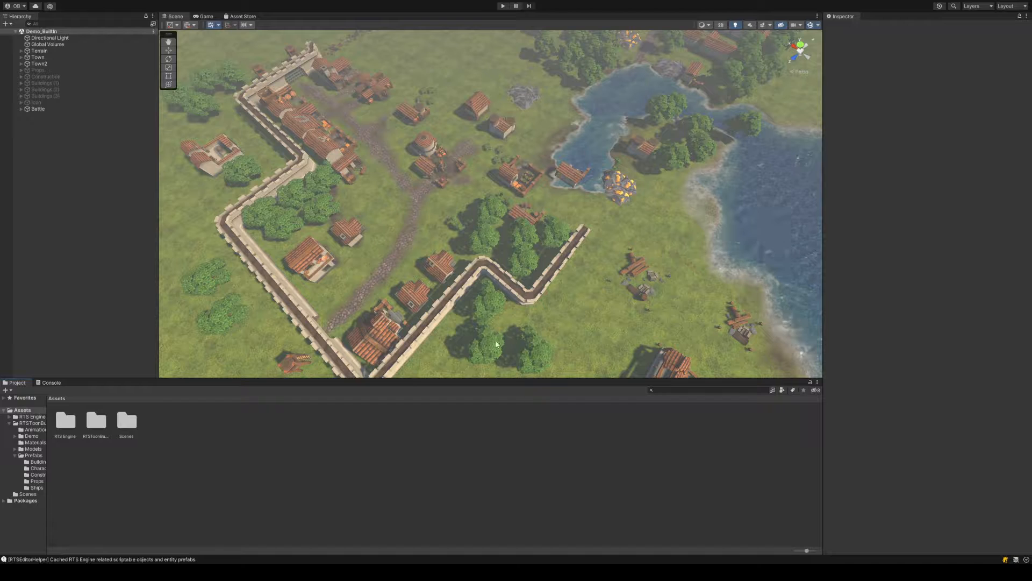
Examine the demo scene's walled town, including its houses, gate, watchtowers and surrounding fields
{"action": "scroll", "coordinate": [497, 339], "scroll_direction": "down", "scroll_amount": 3}
{"action": "scroll", "coordinate": [496, 340], "scroll_direction": "up", "scroll_amount": 4}
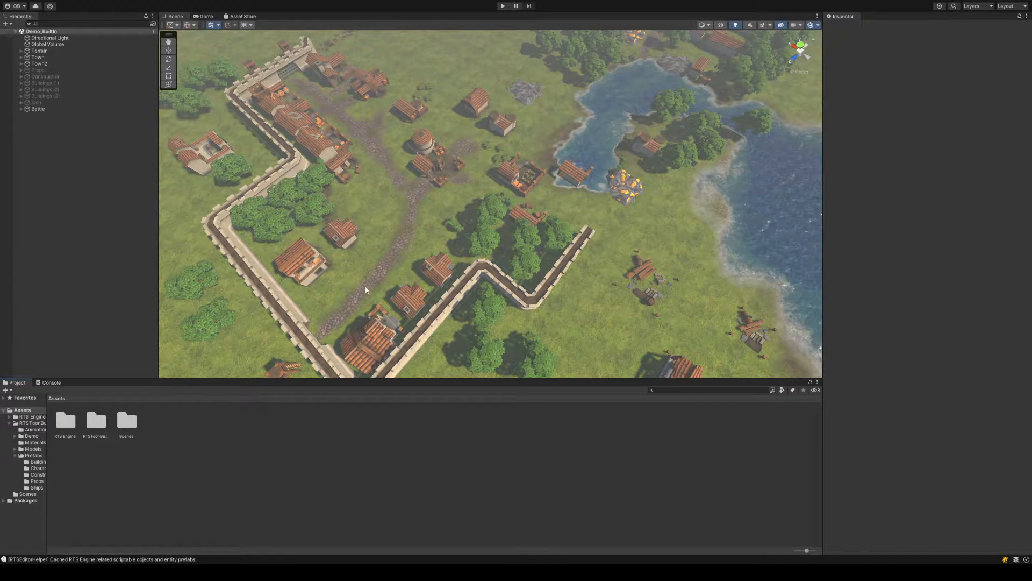
{"action": "scroll", "coordinate": [427, 272], "scroll_direction": "down", "scroll_amount": 10}
{"action": "middle_click_drag", "start_coordinate": [426, 272], "coordinate": [443, 233]}
{"action": "scroll", "coordinate": [430, 253], "scroll_direction": "up", "scroll_amount": 4}
{"action": "mouse_move", "coordinate": [430, 254]}
{"action": "right_mouse_down"}
{"action": "mouse_move", "coordinate": [460, 237]}
{"action": "mouse_move", "coordinate": [445, 242]}
{"action": "right_mouse_up"}
{"action": "mouse_move", "coordinate": [444, 242]}
{"action": "middle_mouse_down"}
{"action": "mouse_move", "coordinate": [463, 268]}
{"action": "mouse_move", "coordinate": [457, 236]}
{"action": "middle_mouse_up"}
{"action": "scroll", "coordinate": [458, 258], "scroll_direction": "up", "scroll_amount": 2}
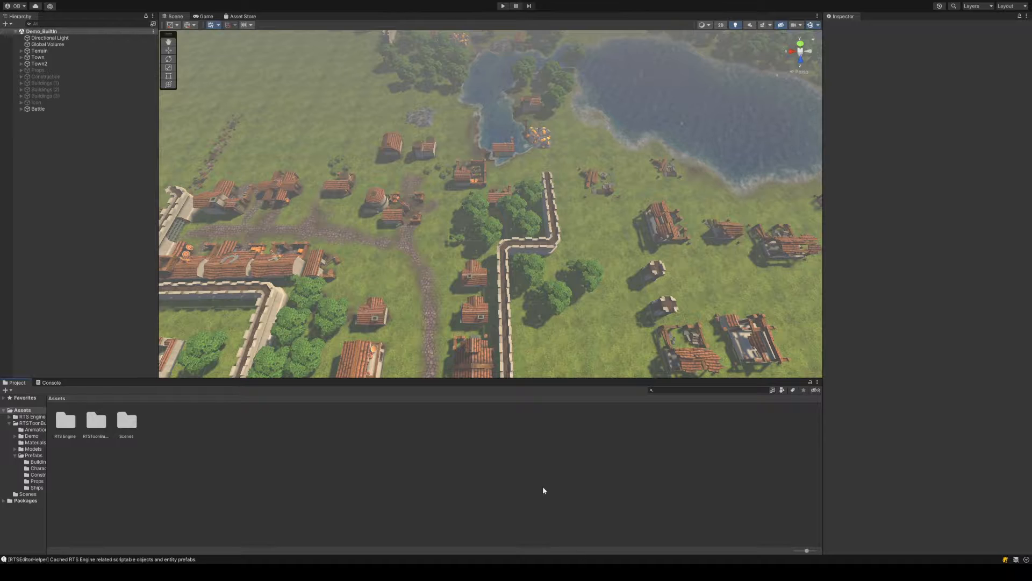
{"action": "middle_click_drag", "start_coordinate": [374, 313], "coordinate": [447, 272]}
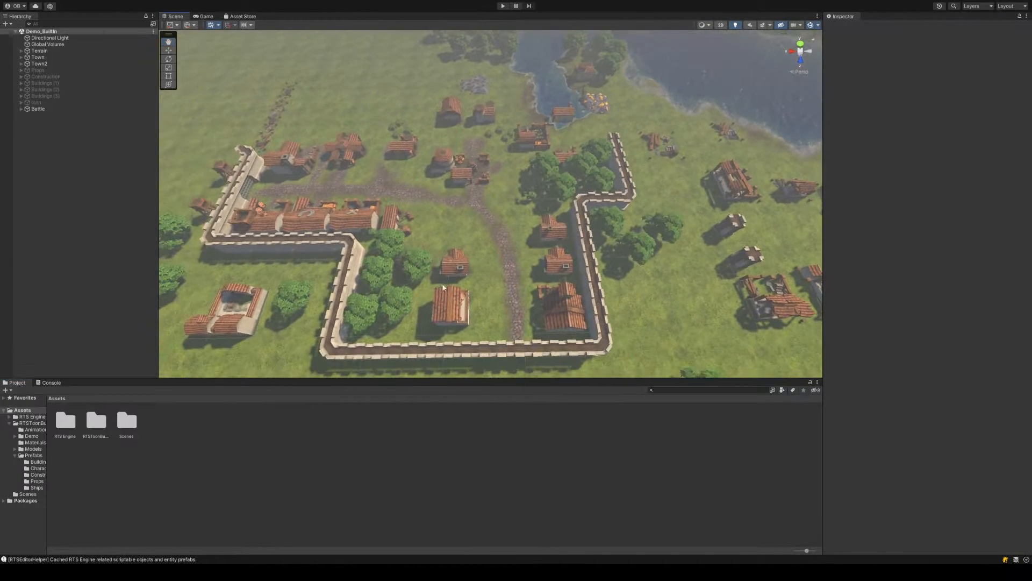
{"action": "middle_click_drag", "start_coordinate": [325, 336], "coordinate": [459, 287]}
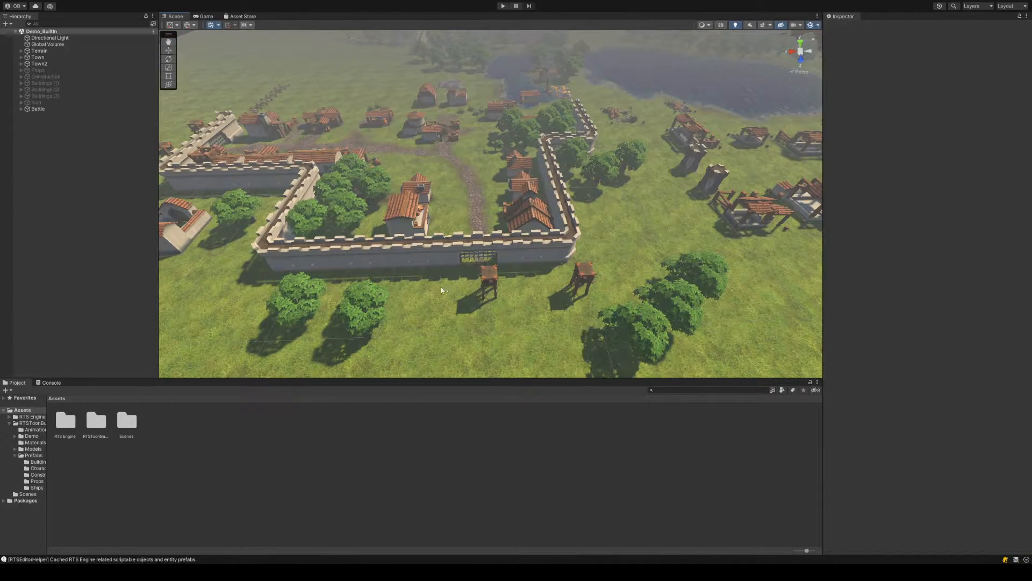
{"action": "scroll", "coordinate": [442, 273], "scroll_direction": "up", "scroll_amount": 5}
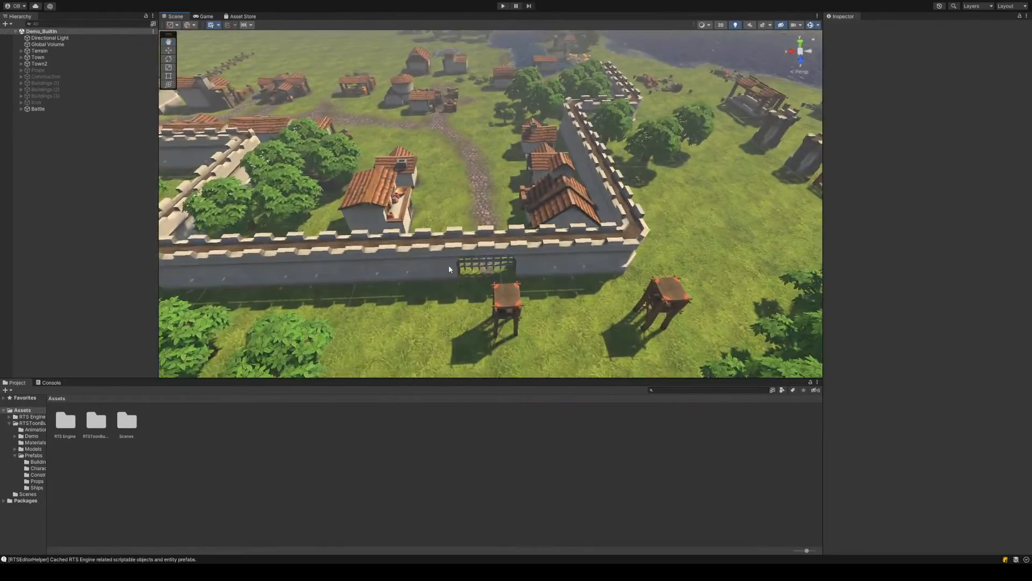
{"action": "scroll", "coordinate": [473, 230], "scroll_direction": "down", "scroll_amount": 10}
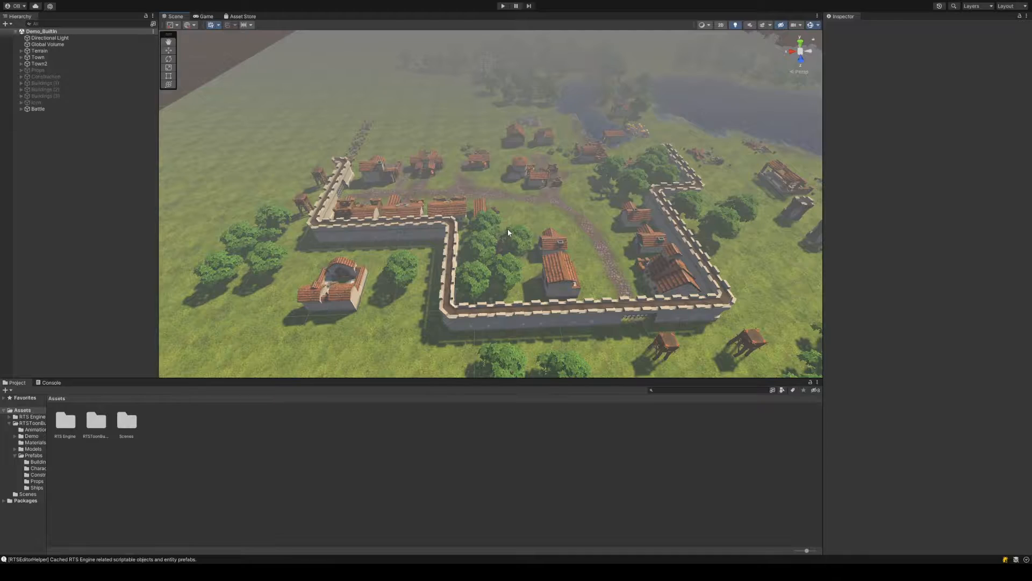
Examine the demo scene's lake, river inlet and the villages with red and blue roofs along the shore
{"action": "left_click_drag", "start_coordinate": [507, 230], "coordinate": [710, 246], "text": "alt"}
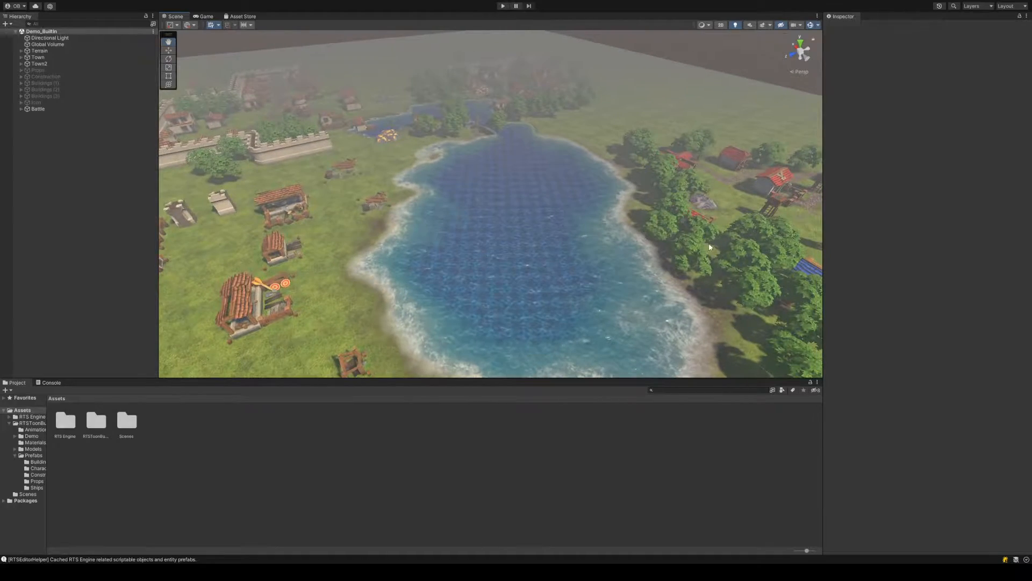
{"action": "middle_click_drag", "start_coordinate": [709, 247], "coordinate": [497, 248]}
{"action": "middle_click_drag", "start_coordinate": [577, 273], "coordinate": [594, 215]}
{"action": "middle_click_drag", "start_coordinate": [444, 236], "coordinate": [472, 238]}
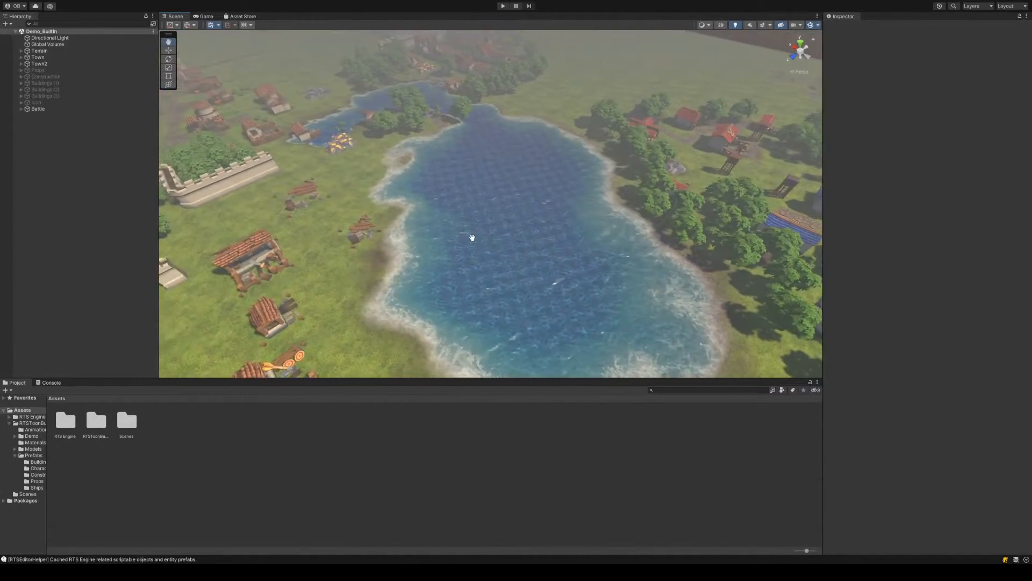
{"action": "scroll", "coordinate": [472, 238], "scroll_direction": "up", "scroll_amount": 5}
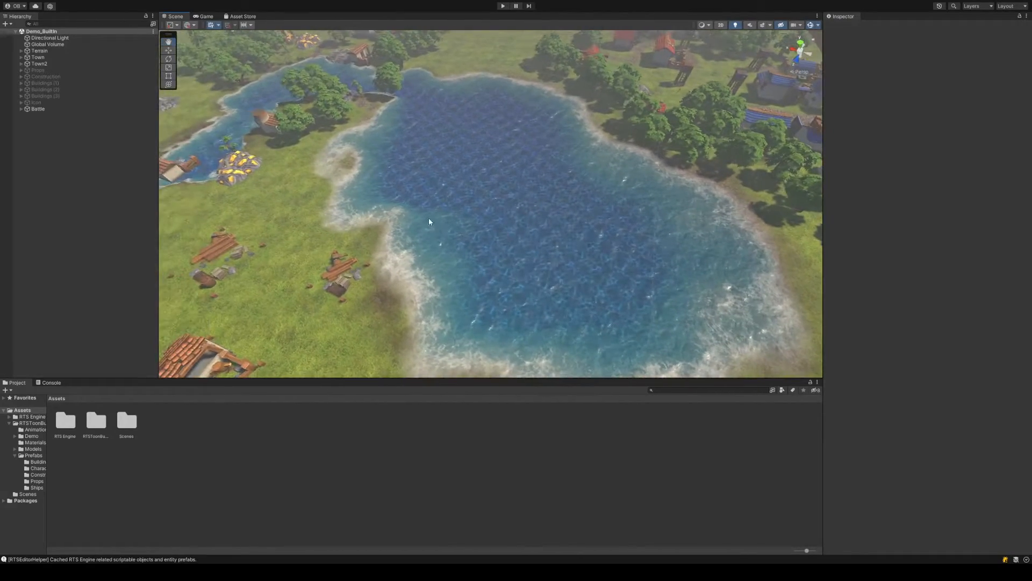
{"action": "scroll", "coordinate": [429, 221], "scroll_direction": "down", "scroll_amount": 4}
{"action": "middle_click_drag", "start_coordinate": [401, 208], "coordinate": [500, 233]}
{"action": "right_click_drag", "start_coordinate": [500, 233], "coordinate": [470, 237]}
{"action": "scroll", "coordinate": [486, 245], "scroll_direction": "up", "scroll_amount": 3}
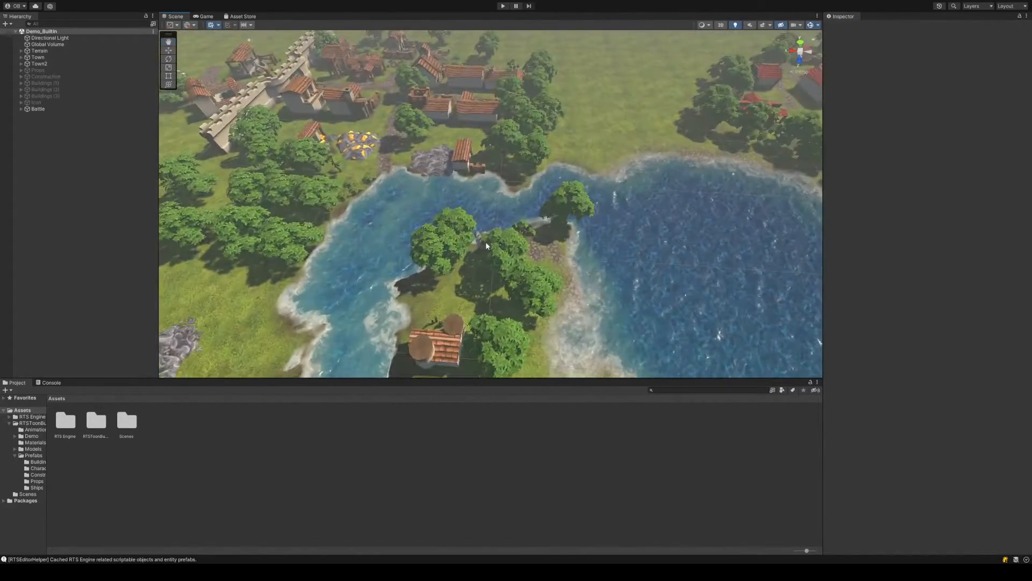
{"action": "middle_click_drag", "start_coordinate": [510, 256], "coordinate": [466, 215]}
{"action": "scroll", "coordinate": [474, 217], "scroll_direction": "down", "scroll_amount": 1}
{"action": "middle_click_drag", "start_coordinate": [682, 269], "coordinate": [478, 236]}
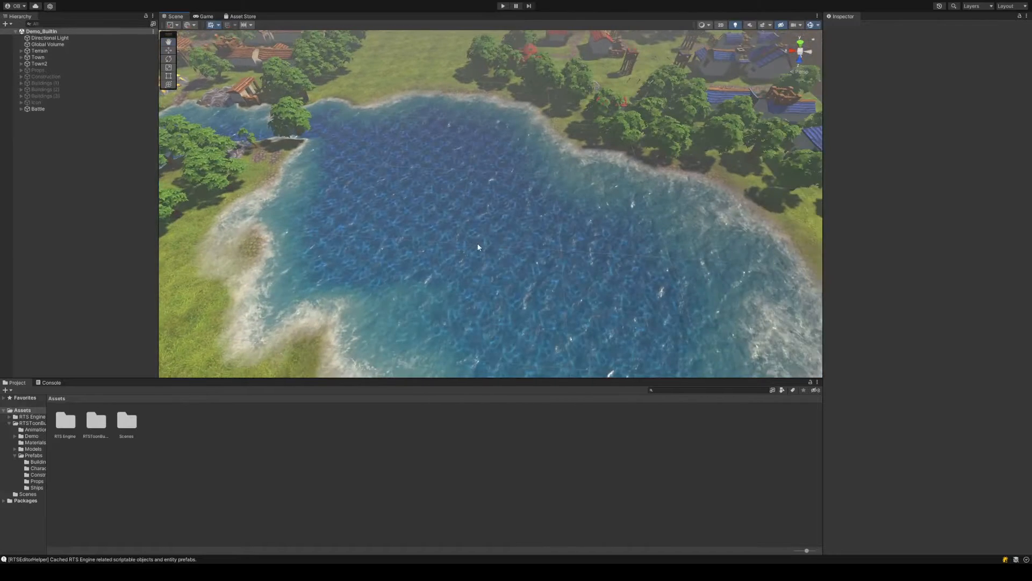
{"action": "scroll", "coordinate": [478, 245], "scroll_direction": "down", "scroll_amount": 4}
{"action": "middle_click_drag", "start_coordinate": [573, 228], "coordinate": [471, 240]}
{"action": "scroll", "coordinate": [470, 240], "scroll_direction": "up", "scroll_amount": 2}
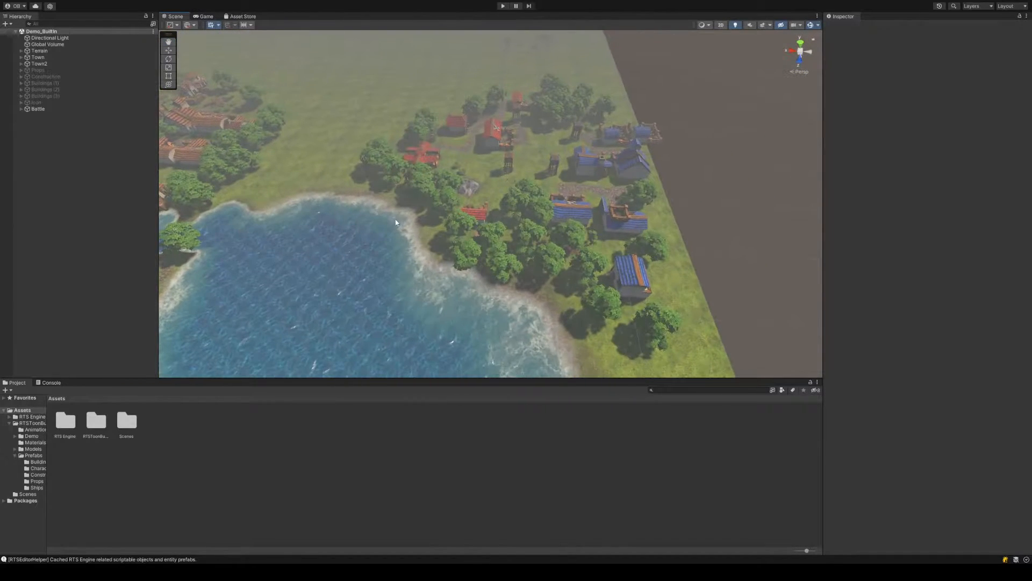
{"action": "middle_click_drag", "start_coordinate": [396, 222], "coordinate": [468, 222]}
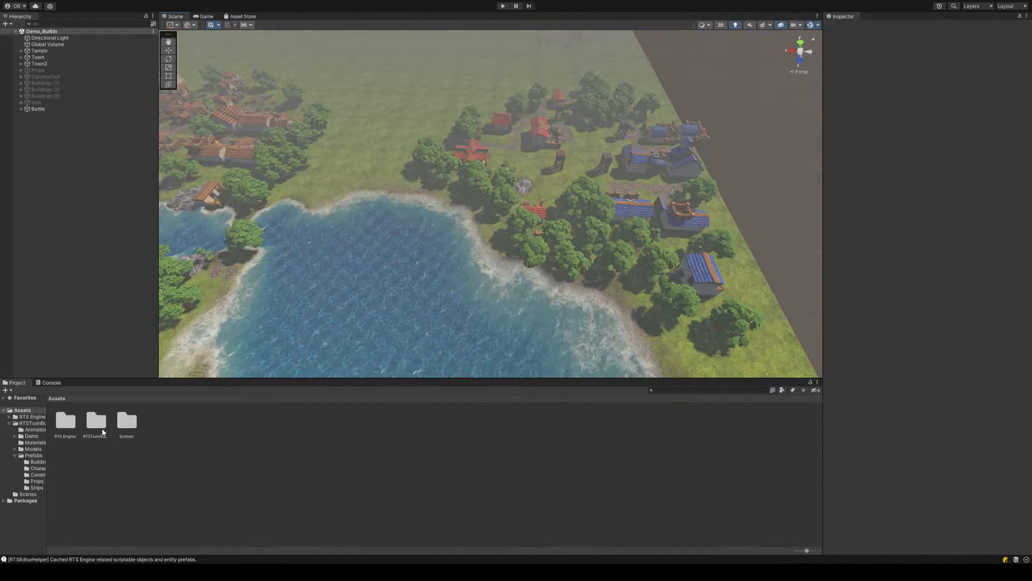
Check the contents of the RTS Engine folder and return to the Assets root folder
{"action": "left_click", "coordinate": [65, 425]}
{"action": "double_click", "coordinate": [67, 428]}
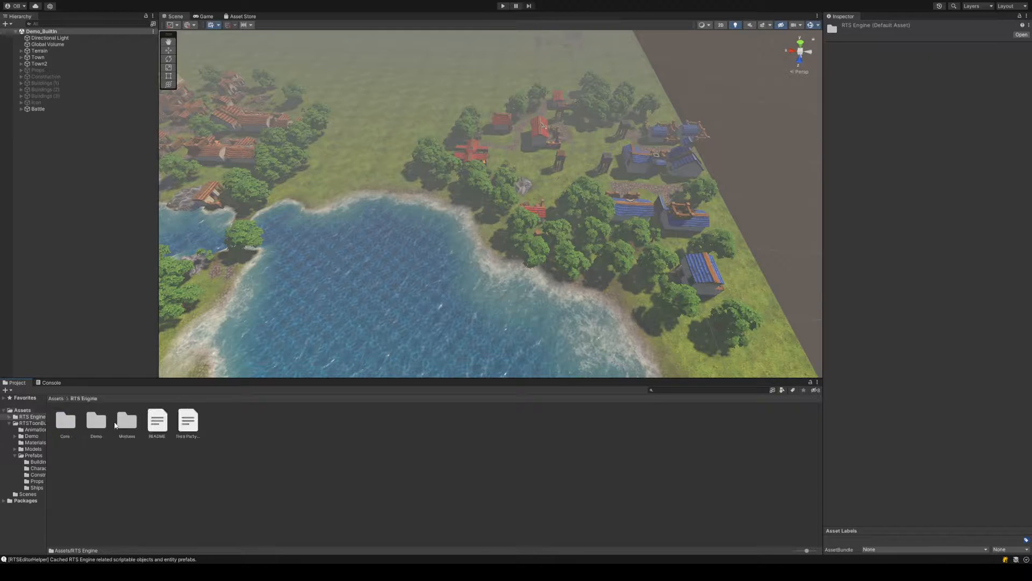
{"action": "left_click", "coordinate": [55, 399]}
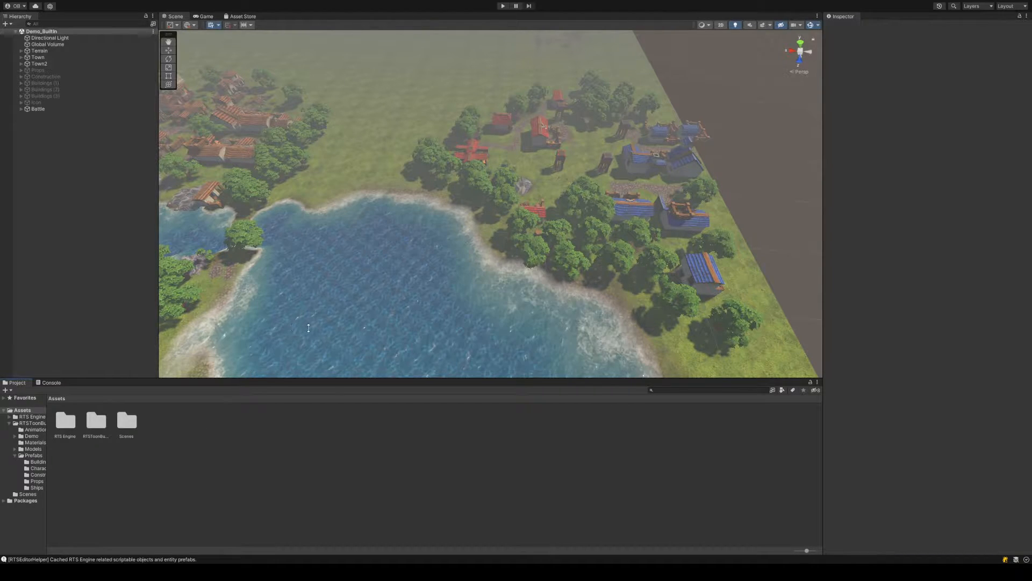
Survey the overall layout of the demo map around the lake from farther away
{"action": "scroll", "coordinate": [356, 277], "scroll_direction": "down", "scroll_amount": 4}
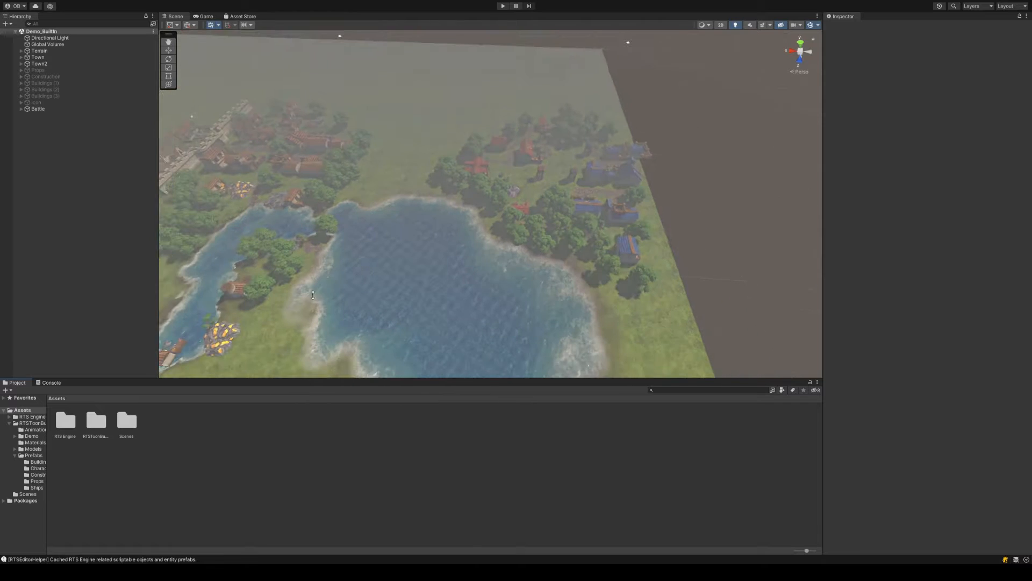
{"action": "middle_click_drag", "start_coordinate": [313, 295], "coordinate": [412, 252]}
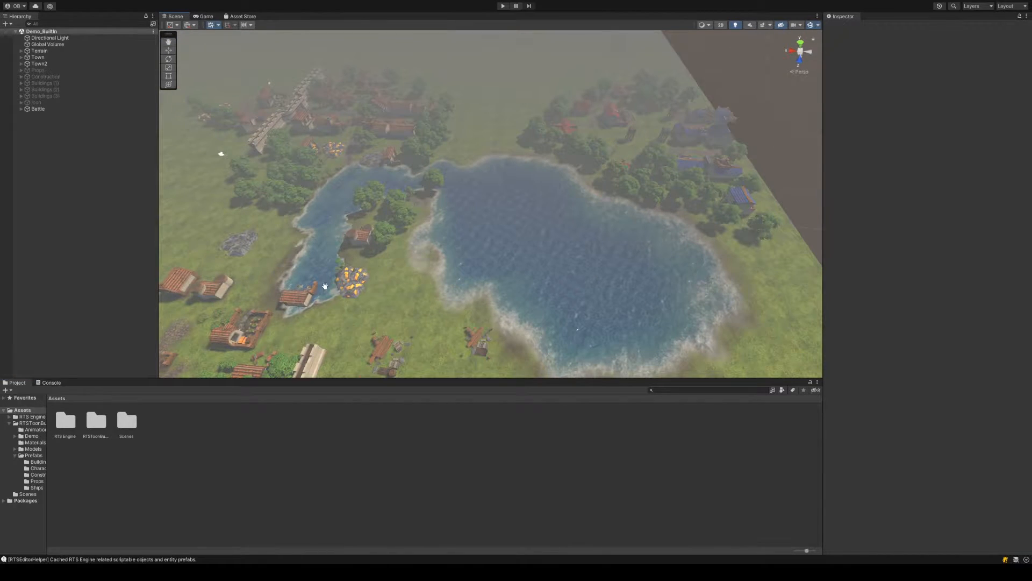
{"action": "middle_click_drag", "start_coordinate": [279, 274], "coordinate": [396, 266]}
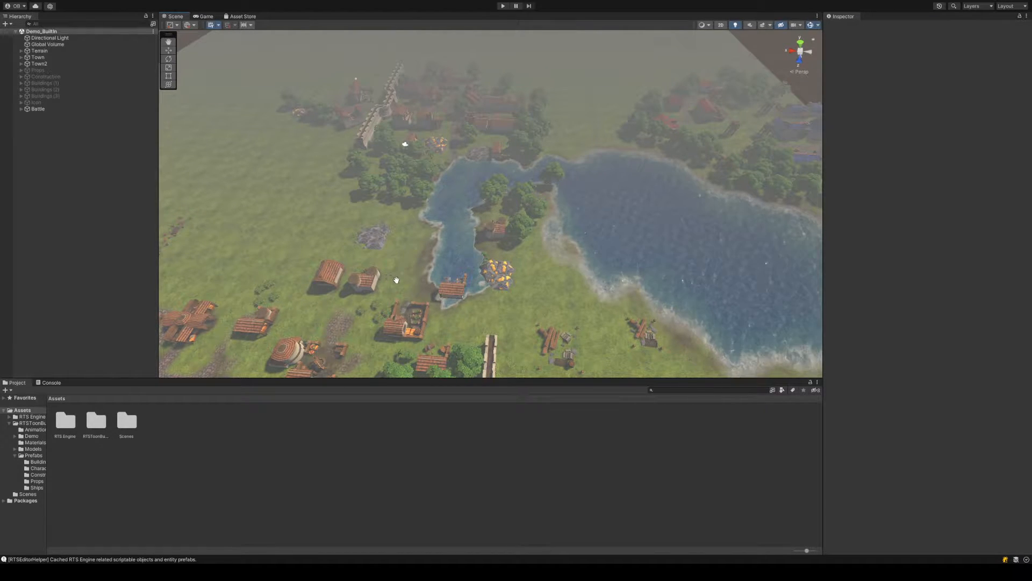
{"action": "middle_click_drag", "start_coordinate": [389, 275], "coordinate": [321, 263]}
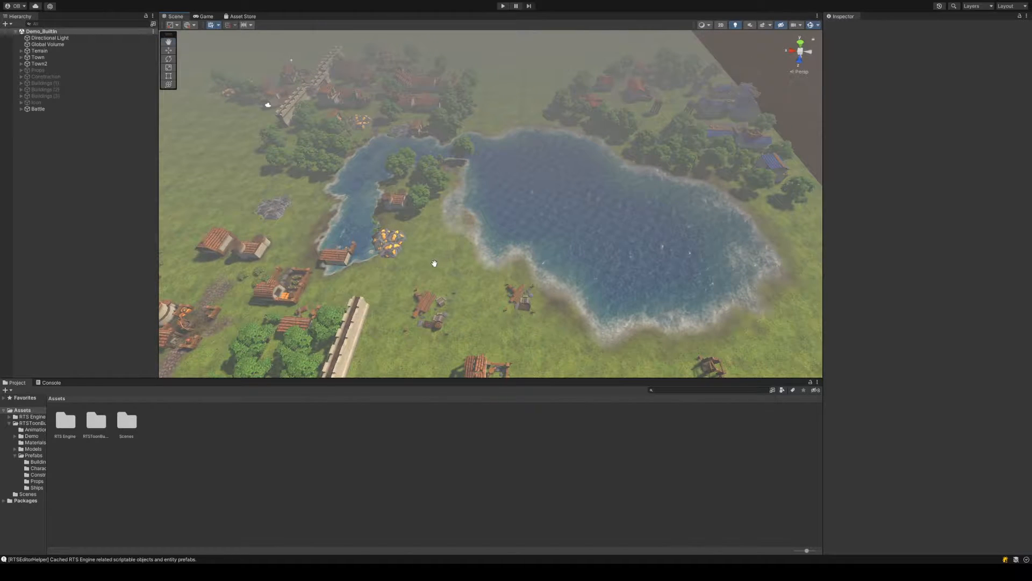
{"action": "middle_click_drag", "start_coordinate": [434, 263], "coordinate": [390, 265]}
{"action": "left_click_drag", "start_coordinate": [366, 248], "coordinate": [370, 251], "text": "alt"}
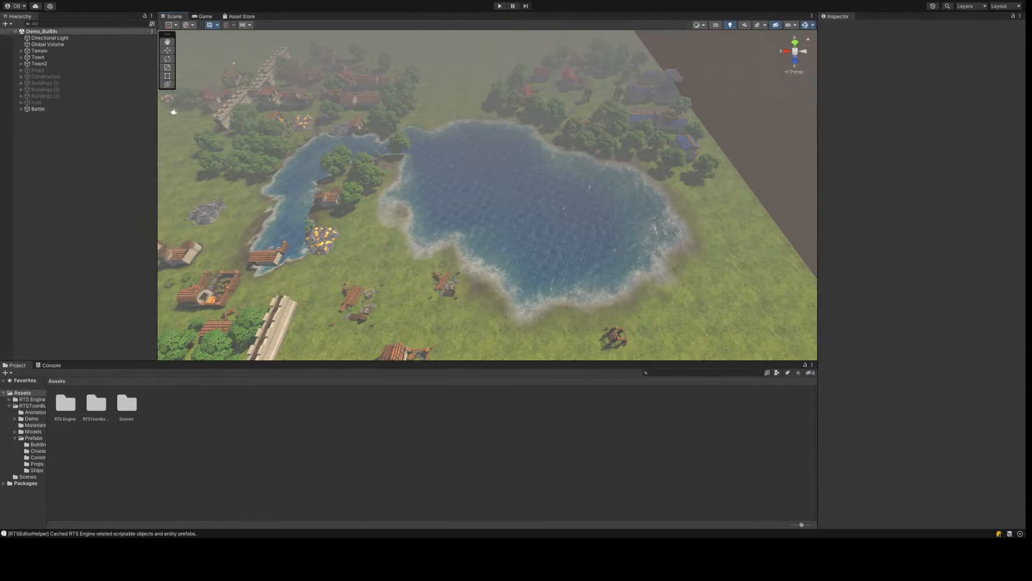
{"action": "key", "text": "super+Left"}
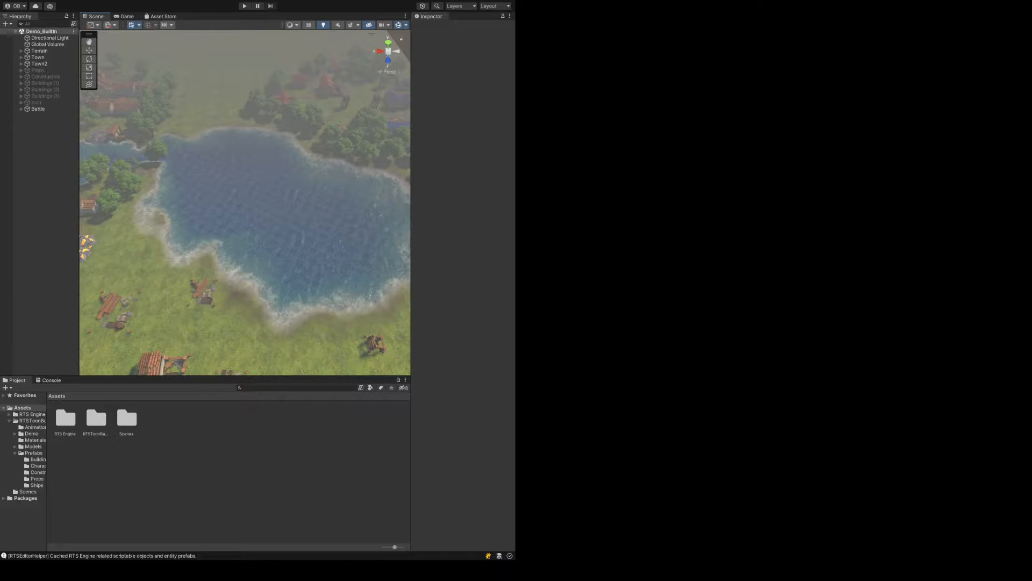
{"action": "key", "text": "super+Up"}
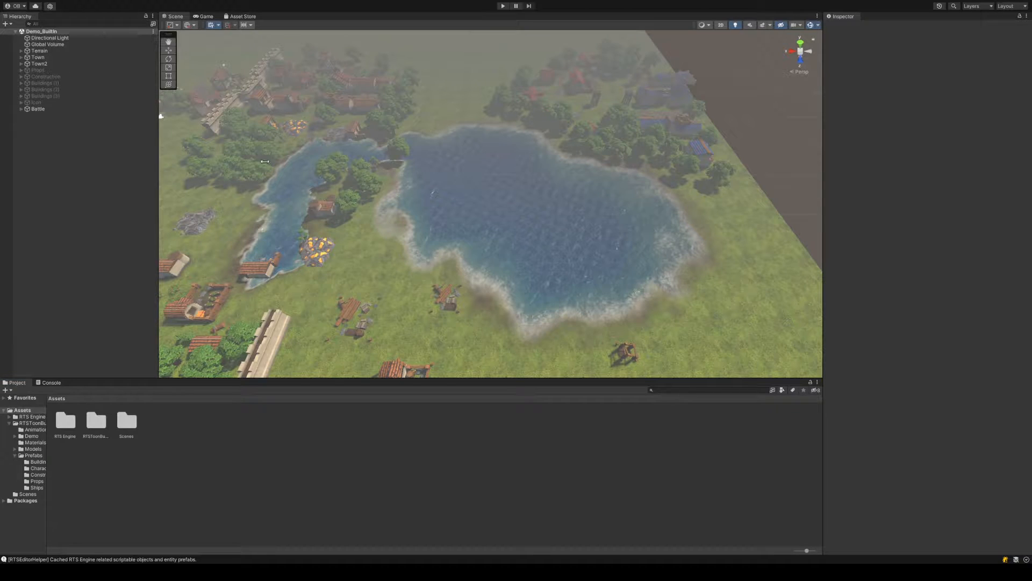
Import the TMP Essential Resources and look over the terrain of the new untitled map scene
{"action": "left_click", "coordinate": [560, 302]}
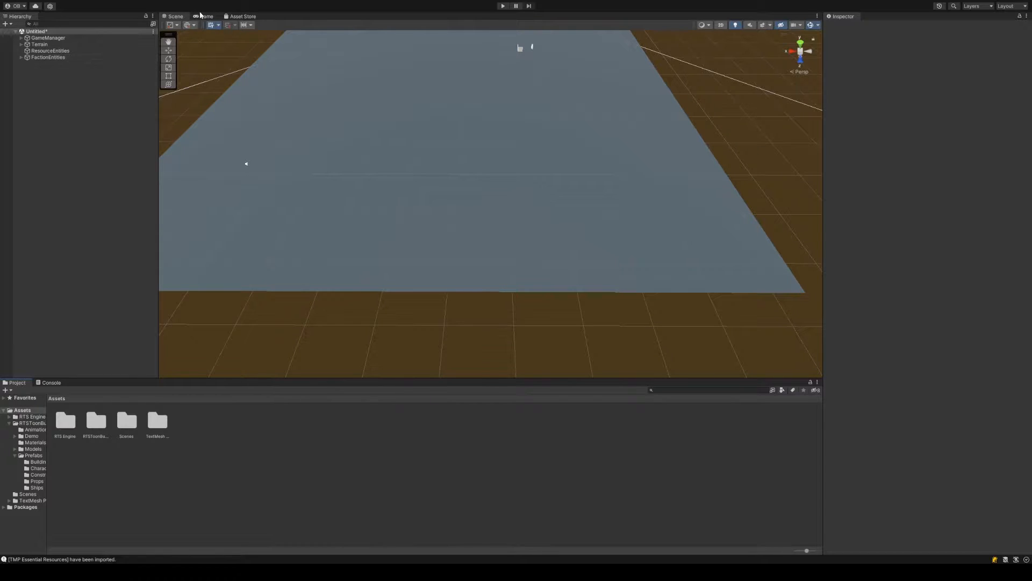
{"action": "middle_click_drag", "start_coordinate": [301, 118], "coordinate": [399, 150]}
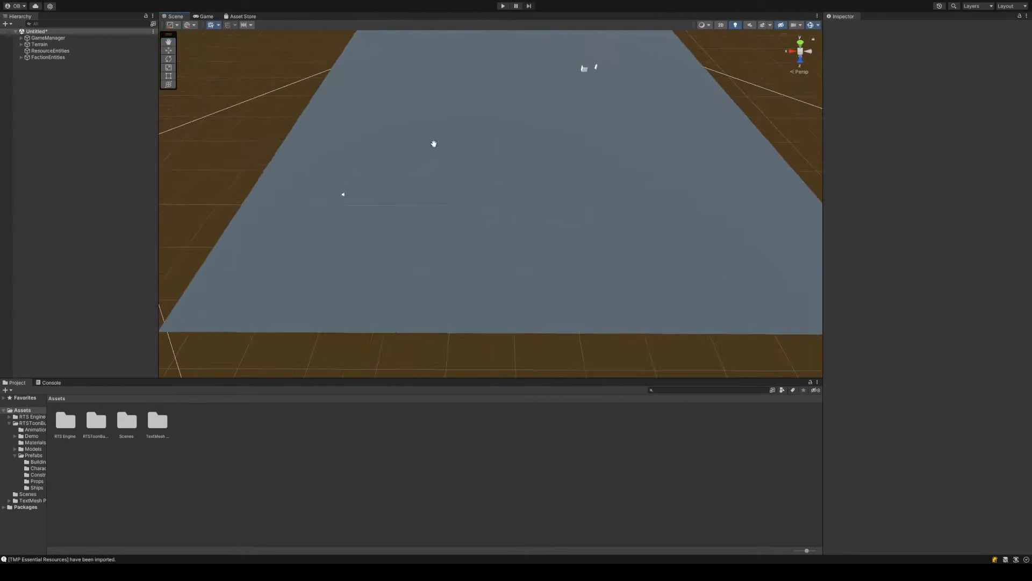
{"action": "middle_click_drag", "start_coordinate": [520, 124], "coordinate": [486, 154]}
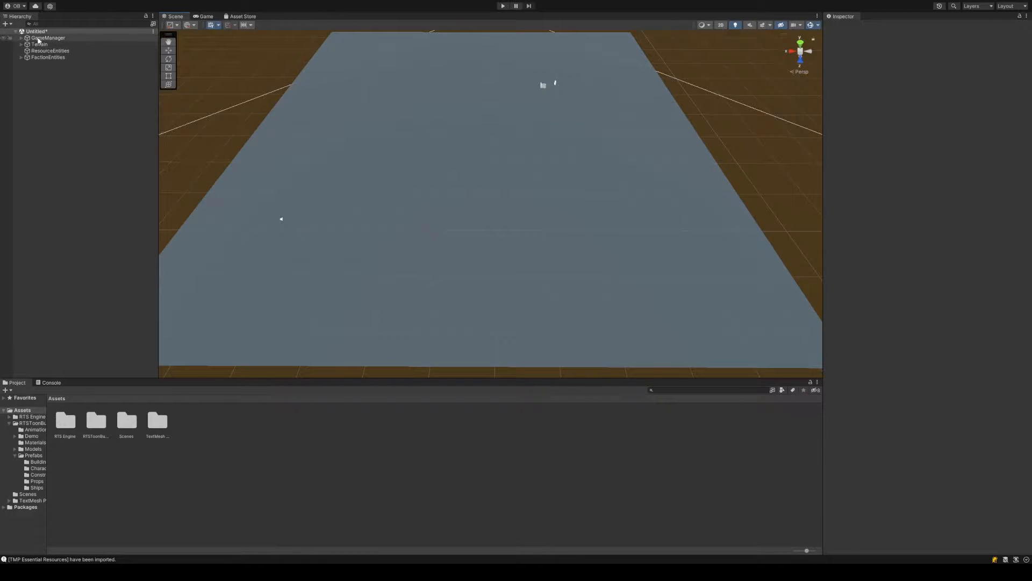
Expand GameManager and its Essential group in the scene hierarchy, and display the GameManager object's settings
{"action": "left_click", "coordinate": [21, 39]}
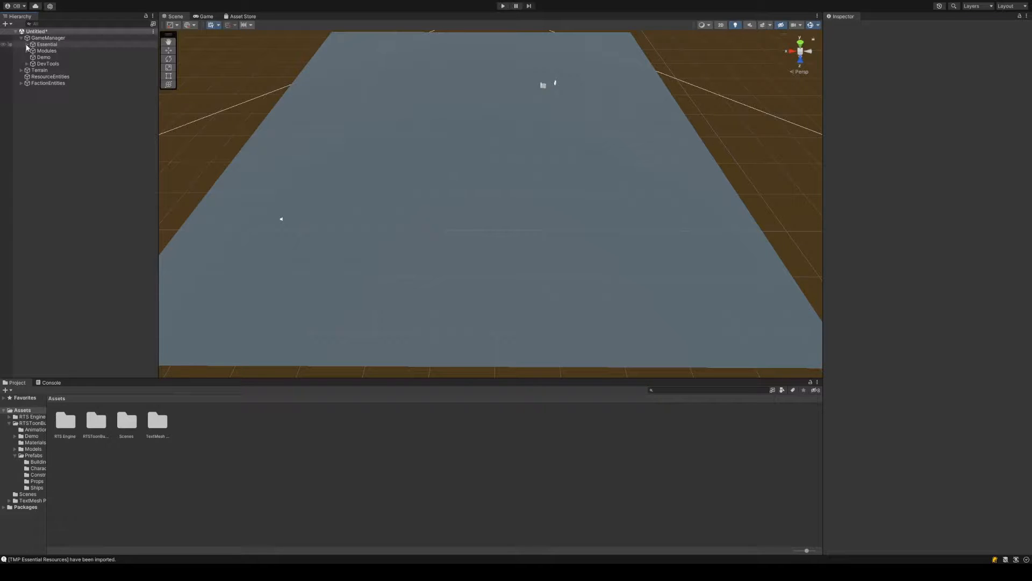
{"action": "left_click", "coordinate": [27, 44]}
{"action": "left_click", "coordinate": [57, 39]}
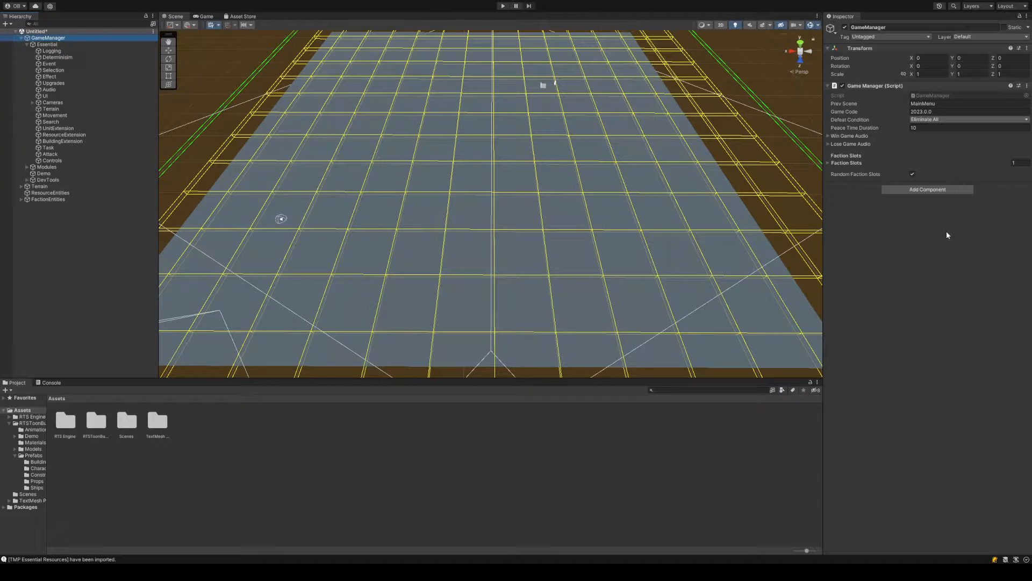
{"action": "left_click", "coordinate": [955, 265]}
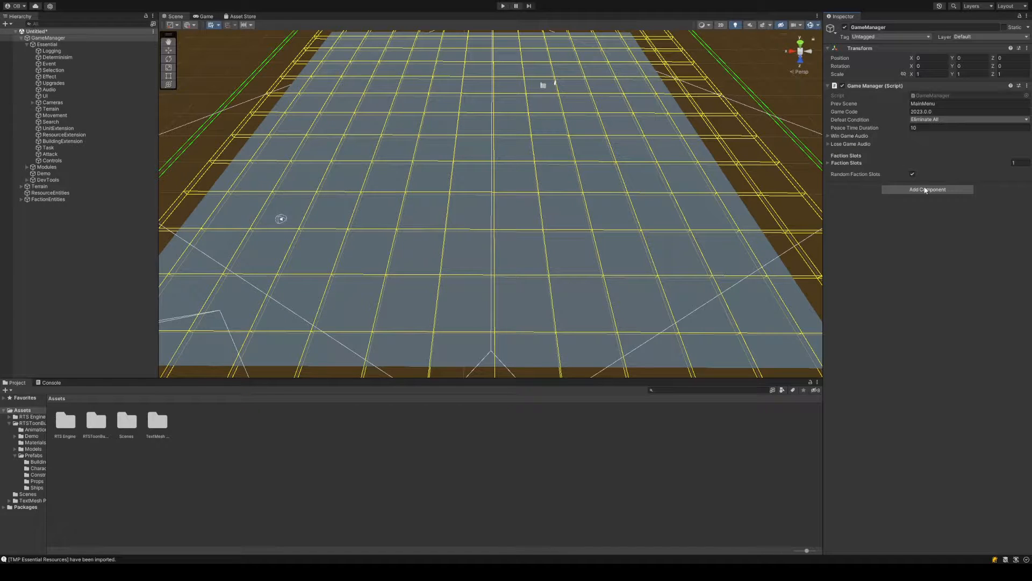
Expand Element 0 of the GameManager's Faction Slots with its Data section, and widen the Inspector slightly to read it
{"action": "left_click", "coordinate": [860, 163]}
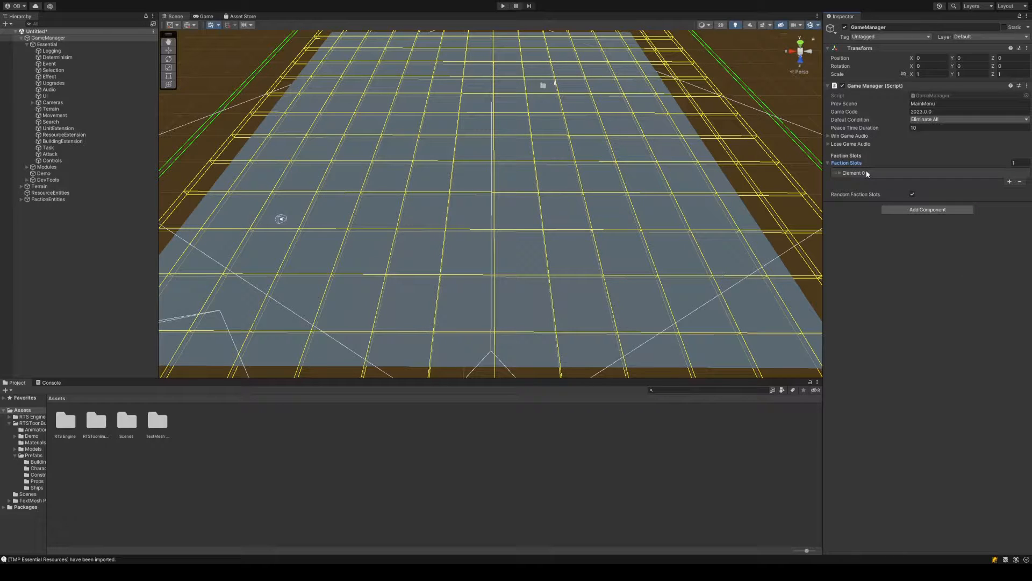
{"action": "middle_click_drag", "start_coordinate": [715, 185], "coordinate": [680, 239]}
{"action": "middle_click_drag", "start_coordinate": [660, 156], "coordinate": [686, 212]}
{"action": "scroll", "coordinate": [687, 212], "scroll_direction": "up", "scroll_amount": 5}
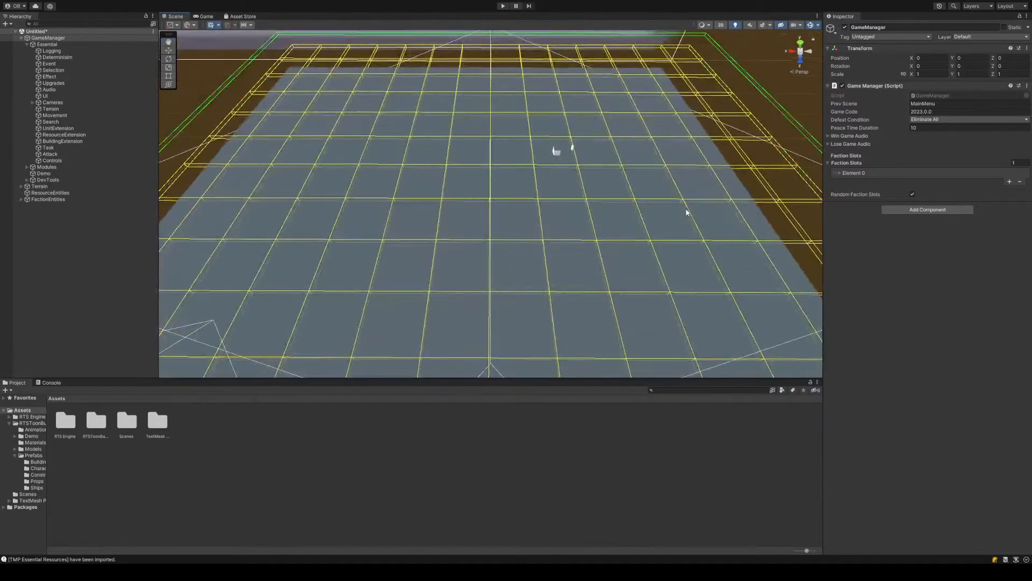
{"action": "middle_click_drag", "start_coordinate": [721, 164], "coordinate": [613, 186]}
{"action": "scroll", "coordinate": [613, 187], "scroll_direction": "up", "scroll_amount": 3}
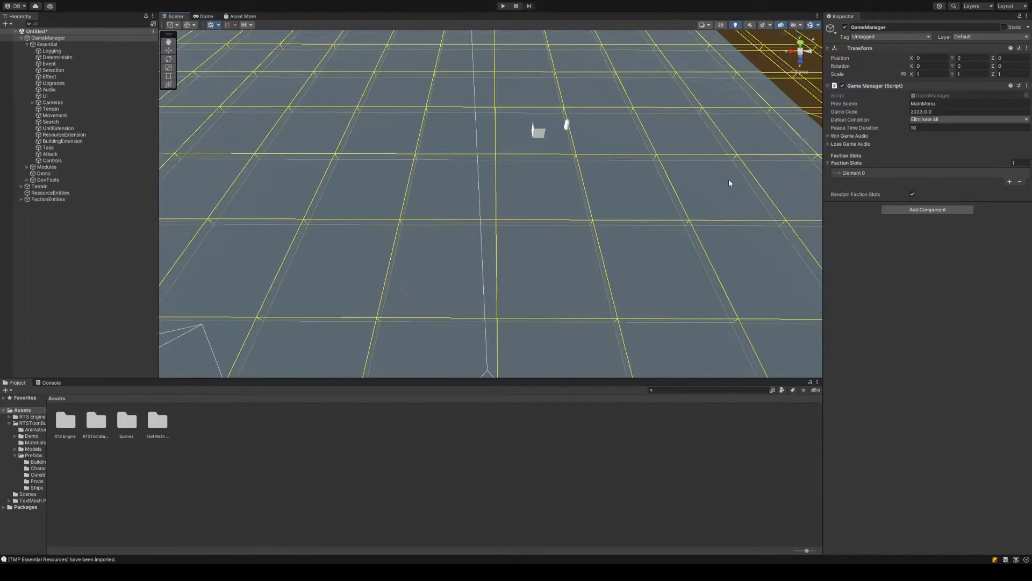
{"action": "left_click", "coordinate": [863, 173]}
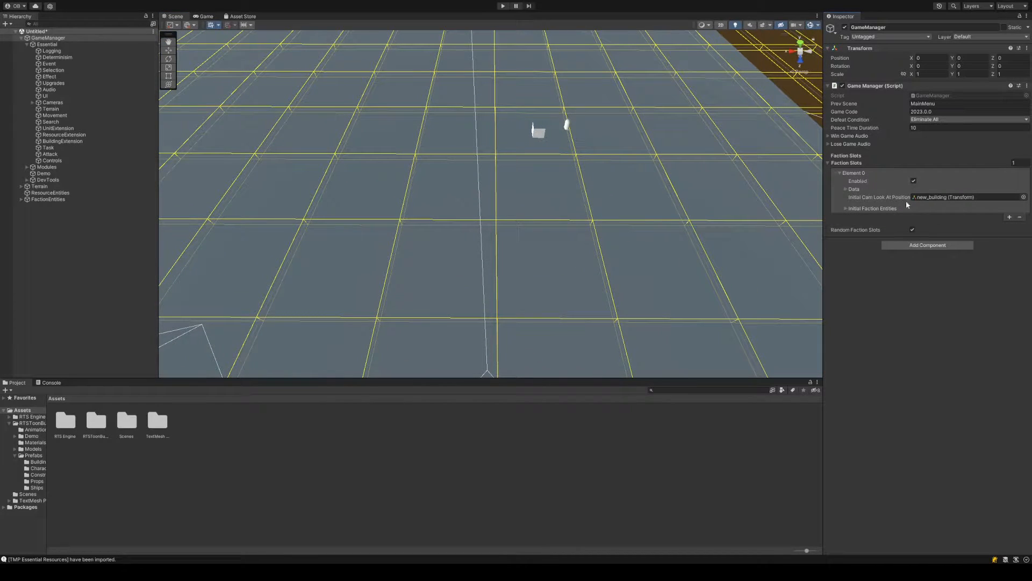
{"action": "left_click", "coordinate": [854, 190]}
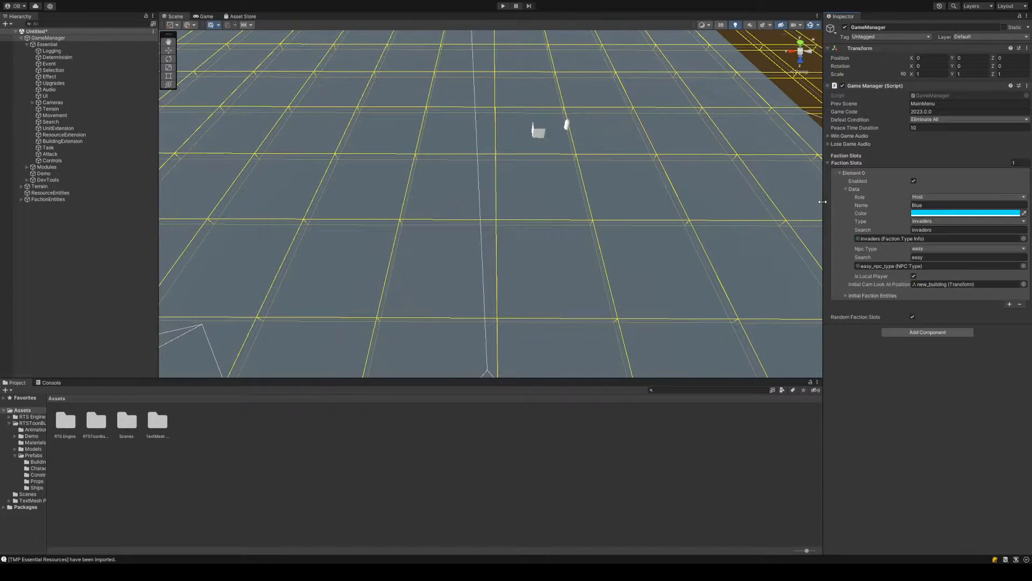
{"action": "left_click_drag", "start_coordinate": [822, 202], "coordinate": [814, 203]}
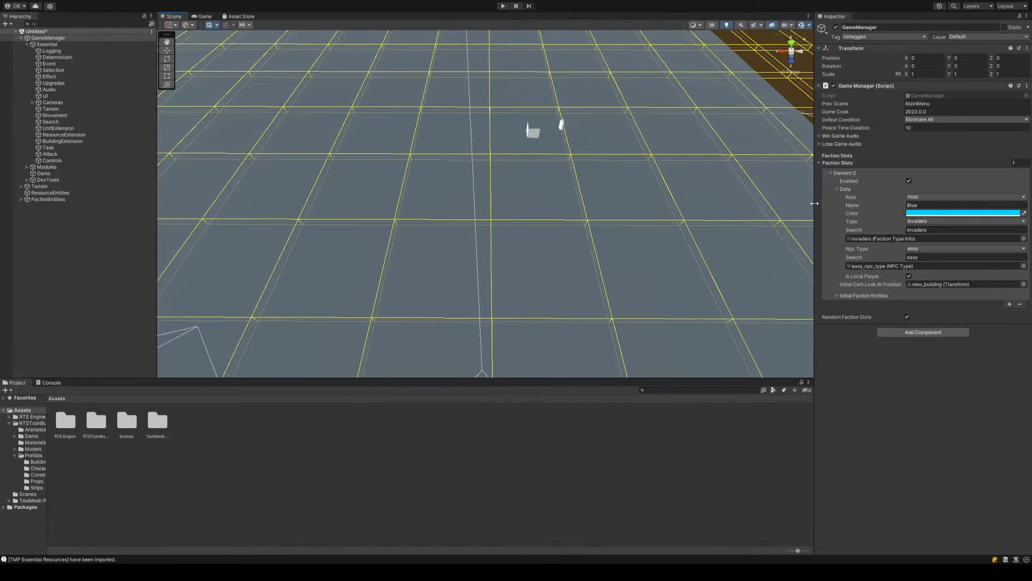
Review the faction slot's name and locate the object assigned as its Initial Cam Look At Position
{"action": "left_click", "coordinate": [930, 205]}
{"action": "left_click", "coordinate": [950, 413]}
{"action": "left_click", "coordinate": [933, 285]}
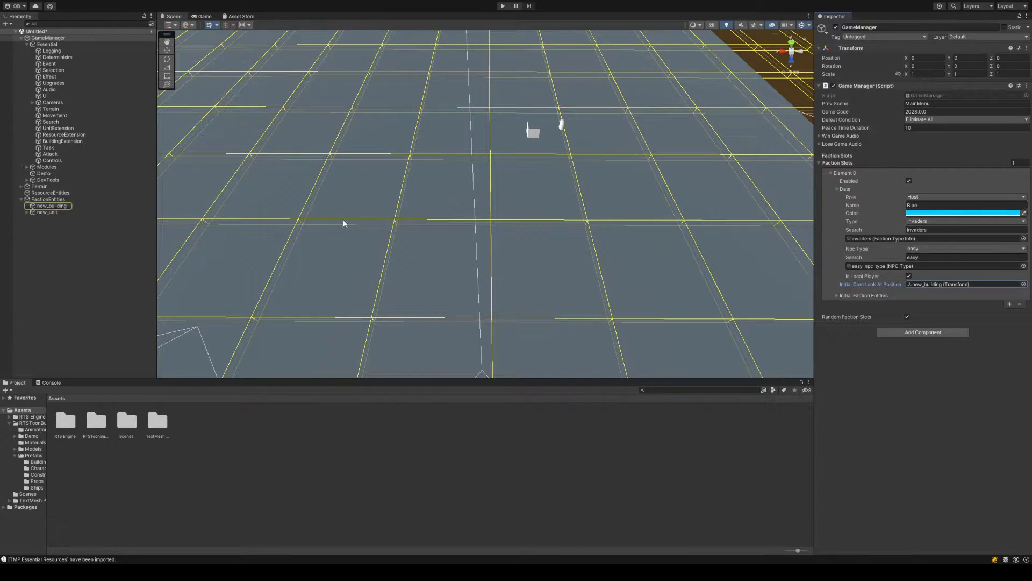
Frame new_building in the Scene view and look at it together with the nearby unit
{"action": "double_click", "coordinate": [83, 205]}
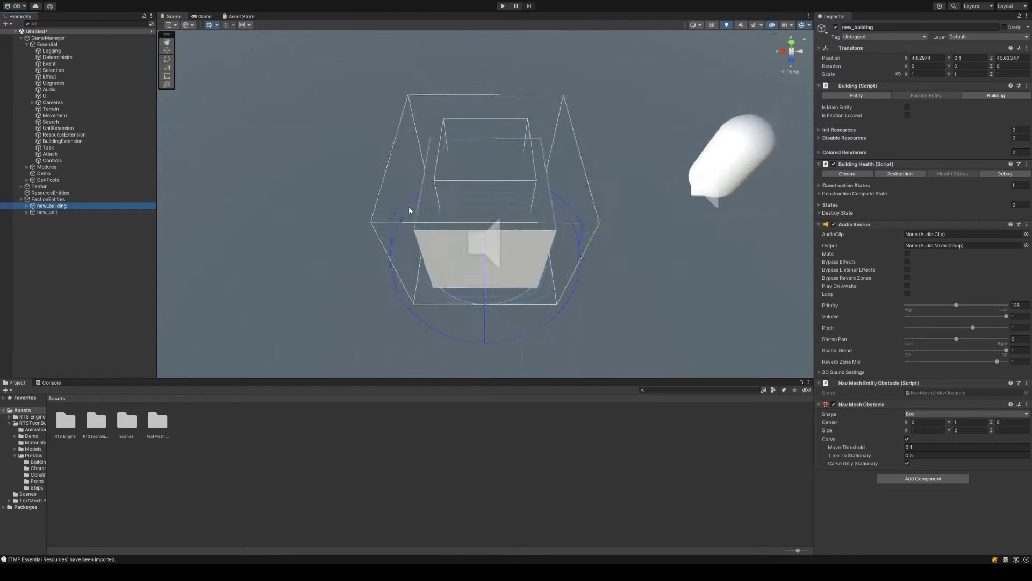
{"action": "right_click_drag", "start_coordinate": [437, 223], "coordinate": [516, 194]}
{"action": "scroll", "coordinate": [416, 252], "scroll_direction": "down", "scroll_amount": 3}
{"action": "middle_click_drag", "start_coordinate": [417, 251], "coordinate": [469, 214]}
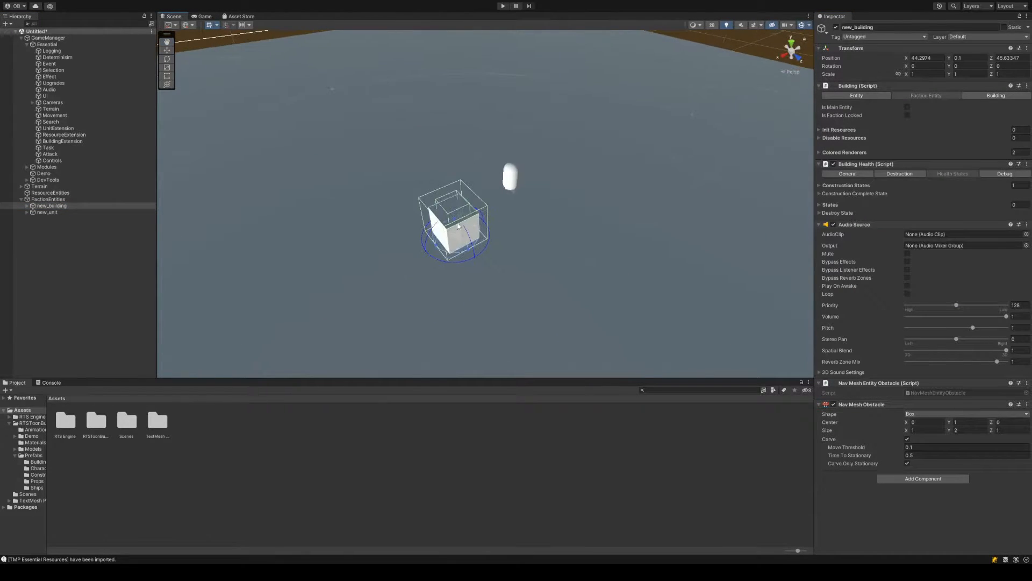
{"action": "scroll", "coordinate": [470, 214], "scroll_direction": "down", "scroll_amount": 2}
Expand the GameManager faction slot's Initial Faction Entities with its All Types and Type Specific lists, and widen the Inspector
{"action": "left_click", "coordinate": [92, 38]}
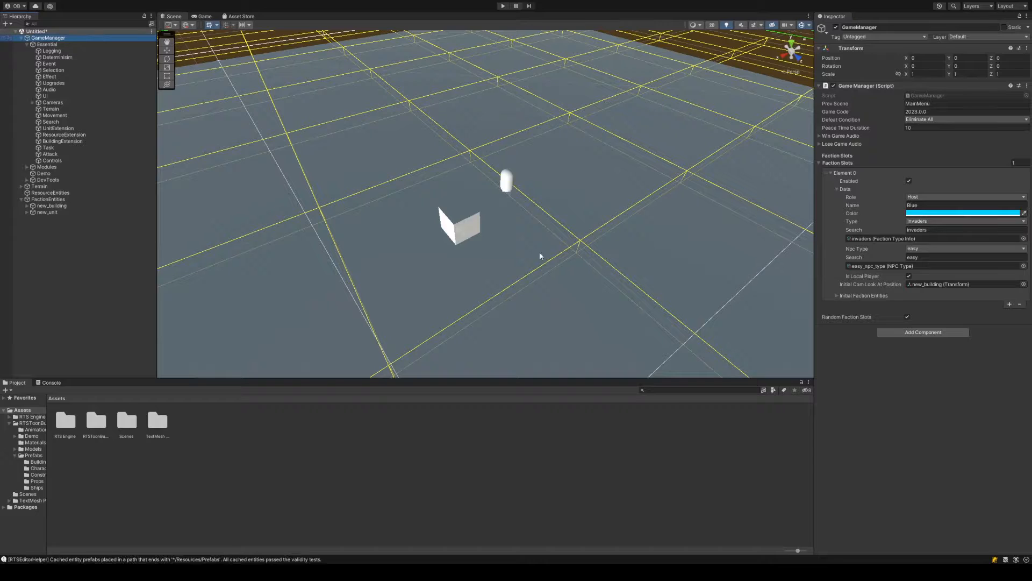
{"action": "left_click", "coordinate": [848, 296]}
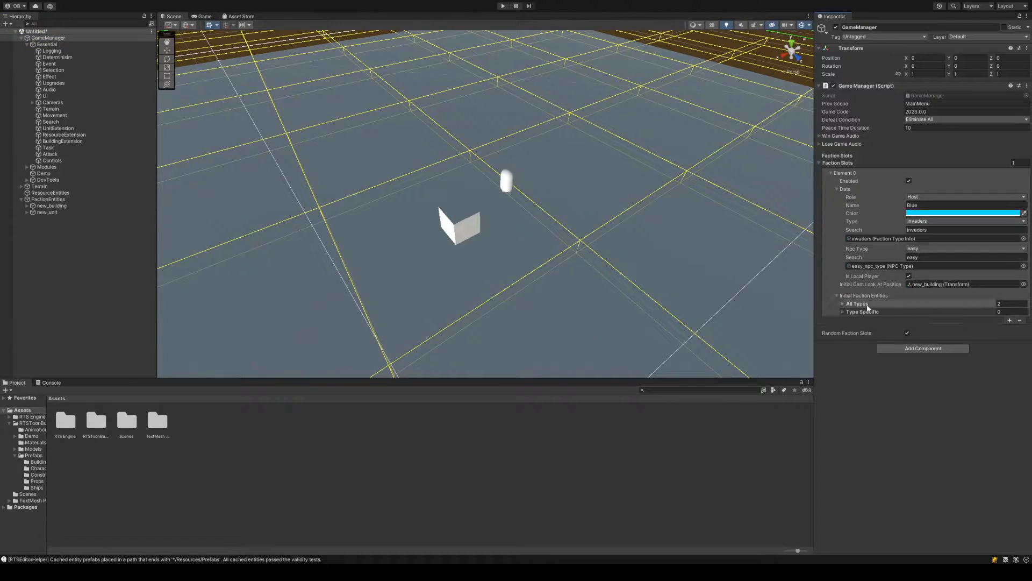
{"action": "left_click", "coordinate": [863, 304]}
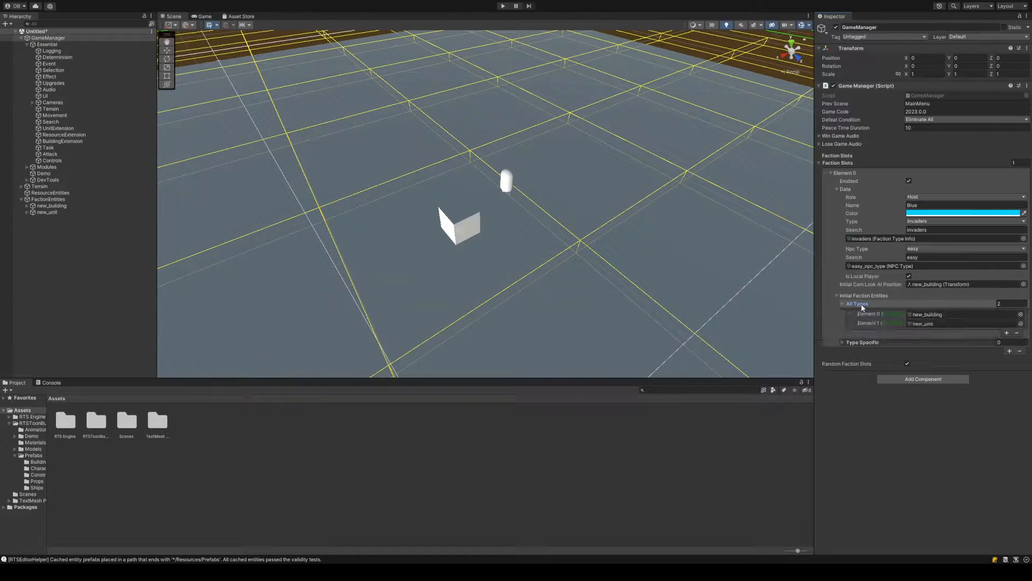
{"action": "left_click", "coordinate": [864, 343]}
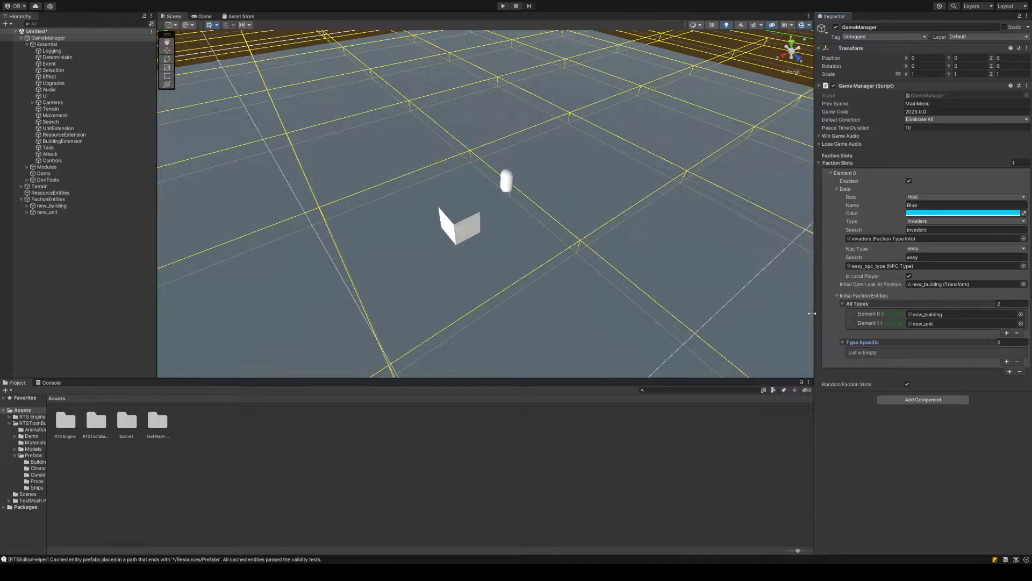
{"action": "left_click_drag", "start_coordinate": [812, 313], "coordinate": [786, 313]}
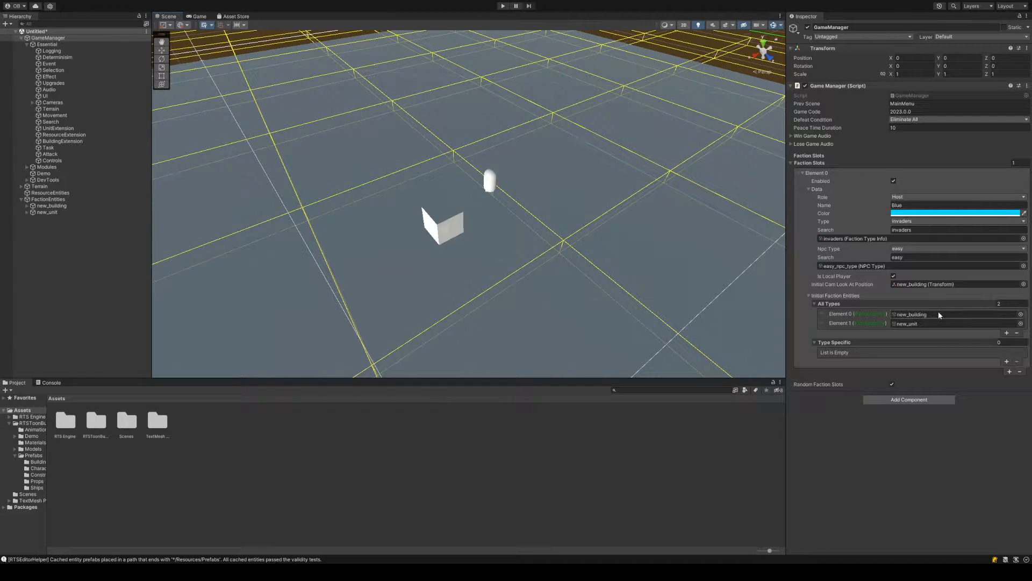
Add a Type Specific entry, review its Faction Types list, and reset the Type Specific list size to 0
{"action": "left_click", "coordinate": [1007, 361]}
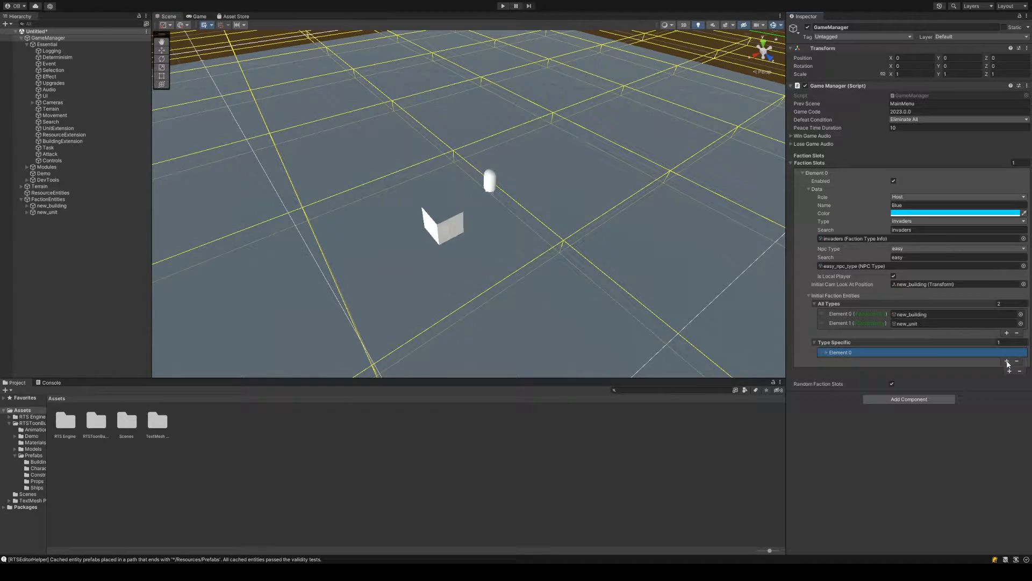
{"action": "left_click", "coordinate": [872, 353]}
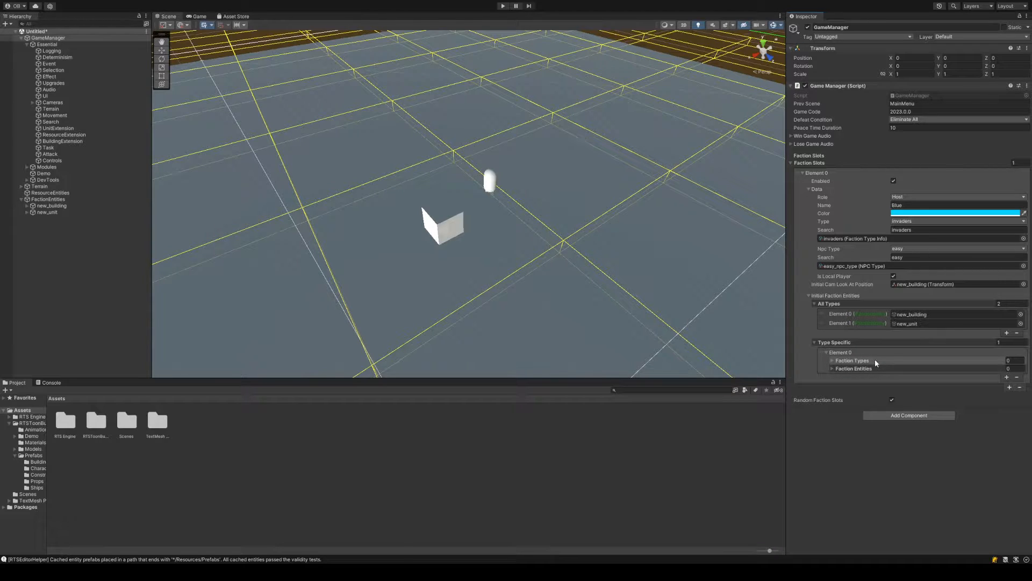
{"action": "left_click", "coordinate": [875, 360]}
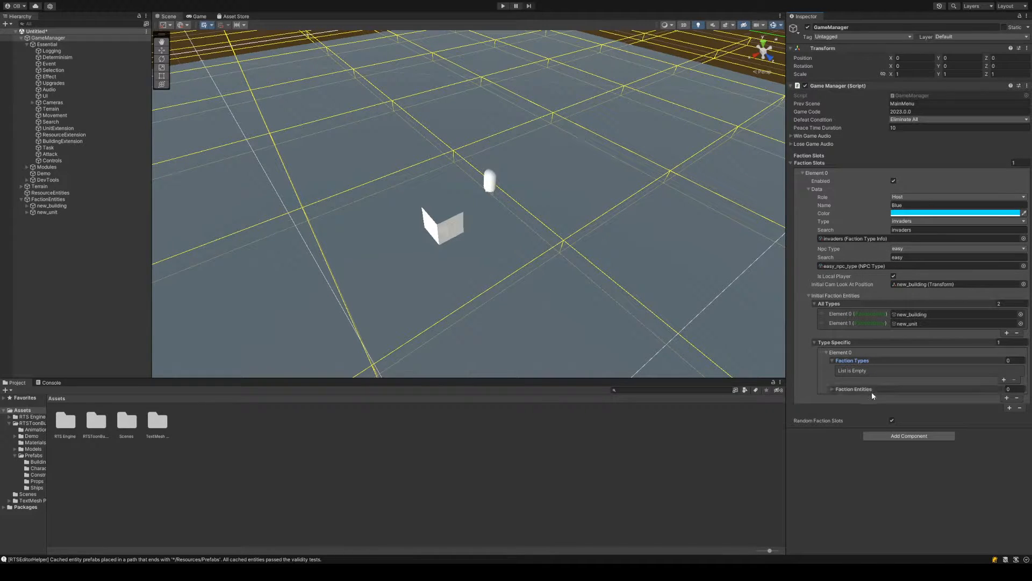
{"action": "left_click", "coordinate": [862, 361]}
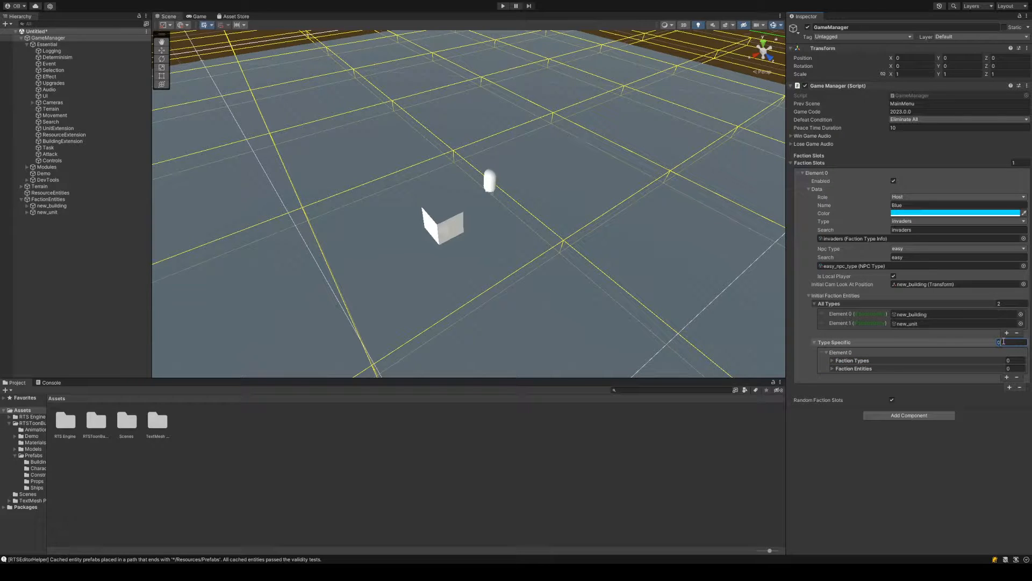
{"action": "key", "text": "Return"}
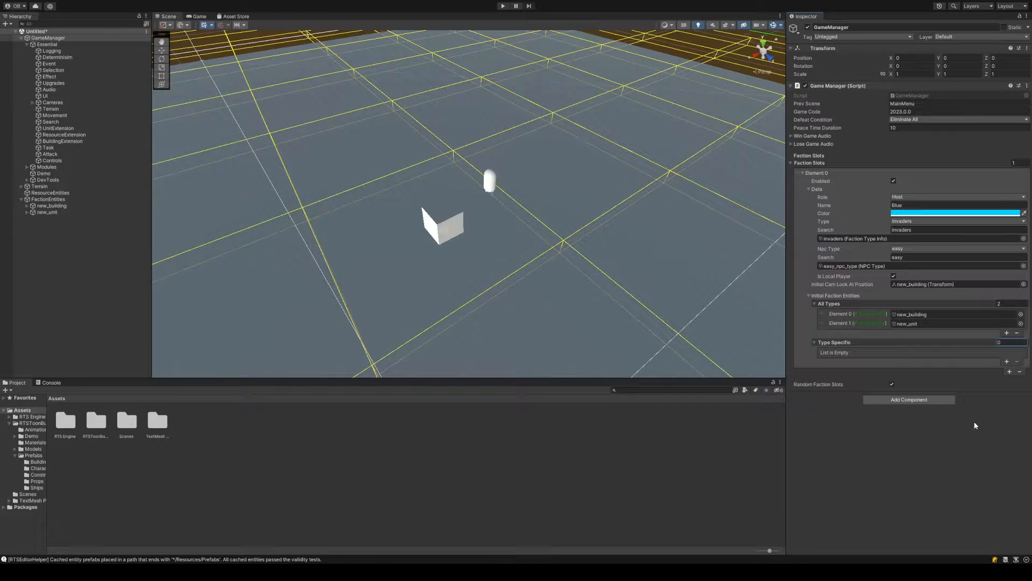
Review the faction slot's type search field and collapse the Faction Slots list
{"action": "left_click", "coordinate": [908, 230]}
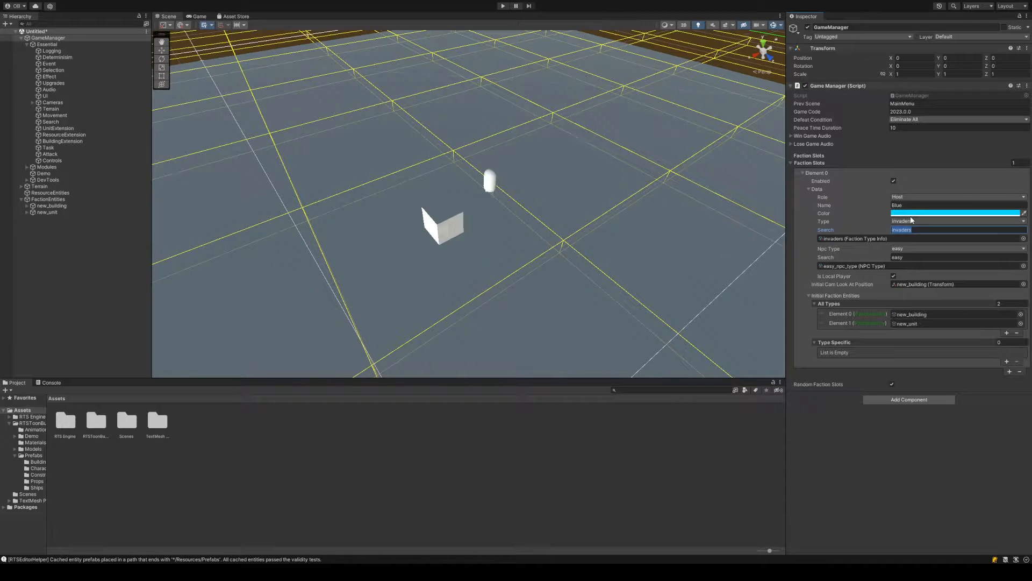
{"action": "left_click", "coordinate": [938, 433]}
{"action": "left_click", "coordinate": [807, 164]}
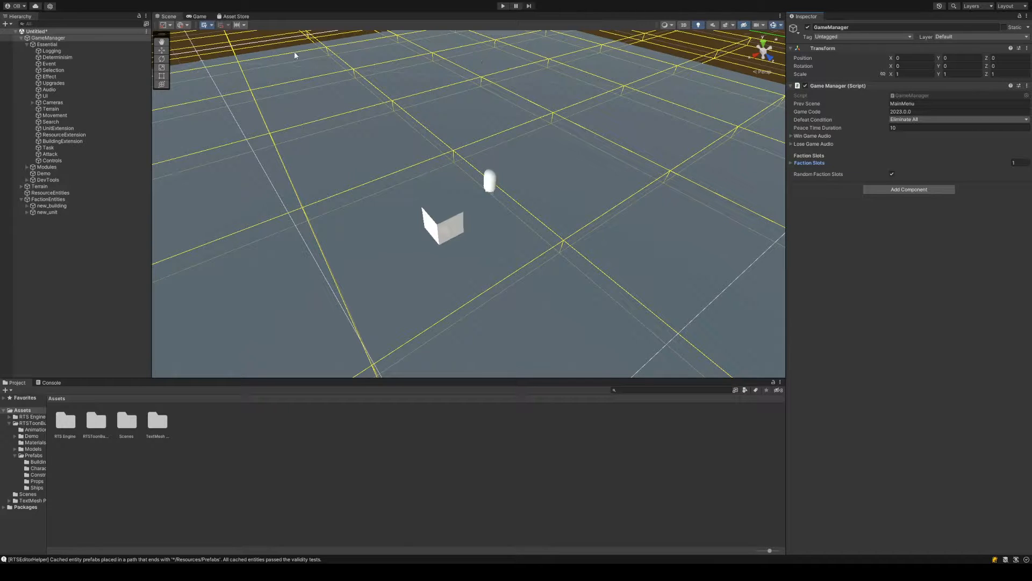
Look through the top of the GameManager hierarchy and display the settings of the Logging object in the Essential group
{"action": "left_click", "coordinate": [70, 50]}
{"action": "left_click", "coordinate": [71, 45]}
{"action": "left_click", "coordinate": [74, 39]}
{"action": "left_click", "coordinate": [78, 45]}
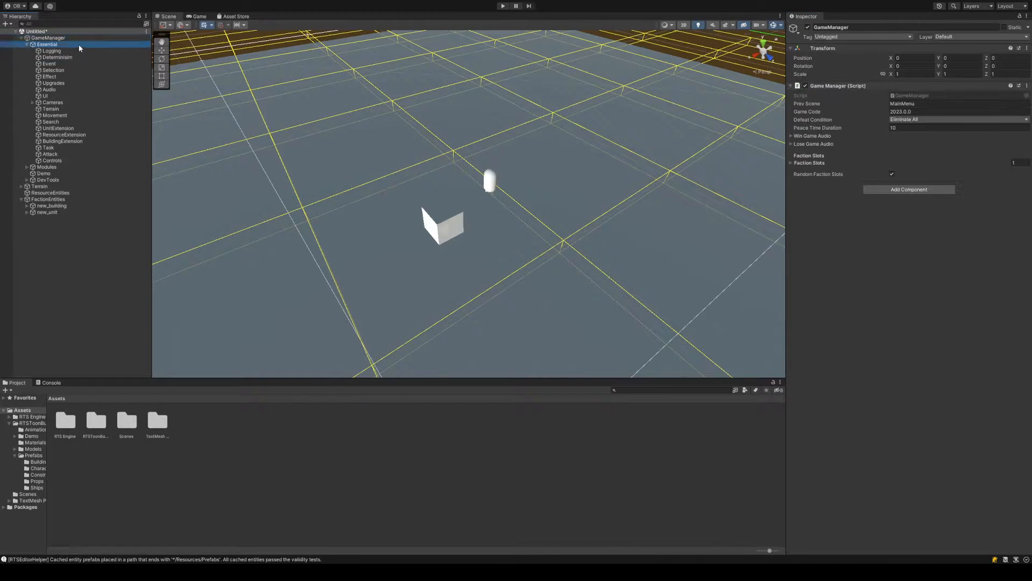
{"action": "left_click", "coordinate": [79, 50]}
{"action": "left_click", "coordinate": [26, 44]}
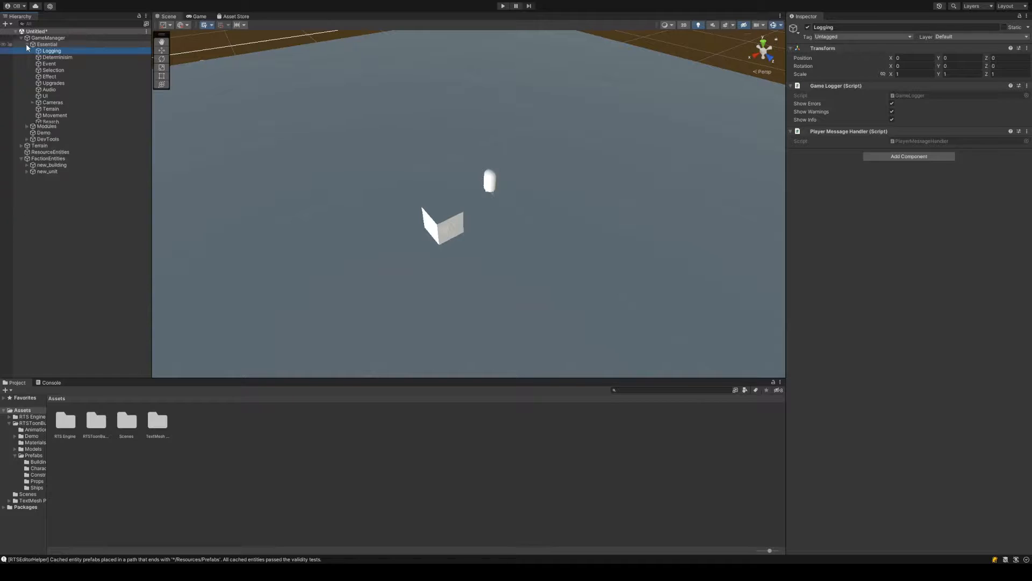
{"action": "left_click", "coordinate": [26, 44]}
View the Determinism object's settings, check the Essential parent object, and leave its group expanded
{"action": "left_click", "coordinate": [64, 57]}
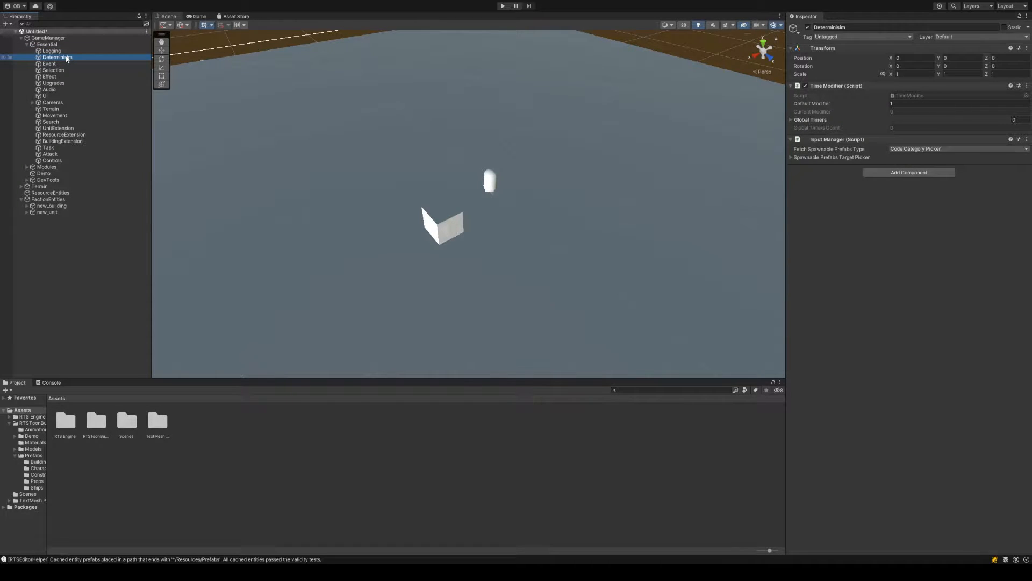
{"action": "left_click", "coordinate": [27, 45]}
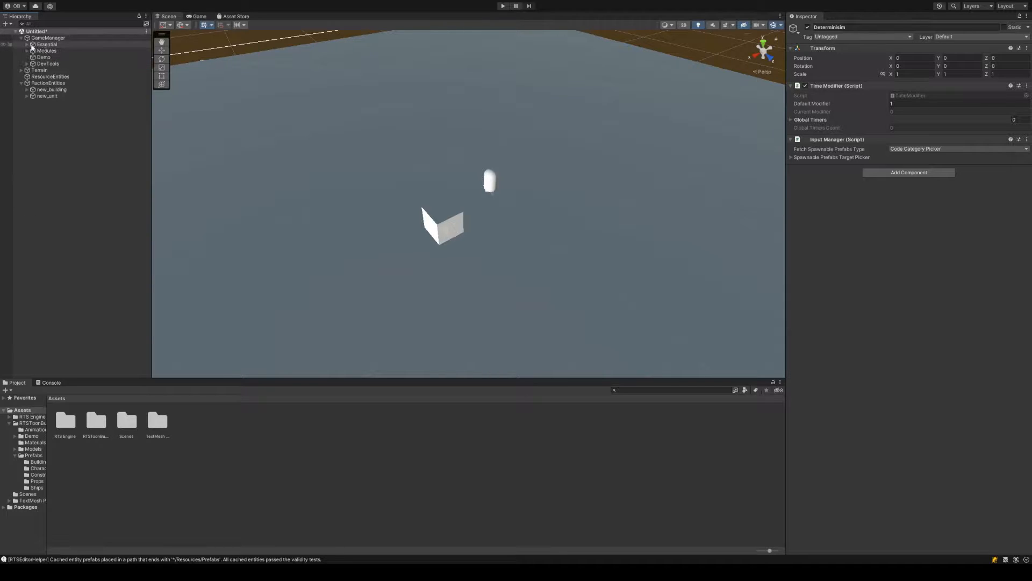
{"action": "left_click", "coordinate": [34, 47]}
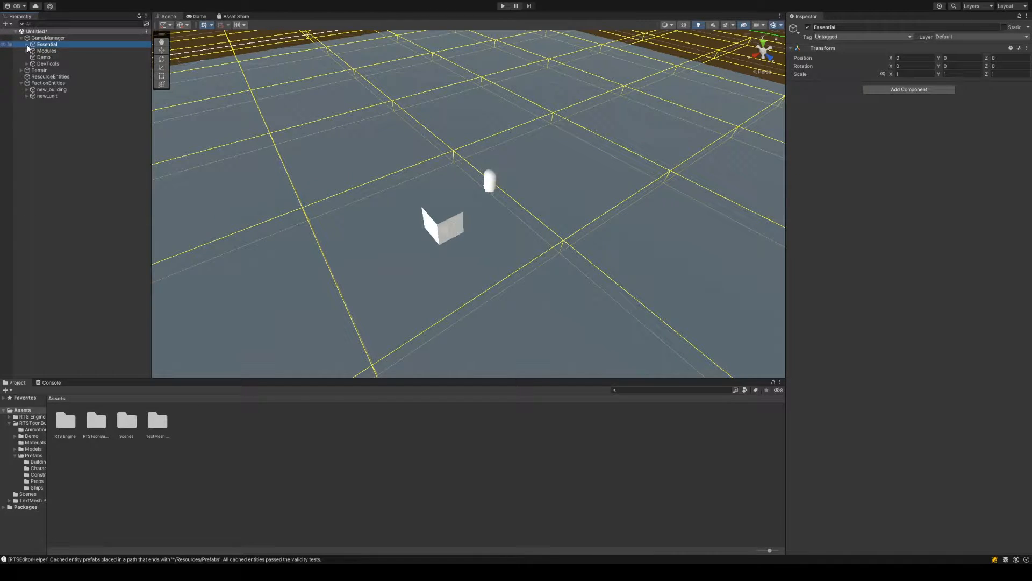
{"action": "left_click", "coordinate": [27, 45]}
Examine the components of the Essential group's objects, including Logging, Determinism, Selection, Upgrades, UnitExtension and Controls
{"action": "left_click", "coordinate": [73, 52]}
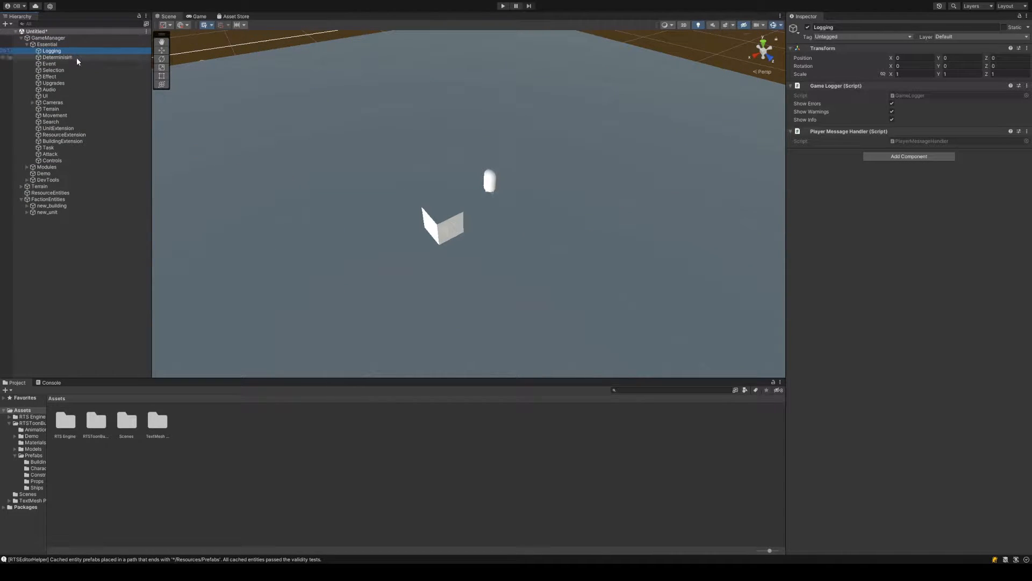
{"action": "left_click", "coordinate": [75, 56]}
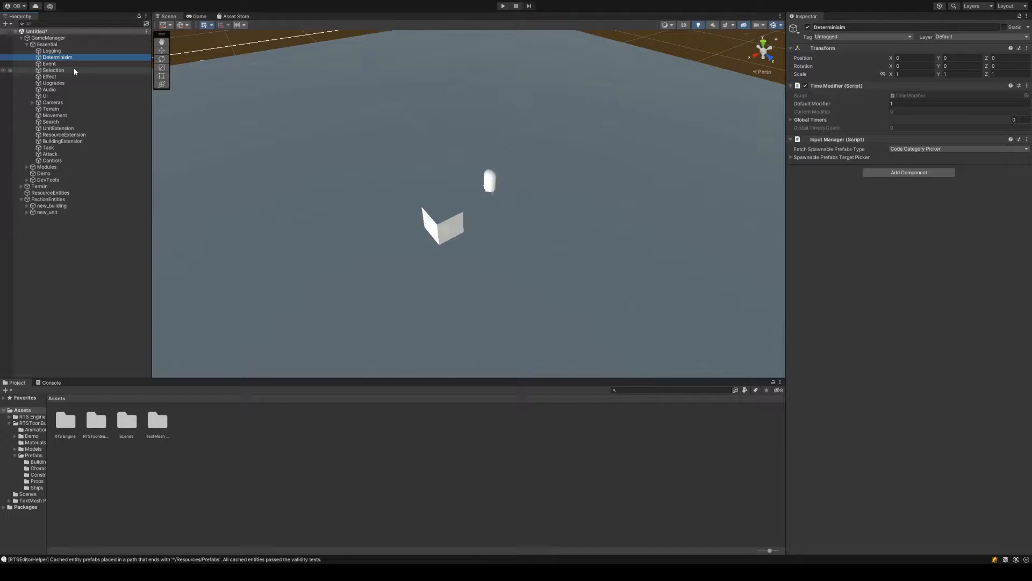
{"action": "left_click", "coordinate": [53, 71]}
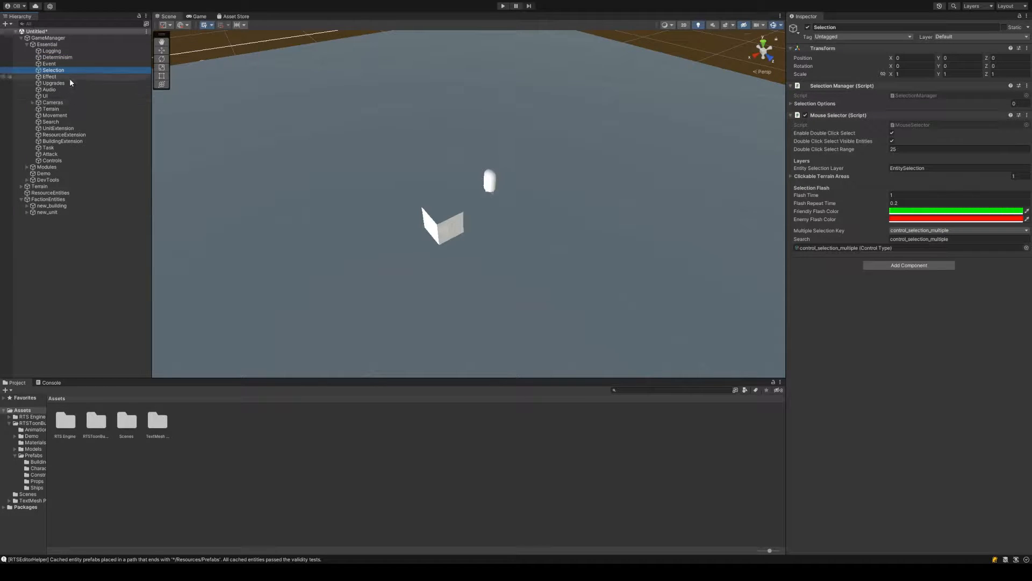
{"action": "left_click", "coordinate": [70, 78]}
{"action": "left_click", "coordinate": [73, 89]}
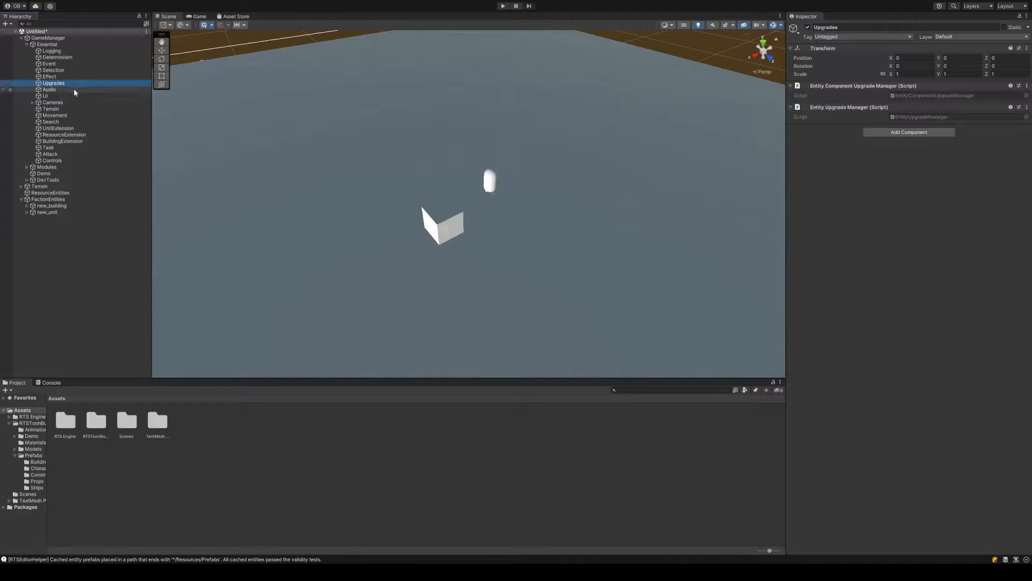
{"action": "left_click", "coordinate": [81, 128]}
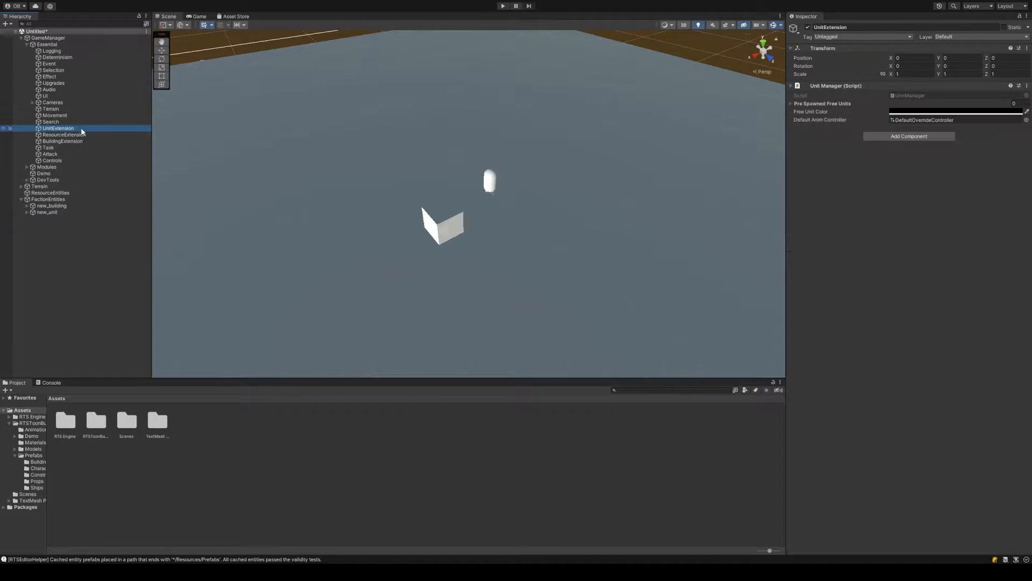
{"action": "left_click", "coordinate": [70, 134]}
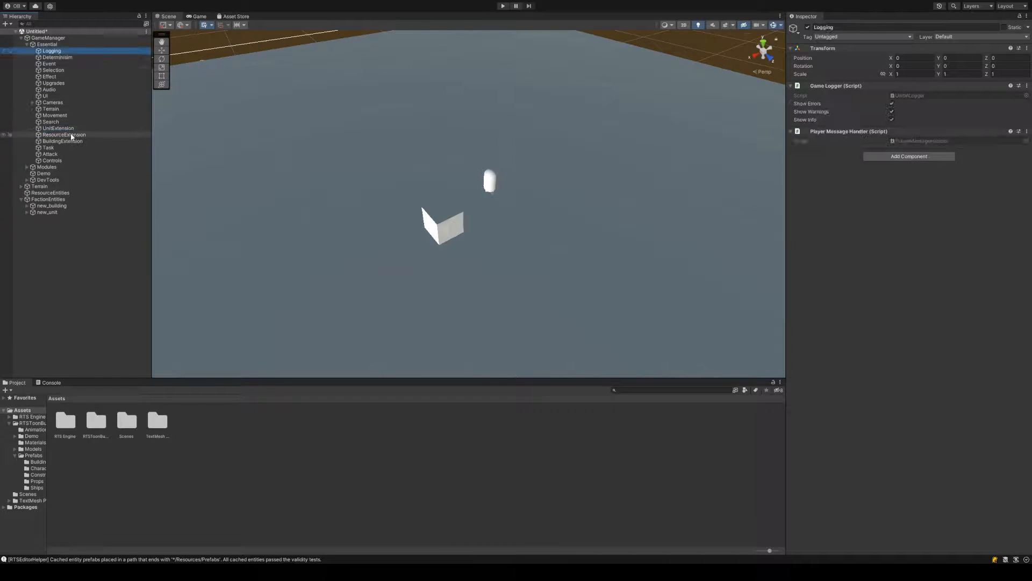
{"action": "left_click", "coordinate": [73, 160]}
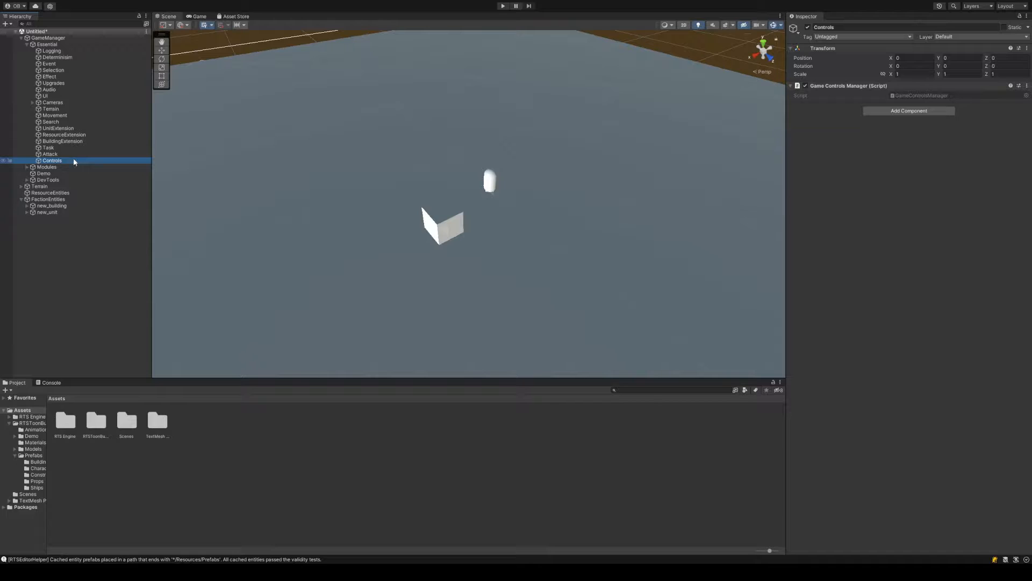
Collapse the Essential group, expand Modules, and display the settings of its Selection object in a slightly wider Inspector
{"action": "left_click", "coordinate": [27, 45]}
{"action": "left_click", "coordinate": [27, 50]}
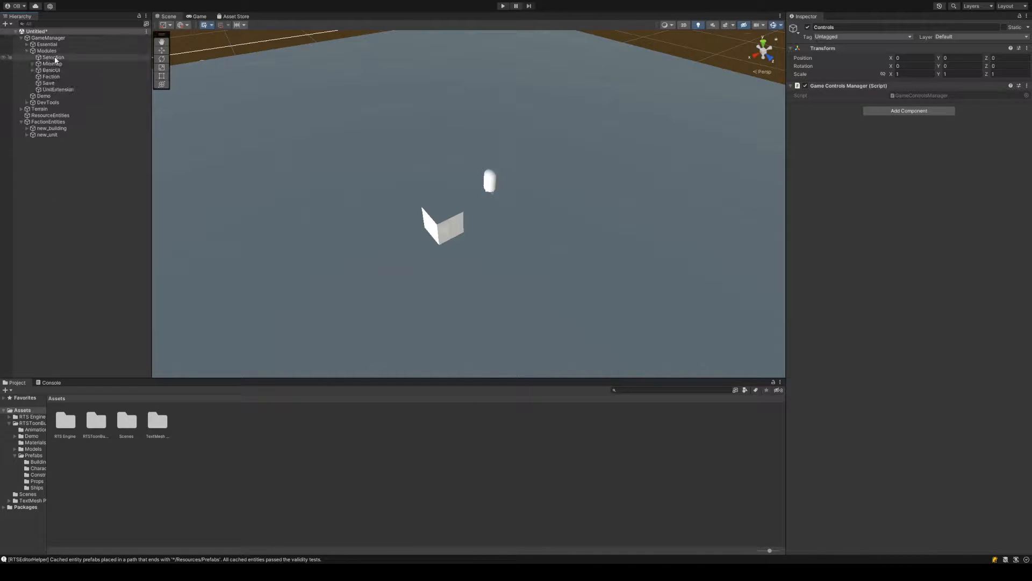
{"action": "left_click", "coordinate": [57, 52]}
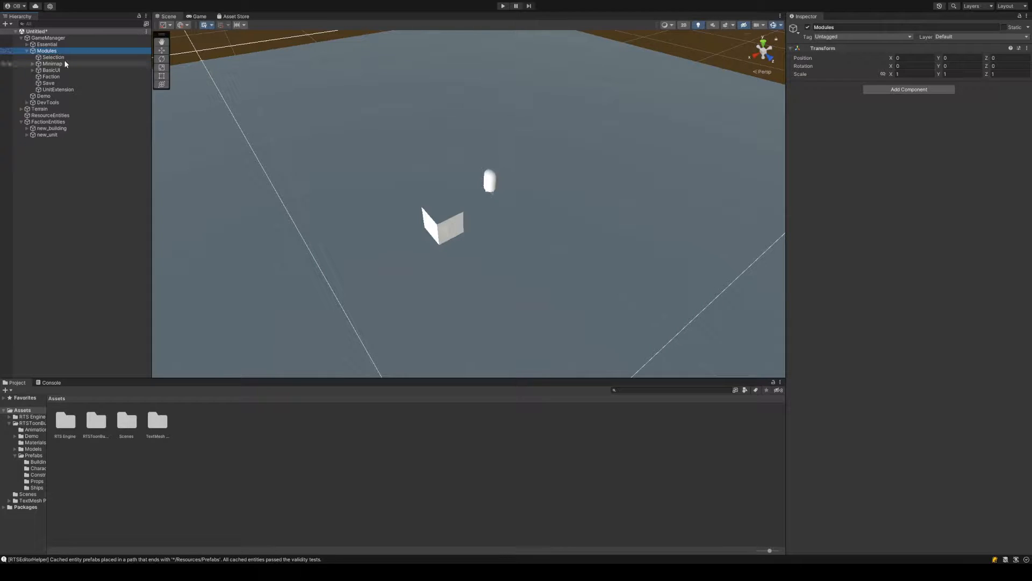
{"action": "left_click", "coordinate": [66, 58]}
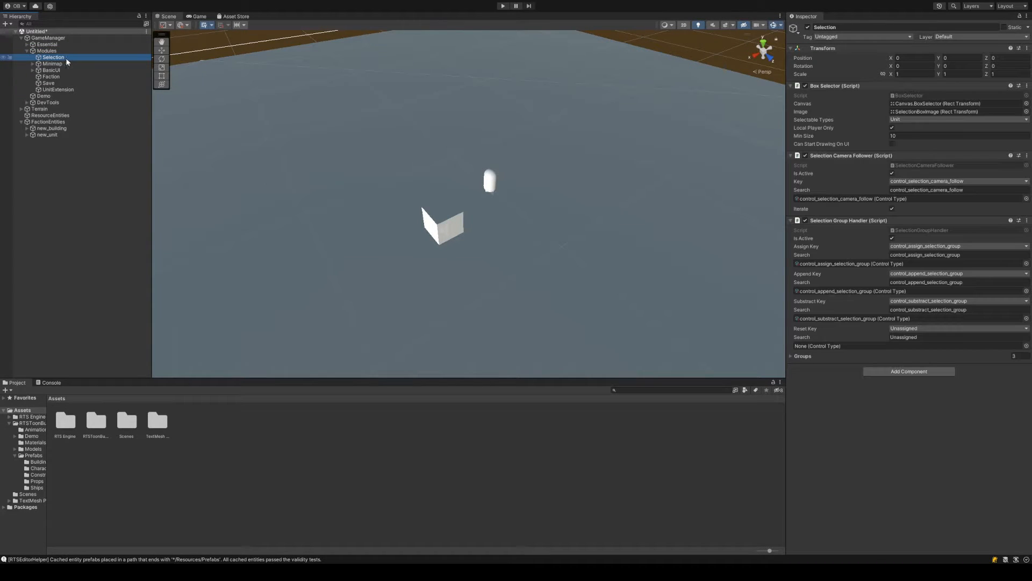
{"action": "left_click_drag", "start_coordinate": [785, 173], "coordinate": [783, 173]}
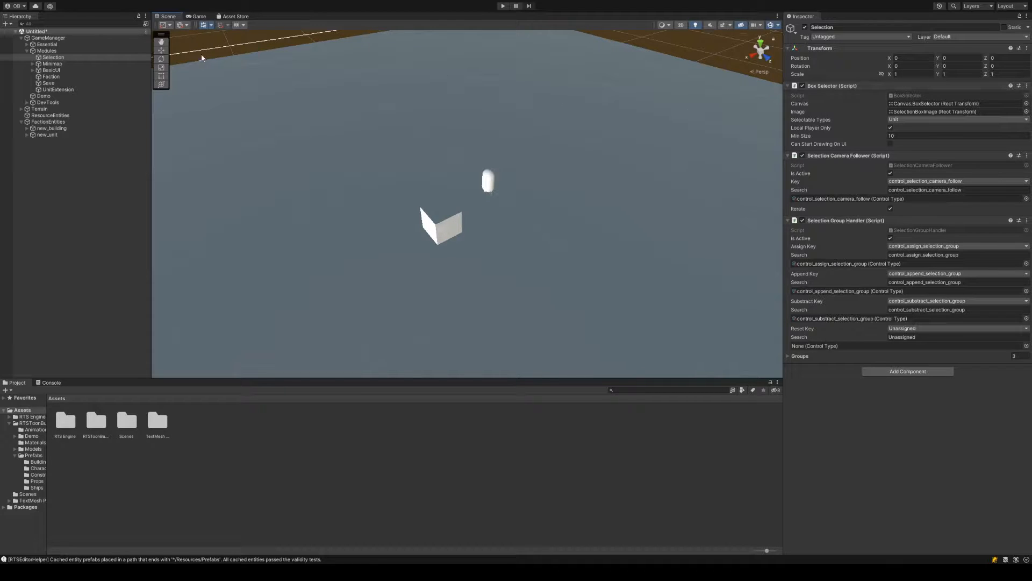
Examine the Minimap module's settings and inspect its interface panel in the scene's 2D view
{"action": "left_click", "coordinate": [99, 66]}
{"action": "double_click", "coordinate": [99, 66]}
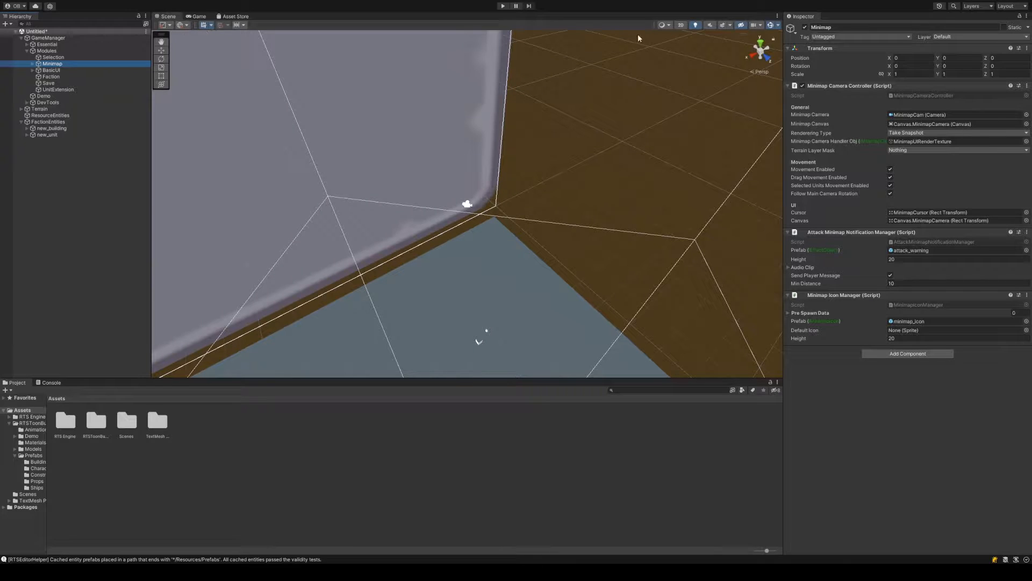
{"action": "left_click", "coordinate": [681, 26]}
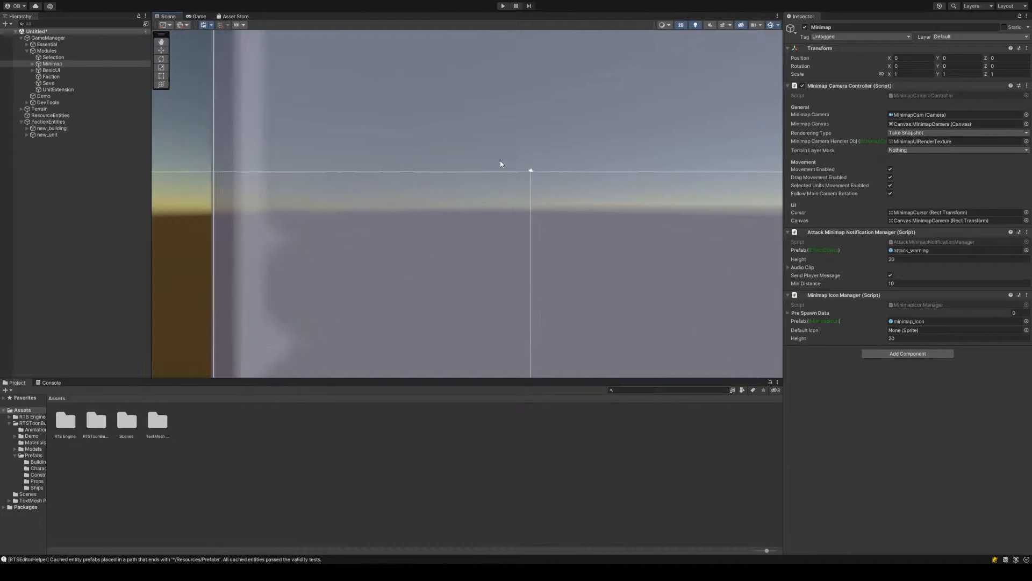
{"action": "scroll", "coordinate": [472, 234], "scroll_direction": "down", "scroll_amount": 3}
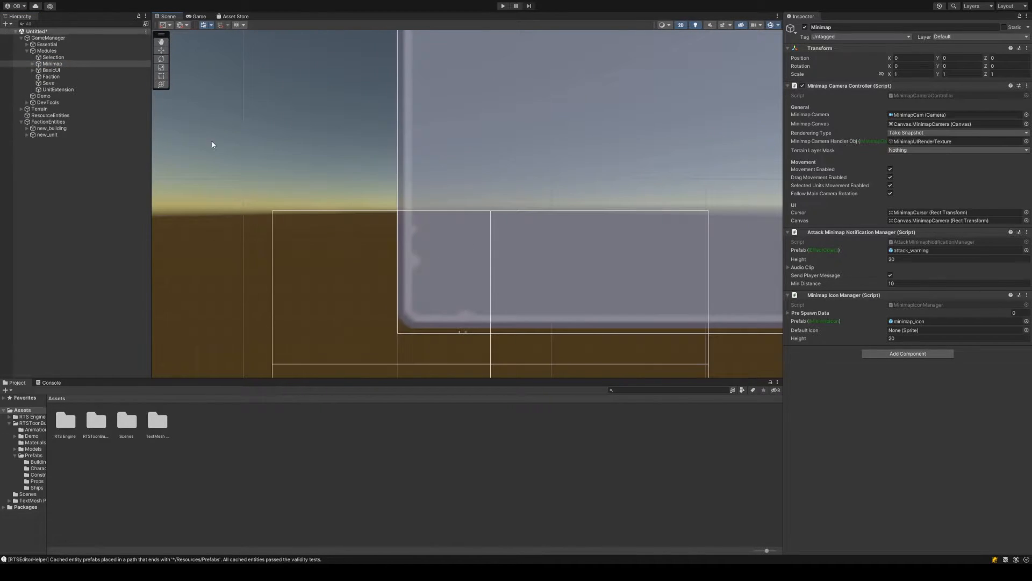
{"action": "double_click", "coordinate": [95, 65]}
{"action": "scroll", "coordinate": [330, 219], "scroll_direction": "down", "scroll_amount": 4}
{"action": "middle_click_drag", "start_coordinate": [371, 216], "coordinate": [394, 275]}
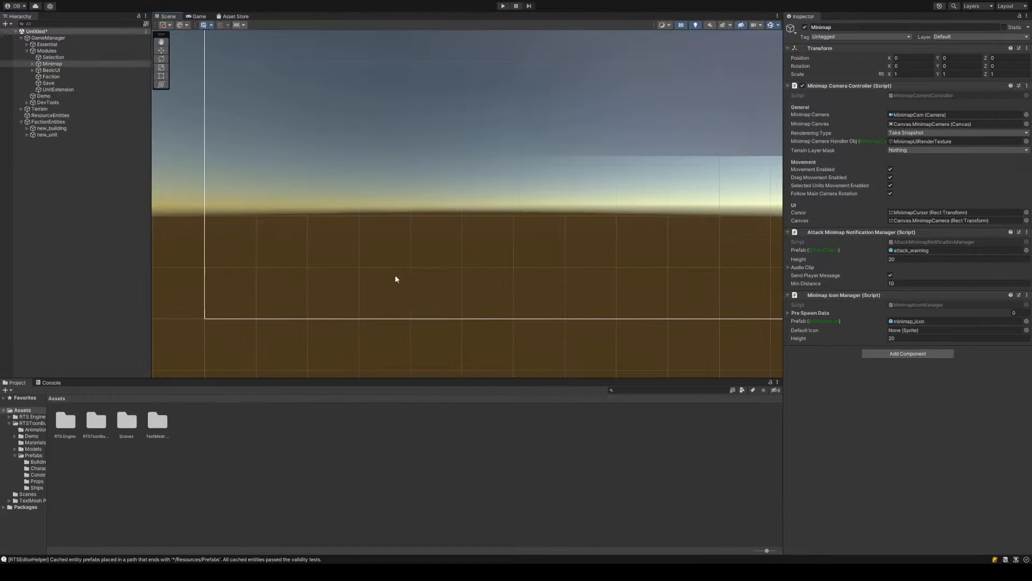
{"action": "scroll", "coordinate": [488, 251], "scroll_direction": "down", "scroll_amount": 5}
{"action": "scroll", "coordinate": [489, 250], "scroll_direction": "down", "scroll_amount": 6}
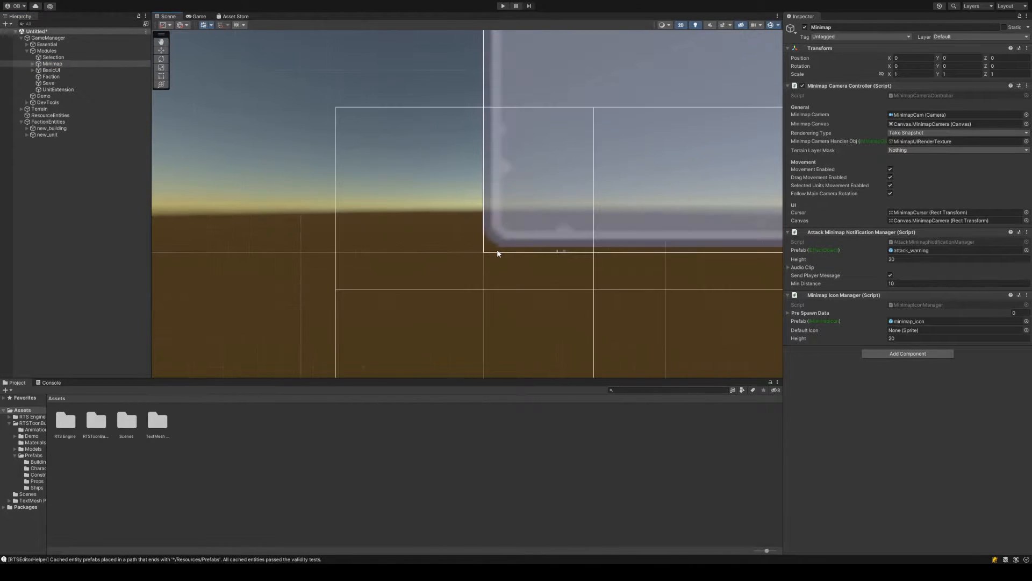
{"action": "scroll", "coordinate": [562, 208], "scroll_direction": "down", "scroll_amount": 4}
{"action": "middle_click_drag", "start_coordinate": [581, 233], "coordinate": [341, 267]}
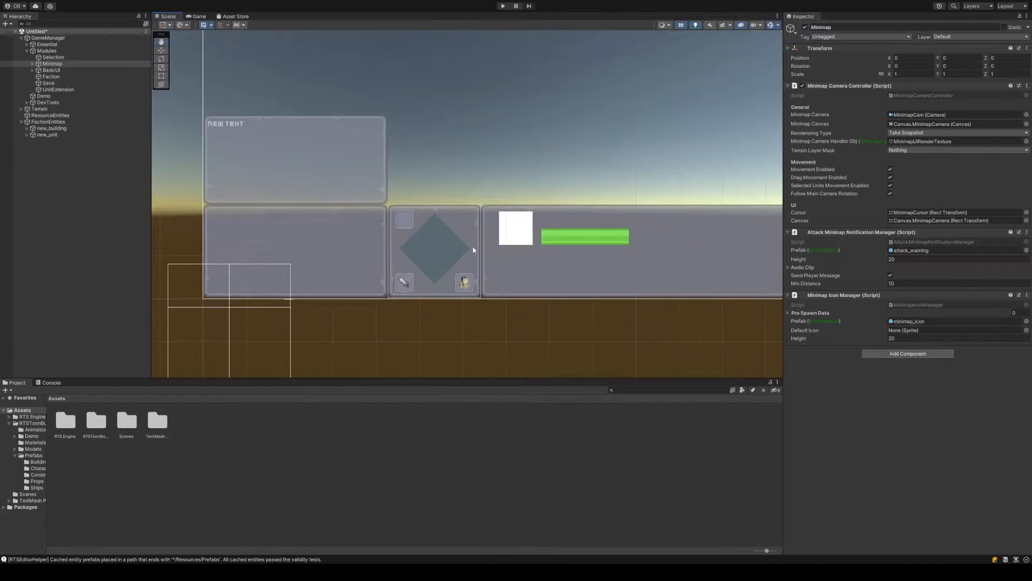
Frame the BasicUI module's canvas in the scene and collapse all its UI handler components, from Game Menu through Requirement Display
{"action": "double_click", "coordinate": [98, 71]}
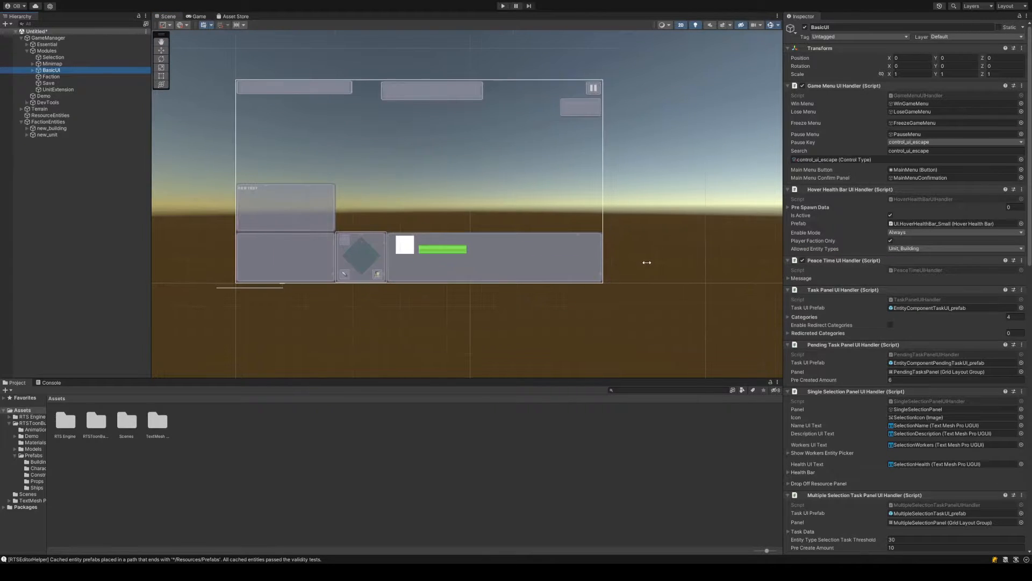
{"action": "left_click", "coordinate": [843, 86]}
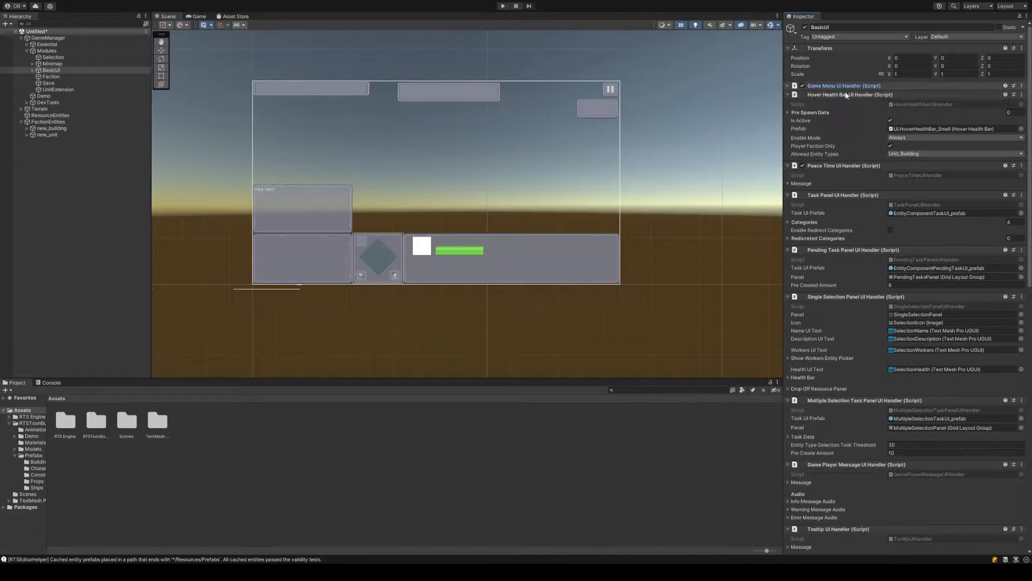
{"action": "left_click", "coordinate": [842, 95]}
{"action": "left_click", "coordinate": [843, 104]}
{"action": "left_click", "coordinate": [843, 113]}
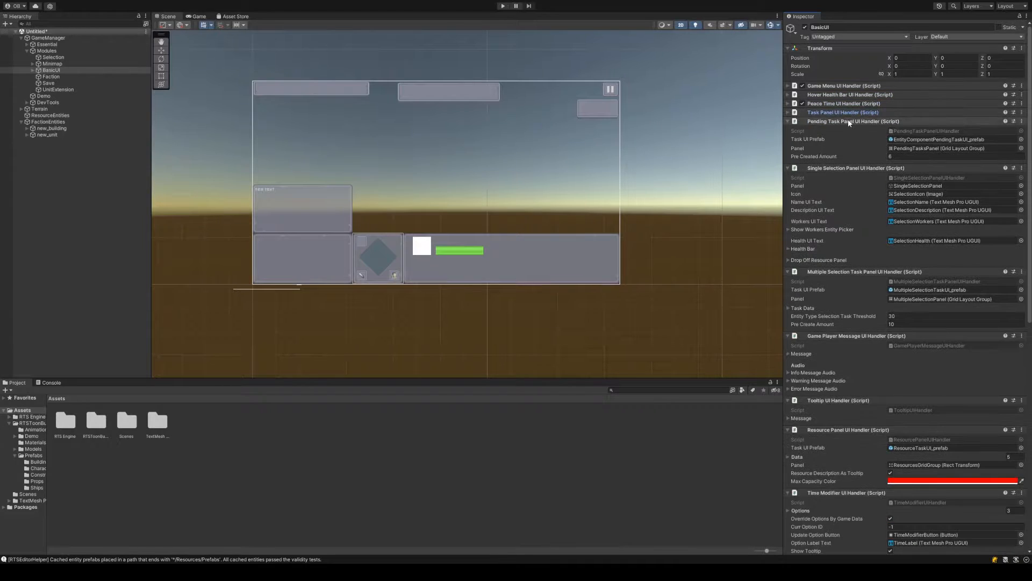
{"action": "left_click", "coordinate": [843, 122]}
{"action": "left_click", "coordinate": [843, 130]}
{"action": "left_click", "coordinate": [843, 138]}
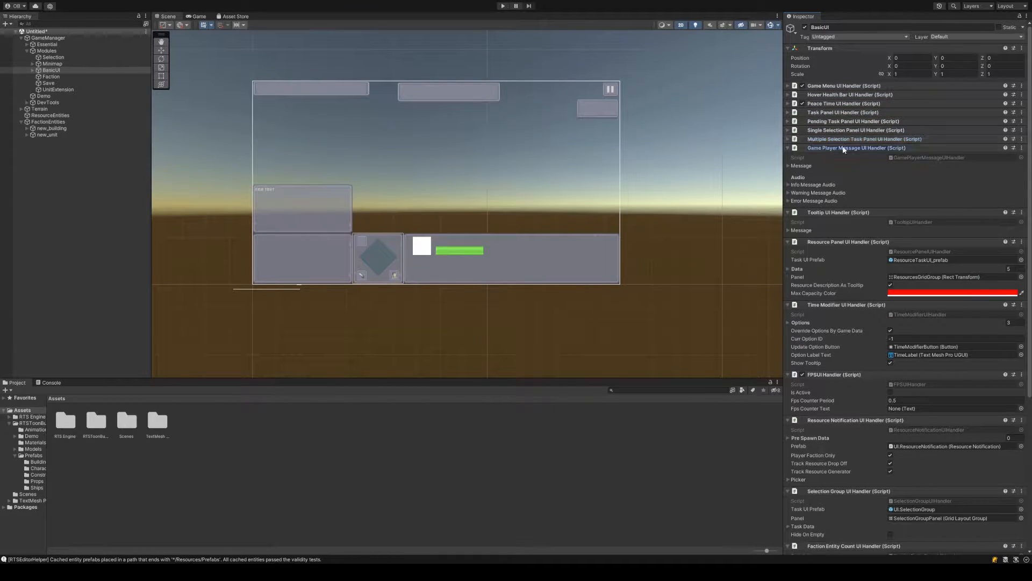
{"action": "left_click", "coordinate": [845, 148]}
{"action": "left_click", "coordinate": [847, 157]}
{"action": "left_click", "coordinate": [844, 165]}
{"action": "left_click", "coordinate": [843, 174]}
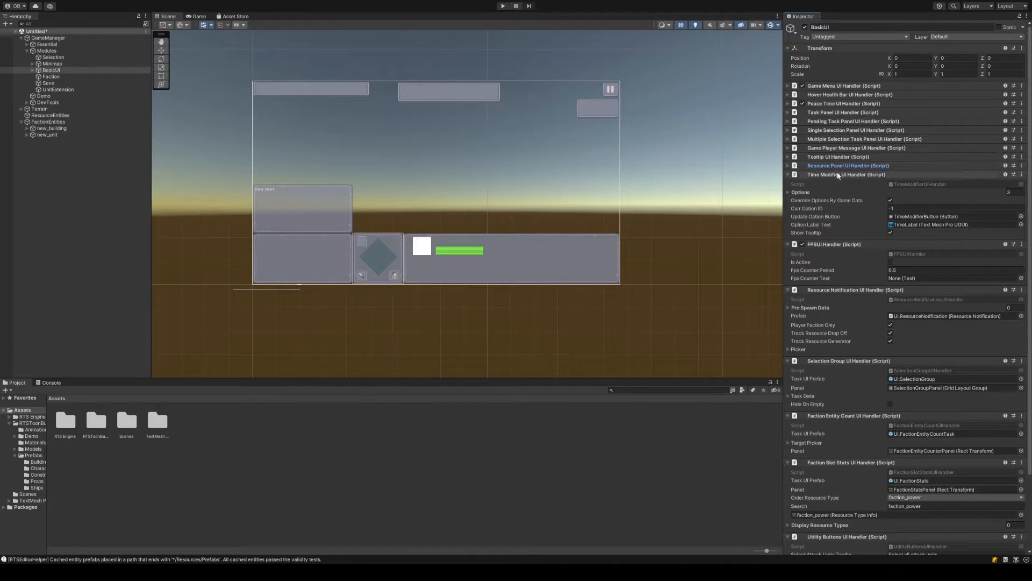
{"action": "left_click", "coordinate": [841, 183]}
{"action": "left_click", "coordinate": [841, 192]}
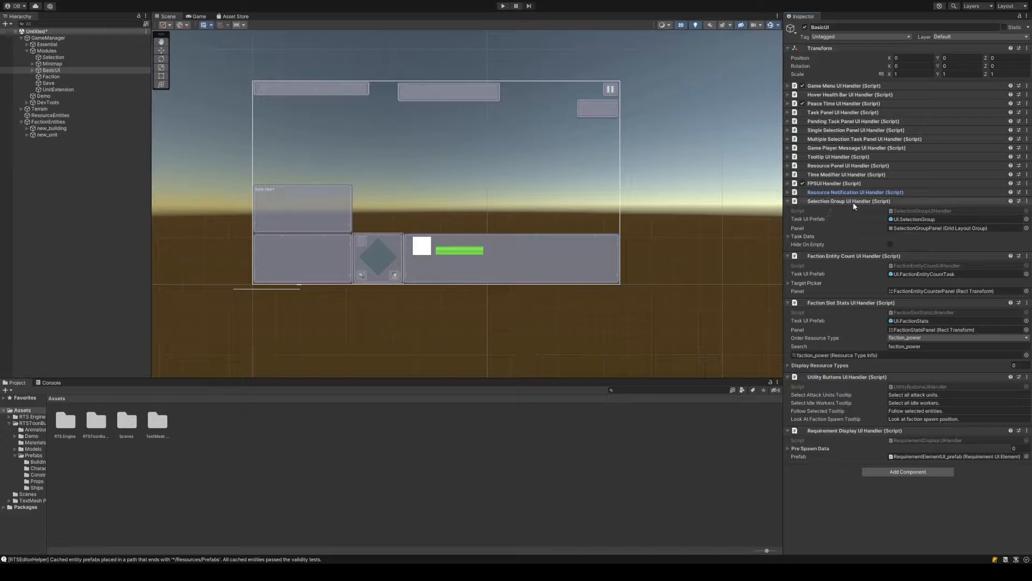
{"action": "left_click", "coordinate": [850, 201]}
{"action": "left_click", "coordinate": [851, 209]}
{"action": "left_click", "coordinate": [849, 219]}
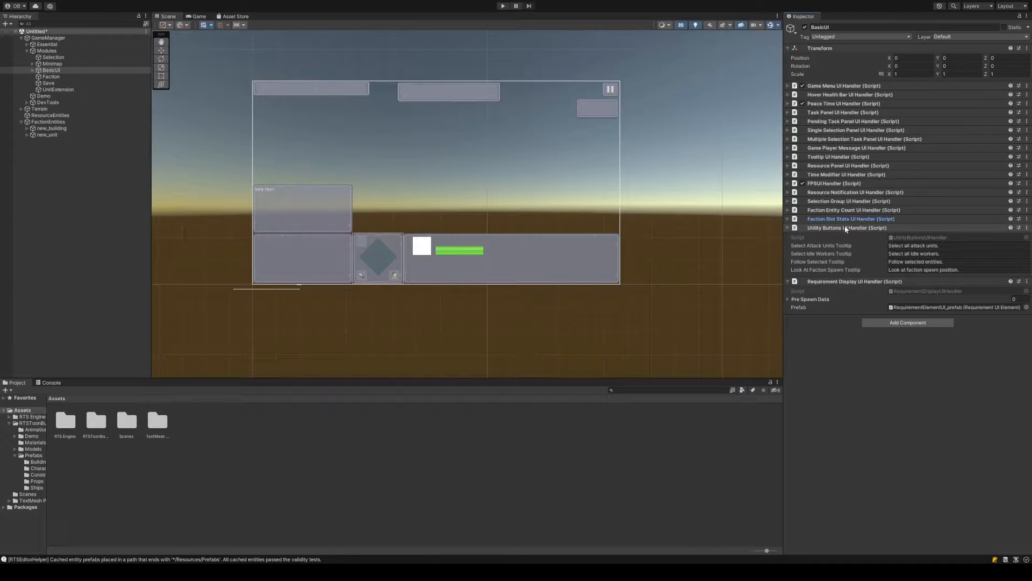
{"action": "left_click", "coordinate": [844, 227]}
{"action": "left_click", "coordinate": [841, 236]}
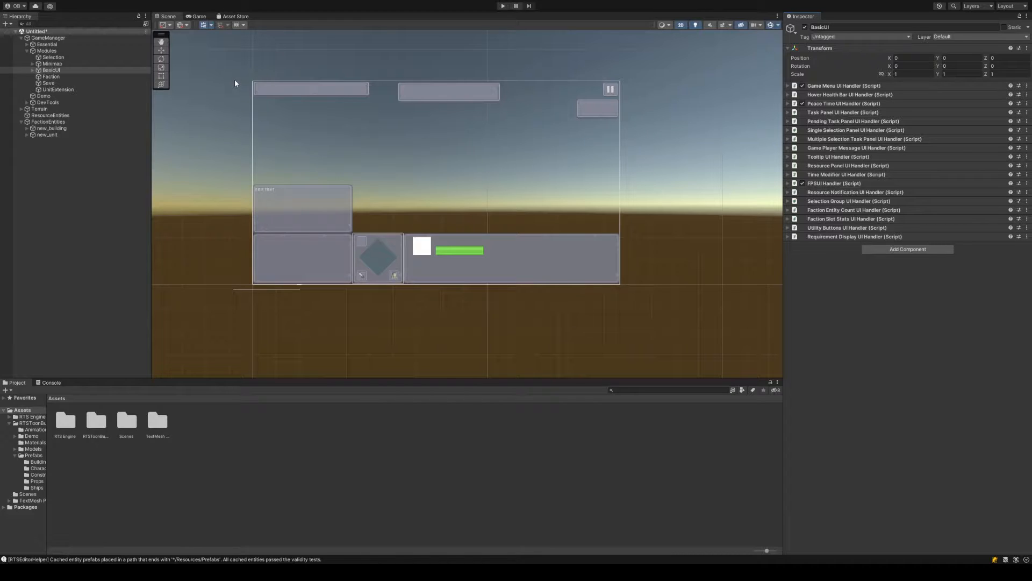
View the settings of the Faction, Save and Demo objects, and collapse the Modules group
{"action": "left_click", "coordinate": [117, 77]}
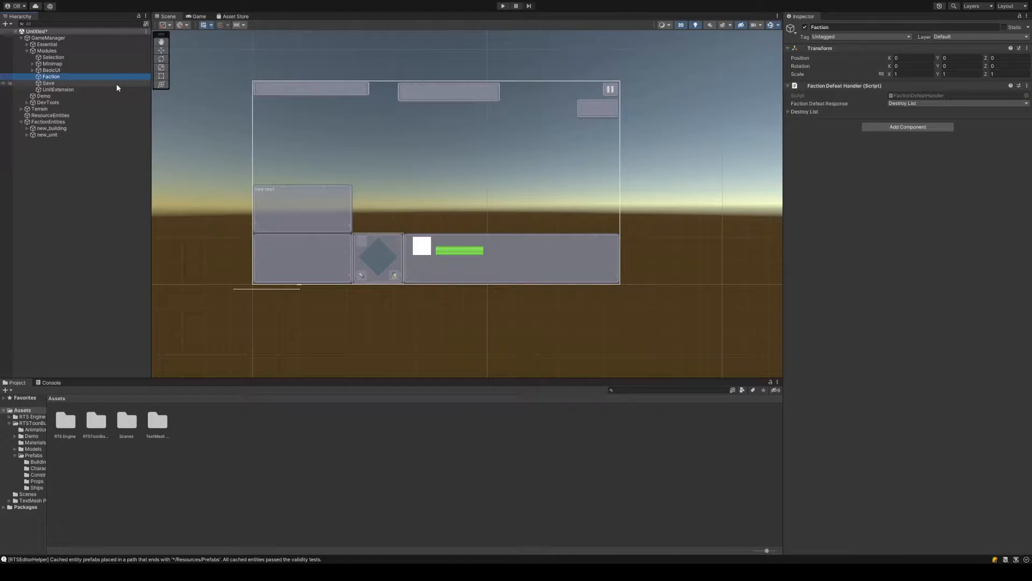
{"action": "left_click", "coordinate": [117, 84]}
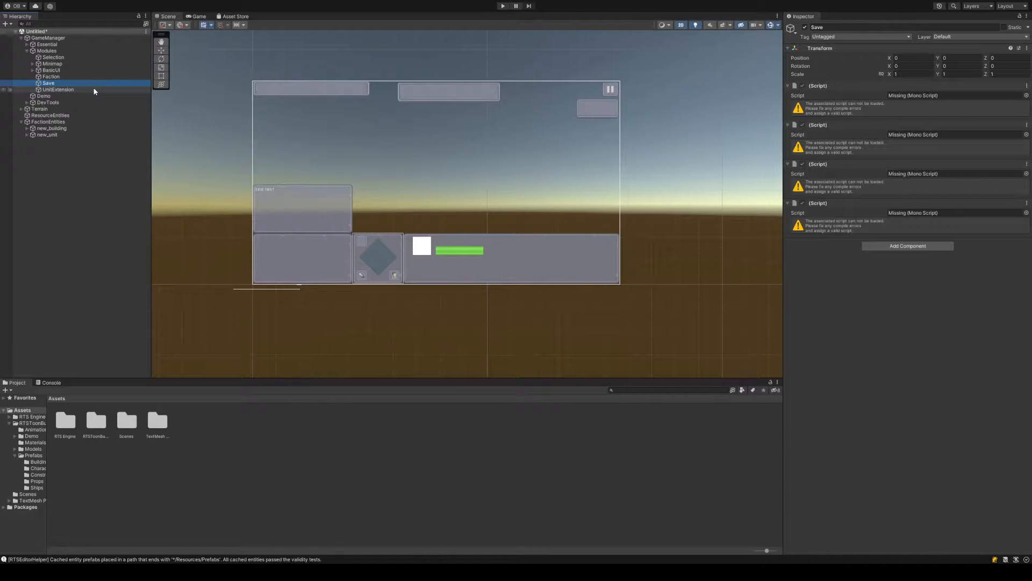
{"action": "left_click", "coordinate": [73, 95]}
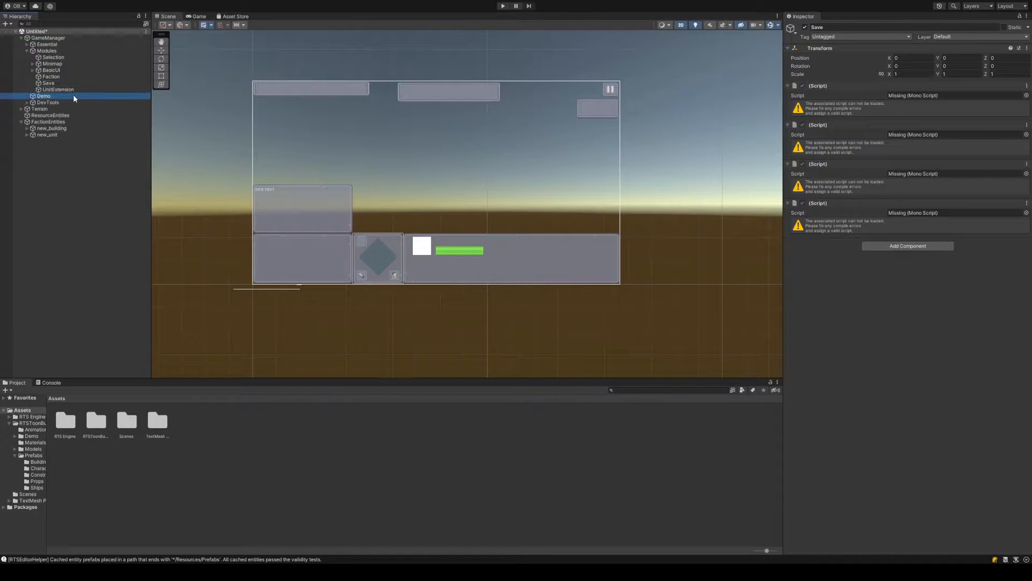
{"action": "left_click", "coordinate": [27, 50]}
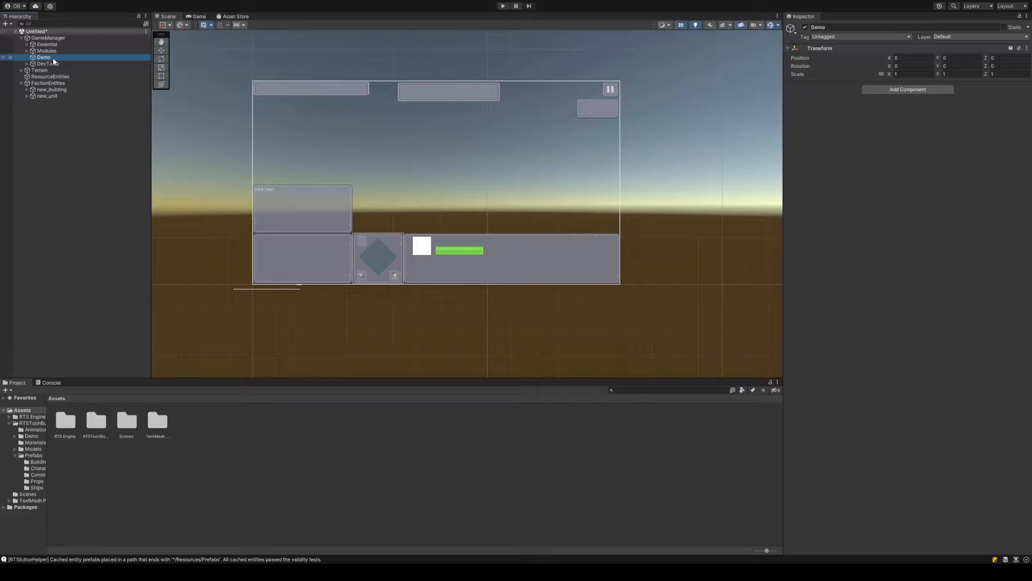
Expand DevTools, examine its Task, Health, ResourceExtension and Faction objects' components, and collapse the group again
{"action": "left_click", "coordinate": [30, 64]}
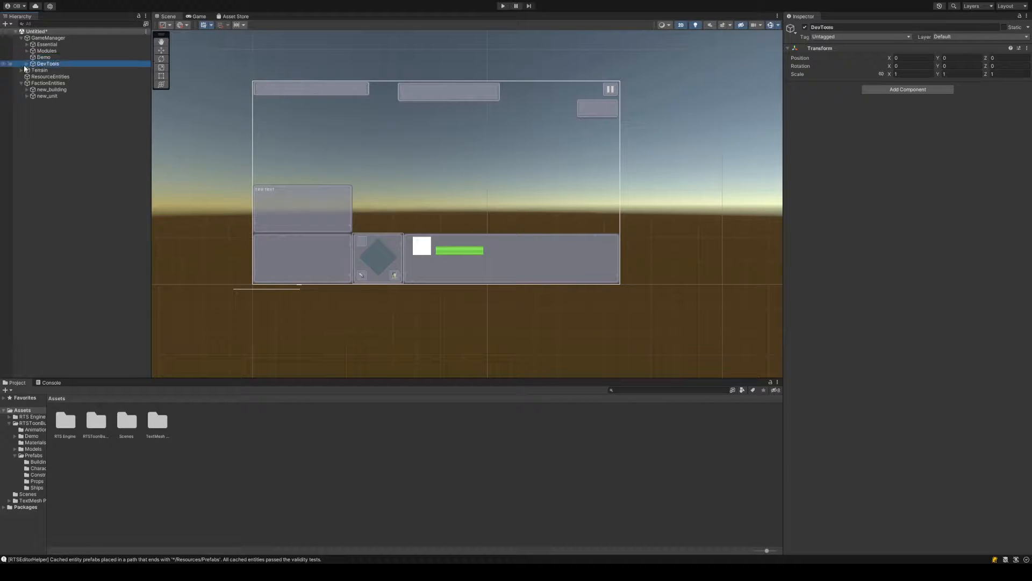
{"action": "left_click", "coordinate": [27, 64]}
{"action": "left_click", "coordinate": [48, 70]}
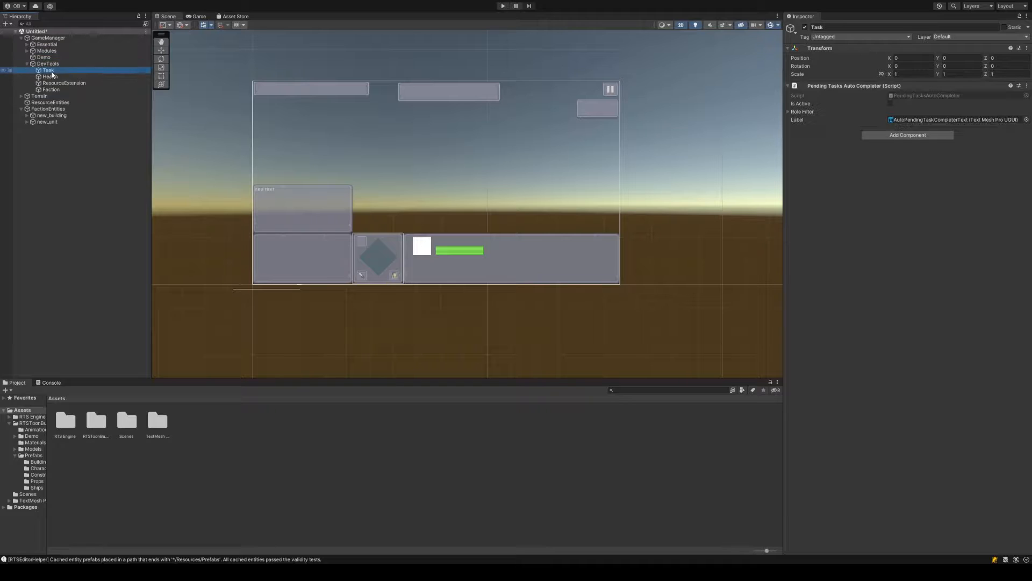
{"action": "left_click", "coordinate": [57, 77]}
{"action": "left_click", "coordinate": [63, 83]}
{"action": "left_click", "coordinate": [63, 90]}
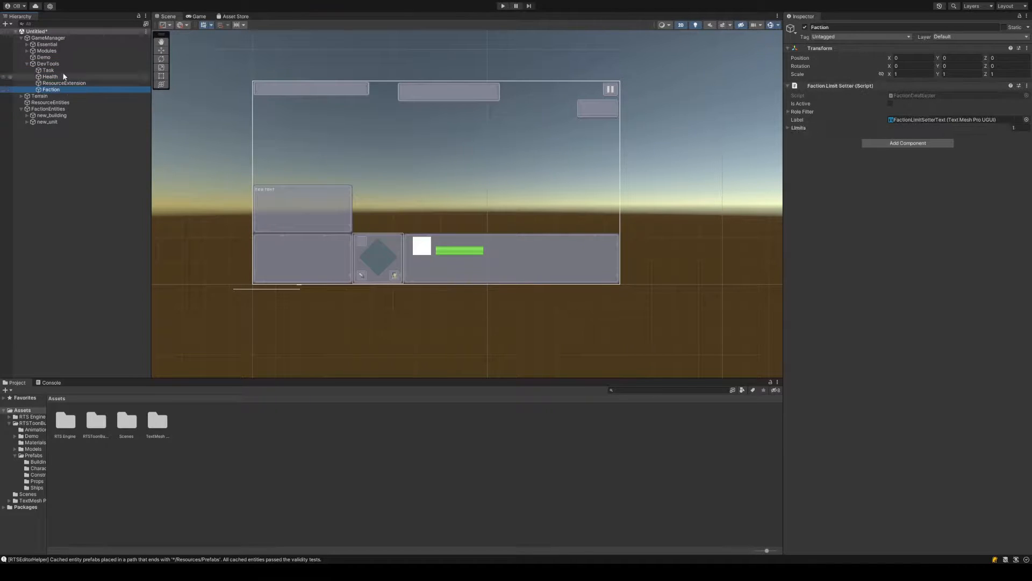
{"action": "left_click", "coordinate": [62, 71]}
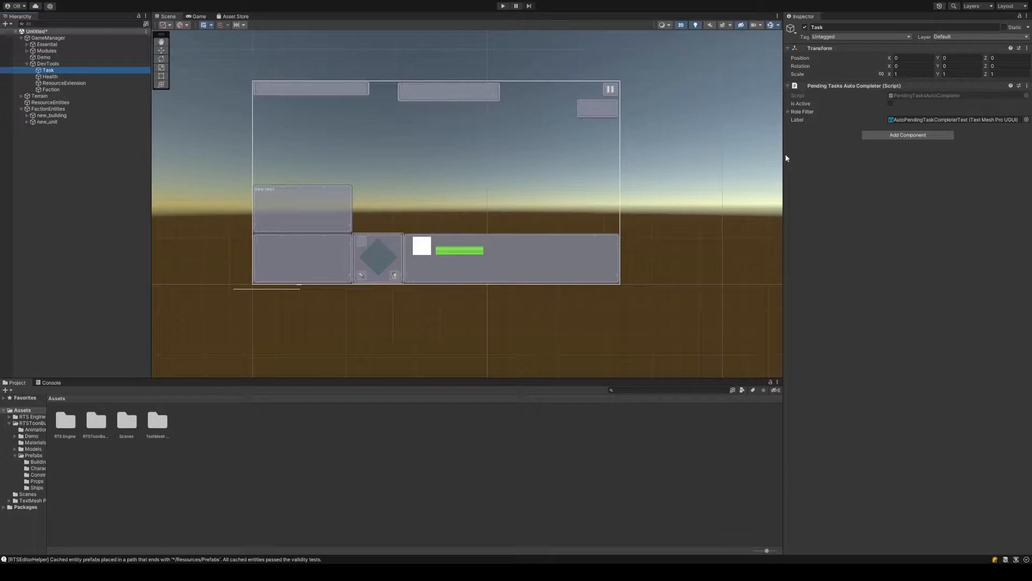
{"action": "left_click", "coordinate": [94, 77]}
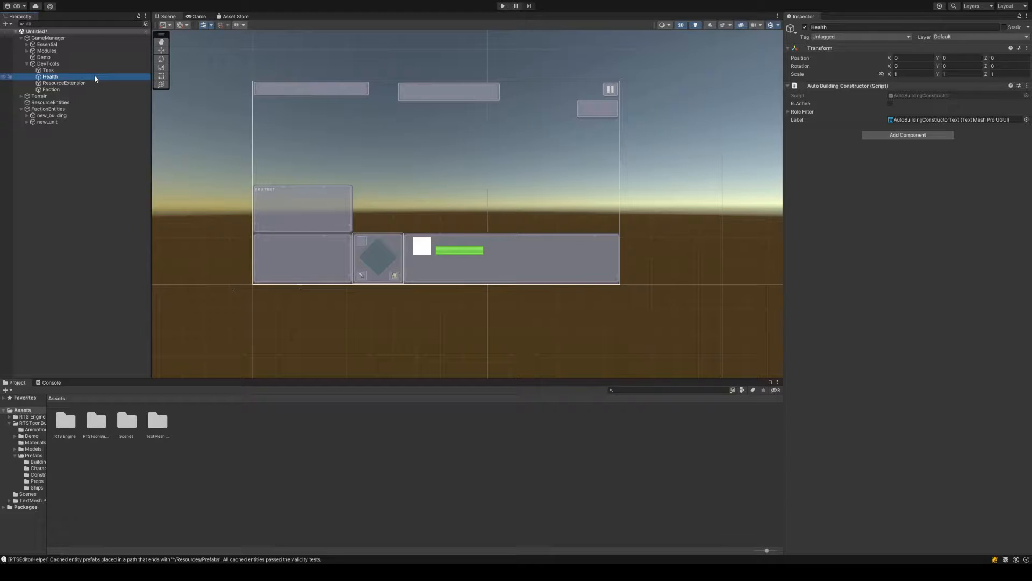
{"action": "left_click", "coordinate": [27, 64]}
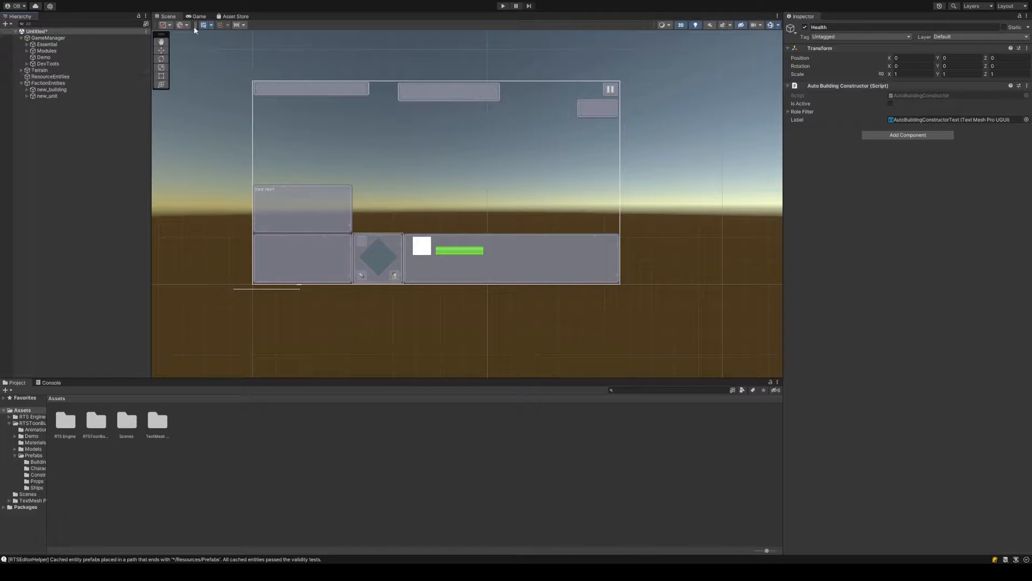
Return the scene to the 3D perspective, frame the Terrain plane, and examine its components
{"action": "left_click", "coordinate": [681, 24]}
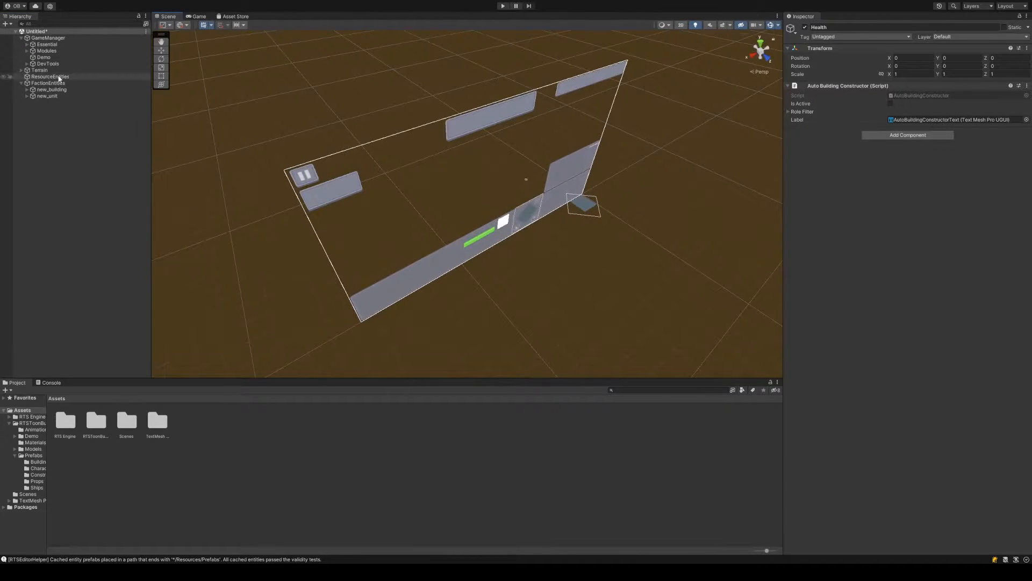
{"action": "left_click", "coordinate": [43, 70]}
{"action": "key", "text": "f"}
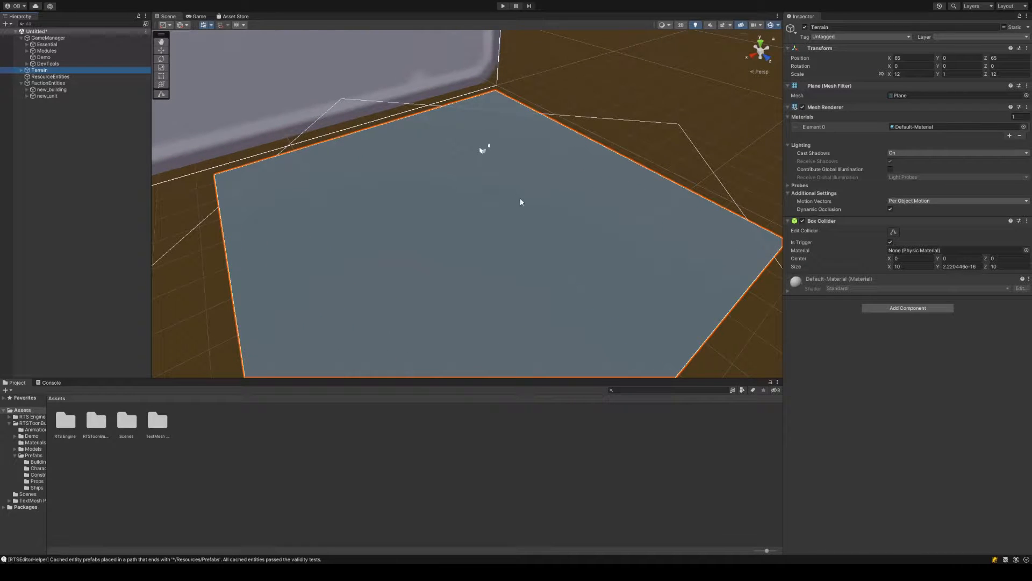
{"action": "middle_click_drag", "start_coordinate": [521, 198], "coordinate": [477, 182]}
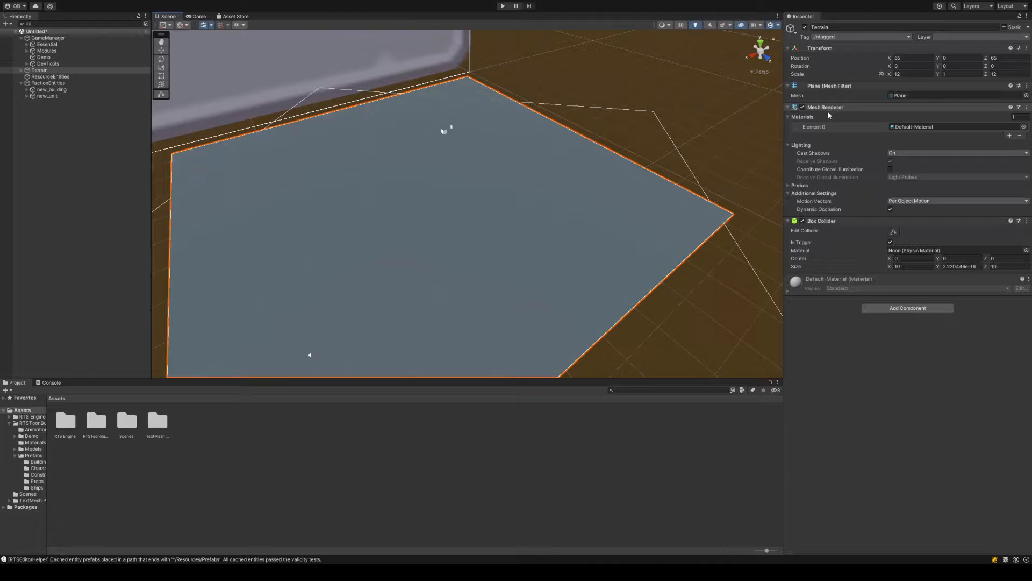
{"action": "mouse_move", "coordinate": [591, 174]}
{"action": "left_mouse_down", "text": "alt"}
{"action": "mouse_move", "coordinate": [615, 150]}
{"action": "mouse_move", "coordinate": [599, 175]}
{"action": "left_mouse_up", "text": "alt"}
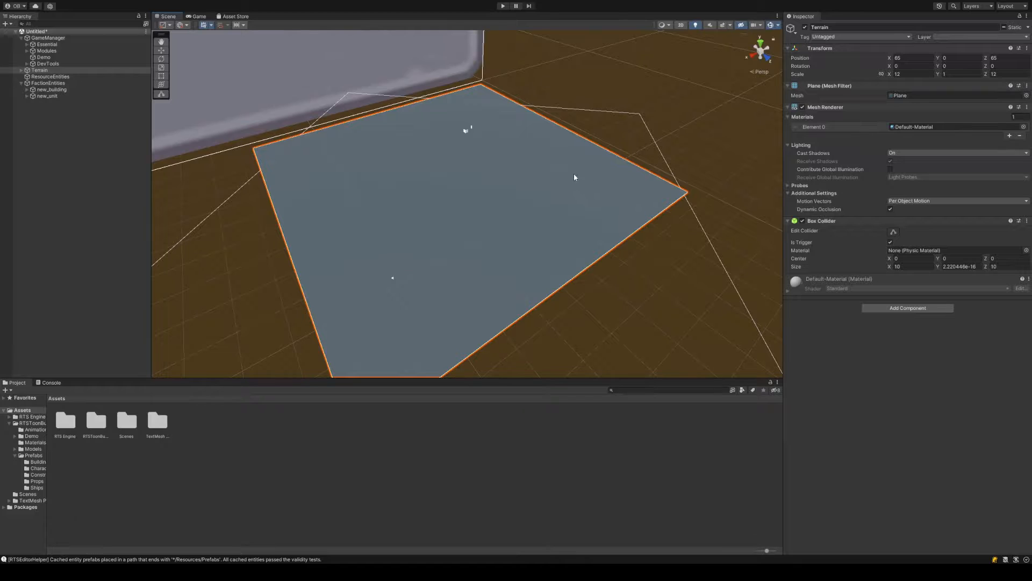
{"action": "scroll", "coordinate": [526, 171], "scroll_direction": "up", "scroll_amount": 5}
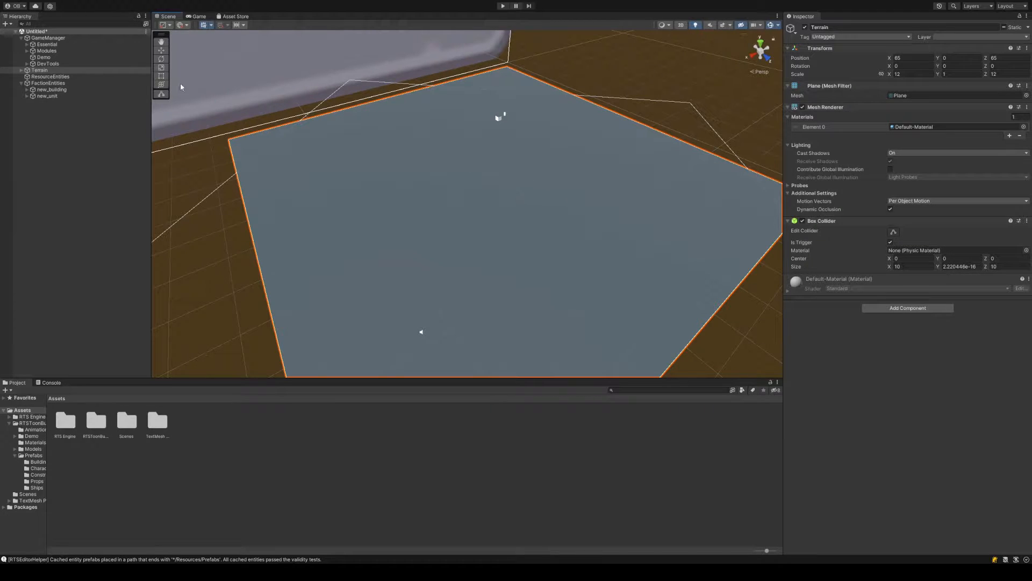
Check the Terrain group's directional_light and the ResourceEntities object's settings, leaving the Terrain group collapsed
{"action": "left_click", "coordinate": [21, 70]}
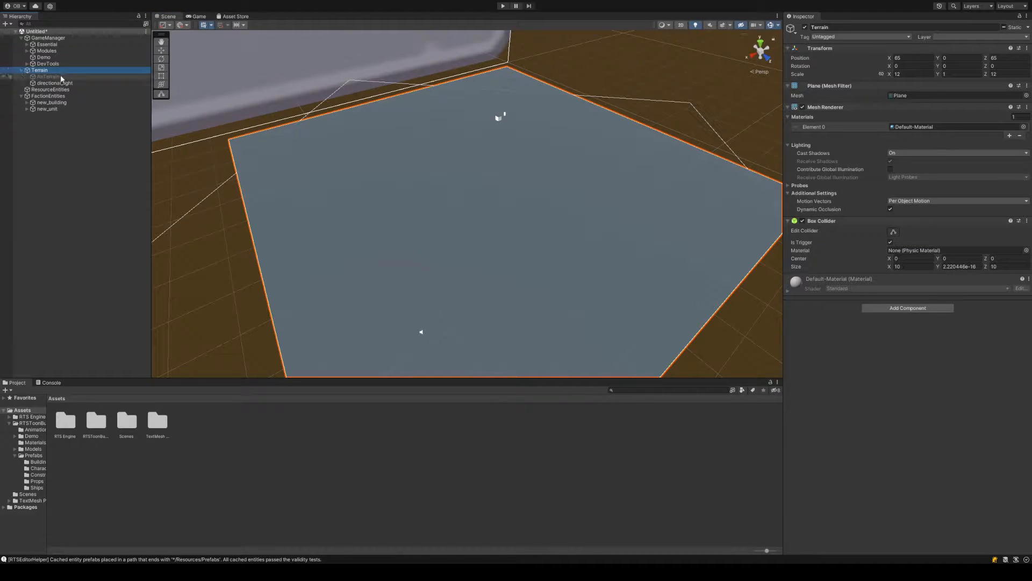
{"action": "left_click", "coordinate": [75, 83]}
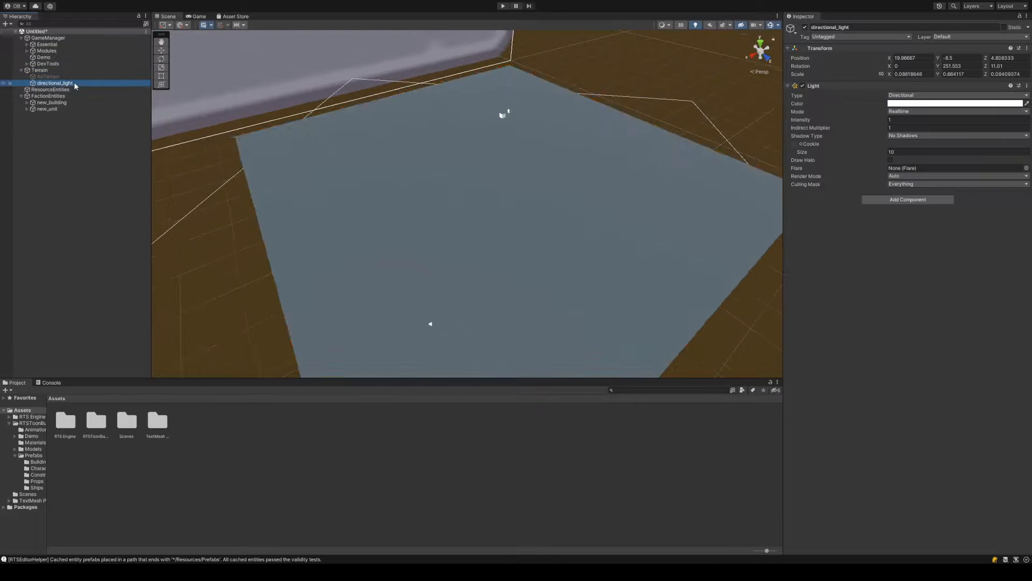
{"action": "double_click", "coordinate": [74, 84]}
{"action": "double_click", "coordinate": [59, 70]}
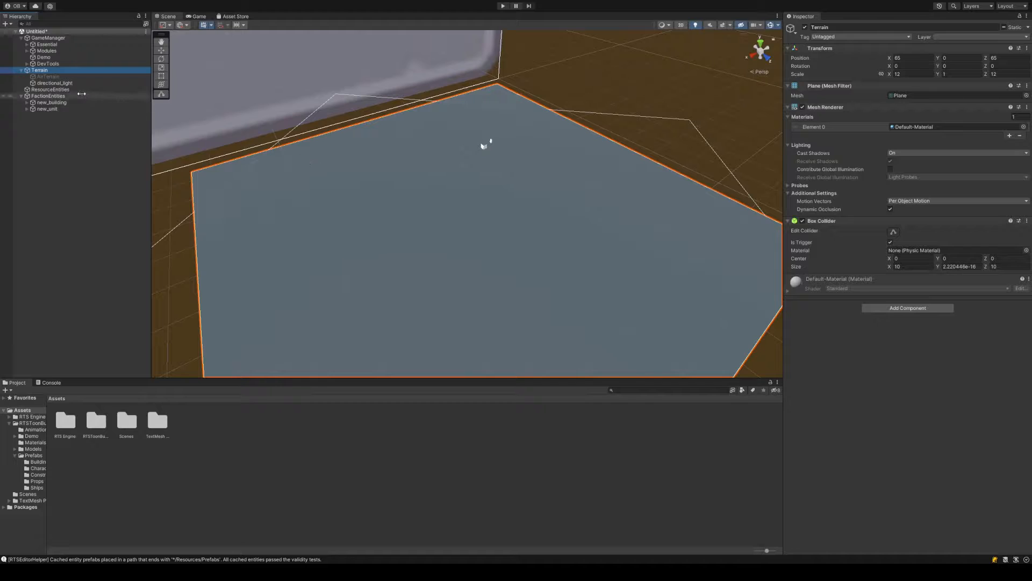
{"action": "left_click", "coordinate": [50, 89]}
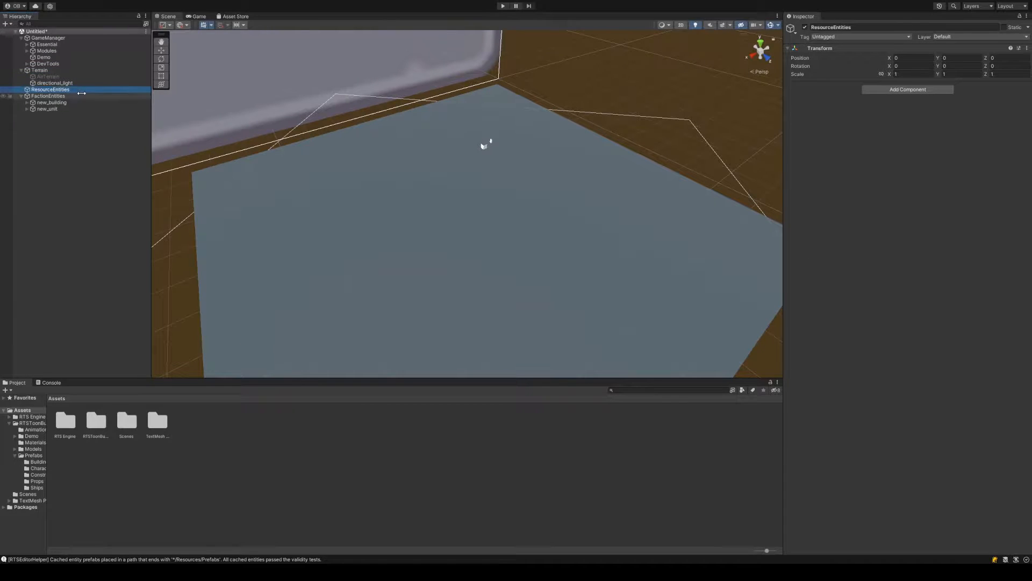
{"action": "left_click", "coordinate": [20, 70]}
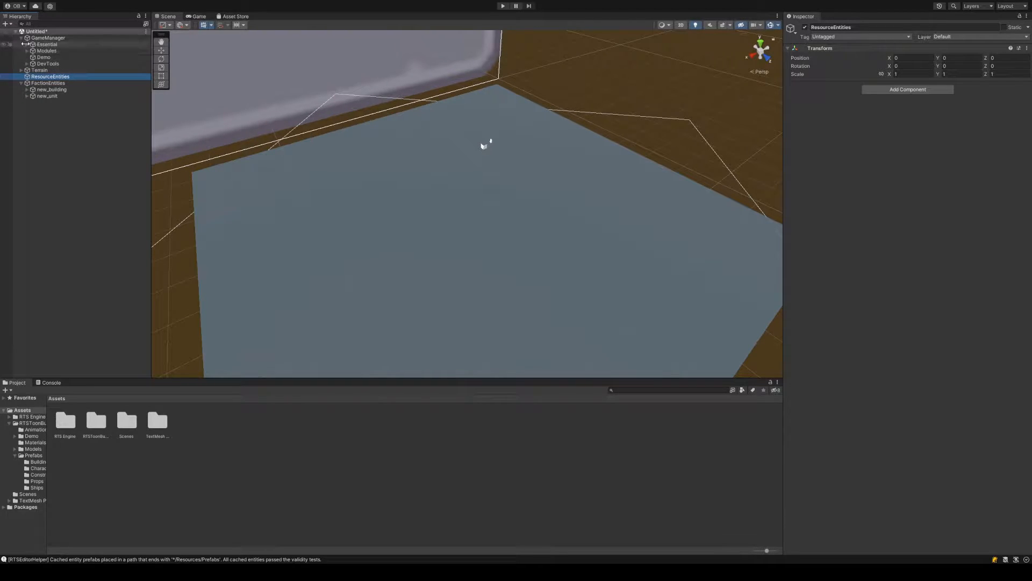
Expand the Essential group and check the Resources Parent reference of the ResourceExtension object's Resource Manager
{"action": "left_click", "coordinate": [34, 44]}
{"action": "left_click", "coordinate": [27, 45]}
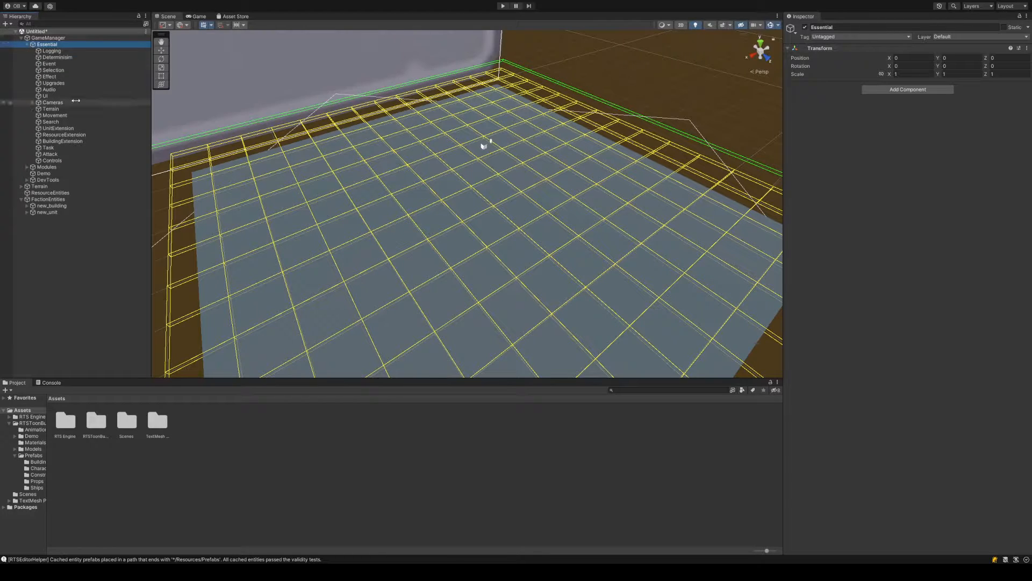
{"action": "left_click", "coordinate": [90, 136]}
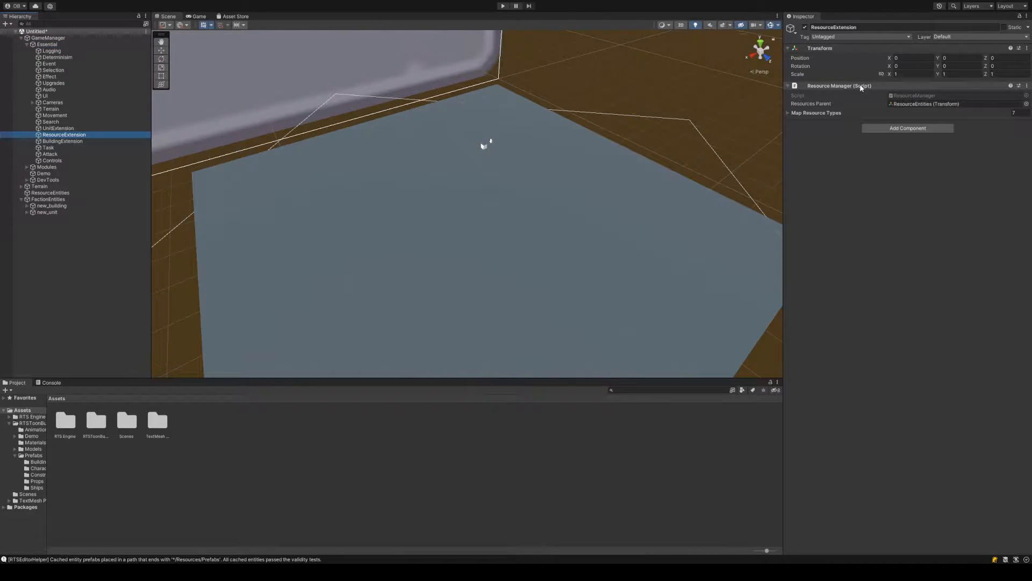
{"action": "left_click", "coordinate": [942, 105]}
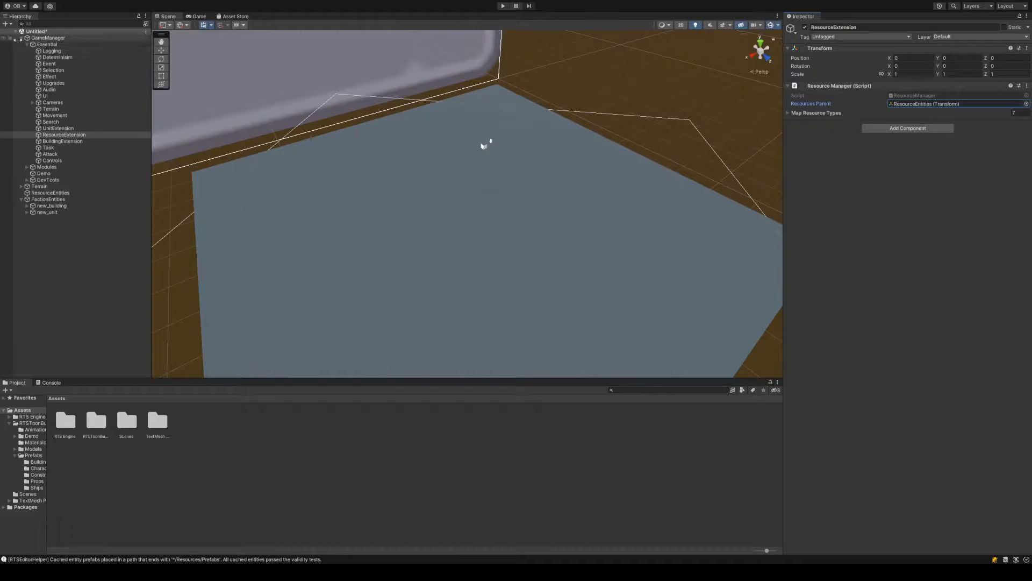
Inspect the FactionEntities object and the components of its new_building child, viewing the building in the scene
{"action": "left_click", "coordinate": [48, 198]}
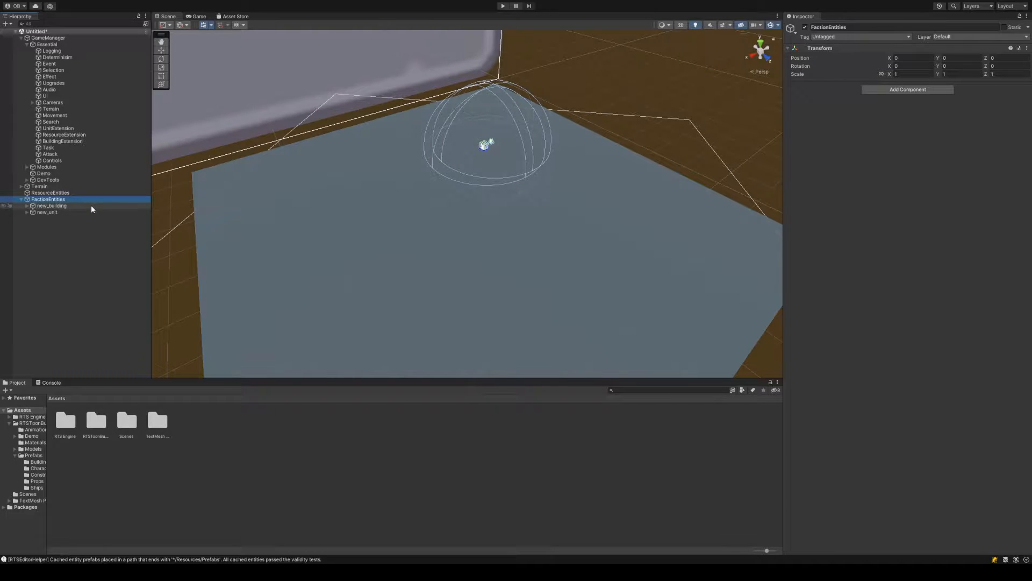
{"action": "left_click", "coordinate": [92, 205]}
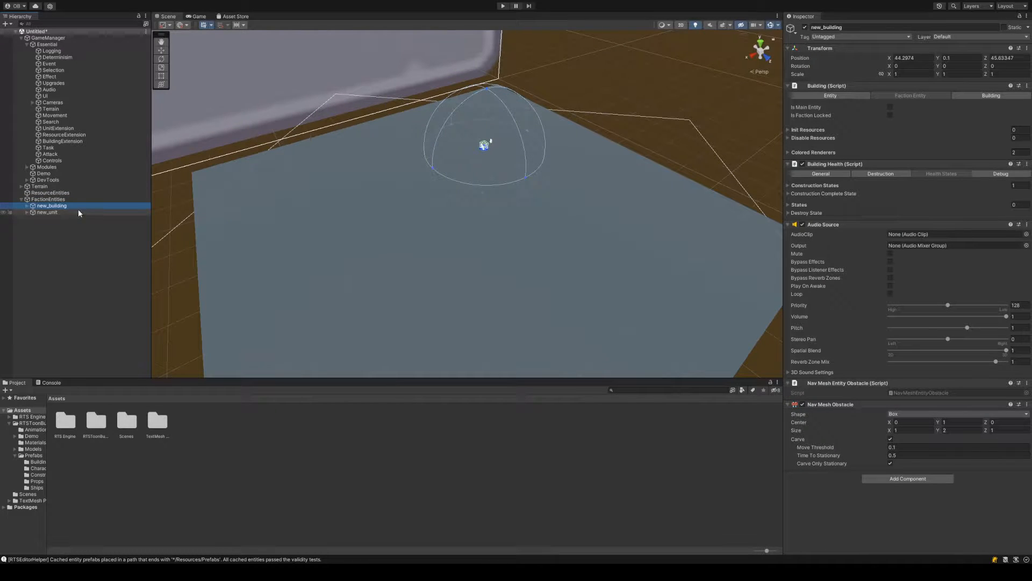
{"action": "key", "text": "f"}
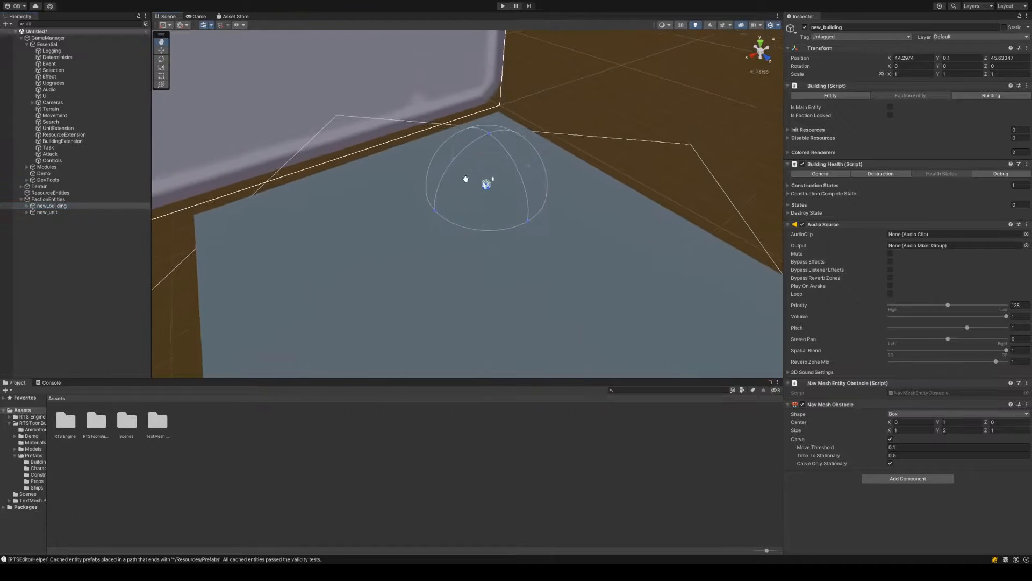
{"action": "scroll", "coordinate": [525, 200], "scroll_direction": "up", "scroll_amount": 4}
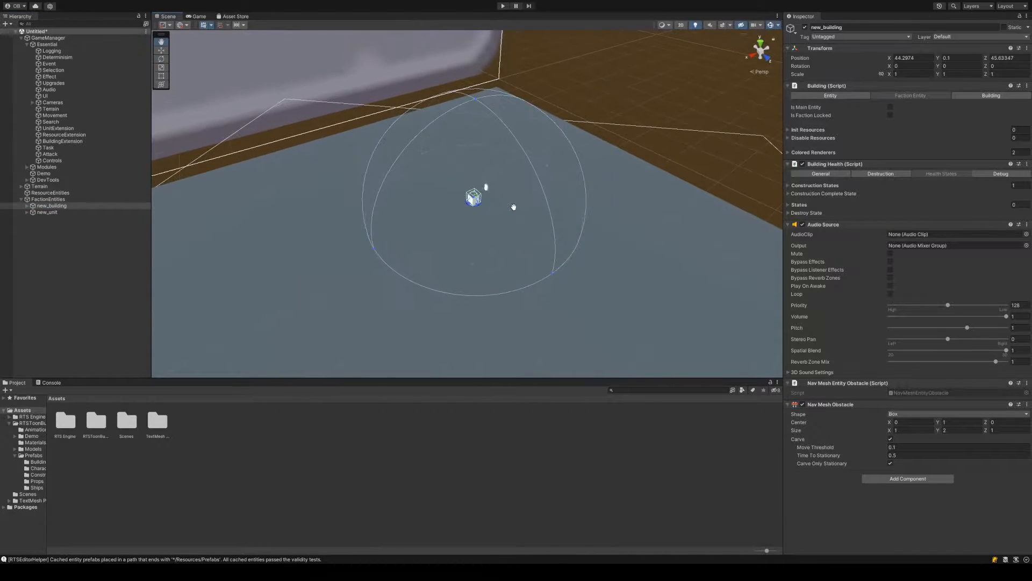
Expand the GameManager's Faction Slots, fold its Data section, and locate both objects referenced under Initial Faction Entities
{"action": "left_click", "coordinate": [102, 38]}
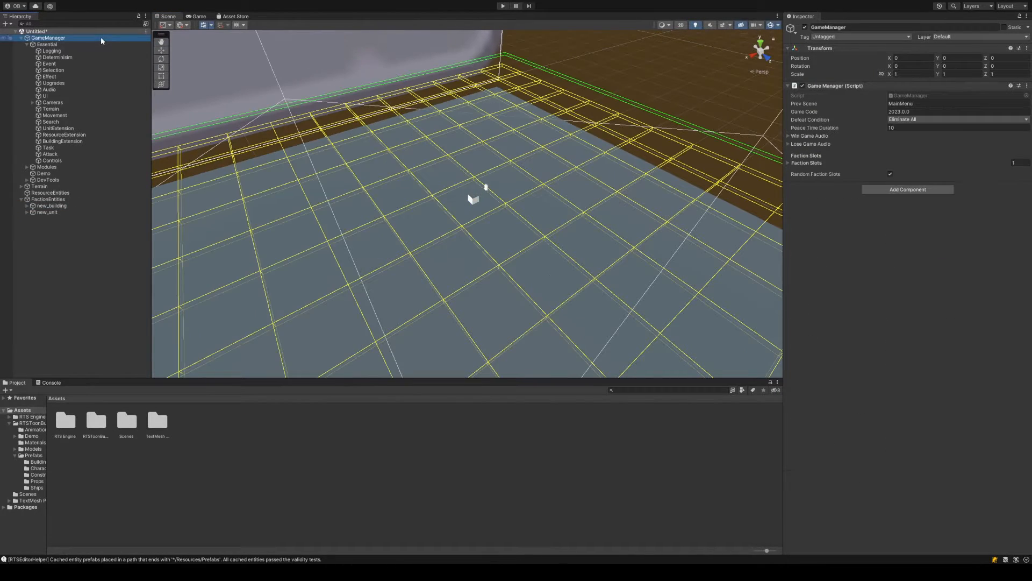
{"action": "left_click", "coordinate": [809, 163]}
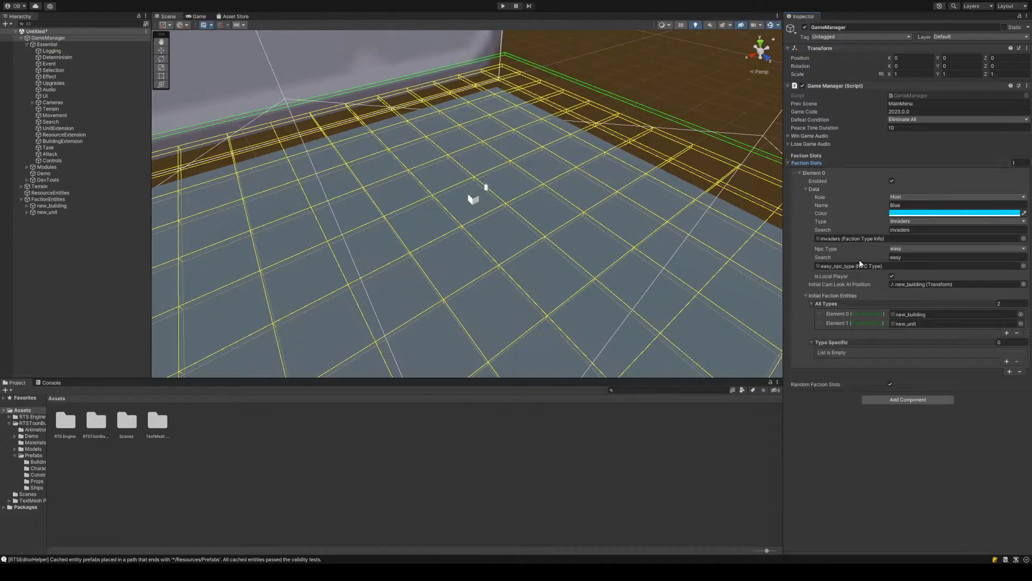
{"action": "left_click", "coordinate": [811, 188]}
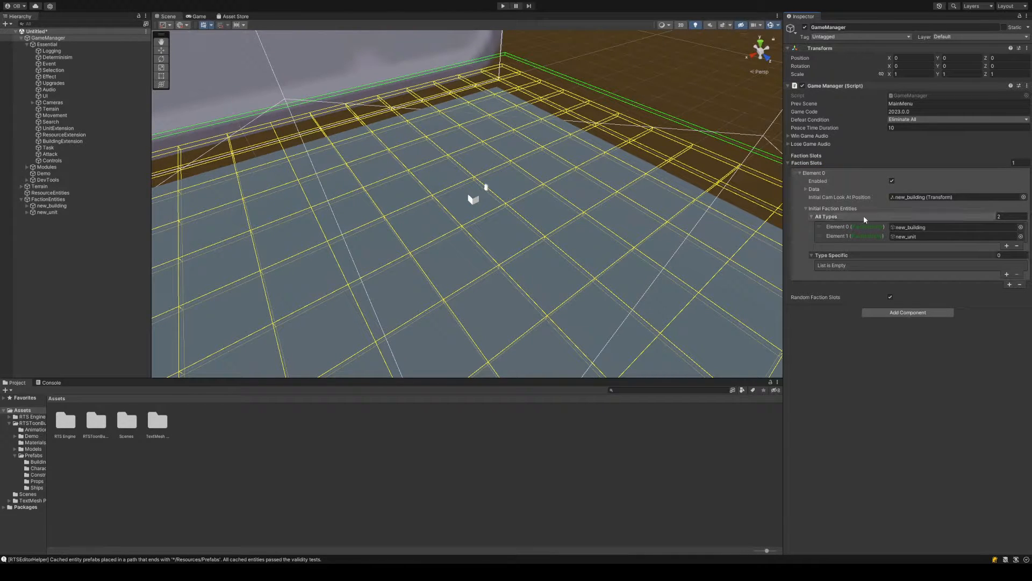
{"action": "left_click", "coordinate": [916, 230]}
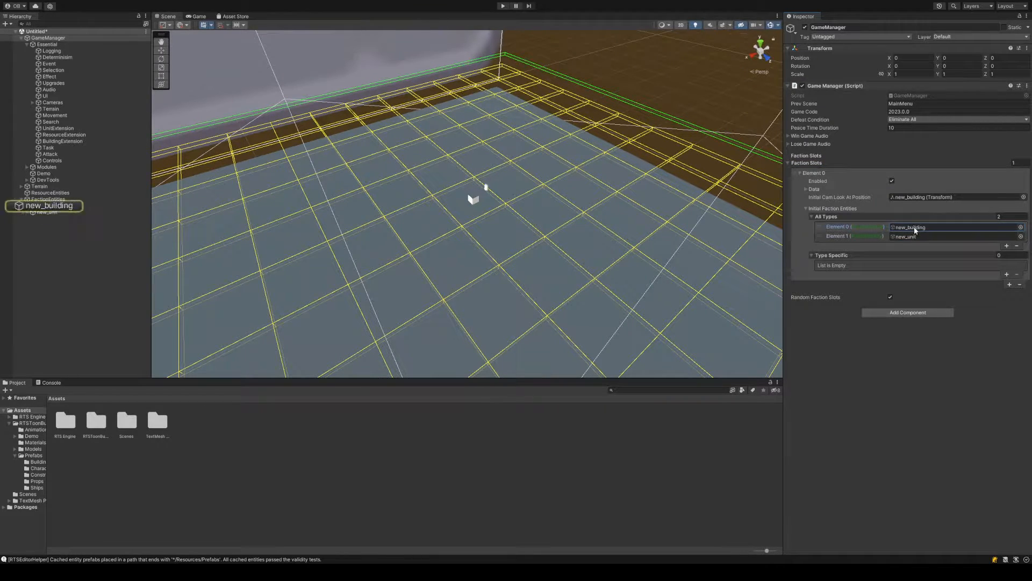
{"action": "left_click", "coordinate": [919, 235]}
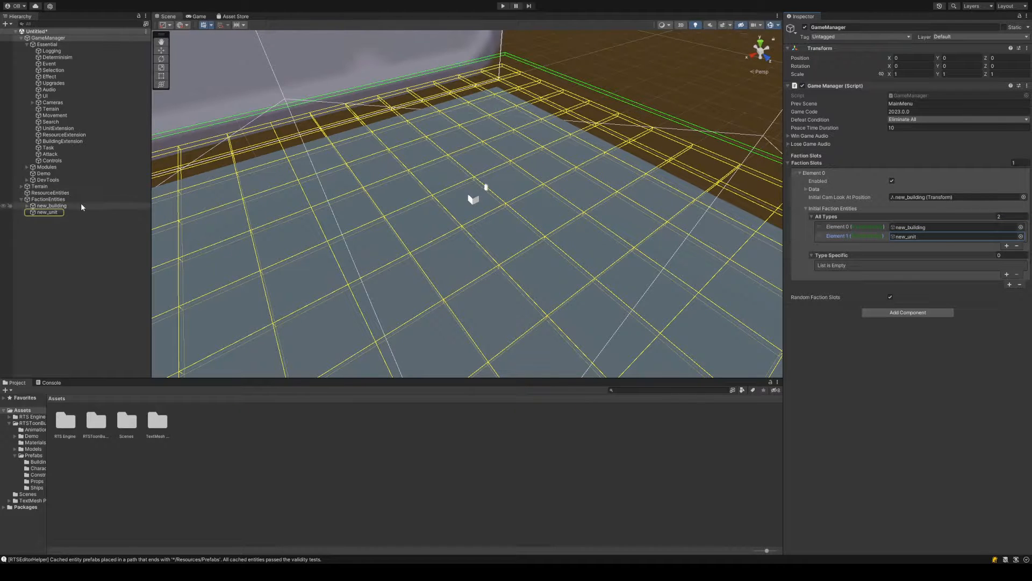
Frame new_building and new_unit in turn in the scene and view both together
{"action": "double_click", "coordinate": [75, 206]}
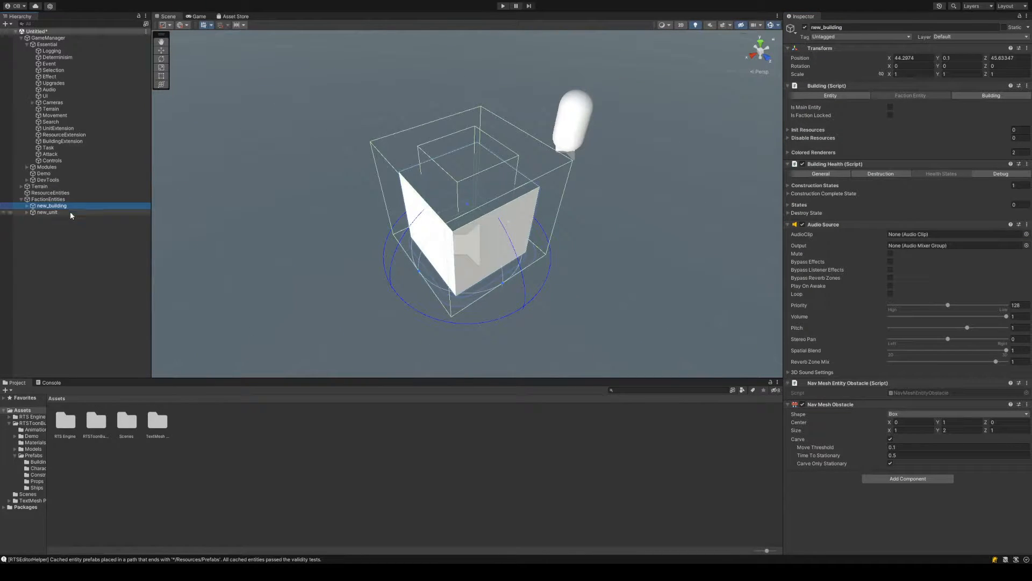
{"action": "double_click", "coordinate": [69, 212]}
{"action": "scroll", "coordinate": [459, 216], "scroll_direction": "down", "scroll_amount": 5}
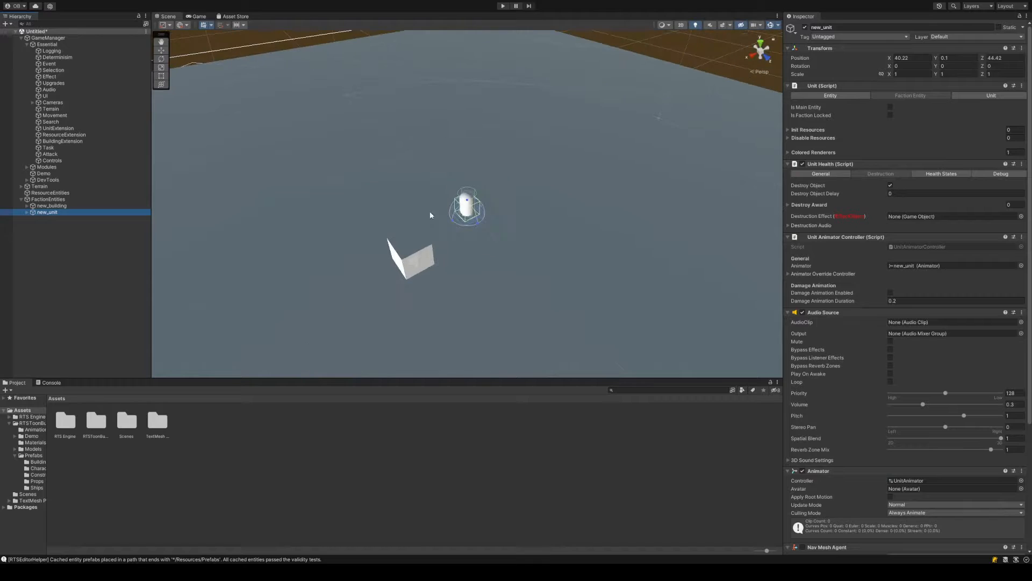
Check which object the GameManager's Initial Cam Look At Position references and view that object within the map
{"action": "left_click", "coordinate": [69, 39]}
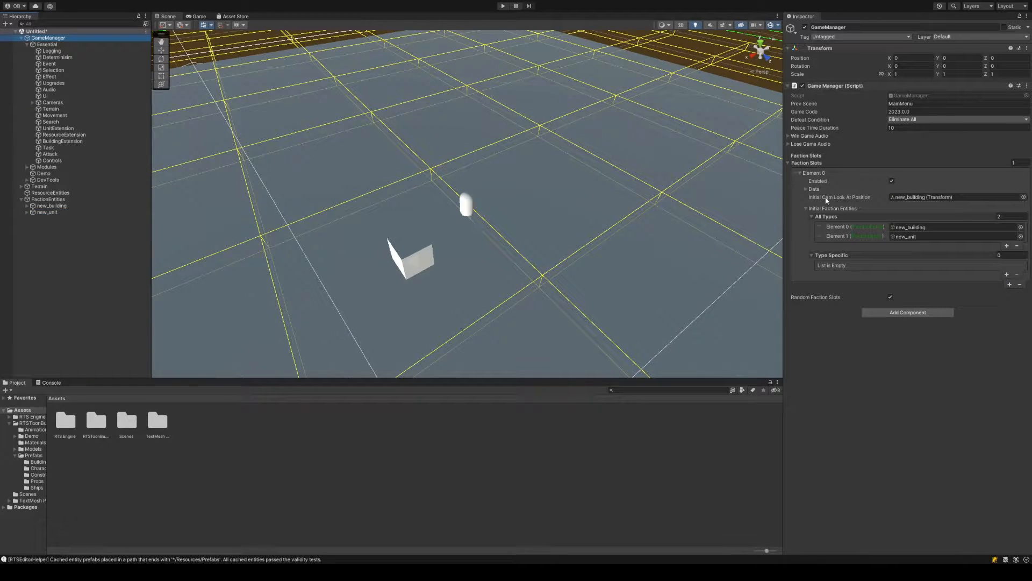
{"action": "left_click", "coordinate": [937, 198]}
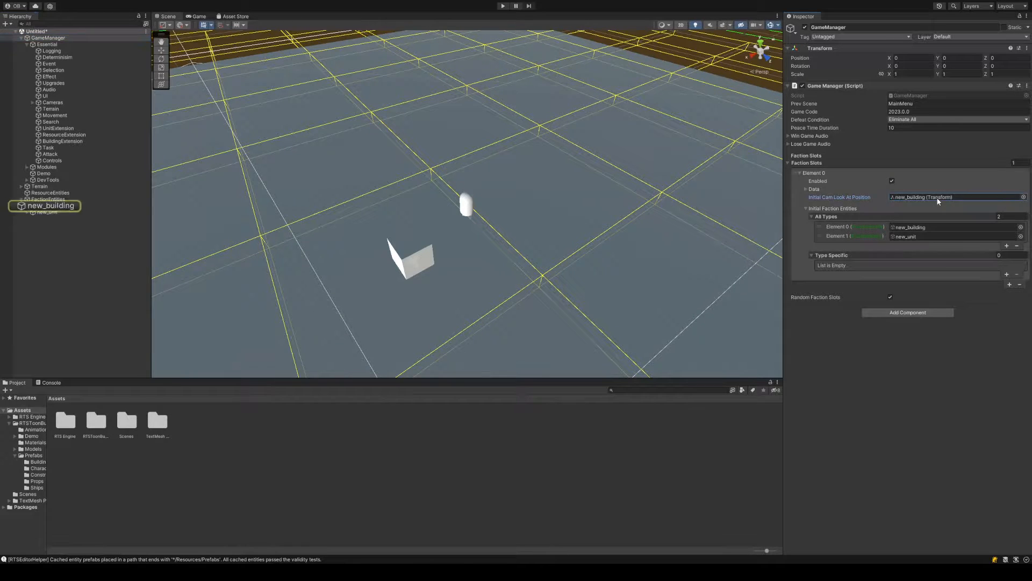
{"action": "double_click", "coordinate": [81, 209]}
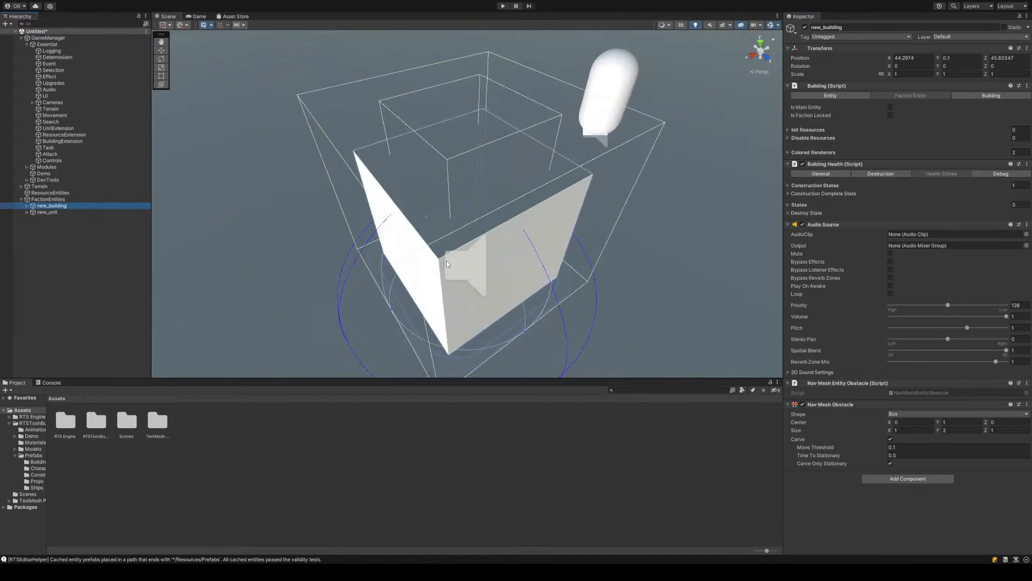
{"action": "scroll", "coordinate": [448, 264], "scroll_direction": "down", "scroll_amount": 10}
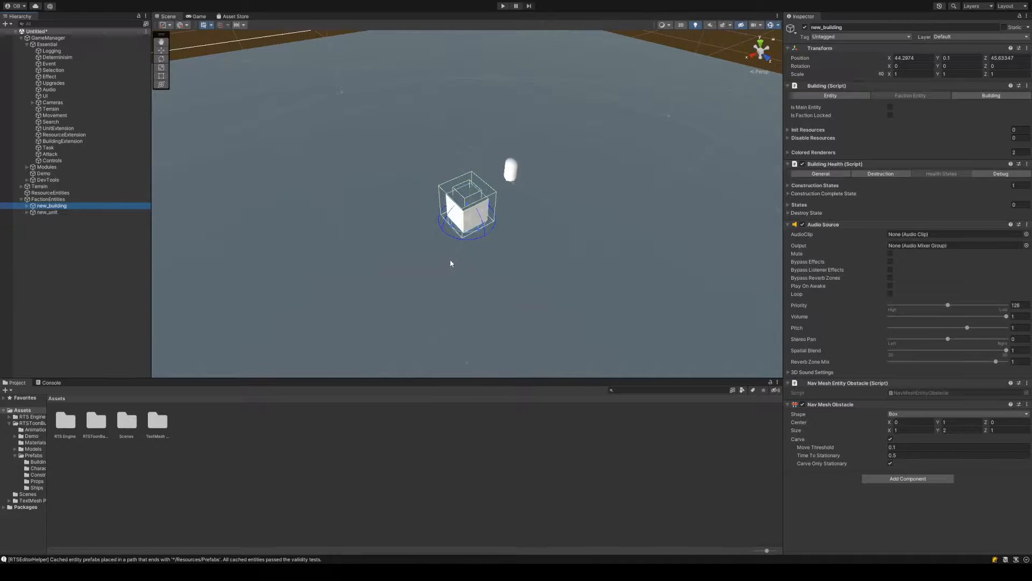
{"action": "scroll", "coordinate": [450, 262], "scroll_direction": "down", "scroll_amount": 2}
{"action": "middle_click_drag", "start_coordinate": [451, 261], "coordinate": [480, 226]}
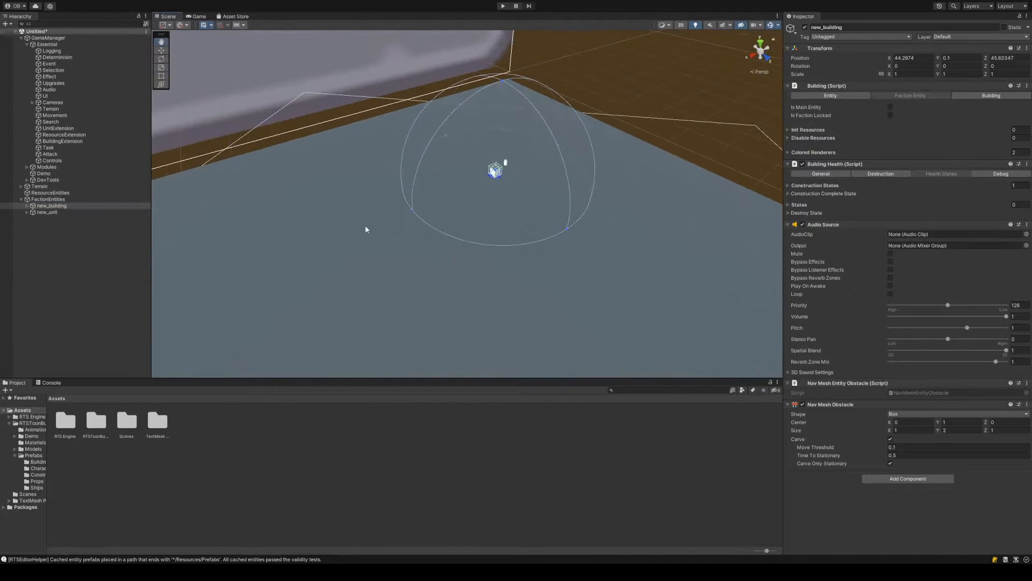
Collapse the GameManager and FactionEntities groups in the scene hierarchy
{"action": "left_click", "coordinate": [22, 38]}
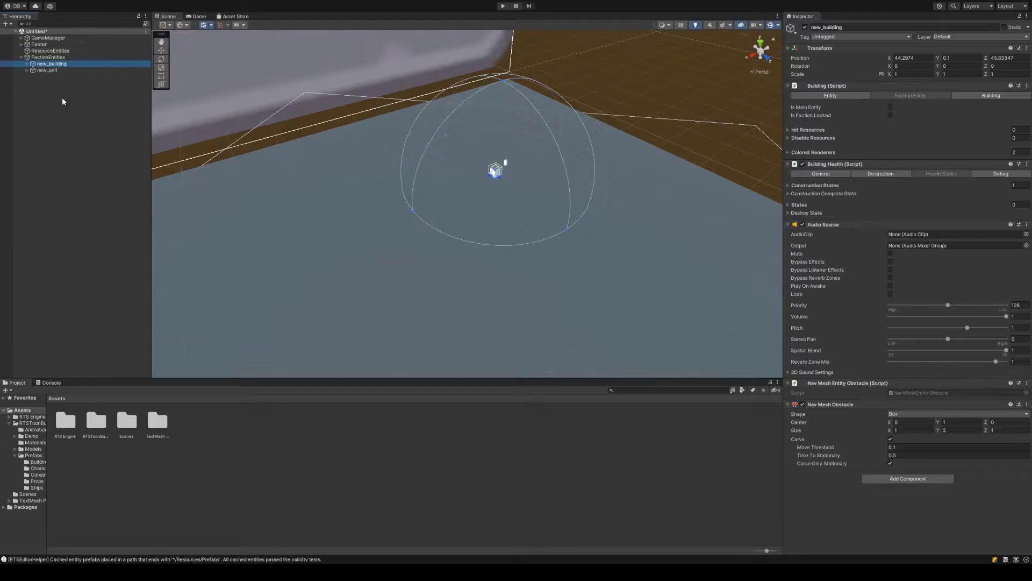
{"action": "left_click", "coordinate": [74, 122]}
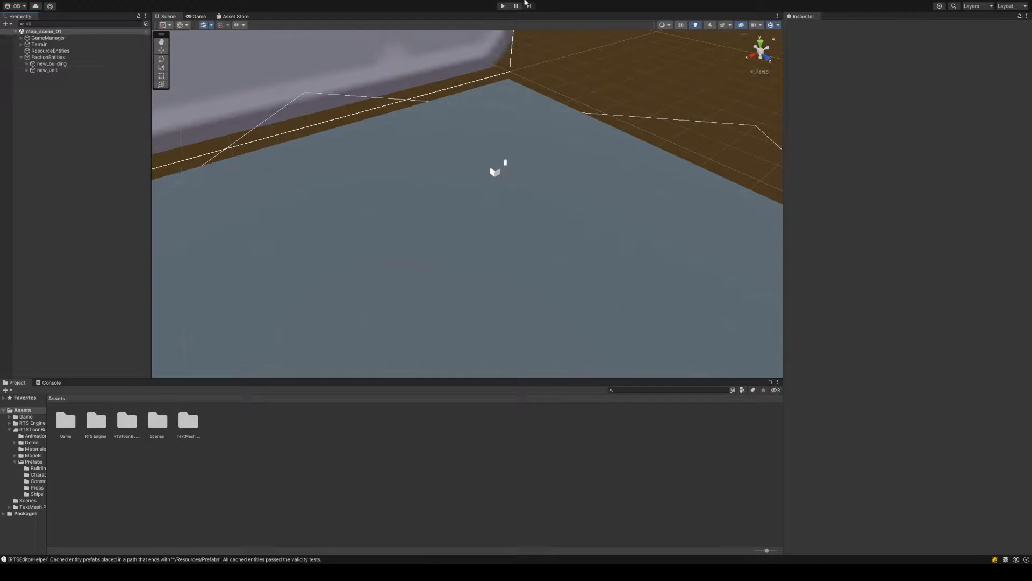
{"action": "scroll", "coordinate": [506, 140], "scroll_direction": "down", "scroll_amount": 3}
{"action": "middle_click_drag", "start_coordinate": [528, 179], "coordinate": [510, 144]}
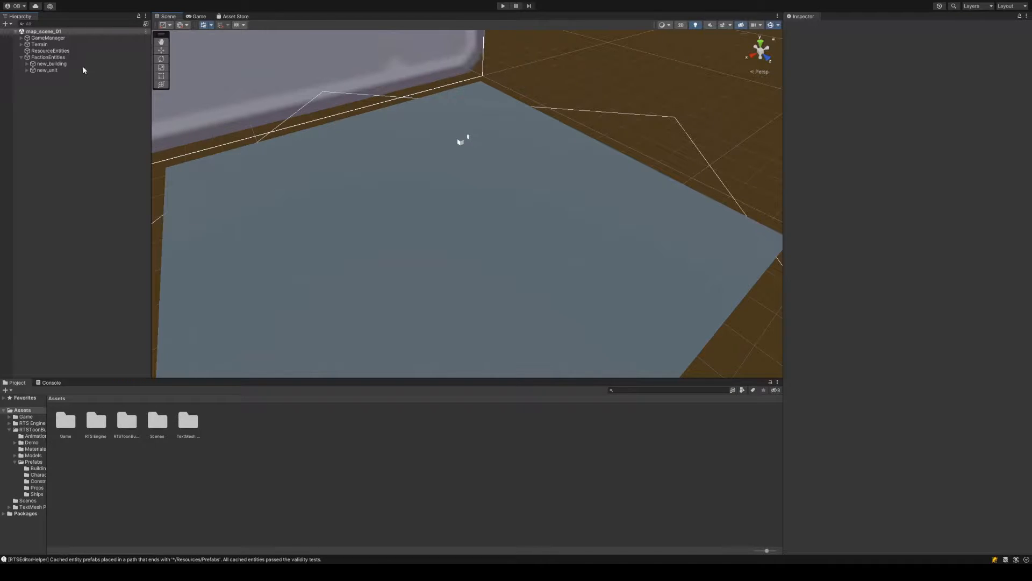
{"action": "left_click", "coordinate": [57, 71]}
{"action": "left_click", "coordinate": [40, 58]}
{"action": "left_click", "coordinate": [21, 57]}
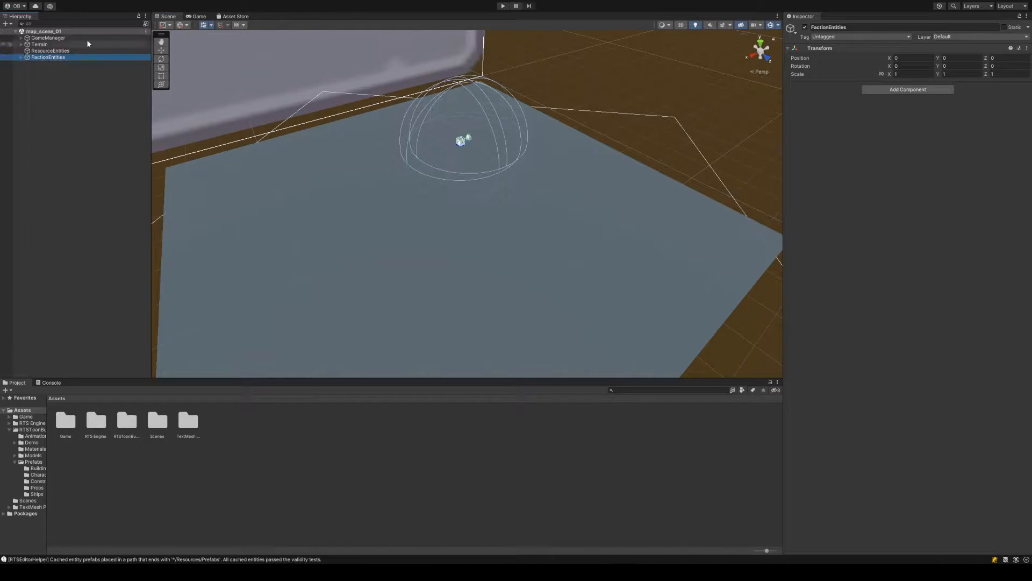
Run the map scene in play mode, review the console messages, and hide the warnings
{"action": "left_click", "coordinate": [503, 6]}
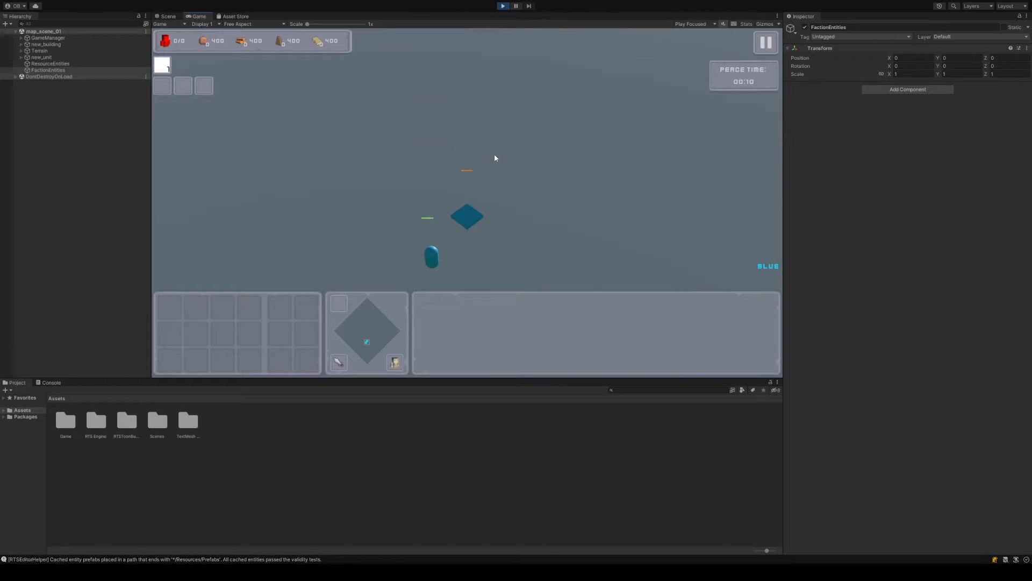
{"action": "left_click", "coordinate": [52, 382]}
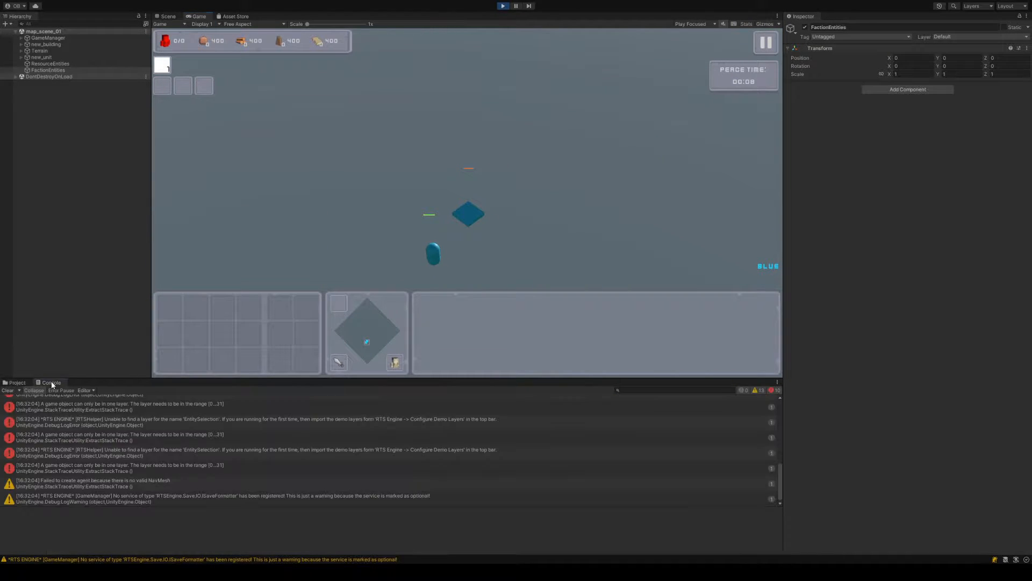
{"action": "scroll", "coordinate": [248, 428], "scroll_direction": "up", "scroll_amount": 10}
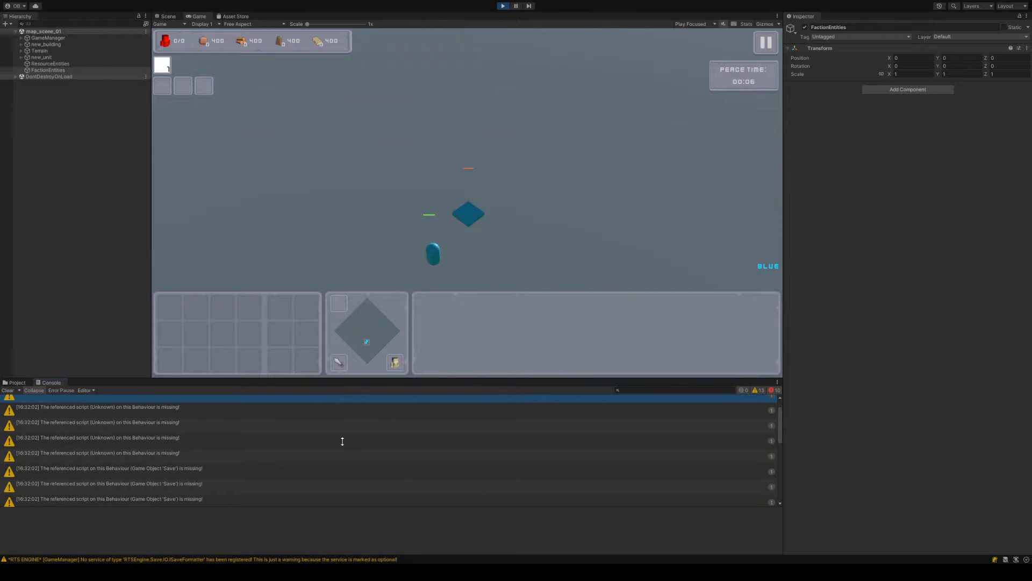
{"action": "scroll", "coordinate": [340, 442], "scroll_direction": "down", "scroll_amount": 1}
{"action": "scroll", "coordinate": [353, 441], "scroll_direction": "up", "scroll_amount": 1}
{"action": "left_click", "coordinate": [761, 390]}
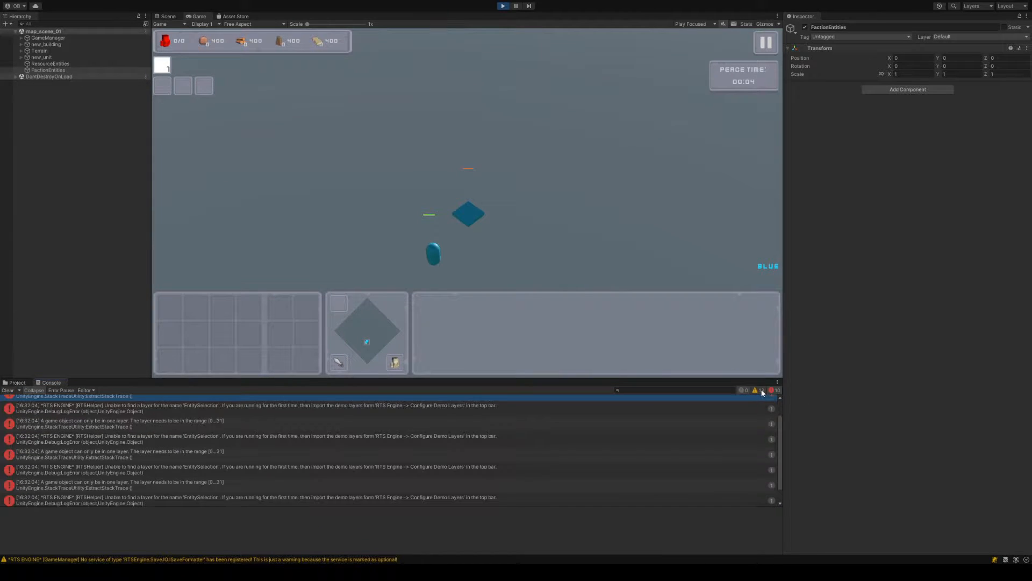
Read the details of the console's first RTSHelper error, about the BaseTerrain layer
{"action": "left_click", "coordinate": [449, 418]}
{"action": "left_click", "coordinate": [459, 399]}
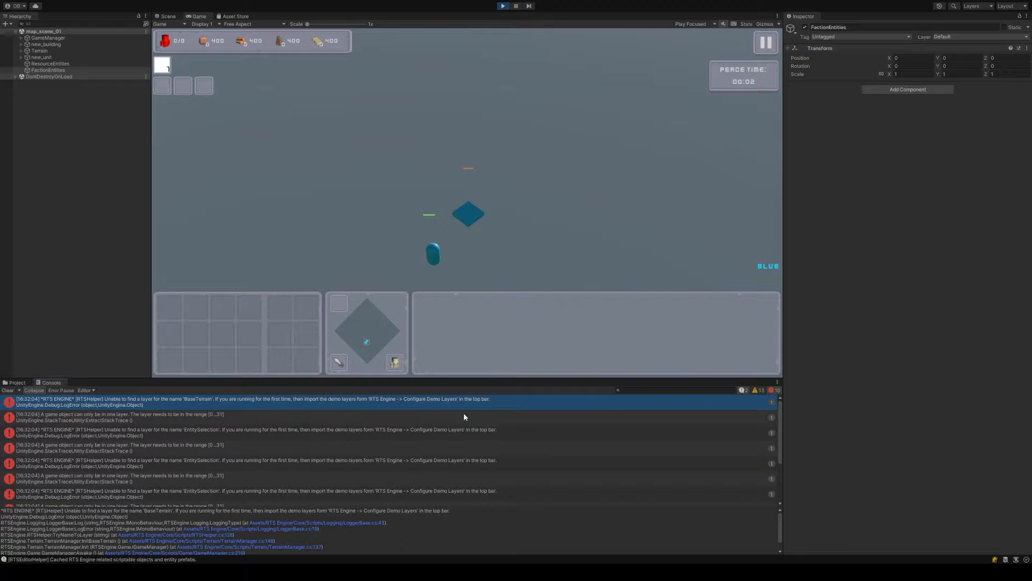
{"action": "left_click", "coordinate": [464, 415]}
{"action": "left_click", "coordinate": [444, 406]}
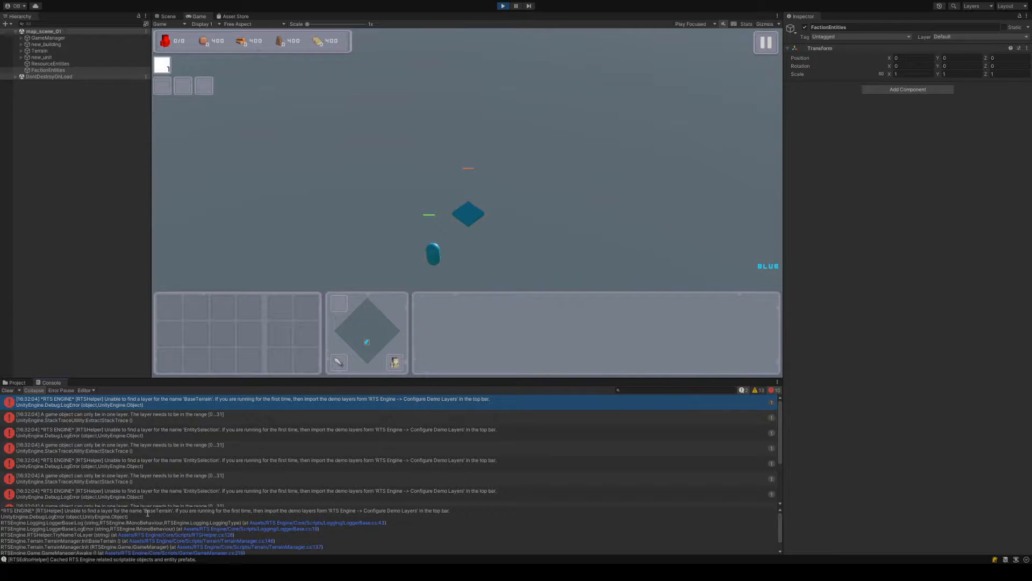
{"action": "left_click_drag", "start_coordinate": [64, 511], "coordinate": [1, 512]}
{"action": "left_click", "coordinate": [20, 512]}
{"action": "left_click", "coordinate": [21, 512]}
{"action": "left_click", "coordinate": [39, 512]}
{"action": "double_click", "coordinate": [36, 512]}
{"action": "left_click_drag", "start_coordinate": [65, 512], "coordinate": [177, 512]}
Examine the EntitySelection layer errors and look through the remaining console entries
{"action": "left_click", "coordinate": [197, 433]}
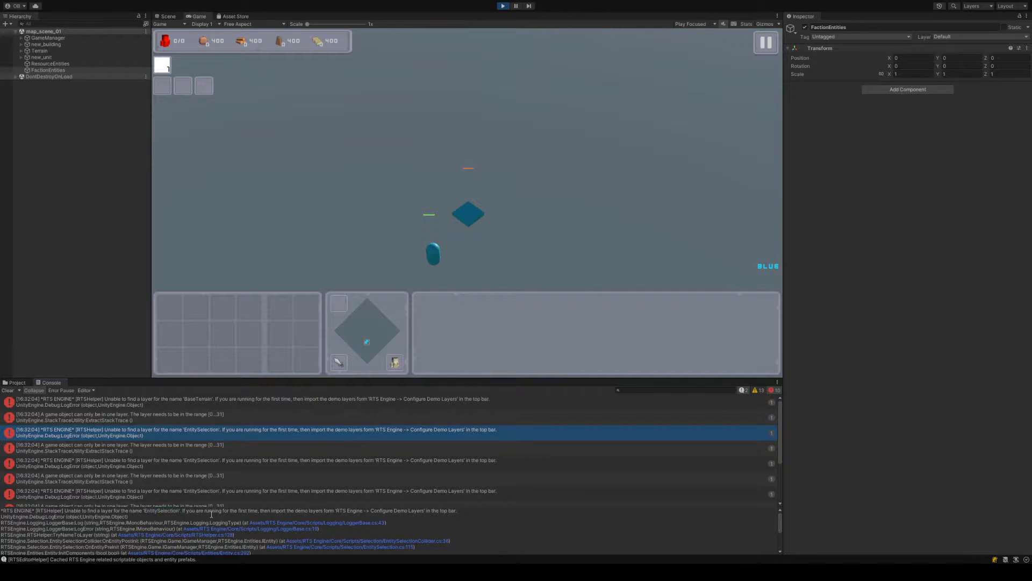
{"action": "left_click", "coordinate": [190, 464]}
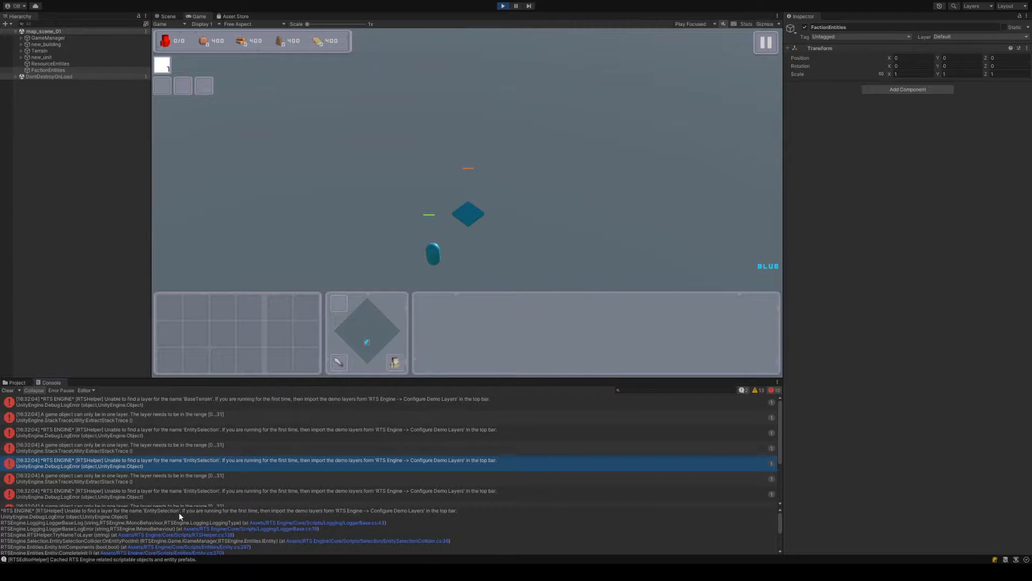
{"action": "scroll", "coordinate": [170, 426], "scroll_direction": "down", "scroll_amount": 3}
{"action": "scroll", "coordinate": [170, 426], "scroll_direction": "up", "scroll_amount": 2}
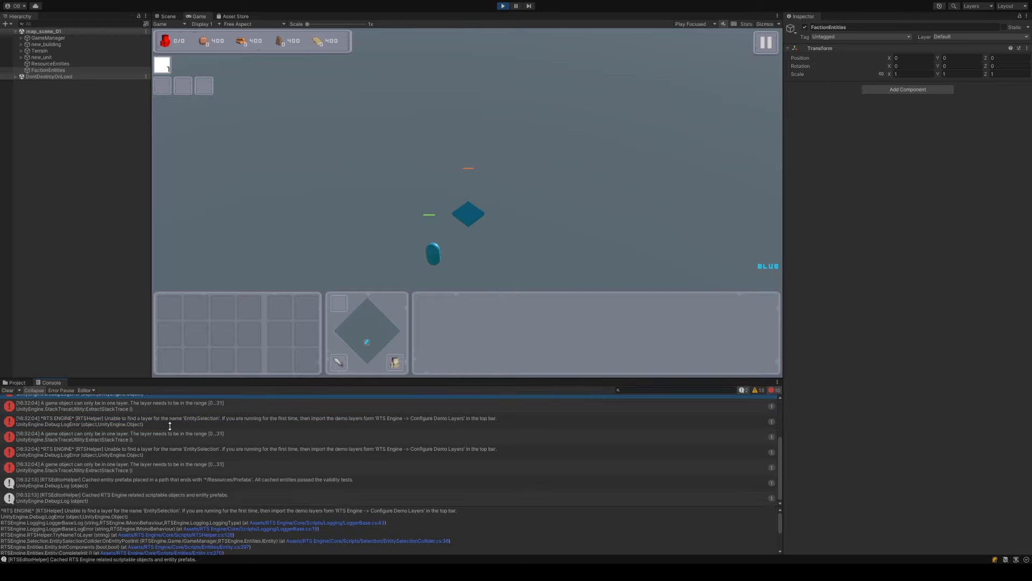
{"action": "scroll", "coordinate": [162, 423], "scroll_direction": "up", "scroll_amount": 1}
{"action": "scroll", "coordinate": [162, 424], "scroll_direction": "down", "scroll_amount": 2}
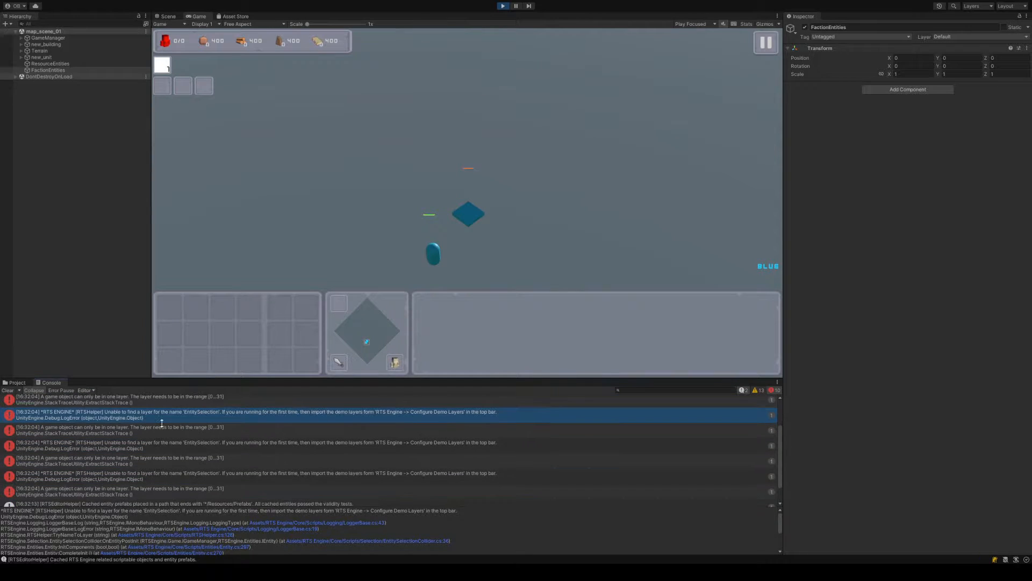
{"action": "scroll", "coordinate": [161, 423], "scroll_direction": "up", "scroll_amount": 2}
Clear the console and exit play mode
{"action": "left_click", "coordinate": [6, 390]}
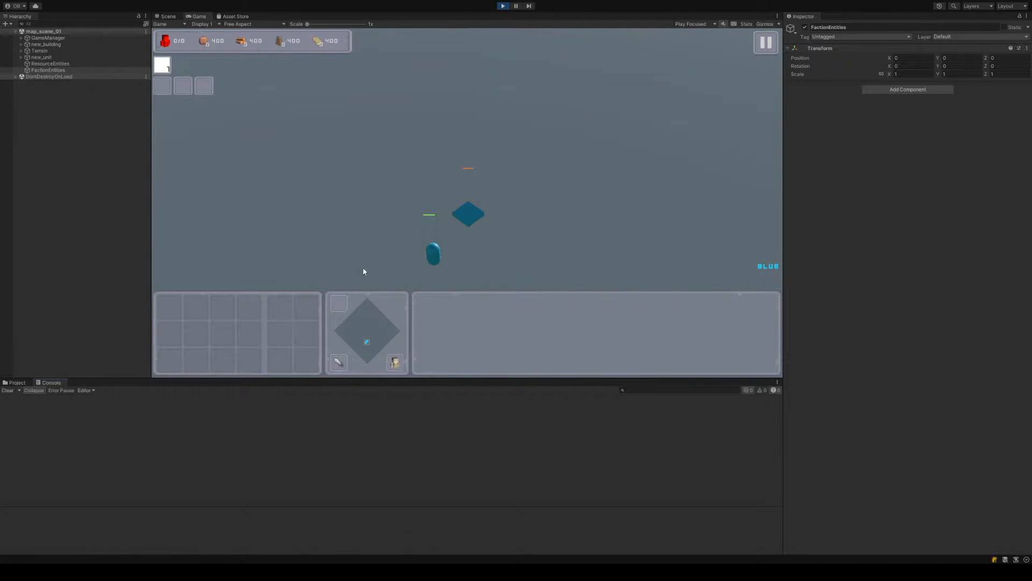
{"action": "left_click", "coordinate": [504, 6]}
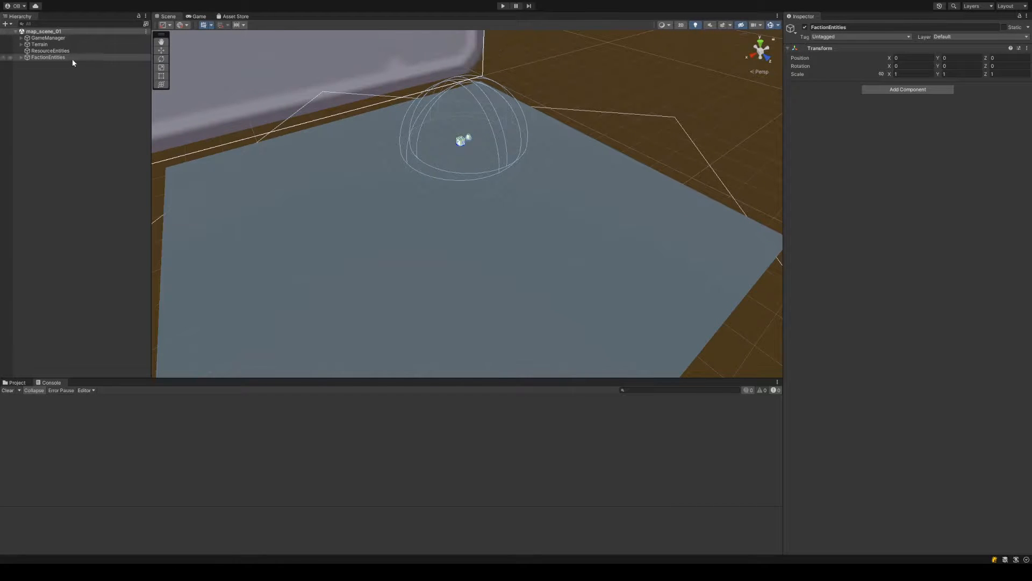
Import the RTS Engine preset layers and review entries such as GroundTerrain and Obstacle in the project's layer list
{"action": "left_click", "coordinate": [106, 39]}
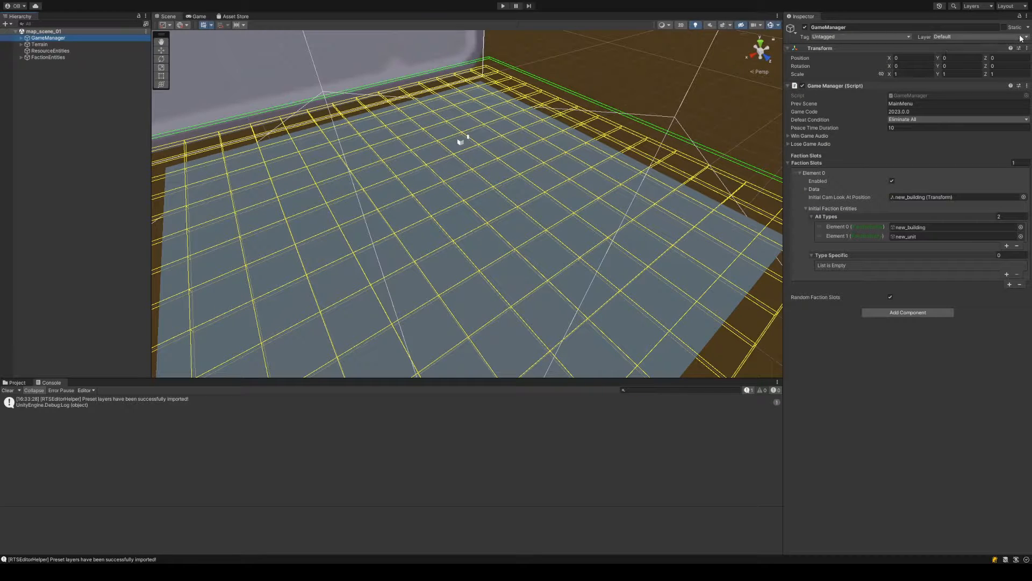
{"action": "left_click", "coordinate": [977, 205]}
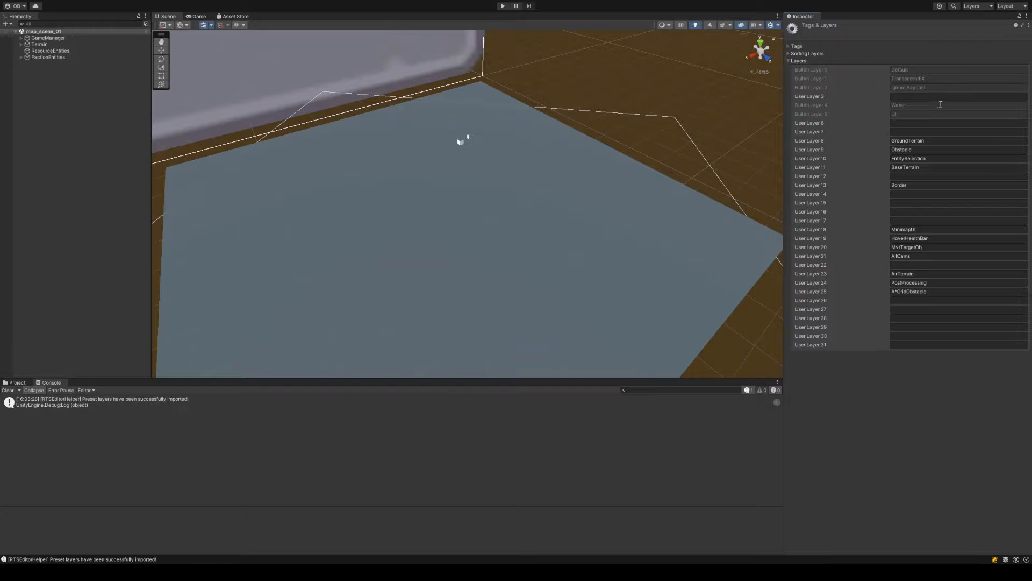
{"action": "left_click", "coordinate": [945, 152]}
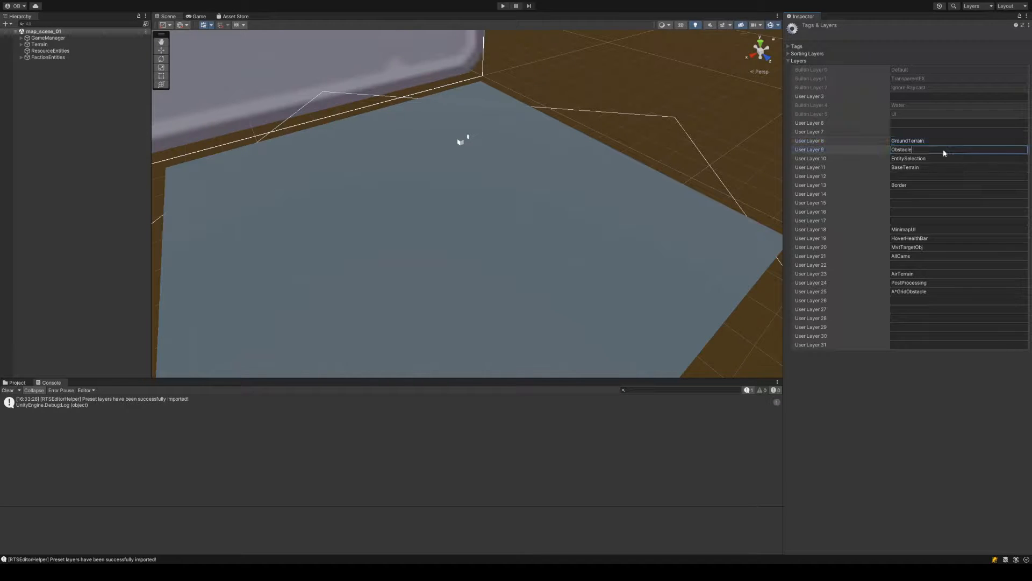
{"action": "left_click", "coordinate": [938, 142]}
{"action": "left_click", "coordinate": [944, 151]}
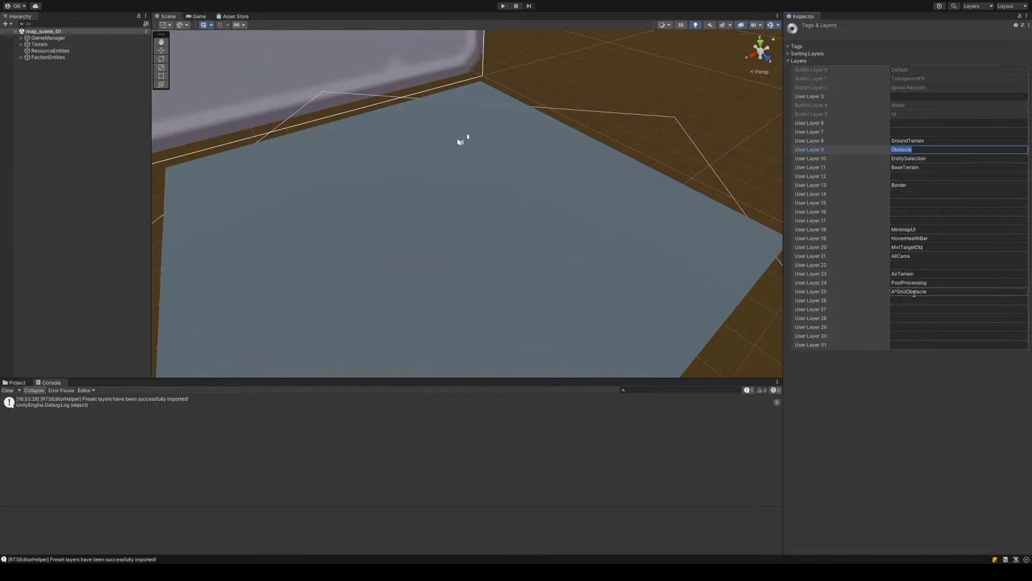
{"action": "left_click", "coordinate": [924, 381]}
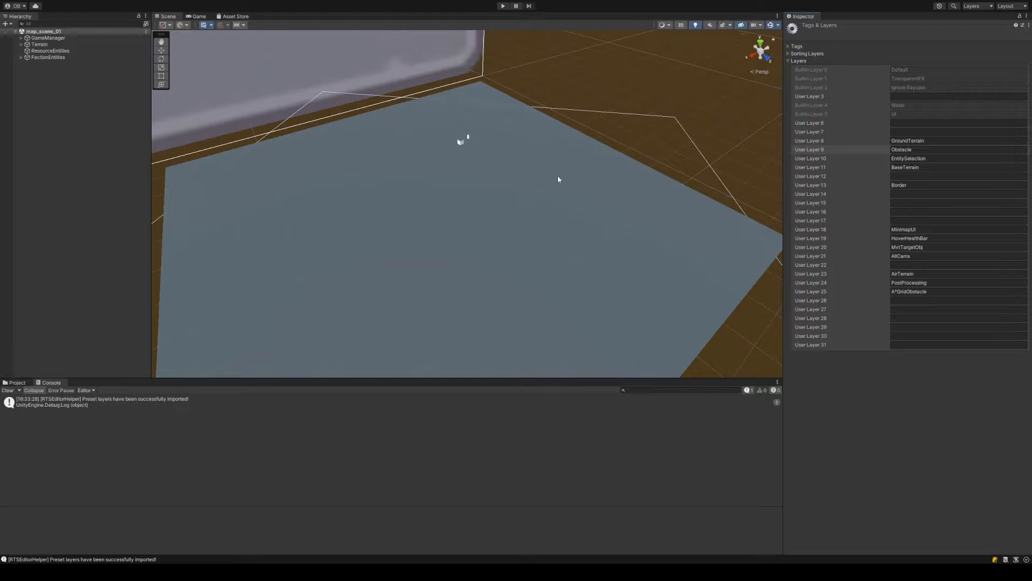
Run the map scene in play mode and check the console for errors
{"action": "left_click", "coordinate": [16, 382]}
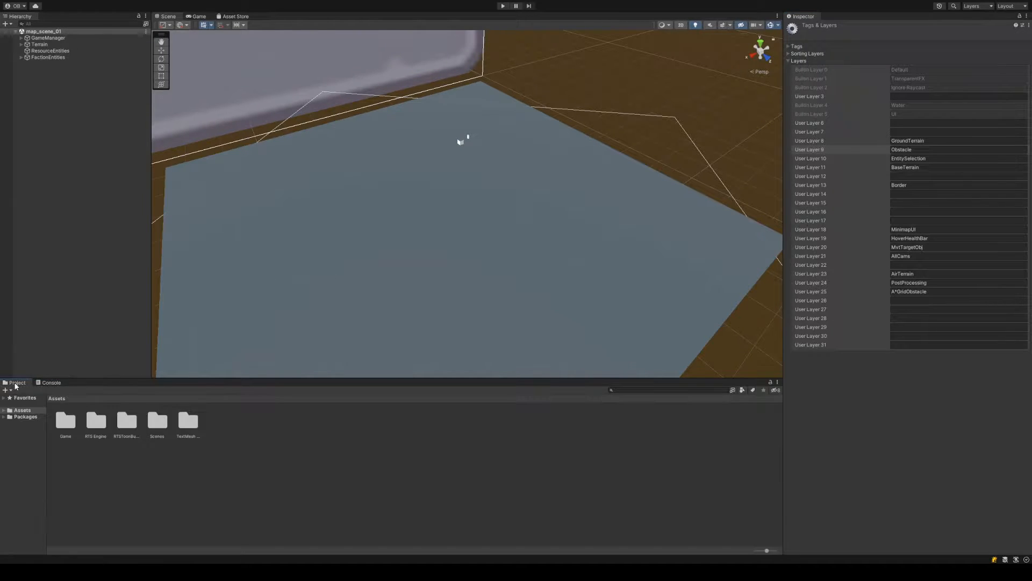
{"action": "left_click", "coordinate": [503, 6]}
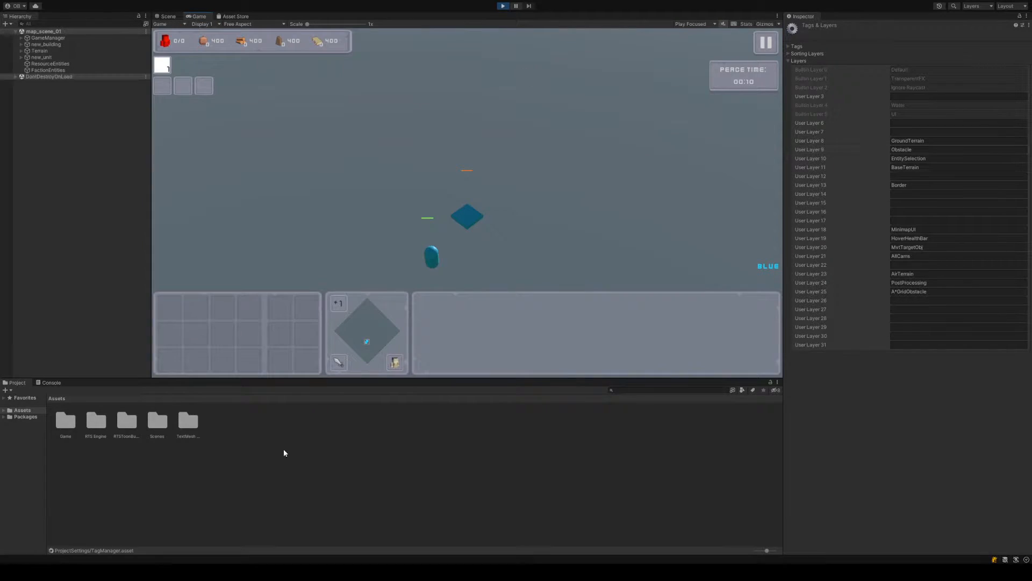
{"action": "left_click", "coordinate": [53, 382]}
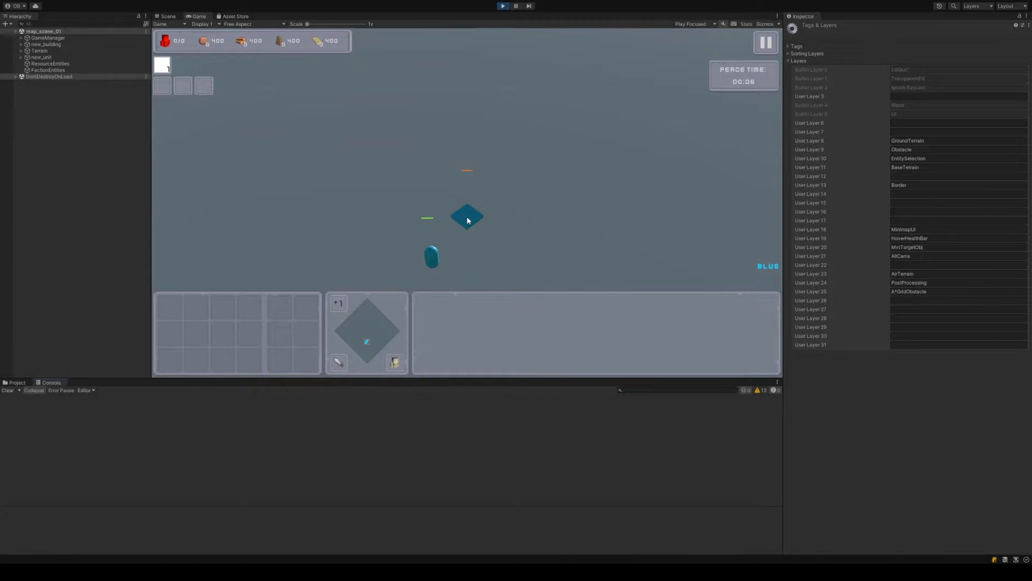
Test the in-game camera by panning around the starting building and unit and repositioning the view through the minimap
{"action": "left_click", "coordinate": [432, 260]}
{"action": "left_click", "coordinate": [572, 230]}
{"action": "key", "text": "d"}
{"action": "key", "text": "s"}
{"action": "key", "text": "a"}
{"action": "key", "text": "w"}
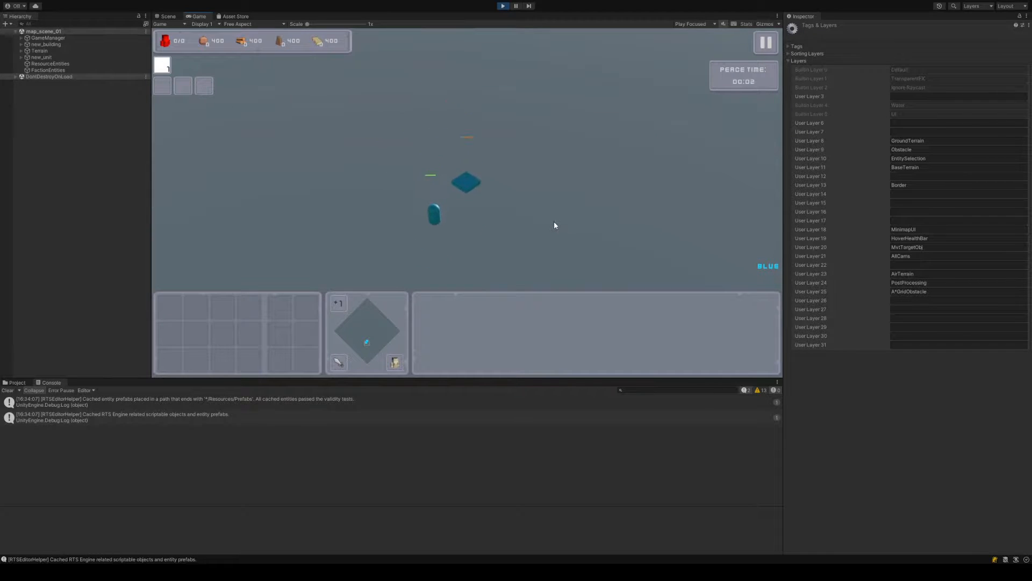
{"action": "key", "text": "d"}
{"action": "key", "text": "s"}
{"action": "key", "text": "a"}
{"action": "key", "text": "w"}
{"action": "key", "text": "a"}
{"action": "key", "text": "s"}
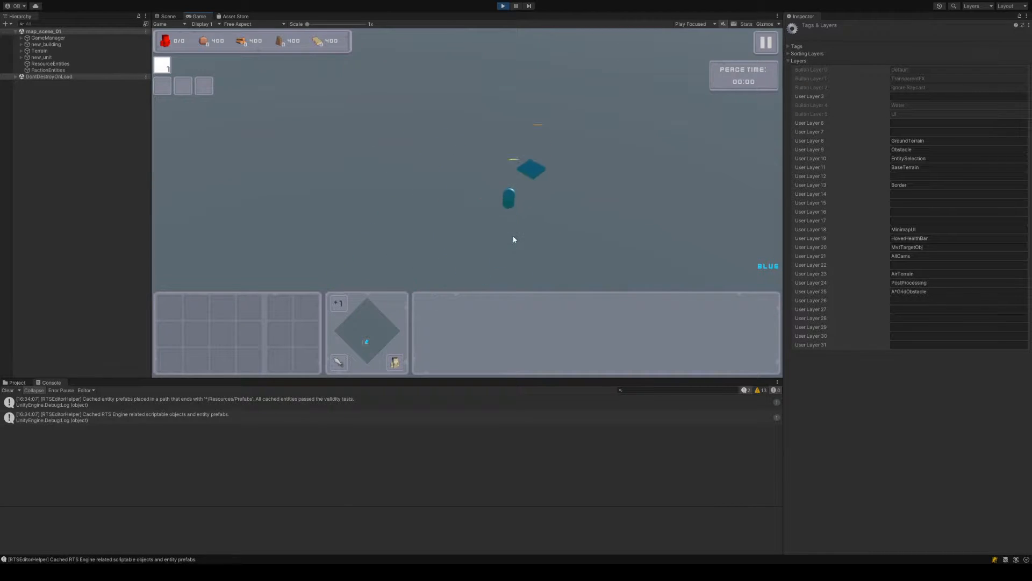
{"action": "key", "text": "d"}
{"action": "key", "text": "w"}
{"action": "key", "text": "d"}
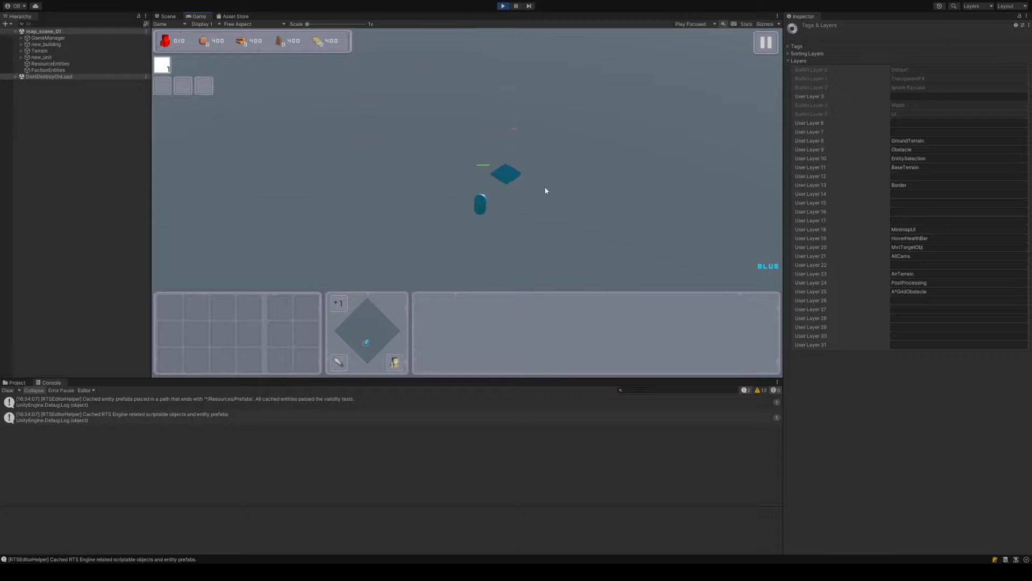
{"action": "left_click_drag", "start_coordinate": [368, 311], "coordinate": [366, 344]}
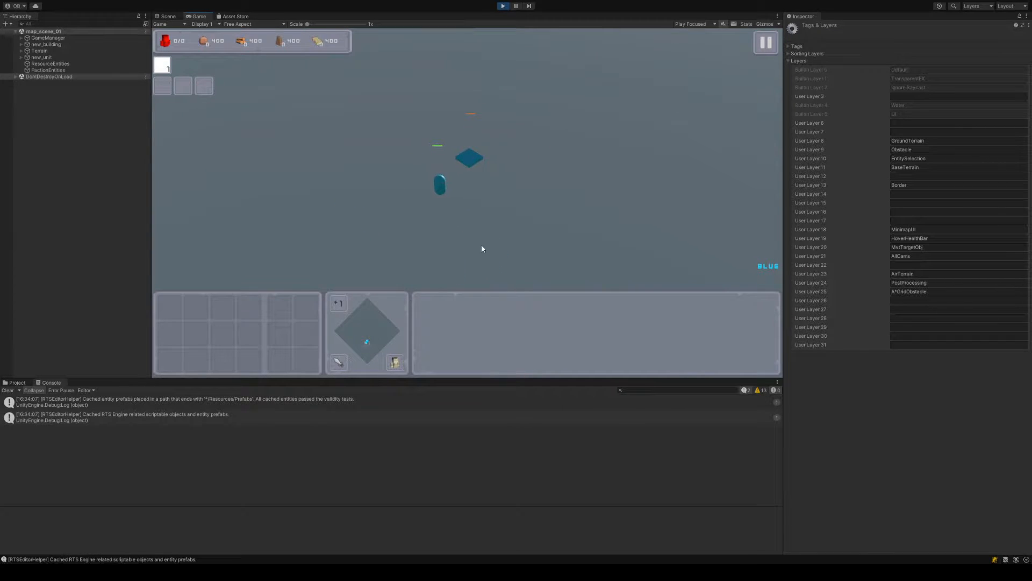
{"action": "key", "text": "w"}
{"action": "key", "text": "d"}
{"action": "key", "text": "a"}
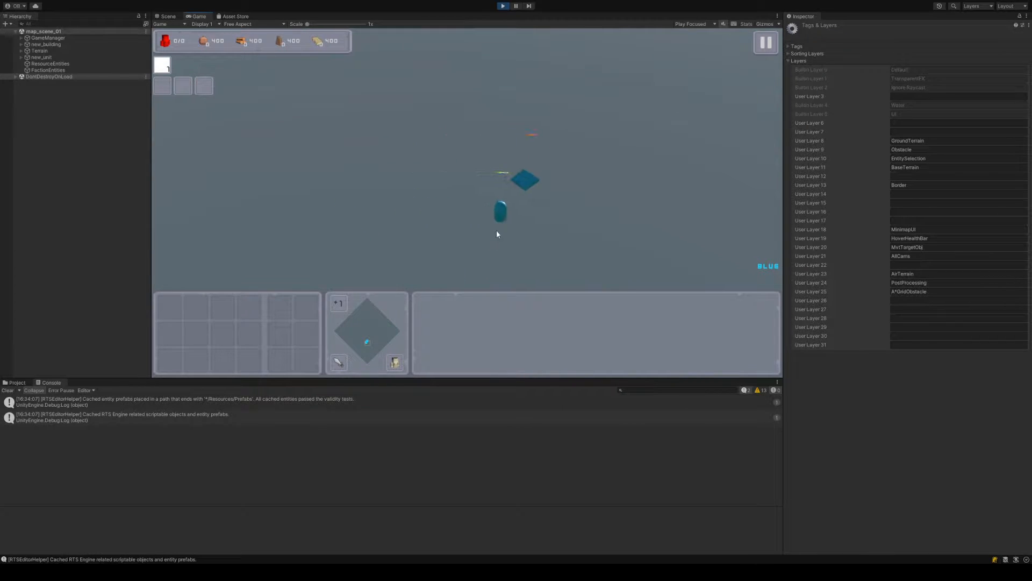
Test entity selection by selecting the unit, selecting the building, clearing the selection, and selecting the building again
{"action": "left_click", "coordinate": [499, 213]}
{"action": "key", "text": "d"}
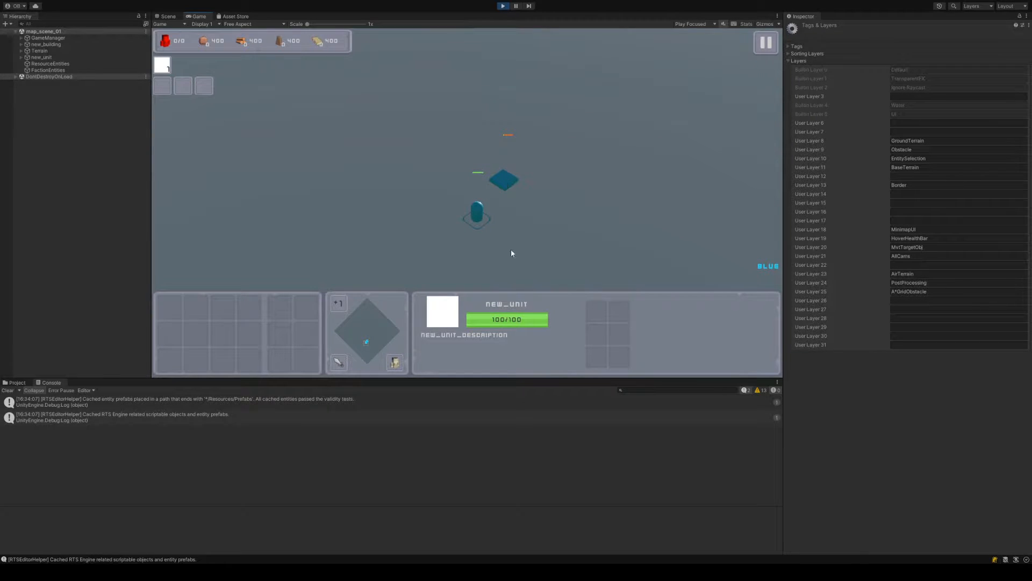
{"action": "left_click", "coordinate": [505, 184]}
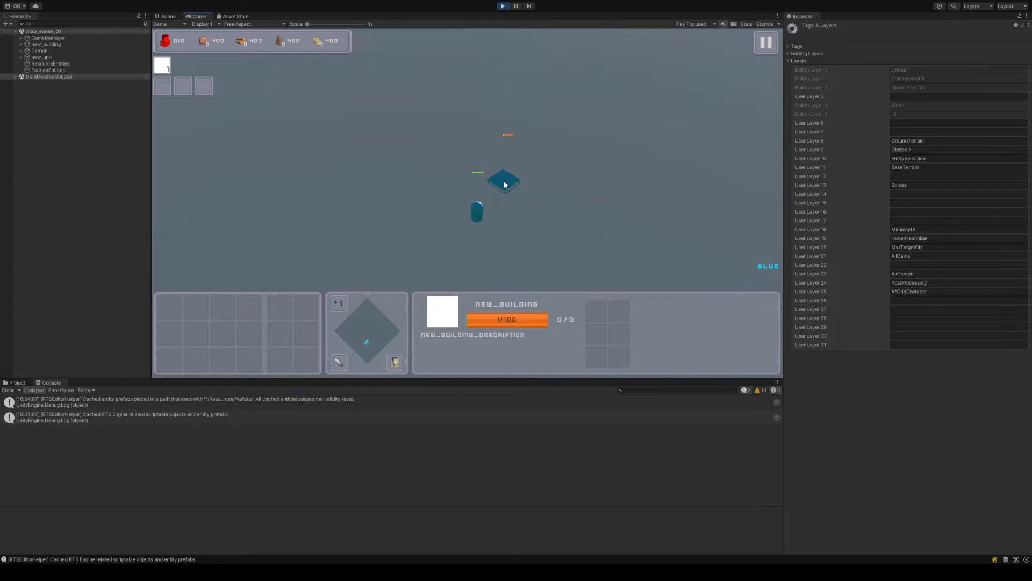
{"action": "key", "text": "d"}
{"action": "left_click", "coordinate": [471, 228]}
{"action": "key", "text": "a"}
{"action": "key", "text": "w"}
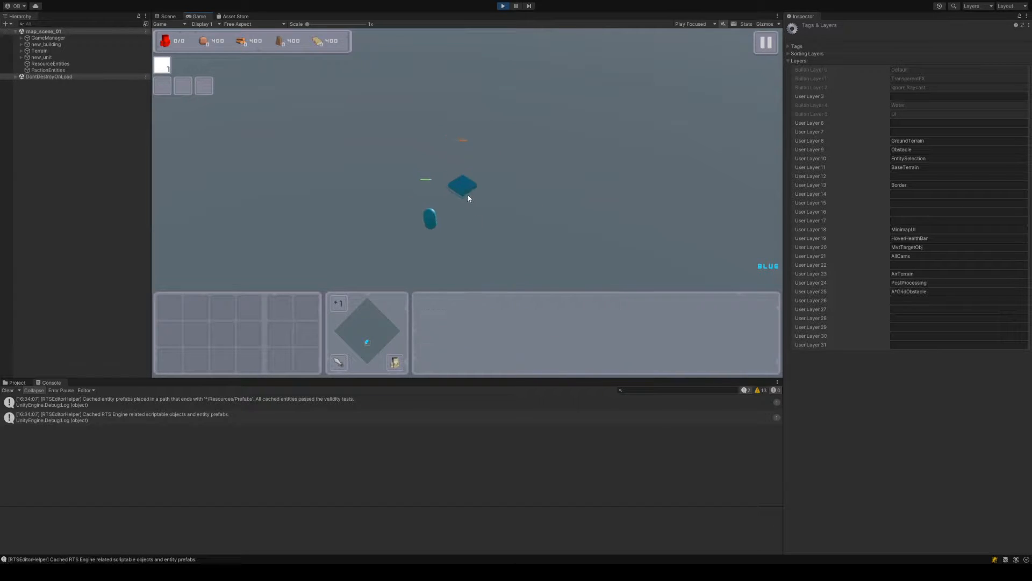
{"action": "left_click", "coordinate": [471, 191]}
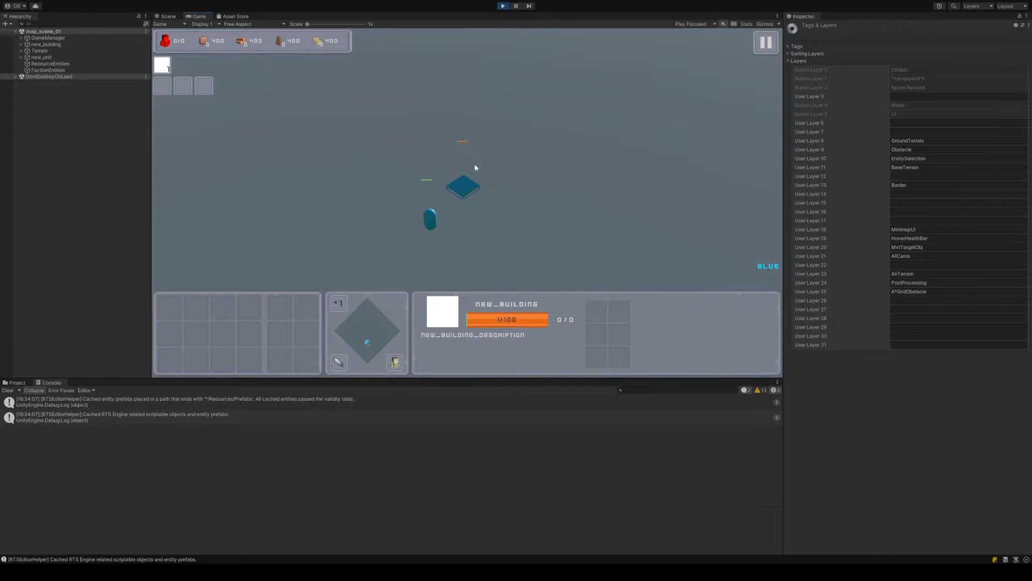
Select the unit again, move the camera around it in all directions, and deselect it
{"action": "left_click", "coordinate": [431, 221]}
{"action": "scroll", "coordinate": [467, 229], "scroll_direction": "down", "scroll_amount": 1}
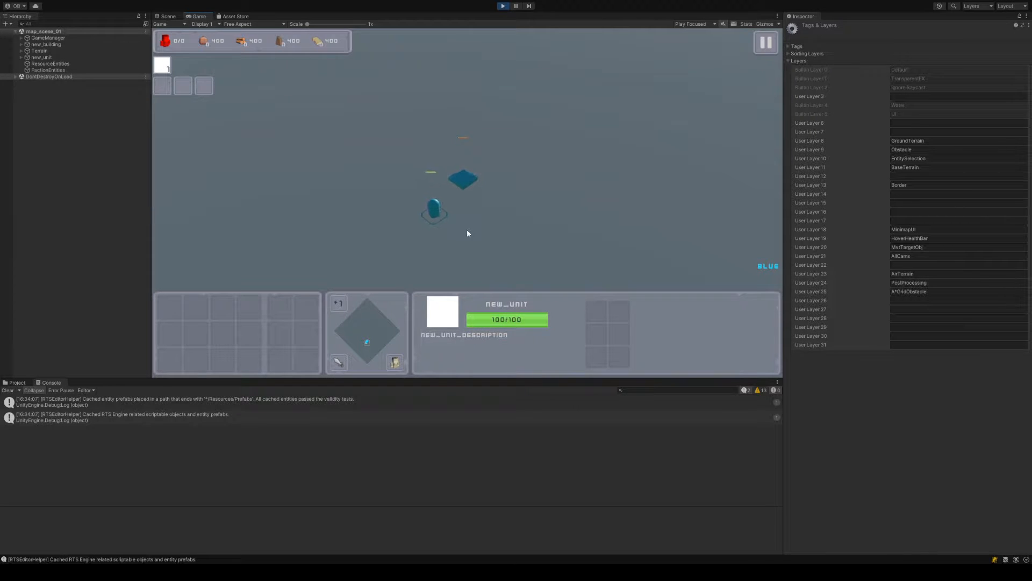
{"action": "key", "text": "d"}
{"action": "key", "text": "a"}
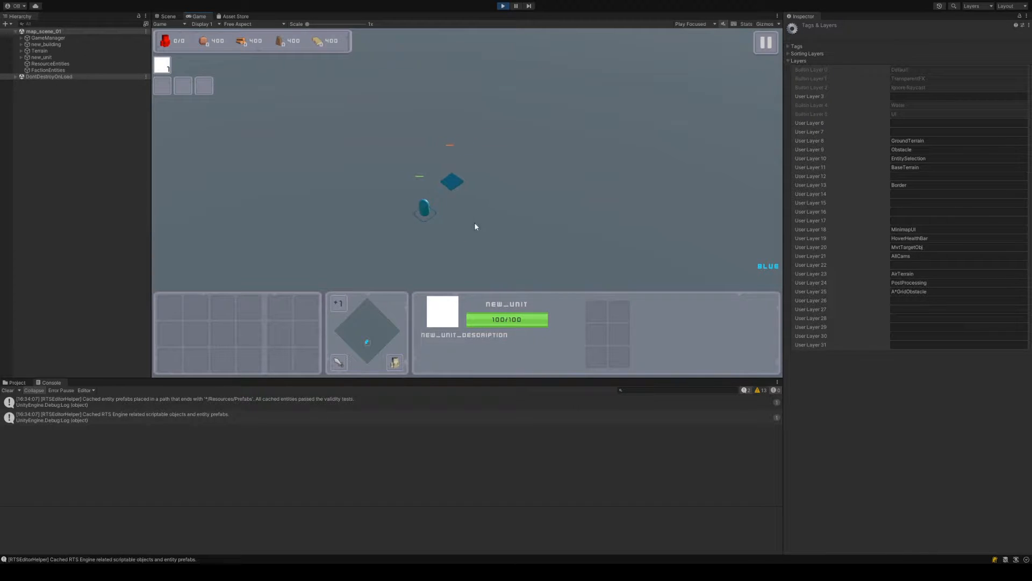
{"action": "key", "text": "w"}
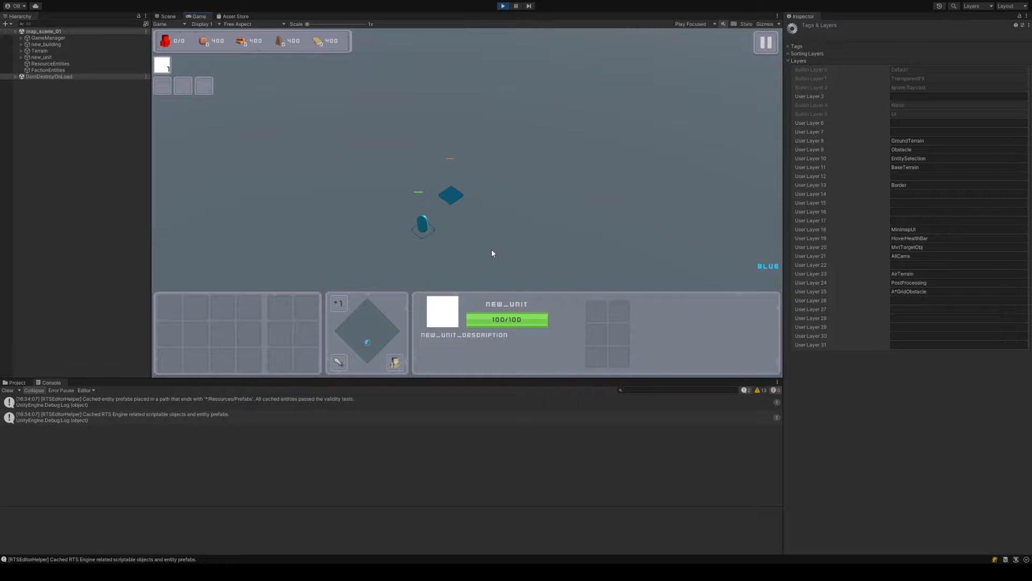
{"action": "key", "text": "s"}
{"action": "key", "text": "d"}
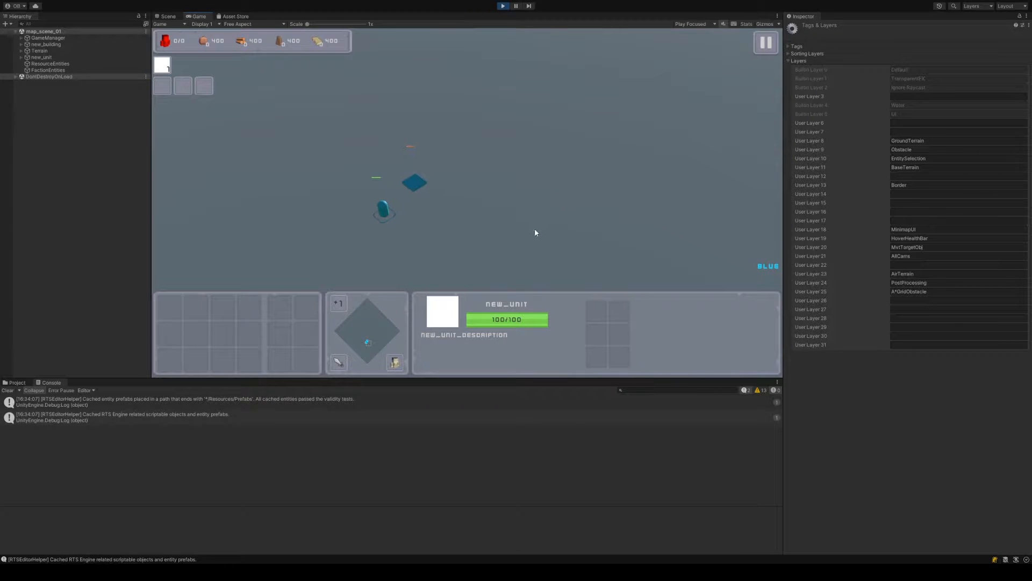
{"action": "key", "text": "a"}
{"action": "key", "text": "a"}
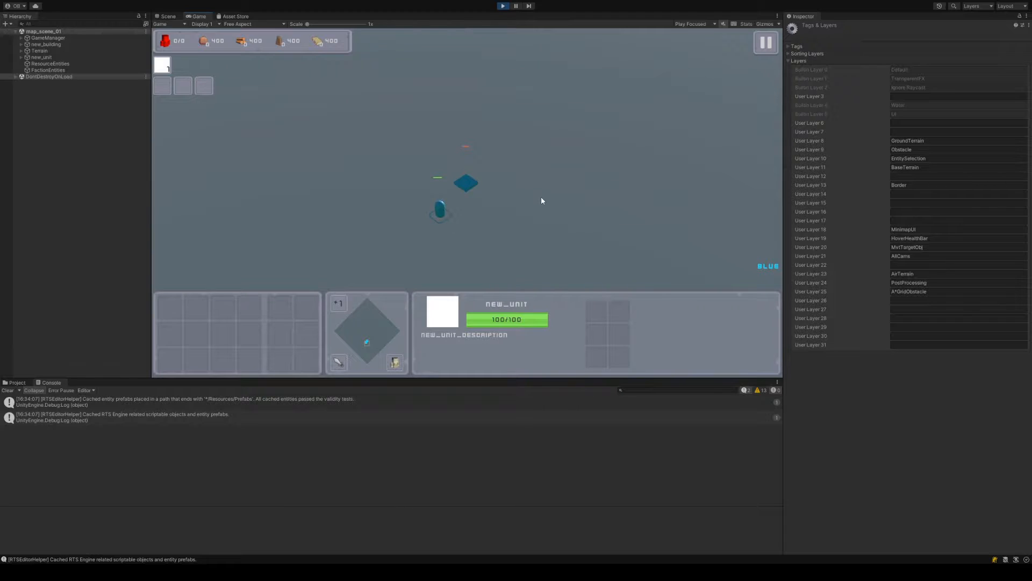
{"action": "key", "text": "w"}
{"action": "left_click", "coordinate": [535, 214]}
{"action": "key", "text": "d"}
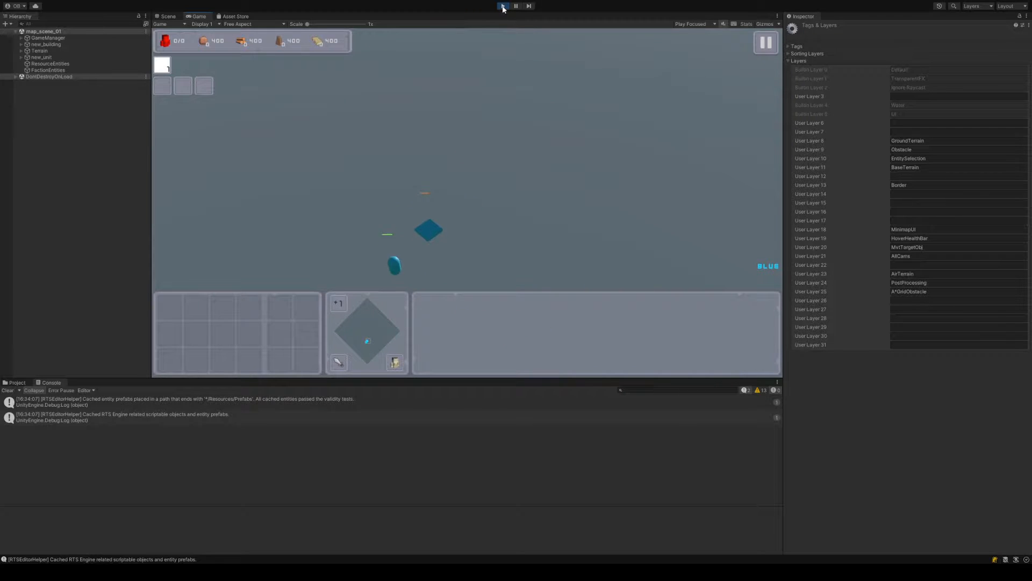
{"action": "key", "text": "s"}
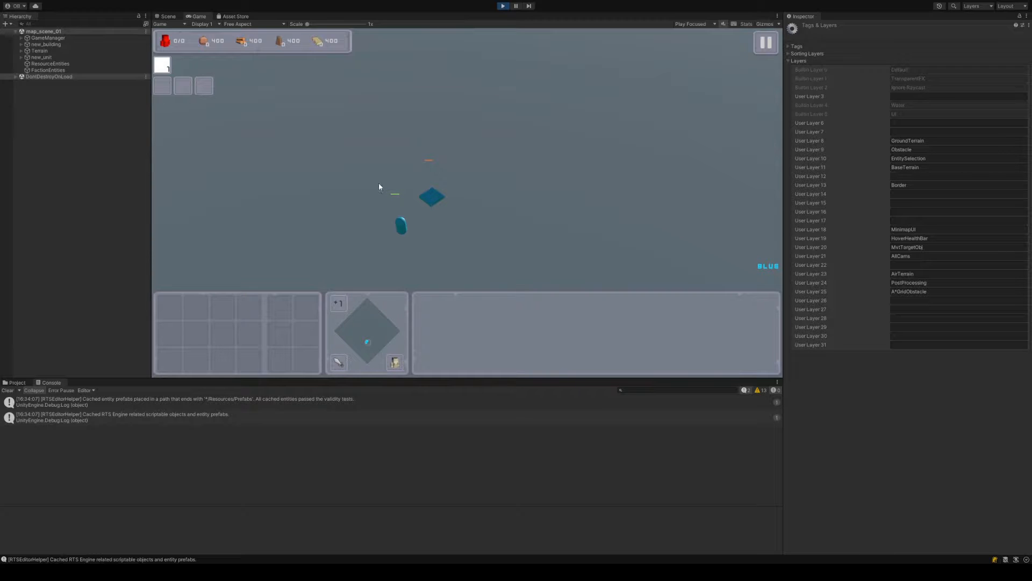
Exit play mode, open the Navigation window, and review its Bake, Areas and Object settings
{"action": "left_click", "coordinate": [502, 6]}
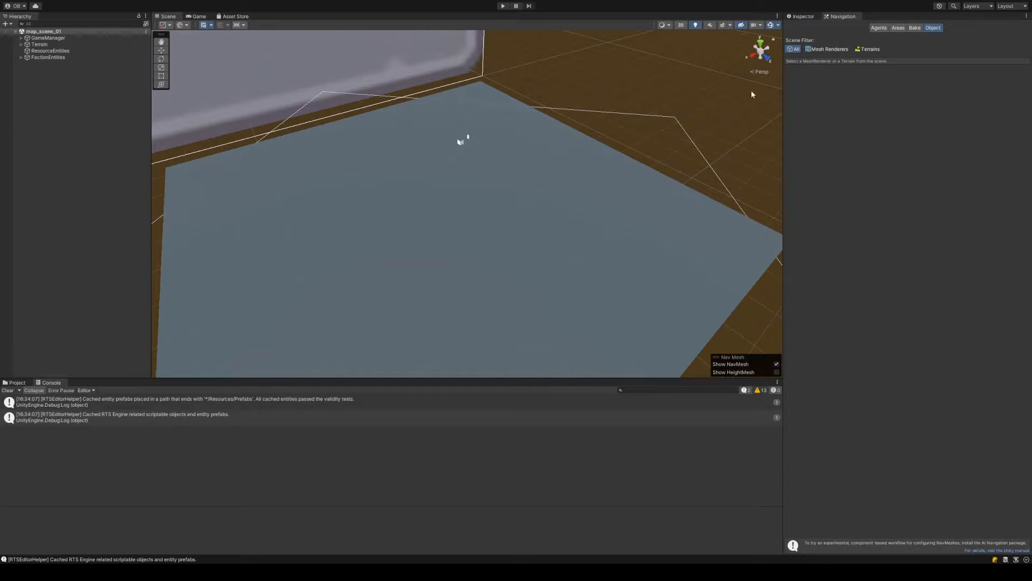
{"action": "middle_click_drag", "start_coordinate": [614, 115], "coordinate": [605, 183]}
{"action": "scroll", "coordinate": [618, 199], "scroll_direction": "up", "scroll_amount": 3}
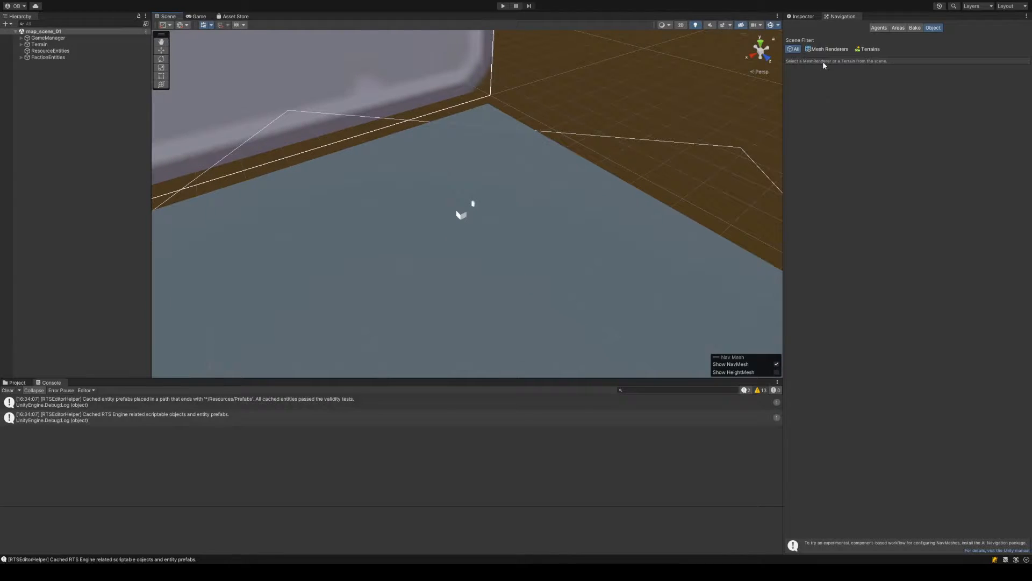
{"action": "left_click", "coordinate": [916, 28]}
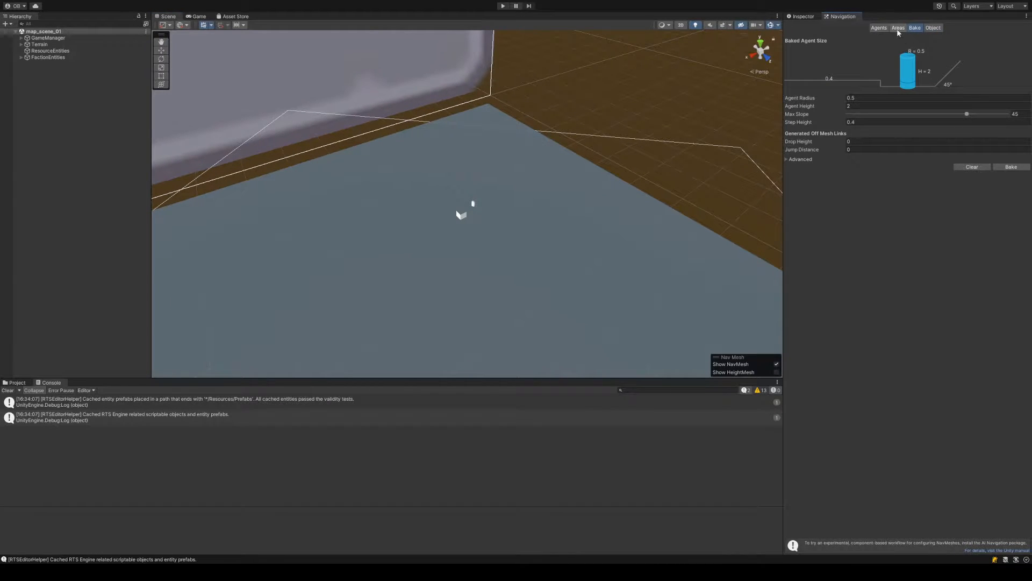
{"action": "left_click", "coordinate": [899, 28]}
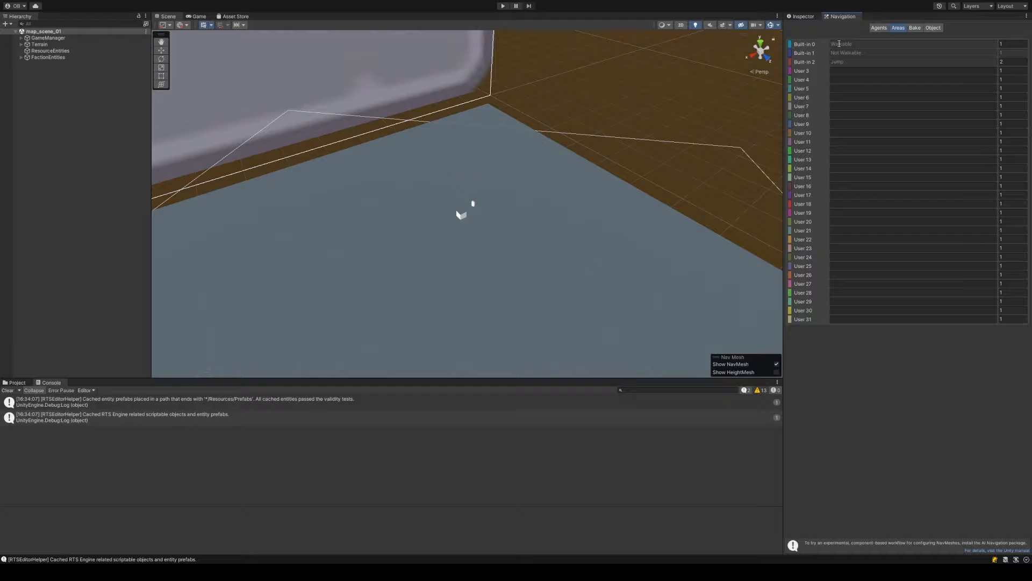
{"action": "left_click", "coordinate": [915, 28]}
{"action": "left_click", "coordinate": [933, 28]}
Examine the terrain surface around the initial building and unit from several angles in the scene
{"action": "middle_click_drag", "start_coordinate": [607, 190], "coordinate": [625, 150]}
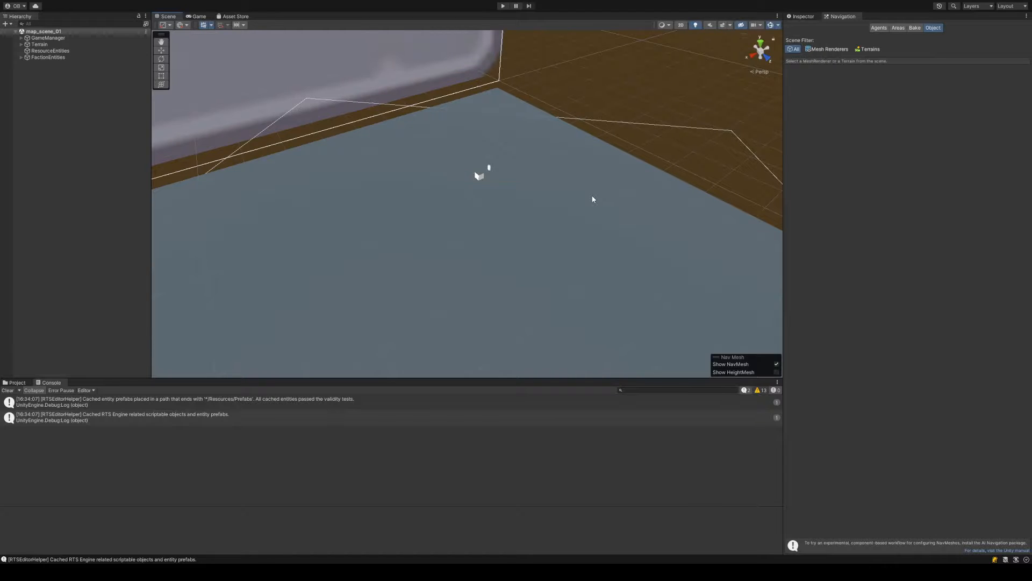
{"action": "middle_click_drag", "start_coordinate": [548, 222], "coordinate": [532, 183]}
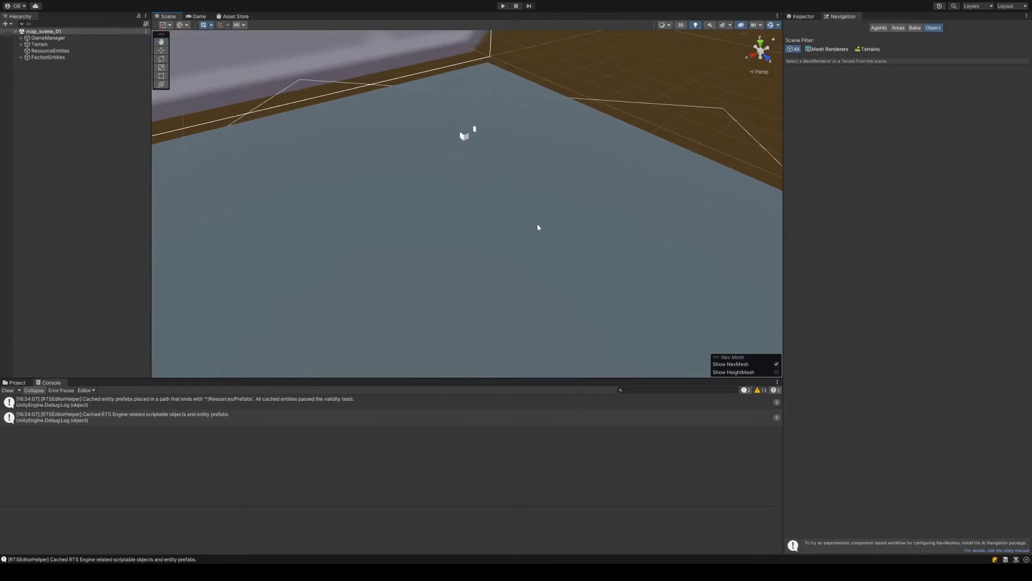
{"action": "scroll", "coordinate": [539, 236], "scroll_direction": "down", "scroll_amount": 5}
{"action": "scroll", "coordinate": [537, 245], "scroll_direction": "down", "scroll_amount": 3}
{"action": "middle_click_drag", "start_coordinate": [537, 246], "coordinate": [523, 231]}
{"action": "scroll", "coordinate": [522, 232], "scroll_direction": "up", "scroll_amount": 3}
{"action": "right_click_drag", "start_coordinate": [575, 173], "coordinate": [540, 182]}
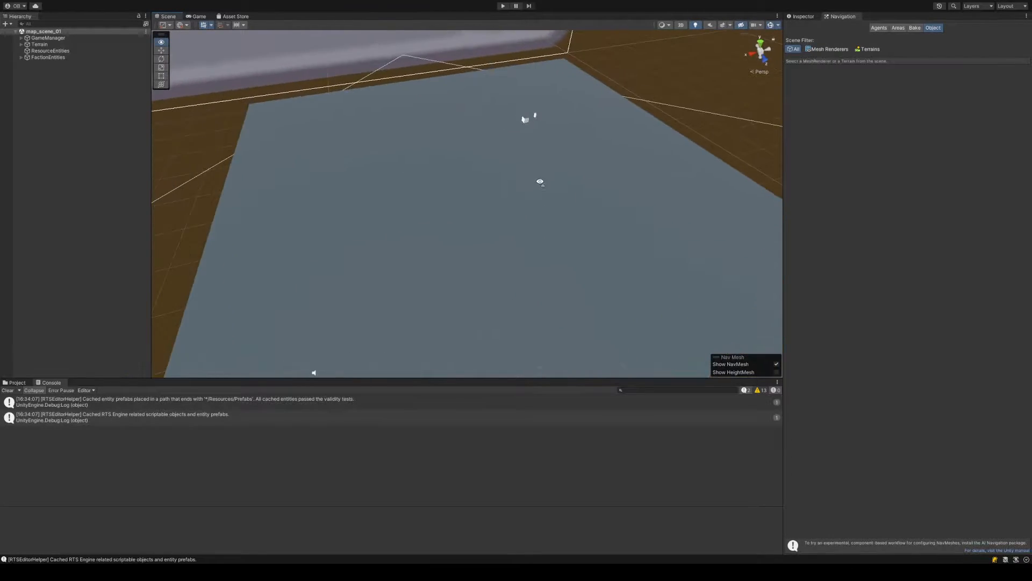
{"action": "middle_click_drag", "start_coordinate": [580, 167], "coordinate": [506, 236]}
{"action": "right_click_drag", "start_coordinate": [492, 186], "coordinate": [451, 212]}
{"action": "middle_click_drag", "start_coordinate": [518, 184], "coordinate": [511, 207]}
{"action": "scroll", "coordinate": [511, 207], "scroll_direction": "up", "scroll_amount": 3}
{"action": "middle_click_drag", "start_coordinate": [589, 193], "coordinate": [562, 196]}
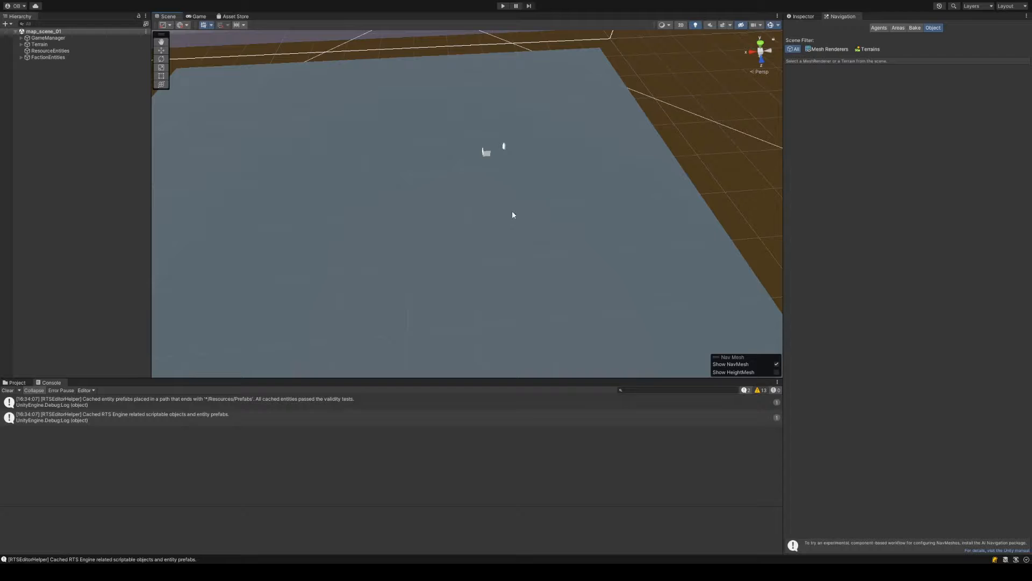
Deactivate both the new_building and new_unit objects under FactionEntities
{"action": "left_click", "coordinate": [21, 57]}
{"action": "left_click", "coordinate": [74, 70]}
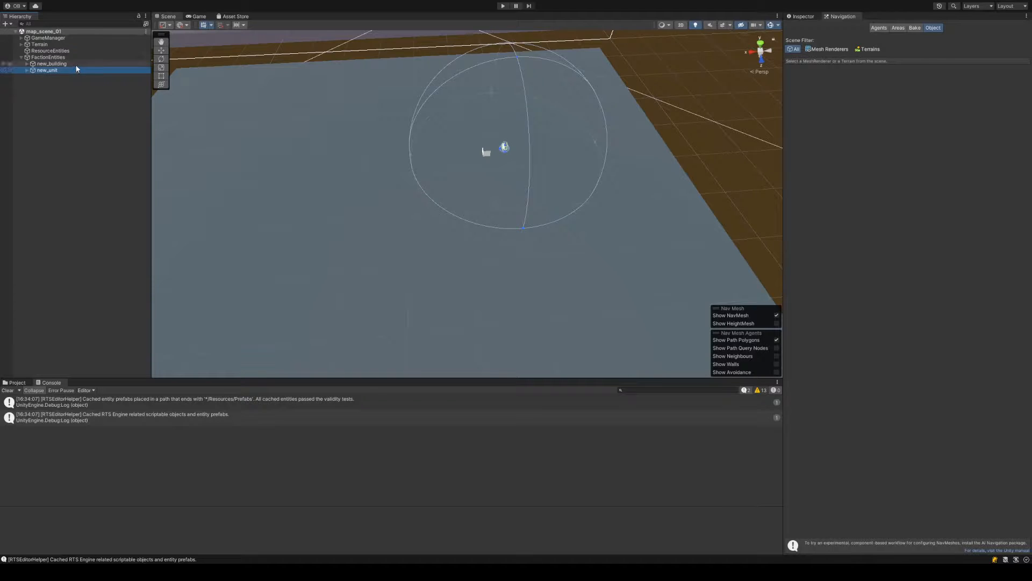
{"action": "left_click", "coordinate": [75, 67], "text": "ctrl"}
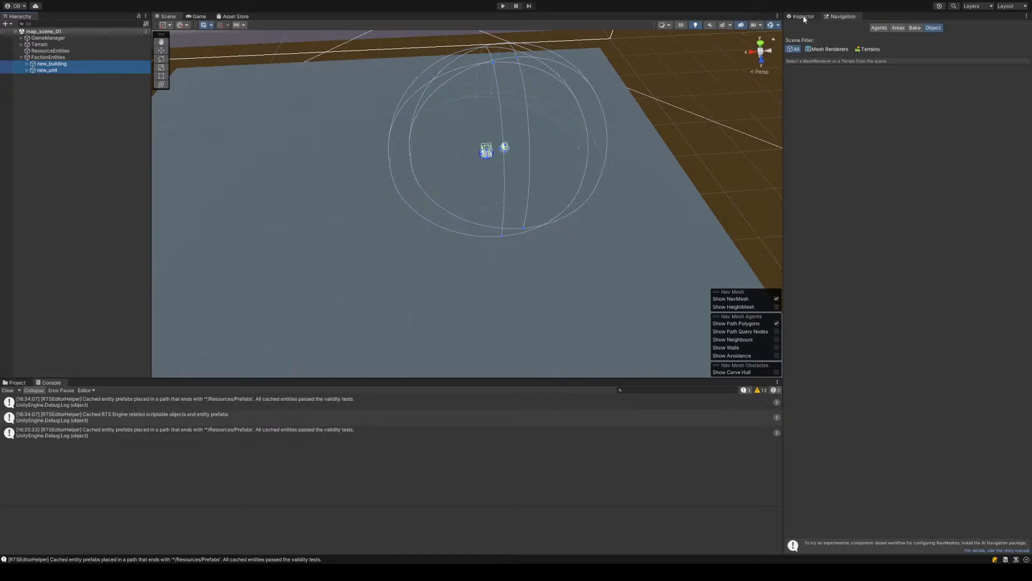
{"action": "left_click", "coordinate": [804, 16]}
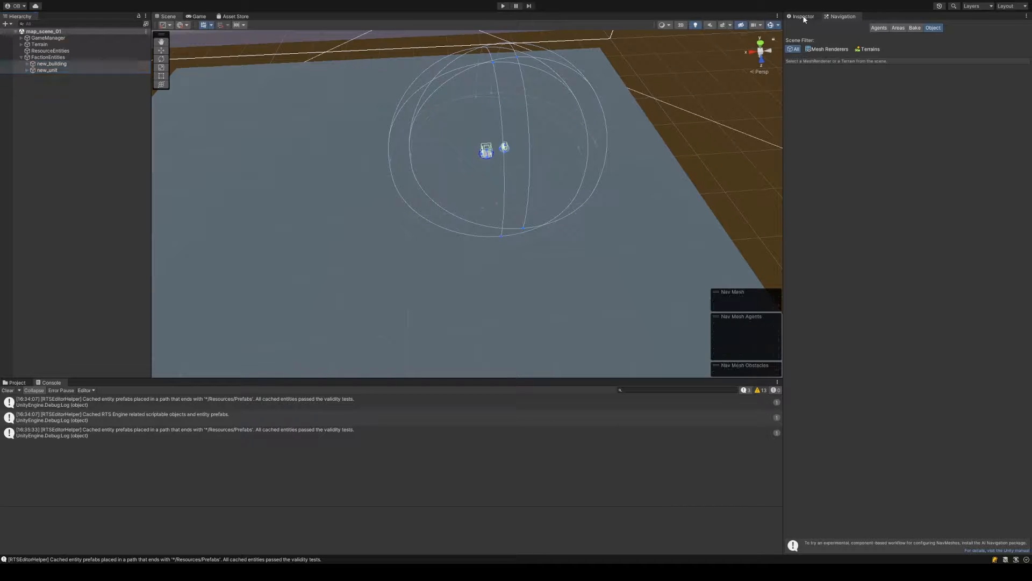
{"action": "left_click", "coordinate": [106, 71]}
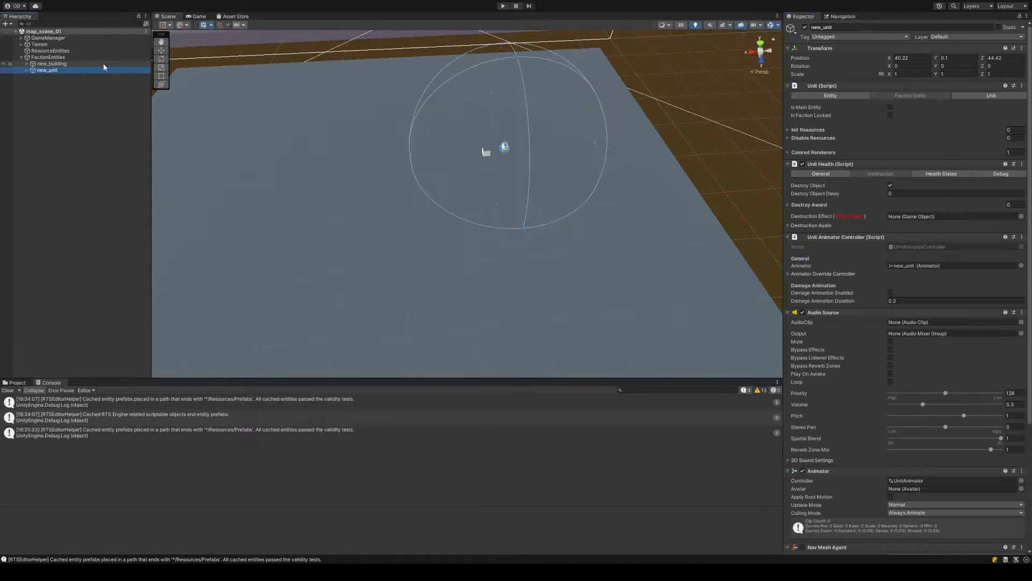
{"action": "left_click", "coordinate": [103, 64], "text": "shift"}
{"action": "left_click", "coordinate": [804, 28]}
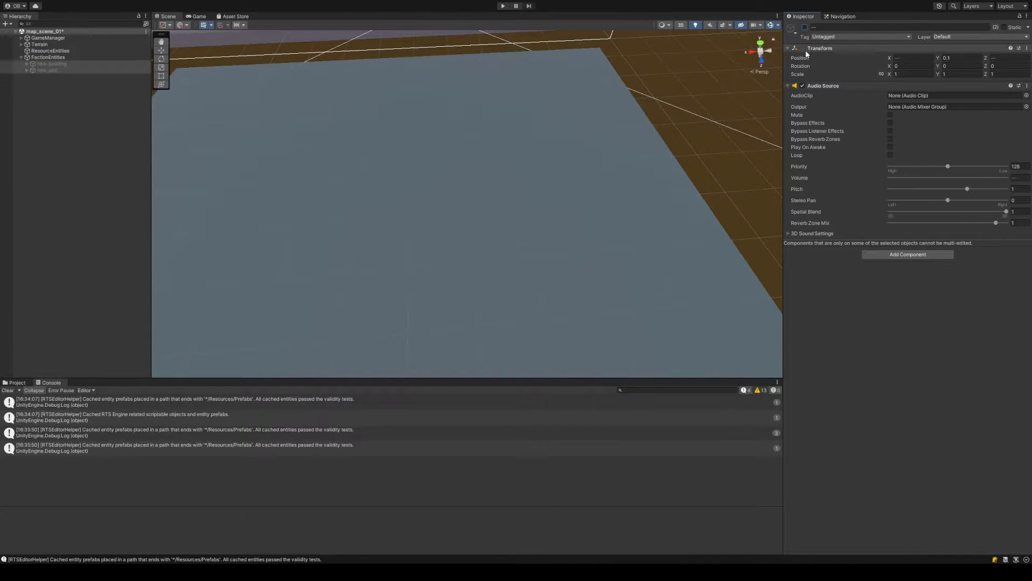
Bake the map's NavMesh with the current agent settings and check its coverage across the whole terrain
{"action": "left_click", "coordinate": [840, 17]}
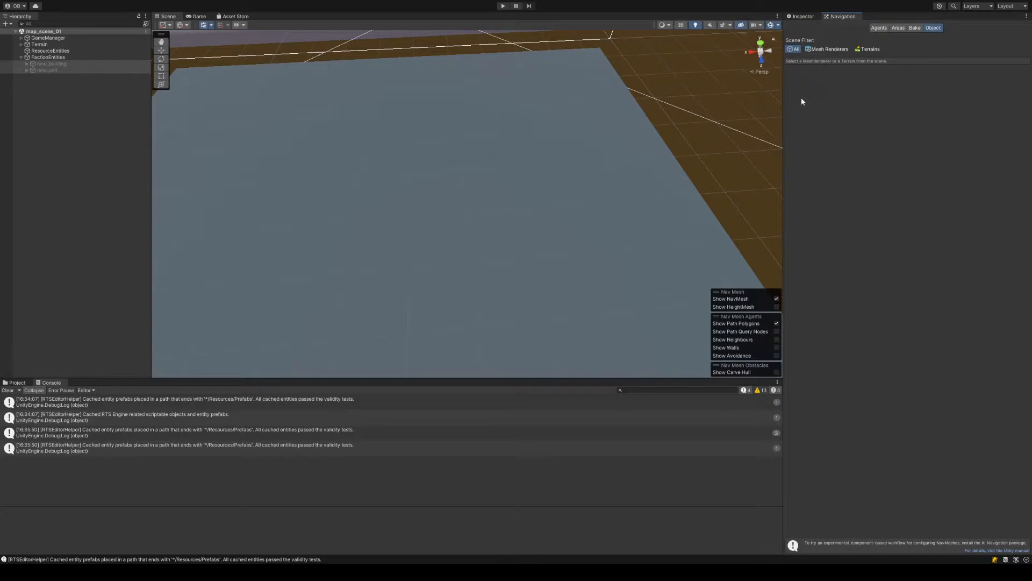
{"action": "left_click", "coordinate": [914, 27]}
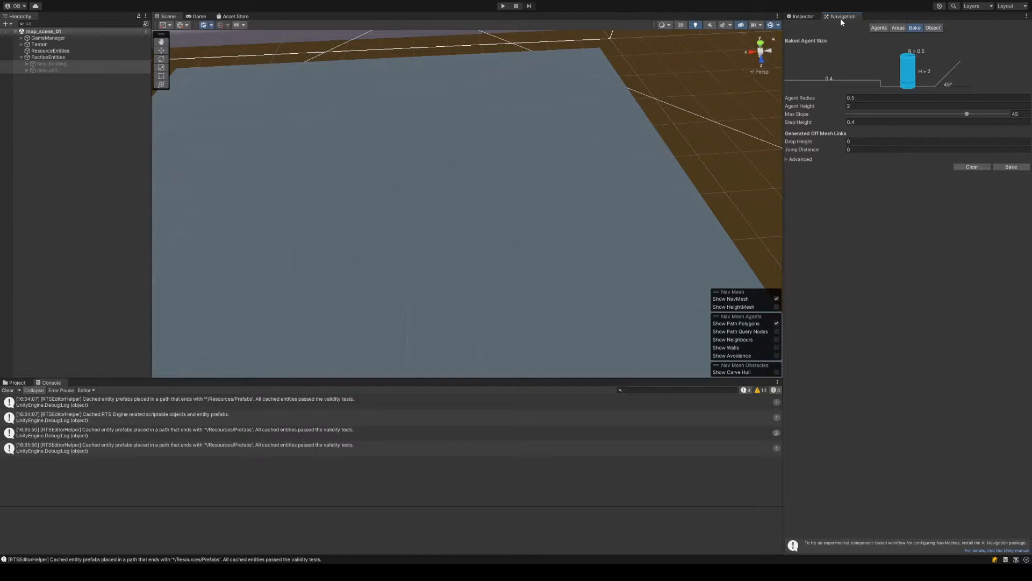
{"action": "left_click", "coordinate": [1012, 168]}
{"action": "scroll", "coordinate": [555, 210], "scroll_direction": "down", "scroll_amount": 5}
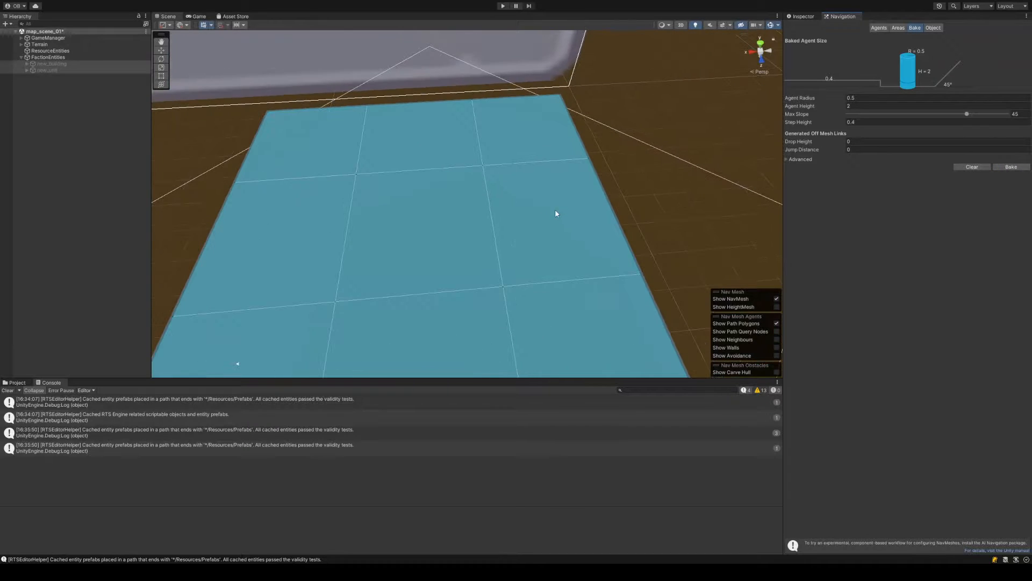
{"action": "middle_click_drag", "start_coordinate": [555, 211], "coordinate": [630, 164]}
{"action": "scroll", "coordinate": [630, 165], "scroll_direction": "down", "scroll_amount": 2}
{"action": "mouse_move", "coordinate": [629, 165]}
{"action": "left_mouse_down", "text": "alt"}
{"action": "mouse_move", "coordinate": [636, 179]}
{"action": "mouse_move", "coordinate": [622, 175]}
{"action": "left_mouse_up", "text": "alt"}
{"action": "middle_click_drag", "start_coordinate": [622, 174], "coordinate": [620, 174]}
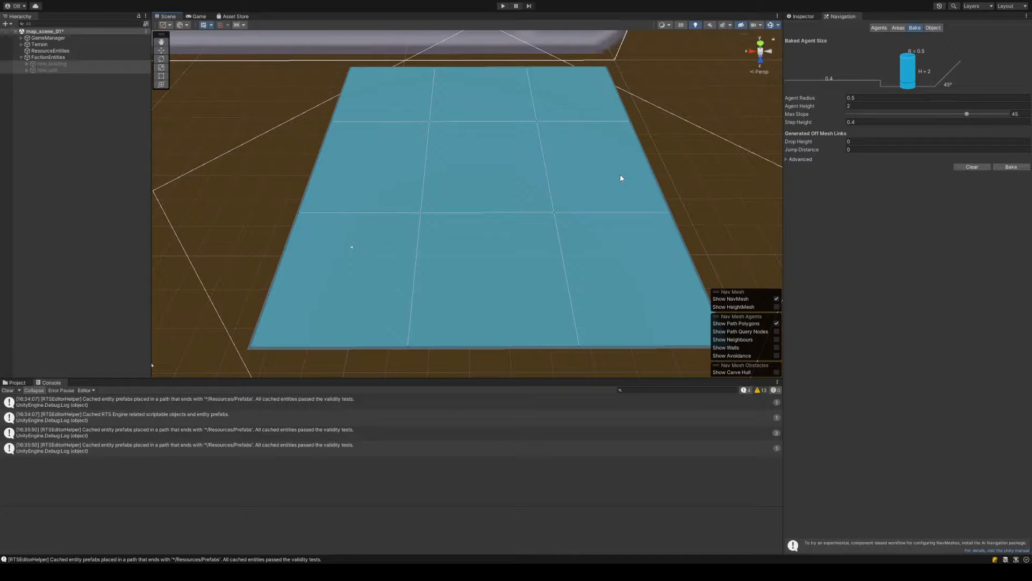
{"action": "scroll", "coordinate": [620, 178], "scroll_direction": "up", "scroll_amount": 1}
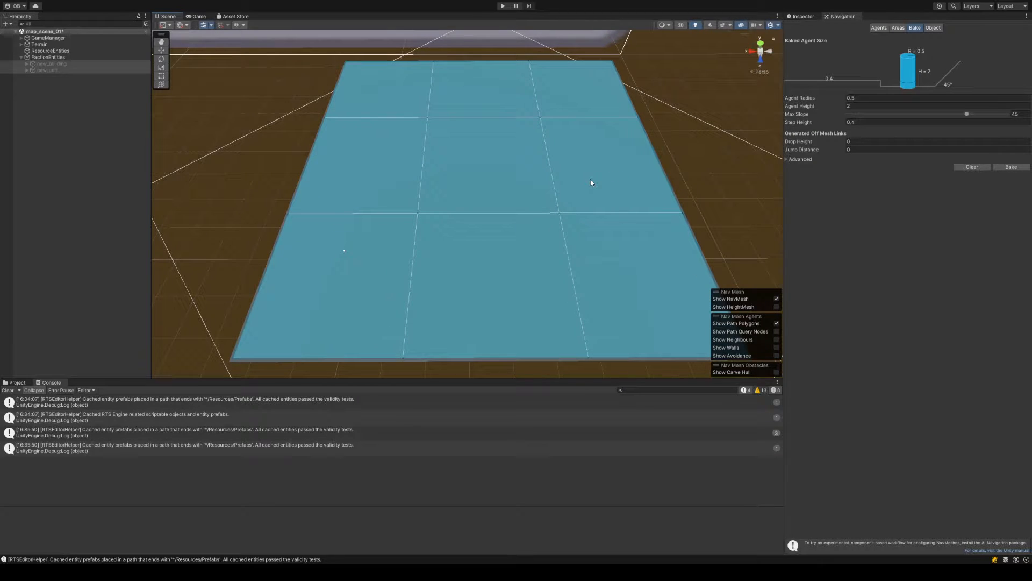
{"action": "middle_click_drag", "start_coordinate": [601, 182], "coordinate": [573, 183]}
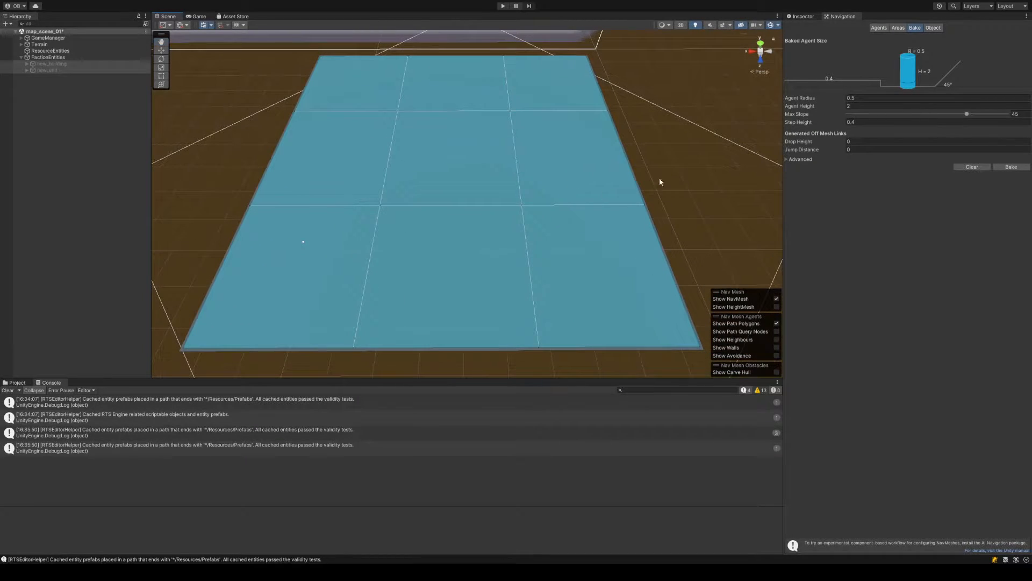
Reactivate the new_building and new_unit objects together
{"action": "left_click", "coordinate": [796, 17]}
{"action": "left_click", "coordinate": [805, 26]}
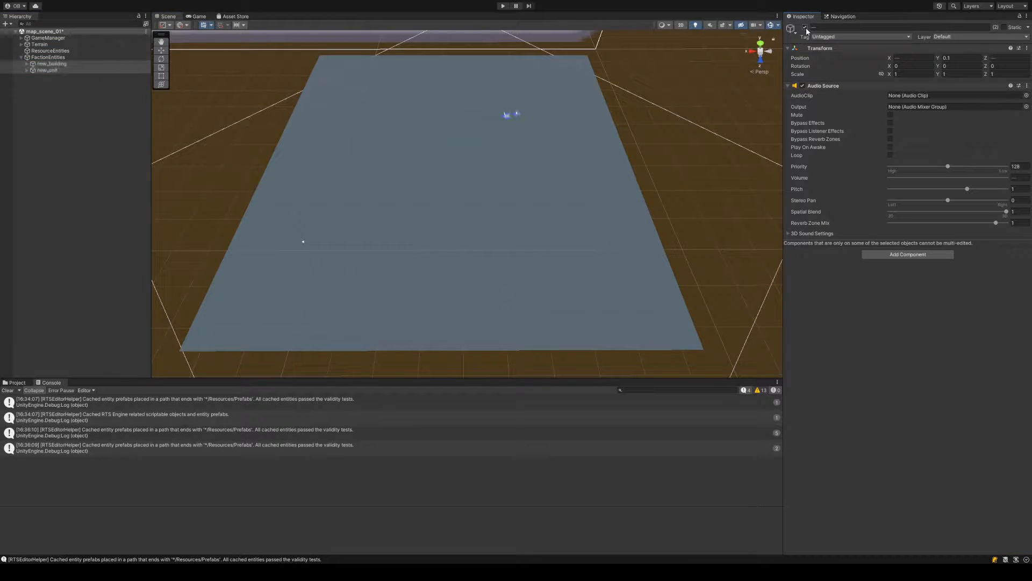
{"action": "scroll", "coordinate": [595, 210], "scroll_direction": "up", "scroll_amount": 3}
{"action": "scroll", "coordinate": [595, 210], "scroll_direction": "up", "scroll_amount": 2}
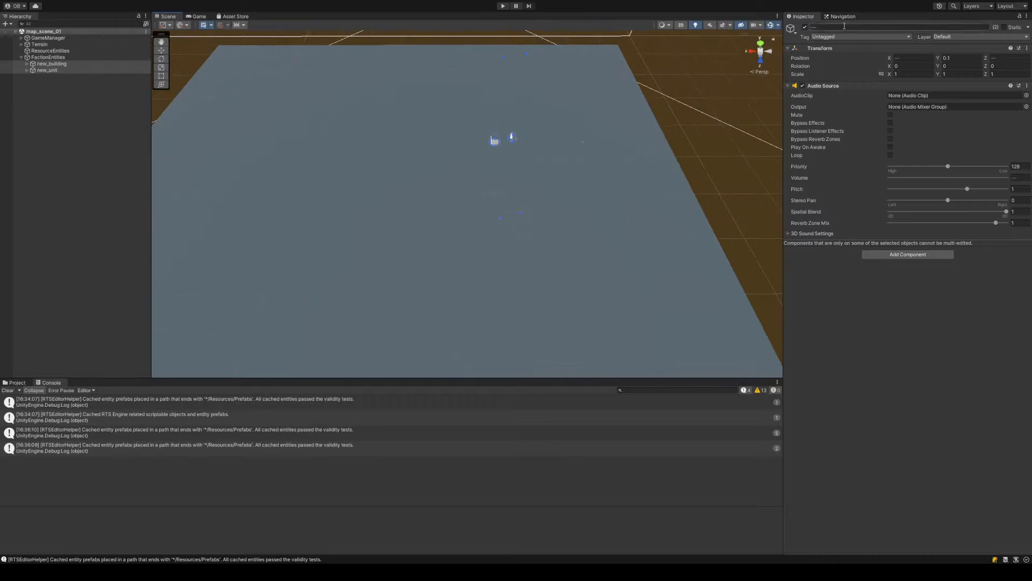
Examine the baked NavMesh around the building and the unit up close, including from a straight top-down view
{"action": "left_click", "coordinate": [841, 16]}
{"action": "scroll", "coordinate": [586, 173], "scroll_direction": "up", "scroll_amount": 2}
{"action": "scroll", "coordinate": [586, 176], "scroll_direction": "up", "scroll_amount": 5}
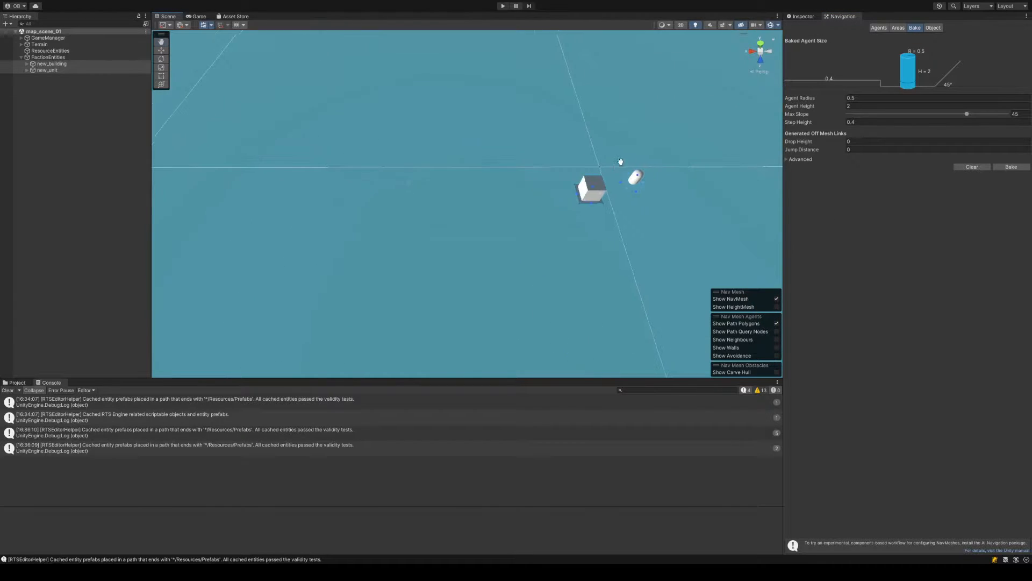
{"action": "left_click_drag", "start_coordinate": [436, 120], "coordinate": [507, 136], "text": "alt"}
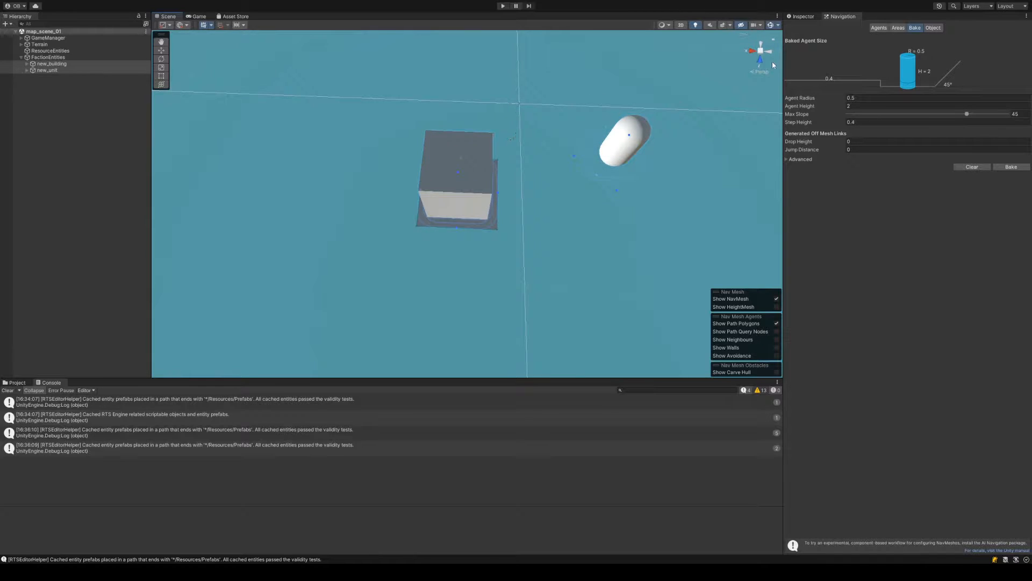
{"action": "left_click", "coordinate": [760, 43]}
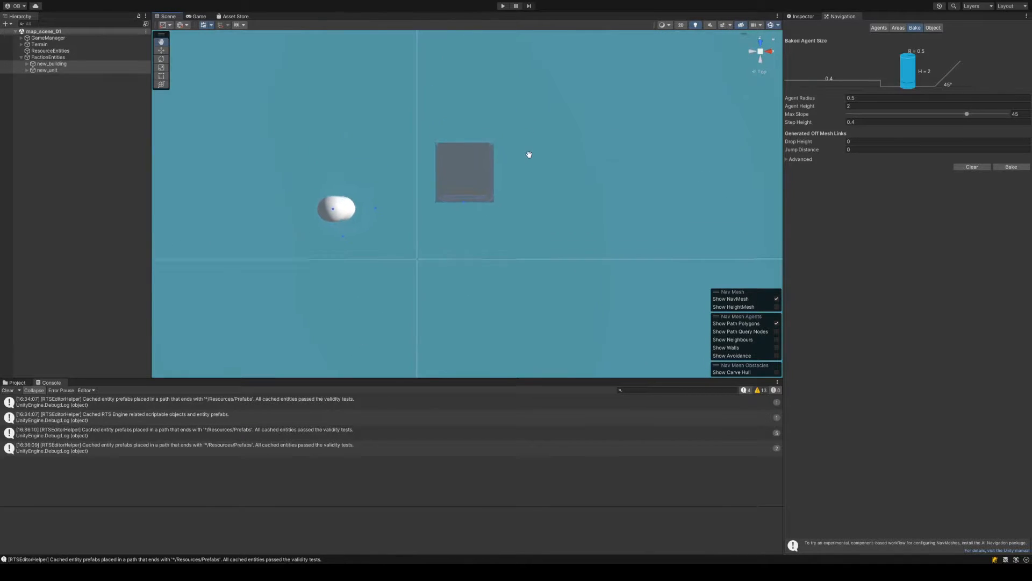
{"action": "left_click", "coordinate": [760, 52]}
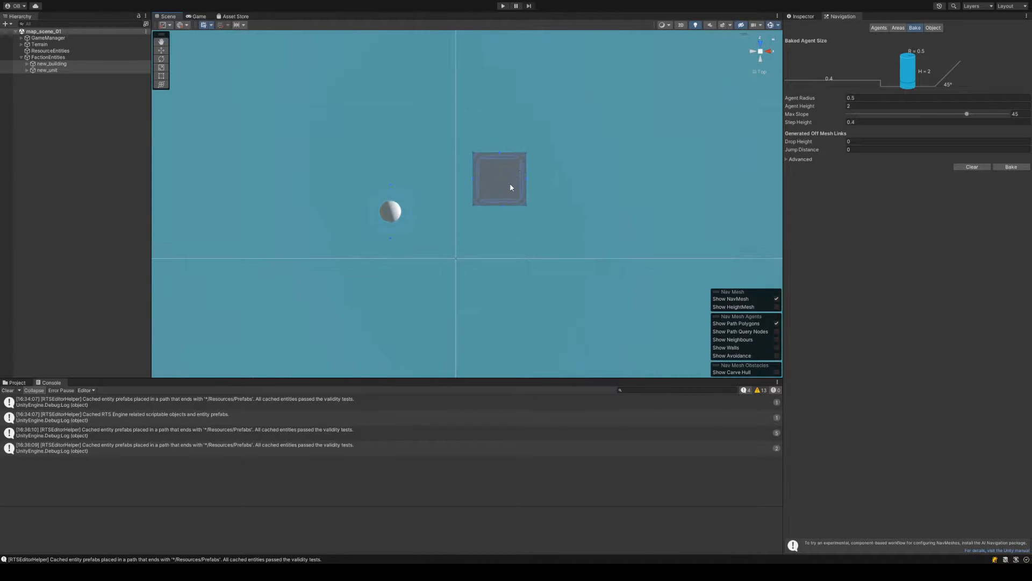
{"action": "scroll", "coordinate": [509, 183], "scroll_direction": "up", "scroll_amount": 2}
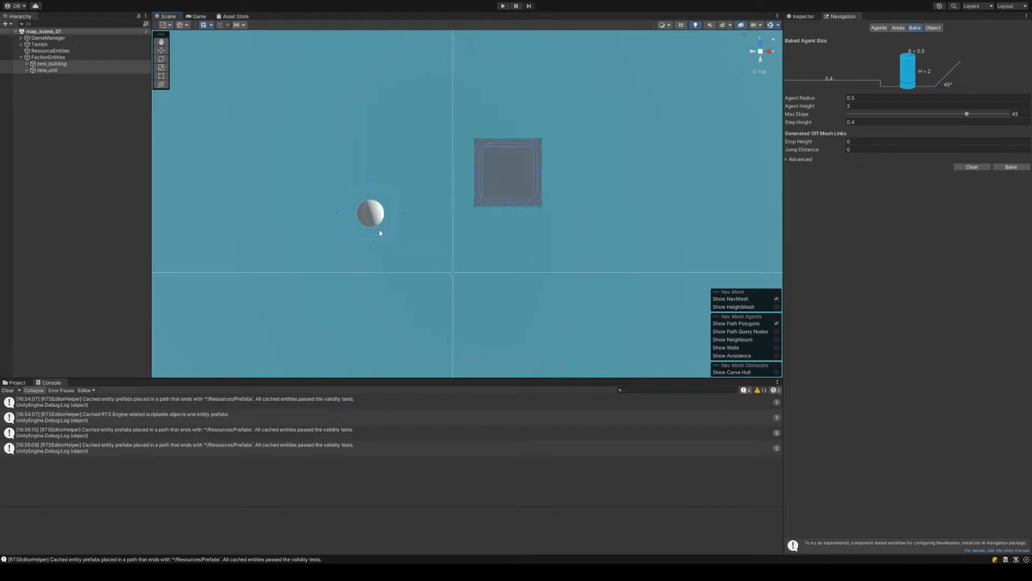
{"action": "scroll", "coordinate": [431, 181], "scroll_direction": "up", "scroll_amount": 1}
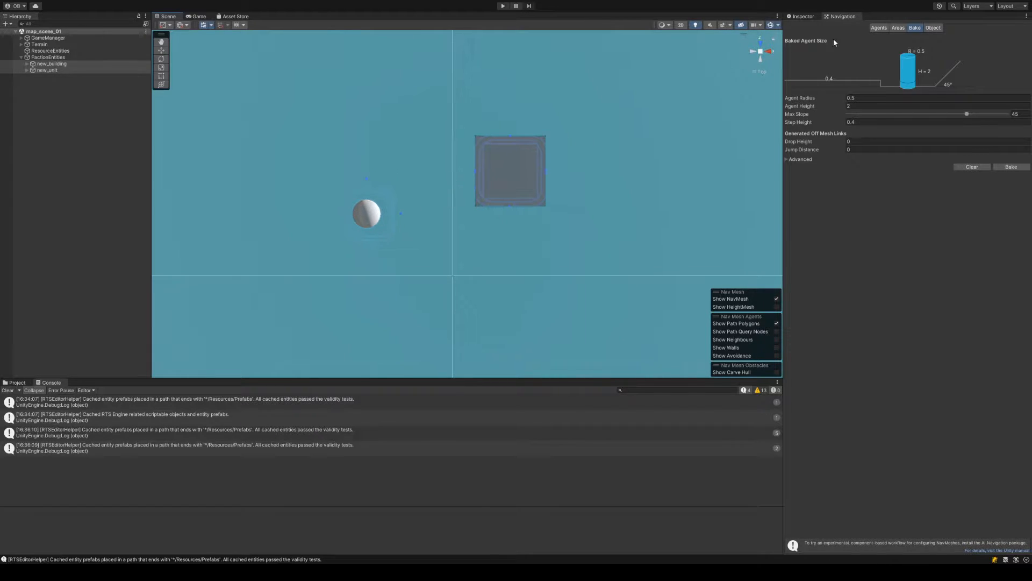
Enter play mode, select the unit, and order it to move across the terrain while shifting the game camera
{"action": "left_click", "coordinate": [503, 6]}
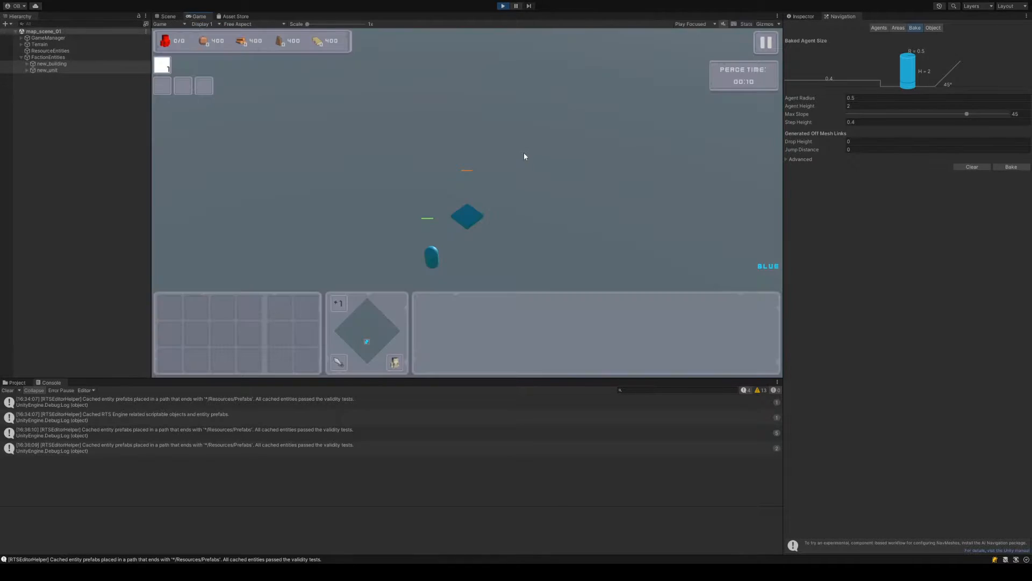
{"action": "left_click", "coordinate": [430, 261]}
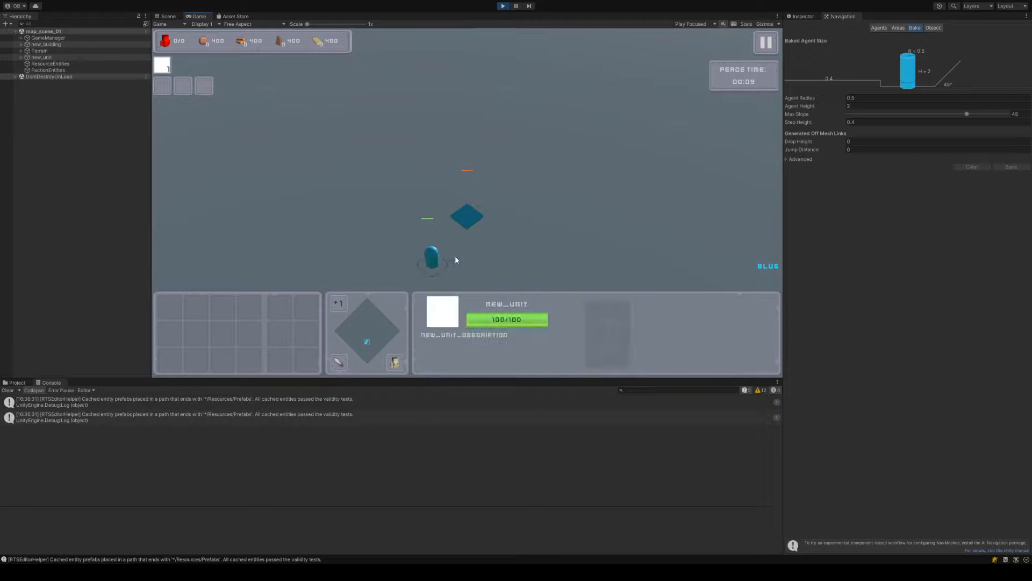
{"action": "key", "text": "a"}
{"action": "key", "text": "s"}
{"action": "right_click", "coordinate": [640, 208]}
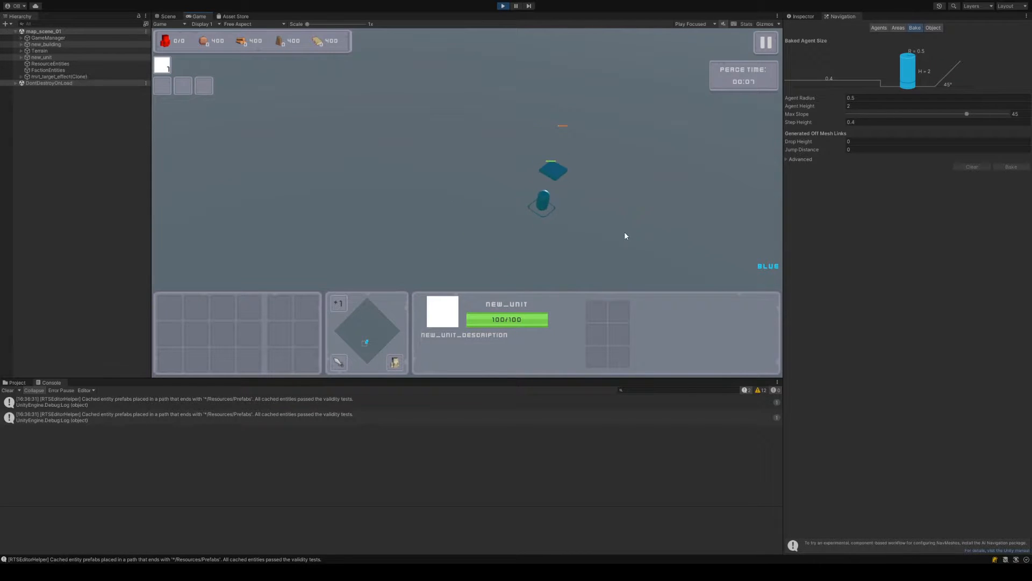
Order the unit to several other spots around the building to test its movement, and exit play mode
{"action": "key", "text": "d"}
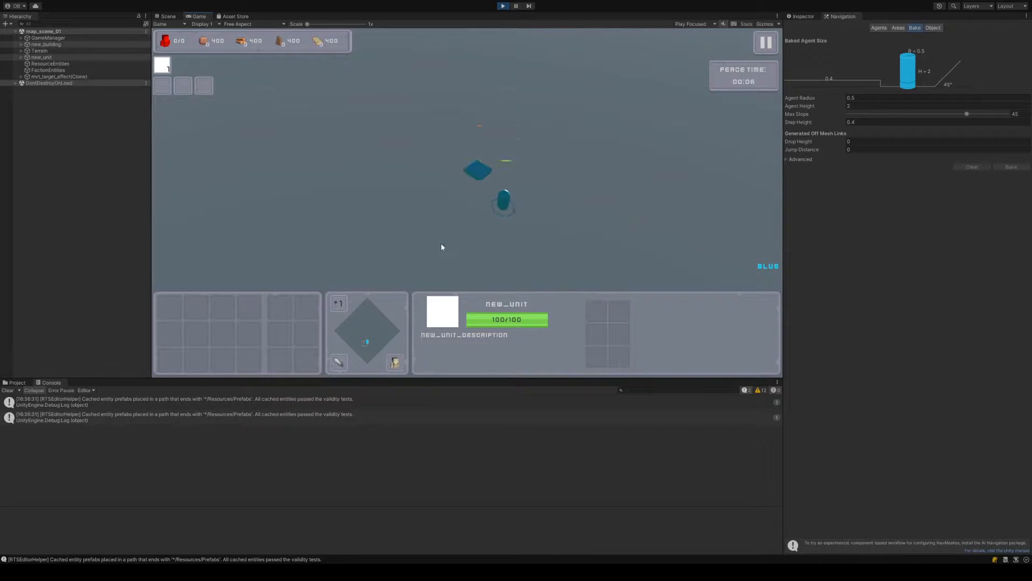
{"action": "right_click", "coordinate": [408, 222]}
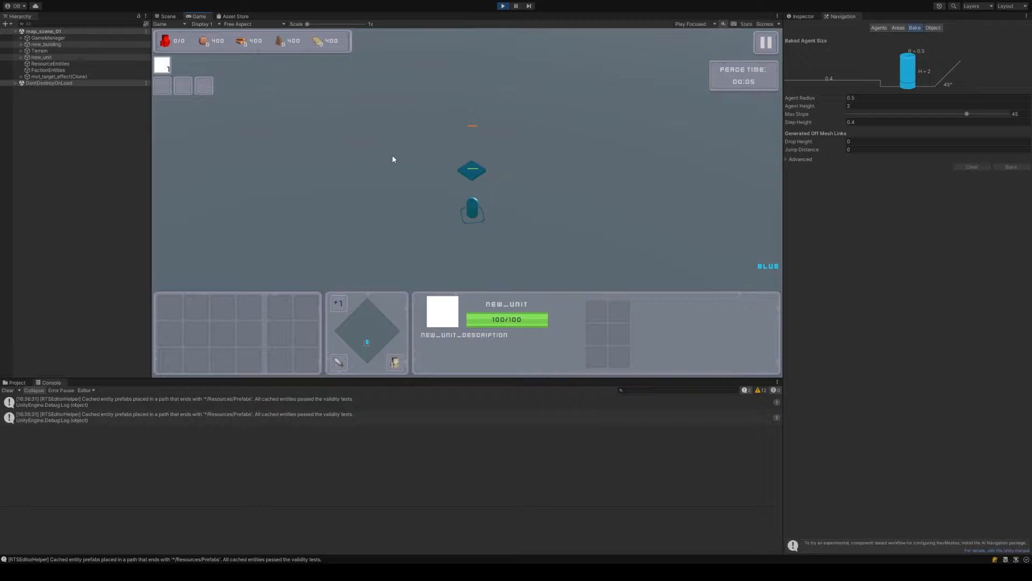
{"action": "right_click", "coordinate": [419, 147]}
{"action": "right_click", "coordinate": [522, 238]}
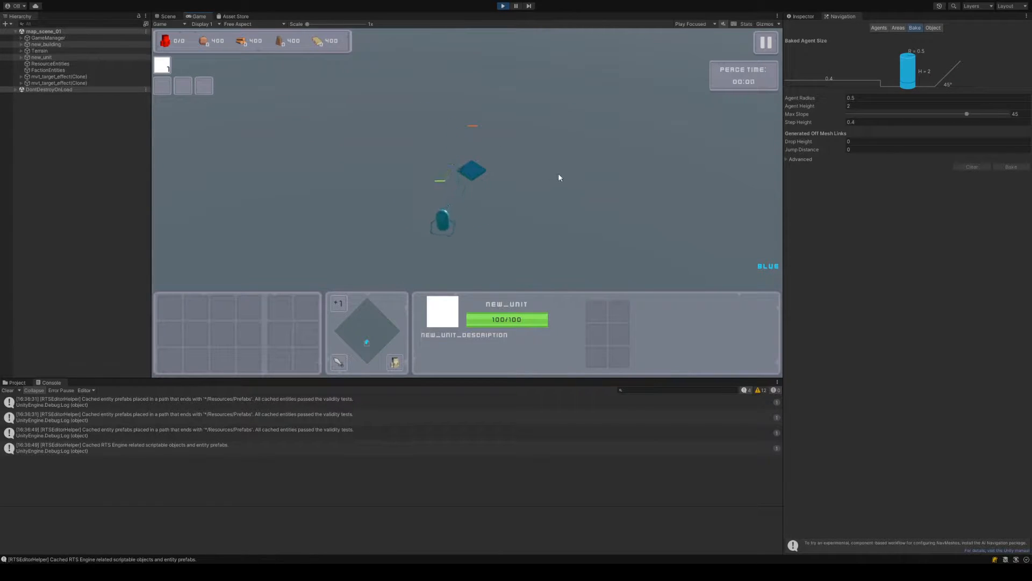
{"action": "left_click", "coordinate": [504, 7]}
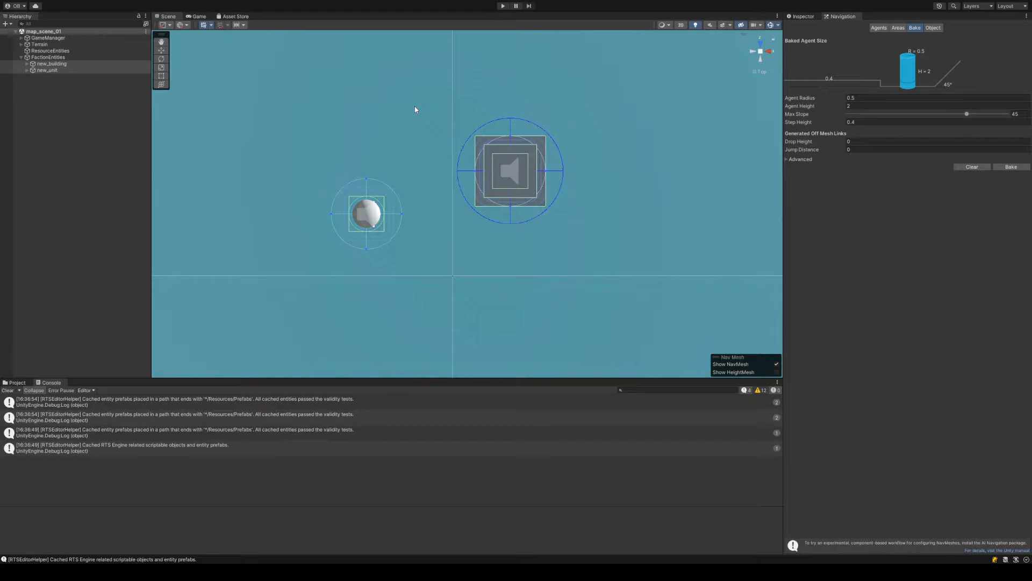
Examine the building and unit on the NavMesh from an angled, wider view with new_building selected
{"action": "scroll", "coordinate": [422, 199], "scroll_direction": "down", "scroll_amount": 7}
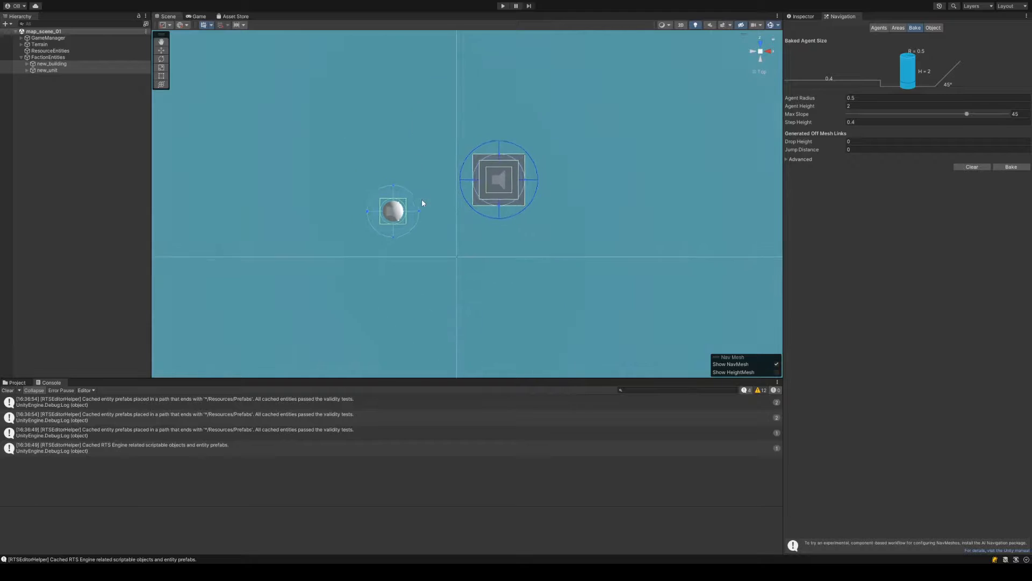
{"action": "right_click_drag", "start_coordinate": [363, 241], "coordinate": [410, 184]}
{"action": "scroll", "coordinate": [438, 201], "scroll_direction": "down", "scroll_amount": 7}
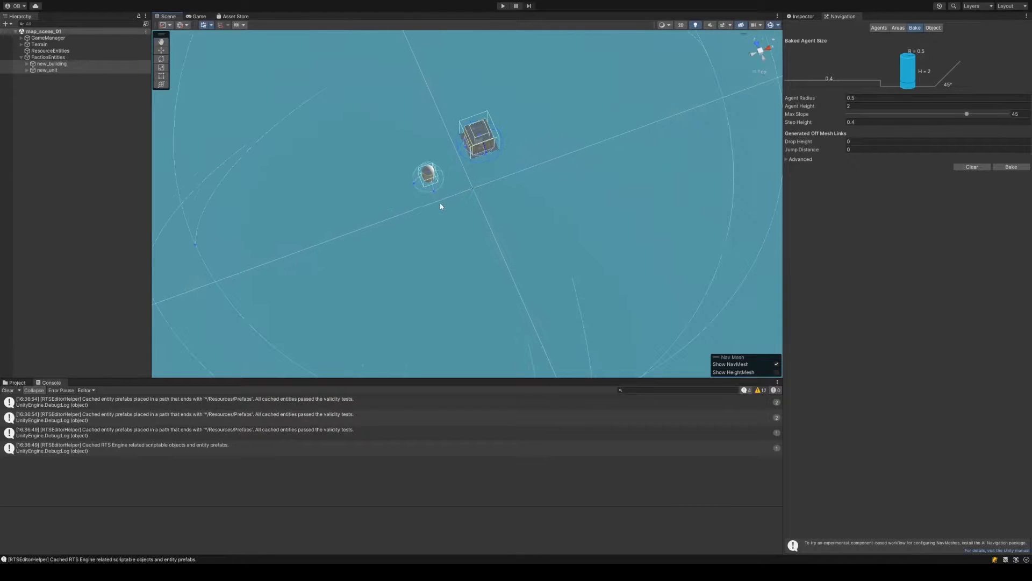
{"action": "middle_click_drag", "start_coordinate": [498, 157], "coordinate": [501, 205]}
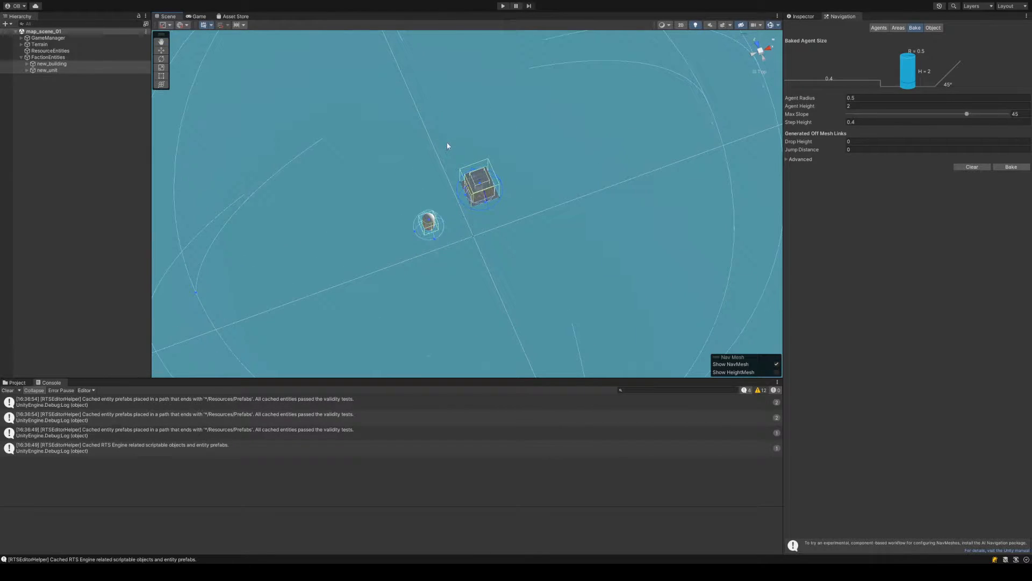
{"action": "left_click", "coordinate": [51, 63]}
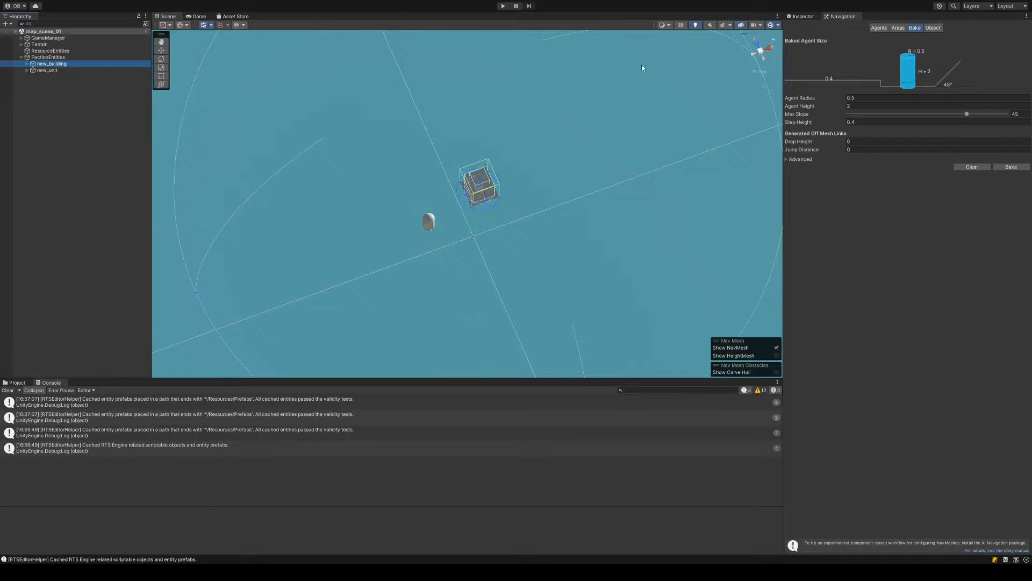
{"action": "scroll", "coordinate": [569, 108], "scroll_direction": "down", "scroll_amount": 3}
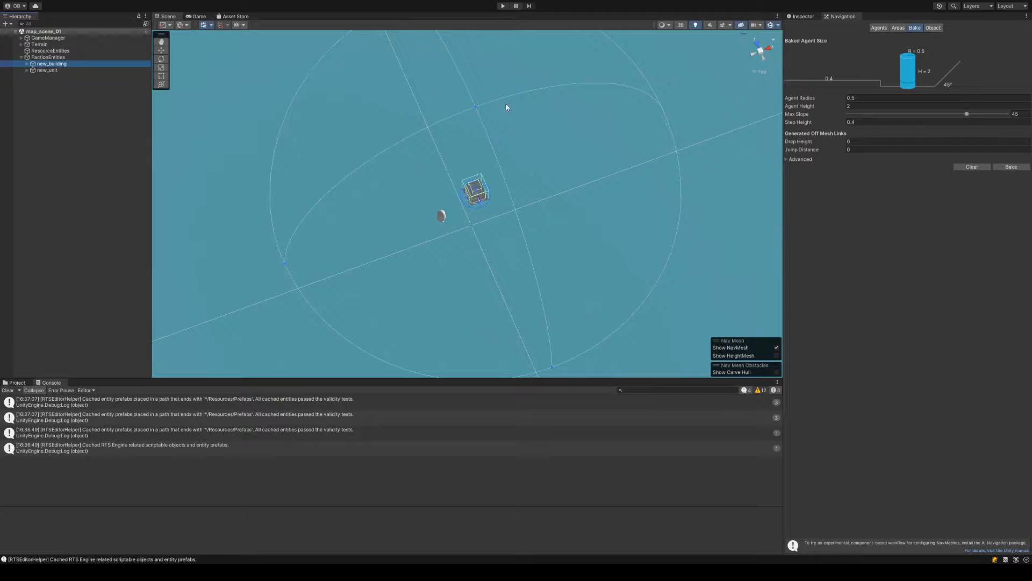
Review the Terrain object's component settings and open the RTSToonBuildings folder in the project assets
{"action": "left_click", "coordinate": [66, 45]}
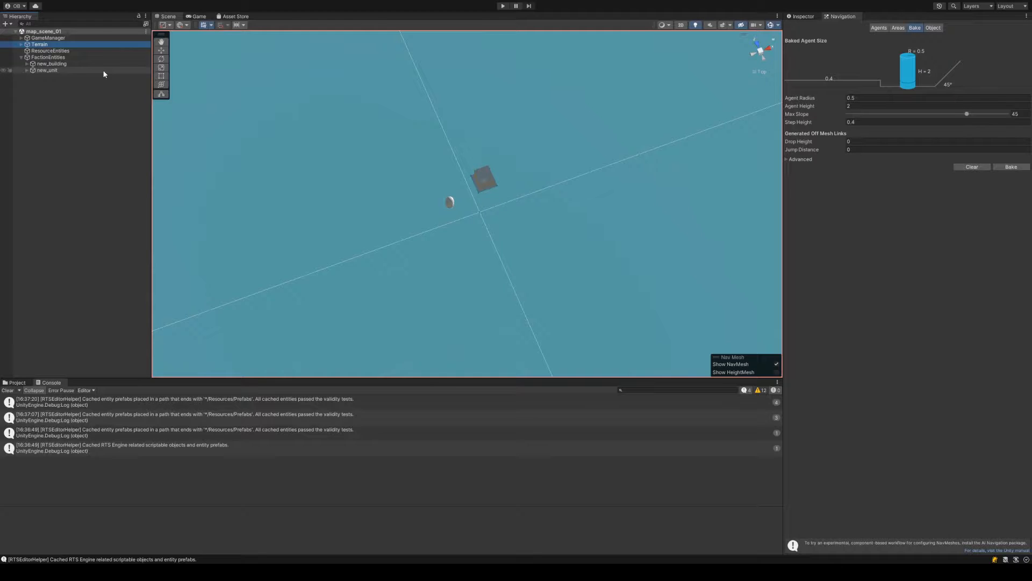
{"action": "left_click", "coordinate": [10, 390]}
{"action": "left_click", "coordinate": [17, 382]}
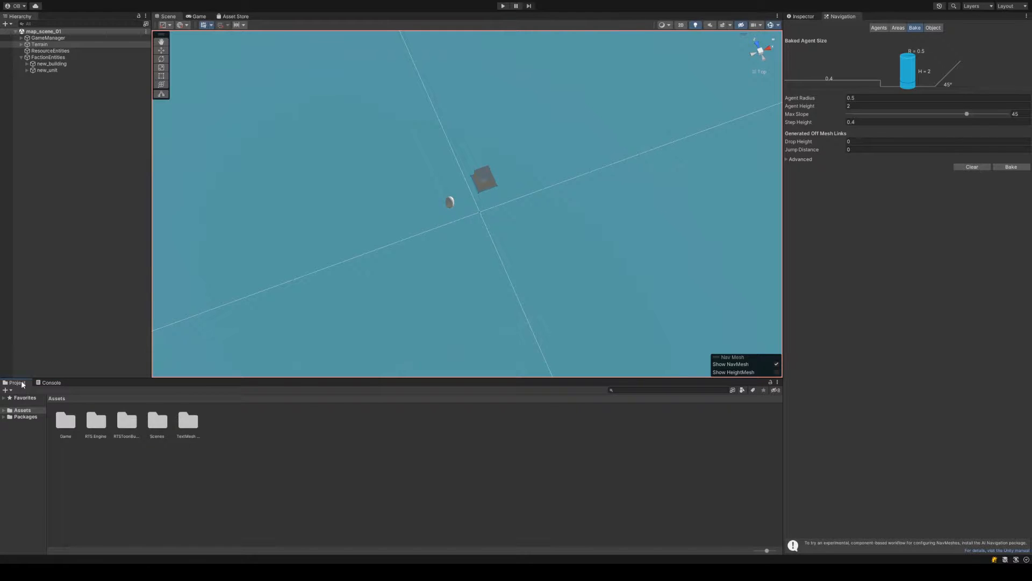
{"action": "left_click", "coordinate": [812, 18]}
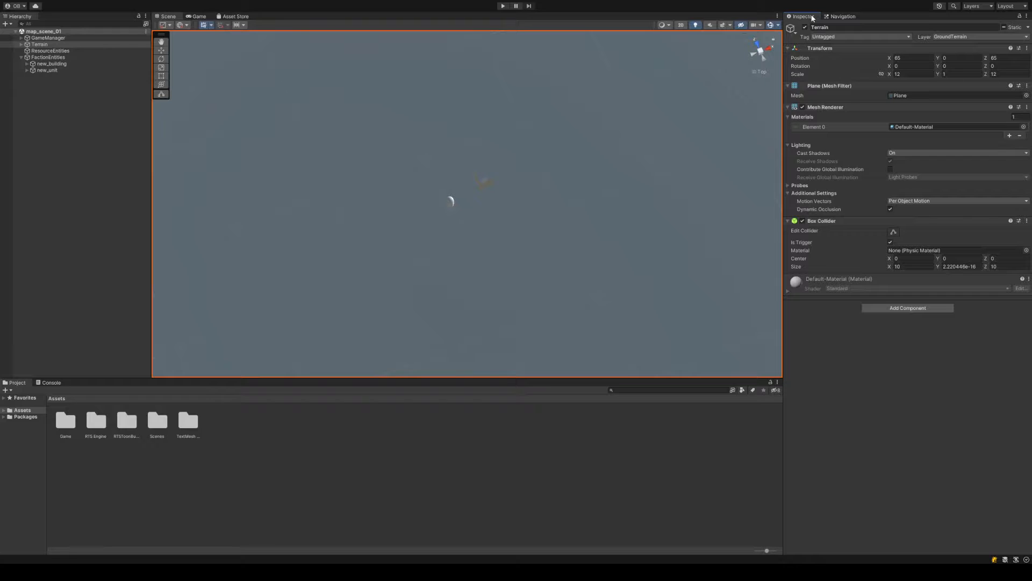
{"action": "double_click", "coordinate": [121, 423]}
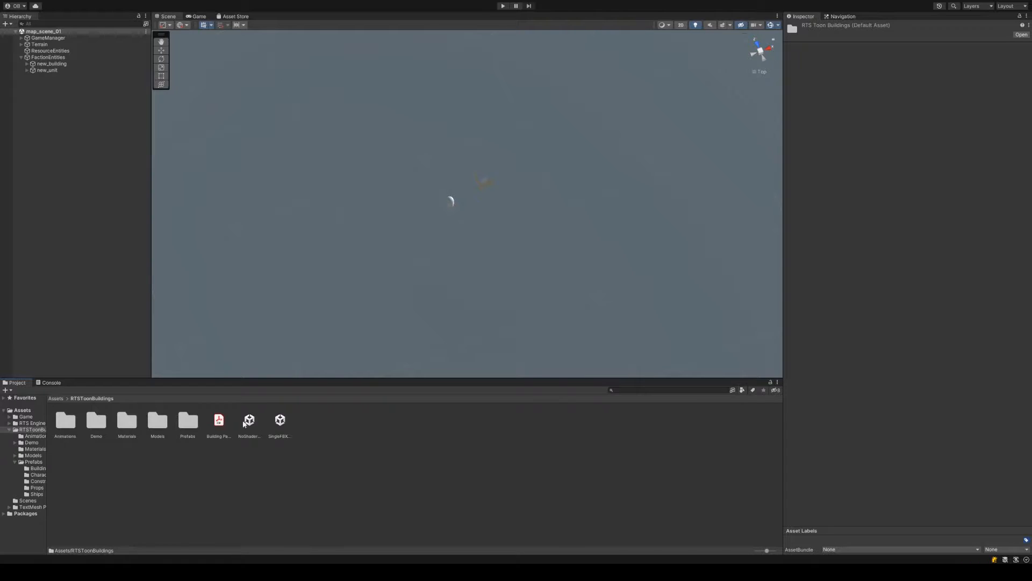
Open the Demo_BuiltIn scene from the RTSToonBuildings Demo folder and look over its terrain
{"action": "double_click", "coordinate": [94, 421]}
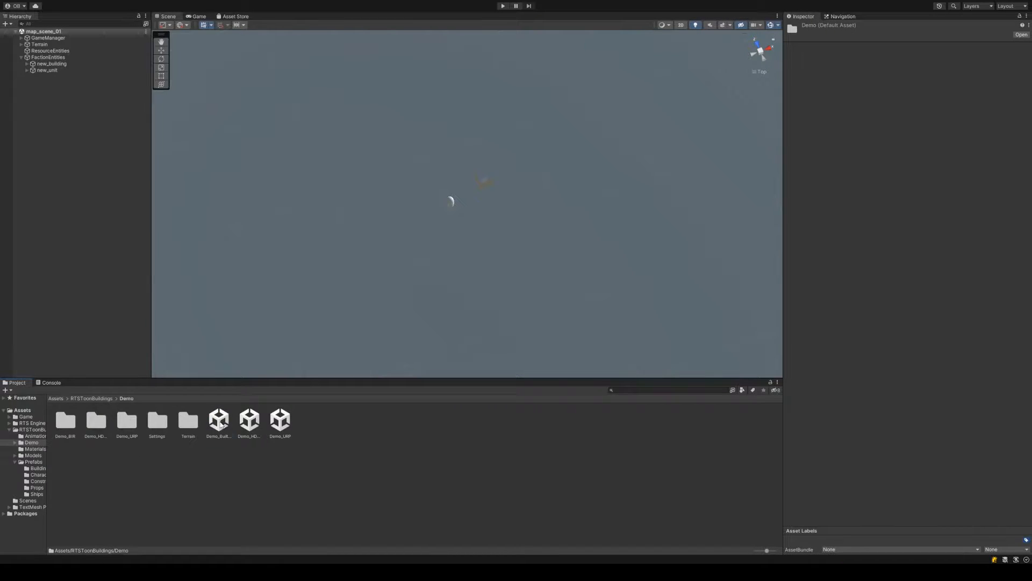
{"action": "left_click", "coordinate": [219, 424]}
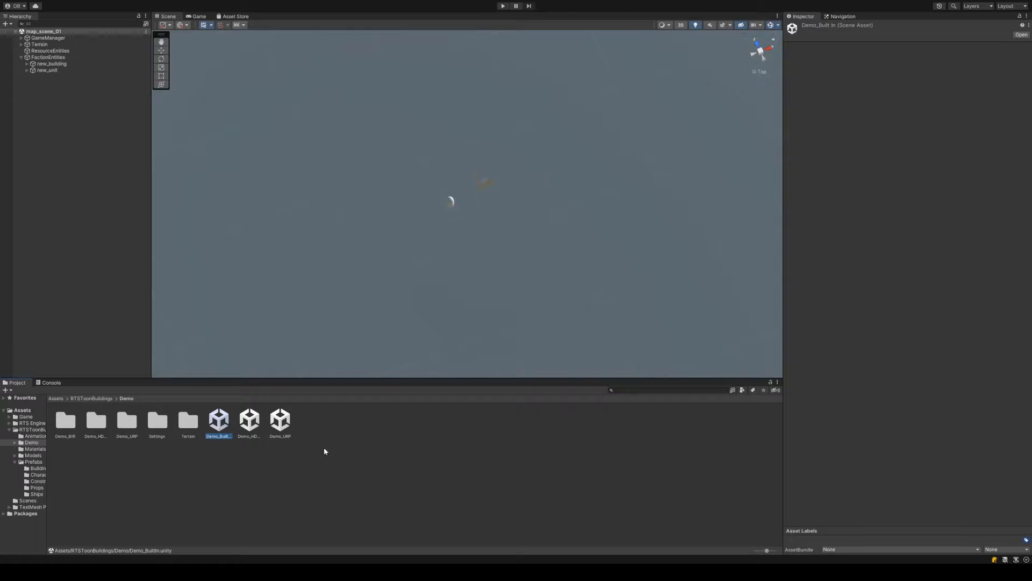
{"action": "scroll", "coordinate": [430, 227], "scroll_direction": "down", "scroll_amount": 10}
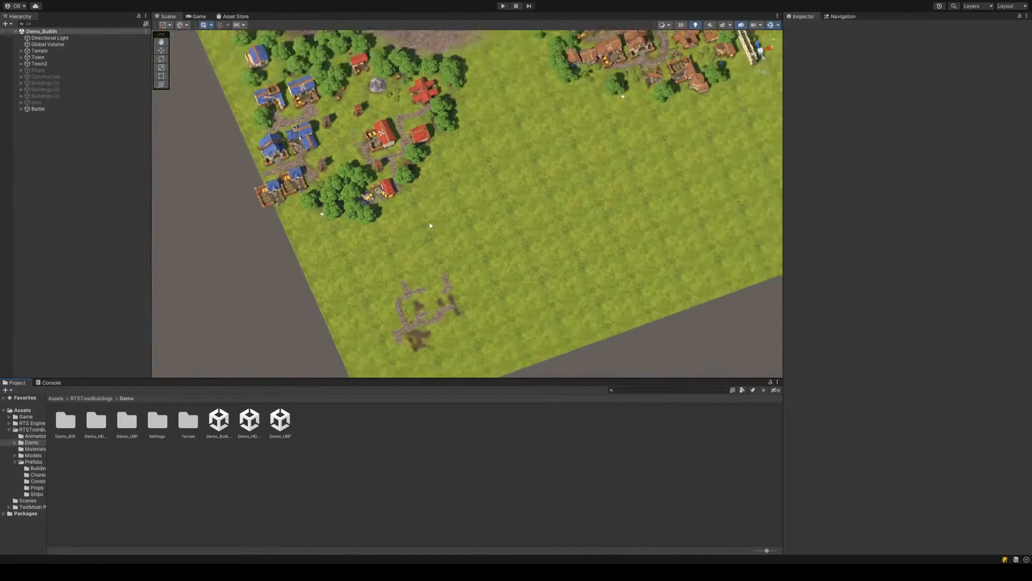
{"action": "middle_click_drag", "start_coordinate": [537, 189], "coordinate": [452, 246]}
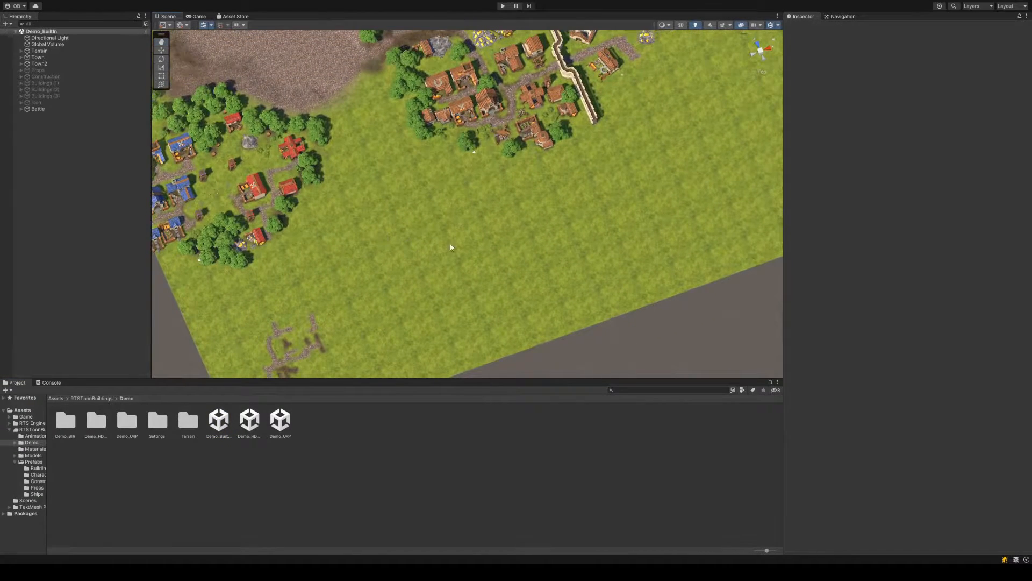
Deactivate the Town, Town2 and Battle objects in the demo scene
{"action": "left_click", "coordinate": [56, 57]}
{"action": "left_click", "coordinate": [56, 63], "text": "shift"}
{"action": "left_click", "coordinate": [804, 27]}
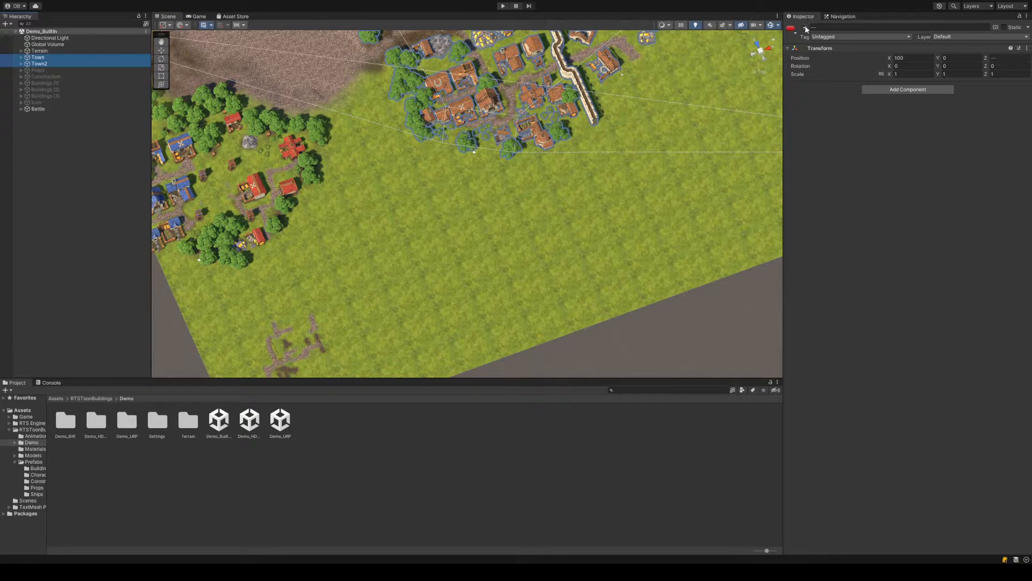
{"action": "left_click", "coordinate": [85, 109]}
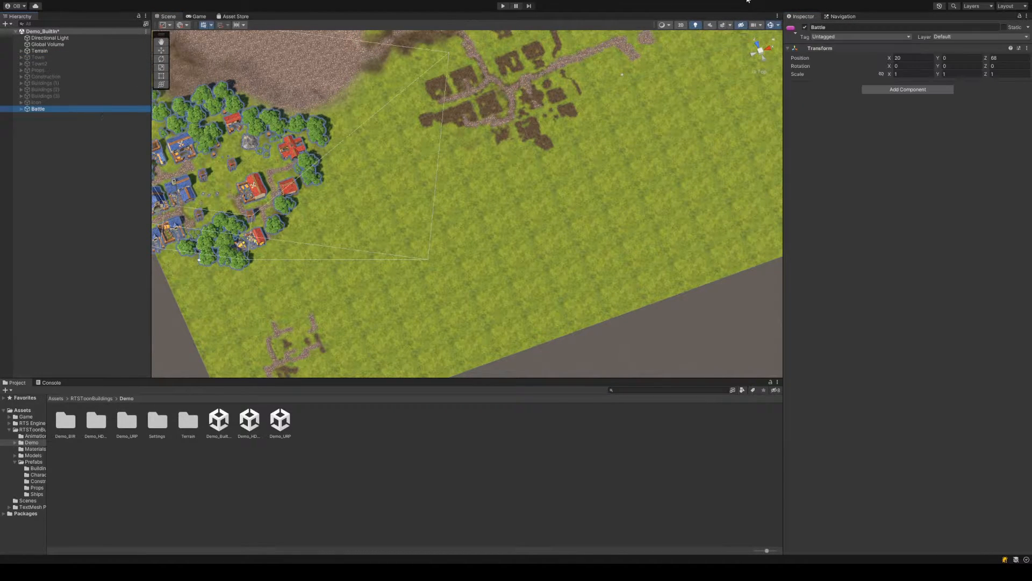
{"action": "left_click", "coordinate": [807, 28]}
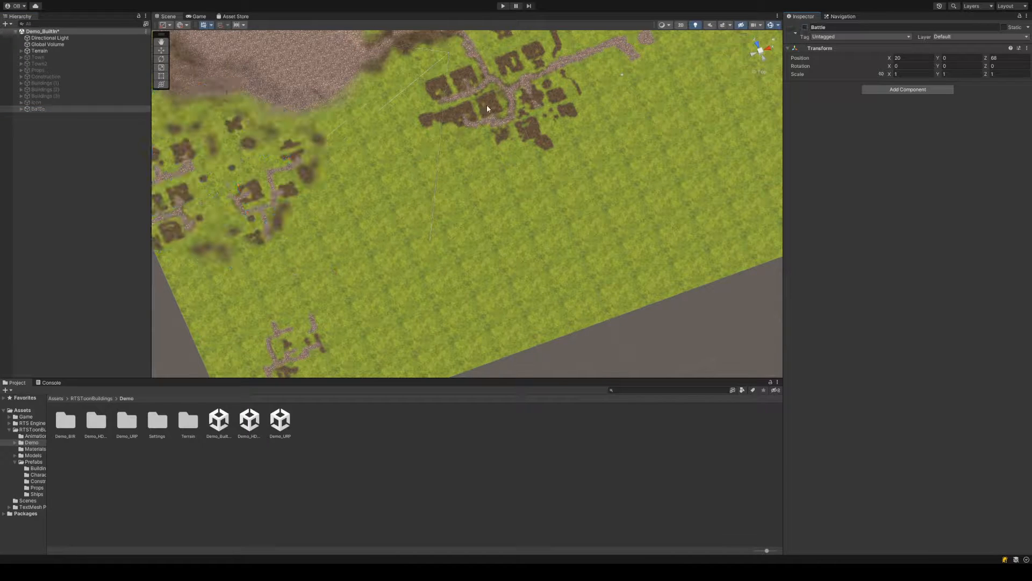
Select the cleared demo terrain and switch its terrain tool to Create Neighbor Terrains
{"action": "middle_click_drag", "start_coordinate": [295, 121], "coordinate": [357, 163]}
{"action": "right_click_drag", "start_coordinate": [357, 163], "coordinate": [460, 122]}
{"action": "scroll", "coordinate": [517, 172], "scroll_direction": "down", "scroll_amount": 12}
{"action": "scroll", "coordinate": [519, 173], "scroll_direction": "up", "scroll_amount": 5}
{"action": "middle_click_drag", "start_coordinate": [461, 122], "coordinate": [484, 172]}
{"action": "left_click", "coordinate": [484, 172]}
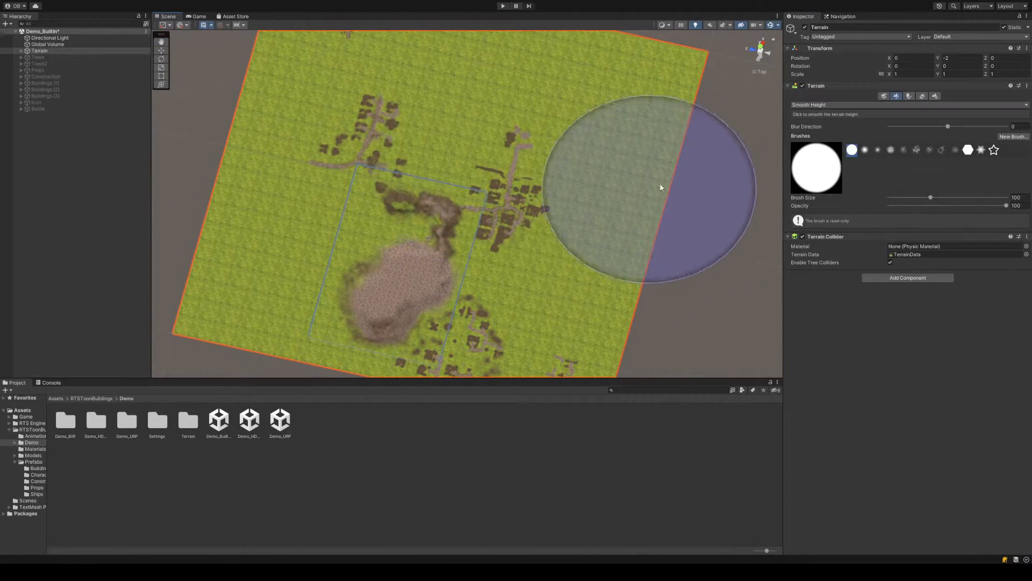
{"action": "left_click", "coordinate": [884, 95]}
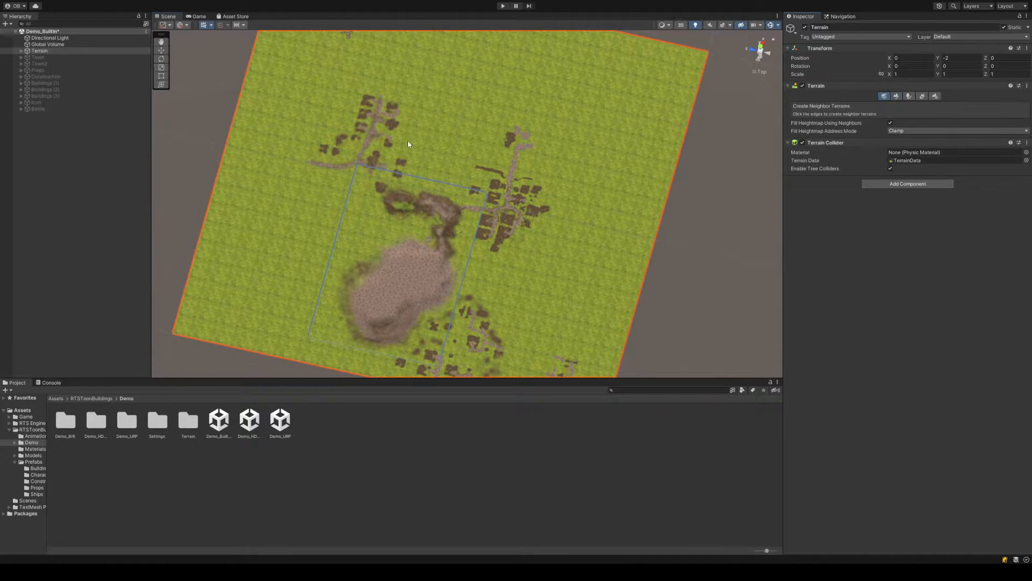
Find the Water object under Terrain, inspect it around the lake bed, and deactivate it
{"action": "left_click", "coordinate": [13, 51]}
{"action": "left_click", "coordinate": [21, 50]}
{"action": "left_click", "coordinate": [49, 57]}
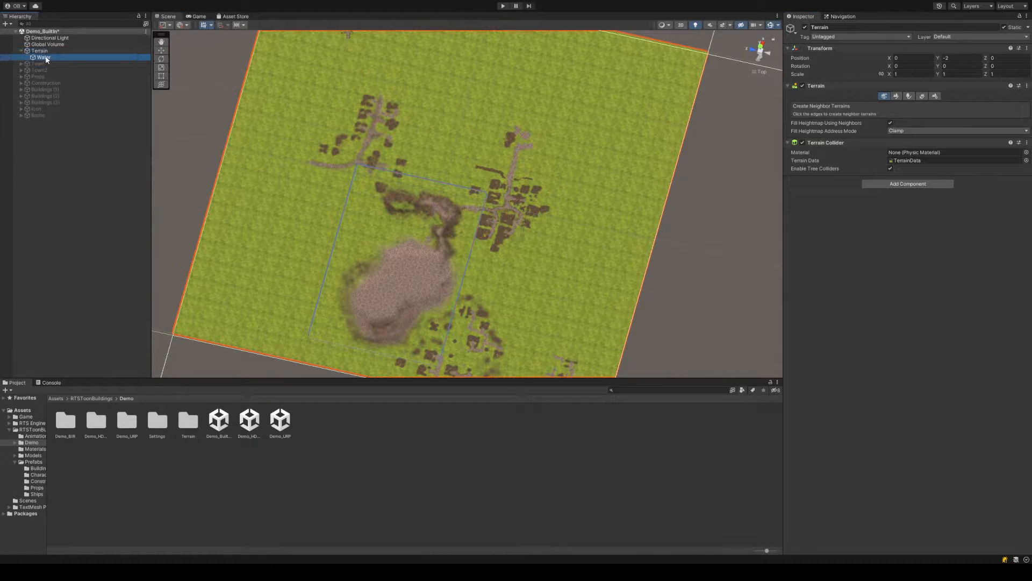
{"action": "scroll", "coordinate": [175, 132], "scroll_direction": "up", "scroll_amount": 3}
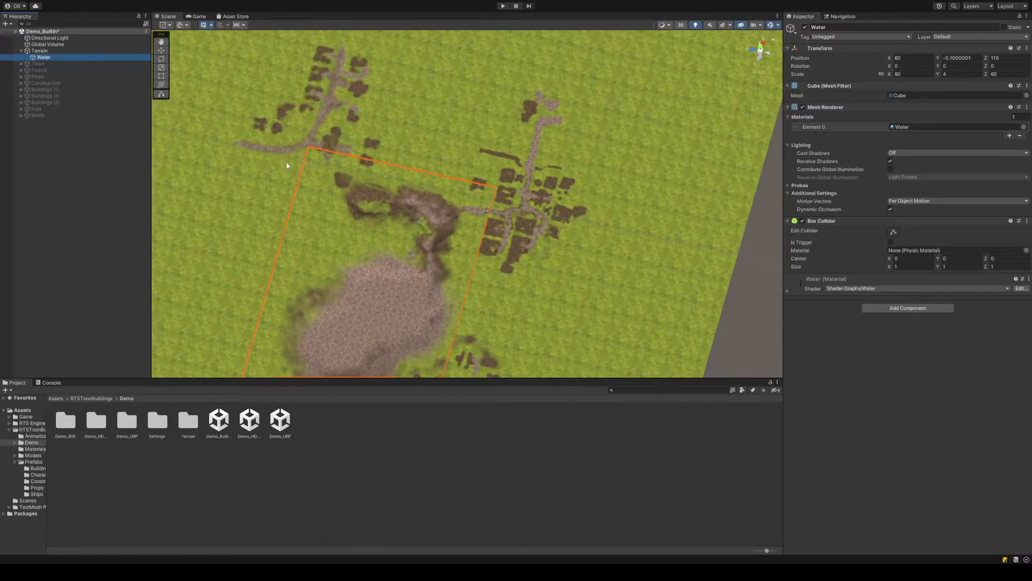
{"action": "right_click_drag", "start_coordinate": [288, 164], "coordinate": [452, 227]}
{"action": "scroll", "coordinate": [453, 229], "scroll_direction": "up", "scroll_amount": 3}
{"action": "middle_click_drag", "start_coordinate": [538, 317], "coordinate": [482, 204]}
{"action": "left_click_drag", "start_coordinate": [482, 204], "coordinate": [476, 226], "text": "alt"}
{"action": "left_click", "coordinate": [64, 57]}
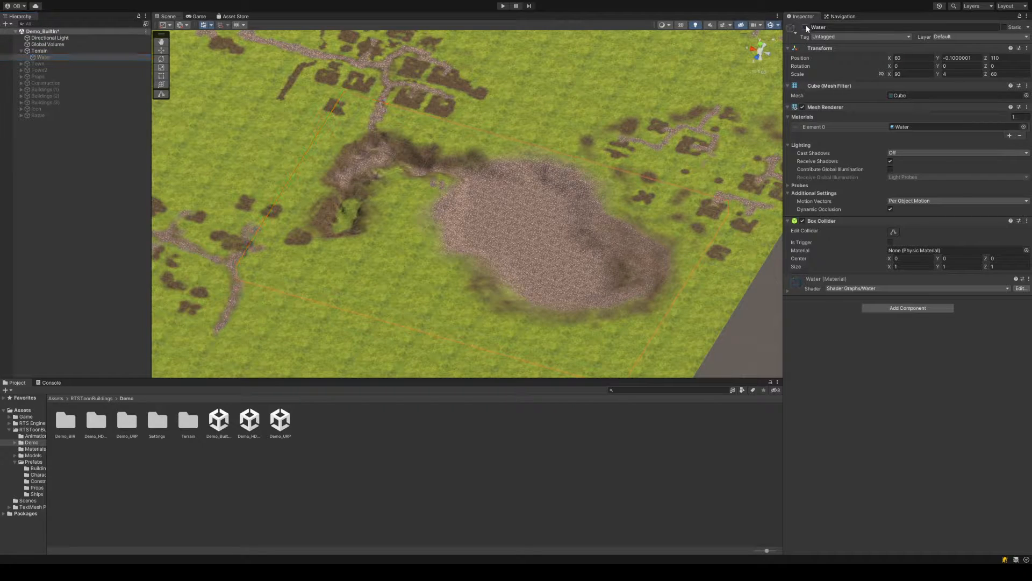
Reload the Demo_BuiltIn scene and deactivate Town, Town2 and Battle together to leave the terrain bare
{"action": "left_click", "coordinate": [219, 421]}
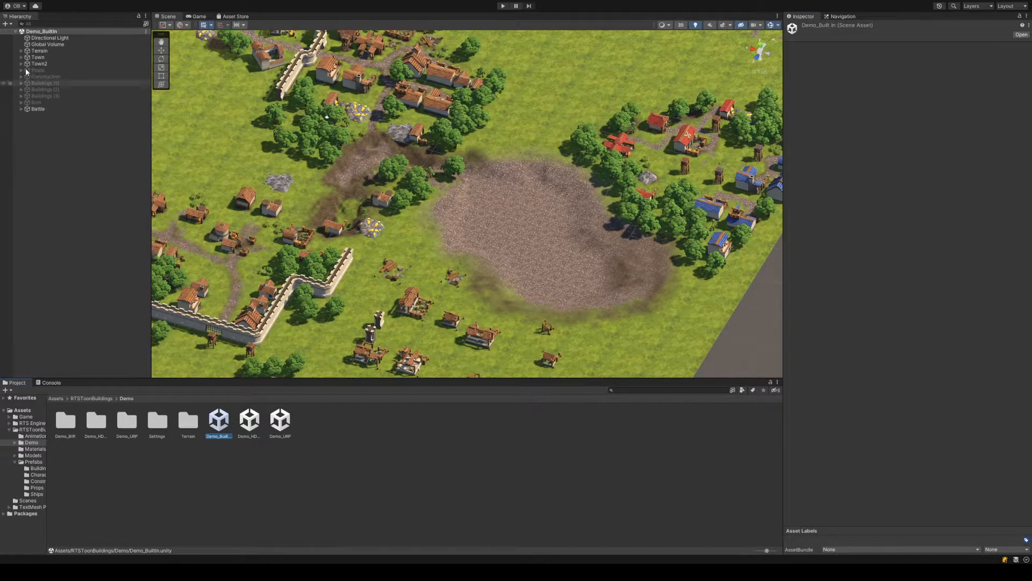
{"action": "left_click", "coordinate": [38, 57]}
{"action": "left_click", "coordinate": [38, 64], "text": "ctrl"}
{"action": "left_click", "coordinate": [46, 110], "text": "ctrl"}
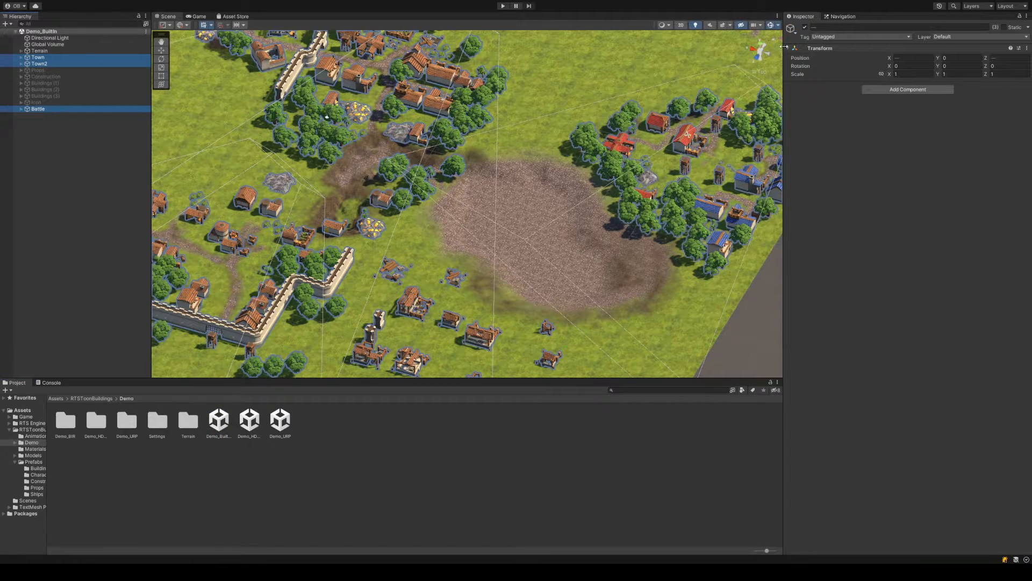
{"action": "left_click", "coordinate": [805, 27]}
Select the demo scene's Terrain object and expand it to show its child objects
{"action": "left_click", "coordinate": [37, 46]}
{"action": "left_click", "coordinate": [38, 56]}
{"action": "left_click", "coordinate": [40, 51]}
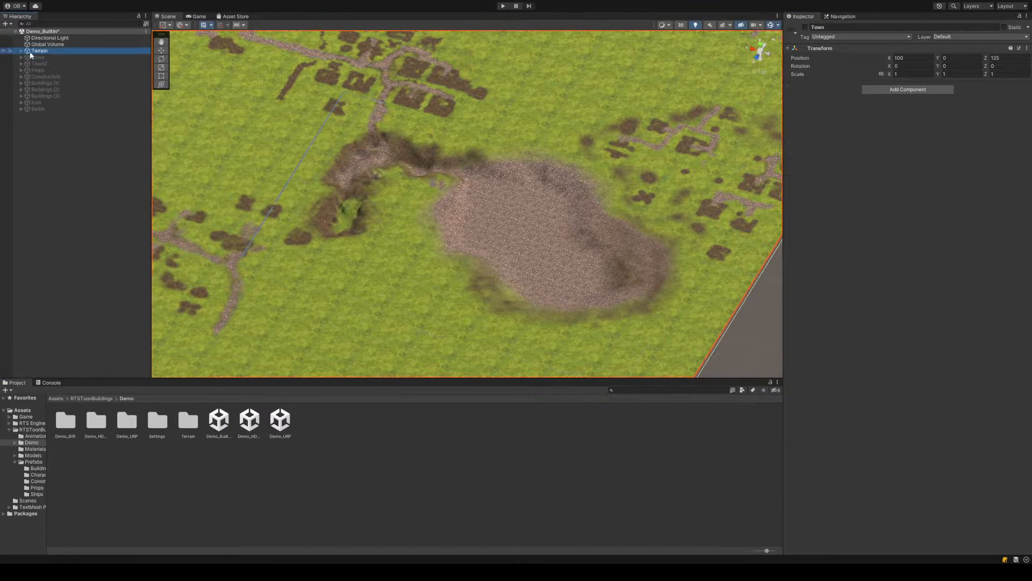
{"action": "left_click", "coordinate": [21, 50]}
{"action": "scroll", "coordinate": [275, 238], "scroll_direction": "down", "scroll_amount": 3}
{"action": "right_click_drag", "start_coordinate": [274, 238], "coordinate": [288, 222]}
Create a folder named Terrain inside the project's Game folder and open it
{"action": "left_click", "coordinate": [83, 399]}
{"action": "left_click", "coordinate": [57, 399]}
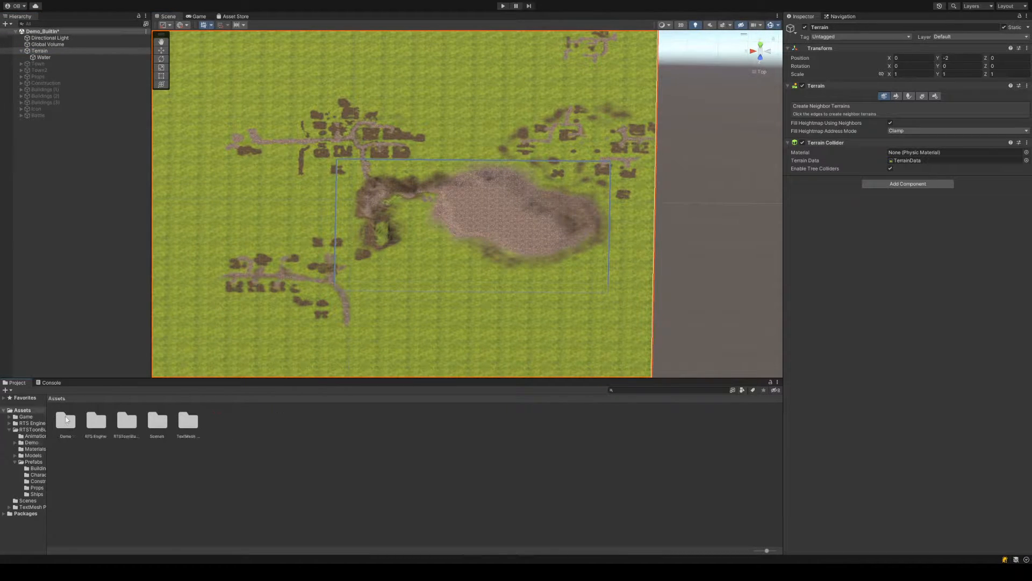
{"action": "double_click", "coordinate": [63, 414]}
{"action": "left_click", "coordinate": [63, 414]}
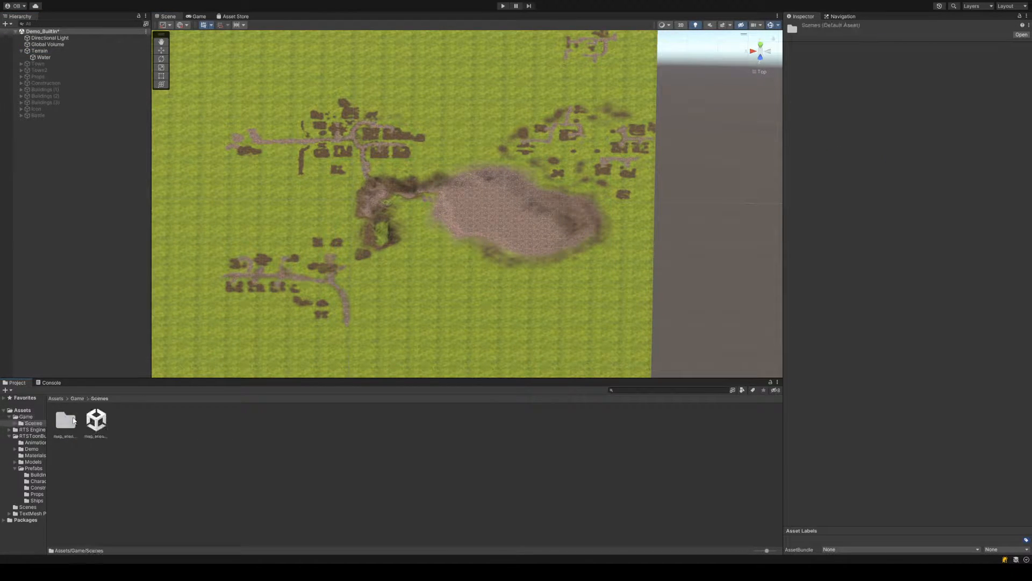
{"action": "left_click", "coordinate": [207, 433]}
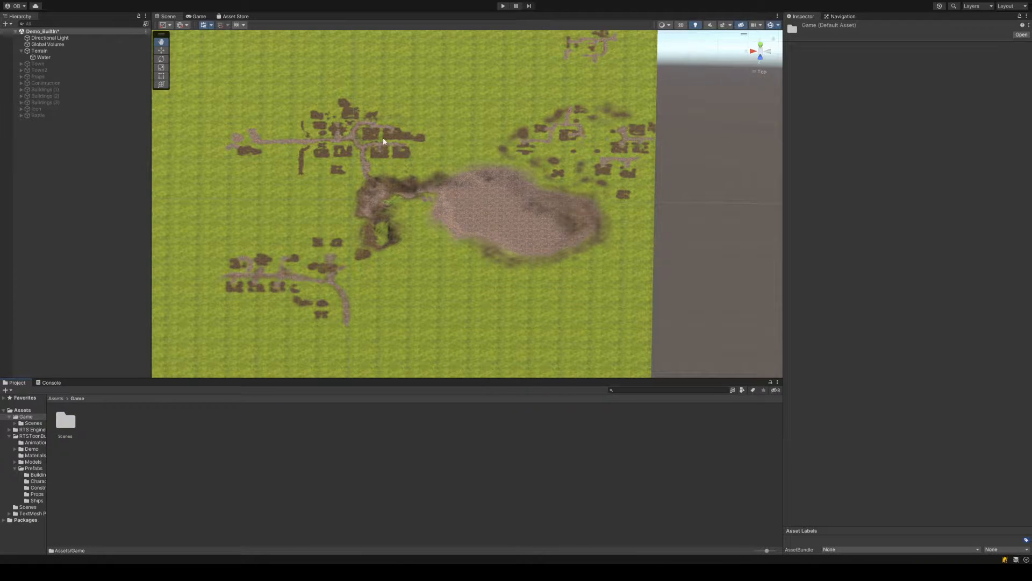
{"action": "key", "text": "ctrl+shift+n"}
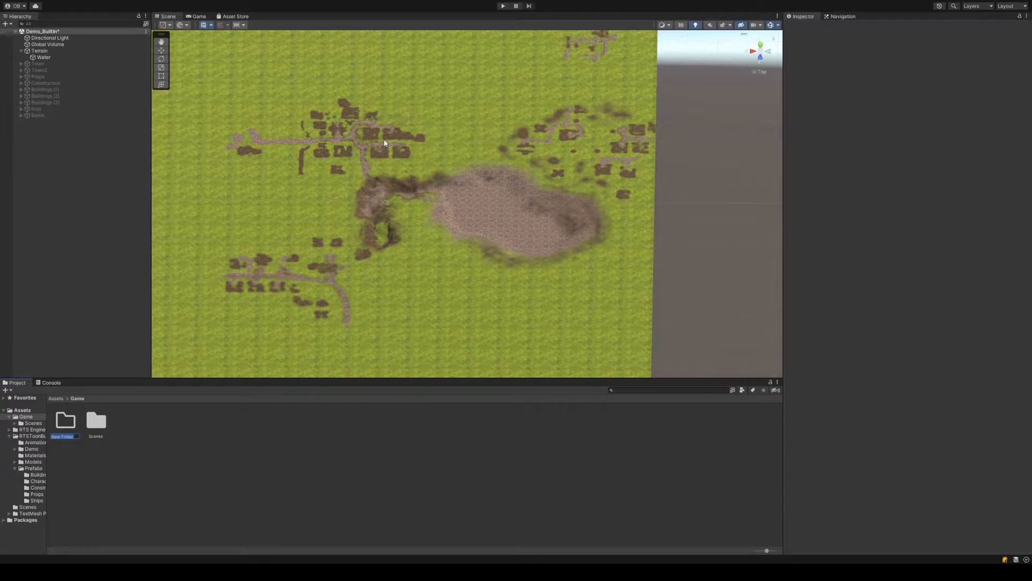
{"action": "type", "text": "Terrain"}
{"action": "key", "text": "Return"}
{"action": "key", "text": "Return"}
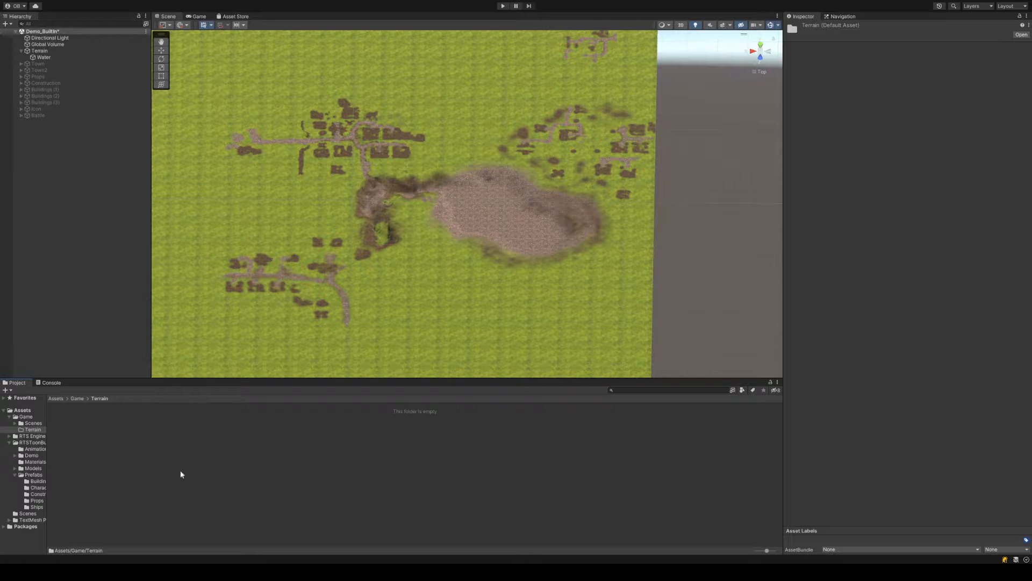
Create a Prefabs folder inside the Terrain folder and save the demo scene's Terrain object there as a prefab
{"action": "left_click", "coordinate": [332, 146]}
{"action": "type", "text": "P"}
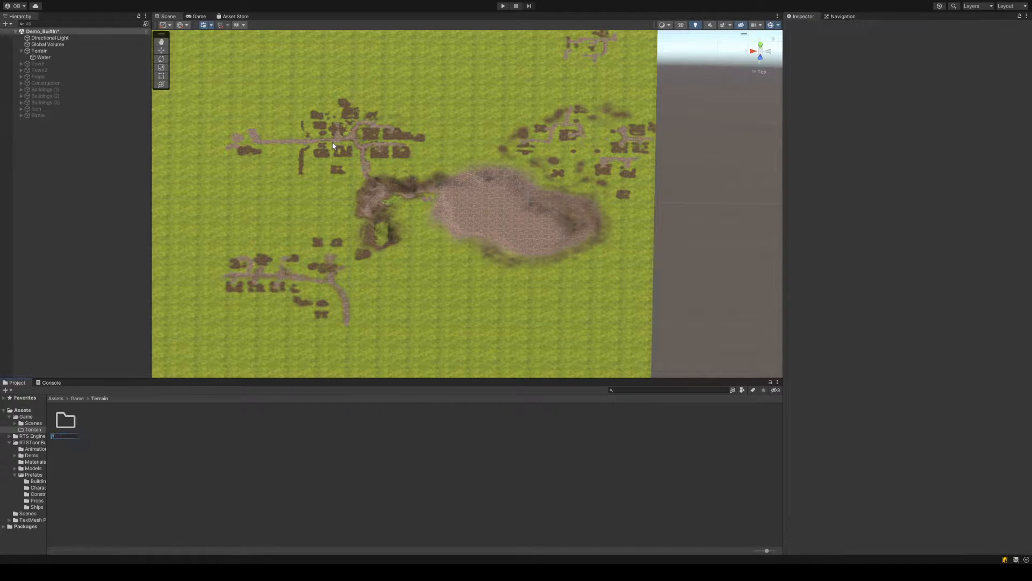
{"action": "type", "text": "refabs"}
{"action": "key", "text": "Return"}
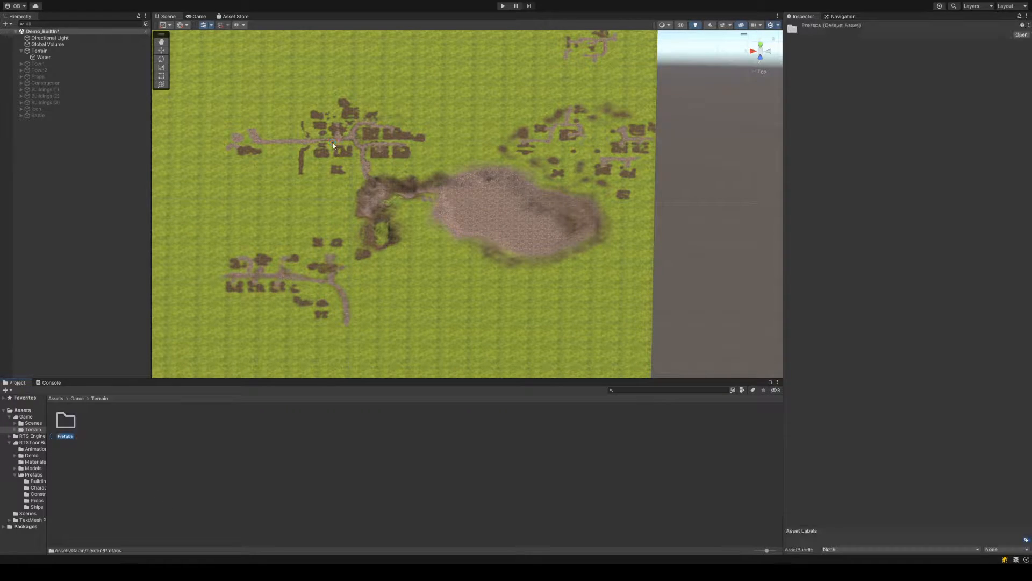
{"action": "key", "text": "Return"}
{"action": "left_click", "coordinate": [40, 51]}
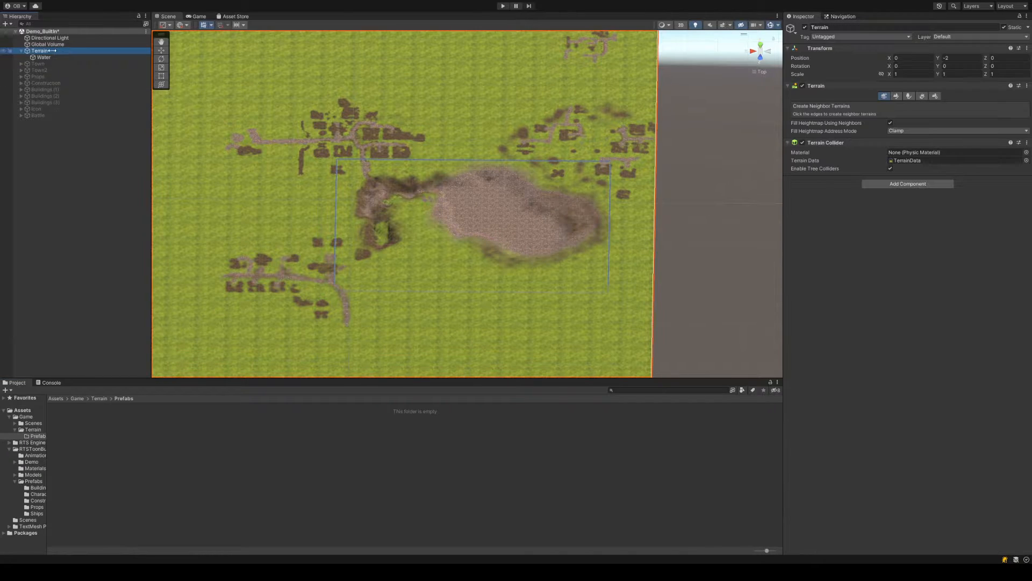
{"action": "left_click_drag", "start_coordinate": [53, 51], "coordinate": [168, 448]}
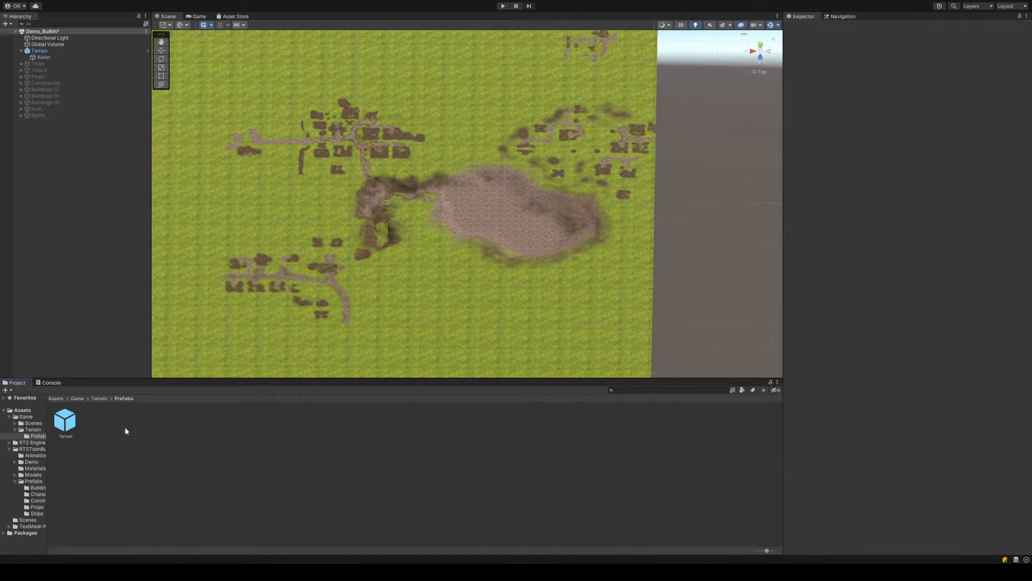
Open map_scene_01 from the Game/Scenes folder
{"action": "left_click", "coordinate": [77, 398]}
{"action": "double_click", "coordinate": [72, 419]}
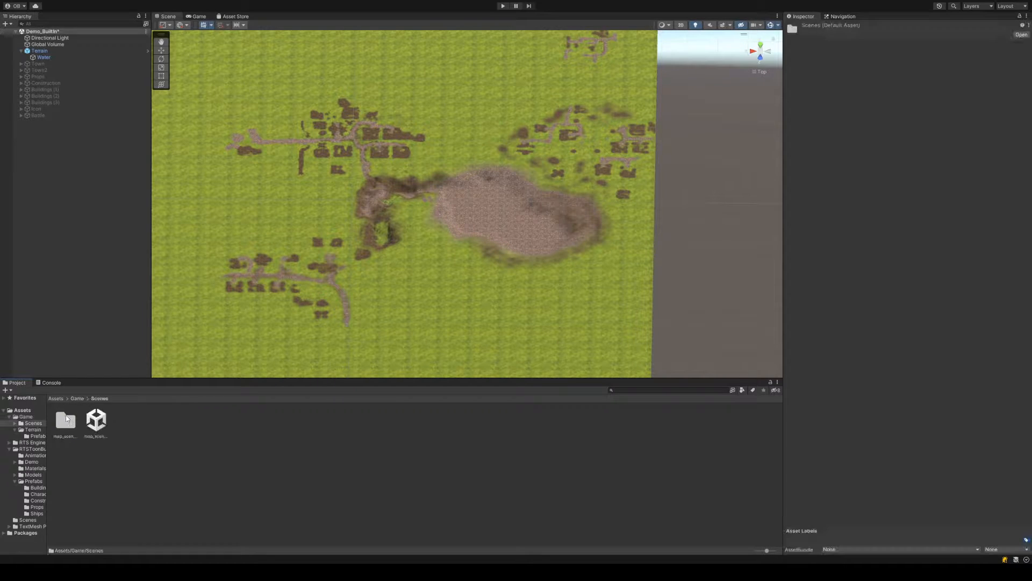
{"action": "left_click", "coordinate": [94, 420]}
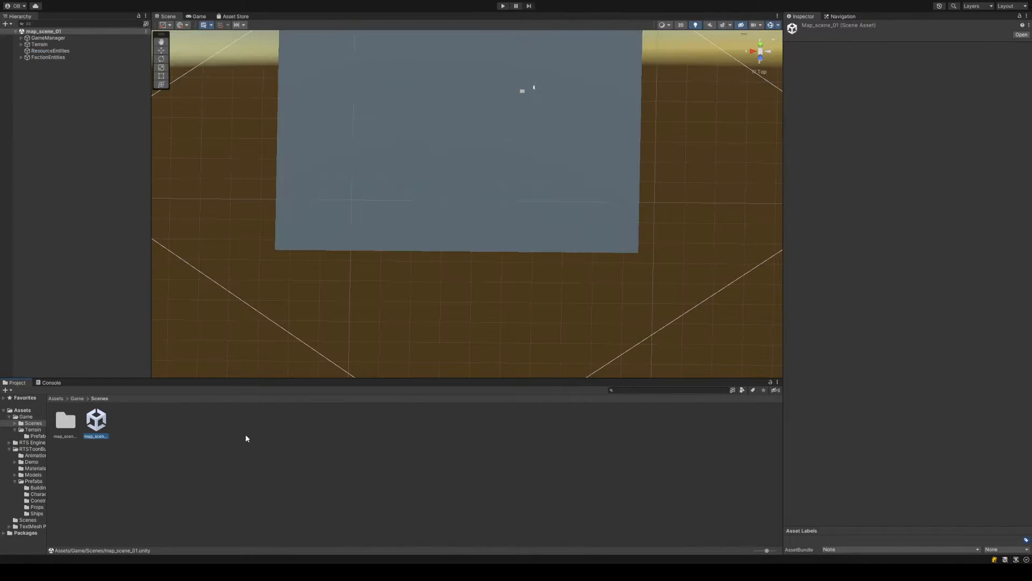
{"action": "left_click", "coordinate": [246, 438]}
Place the Terrain prefab from Game/Terrain/Prefabs into map_scene_01
{"action": "left_click", "coordinate": [76, 398]}
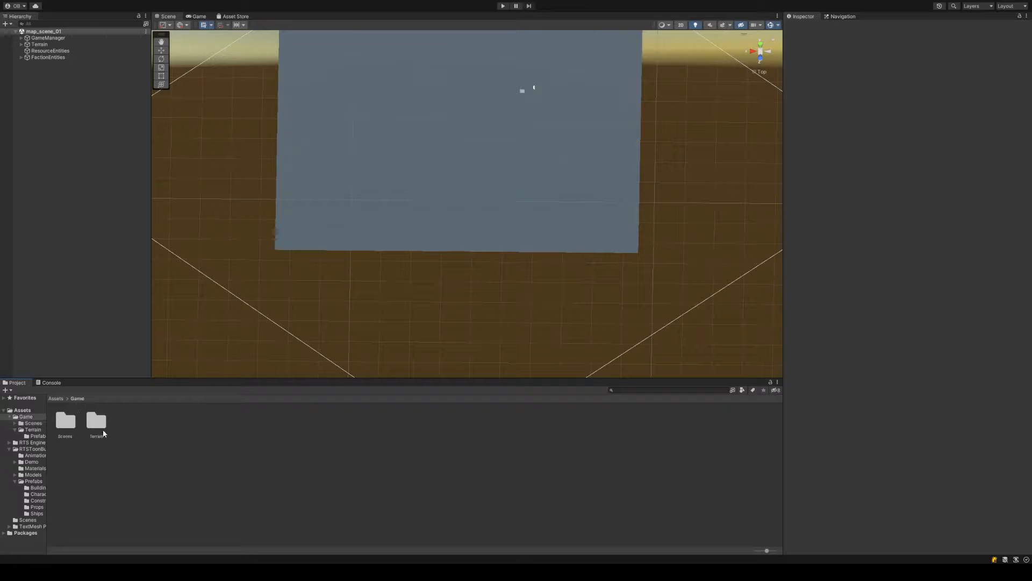
{"action": "double_click", "coordinate": [96, 420]}
{"action": "double_click", "coordinate": [68, 421]}
{"action": "left_click", "coordinate": [73, 425]}
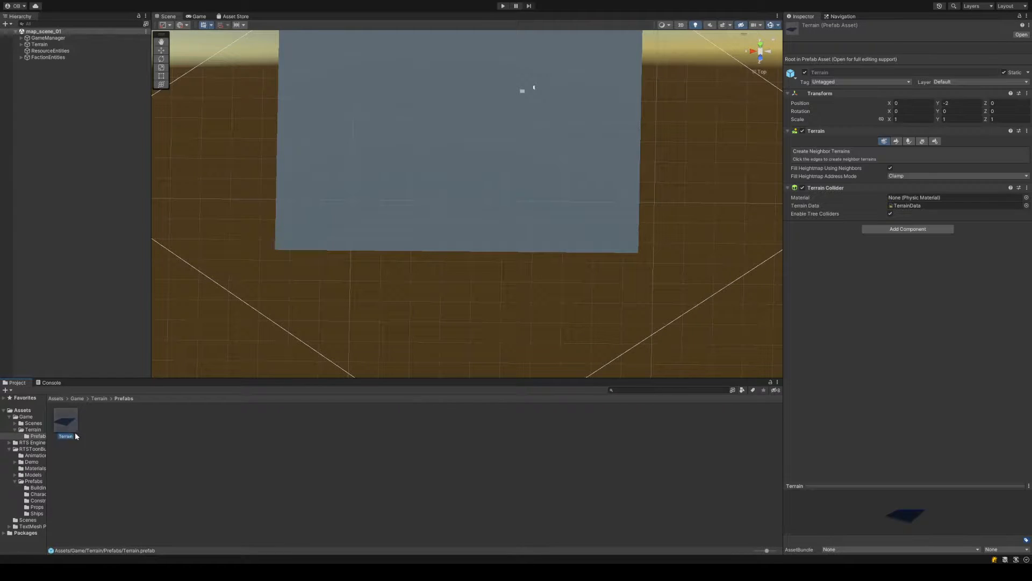
{"action": "left_click_drag", "start_coordinate": [66, 422], "coordinate": [602, 130]}
{"action": "left_click_drag", "start_coordinate": [579, 236], "coordinate": [493, 212], "text": "alt"}
{"action": "scroll", "coordinate": [427, 198], "scroll_direction": "down", "scroll_amount": 5}
{"action": "scroll", "coordinate": [500, 251], "scroll_direction": "down", "scroll_amount": 1}
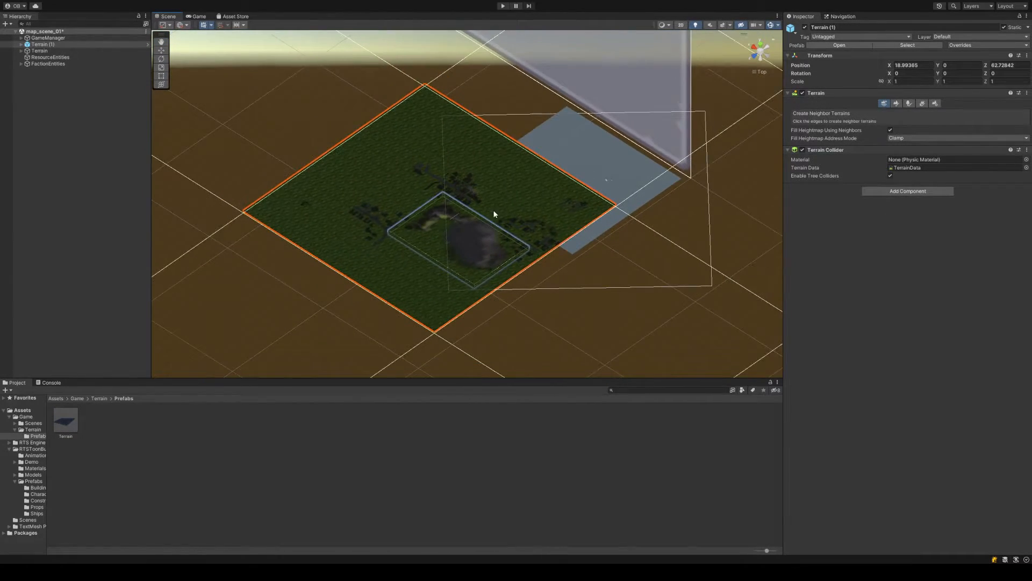
In a top view, move the Terrain (1) prefab over the old ground plane, to about X -12.4, Z 5.7
{"action": "double_click", "coordinate": [90, 45]}
{"action": "left_click", "coordinate": [760, 43]}
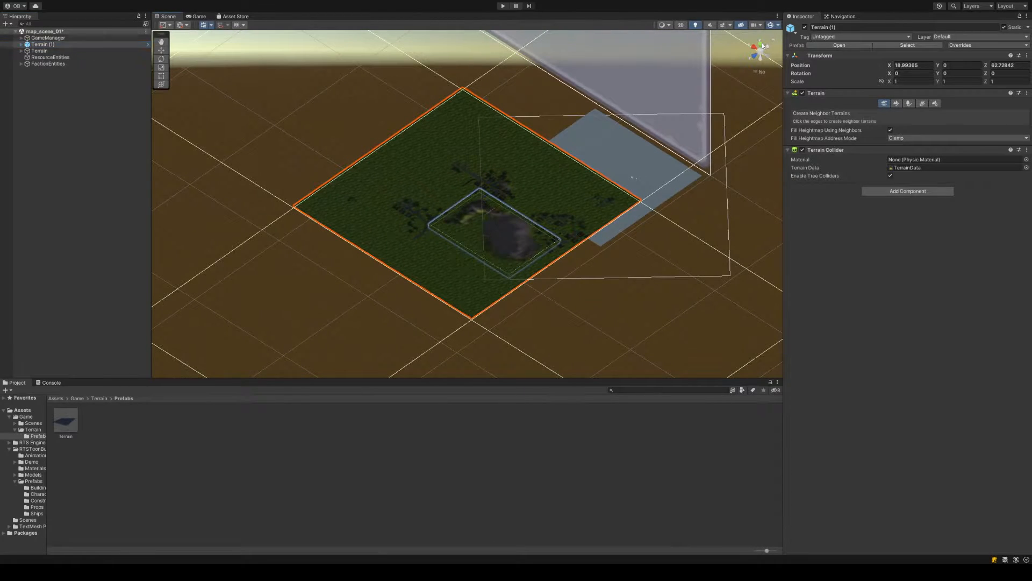
{"action": "scroll", "coordinate": [555, 165], "scroll_direction": "down", "scroll_amount": 2}
{"action": "key", "text": "w"}
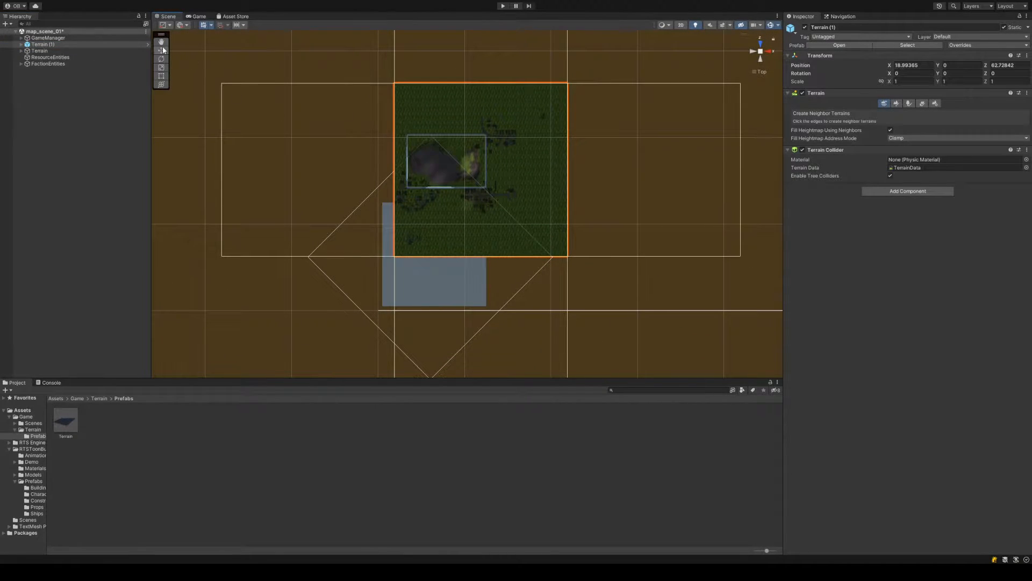
{"action": "scroll", "coordinate": [359, 124], "scroll_direction": "up", "scroll_amount": 3}
{"action": "left_click_drag", "start_coordinate": [357, 246], "coordinate": [424, 305]}
{"action": "middle_click_drag", "start_coordinate": [425, 303], "coordinate": [460, 258]}
{"action": "left_click_drag", "start_coordinate": [392, 275], "coordinate": [392, 280]}
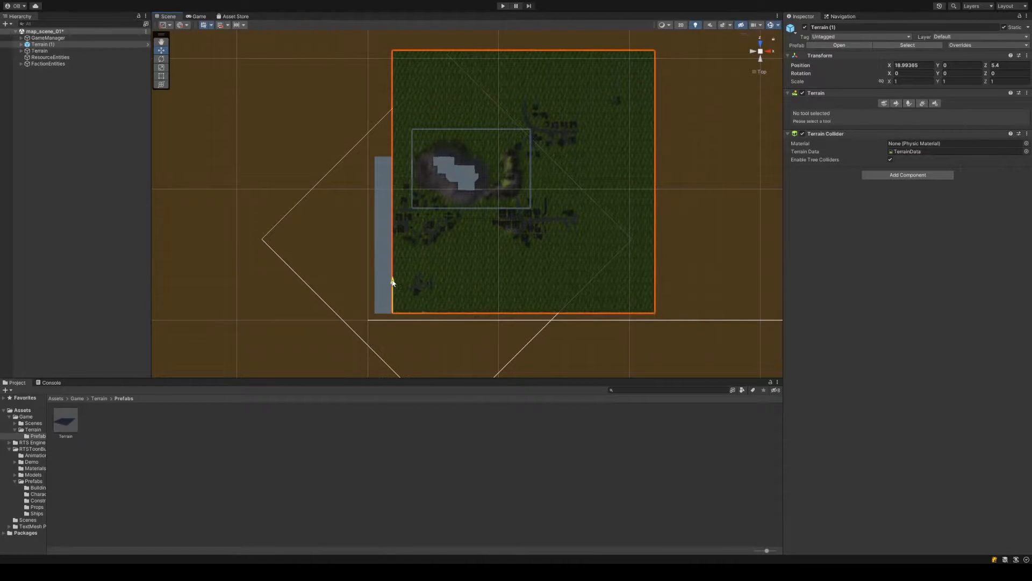
{"action": "left_click_drag", "start_coordinate": [424, 312], "coordinate": [492, 267]}
Expand FactionEntities, locate new_building and new_unit on the placed terrain, and inspect the original Terrain plane's components
{"action": "scroll", "coordinate": [492, 268], "scroll_direction": "up", "scroll_amount": 6}
{"action": "left_click_drag", "start_coordinate": [395, 303], "coordinate": [499, 183], "text": "alt"}
{"action": "left_click", "coordinate": [21, 64]}
{"action": "scroll", "coordinate": [466, 236], "scroll_direction": "up", "scroll_amount": 4}
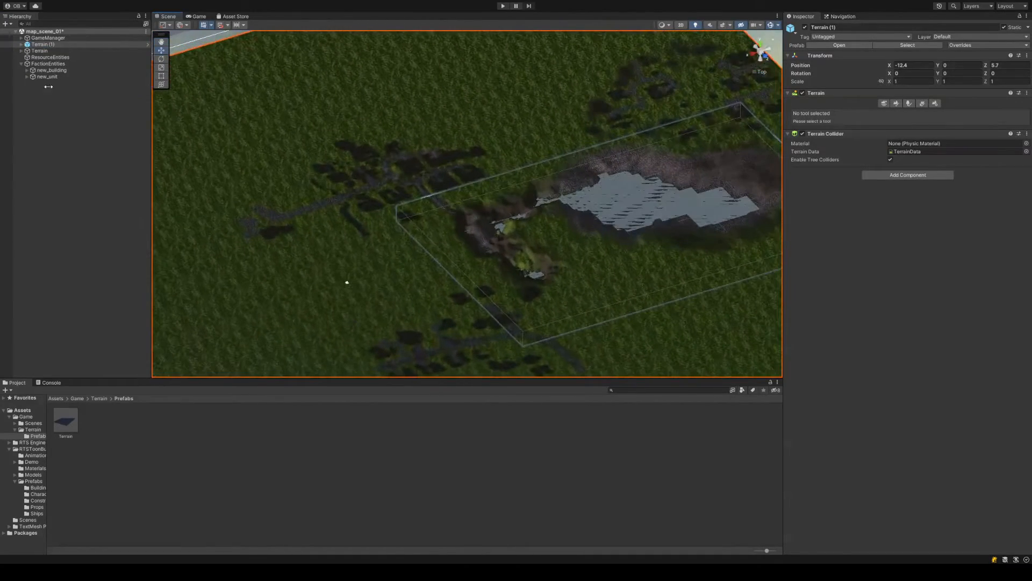
{"action": "left_click", "coordinate": [50, 77]}
{"action": "left_click", "coordinate": [63, 70], "text": "ctrl"}
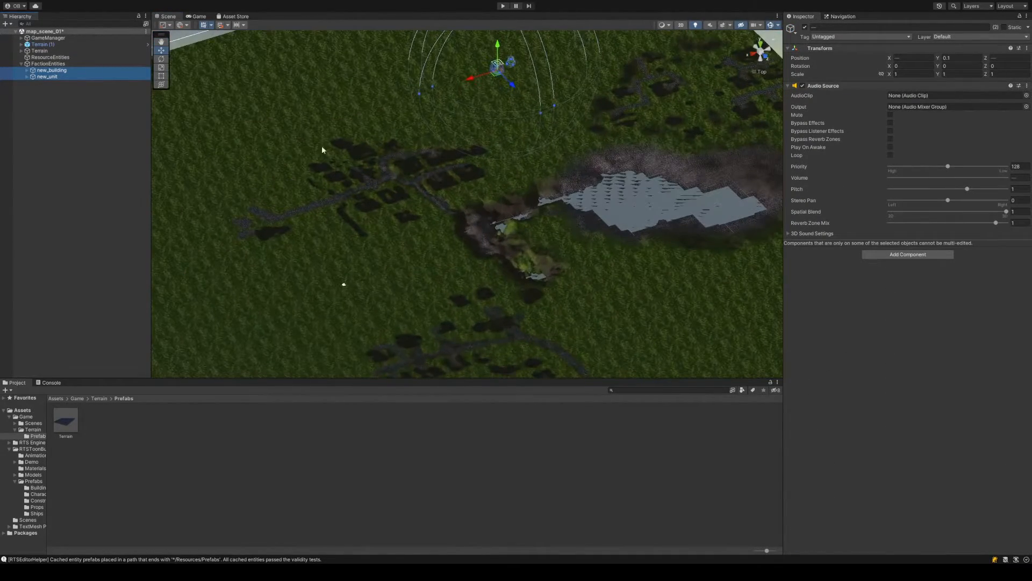
{"action": "left_click", "coordinate": [40, 50]}
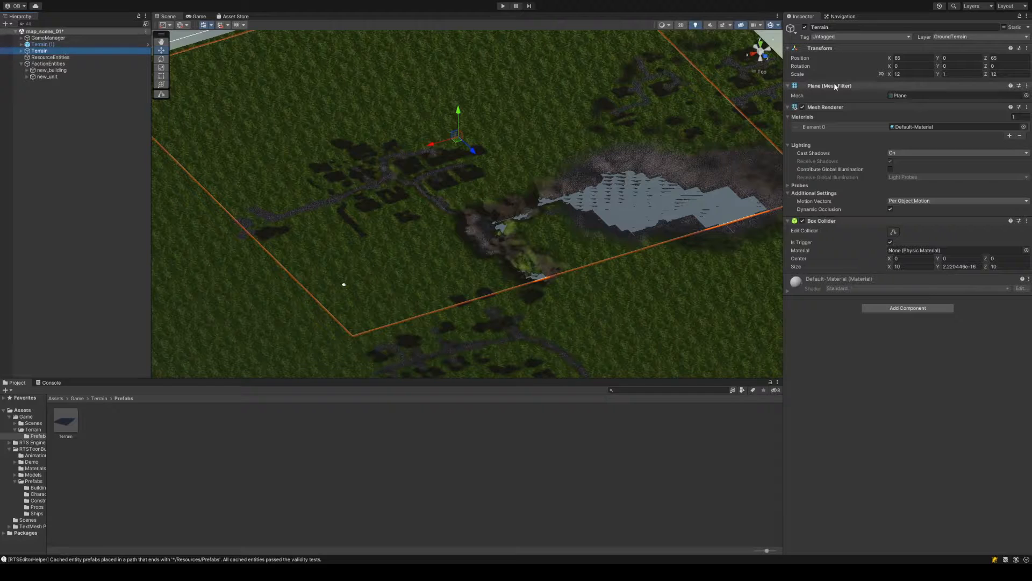
In the top view, move Terrain (1) to about X -23.5, Z -0.9 to line it up with the map's ground area
{"action": "left_click", "coordinate": [85, 44]}
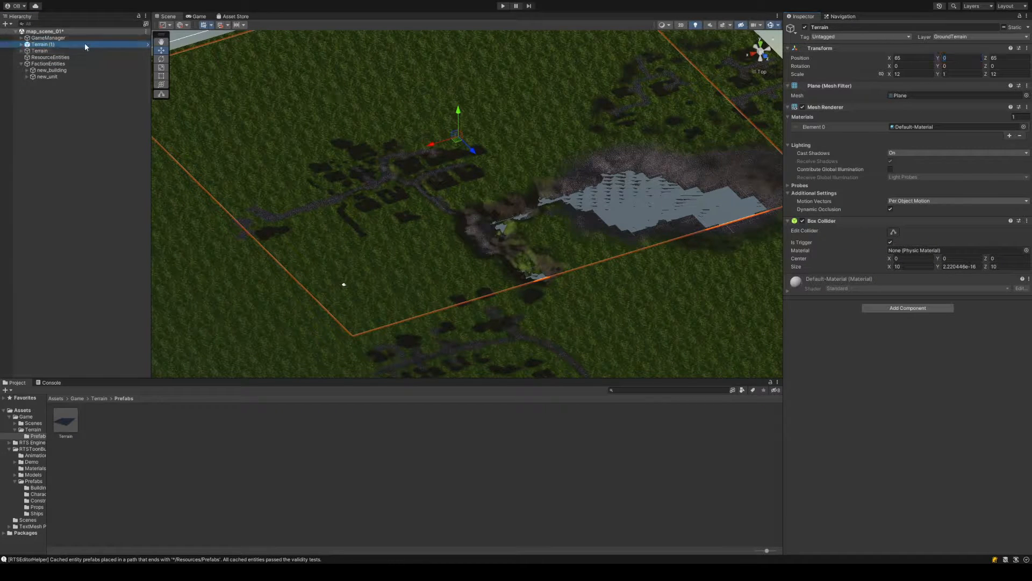
{"action": "left_click", "coordinate": [973, 65]}
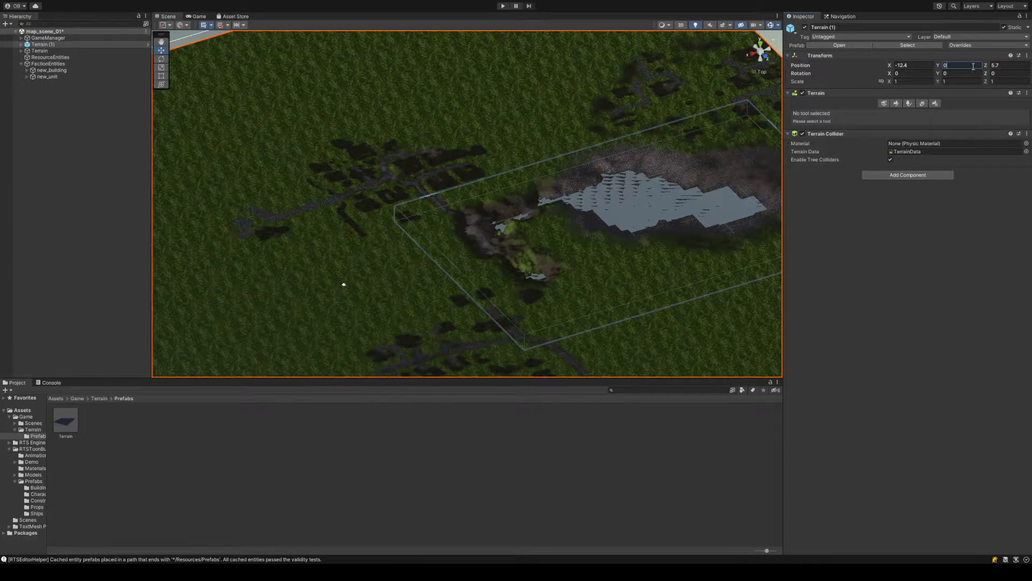
{"action": "scroll", "coordinate": [418, 158], "scroll_direction": "down", "scroll_amount": 4}
{"action": "left_click_drag", "start_coordinate": [481, 167], "coordinate": [548, 102], "text": "alt"}
{"action": "left_click_drag", "start_coordinate": [751, 80], "coordinate": [538, 112], "text": "alt"}
{"action": "scroll", "coordinate": [751, 80], "scroll_direction": "down", "scroll_amount": 6}
{"action": "left_click", "coordinate": [763, 62]}
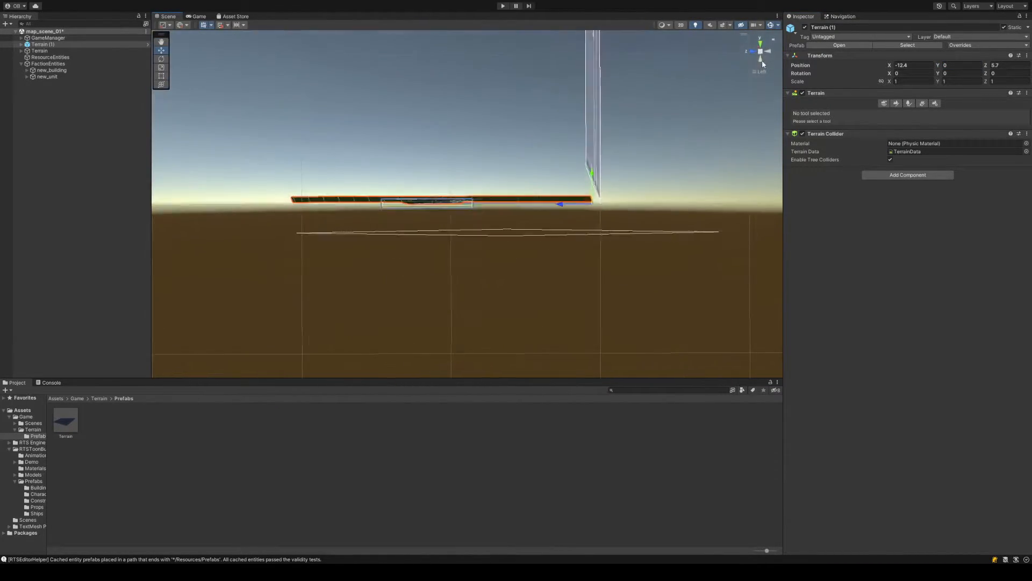
{"action": "scroll", "coordinate": [675, 140], "scroll_direction": "up", "scroll_amount": 5}
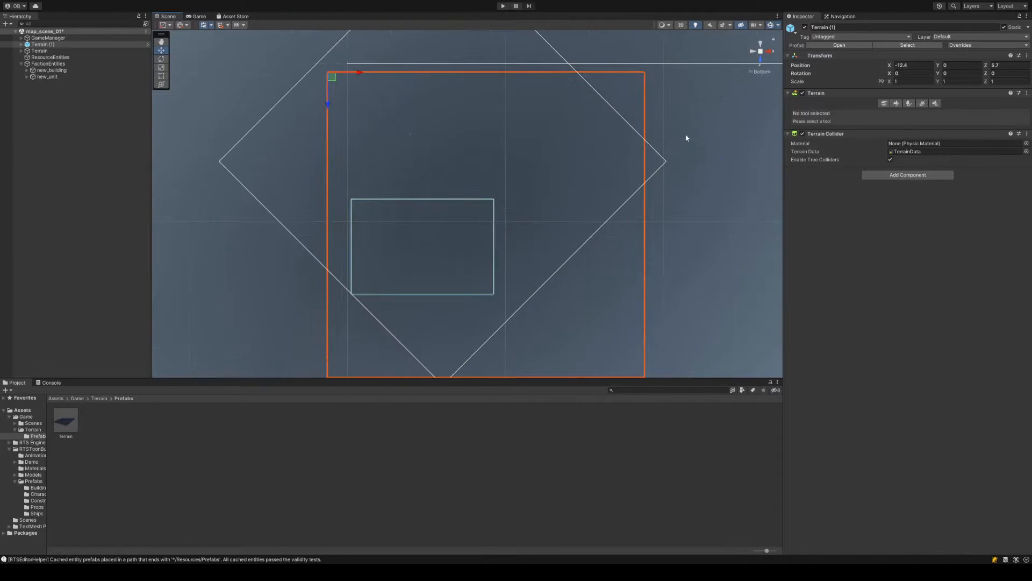
{"action": "double_click", "coordinate": [81, 44]}
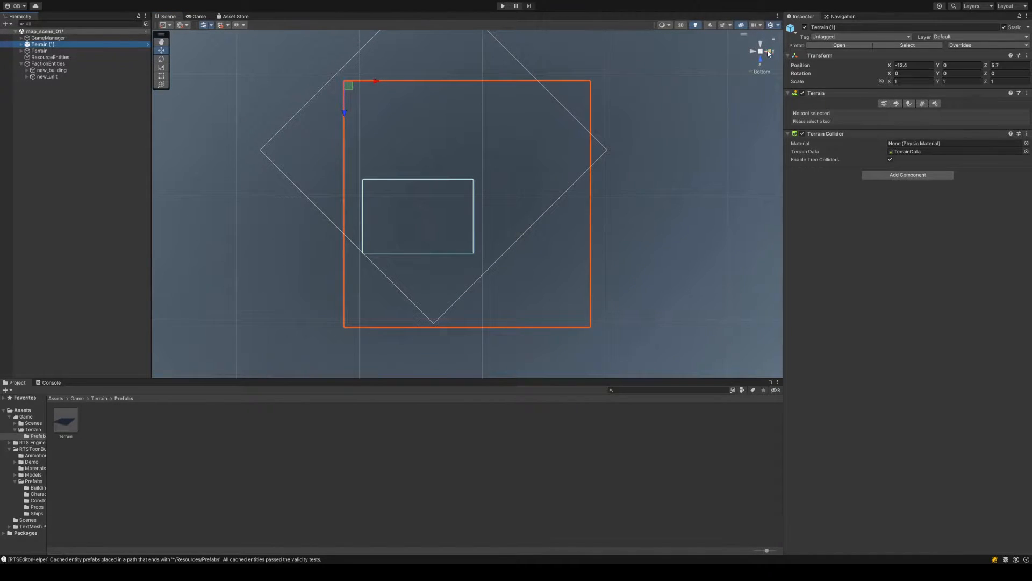
{"action": "left_click", "coordinate": [768, 52]}
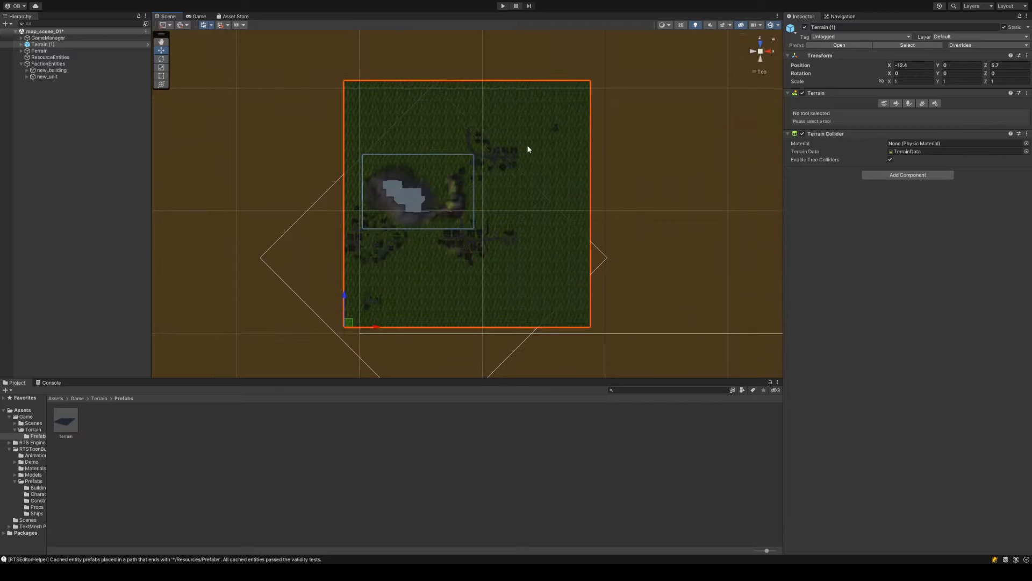
{"action": "left_click_drag", "start_coordinate": [380, 308], "coordinate": [349, 292]}
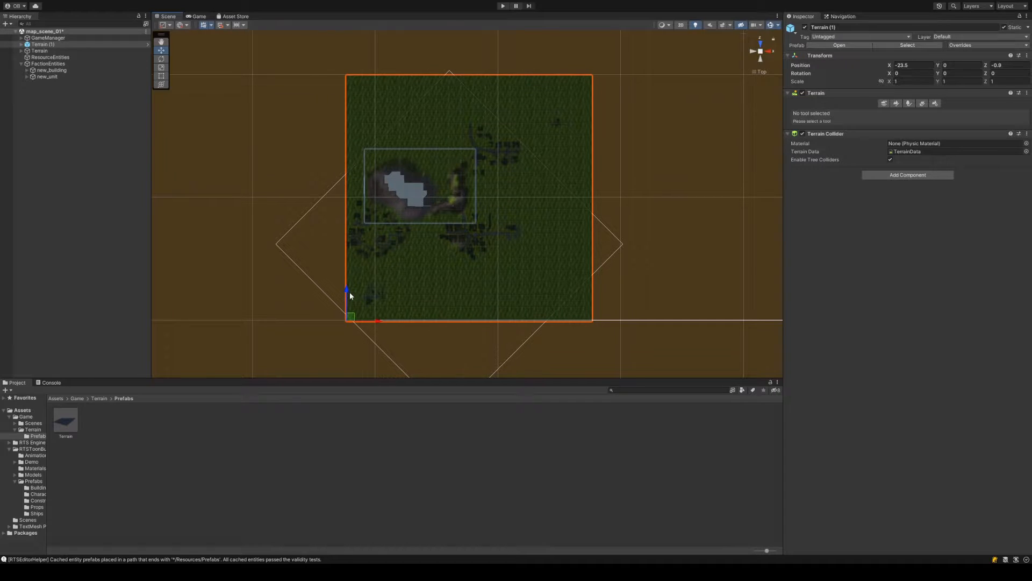
Rename Terrain (1) to Terrain, deactivate its Water child object, and save the scene
{"action": "left_click", "coordinate": [69, 51]}
{"action": "left_click", "coordinate": [56, 44]}
{"action": "left_click_drag", "start_coordinate": [155, 191], "coordinate": [148, 163]}
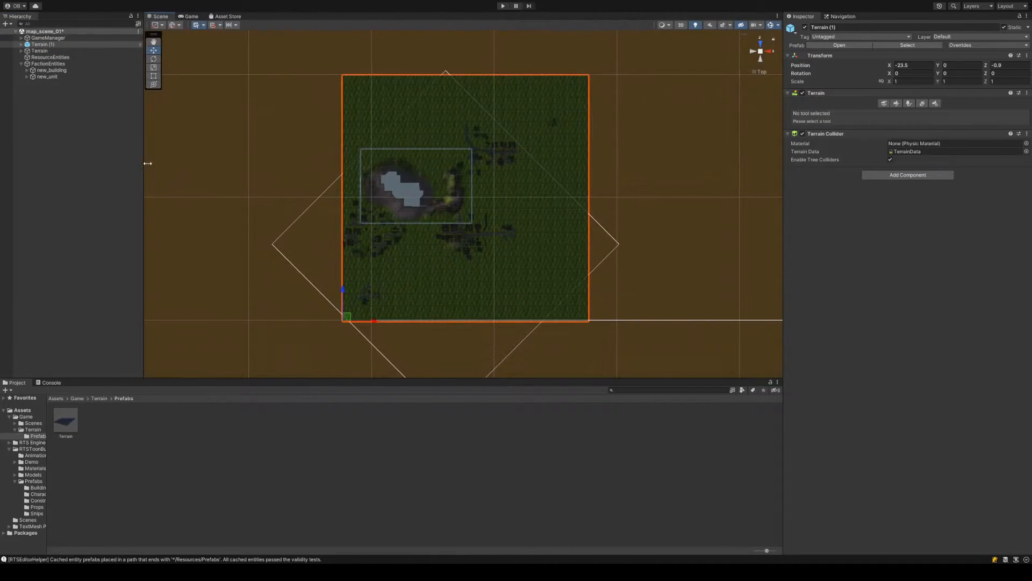
{"action": "left_click", "coordinate": [23, 45]}
{"action": "key", "text": "F2"}
{"action": "left_click", "coordinate": [58, 46]}
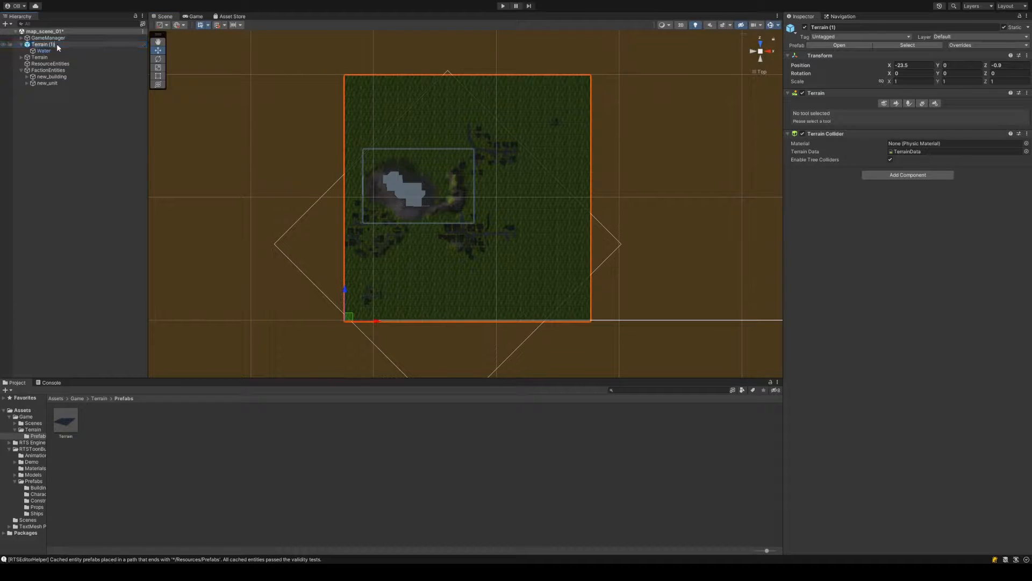
{"action": "key", "text": "BackSpace"}
{"action": "key", "text": "BackSpace"}
{"action": "left_click", "coordinate": [57, 51]}
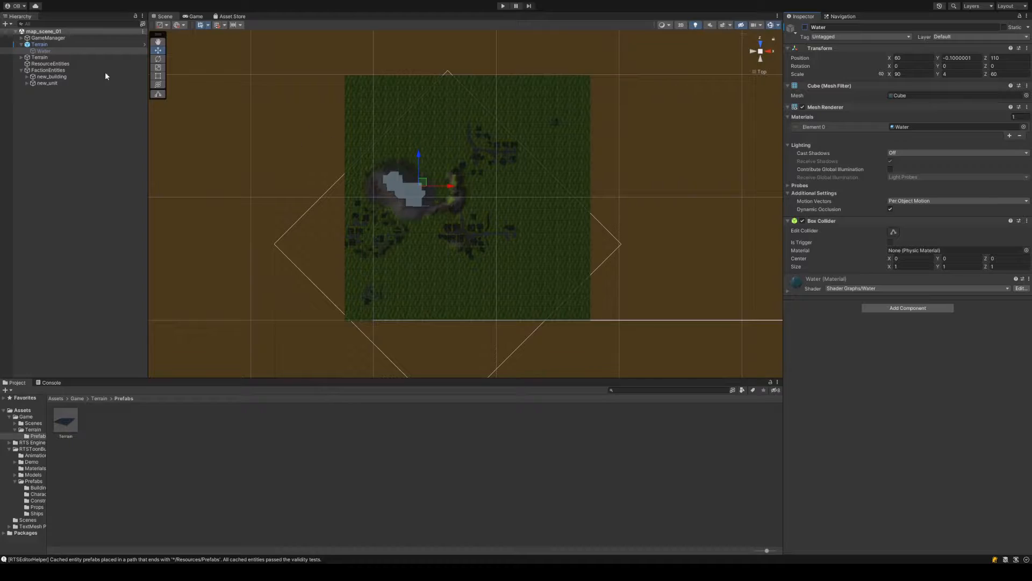
Compare the placed Terrain's height with new_building and new_unit from the side, and lower it to about Y -2.29
{"action": "left_click", "coordinate": [52, 77]}
{"action": "left_click", "coordinate": [57, 84], "text": "shift"}
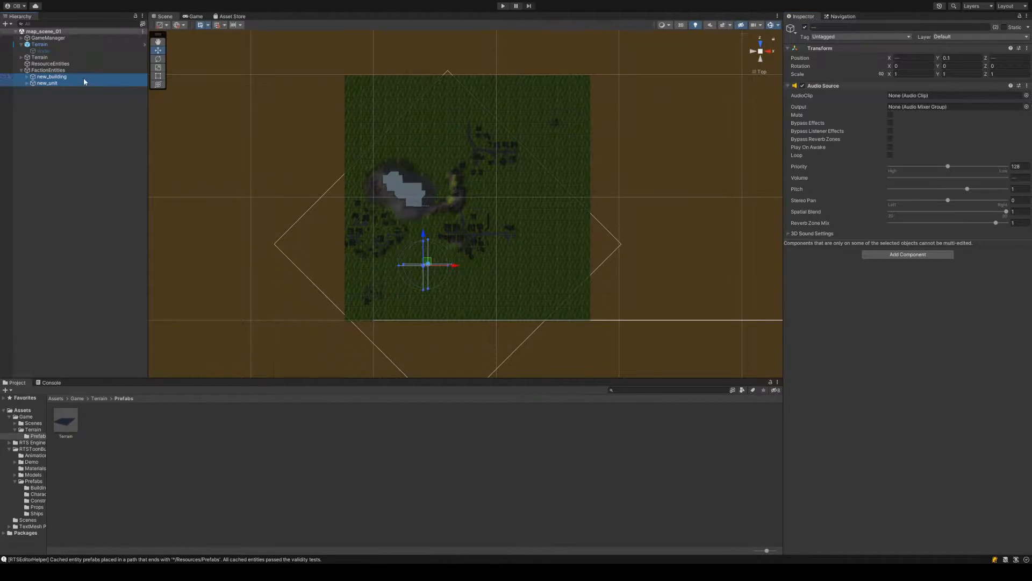
{"action": "key", "text": "f"}
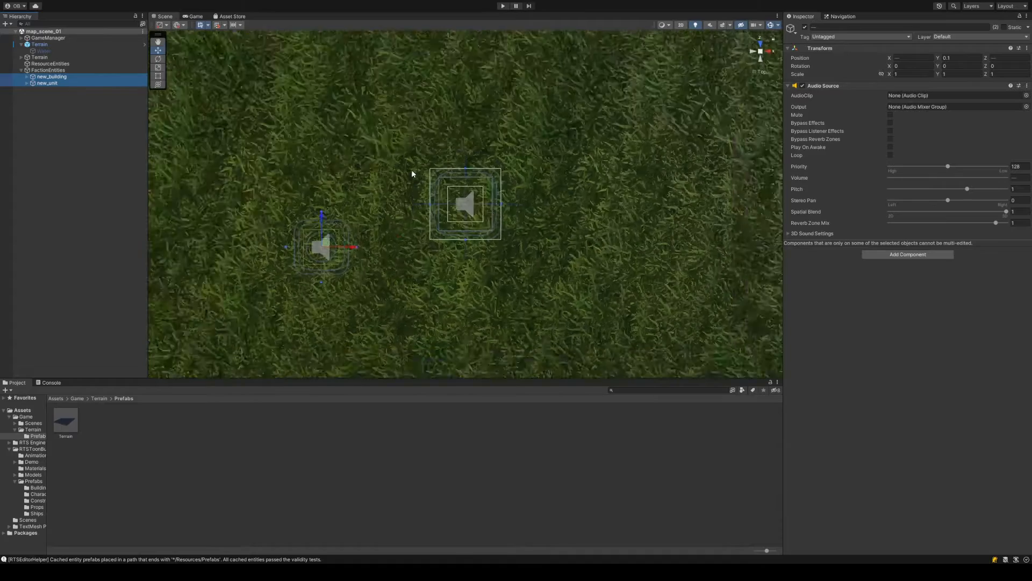
{"action": "left_click_drag", "start_coordinate": [411, 173], "coordinate": [441, 110], "text": "alt"}
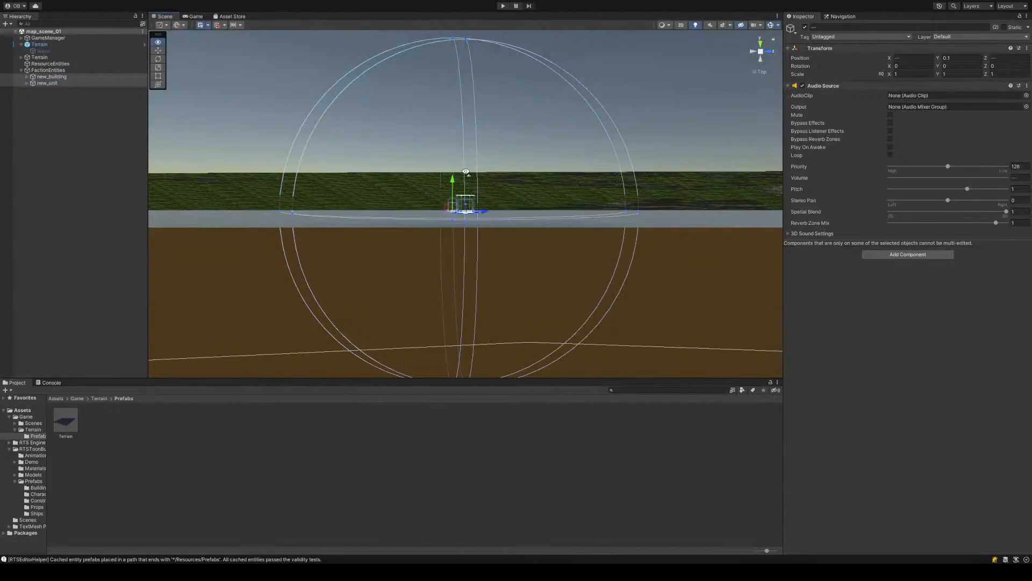
{"action": "left_click", "coordinate": [73, 44]}
{"action": "left_click", "coordinate": [767, 53]}
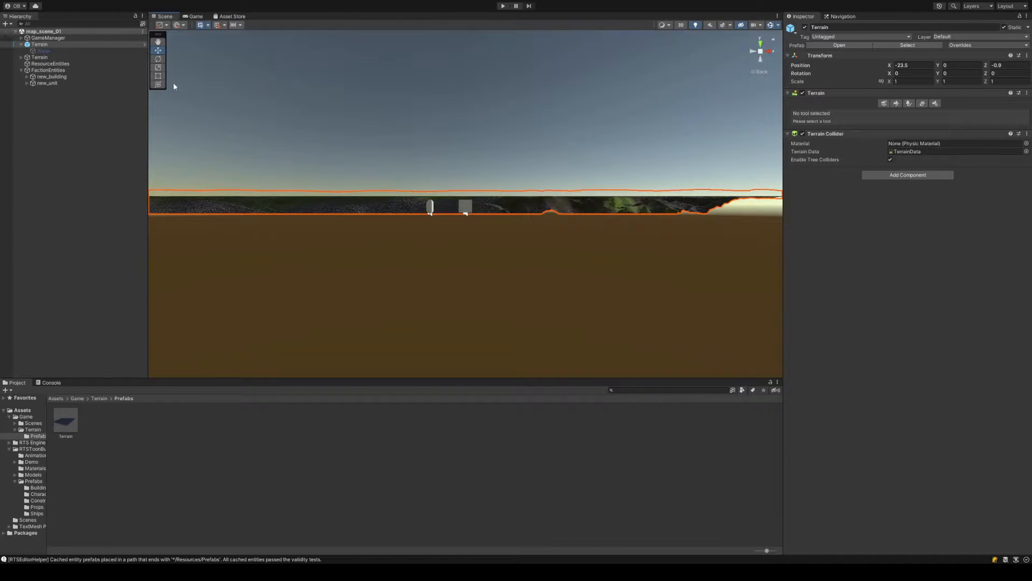
{"action": "left_click", "coordinate": [57, 45]}
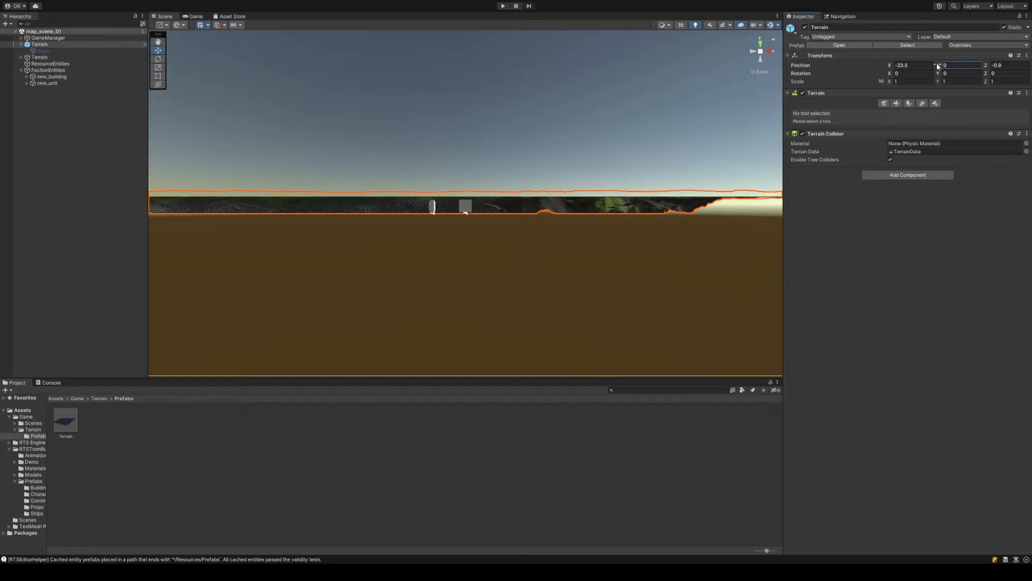
{"action": "left_click_drag", "start_coordinate": [938, 66], "coordinate": [906, 62]}
Delete the original Terrain plane from the scene
{"action": "right_click_drag", "start_coordinate": [550, 156], "coordinate": [524, 167]}
{"action": "left_click", "coordinate": [120, 57]}
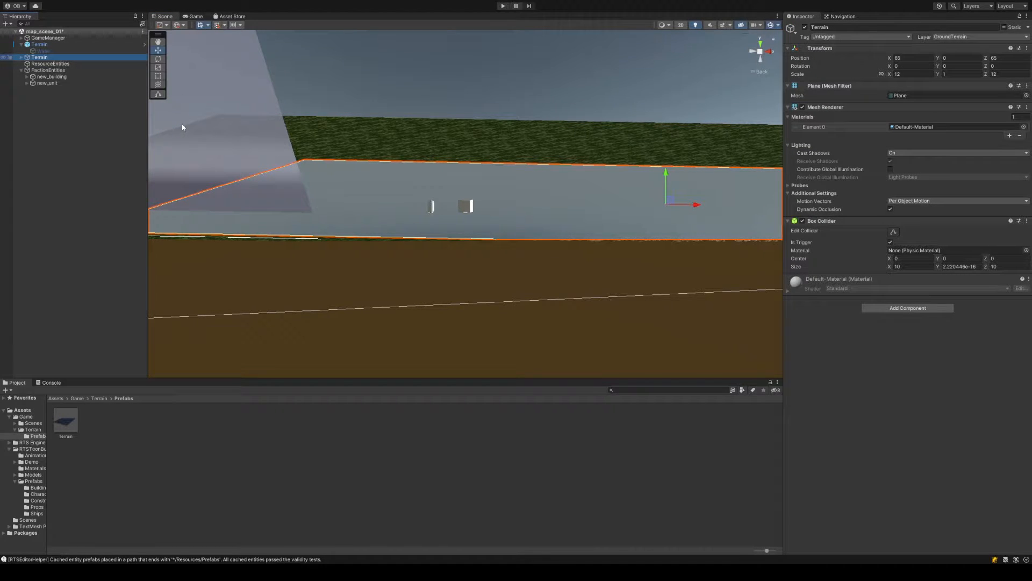
{"action": "key", "text": "Delete"}
Set the remaining Terrain's Y position to -2 to match the base of new_unit and new_building, and save the scene
{"action": "right_click_drag", "start_coordinate": [214, 131], "coordinate": [291, 159]}
{"action": "double_click", "coordinate": [47, 77]}
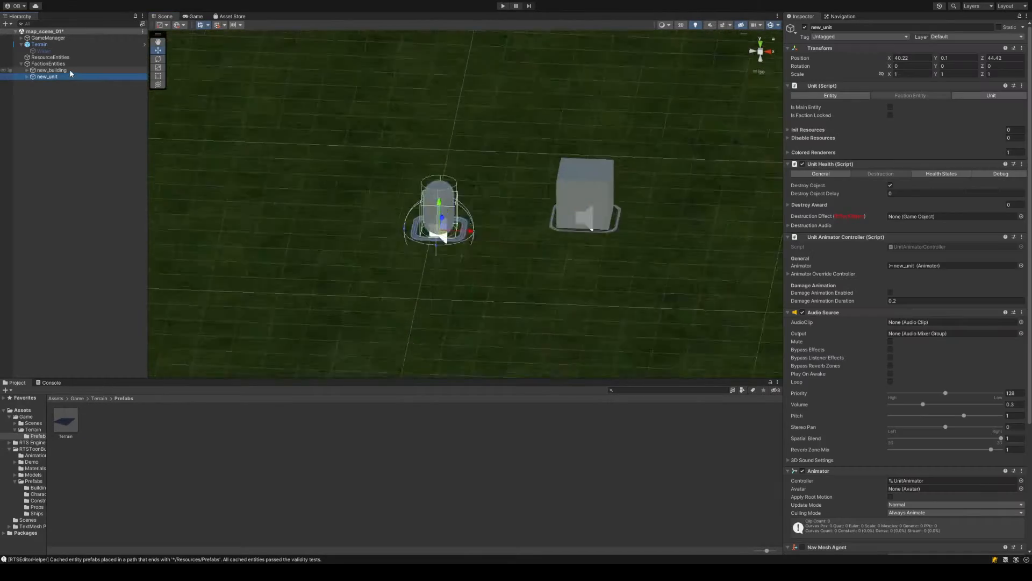
{"action": "scroll", "coordinate": [312, 162], "scroll_direction": "down", "scroll_amount": 3}
{"action": "right_click_drag", "start_coordinate": [361, 171], "coordinate": [445, 163]}
{"action": "left_click", "coordinate": [60, 45]}
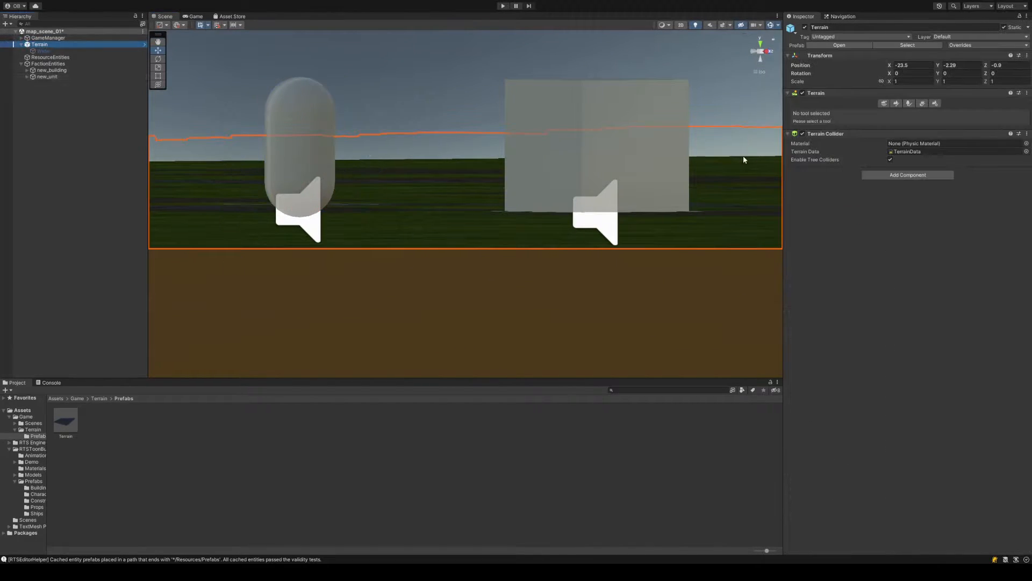
{"action": "left_click", "coordinate": [942, 65]}
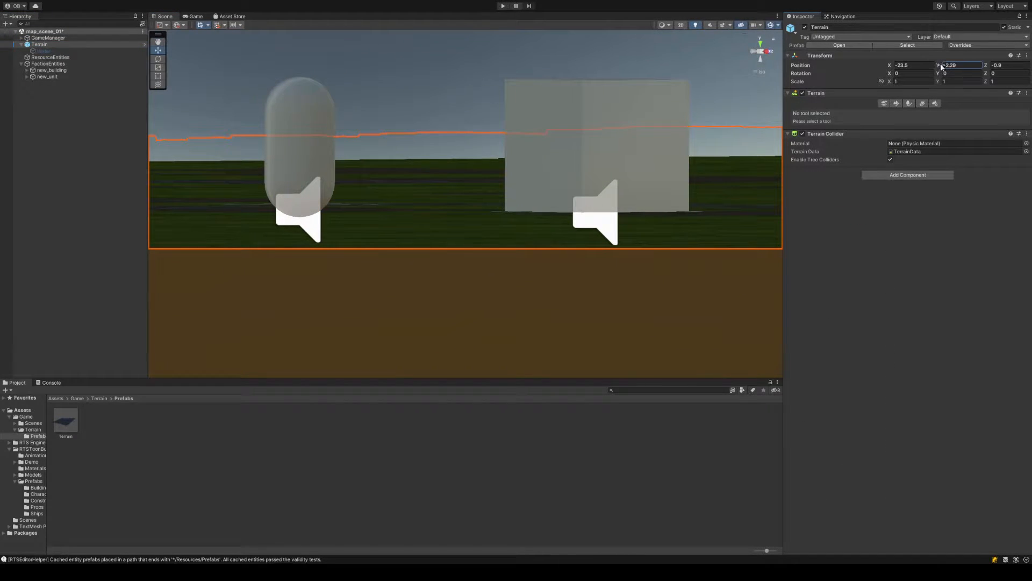
{"action": "left_click_drag", "start_coordinate": [942, 65], "coordinate": [947, 65]}
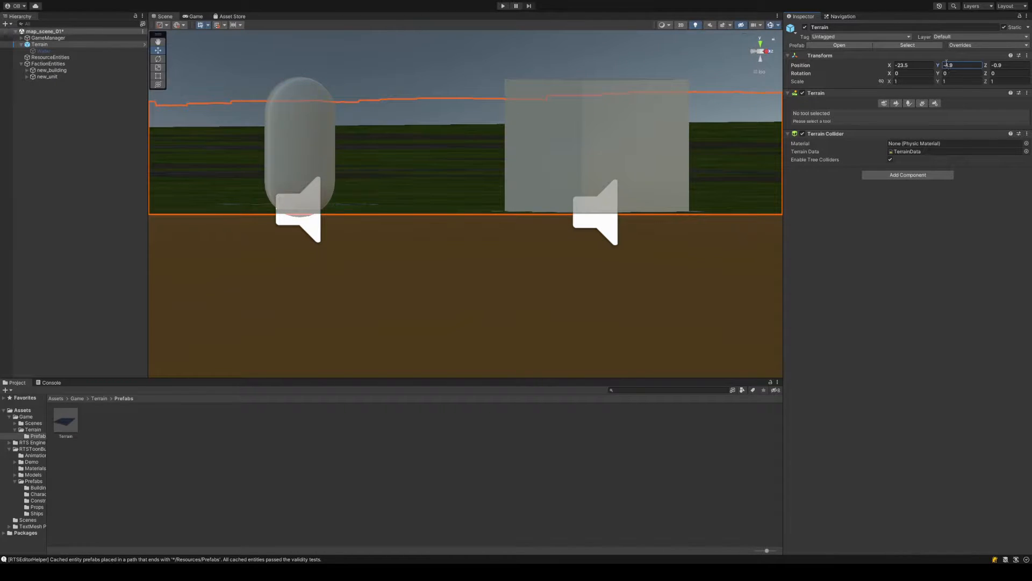
{"action": "type", "text": "2"}
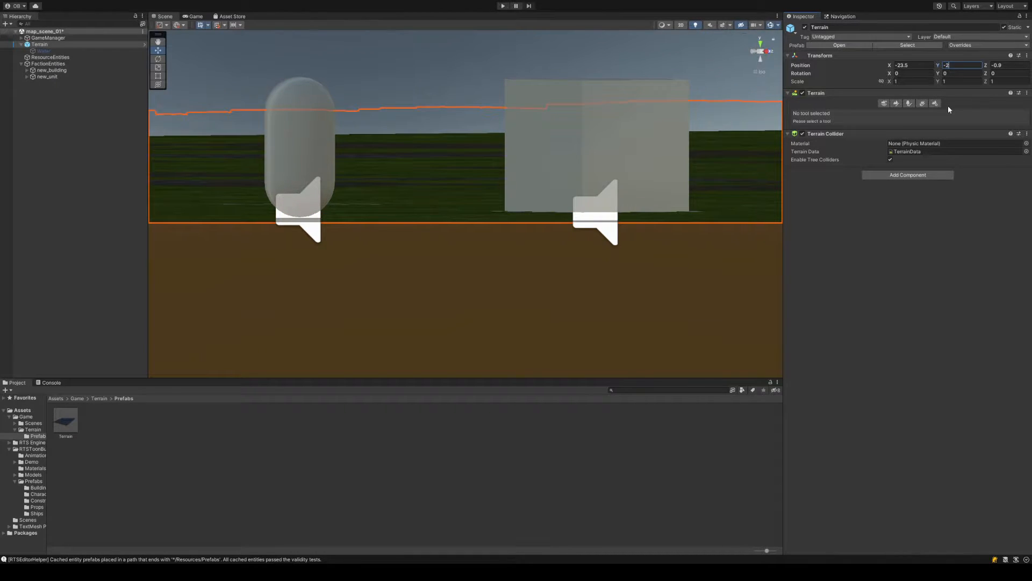
{"action": "right_click_drag", "start_coordinate": [643, 206], "coordinate": [394, 134]}
{"action": "key", "text": "ctrl+s"}
Move new_building and new_unit together across the terrain to the open grass between the lake and the edge
{"action": "left_click", "coordinate": [60, 71]}
{"action": "left_click", "coordinate": [62, 76], "text": "shift"}
{"action": "key", "text": "f"}
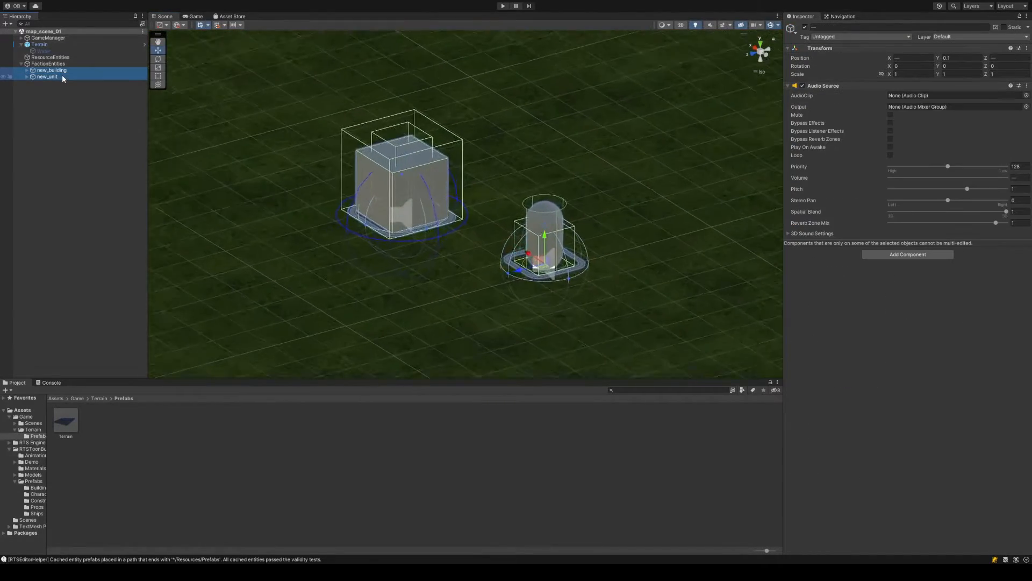
{"action": "scroll", "coordinate": [288, 131], "scroll_direction": "down", "scroll_amount": 10}
{"action": "scroll", "coordinate": [317, 135], "scroll_direction": "down", "scroll_amount": 15}
{"action": "right_click_drag", "start_coordinate": [359, 113], "coordinate": [439, 157]}
{"action": "scroll", "coordinate": [440, 157], "scroll_direction": "down", "scroll_amount": 5}
{"action": "left_click_drag", "start_coordinate": [440, 201], "coordinate": [241, 184]}
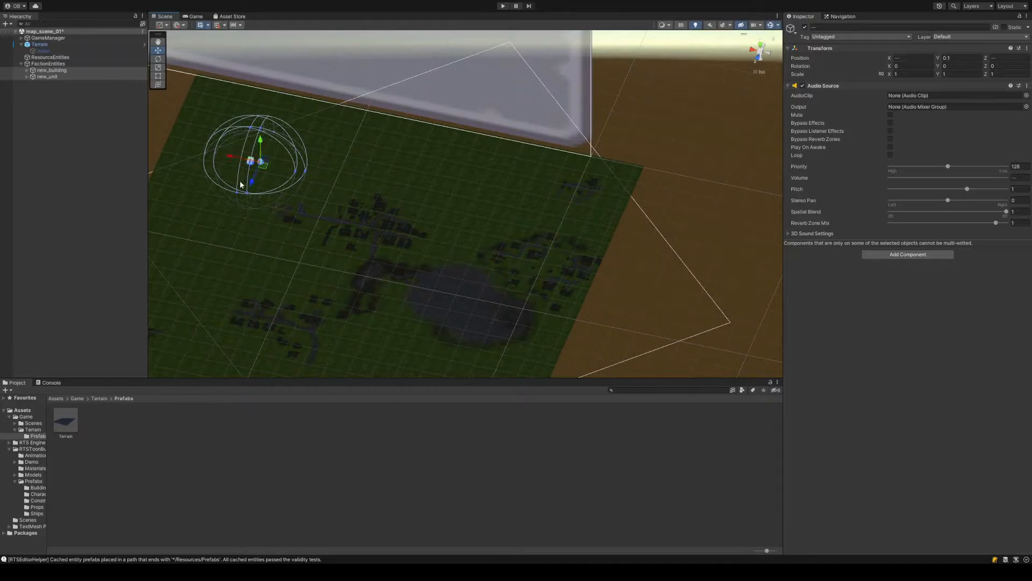
{"action": "right_click_drag", "start_coordinate": [282, 173], "coordinate": [390, 219]}
{"action": "middle_click_drag", "start_coordinate": [389, 219], "coordinate": [346, 176]}
{"action": "left_click_drag", "start_coordinate": [198, 206], "coordinate": [243, 198]}
{"action": "right_click_drag", "start_coordinate": [243, 198], "coordinate": [370, 175]}
{"action": "left_click_drag", "start_coordinate": [319, 90], "coordinate": [471, 193]}
{"action": "right_click_drag", "start_coordinate": [445, 178], "coordinate": [368, 104]}
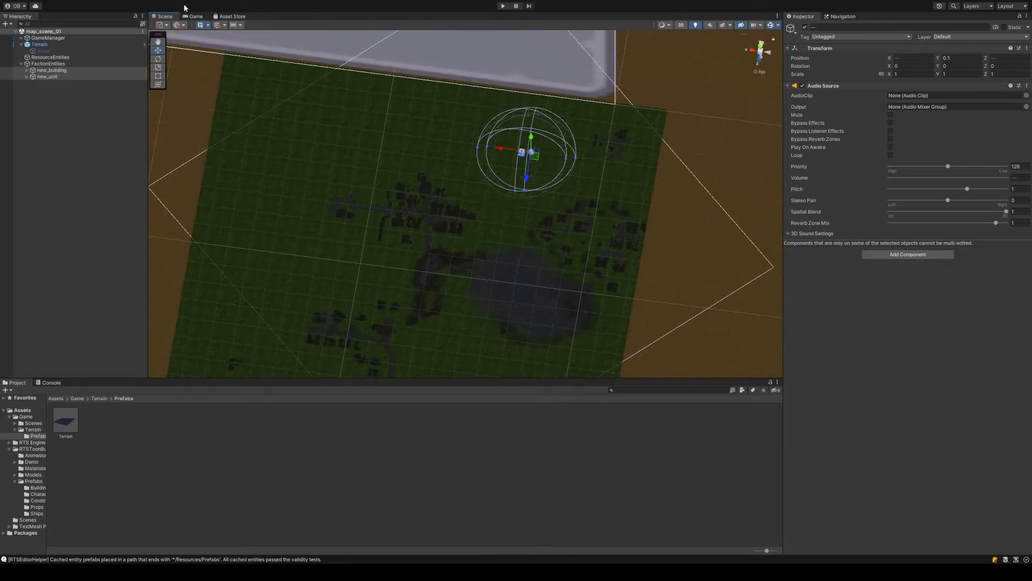
Nudge new_building and new_unit slightly toward the upper village and the lake, and save the scene
{"action": "left_click", "coordinate": [196, 17]}
{"action": "left_click", "coordinate": [162, 17]}
{"action": "left_click_drag", "start_coordinate": [528, 184], "coordinate": [520, 197]}
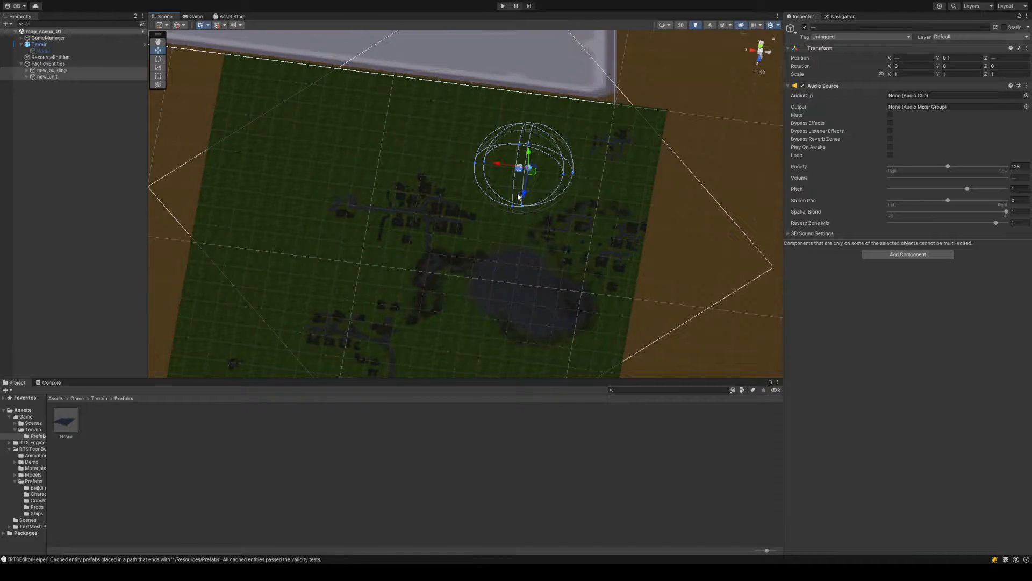
{"action": "left_click_drag", "start_coordinate": [524, 200], "coordinate": [514, 194]}
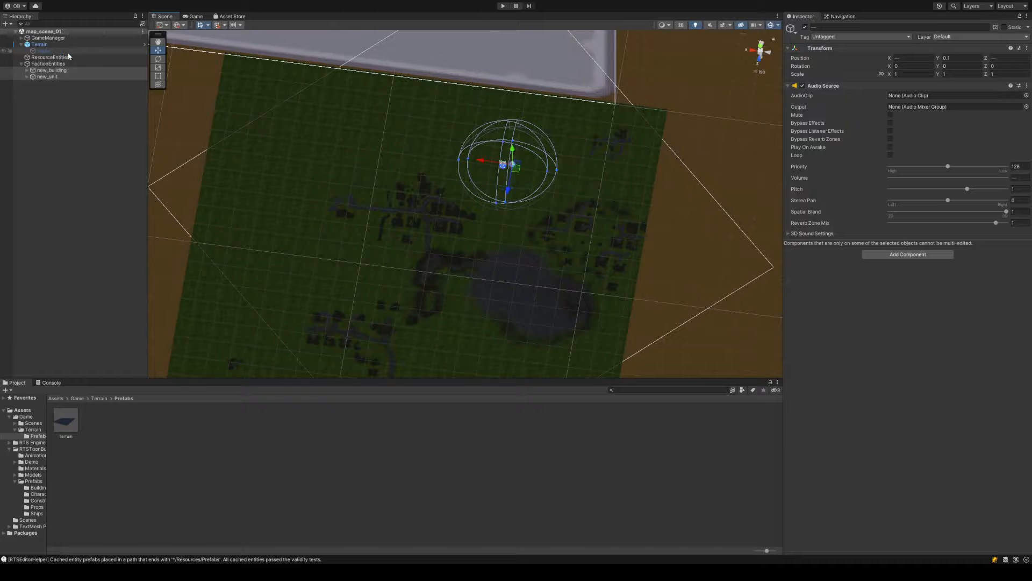
{"action": "key", "text": "ctrl+s"}
{"action": "right_click_drag", "start_coordinate": [442, 293], "coordinate": [471, 293]}
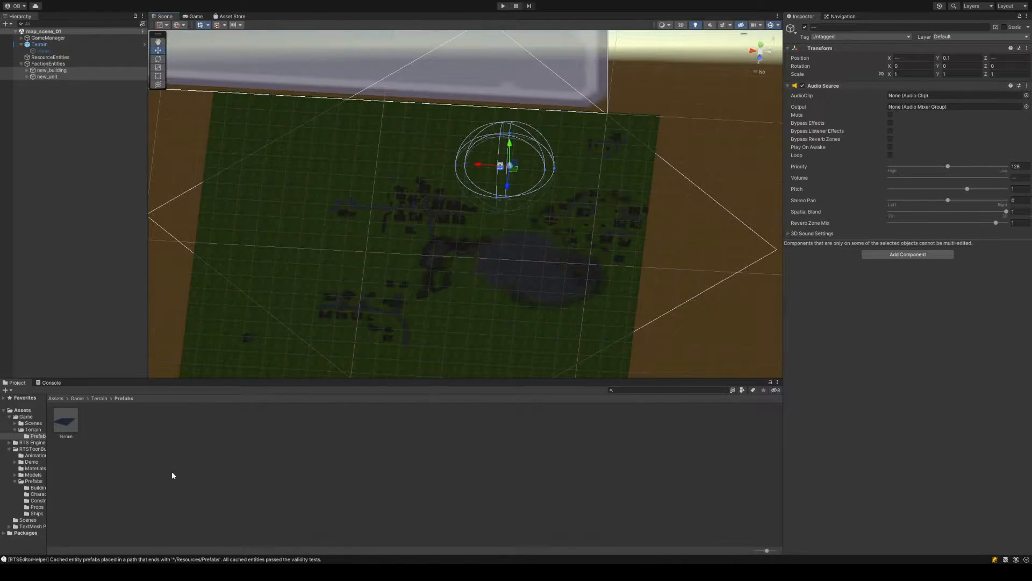
Open the Demo_BuiltIn scene from RTSToonBuildings/Demo and inspect its Directional Light settings
{"action": "left_click", "coordinate": [77, 397]}
{"action": "left_click", "coordinate": [56, 397]}
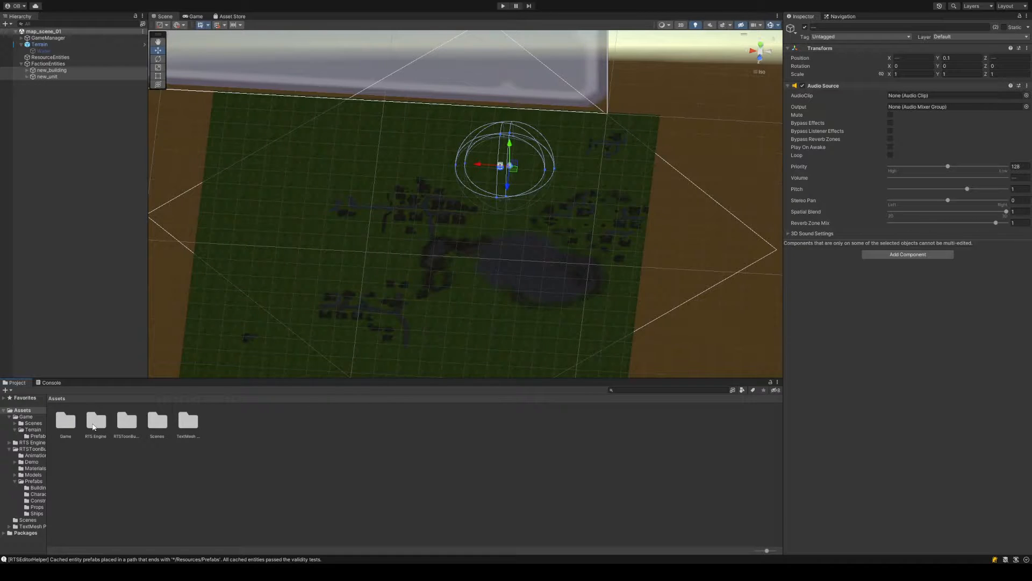
{"action": "double_click", "coordinate": [122, 422]}
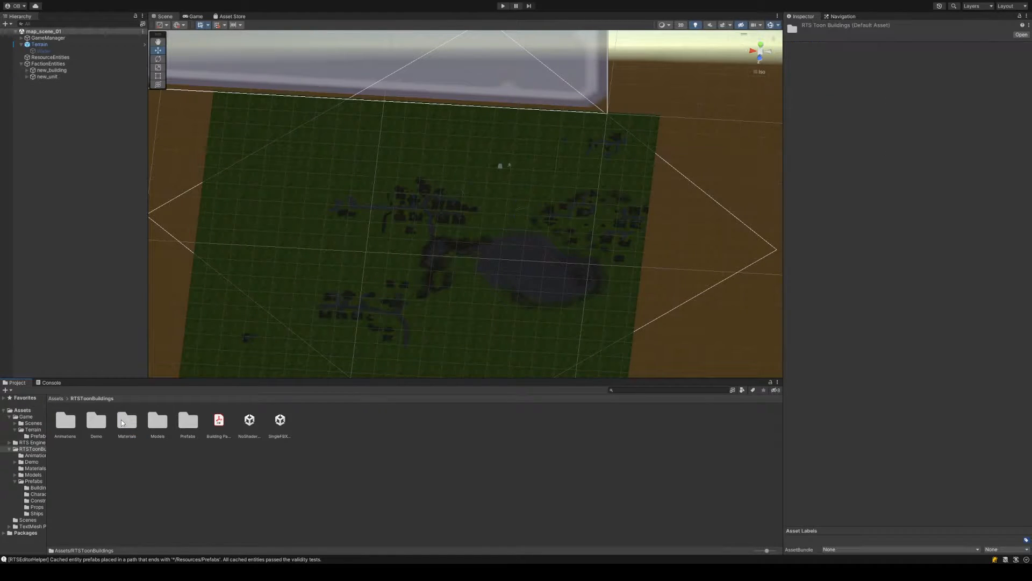
{"action": "double_click", "coordinate": [108, 421]}
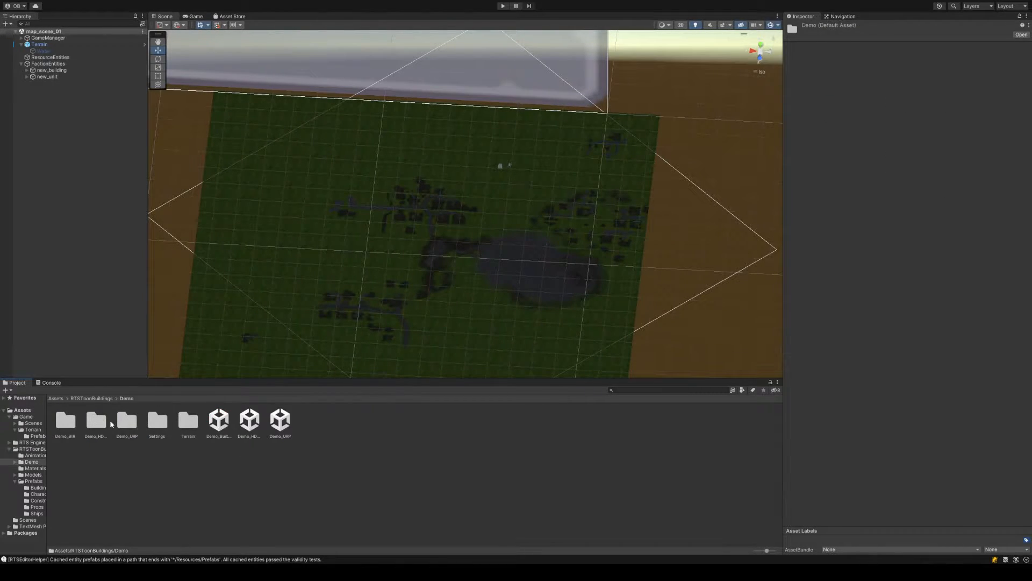
{"action": "double_click", "coordinate": [220, 423]}
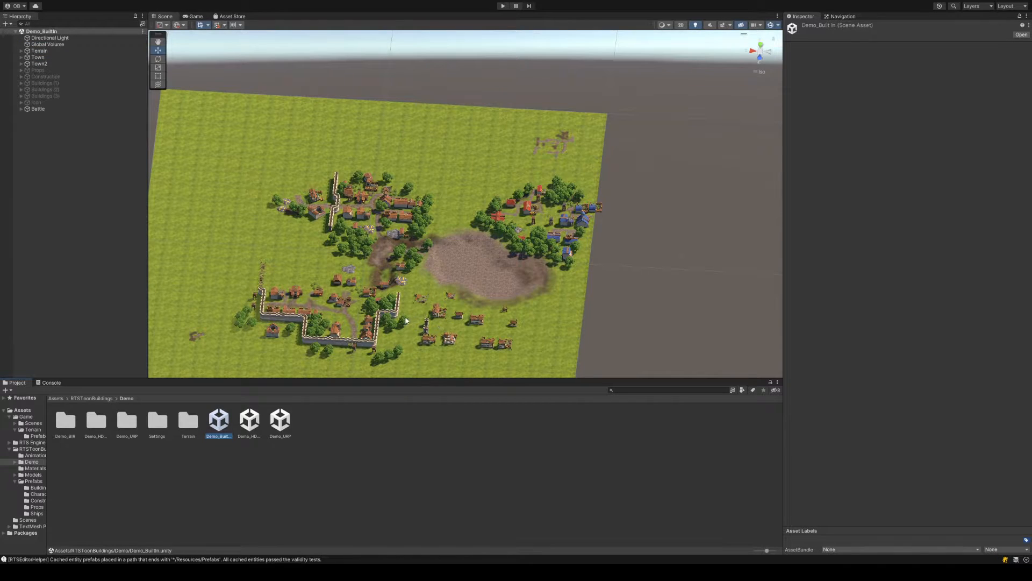
{"action": "left_click", "coordinate": [62, 39]}
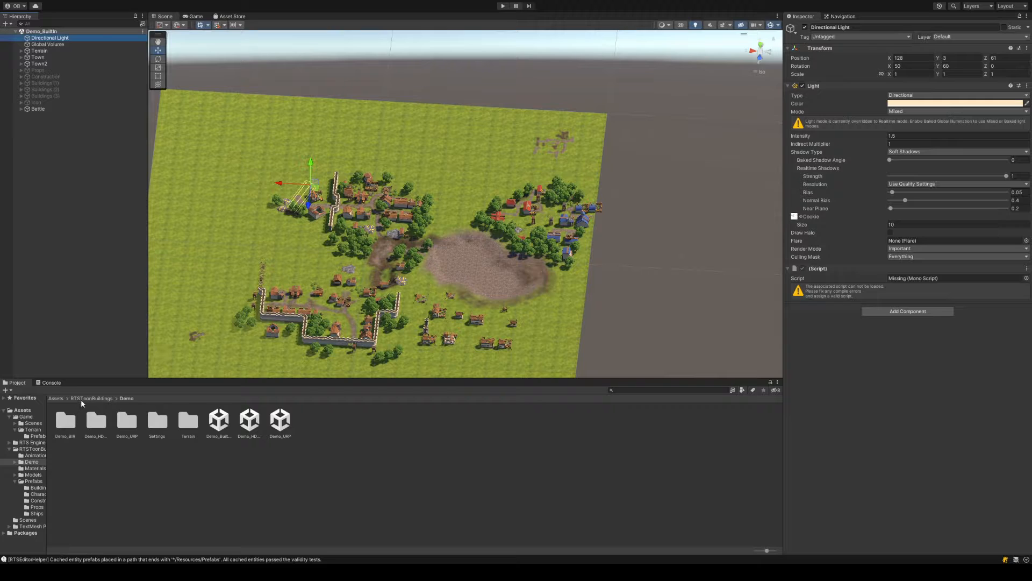
Save the demo scene's Global Volume object as a prefab in Game/Terrain/Prefabs
{"action": "left_click", "coordinate": [82, 399]}
{"action": "left_click", "coordinate": [55, 398]}
{"action": "double_click", "coordinate": [67, 419]}
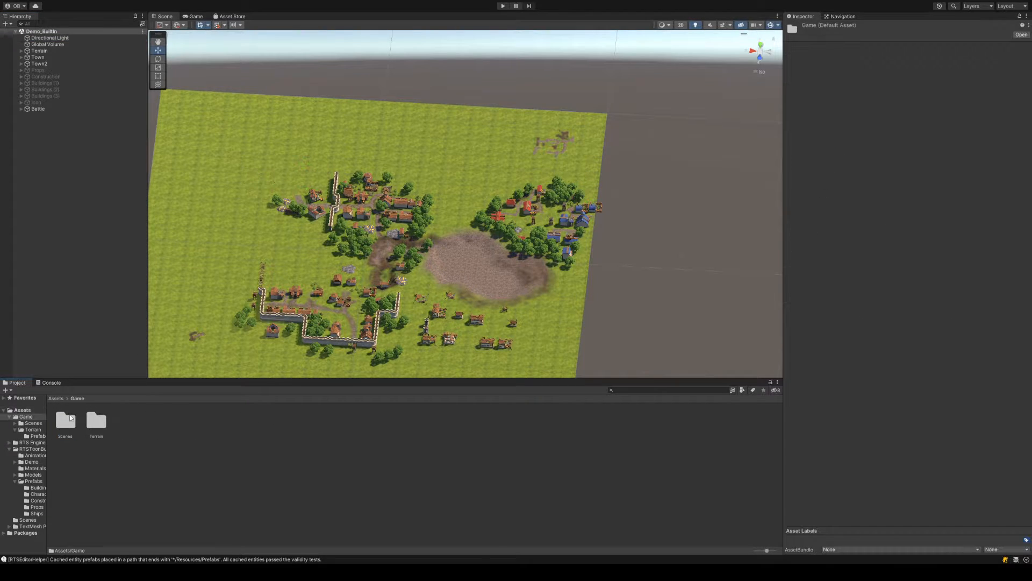
{"action": "double_click", "coordinate": [67, 418]}
{"action": "left_click", "coordinate": [77, 399]}
{"action": "double_click", "coordinate": [95, 420]}
{"action": "left_click", "coordinate": [76, 398]}
{"action": "double_click", "coordinate": [96, 422]}
{"action": "double_click", "coordinate": [65, 419]}
{"action": "left_click", "coordinate": [71, 45]}
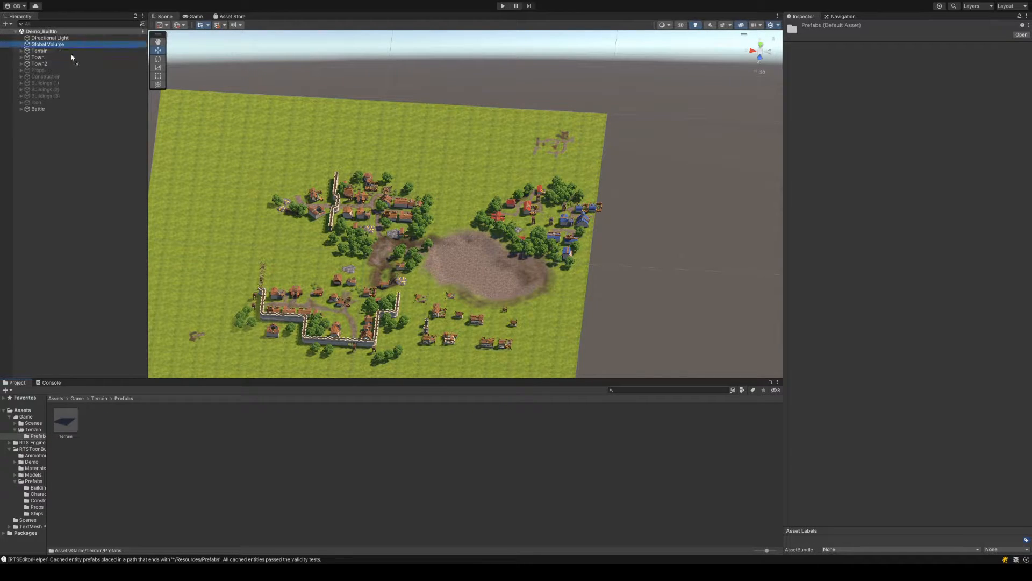
{"action": "left_click", "coordinate": [139, 434]}
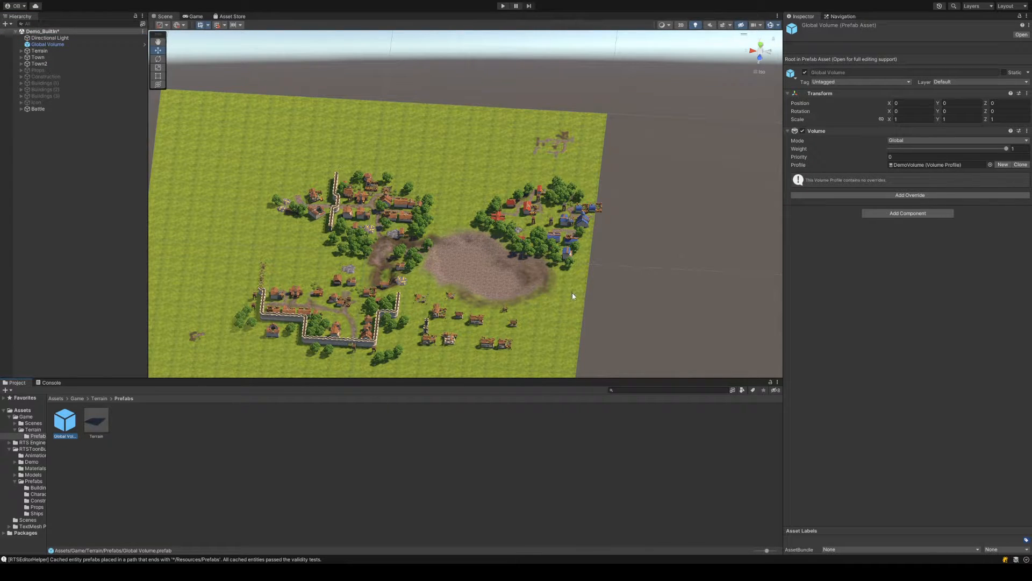
Remove the missing script component from the demo's Directional Light and save the light as a prefab in Game/Terrain/Prefabs
{"action": "left_click", "coordinate": [82, 38]}
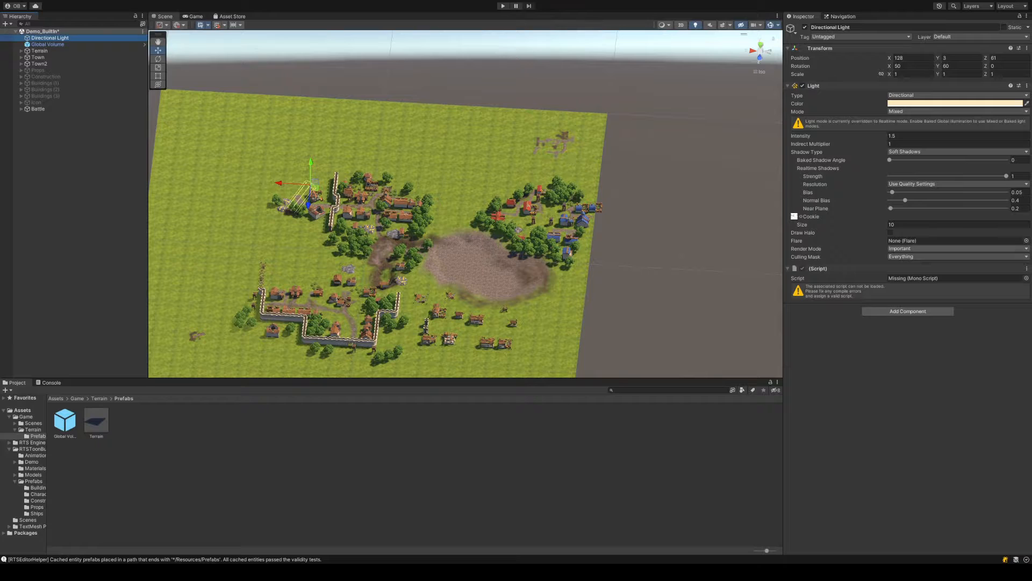
{"action": "left_click", "coordinate": [1011, 294]}
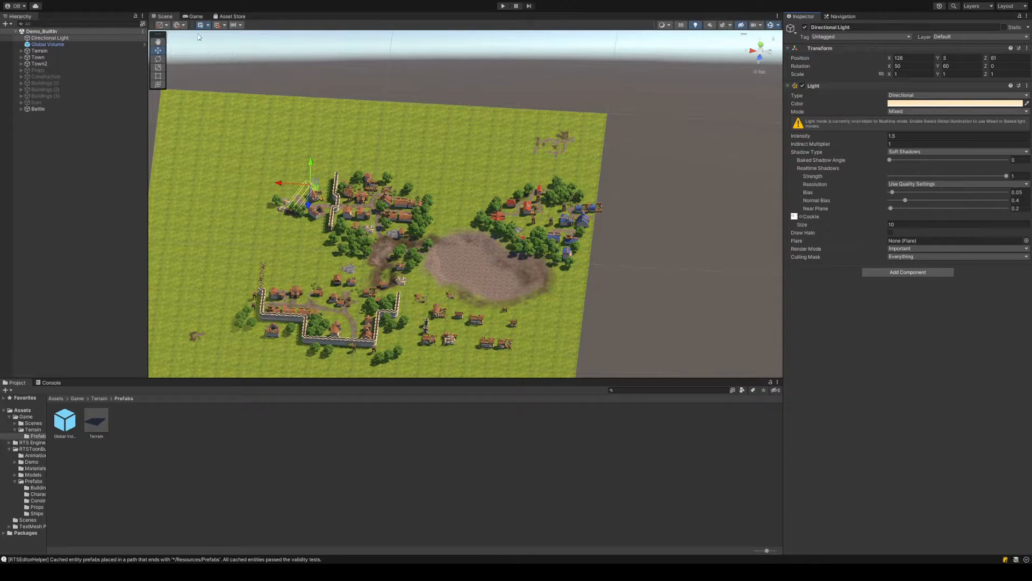
{"action": "left_click_drag", "start_coordinate": [96, 39], "coordinate": [250, 415]}
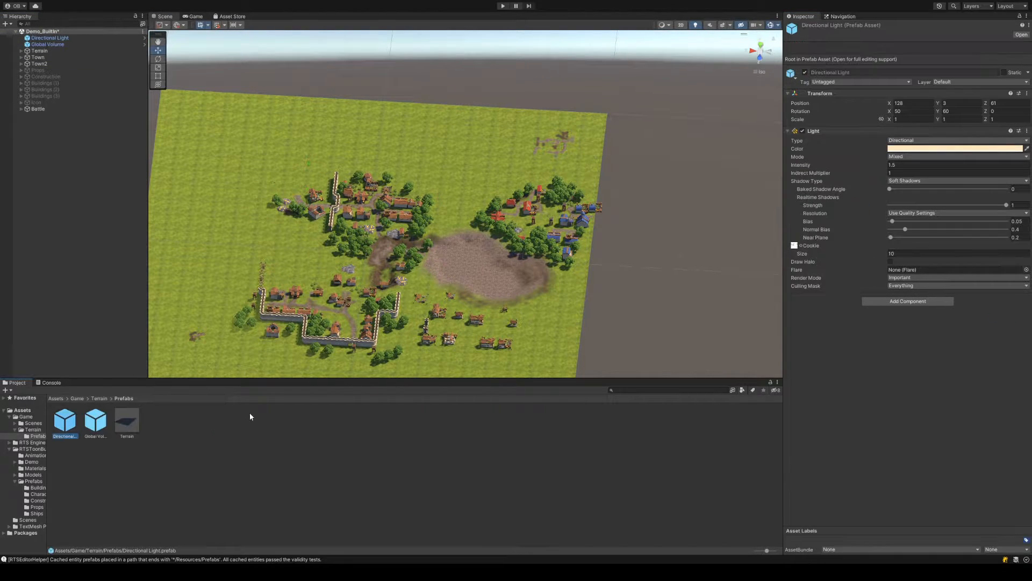
Open map_scene_01 from the Game/Scenes folder
{"action": "left_click", "coordinate": [57, 398]}
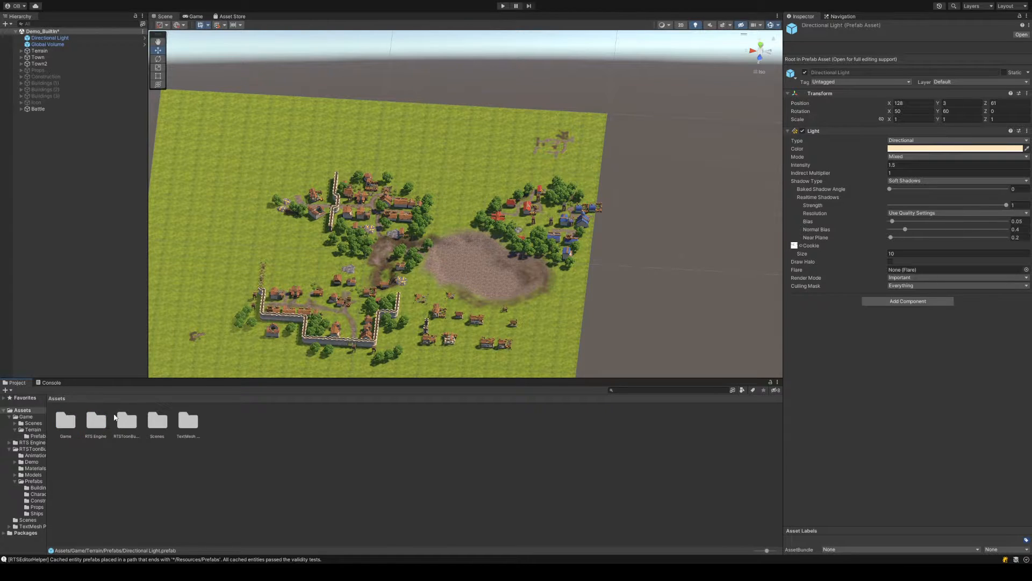
{"action": "double_click", "coordinate": [62, 415]}
{"action": "double_click", "coordinate": [95, 420]}
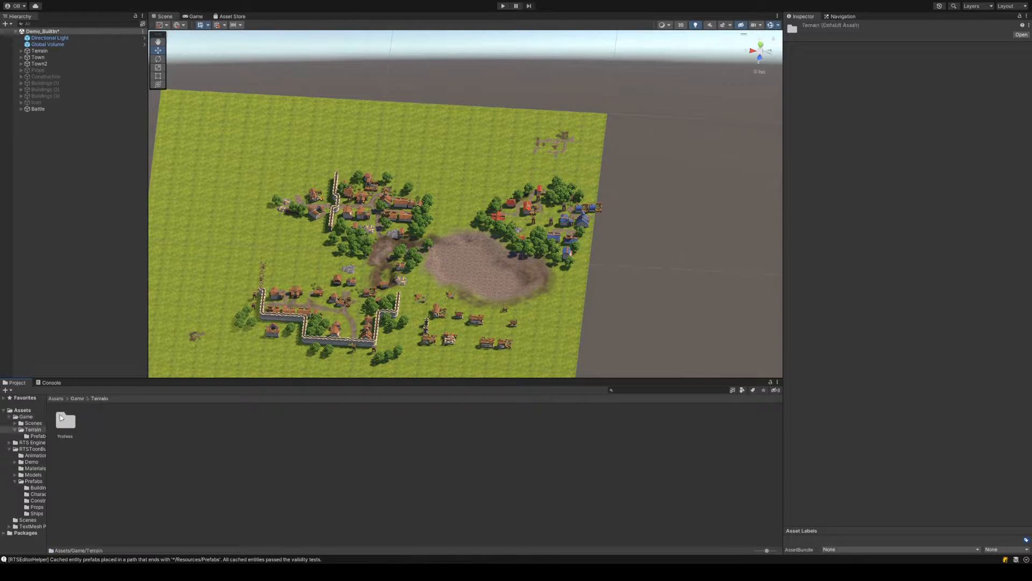
{"action": "double_click", "coordinate": [60, 415]}
{"action": "left_click", "coordinate": [95, 400]}
{"action": "left_click", "coordinate": [76, 398]}
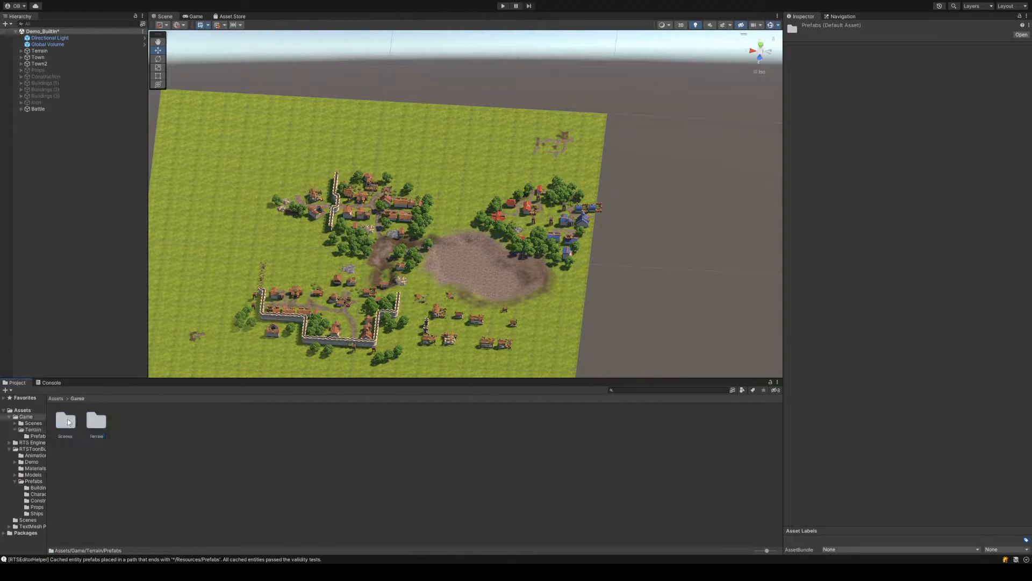
{"action": "double_click", "coordinate": [65, 419]}
{"action": "left_click", "coordinate": [95, 420]}
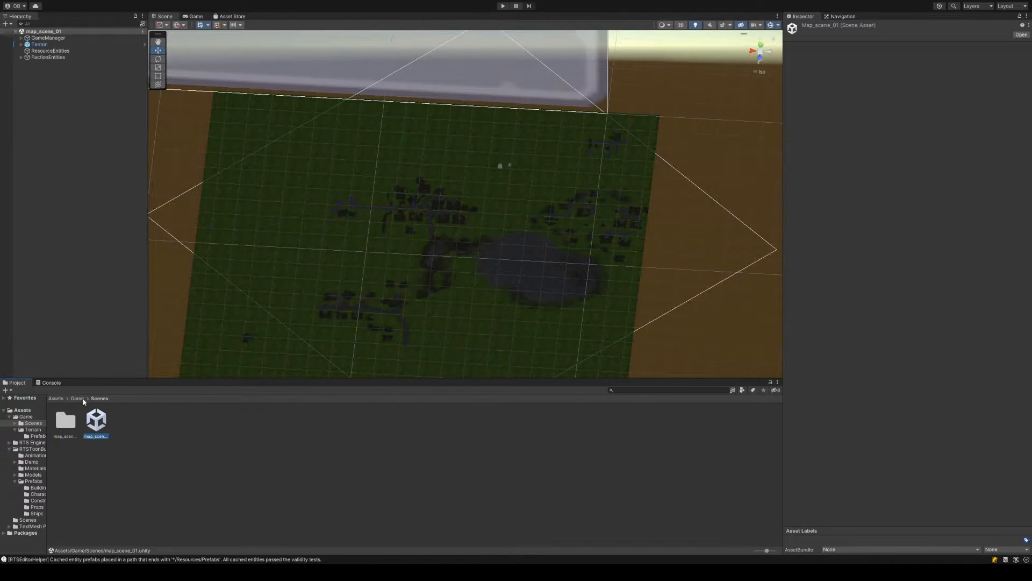
Add the Directional Light and Global Volume prefabs from Game/Terrain/Prefabs to the scene and nest both under Terrain
{"action": "left_click", "coordinate": [81, 398]}
{"action": "double_click", "coordinate": [98, 420]}
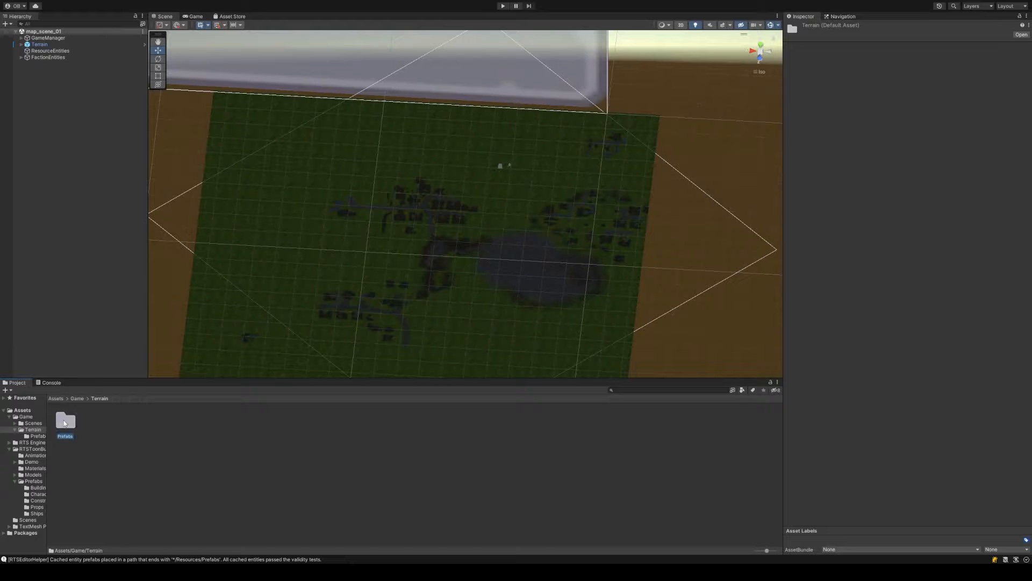
{"action": "double_click", "coordinate": [65, 420]}
{"action": "left_click", "coordinate": [65, 425]}
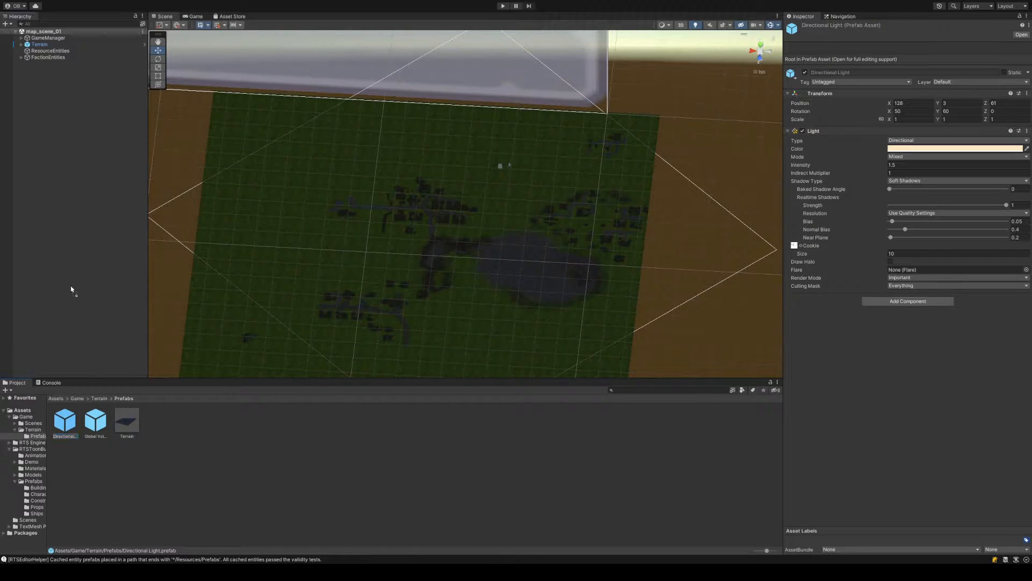
{"action": "left_click_drag", "start_coordinate": [71, 290], "coordinate": [91, 291]}
{"action": "left_click", "coordinate": [51, 63], "text": "ctrl"}
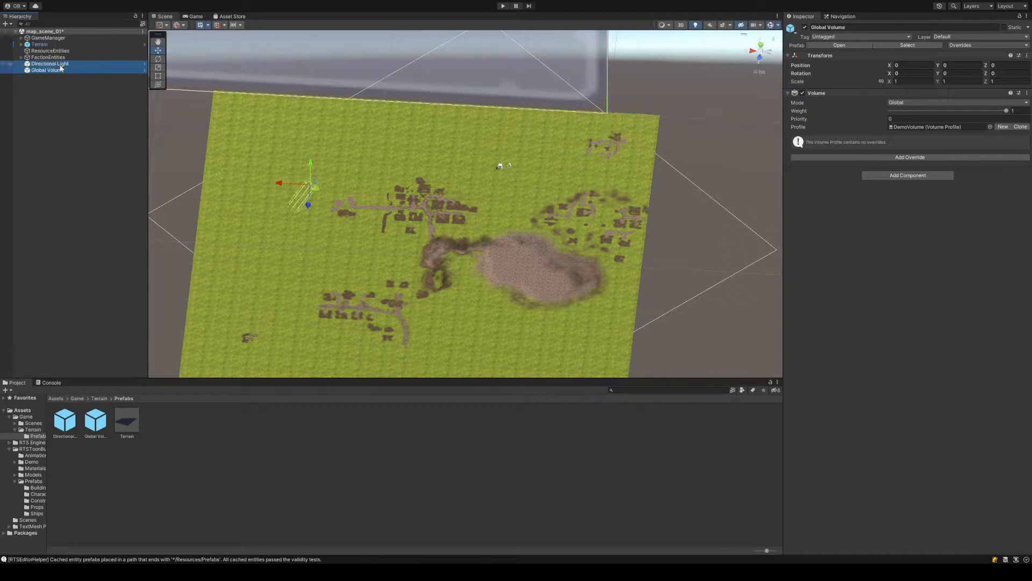
{"action": "left_click_drag", "start_coordinate": [53, 63], "coordinate": [56, 43]}
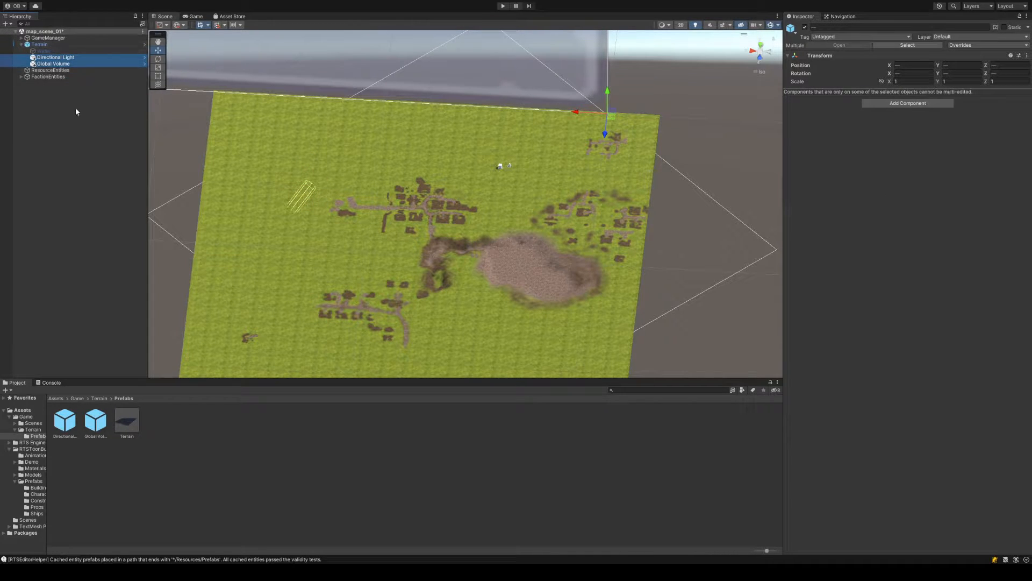
{"action": "left_click", "coordinate": [74, 123]}
Check the relit terrain in the Game view and from several Scene view angles, and save the scene
{"action": "left_click_drag", "start_coordinate": [299, 113], "coordinate": [382, 172], "text": "alt"}
{"action": "left_click", "coordinate": [195, 17]}
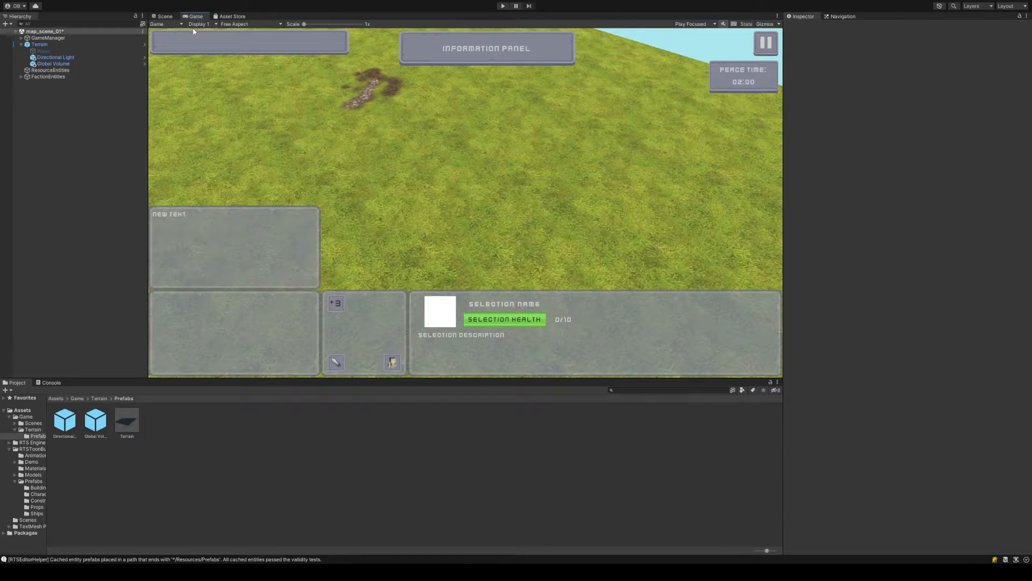
{"action": "left_click", "coordinate": [164, 17]}
{"action": "left_click_drag", "start_coordinate": [426, 255], "coordinate": [361, 223], "text": "alt"}
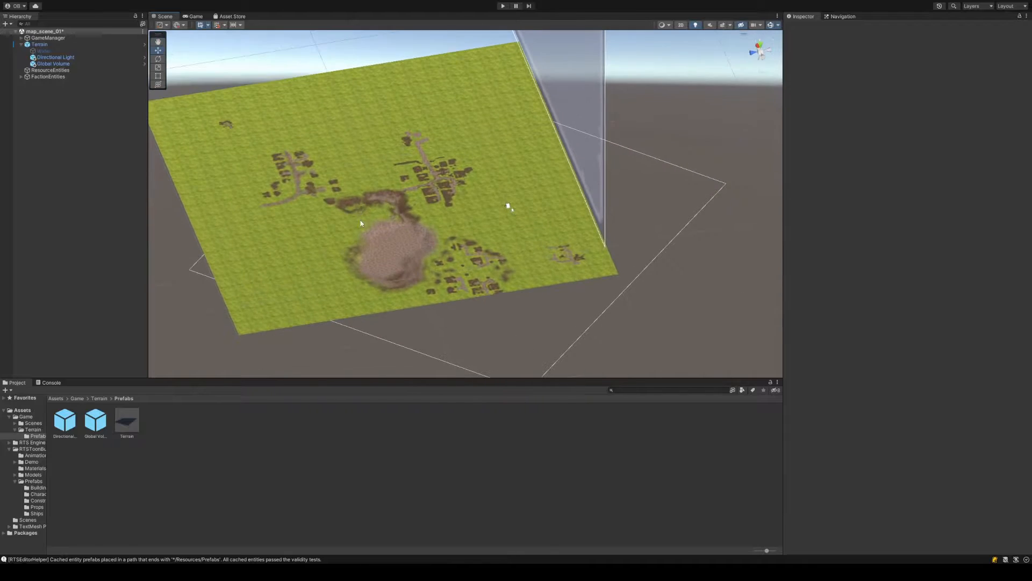
{"action": "left_click", "coordinate": [481, 209]}
{"action": "left_click_drag", "start_coordinate": [489, 236], "coordinate": [543, 232], "text": "alt"}
{"action": "scroll", "coordinate": [542, 233], "scroll_direction": "up", "scroll_amount": 5}
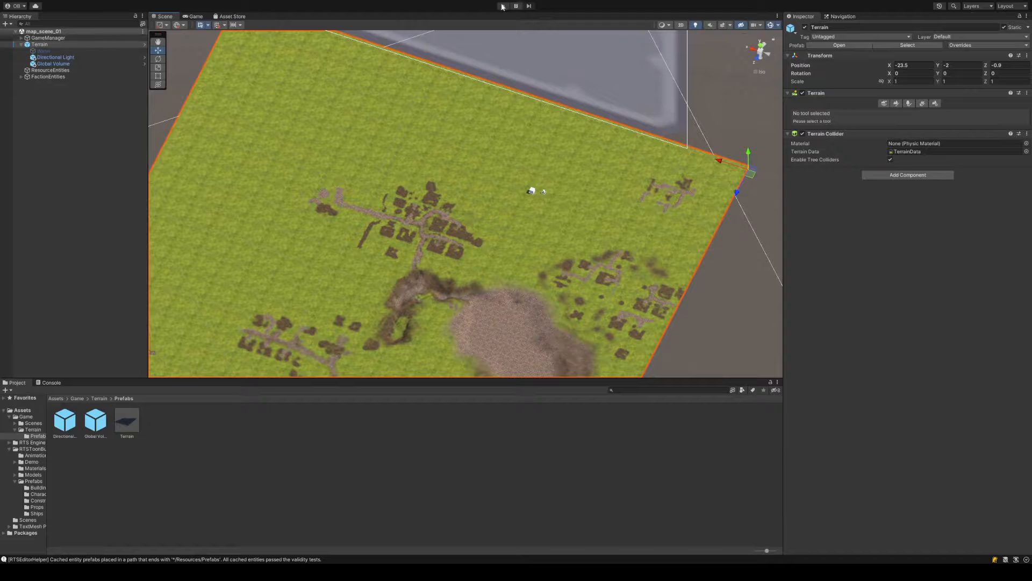
Examine how much of the Terrain the existing NavMesh covers
{"action": "left_click", "coordinate": [44, 63]}
{"action": "left_click", "coordinate": [45, 51]}
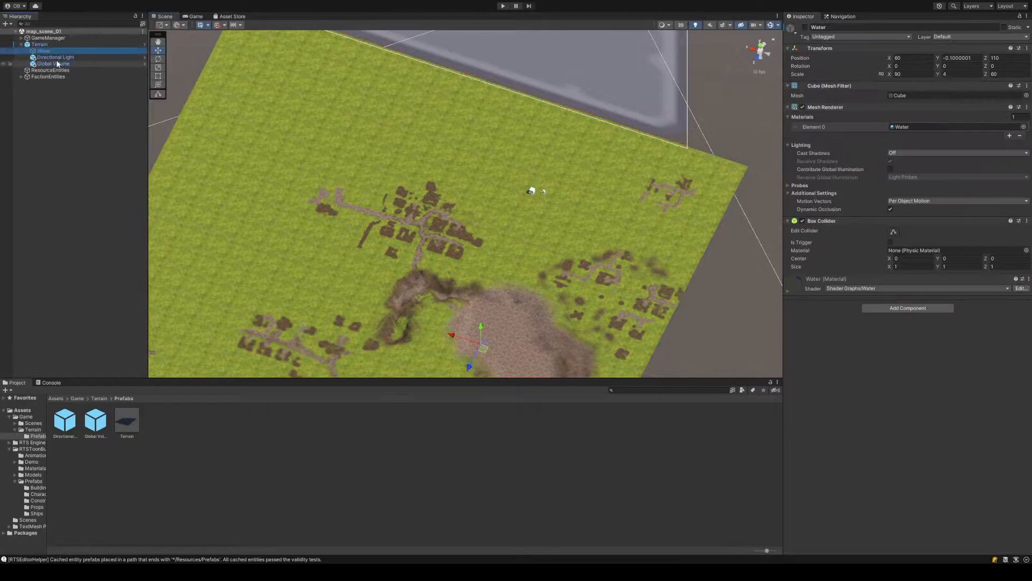
{"action": "left_click", "coordinate": [48, 44]}
{"action": "left_click", "coordinate": [841, 16]}
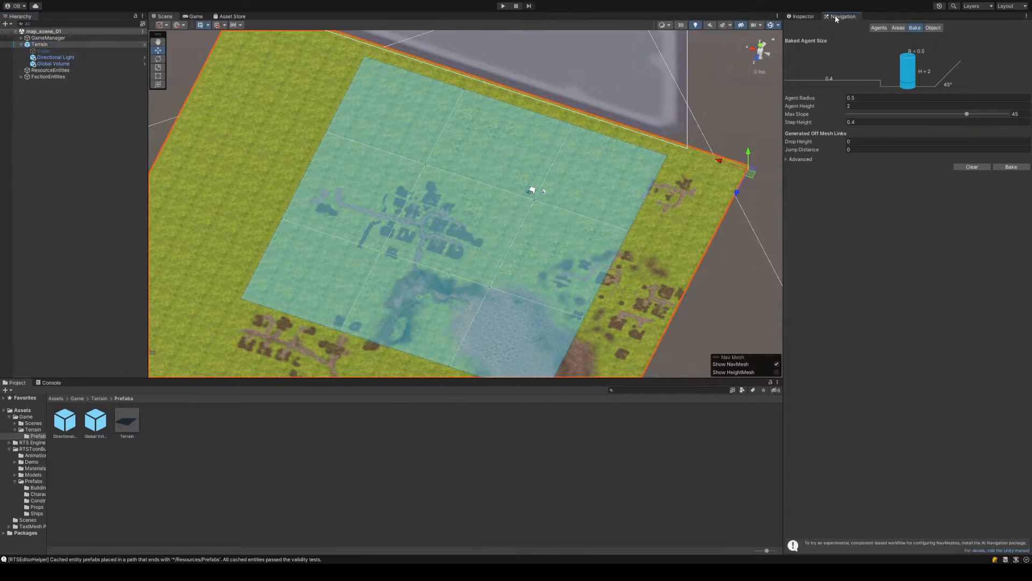
{"action": "left_click_drag", "start_coordinate": [516, 183], "coordinate": [488, 174], "text": "alt"}
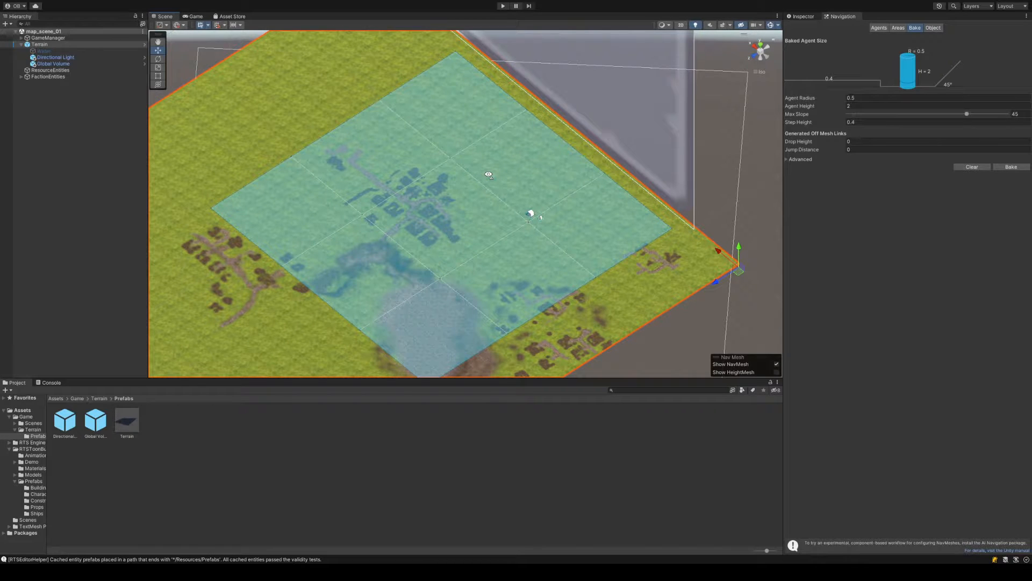
{"action": "left_click_drag", "start_coordinate": [523, 259], "coordinate": [579, 220], "text": "alt"}
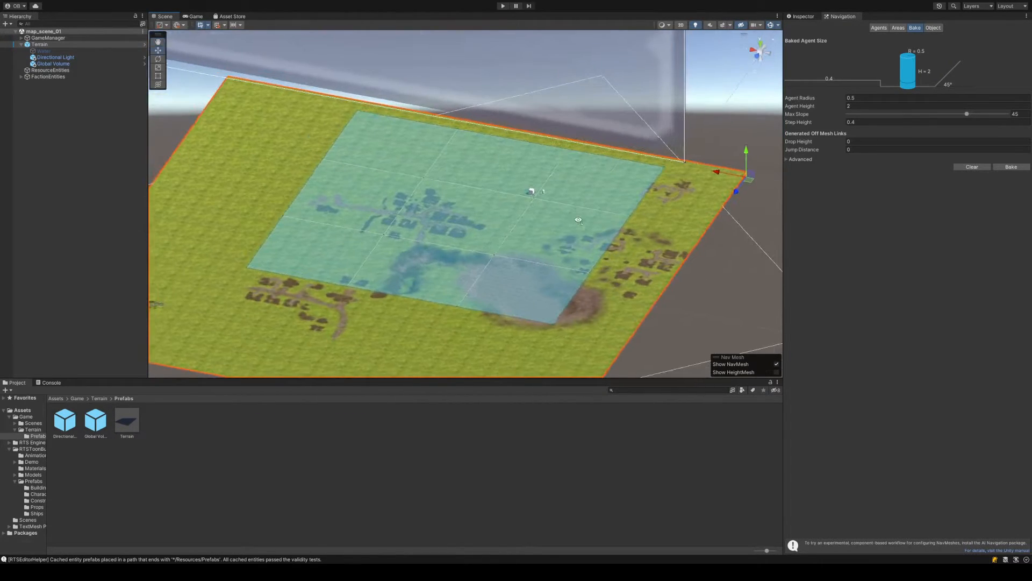
Deactivate new_building and new_unit under FactionEntities
{"action": "left_click", "coordinate": [21, 77]}
{"action": "left_click", "coordinate": [48, 83]}
{"action": "left_click", "coordinate": [48, 89], "text": "shift"}
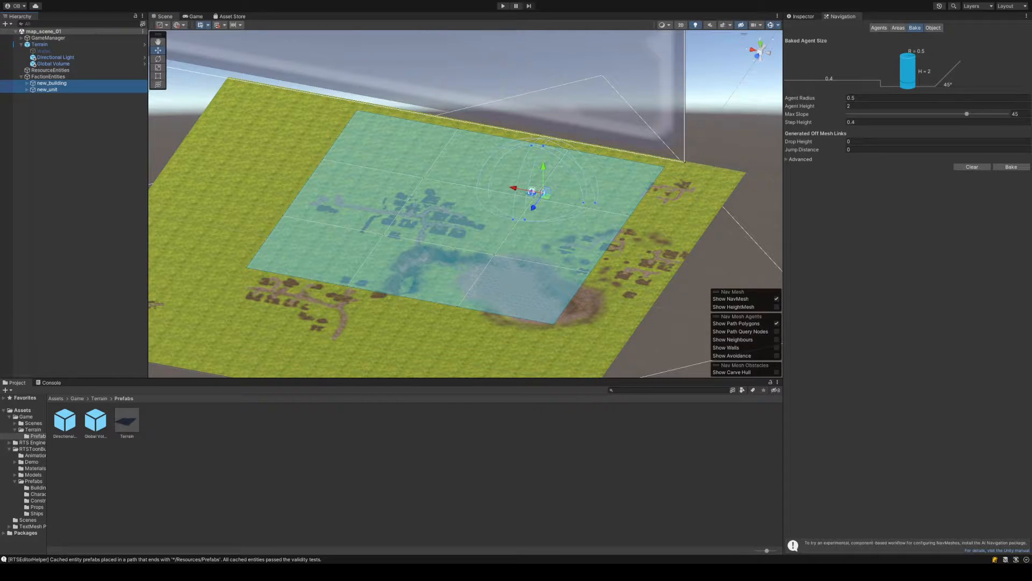
{"action": "left_click", "coordinate": [804, 16]}
{"action": "left_click", "coordinate": [840, 16]}
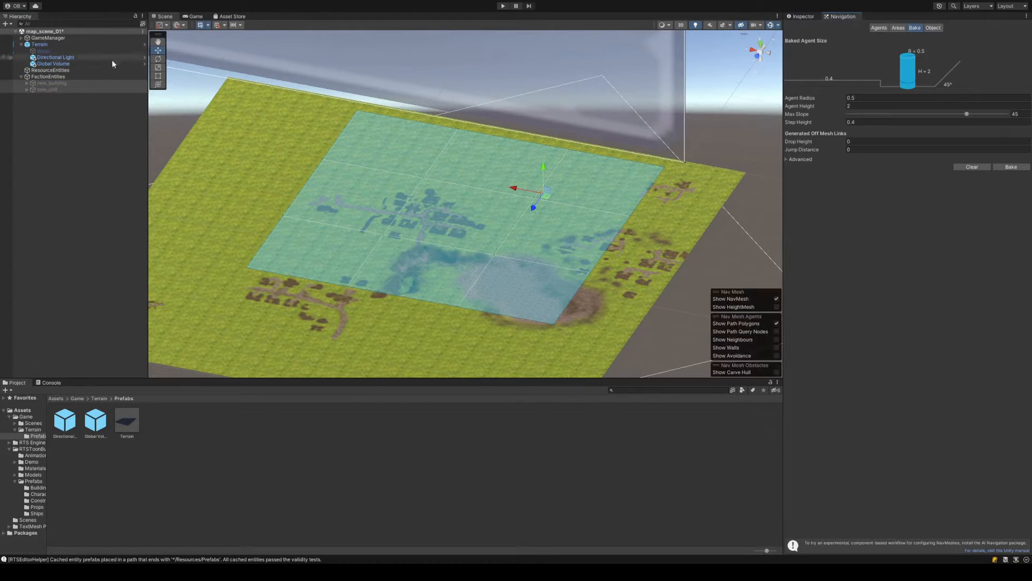
Rebake the NavMesh with the static Terrain, check its coverage around the lake and villages, and save the scene
{"action": "left_click", "coordinate": [64, 44]}
{"action": "left_click", "coordinate": [804, 17]}
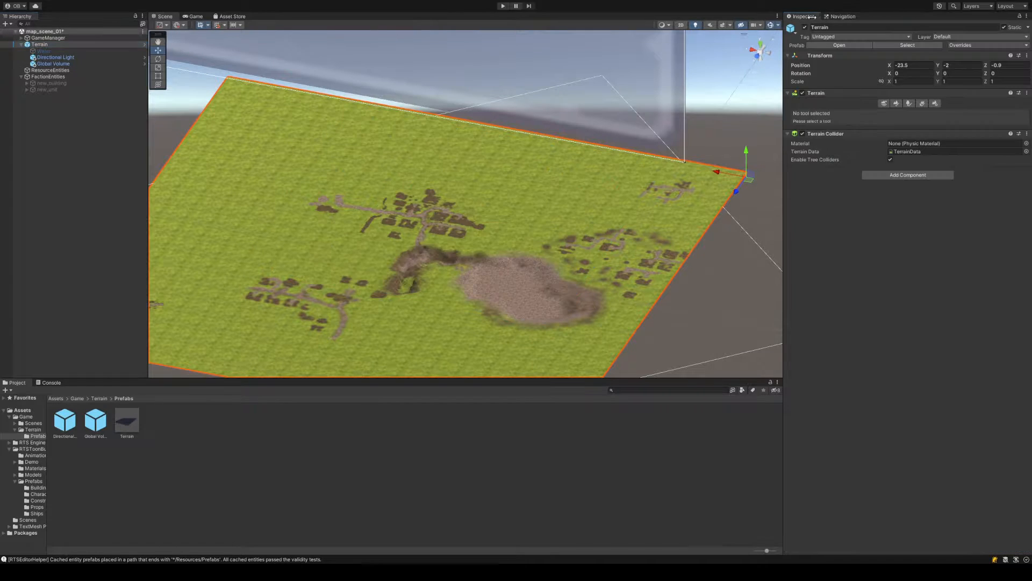
{"action": "left_click", "coordinate": [842, 16]}
{"action": "left_click", "coordinate": [1012, 167]}
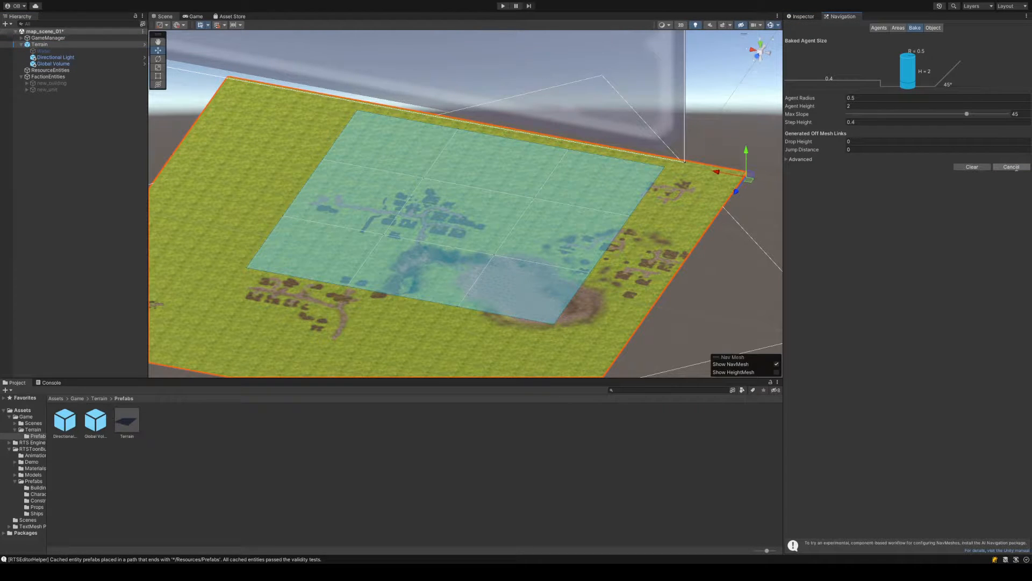
{"action": "left_click_drag", "start_coordinate": [665, 226], "coordinate": [618, 185], "text": "alt"}
{"action": "scroll", "coordinate": [619, 213], "scroll_direction": "up", "scroll_amount": 2}
{"action": "left_click", "coordinate": [75, 83]}
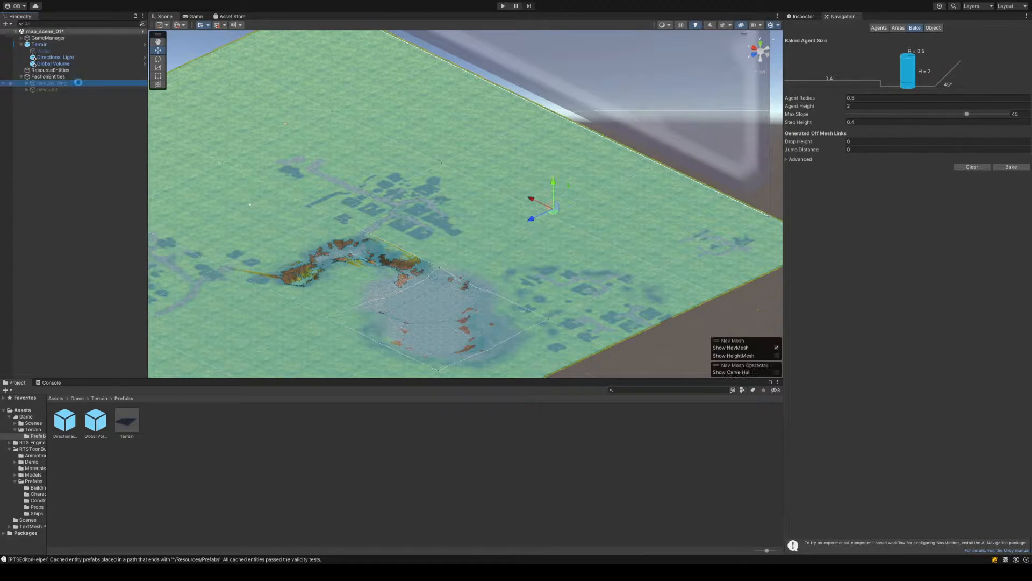
{"action": "left_click", "coordinate": [75, 77]}
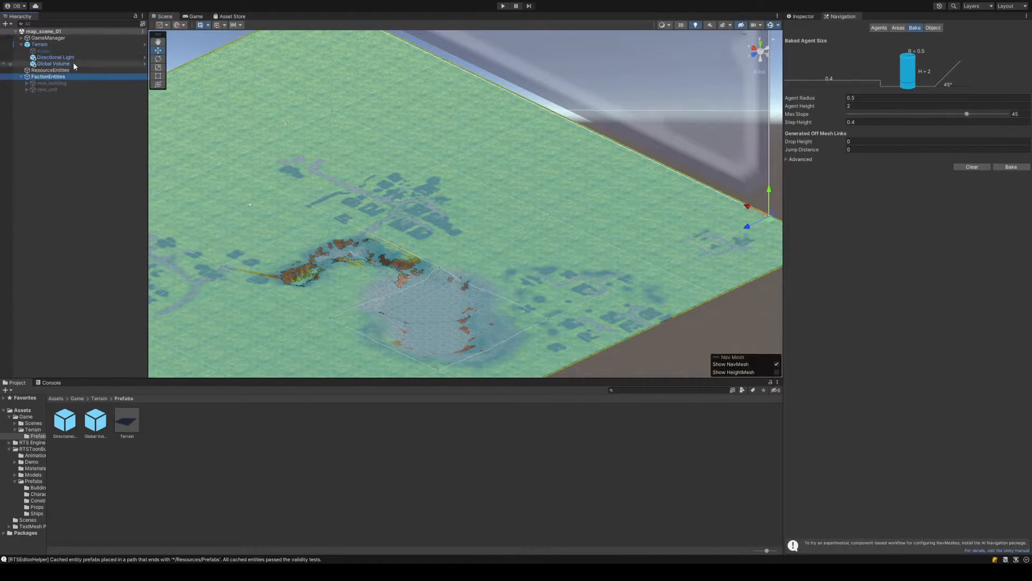
Test-play the scene and pan the game camera across the terrain in several directions
{"action": "left_click", "coordinate": [21, 44]}
{"action": "left_click", "coordinate": [807, 18]}
{"action": "left_click", "coordinate": [503, 6]}
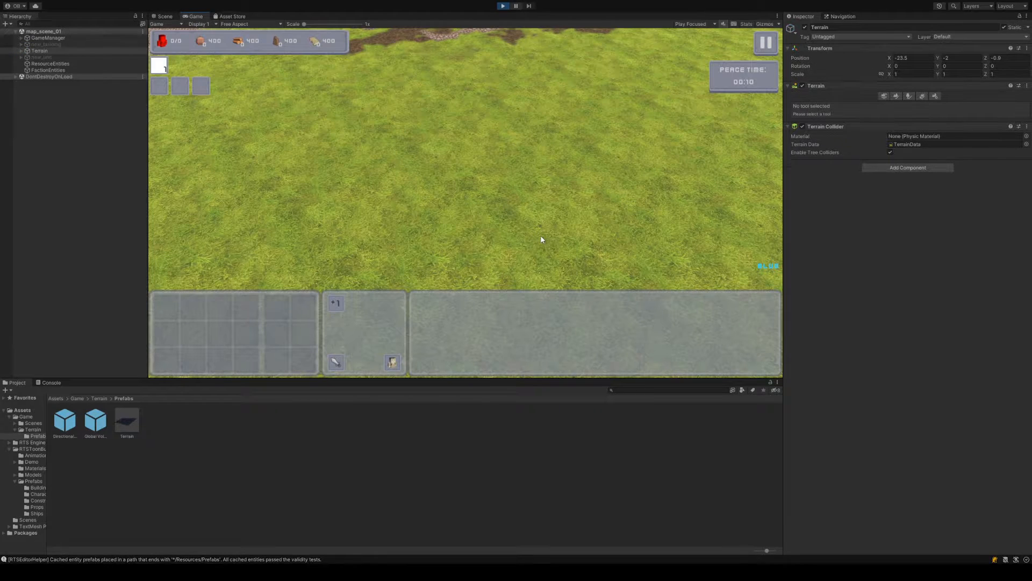
{"action": "key", "text": "a"}
{"action": "key", "text": "s"}
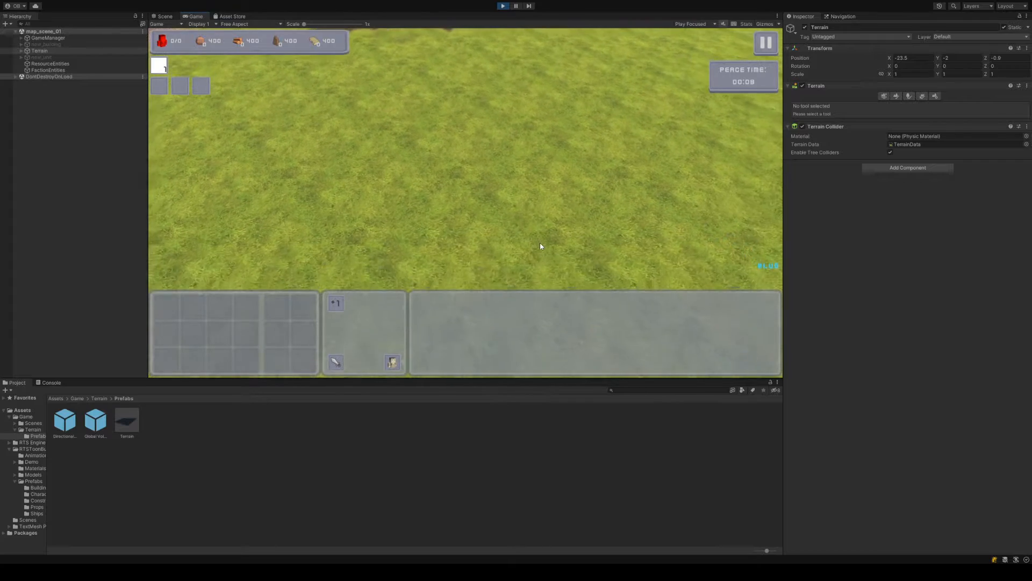
{"action": "key", "text": "w"}
{"action": "key", "text": "a"}
{"action": "key", "text": "w"}
{"action": "key", "text": "d"}
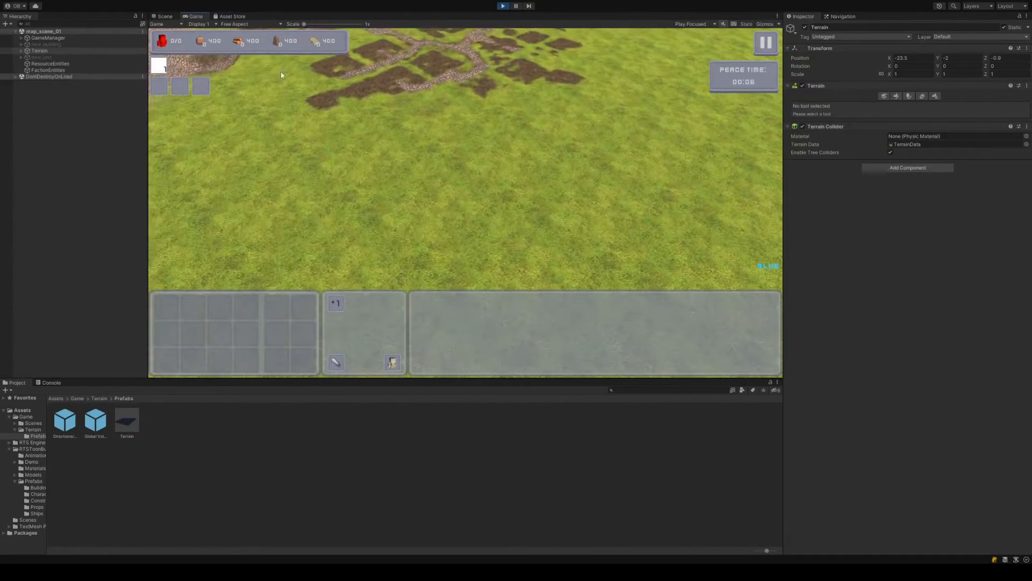
Inspect ResourceEntities, FactionEntities and new_building in the Scene view of the running game, and stop play mode
{"action": "left_click", "coordinate": [161, 16]}
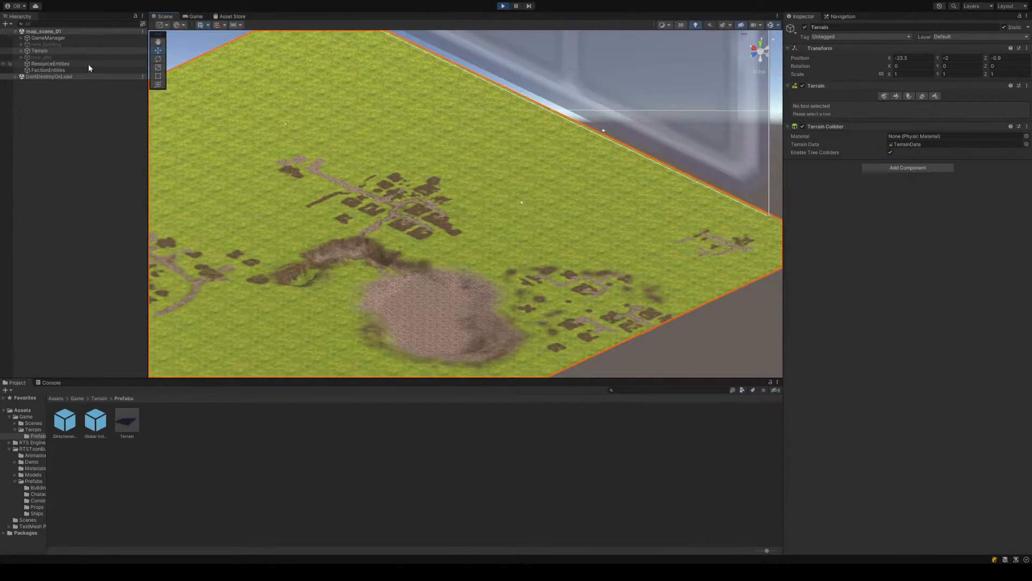
{"action": "double_click", "coordinate": [88, 63]}
{"action": "right_click_drag", "start_coordinate": [417, 199], "coordinate": [396, 188]}
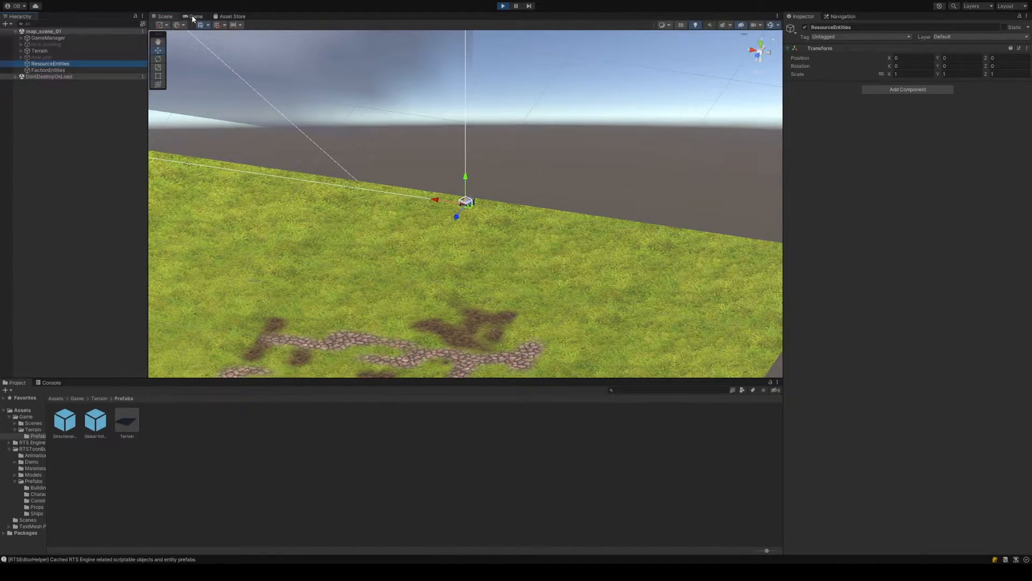
{"action": "left_click", "coordinate": [192, 16]}
{"action": "left_click", "coordinate": [165, 17]}
{"action": "left_click", "coordinate": [54, 70]}
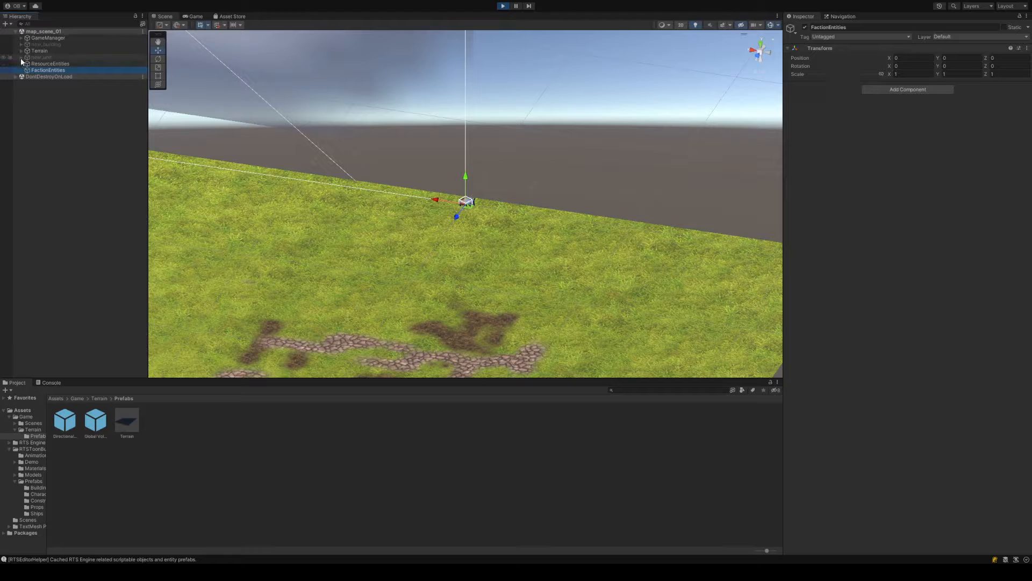
{"action": "double_click", "coordinate": [49, 45]}
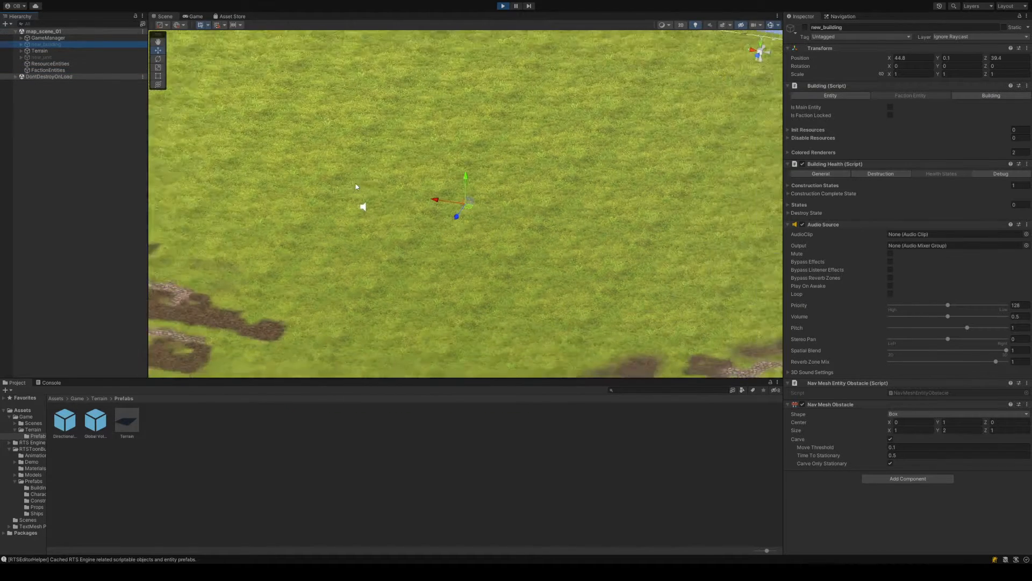
{"action": "scroll", "coordinate": [355, 187], "scroll_direction": "down", "scroll_amount": 8}
{"action": "left_click", "coordinate": [503, 6]}
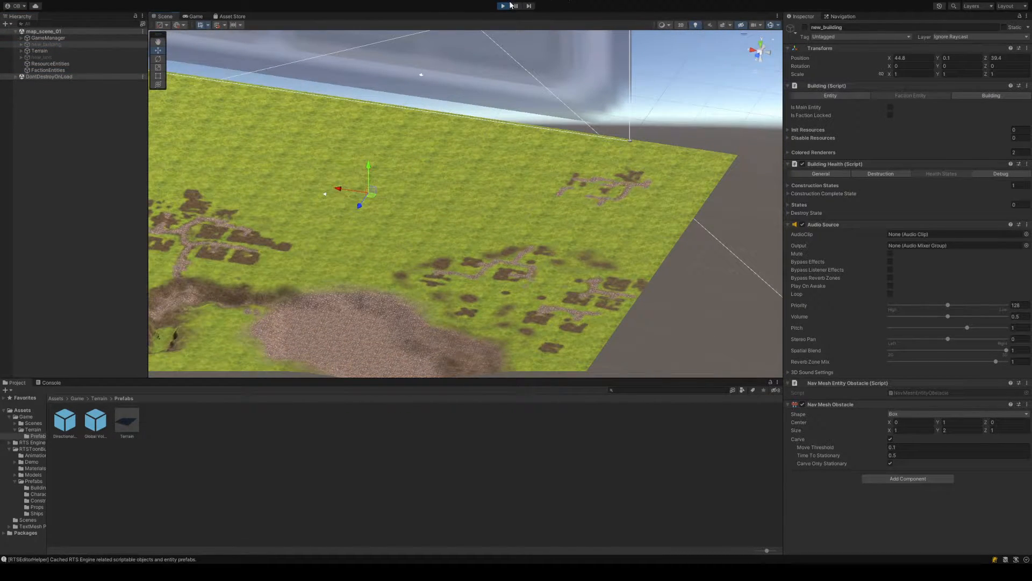
Reactivate new_building and new_unit, and test-play the scene by selecting the unit
{"action": "left_click", "coordinate": [51, 71], "text": "shift"}
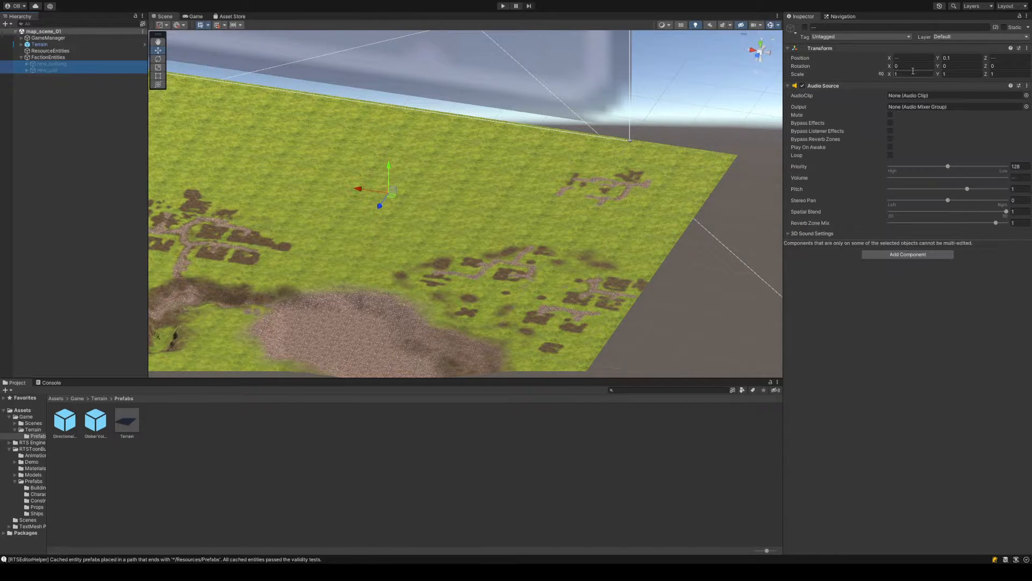
{"action": "key", "text": "ctrl+p"}
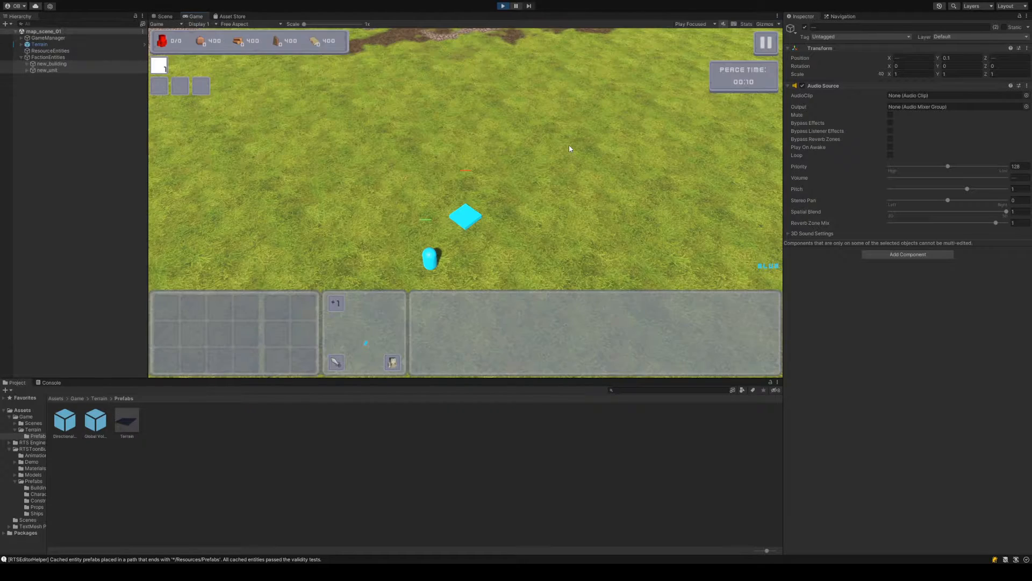
{"action": "left_click", "coordinate": [437, 274]}
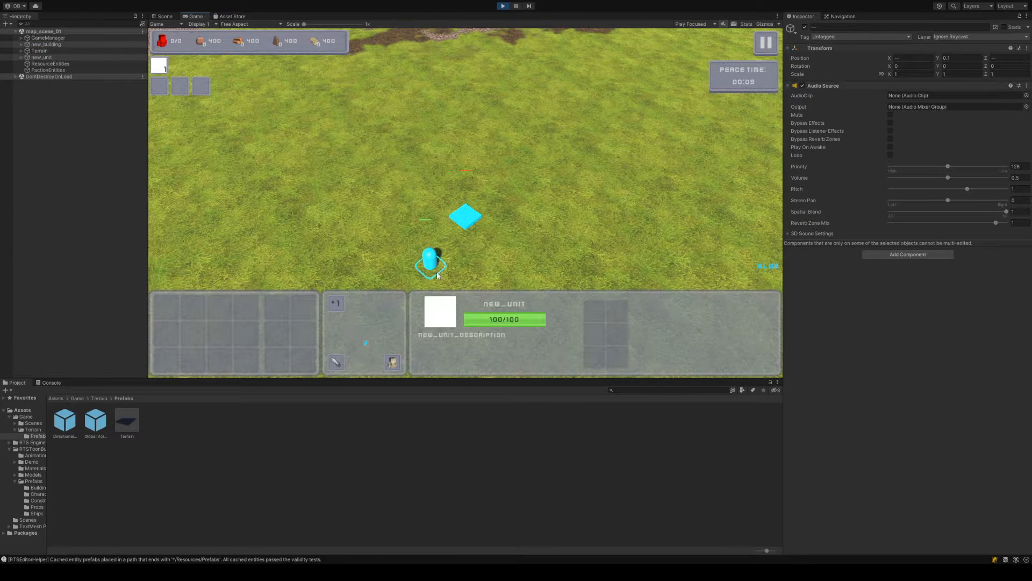
Pan the game camera around the selected unit and the building in several directions, and stop play mode
{"action": "key", "text": "s"}
{"action": "key", "text": "d"}
{"action": "key", "text": "a"}
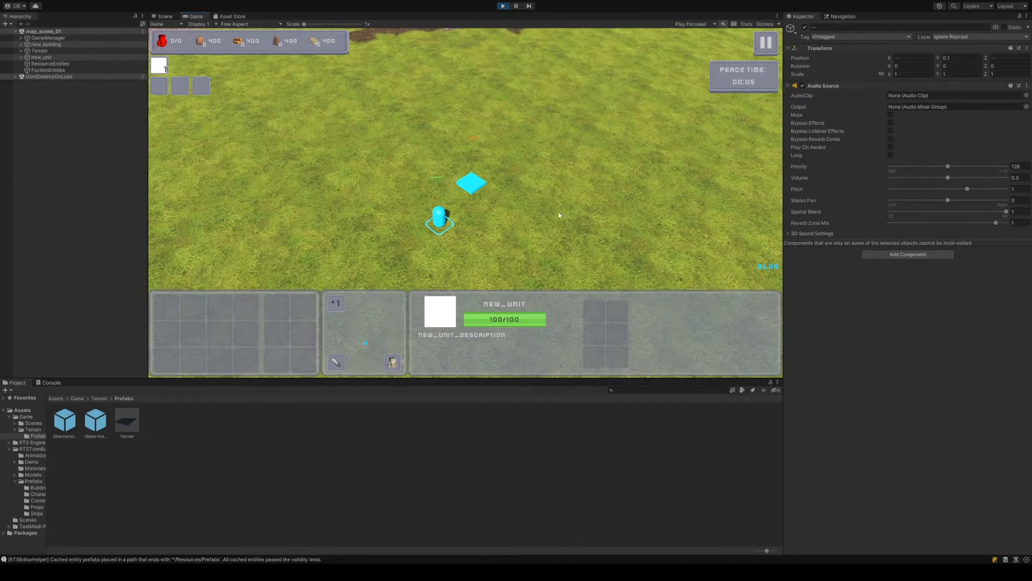
{"action": "middle_click_drag", "start_coordinate": [558, 213], "coordinate": [551, 189]}
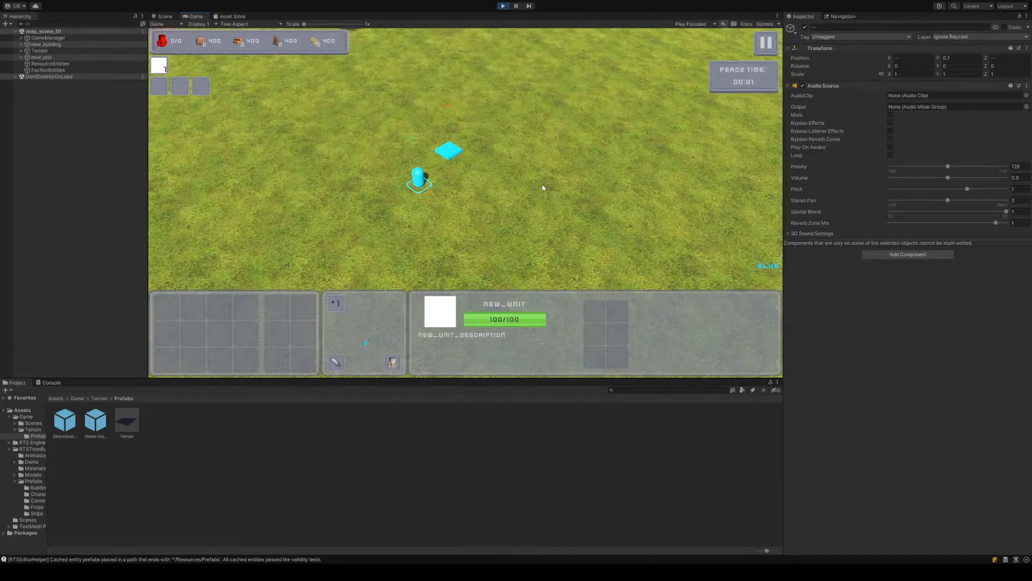
{"action": "key", "text": "a"}
{"action": "key", "text": "w"}
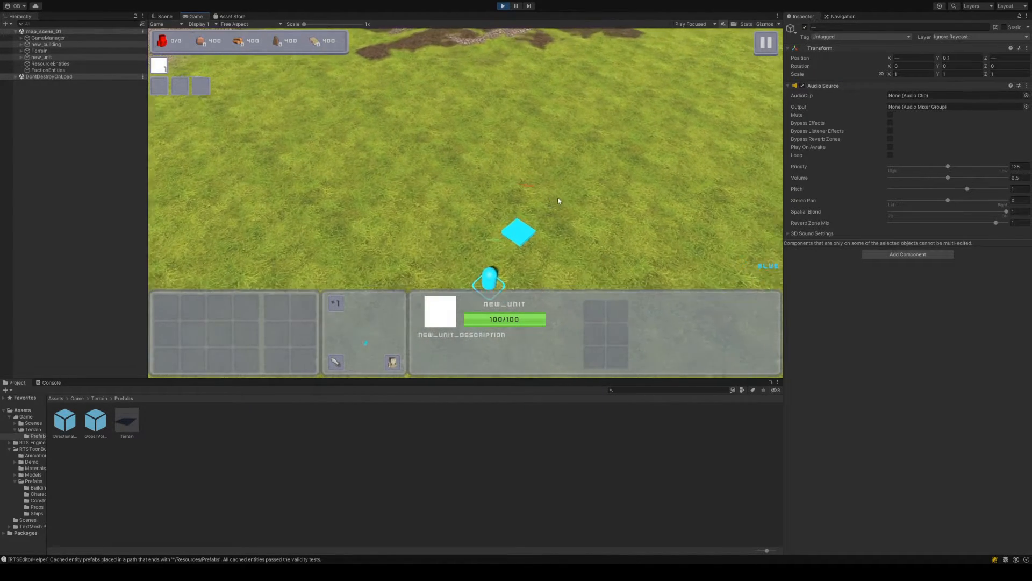
{"action": "key", "text": "s"}
{"action": "key", "text": "d"}
{"action": "left_click", "coordinate": [504, 6]}
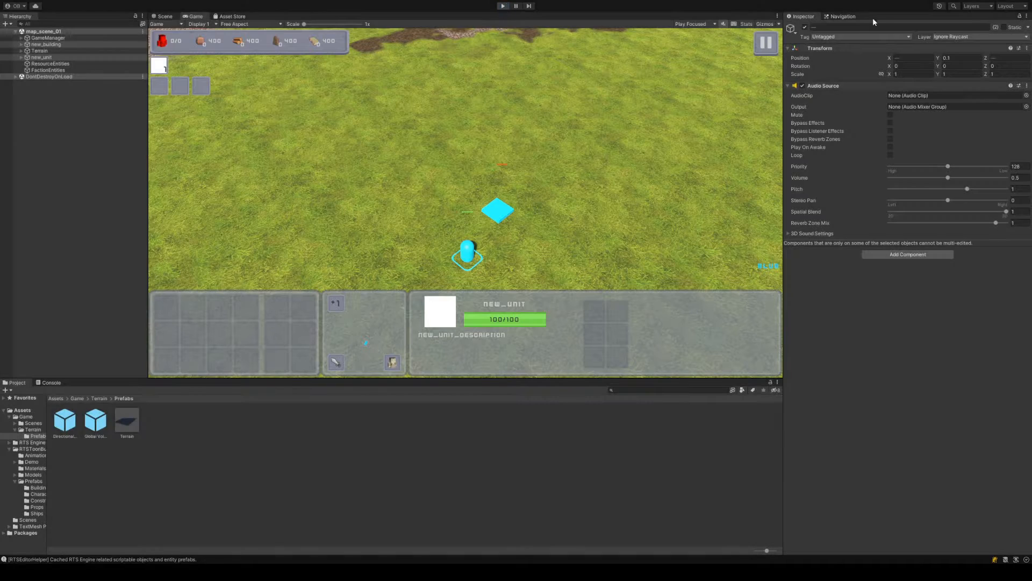
Review the baked NavMesh in the scene, expand GameManager's Essential group, and inspect the selected Terrain object's properties and layer
{"action": "left_click", "coordinate": [842, 16]}
{"action": "left_click_drag", "start_coordinate": [706, 173], "coordinate": [572, 177], "text": "alt"}
{"action": "left_click", "coordinate": [86, 128]}
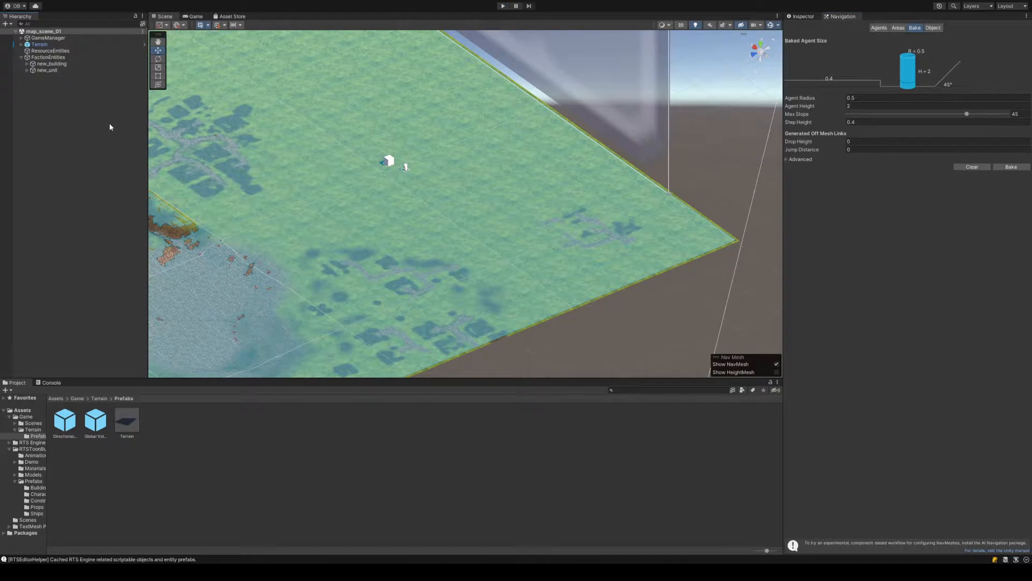
{"action": "left_click", "coordinate": [28, 45]}
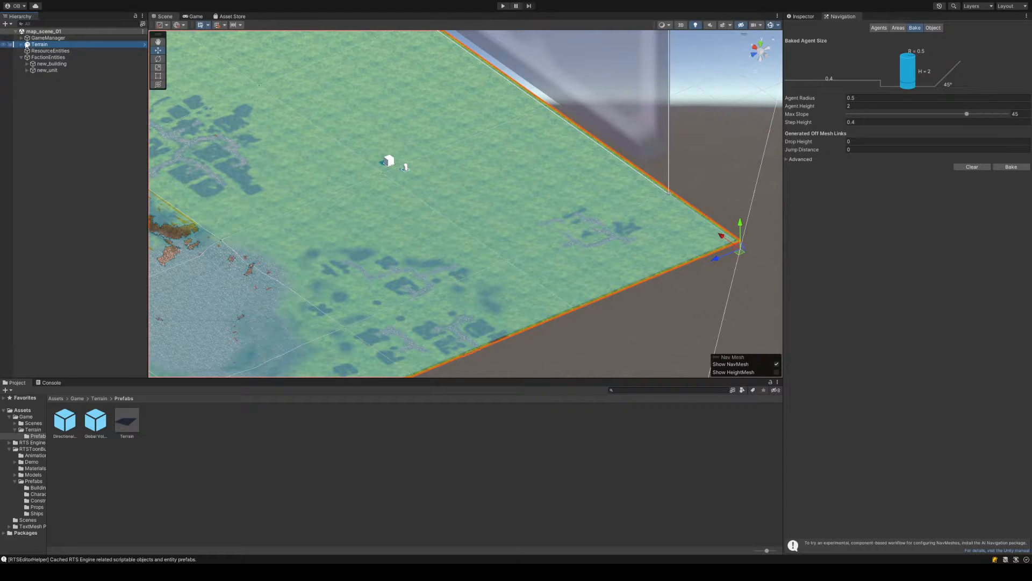
{"action": "left_click", "coordinate": [21, 37]}
{"action": "left_click", "coordinate": [26, 44]}
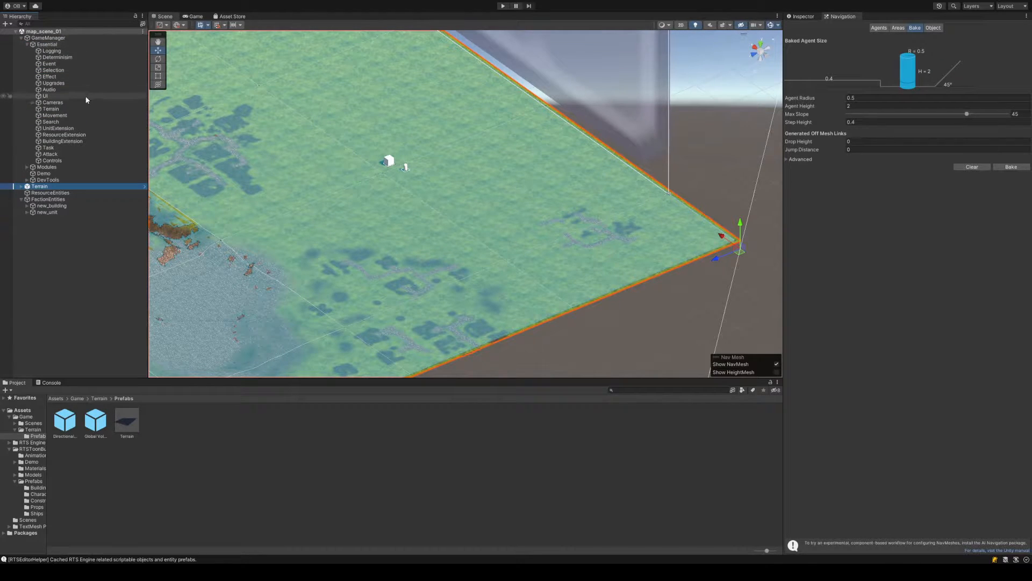
{"action": "left_click", "coordinate": [809, 17]}
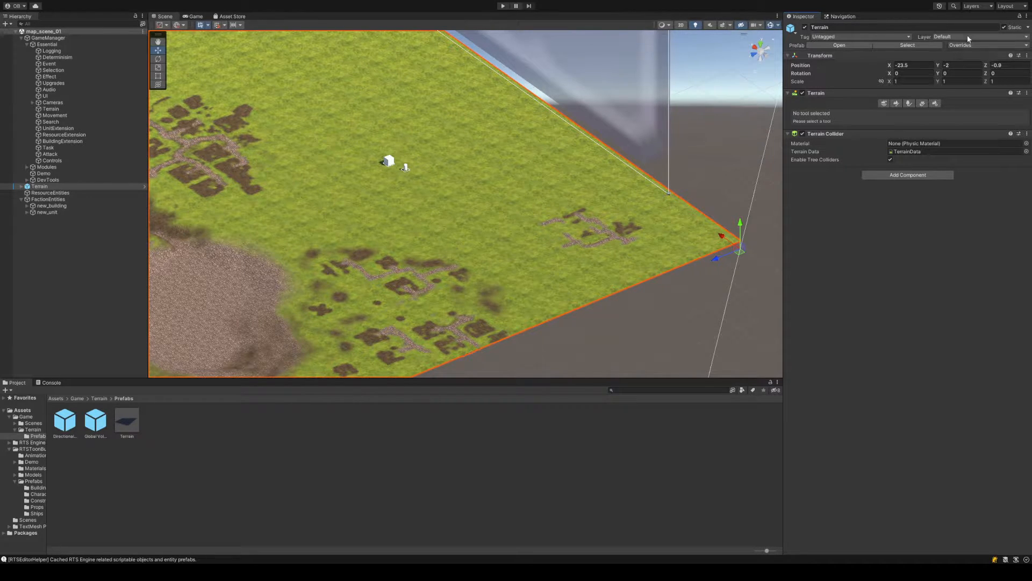
Inspect the Movable Terrain Areas list in the Unit Movement settings of new_unit's unit_movement child object
{"action": "left_click", "coordinate": [47, 212]}
{"action": "left_click", "coordinate": [27, 212]}
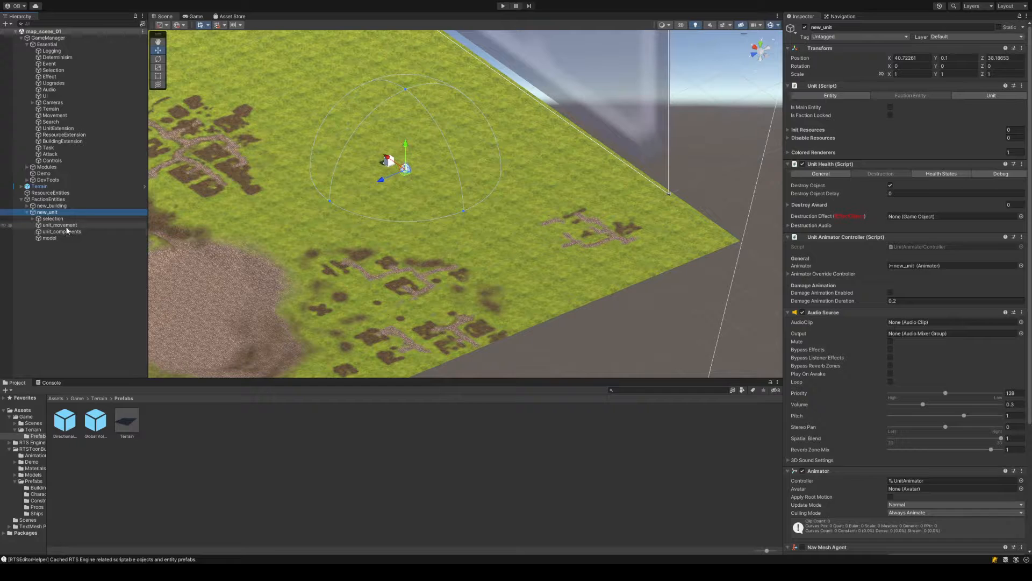
{"action": "left_click", "coordinate": [68, 225]}
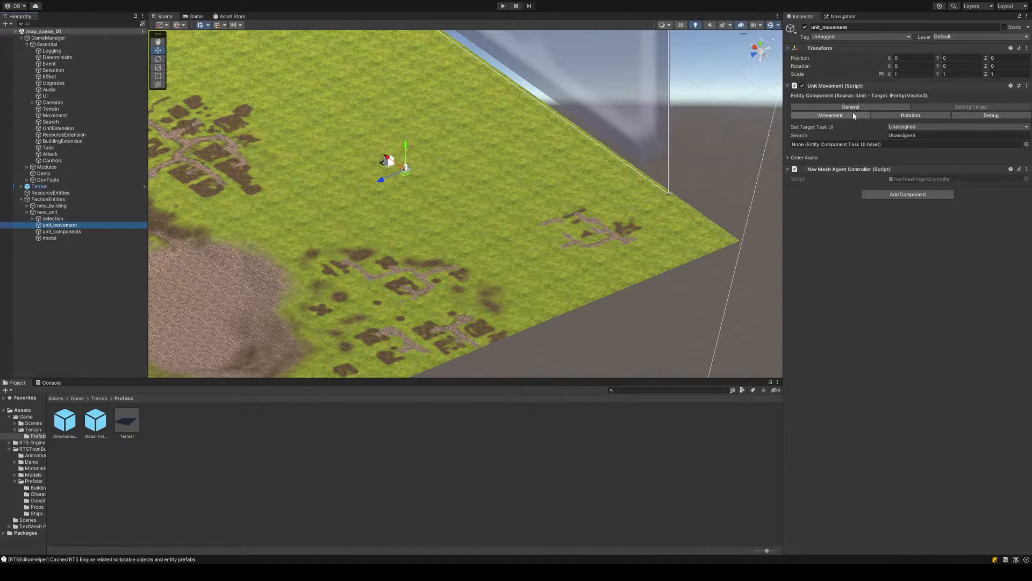
{"action": "left_click_drag", "start_coordinate": [782, 137], "coordinate": [778, 137]}
{"action": "left_click", "coordinate": [831, 115]}
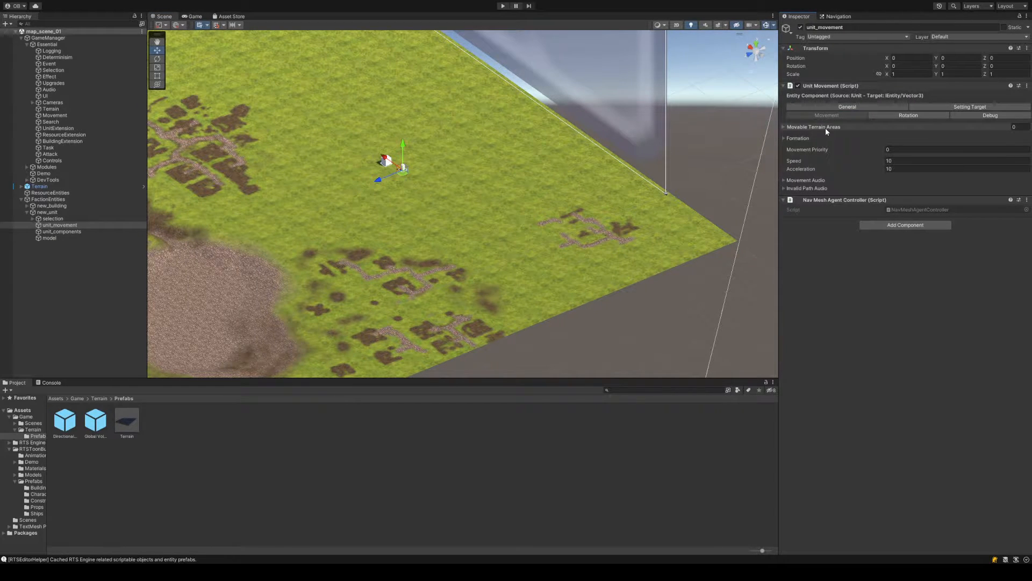
{"action": "left_click", "coordinate": [826, 127]}
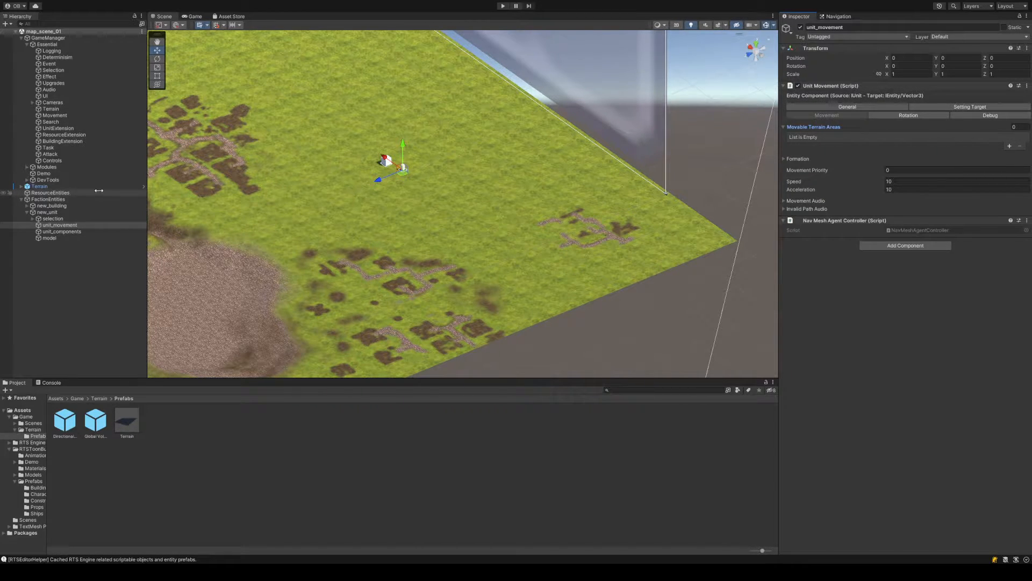
Examine the Areas list in the Terrain Manager under Essential and locate the ground terrain area type asset in the project
{"action": "left_click", "coordinate": [86, 109]}
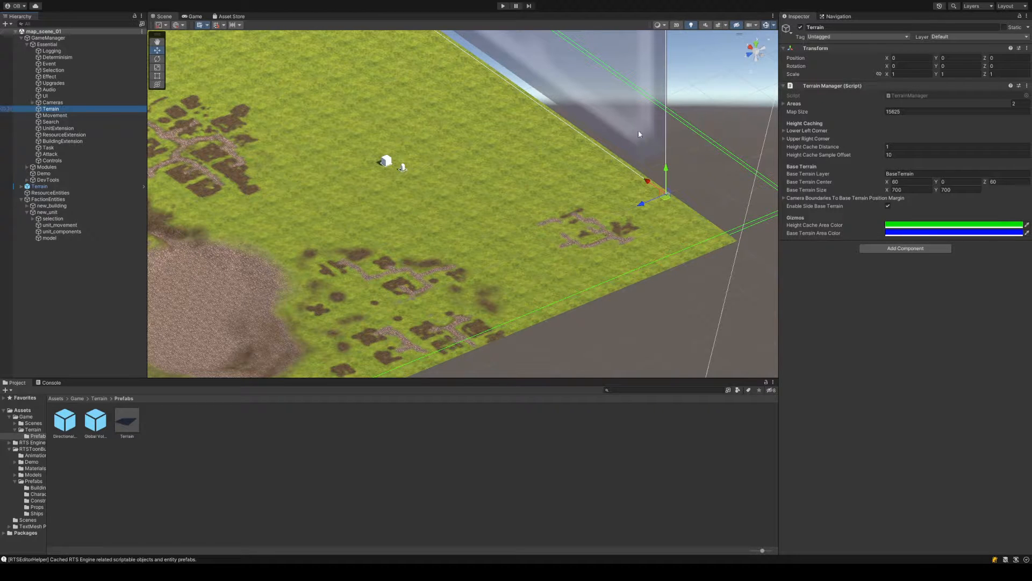
{"action": "left_click", "coordinate": [799, 103]}
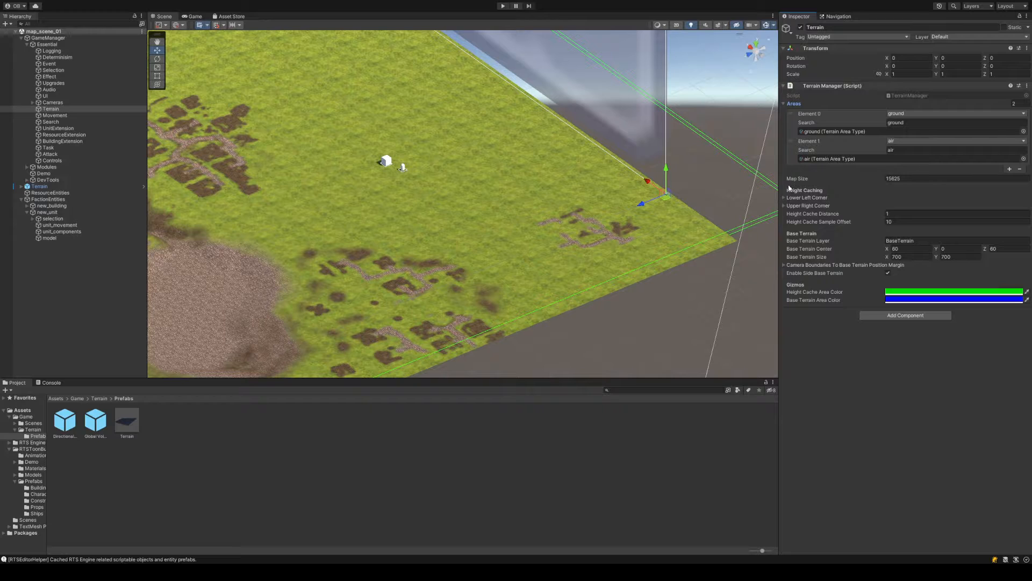
{"action": "left_click_drag", "start_coordinate": [779, 182], "coordinate": [774, 181]}
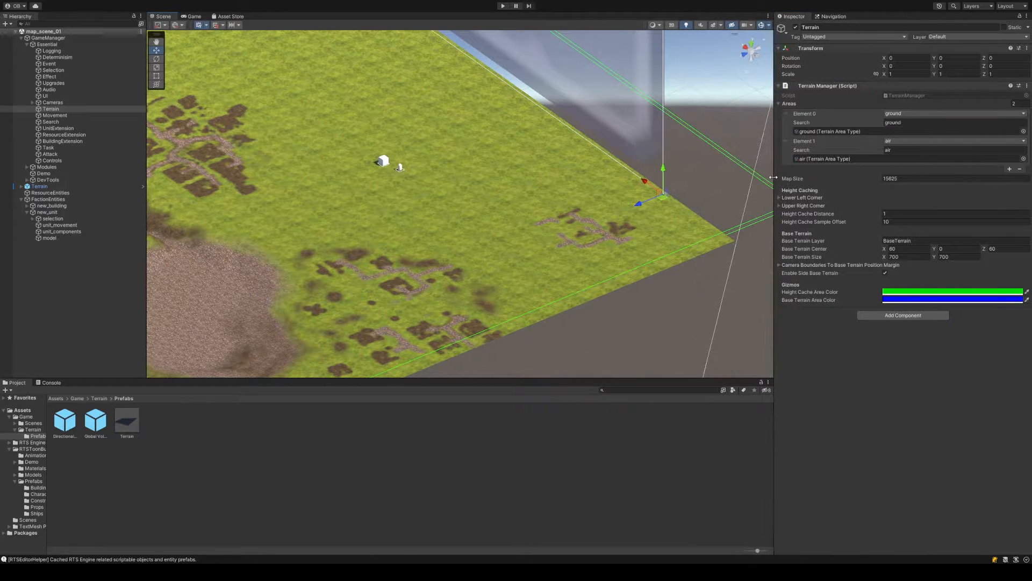
{"action": "left_click", "coordinate": [862, 132]}
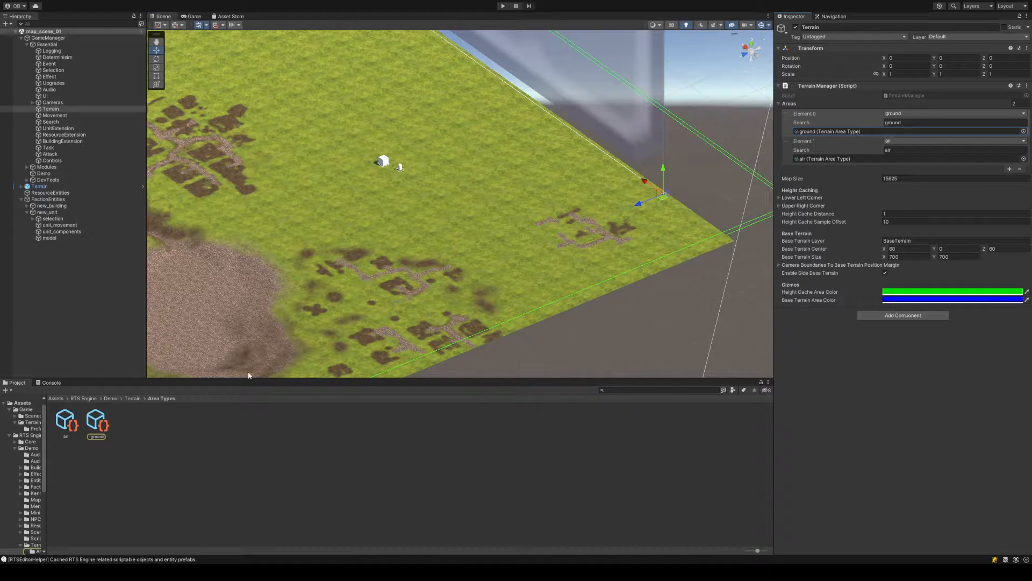
Inspect the ground area type's key, layers and navigation areas, and compare them with the NavMesh areas list in the Navigation settings
{"action": "left_click", "coordinate": [99, 426]}
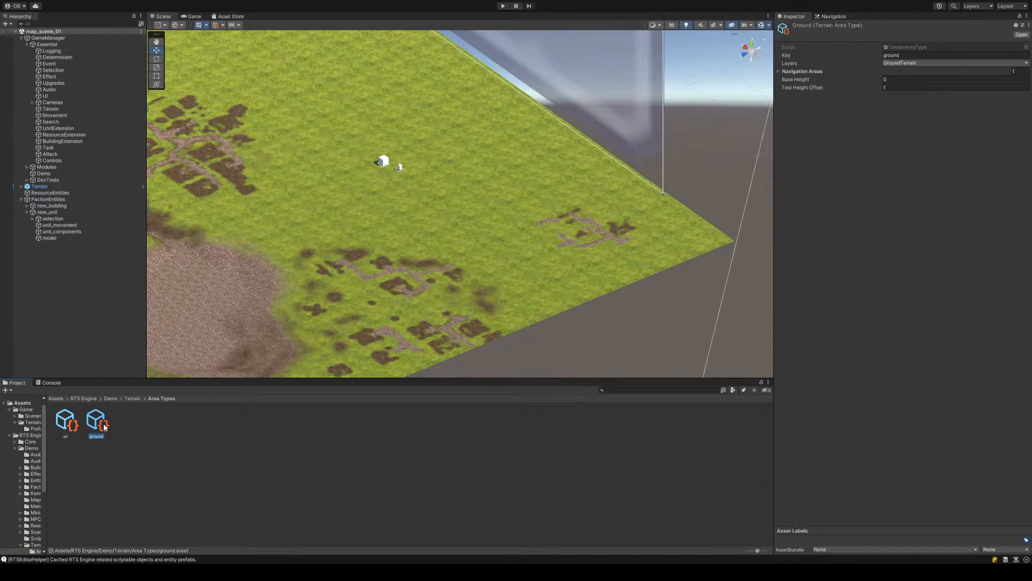
{"action": "left_click", "coordinate": [910, 54]}
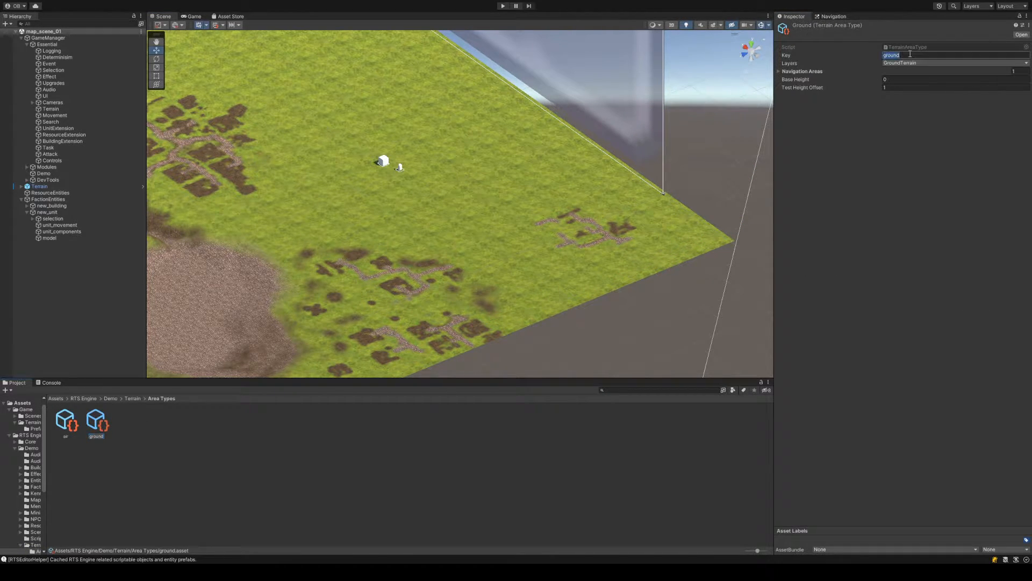
{"action": "left_click", "coordinate": [890, 134]}
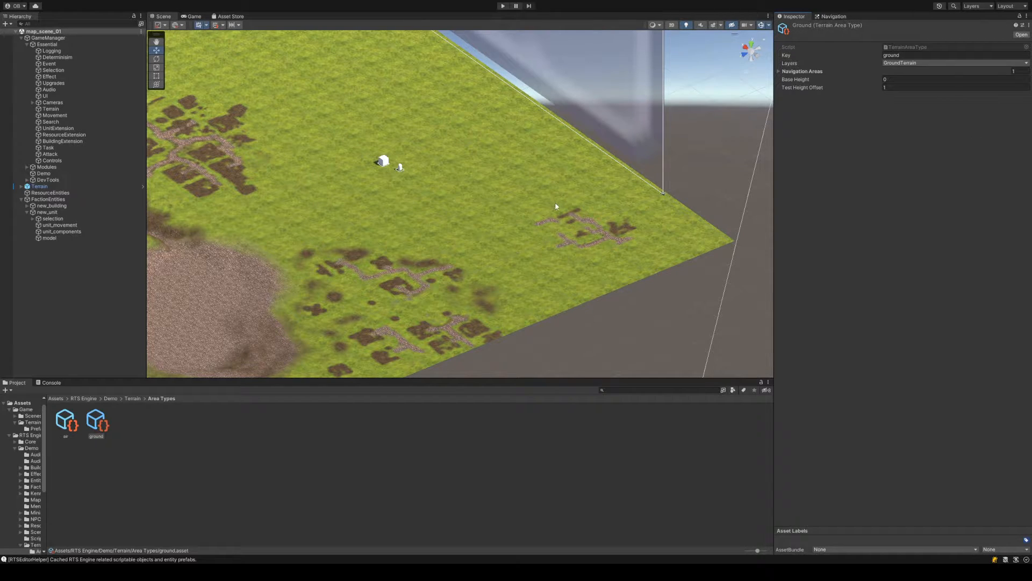
{"action": "left_click", "coordinate": [818, 72]}
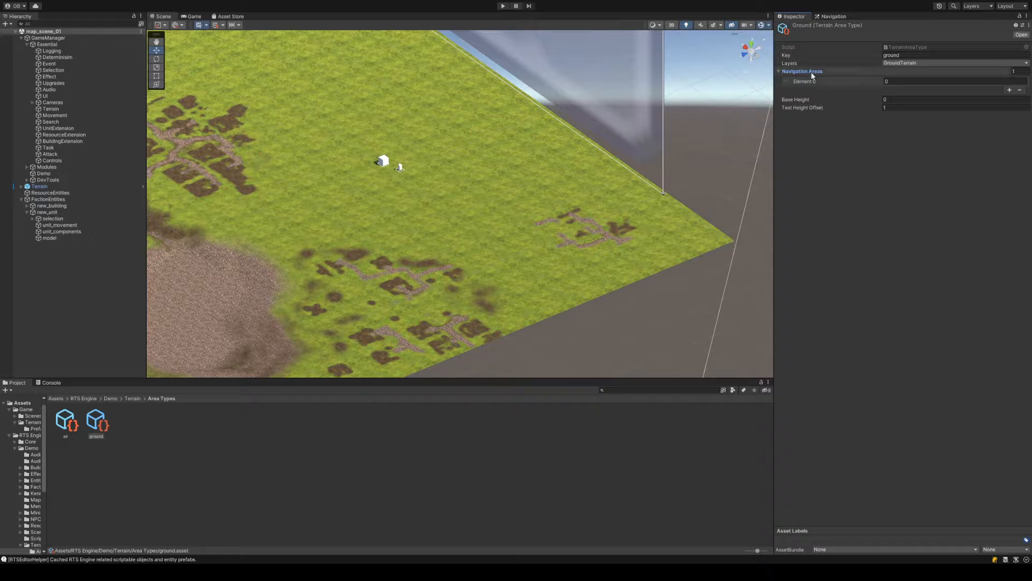
{"action": "left_click", "coordinate": [832, 17]}
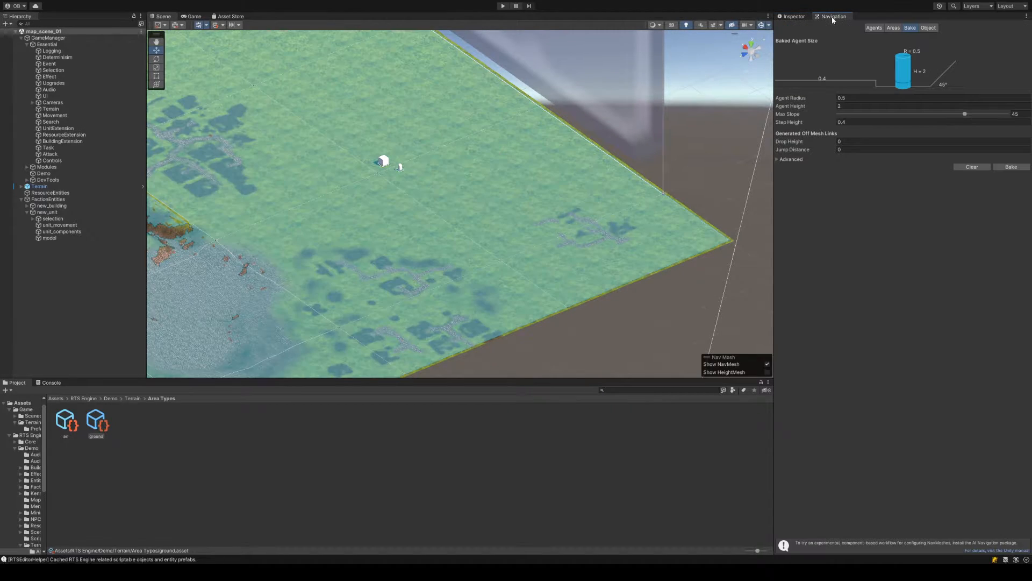
{"action": "left_click", "coordinate": [895, 30]}
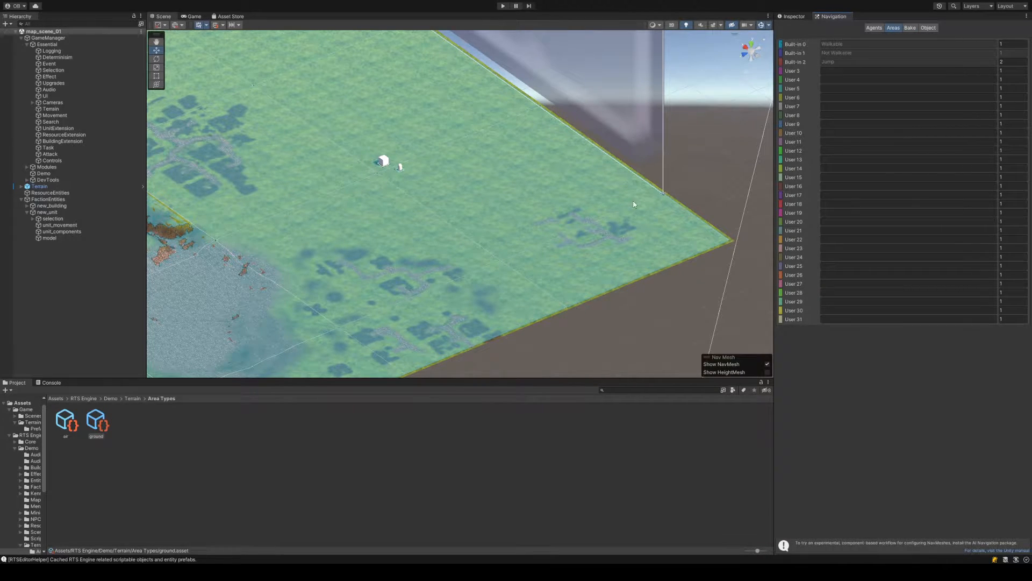
Examine the ground area type's settings, the Terrain Manager's area list and the layer assigned to the scene's Terrain object
{"action": "scroll", "coordinate": [511, 233], "scroll_direction": "down", "scroll_amount": 5}
{"action": "middle_click_drag", "start_coordinate": [511, 233], "coordinate": [552, 203]}
{"action": "left_click", "coordinate": [801, 17]}
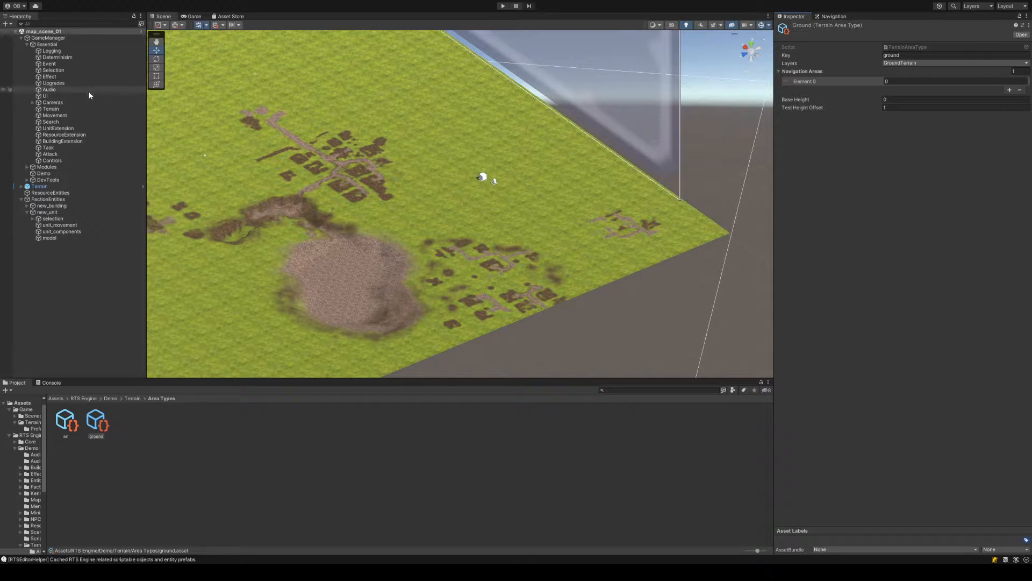
{"action": "left_click", "coordinate": [73, 108]}
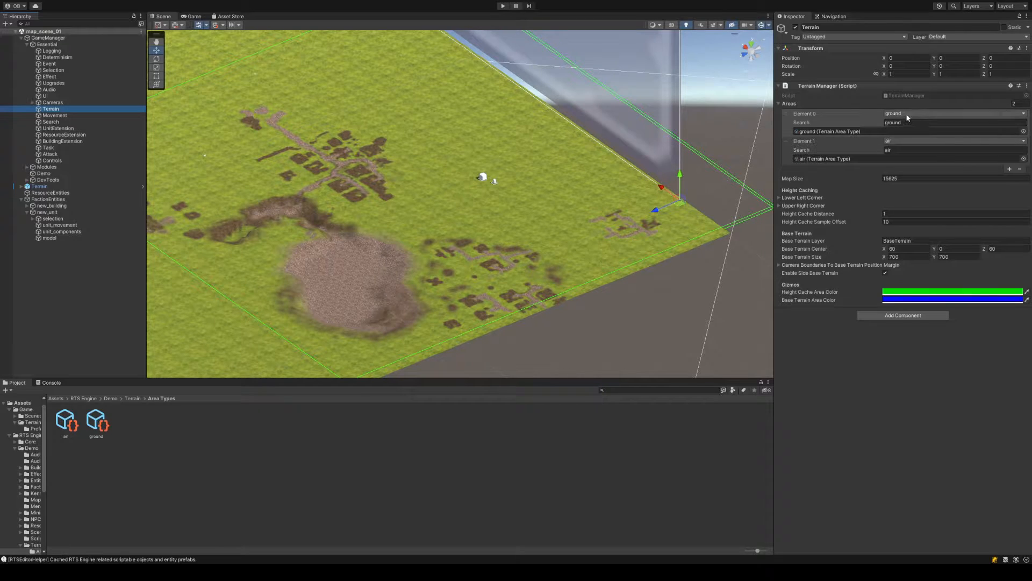
{"action": "left_click", "coordinate": [30, 186]}
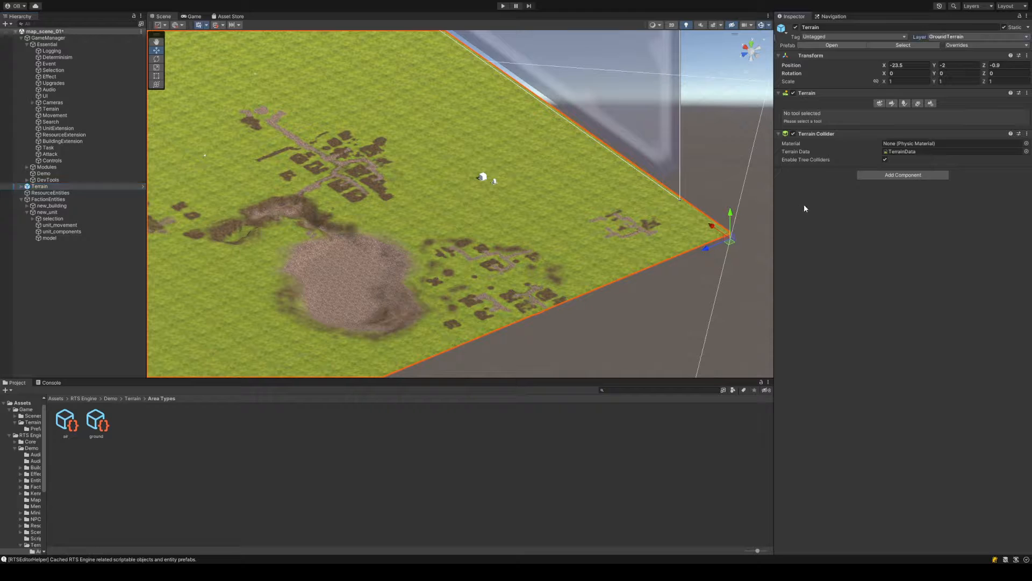
Playtest the scene by ordering the new unit to several spots on the ground, and end the test
{"action": "left_click", "coordinate": [501, 7]}
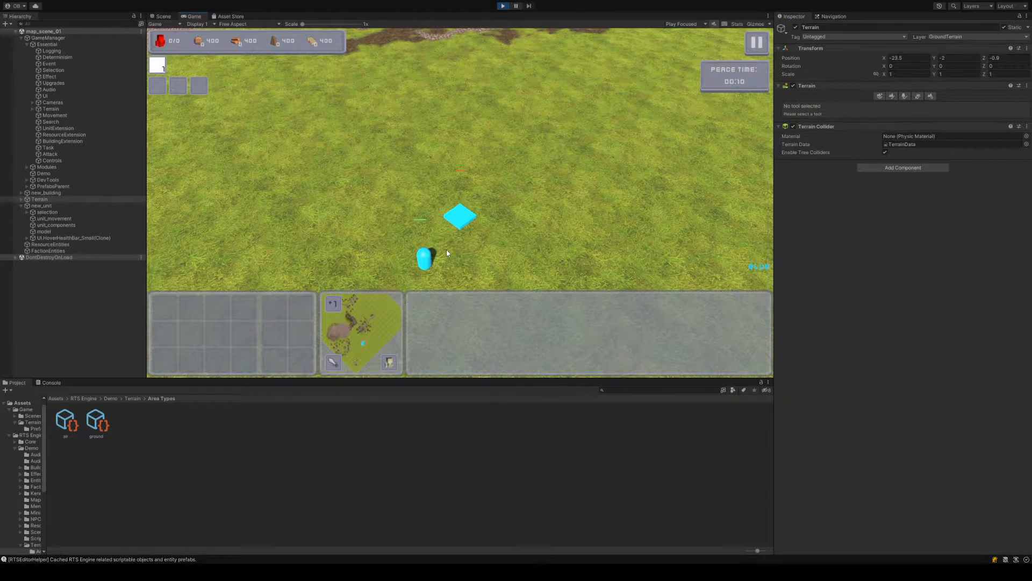
{"action": "left_click", "coordinate": [424, 259]}
{"action": "right_click", "coordinate": [541, 225]}
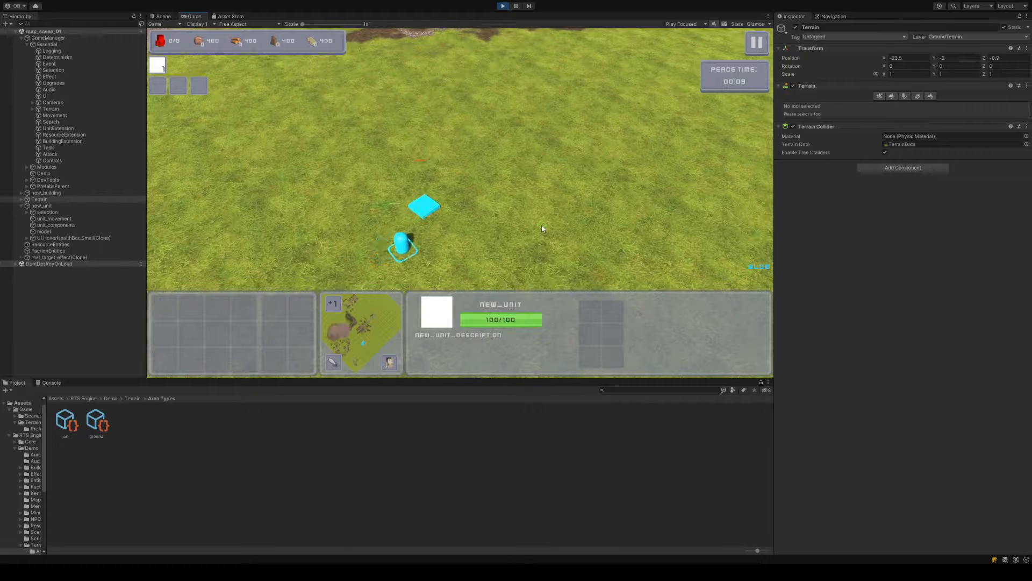
{"action": "right_click", "coordinate": [615, 240]}
{"action": "right_click", "coordinate": [510, 264]}
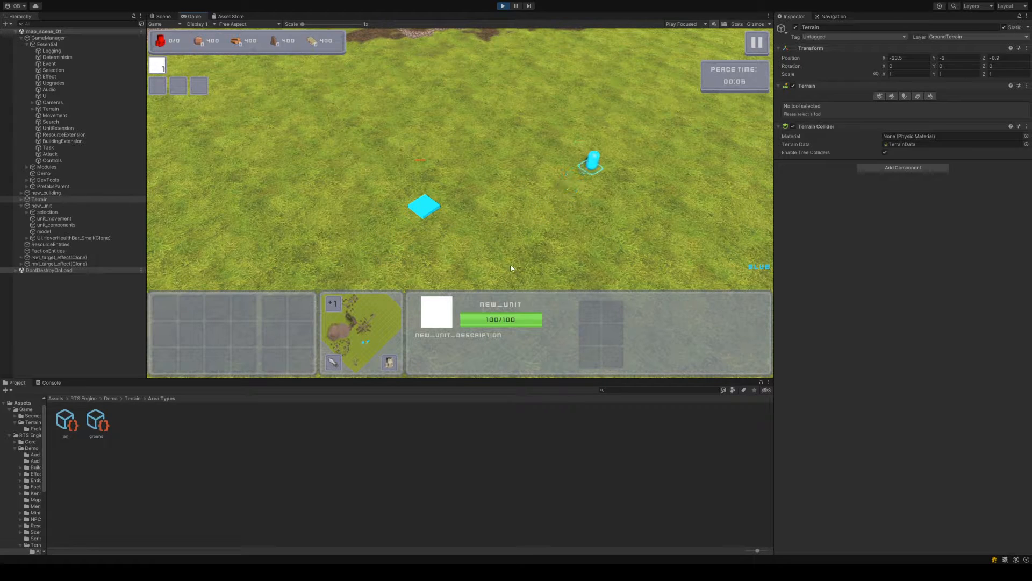
{"action": "left_click", "coordinate": [503, 7]}
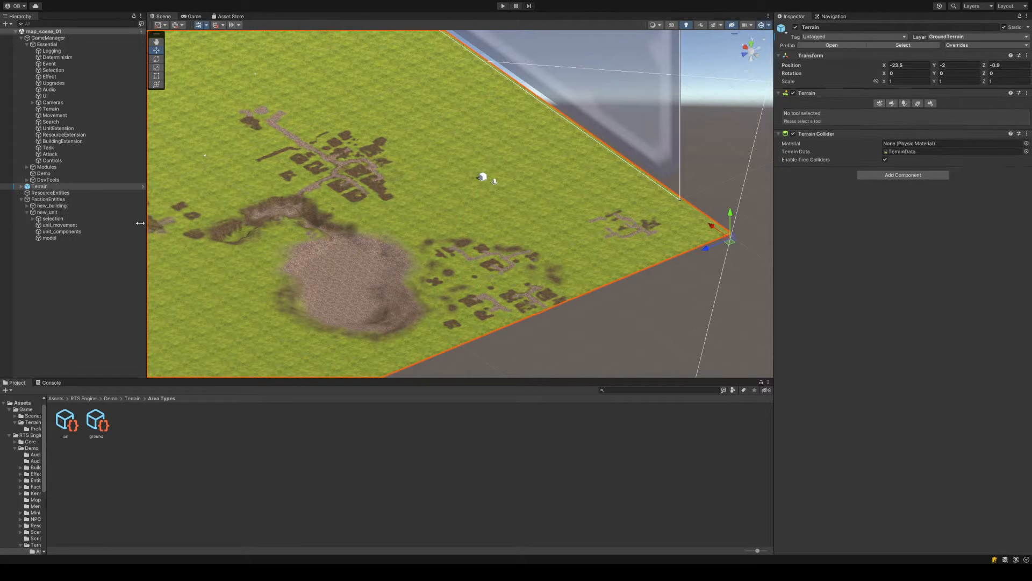
Examine unit_movement's Movable Terrain Areas setting alongside the areas defined in the Terrain Manager
{"action": "left_click", "coordinate": [99, 225]}
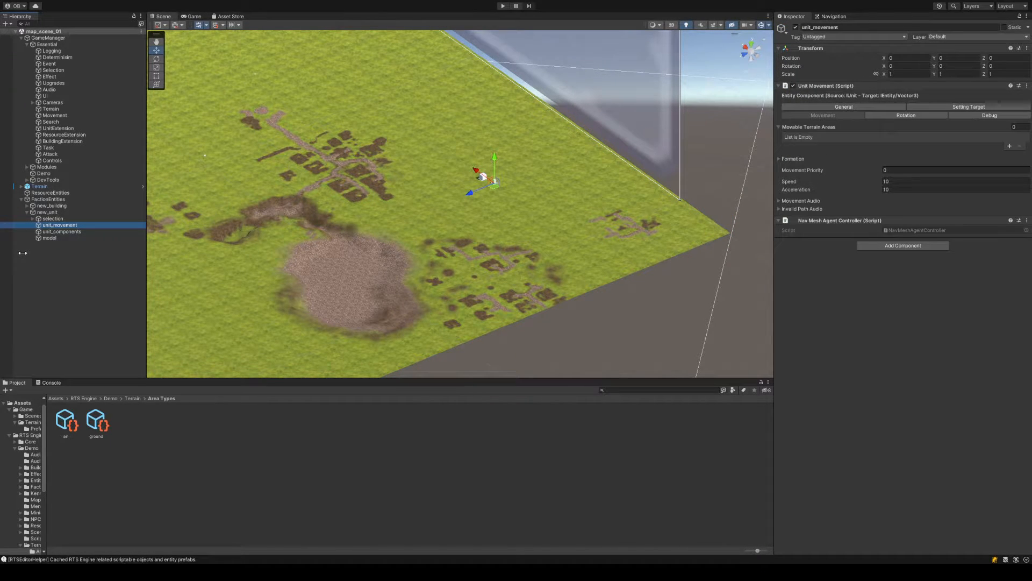
{"action": "double_click", "coordinate": [54, 225]}
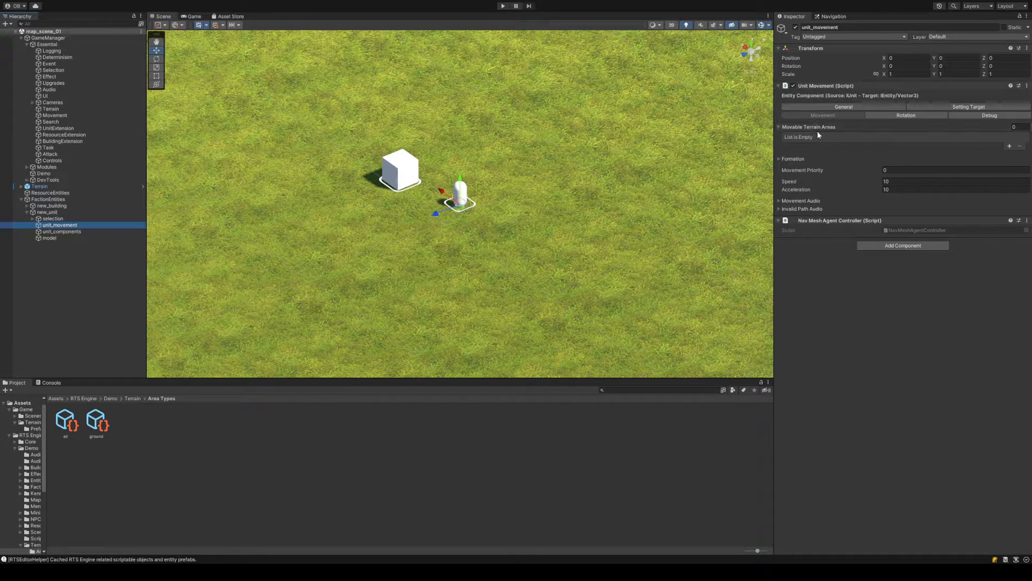
{"action": "left_click", "coordinate": [84, 109]}
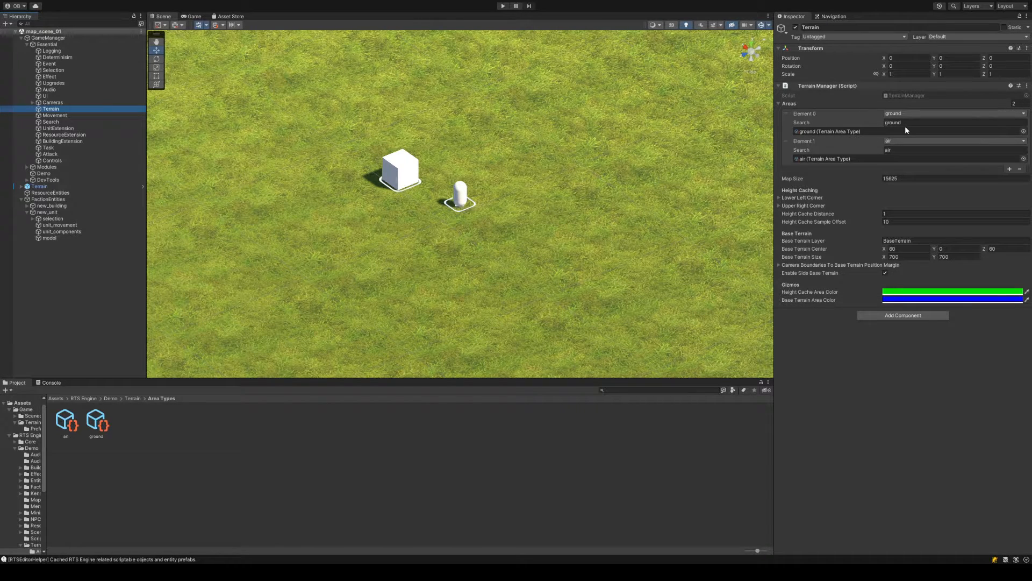
{"action": "left_click", "coordinate": [905, 151]}
Add one entry to unit_movement's Movable Terrain Areas, set it to the air area type, and save the scene
{"action": "left_click", "coordinate": [99, 225]}
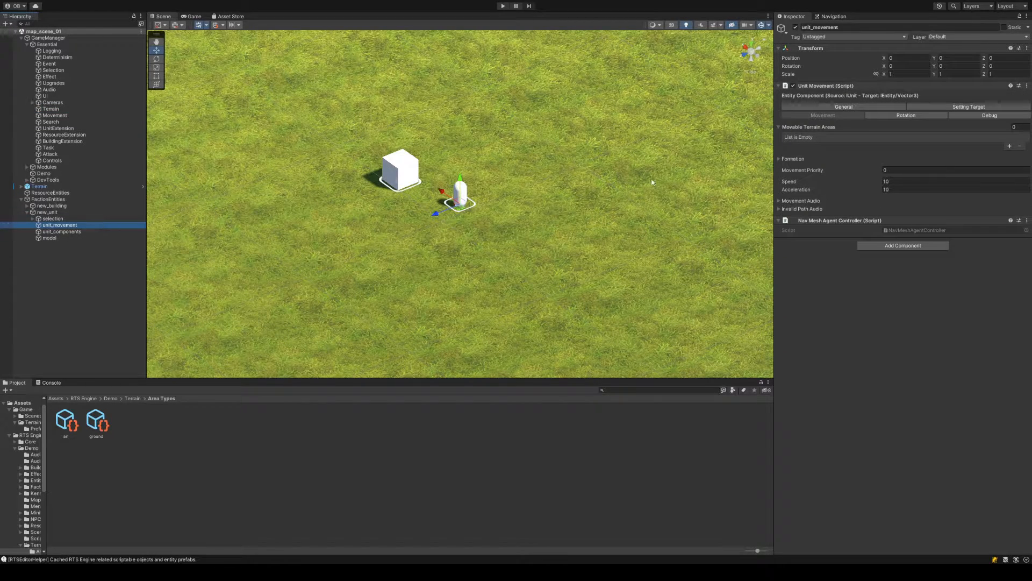
{"action": "left_click", "coordinate": [1009, 145]}
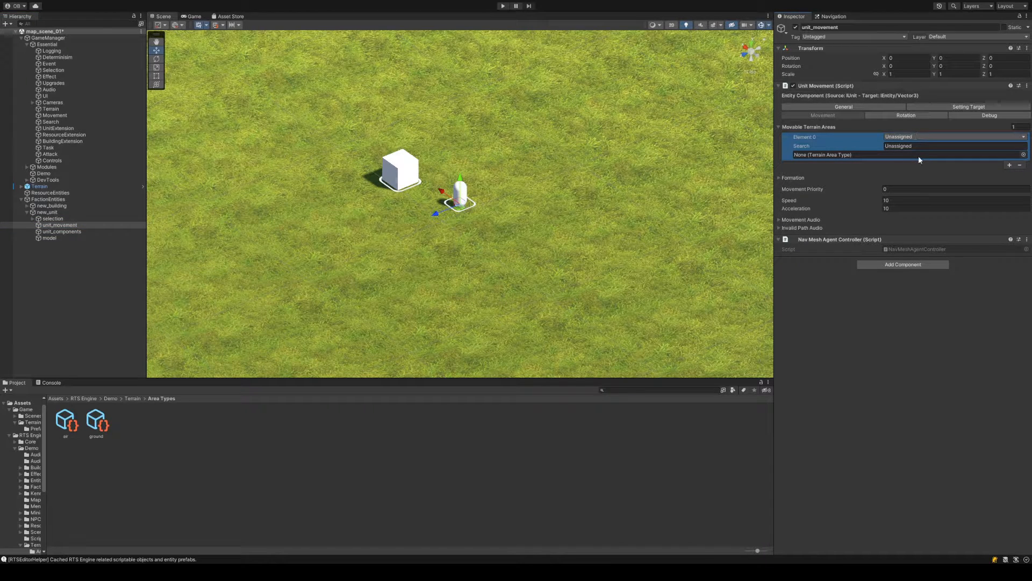
{"action": "left_click", "coordinate": [918, 157]}
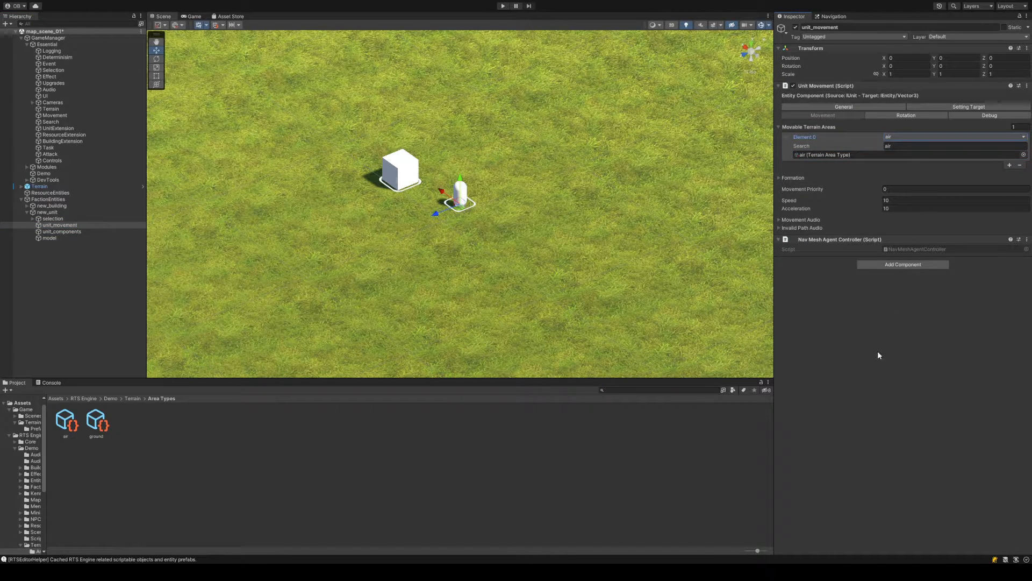
{"action": "key", "text": "ctrl+s"}
Playtest the air-area unit by selecting it and ordering it to move across the terrain, and end the test
{"action": "key", "text": "ctrl+p"}
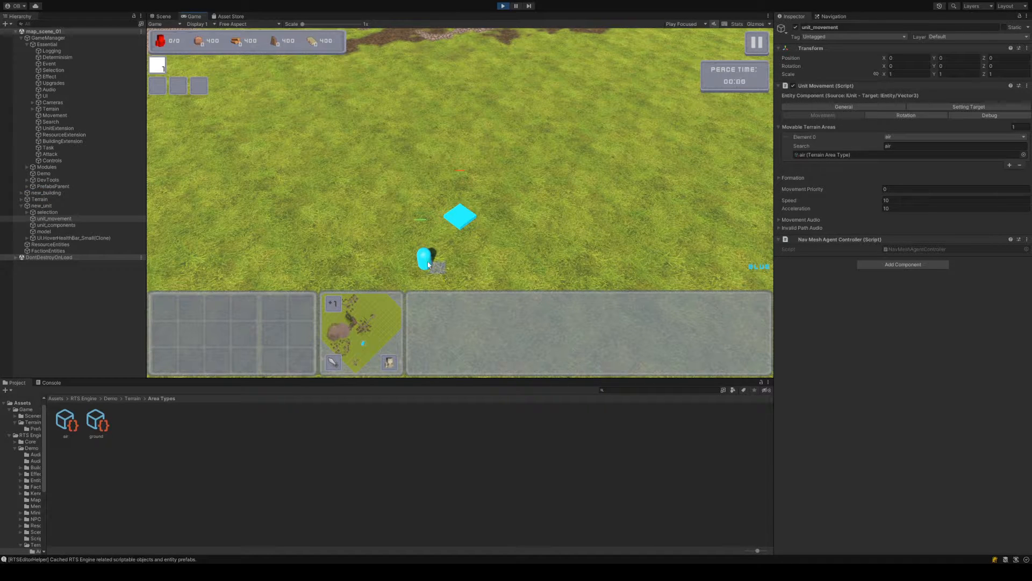
{"action": "left_click", "coordinate": [425, 259]}
{"action": "right_click", "coordinate": [553, 238]}
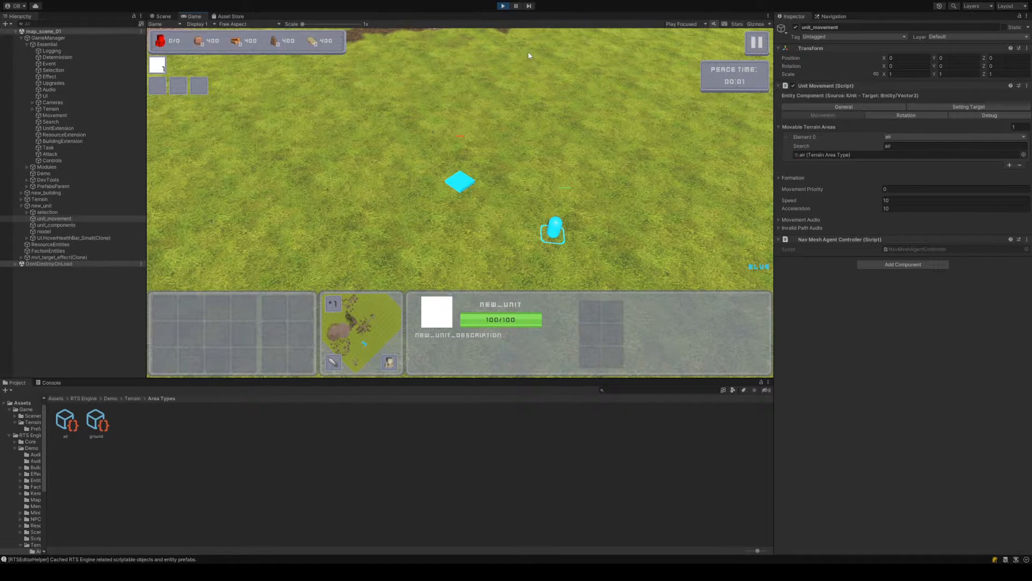
{"action": "left_click", "coordinate": [504, 6]}
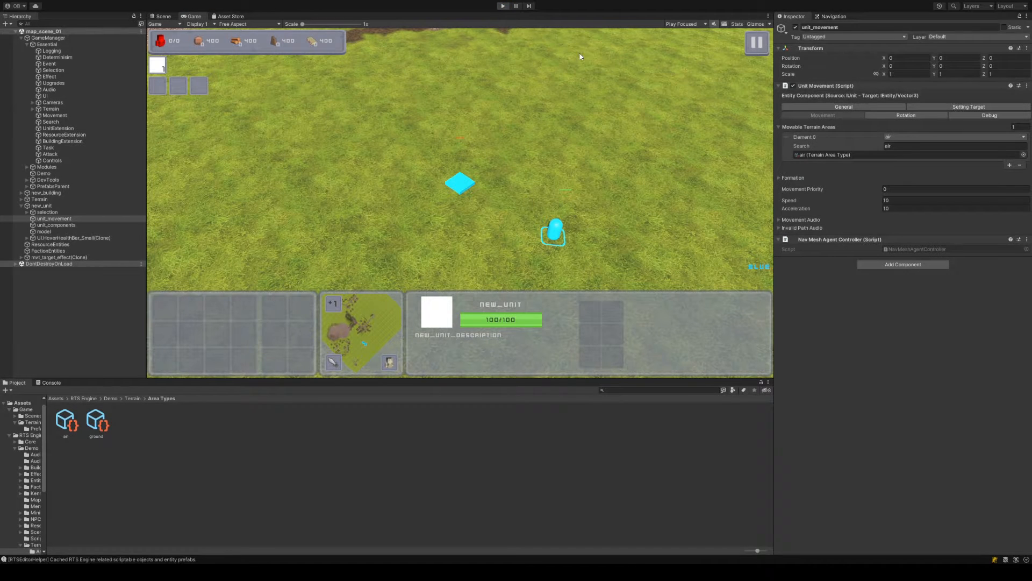
Inspect the air area type asset assigned to the unit, the unit's selection and movement components, and the console log
{"action": "left_click", "coordinate": [858, 156]}
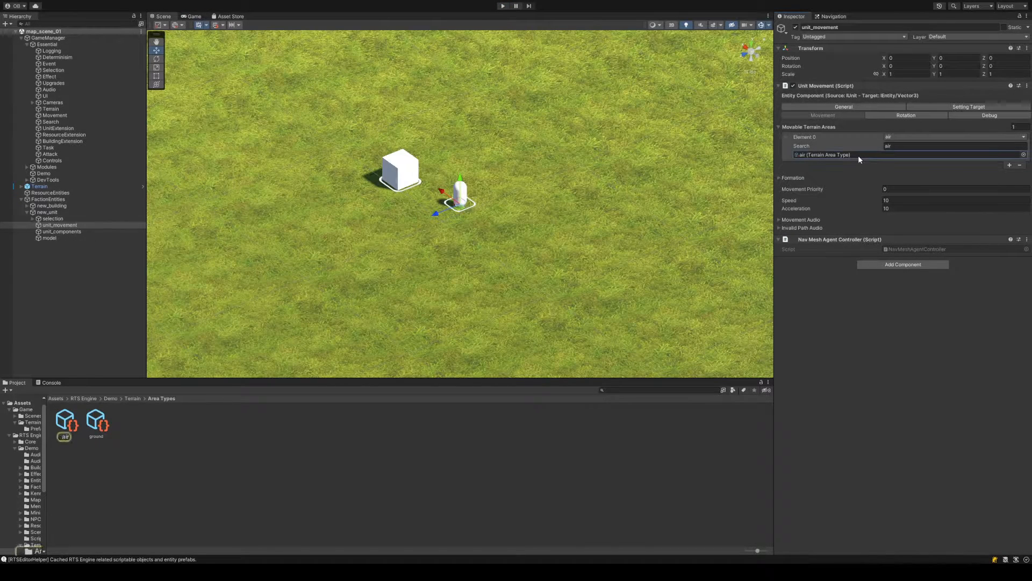
{"action": "left_click", "coordinate": [65, 430]}
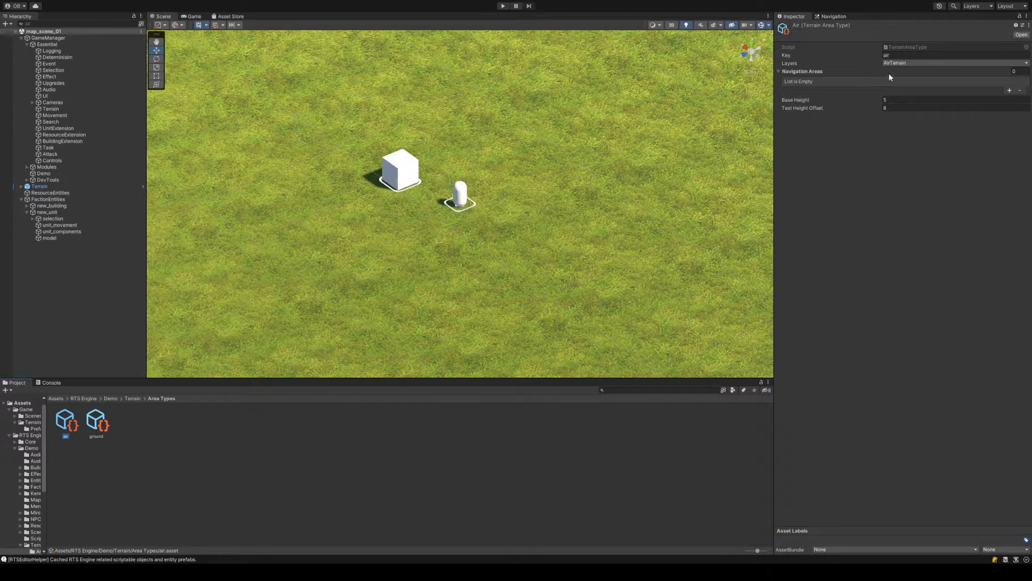
{"action": "left_click", "coordinate": [85, 224]}
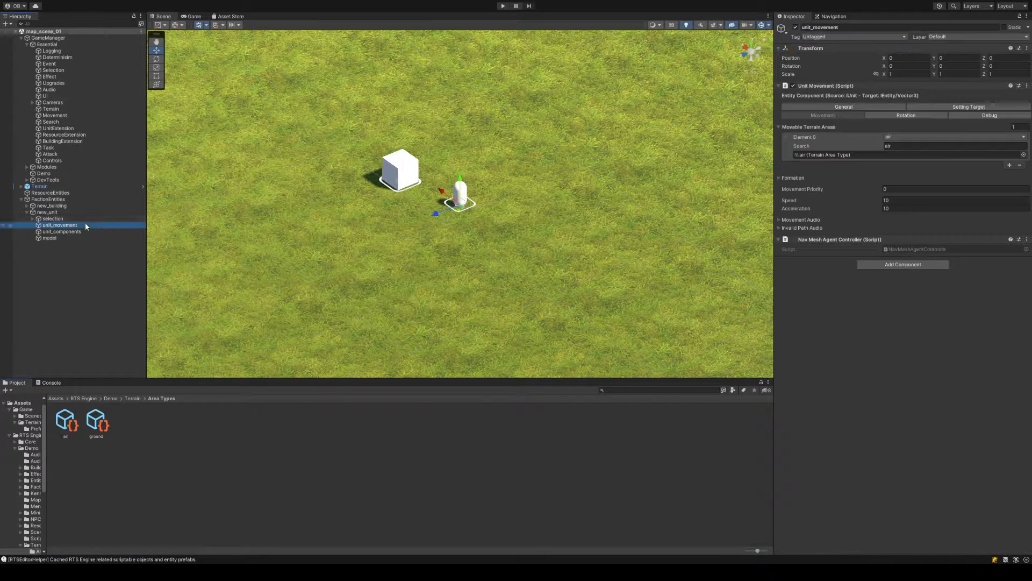
{"action": "left_click", "coordinate": [83, 219]}
{"action": "left_click", "coordinate": [53, 383]}
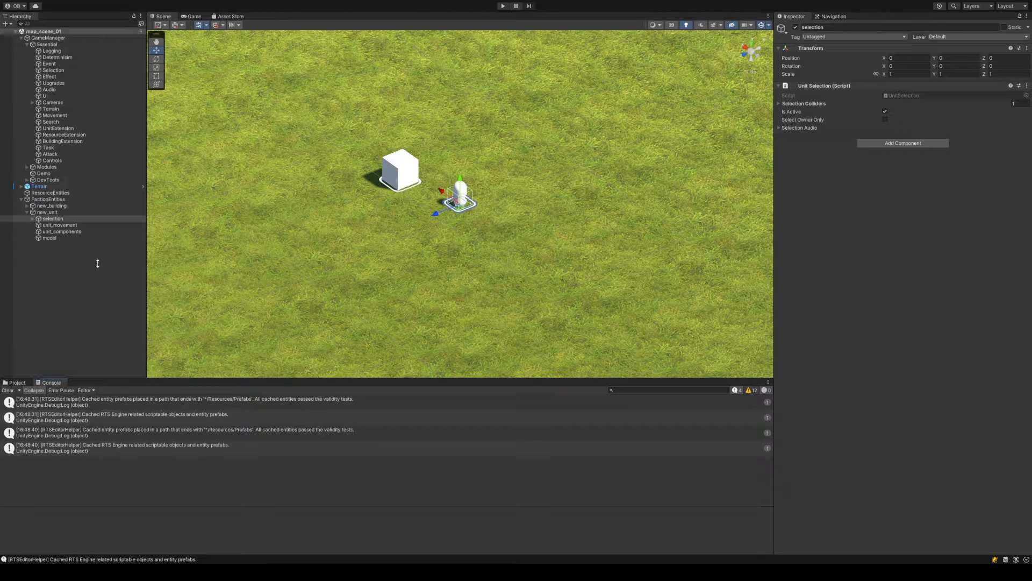
{"action": "left_click", "coordinate": [59, 225]}
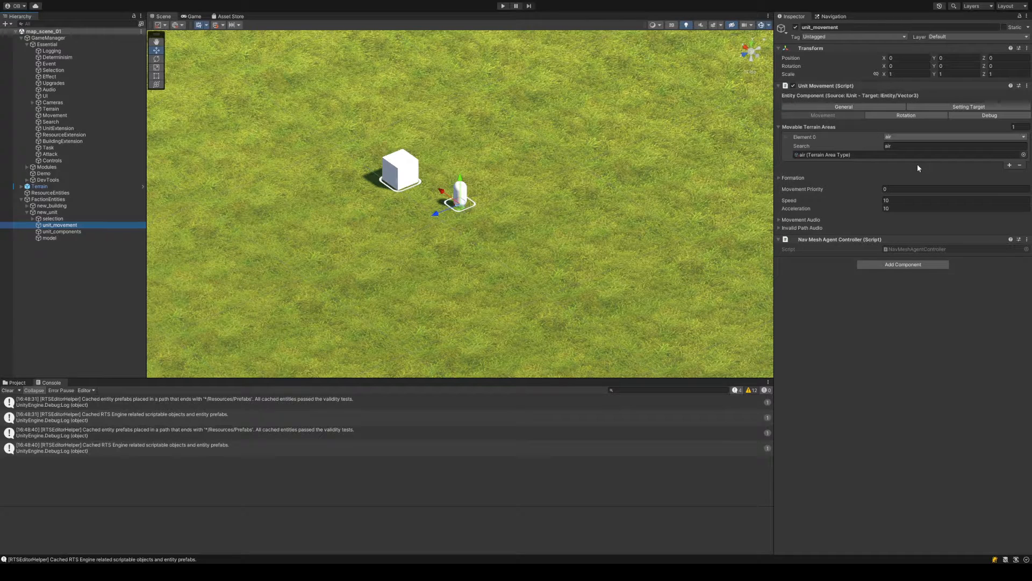
Check the scene Terrain and its child objects, clear the console log, and review the air area type's layer settings
{"action": "left_click", "coordinate": [39, 186]}
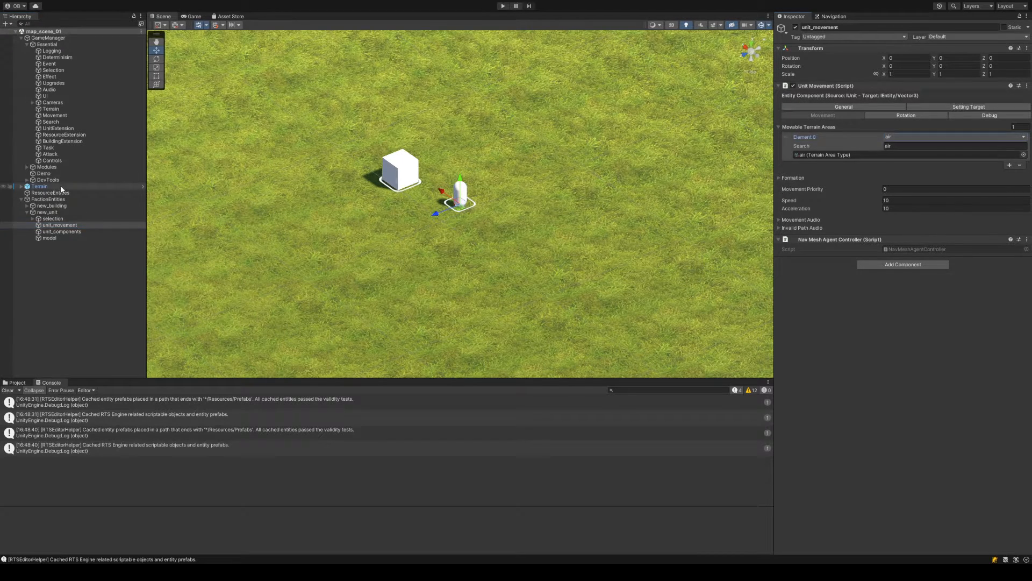
{"action": "left_click", "coordinate": [21, 186]}
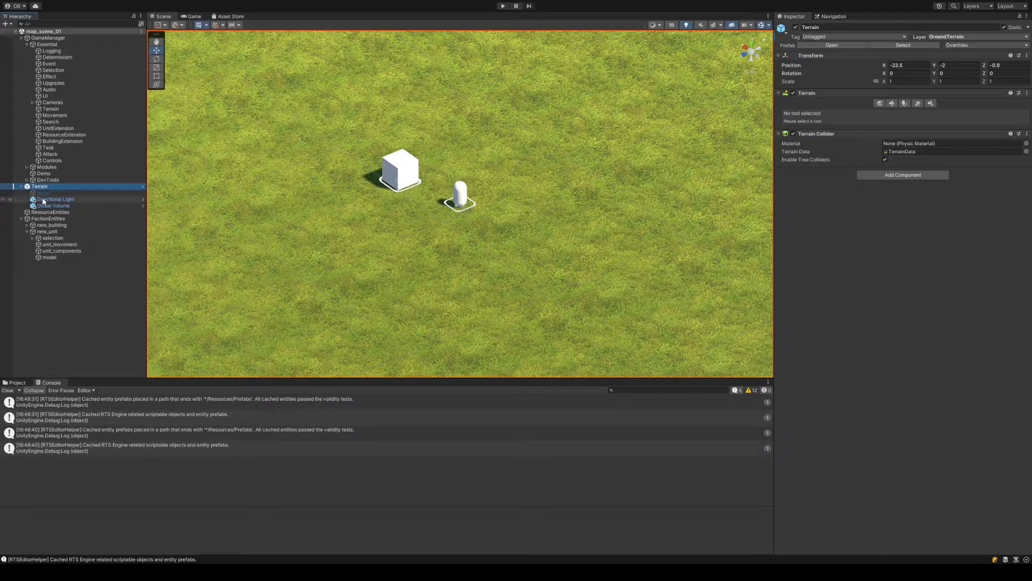
{"action": "left_click", "coordinate": [53, 199]}
{"action": "left_click", "coordinate": [45, 187]}
{"action": "left_click", "coordinate": [21, 186]}
{"action": "left_click", "coordinate": [7, 390]}
{"action": "left_click", "coordinate": [16, 382]}
{"action": "left_click", "coordinate": [65, 421]}
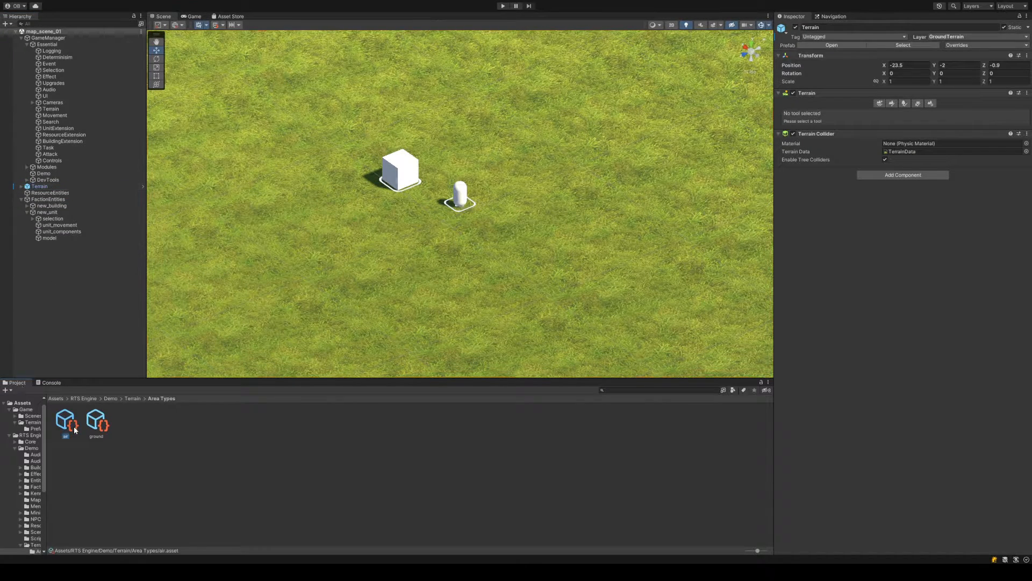
{"action": "left_click", "coordinate": [908, 61]}
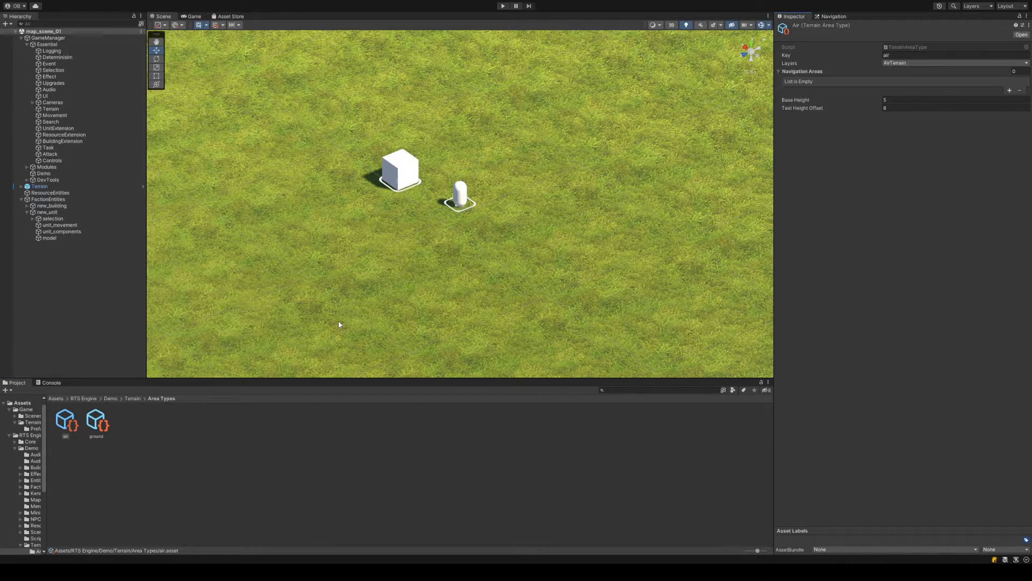
Empty unit_movement's Movable Terrain Areas list by setting its size to 0
{"action": "left_click", "coordinate": [60, 224]}
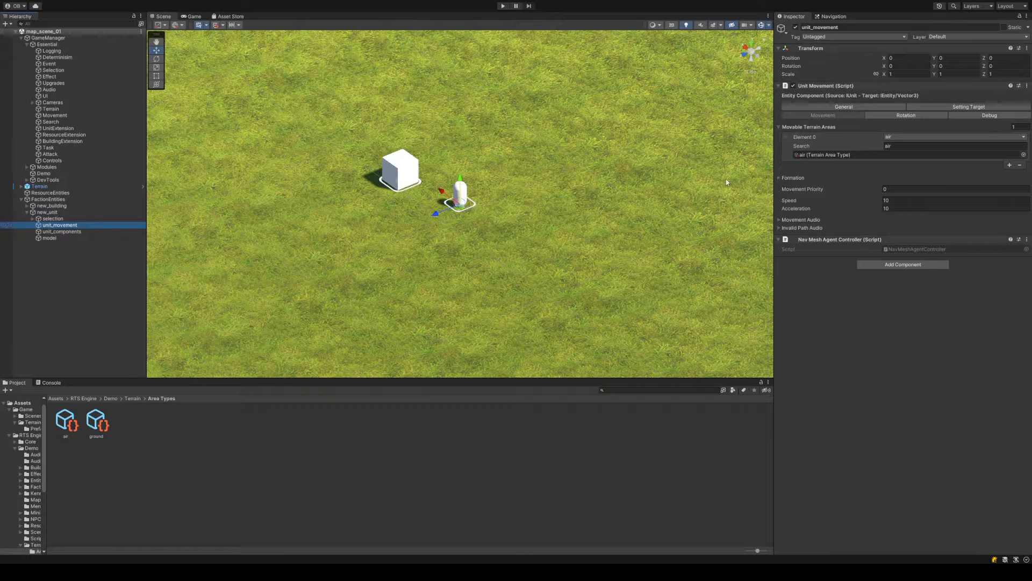
{"action": "left_click", "coordinate": [1020, 127]}
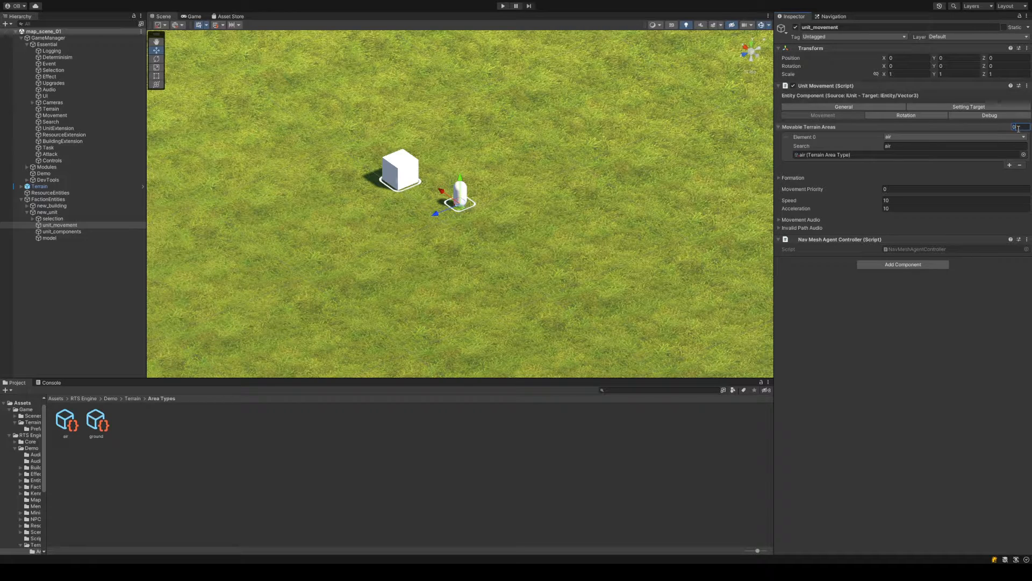
{"action": "type", "text": "0"}
{"action": "key", "text": "Return"}
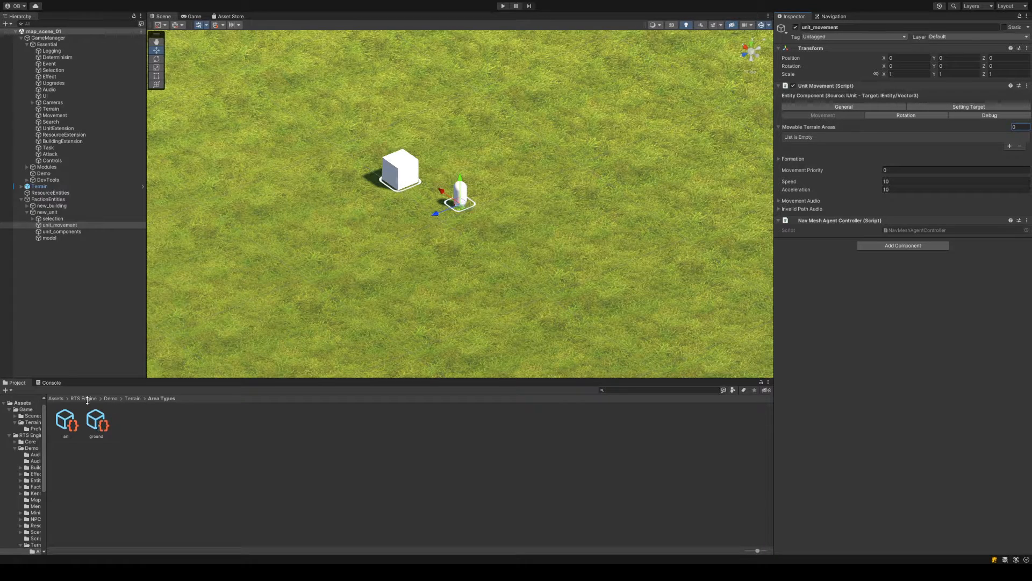
Return to the project's root Assets folder and give unit_movement a single movable terrain area of type air
{"action": "left_click", "coordinate": [56, 398]}
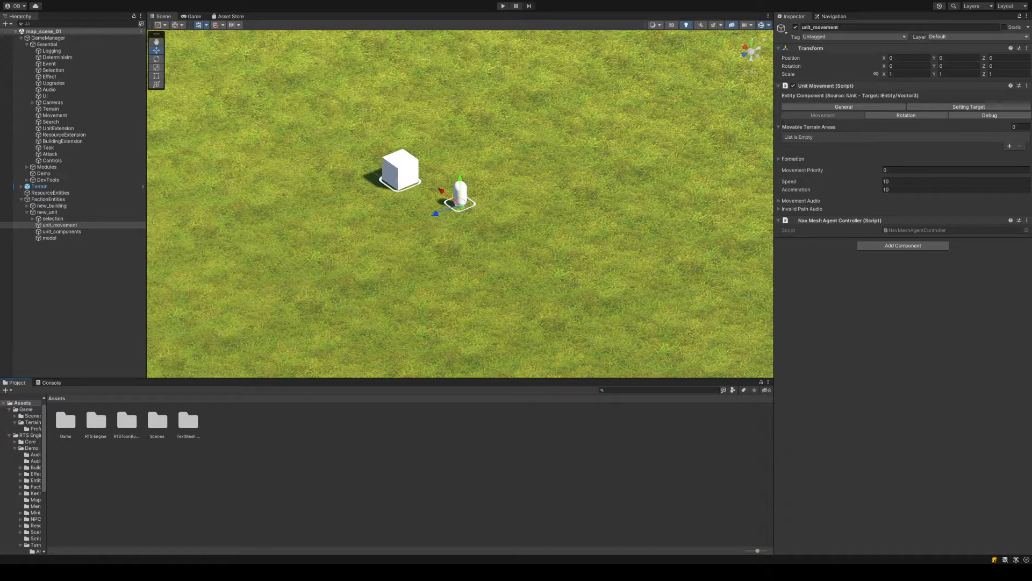
{"action": "left_click", "coordinate": [608, 545]}
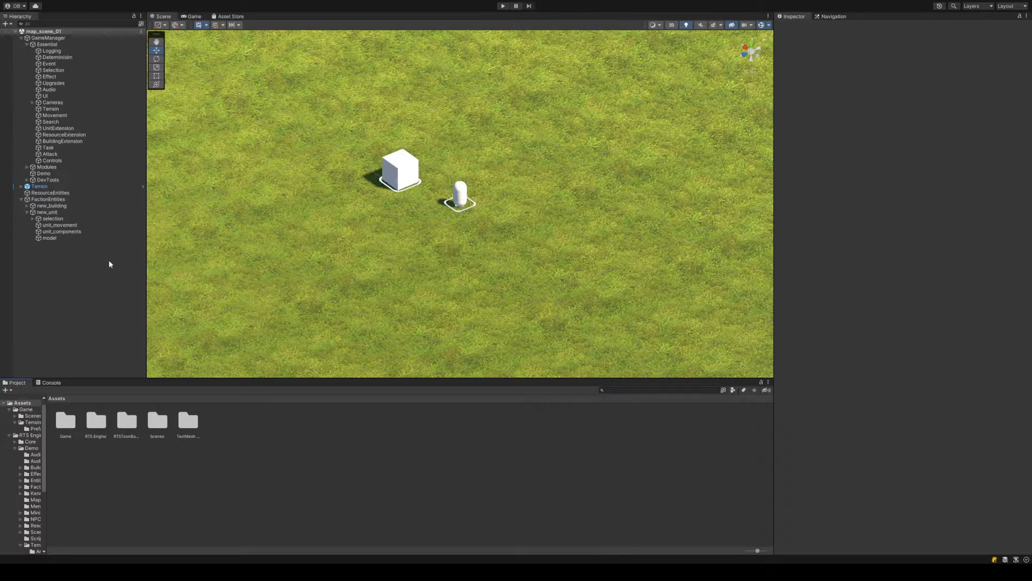
{"action": "left_click", "coordinate": [68, 219]}
{"action": "left_click", "coordinate": [68, 225]}
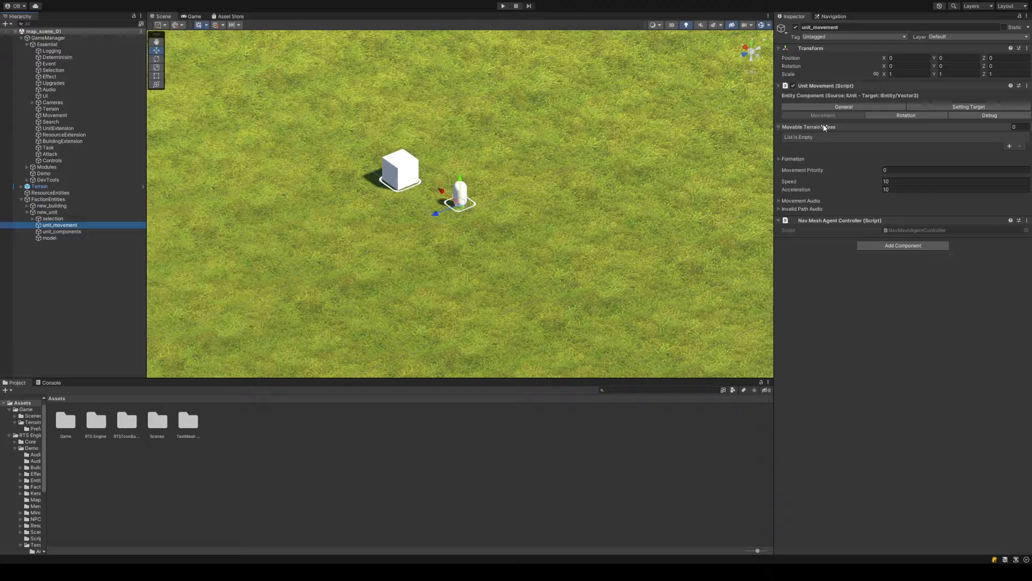
{"action": "left_click", "coordinate": [1009, 146]}
{"action": "left_click", "coordinate": [949, 137]}
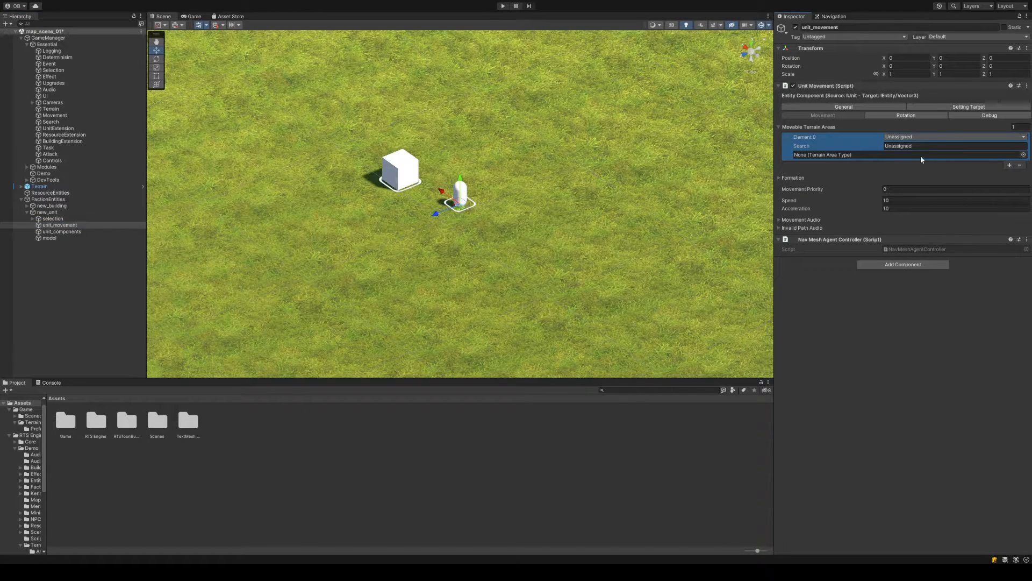
{"action": "left_click", "coordinate": [921, 158]}
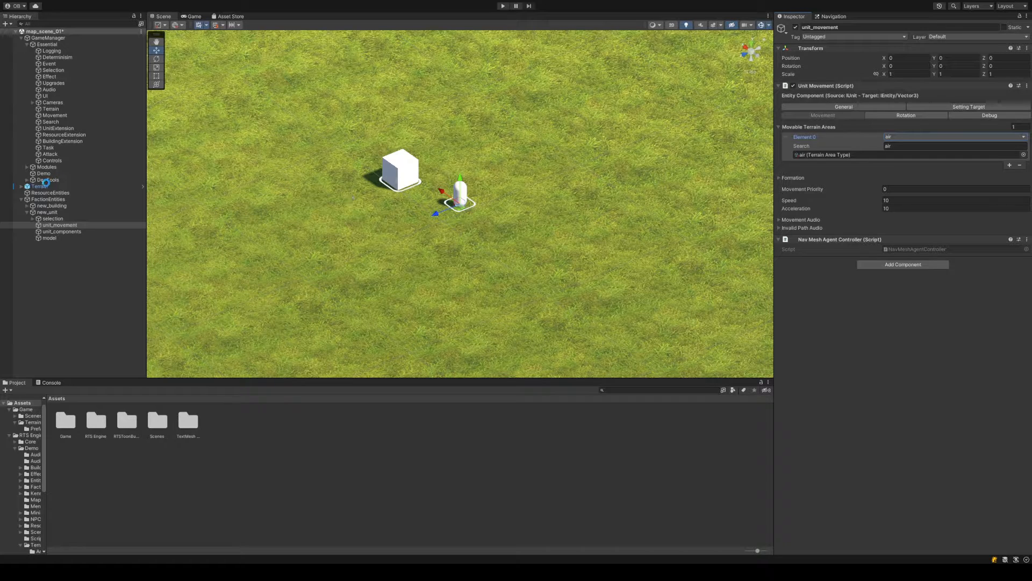
Frame the scene's Terrain with its children expanded, and examine the Terrain Manager's areas and boundaries
{"action": "left_click", "coordinate": [21, 186]}
{"action": "left_click", "coordinate": [40, 186]}
{"action": "key", "text": "f"}
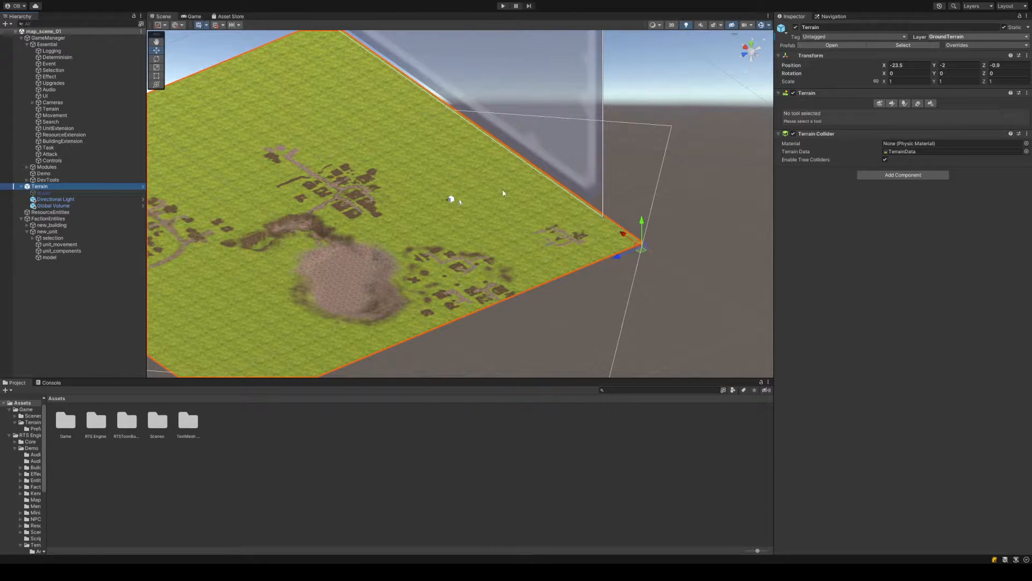
{"action": "left_click", "coordinate": [51, 109]}
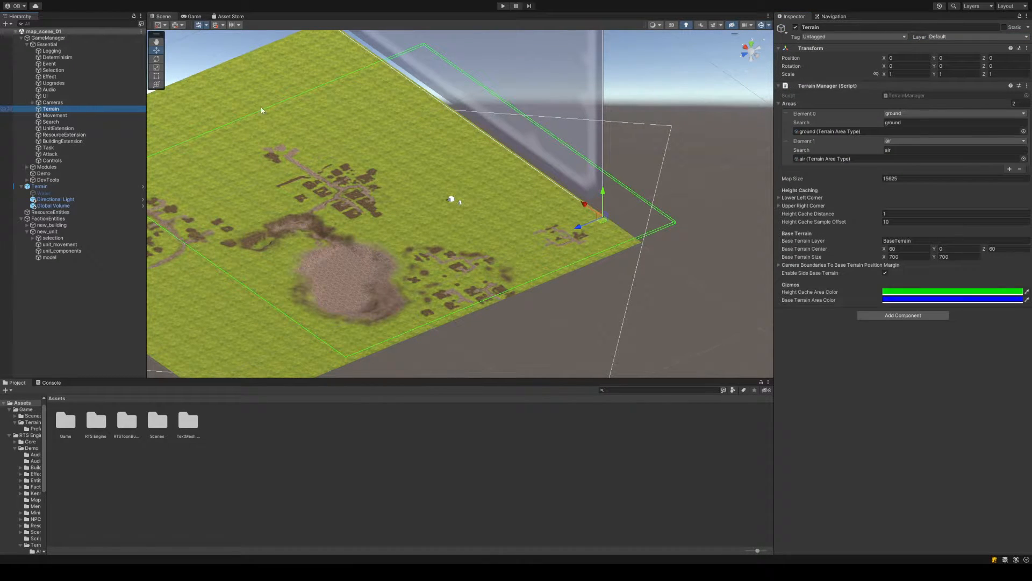
Locate the ground area type asset referenced by the Terrain Manager and review its layers
{"action": "left_click", "coordinate": [882, 130]}
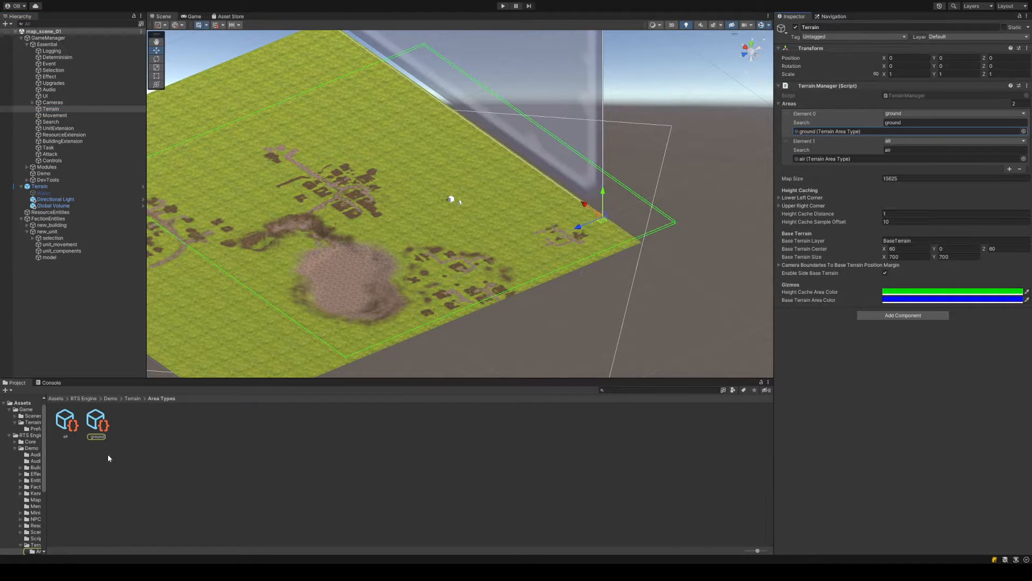
{"action": "left_click", "coordinate": [96, 422]}
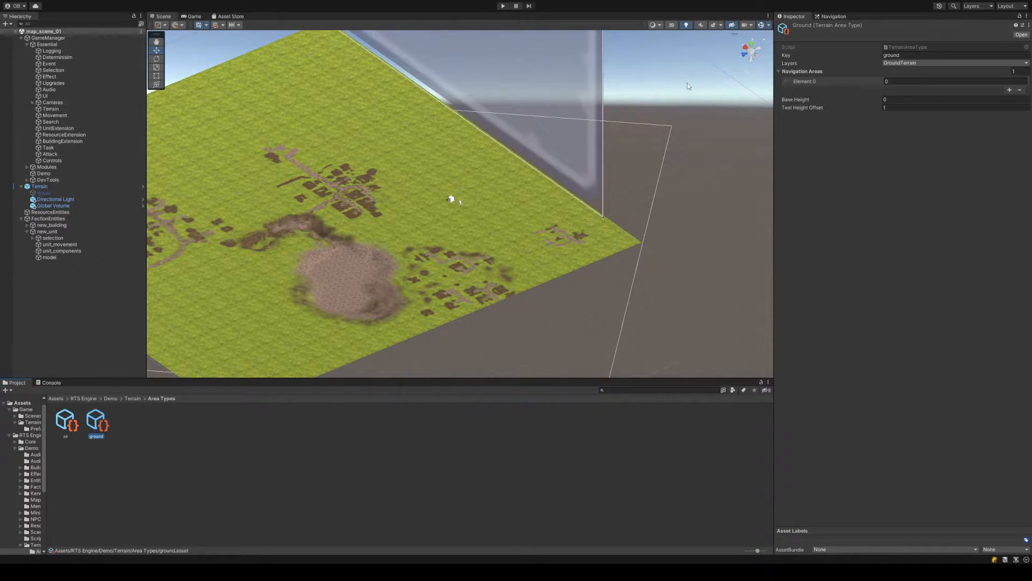
{"action": "left_click", "coordinate": [907, 63]}
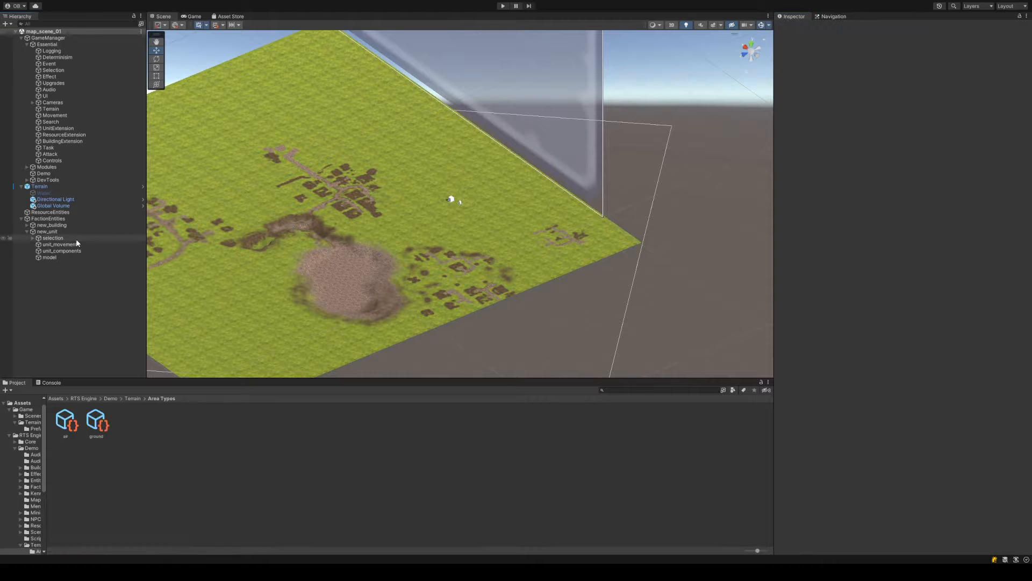
Check unit_movement's movable terrain areas and look more closely at the unit's surroundings in the scene
{"action": "left_click", "coordinate": [59, 244]}
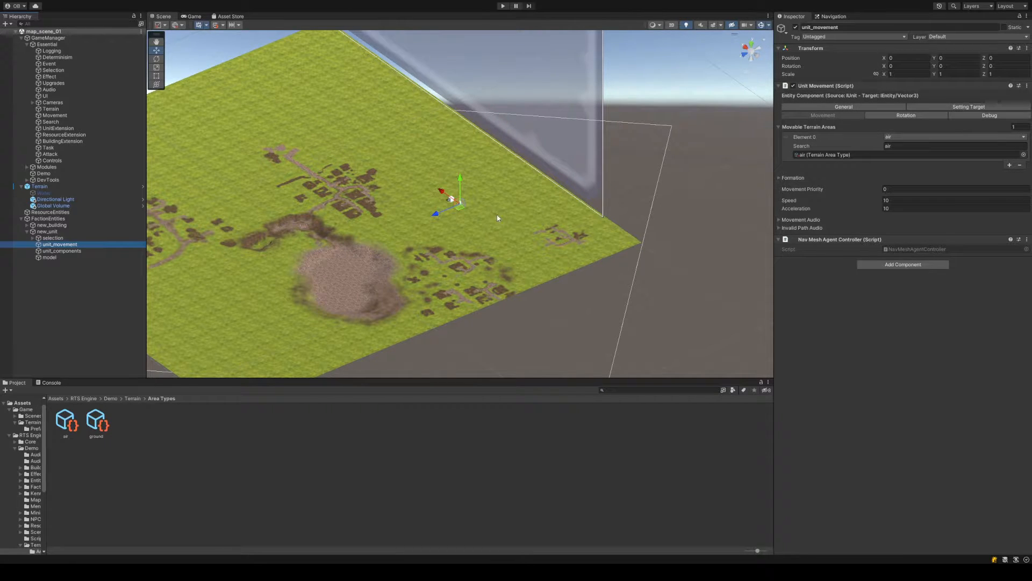
{"action": "scroll", "coordinate": [511, 220], "scroll_direction": "up", "scroll_amount": 3}
{"action": "scroll", "coordinate": [507, 216], "scroll_direction": "up", "scroll_amount": 3}
{"action": "left_click_drag", "start_coordinate": [560, 196], "coordinate": [517, 203], "text": "alt"}
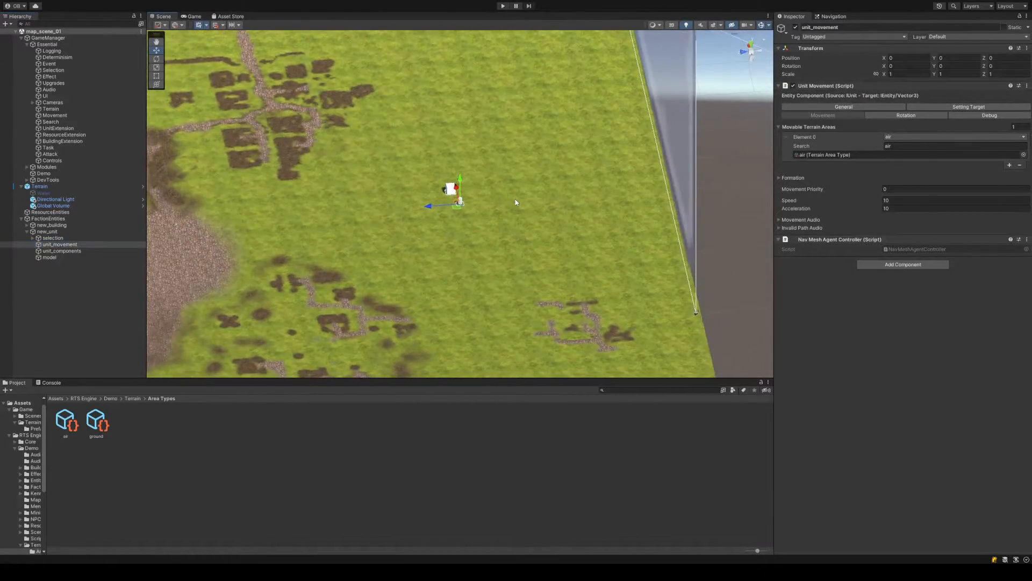
Collapse new_unit's components above Nav Mesh Agent, from Unit through Animator, to inspect the agent's settings
{"action": "left_click", "coordinate": [71, 232]}
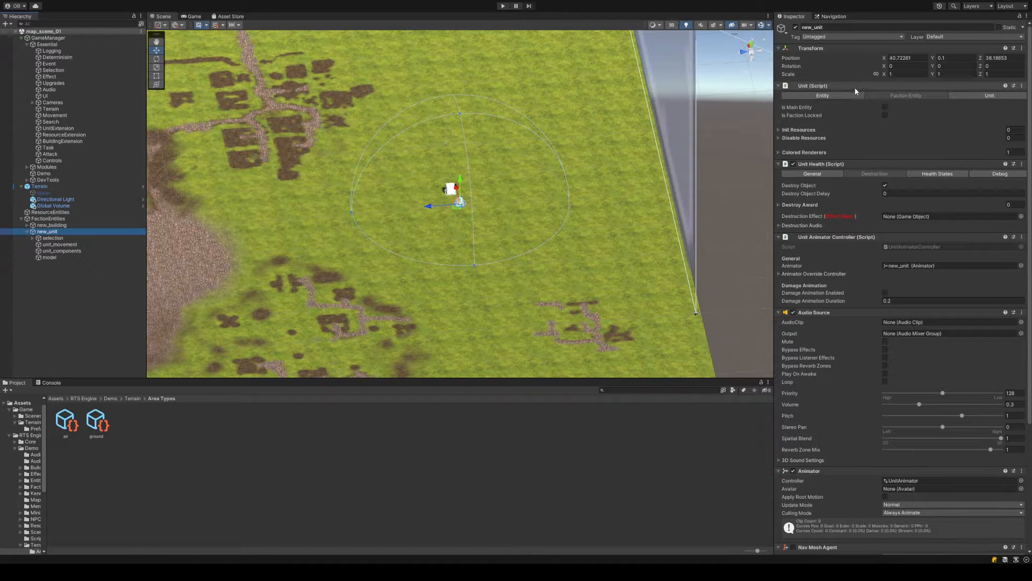
{"action": "left_click", "coordinate": [855, 86]}
{"action": "left_click", "coordinate": [841, 95]}
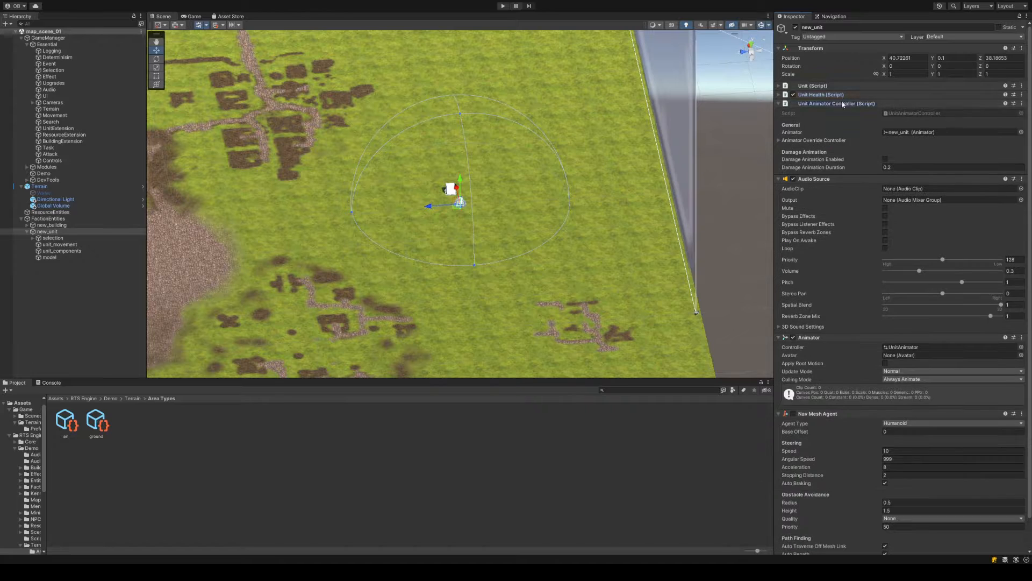
{"action": "left_click", "coordinate": [839, 103]}
{"action": "left_click", "coordinate": [837, 112]}
{"action": "left_click", "coordinate": [841, 120]}
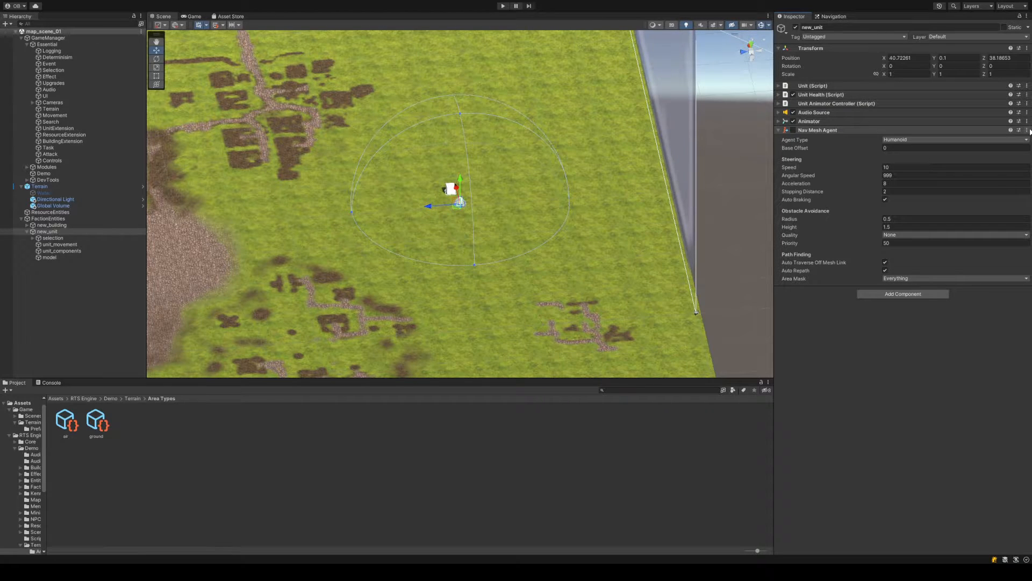
Compare the area mask options of new_unit's Nav Mesh Agent with the project's navigation areas
{"action": "left_click", "coordinate": [830, 17]}
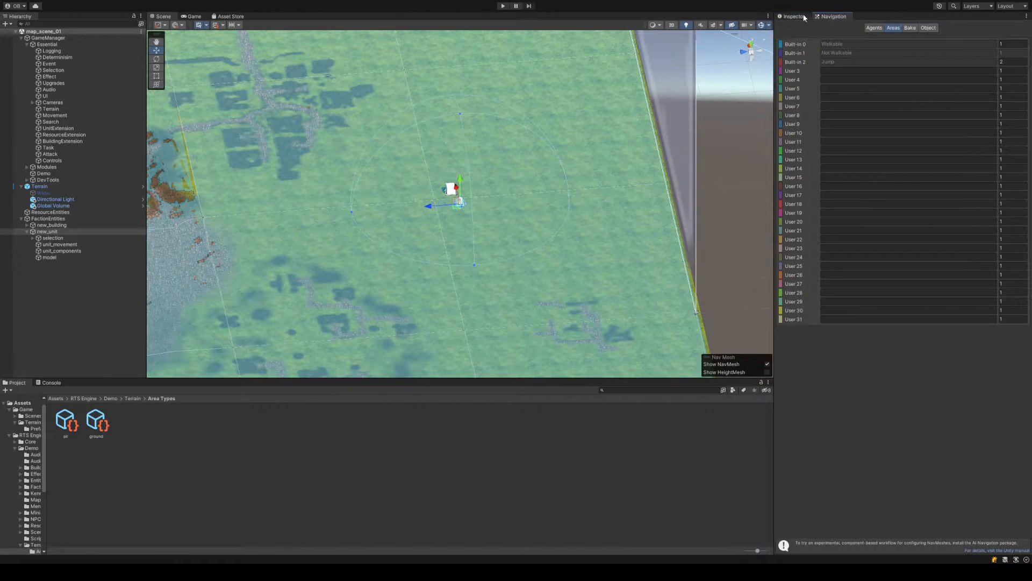
{"action": "left_click", "coordinate": [803, 17]}
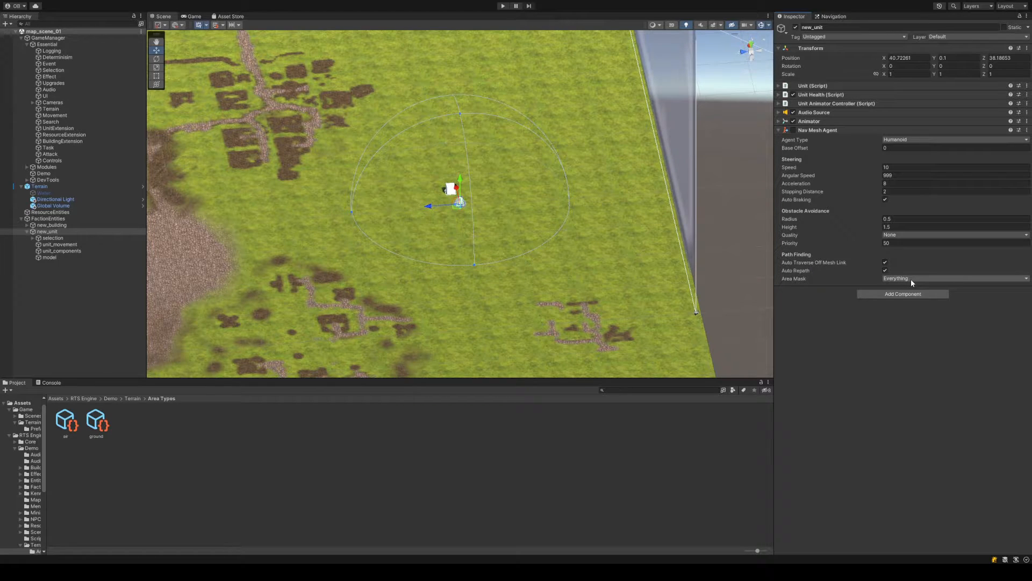
{"action": "left_click", "coordinate": [834, 16]}
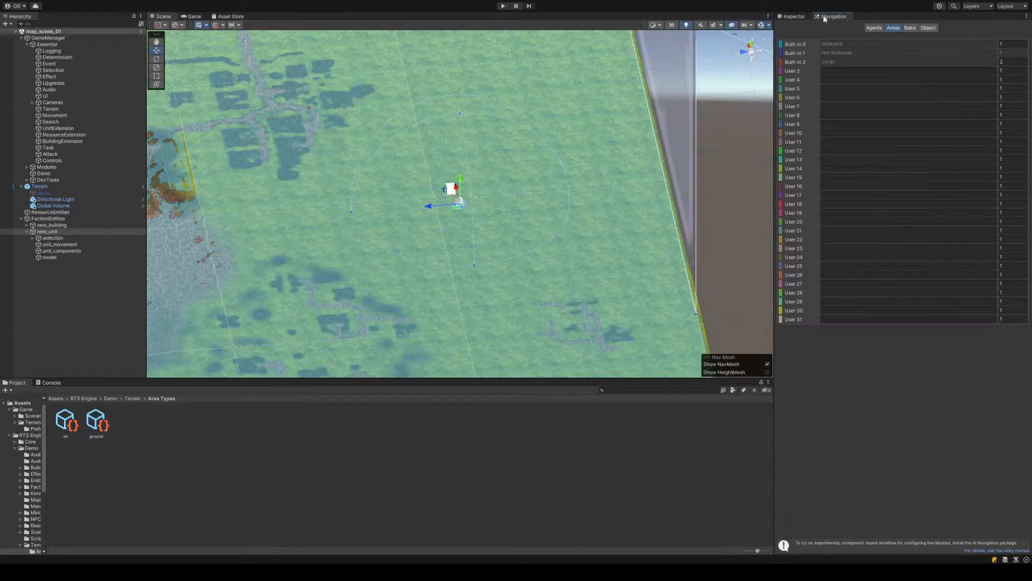
{"action": "left_click", "coordinate": [792, 17]}
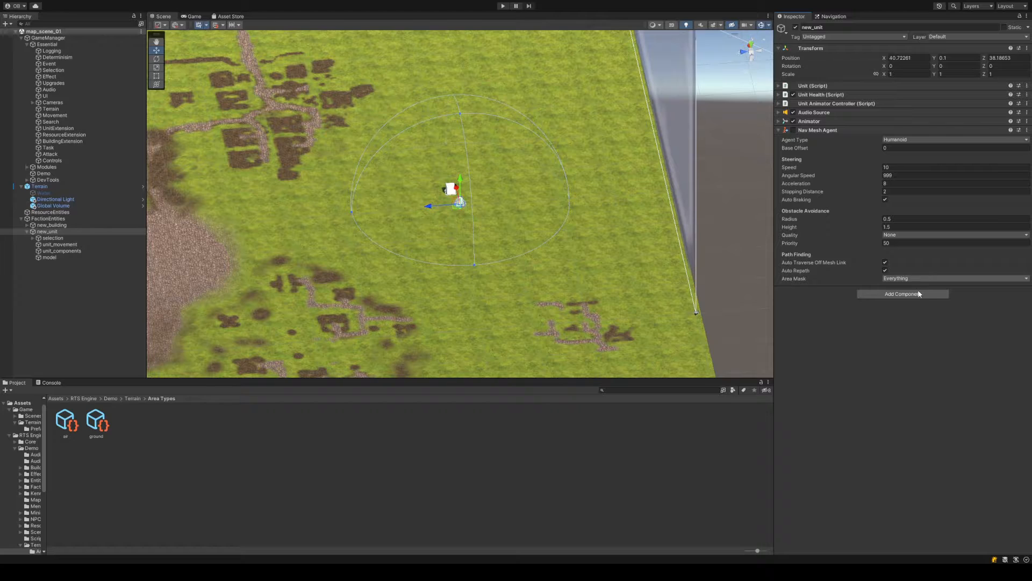
{"action": "left_click", "coordinate": [916, 310]}
{"action": "left_click", "coordinate": [933, 356]}
Play the scene with unit_movement selected and order new_unit to move across the grass
{"action": "left_click", "coordinate": [59, 244]}
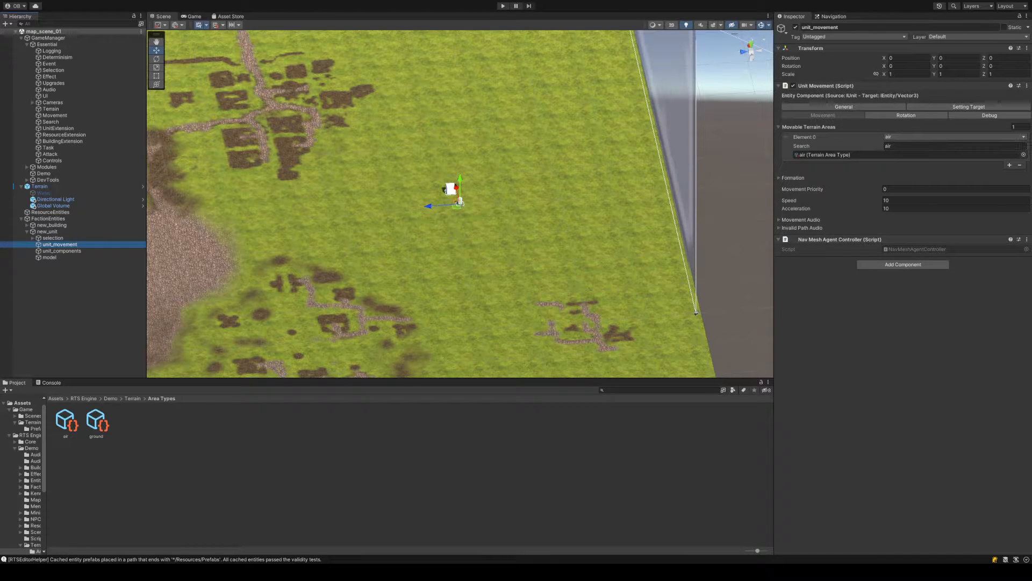
{"action": "left_click", "coordinate": [503, 6]}
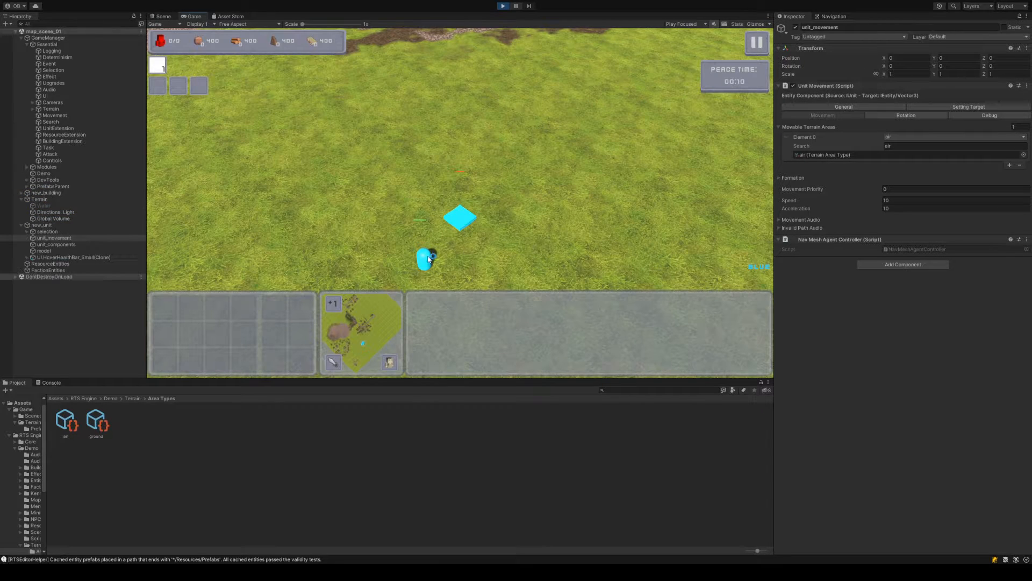
{"action": "left_click", "coordinate": [423, 260]}
{"action": "right_click", "coordinate": [563, 245]}
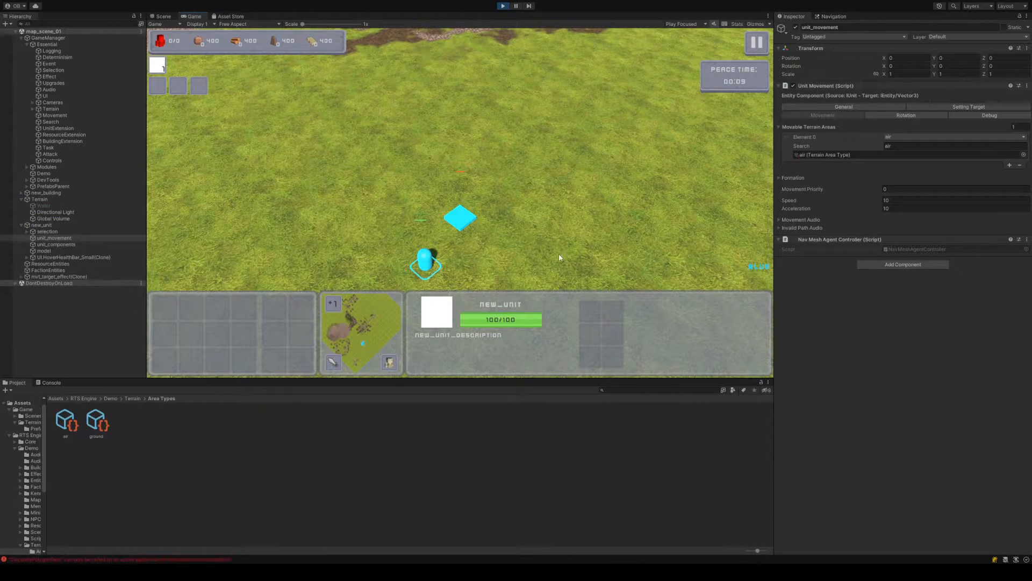
{"action": "right_click", "coordinate": [566, 260]}
Examine the CalculatePolygonPath console error and new_unit's runtime Nav Mesh Agent area mask, ending the play session
{"action": "left_click", "coordinate": [251, 559]}
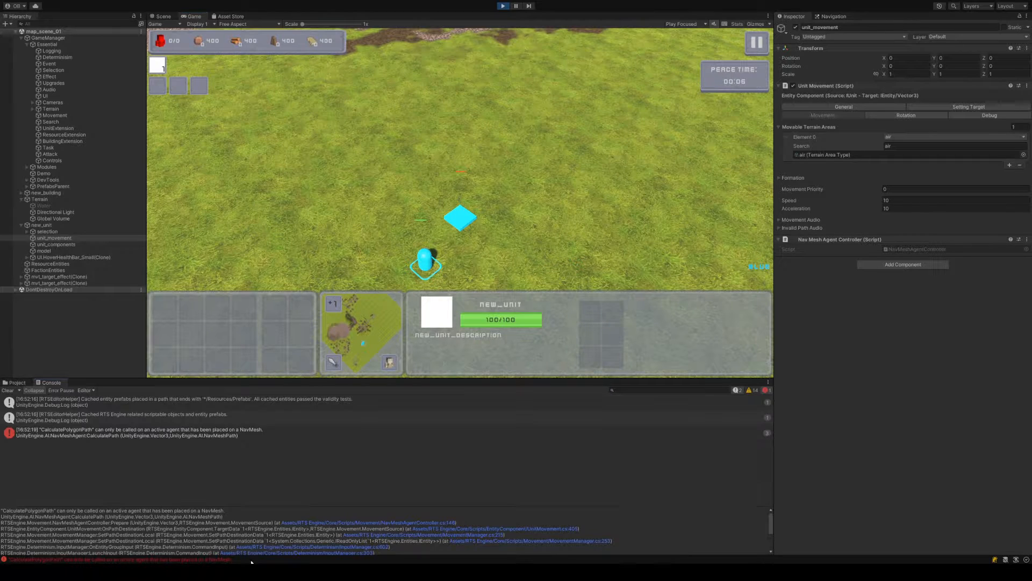
{"action": "left_click", "coordinate": [346, 436]}
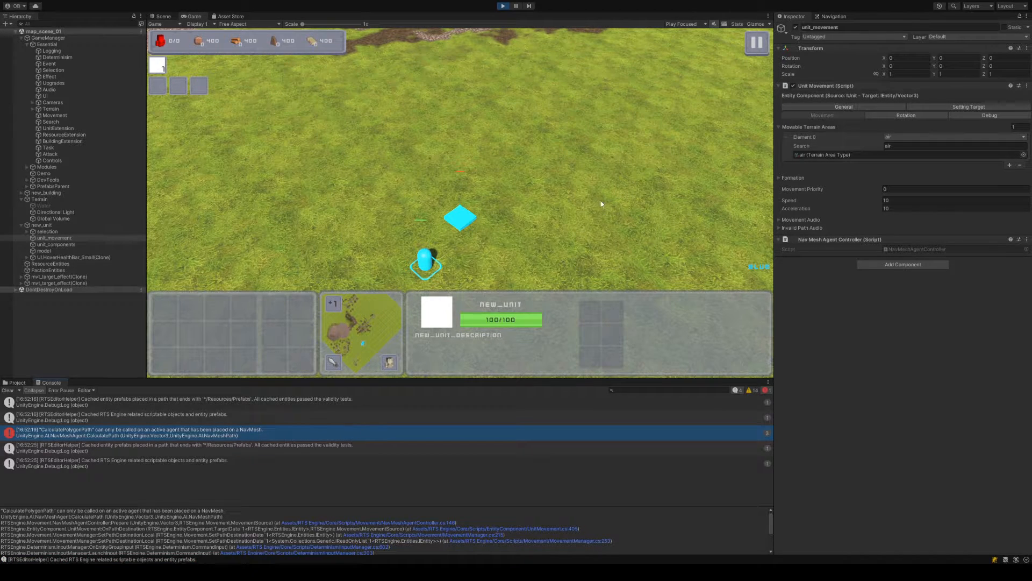
{"action": "left_click", "coordinate": [80, 243]}
{"action": "left_click", "coordinate": [81, 237]}
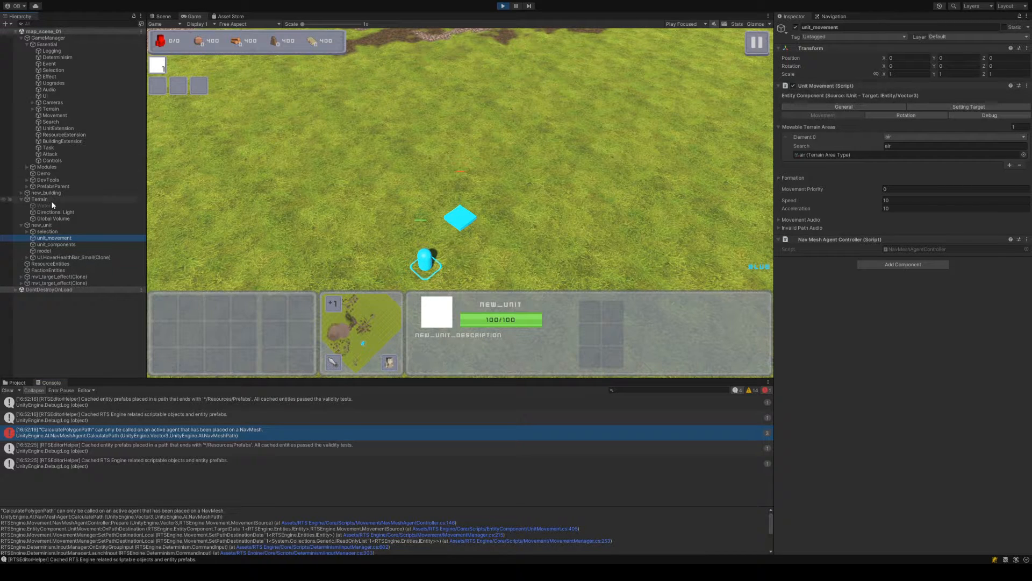
{"action": "left_click", "coordinate": [54, 226]}
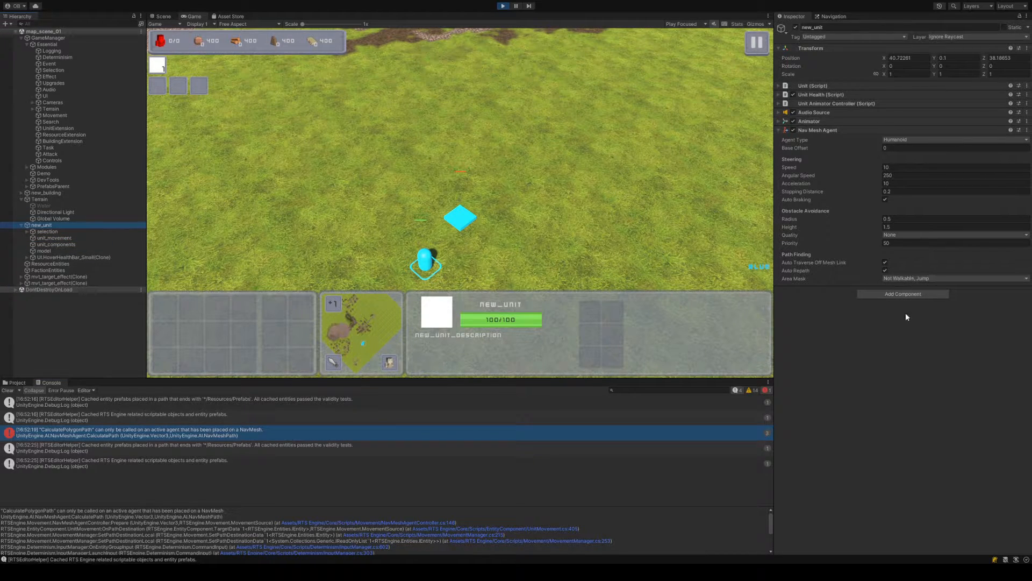
{"action": "left_click", "coordinate": [503, 7]}
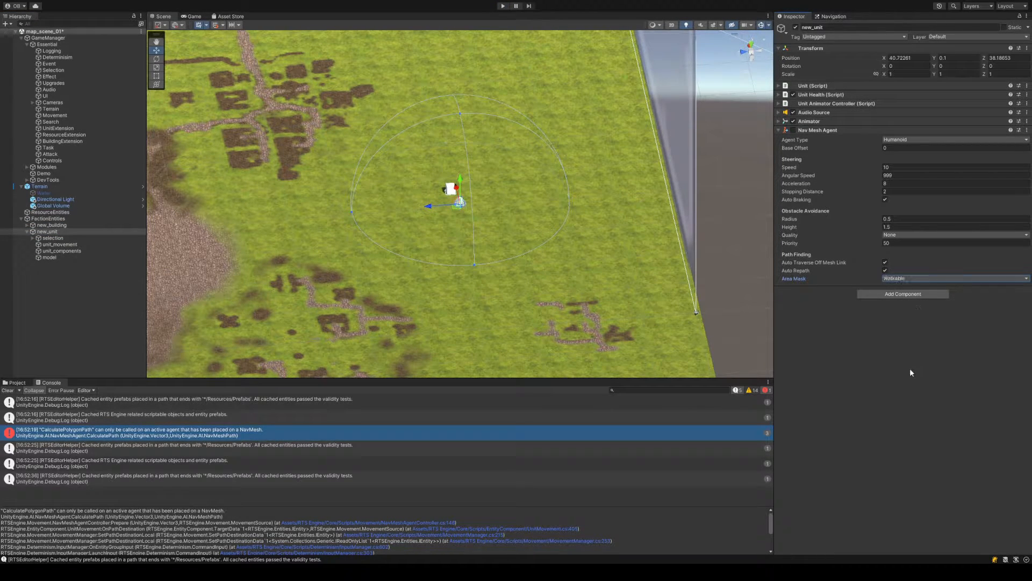
Set the size of unit_movement's Movable Terrain Areas list to 0 and save the scene
{"action": "left_click", "coordinate": [92, 244]}
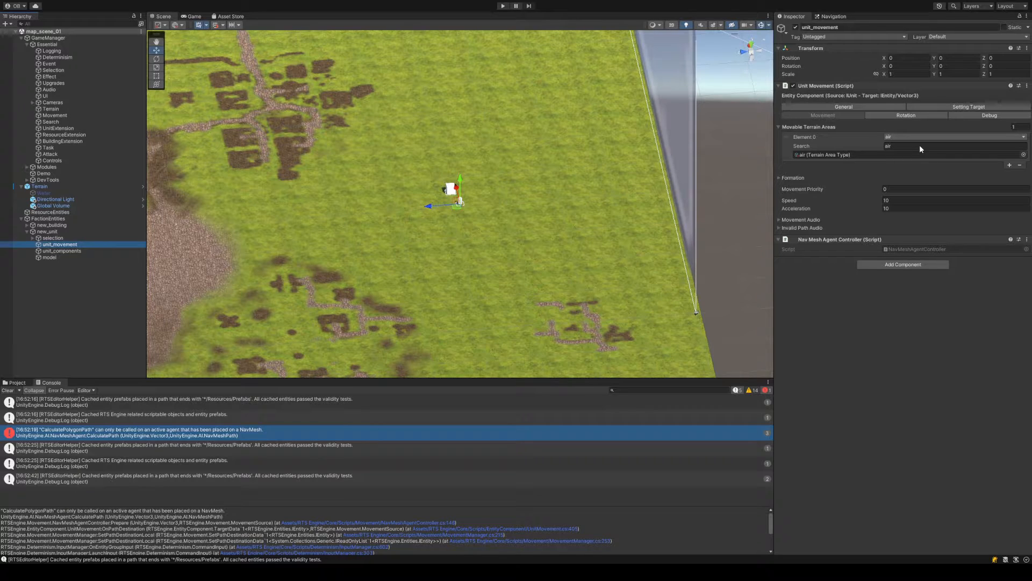
{"action": "left_click", "coordinate": [1021, 126]}
{"action": "type", "text": "0"}
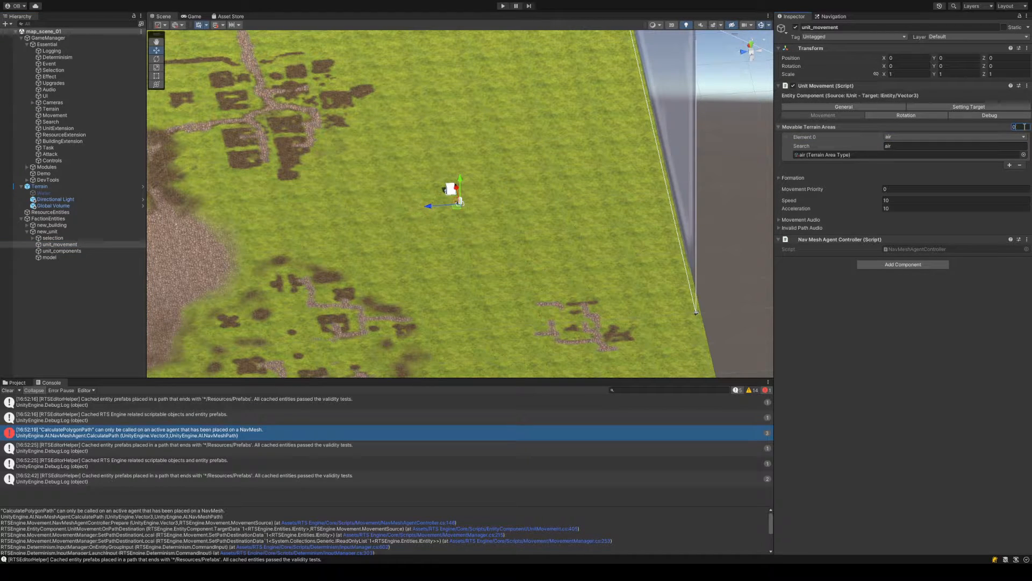
{"action": "key", "text": "Return"}
{"action": "key", "text": "ctrl+s"}
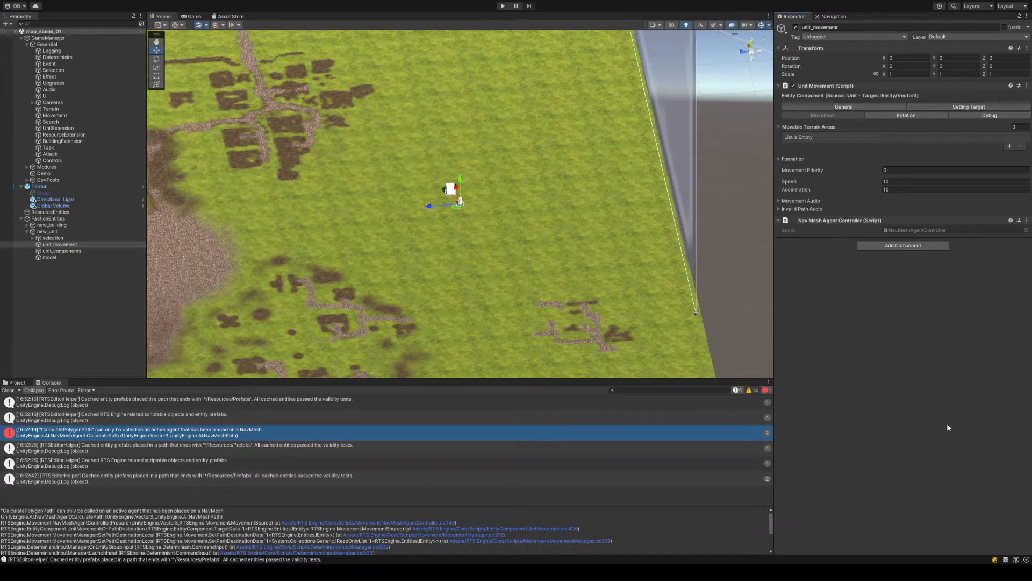
Create a folder named Areas inside Assets/Game/Terrain and open it
{"action": "left_click", "coordinate": [14, 383]}
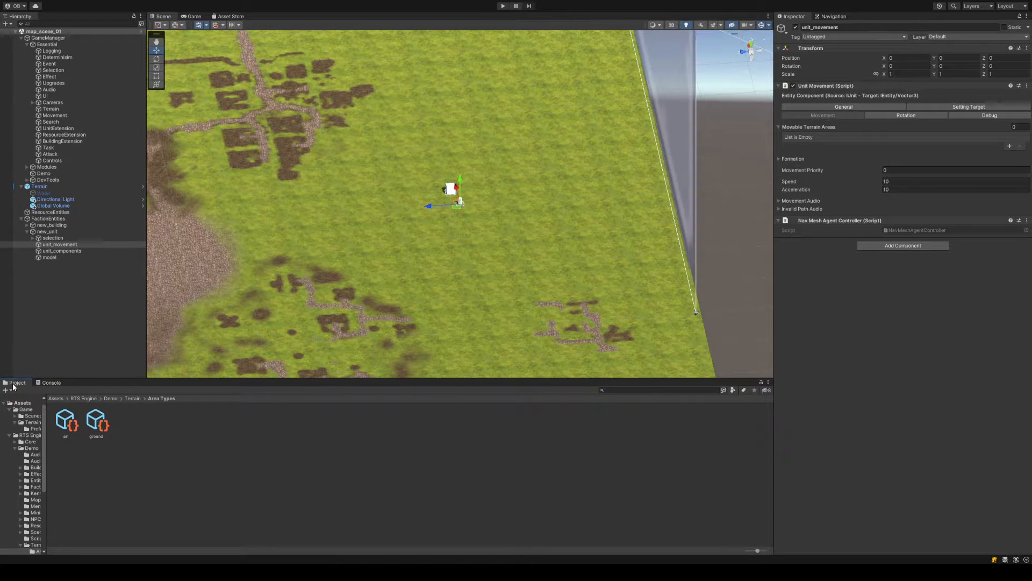
{"action": "left_click", "coordinate": [78, 398]}
{"action": "left_click", "coordinate": [54, 398]}
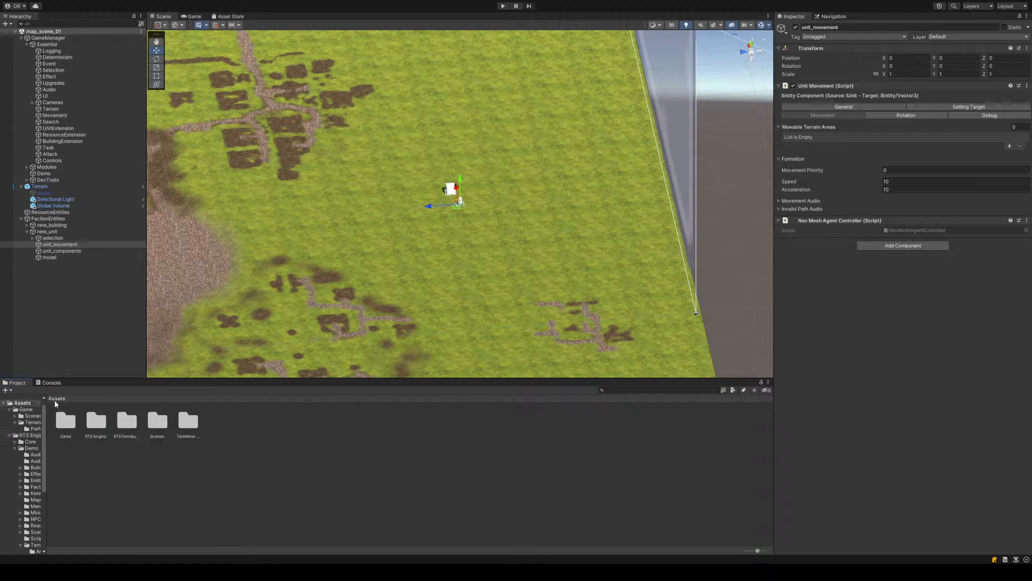
{"action": "double_click", "coordinate": [65, 420]}
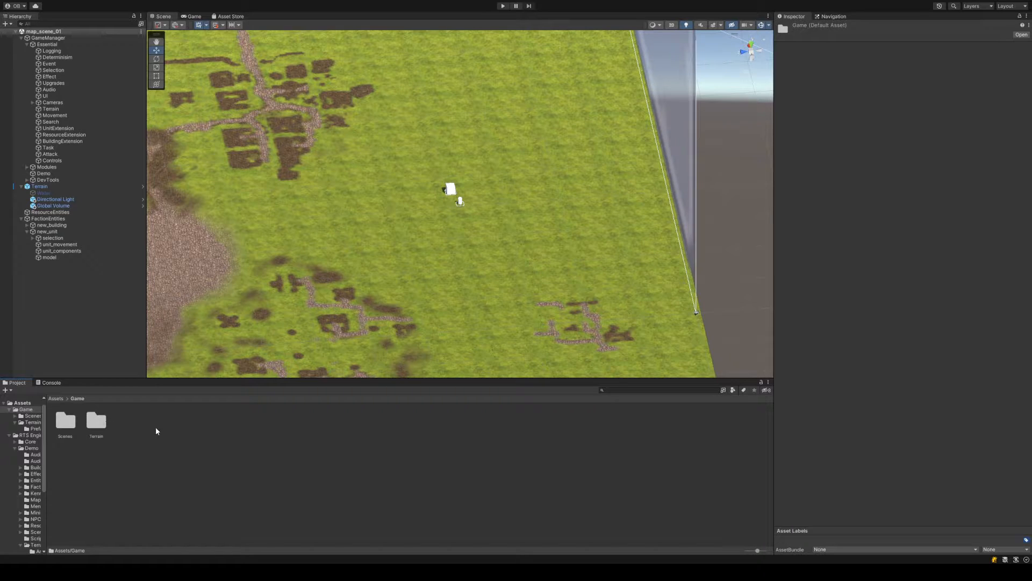
{"action": "double_click", "coordinate": [94, 420]}
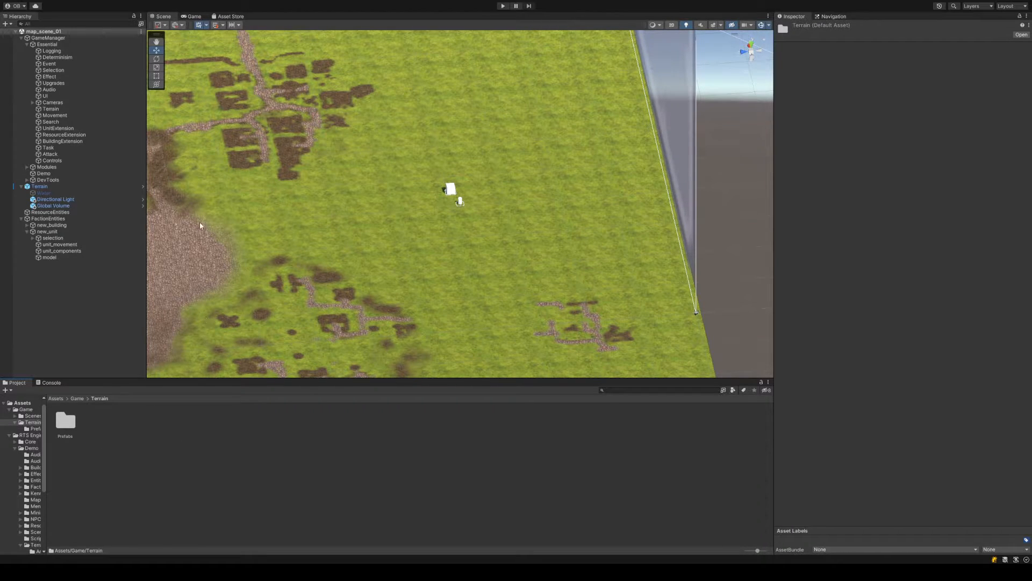
{"action": "left_click", "coordinate": [296, 144]}
{"action": "type", "text": "A"}
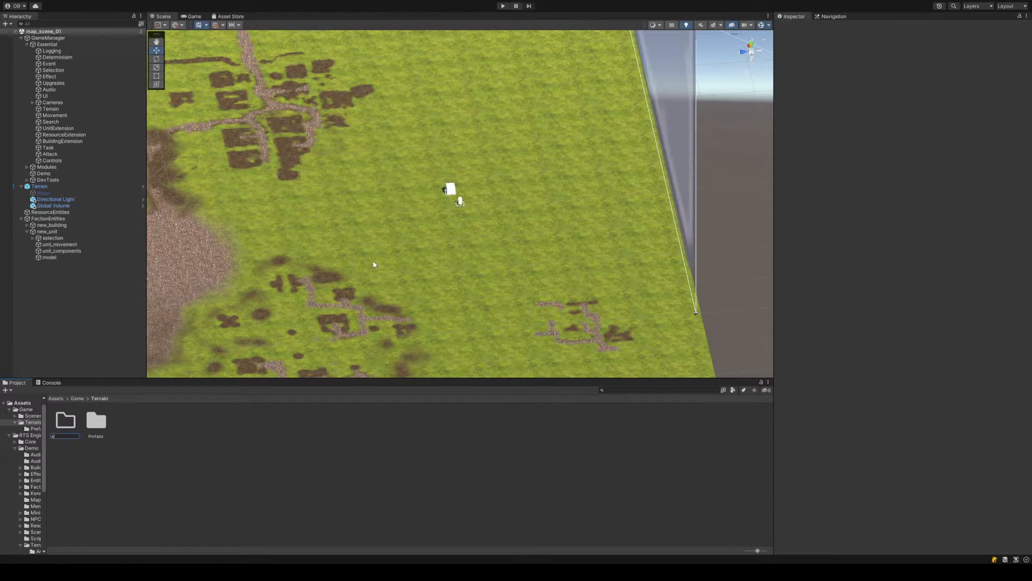
{"action": "key", "text": "Return"}
{"action": "key", "text": "Return"}
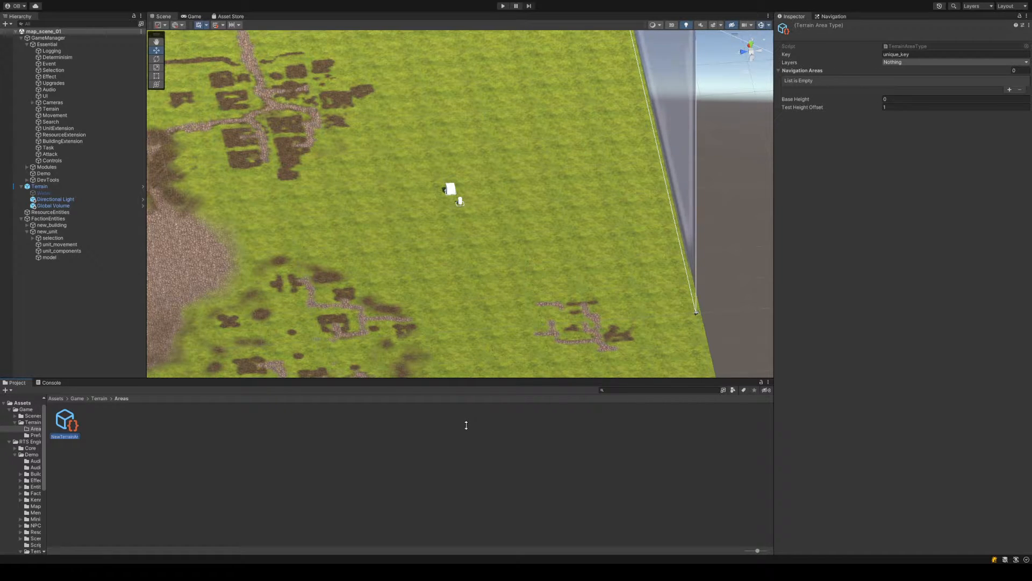
Name the new Terrain Area Type asset in the Areas folder live_demo_ground
{"action": "type", "text": "u"}
{"action": "type", "text": "level"}
{"action": "type", "text": "_demo_gro"}
{"action": "type", "text": "und"}
{"action": "key", "text": "Return"}
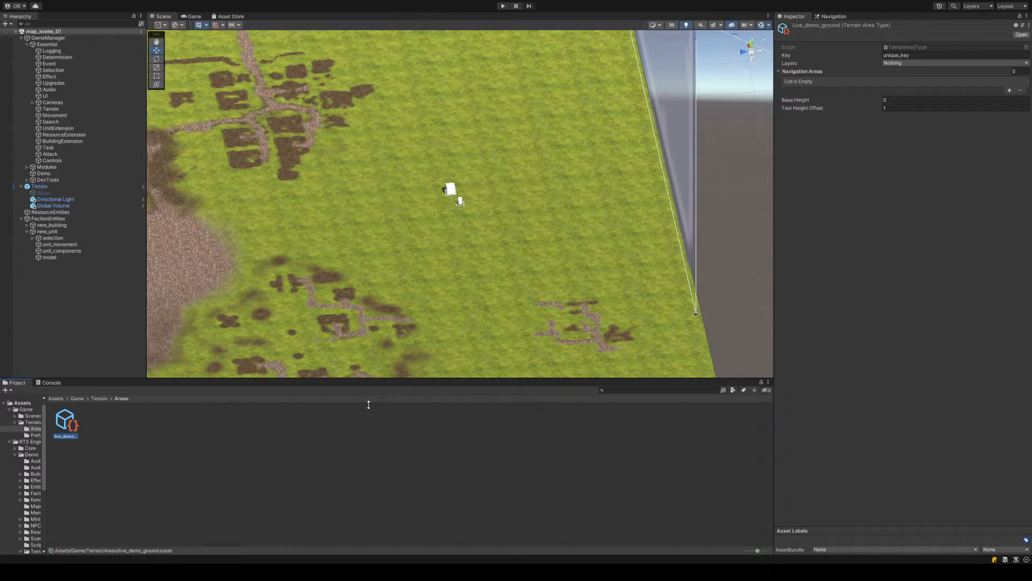
Set the area type's key to live_demo_ground and its layers to GroundTerrain
{"action": "left_click", "coordinate": [920, 56]}
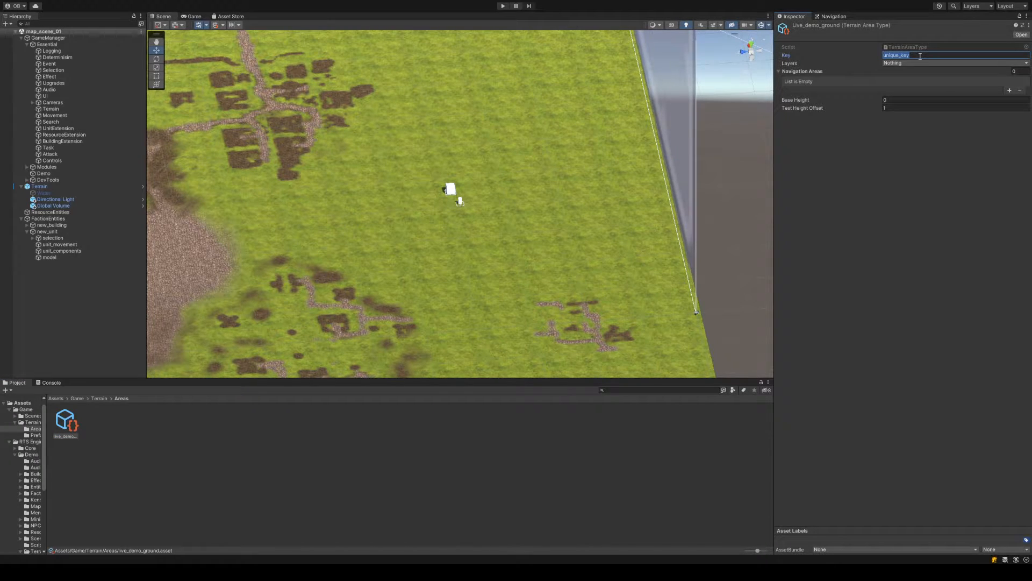
{"action": "type", "text": "live_demo_ground"}
{"action": "left_click", "coordinate": [898, 219]}
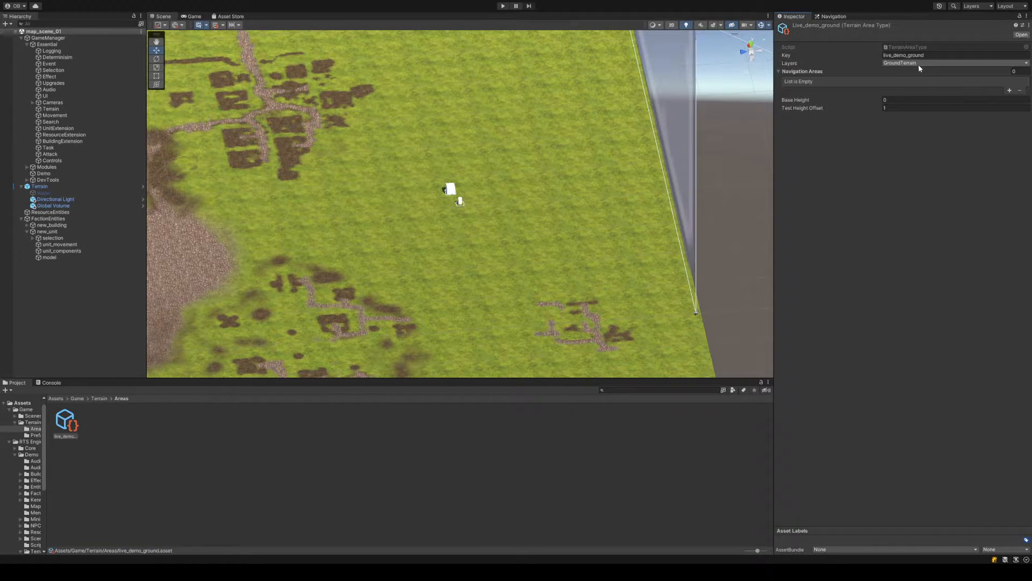
Add one navigation area entry with index 0 to live_demo_ground and check it against the project's navigation area list
{"action": "left_click", "coordinate": [1009, 91]}
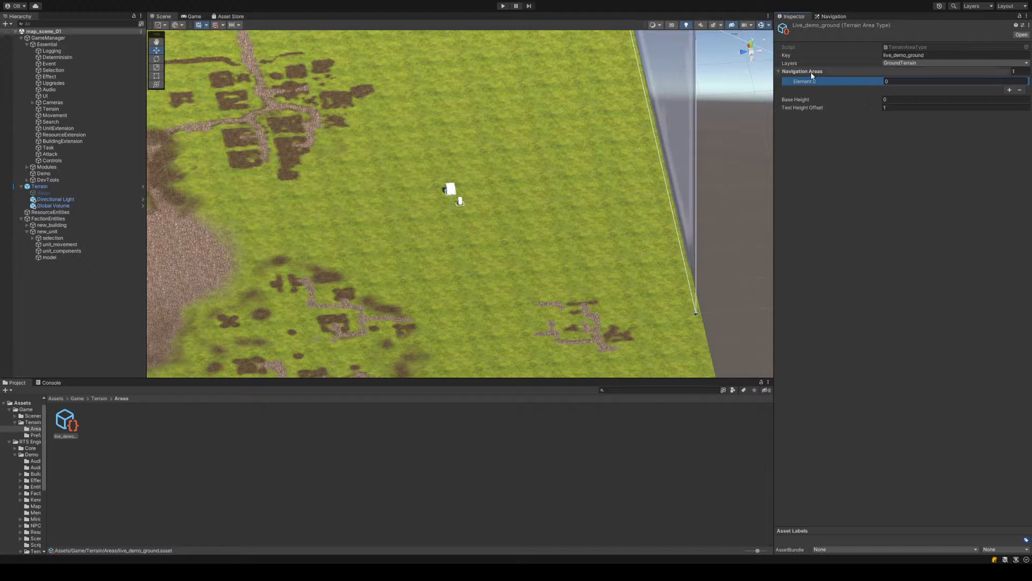
{"action": "left_click", "coordinate": [898, 81]}
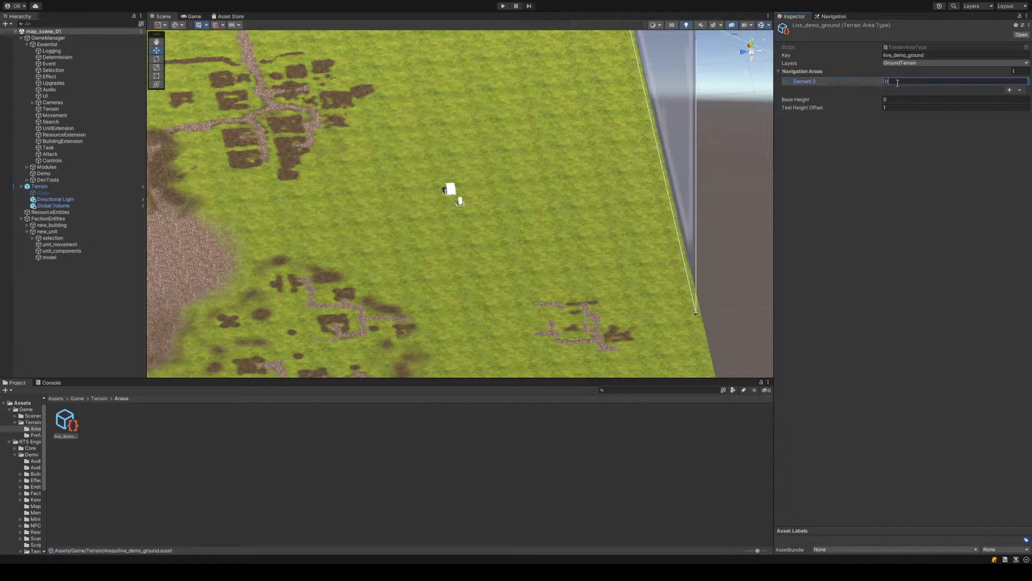
{"action": "left_click", "coordinate": [835, 17]}
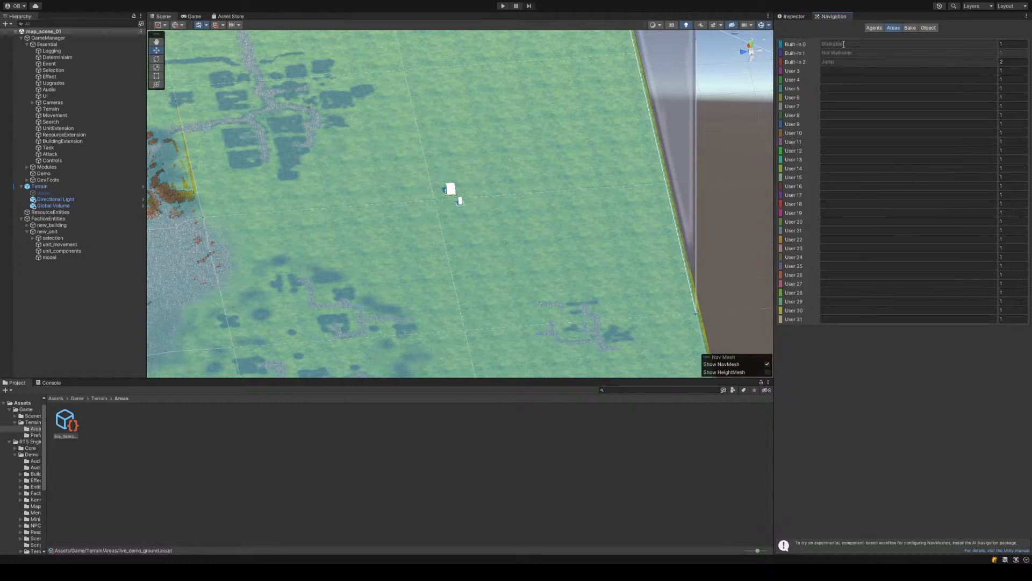
Review the walkable navigation mesh over the terrain and the live_demo_ground area type's base height and test height offset
{"action": "scroll", "coordinate": [556, 175], "scroll_direction": "down", "scroll_amount": 5}
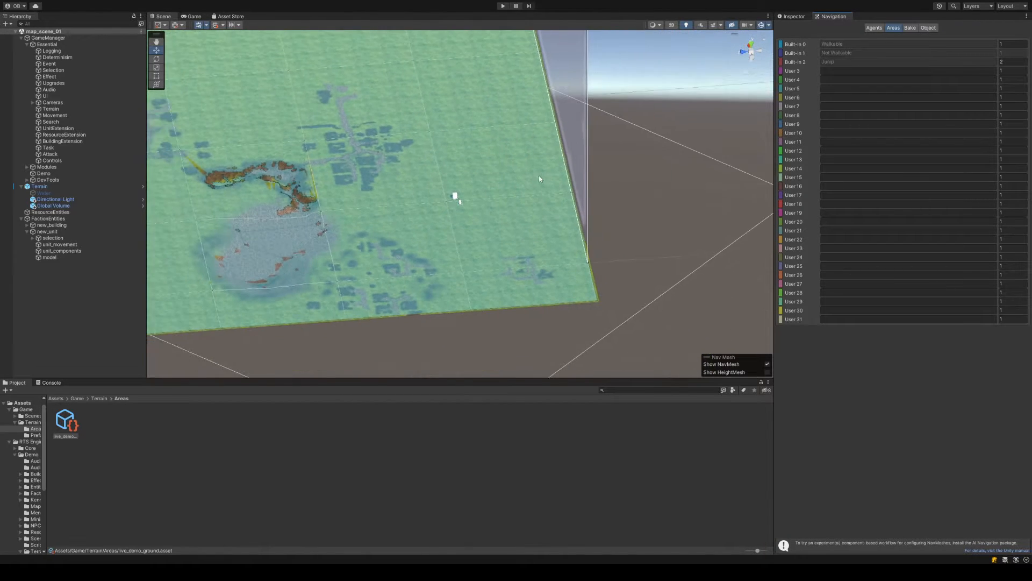
{"action": "middle_click_drag", "start_coordinate": [542, 177], "coordinate": [618, 174]}
{"action": "left_click", "coordinate": [792, 17]}
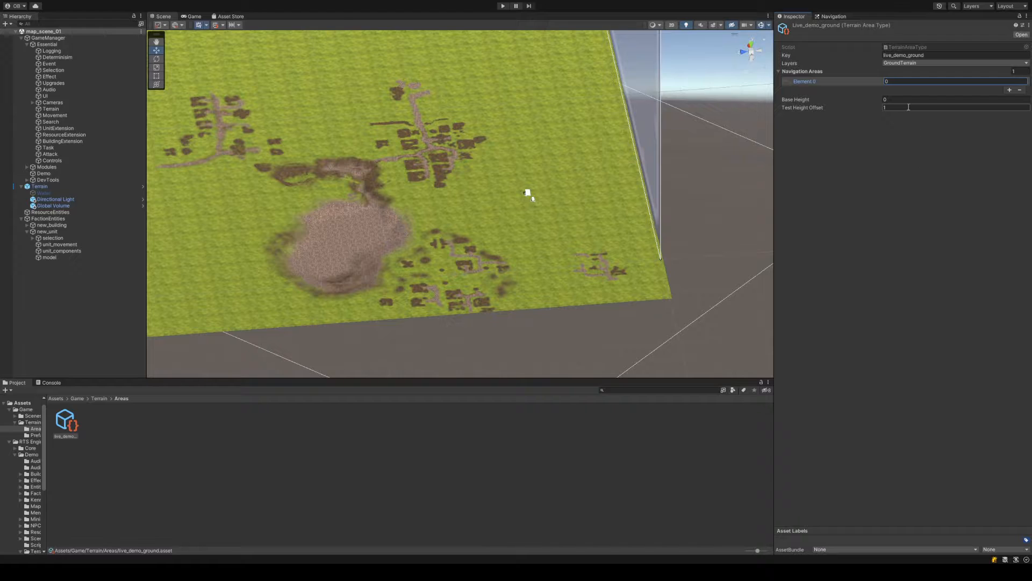
{"action": "scroll", "coordinate": [626, 194], "scroll_direction": "up", "scroll_amount": 3}
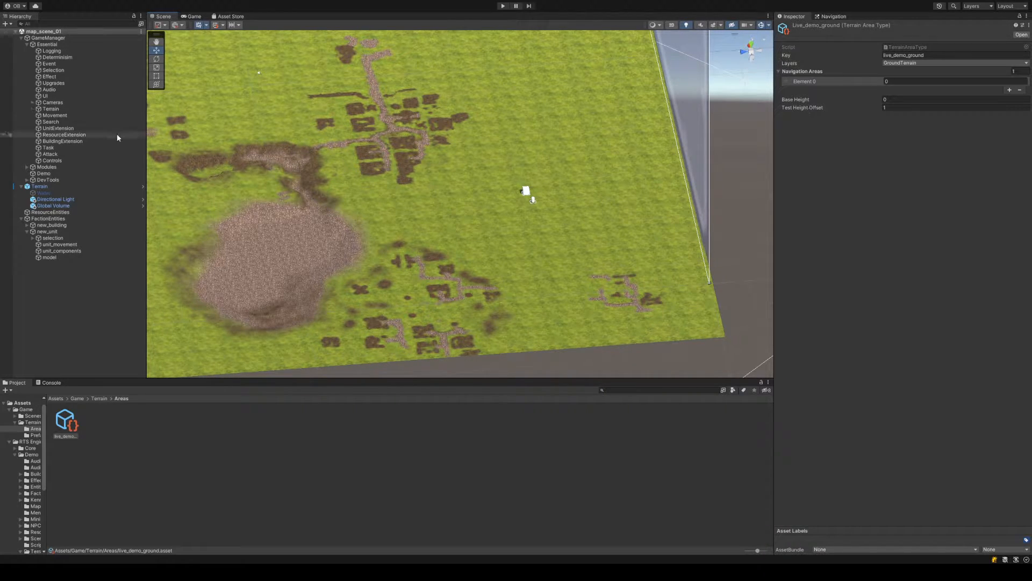
Examine the Terrain Manager's height caching corners against their outline in the scene, and recheck the live_demo_ground asset's settings
{"action": "left_click", "coordinate": [79, 109]}
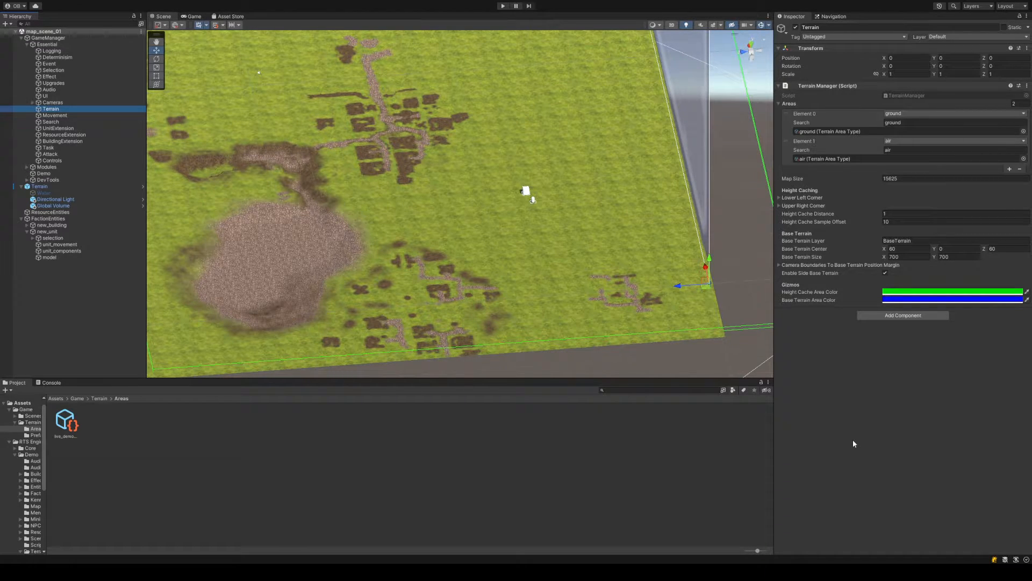
{"action": "left_click", "coordinate": [812, 197]}
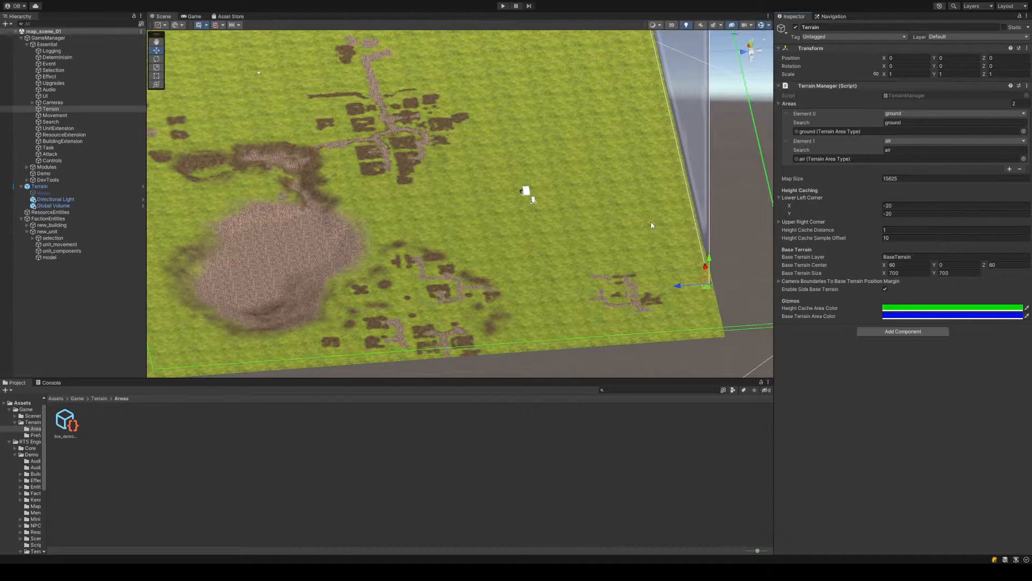
{"action": "scroll", "coordinate": [679, 215], "scroll_direction": "down", "scroll_amount": 2}
{"action": "scroll", "coordinate": [680, 215], "scroll_direction": "up", "scroll_amount": 1}
{"action": "middle_click_drag", "start_coordinate": [703, 209], "coordinate": [667, 207]}
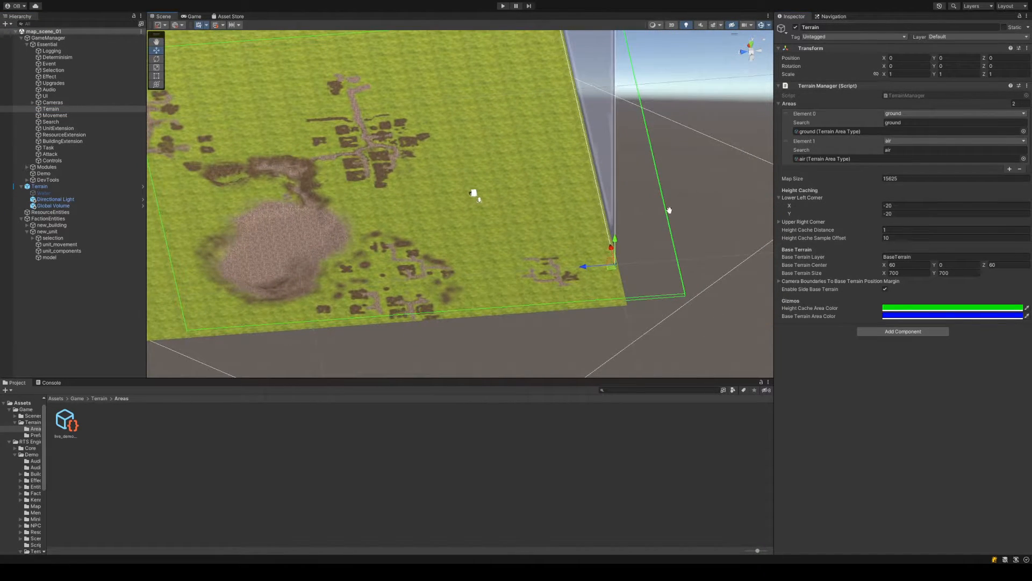
{"action": "left_click", "coordinate": [805, 220]}
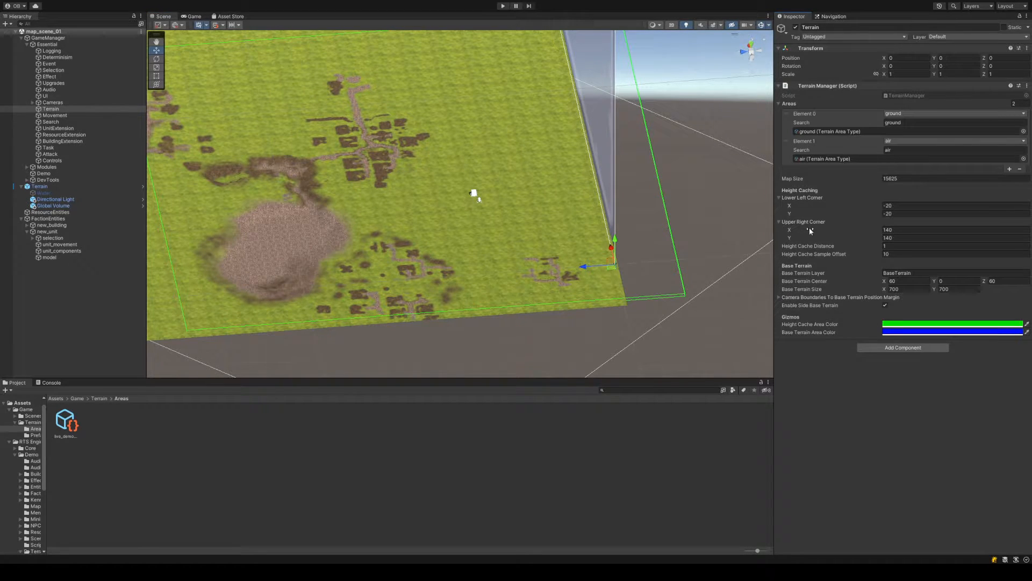
{"action": "middle_click_drag", "start_coordinate": [489, 249], "coordinate": [599, 278]}
{"action": "scroll", "coordinate": [565, 270], "scroll_direction": "down", "scroll_amount": 4}
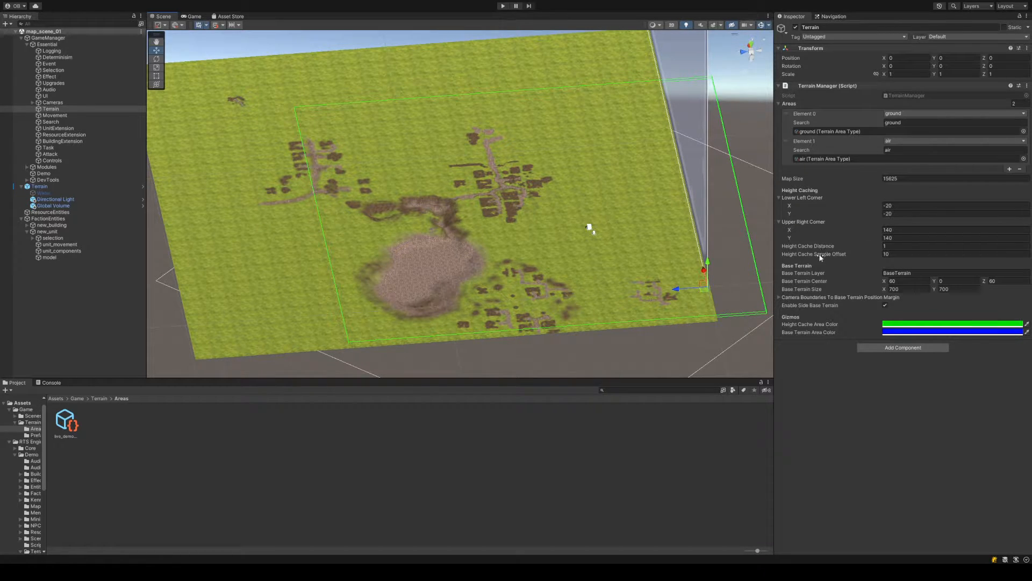
{"action": "left_click", "coordinate": [802, 198]}
{"action": "left_click", "coordinate": [806, 206]}
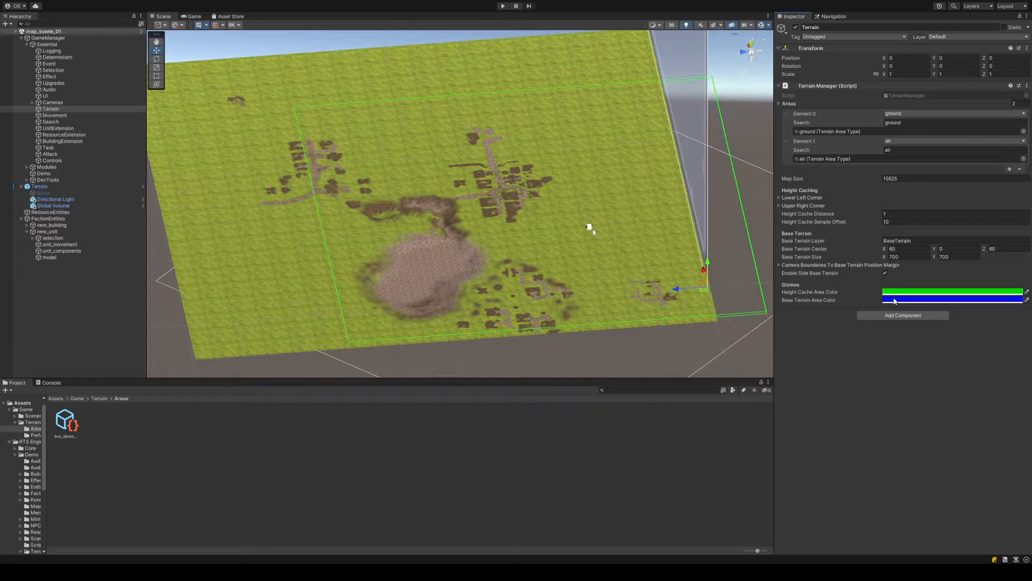
{"action": "left_click", "coordinate": [65, 422]}
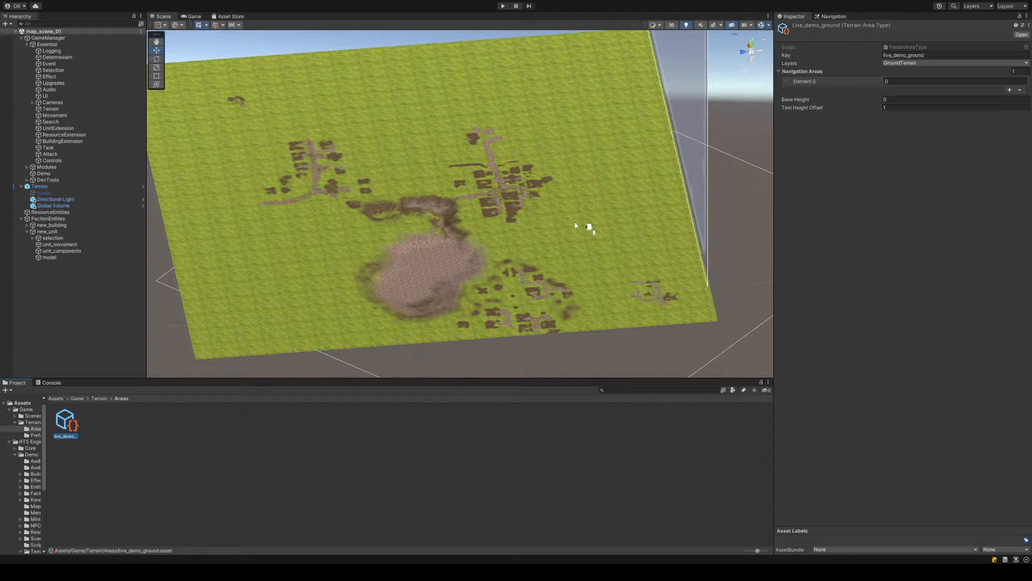
{"action": "right_click_drag", "start_coordinate": [648, 214], "coordinate": [606, 203]}
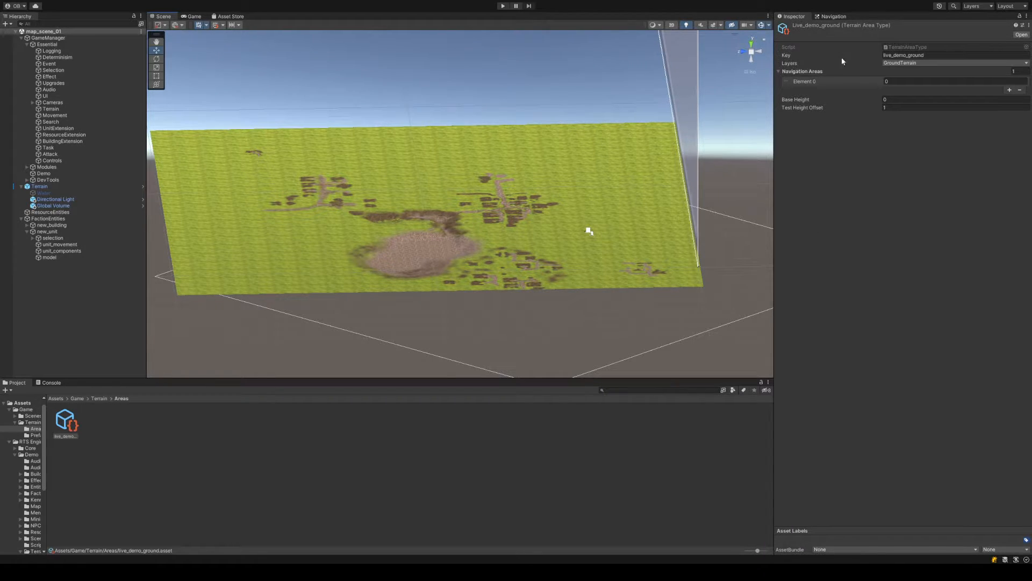
Clear the Terrain Manager's areas list and add a single entry assigned to the live_demo_ground terrain area type
{"action": "left_click", "coordinate": [88, 109]}
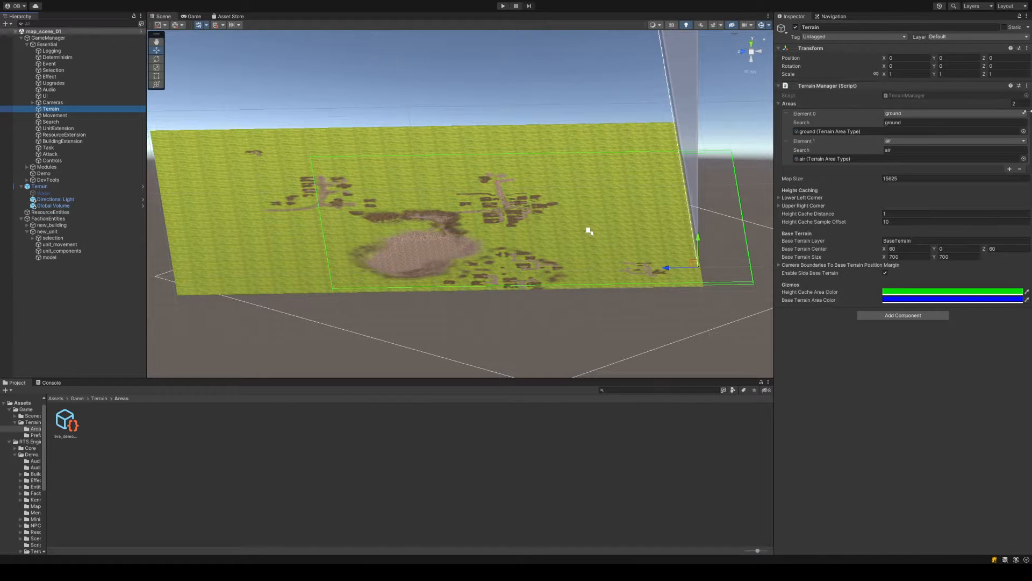
{"action": "left_click", "coordinate": [1018, 104]}
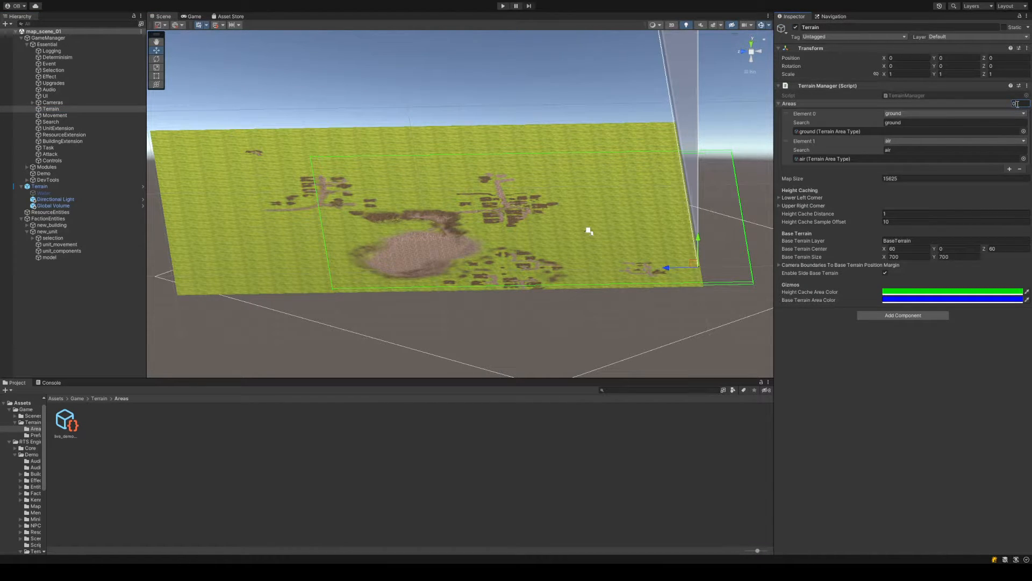
{"action": "type", "text": "0"}
{"action": "key", "text": "Return"}
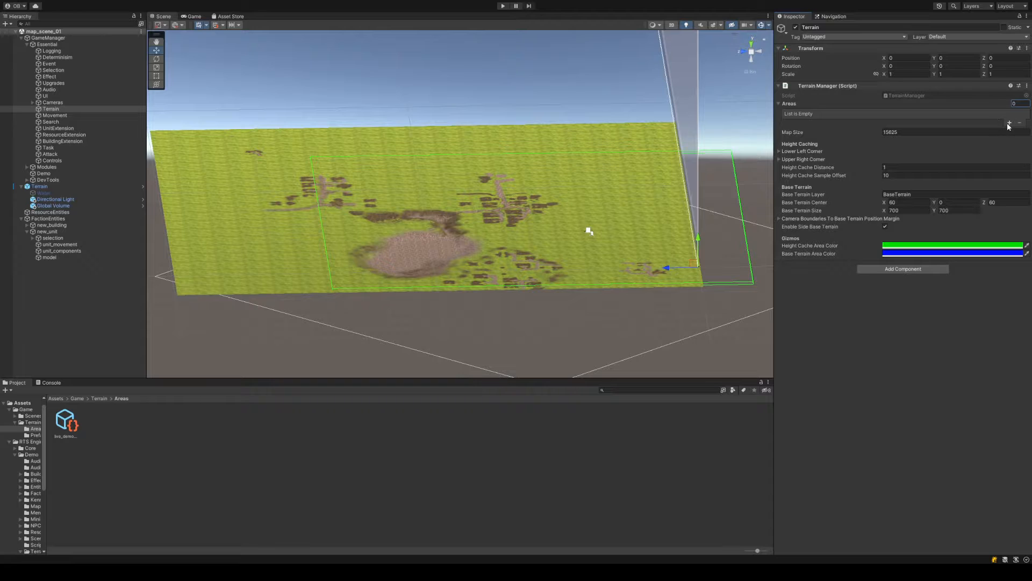
{"action": "left_click", "coordinate": [1009, 123]}
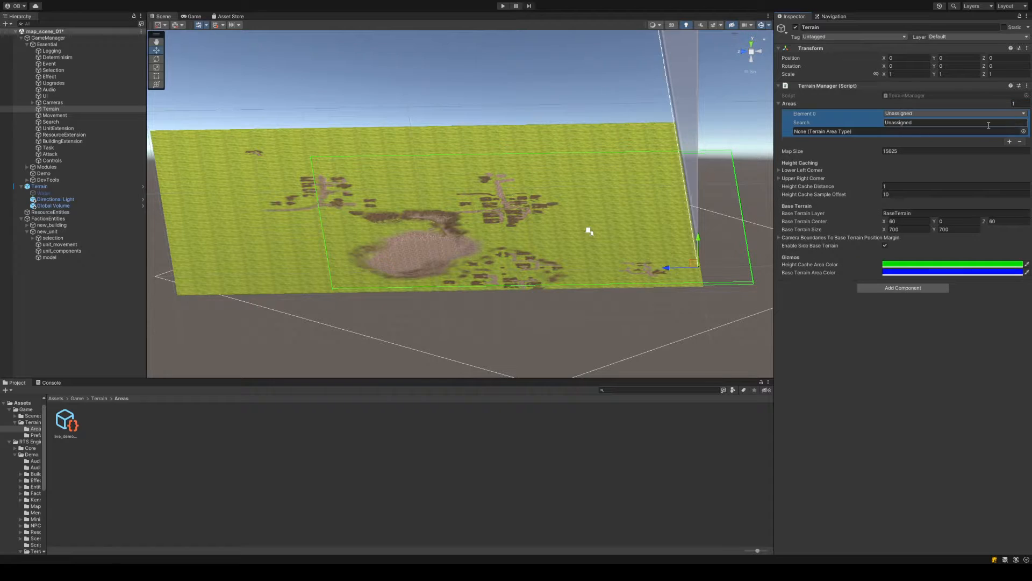
{"action": "left_click", "coordinate": [948, 132]}
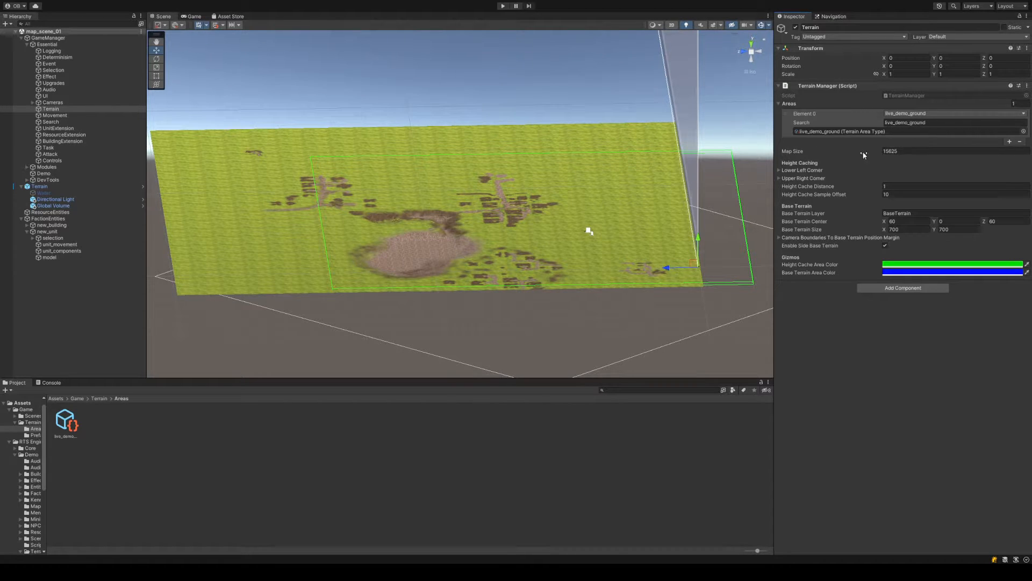
Examine the Terrain Manager's map size setting against the extent of the terrain in the scene
{"action": "right_click_drag", "start_coordinate": [519, 173], "coordinate": [488, 216]}
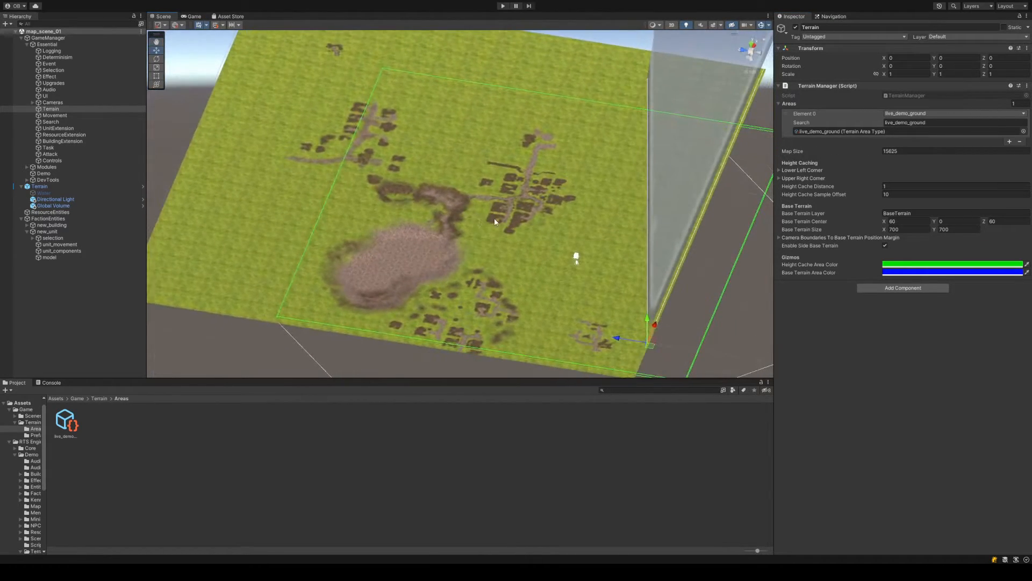
{"action": "scroll", "coordinate": [530, 235], "scroll_direction": "down", "scroll_amount": 5}
{"action": "middle_click_drag", "start_coordinate": [501, 170], "coordinate": [556, 176]}
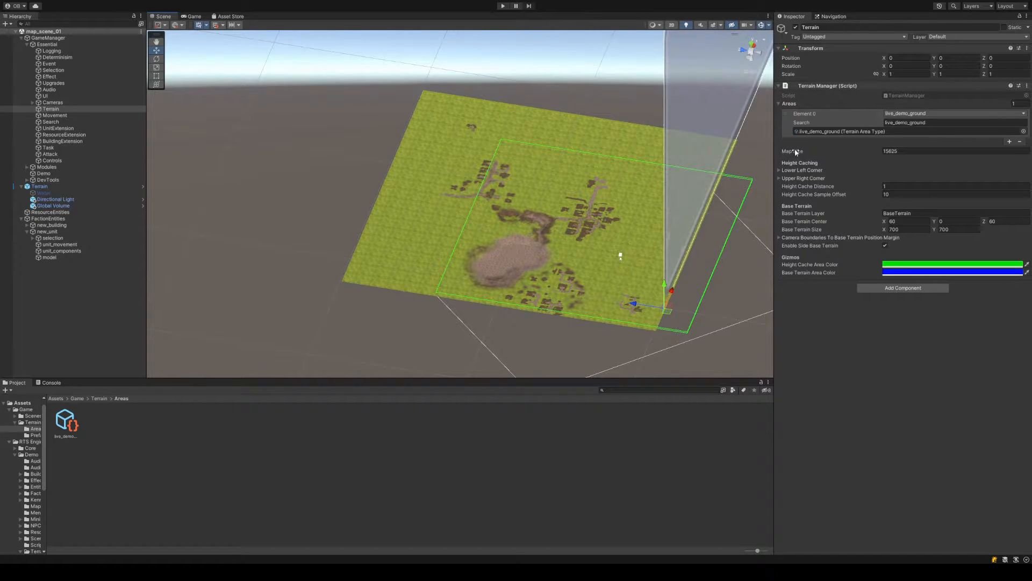
{"action": "middle_click_drag", "start_coordinate": [608, 186], "coordinate": [635, 191]}
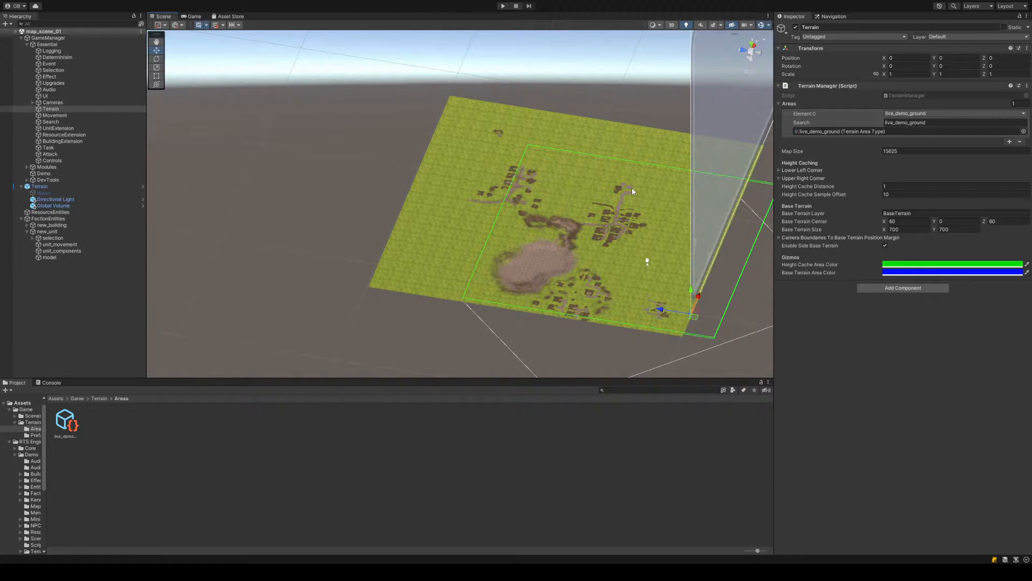
{"action": "left_click", "coordinate": [897, 152]}
{"action": "middle_click_drag", "start_coordinate": [732, 187], "coordinate": [713, 199]}
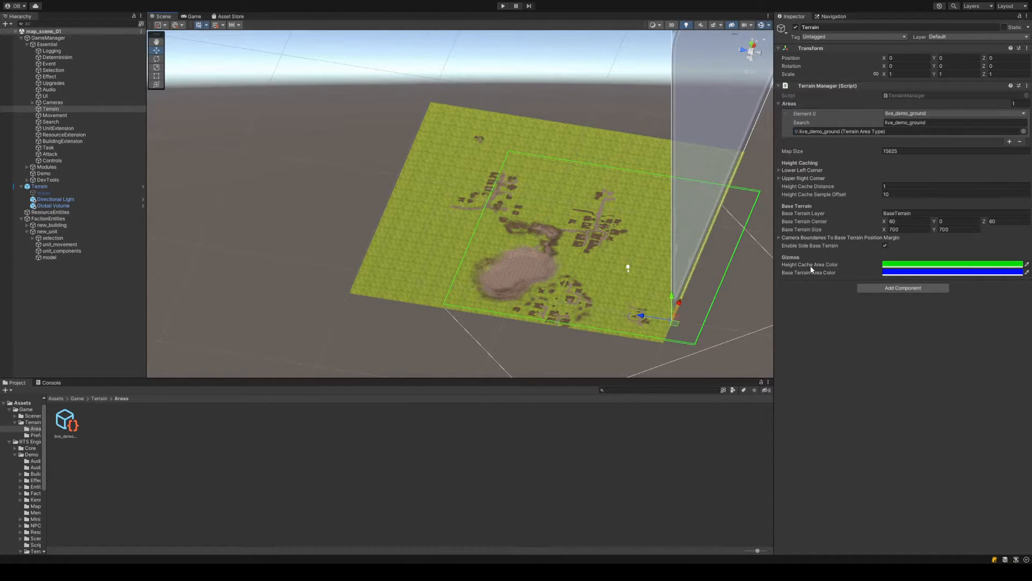
Align the scene to a top-down view of the terrain and expand the lower left and upper right height caching corners
{"action": "right_click_drag", "start_coordinate": [600, 249], "coordinate": [654, 252]}
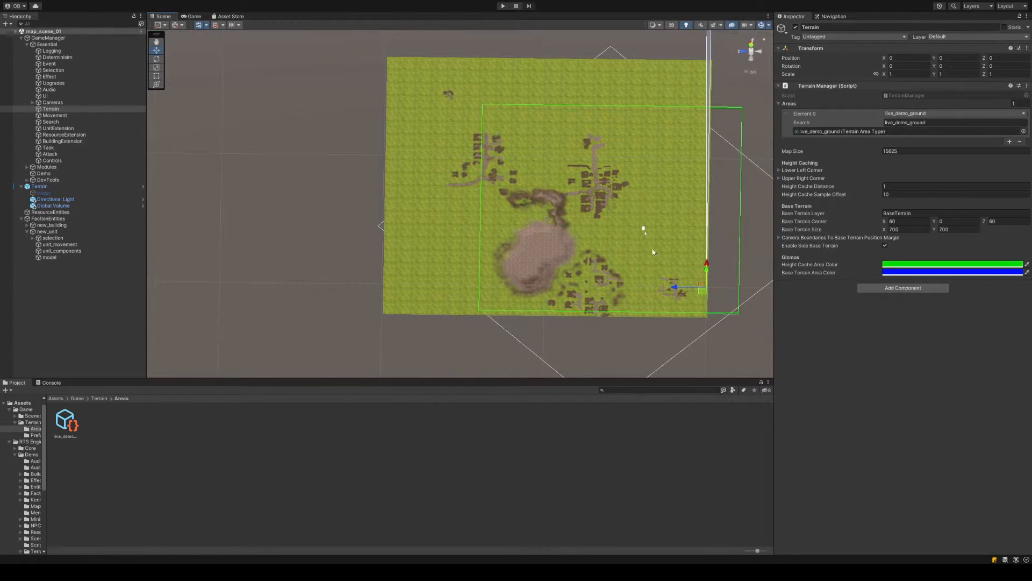
{"action": "left_click", "coordinate": [752, 49]}
{"action": "left_click", "coordinate": [753, 51]}
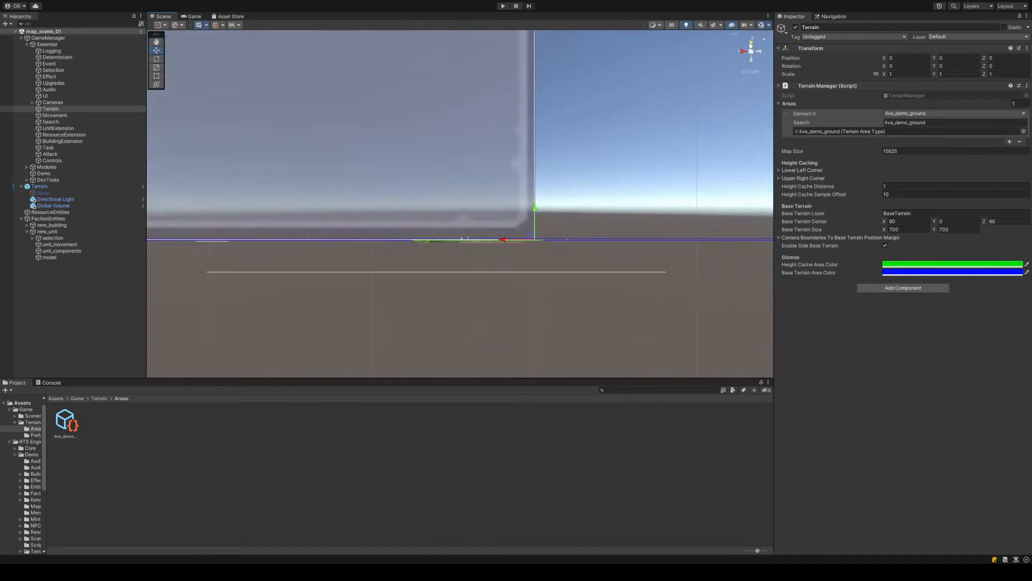
{"action": "left_click", "coordinate": [752, 51]}
{"action": "middle_click_drag", "start_coordinate": [552, 260], "coordinate": [664, 148]}
{"action": "scroll", "coordinate": [613, 164], "scroll_direction": "up", "scroll_amount": 3}
{"action": "scroll", "coordinate": [603, 213], "scroll_direction": "down", "scroll_amount": 2}
{"action": "mouse_move", "coordinate": [601, 217]}
{"action": "middle_mouse_down"}
{"action": "mouse_move", "coordinate": [604, 205]}
{"action": "mouse_move", "coordinate": [610, 225]}
{"action": "middle_mouse_up"}
{"action": "scroll", "coordinate": [610, 226], "scroll_direction": "down", "scroll_amount": 1}
{"action": "middle_click_drag", "start_coordinate": [558, 302], "coordinate": [559, 273]}
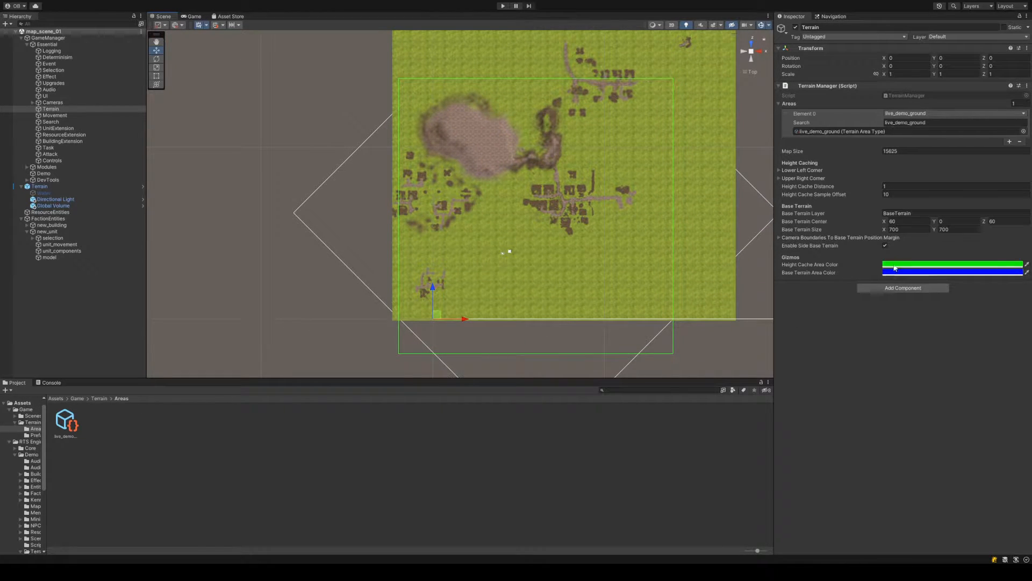
{"action": "left_click", "coordinate": [802, 170]}
{"action": "left_click", "coordinate": [805, 195]}
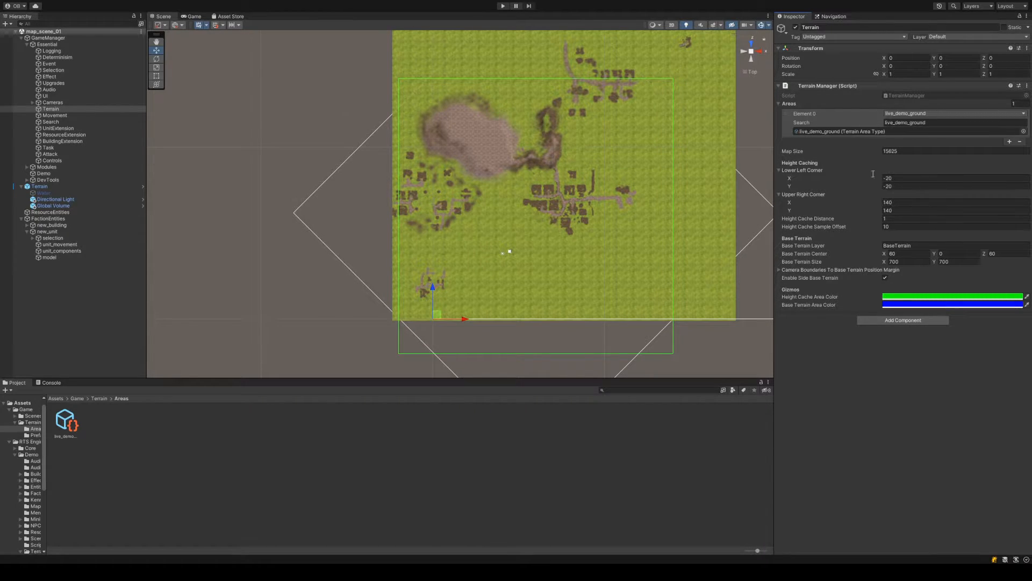
Set the height caching lower left corner to X -25 and Y -2 to fit the terrain's edges
{"action": "left_click_drag", "start_coordinate": [860, 180], "coordinate": [862, 179]}
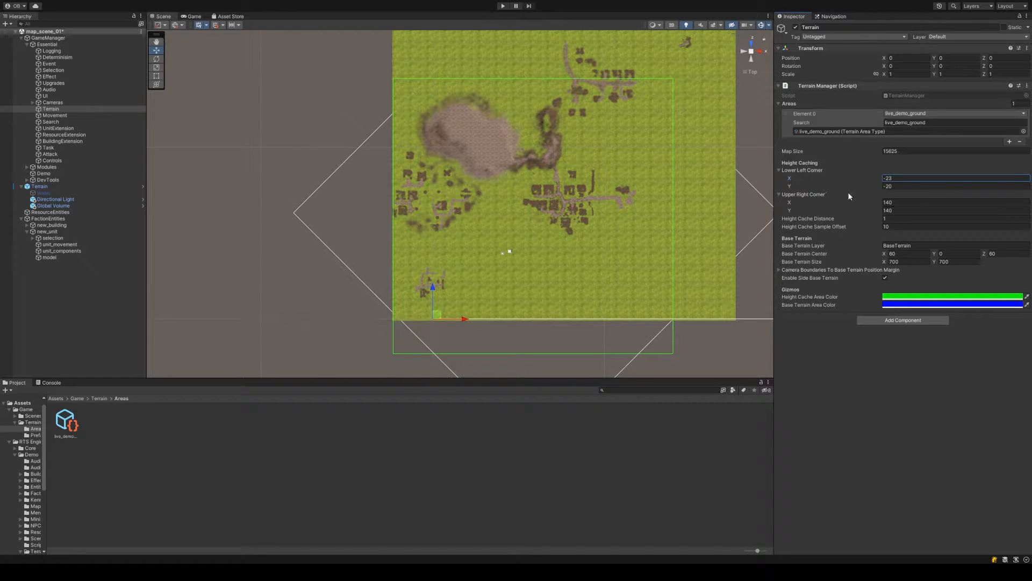
{"action": "type", "text": "-25"}
{"action": "left_click", "coordinate": [894, 187]}
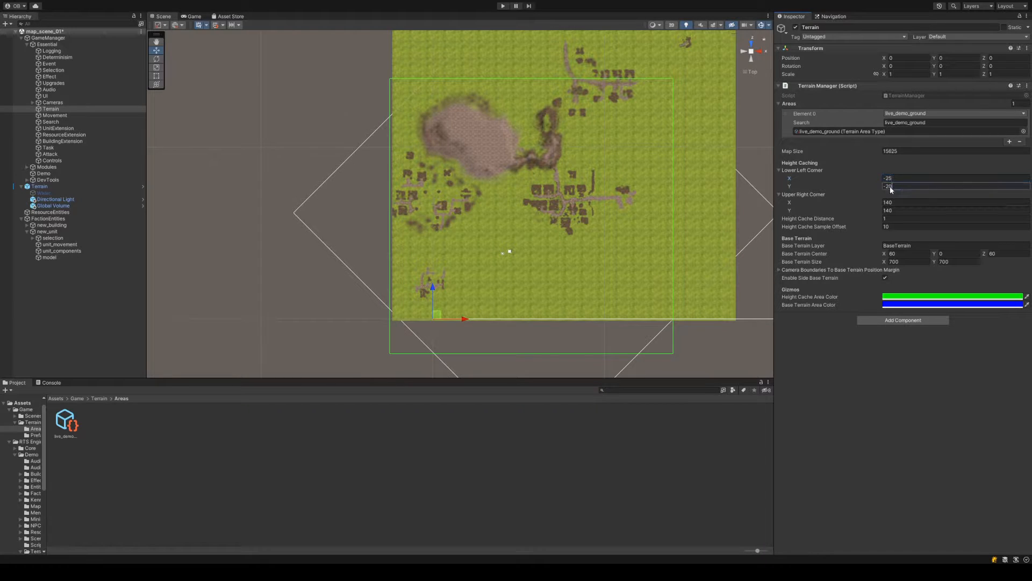
{"action": "left_click_drag", "start_coordinate": [859, 189], "coordinate": [986, 191]}
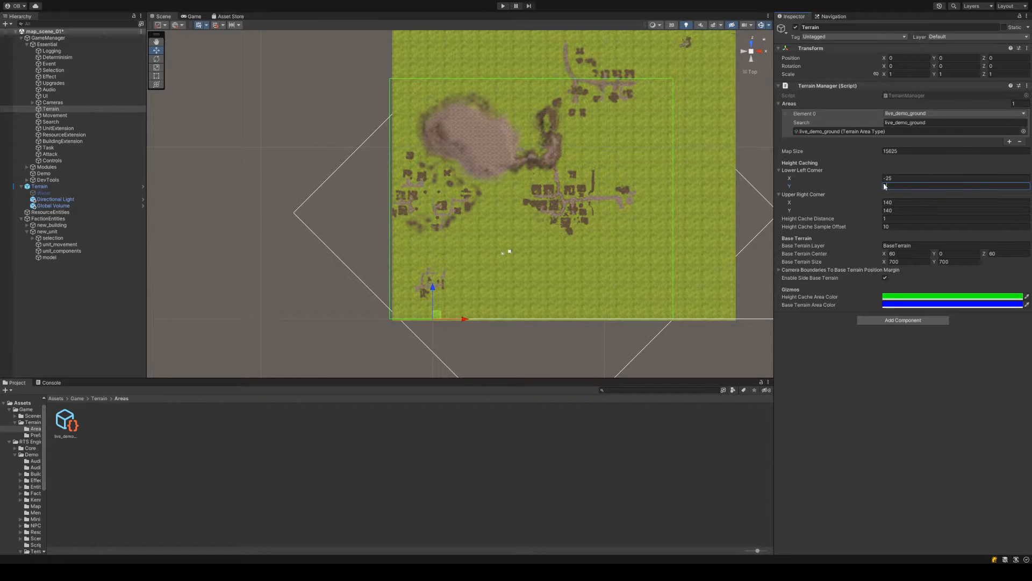
{"action": "type", "text": "6"}
{"action": "key", "text": "BackSpace"}
{"action": "type", "text": "5"}
{"action": "key", "text": "BackSpace"}
{"action": "type", "text": "-5"}
{"action": "key", "text": "BackSpace"}
{"action": "type", "text": "2"}
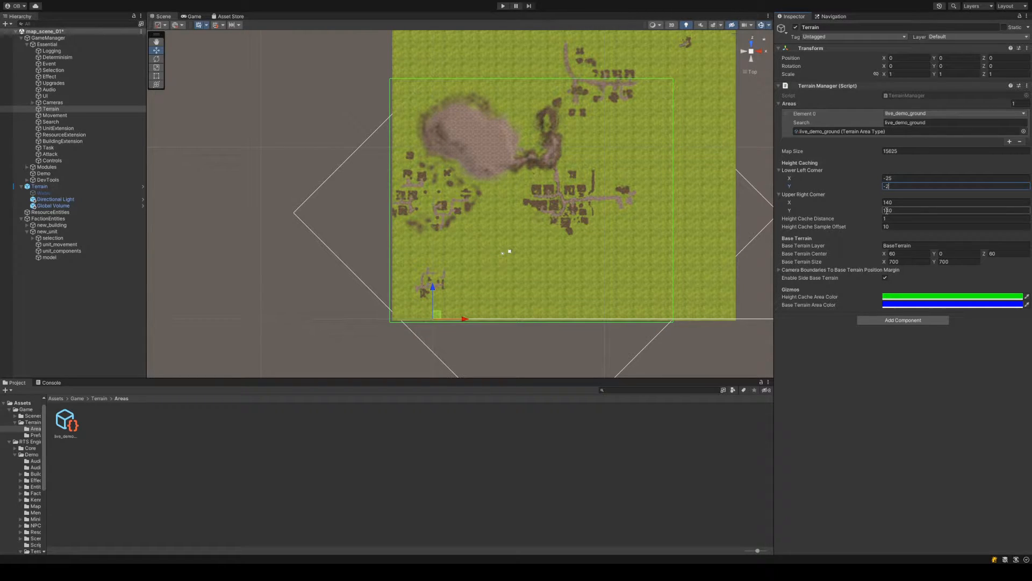
Set the height caching upper right corner to X 178 and Y 200 to enclose the whole terrain
{"action": "middle_click_drag", "start_coordinate": [654, 187], "coordinate": [548, 251]}
{"action": "middle_click_drag", "start_coordinate": [631, 203], "coordinate": [605, 220]}
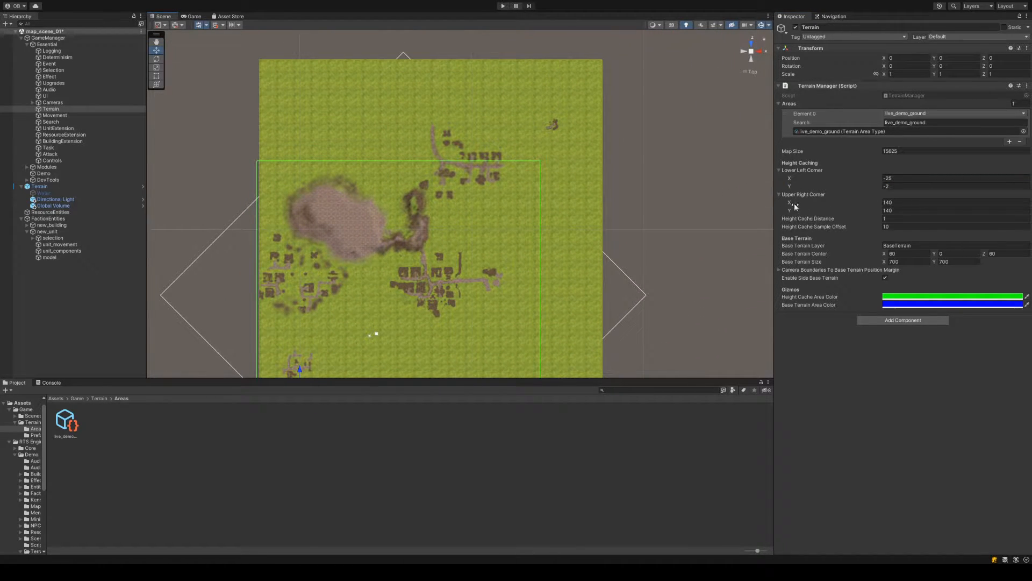
{"action": "left_click_drag", "start_coordinate": [794, 203], "coordinate": [811, 204]}
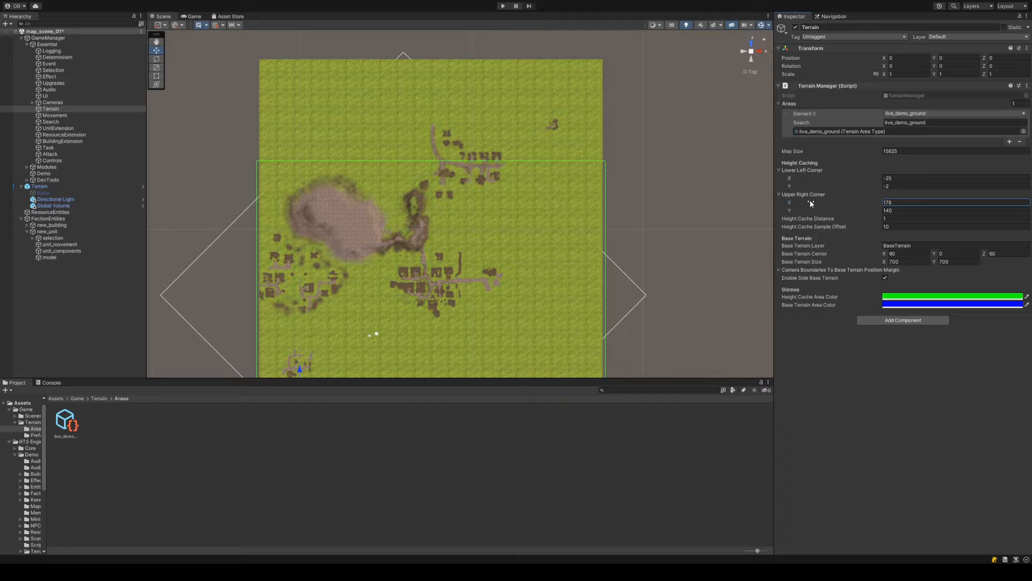
{"action": "type", "text": "5"}
{"action": "key", "text": "BackSpace"}
{"action": "key", "text": "BackSpace"}
{"action": "type", "text": "80"}
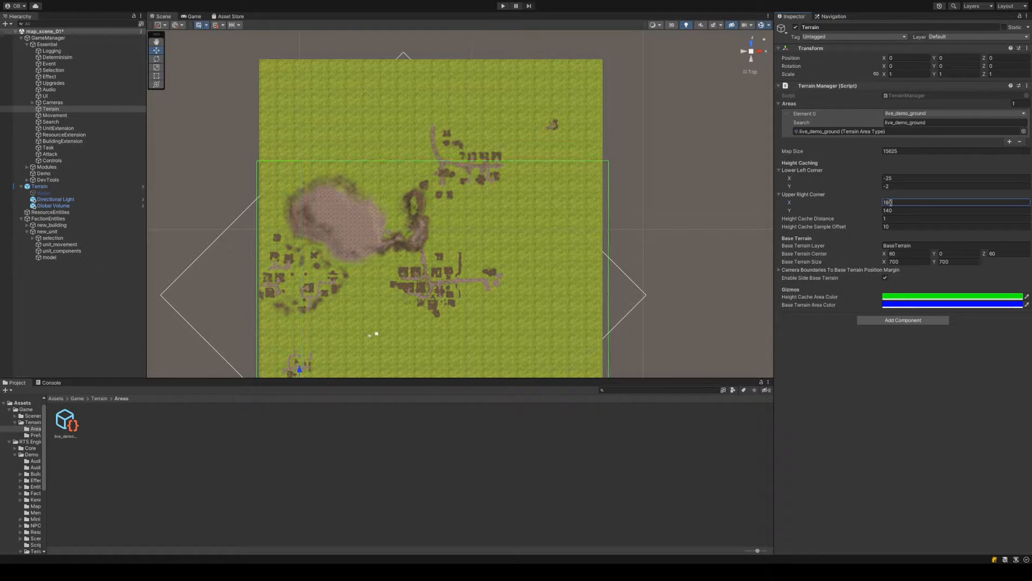
{"action": "key", "text": "BackSpace"}
{"action": "key", "text": "BackSpace"}
{"action": "type", "text": "77"}
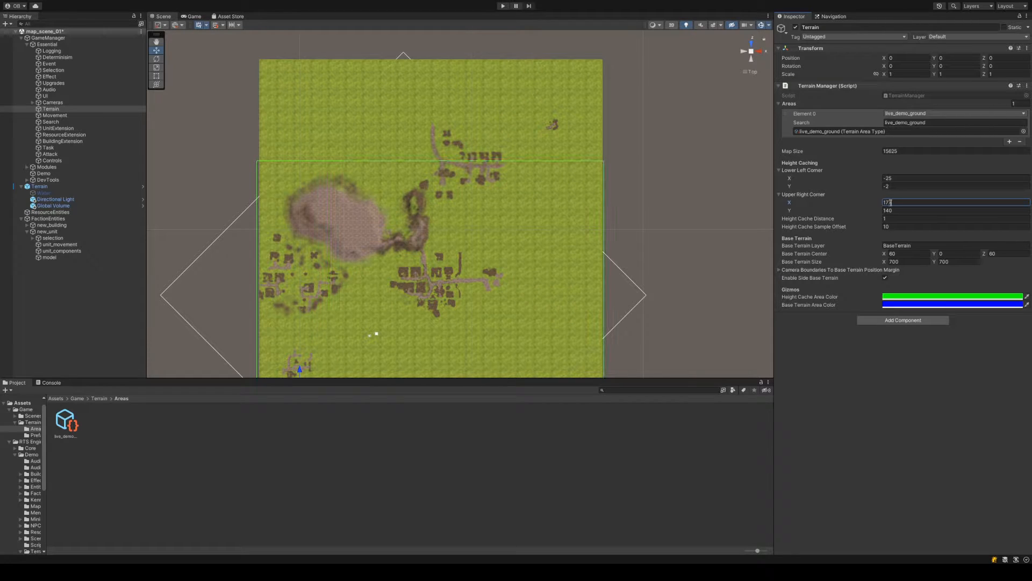
{"action": "key", "text": "BackSpace"}
{"action": "type", "text": "9"}
{"action": "key", "text": "BackSpace"}
{"action": "type", "text": "8"}
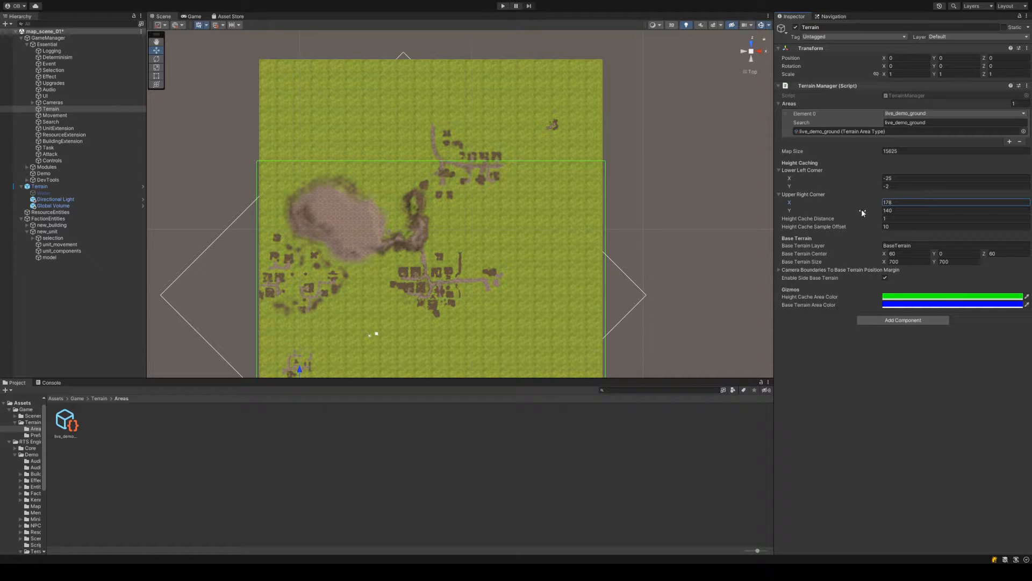
{"action": "left_click_drag", "start_coordinate": [863, 212], "coordinate": [890, 213]}
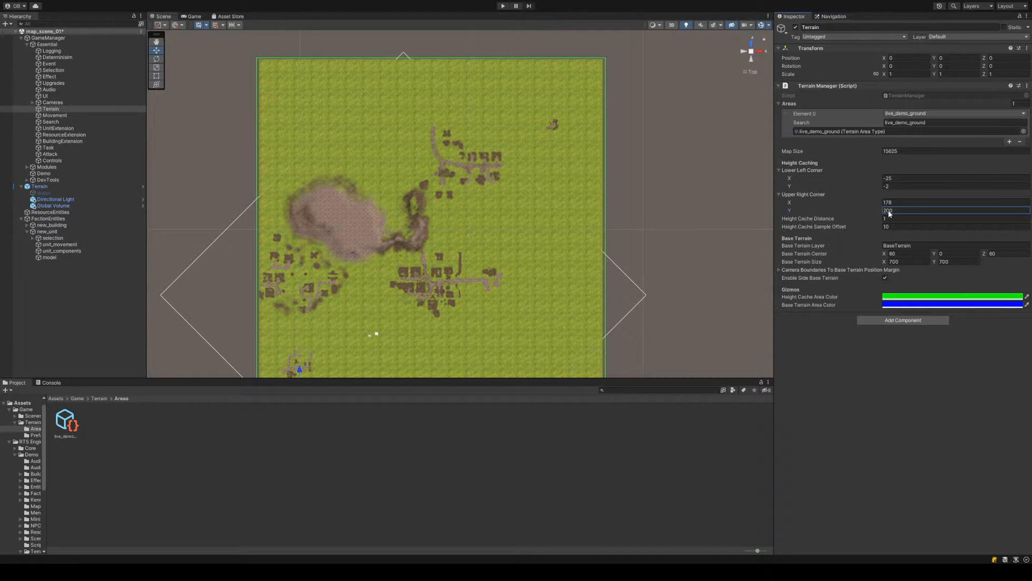
{"action": "scroll", "coordinate": [589, 224], "scroll_direction": "down", "scroll_amount": 2}
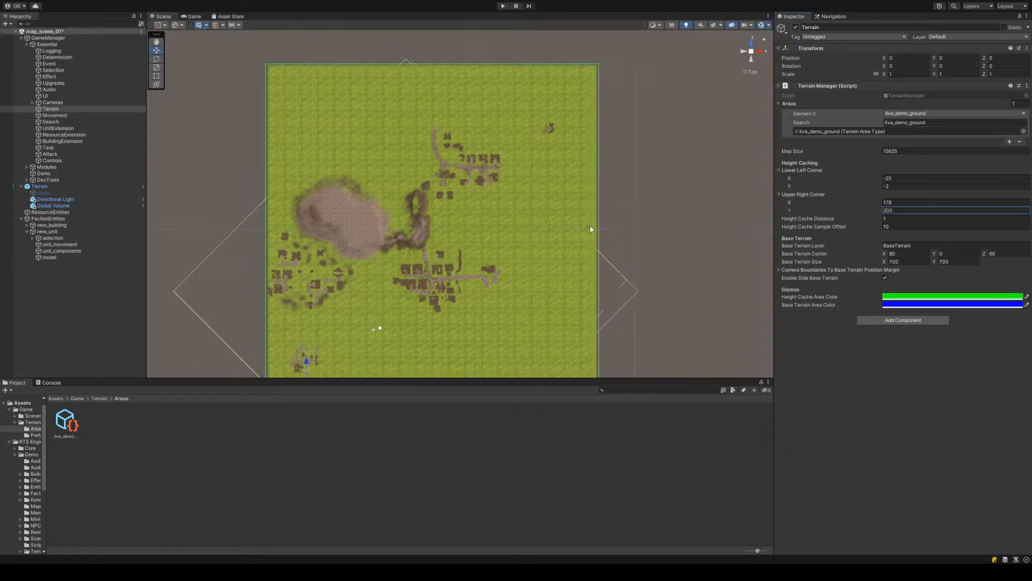
Collapse the upper right and lower left height caching corner settings of the Terrain Manager
{"action": "middle_click_drag", "start_coordinate": [631, 205], "coordinate": [633, 205]}
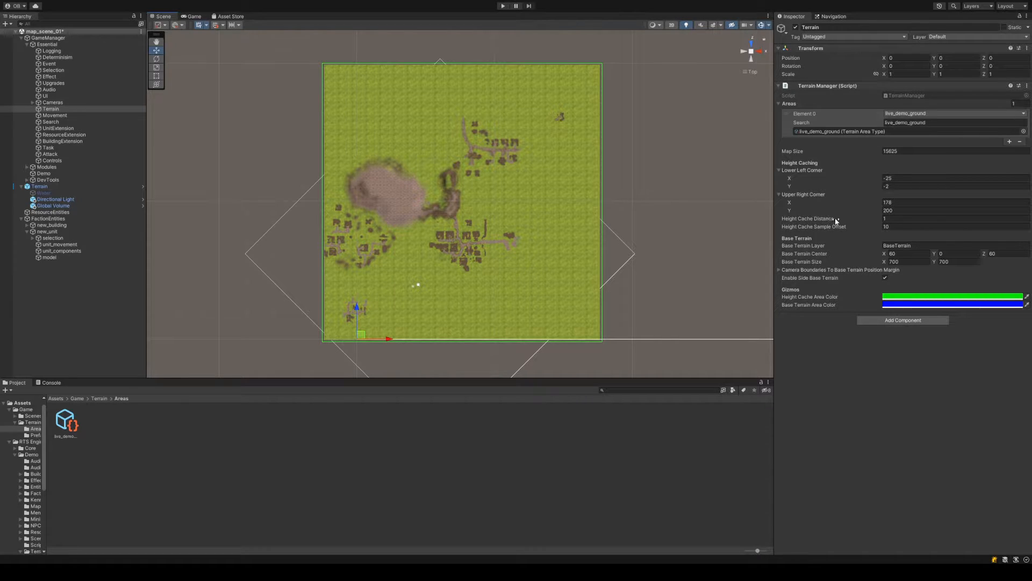
{"action": "left_click", "coordinate": [810, 195]}
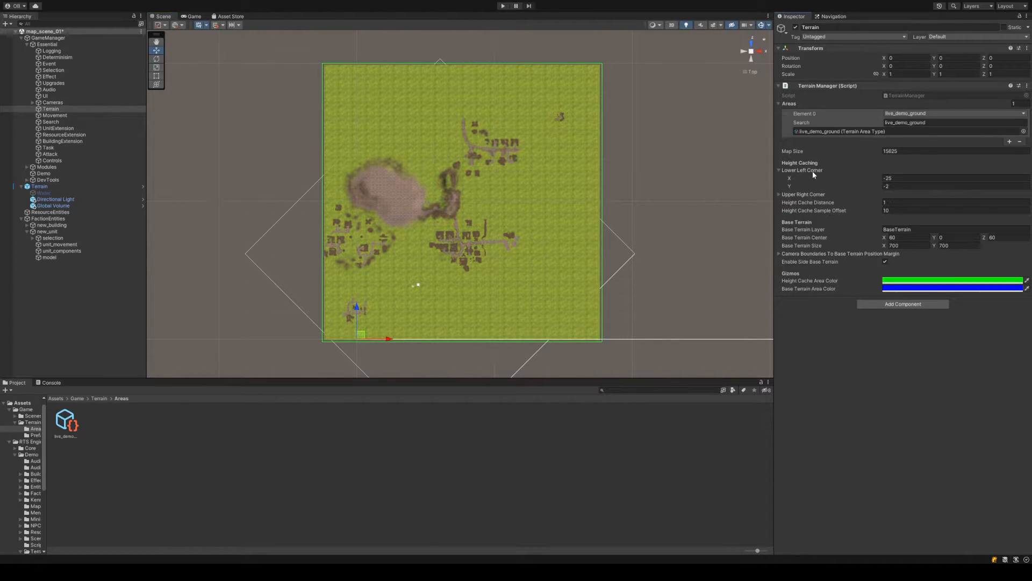
{"action": "left_click", "coordinate": [813, 171]}
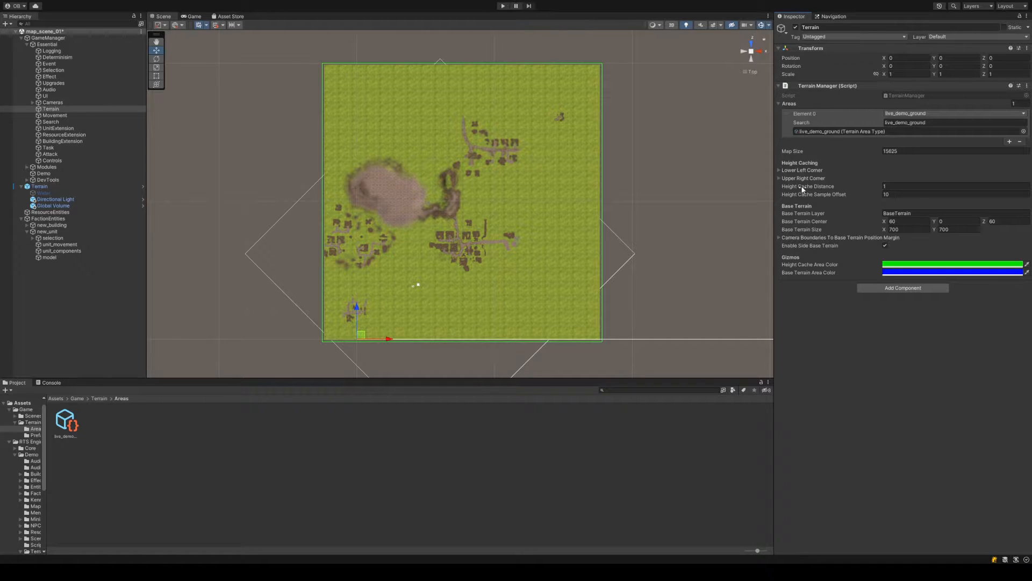
Examine the lower left corner of the terrain and the surrounding height cache boundary from an angled close-up view
{"action": "middle_click_drag", "start_coordinate": [541, 309], "coordinate": [627, 293]}
{"action": "scroll", "coordinate": [642, 292], "scroll_direction": "up", "scroll_amount": 2}
{"action": "scroll", "coordinate": [599, 293], "scroll_direction": "up", "scroll_amount": 1}
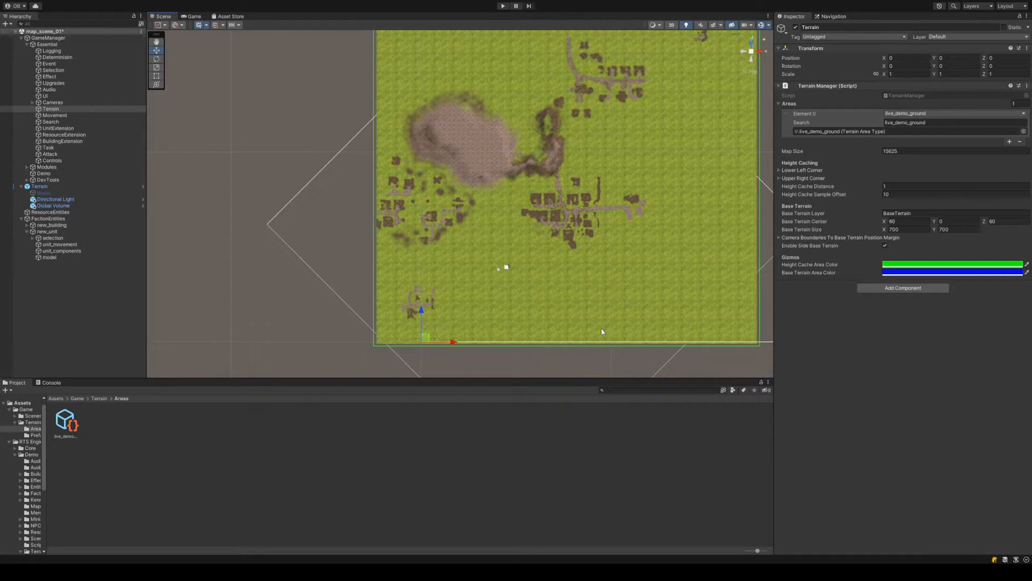
{"action": "right_click_drag", "start_coordinate": [520, 290], "coordinate": [579, 252]}
{"action": "right_click_drag", "start_coordinate": [501, 247], "coordinate": [555, 250]}
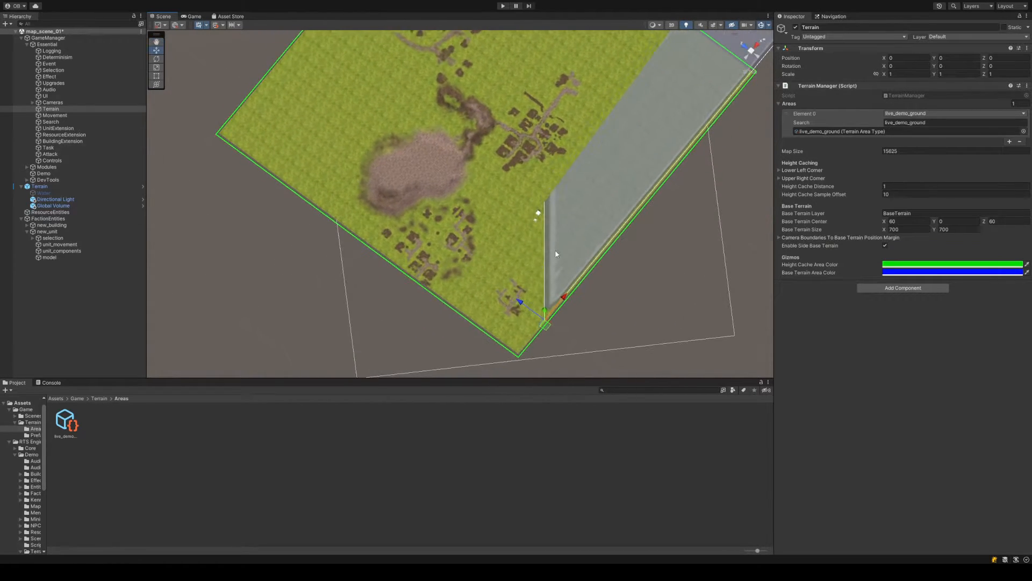
{"action": "scroll", "coordinate": [556, 253], "scroll_direction": "up", "scroll_amount": 3}
{"action": "middle_click_drag", "start_coordinate": [576, 282], "coordinate": [562, 217]}
{"action": "right_click_drag", "start_coordinate": [514, 254], "coordinate": [545, 259]}
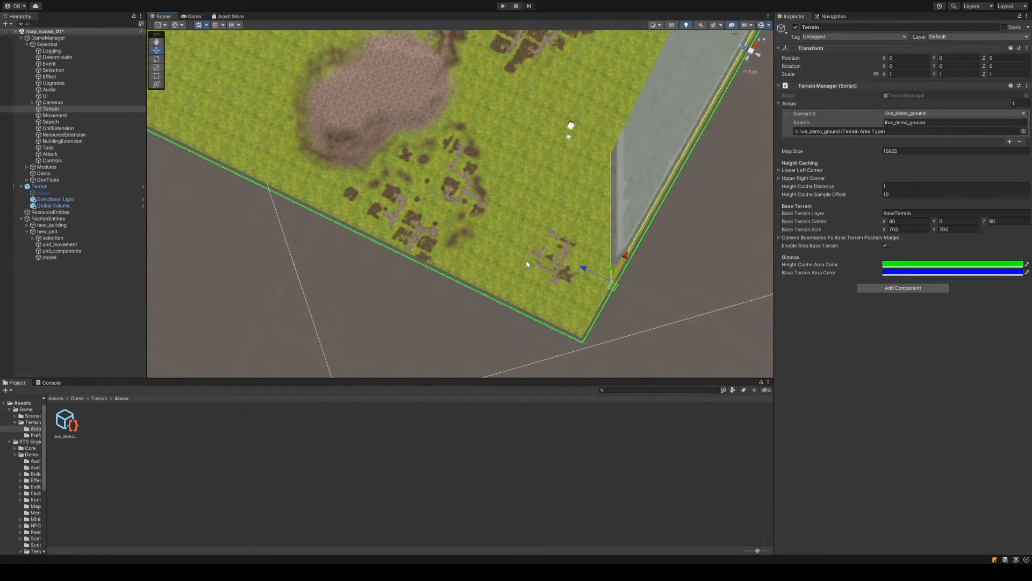
{"action": "scroll", "coordinate": [587, 319], "scroll_direction": "up", "scroll_amount": 6}
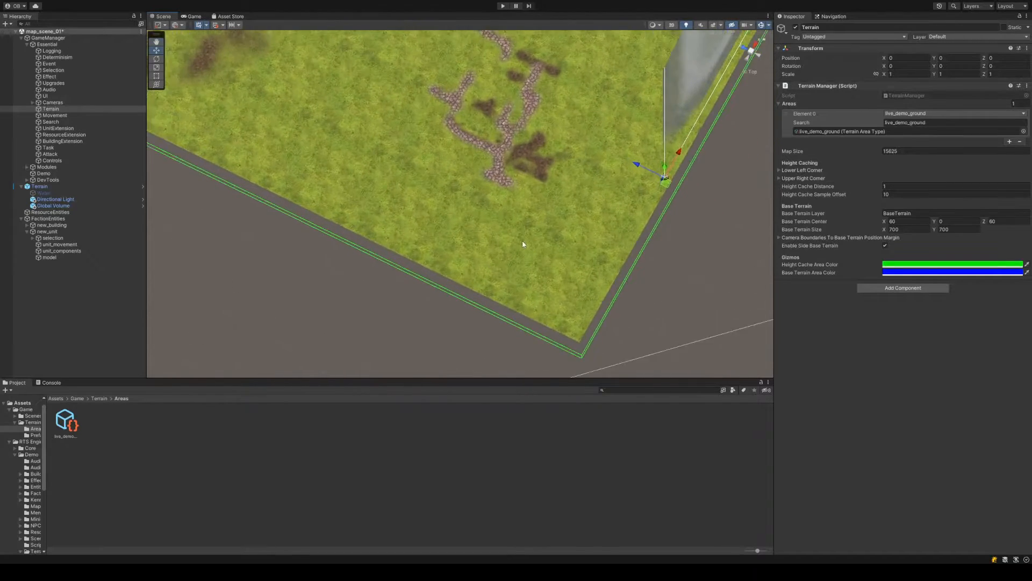
{"action": "middle_click_drag", "start_coordinate": [577, 283], "coordinate": [541, 270]}
{"action": "scroll", "coordinate": [585, 294], "scroll_direction": "up", "scroll_amount": 4}
{"action": "scroll", "coordinate": [576, 290], "scroll_direction": "down", "scroll_amount": 3}
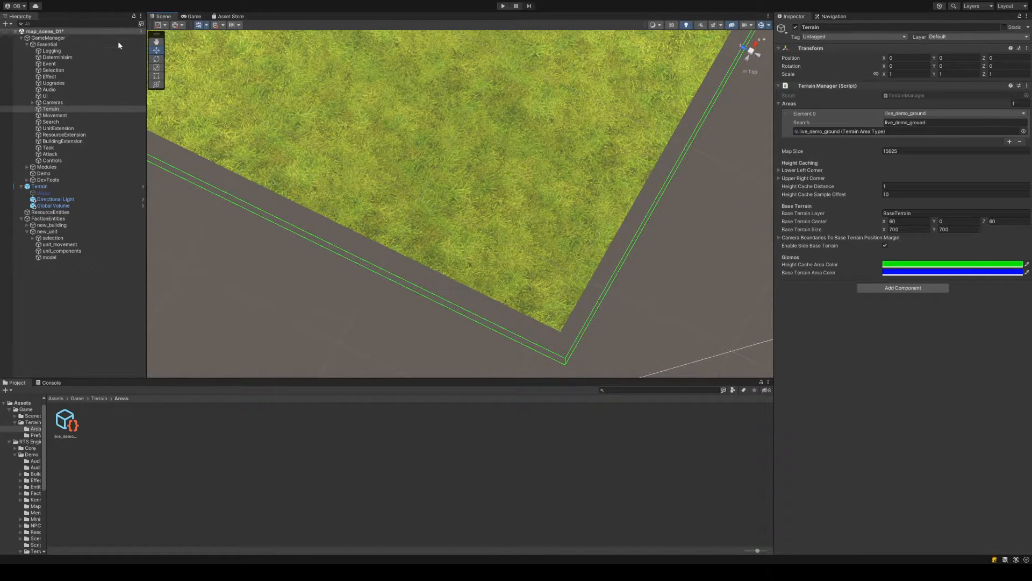
Add a cube to the scene near the terrain's corner and set its Y position to -2
{"action": "left_click", "coordinate": [210, 33]}
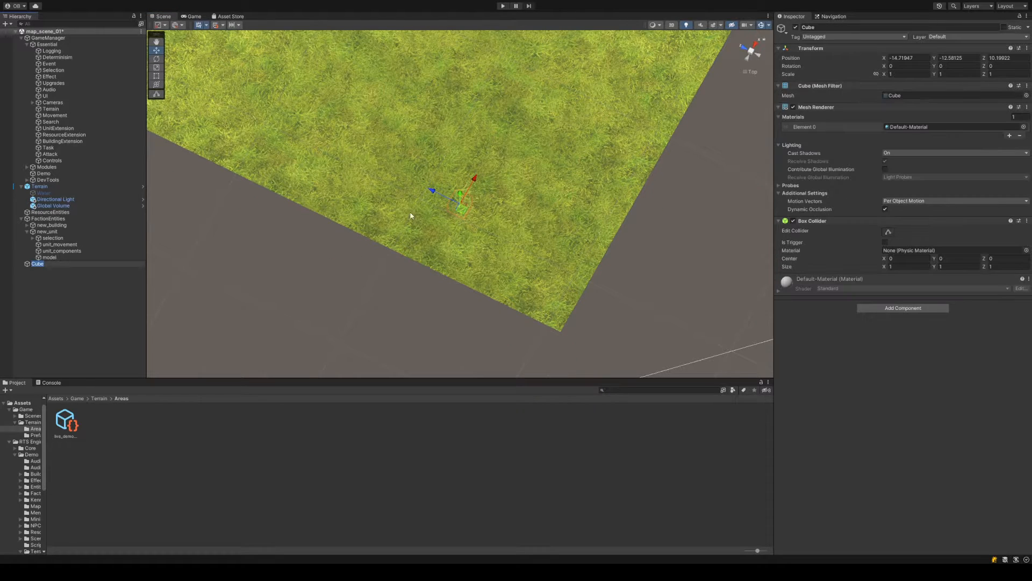
{"action": "left_click_drag", "start_coordinate": [459, 194], "coordinate": [459, 171]}
{"action": "left_click", "coordinate": [960, 58]}
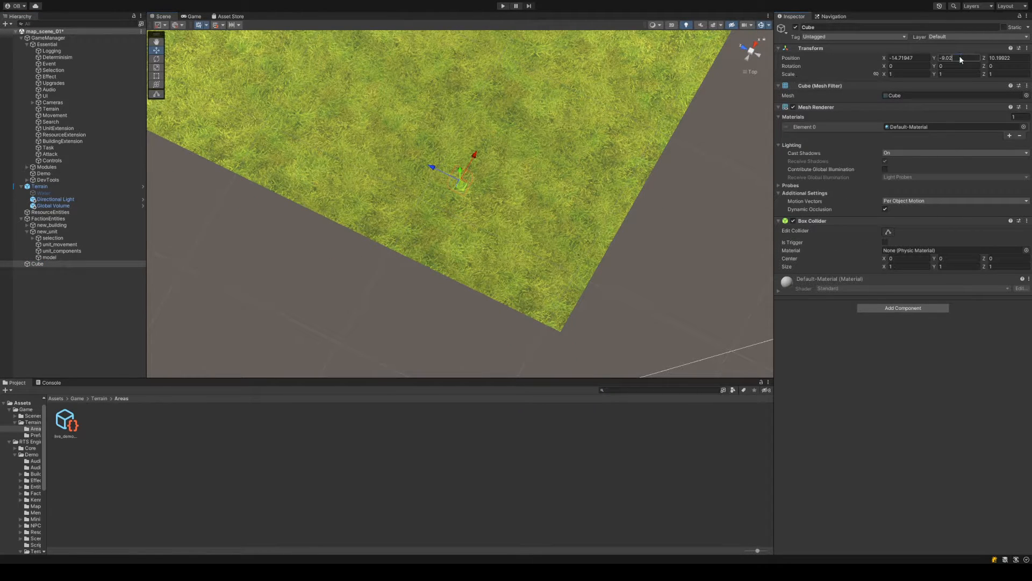
{"action": "type", "text": "-2"}
{"action": "left_click_drag", "start_coordinate": [570, 155], "coordinate": [737, 134], "text": "alt"}
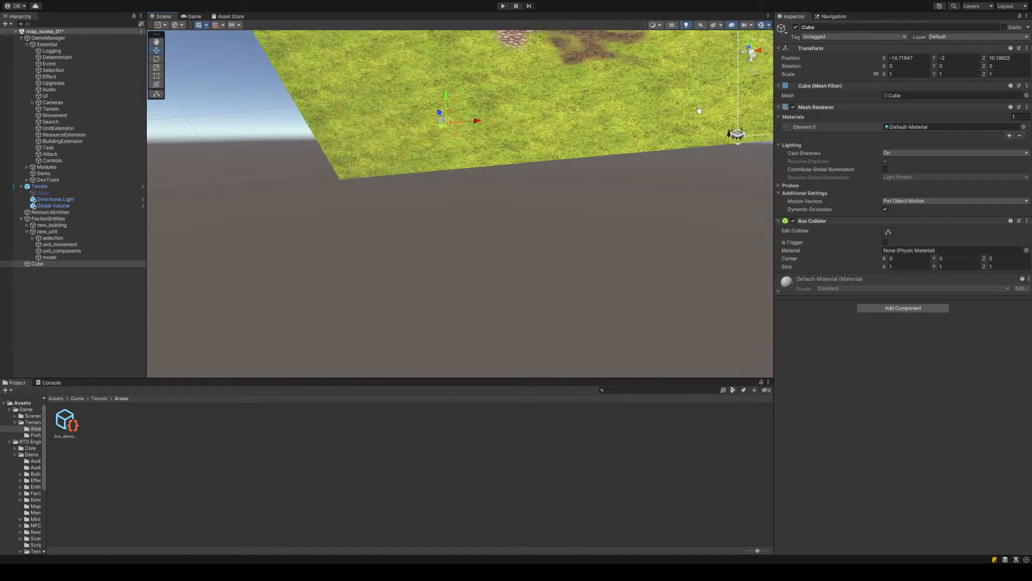
{"action": "left_click", "coordinate": [751, 55]}
{"action": "left_click", "coordinate": [744, 51]}
{"action": "middle_click_drag", "start_coordinate": [652, 60], "coordinate": [605, 147]}
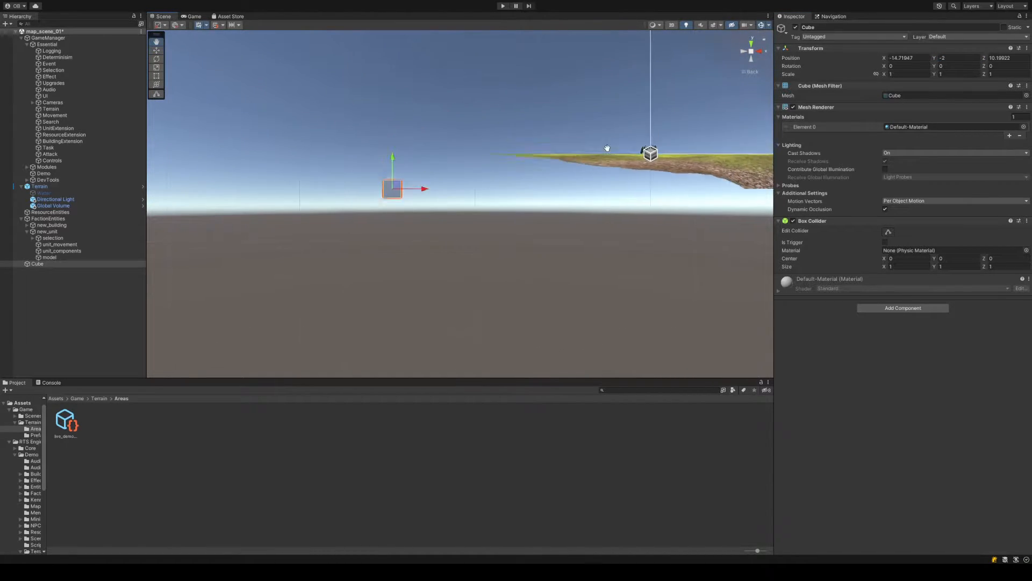
{"action": "scroll", "coordinate": [634, 134], "scroll_direction": "down", "scroll_amount": 5}
{"action": "left_click_drag", "start_coordinate": [635, 135], "coordinate": [641, 141], "text": "alt"}
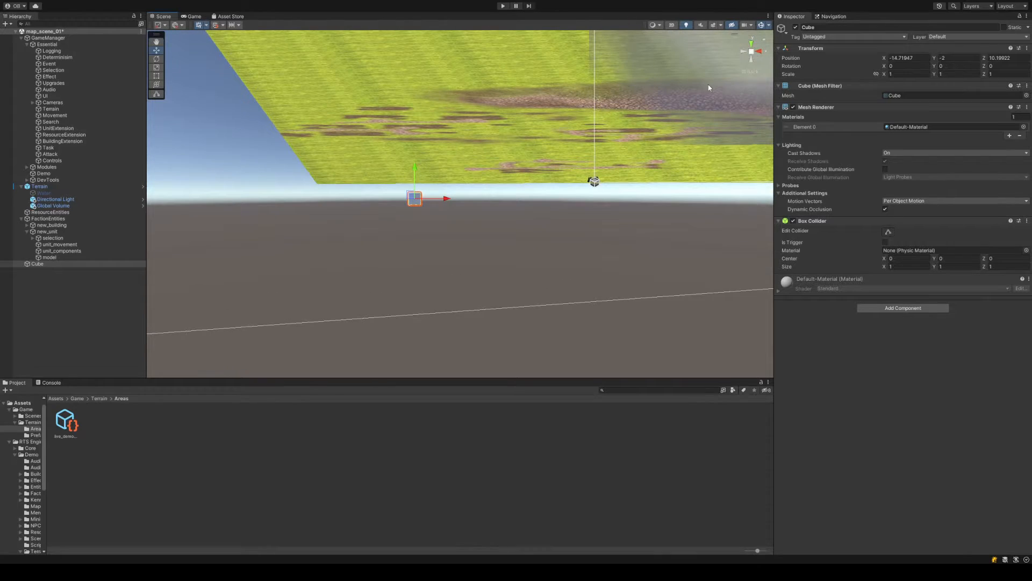
Set the cube's position to 0 on the X, Y and Z axes
{"action": "left_click", "coordinate": [954, 59]}
{"action": "type", "text": "0"}
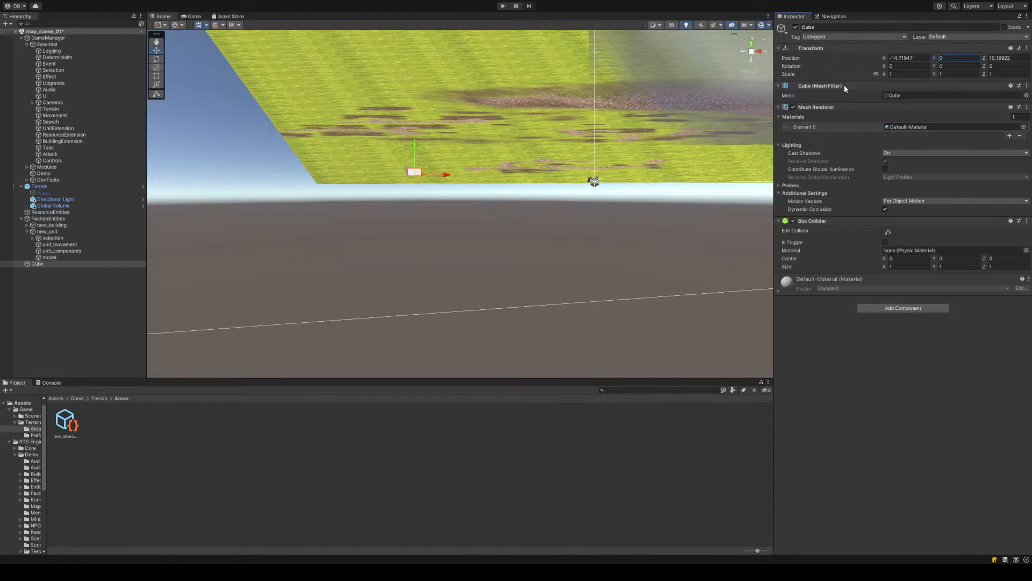
{"action": "left_click", "coordinate": [926, 58]}
{"action": "type", "text": "0"}
{"action": "left_click", "coordinate": [1009, 58]}
{"action": "type", "text": "0"}
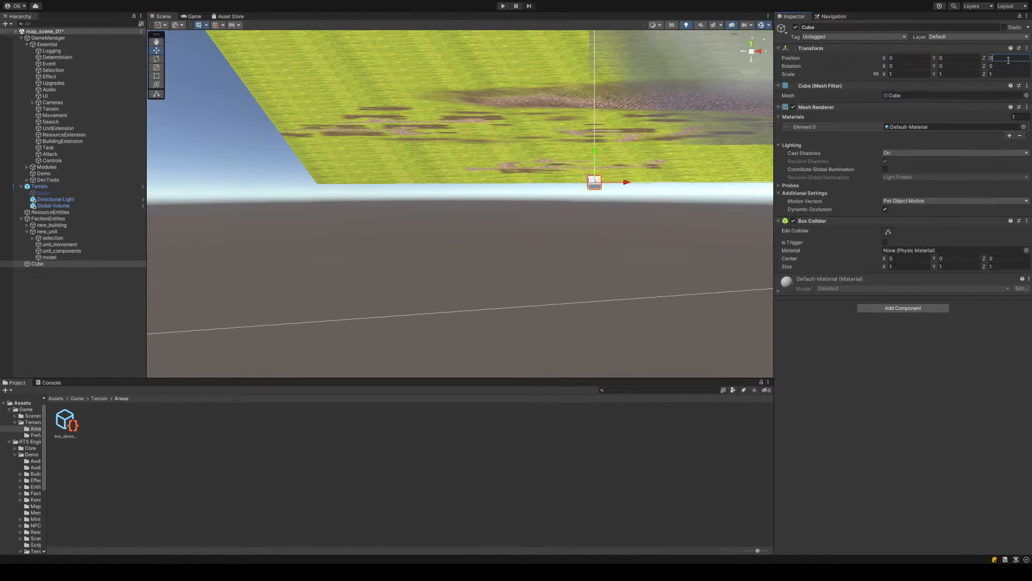
Focus the scene on the cube and set its scale to 0.25 on all three axes
{"action": "double_click", "coordinate": [80, 264]}
{"action": "scroll", "coordinate": [653, 121], "scroll_direction": "down", "scroll_amount": 6}
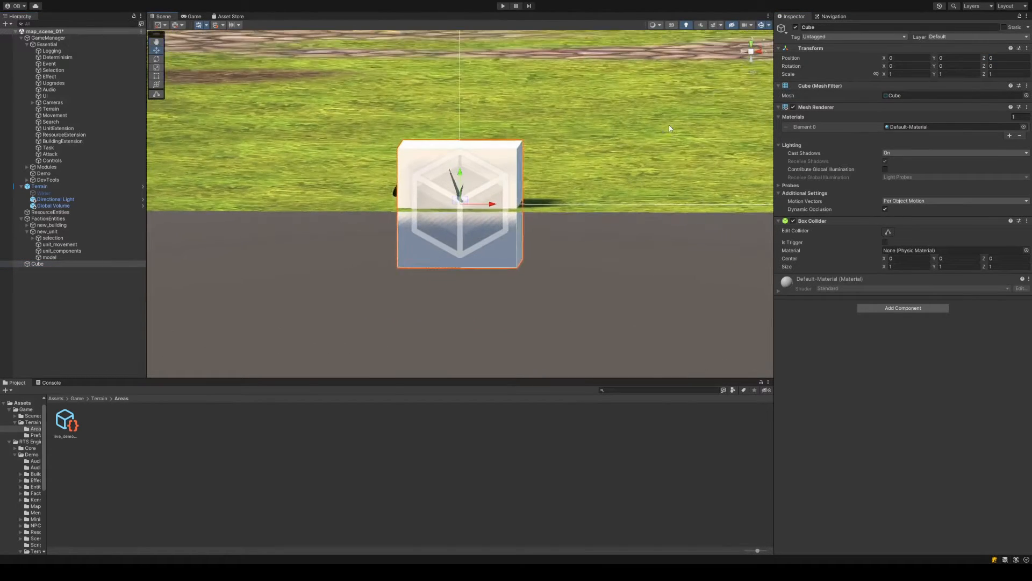
{"action": "left_click", "coordinate": [913, 74]}
{"action": "type", "text": "0.25"}
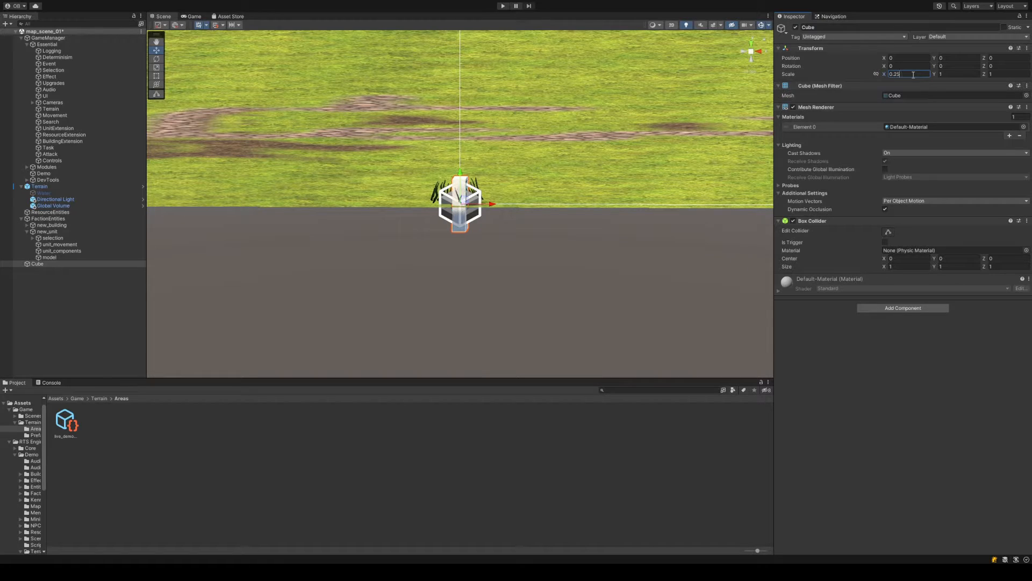
{"action": "left_click", "coordinate": [963, 75]}
{"action": "type", "text": "0.25"}
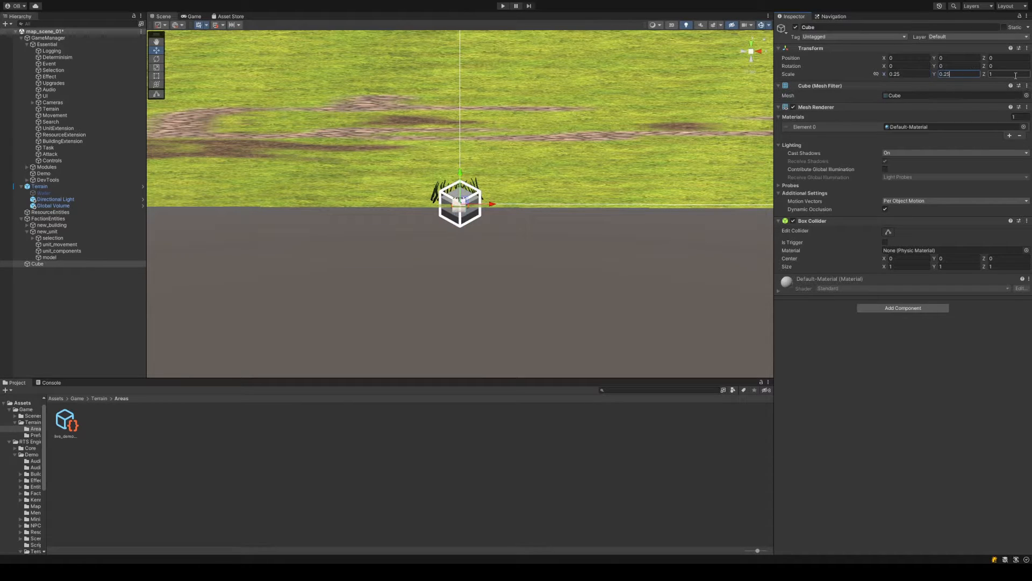
{"action": "left_click", "coordinate": [1011, 74]}
{"action": "type", "text": "0.25"}
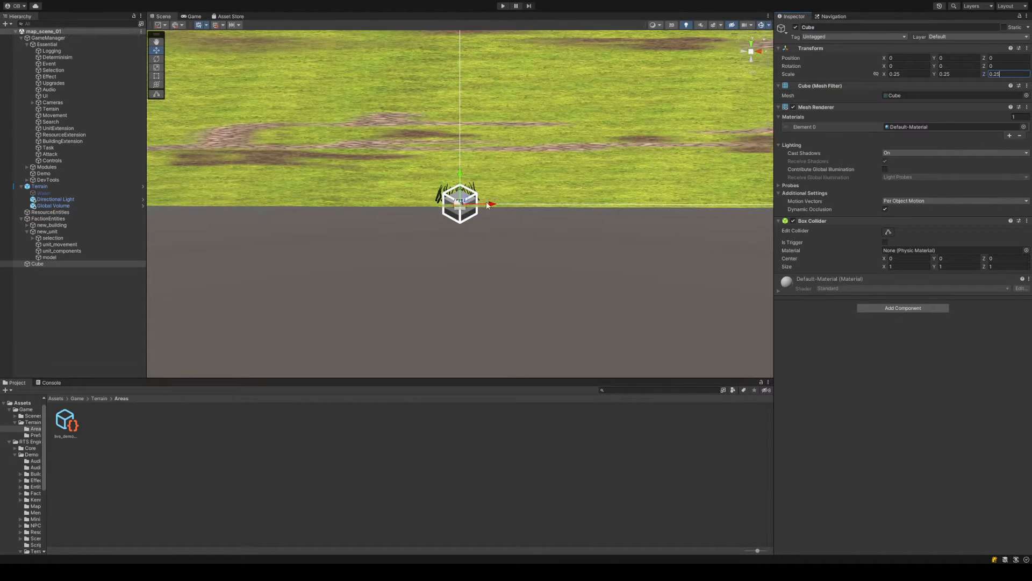
Shift the cube away from the origin along X and set its X position to -3 in a top-down view
{"action": "left_click_drag", "start_coordinate": [491, 204], "coordinate": [317, 207]}
{"action": "middle_click_drag", "start_coordinate": [318, 207], "coordinate": [421, 232]}
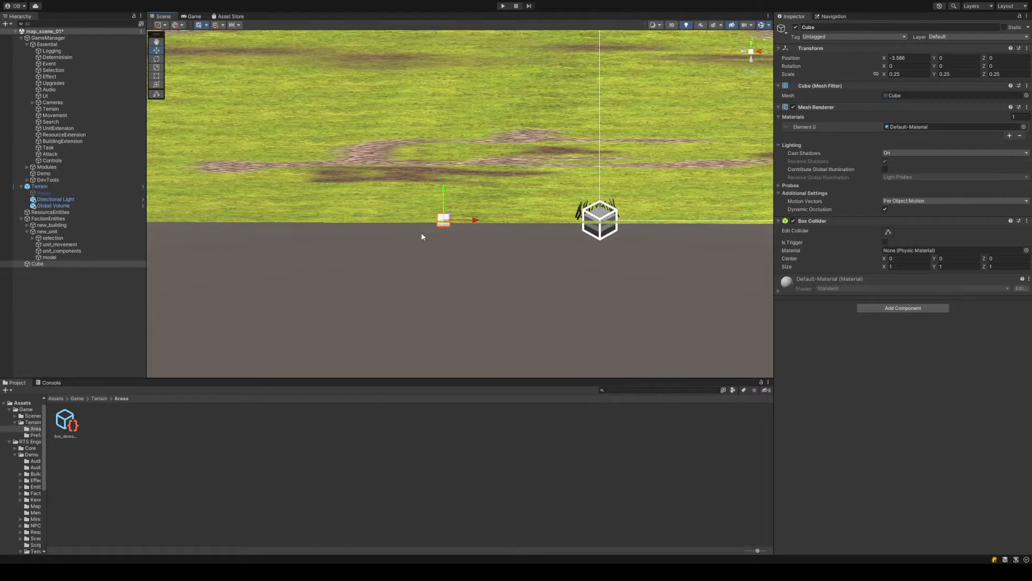
{"action": "left_click", "coordinate": [94, 269]}
{"action": "double_click", "coordinate": [95, 265]}
{"action": "scroll", "coordinate": [529, 238], "scroll_direction": "down", "scroll_amount": 5}
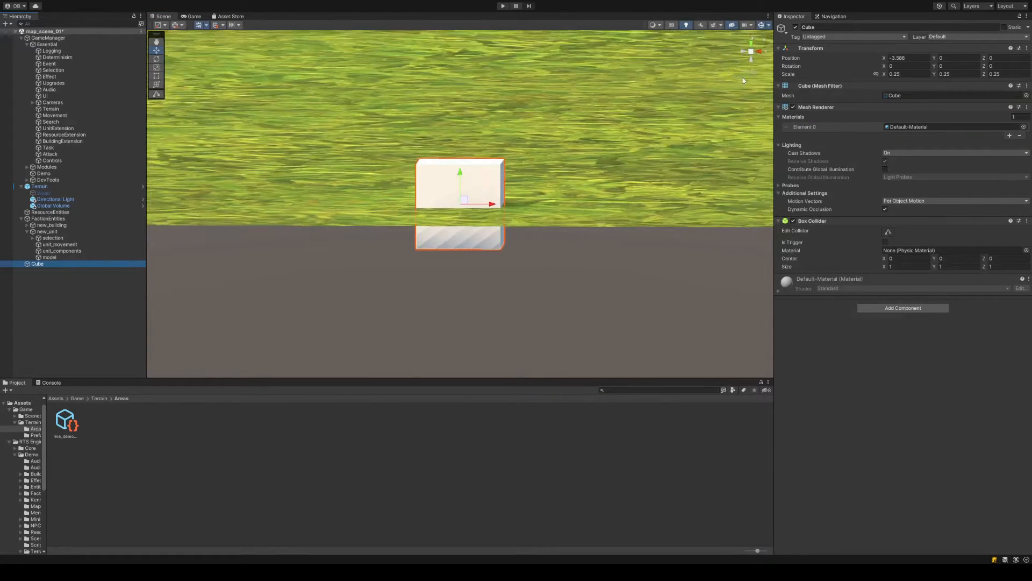
{"action": "left_click_drag", "start_coordinate": [606, 129], "coordinate": [629, 140], "text": "alt"}
{"action": "scroll", "coordinate": [630, 140], "scroll_direction": "down", "scroll_amount": 3}
{"action": "left_click", "coordinate": [752, 45]}
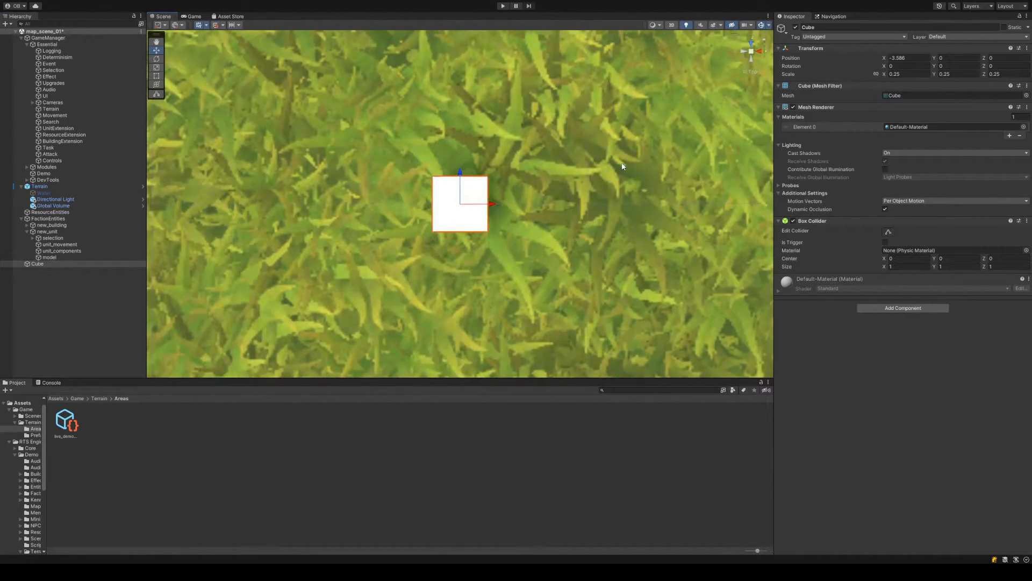
{"action": "left_click", "coordinate": [905, 57]}
{"action": "type", "text": "-3"}
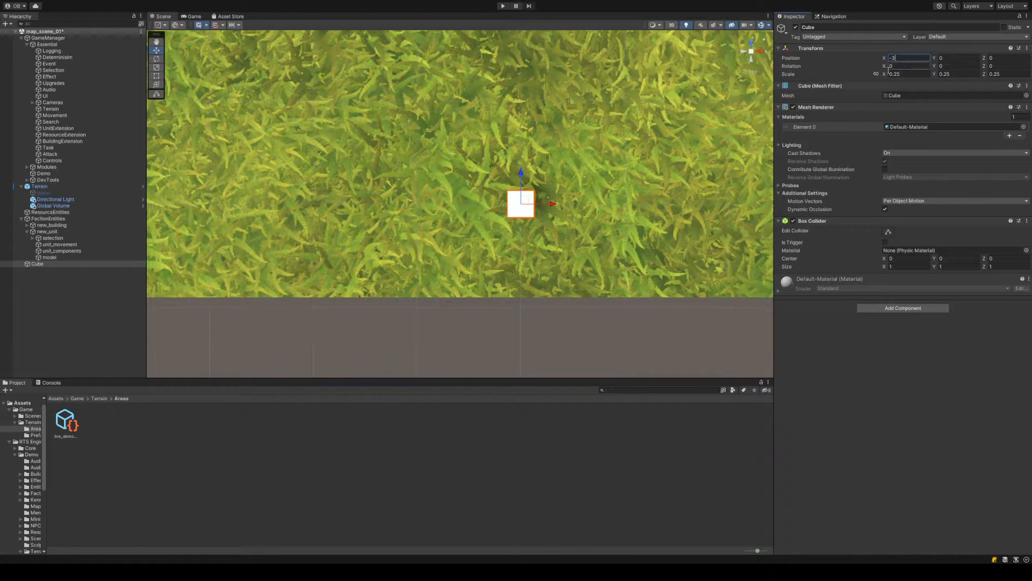
{"action": "middle_click_drag", "start_coordinate": [653, 165], "coordinate": [576, 191]}
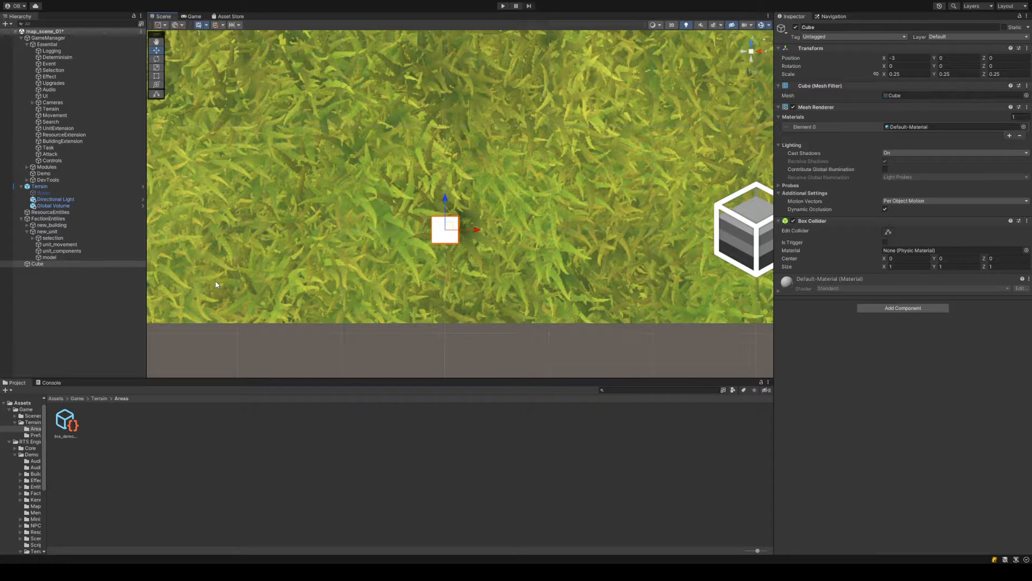
Compare the cube's Transform position with the position of the root-level Terrain object
{"action": "left_click", "coordinate": [104, 266]}
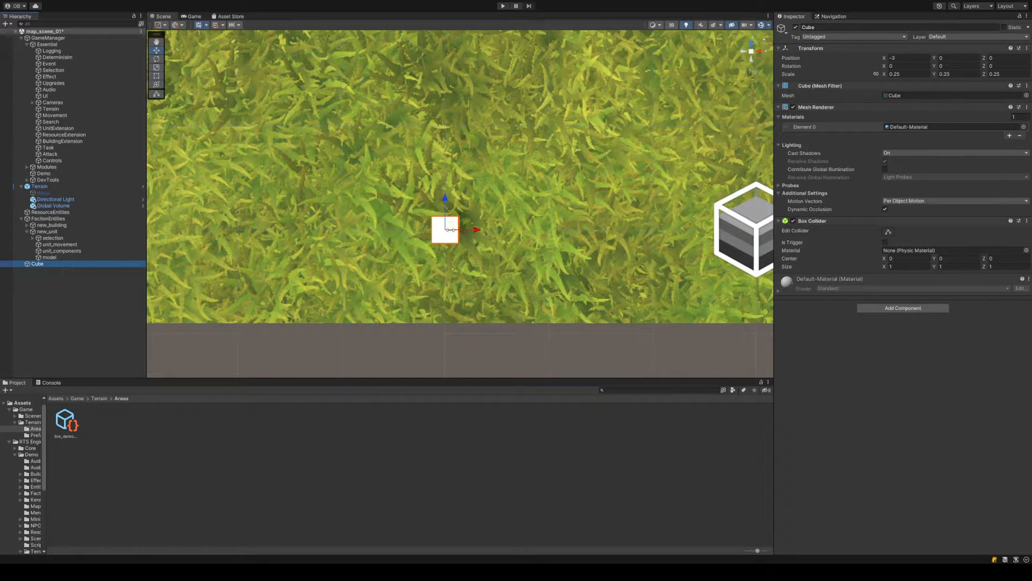
{"action": "left_click_drag", "start_coordinate": [450, 229], "coordinate": [451, 115], "text": "alt"}
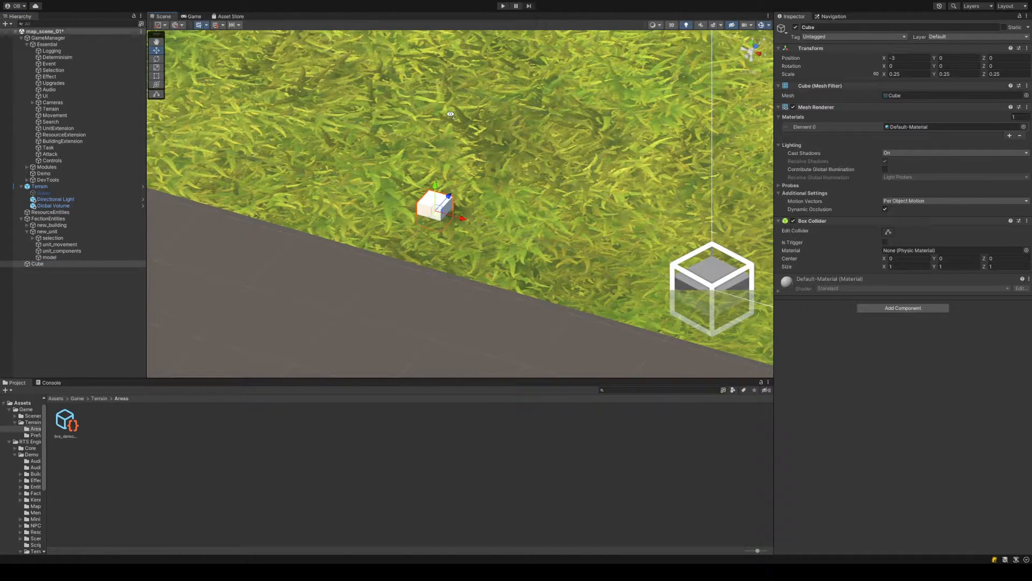
{"action": "left_click", "coordinate": [76, 185]}
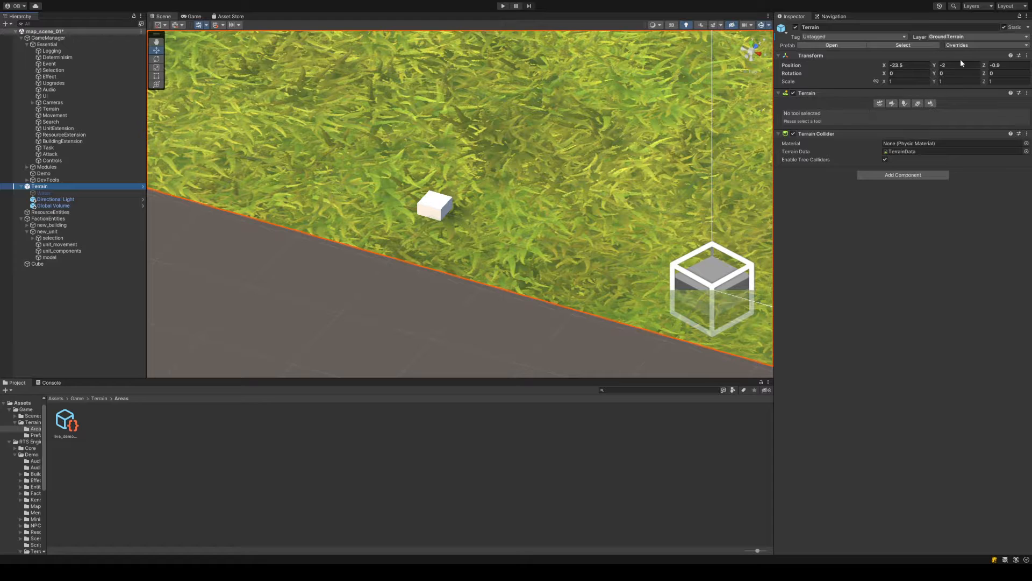
{"action": "left_click", "coordinate": [954, 65]}
{"action": "left_click", "coordinate": [108, 263]}
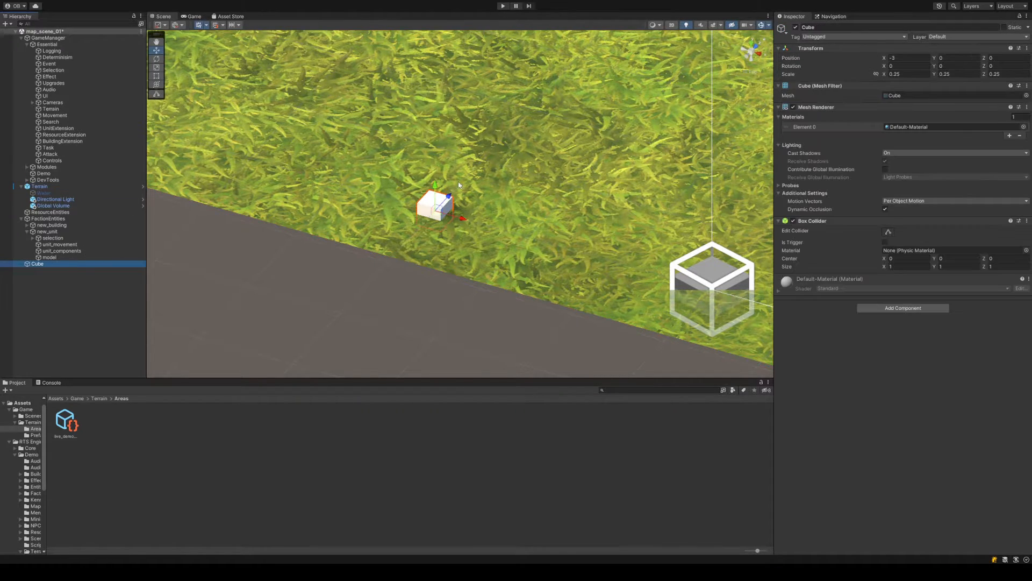
{"action": "left_click", "coordinate": [73, 186]}
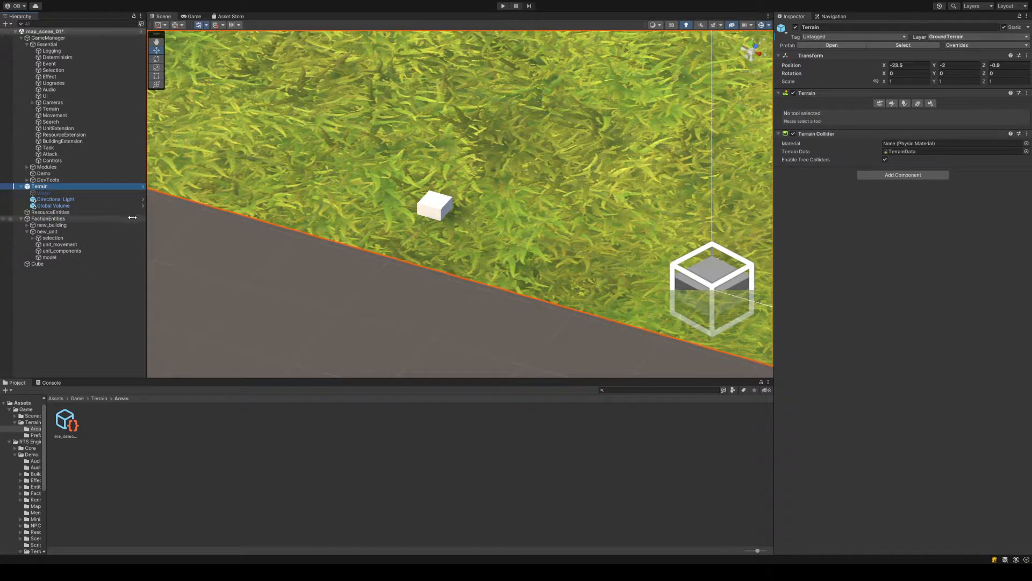
{"action": "left_click", "coordinate": [96, 263]}
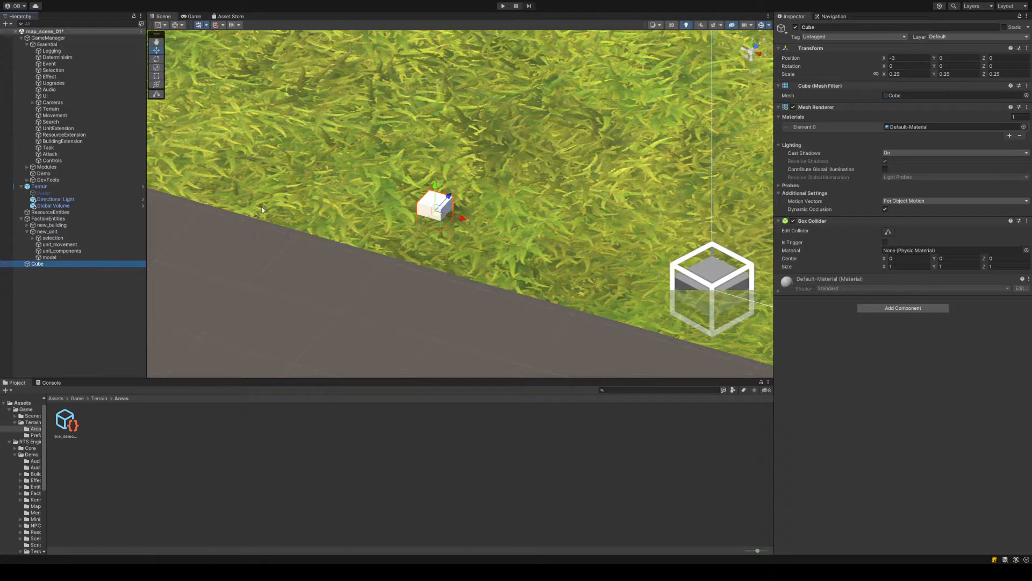
{"action": "left_click", "coordinate": [901, 58]}
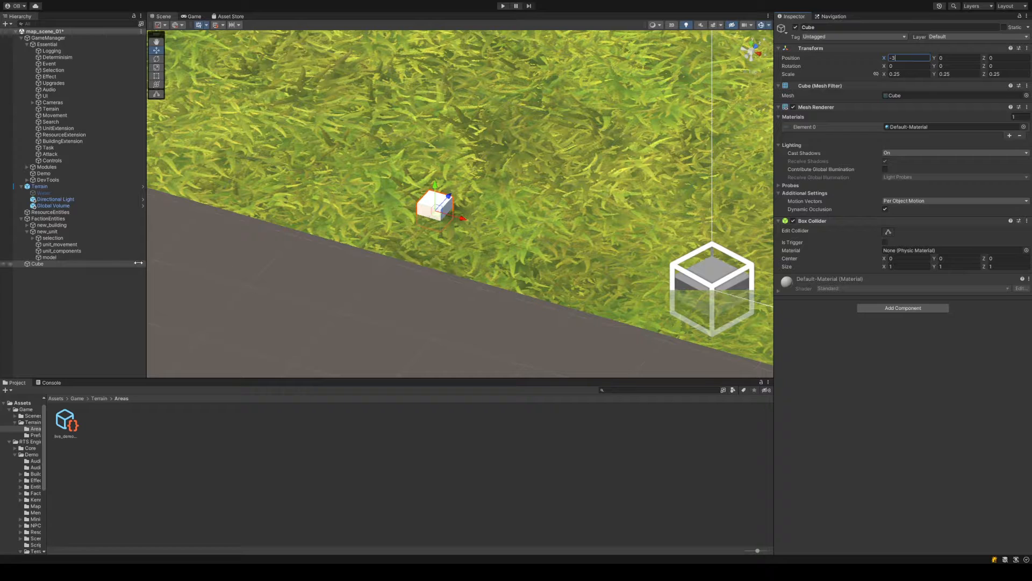
Duplicate the cube and set the copy's X position to -2, one unit from the original
{"action": "left_click", "coordinate": [108, 264]}
{"action": "key", "text": "ctrl+d"}
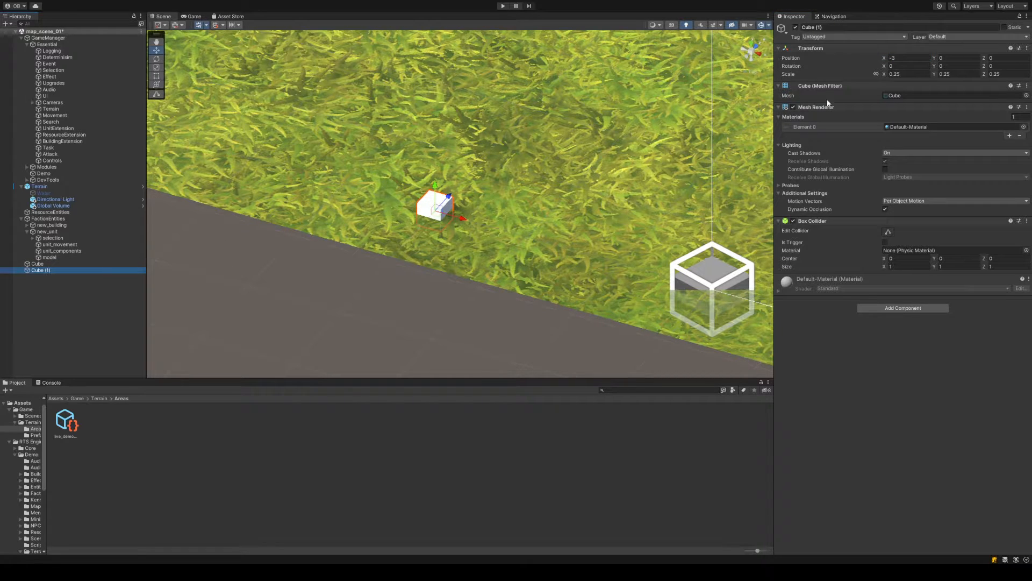
{"action": "left_click", "coordinate": [894, 59]}
{"action": "type", "text": "2"}
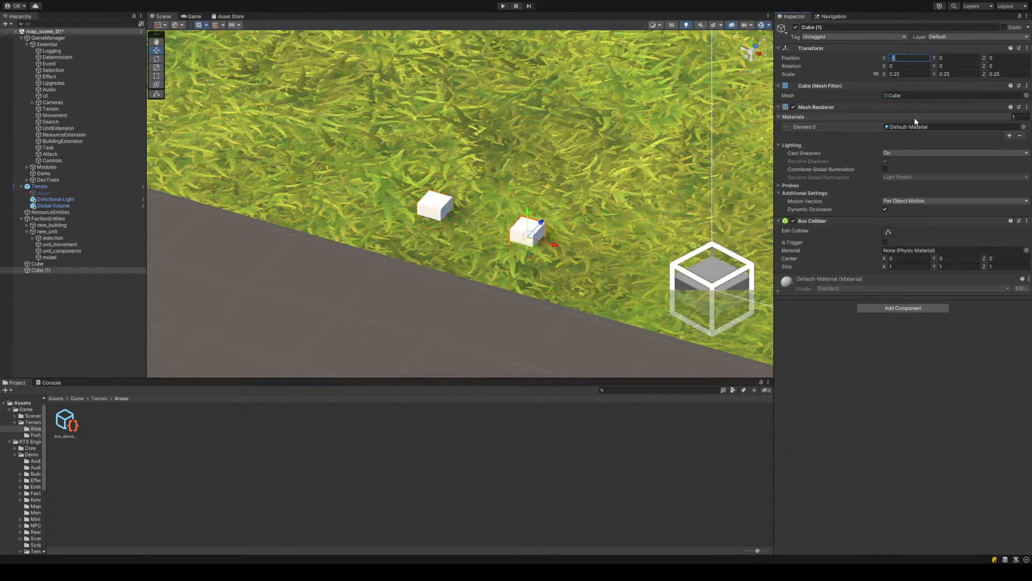
{"action": "left_click_drag", "start_coordinate": [467, 216], "coordinate": [523, 237], "text": "alt"}
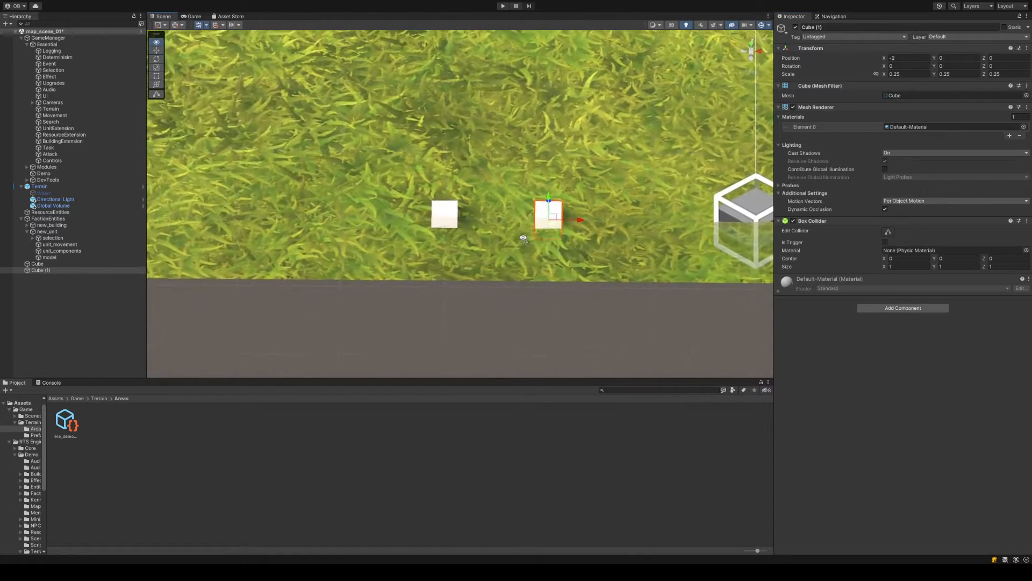
{"action": "right_click_drag", "start_coordinate": [529, 204], "coordinate": [553, 239]}
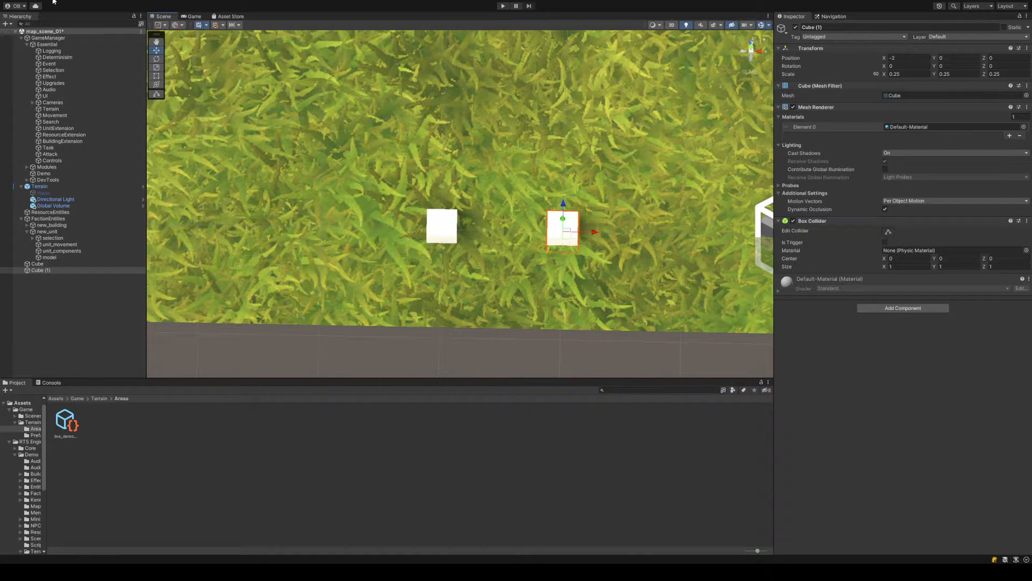
Create an empty GameObject near the cubes and slide it along X past the second cube, to about -1.6
{"action": "key", "text": "ctrl+shift+n"}
{"action": "left_click_drag", "start_coordinate": [479, 185], "coordinate": [458, 201], "text": "alt"}
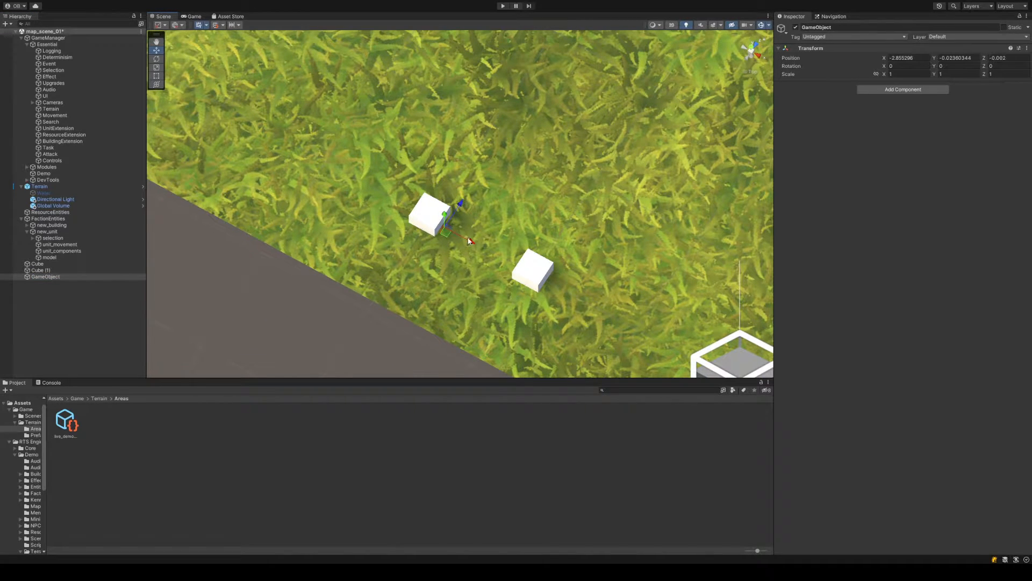
{"action": "left_click_drag", "start_coordinate": [467, 239], "coordinate": [526, 233]}
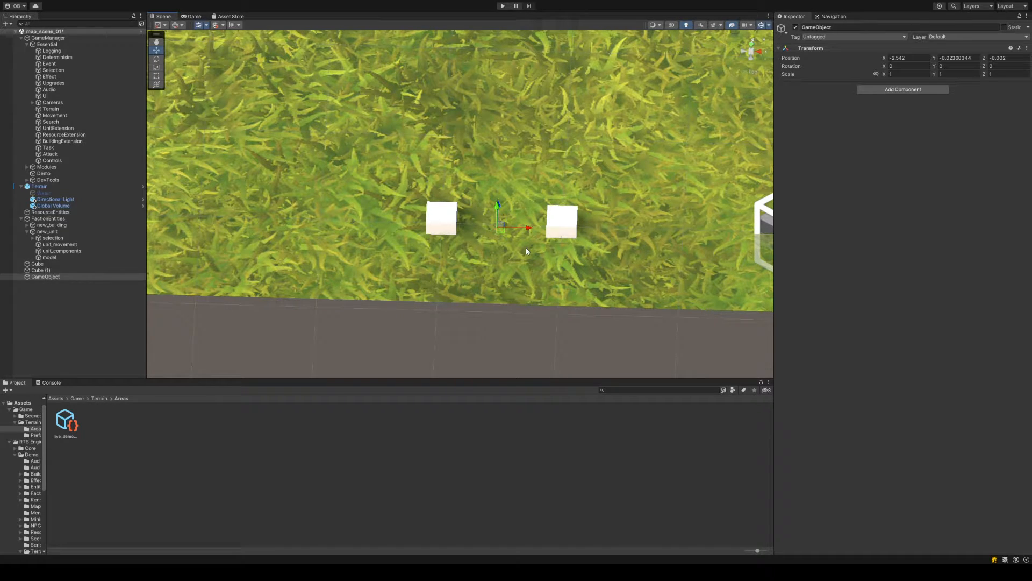
{"action": "left_click_drag", "start_coordinate": [528, 229], "coordinate": [590, 231]}
Duplicate the second cube and set the copy's X position to -2.5, halfway between the other two cubes
{"action": "left_click", "coordinate": [562, 226]}
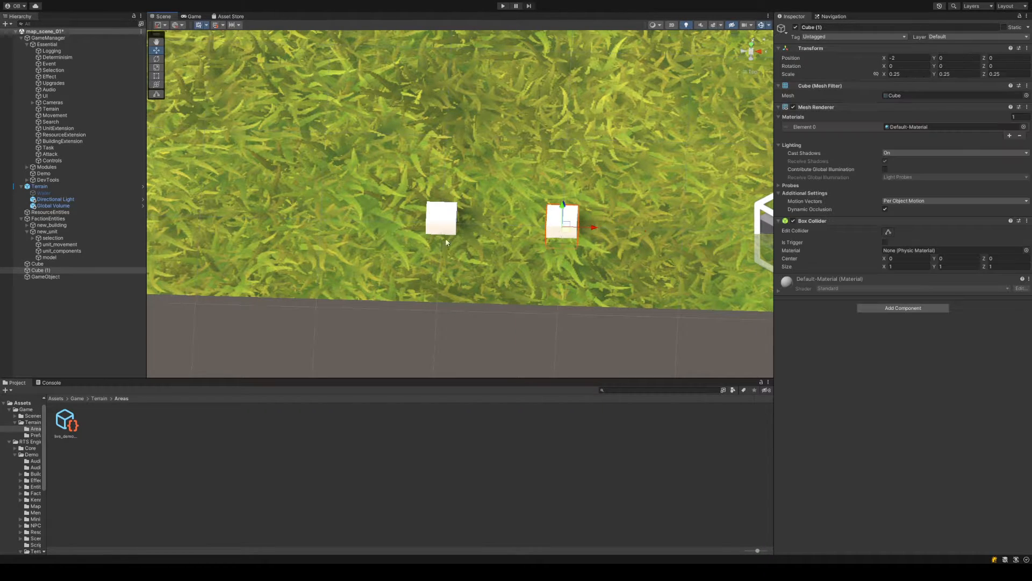
{"action": "left_click", "coordinate": [74, 271]}
{"action": "key", "text": "ctrl+d"}
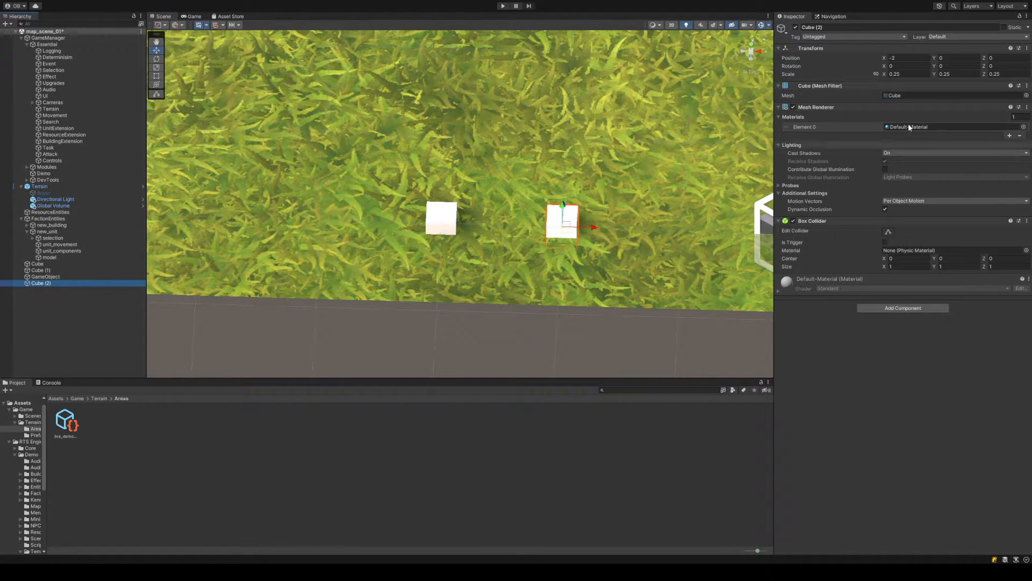
{"action": "left_click", "coordinate": [903, 58]}
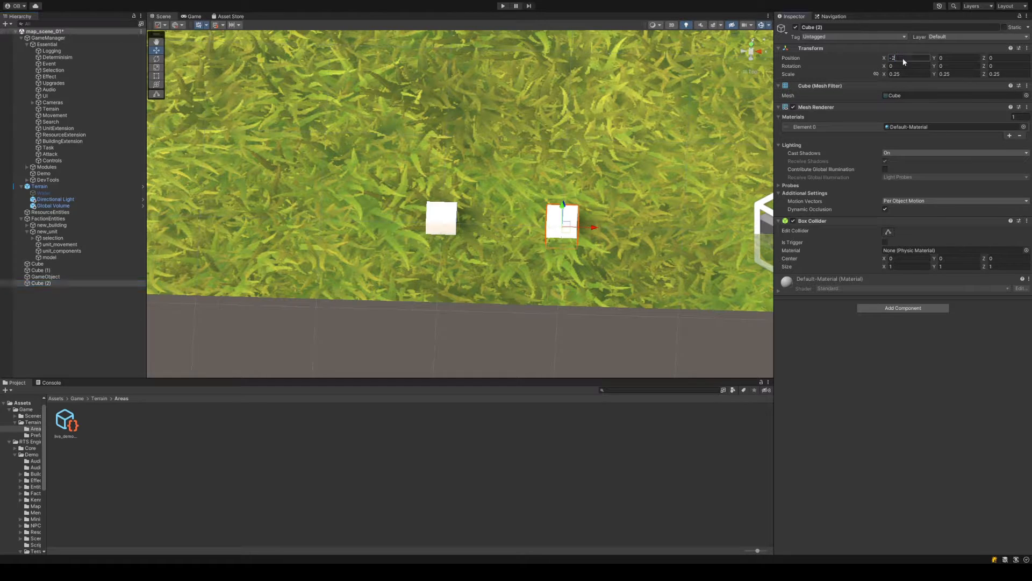
{"action": "type", "text": "-2.5"}
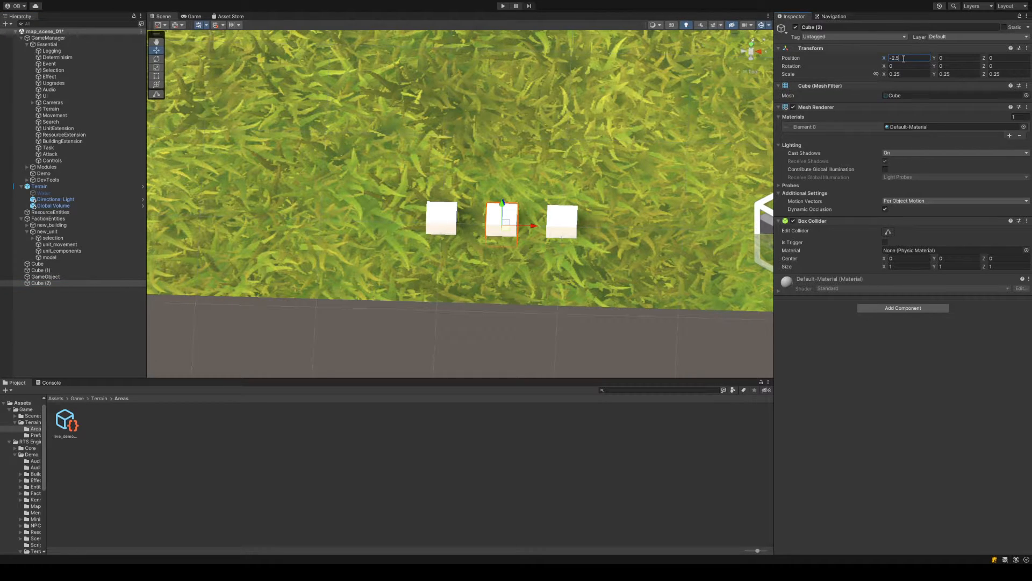
Reorder the empty GameObject below the third cube in the hierarchy and shift it along X to about -1.69
{"action": "left_click", "coordinate": [68, 277]}
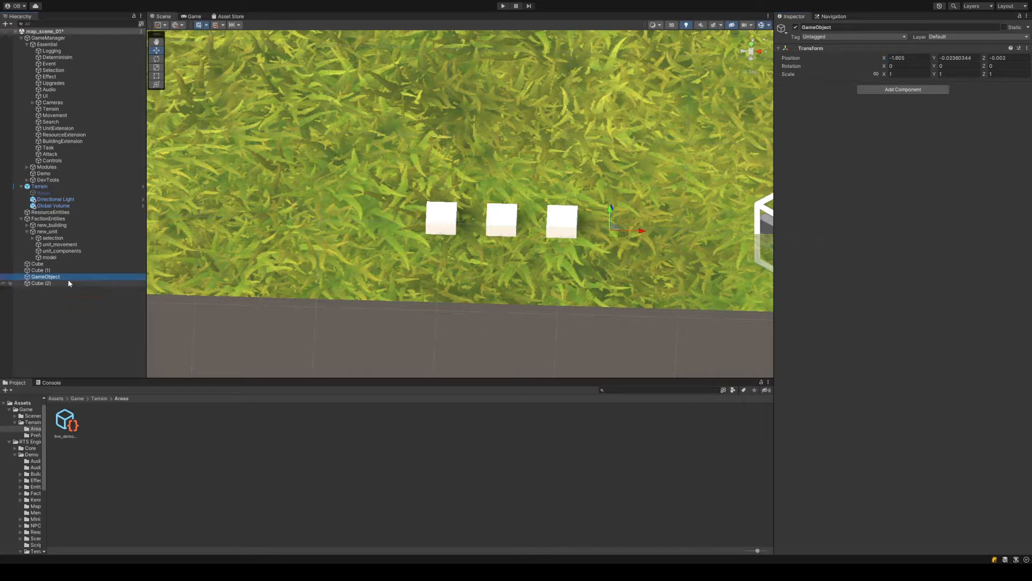
{"action": "left_click_drag", "start_coordinate": [68, 294], "coordinate": [68, 291]}
{"action": "mouse_move", "coordinate": [641, 231]}
{"action": "left_mouse_down"}
{"action": "mouse_move", "coordinate": [497, 230]}
{"action": "mouse_move", "coordinate": [645, 231]}
{"action": "mouse_move", "coordinate": [592, 231]}
{"action": "mouse_move", "coordinate": [633, 231]}
{"action": "left_mouse_up"}
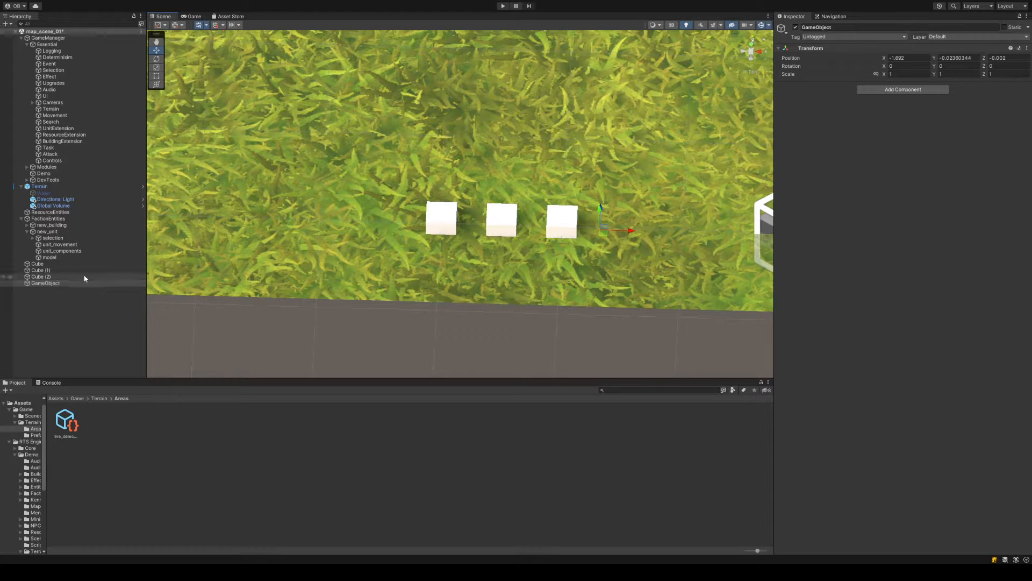
Delete the three sample cubes and the empty GameObject, and save the scene
{"action": "left_click", "coordinate": [70, 263], "text": "shift"}
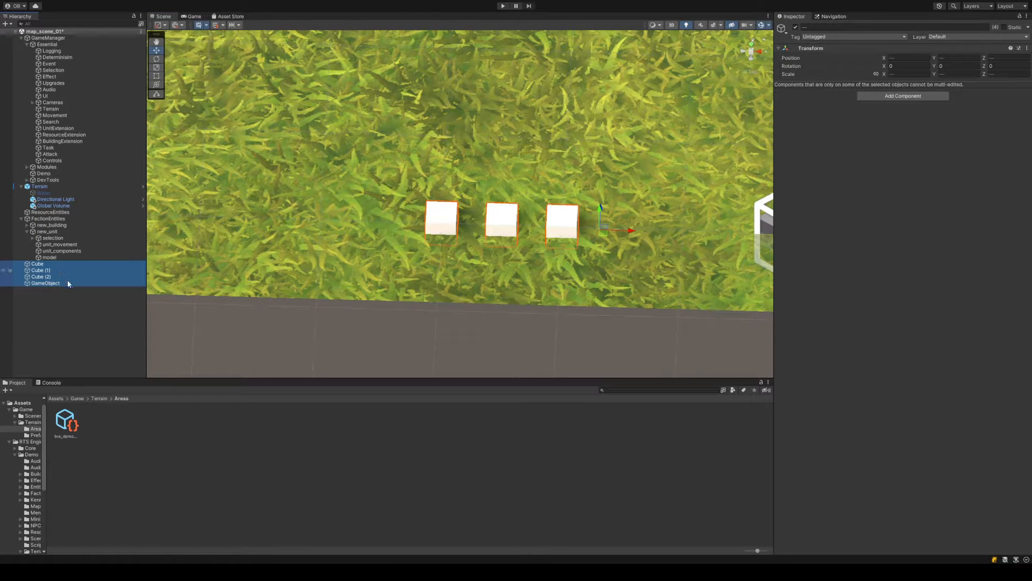
{"action": "key", "text": "Delete"}
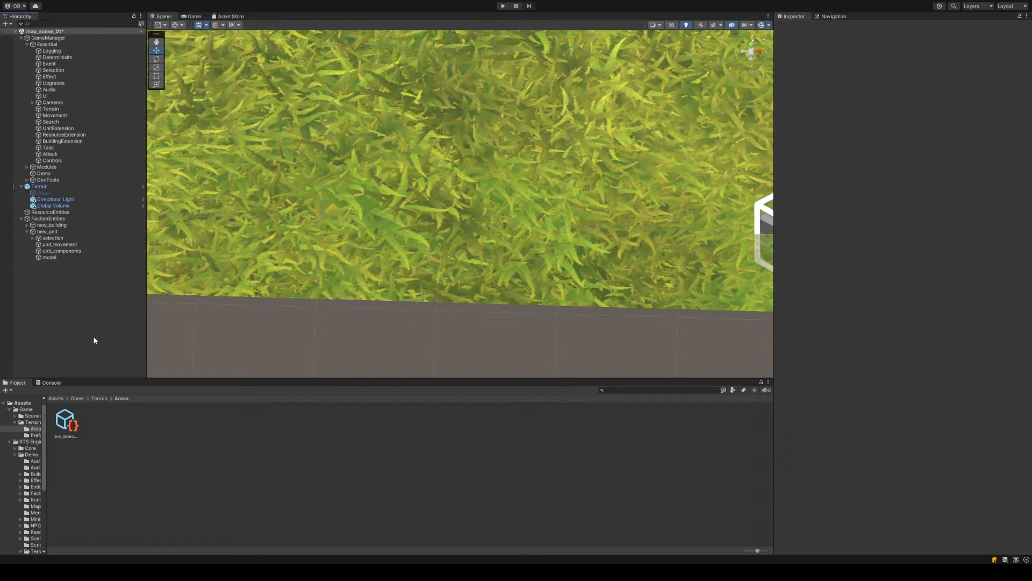
{"action": "key", "text": "ctrl+s"}
Select the GameManager's Terrain object and examine its green height cache bounds along the edge of the terrain
{"action": "left_click", "coordinate": [85, 109]}
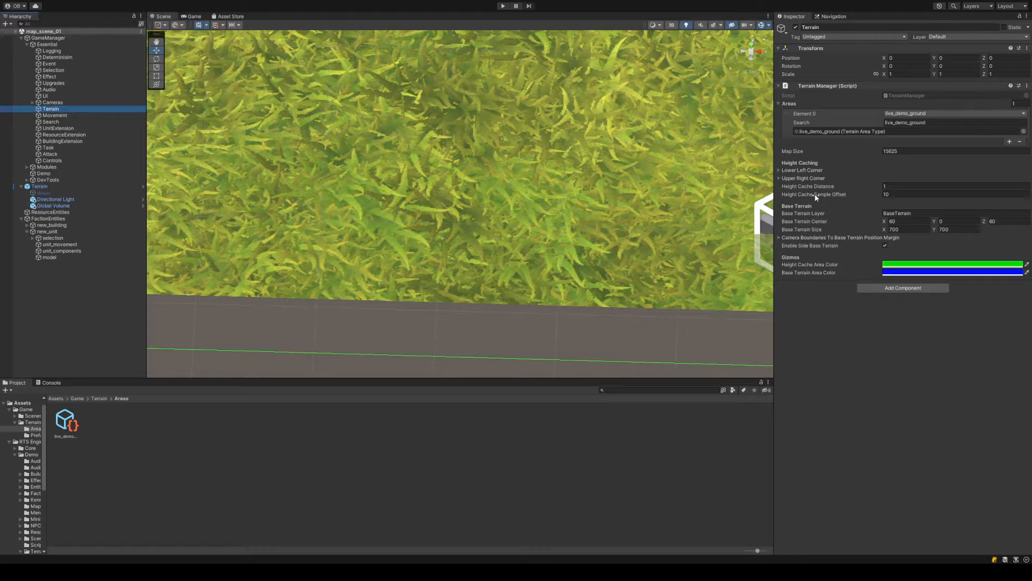
{"action": "mouse_move", "coordinate": [610, 255]}
{"action": "right_mouse_down"}
{"action": "mouse_move", "coordinate": [634, 237]}
{"action": "mouse_move", "coordinate": [609, 254]}
{"action": "right_mouse_up"}
{"action": "right_click_drag", "start_coordinate": [558, 175], "coordinate": [529, 186]}
{"action": "middle_click_drag", "start_coordinate": [473, 183], "coordinate": [559, 210]}
{"action": "scroll", "coordinate": [557, 207], "scroll_direction": "down", "scroll_amount": 4}
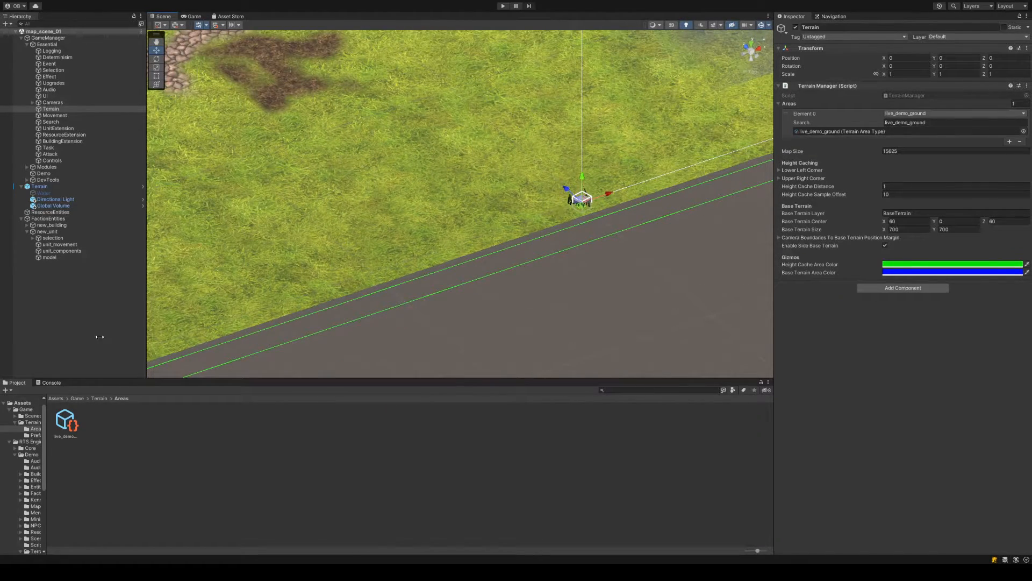
{"action": "right_click_drag", "start_coordinate": [376, 252], "coordinate": [358, 177]}
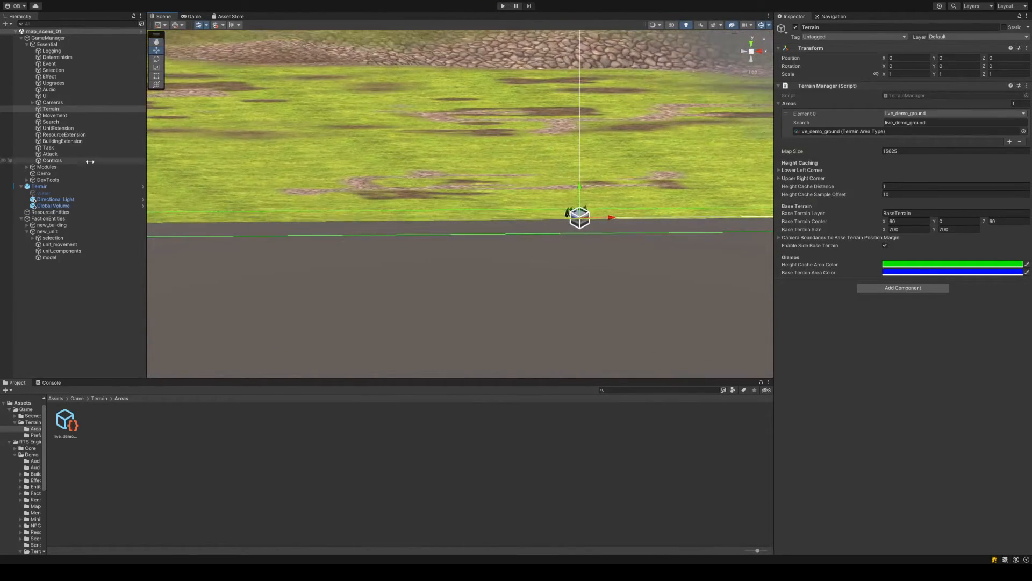
Compare the root-level Terrain object with the Terrain Manager's height cache area, and inspect the Height Cache Sample Offset setting
{"action": "left_click", "coordinate": [39, 186]}
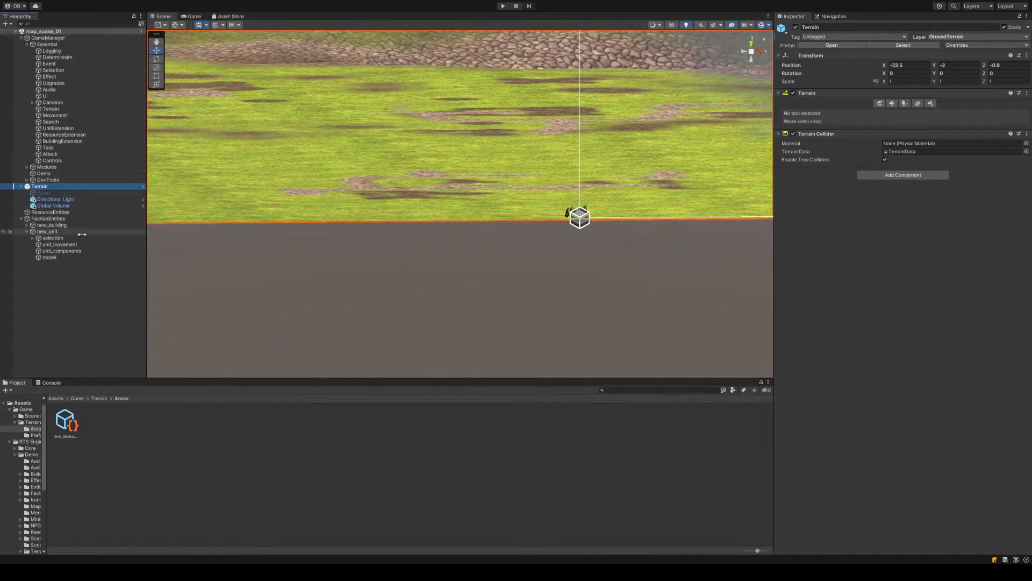
{"action": "left_click", "coordinate": [76, 108]}
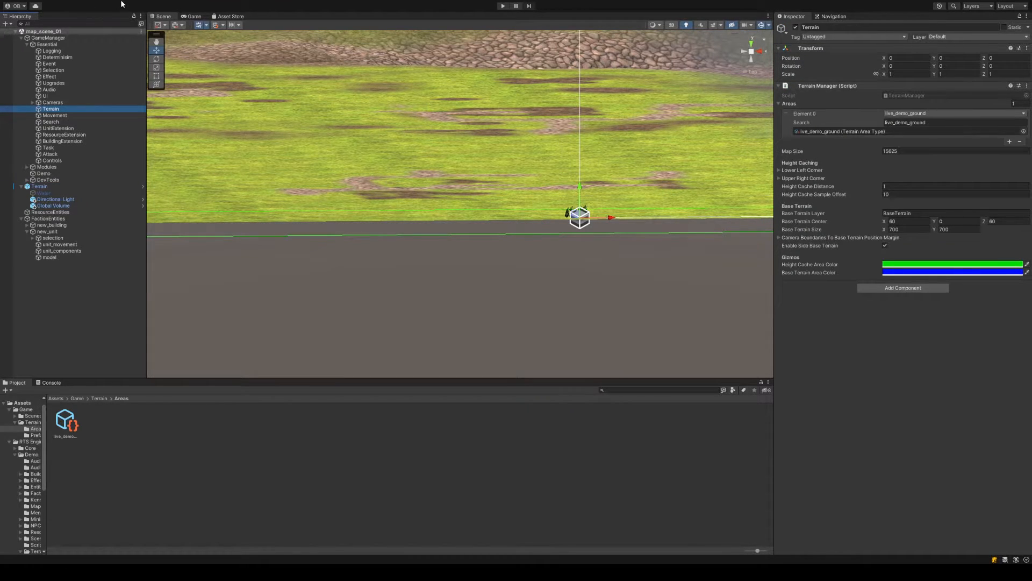
{"action": "left_click_drag", "start_coordinate": [440, 111], "coordinate": [453, 132], "text": "alt"}
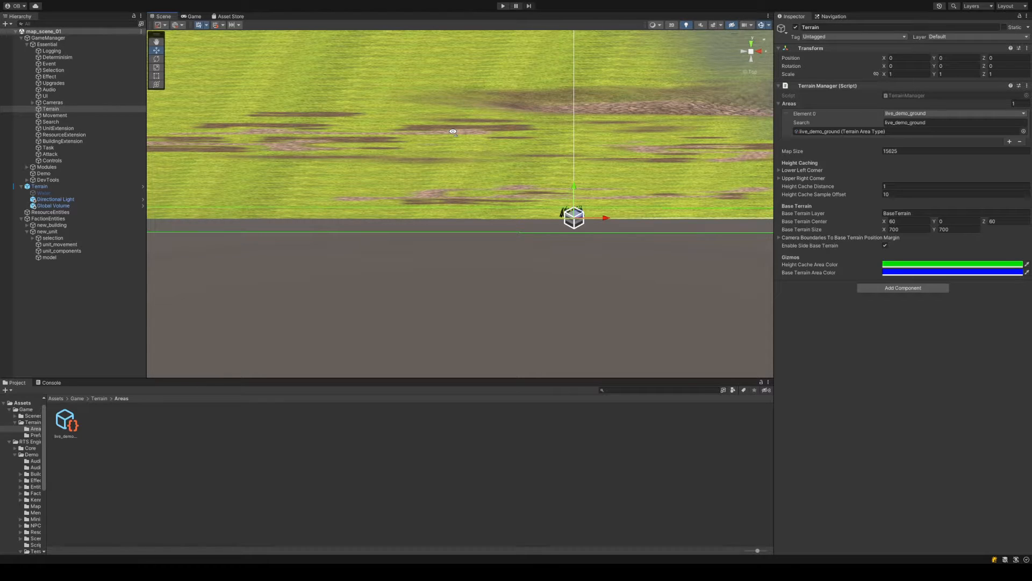
{"action": "left_click", "coordinate": [899, 195]}
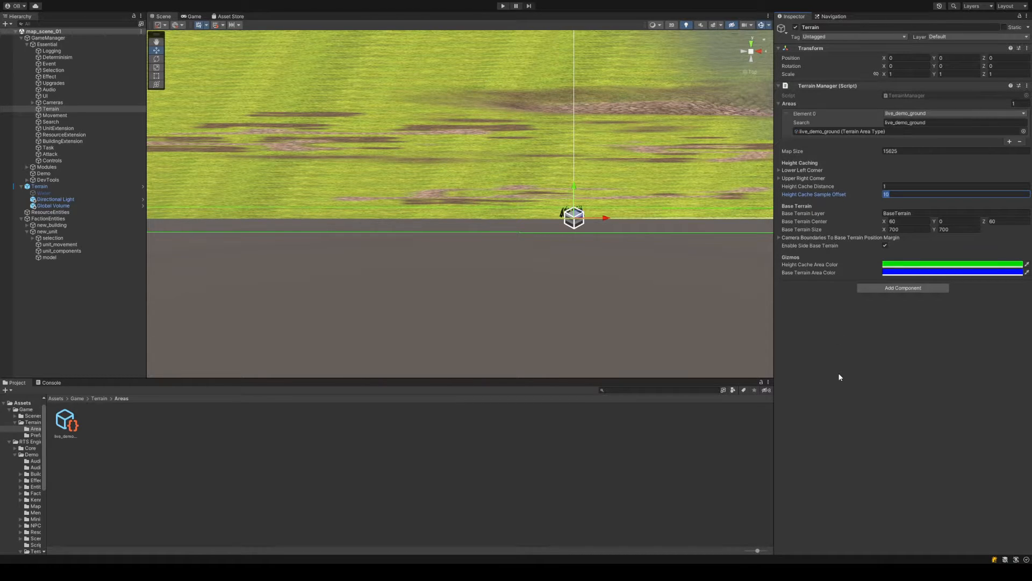
{"action": "left_click", "coordinate": [864, 370]}
Add the live_demo_ground area type to the Movable Terrain Areas of new_unit's unit_movement component
{"action": "left_click", "coordinate": [86, 271]}
{"action": "left_click", "coordinate": [59, 244]}
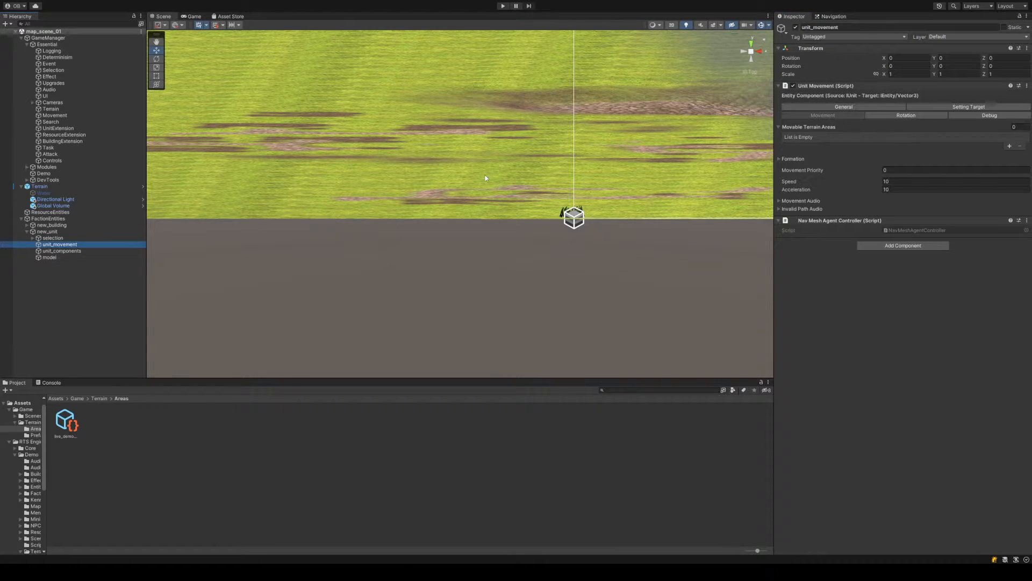
{"action": "left_click", "coordinate": [1009, 145]}
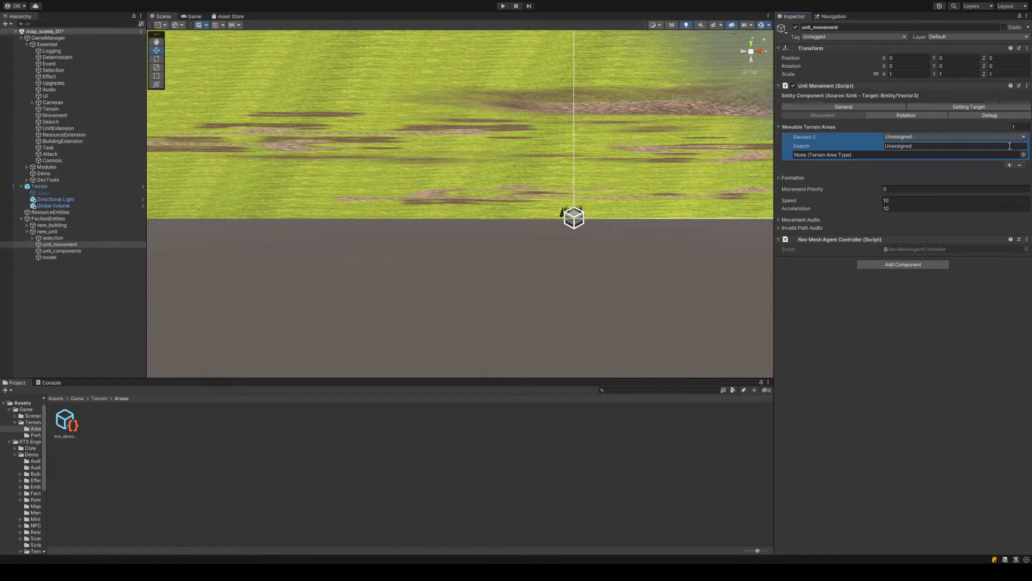
{"action": "left_click", "coordinate": [937, 156]}
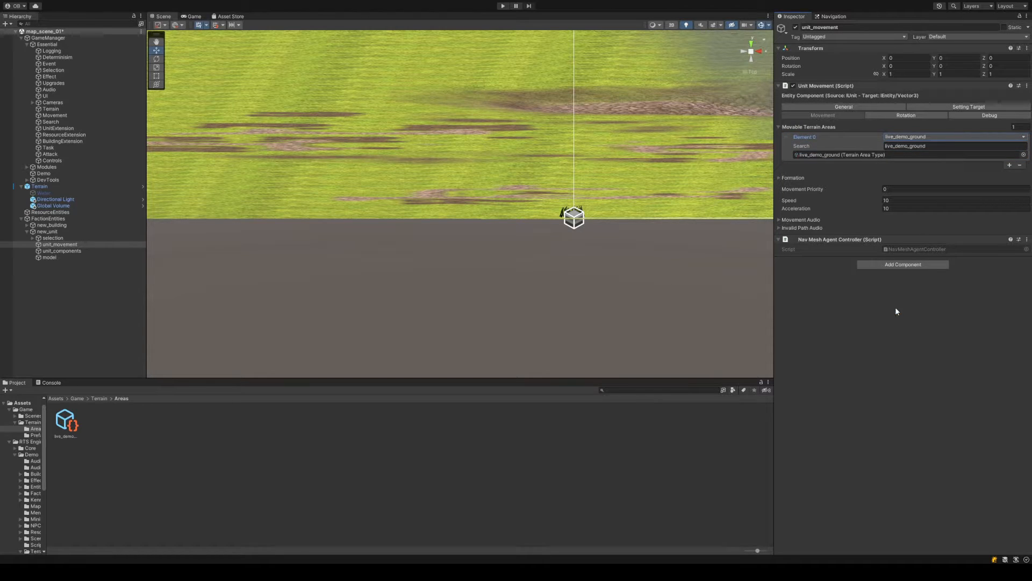
Run the scene, select the new unit, order it to two different spots on the ground, and stop play mode
{"action": "left_click", "coordinate": [503, 6]}
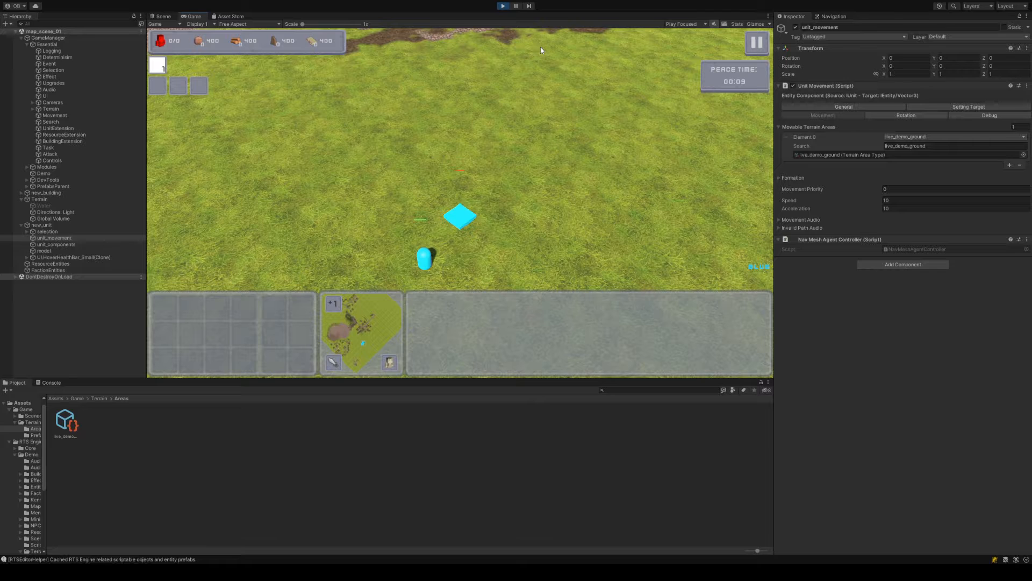
{"action": "left_click", "coordinate": [428, 256]}
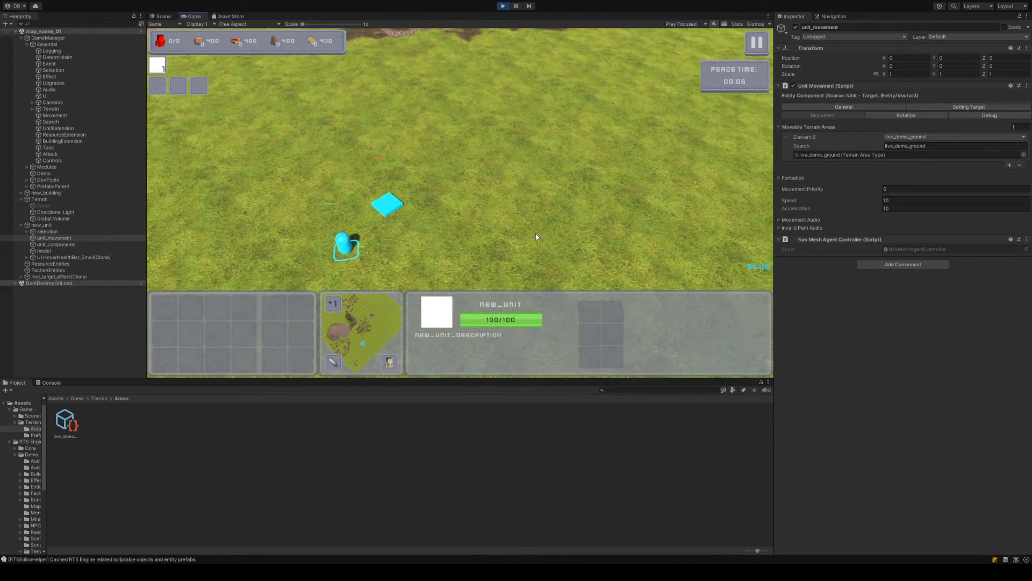
{"action": "right_click", "coordinate": [533, 188]}
{"action": "key", "text": "Right"}
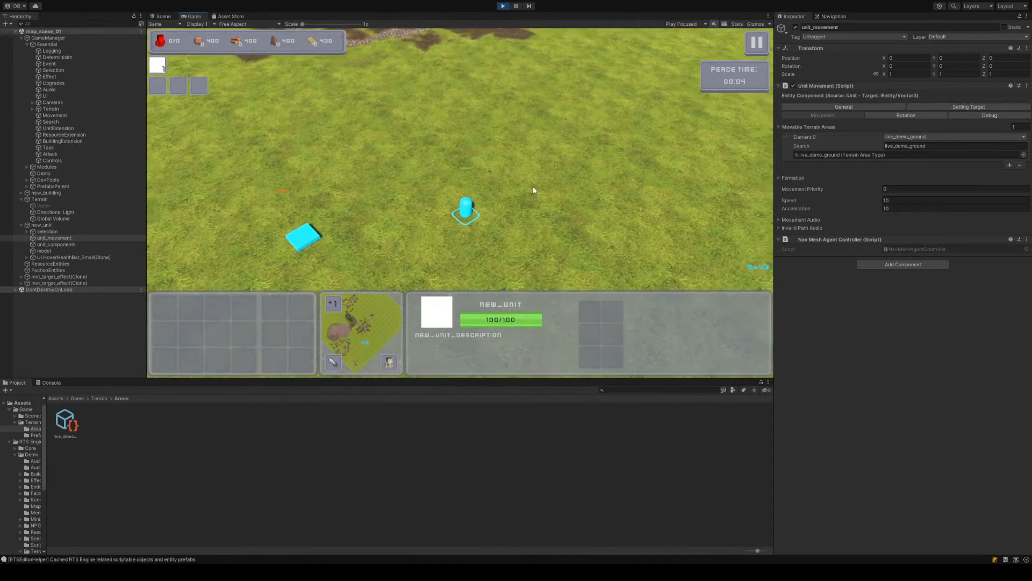
{"action": "key", "text": "Left"}
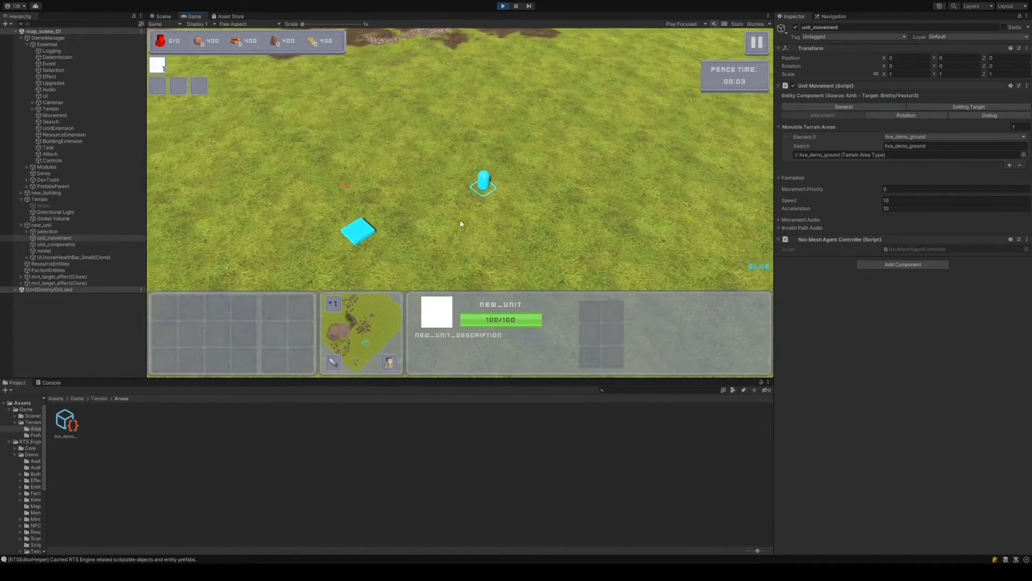
{"action": "key", "text": "Up"}
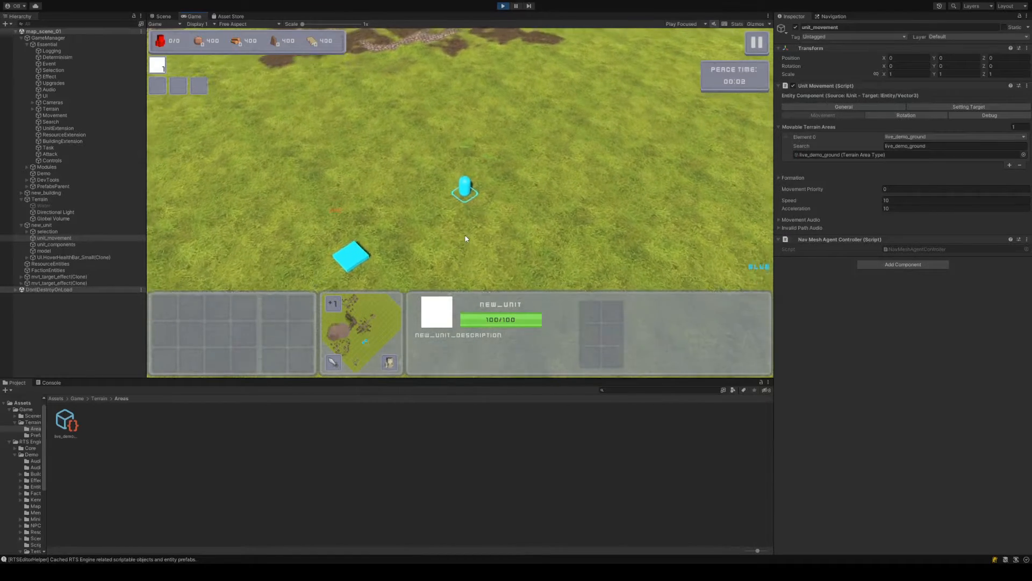
{"action": "right_click", "coordinate": [550, 224]}
{"action": "left_click", "coordinate": [530, 245]}
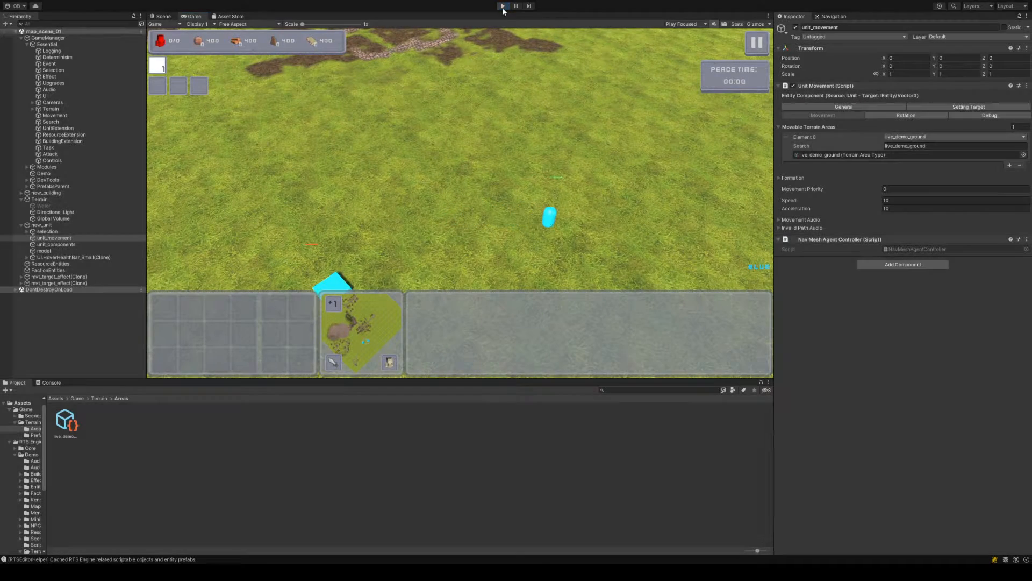
{"action": "key", "text": "ctrl+p"}
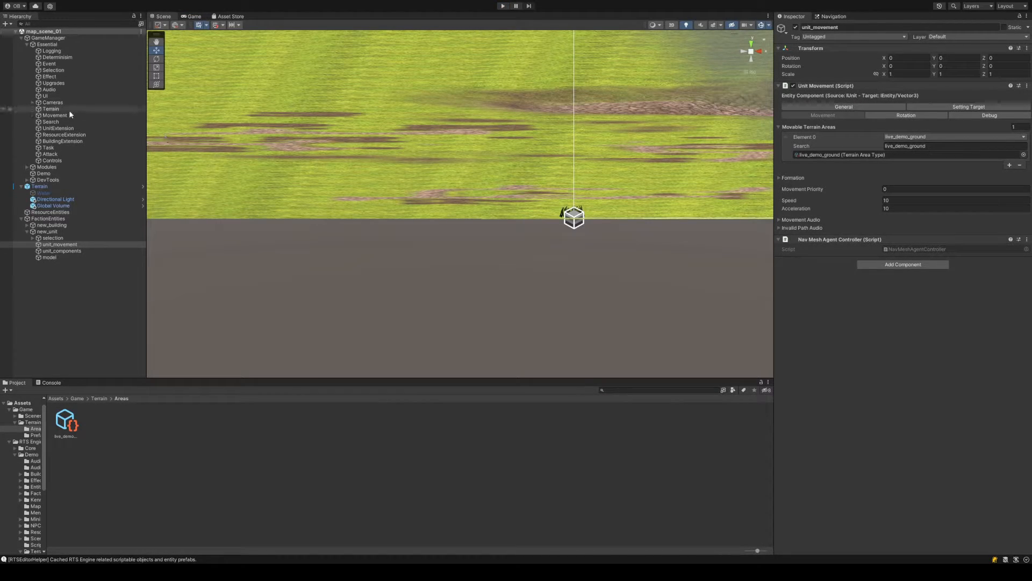
Reselect the GameManager's Terrain object and review the Terrain Manager's Base Terrain settings
{"action": "left_click", "coordinate": [81, 109]}
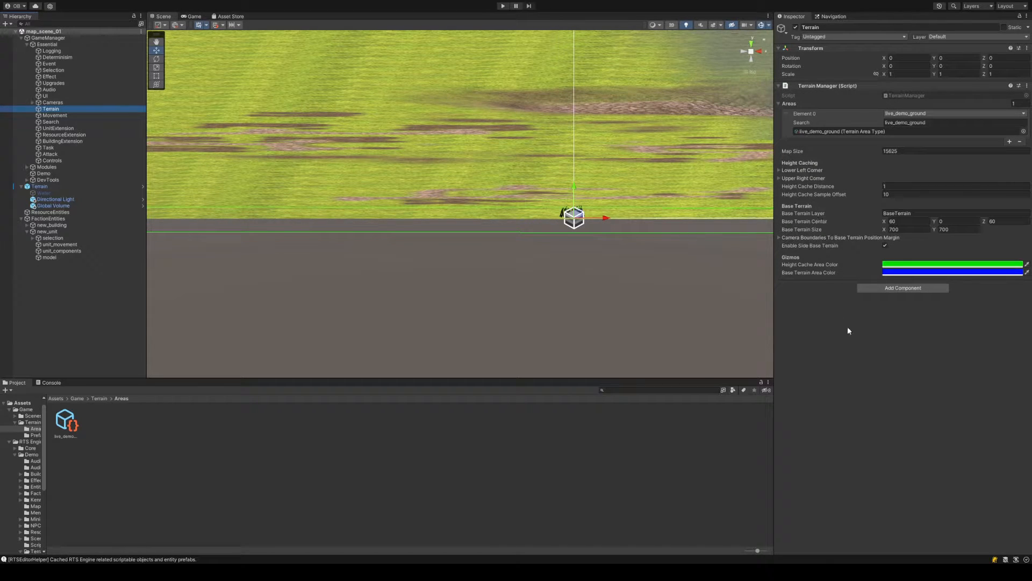
{"action": "left_click_drag", "start_coordinate": [773, 255], "coordinate": [776, 249]}
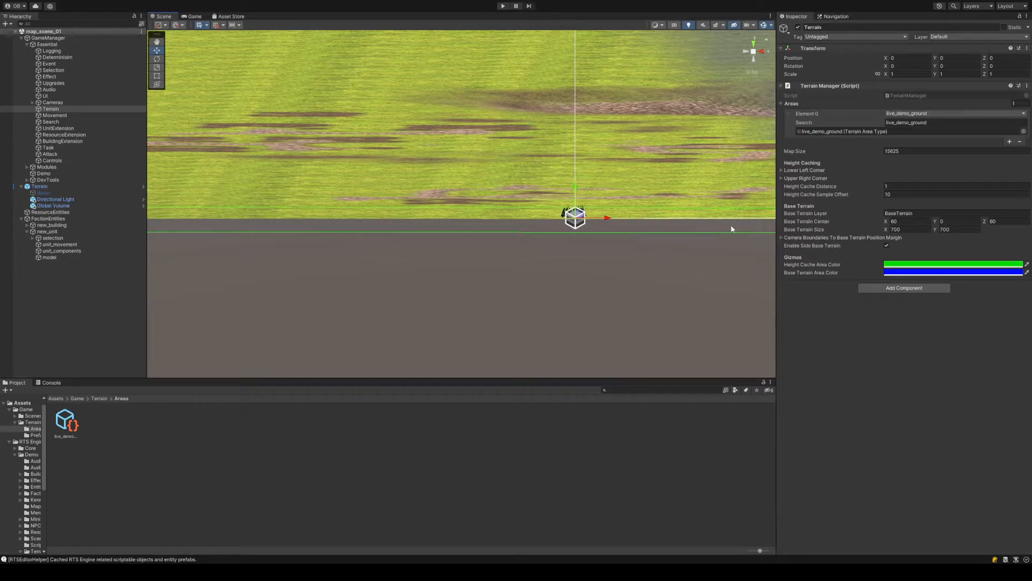
{"action": "scroll", "coordinate": [711, 237], "scroll_direction": "up", "scroll_amount": 1}
{"action": "scroll", "coordinate": [712, 241], "scroll_direction": "down", "scroll_amount": 3}
{"action": "scroll", "coordinate": [712, 241], "scroll_direction": "up", "scroll_amount": 3}
{"action": "right_click_drag", "start_coordinate": [641, 203], "coordinate": [610, 209]}
Run the scene and inspect the base terrain area's blue bounds around the map in the Scene view, with the Terrain Manager selected
{"action": "left_click", "coordinate": [504, 6]}
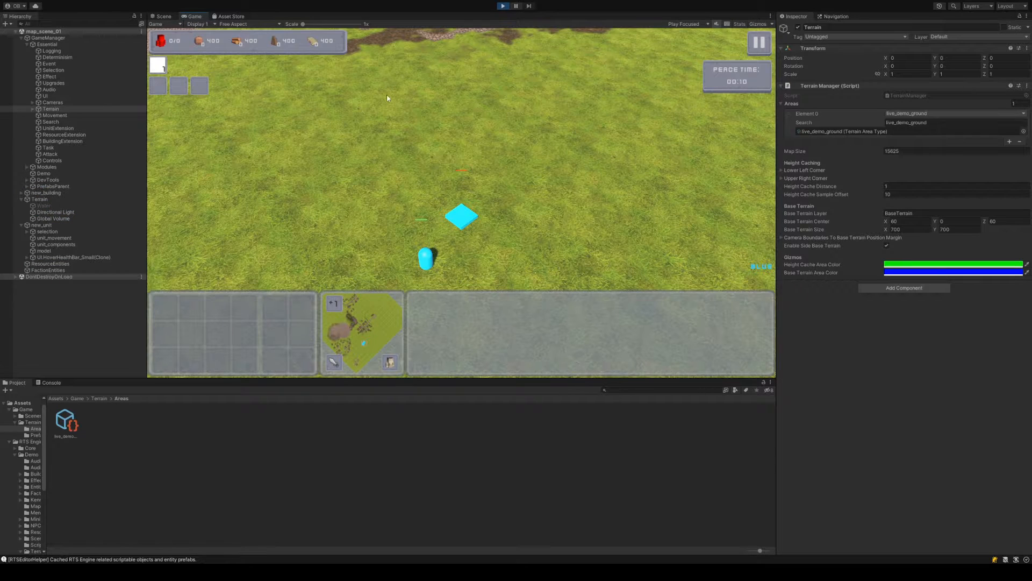
{"action": "left_click", "coordinate": [168, 17]}
{"action": "scroll", "coordinate": [344, 189], "scroll_direction": "down", "scroll_amount": 3}
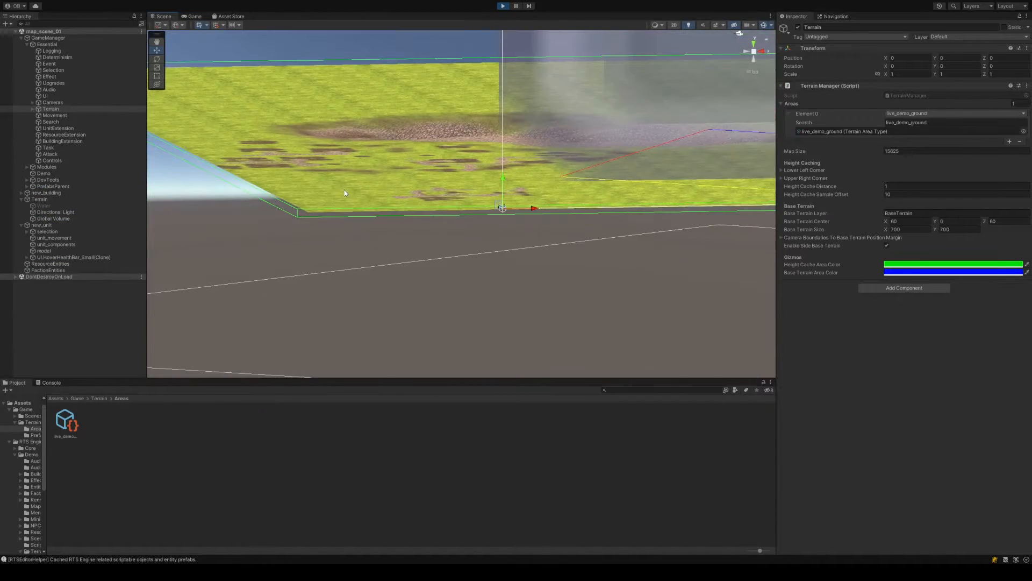
{"action": "scroll", "coordinate": [348, 194], "scroll_direction": "down", "scroll_amount": 15}
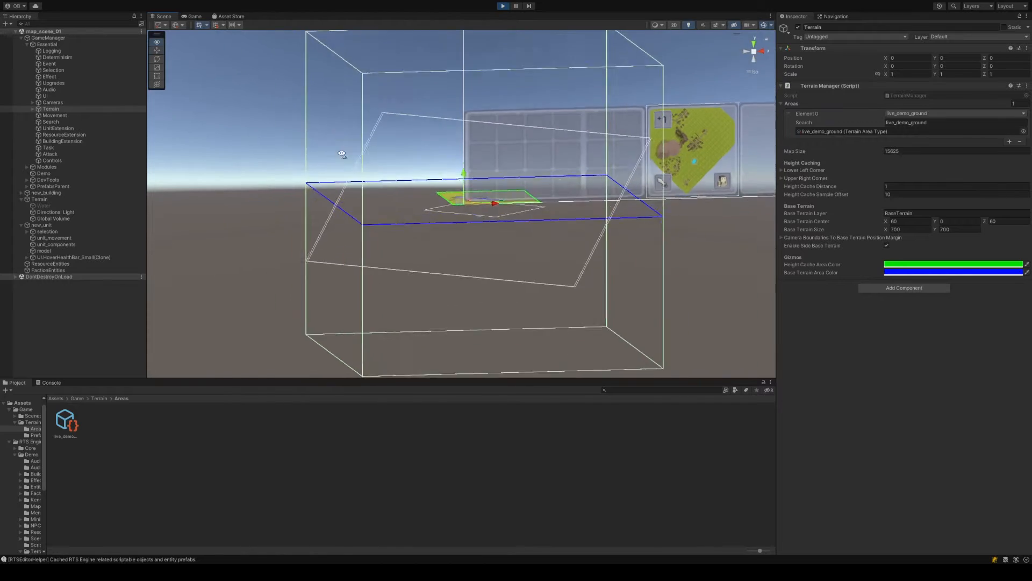
{"action": "right_click_drag", "start_coordinate": [343, 155], "coordinate": [569, 228]}
{"action": "scroll", "coordinate": [483, 222], "scroll_direction": "up", "scroll_amount": 8}
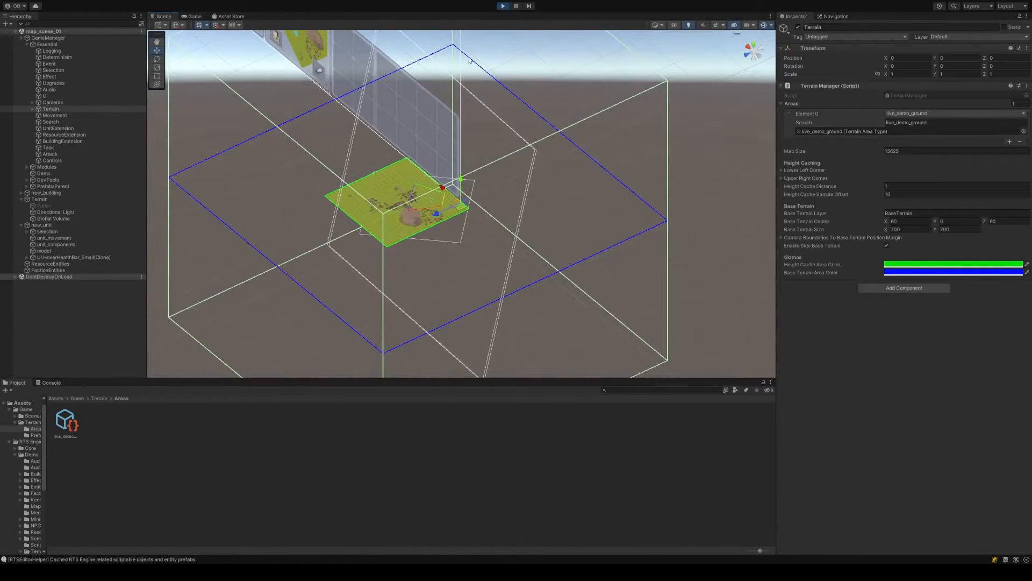
{"action": "left_click", "coordinate": [72, 115]}
{"action": "left_click", "coordinate": [70, 109]}
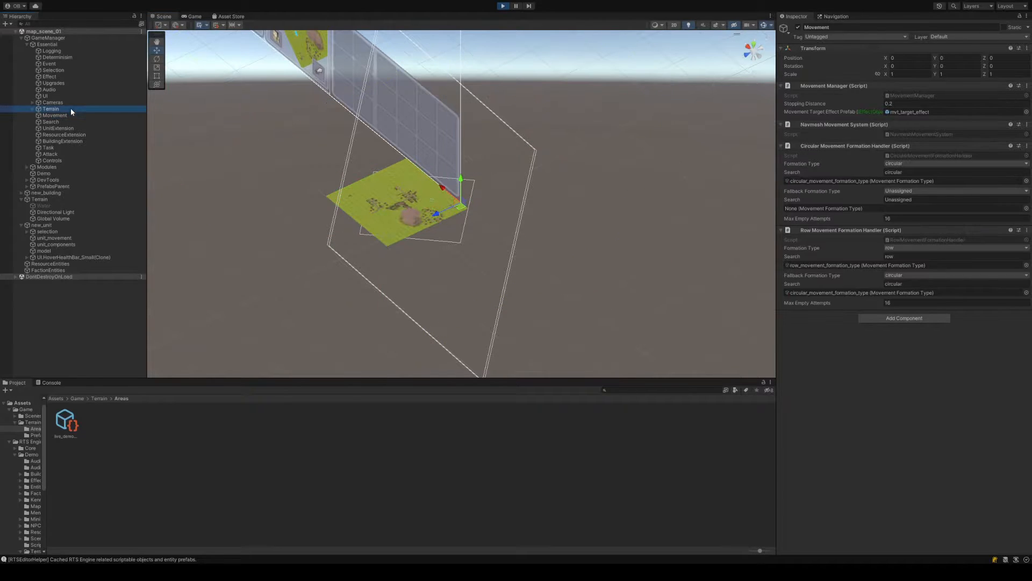
{"action": "middle_click_drag", "start_coordinate": [448, 141], "coordinate": [485, 158]}
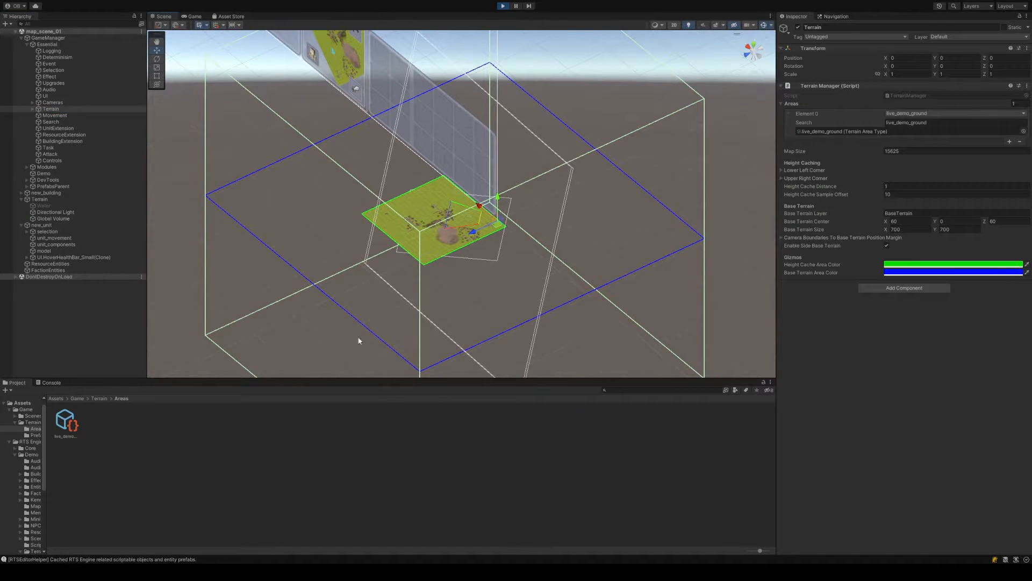
Examine the box of base terrain colliders surrounding the map from a lower angle in the Scene view
{"action": "left_click_drag", "start_coordinate": [488, 293], "coordinate": [476, 269], "text": "alt"}
{"action": "mouse_move", "coordinate": [514, 209]}
{"action": "left_mouse_down", "text": "alt"}
{"action": "mouse_move", "coordinate": [555, 215]}
{"action": "mouse_move", "coordinate": [539, 224]}
{"action": "mouse_move", "coordinate": [500, 210]}
{"action": "mouse_move", "coordinate": [504, 221]}
{"action": "left_mouse_up", "text": "alt"}
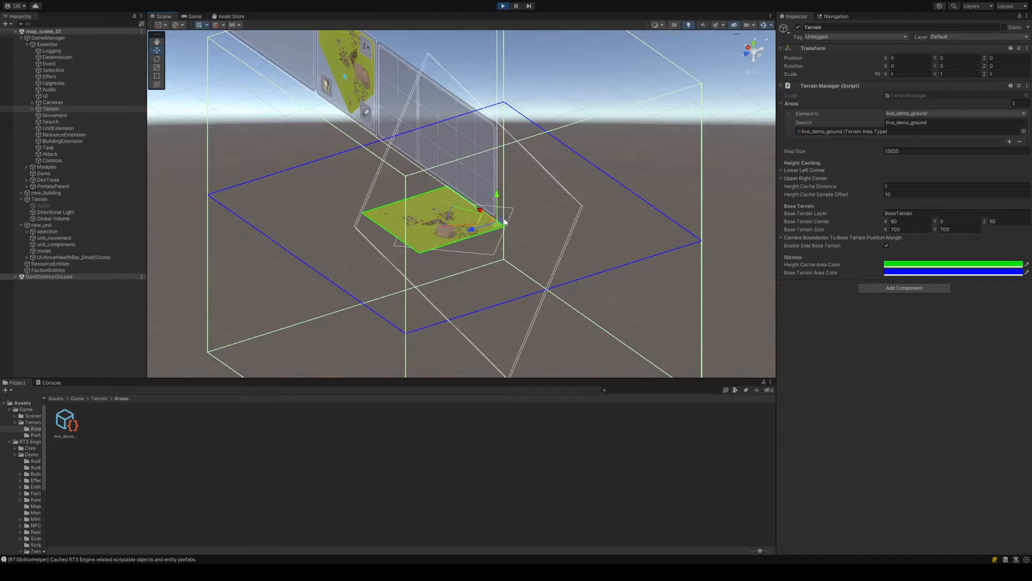
{"action": "scroll", "coordinate": [532, 217], "scroll_direction": "up", "scroll_amount": 3}
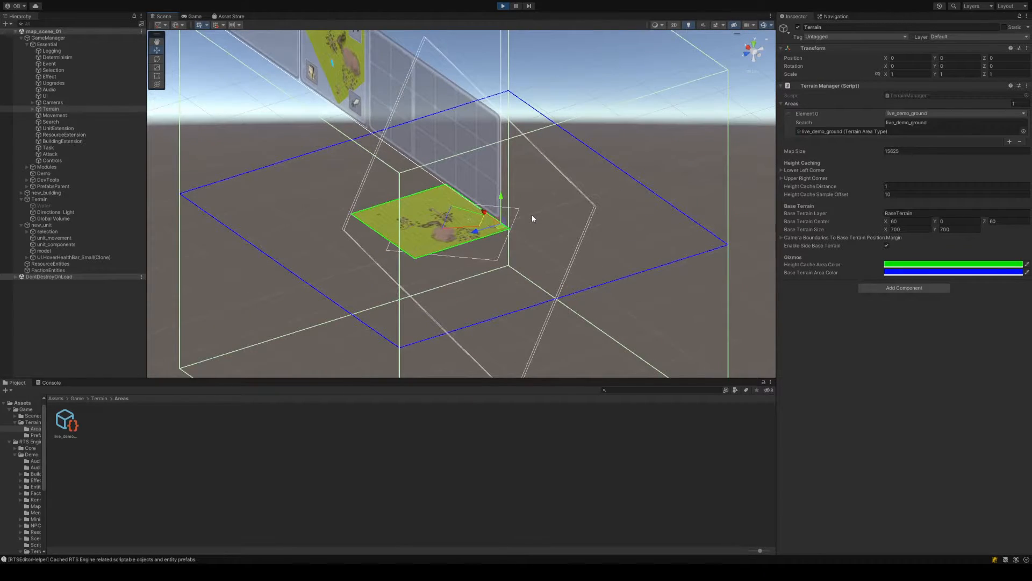
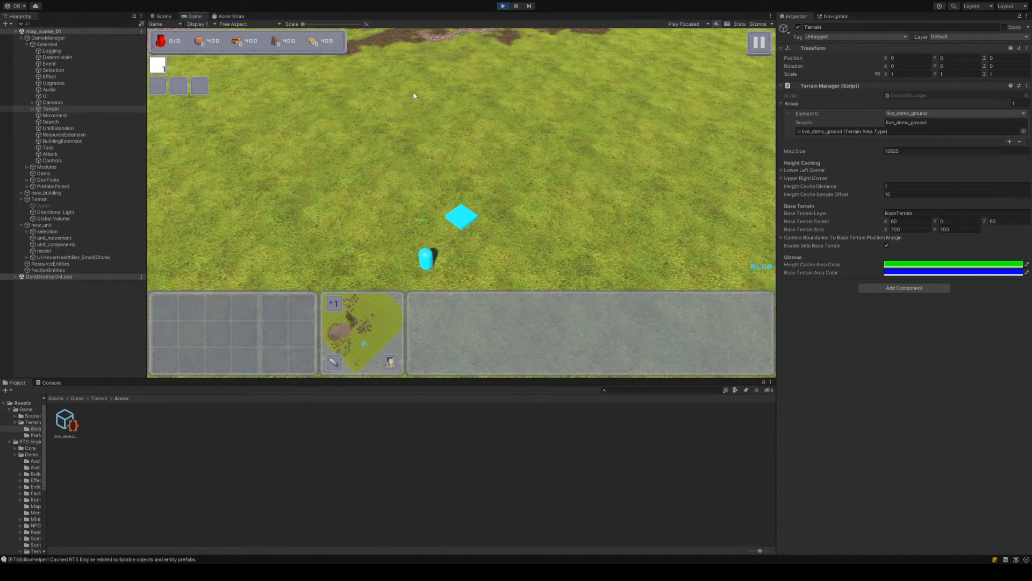
Draw a selection box over empty ground in the running game, and re-examine the base terrain bounds in the Scene view
{"action": "left_click_drag", "start_coordinate": [676, 119], "coordinate": [510, 225]}
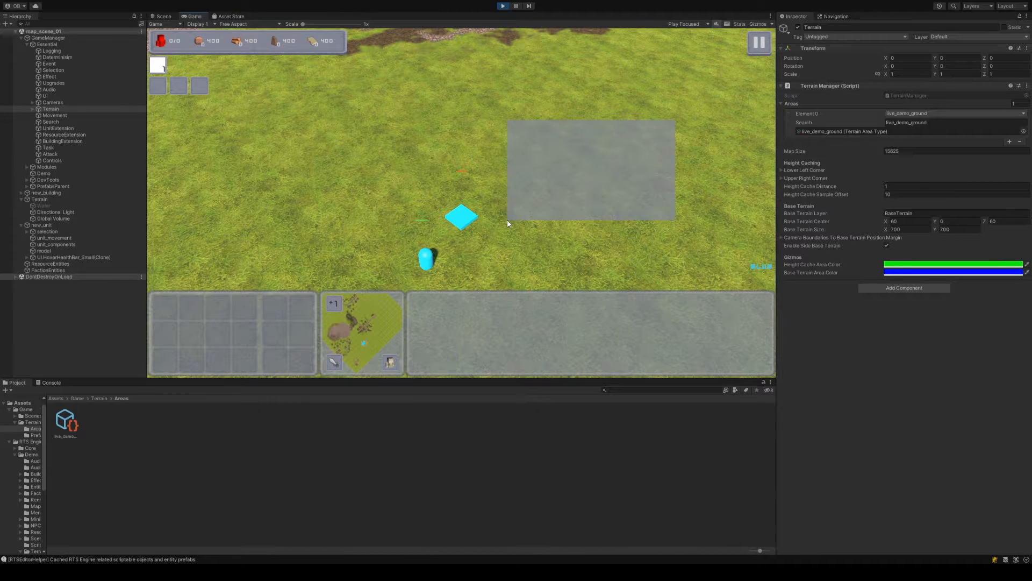
{"action": "left_click_drag", "start_coordinate": [508, 219], "coordinate": [508, 219]}
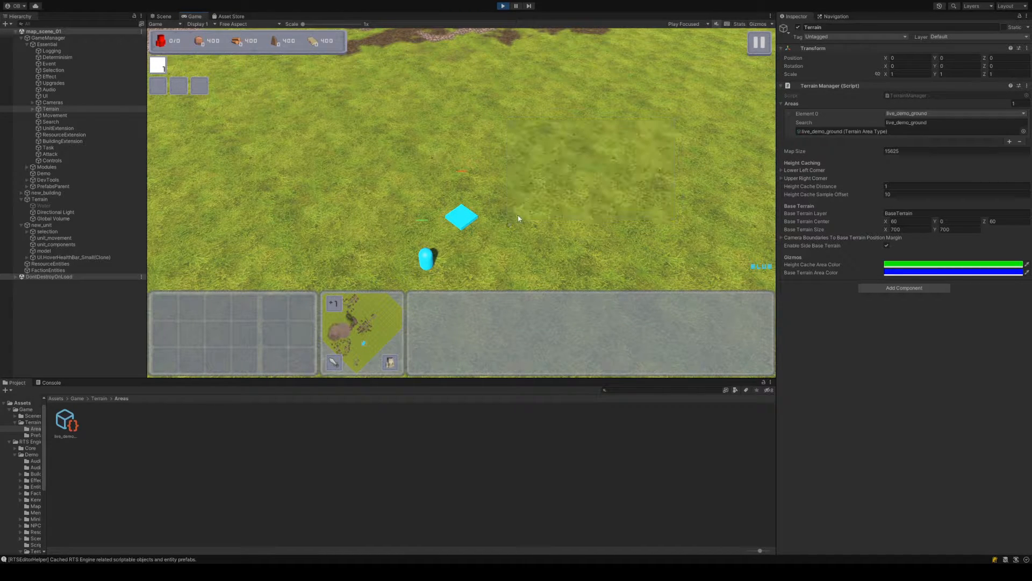
{"action": "left_click", "coordinate": [167, 18]}
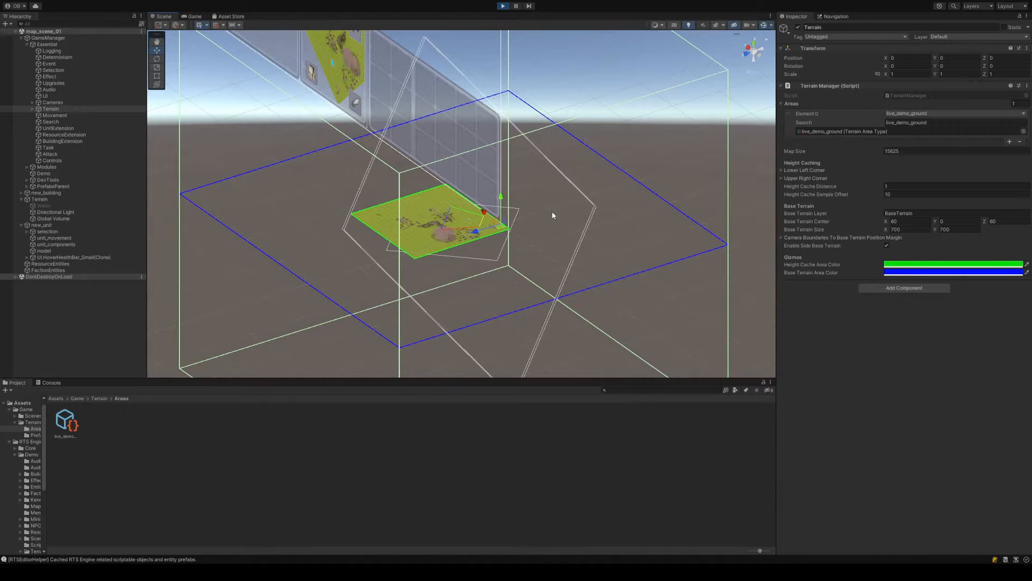
{"action": "right_click_drag", "start_coordinate": [551, 211], "coordinate": [521, 243]}
{"action": "middle_click_drag", "start_coordinate": [523, 221], "coordinate": [554, 252]}
{"action": "scroll", "coordinate": [553, 251], "scroll_direction": "up", "scroll_amount": 7}
{"action": "scroll", "coordinate": [554, 252], "scroll_direction": "down", "scroll_amount": 7}
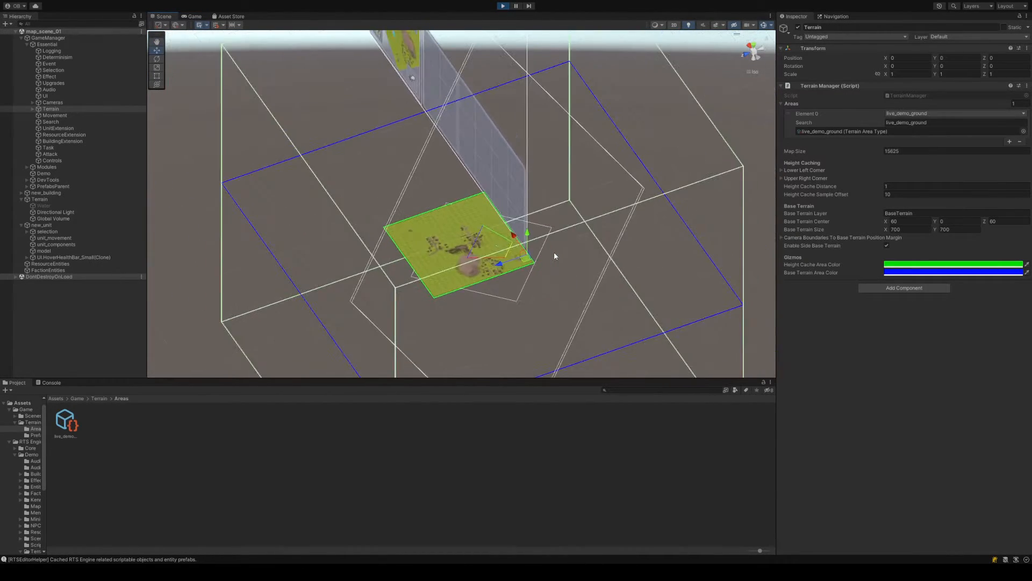
{"action": "right_click_drag", "start_coordinate": [564, 256], "coordinate": [525, 230]}
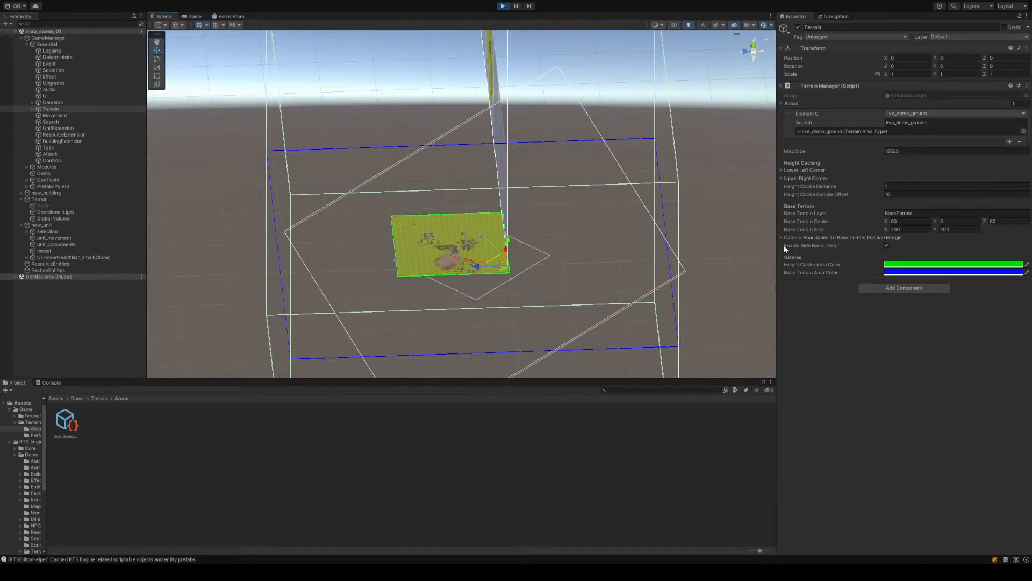
Tilt the game camera toward the horizon and draw a selection box spanning the sky and the ground behind the unit
{"action": "left_click", "coordinate": [195, 17]}
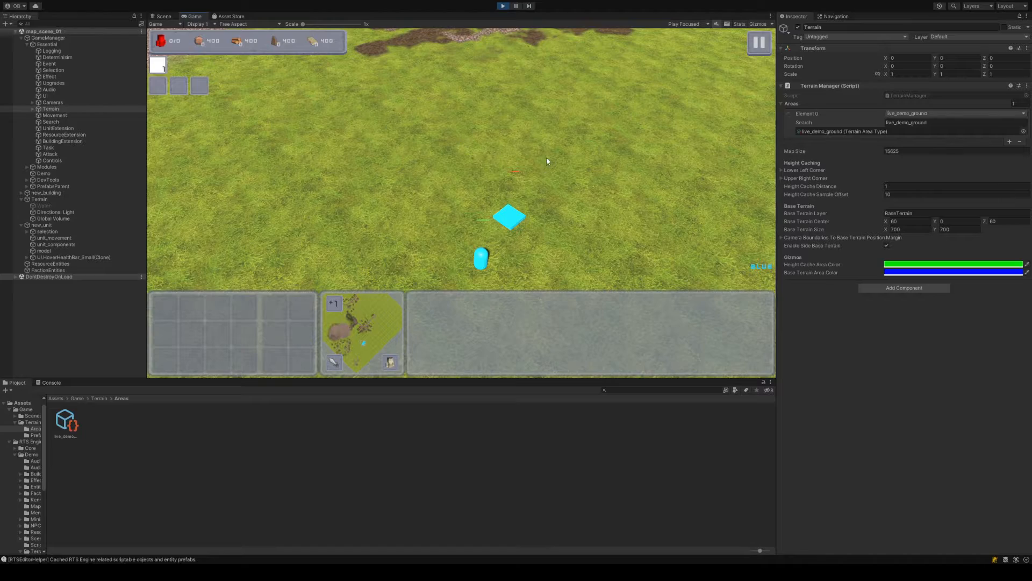
{"action": "middle_click_drag", "start_coordinate": [489, 226], "coordinate": [605, 164]}
{"action": "middle_click_drag", "start_coordinate": [586, 214], "coordinate": [670, 201]}
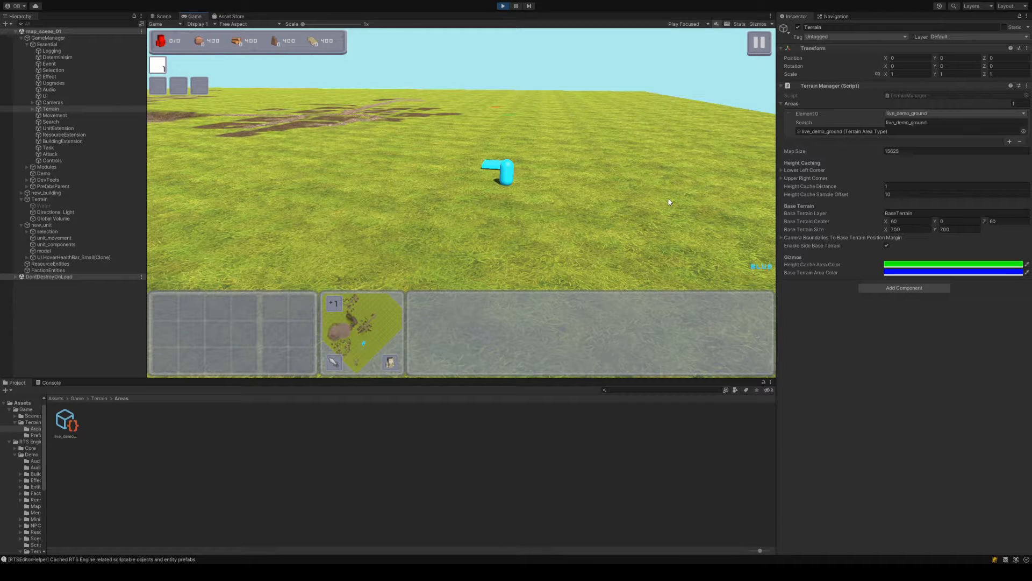
{"action": "middle_click_drag", "start_coordinate": [652, 200], "coordinate": [586, 140]}
{"action": "left_click_drag", "start_coordinate": [662, 42], "coordinate": [385, 155]}
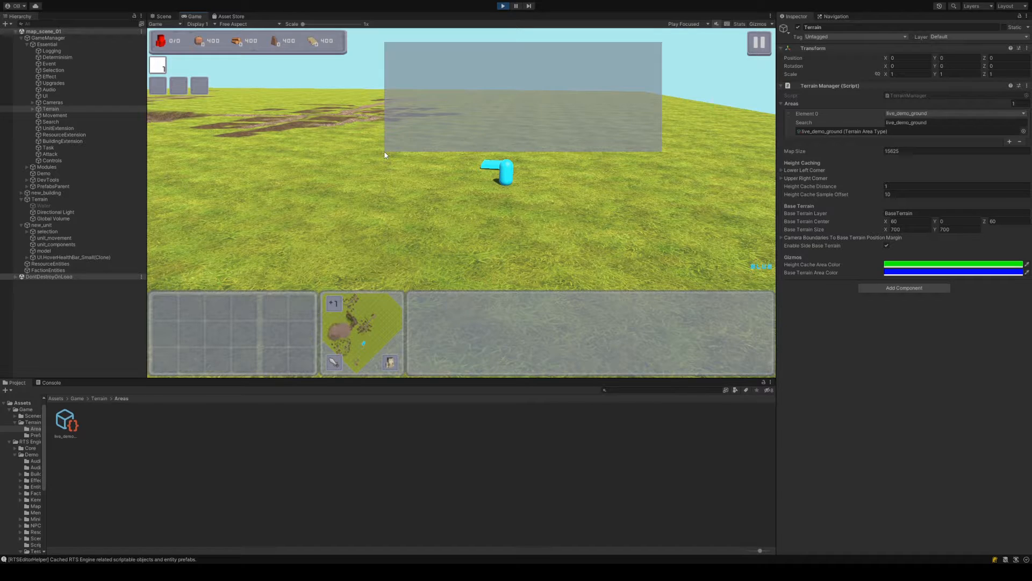
{"action": "left_click_drag", "start_coordinate": [385, 155], "coordinate": [384, 155]}
{"action": "left_click_drag", "start_coordinate": [383, 155], "coordinate": [384, 155]}
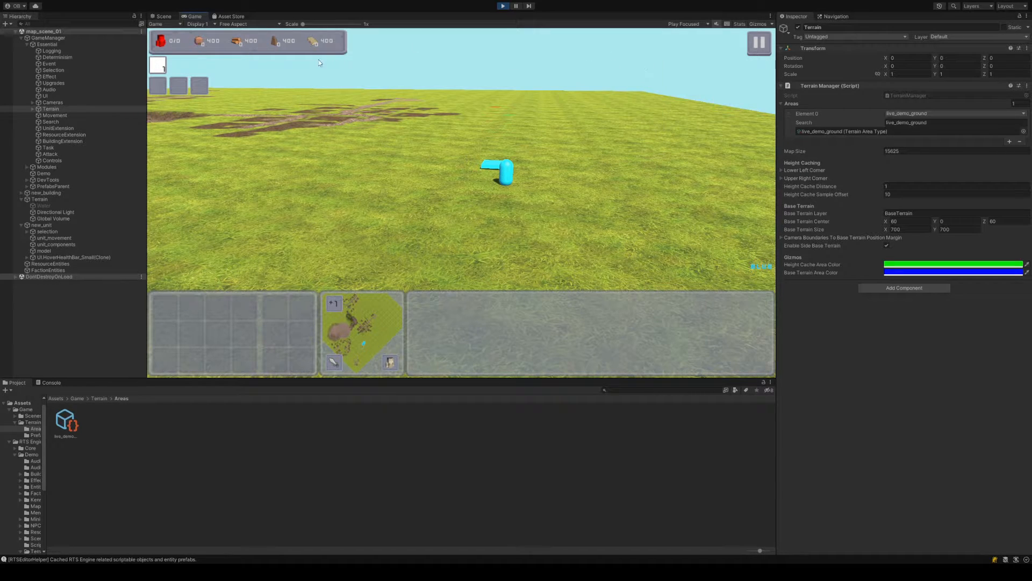
Expand the GameManager's Terrain object to list its runtime children while viewing the base terrain bounds in the Scene view
{"action": "left_click", "coordinate": [163, 16]}
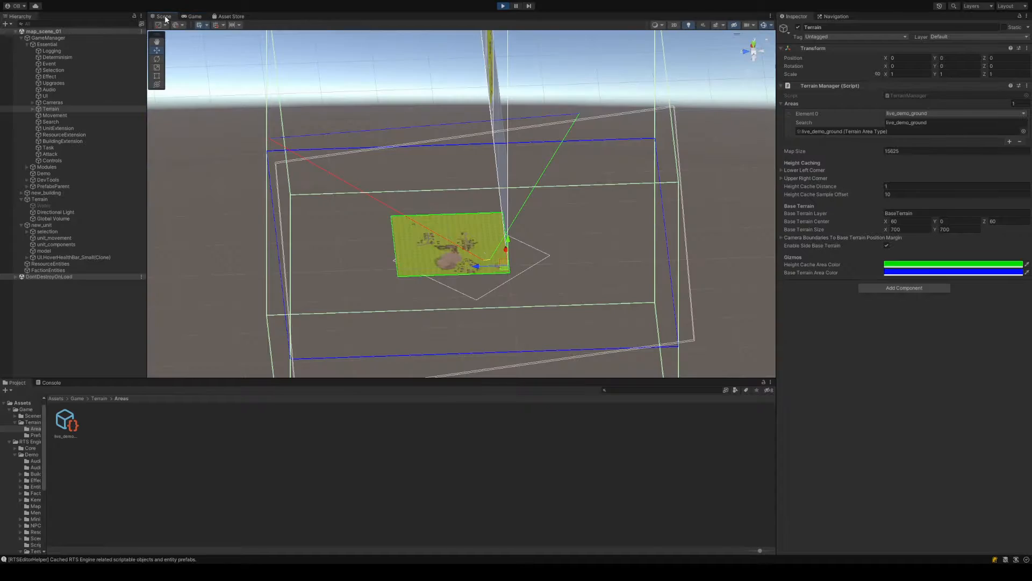
{"action": "left_click_drag", "start_coordinate": [344, 144], "coordinate": [515, 134], "text": "alt"}
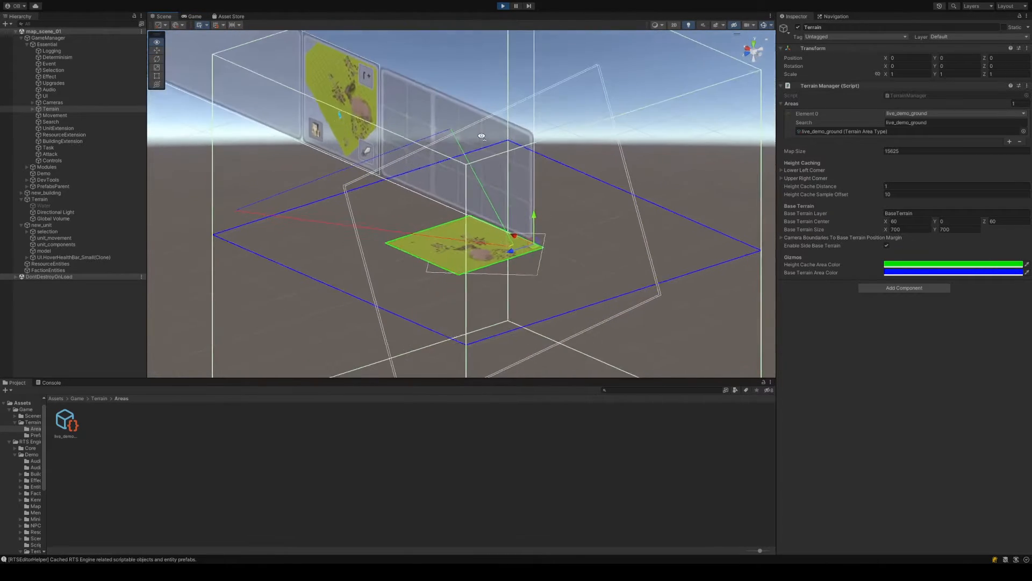
{"action": "left_click", "coordinate": [33, 109]}
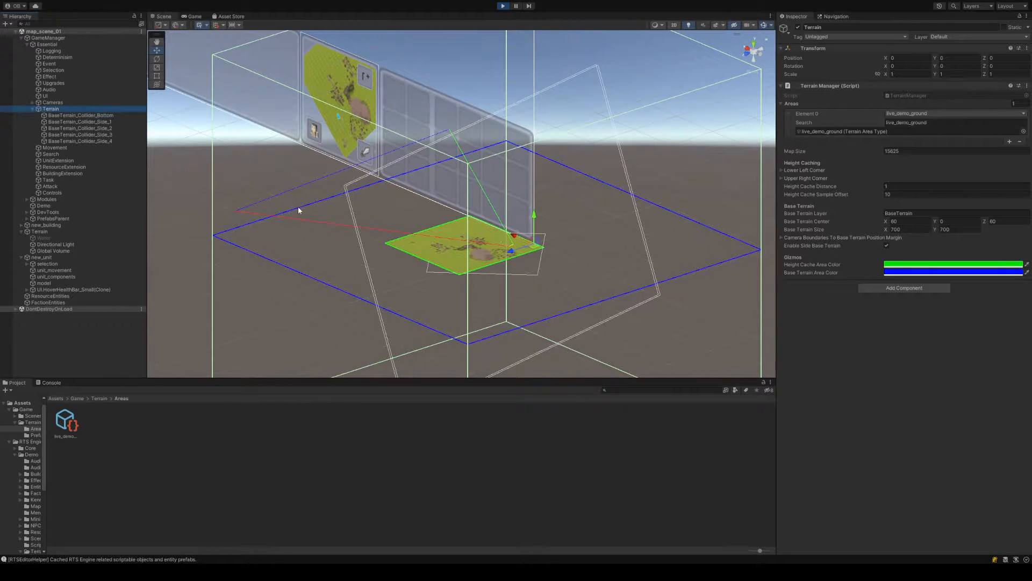
{"action": "scroll", "coordinate": [298, 207], "scroll_direction": "up", "scroll_amount": 2}
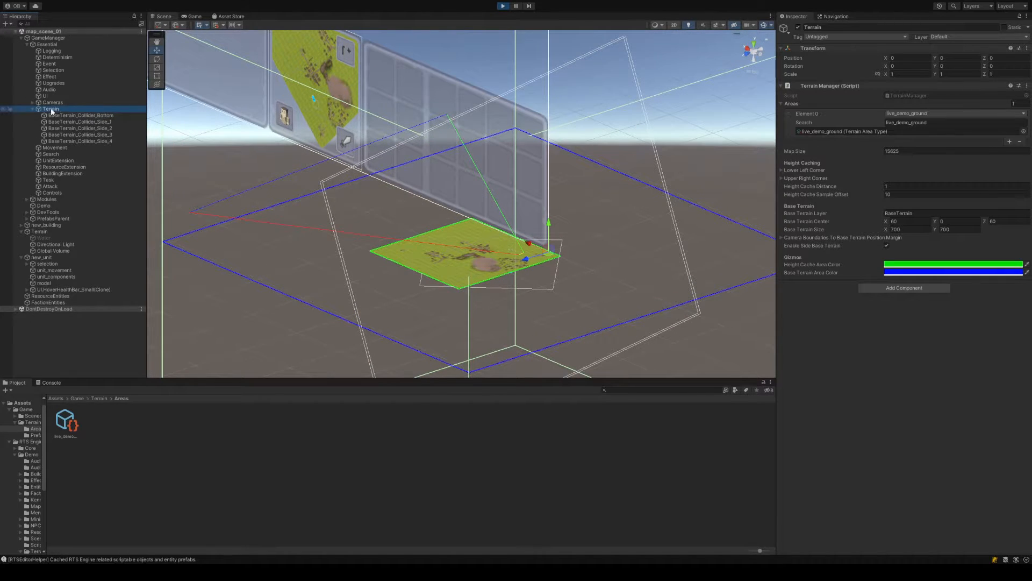
Look through the BaseTerrain_Collider objects and frame BaseTerrain_Collider_Bottom in the Scene view
{"action": "left_click", "coordinate": [69, 115]}
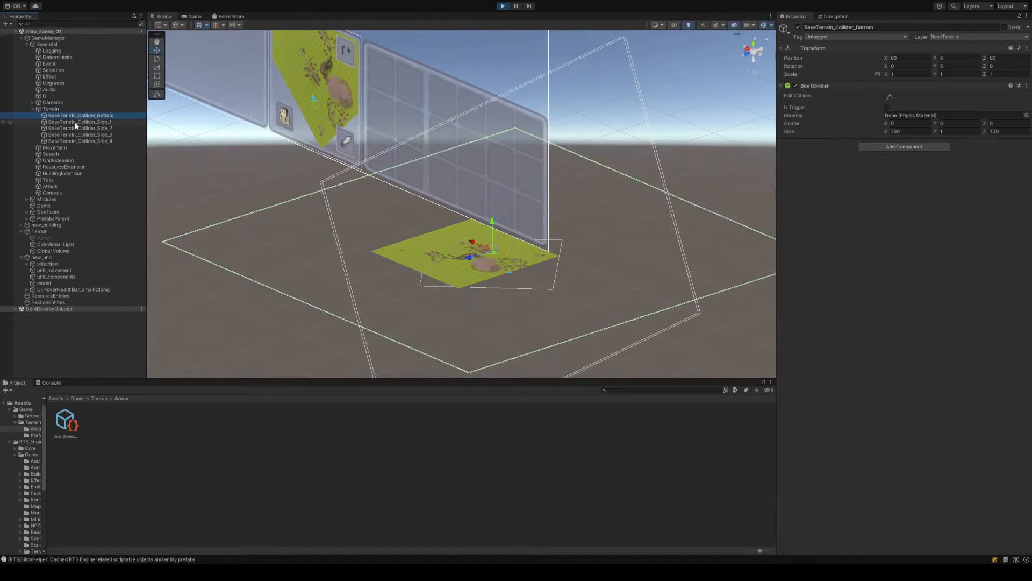
{"action": "left_click", "coordinate": [75, 123]}
{"action": "left_click", "coordinate": [78, 129]}
{"action": "left_click", "coordinate": [82, 139]}
{"action": "double_click", "coordinate": [85, 117]}
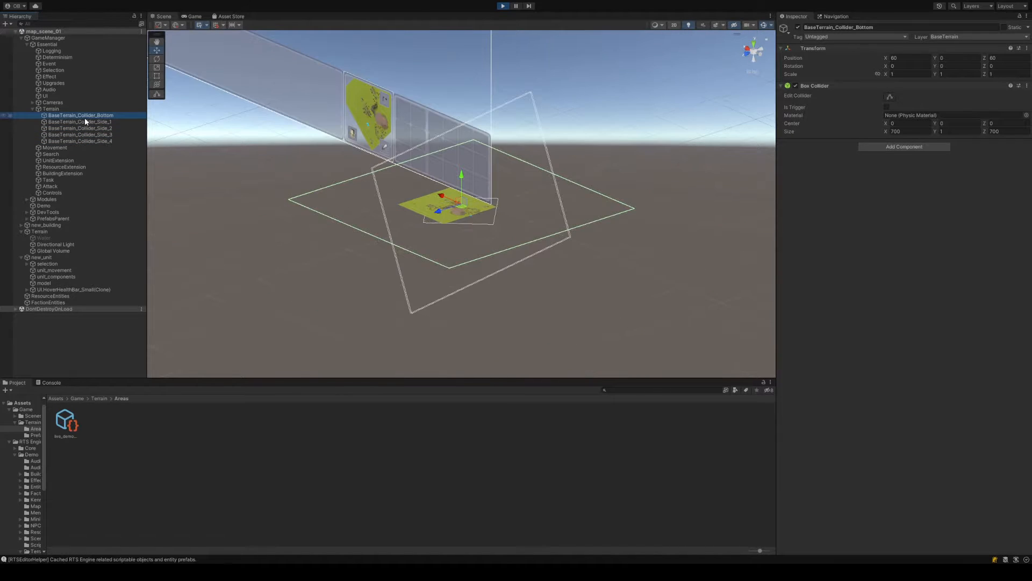
{"action": "scroll", "coordinate": [381, 198], "scroll_direction": "up", "scroll_amount": 8}
{"action": "left_click_drag", "start_coordinate": [477, 214], "coordinate": [496, 241], "text": "alt"}
Inspect the placement of BaseTerrain_Collider_Side_1 to Side_4 around the map, ending on BaseTerrain_Collider_Bottom
{"action": "left_click", "coordinate": [80, 121]}
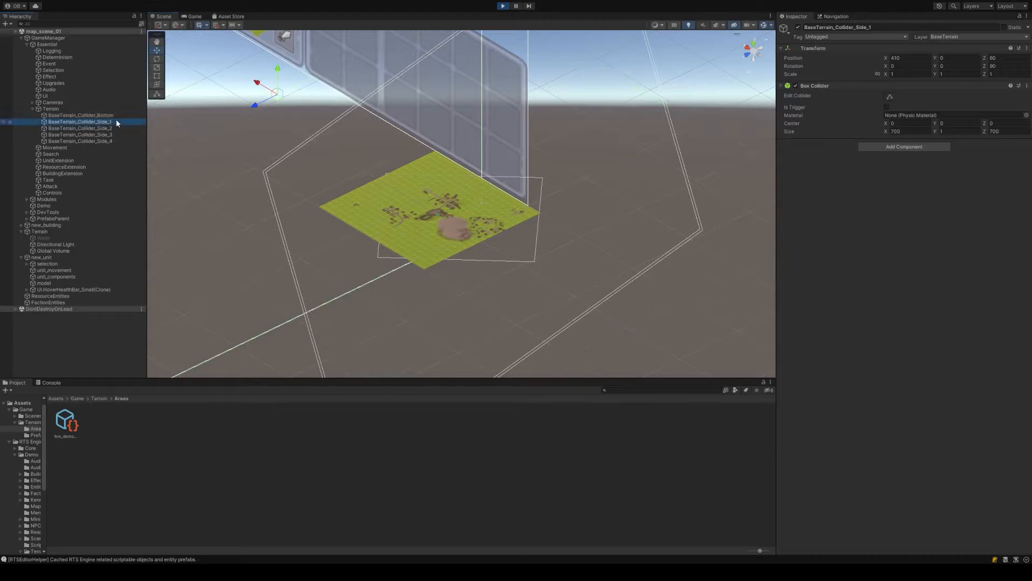
{"action": "left_click_drag", "start_coordinate": [364, 192], "coordinate": [104, 128], "text": "alt"}
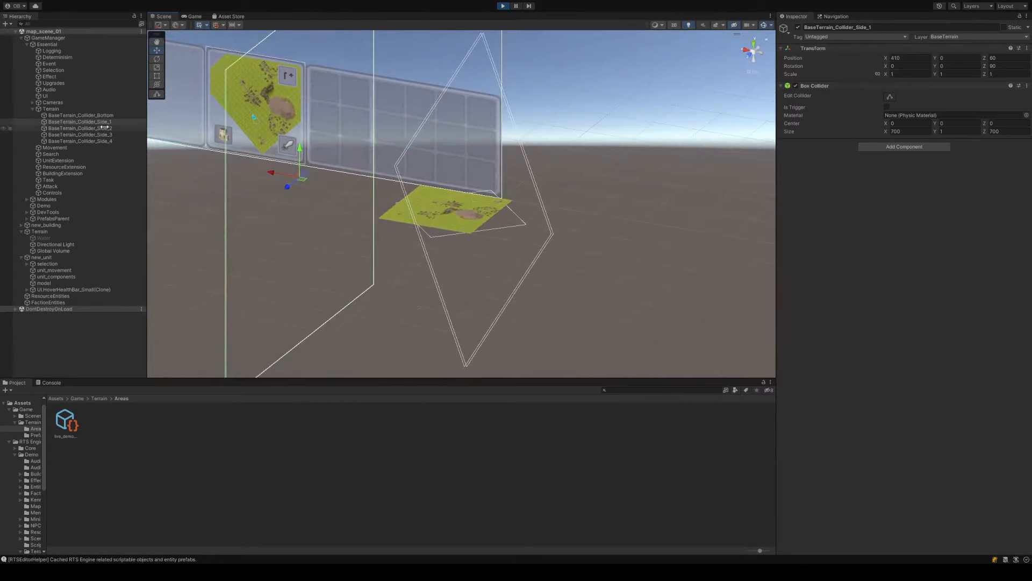
{"action": "left_click", "coordinate": [105, 128]}
{"action": "left_click", "coordinate": [106, 135]}
{"action": "left_click", "coordinate": [105, 141]}
{"action": "left_click", "coordinate": [102, 128]}
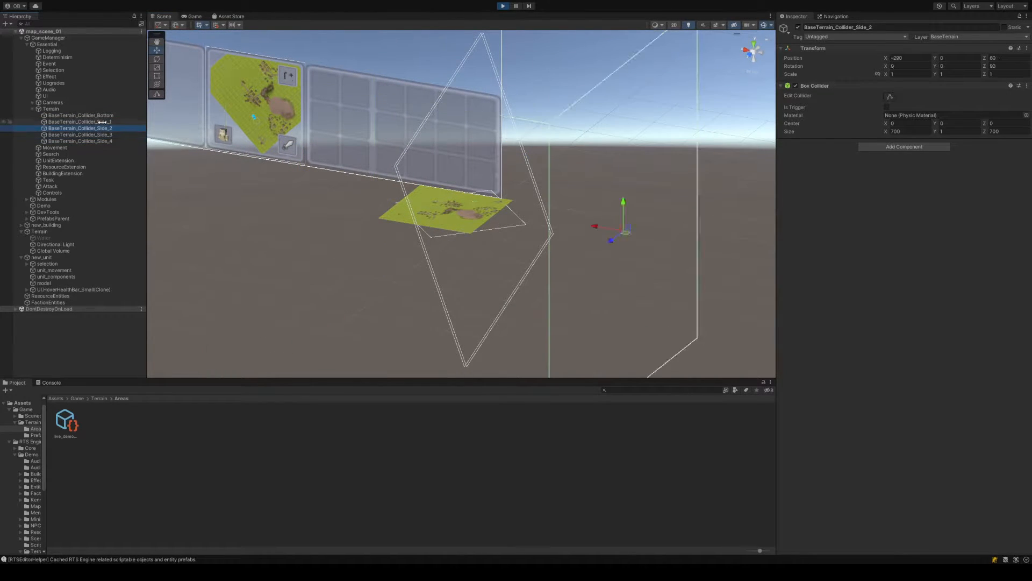
{"action": "left_click", "coordinate": [102, 121]}
{"action": "left_click", "coordinate": [102, 115]}
{"action": "left_click_drag", "start_coordinate": [376, 194], "coordinate": [301, 177], "text": "alt"}
Pan the camera in the running game, box-select the new unit, deselect it, and stop play mode
{"action": "left_click", "coordinate": [195, 16]}
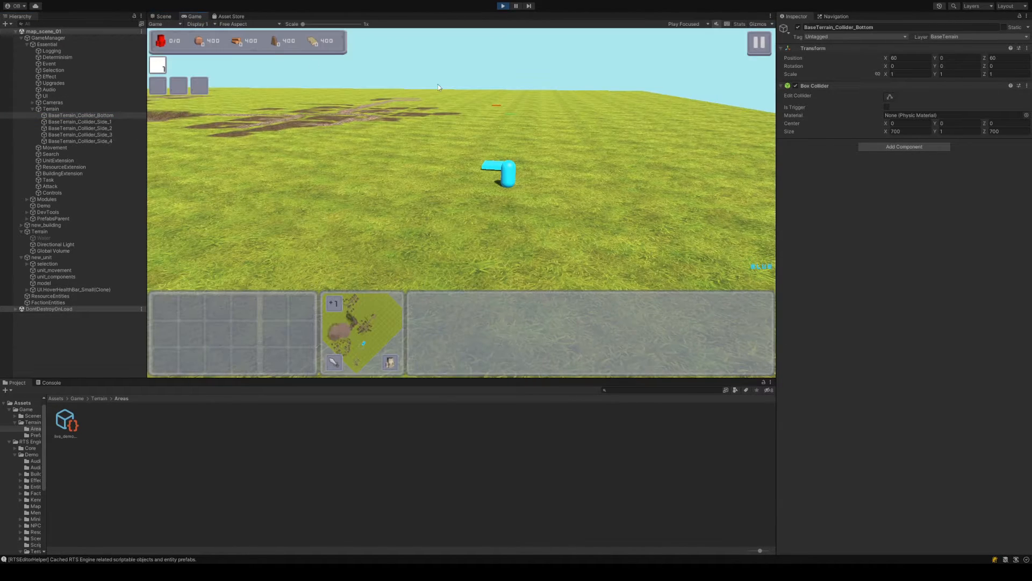
{"action": "key", "text": "d"}
{"action": "key", "text": "a"}
{"action": "key", "text": "w"}
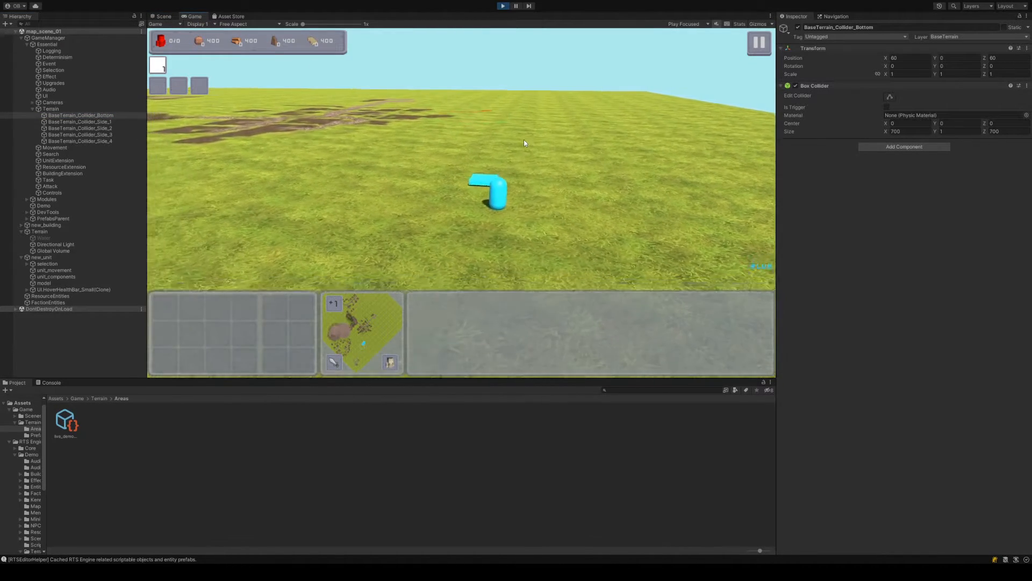
{"action": "left_click_drag", "start_coordinate": [600, 50], "coordinate": [358, 225]}
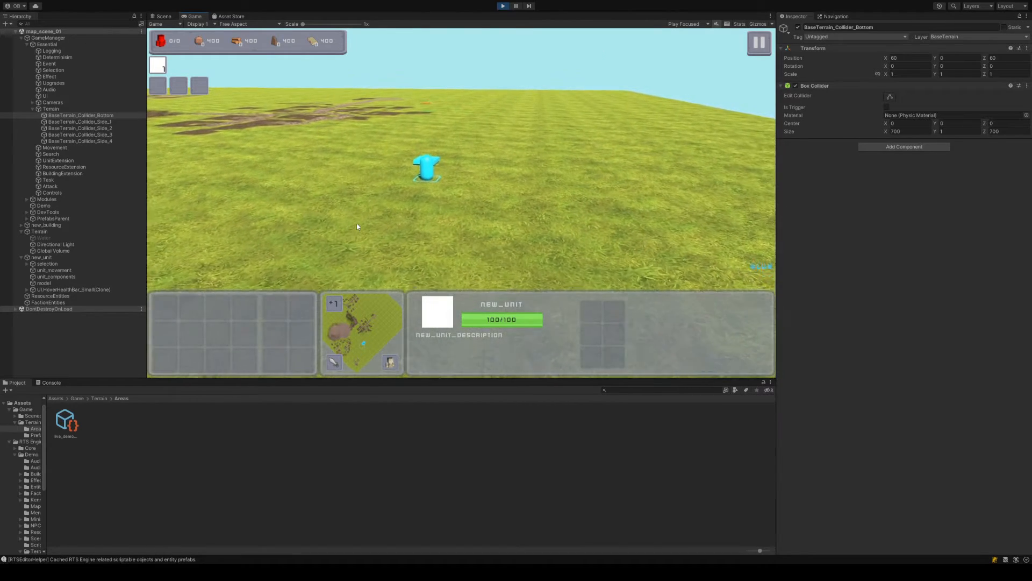
{"action": "left_click", "coordinate": [495, 212]}
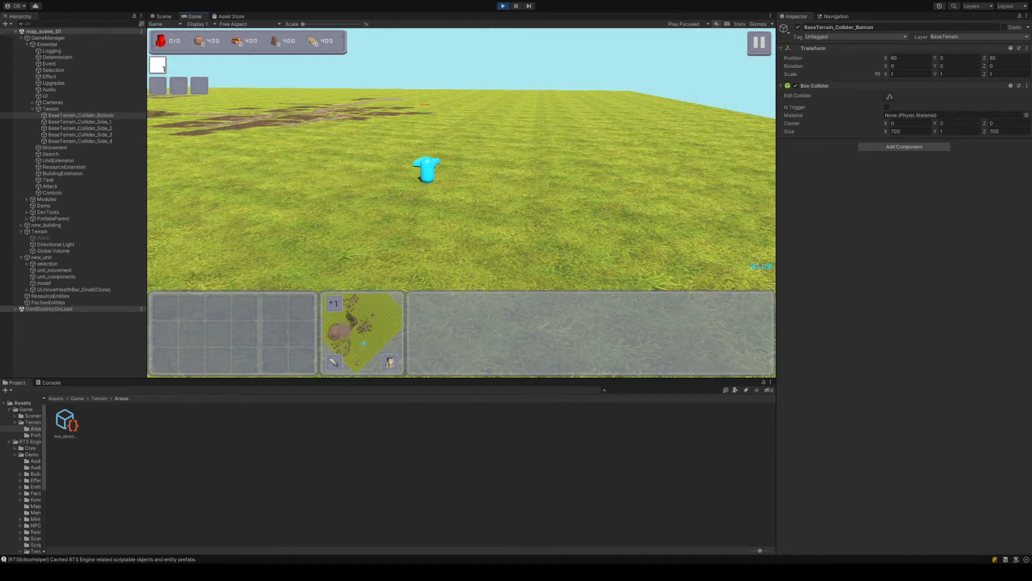
{"action": "left_click", "coordinate": [503, 6]}
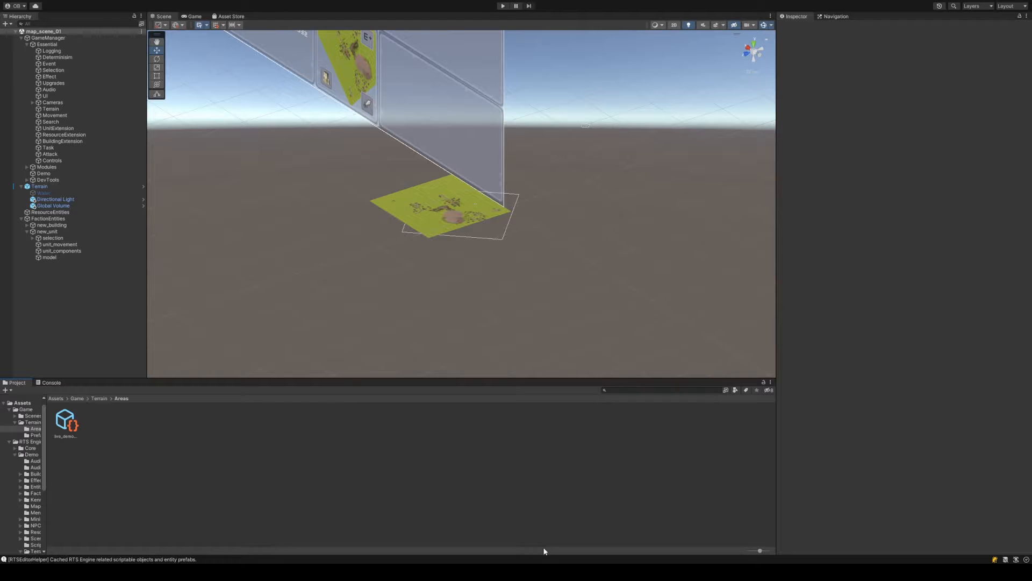
Reselect the GameManager's Terrain object and review its Base Terrain layer, center and expanded camera boundaries margin settings
{"action": "left_click", "coordinate": [82, 108]}
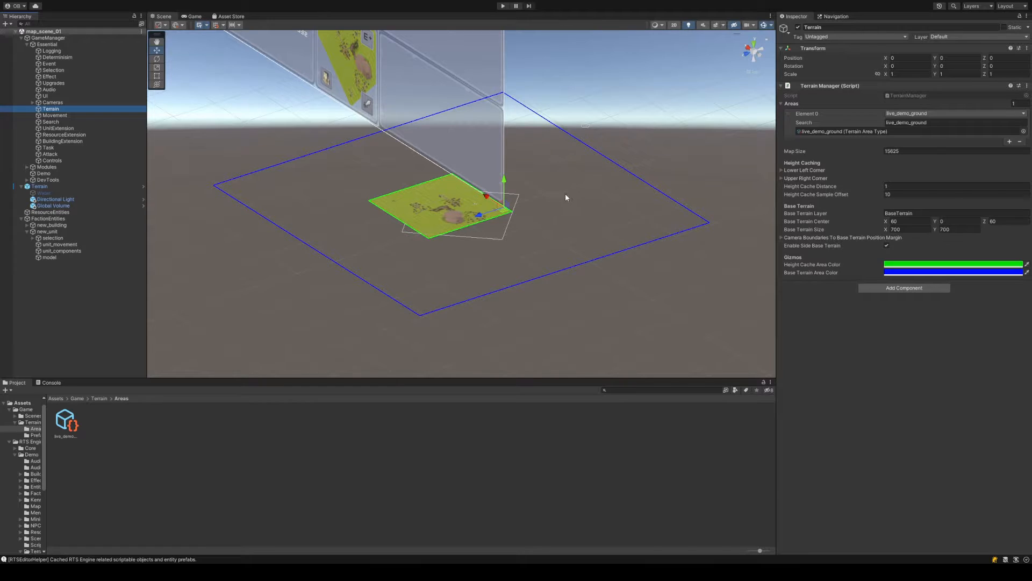
{"action": "left_click_drag", "start_coordinate": [566, 197], "coordinate": [548, 196], "text": "alt"}
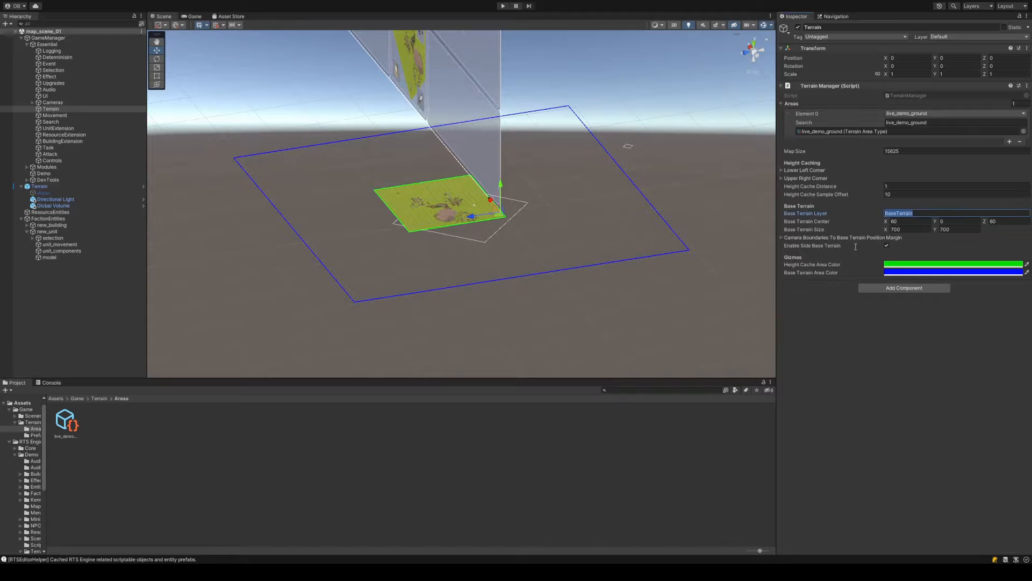
{"action": "left_click", "coordinate": [839, 237]}
{"action": "left_click", "coordinate": [903, 214]}
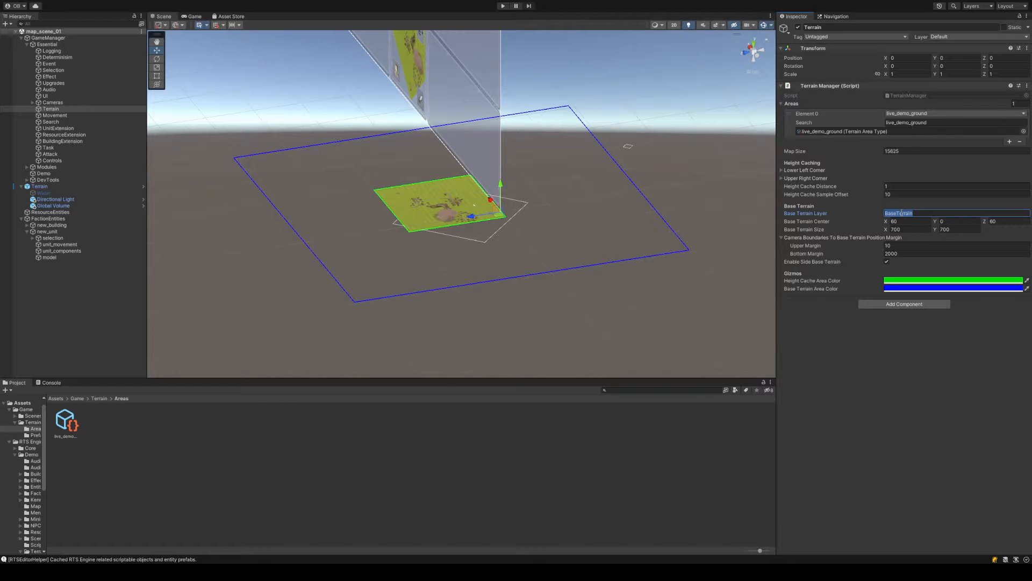
{"action": "left_click", "coordinate": [909, 221]}
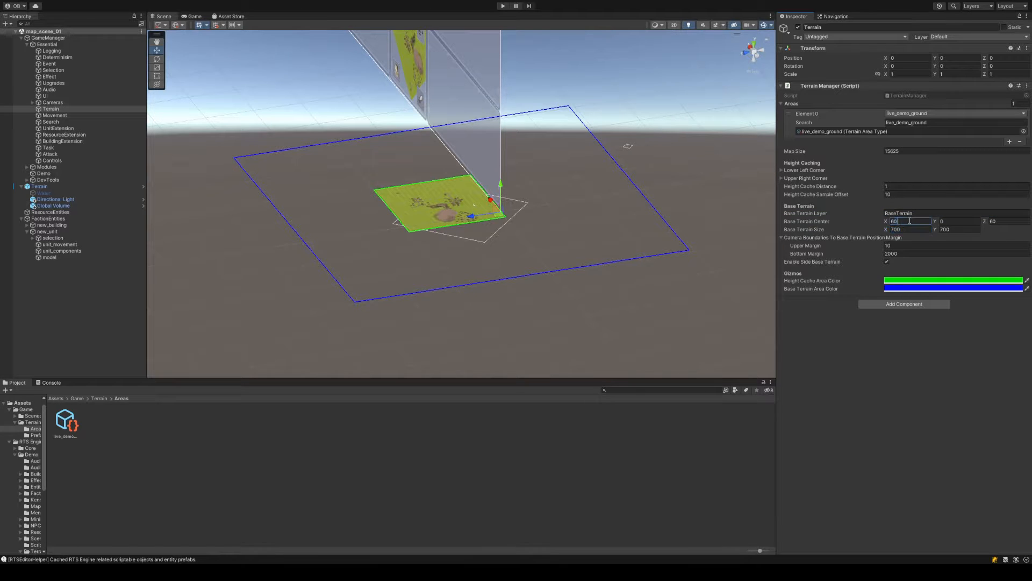
{"action": "left_click", "coordinate": [953, 220]}
With the Scene view seen from the top, set the Base Terrain Center's X and Z to 75
{"action": "left_click", "coordinate": [754, 41]}
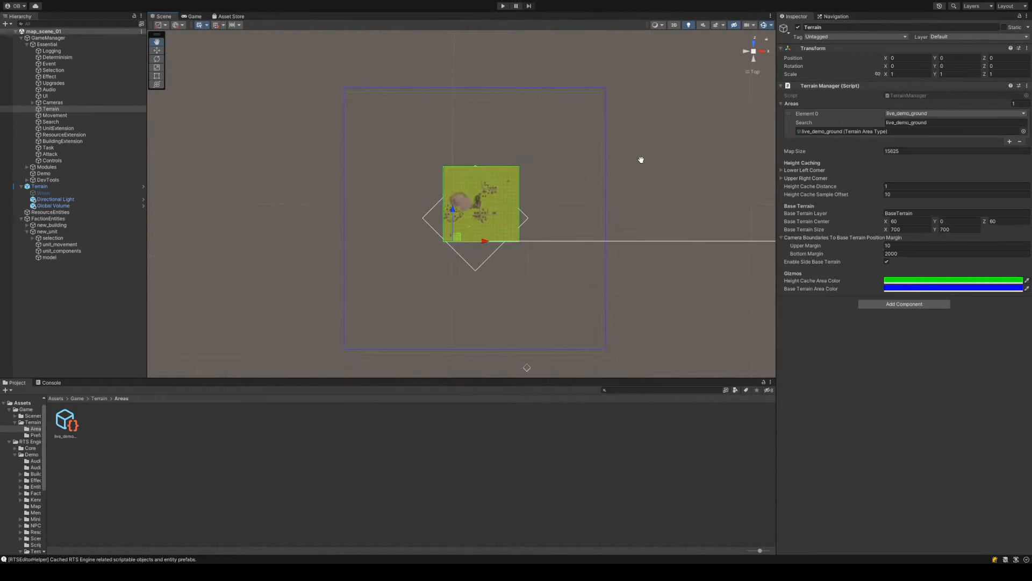
{"action": "left_click", "coordinate": [909, 221]}
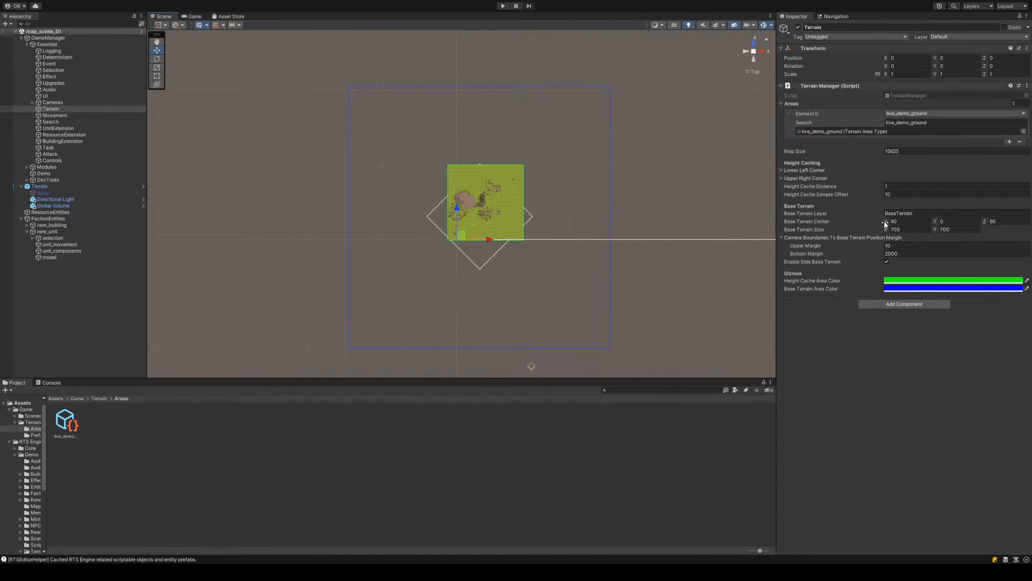
{"action": "left_click_drag", "start_coordinate": [886, 222], "coordinate": [415, 302]}
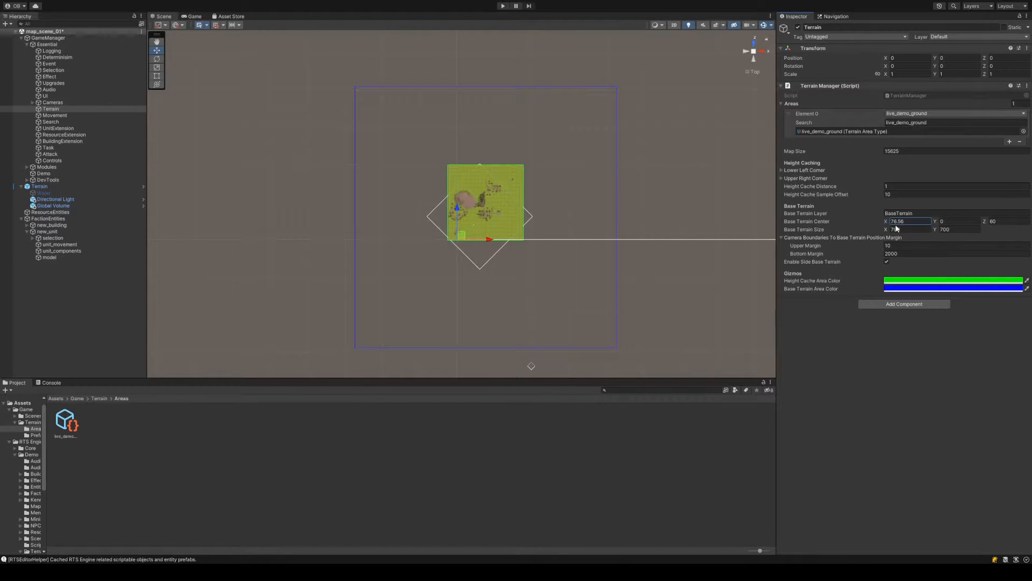
{"action": "left_click_drag", "start_coordinate": [908, 221], "coordinate": [865, 216]}
{"action": "type", "text": "75"}
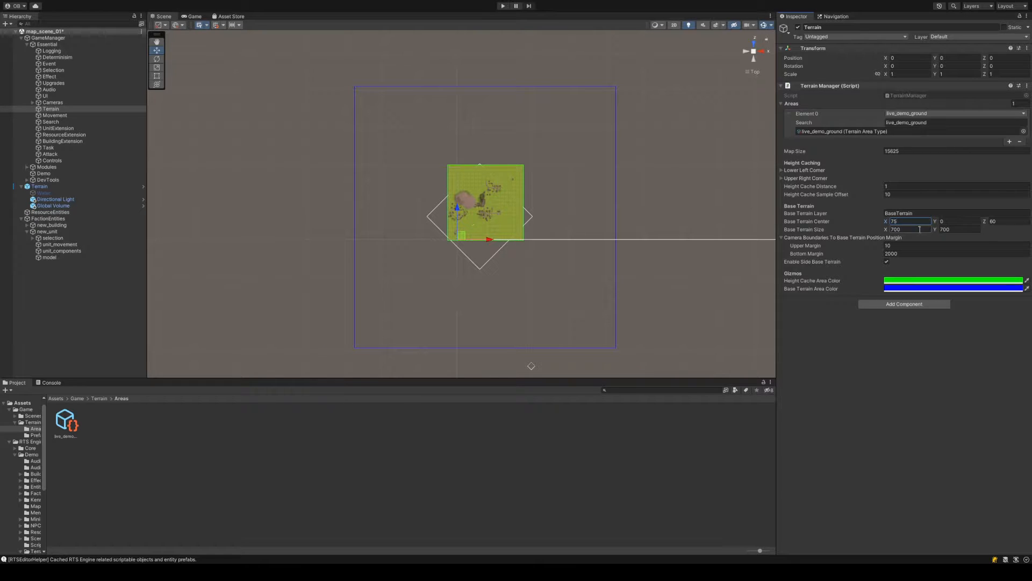
{"action": "left_click", "coordinate": [1005, 221]}
{"action": "type", "text": "75"}
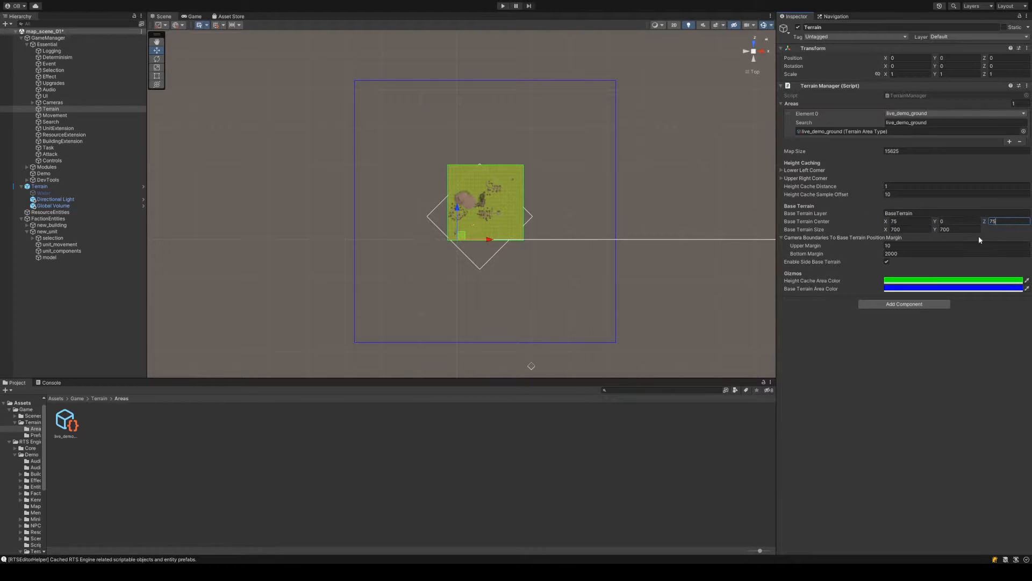
Set the Base Terrain Size to 800 in both X and Y and inspect its enlarged outline around the map
{"action": "left_click", "coordinate": [902, 230]}
{"action": "type", "text": "800"}
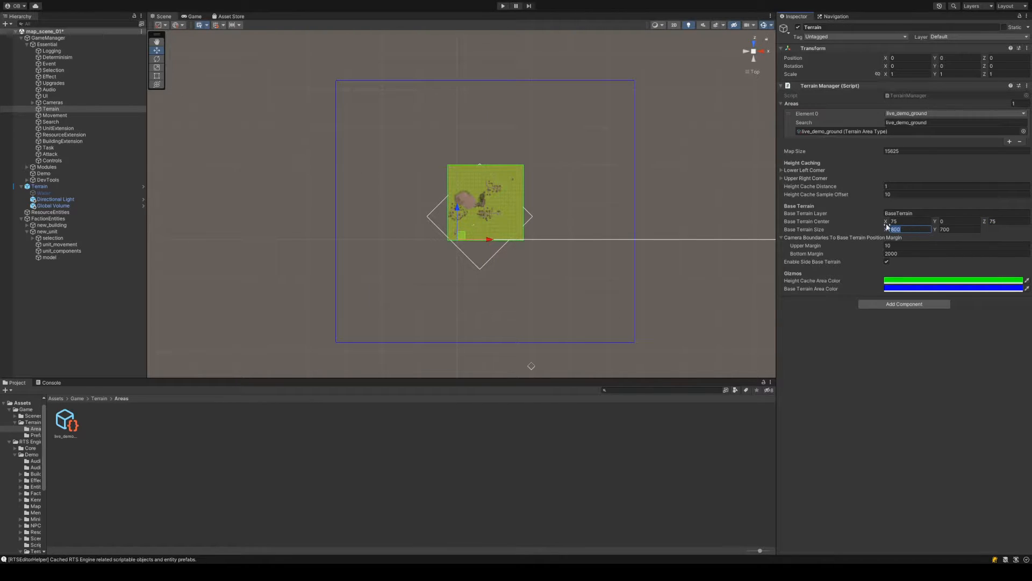
{"action": "left_click", "coordinate": [963, 230]}
{"action": "type", "text": "800"}
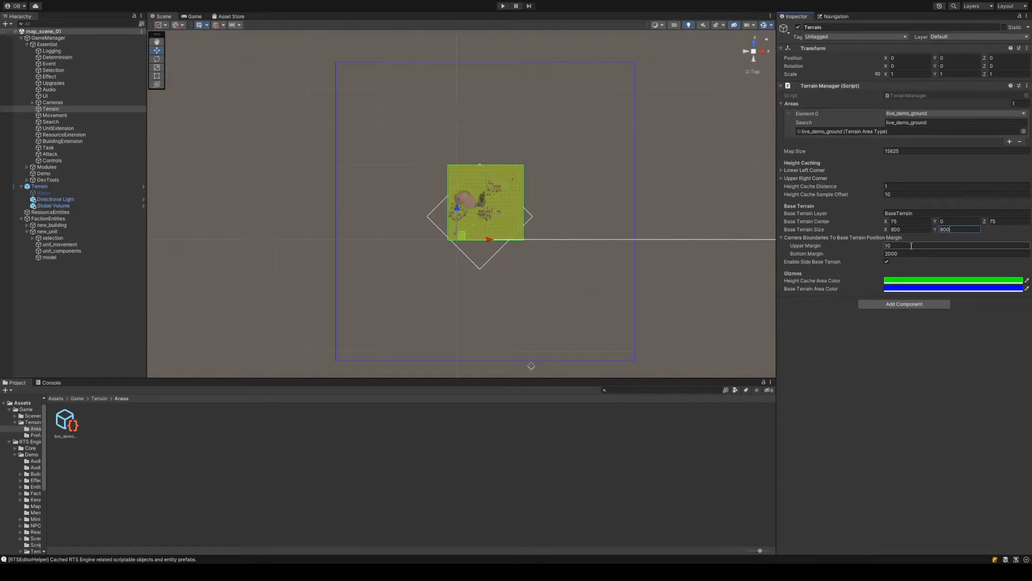
{"action": "left_click_drag", "start_coordinate": [573, 281], "coordinate": [634, 242], "text": "alt"}
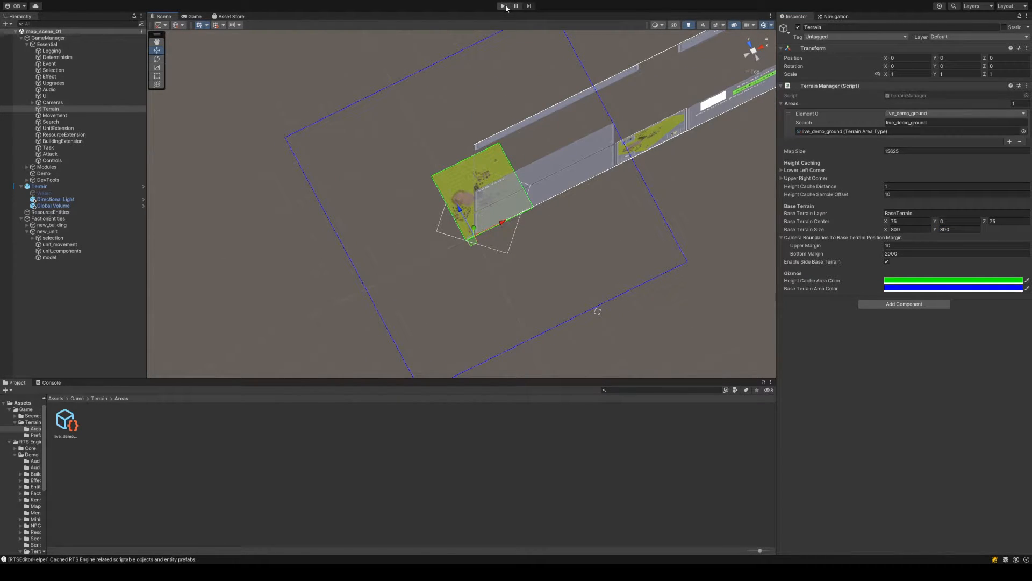
{"action": "middle_click_drag", "start_coordinate": [433, 115], "coordinate": [439, 126]}
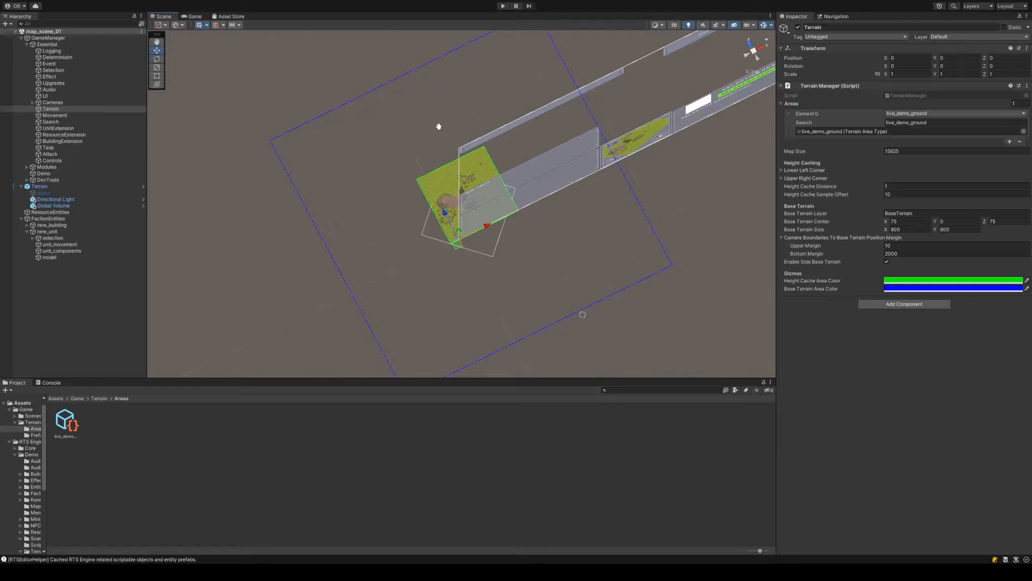
Run the scene and pan the game camera repeatedly forward and back past the unit and building
{"action": "left_click", "coordinate": [503, 5]}
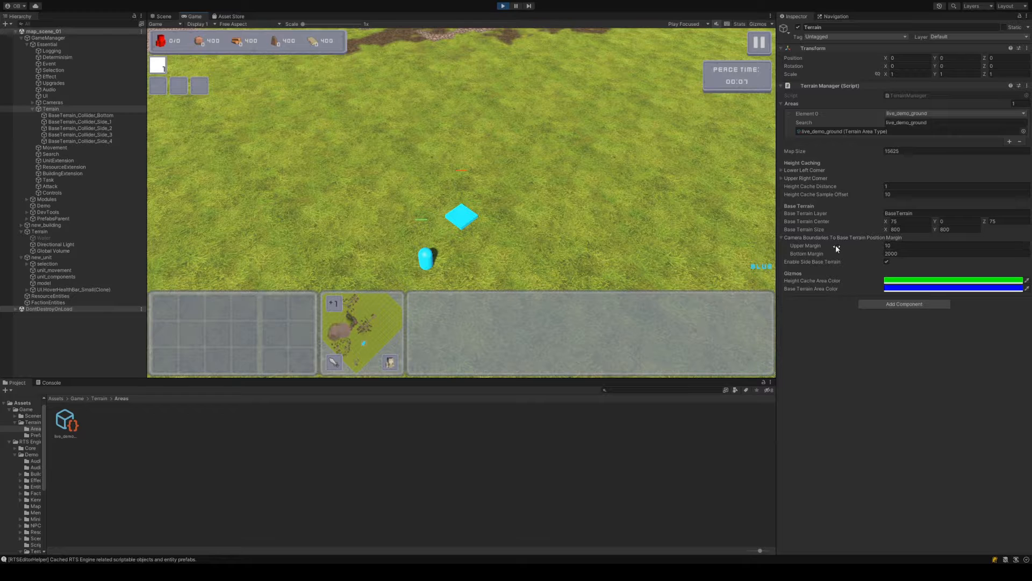
{"action": "key", "text": "Down"}
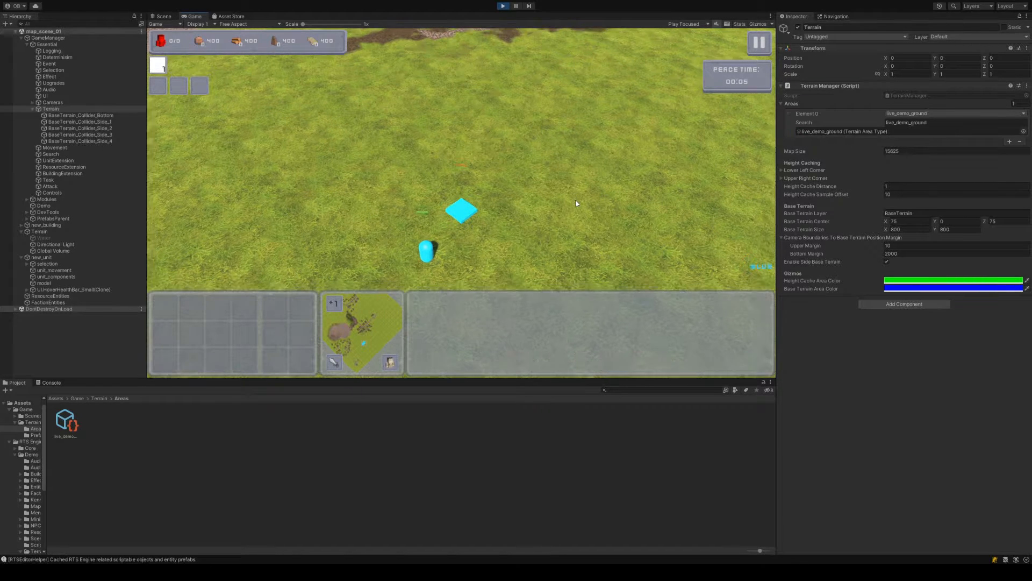
{"action": "key", "text": "Up"}
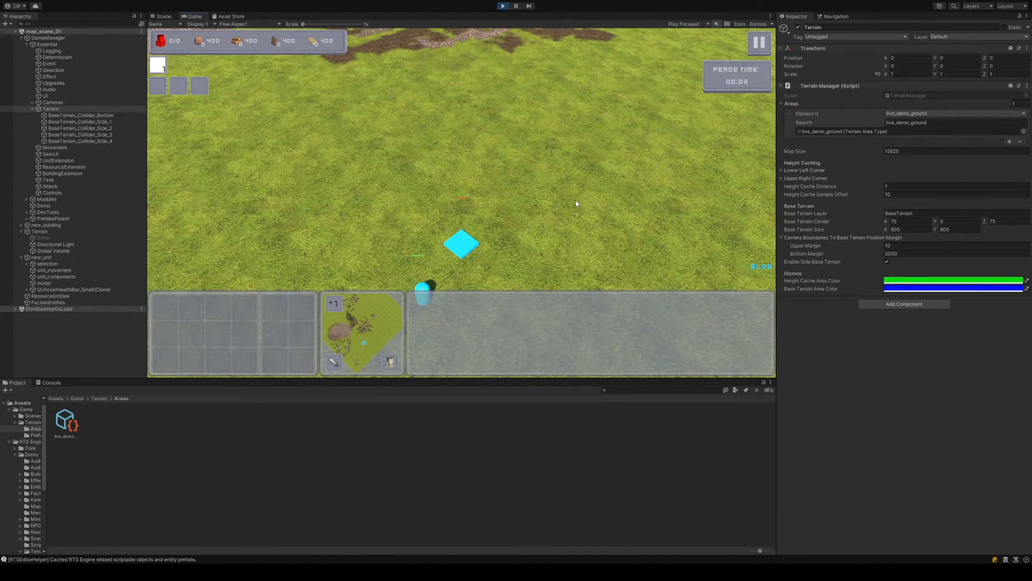
{"action": "key", "text": "Down"}
{"action": "key", "text": "Up"}
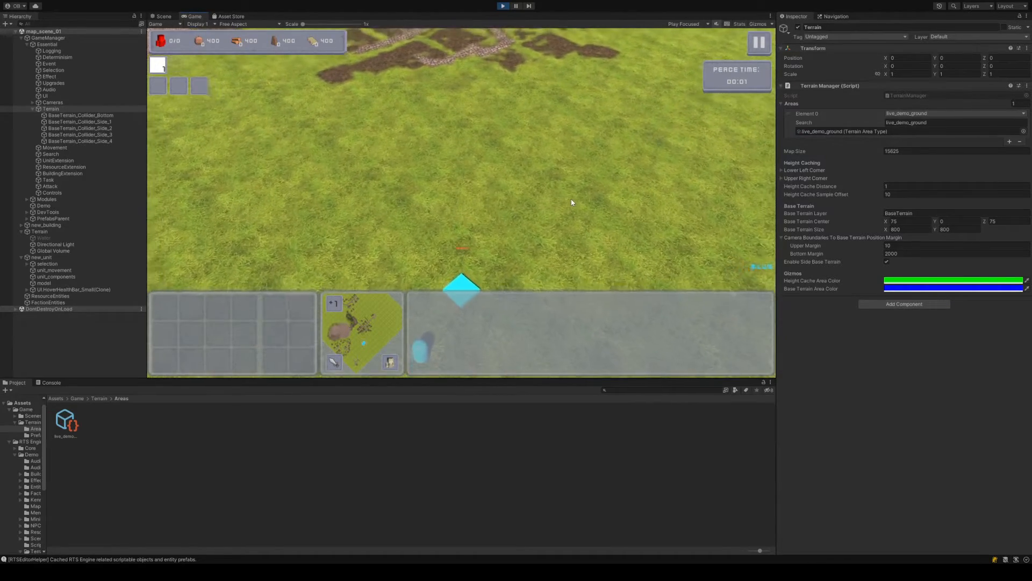
{"action": "key", "text": "Down"}
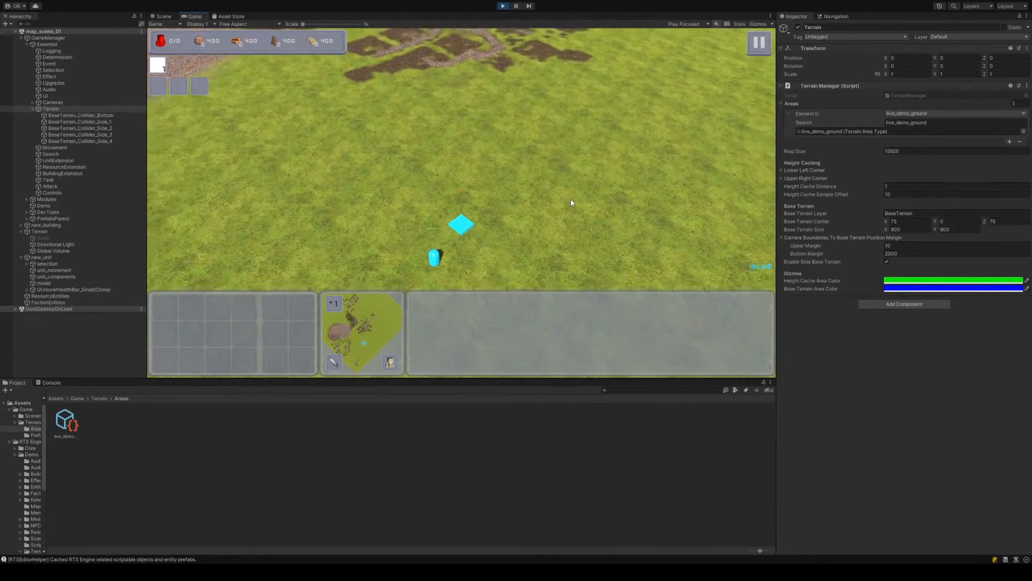
{"action": "key", "text": "Up"}
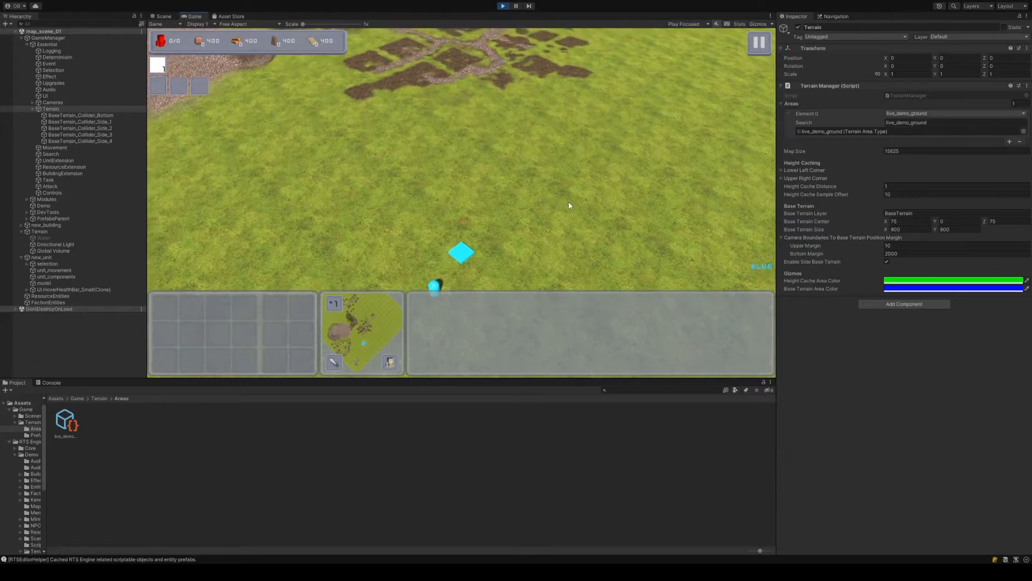
{"action": "key", "text": "Down"}
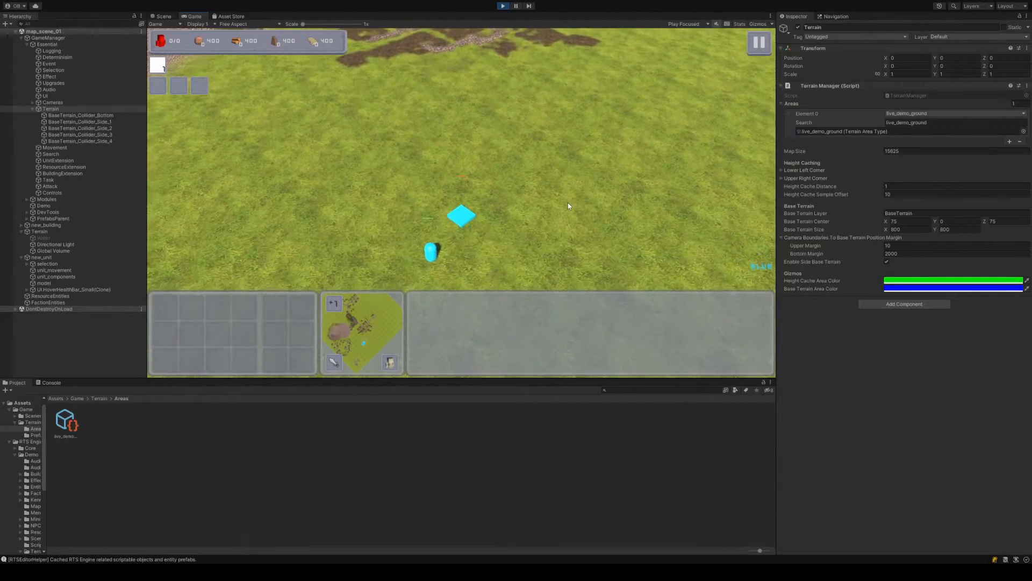
Rotate the game camera to look straight down, pan it around the unit and building, and stop play mode
{"action": "mouse_move", "coordinate": [559, 214]}
{"action": "middle_mouse_down"}
{"action": "mouse_move", "coordinate": [482, 142]}
{"action": "mouse_move", "coordinate": [515, 418]}
{"action": "mouse_move", "coordinate": [443, 391]}
{"action": "mouse_move", "coordinate": [482, 160]}
{"action": "mouse_move", "coordinate": [569, 225]}
{"action": "mouse_move", "coordinate": [479, 202]}
{"action": "mouse_move", "coordinate": [339, 201]}
{"action": "mouse_move", "coordinate": [467, 242]}
{"action": "mouse_move", "coordinate": [484, 327]}
{"action": "mouse_move", "coordinate": [519, 97]}
{"action": "mouse_move", "coordinate": [539, 147]}
{"action": "mouse_move", "coordinate": [558, 128]}
{"action": "mouse_move", "coordinate": [607, 195]}
{"action": "mouse_move", "coordinate": [712, 266]}
{"action": "mouse_move", "coordinate": [564, 198]}
{"action": "middle_mouse_up"}
{"action": "key", "text": "a"}
{"action": "key", "text": "s"}
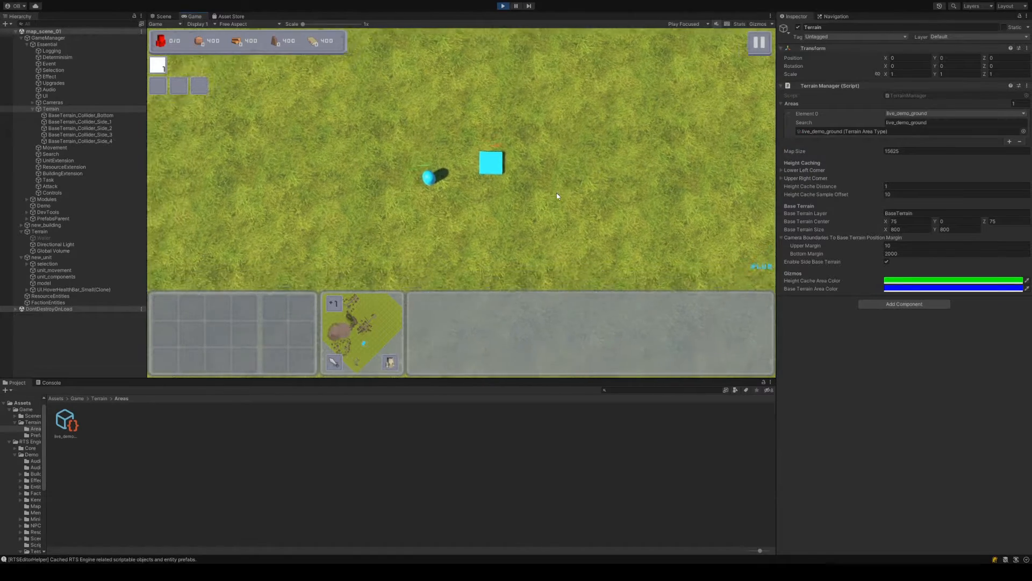
{"action": "key", "text": "d"}
{"action": "key", "text": "w"}
{"action": "key", "text": "s"}
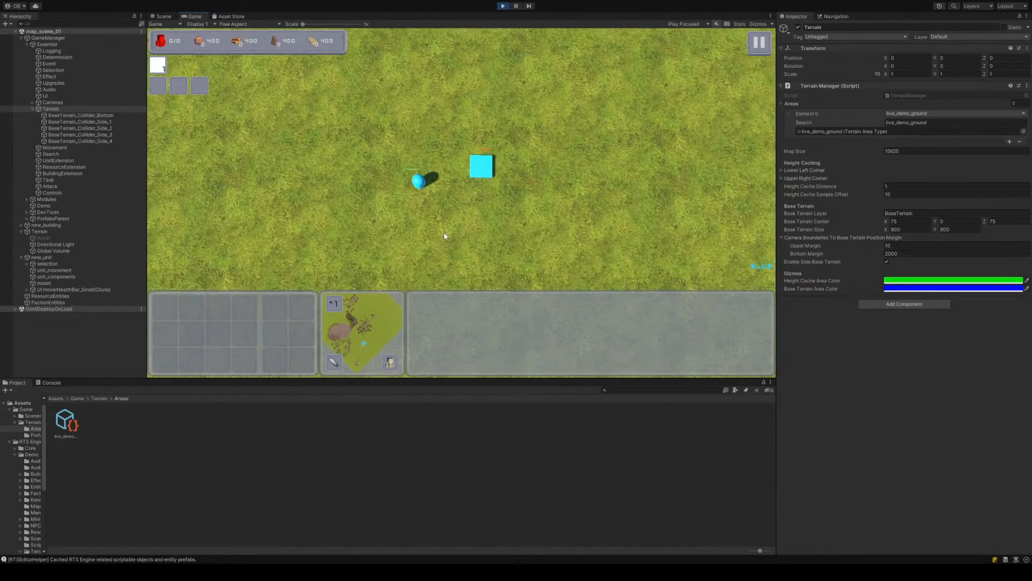
{"action": "key", "text": "d"}
{"action": "key", "text": "w"}
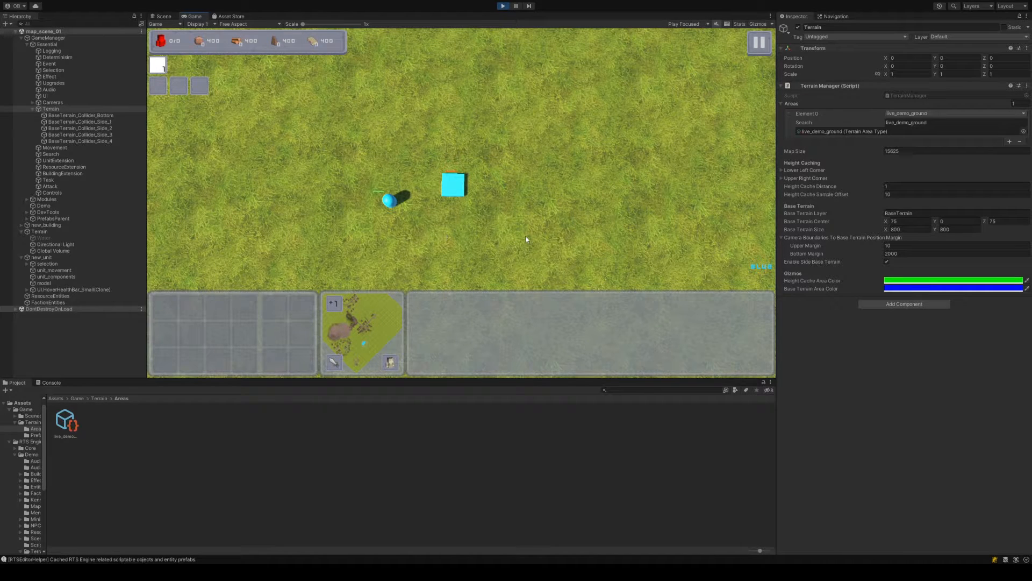
{"action": "left_click", "coordinate": [505, 8]}
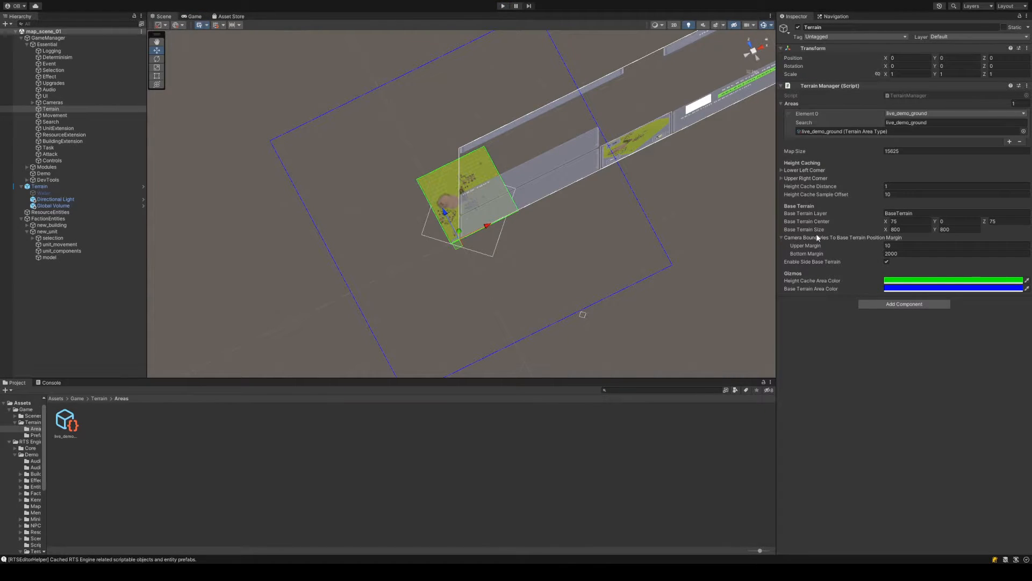
Collapse the camera boundaries margin settings, select the GameManager's Search object, and examine its cell grid over the map and around the unit
{"action": "left_click", "coordinate": [818, 237]}
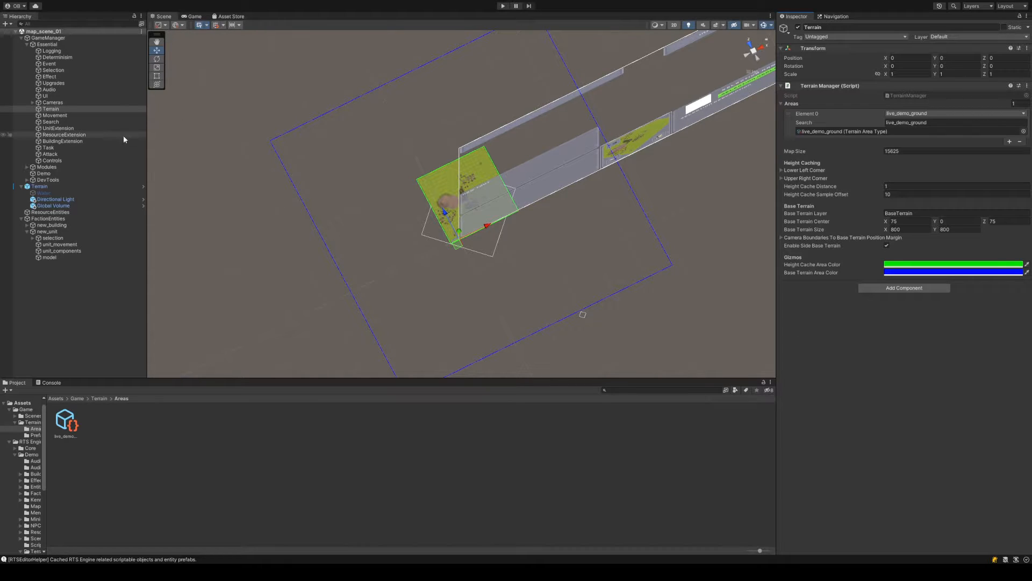
{"action": "left_click", "coordinate": [107, 122]}
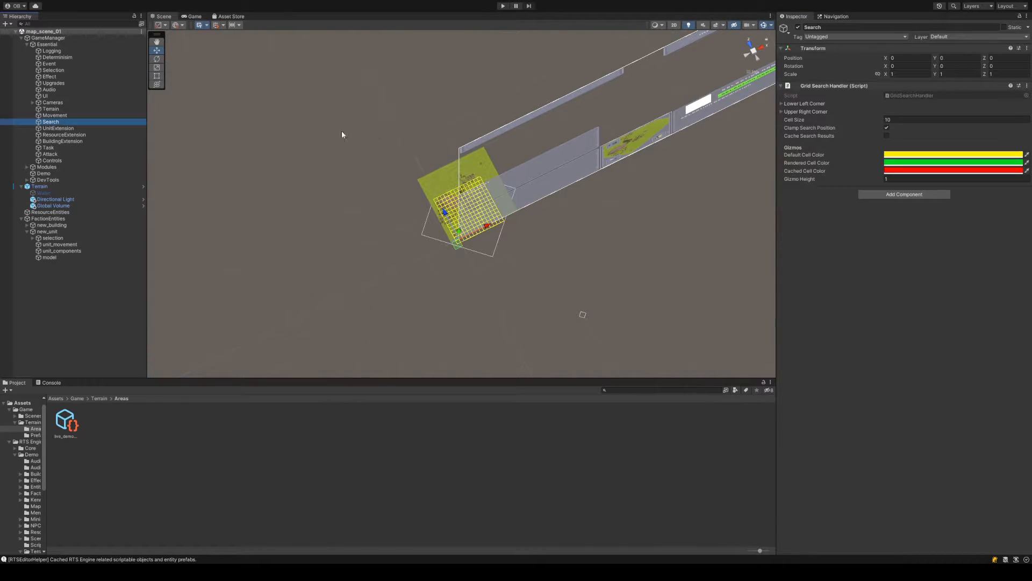
{"action": "scroll", "coordinate": [327, 138], "scroll_direction": "up", "scroll_amount": 12}
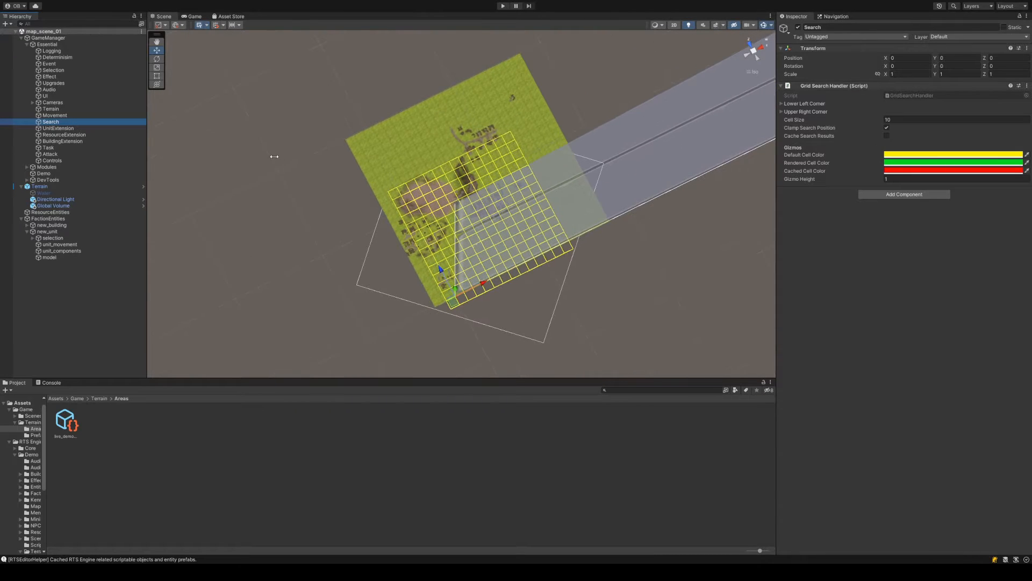
{"action": "right_click_drag", "start_coordinate": [274, 156], "coordinate": [435, 138]}
{"action": "double_click", "coordinate": [51, 121]}
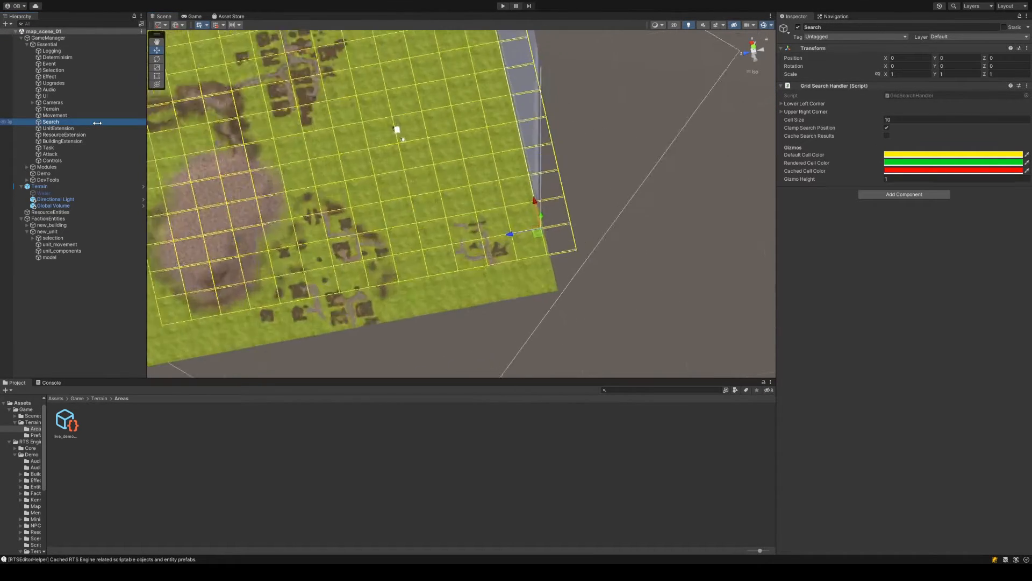
{"action": "scroll", "coordinate": [427, 212], "scroll_direction": "down", "scroll_amount": 10}
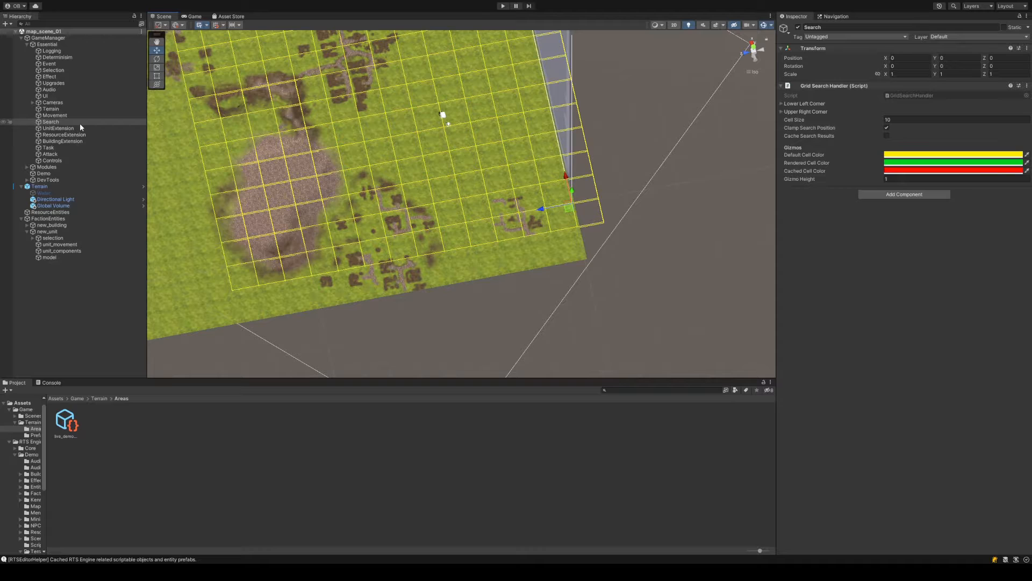
{"action": "scroll", "coordinate": [362, 199], "scroll_direction": "down", "scroll_amount": 10}
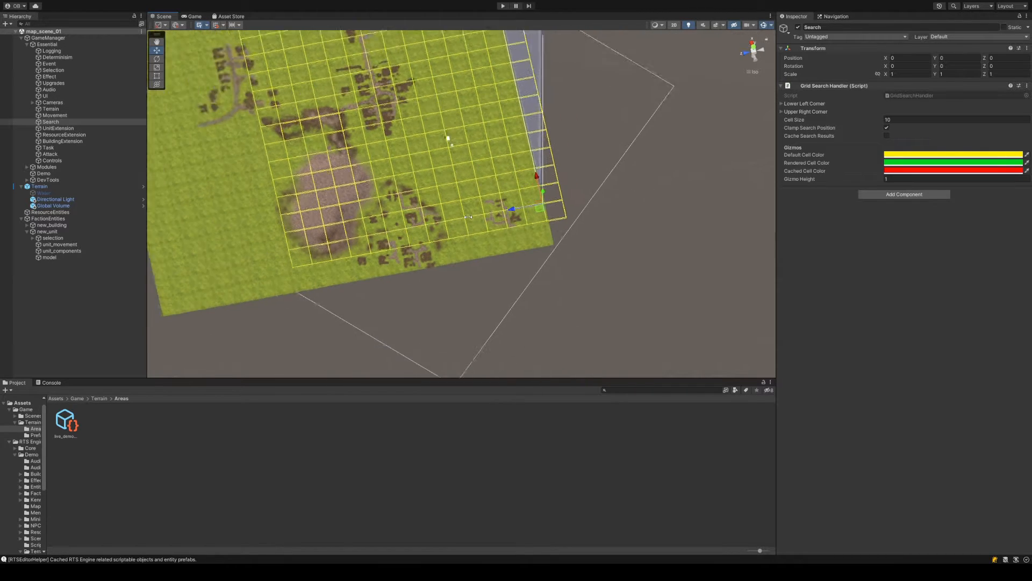
{"action": "middle_click_drag", "start_coordinate": [361, 199], "coordinate": [389, 222]}
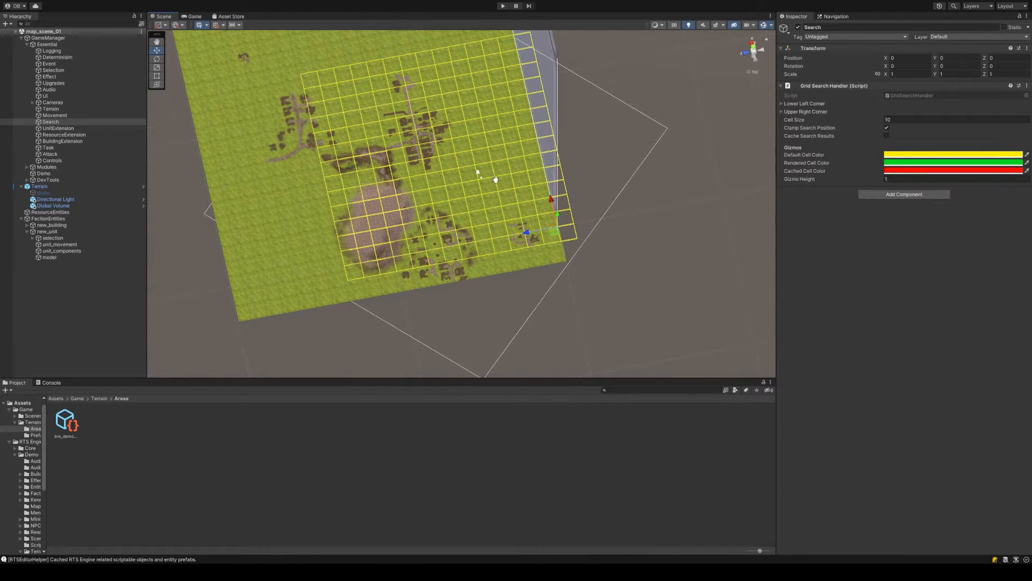
{"action": "scroll", "coordinate": [476, 214], "scroll_direction": "up", "scroll_amount": 6}
{"action": "scroll", "coordinate": [477, 214], "scroll_direction": "up", "scroll_amount": 5}
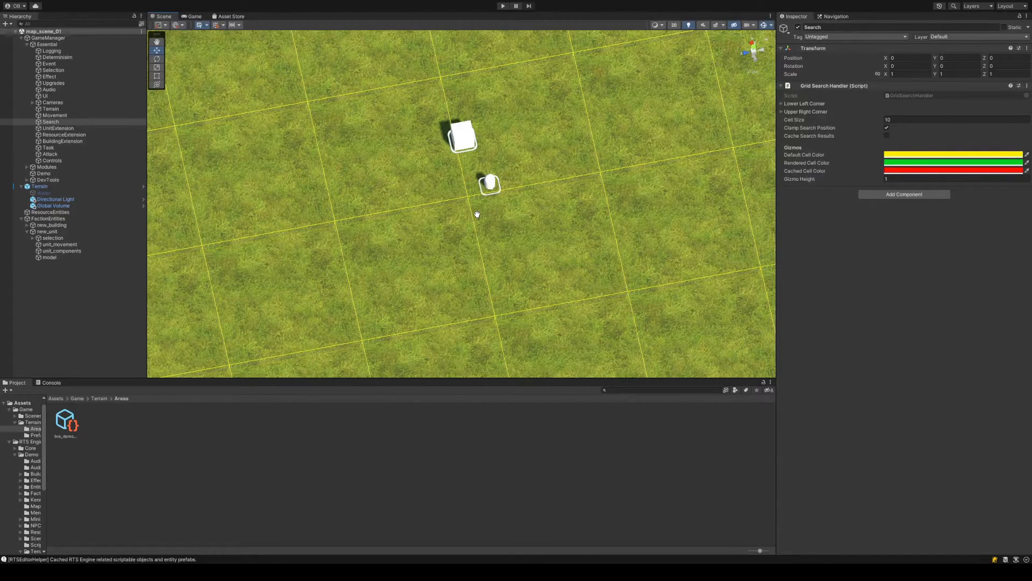
Review the new unit's unit_movement component and the map's Terrain object
{"action": "left_click", "coordinate": [86, 250]}
{"action": "left_click", "coordinate": [89, 244]}
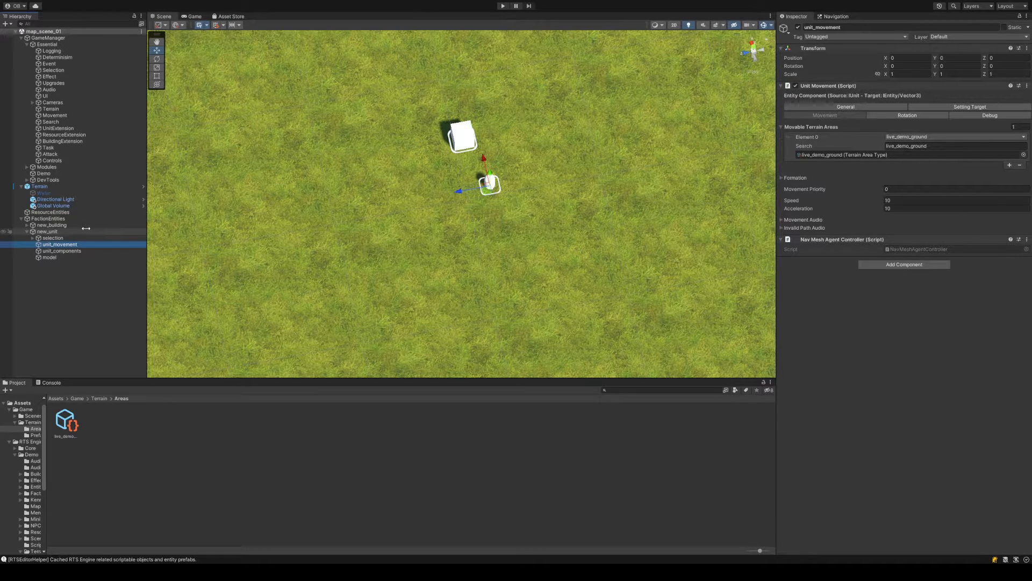
{"action": "left_click", "coordinate": [76, 186]}
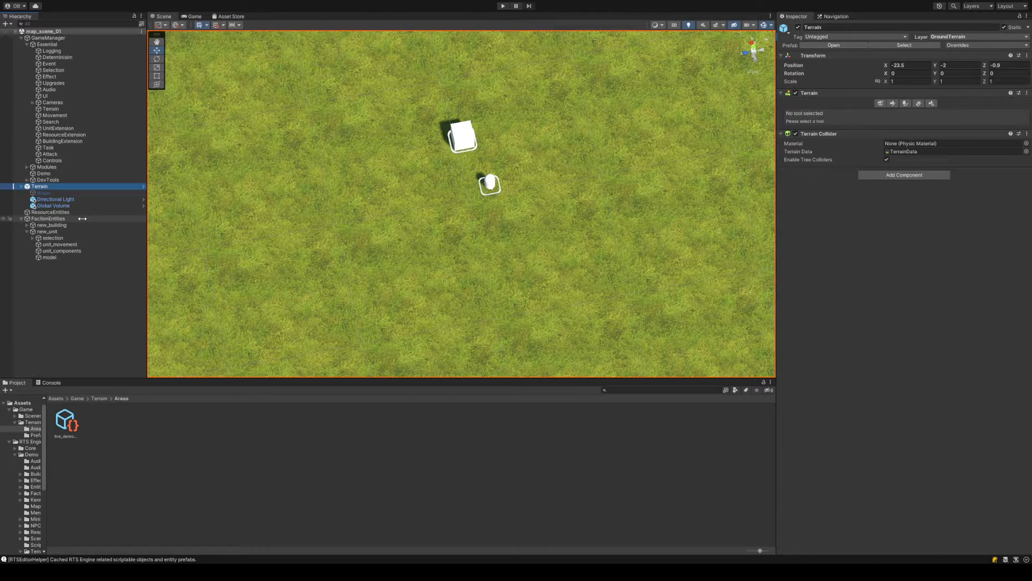
Reselect the Search object and examine its grid cells around the unit and building from the top view
{"action": "left_click", "coordinate": [80, 122]}
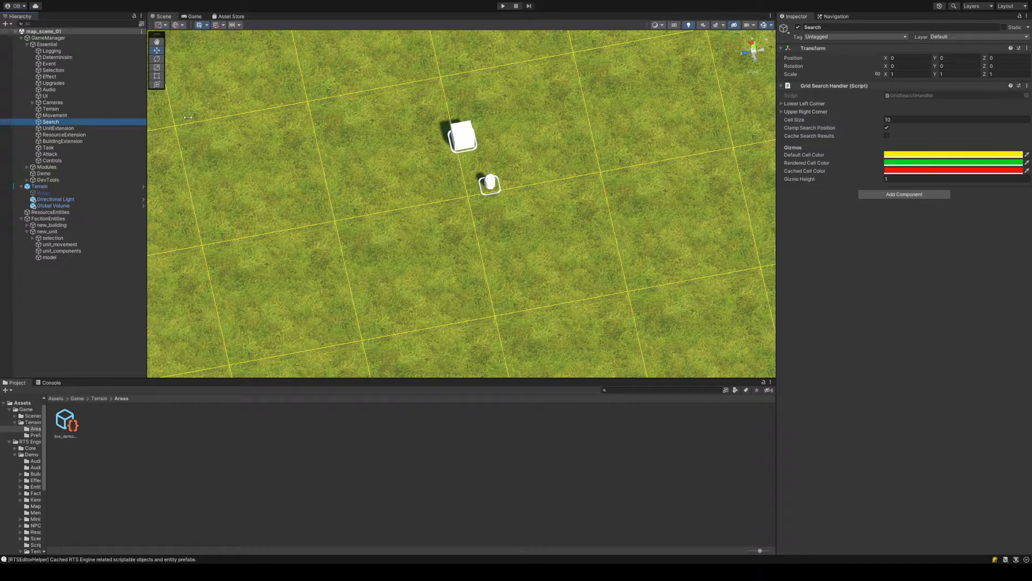
{"action": "scroll", "coordinate": [477, 177], "scroll_direction": "down", "scroll_amount": 3}
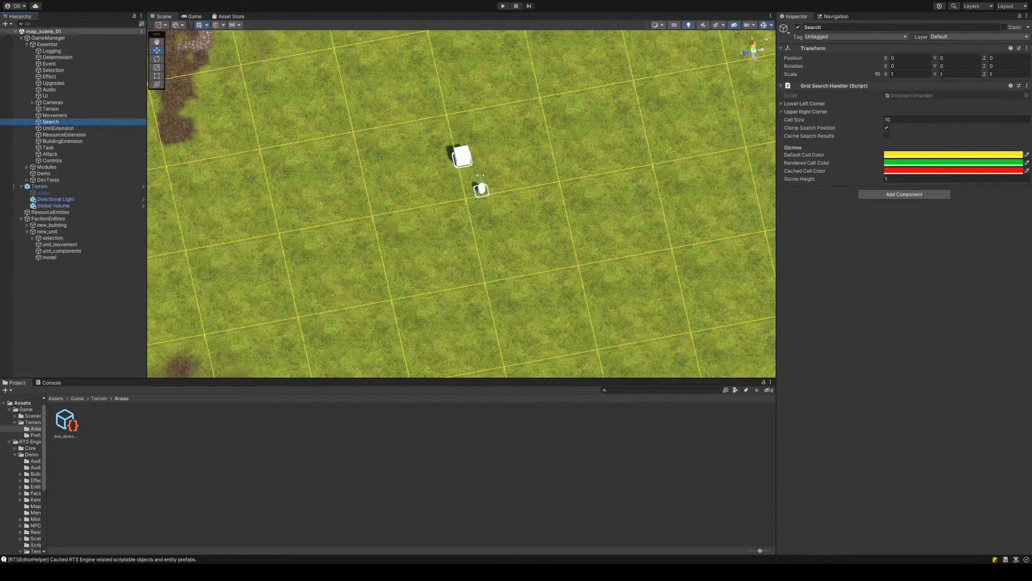
{"action": "middle_click_drag", "start_coordinate": [574, 168], "coordinate": [493, 184]}
{"action": "scroll", "coordinate": [495, 184], "scroll_direction": "down", "scroll_amount": 4}
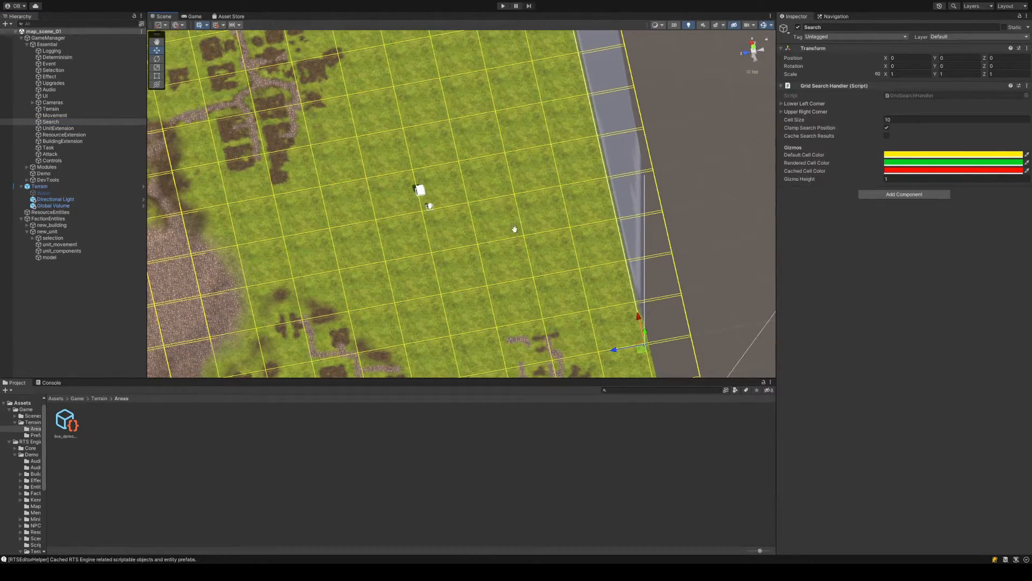
{"action": "middle_click_drag", "start_coordinate": [473, 217], "coordinate": [530, 170]}
{"action": "right_click_drag", "start_coordinate": [576, 224], "coordinate": [508, 135]}
{"action": "right_click_drag", "start_coordinate": [472, 177], "coordinate": [539, 198]}
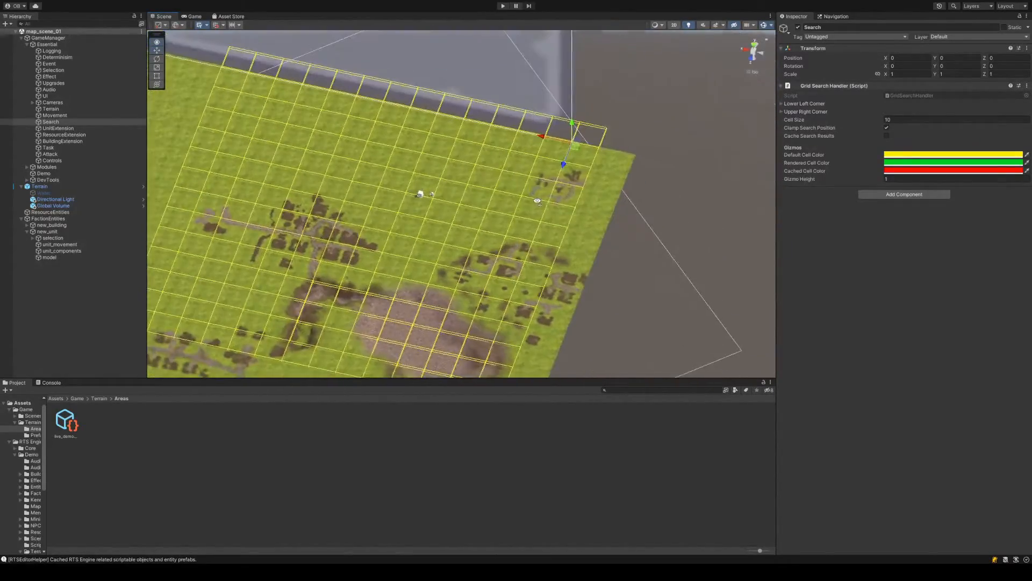
{"action": "left_click", "coordinate": [755, 50]}
{"action": "scroll", "coordinate": [648, 150], "scroll_direction": "up", "scroll_amount": 3}
{"action": "middle_click_drag", "start_coordinate": [651, 149], "coordinate": [601, 129]}
{"action": "scroll", "coordinate": [592, 140], "scroll_direction": "up", "scroll_amount": 12}
{"action": "middle_click_drag", "start_coordinate": [554, 166], "coordinate": [552, 164]}
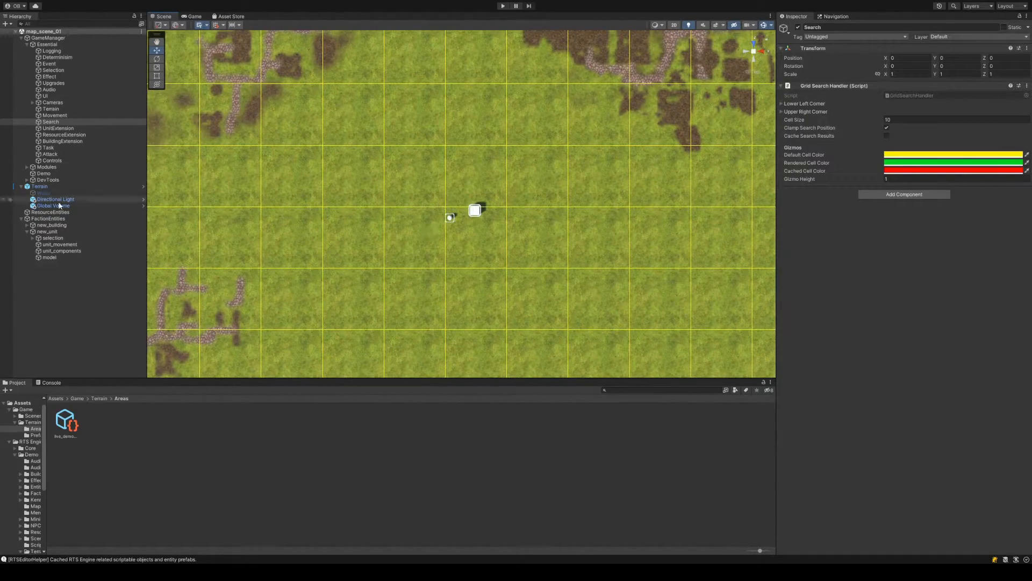
Move new_unit along the X axis to about X 78.84 and compare its position with the Search grid
{"action": "double_click", "coordinate": [69, 230]}
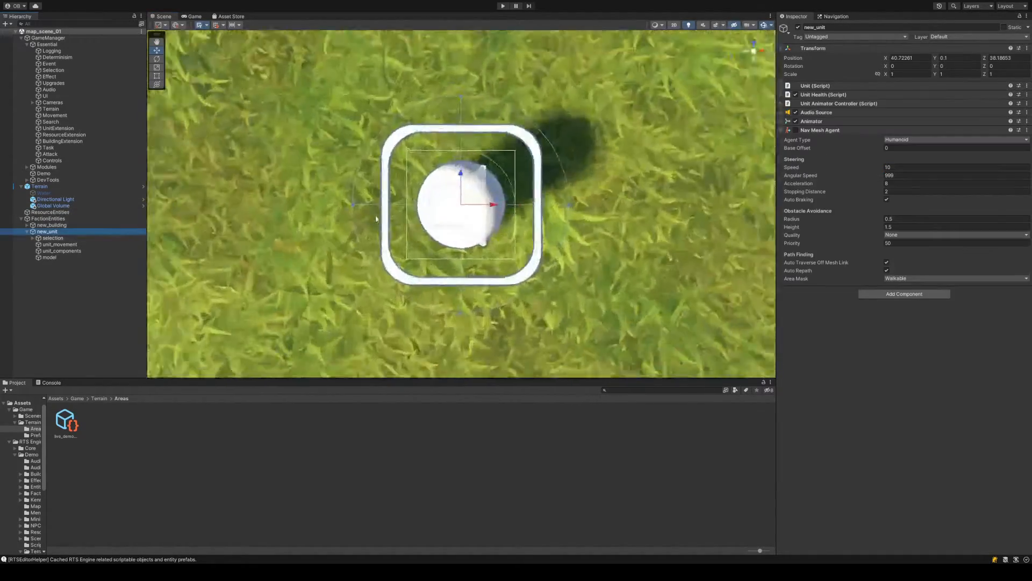
{"action": "scroll", "coordinate": [384, 221], "scroll_direction": "down", "scroll_amount": 5}
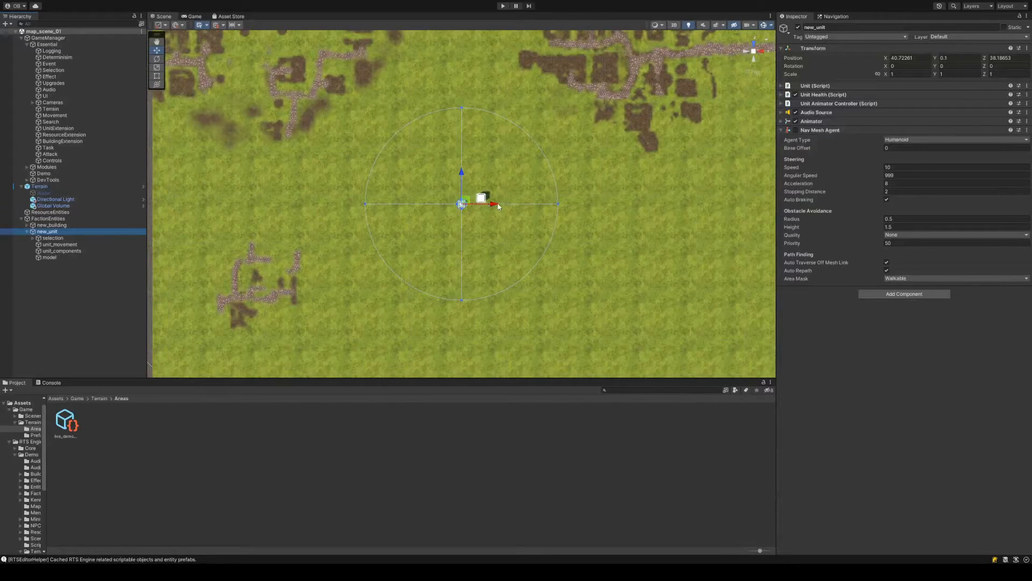
{"action": "left_click_drag", "start_coordinate": [489, 204], "coordinate": [667, 204]}
{"action": "left_click", "coordinate": [74, 121]}
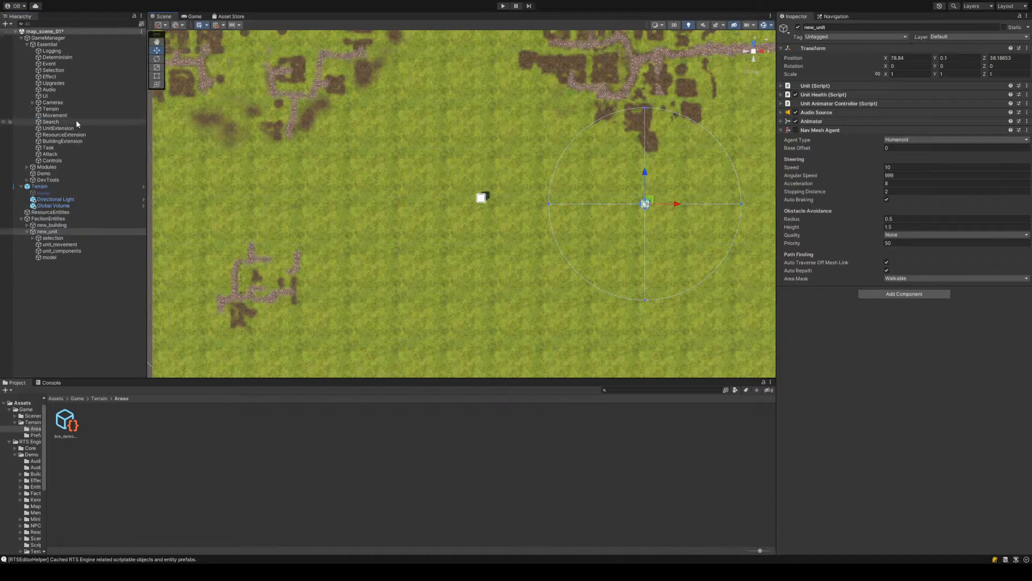
{"action": "middle_click_drag", "start_coordinate": [549, 126], "coordinate": [498, 133]}
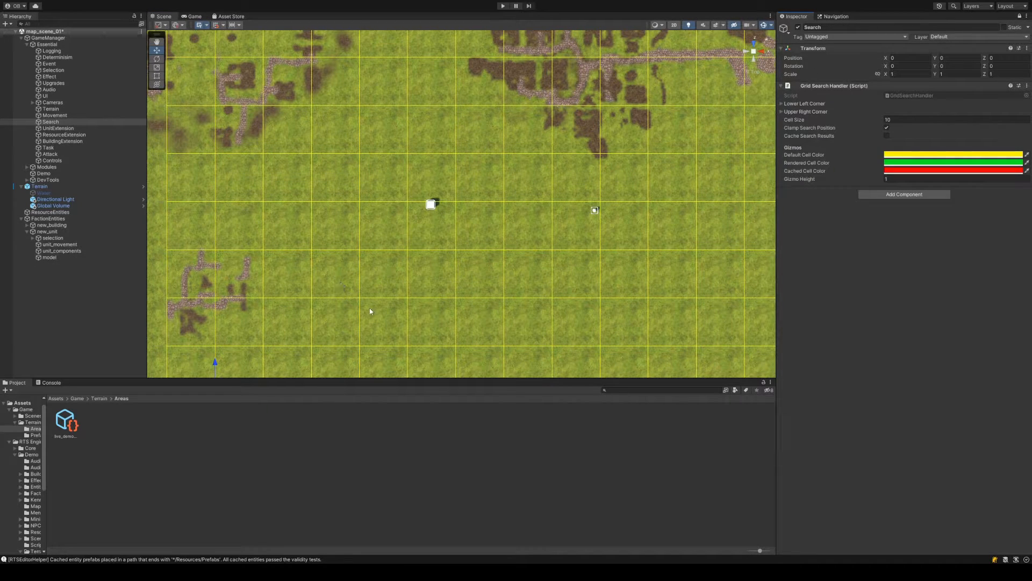
Move new_unit a short distance diagonally across the terrain, then reselect the Search object to see which grid cell contains it
{"action": "left_click", "coordinate": [79, 231]}
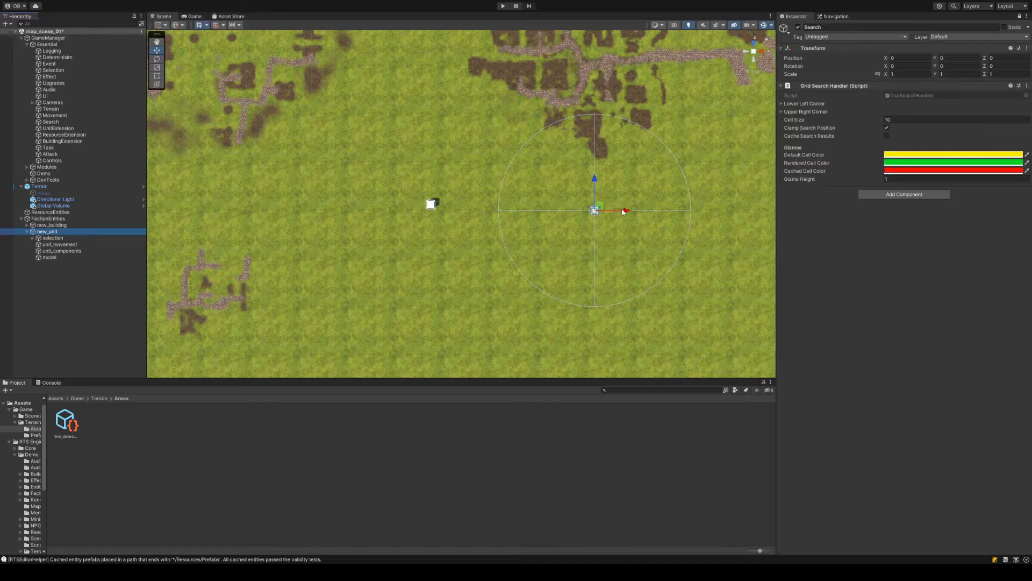
{"action": "left_click_drag", "start_coordinate": [624, 210], "coordinate": [581, 206]}
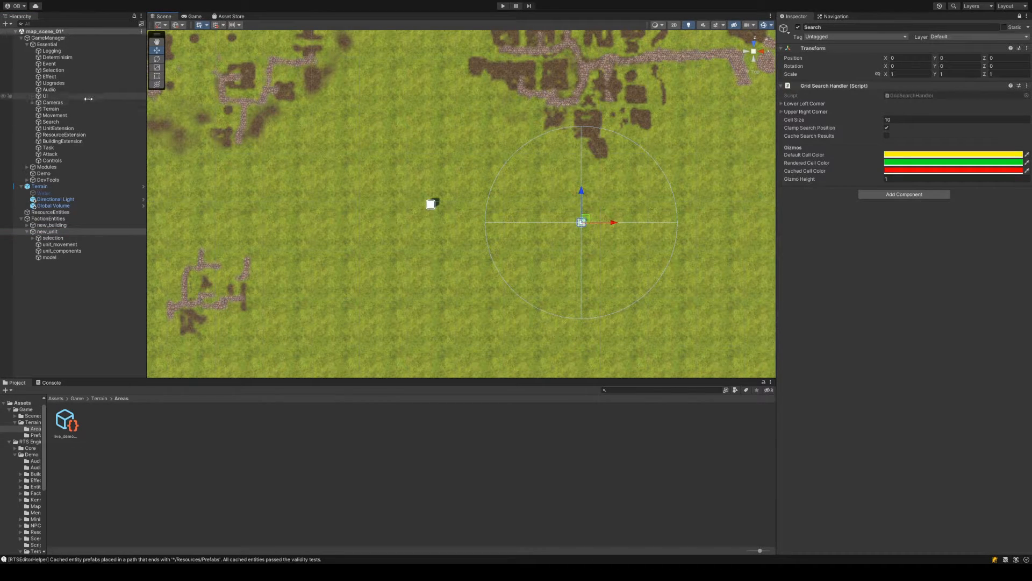
{"action": "left_click", "coordinate": [75, 121]}
{"action": "scroll", "coordinate": [605, 281], "scroll_direction": "up", "scroll_amount": 5}
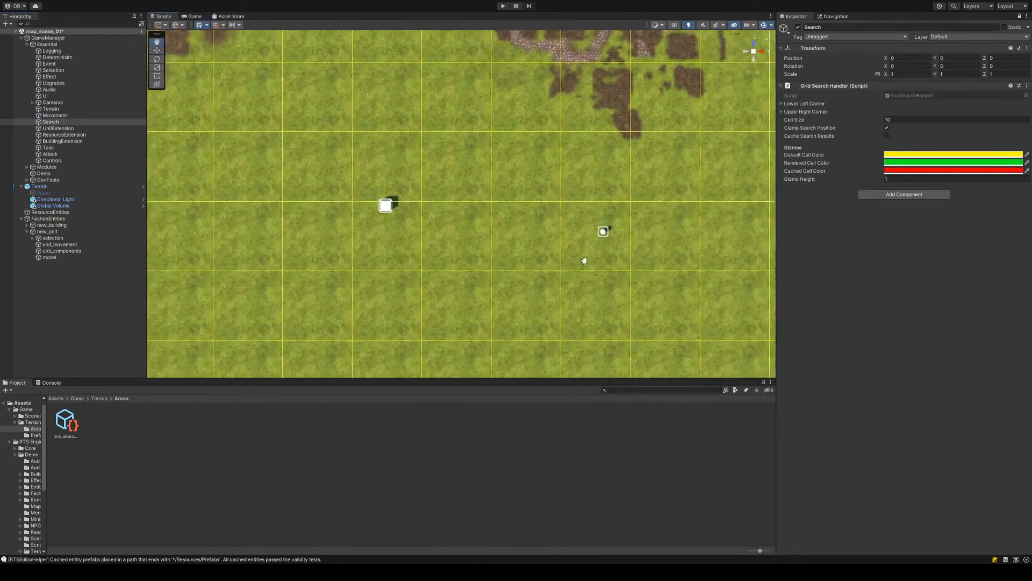
{"action": "middle_click_drag", "start_coordinate": [470, 237], "coordinate": [490, 205]}
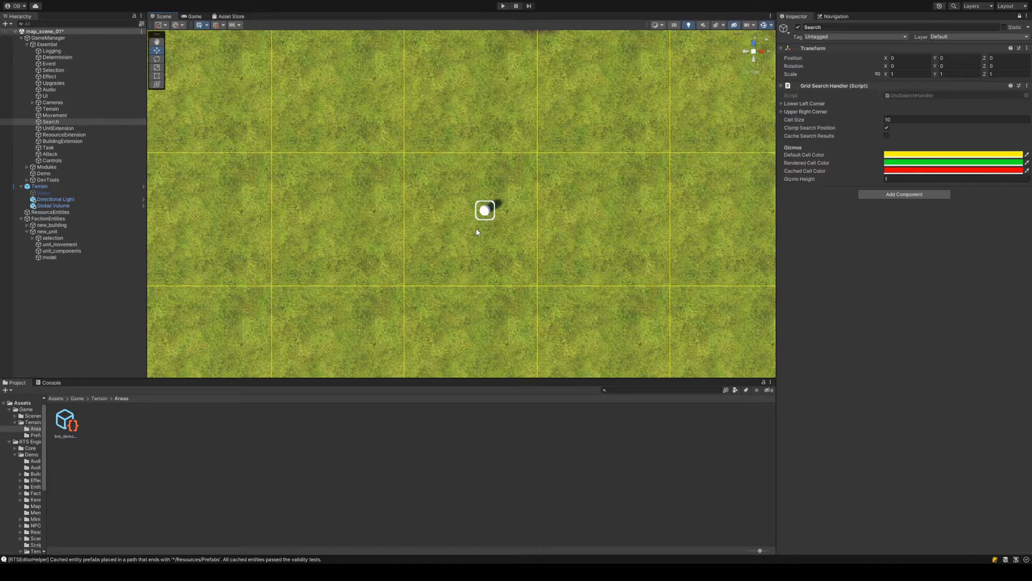
Examine the Search grid cell that contains the unit and the cells neighbouring it, up to the building
{"action": "scroll", "coordinate": [482, 210], "scroll_direction": "down", "scroll_amount": 2}
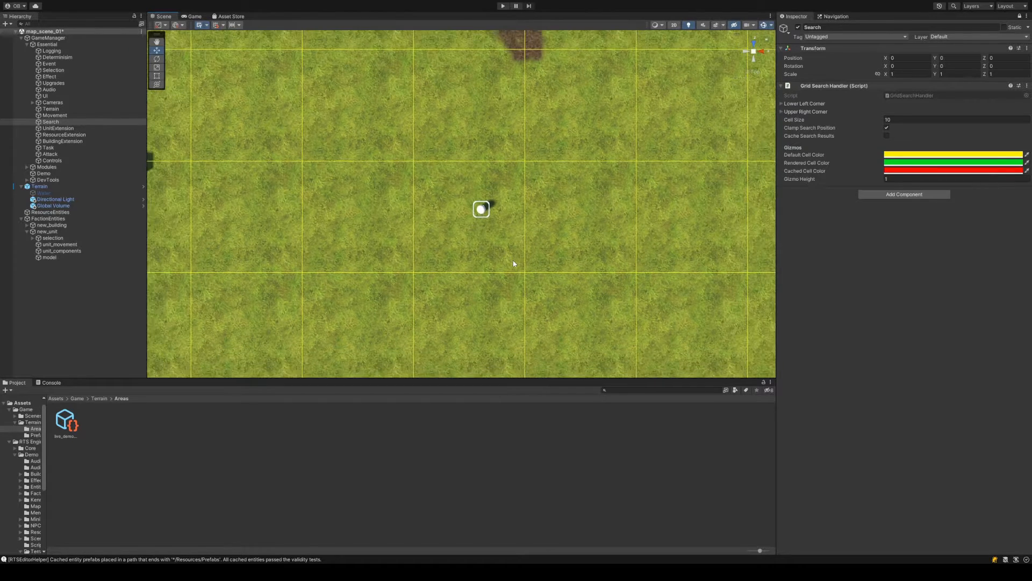
{"action": "middle_click_drag", "start_coordinate": [482, 210], "coordinate": [521, 192]}
{"action": "scroll", "coordinate": [502, 191], "scroll_direction": "down", "scroll_amount": 1}
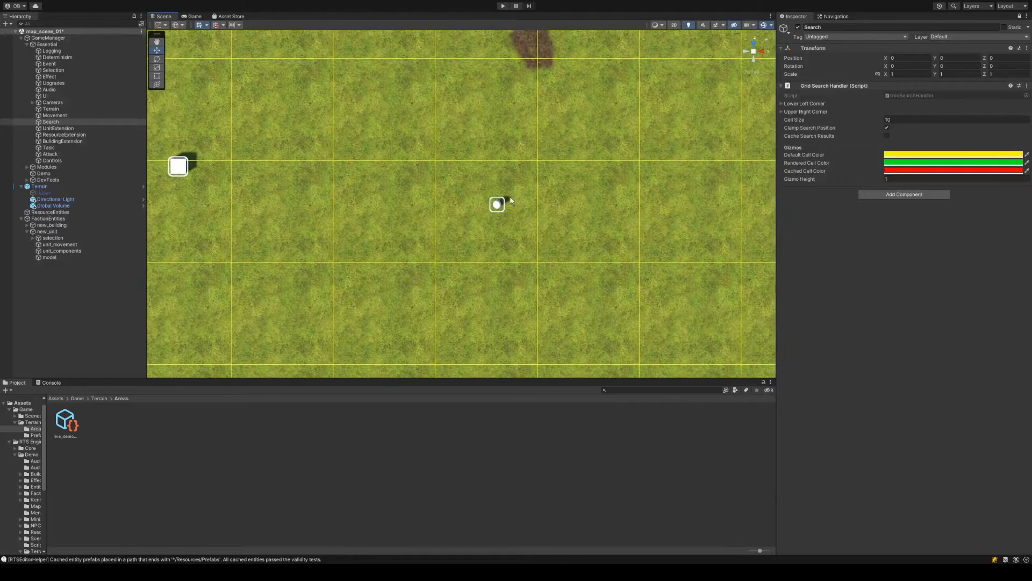
{"action": "scroll", "coordinate": [521, 196], "scroll_direction": "up", "scroll_amount": 2}
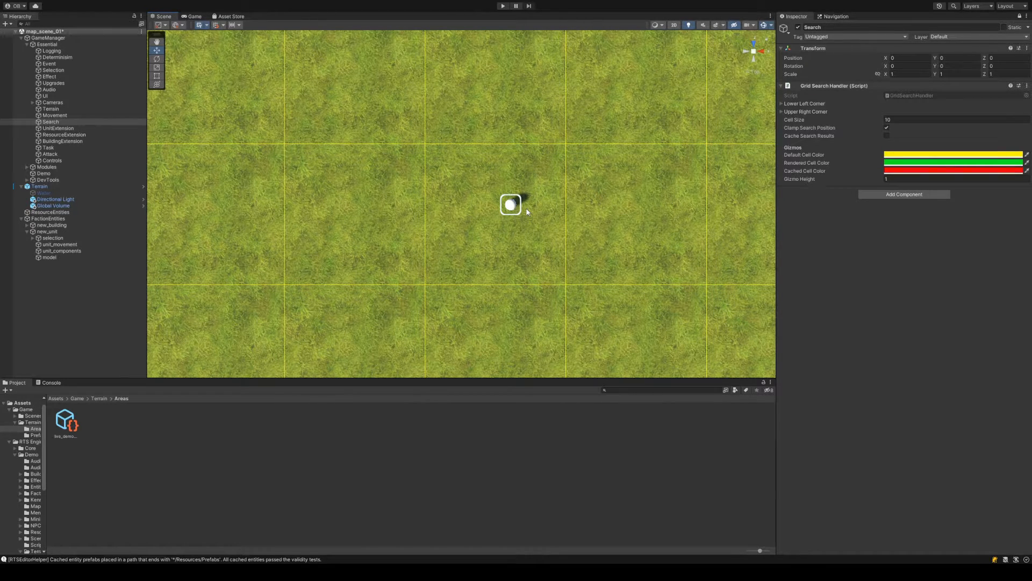
{"action": "scroll", "coordinate": [516, 188], "scroll_direction": "down", "scroll_amount": 2}
{"action": "middle_click_drag", "start_coordinate": [508, 176], "coordinate": [511, 186]}
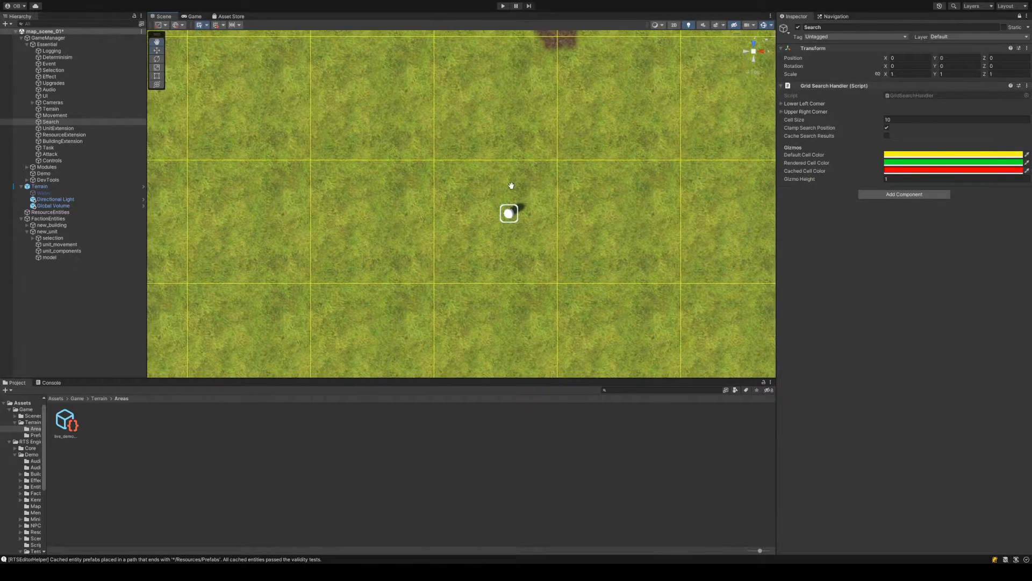
{"action": "scroll", "coordinate": [511, 185], "scroll_direction": "down", "scroll_amount": 2}
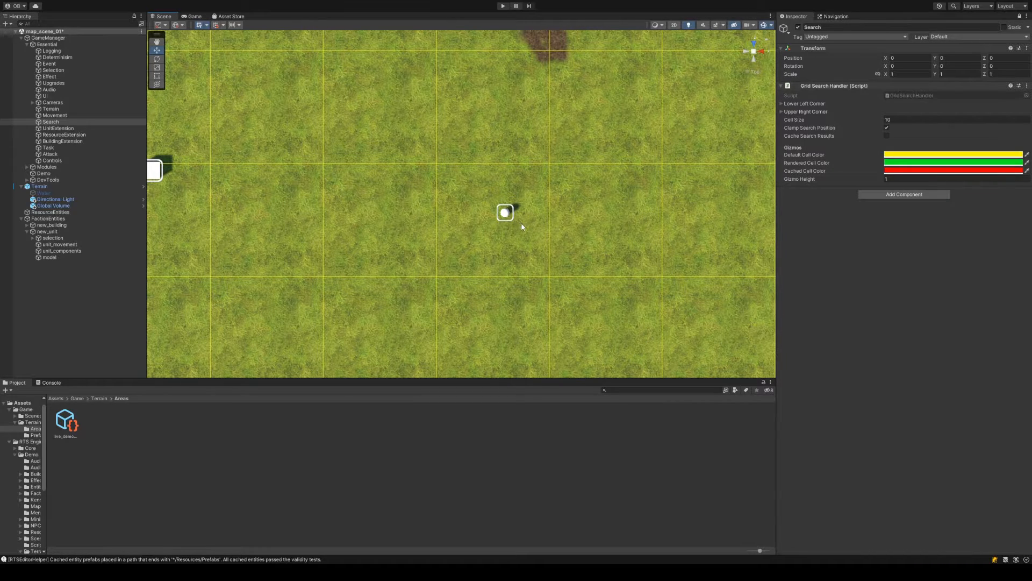
{"action": "scroll", "coordinate": [511, 224], "scroll_direction": "down", "scroll_amount": 2}
{"action": "scroll", "coordinate": [511, 225], "scroll_direction": "up", "scroll_amount": 3}
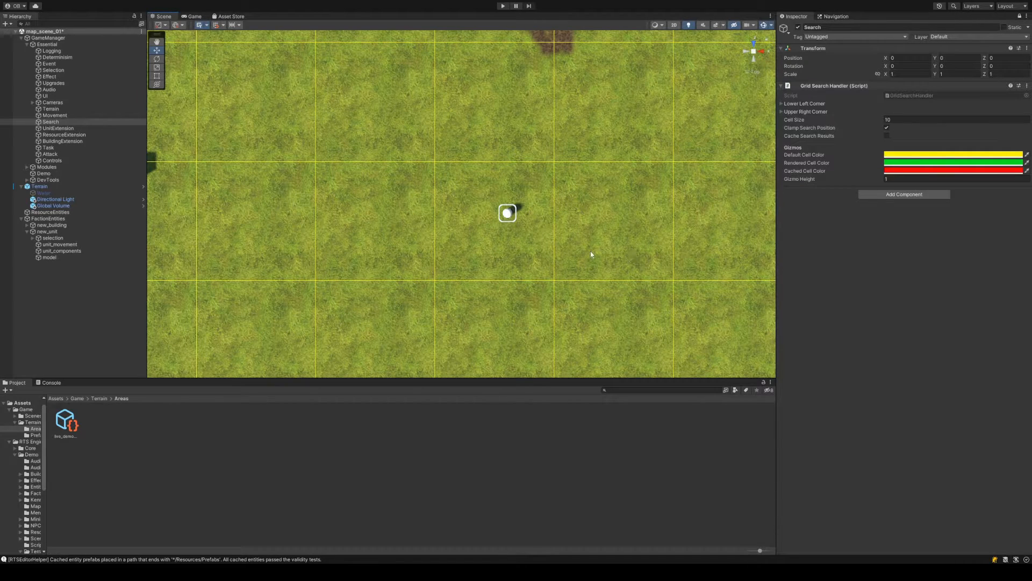
{"action": "scroll", "coordinate": [590, 250], "scroll_direction": "down", "scroll_amount": 2}
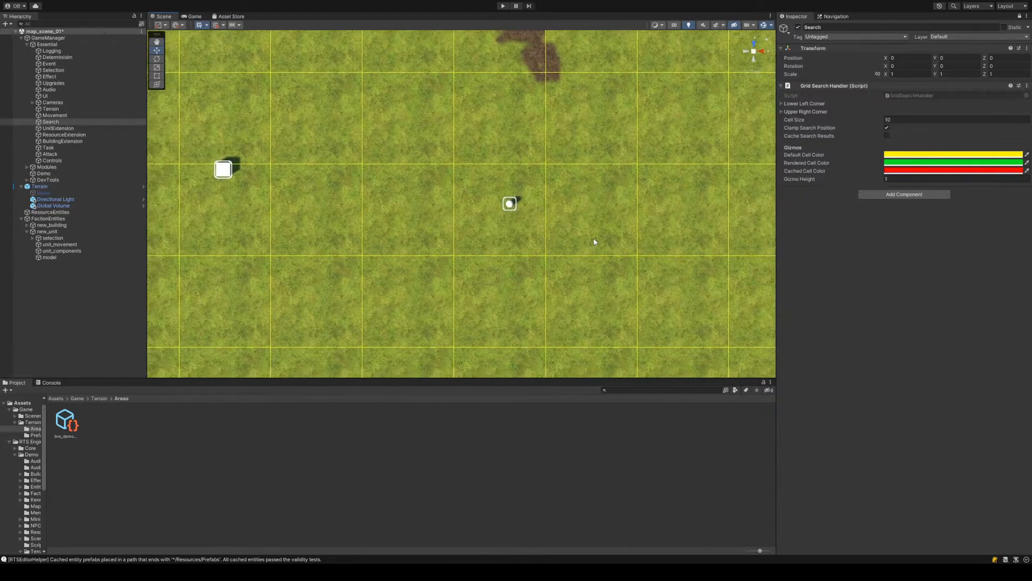
{"action": "scroll", "coordinate": [595, 241], "scroll_direction": "down", "scroll_amount": 2}
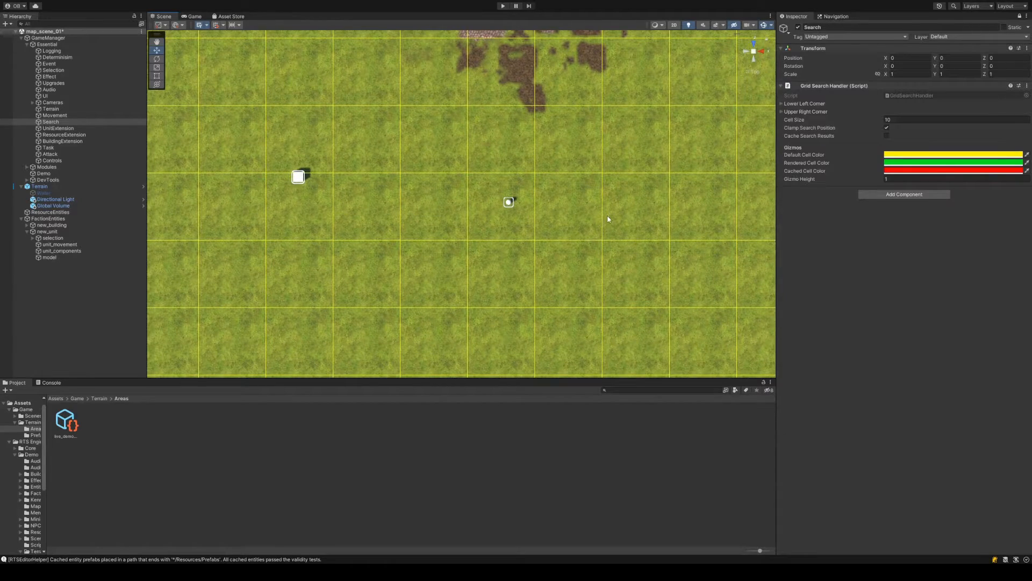
Examine how far the Search grid extends over the terrain, and return to the cells around the unit and building
{"action": "right_click_drag", "start_coordinate": [594, 210], "coordinate": [591, 218]}
{"action": "scroll", "coordinate": [590, 220], "scroll_direction": "down", "scroll_amount": 8}
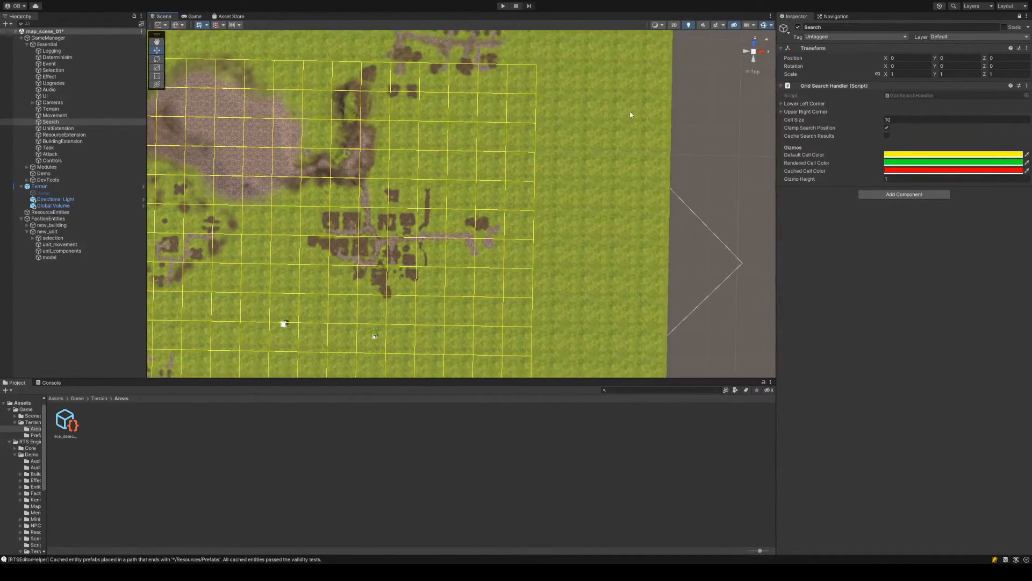
{"action": "middle_click_drag", "start_coordinate": [549, 140], "coordinate": [587, 130]}
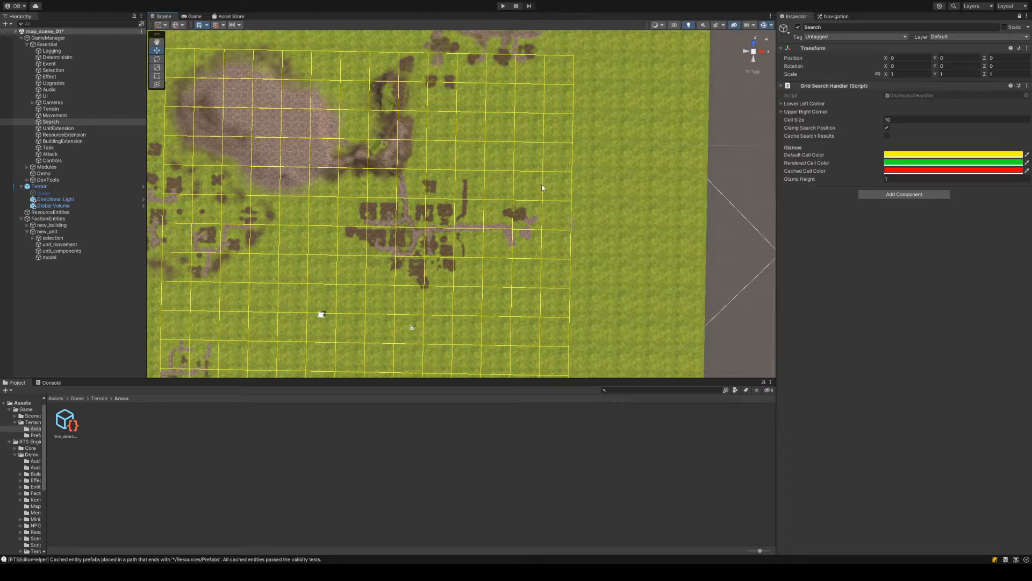
{"action": "middle_click_drag", "start_coordinate": [541, 184], "coordinate": [620, 180]}
{"action": "scroll", "coordinate": [594, 194], "scroll_direction": "up", "scroll_amount": 1}
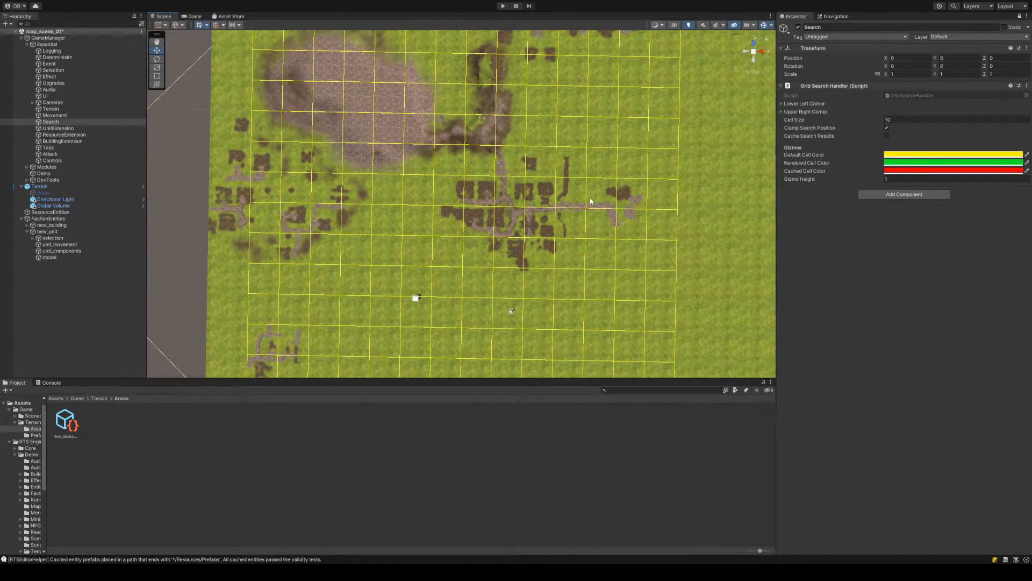
{"action": "scroll", "coordinate": [589, 201], "scroll_direction": "up", "scroll_amount": 5}
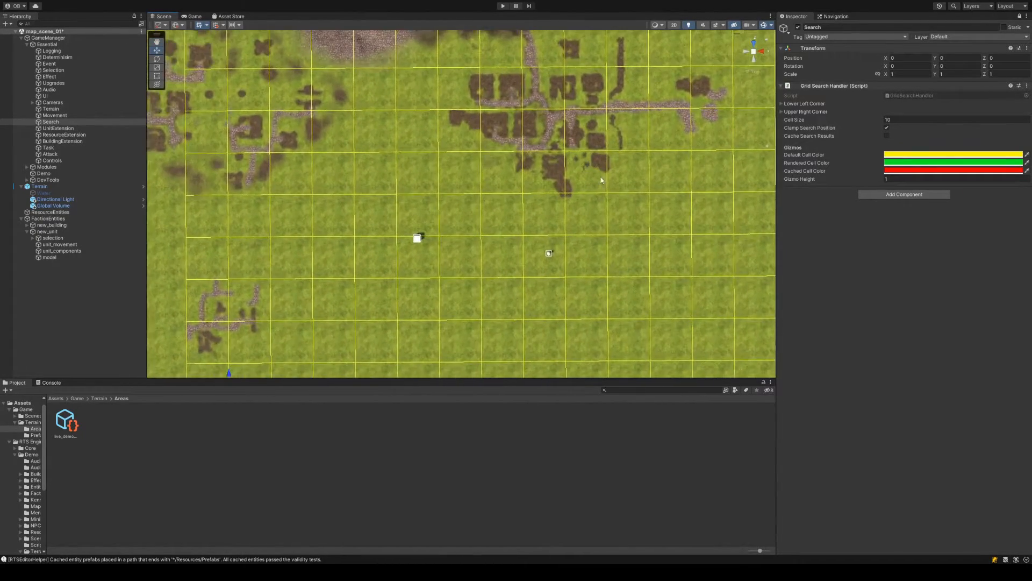
{"action": "scroll", "coordinate": [601, 180], "scroll_direction": "up", "scroll_amount": 3}
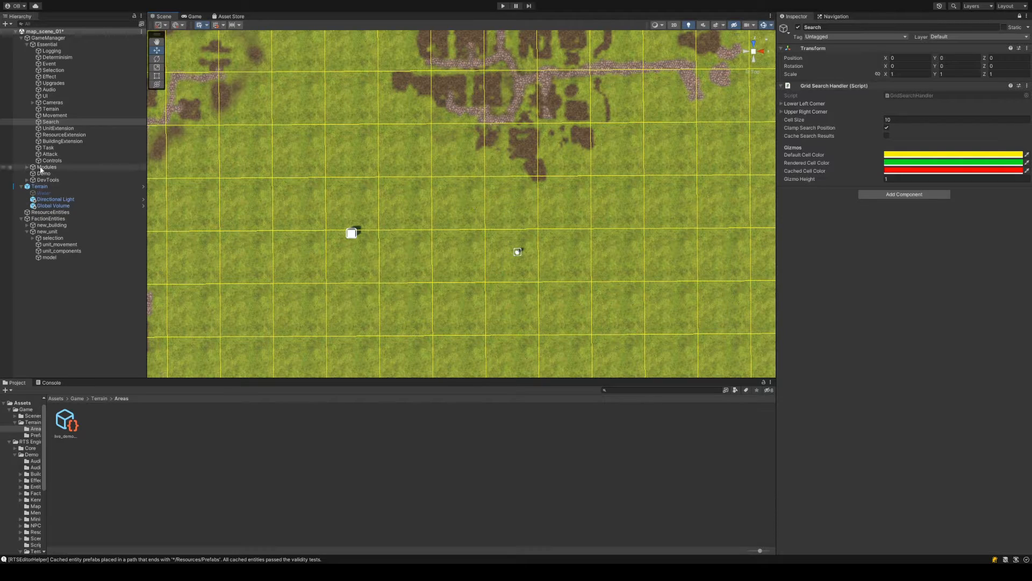
Move new_unit along the X axis past the building to its opposite side, and save the scene
{"action": "left_click", "coordinate": [65, 231]}
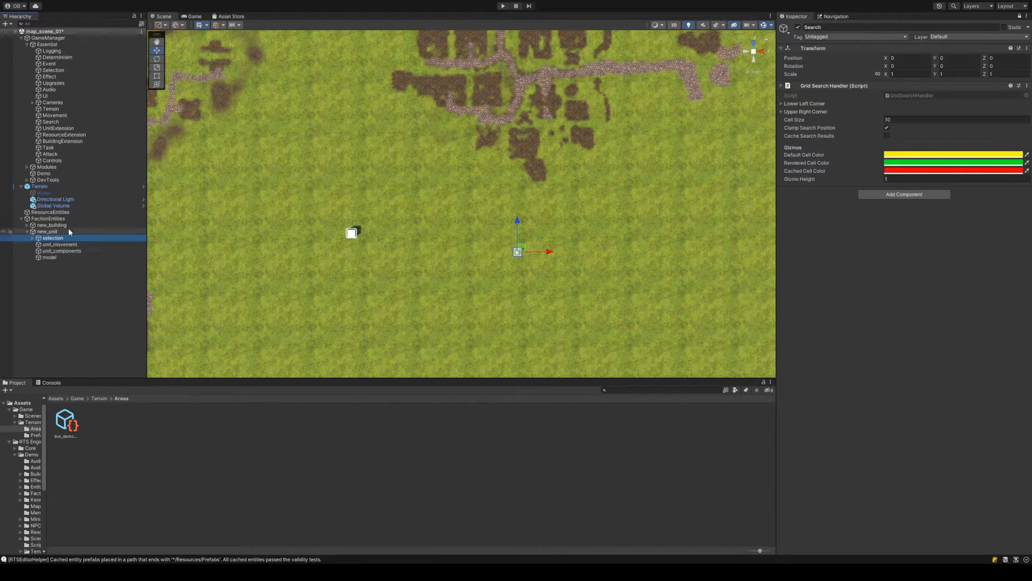
{"action": "left_click_drag", "start_coordinate": [546, 252], "coordinate": [351, 241]}
{"action": "key", "text": "ctrl+s"}
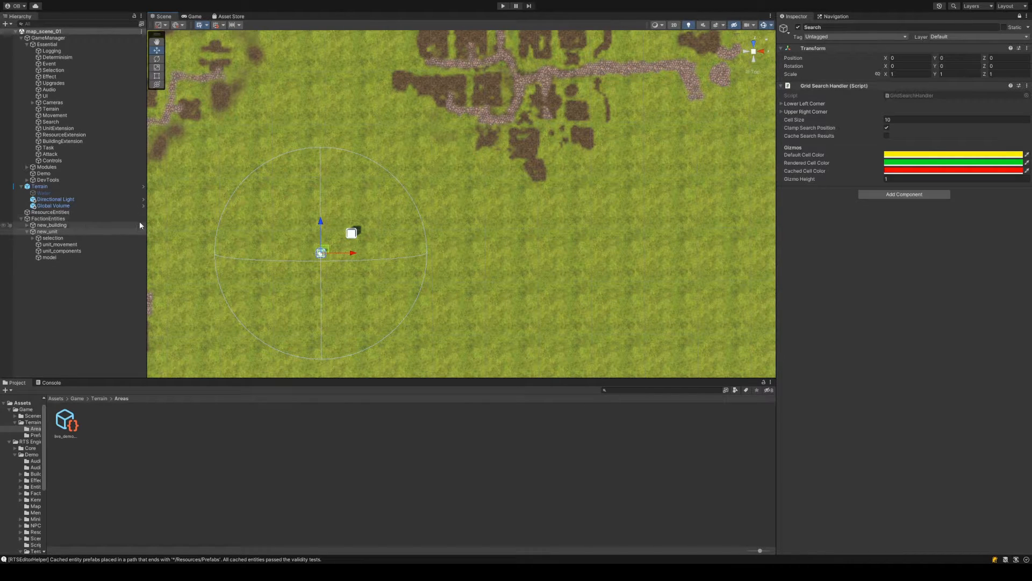
Reselect the Search object and compare its whole grid with the terrain's edges from an angled view
{"action": "left_click", "coordinate": [51, 121]}
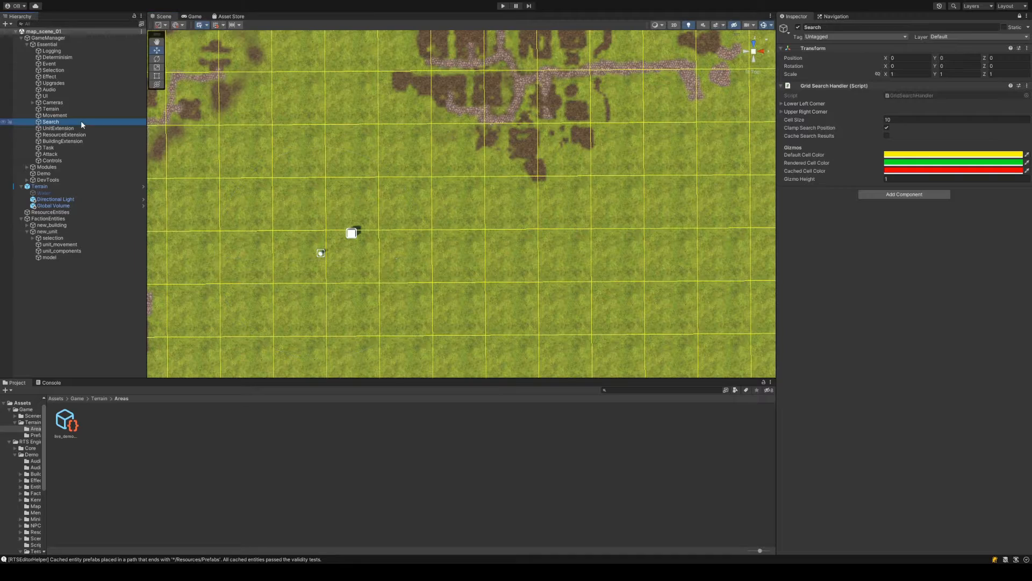
{"action": "key", "text": "f"}
{"action": "left_click_drag", "start_coordinate": [303, 252], "coordinate": [459, 168], "text": "alt"}
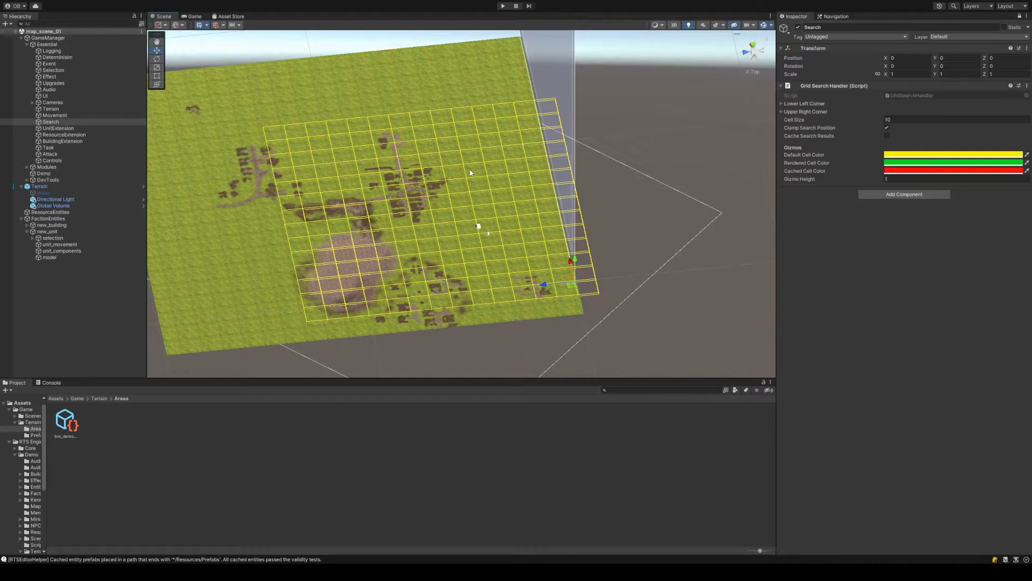
{"action": "left_click_drag", "start_coordinate": [459, 169], "coordinate": [460, 203], "text": "alt"}
{"action": "middle_click_drag", "start_coordinate": [460, 203], "coordinate": [426, 187]}
{"action": "scroll", "coordinate": [425, 193], "scroll_direction": "up", "scroll_amount": 4}
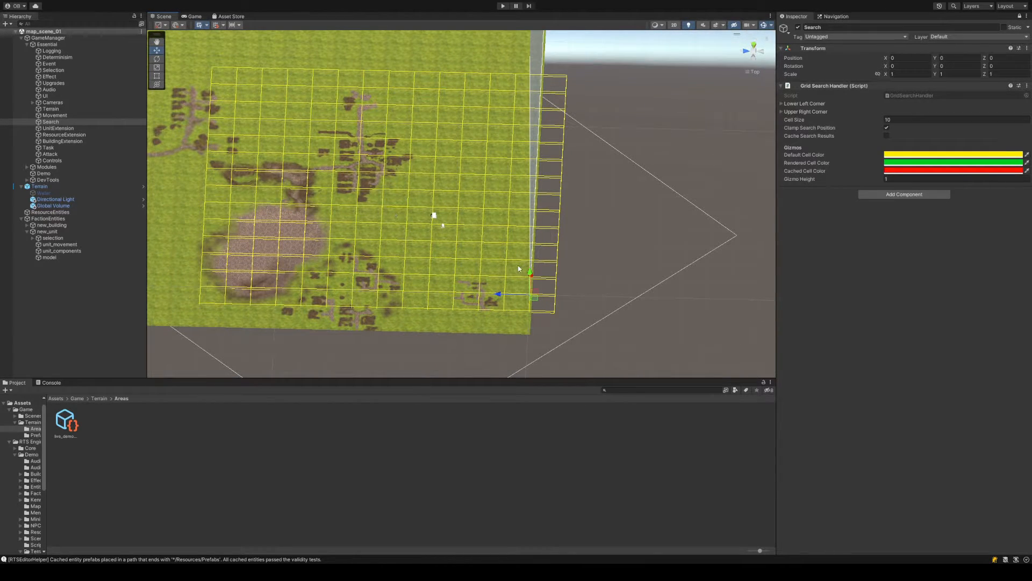
Expand the Search grid's Lower Left Corner and Upper Right Corner settings and check the grid's coverage from the top view
{"action": "left_click", "coordinate": [822, 112]}
{"action": "left_click", "coordinate": [819, 105]}
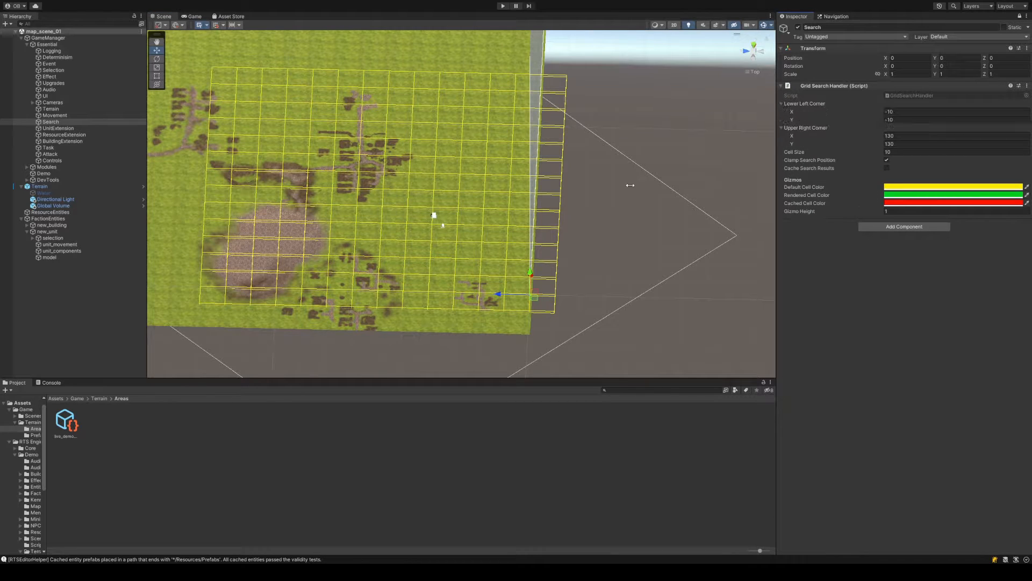
{"action": "left_click", "coordinate": [754, 46]}
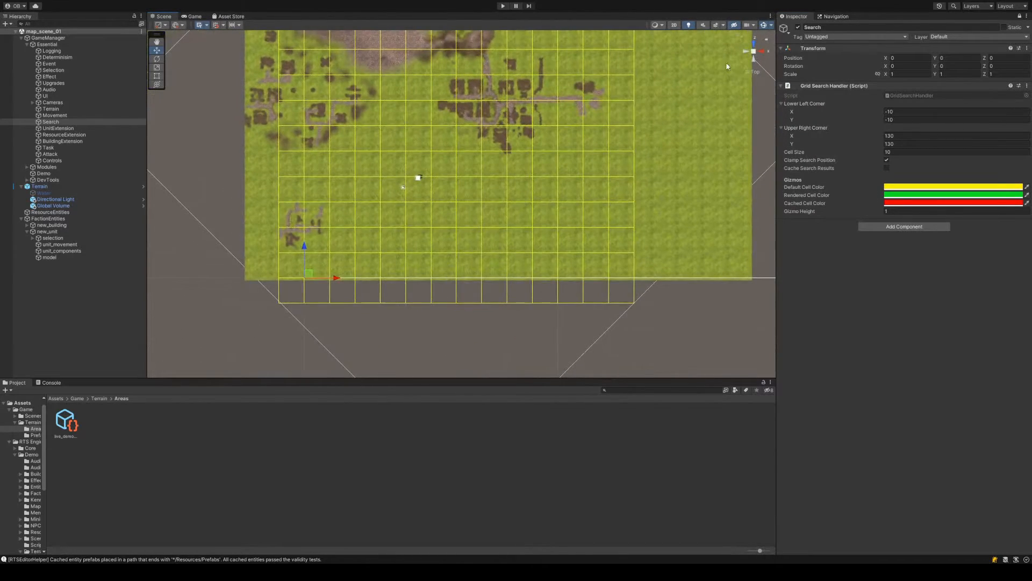
{"action": "scroll", "coordinate": [673, 141], "scroll_direction": "down", "scroll_amount": 6}
{"action": "middle_click_drag", "start_coordinate": [672, 114], "coordinate": [666, 142]}
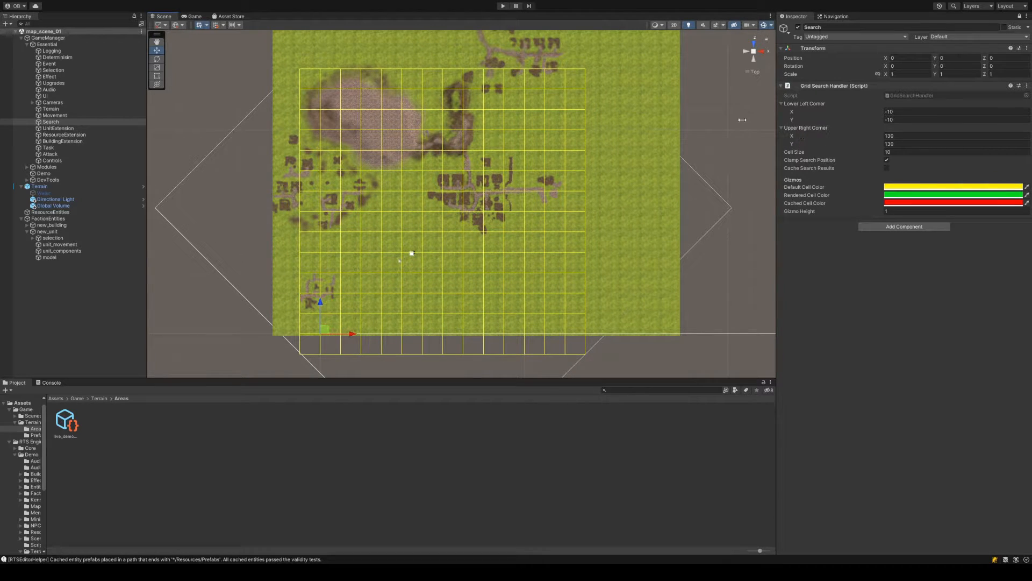
Unlock the Inspector to show the GameManager's Terrain object, and review the lower left and upper right corners of its height caching
{"action": "left_click", "coordinate": [76, 110]}
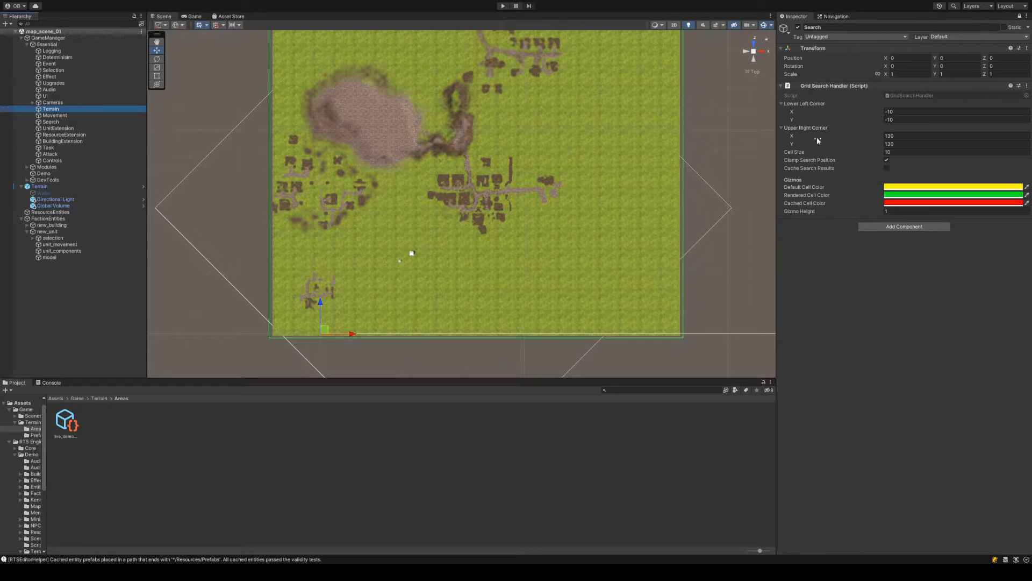
{"action": "left_click", "coordinate": [1020, 16]}
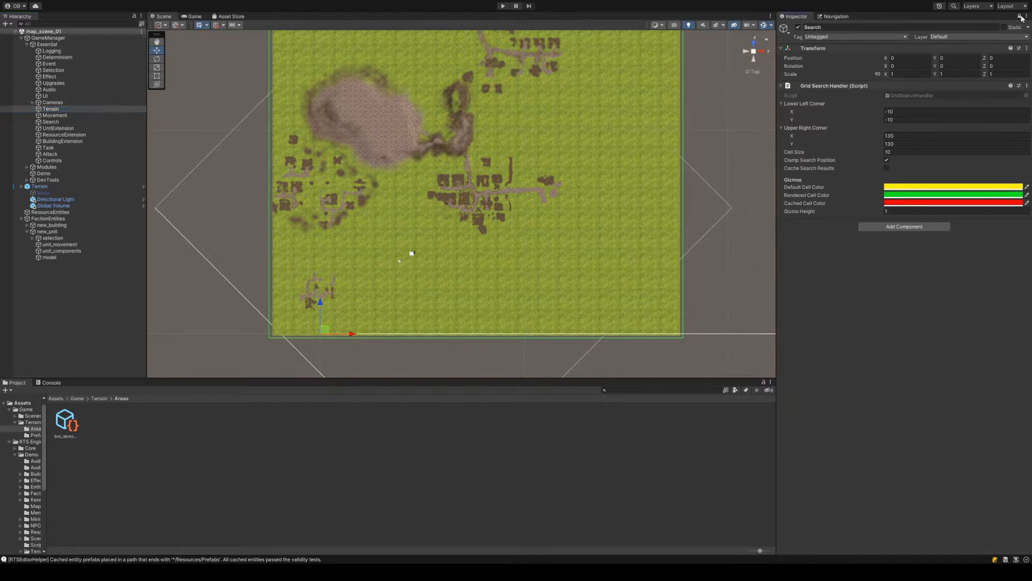
{"action": "left_click", "coordinate": [821, 178]}
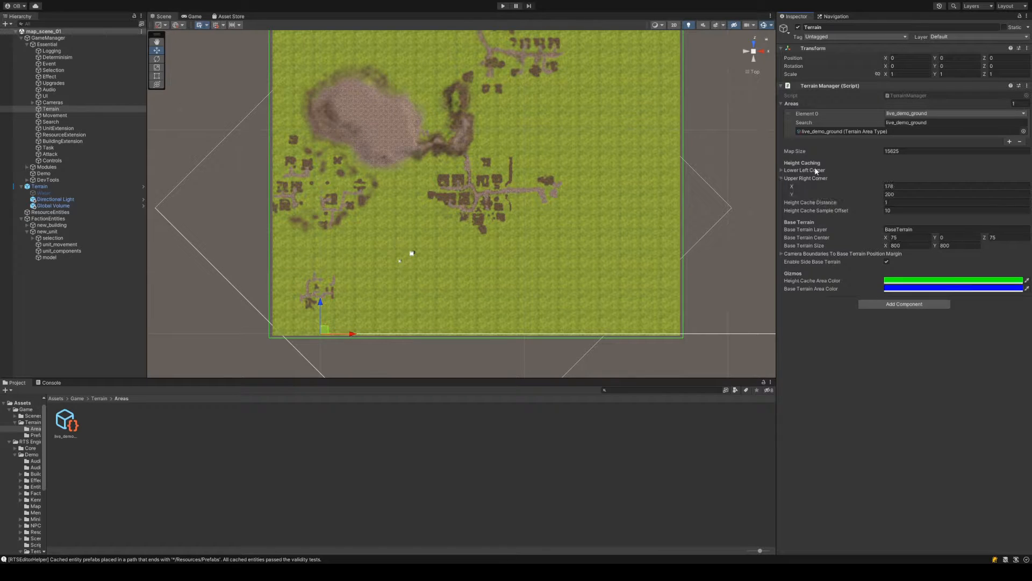
{"action": "left_click", "coordinate": [816, 171]}
{"action": "left_click", "coordinate": [914, 178]}
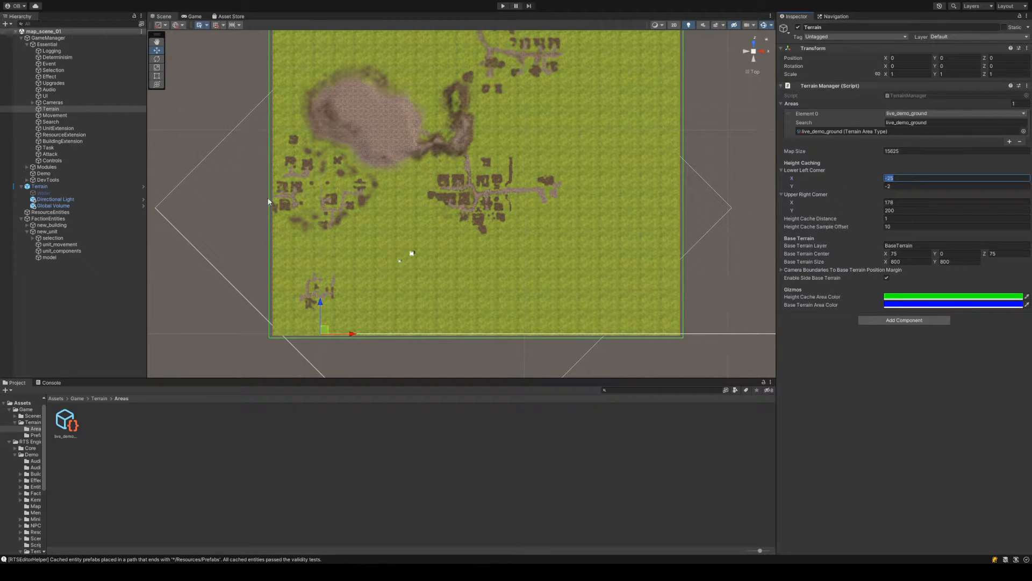
Set the Search object's Lower Left Corner to X -25 and Y -2
{"action": "left_click", "coordinate": [81, 122]}
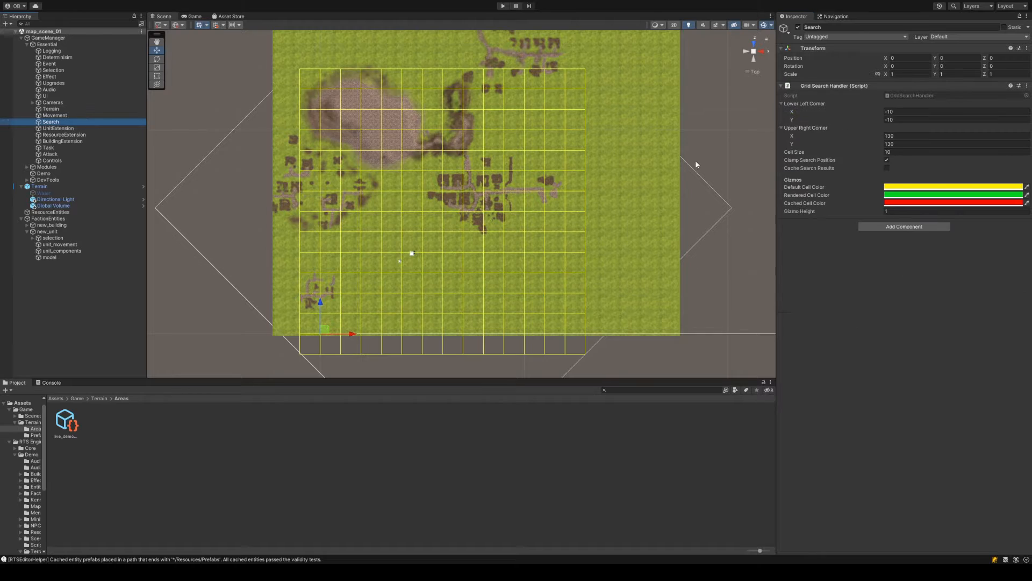
{"action": "left_click", "coordinate": [902, 112]}
{"action": "type", "text": "-25"}
{"action": "key", "text": "Return"}
{"action": "left_click", "coordinate": [902, 120]}
{"action": "type", "text": "-2"}
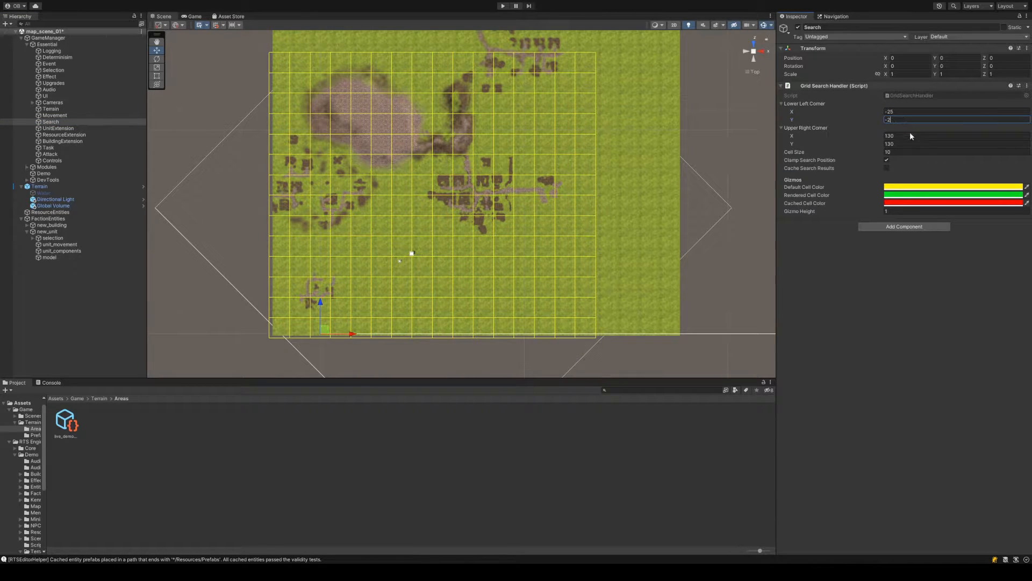
Set the Search grid's Upper Right Corner to X 177 and Y 200, and check its coverage of the terrain
{"action": "left_click", "coordinate": [911, 136]}
{"action": "type", "text": "177"}
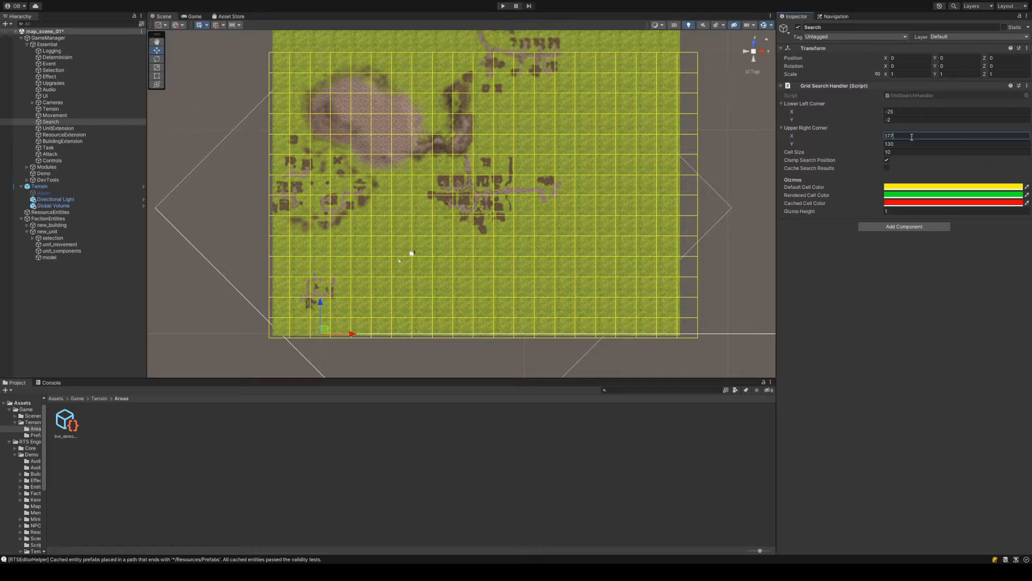
{"action": "left_click", "coordinate": [904, 143]}
{"action": "type", "text": "200"}
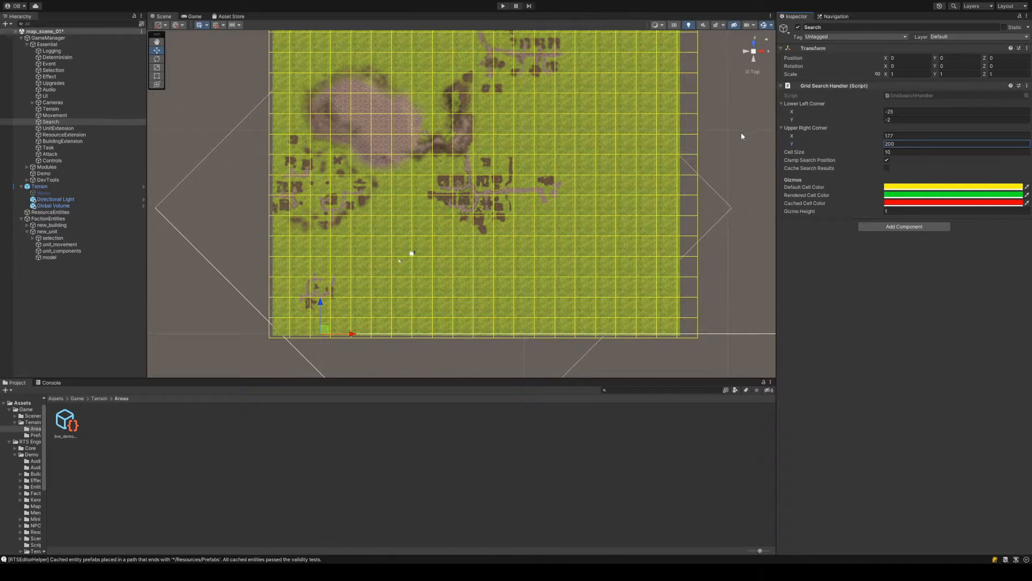
{"action": "scroll", "coordinate": [740, 131], "scroll_direction": "down", "scroll_amount": 5}
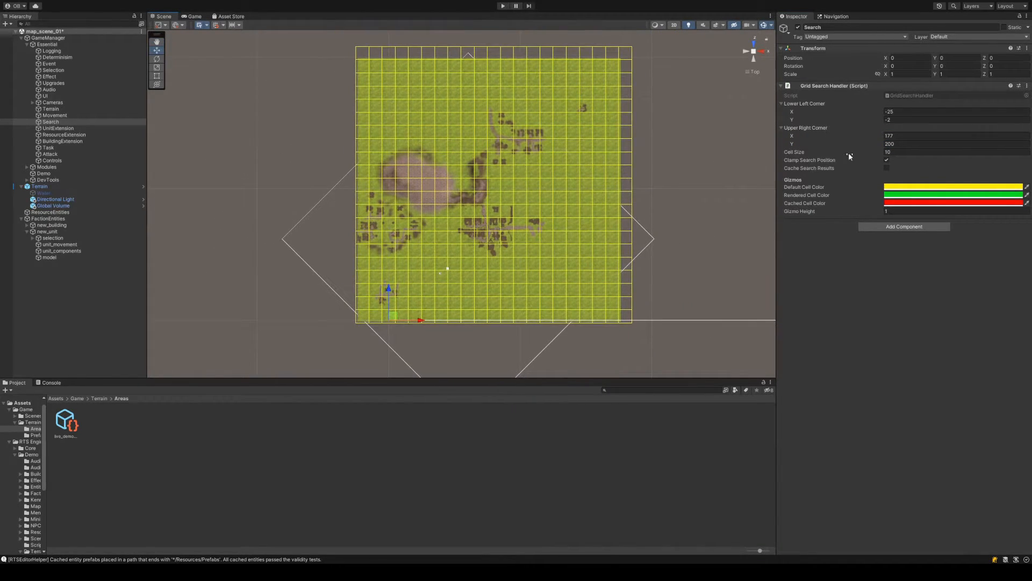
Adjust the Search grid's Lower Left Corner to X -28 and Y -6
{"action": "mouse_move", "coordinate": [801, 119]}
{"action": "left_mouse_down"}
{"action": "mouse_move", "coordinate": [790, 119]}
{"action": "mouse_move", "coordinate": [806, 119]}
{"action": "mouse_move", "coordinate": [800, 112]}
{"action": "left_mouse_up"}
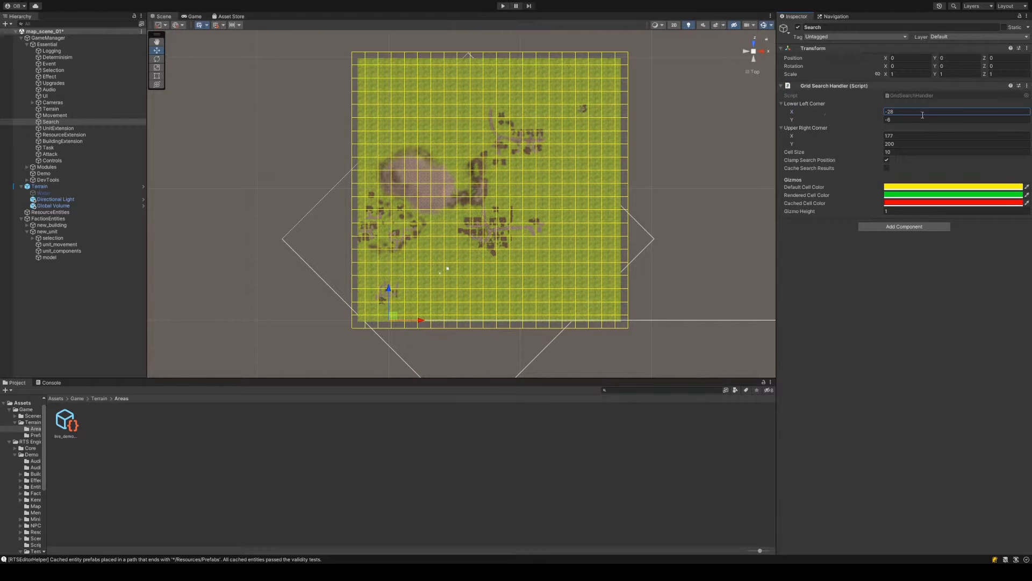
Save the scene with the adjusted Search grid corners
{"action": "left_click", "coordinate": [879, 292]}
{"action": "key", "text": "ctrl+s"}
Raise new_unit to Y 13.17 above the terrain and check its position against the Search grid cells from above
{"action": "mouse_move", "coordinate": [617, 218]}
{"action": "left_mouse_down", "text": "alt"}
{"action": "mouse_move", "coordinate": [652, 166]}
{"action": "mouse_move", "coordinate": [624, 202]}
{"action": "left_mouse_up", "text": "alt"}
{"action": "left_click_drag", "start_coordinate": [546, 203], "coordinate": [753, 177], "text": "alt"}
{"action": "scroll", "coordinate": [474, 235], "scroll_direction": "up", "scroll_amount": 10}
{"action": "left_click", "coordinate": [47, 231]}
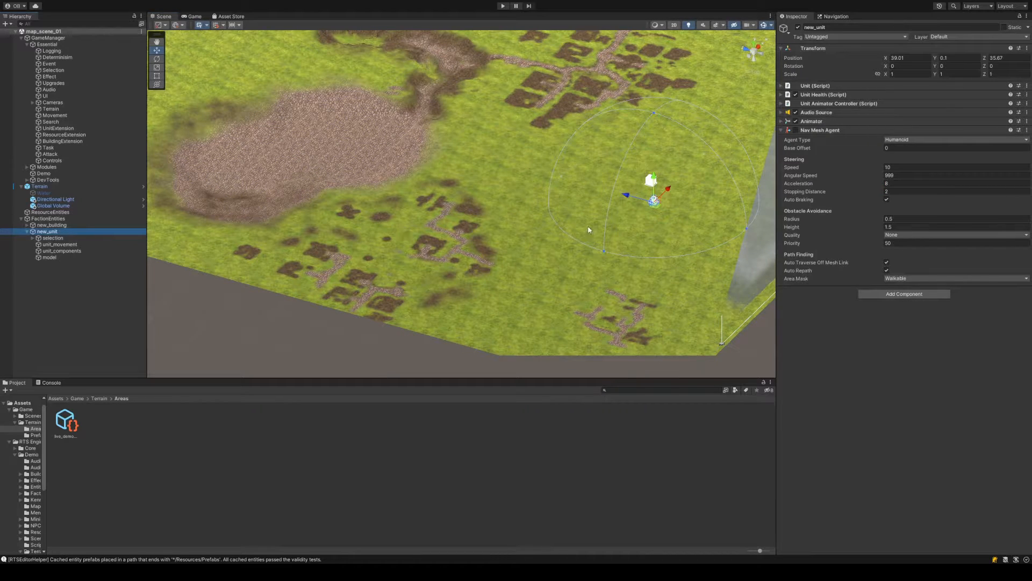
{"action": "left_click_drag", "start_coordinate": [654, 192], "coordinate": [654, 135]}
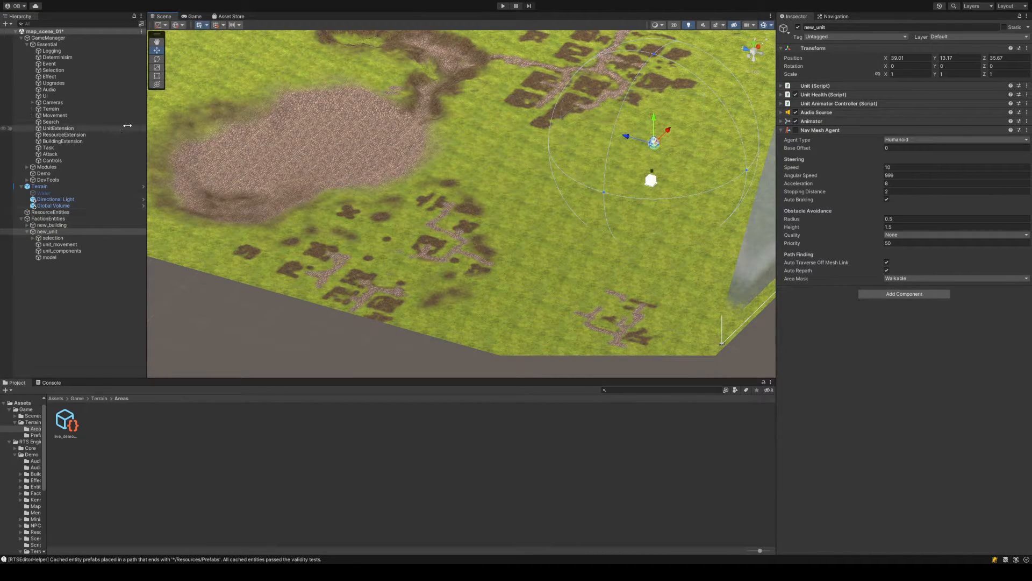
{"action": "left_click", "coordinate": [108, 124]}
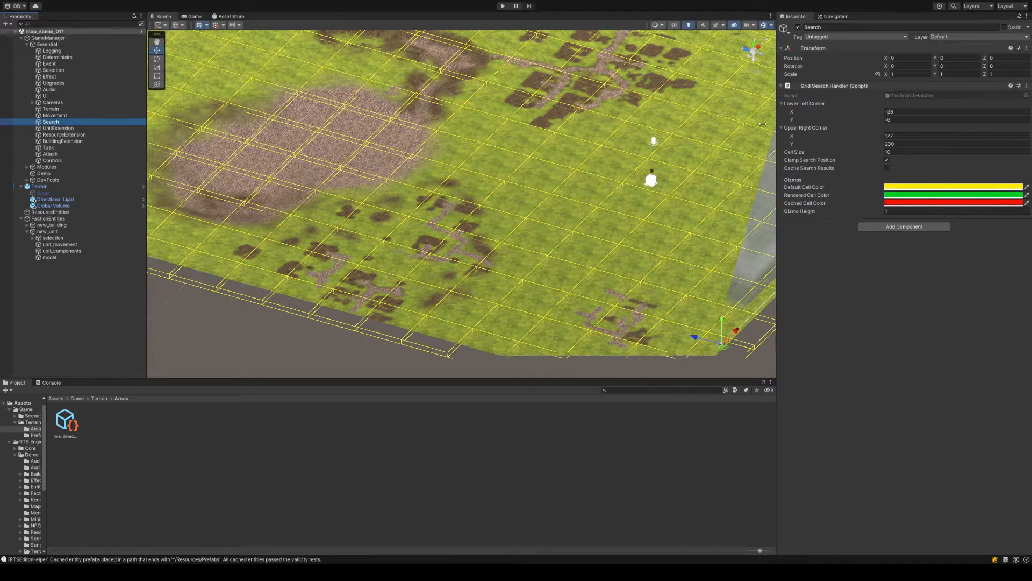
{"action": "left_click", "coordinate": [753, 47]}
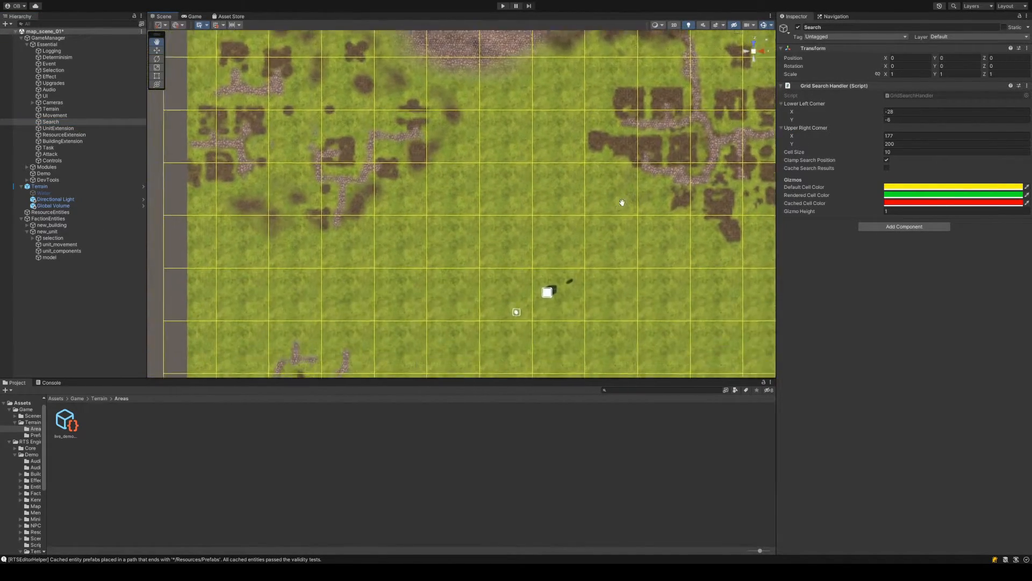
{"action": "middle_click_drag", "start_coordinate": [622, 203], "coordinate": [637, 162]}
{"action": "scroll", "coordinate": [597, 214], "scroll_direction": "up", "scroll_amount": 1}
{"action": "middle_click_drag", "start_coordinate": [557, 248], "coordinate": [559, 270]}
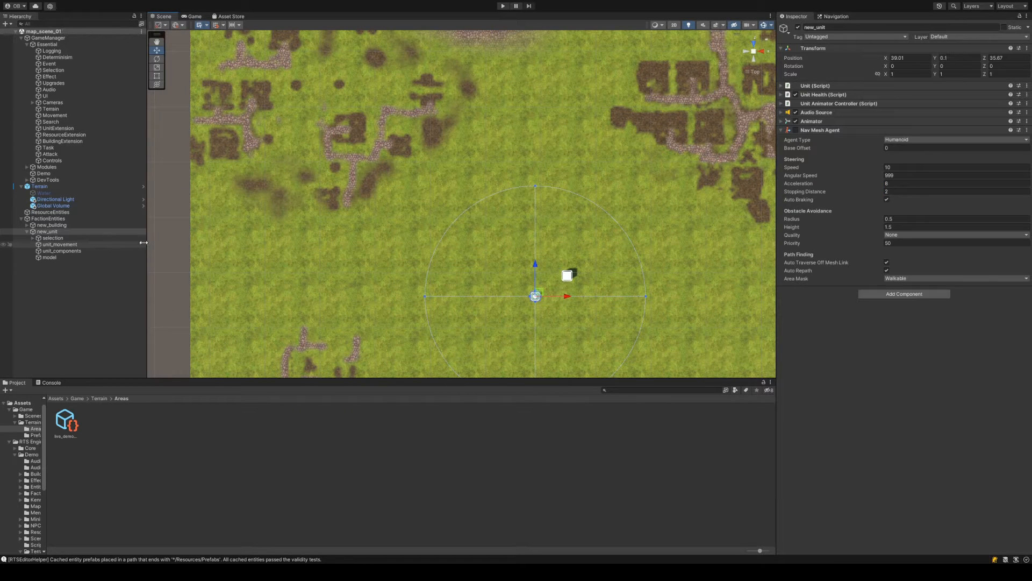
Show the Search object's grid settings and collapse the Upper Right Corner and Lower Left Corner values
{"action": "right_click_drag", "start_coordinate": [411, 248], "coordinate": [500, 209]}
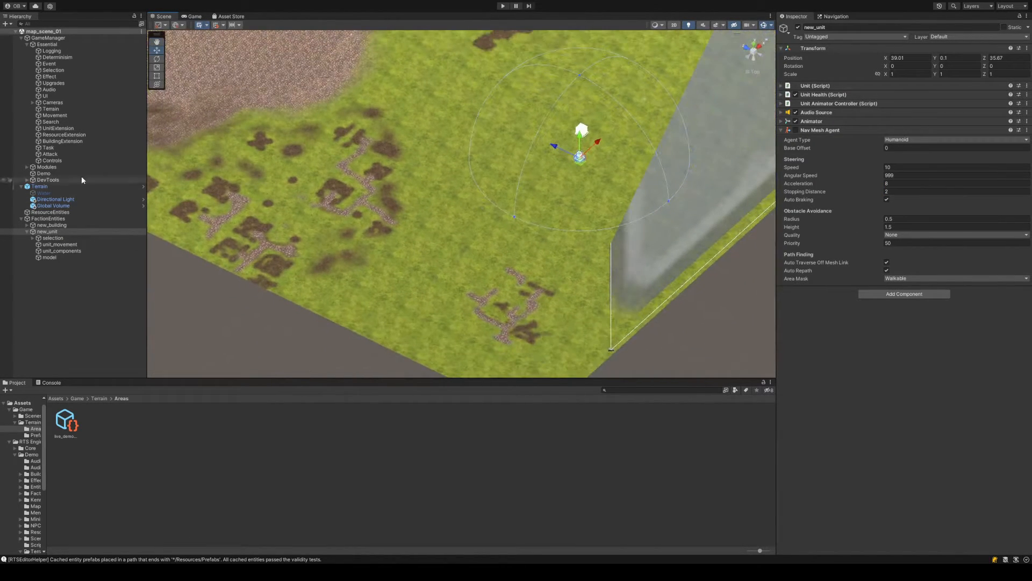
{"action": "left_click", "coordinate": [80, 121]}
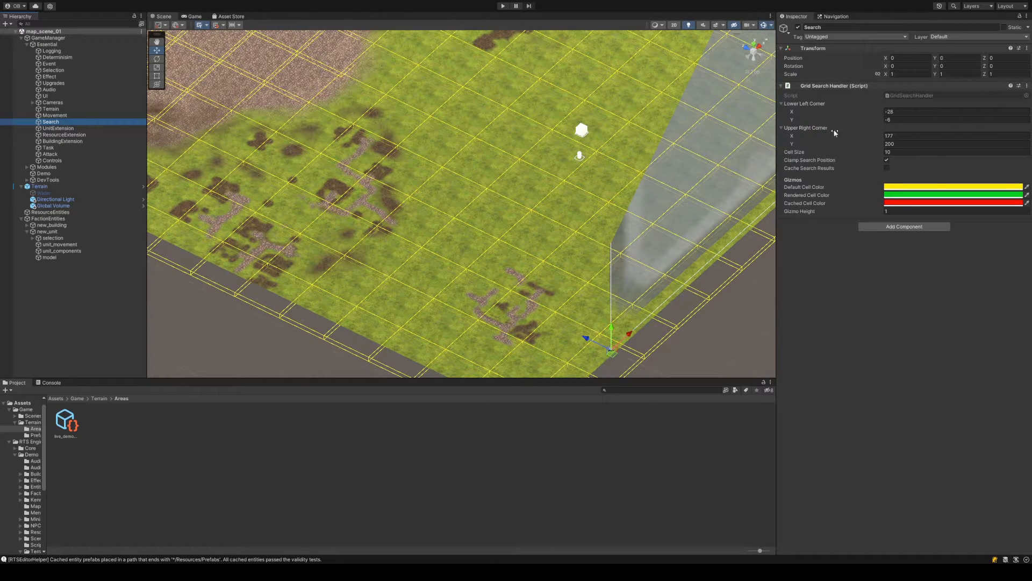
{"action": "left_click", "coordinate": [807, 128]}
{"action": "left_click", "coordinate": [805, 104]}
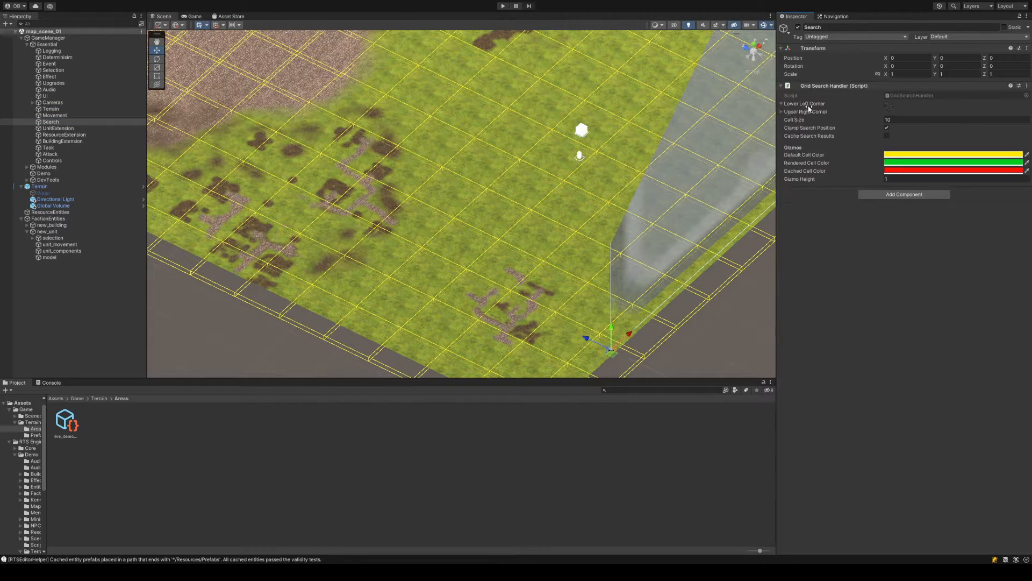
{"action": "left_click_drag", "start_coordinate": [776, 155], "coordinate": [773, 155]}
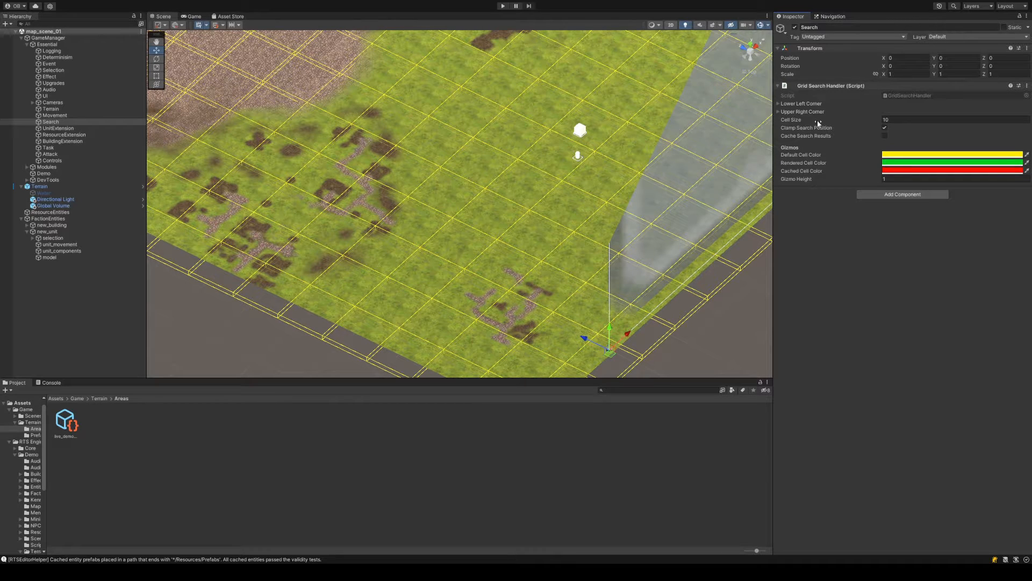
Set the Search grid's Cell Size to 1 and inspect the cells around the unit and building up close
{"action": "left_click", "coordinate": [893, 119]}
{"action": "left_click", "coordinate": [751, 46]}
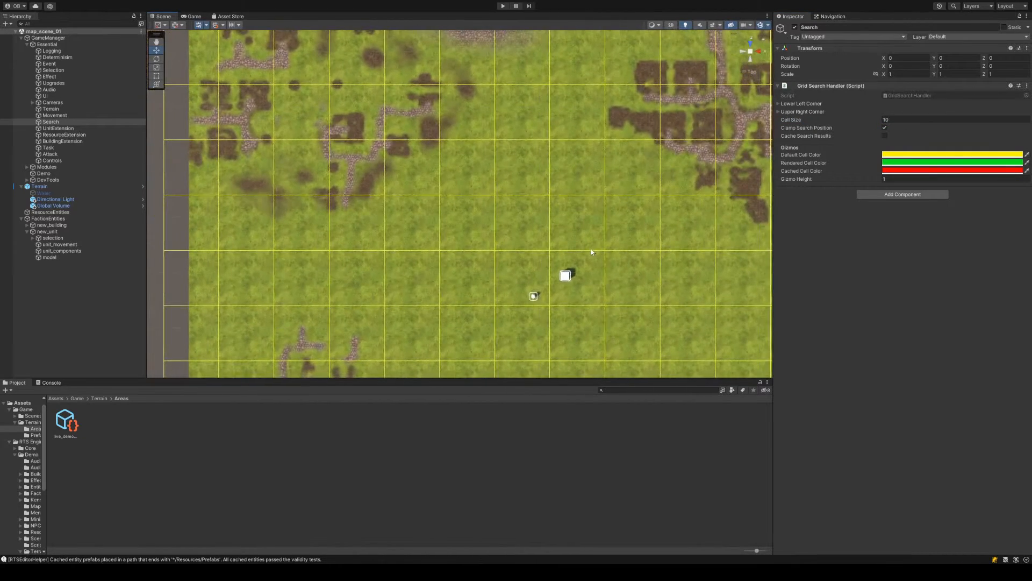
{"action": "scroll", "coordinate": [592, 251], "scroll_direction": "down", "scroll_amount": 6}
{"action": "middle_click_drag", "start_coordinate": [596, 244], "coordinate": [613, 226]}
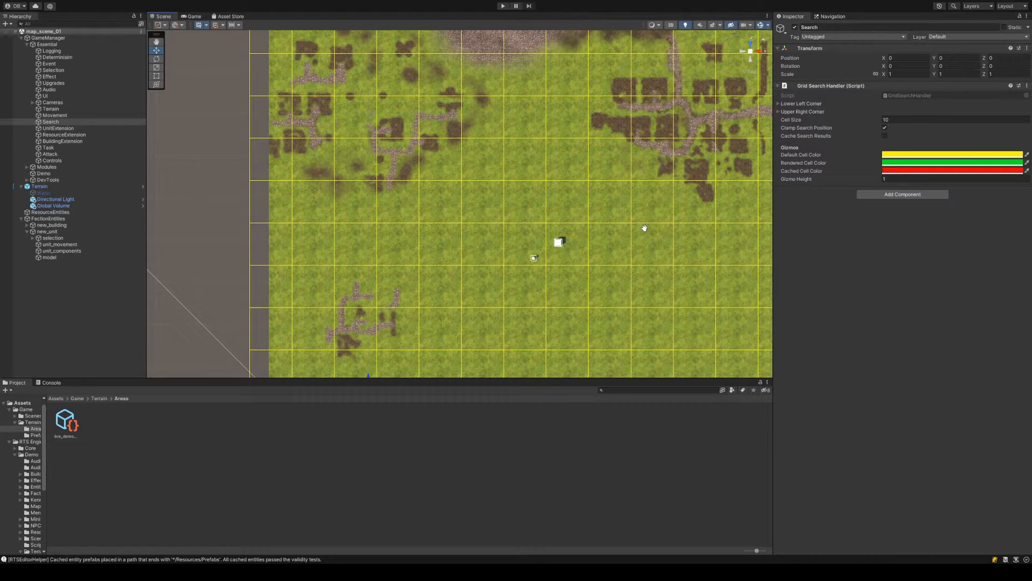
{"action": "left_click", "coordinate": [921, 119]}
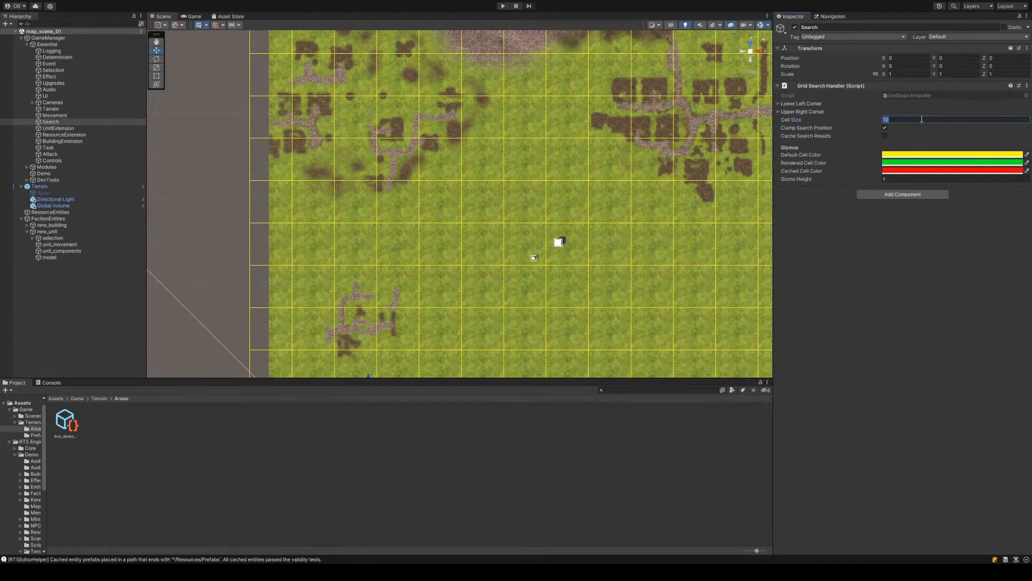
{"action": "type", "text": "1"}
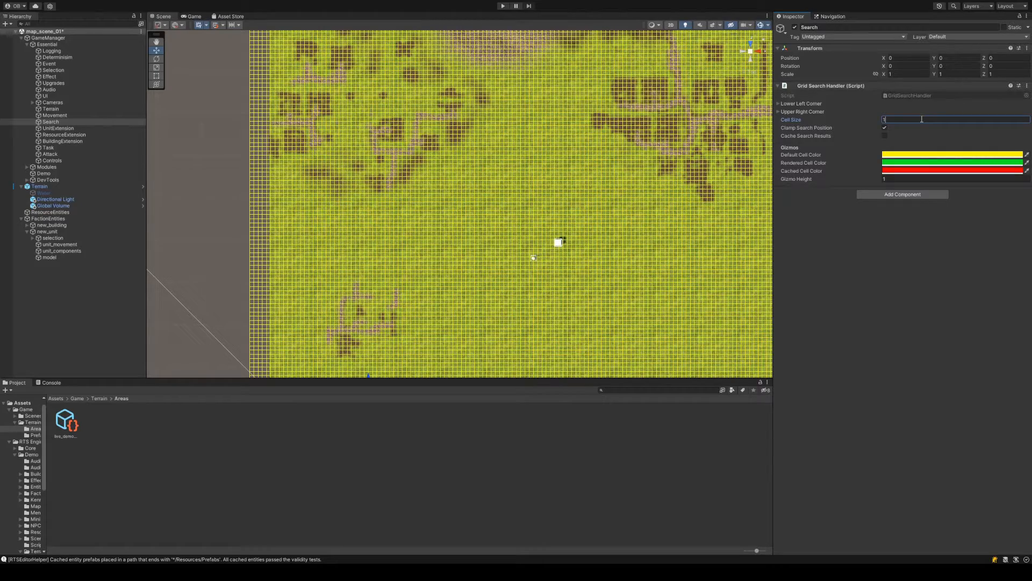
{"action": "scroll", "coordinate": [630, 261], "scroll_direction": "up", "scroll_amount": 8}
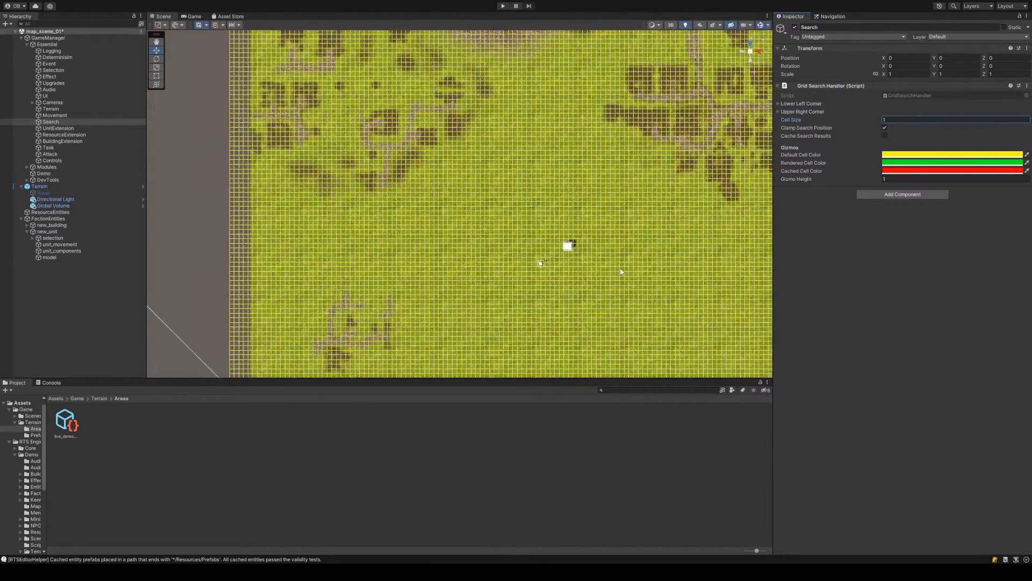
{"action": "right_click_drag", "start_coordinate": [596, 287], "coordinate": [663, 264]}
{"action": "middle_click_drag", "start_coordinate": [663, 264], "coordinate": [597, 234]}
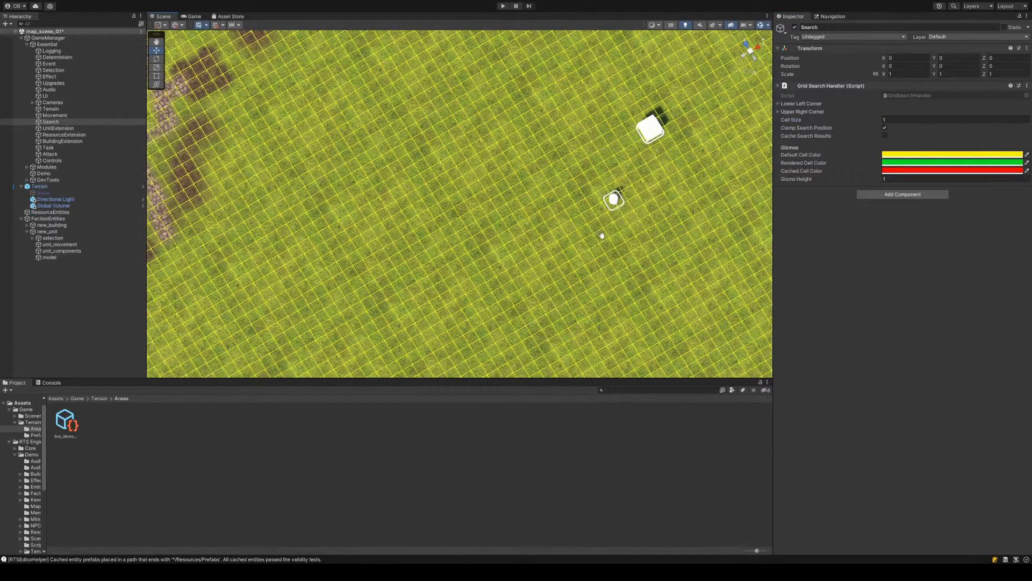
{"action": "middle_click_drag", "start_coordinate": [605, 230], "coordinate": [569, 241]}
{"action": "scroll", "coordinate": [569, 245], "scroll_direction": "up", "scroll_amount": 5}
{"action": "middle_click_drag", "start_coordinate": [661, 246], "coordinate": [583, 239]}
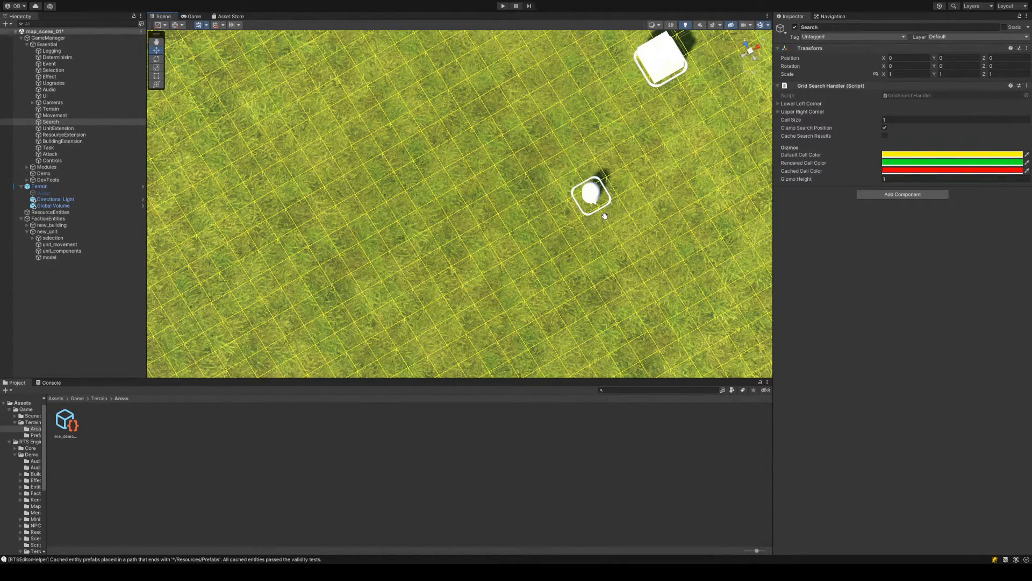
Set the Search grid's Cell Size to 20 and inspect the larger cells over the terrain
{"action": "left_click", "coordinate": [889, 119]}
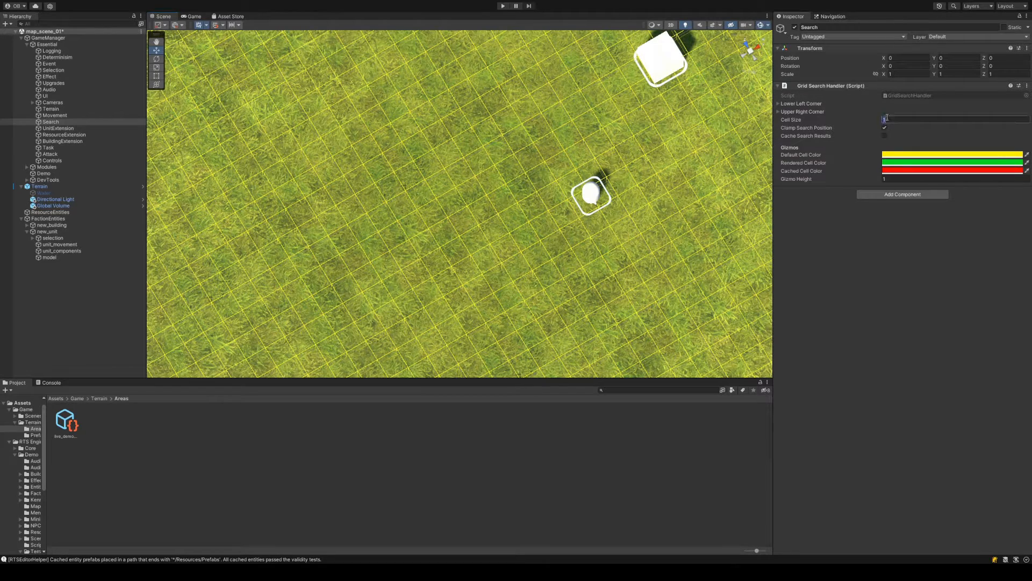
{"action": "type", "text": "20"}
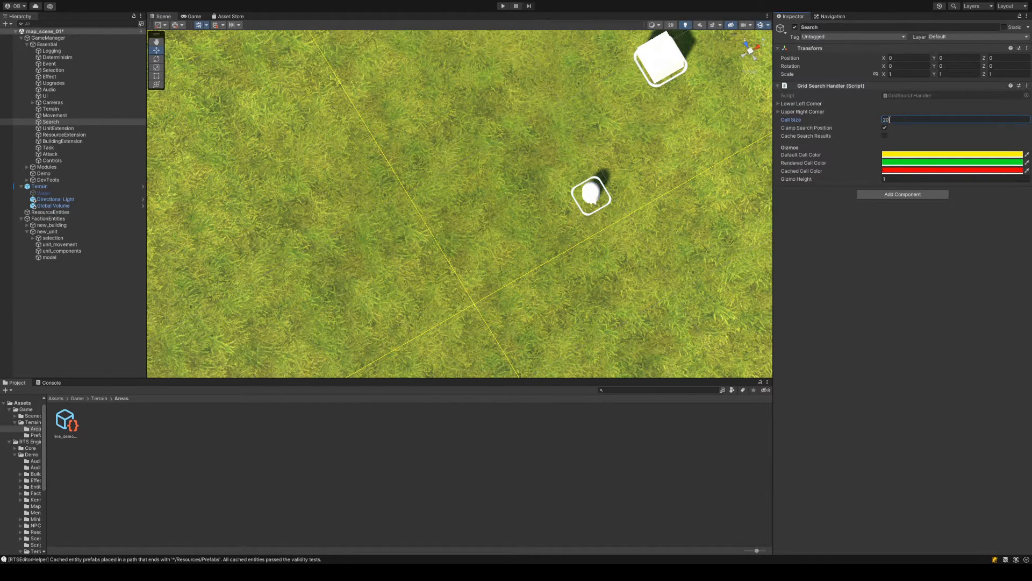
{"action": "scroll", "coordinate": [634, 186], "scroll_direction": "down", "scroll_amount": 6}
{"action": "right_click_drag", "start_coordinate": [617, 171], "coordinate": [649, 151]}
{"action": "middle_click_drag", "start_coordinate": [628, 186], "coordinate": [620, 202]}
{"action": "right_click_drag", "start_coordinate": [620, 201], "coordinate": [522, 191]}
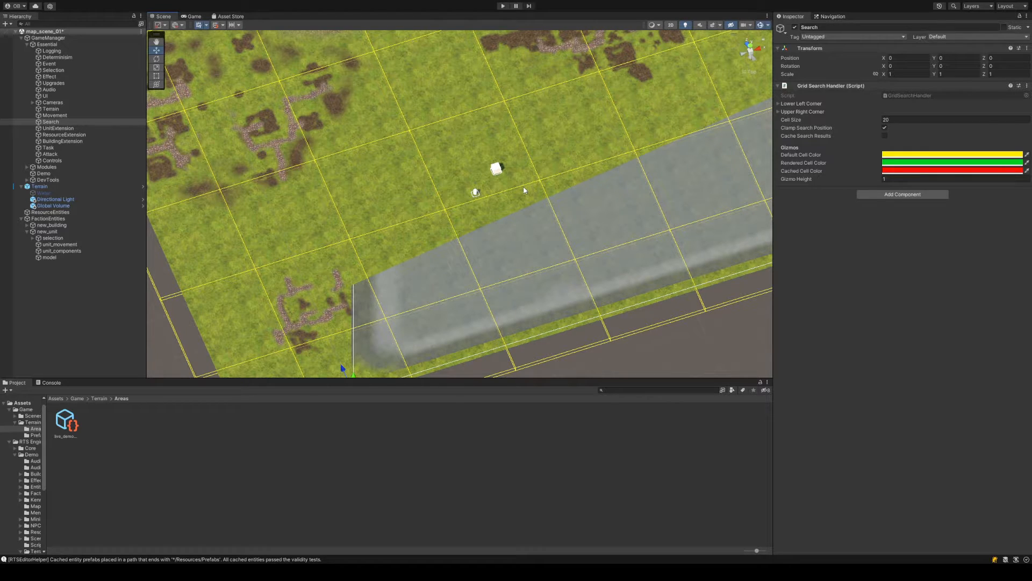
Set the Search grid's Cell Size to 10 and check the cells around the unit and building
{"action": "left_click", "coordinate": [928, 122]}
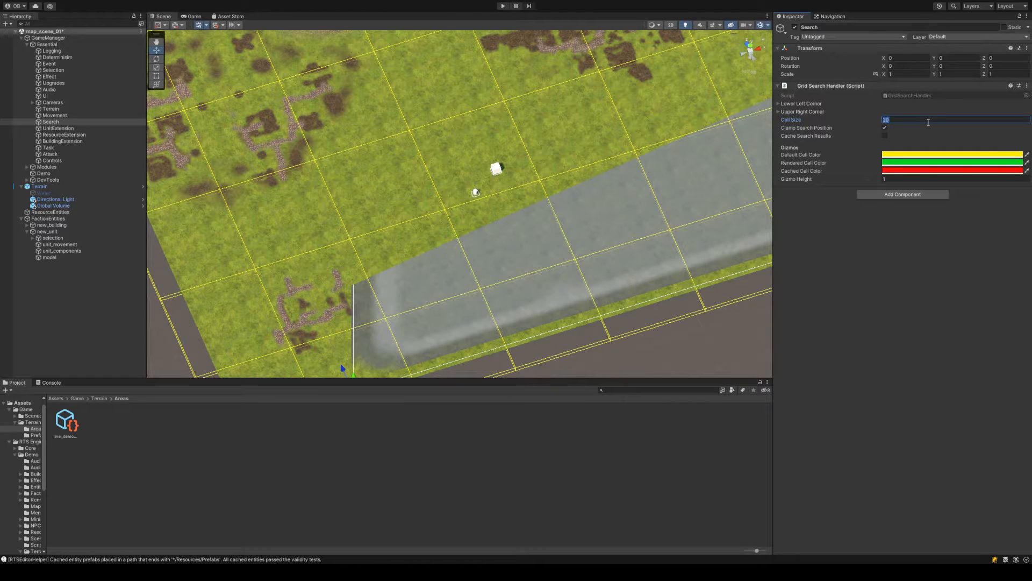
{"action": "type", "text": "10"}
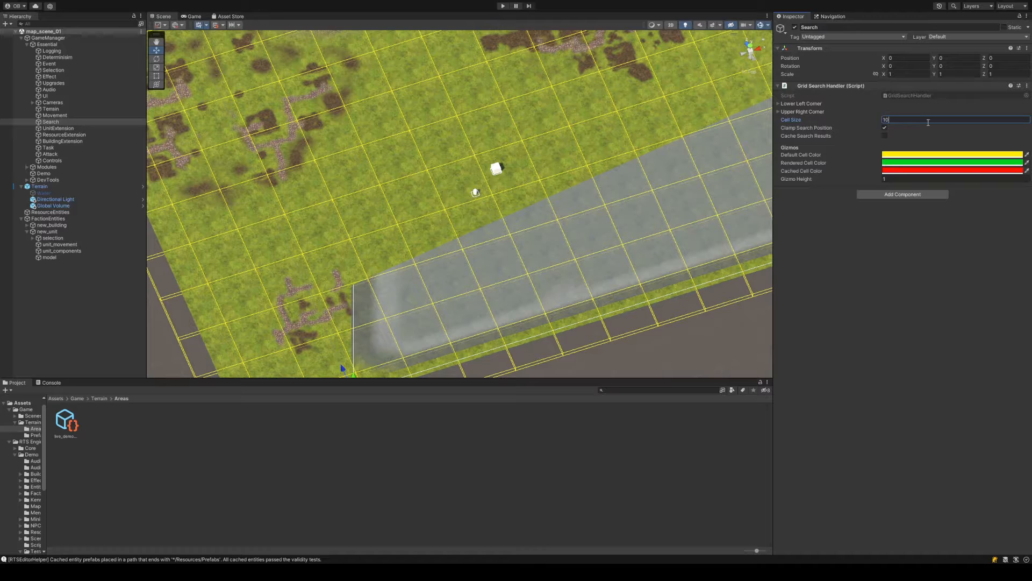
{"action": "scroll", "coordinate": [540, 191], "scroll_direction": "up", "scroll_amount": 5}
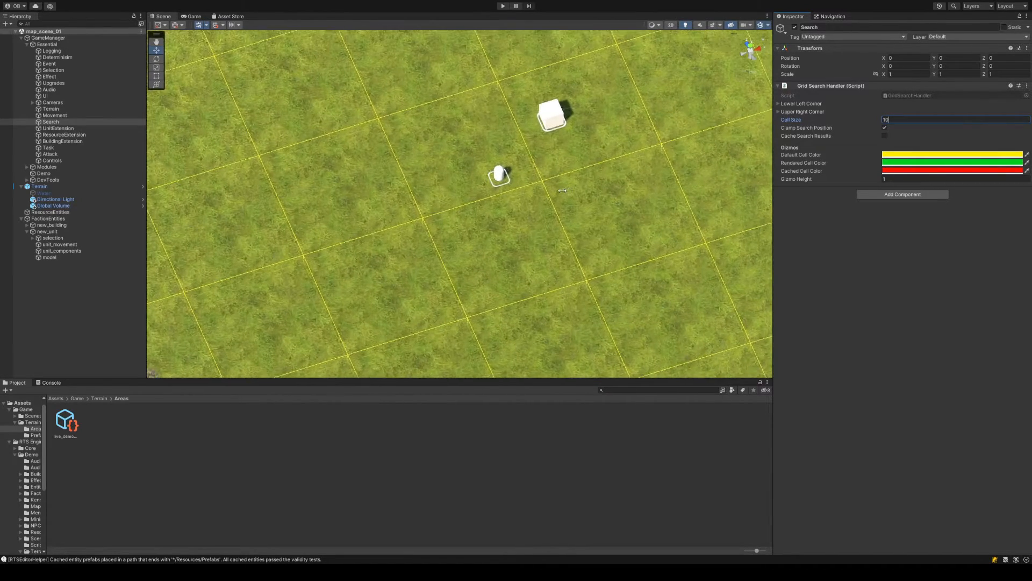
{"action": "middle_click_drag", "start_coordinate": [609, 161], "coordinate": [584, 203]}
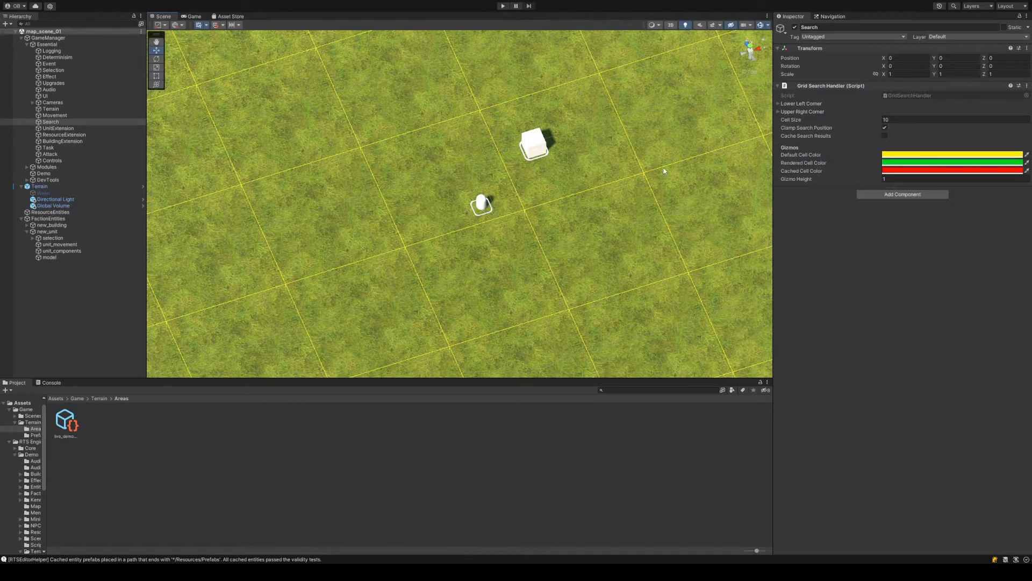
Examine how the Search cells spread across the terrain and where the unit and building sit within them
{"action": "scroll", "coordinate": [637, 186], "scroll_direction": "down", "scroll_amount": 2}
{"action": "scroll", "coordinate": [638, 186], "scroll_direction": "down", "scroll_amount": 5}
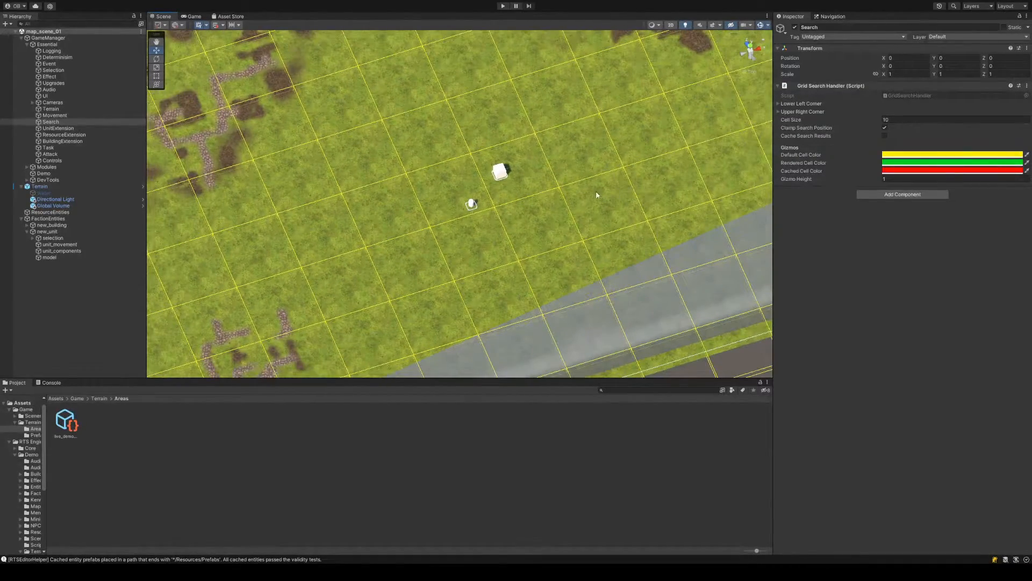
{"action": "right_click_drag", "start_coordinate": [596, 194], "coordinate": [633, 188]}
{"action": "scroll", "coordinate": [662, 188], "scroll_direction": "down", "scroll_amount": 5}
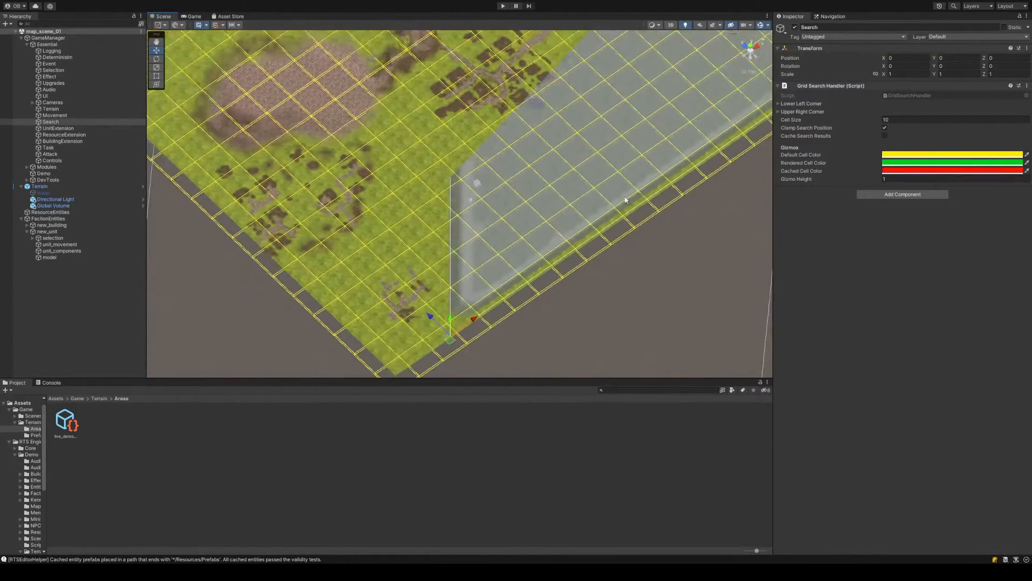
{"action": "middle_click_drag", "start_coordinate": [594, 122], "coordinate": [620, 215]}
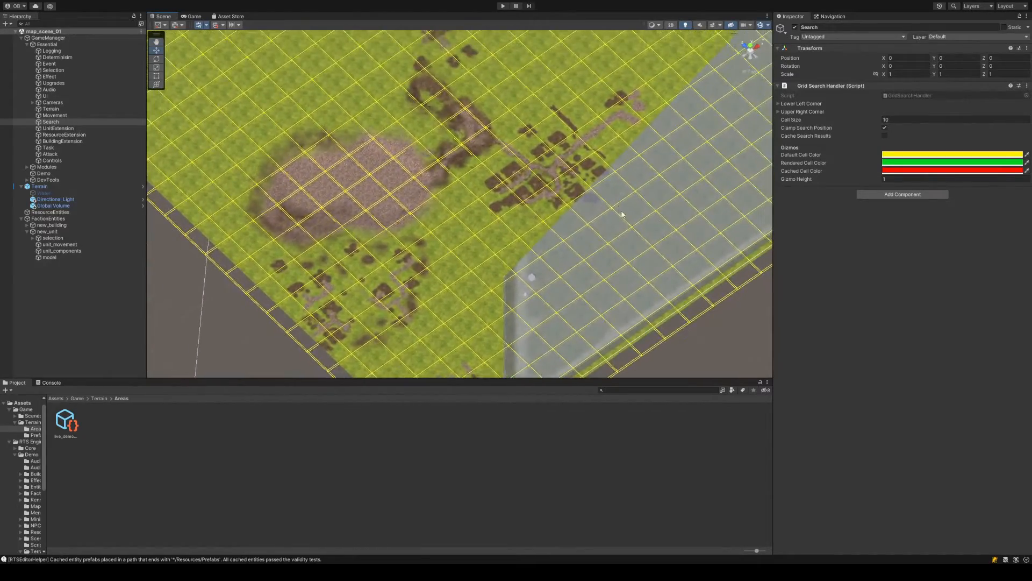
{"action": "scroll", "coordinate": [592, 159], "scroll_direction": "down", "scroll_amount": 4}
{"action": "middle_click_drag", "start_coordinate": [591, 156], "coordinate": [598, 171]}
{"action": "scroll", "coordinate": [566, 207], "scroll_direction": "up", "scroll_amount": 5}
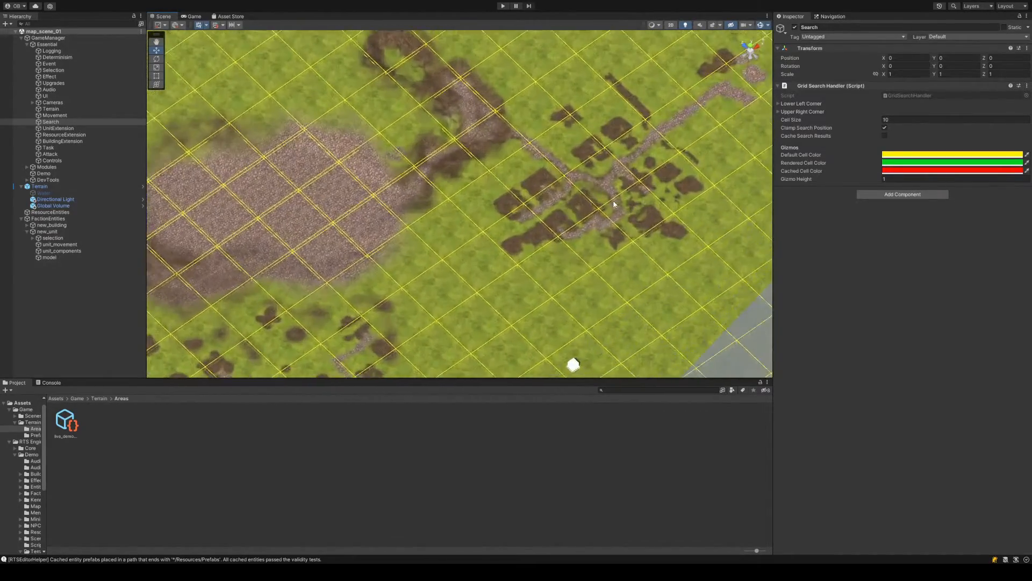
{"action": "middle_click_drag", "start_coordinate": [645, 207], "coordinate": [614, 163]}
{"action": "left_click_drag", "start_coordinate": [592, 247], "coordinate": [616, 247], "text": "alt"}
{"action": "right_click_drag", "start_coordinate": [616, 246], "coordinate": [621, 247]}
{"action": "scroll", "coordinate": [616, 247], "scroll_direction": "up", "scroll_amount": 2}
{"action": "middle_click_drag", "start_coordinate": [608, 247], "coordinate": [565, 187]}
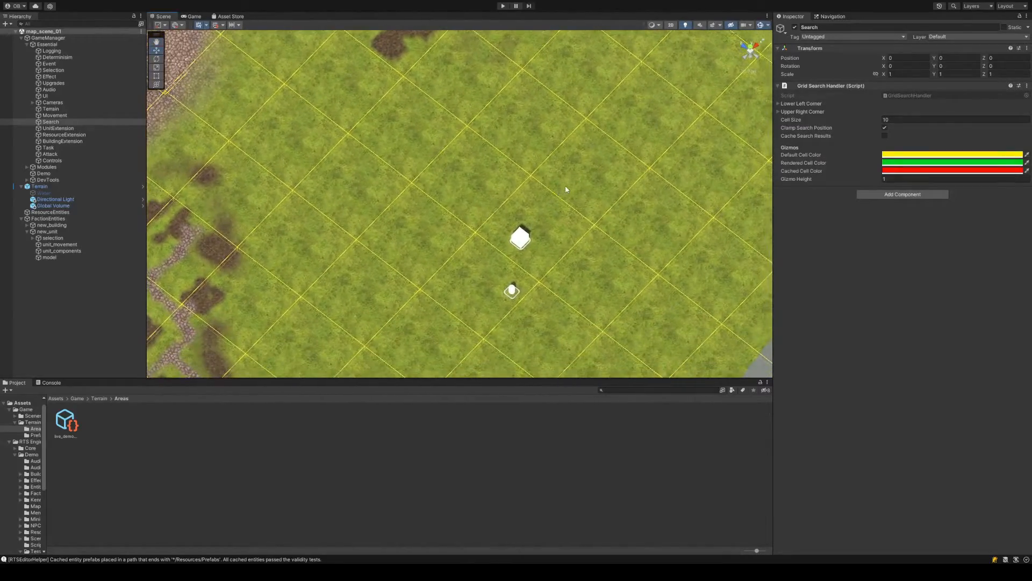
{"action": "scroll", "coordinate": [566, 189], "scroll_direction": "down", "scroll_amount": 5}
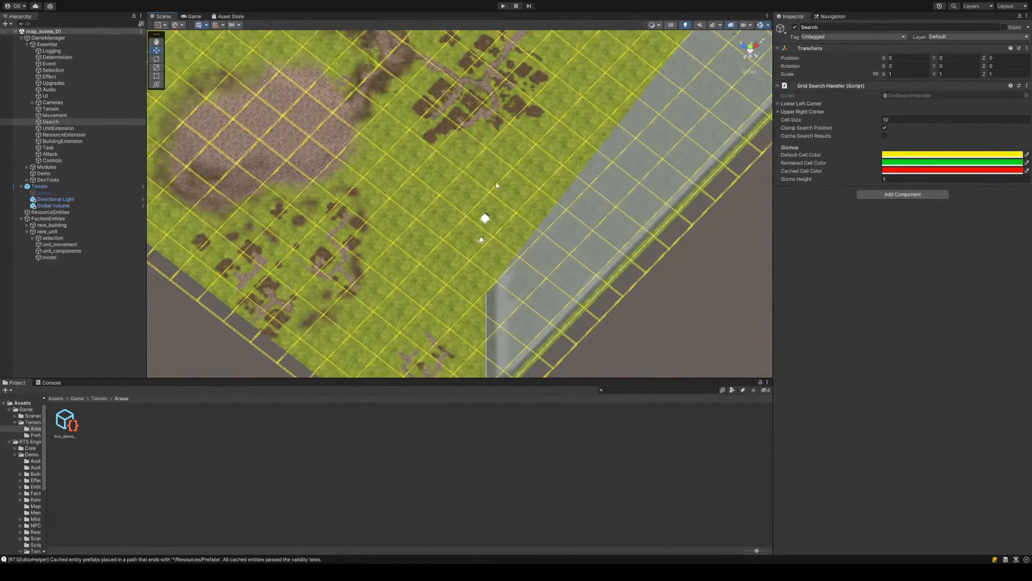
{"action": "scroll", "coordinate": [467, 170], "scroll_direction": "up", "scroll_amount": 3}
{"action": "scroll", "coordinate": [492, 193], "scroll_direction": "up", "scroll_amount": 1}
{"action": "scroll", "coordinate": [540, 150], "scroll_direction": "up", "scroll_amount": 2}
{"action": "middle_click_drag", "start_coordinate": [533, 149], "coordinate": [568, 202]}
{"action": "scroll", "coordinate": [568, 228], "scroll_direction": "up", "scroll_amount": 2}
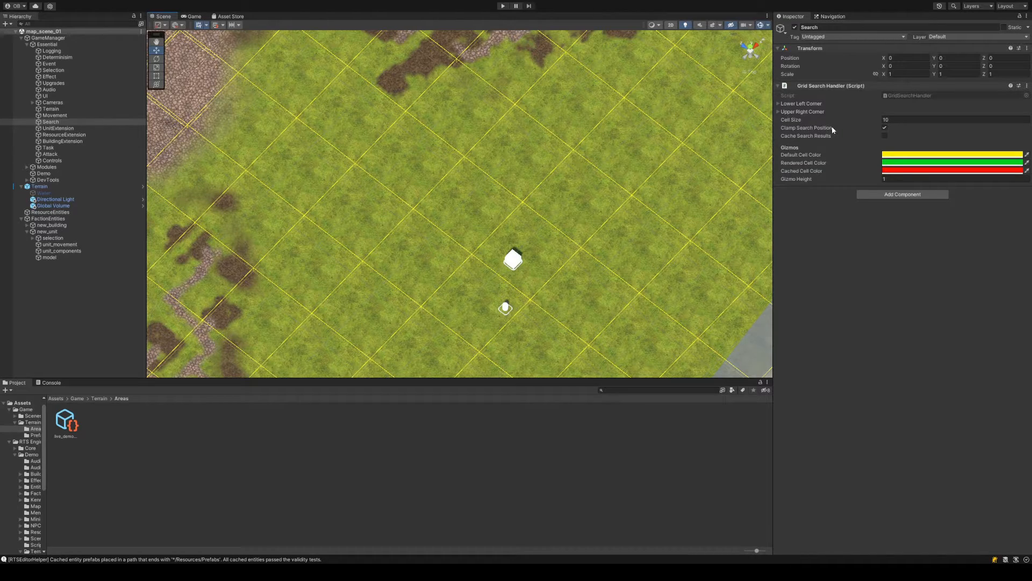
Move new_unit along the X axis to about -17.79, near the terrain's edge
{"action": "scroll", "coordinate": [572, 250], "scroll_direction": "down", "scroll_amount": 3}
{"action": "middle_click_drag", "start_coordinate": [581, 238], "coordinate": [706, 163]}
{"action": "left_click_drag", "start_coordinate": [544, 224], "coordinate": [486, 262], "text": "alt"}
{"action": "middle_click_drag", "start_coordinate": [536, 259], "coordinate": [578, 177]}
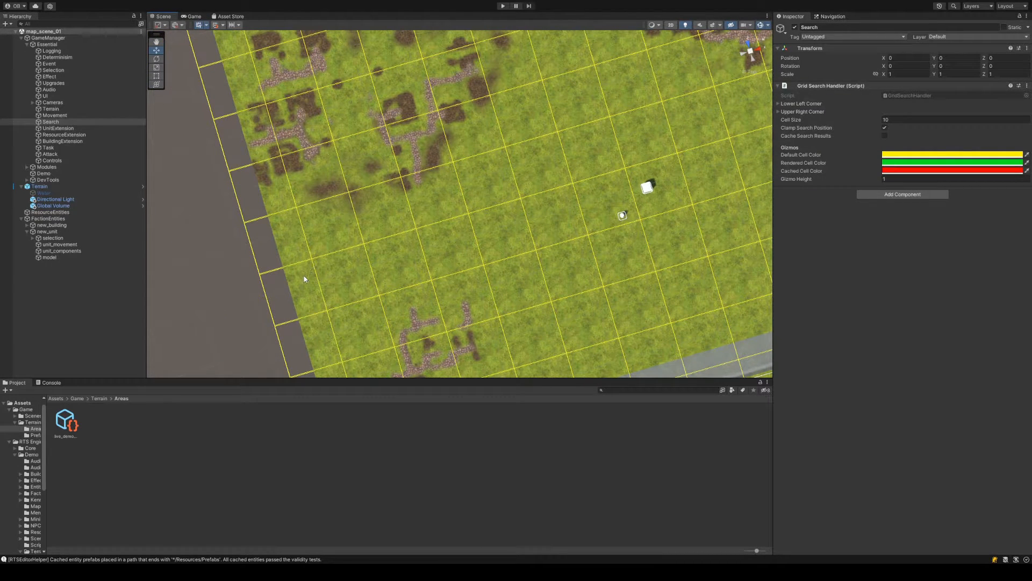
{"action": "left_click", "coordinate": [90, 231]}
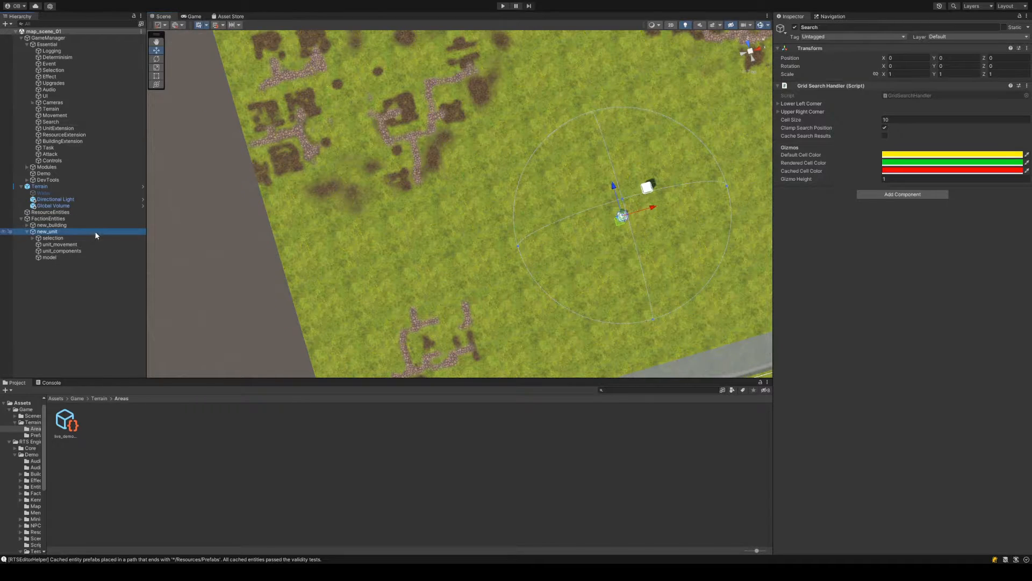
{"action": "left_click_drag", "start_coordinate": [650, 209], "coordinate": [349, 298]}
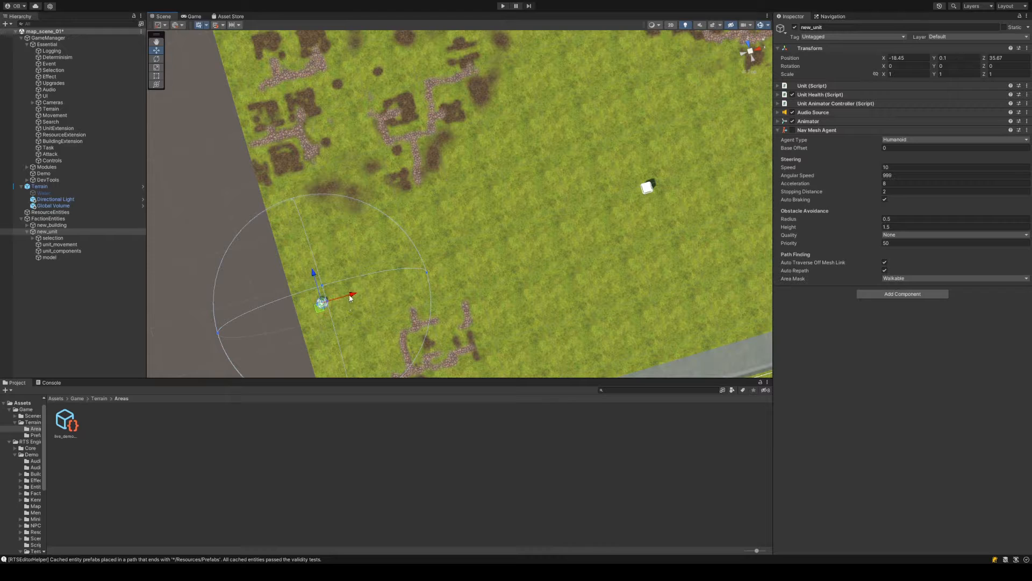
{"action": "left_click_drag", "start_coordinate": [350, 298], "coordinate": [351, 299]}
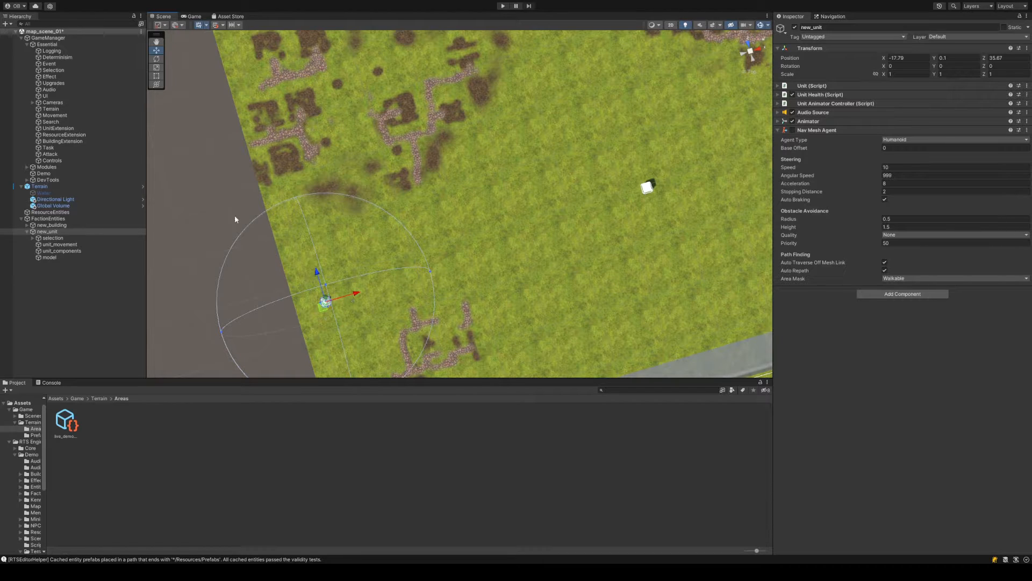
Review the Movement and Terrain objects, and return to the Search grid to compare its cells with the unit's new position
{"action": "left_click", "coordinate": [85, 121]}
{"action": "left_click", "coordinate": [84, 115]}
{"action": "left_click", "coordinate": [84, 108]}
{"action": "left_click", "coordinate": [82, 121]}
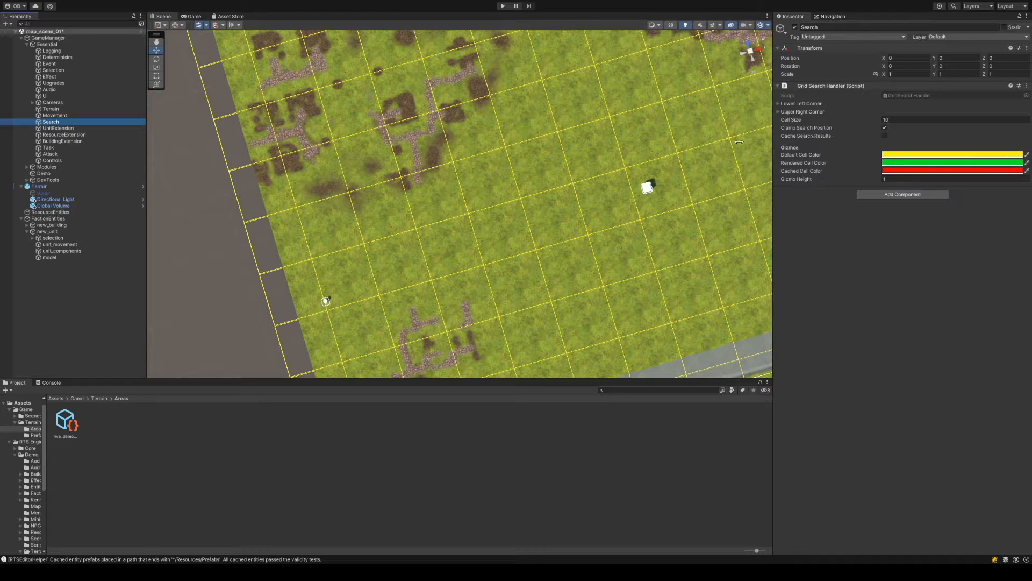
Move new_unit back along the X axis to about 28.08, into the terrain's interior near the building
{"action": "left_click", "coordinate": [325, 301]}
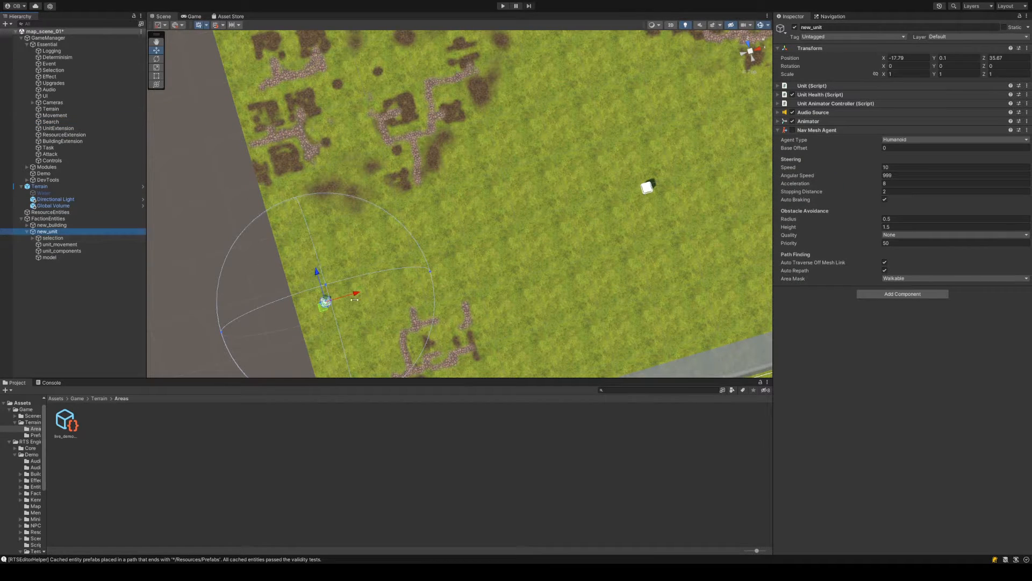
{"action": "left_click_drag", "start_coordinate": [363, 291], "coordinate": [598, 226]}
{"action": "scroll", "coordinate": [600, 234], "scroll_direction": "up", "scroll_amount": 14}
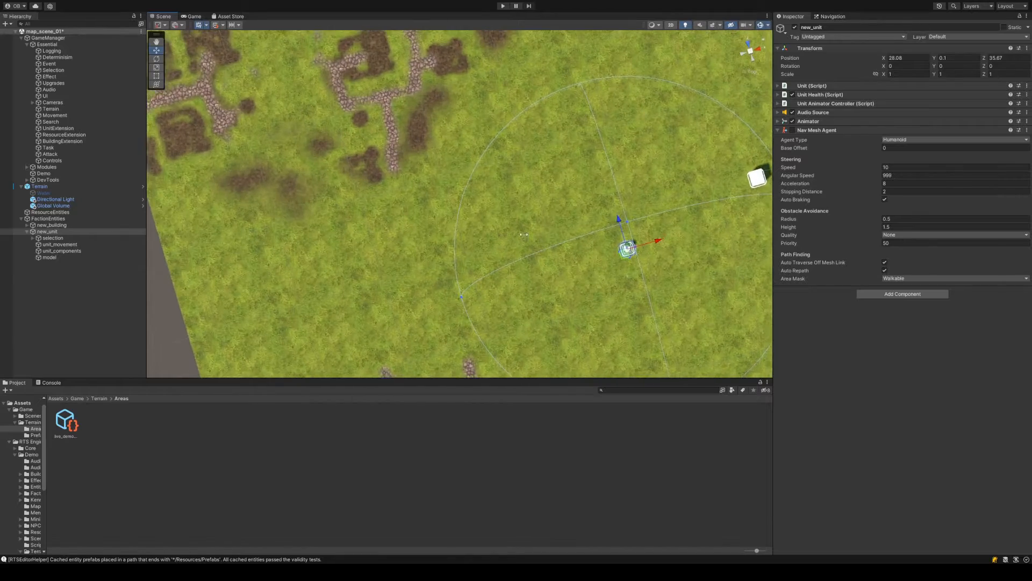
{"action": "middle_click_drag", "start_coordinate": [600, 239], "coordinate": [462, 221]}
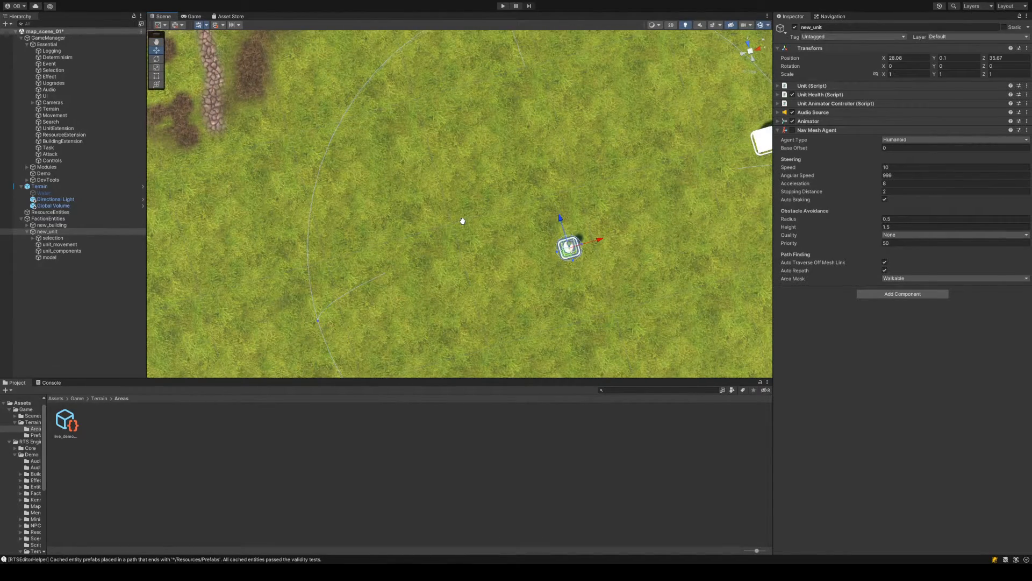
Examine the Search grid cells around the unit's new position, first at an angle and from above
{"action": "left_click_drag", "start_coordinate": [457, 246], "coordinate": [591, 199], "text": "alt"}
{"action": "scroll", "coordinate": [592, 198], "scroll_direction": "down", "scroll_amount": 6}
{"action": "middle_click_drag", "start_coordinate": [560, 168], "coordinate": [537, 207]}
{"action": "left_click_drag", "start_coordinate": [481, 192], "coordinate": [538, 151], "text": "alt"}
{"action": "middle_click_drag", "start_coordinate": [538, 151], "coordinate": [520, 195]}
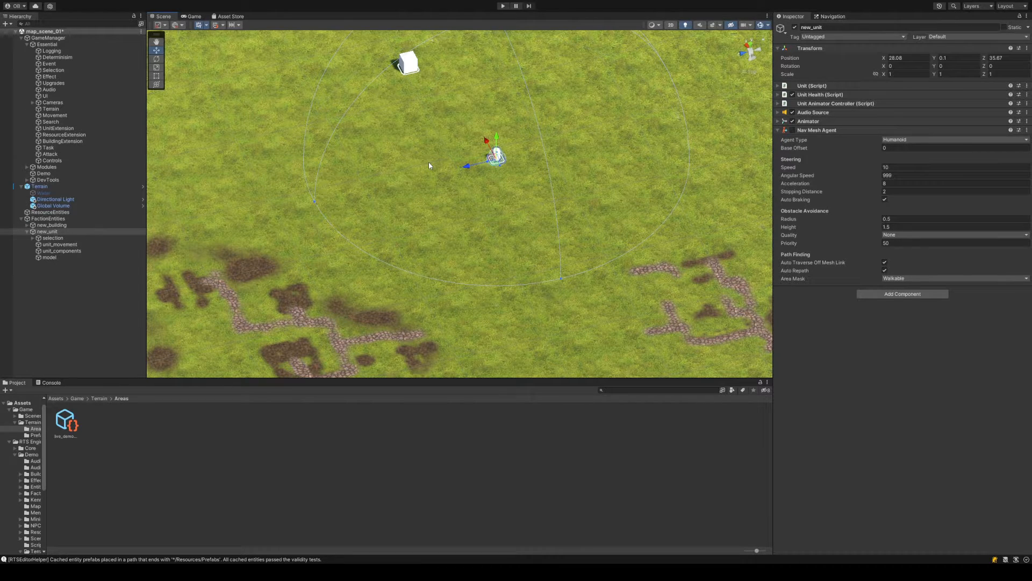
{"action": "left_click", "coordinate": [77, 121]}
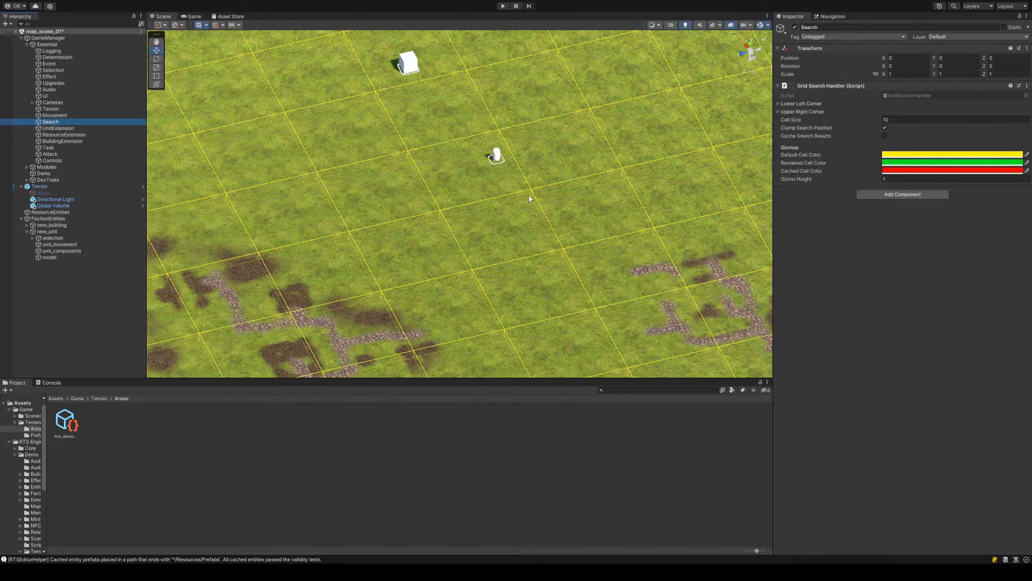
{"action": "left_click_drag", "start_coordinate": [498, 230], "coordinate": [452, 243], "text": "alt"}
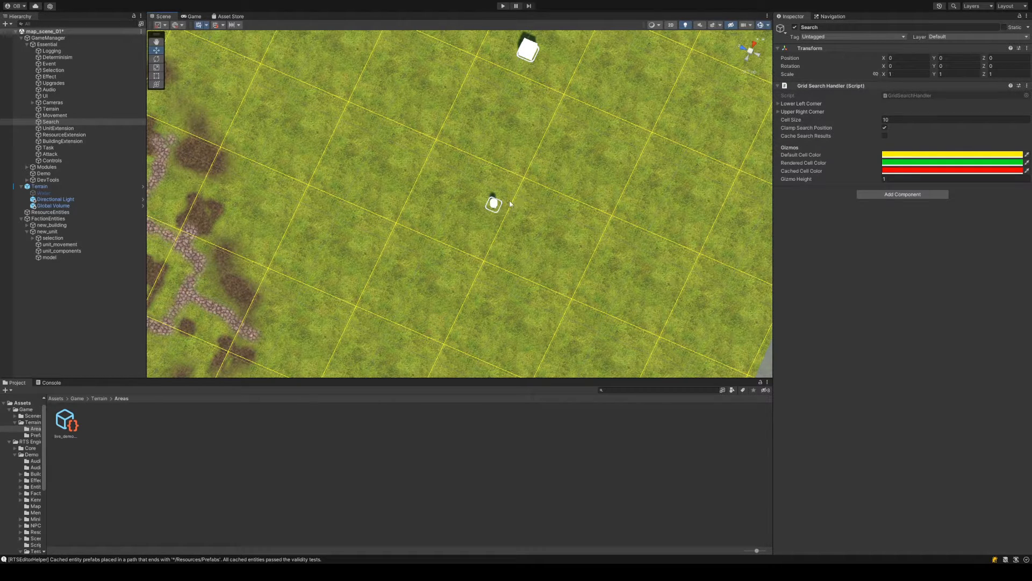
{"action": "left_click", "coordinate": [81, 231]}
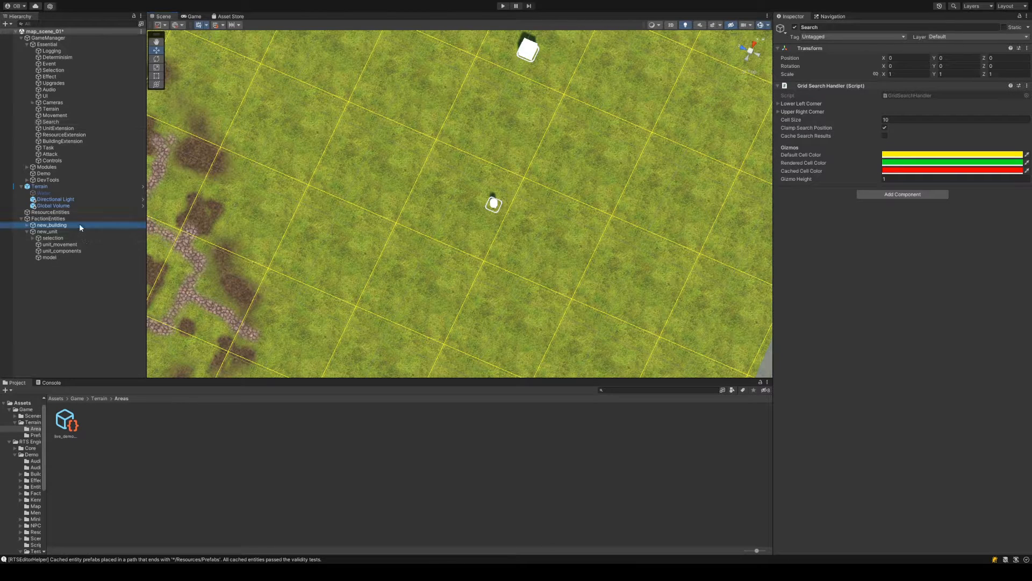
{"action": "left_click_drag", "start_coordinate": [467, 193], "coordinate": [566, 214]}
{"action": "left_click", "coordinate": [498, 231]}
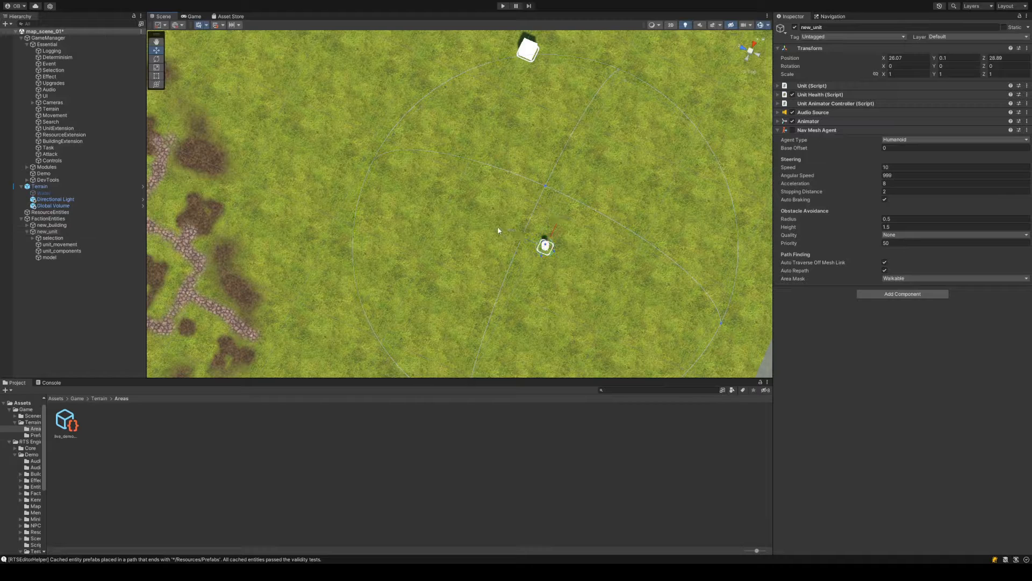
{"action": "key", "text": "ctrl+z"}
{"action": "key", "text": "ctrl+z"}
{"action": "key", "text": "ctrl+z"}
Duplicate new_unit, move the copy to about X 35.87, Z 30.11, and compare both units against the Search grid cells
{"action": "key", "text": "ctrl+d"}
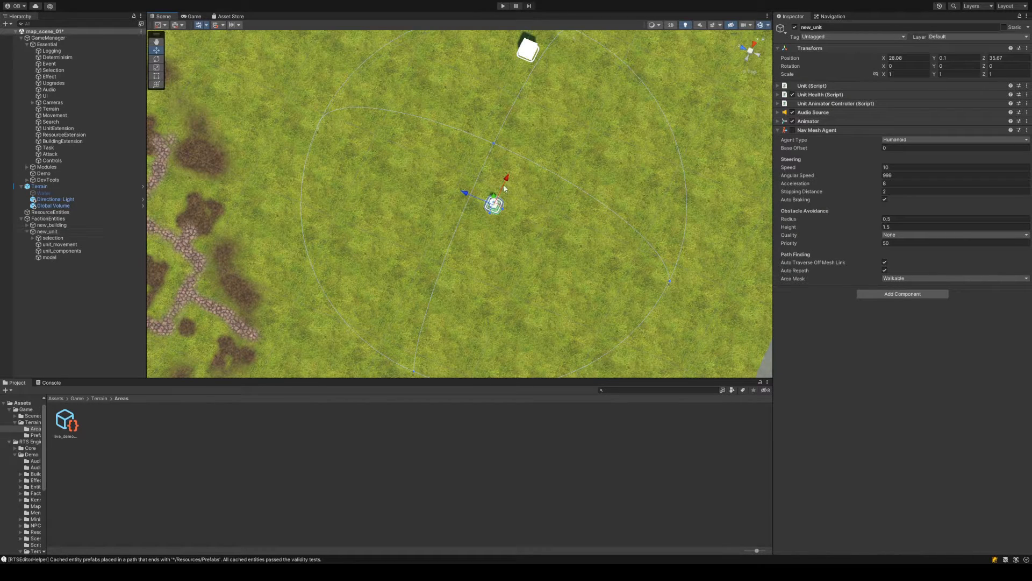
{"action": "left_click_drag", "start_coordinate": [466, 192], "coordinate": [587, 134]}
{"action": "left_click", "coordinate": [96, 122]}
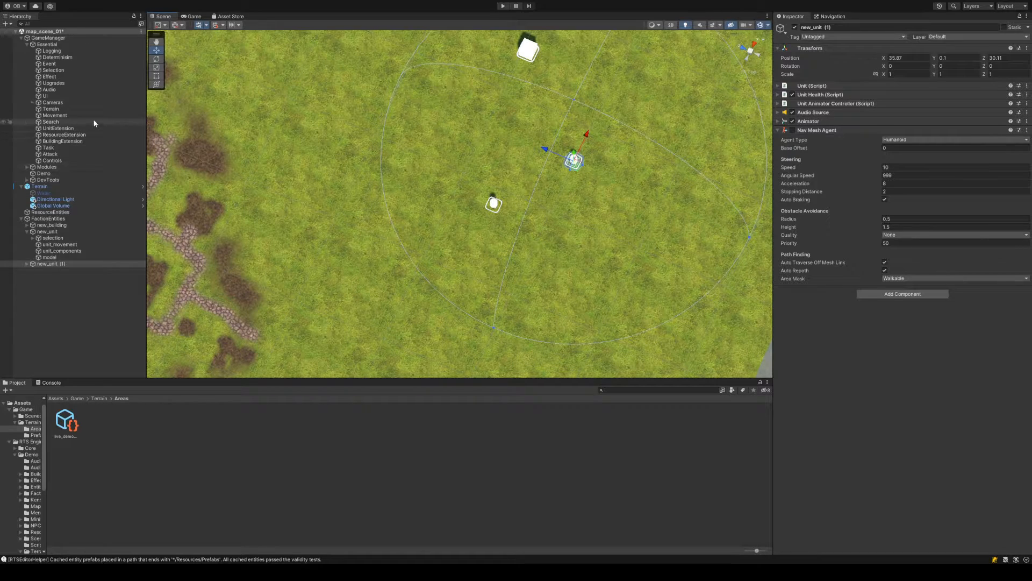
{"action": "middle_click_drag", "start_coordinate": [583, 149], "coordinate": [591, 172]}
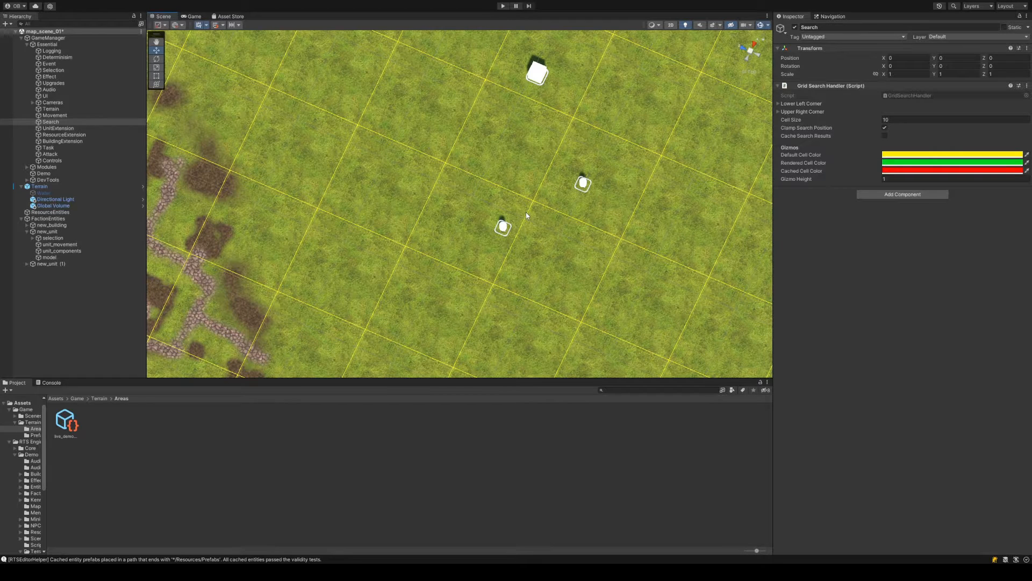
Move the duplicated unit along the X axis to about 19.6, and check its position against the Search grid cells
{"action": "left_click", "coordinate": [86, 265]}
{"action": "left_click_drag", "start_coordinate": [594, 162], "coordinate": [491, 285]}
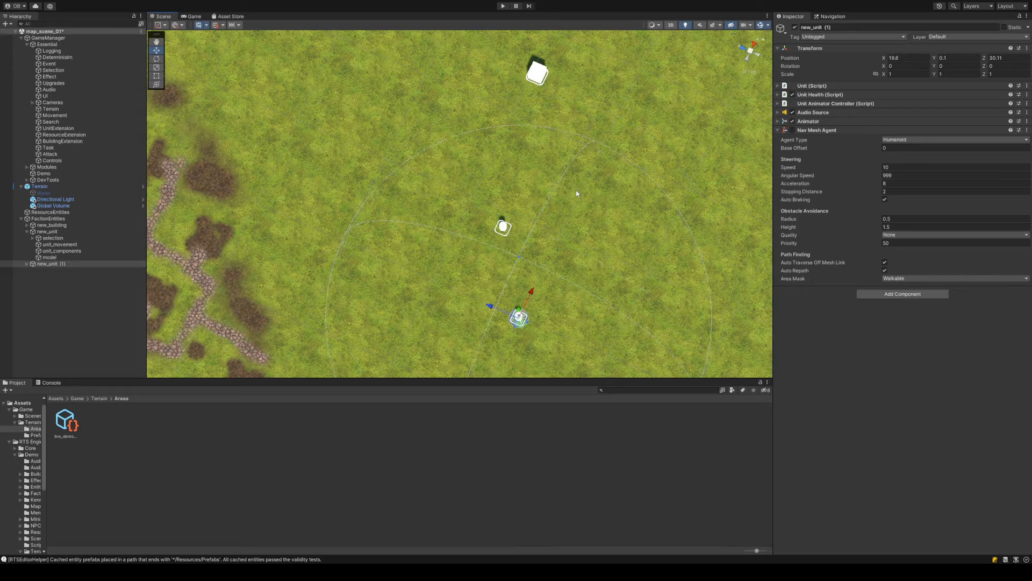
{"action": "left_click", "coordinate": [91, 122]}
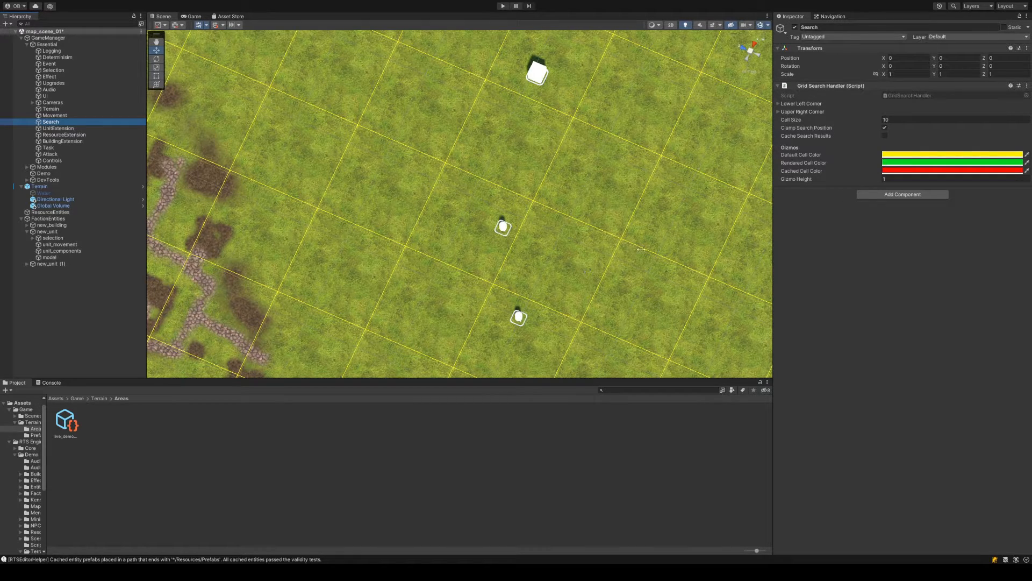
Select the duplicated unit new_unit (1) again
{"action": "left_click", "coordinate": [95, 264]}
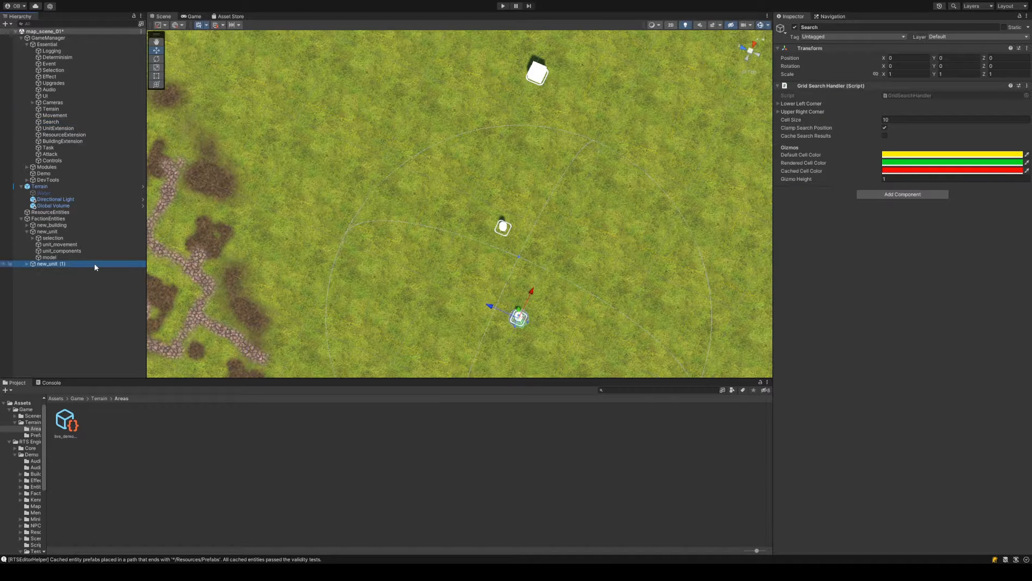
Delete the duplicate new_unit (1), save the scene, and select the Search object to display its grid over the terrain
{"action": "key", "text": "Delete"}
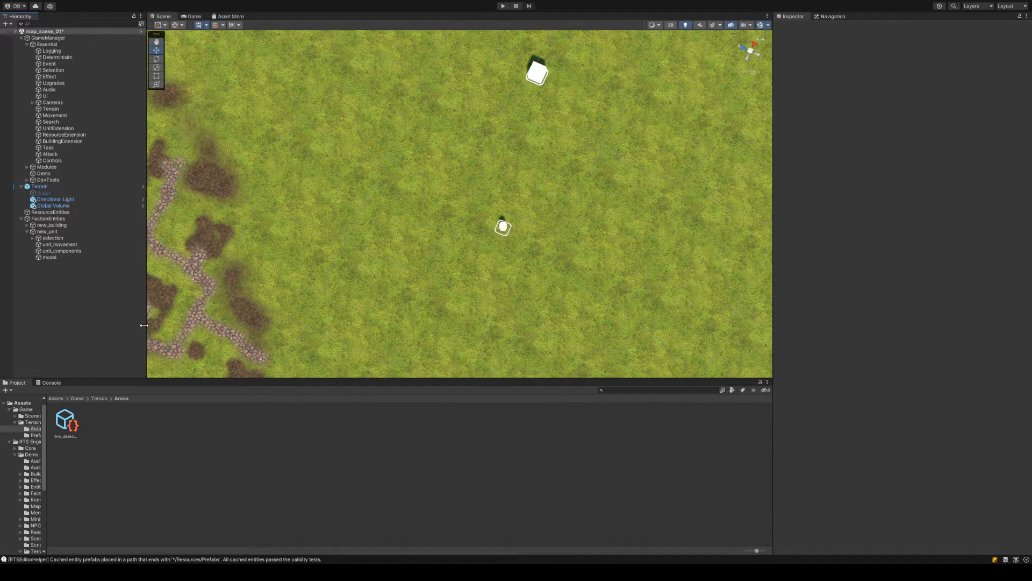
{"action": "left_click", "coordinate": [59, 122]}
{"action": "scroll", "coordinate": [440, 239], "scroll_direction": "down", "scroll_amount": 3}
{"action": "scroll", "coordinate": [440, 239], "scroll_direction": "down", "scroll_amount": 7}
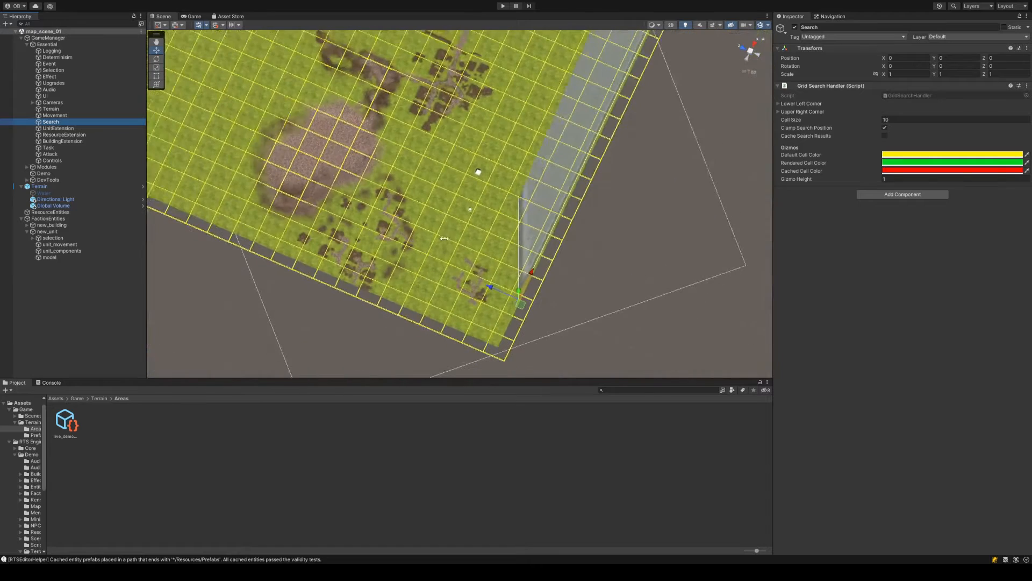
{"action": "middle_click_drag", "start_coordinate": [441, 239], "coordinate": [532, 235]}
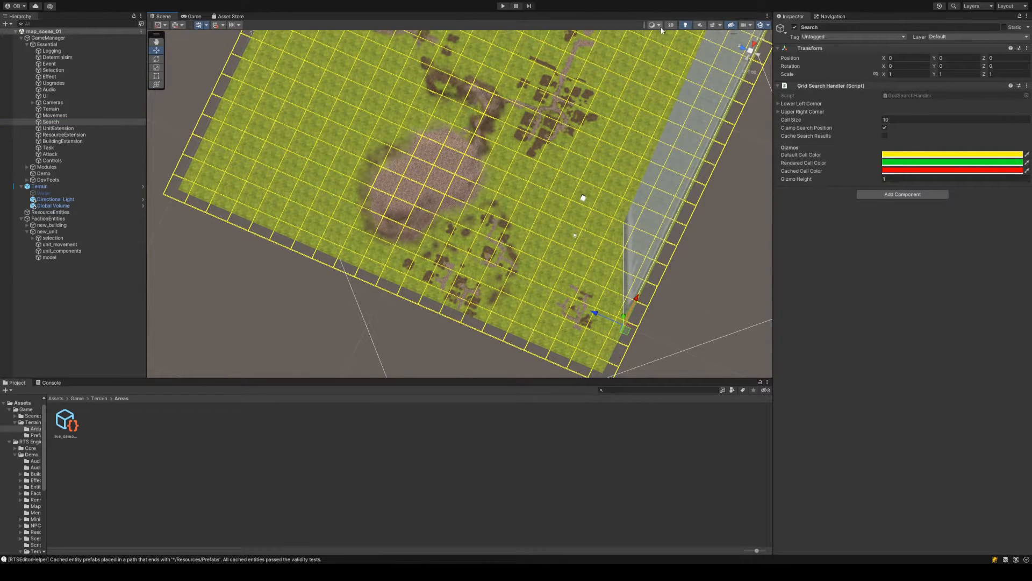
Run the scene in play mode and pan the game camera around the new building and unit
{"action": "left_click", "coordinate": [499, 7]}
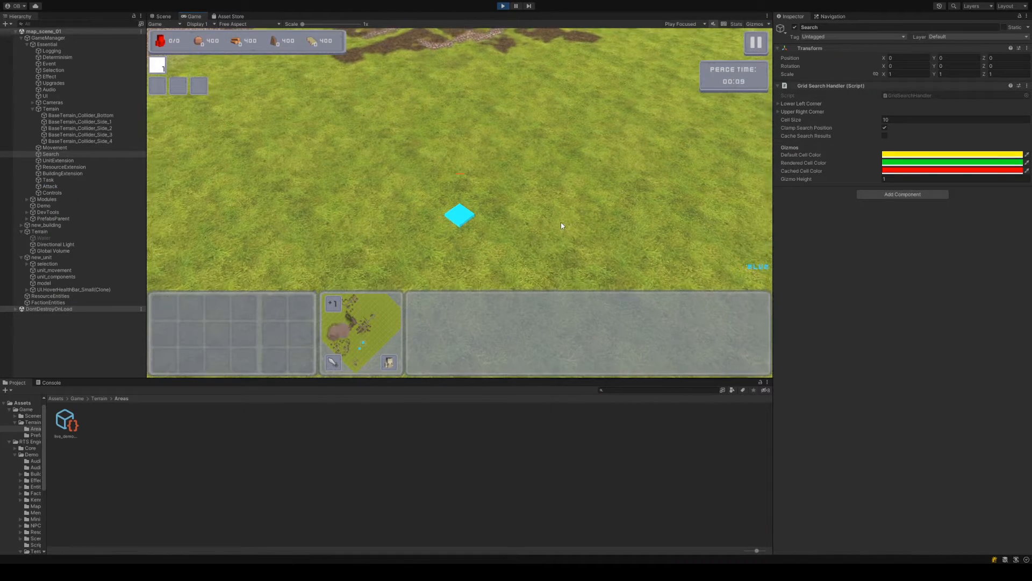
{"action": "key", "text": "Down"}
{"action": "key", "text": "Left"}
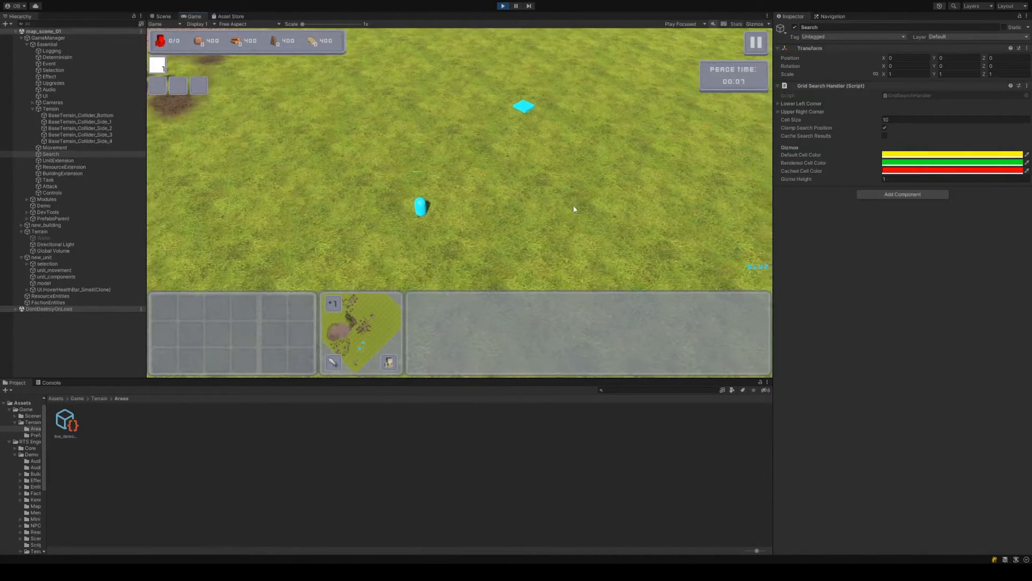
{"action": "key", "text": "Right"}
{"action": "key", "text": "Down"}
{"action": "key", "text": "Up"}
{"action": "key", "text": "Down"}
Examine the rendered and cached search cells over the terrain in the Scene view while the game runs
{"action": "left_click", "coordinate": [163, 17]}
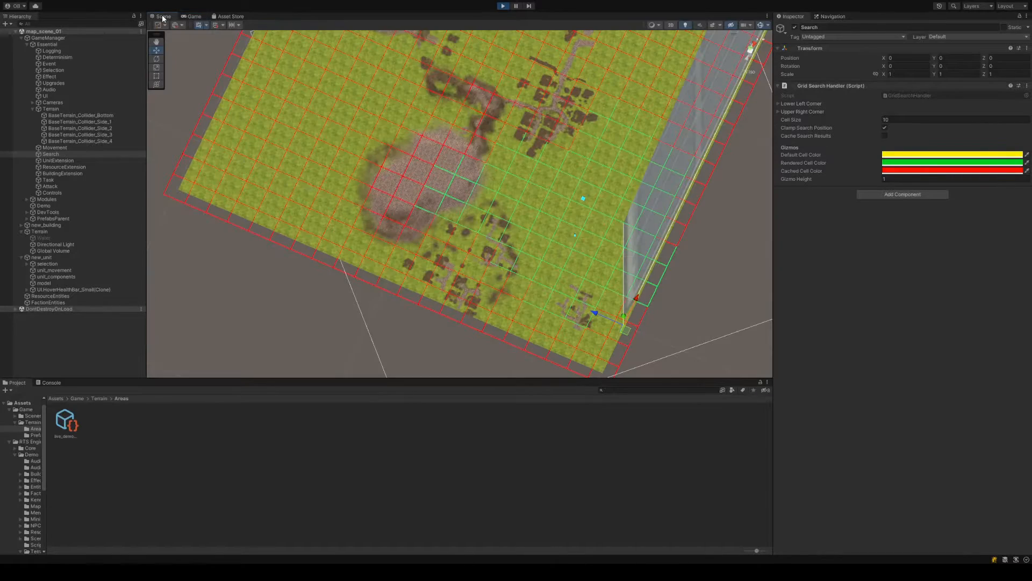
{"action": "scroll", "coordinate": [504, 167], "scroll_direction": "up", "scroll_amount": 4}
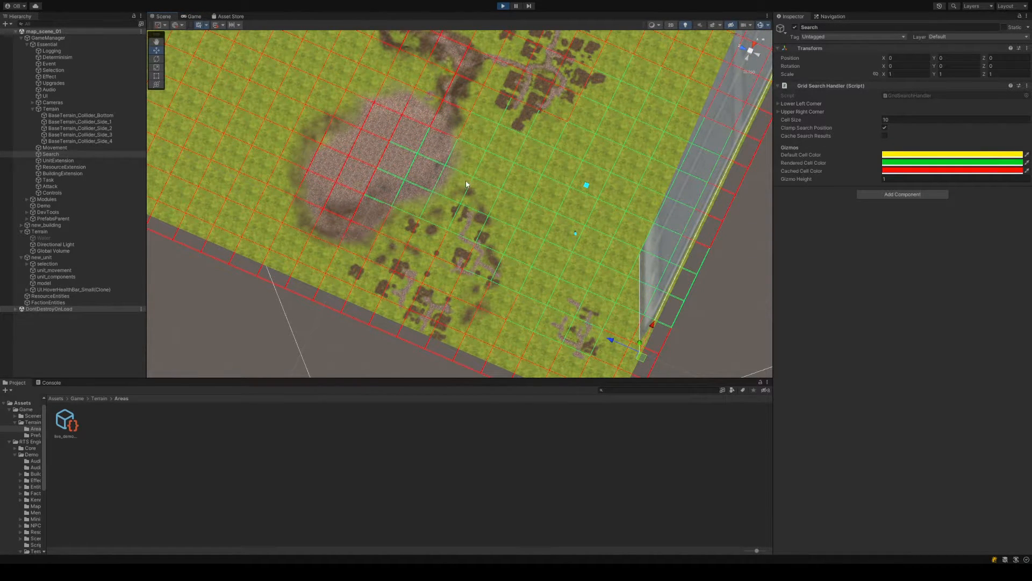
{"action": "mouse_move", "coordinate": [507, 171]}
{"action": "right_mouse_down"}
{"action": "mouse_move", "coordinate": [605, 107]}
{"action": "mouse_move", "coordinate": [637, 116]}
{"action": "mouse_move", "coordinate": [471, 159]}
{"action": "mouse_move", "coordinate": [508, 164]}
{"action": "right_mouse_up"}
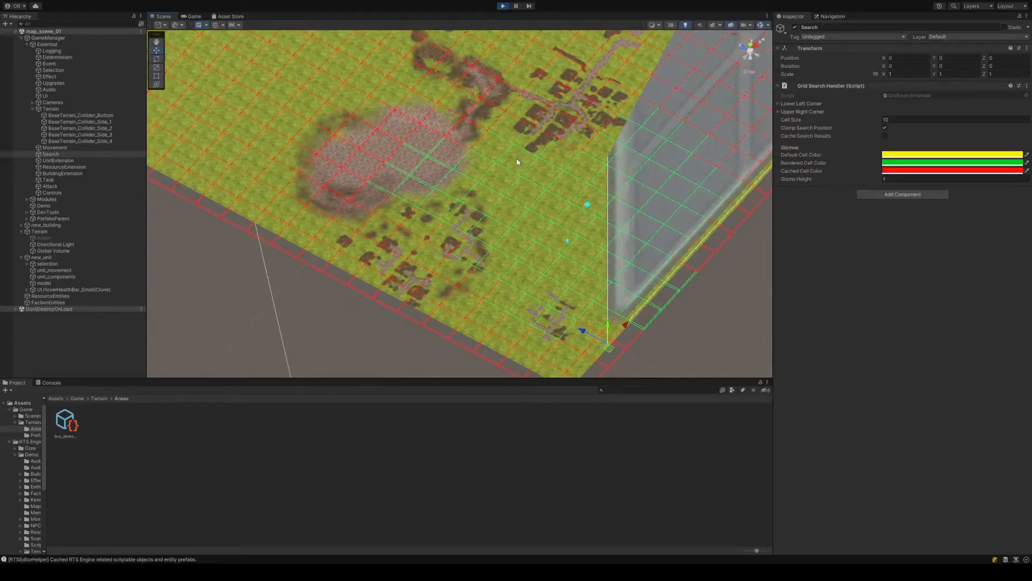
{"action": "middle_click_drag", "start_coordinate": [517, 162], "coordinate": [498, 155]}
{"action": "scroll", "coordinate": [489, 150], "scroll_direction": "up", "scroll_amount": 7}
{"action": "right_click_drag", "start_coordinate": [465, 169], "coordinate": [493, 153]}
Move the game camera and compare how the search cells change between the Game and Scene views
{"action": "left_click", "coordinate": [192, 17]}
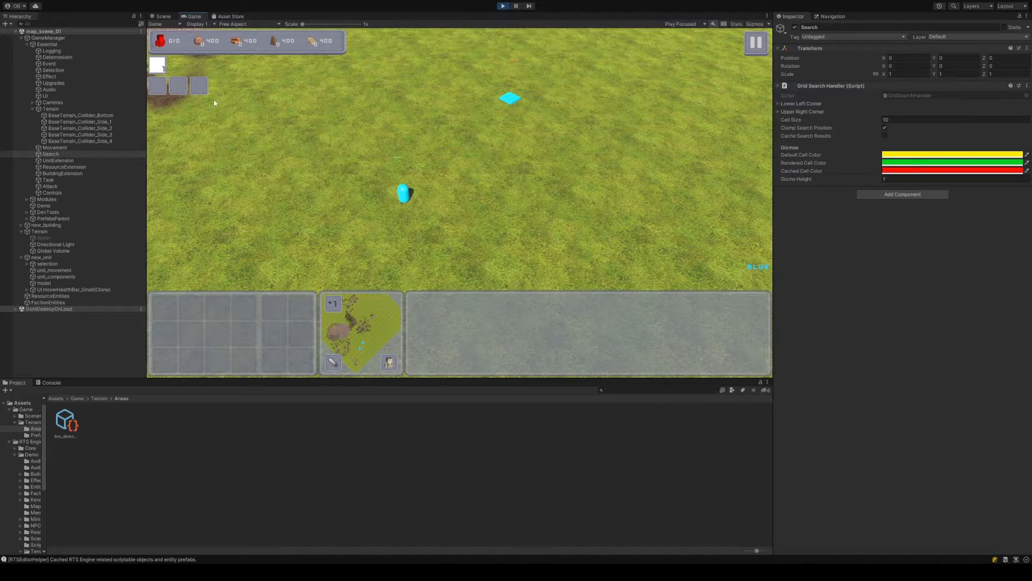
{"action": "left_click", "coordinate": [163, 17]}
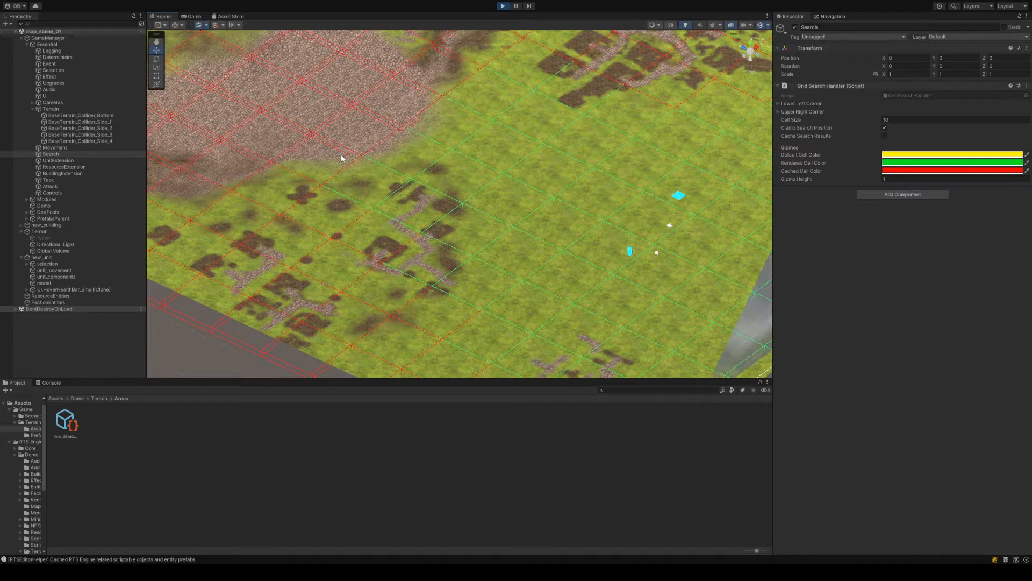
{"action": "middle_click_drag", "start_coordinate": [523, 181], "coordinate": [498, 173]}
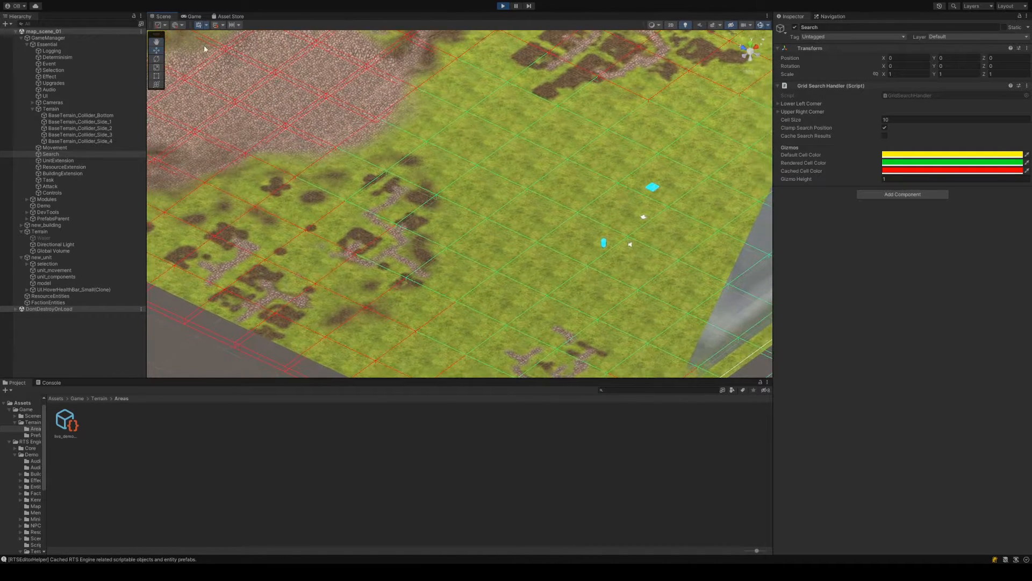
{"action": "left_click", "coordinate": [191, 17]}
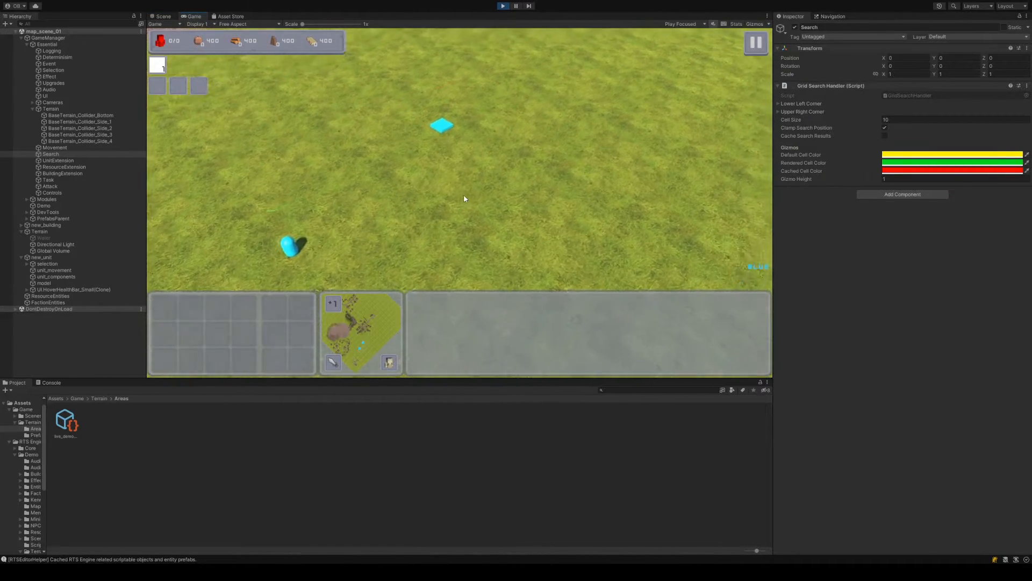
{"action": "left_click", "coordinate": [170, 16]}
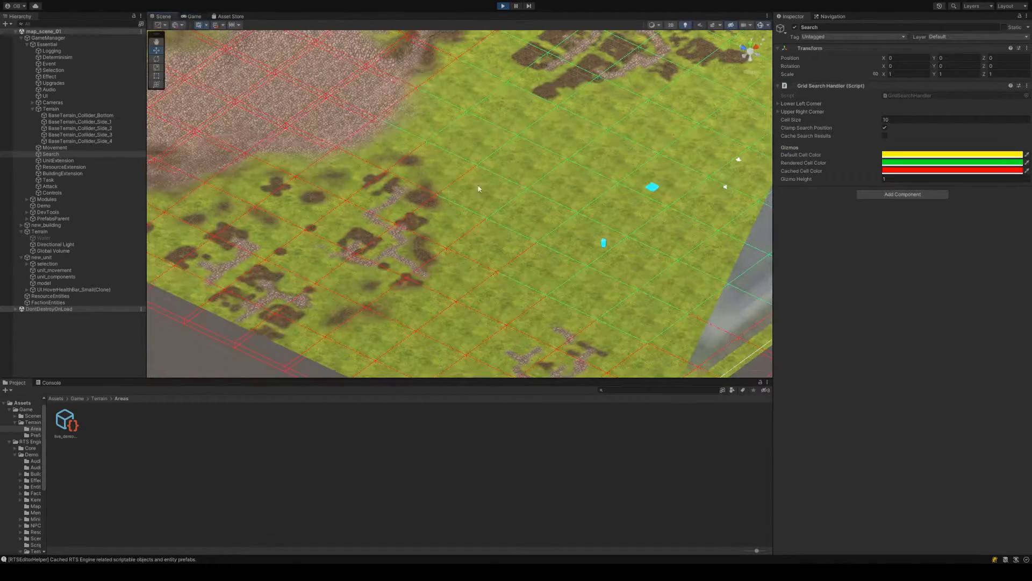
Inspect the cached and rendered search cells across the whole map from several angles in the Scene view
{"action": "middle_click_drag", "start_coordinate": [494, 184], "coordinate": [409, 217]}
{"action": "left_click_drag", "start_coordinate": [343, 185], "coordinate": [352, 141], "text": "alt"}
{"action": "scroll", "coordinate": [494, 192], "scroll_direction": "down", "scroll_amount": 5}
{"action": "scroll", "coordinate": [360, 156], "scroll_direction": "down", "scroll_amount": 5}
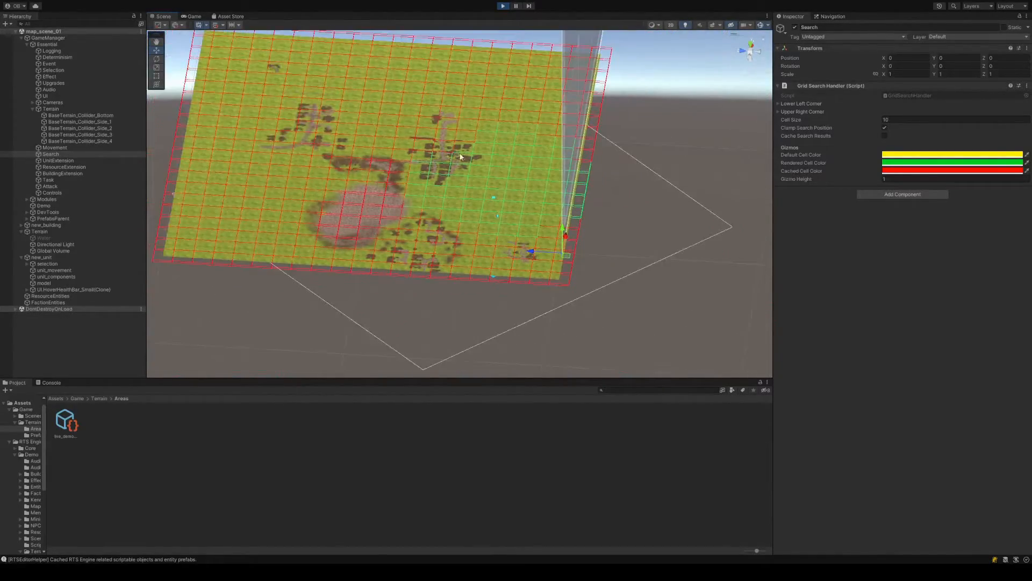
{"action": "left_click_drag", "start_coordinate": [461, 157], "coordinate": [435, 161], "text": "alt"}
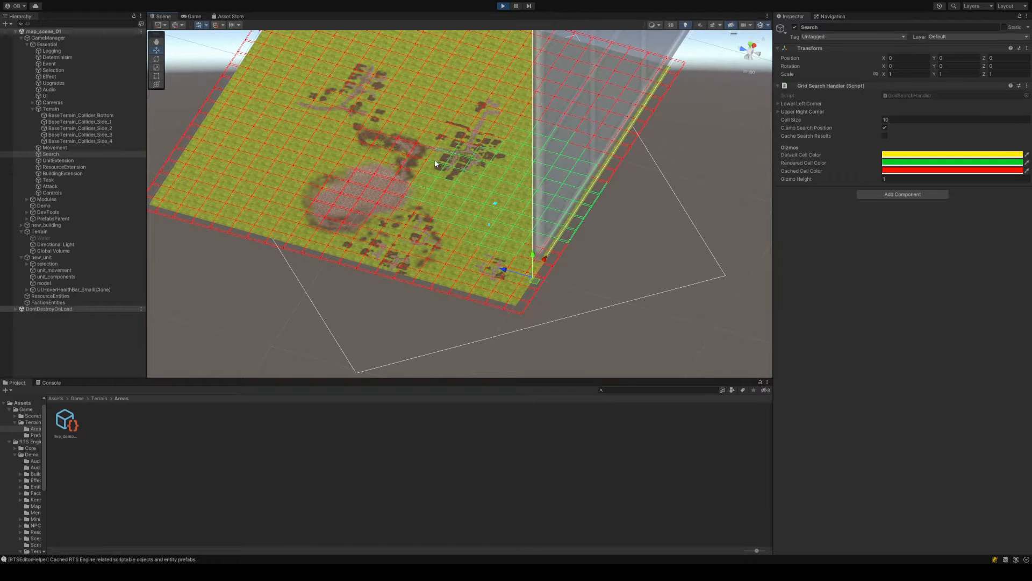
{"action": "scroll", "coordinate": [457, 175], "scroll_direction": "up", "scroll_amount": 3}
{"action": "scroll", "coordinate": [462, 179], "scroll_direction": "up", "scroll_amount": 1}
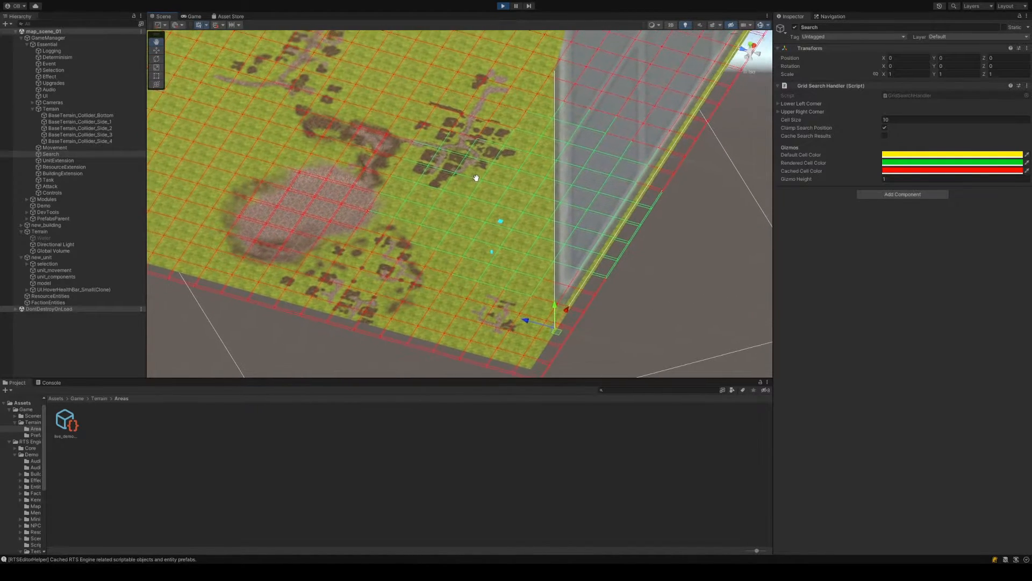
{"action": "middle_click_drag", "start_coordinate": [493, 184], "coordinate": [490, 192]}
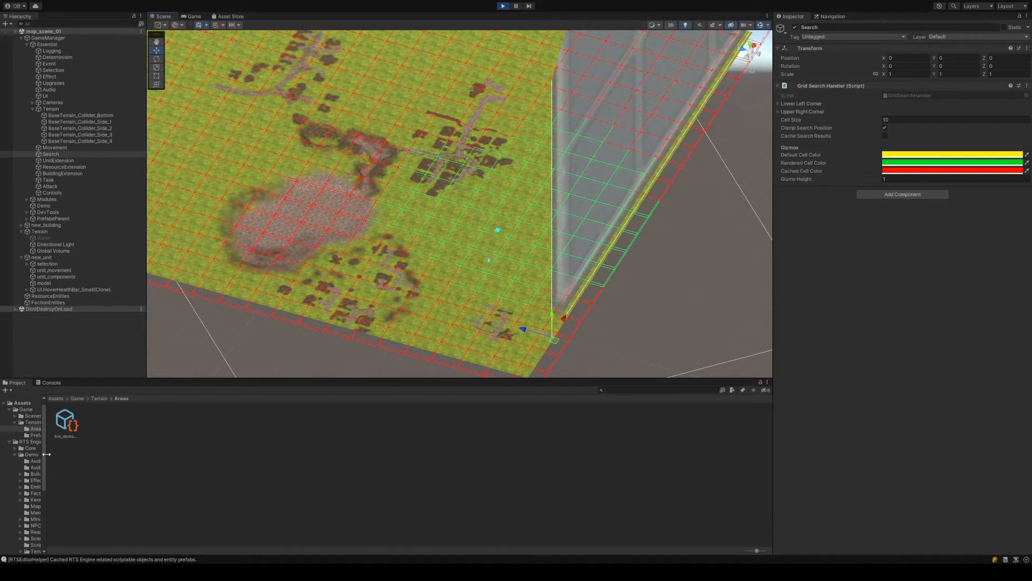
Widen the project's folder tree and stop play mode
{"action": "left_click_drag", "start_coordinate": [47, 454], "coordinate": [95, 457]}
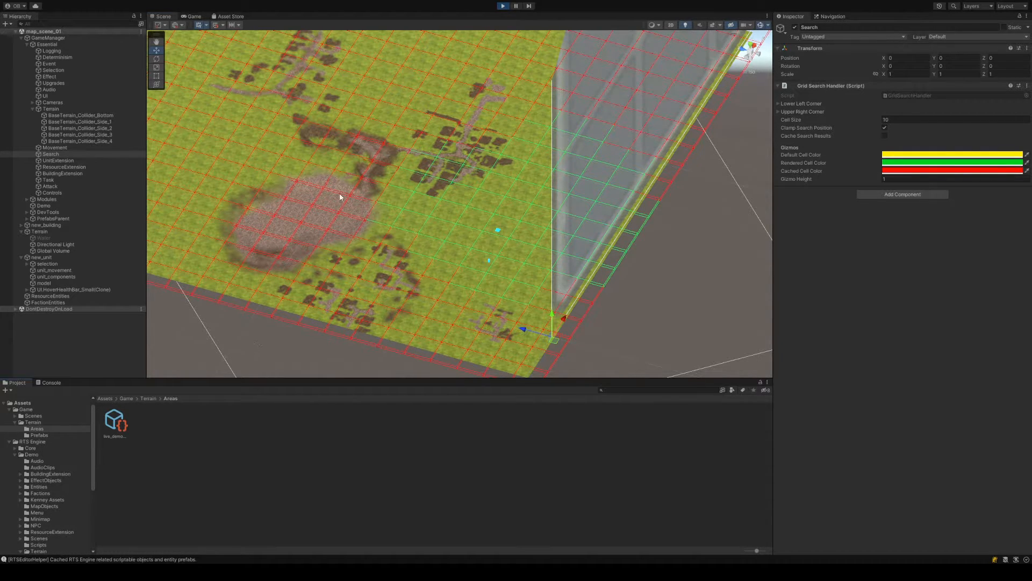
{"action": "left_click", "coordinate": [80, 128]}
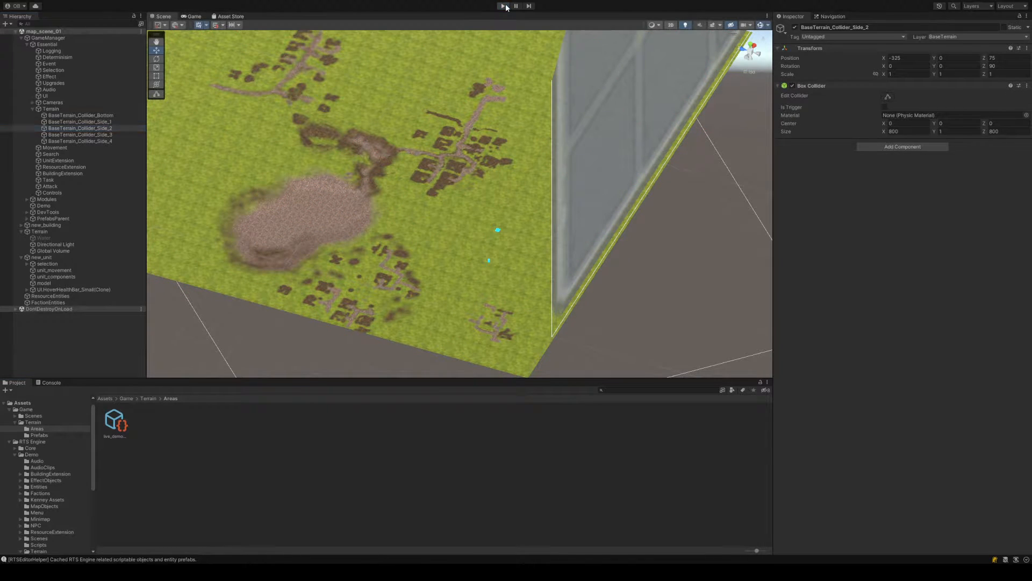
{"action": "left_click", "coordinate": [504, 6]}
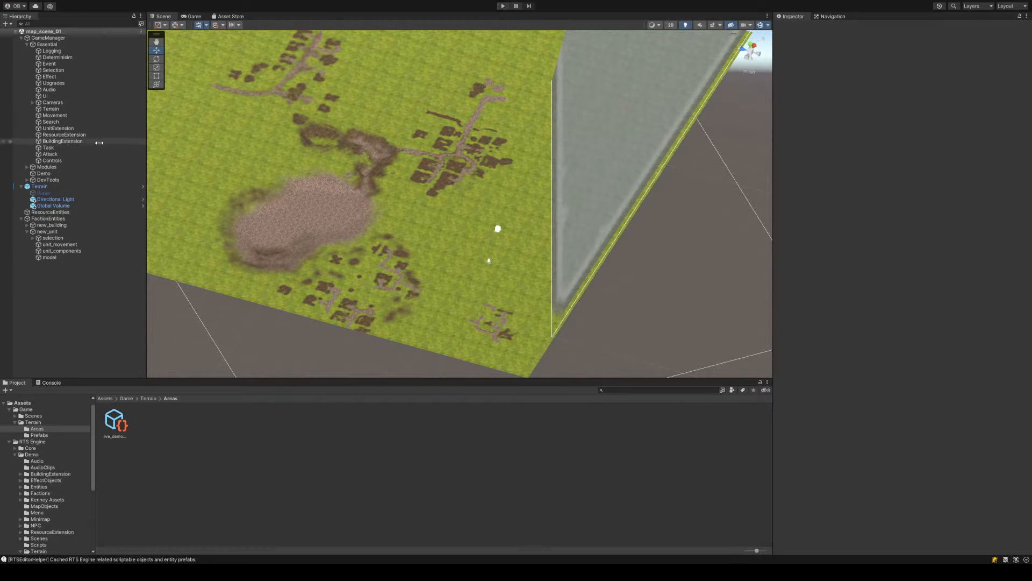
Reselect the Search object and view its default cell grid over the entire terrain in edit mode
{"action": "left_click", "coordinate": [100, 122]}
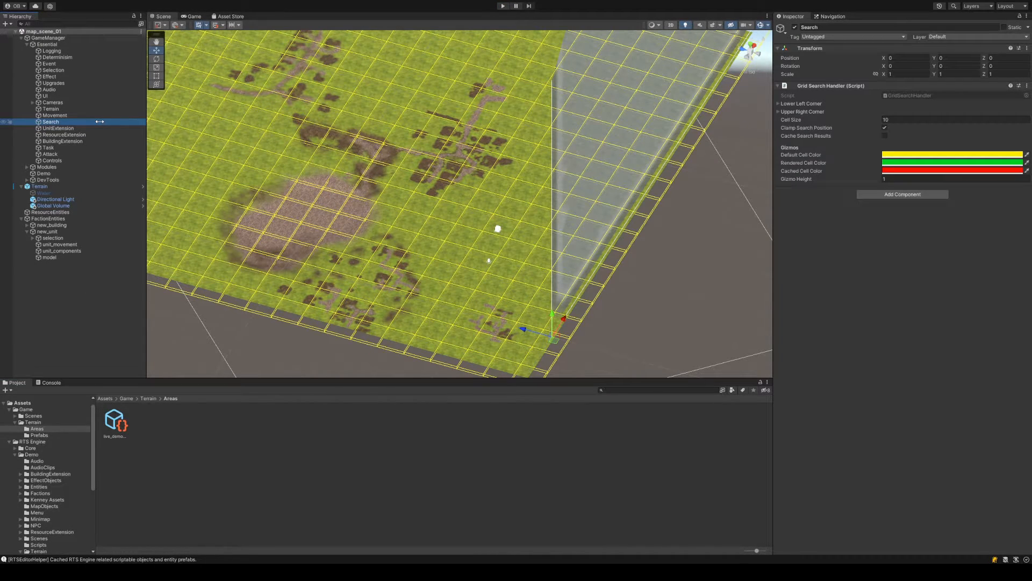
{"action": "left_click_drag", "start_coordinate": [349, 192], "coordinate": [403, 191], "text": "alt"}
{"action": "scroll", "coordinate": [376, 194], "scroll_direction": "down", "scroll_amount": 4}
{"action": "middle_click_drag", "start_coordinate": [375, 195], "coordinate": [438, 195]}
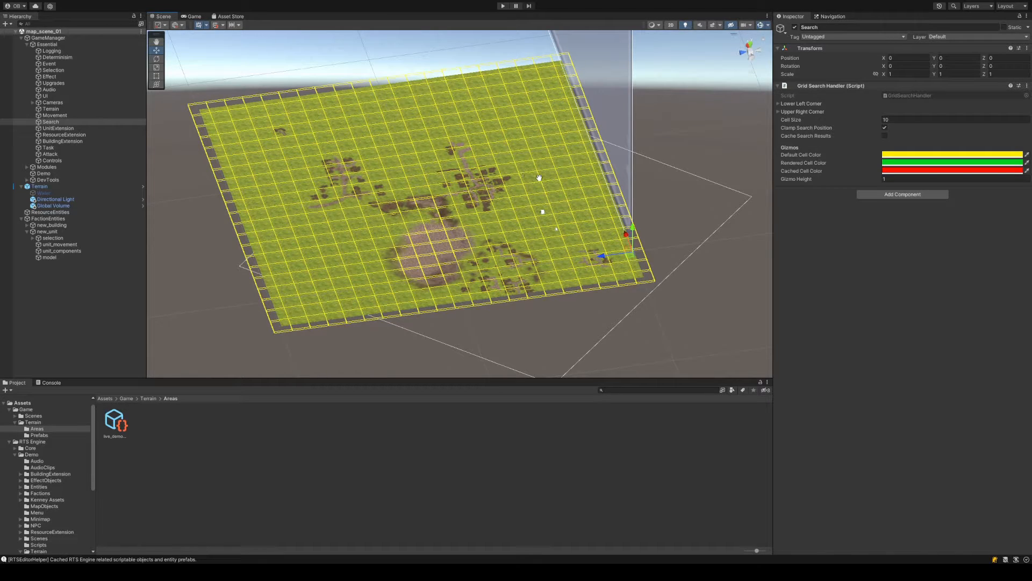
Select the GameManager's Terrain object and inspect its base terrain area and side base terrain setting
{"action": "left_click", "coordinate": [74, 109]}
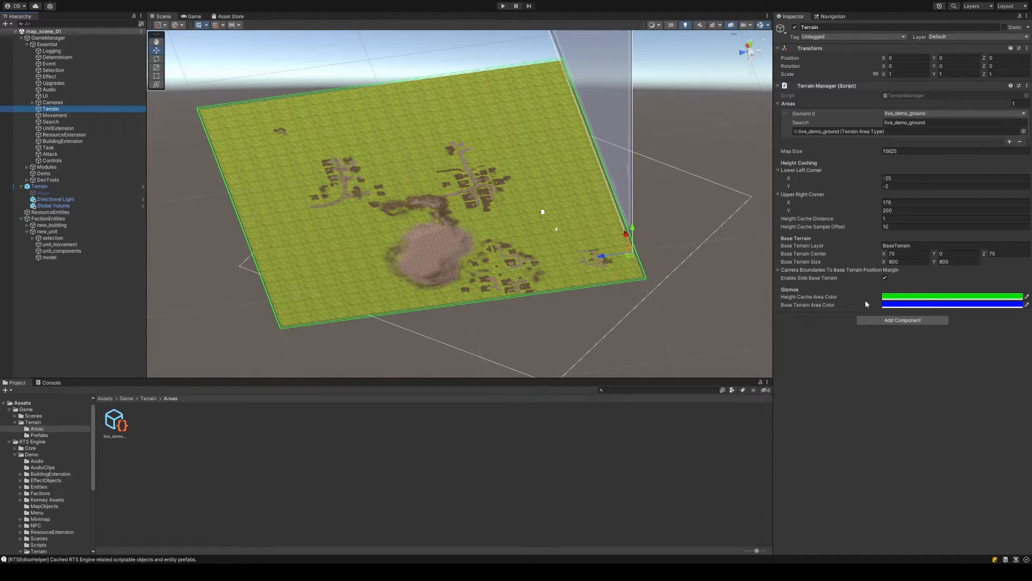
{"action": "left_click_drag", "start_coordinate": [618, 232], "coordinate": [599, 208], "text": "alt"}
{"action": "scroll", "coordinate": [601, 208], "scroll_direction": "down", "scroll_amount": 4}
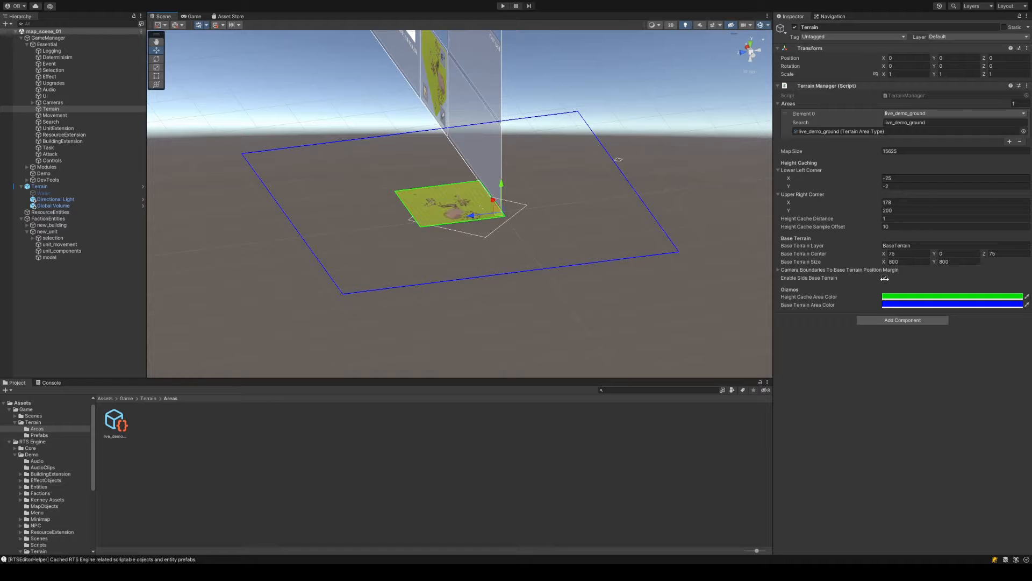
{"action": "left_click", "coordinate": [884, 278]}
Return to the Search object and examine how far its grid extends around the terrain's edges
{"action": "left_click", "coordinate": [79, 121]}
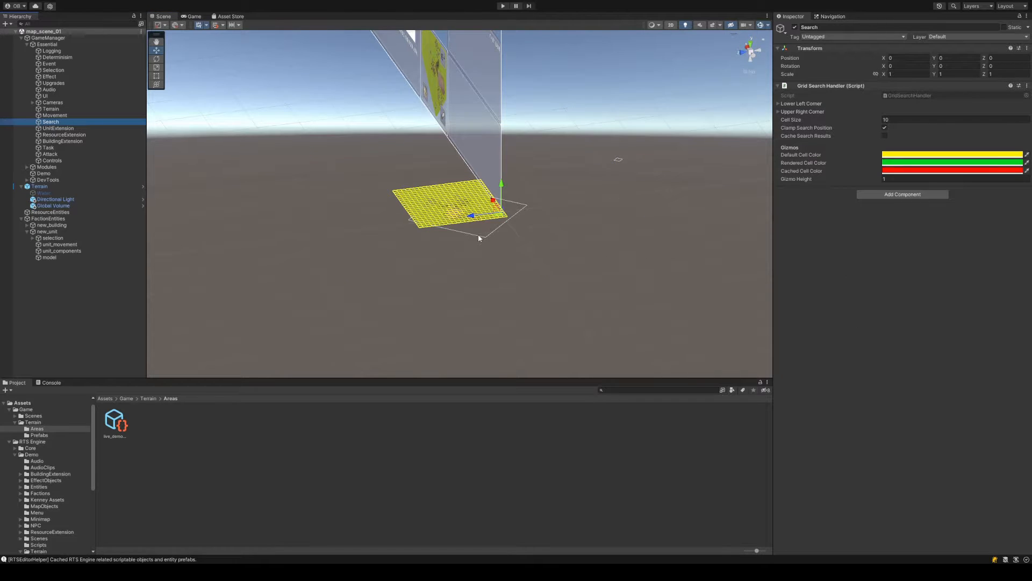
{"action": "scroll", "coordinate": [478, 236], "scroll_direction": "up", "scroll_amount": 5}
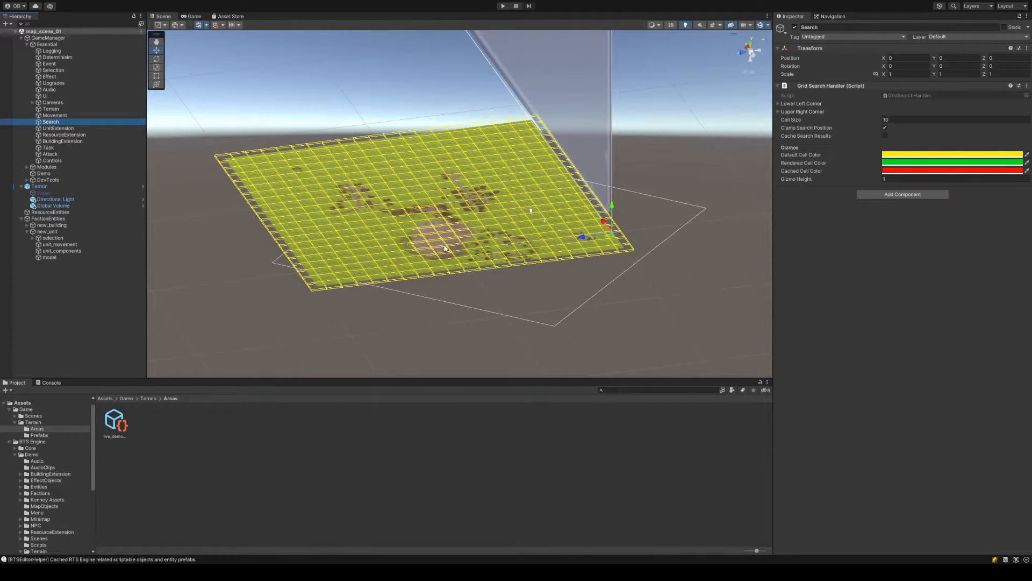
{"action": "scroll", "coordinate": [376, 225], "scroll_direction": "up", "scroll_amount": 3}
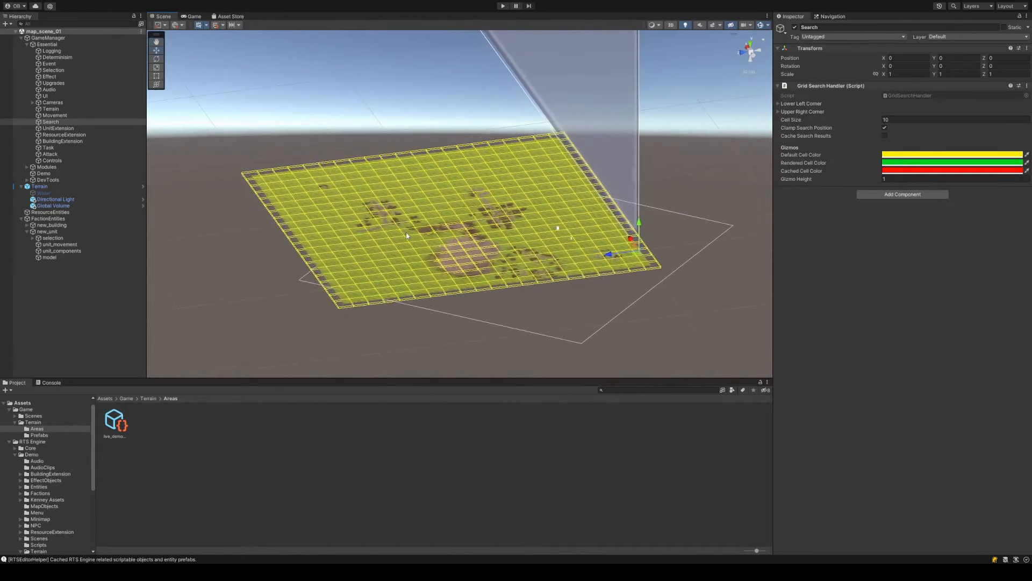
{"action": "left_click_drag", "start_coordinate": [476, 254], "coordinate": [378, 261], "text": "alt"}
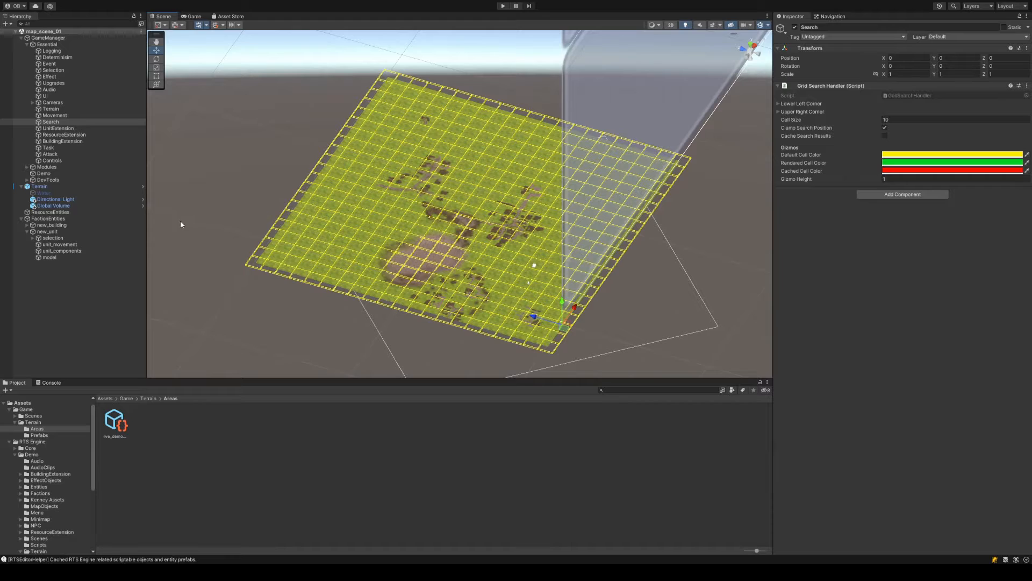
Collapse the Essential, Terrain, FactionEntities and GameManager groups in the scene hierarchy
{"action": "left_click", "coordinate": [94, 129]}
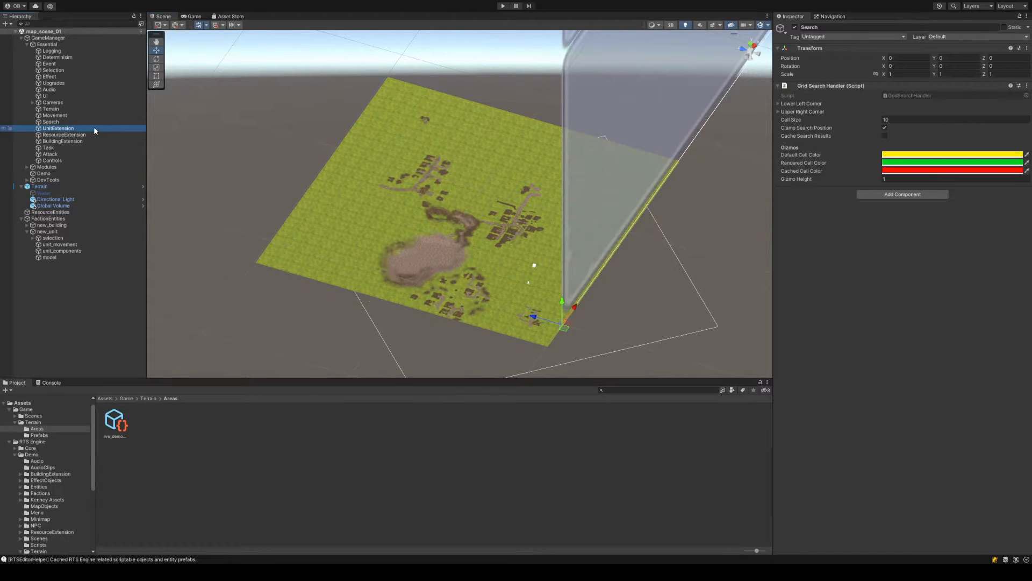
{"action": "left_click", "coordinate": [30, 47]}
{"action": "left_click", "coordinate": [27, 44]}
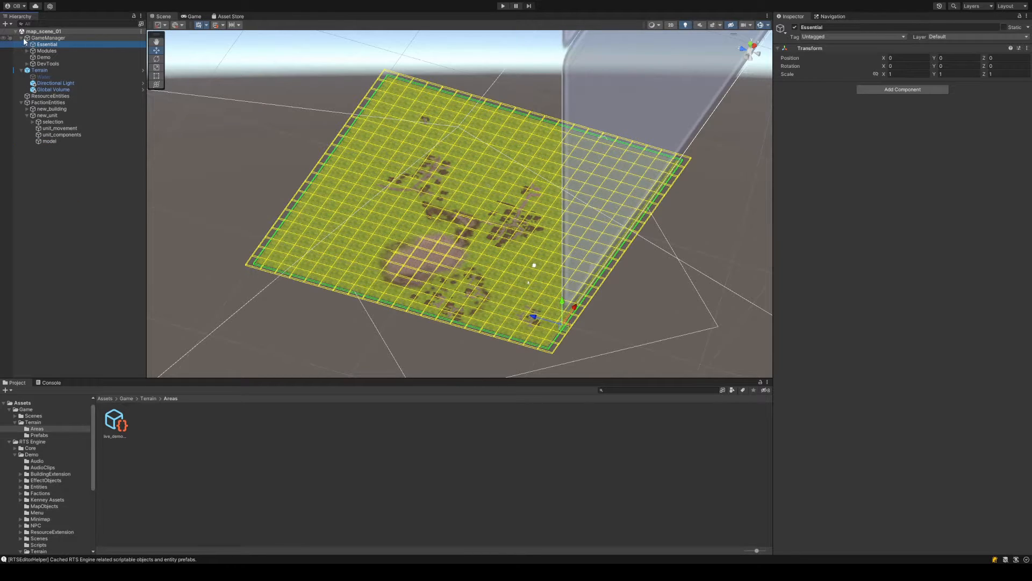
{"action": "key", "text": "Left"}
{"action": "left_click", "coordinate": [21, 70]}
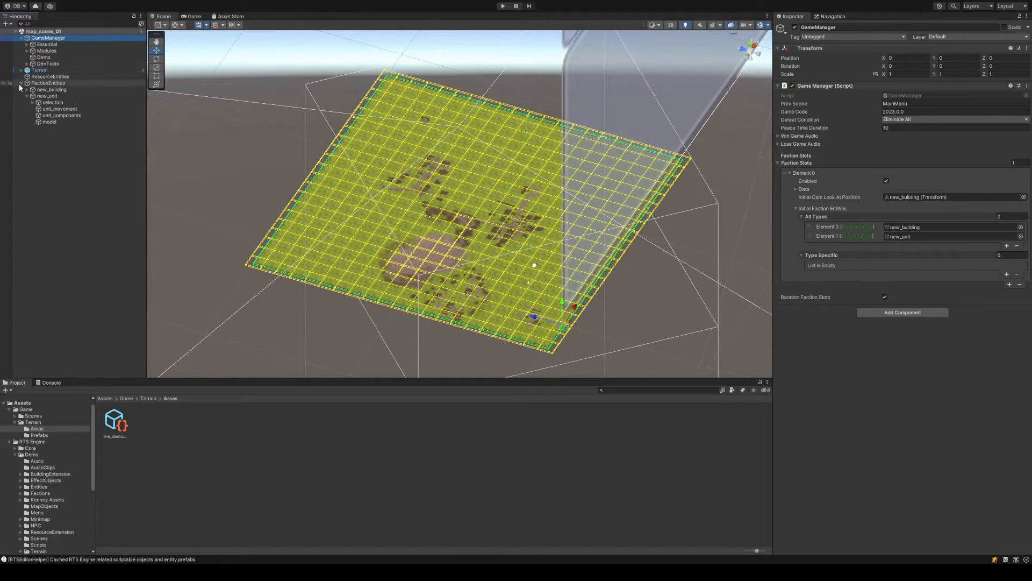
{"action": "left_click", "coordinate": [21, 83]}
{"action": "left_click", "coordinate": [21, 37]}
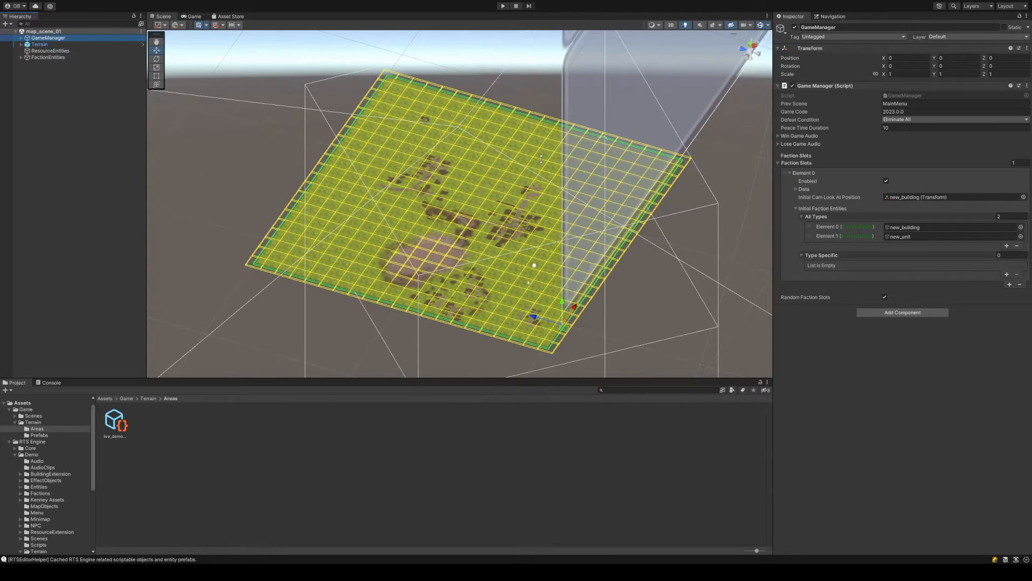
Clear the selection, and reselect the GameManager object to show its faction slot settings
{"action": "middle_click_drag", "start_coordinate": [523, 229], "coordinate": [521, 214]}
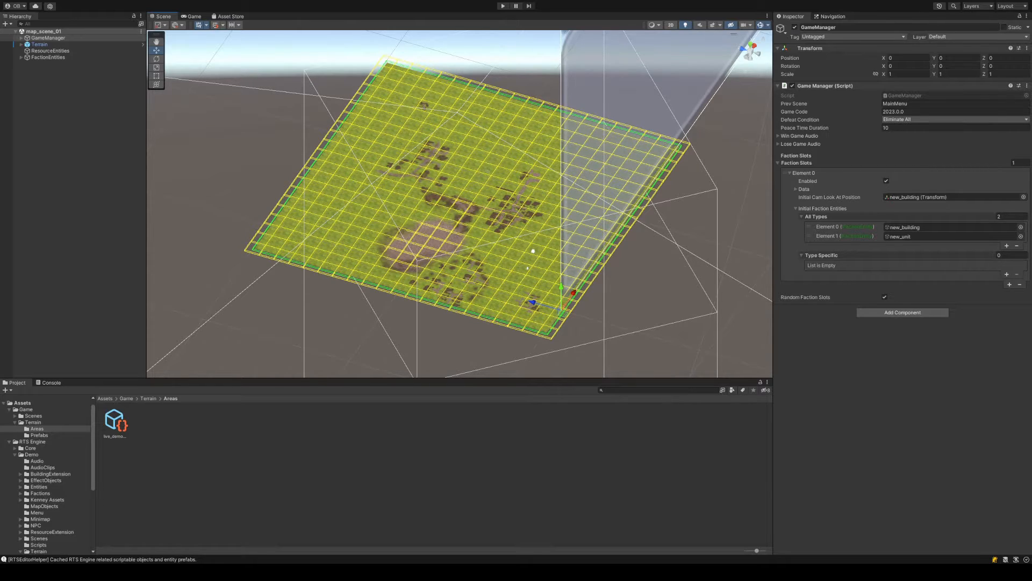
{"action": "left_click", "coordinate": [361, 484]}
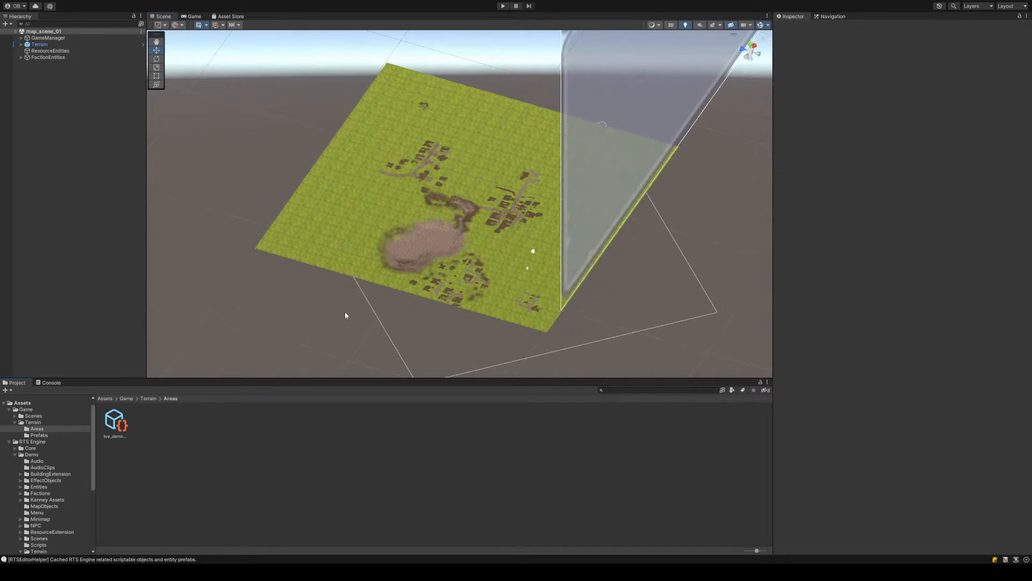
{"action": "left_click", "coordinate": [59, 37]}
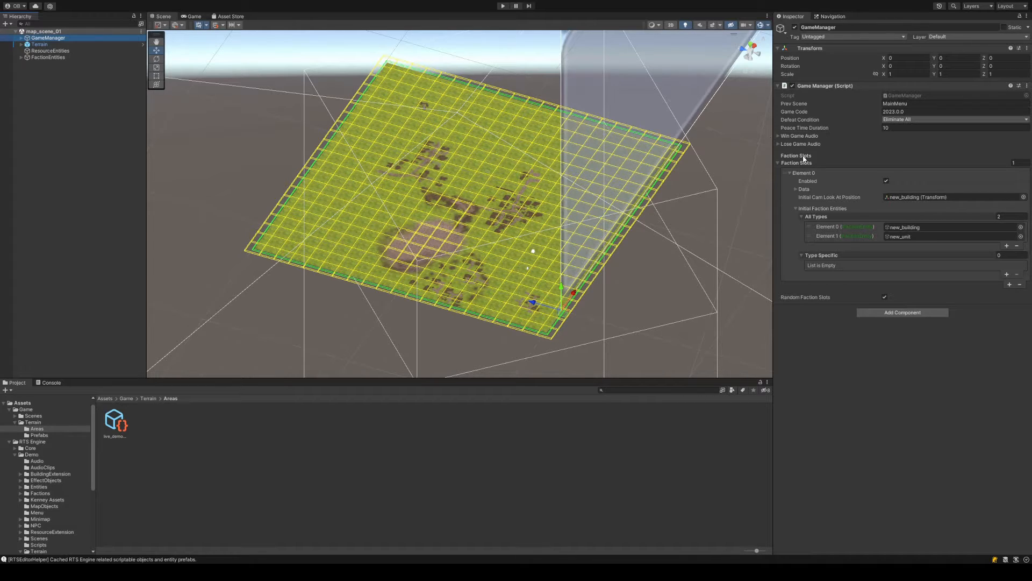
Examine the new building and unit on the terrain, and review the first faction slot's data, including its role options
{"action": "scroll", "coordinate": [676, 199], "scroll_direction": "up", "scroll_amount": 8}
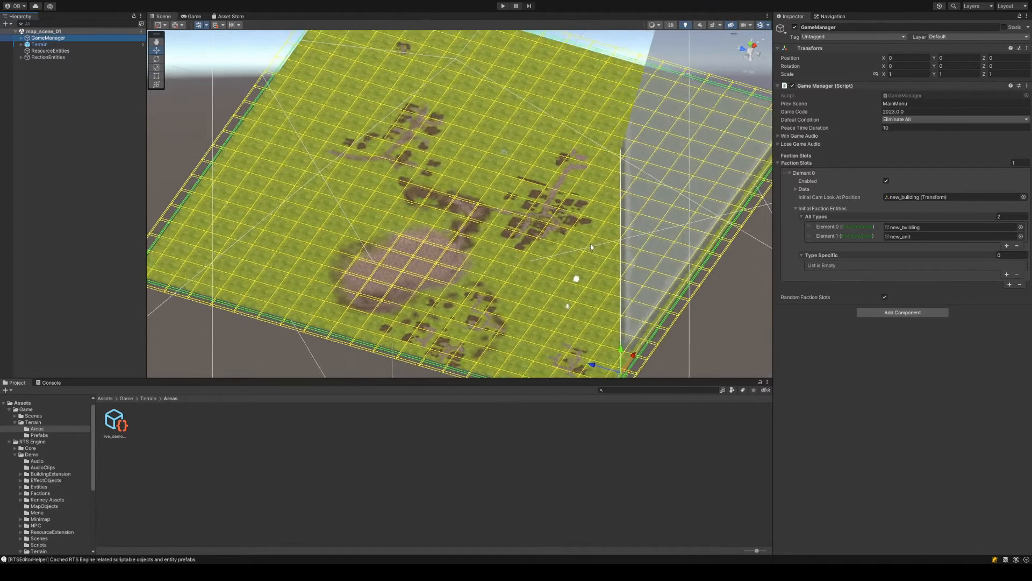
{"action": "middle_click_drag", "start_coordinate": [608, 220], "coordinate": [538, 212]}
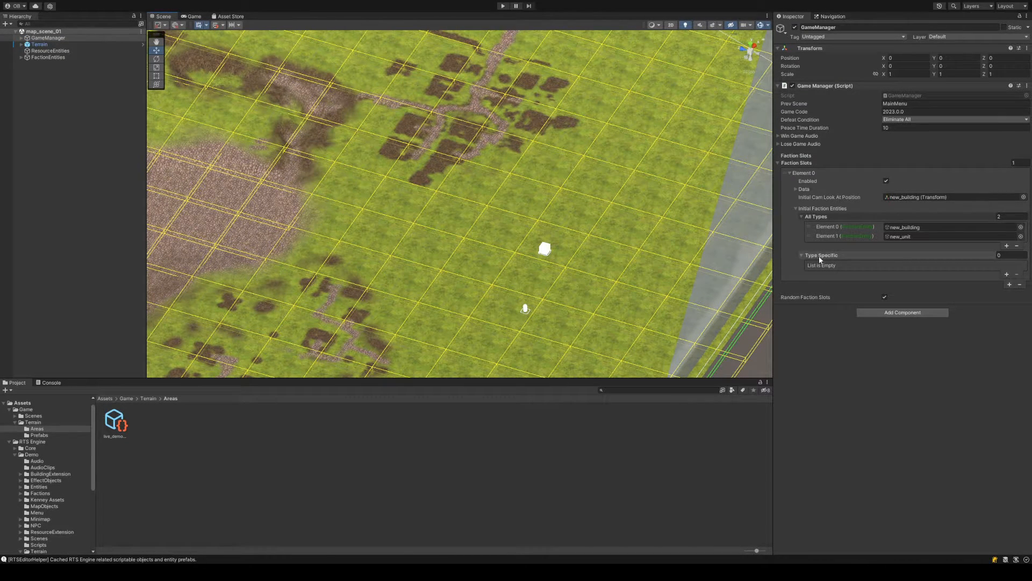
{"action": "left_click", "coordinate": [803, 189]}
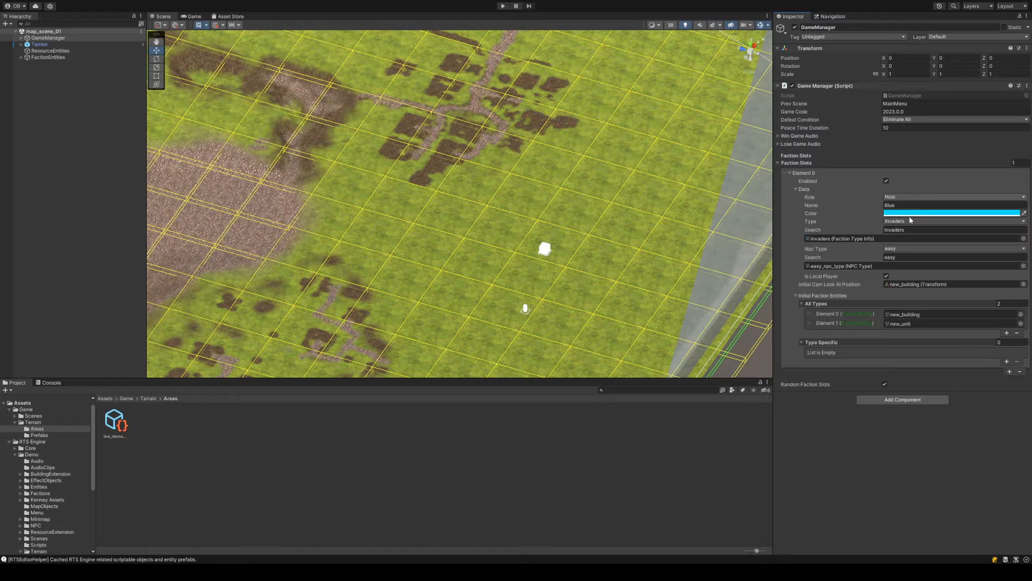
{"action": "left_click", "coordinate": [900, 197]}
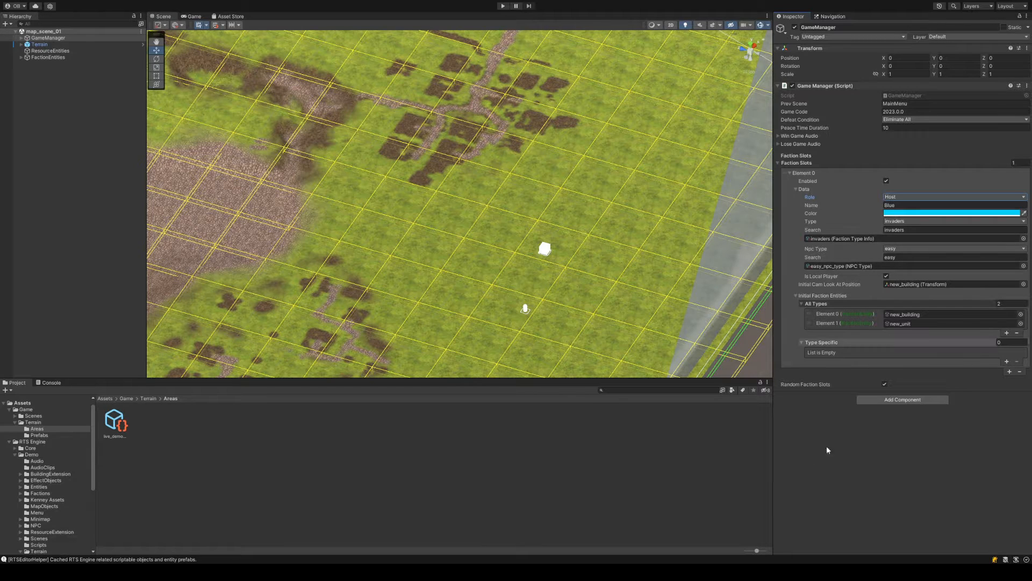
Create a folder named Factions inside the project's Game folder and open it
{"action": "left_click", "coordinate": [148, 399]}
{"action": "left_click", "coordinate": [126, 398]}
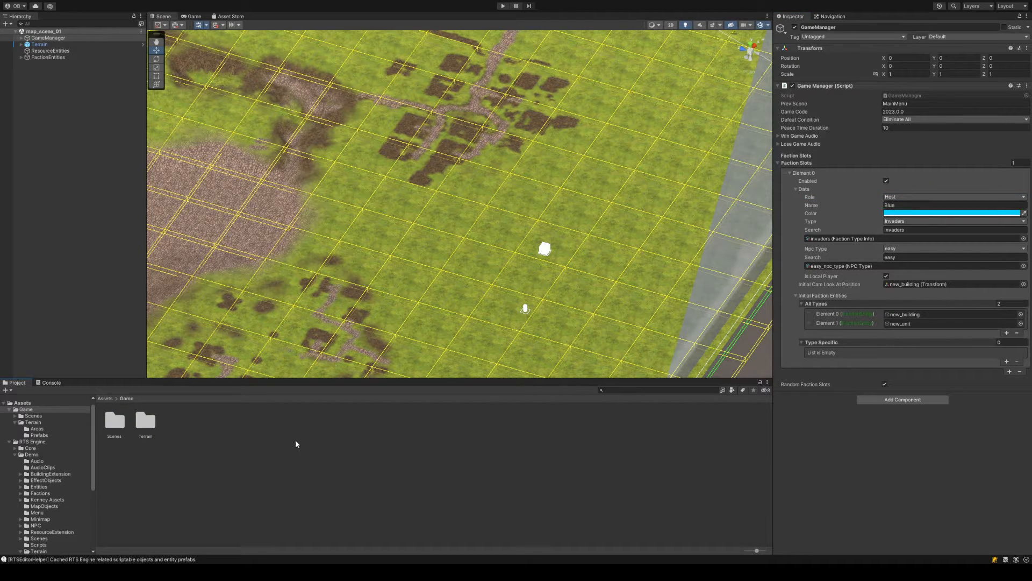
{"action": "left_click", "coordinate": [284, 455]}
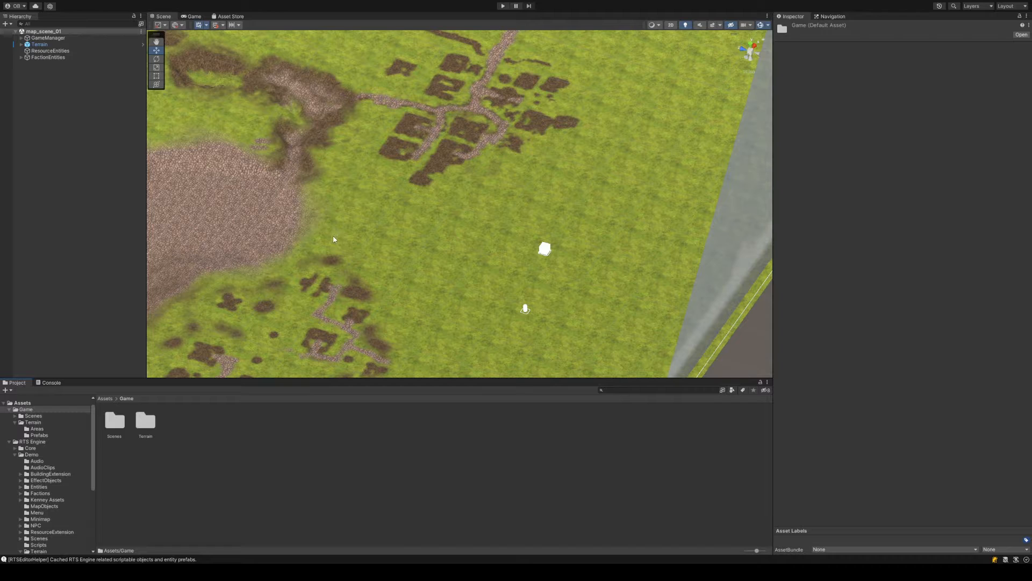
{"action": "left_click", "coordinate": [443, 142]}
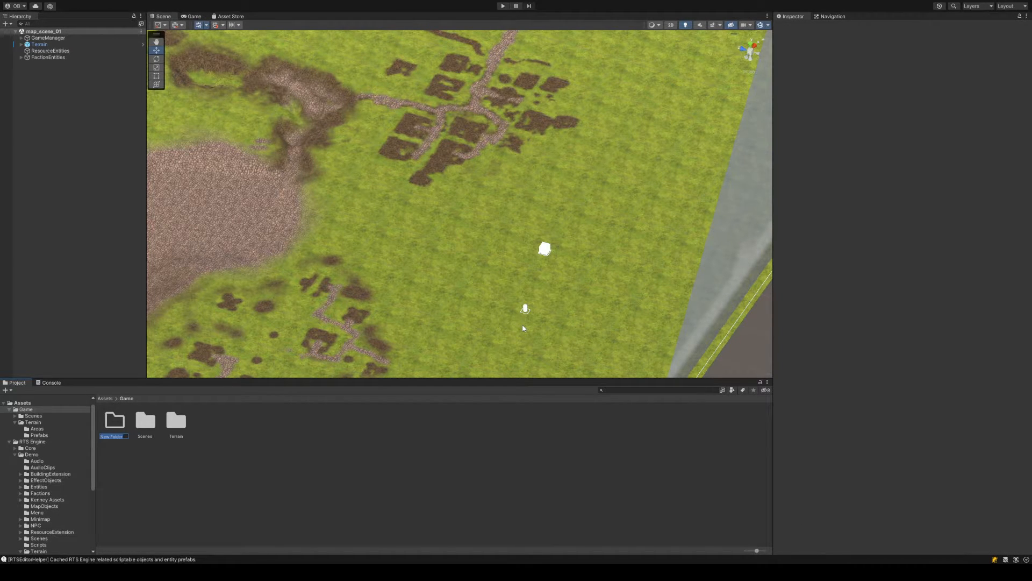
{"action": "type", "text": "Aactions"}
{"action": "key", "text": "Return"}
{"action": "key", "text": "Return"}
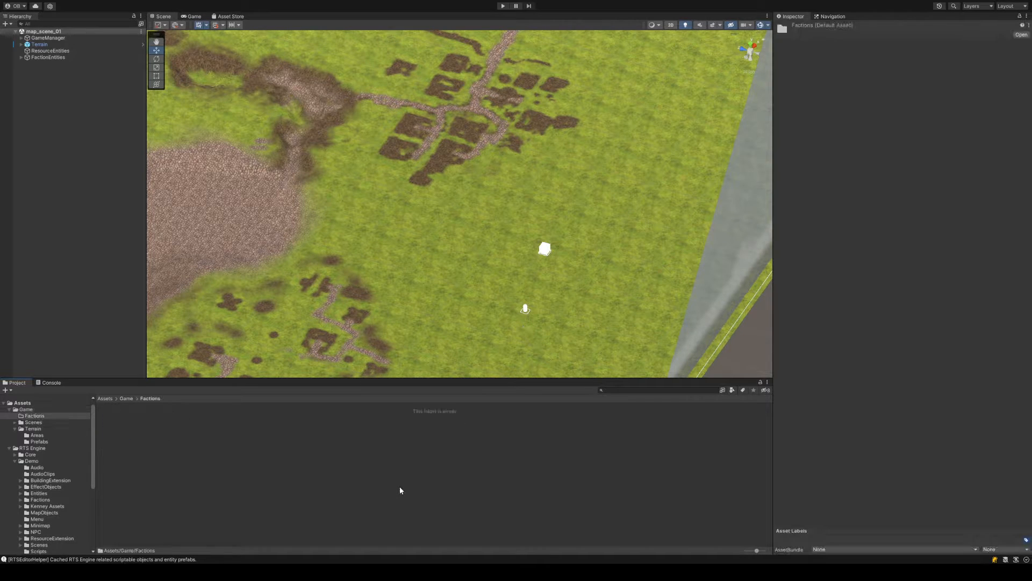
Create a Types subfolder inside the Factions folder and open it
{"action": "key", "text": "ctrl+shift+n"}
{"action": "type", "text": "Types"}
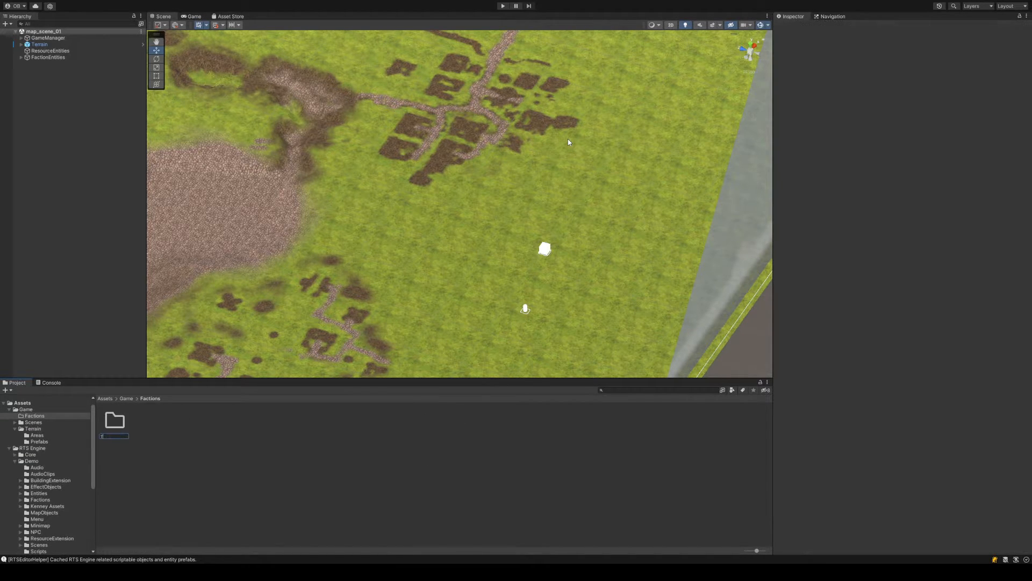
{"action": "key", "text": "Return"}
{"action": "key", "text": "Return"}
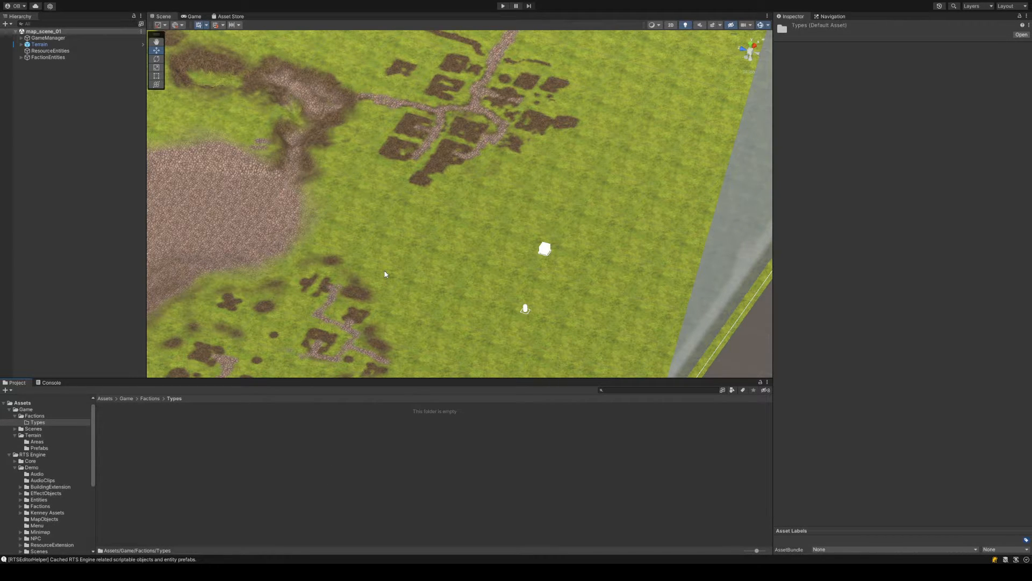
Create a Faction Type Info asset named live_demo_faction in the Types folder
{"action": "left_click", "coordinate": [607, 242]}
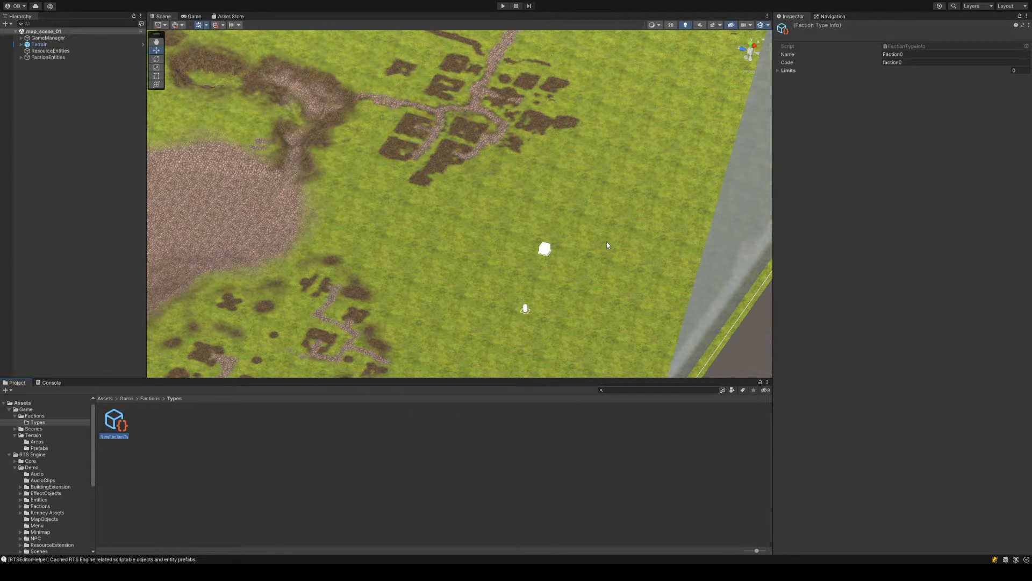
{"action": "type", "text": "huve_demo_faction"}
{"action": "key", "text": "Return"}
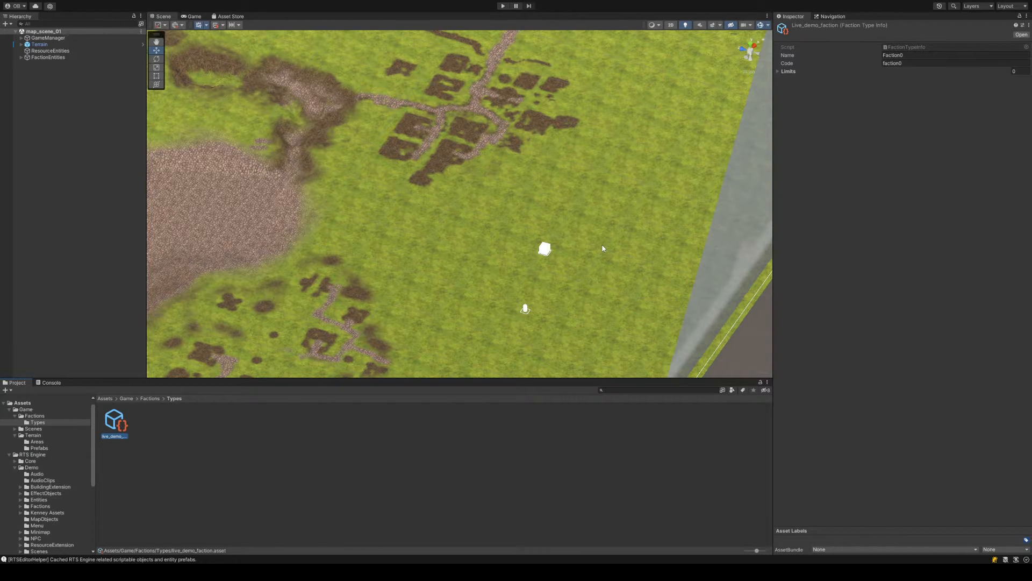
Set the new faction type's name to Demo Faction and its code to live_demo_faction
{"action": "left_click", "coordinate": [925, 55]}
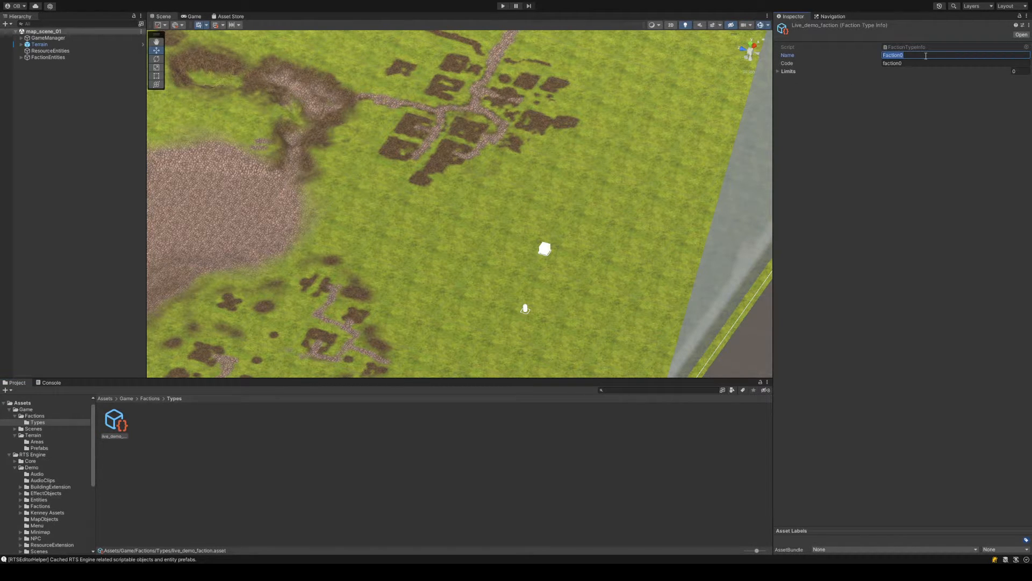
{"action": "type", "text": "Live_Demo_Factio"}
{"action": "double_click", "coordinate": [898, 56]}
{"action": "left_click", "coordinate": [896, 57]}
{"action": "key", "text": "BackSpace"}
{"action": "left_click", "coordinate": [910, 58]}
{"action": "key", "text": "BackSpace"}
{"action": "left_click_drag", "start_coordinate": [908, 56], "coordinate": [872, 54]}
{"action": "type", "text": "Demo"}
{"action": "key", "text": "Tab"}
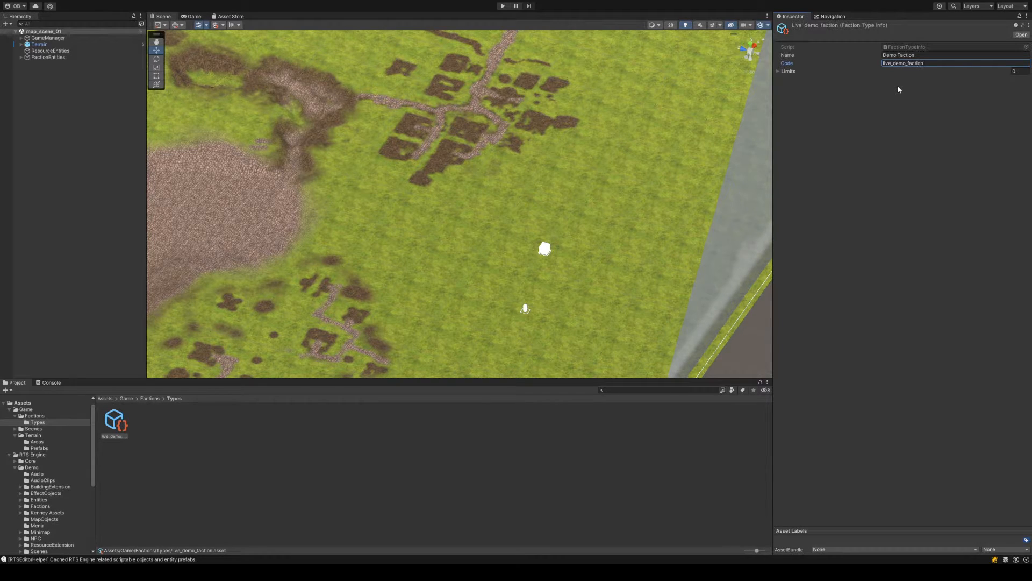
Add one entry to the faction type's Limits and expand its definer's Codes and Categories lists
{"action": "left_click", "coordinate": [779, 71]}
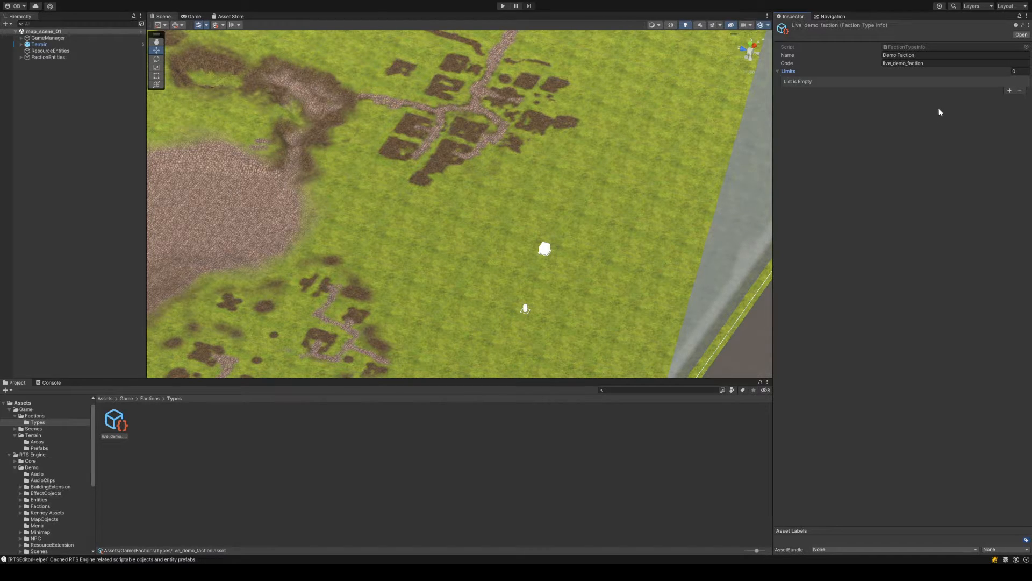
{"action": "left_click", "coordinate": [1011, 92]}
{"action": "left_click", "coordinate": [860, 84]}
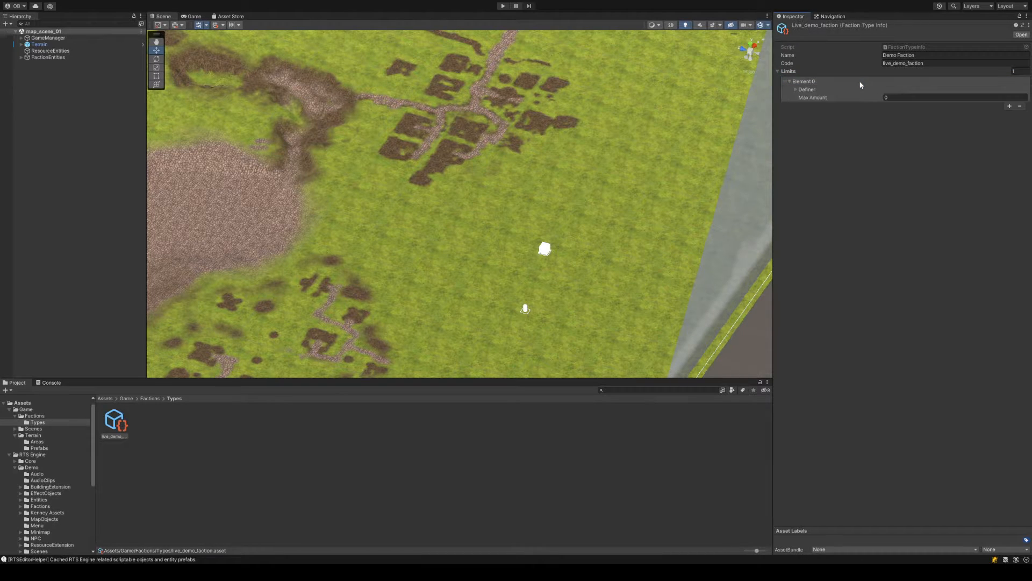
{"action": "left_click", "coordinate": [812, 90]}
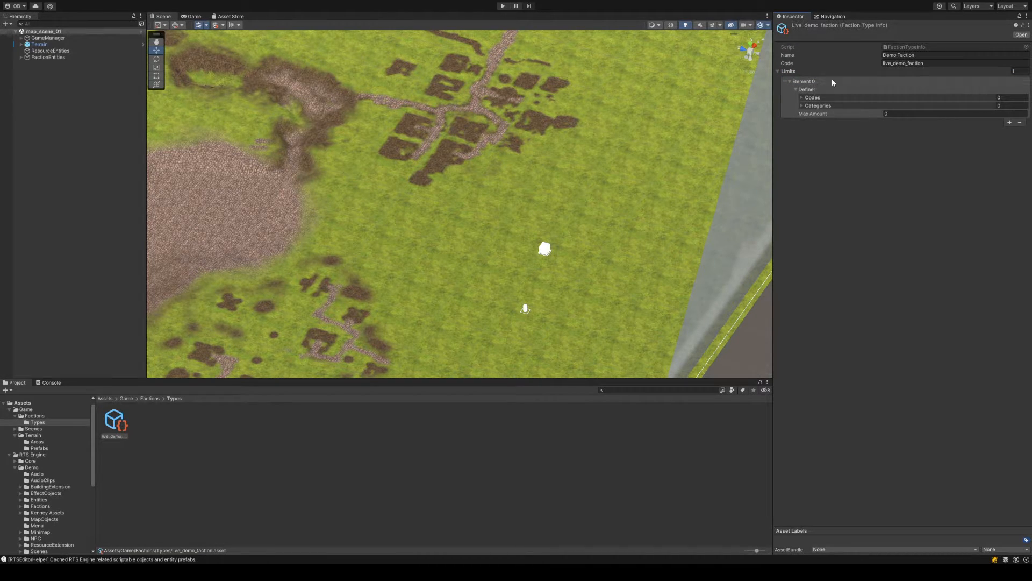
{"action": "left_click", "coordinate": [802, 105]}
{"action": "left_click", "coordinate": [801, 97]}
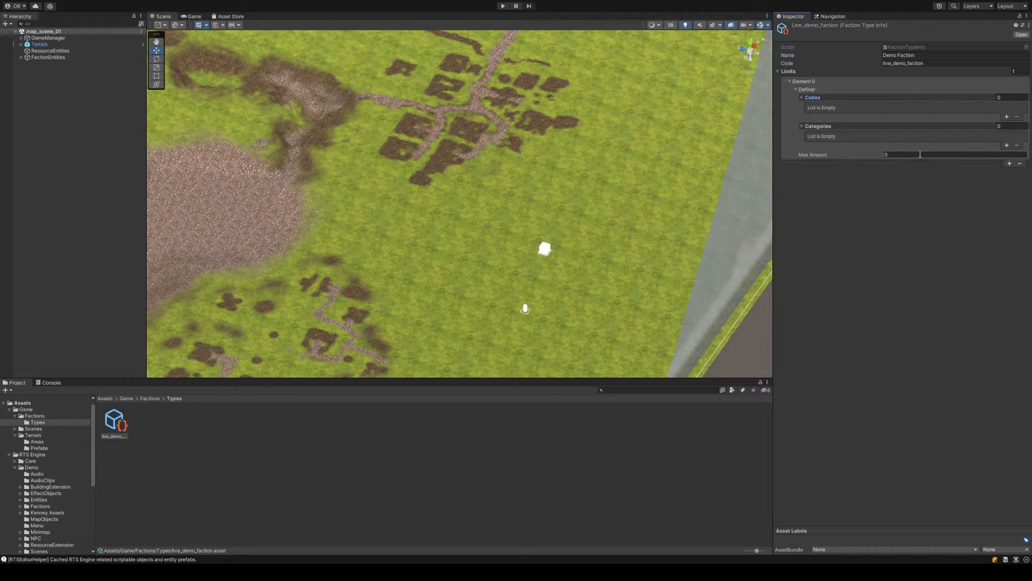
Add the entity code archer_level1 to the limit's Codes, locate its prefab, and set the limit's max amount to 1
{"action": "left_click", "coordinate": [1007, 116]}
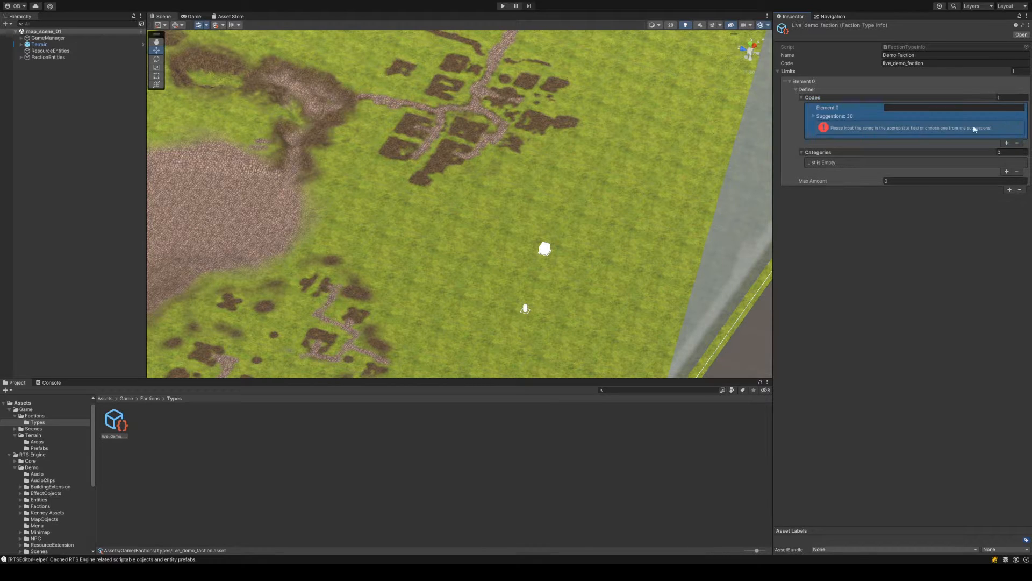
{"action": "left_click", "coordinate": [905, 108]}
{"action": "type", "text": "arc"}
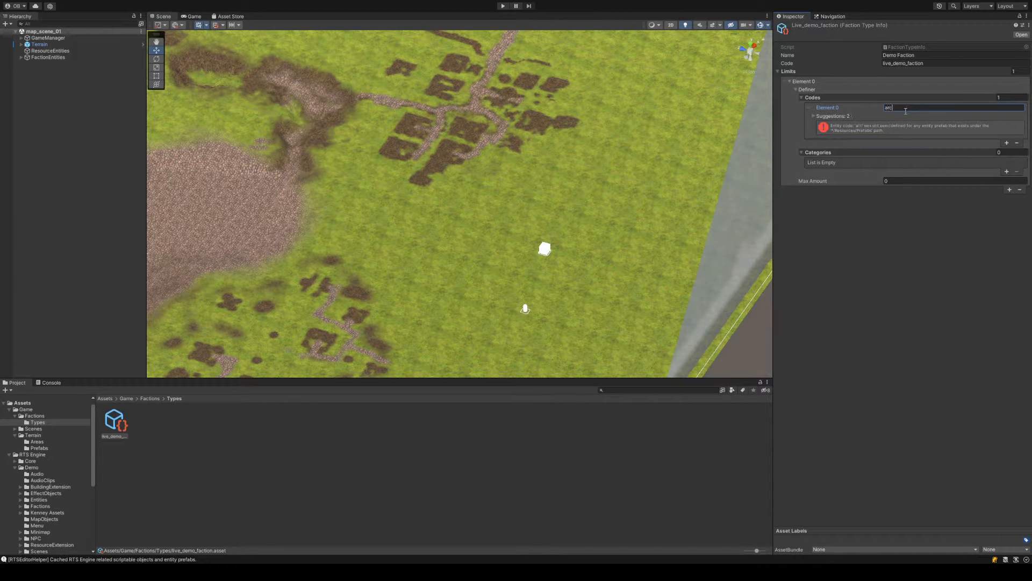
{"action": "type", "text": "her"}
{"action": "left_click", "coordinate": [813, 116]}
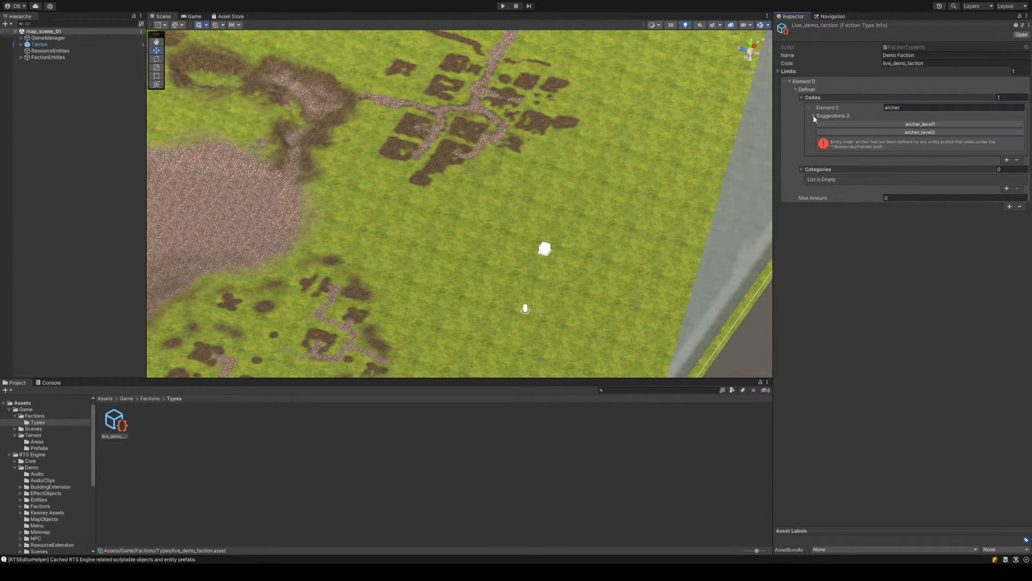
{"action": "left_click", "coordinate": [958, 124]}
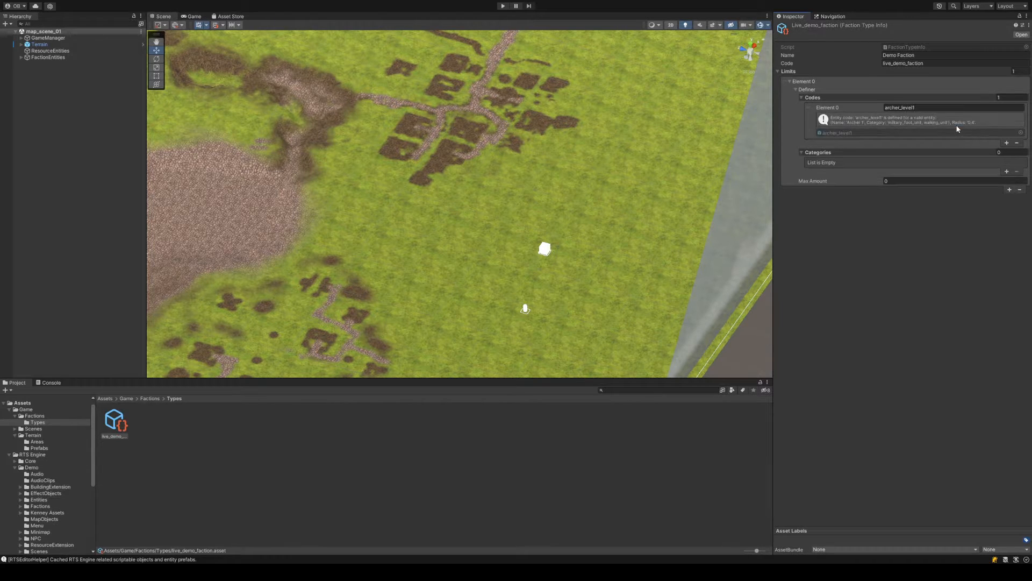
{"action": "left_click", "coordinate": [879, 132]}
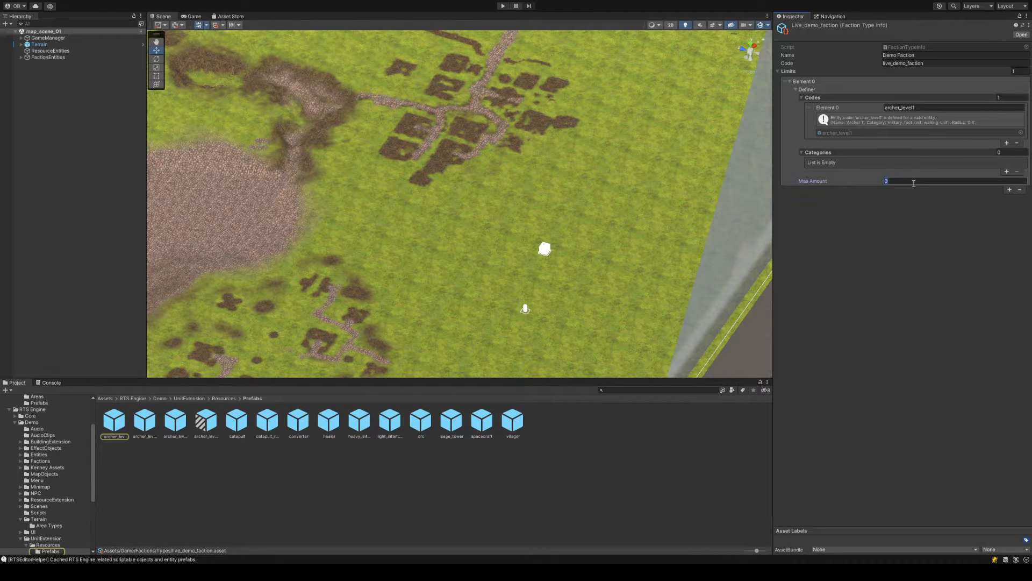
{"action": "type", "text": "1"}
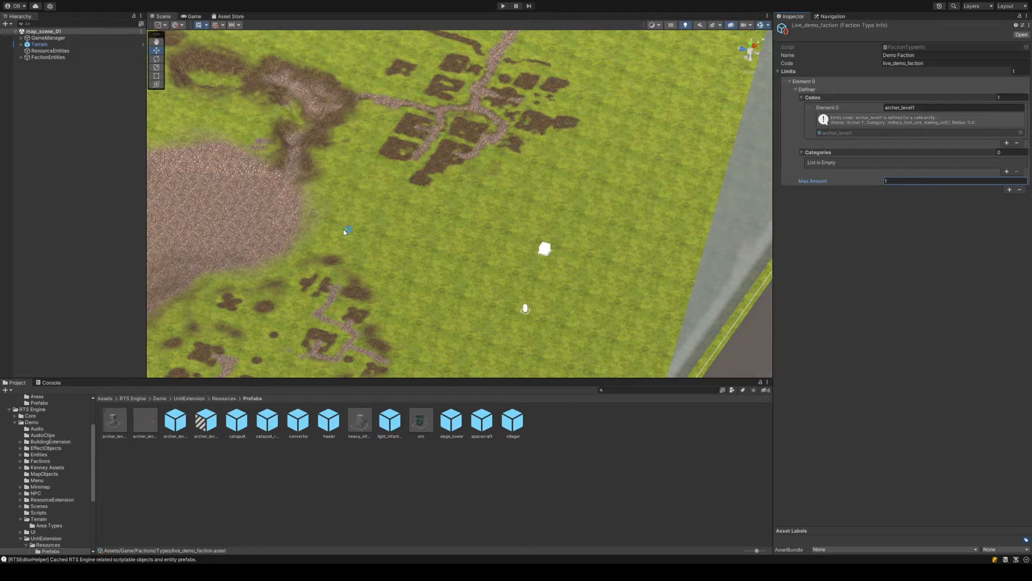
Select the GameManager and set its first faction slot's type to live_demo_faction
{"action": "left_click", "coordinate": [89, 50]}
{"action": "left_click", "coordinate": [78, 37]}
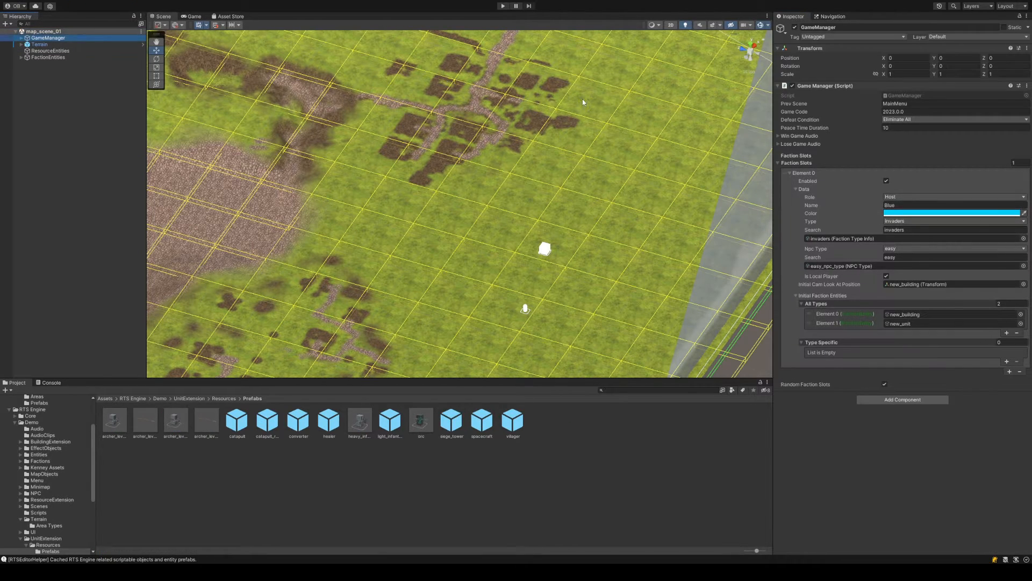
{"action": "left_click", "coordinate": [935, 240]}
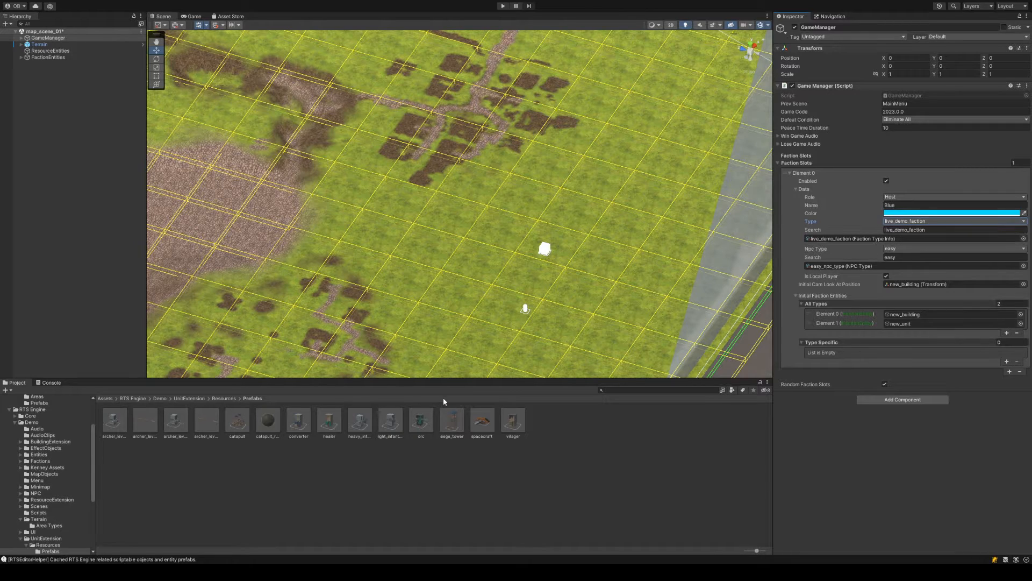
Open the live_demo_faction asset from the faction slot, and reset its Codes and Limits list sizes to 0
{"action": "left_click", "coordinate": [848, 239]}
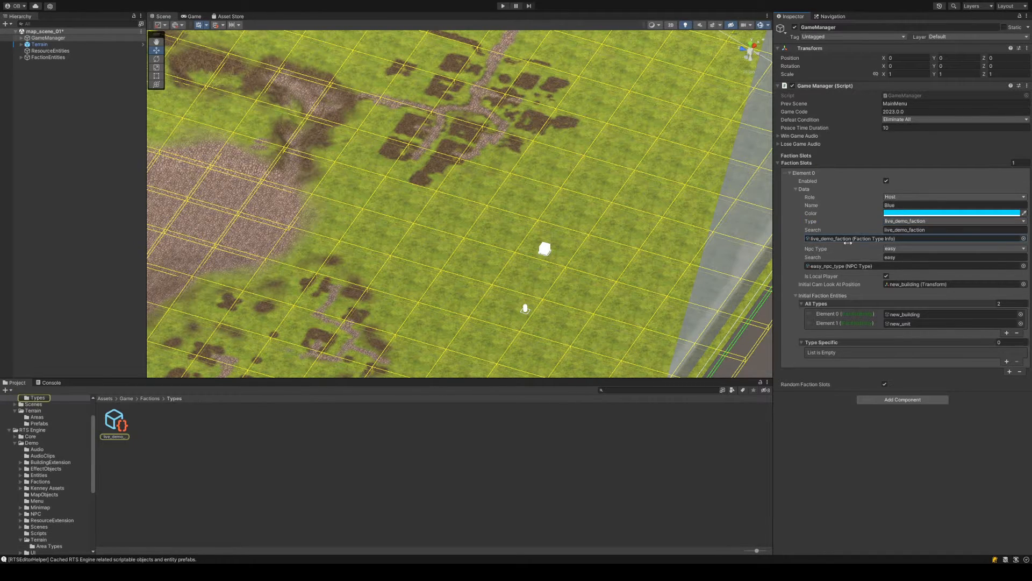
{"action": "left_click", "coordinate": [116, 421]}
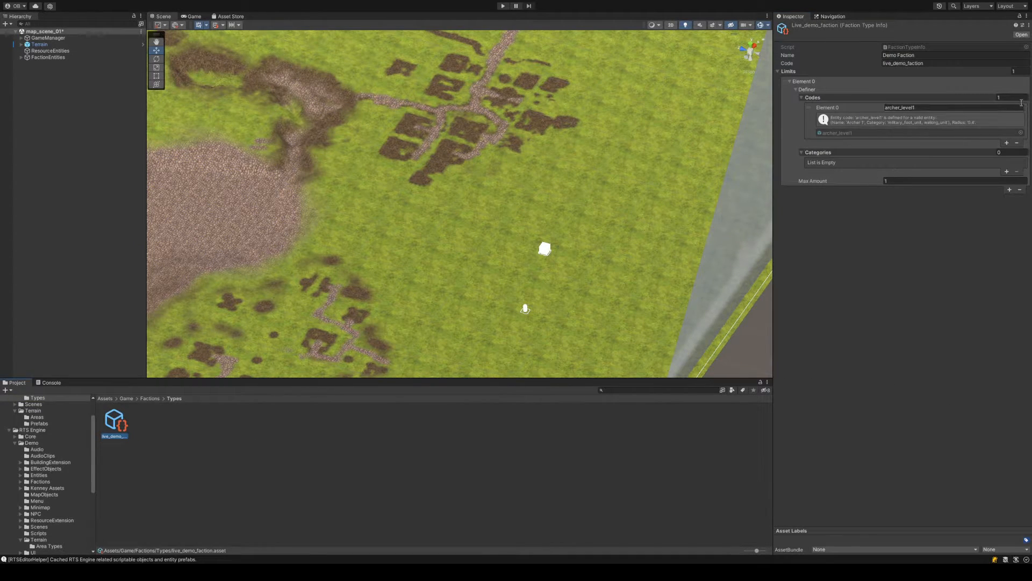
{"action": "left_click", "coordinate": [1016, 97]}
{"action": "type", "text": "0"}
{"action": "key", "text": "Return"}
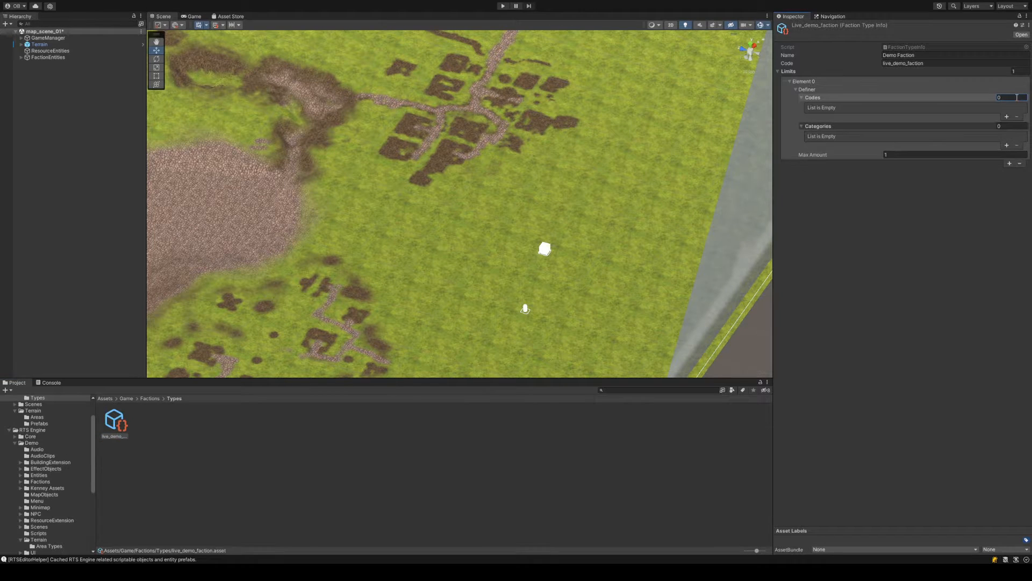
{"action": "left_click", "coordinate": [1022, 71]}
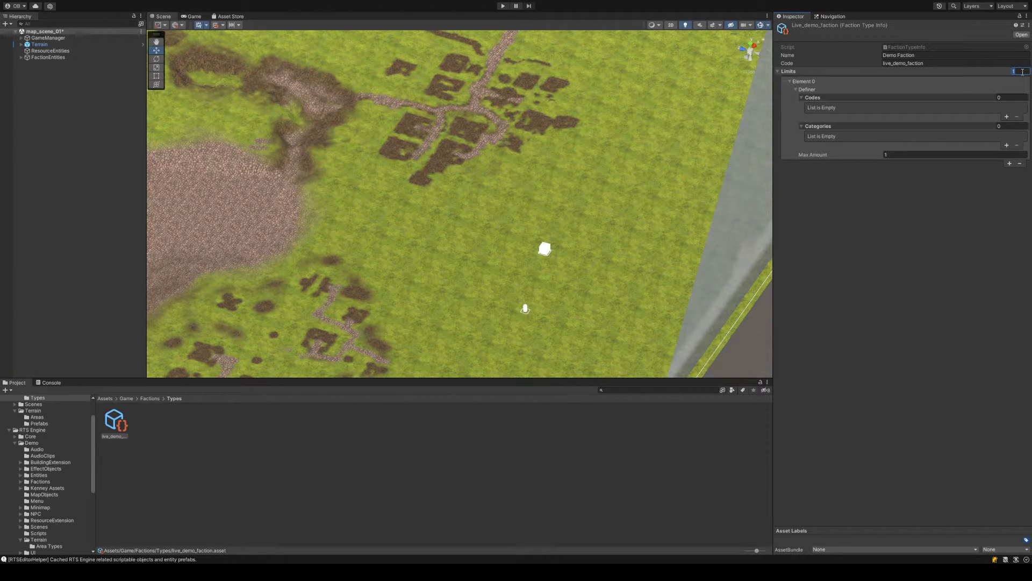
{"action": "type", "text": "0"}
{"action": "key", "text": "Return"}
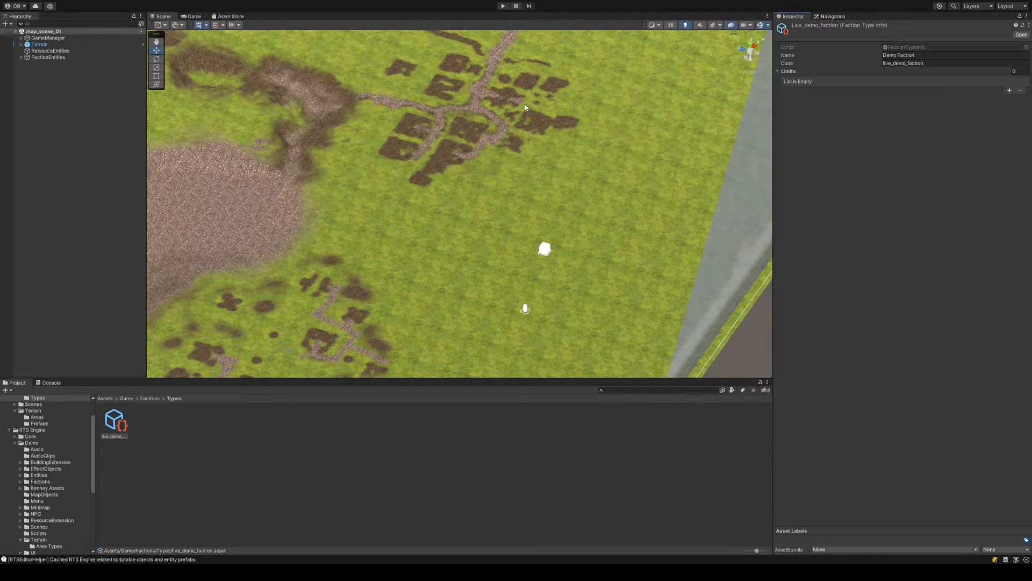
Reselect the GameManager, set the first faction slot's NPC type to Unassigned, and save the scene
{"action": "left_click", "coordinate": [51, 38]}
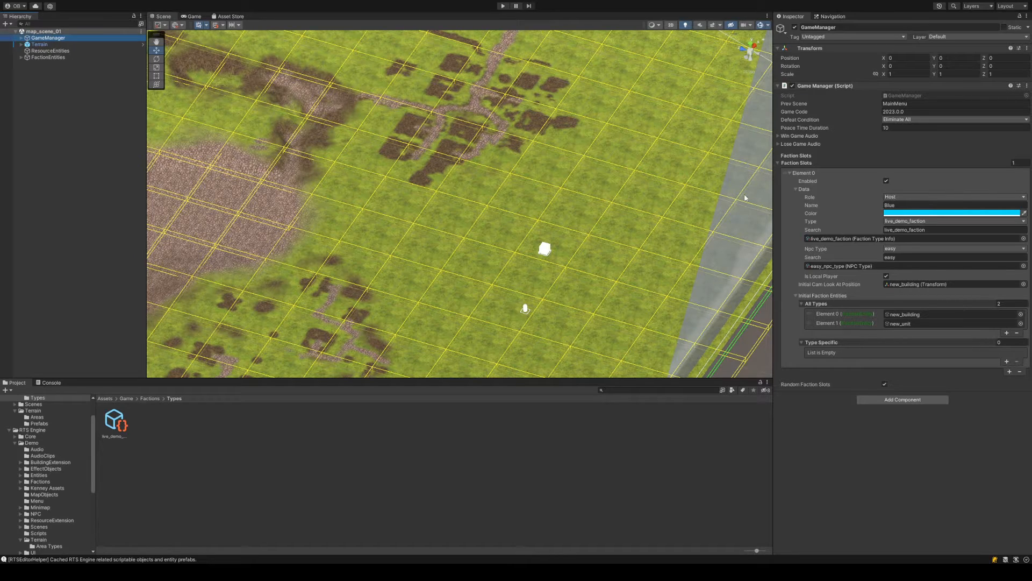
{"action": "left_click", "coordinate": [931, 240]}
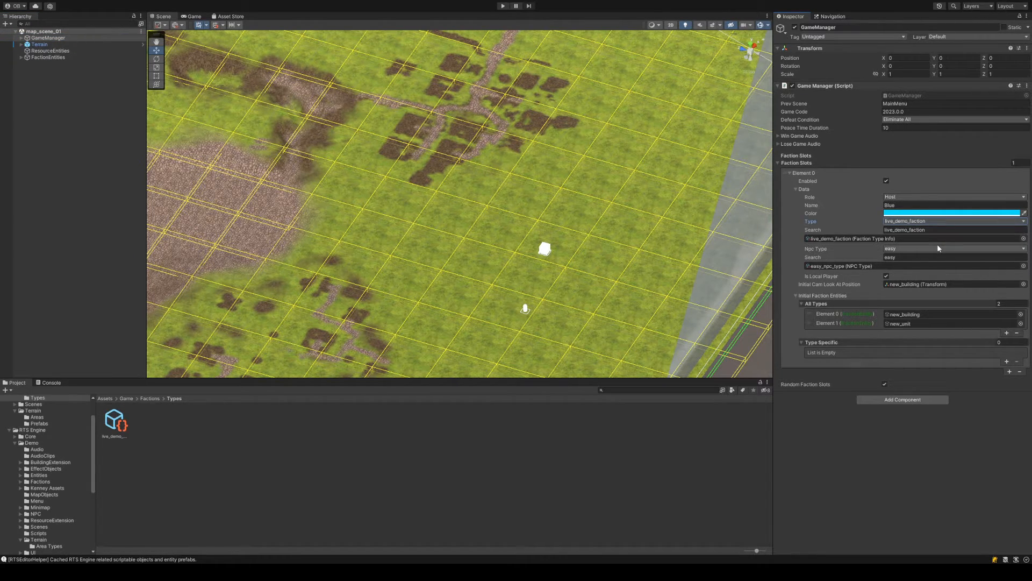
{"action": "left_click", "coordinate": [913, 258]}
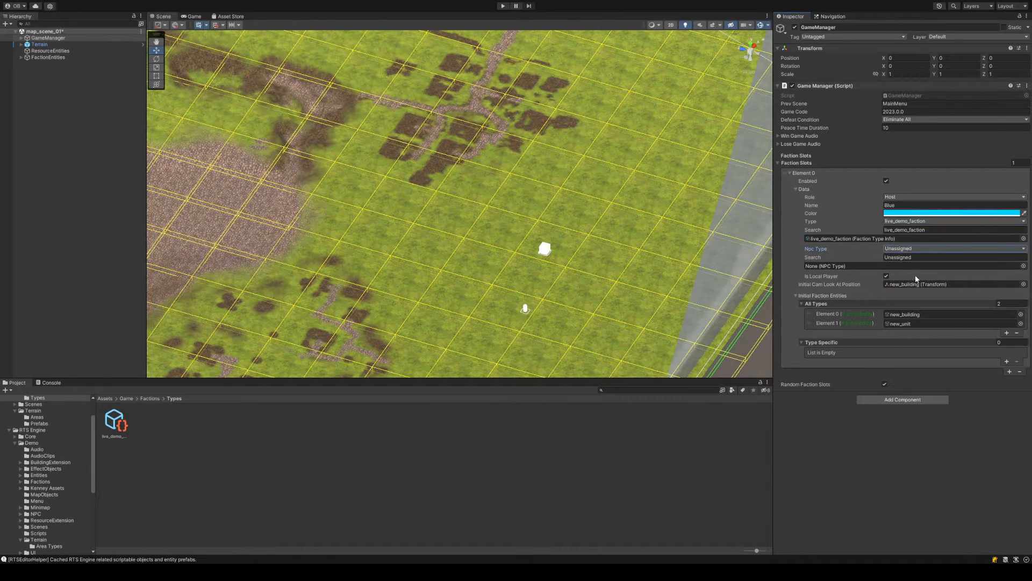
{"action": "key", "text": "ctrl+s"}
{"action": "left_click", "coordinate": [822, 278]}
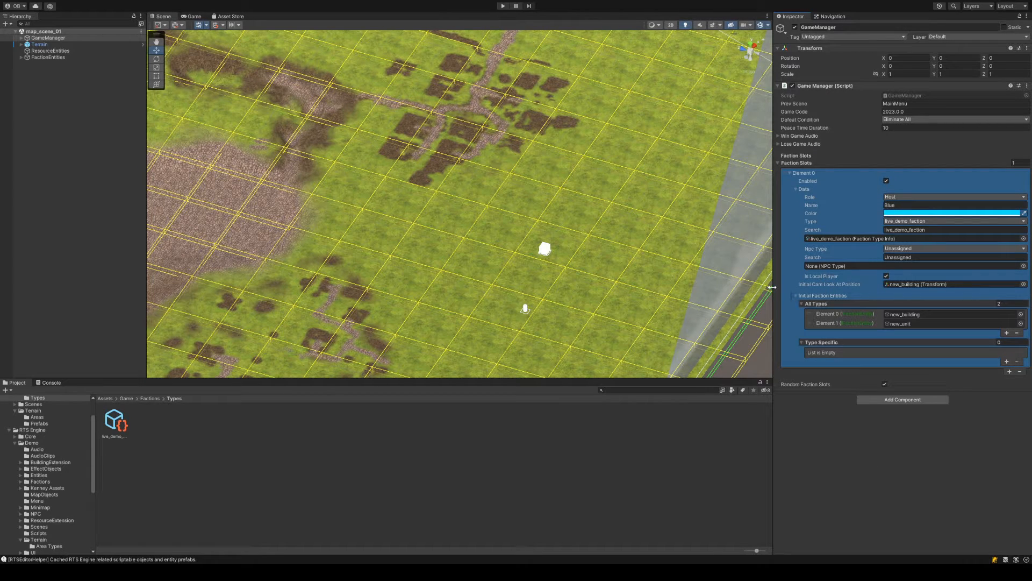
Turn off Is Local Player for the GameManager's first faction slot and play the scene
{"action": "left_click_drag", "start_coordinate": [772, 287], "coordinate": [770, 287]}
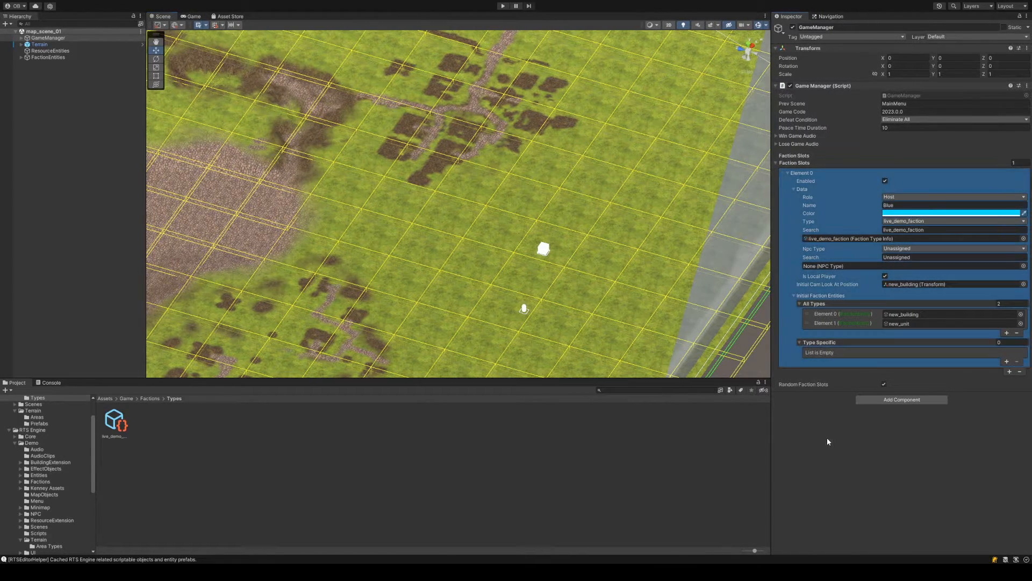
{"action": "left_click", "coordinate": [884, 277]}
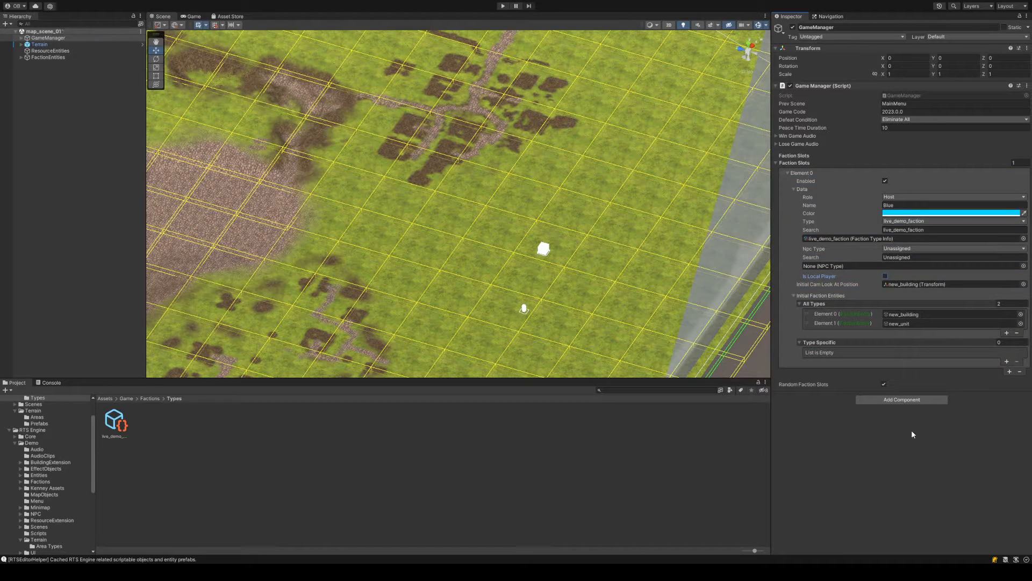
{"action": "left_click", "coordinate": [503, 6]}
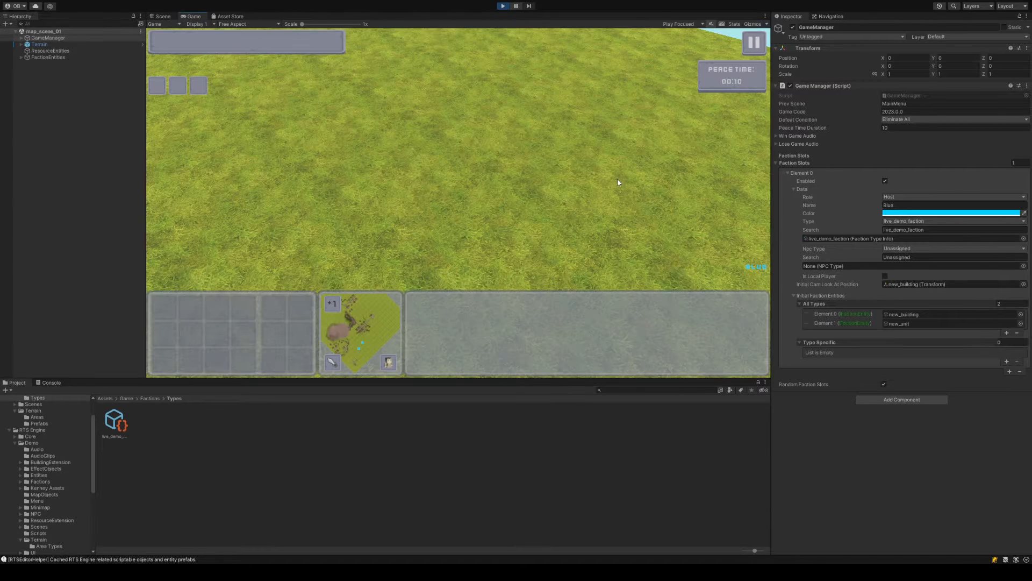
Jump the running game's camera to the faction's entities on the minimap and examine the building and unit
{"action": "key", "text": "Down"}
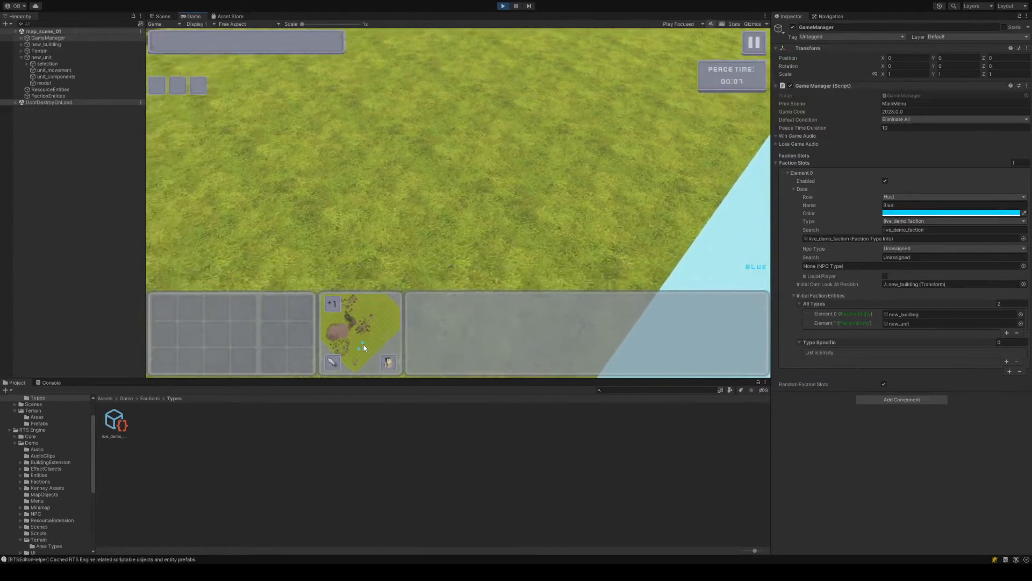
{"action": "left_click", "coordinate": [359, 348]}
{"action": "scroll", "coordinate": [547, 258], "scroll_direction": "down", "scroll_amount": 3}
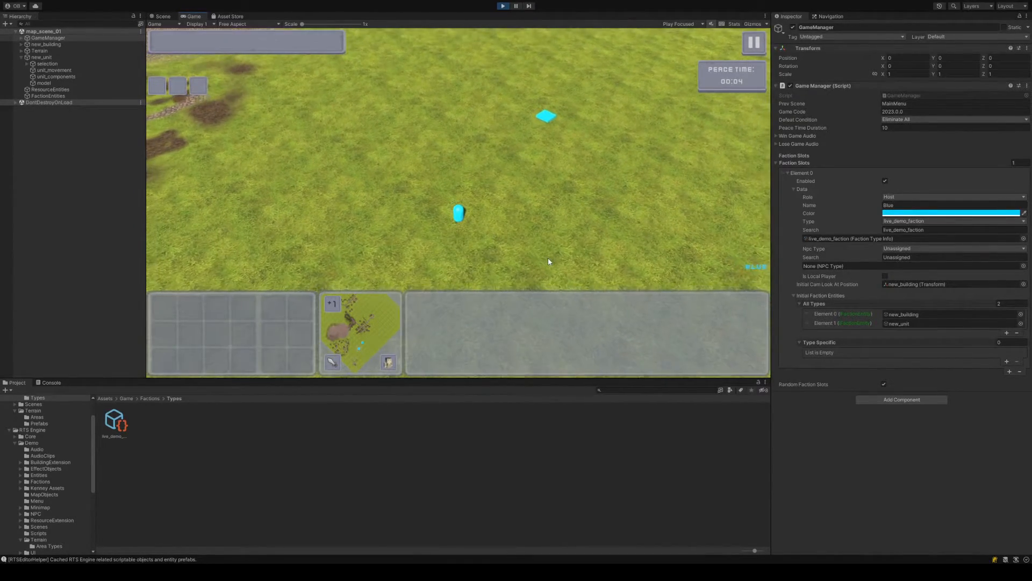
{"action": "scroll", "coordinate": [548, 258], "scroll_direction": "up", "scroll_amount": 2}
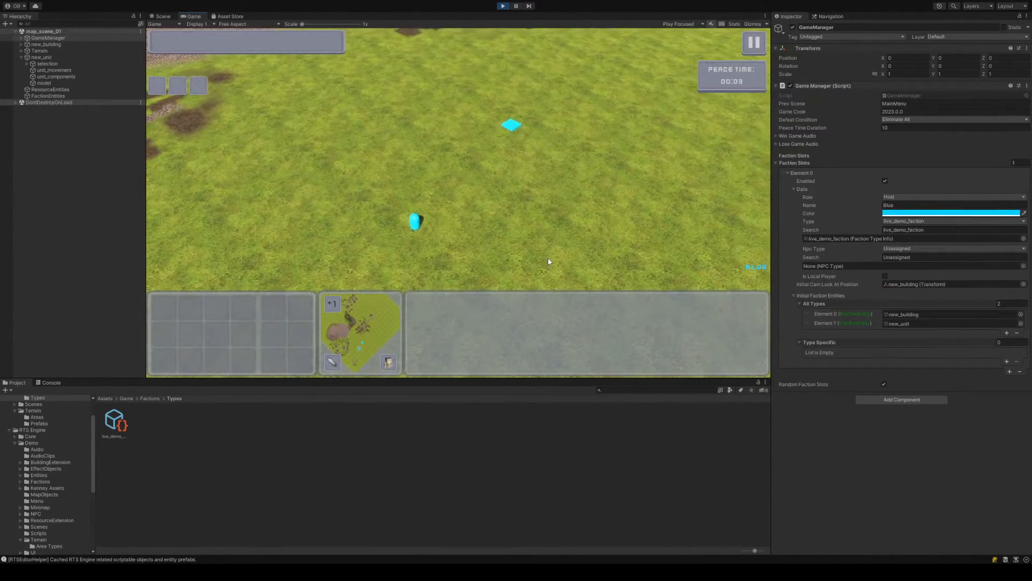
{"action": "scroll", "coordinate": [548, 258], "scroll_direction": "down", "scroll_amount": 2}
{"action": "scroll", "coordinate": [548, 261], "scroll_direction": "up", "scroll_amount": 2}
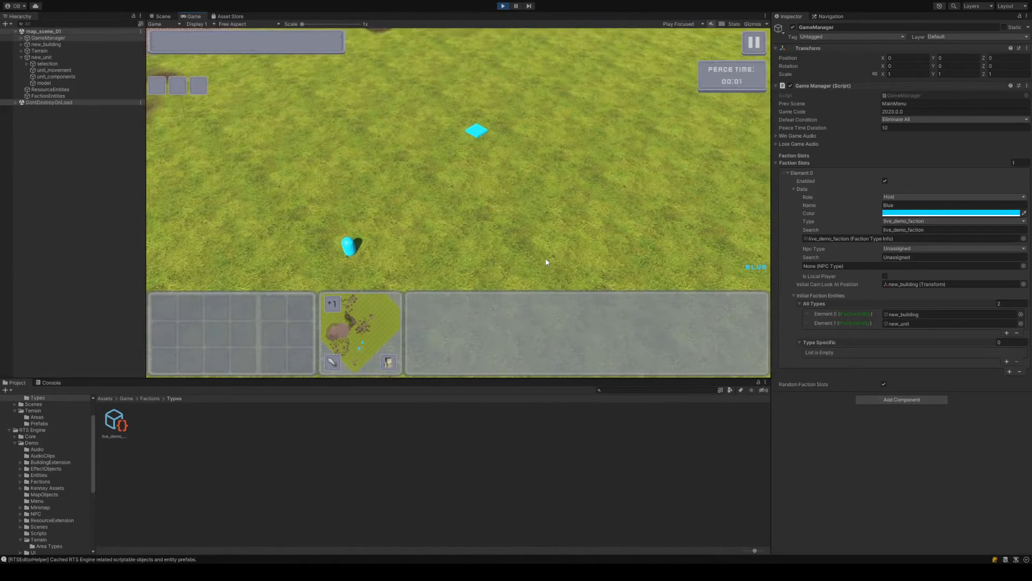
{"action": "scroll", "coordinate": [547, 262], "scroll_direction": "up", "scroll_amount": 2}
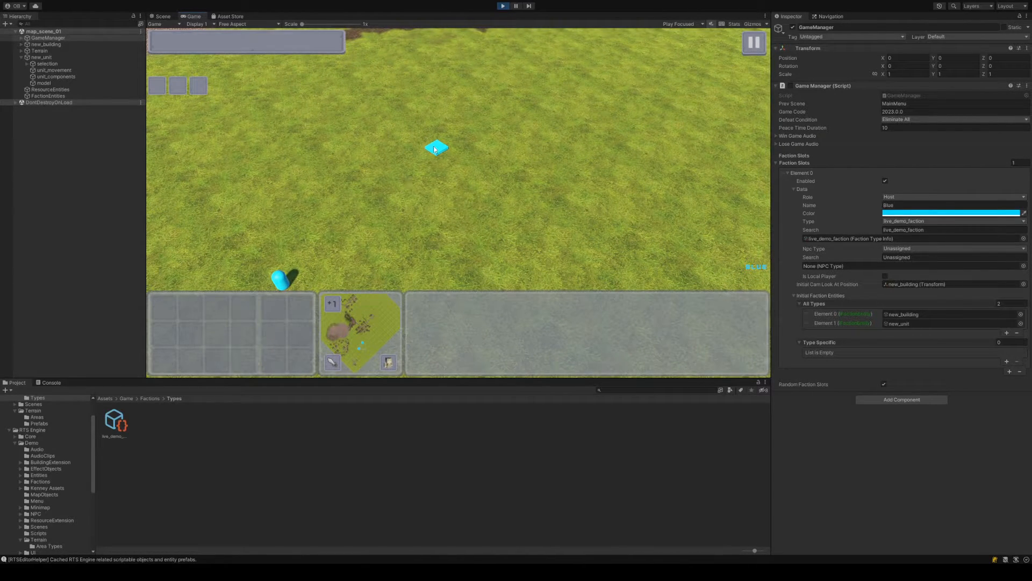
Test selecting the faction's building and its new_unit in the running game
{"action": "left_click", "coordinate": [434, 150]}
{"action": "left_click", "coordinate": [440, 216]}
{"action": "scroll", "coordinate": [438, 217], "scroll_direction": "down", "scroll_amount": 3}
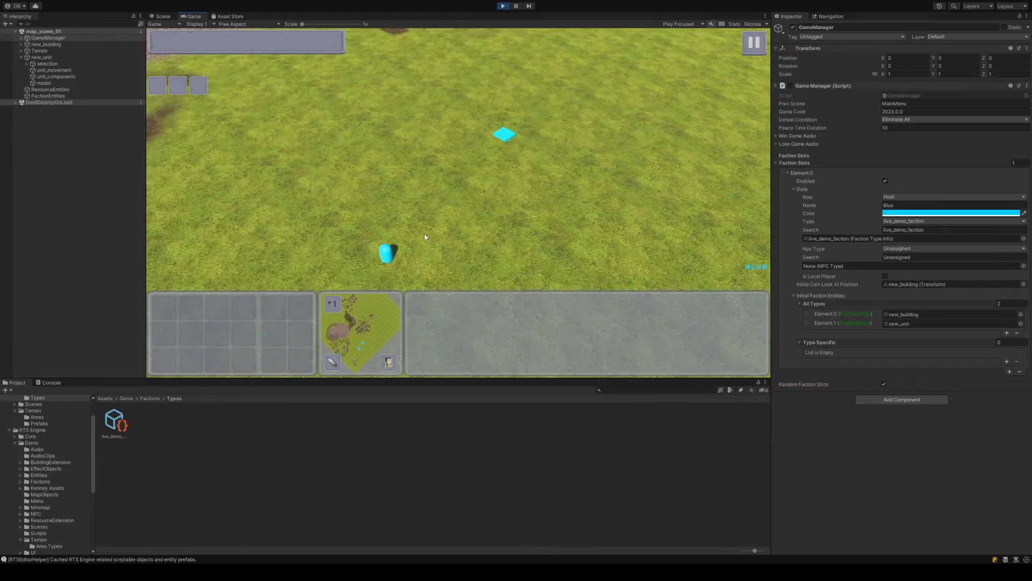
{"action": "key", "text": "a"}
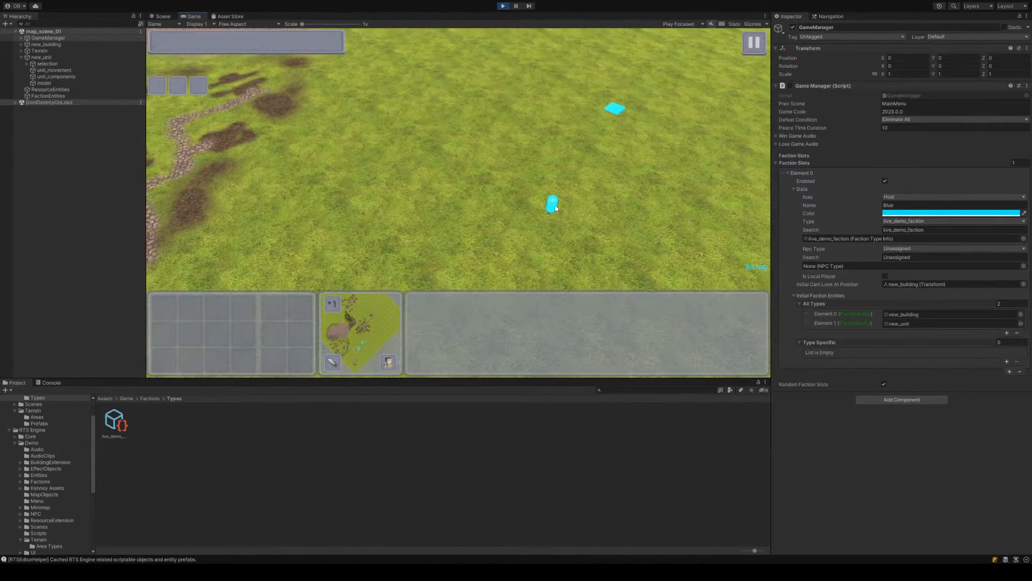
{"action": "key", "text": "w"}
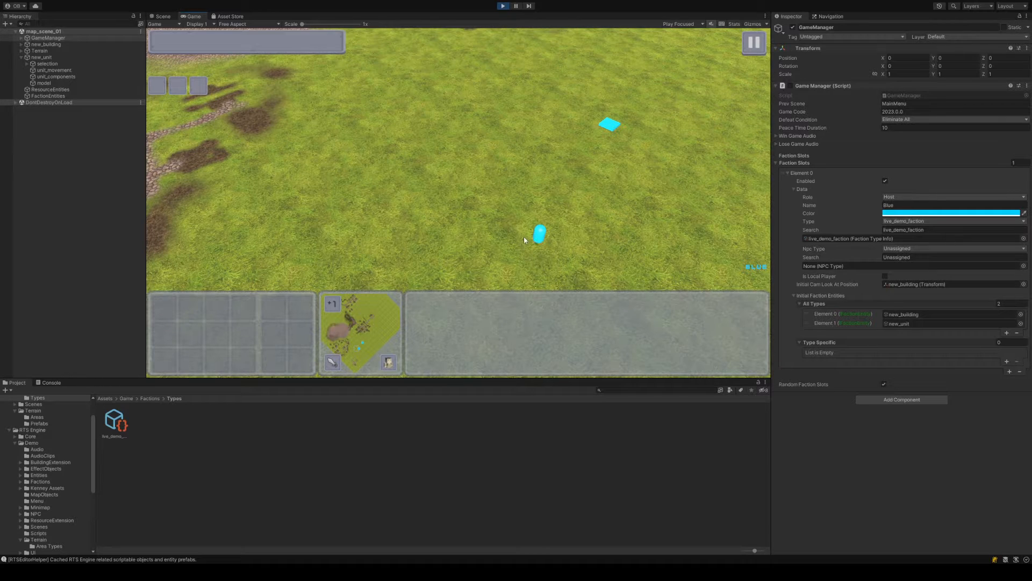
{"action": "left_click", "coordinate": [542, 235]}
{"action": "key", "text": "d"}
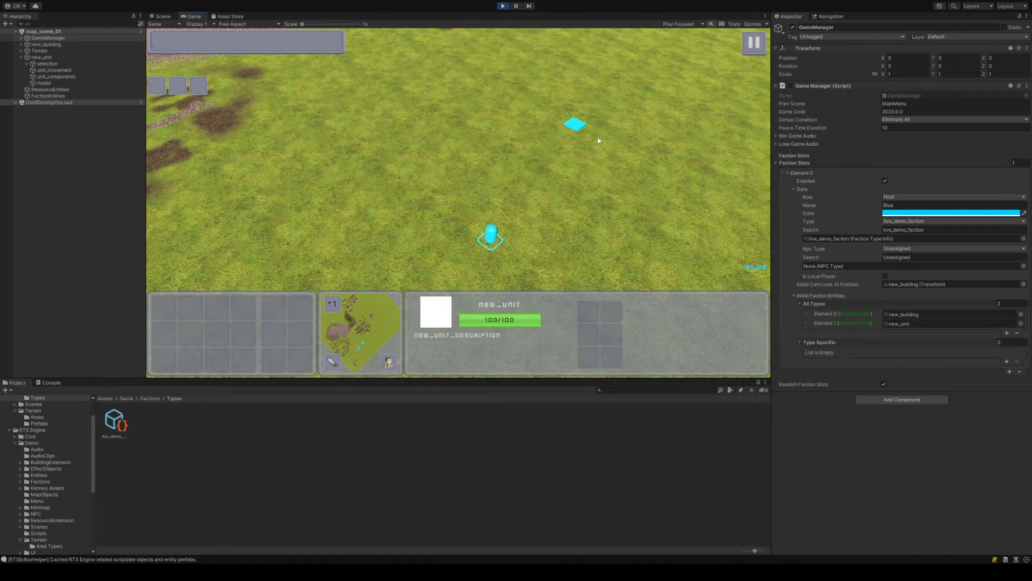
{"action": "left_click", "coordinate": [492, 238]}
{"action": "key", "text": "d"}
{"action": "key", "text": "w"}
{"action": "key", "text": "a"}
{"action": "key", "text": "s"}
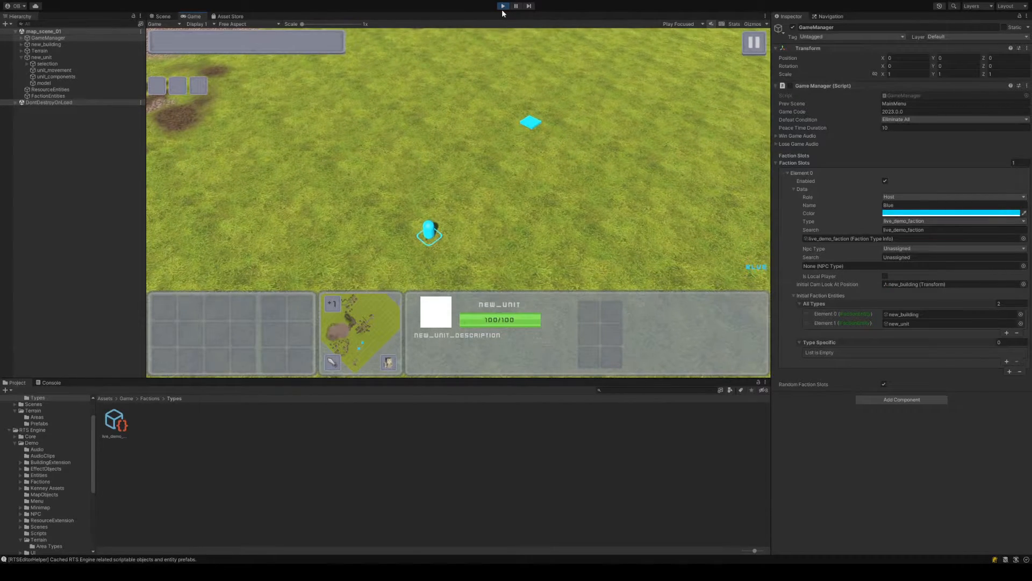
Examine the console's GameManager warning about the local faction slot
{"action": "left_click", "coordinate": [53, 384]}
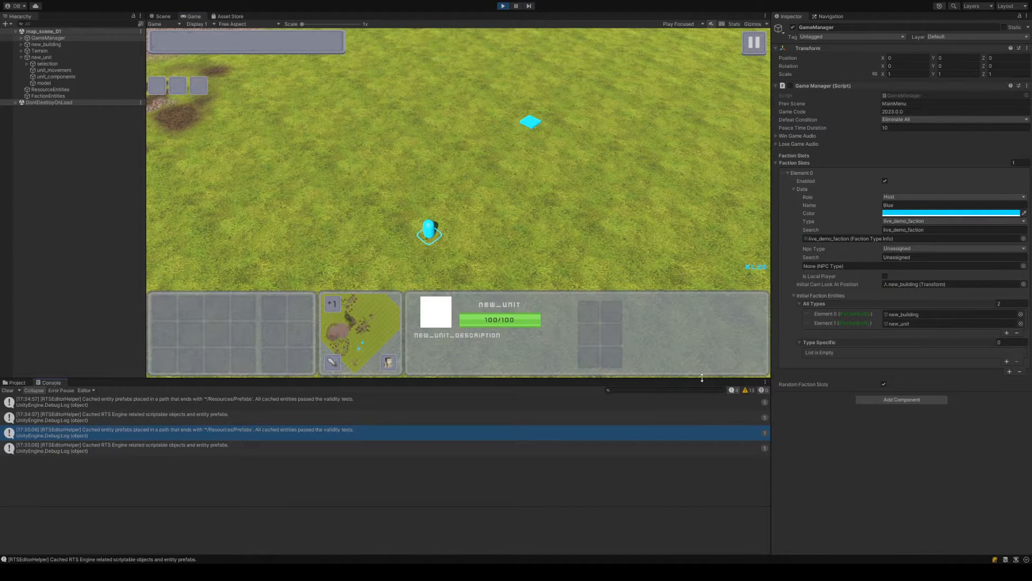
{"action": "scroll", "coordinate": [569, 460], "scroll_direction": "down", "scroll_amount": 3}
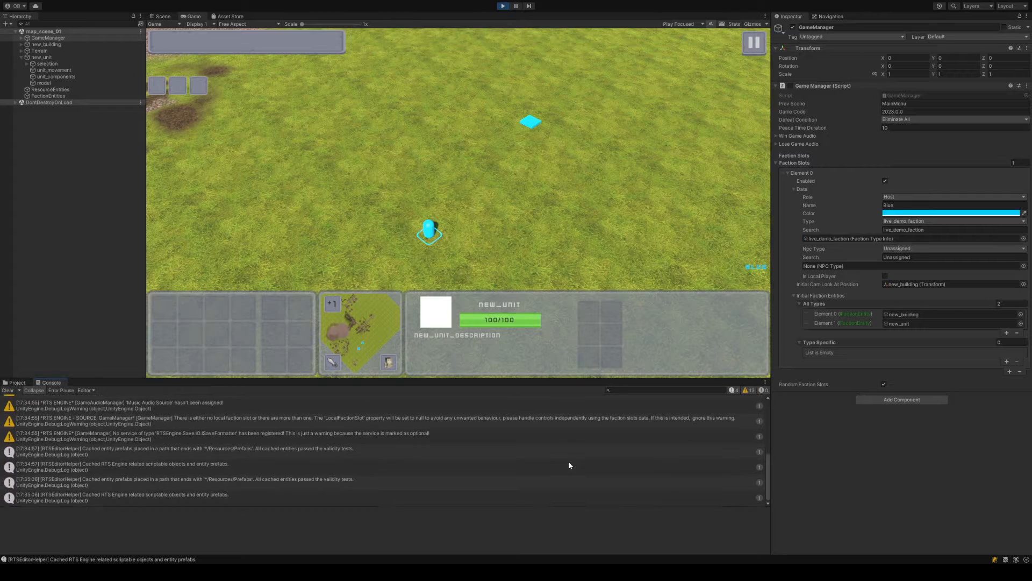
{"action": "left_click", "coordinate": [473, 421]}
{"action": "scroll", "coordinate": [472, 440], "scroll_direction": "up", "scroll_amount": 1}
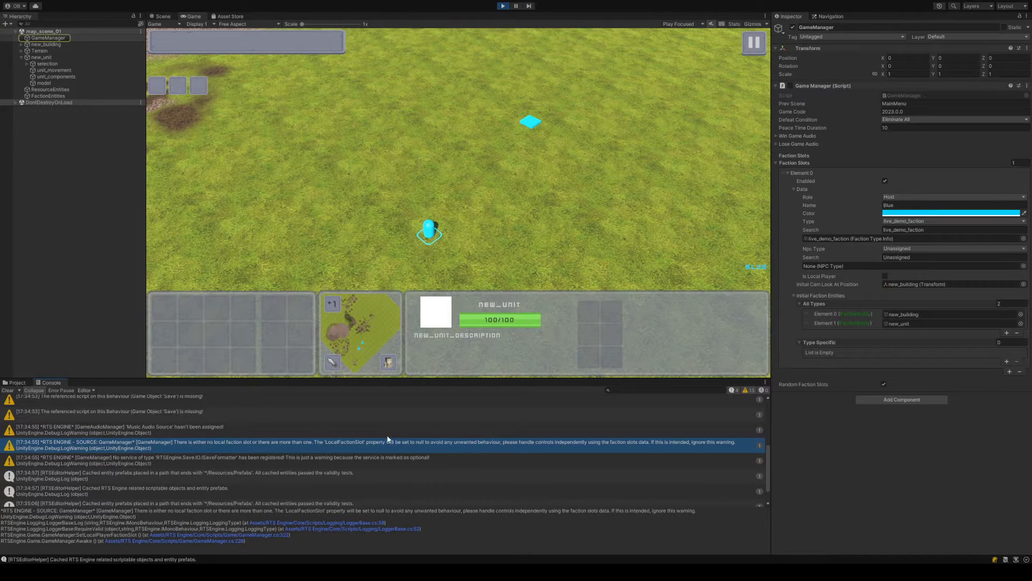
{"action": "scroll", "coordinate": [387, 439], "scroll_direction": "down", "scroll_amount": 1}
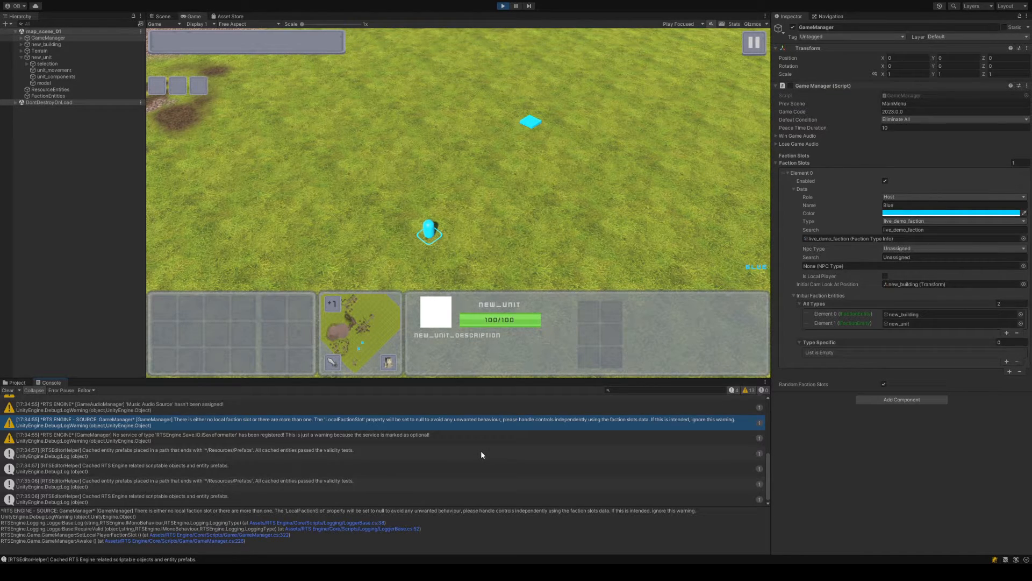
Clear the console, stop play mode, and turn Is Local Player back on for the first faction slot, saving the scene
{"action": "left_click", "coordinate": [7, 390]}
{"action": "left_click", "coordinate": [502, 7]}
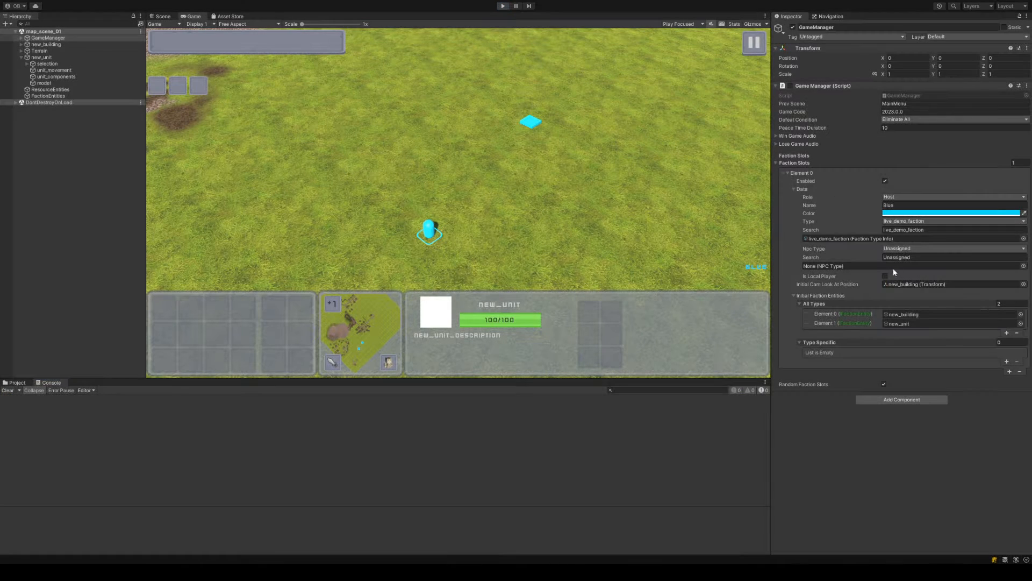
{"action": "left_click", "coordinate": [885, 276]}
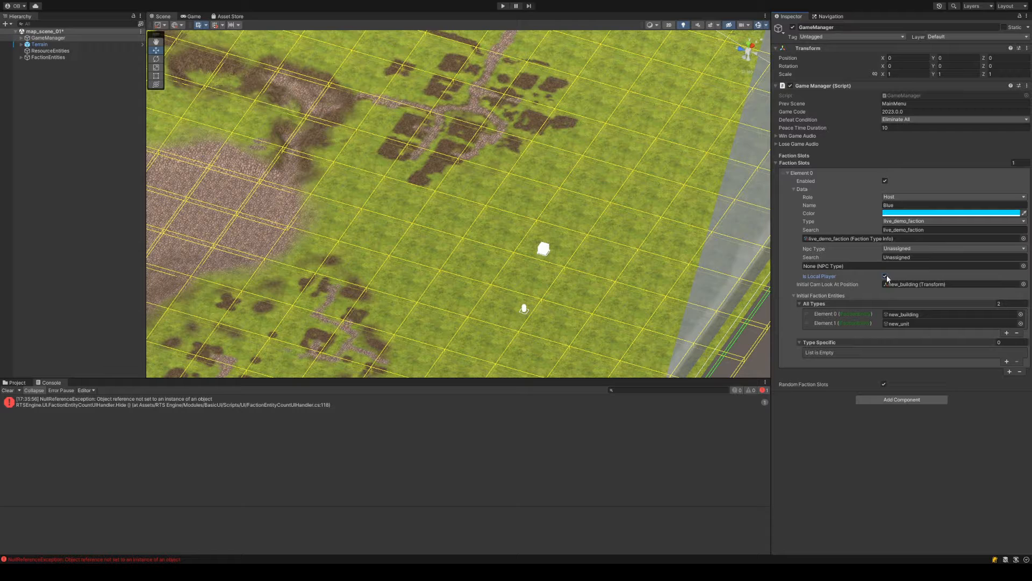
{"action": "left_click", "coordinate": [869, 449]}
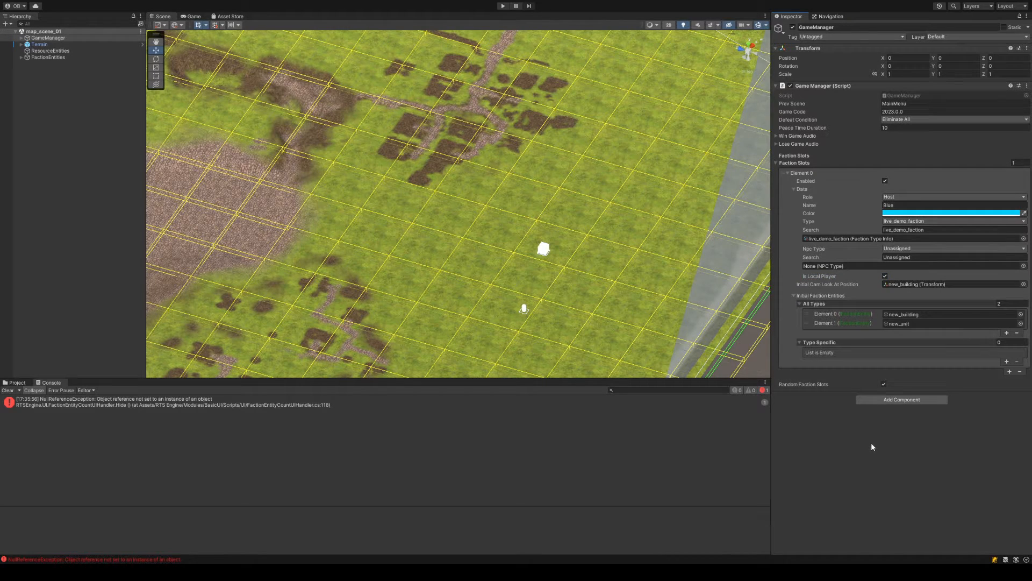
Locate the Initial Cam Look At Position object in the hierarchy and inspect the console's NullReferenceException
{"action": "left_click", "coordinate": [915, 283]}
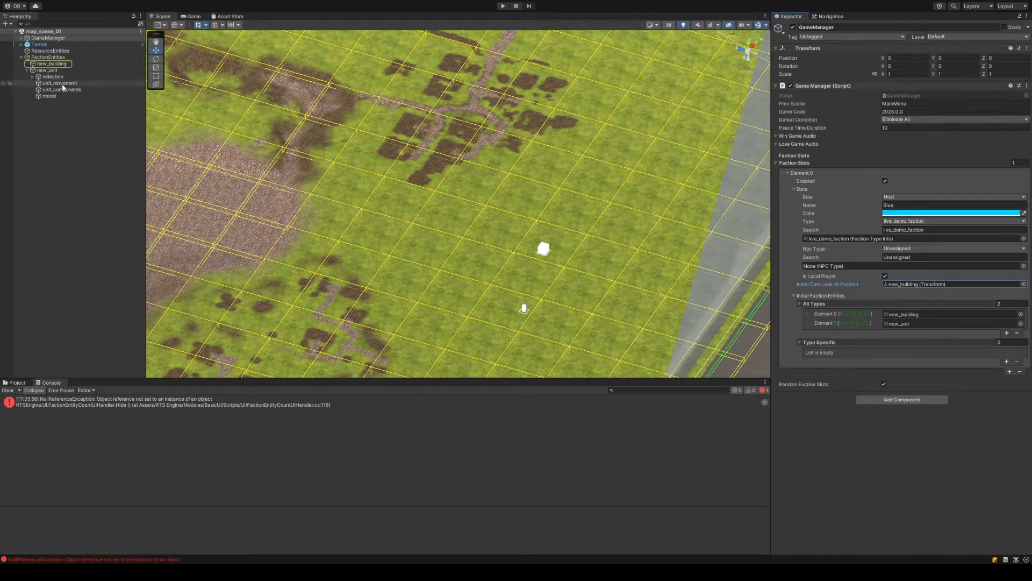
{"action": "left_click", "coordinate": [209, 402]}
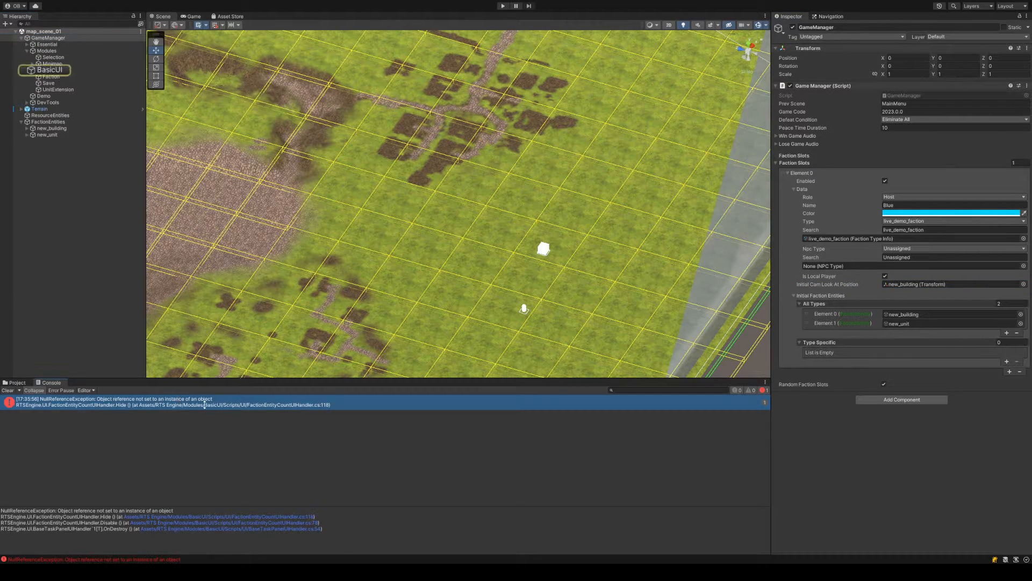
Clear the console and open the Game folder in the project assets
{"action": "left_click", "coordinate": [7, 390]}
{"action": "left_click", "coordinate": [16, 382]}
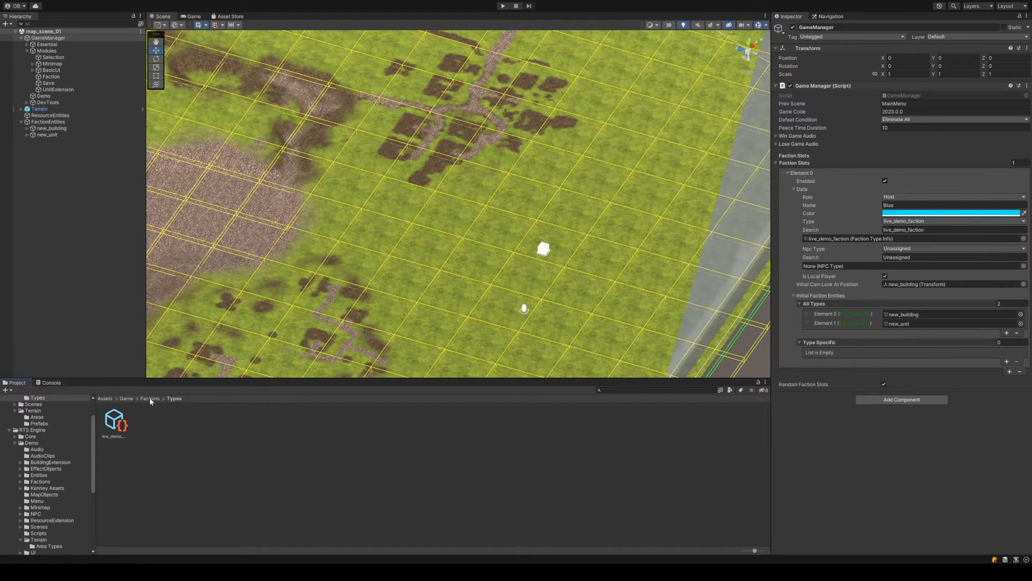
{"action": "left_click", "coordinate": [125, 399]}
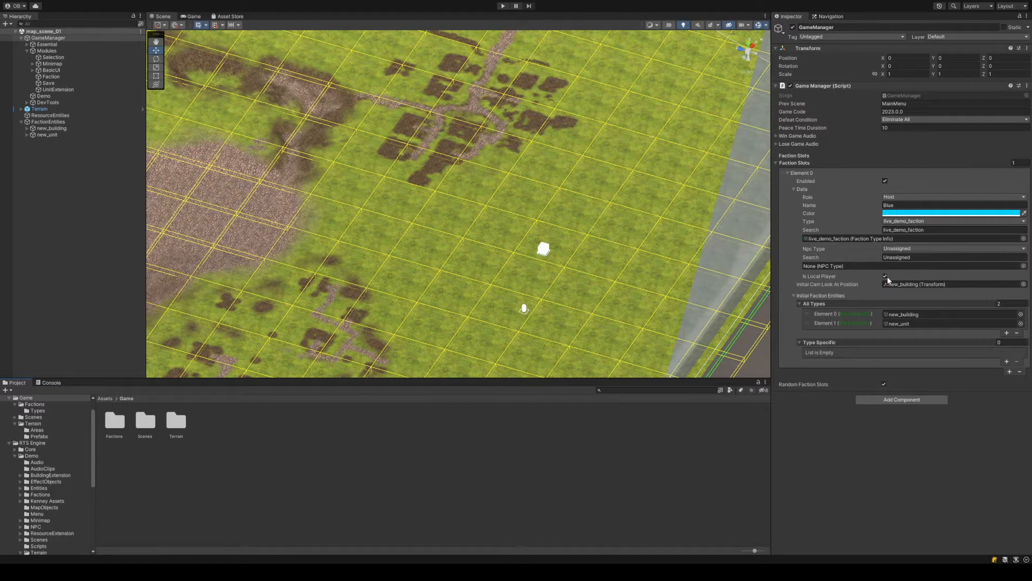
Play the scene with the local player enabled, check the console with warnings filtered out, and stop play mode
{"action": "left_click", "coordinate": [503, 6]}
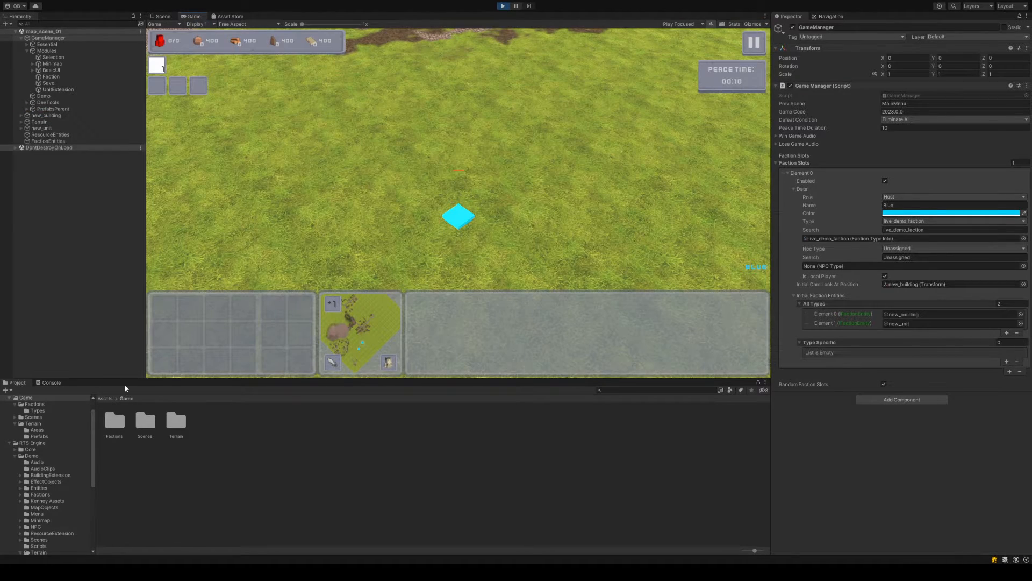
{"action": "scroll", "coordinate": [218, 416], "scroll_direction": "up", "scroll_amount": 5}
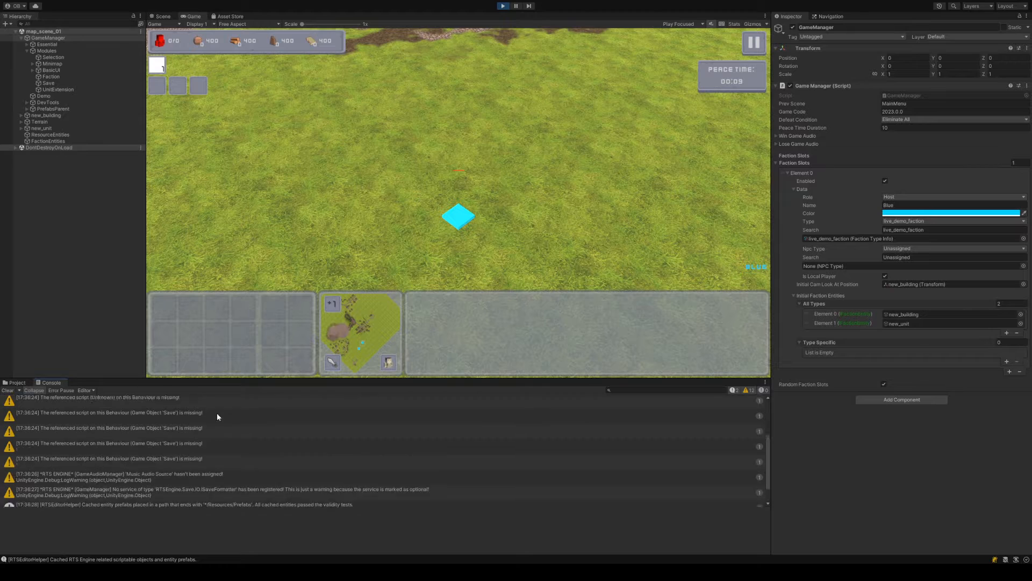
{"action": "left_click", "coordinate": [749, 392]}
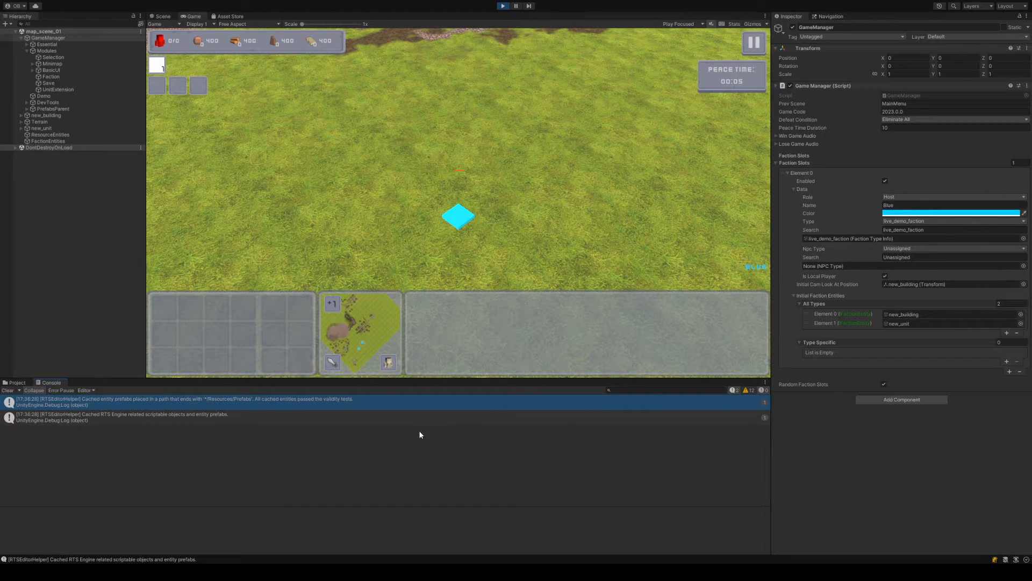
{"action": "left_click", "coordinate": [503, 6]}
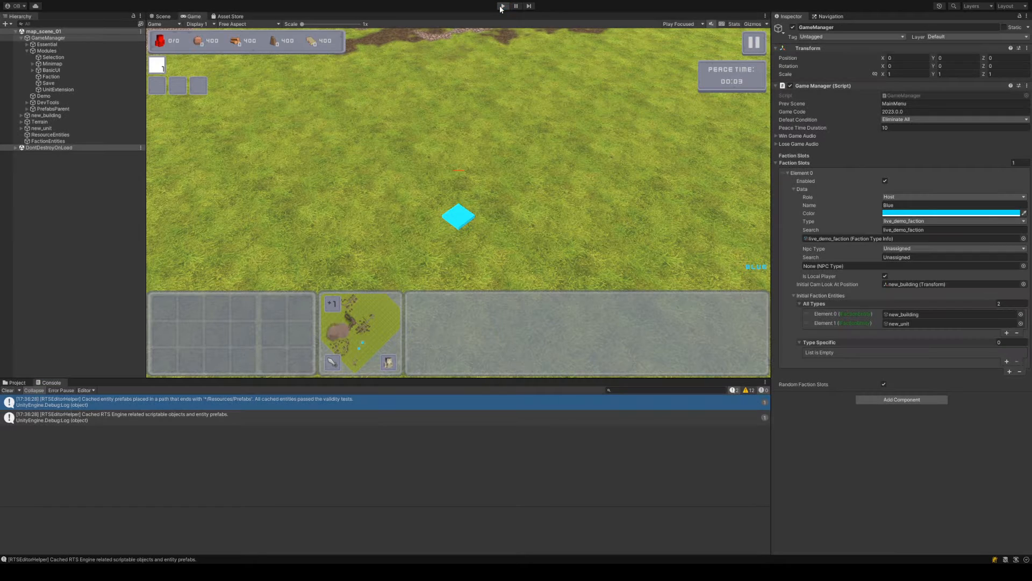
Turn off Is Local Player for the first faction slot and replay the scene, viewing the faction's entities before stopping
{"action": "left_click", "coordinate": [885, 276]}
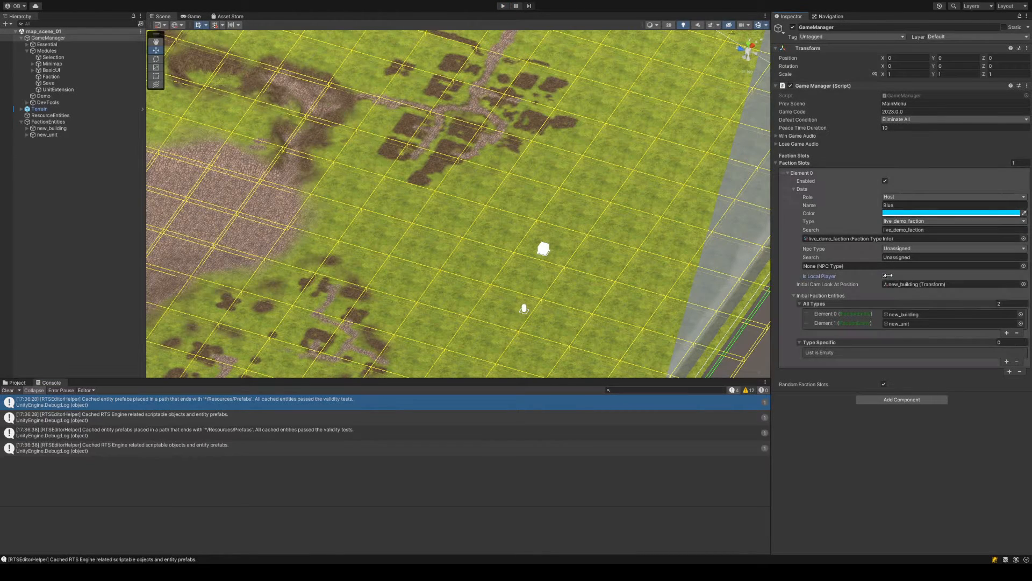
{"action": "key", "text": "ctrl+p"}
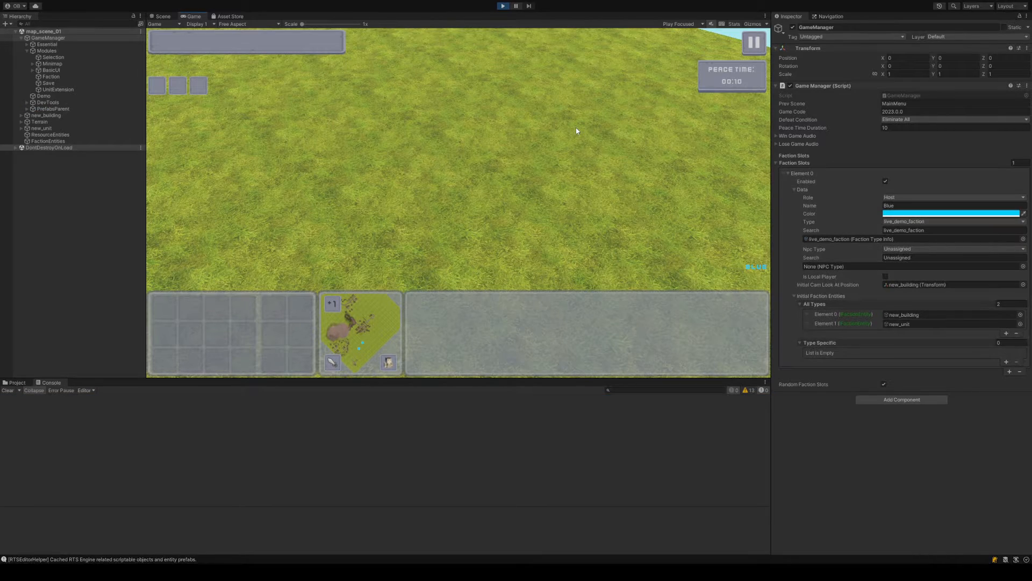
{"action": "left_click", "coordinate": [361, 349]}
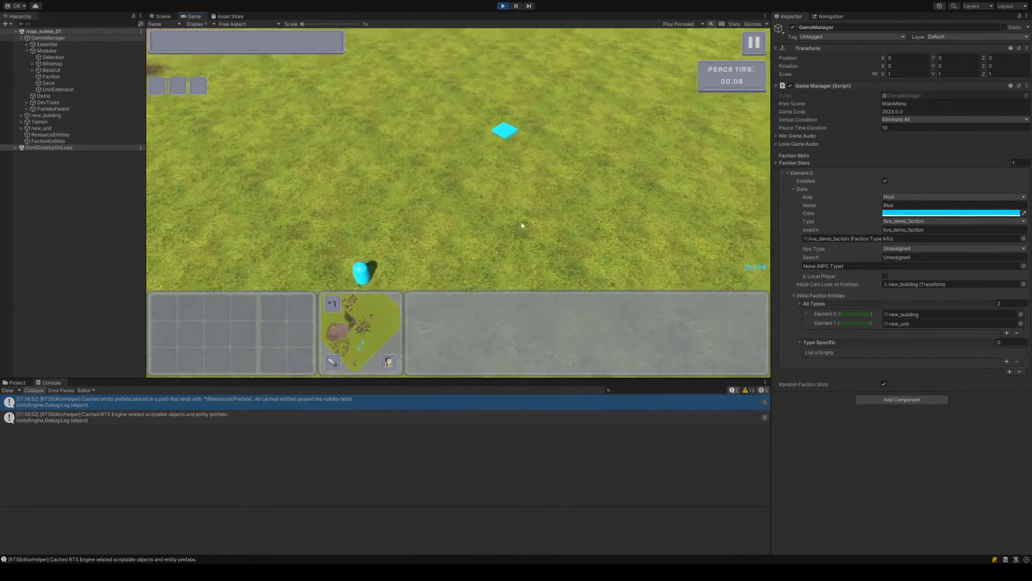
{"action": "left_click", "coordinate": [504, 7]}
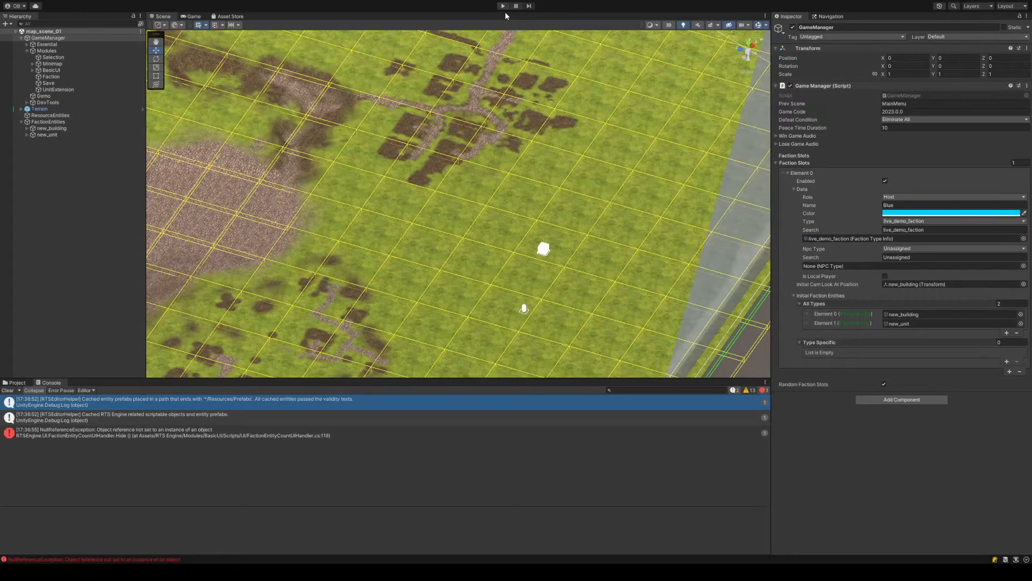
Inspect the NullReferenceException in the console and highlight its message in the details
{"action": "left_click", "coordinate": [327, 436]}
{"action": "left_click_drag", "start_coordinate": [180, 512], "coordinate": [1, 511]}
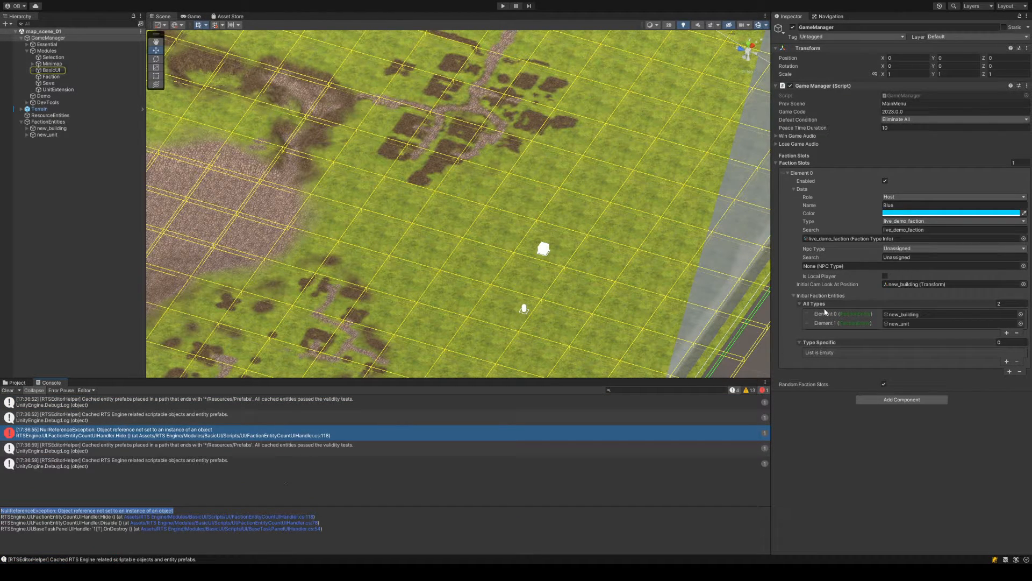
Turn Is Local Player back on for the first faction slot, and highlight the FactionEntityCountUIHandler script reference in the exception's stack trace
{"action": "left_click", "coordinate": [885, 276]}
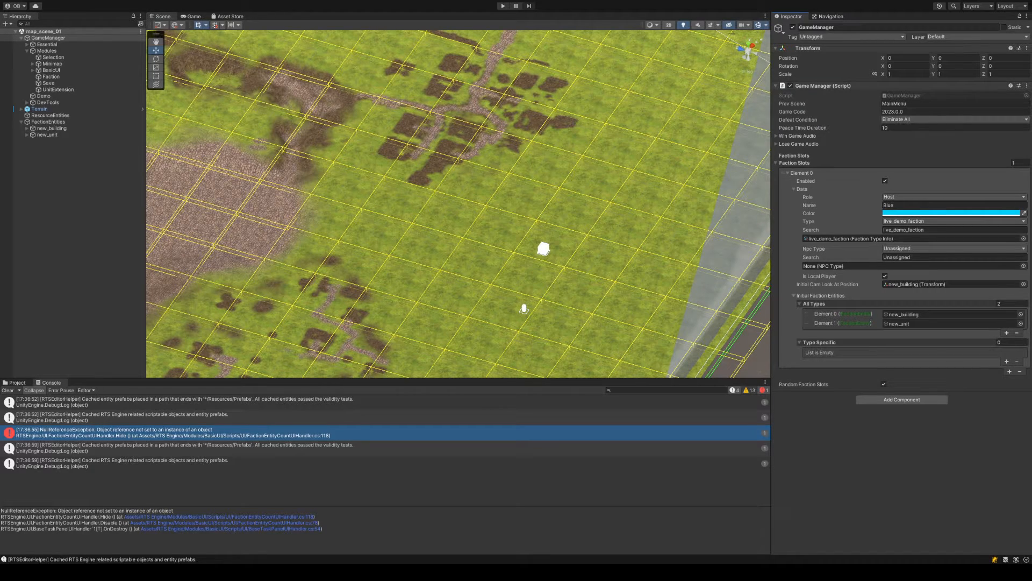
{"action": "left_click", "coordinate": [286, 560]}
{"action": "left_click_drag", "start_coordinate": [324, 516], "coordinate": [235, 518]}
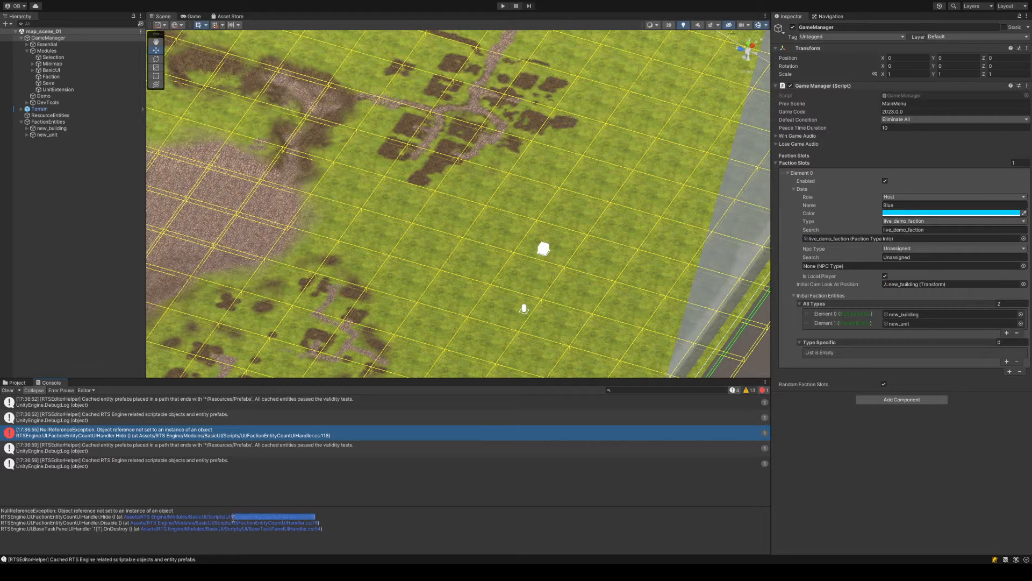
Select the Faction module object under GameManager to inspect its Faction Defeat Handler component, and frame it in the scene
{"action": "left_click", "coordinate": [282, 526]}
{"action": "left_click", "coordinate": [17, 382]}
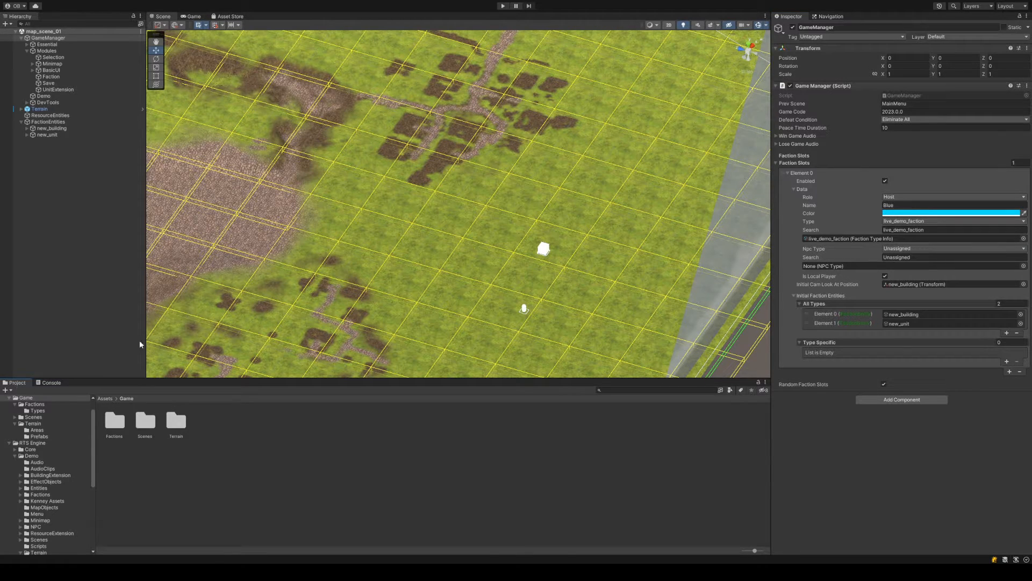
{"action": "left_click", "coordinate": [51, 76]}
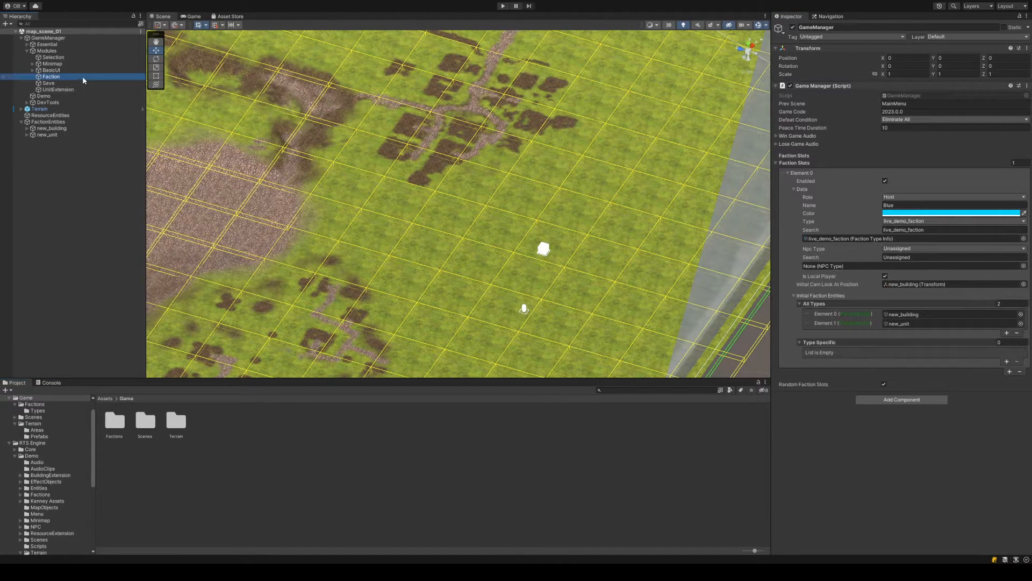
{"action": "double_click", "coordinate": [81, 76]}
{"action": "middle_click_drag", "start_coordinate": [307, 150], "coordinate": [468, 207]}
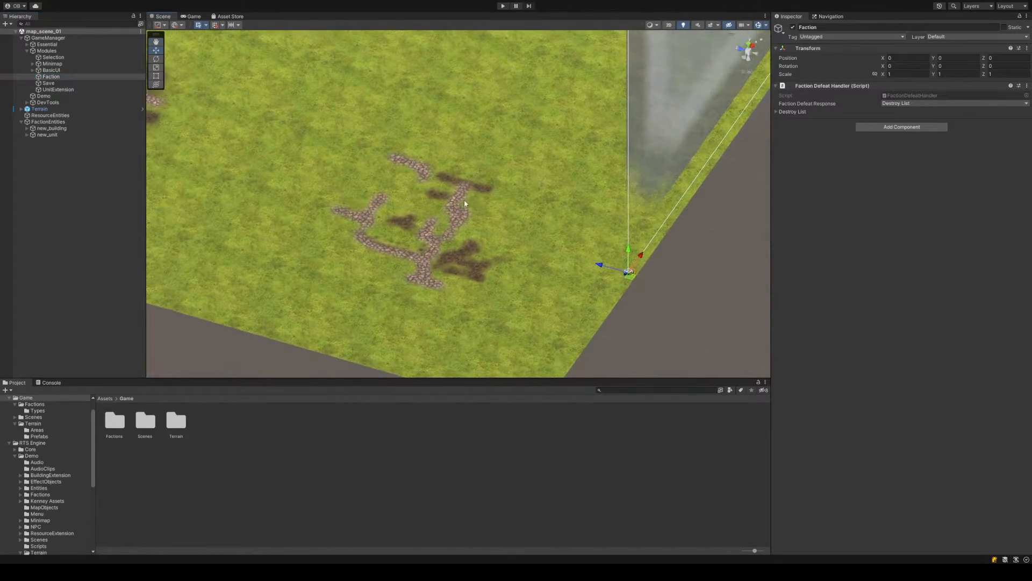
{"action": "middle_click_drag", "start_coordinate": [360, 147], "coordinate": [378, 214]}
{"action": "scroll", "coordinate": [382, 167], "scroll_direction": "down", "scroll_amount": 5}
{"action": "middle_click_drag", "start_coordinate": [392, 122], "coordinate": [383, 171]}
Select the GameManager and take a close look at the white placeholder building in the map scene
{"action": "left_click", "coordinate": [48, 37]}
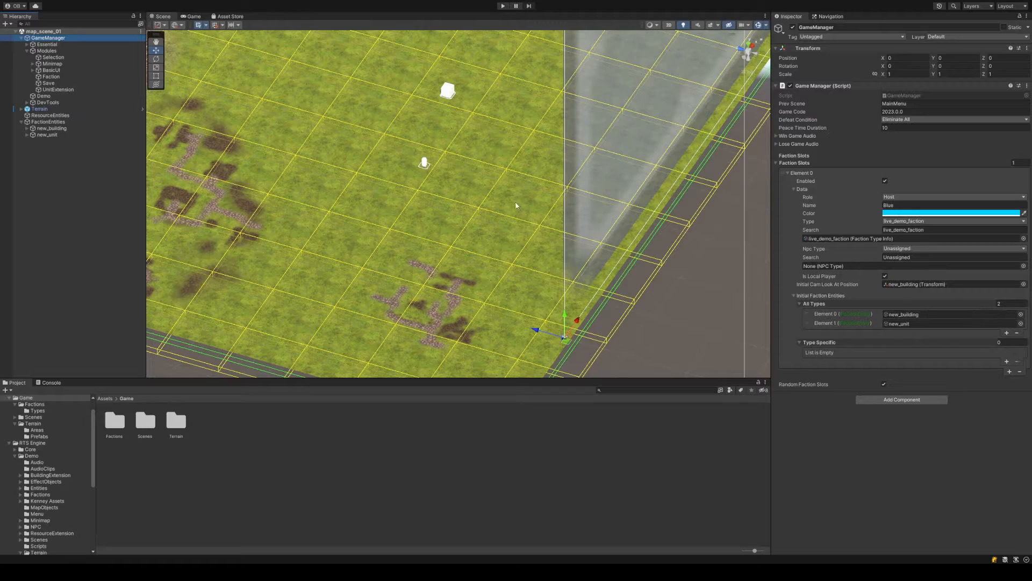
{"action": "middle_click_drag", "start_coordinate": [460, 79], "coordinate": [456, 120]}
{"action": "scroll", "coordinate": [450, 144], "scroll_direction": "up", "scroll_amount": 3}
{"action": "scroll", "coordinate": [452, 148], "scroll_direction": "up", "scroll_amount": 6}
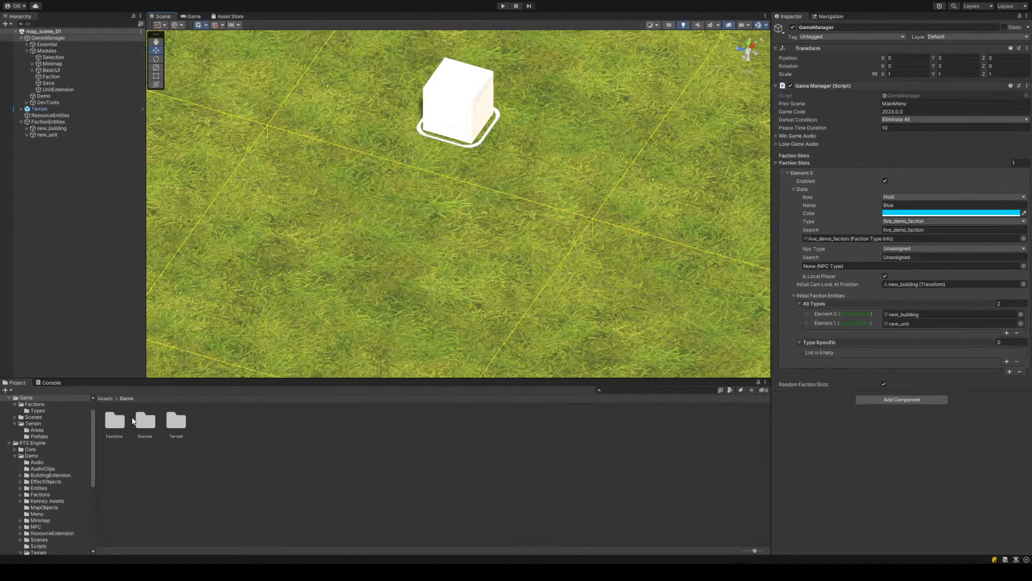
Open the Demo_BuiltIn scene from the Demo folder of RTSToonBuildings
{"action": "left_click", "coordinate": [104, 399]}
{"action": "double_click", "coordinate": [146, 421]}
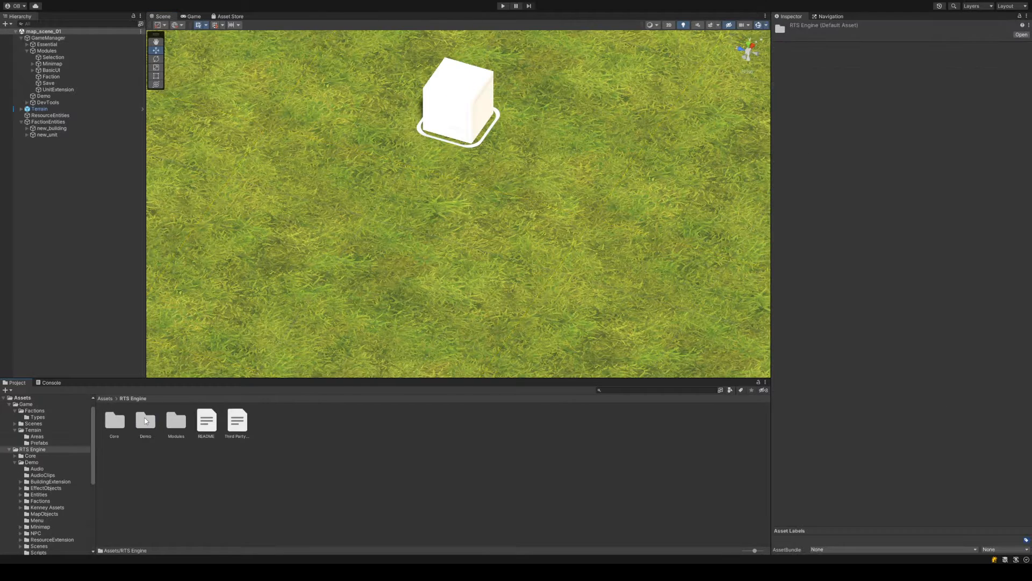
{"action": "left_click", "coordinate": [109, 398]}
{"action": "double_click", "coordinate": [176, 421]}
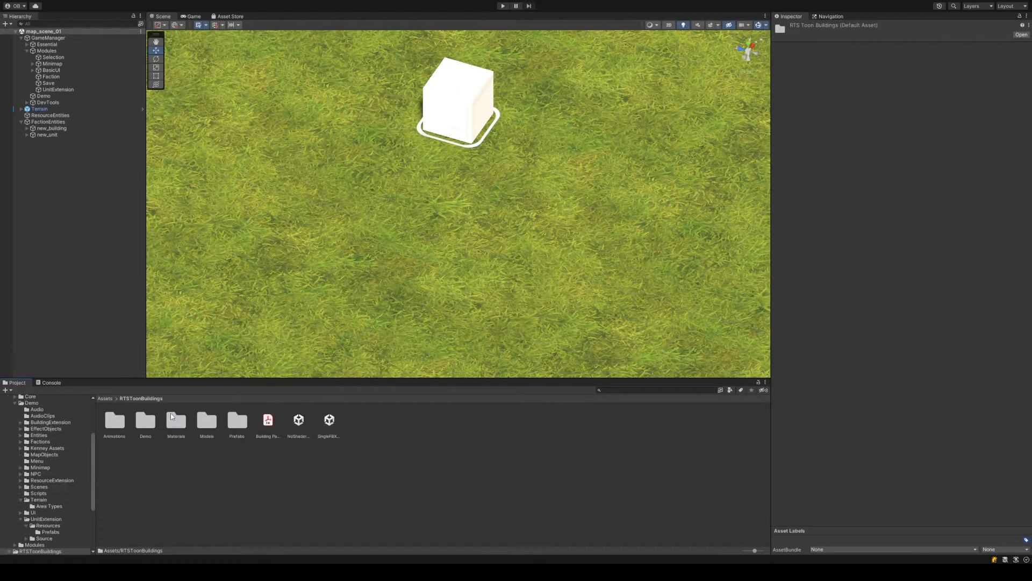
{"action": "double_click", "coordinate": [141, 424]}
{"action": "double_click", "coordinate": [267, 419]}
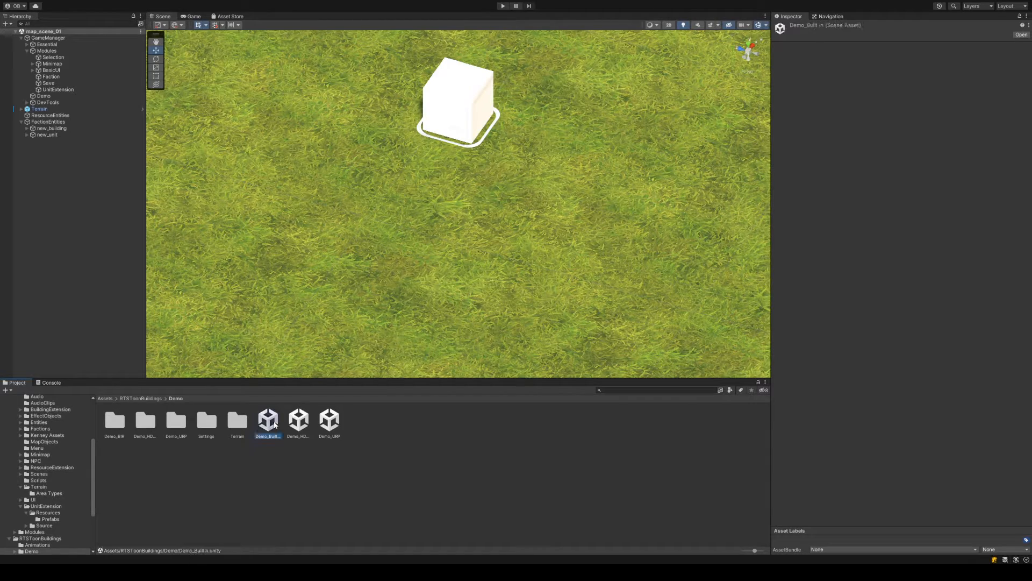
Frame the Town object and examine its walled settlement and outlying buildings from several angles
{"action": "double_click", "coordinate": [69, 57]}
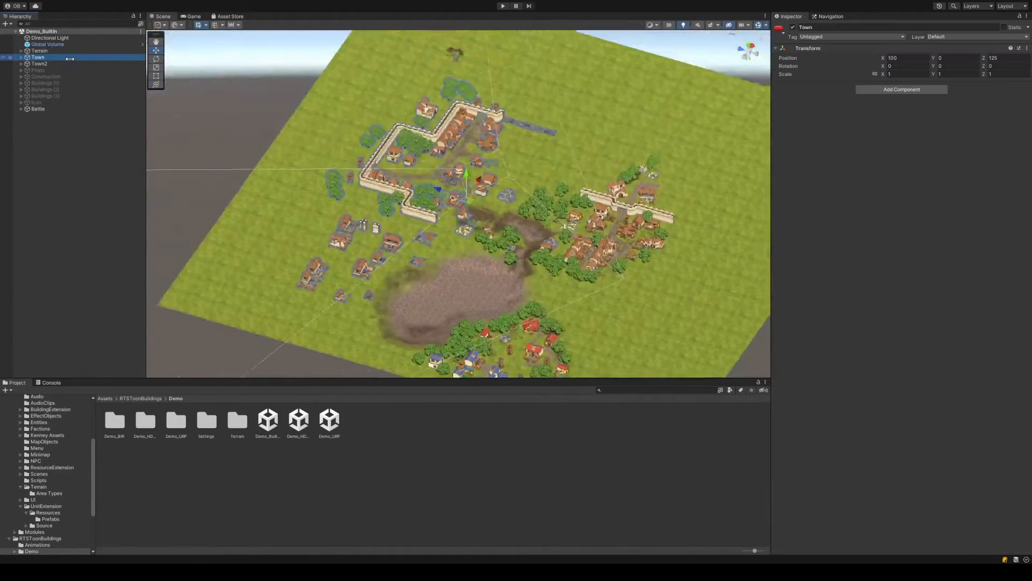
{"action": "scroll", "coordinate": [485, 191], "scroll_direction": "up", "scroll_amount": 5}
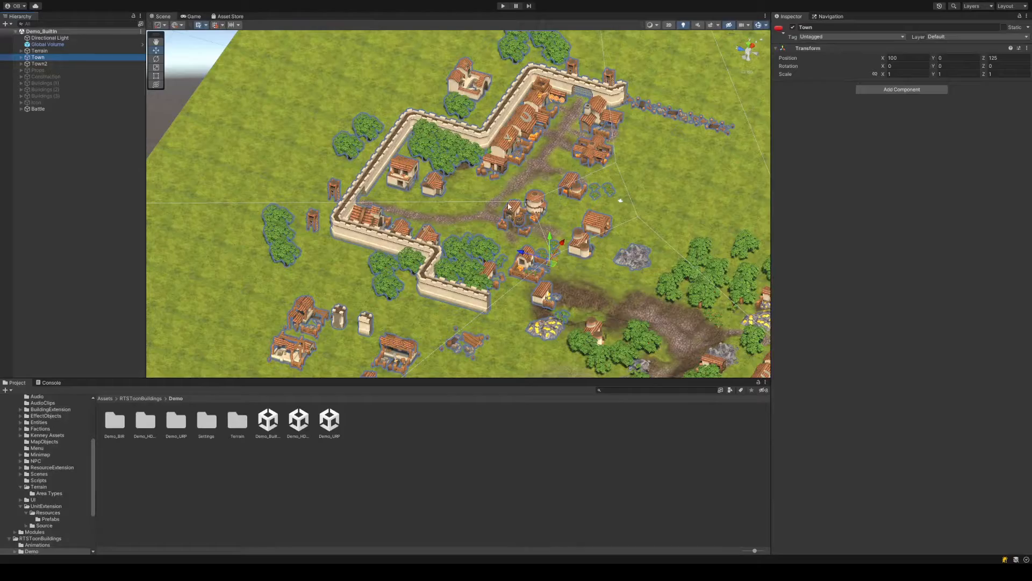
{"action": "left_click_drag", "start_coordinate": [510, 205], "coordinate": [613, 215], "text": "alt"}
{"action": "middle_click_drag", "start_coordinate": [613, 215], "coordinate": [437, 223]}
{"action": "left_click_drag", "start_coordinate": [574, 212], "coordinate": [420, 215], "text": "alt"}
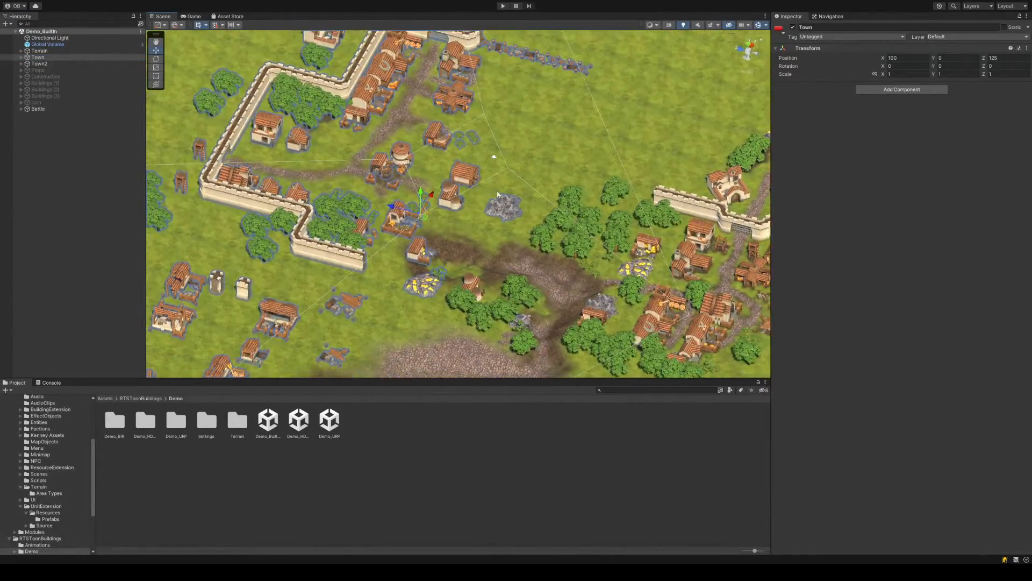
{"action": "middle_click_drag", "start_coordinate": [333, 263], "coordinate": [473, 223]}
{"action": "scroll", "coordinate": [473, 222], "scroll_direction": "down", "scroll_amount": 5}
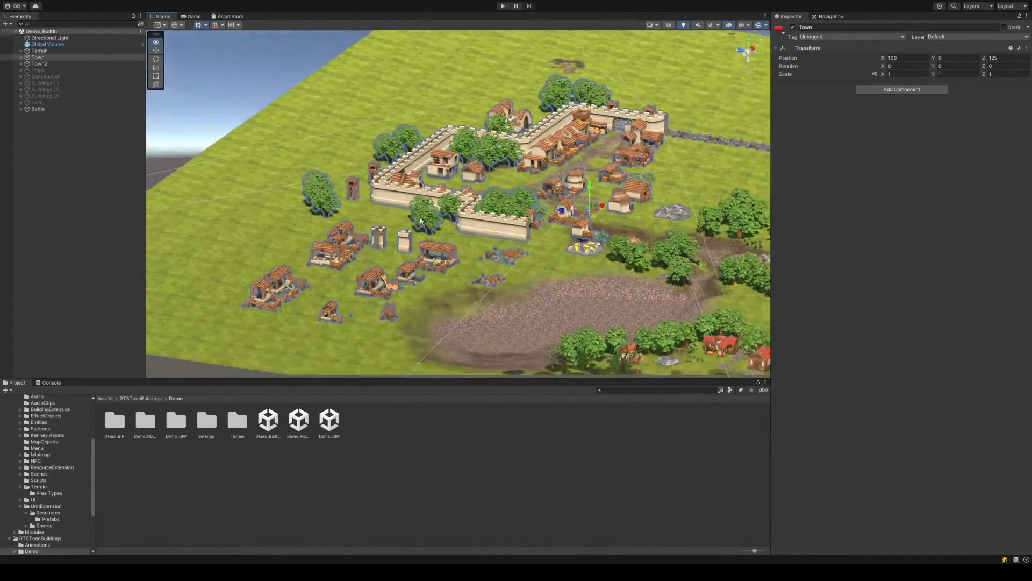
{"action": "scroll", "coordinate": [419, 220], "scroll_direction": "up", "scroll_amount": 4}
Select the B_Construction_Archery building and examine the buildings inside the town walls up close
{"action": "left_click", "coordinate": [412, 270]}
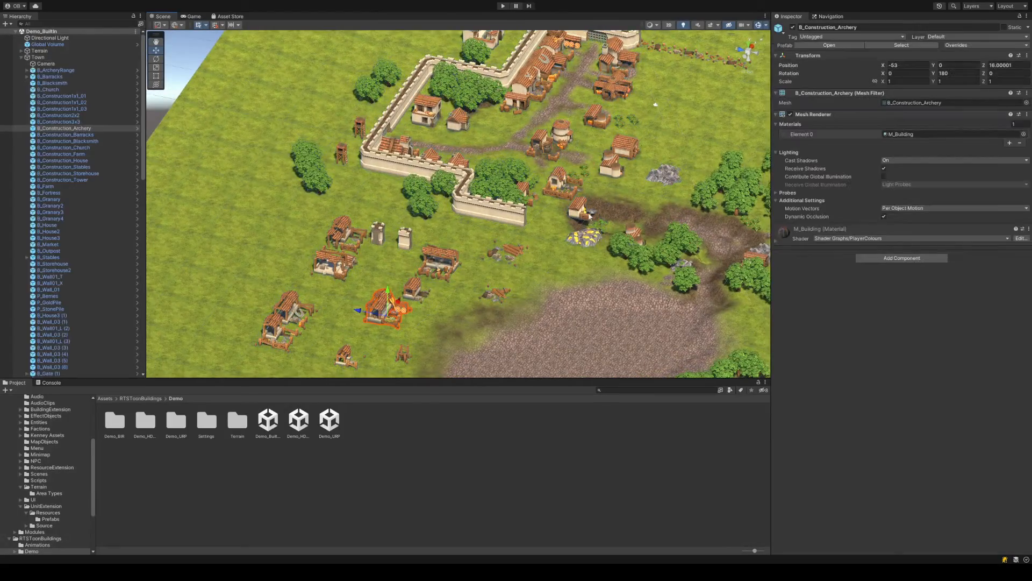
{"action": "left_click_drag", "start_coordinate": [413, 270], "coordinate": [564, 226], "text": "alt"}
{"action": "middle_click_drag", "start_coordinate": [564, 226], "coordinate": [416, 220]}
{"action": "mouse_move", "coordinate": [557, 231]}
{"action": "left_mouse_down", "text": "alt"}
{"action": "mouse_move", "coordinate": [505, 215]}
{"action": "mouse_move", "coordinate": [551, 233]}
{"action": "mouse_move", "coordinate": [543, 210]}
{"action": "mouse_move", "coordinate": [556, 210]}
{"action": "mouse_move", "coordinate": [543, 221]}
{"action": "left_mouse_up", "text": "alt"}
{"action": "left_click_drag", "start_coordinate": [425, 255], "coordinate": [360, 253], "text": "alt"}
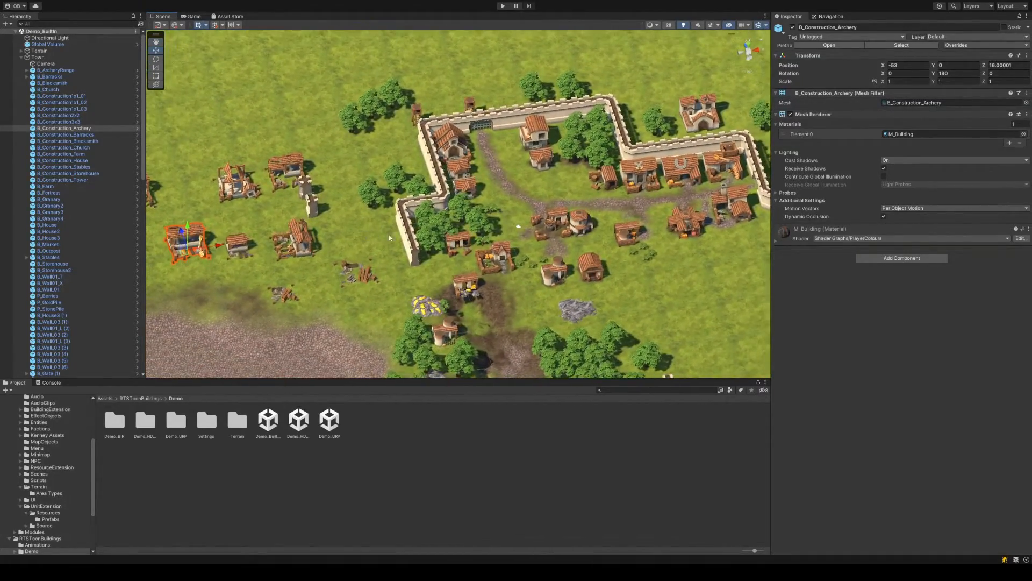
{"action": "middle_click_drag", "start_coordinate": [530, 222], "coordinate": [412, 228]}
{"action": "scroll", "coordinate": [422, 226], "scroll_direction": "up", "scroll_amount": 5}
{"action": "scroll", "coordinate": [423, 226], "scroll_direction": "up", "scroll_amount": 5}
{"action": "scroll", "coordinate": [509, 231], "scroll_direction": "down", "scroll_amount": 14}
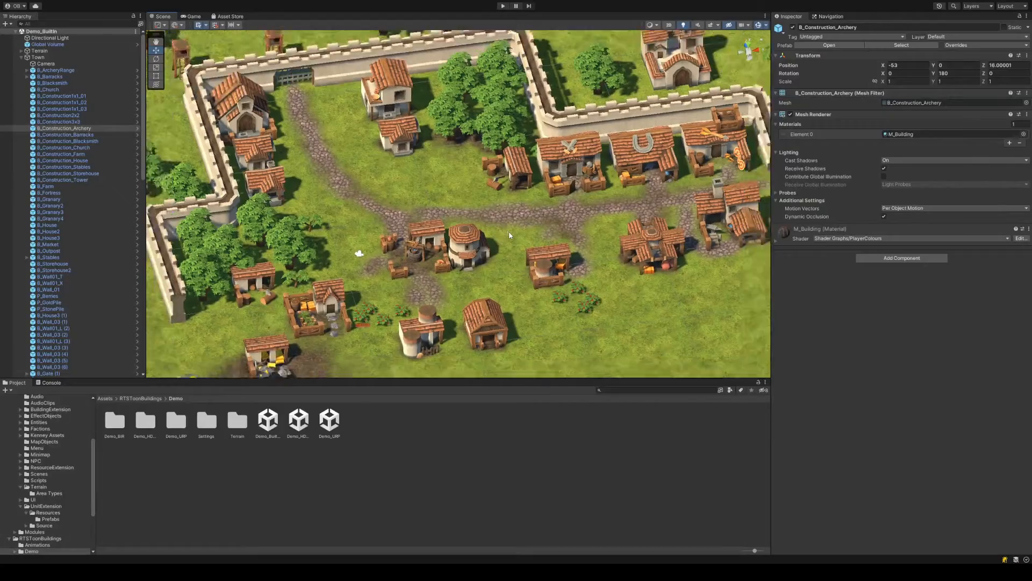
Examine the second town's buildings beside the short wall, beyond the trees
{"action": "middle_click_drag", "start_coordinate": [451, 309], "coordinate": [472, 228]}
{"action": "left_click_drag", "start_coordinate": [472, 229], "coordinate": [549, 241], "text": "alt"}
{"action": "middle_click_drag", "start_coordinate": [554, 311], "coordinate": [457, 226]}
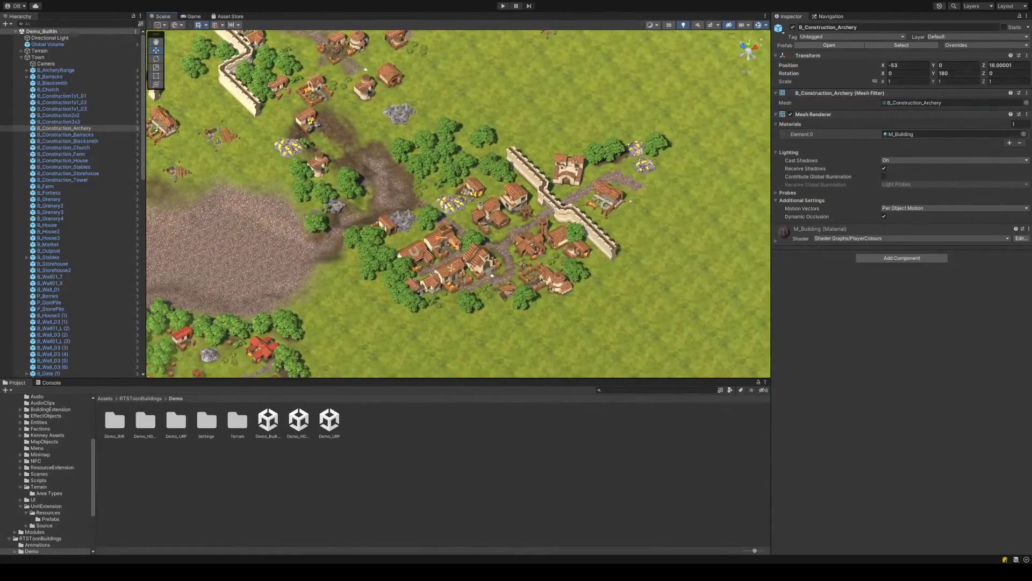
{"action": "scroll", "coordinate": [463, 231], "scroll_direction": "up", "scroll_amount": 4}
{"action": "middle_click_drag", "start_coordinate": [540, 274], "coordinate": [475, 159]}
{"action": "scroll", "coordinate": [472, 205], "scroll_direction": "down", "scroll_amount": 4}
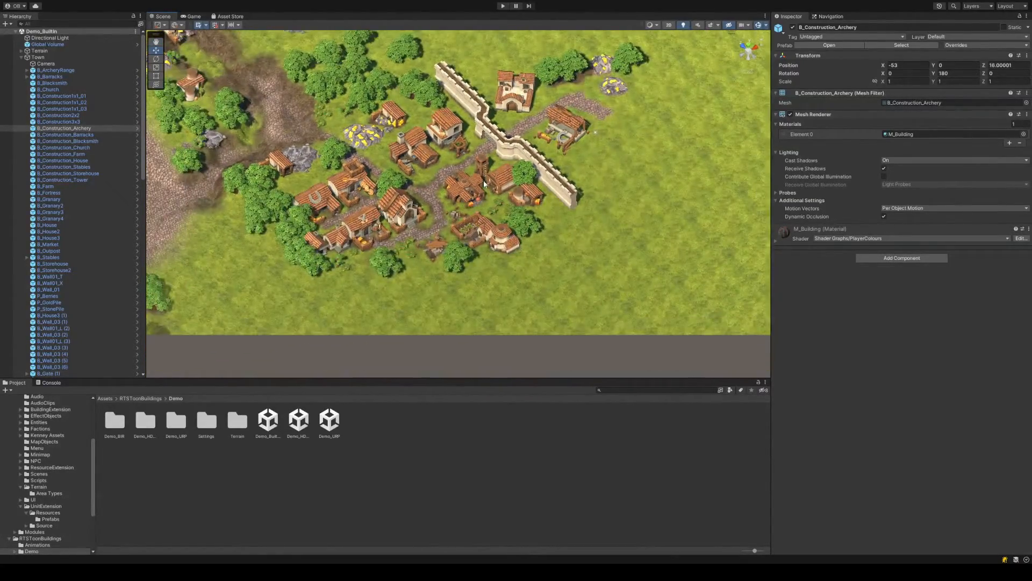
{"action": "left_click_drag", "start_coordinate": [485, 184], "coordinate": [433, 248], "text": "alt"}
Find B_Fortress among the Town's children and frame it for a closer look
{"action": "scroll", "coordinate": [89, 154], "scroll_direction": "down", "scroll_amount": 5}
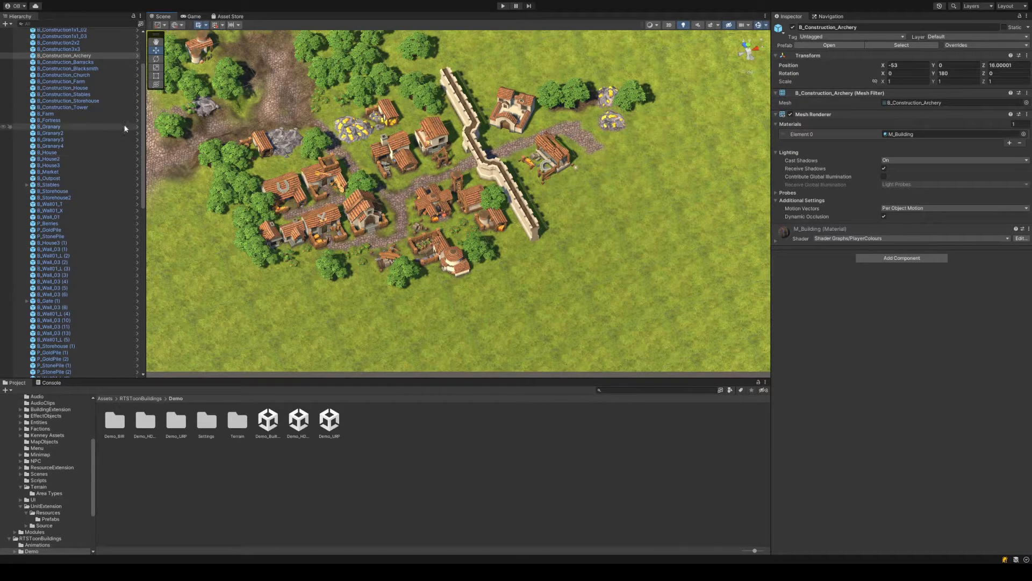
{"action": "scroll", "coordinate": [138, 136], "scroll_direction": "down", "scroll_amount": 3}
{"action": "scroll", "coordinate": [138, 136], "scroll_direction": "down", "scroll_amount": 1}
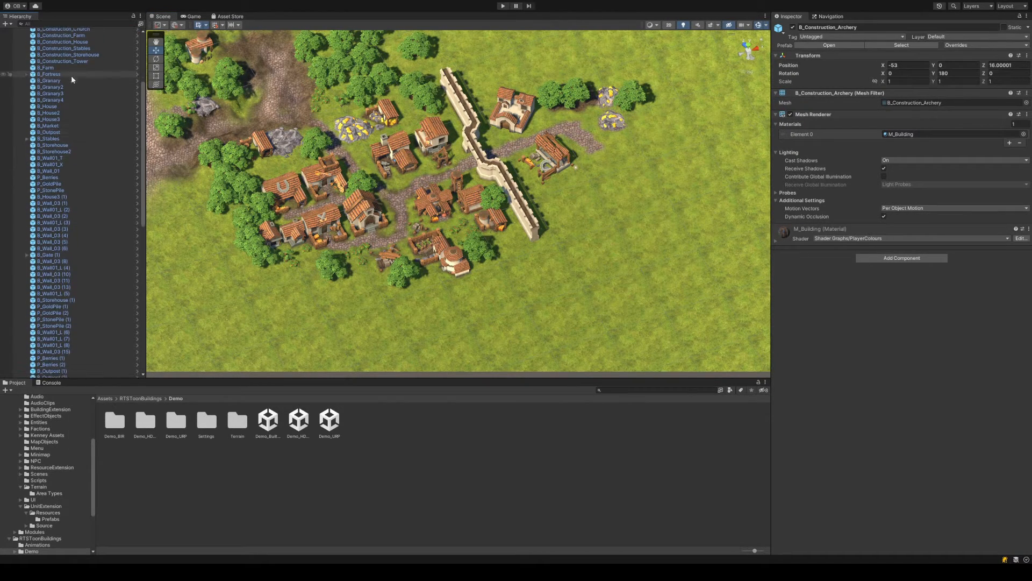
{"action": "double_click", "coordinate": [71, 74]}
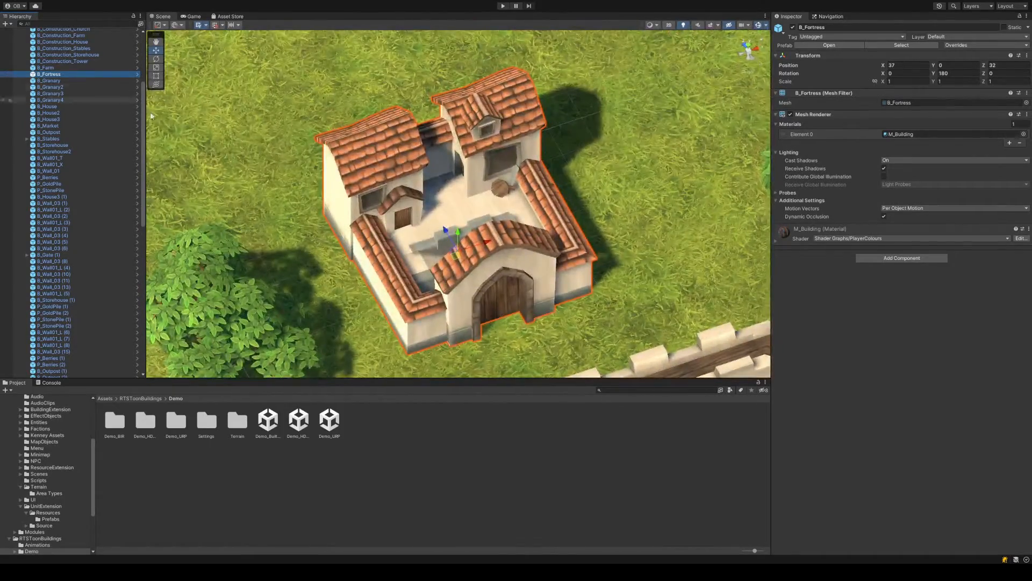
{"action": "scroll", "coordinate": [122, 177], "scroll_direction": "down", "scroll_amount": 3}
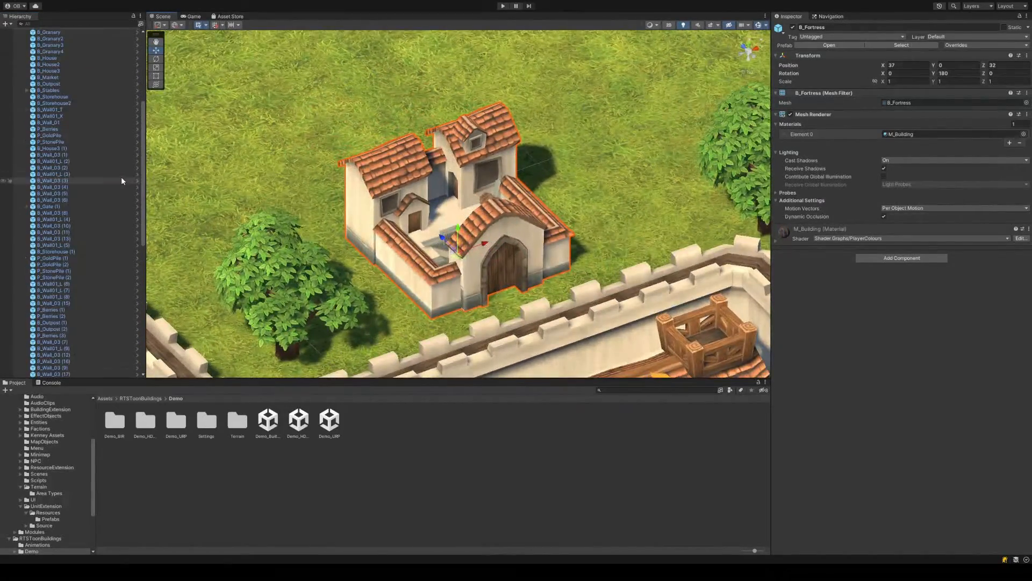
Search the scene hierarchy for "center", frame B_TownCenter, and clear the filter with that object selected
{"action": "scroll", "coordinate": [125, 182], "scroll_direction": "down", "scroll_amount": 13}
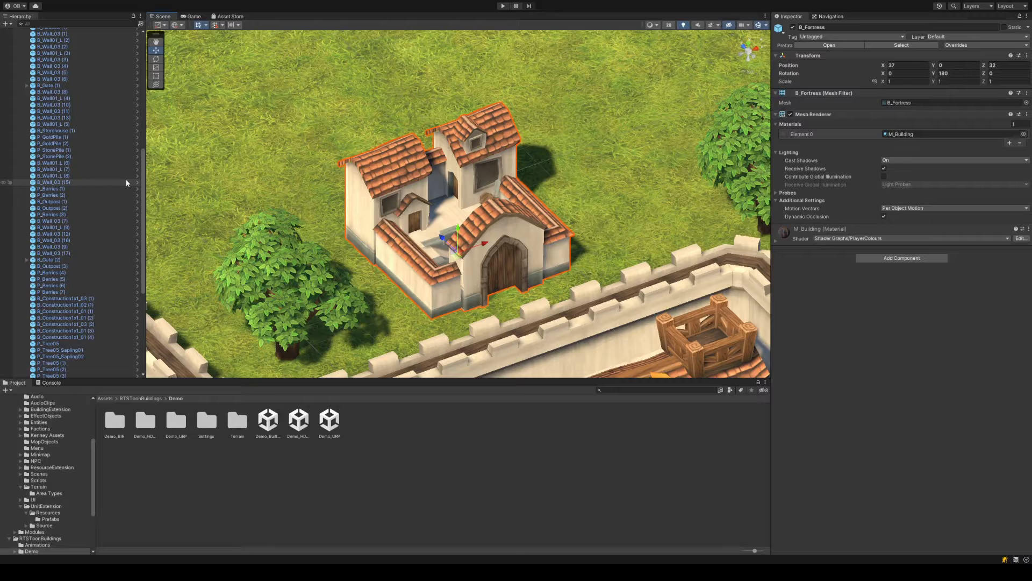
{"action": "left_click", "coordinate": [92, 24]}
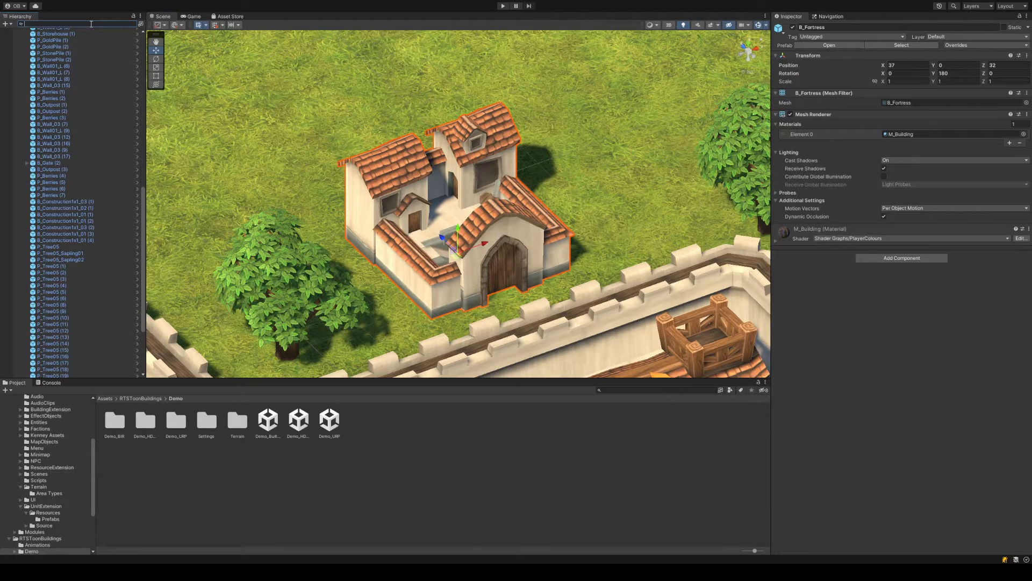
{"action": "type", "text": "center"}
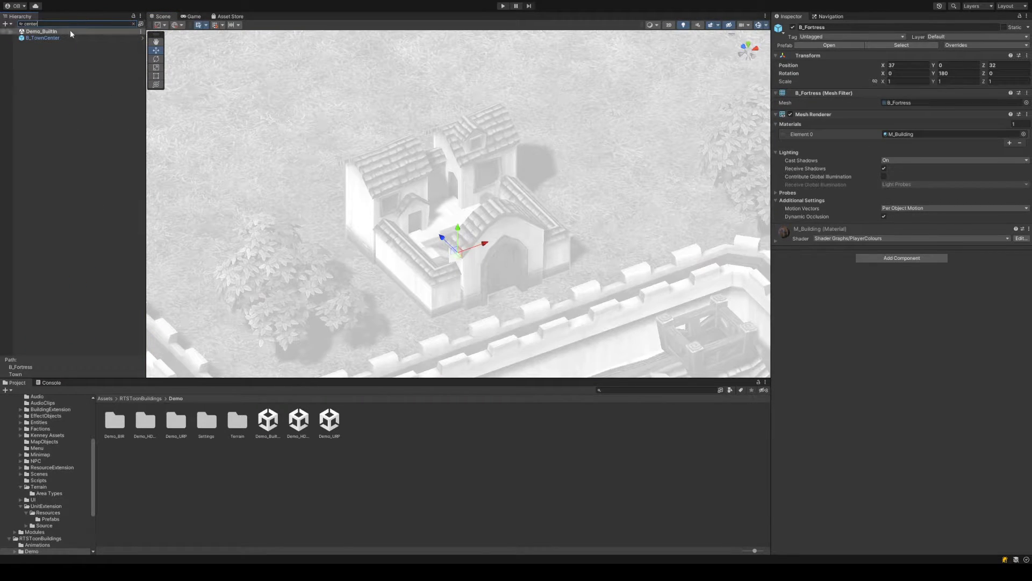
{"action": "double_click", "coordinate": [69, 38]}
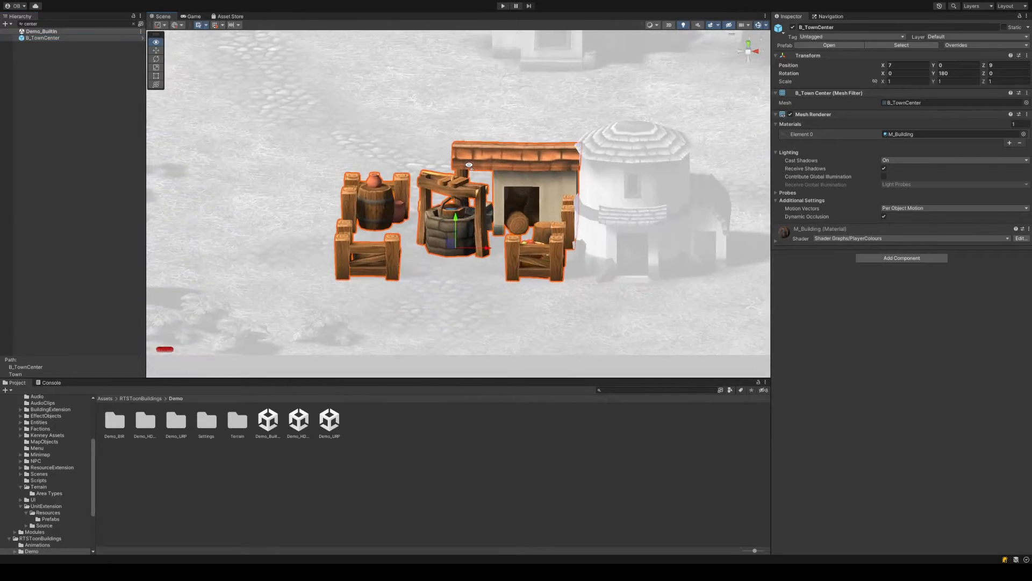
{"action": "left_click", "coordinate": [97, 23]}
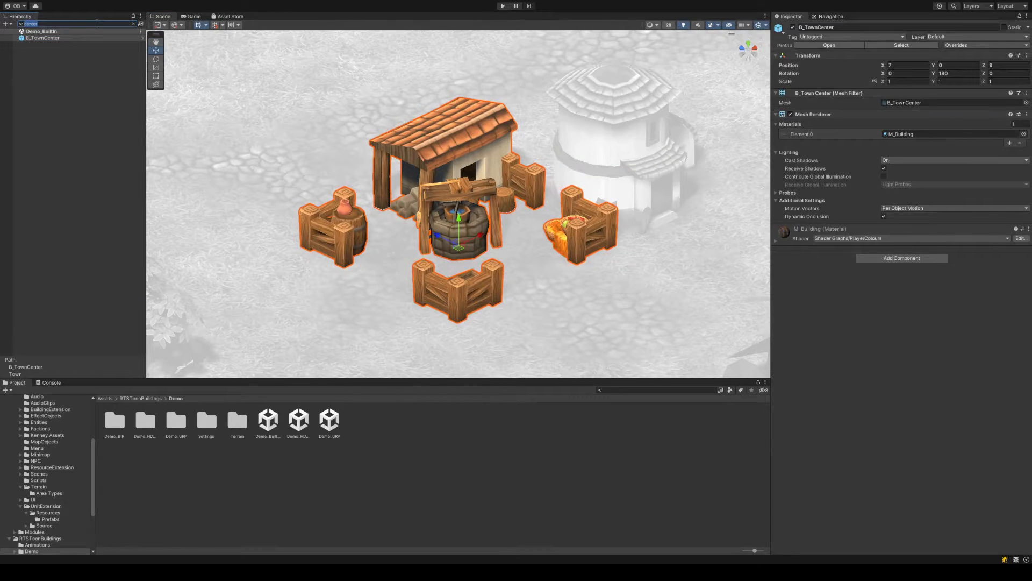
{"action": "key", "text": "BackSpace"}
{"action": "scroll", "coordinate": [79, 269], "scroll_direction": "down", "scroll_amount": 2}
{"action": "left_click", "coordinate": [83, 323]}
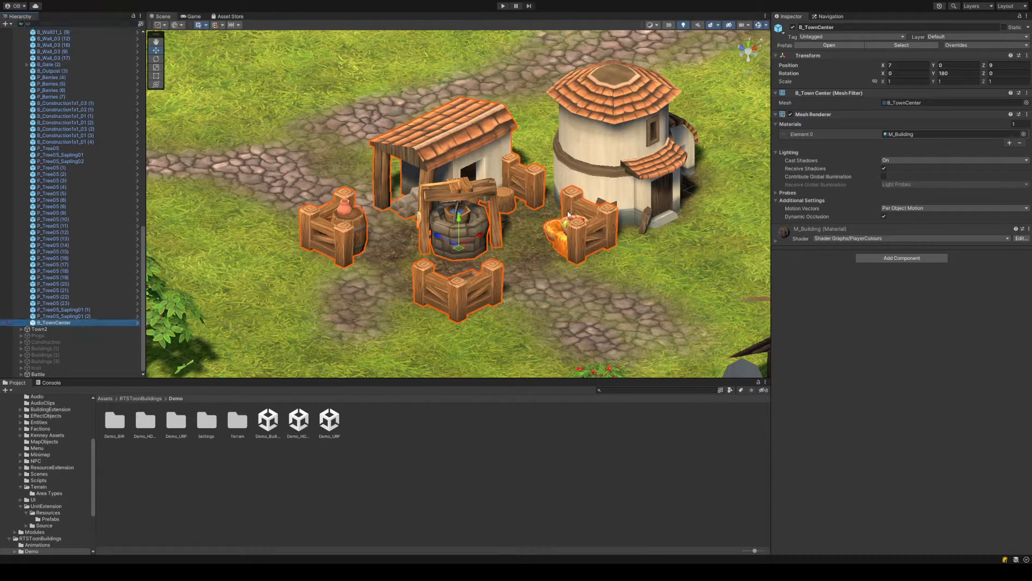
Search the project assets for "TownCenter" and select the TownCenter prefab
{"action": "left_click", "coordinate": [818, 27]}
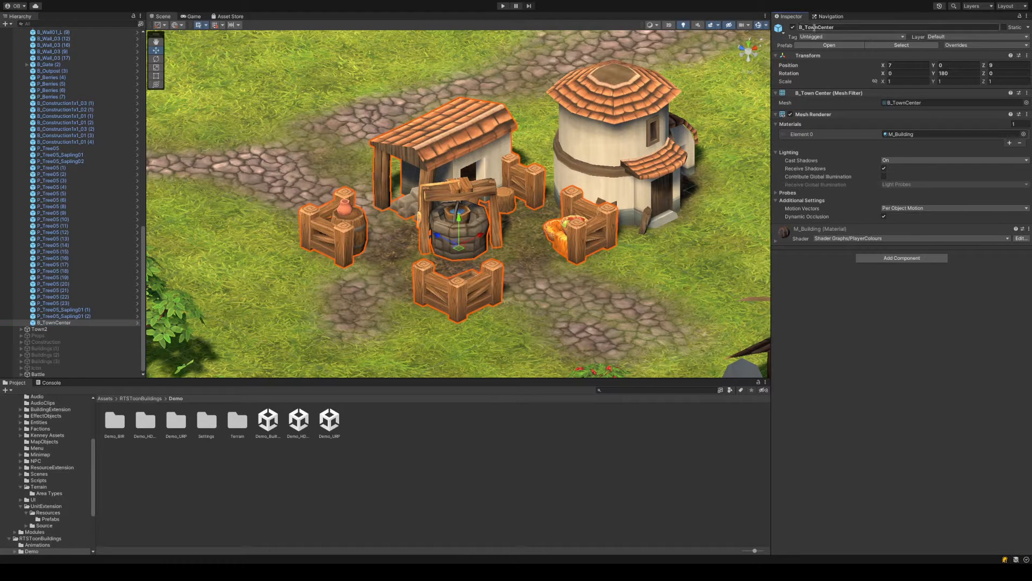
{"action": "left_click", "coordinate": [631, 390]}
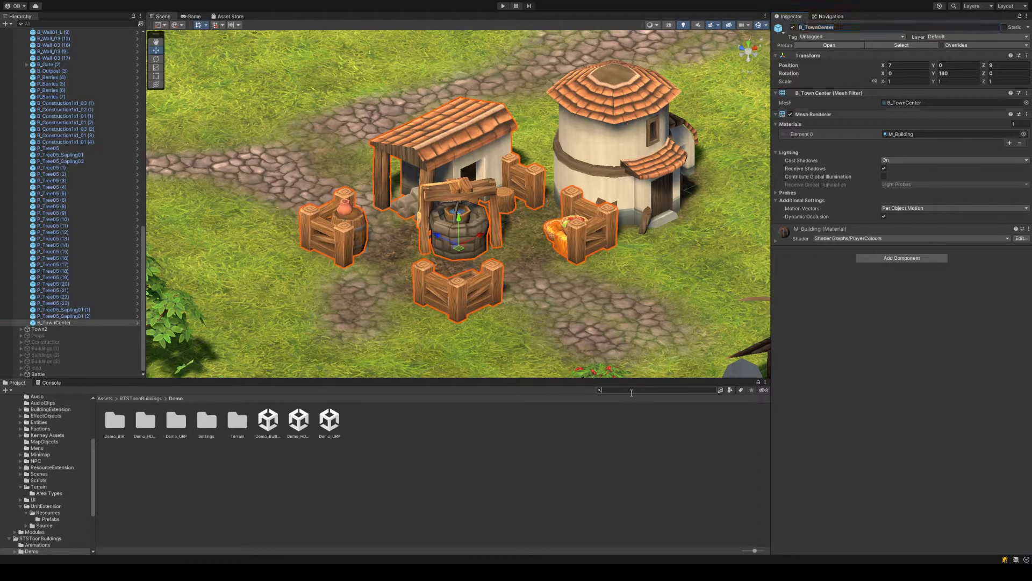
{"action": "type", "text": "TownCenter"}
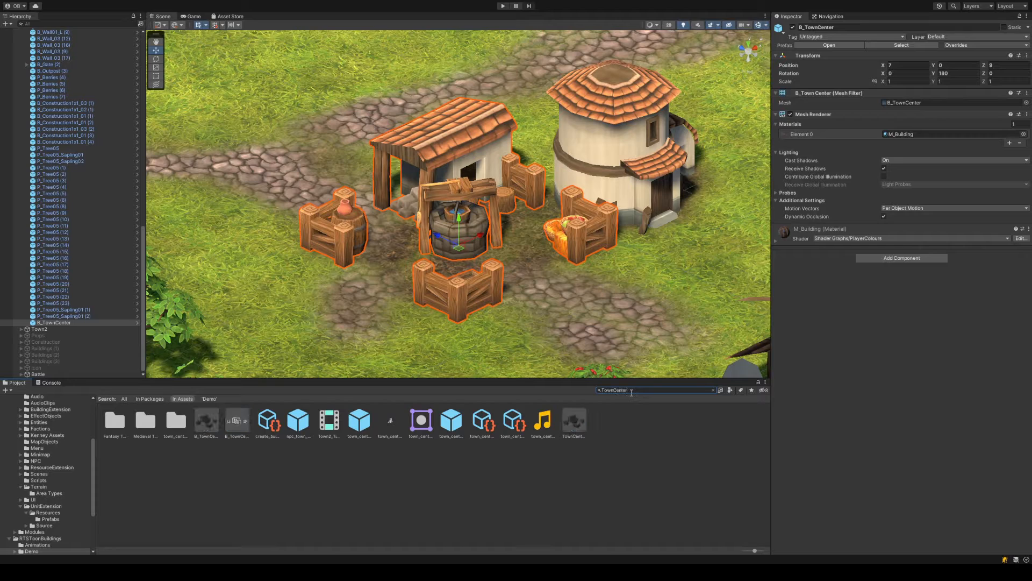
{"action": "left_click", "coordinate": [114, 421]}
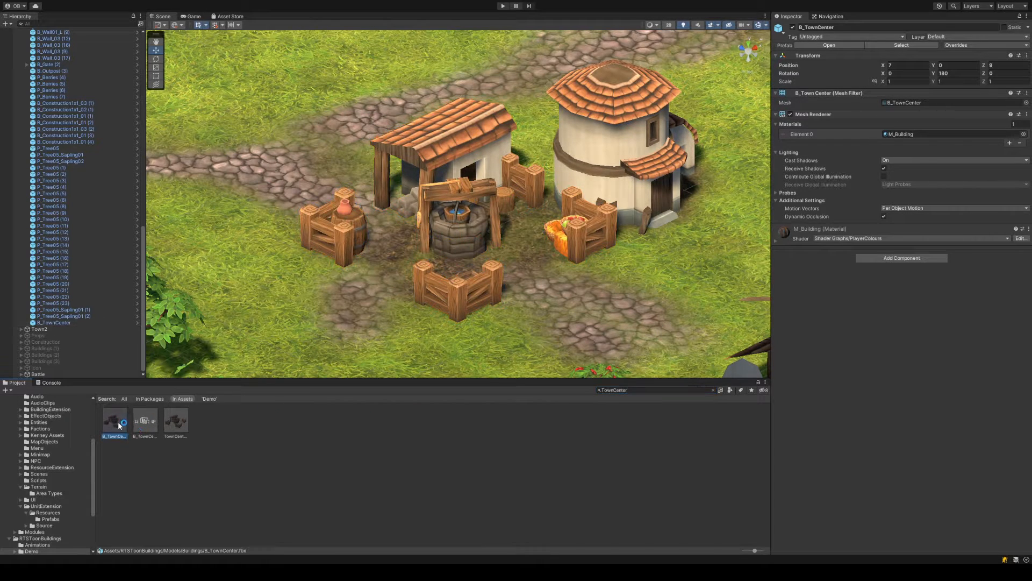
{"action": "left_click", "coordinate": [146, 421]}
{"action": "left_click", "coordinate": [172, 424]}
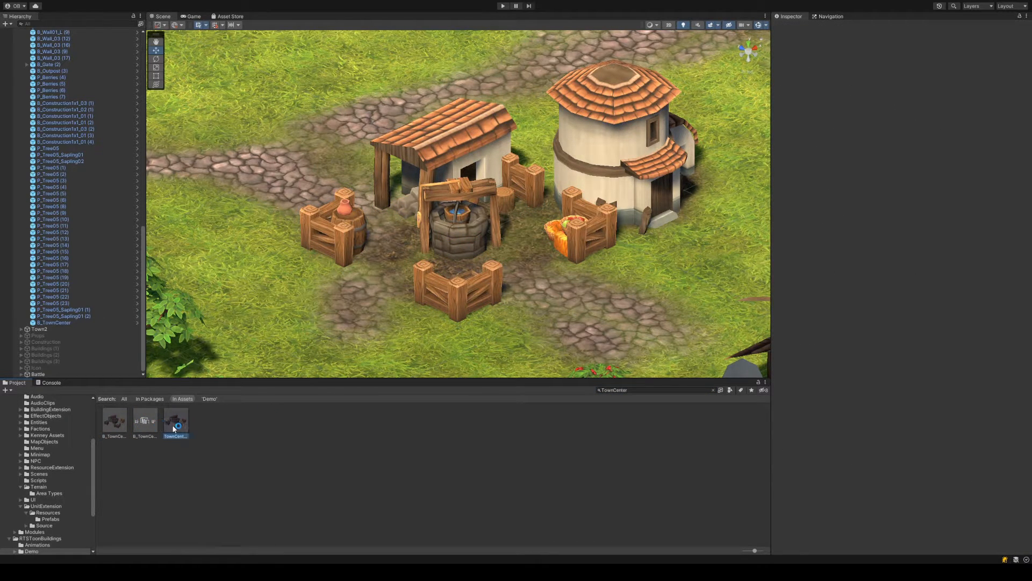
Clear the project search, return to the root Assets folder, and select the RTS Engine folder
{"action": "left_click", "coordinate": [611, 390]}
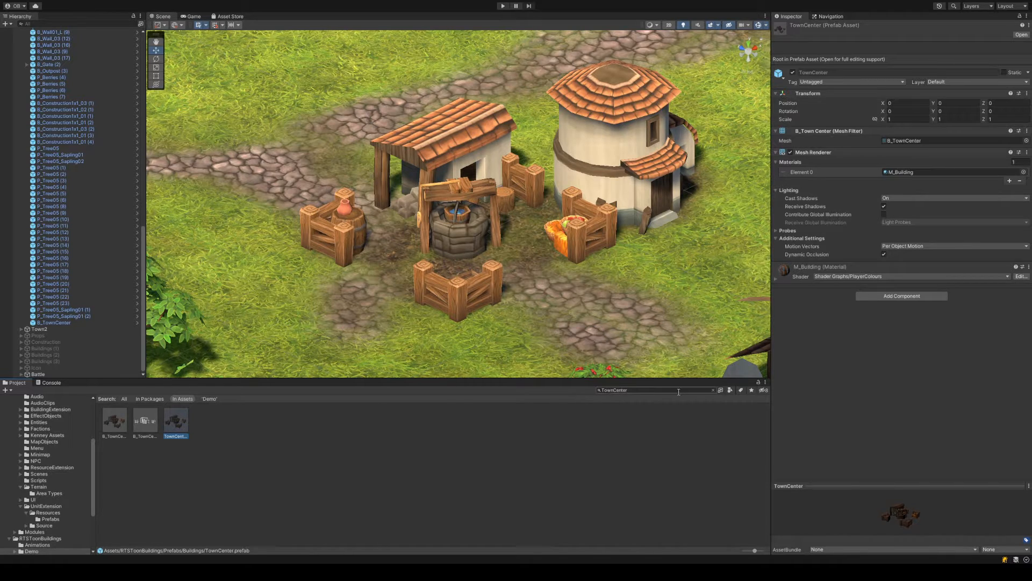
{"action": "key", "text": "BackSpace"}
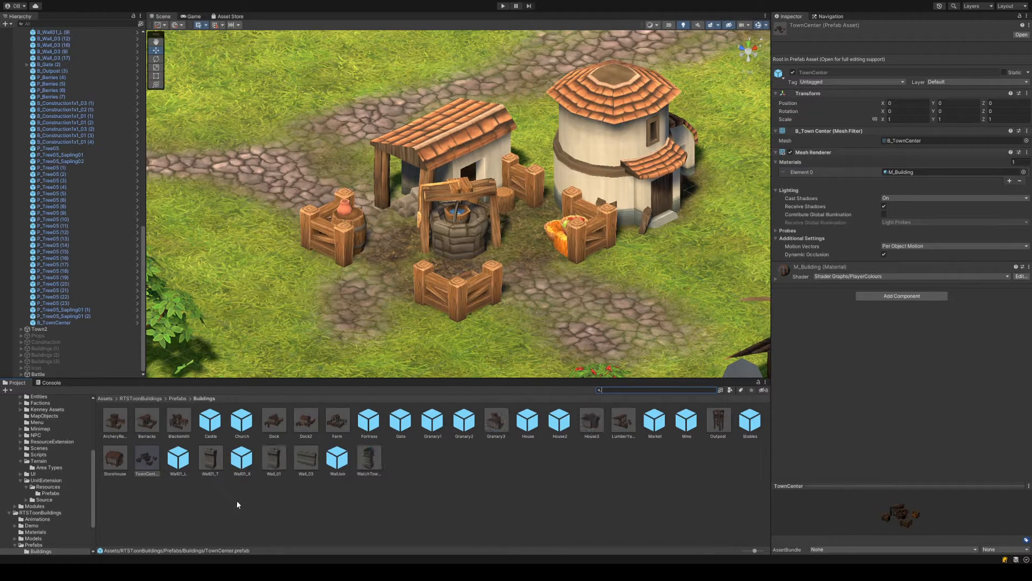
{"action": "left_click", "coordinate": [106, 398]}
{"action": "left_click", "coordinate": [137, 421]}
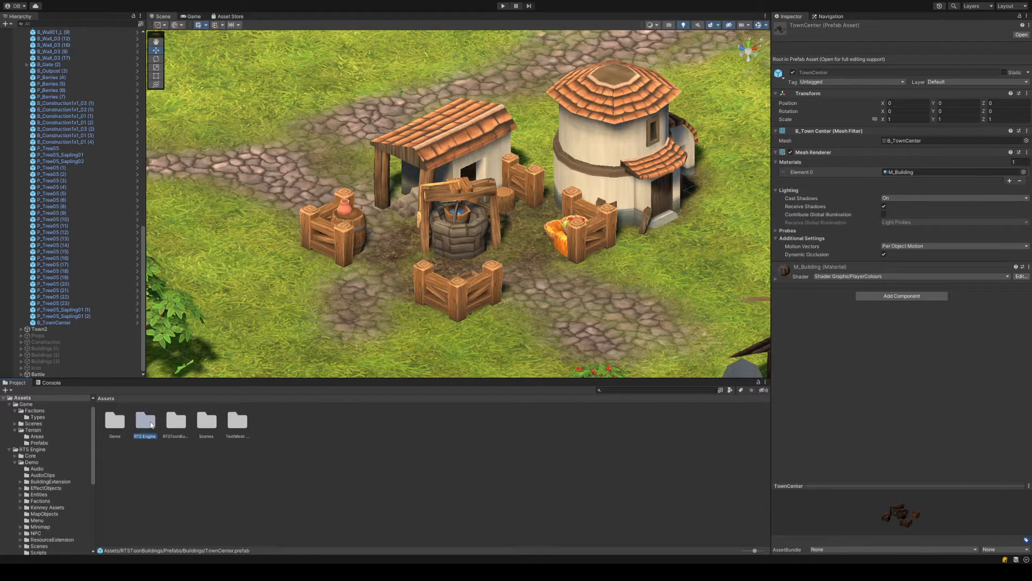
Open the map_scene_01 scene from the Game project's Scenes folder and return to the root Assets folder
{"action": "left_click", "coordinate": [113, 425]}
{"action": "double_click", "coordinate": [113, 425]}
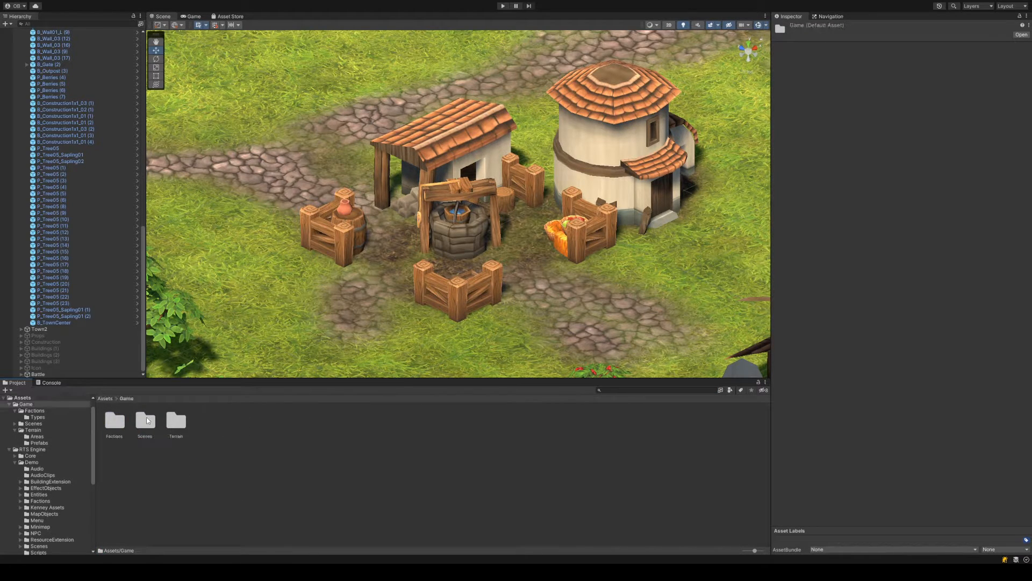
{"action": "double_click", "coordinate": [146, 419]}
{"action": "double_click", "coordinate": [145, 421]}
{"action": "left_click", "coordinate": [106, 399]}
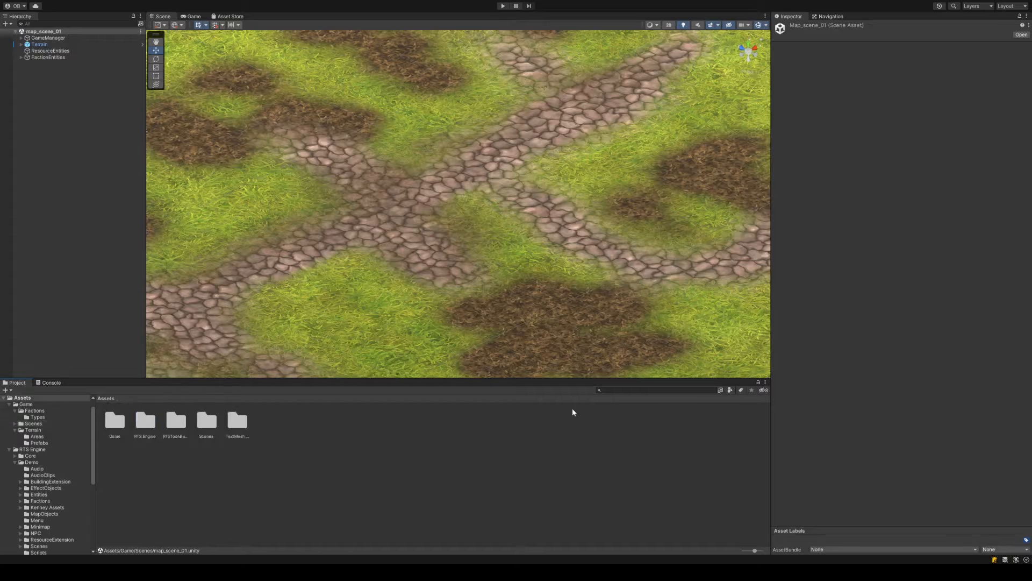
Look through the children of Terrain and GameManager, framing GameManager's Essential object, and collapse both groups
{"action": "scroll", "coordinate": [613, 341], "scroll_direction": "down", "scroll_amount": 10}
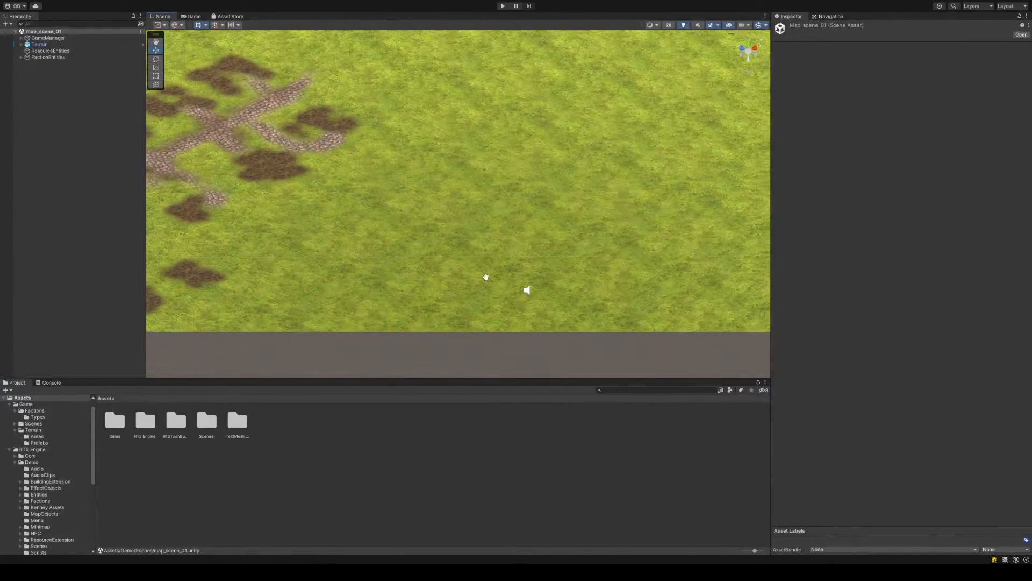
{"action": "left_click", "coordinate": [32, 44]}
{"action": "left_click", "coordinate": [21, 45]}
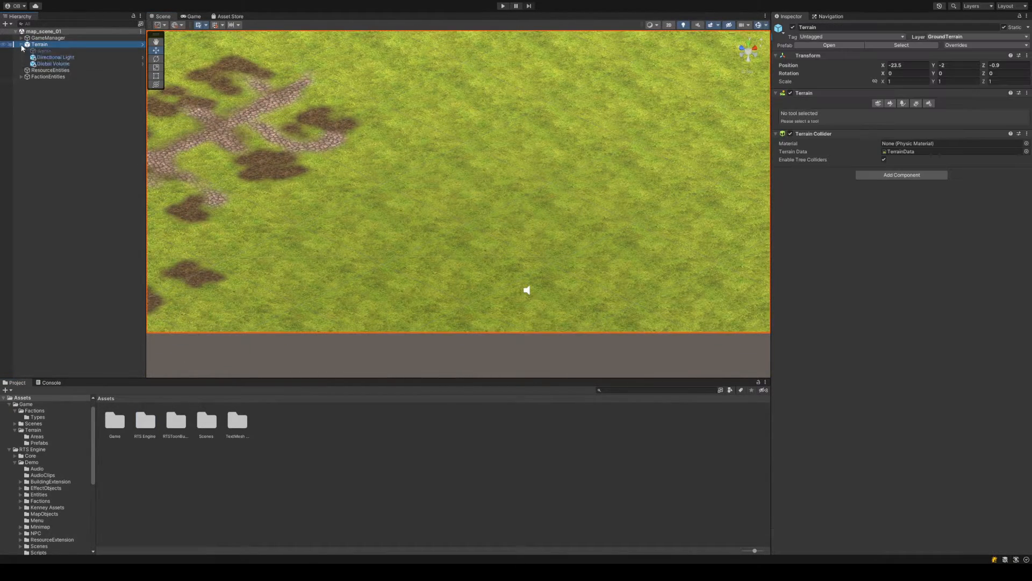
{"action": "left_click", "coordinate": [21, 45]}
{"action": "left_click", "coordinate": [21, 38]}
{"action": "double_click", "coordinate": [48, 45]}
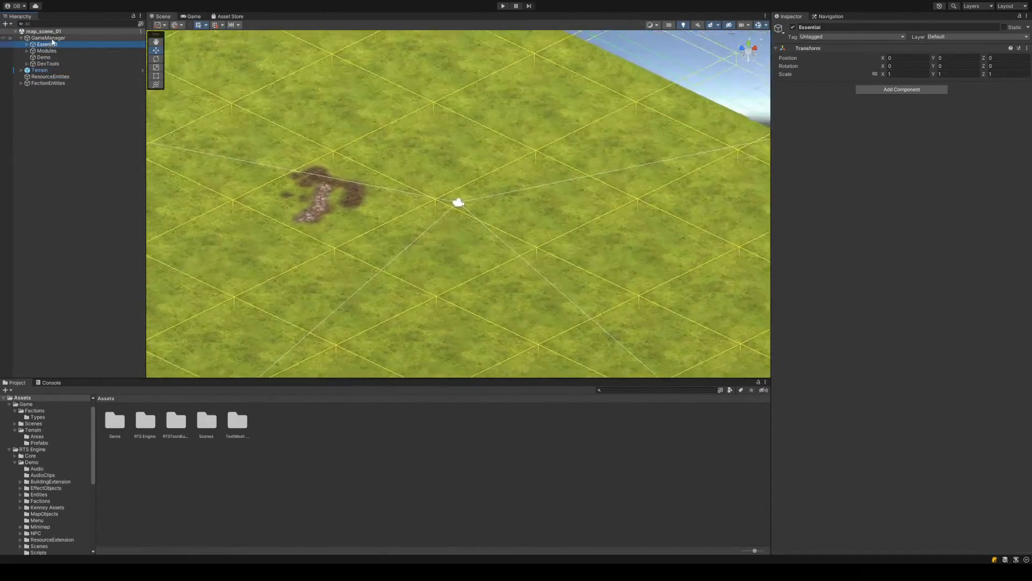
{"action": "left_click_drag", "start_coordinate": [317, 99], "coordinate": [239, 112], "text": "alt"}
{"action": "left_click", "coordinate": [21, 39]}
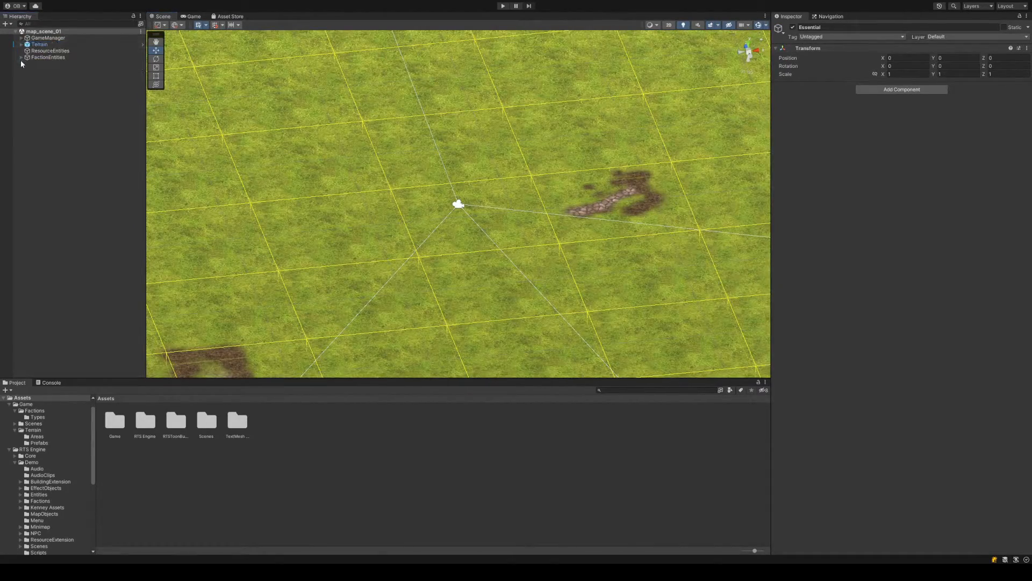
Expand FactionEntities and frame its new_building object, with the nearby unit also in view
{"action": "left_click", "coordinate": [21, 58]}
{"action": "double_click", "coordinate": [52, 63]}
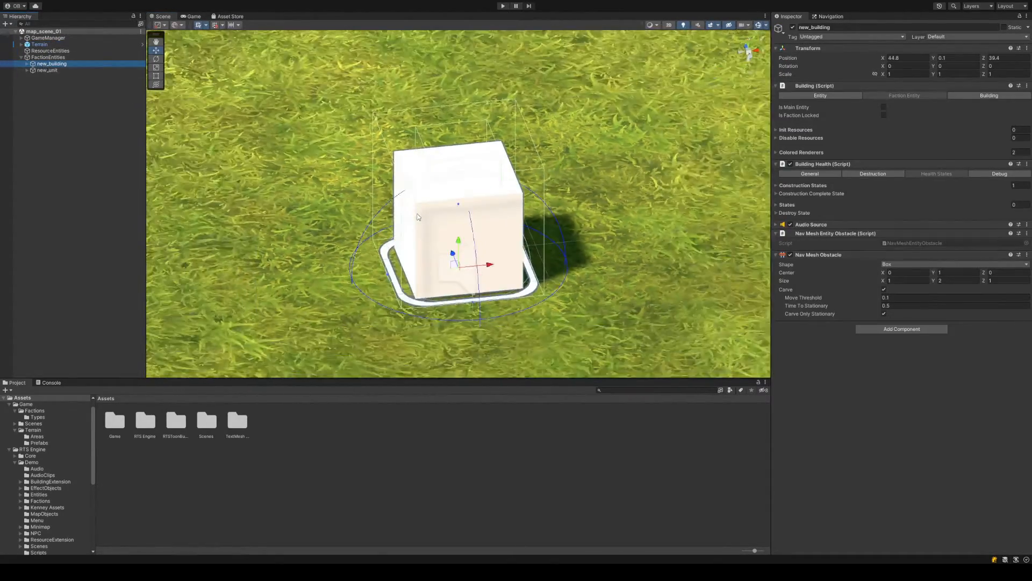
{"action": "scroll", "coordinate": [425, 218], "scroll_direction": "down", "scroll_amount": 6}
{"action": "left_click_drag", "start_coordinate": [424, 218], "coordinate": [368, 274], "text": "alt"}
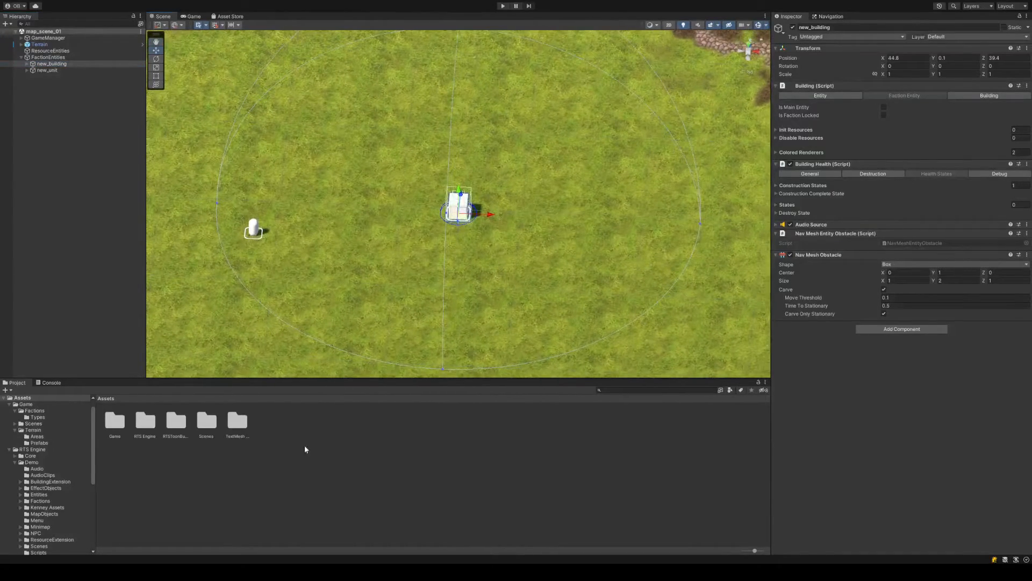
{"action": "left_click", "coordinate": [617, 391]}
{"action": "left_click", "coordinate": [594, 422]}
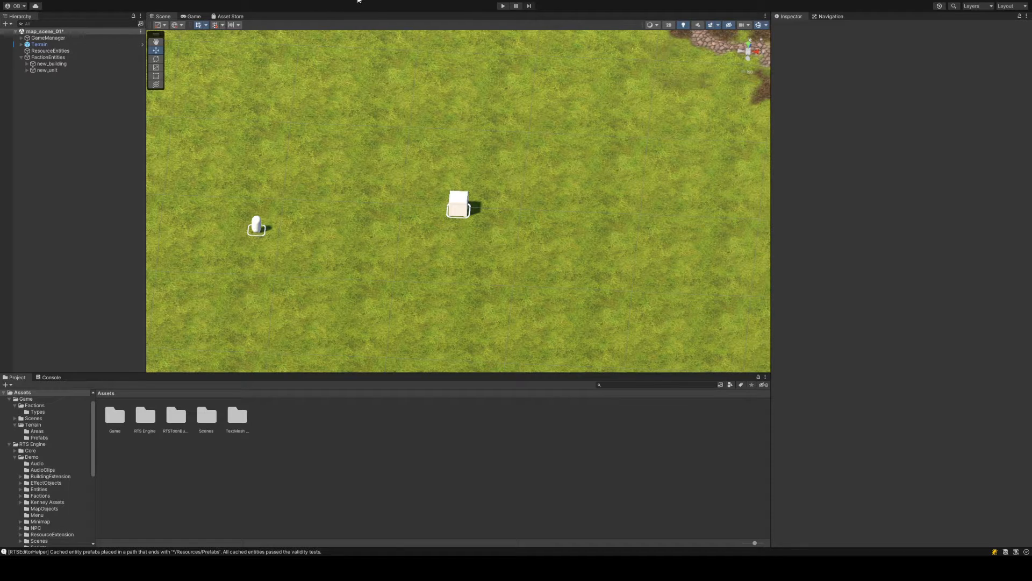
Clear all messages from the console and return to the project assets and the Scene view
{"action": "left_click", "coordinate": [236, 17]}
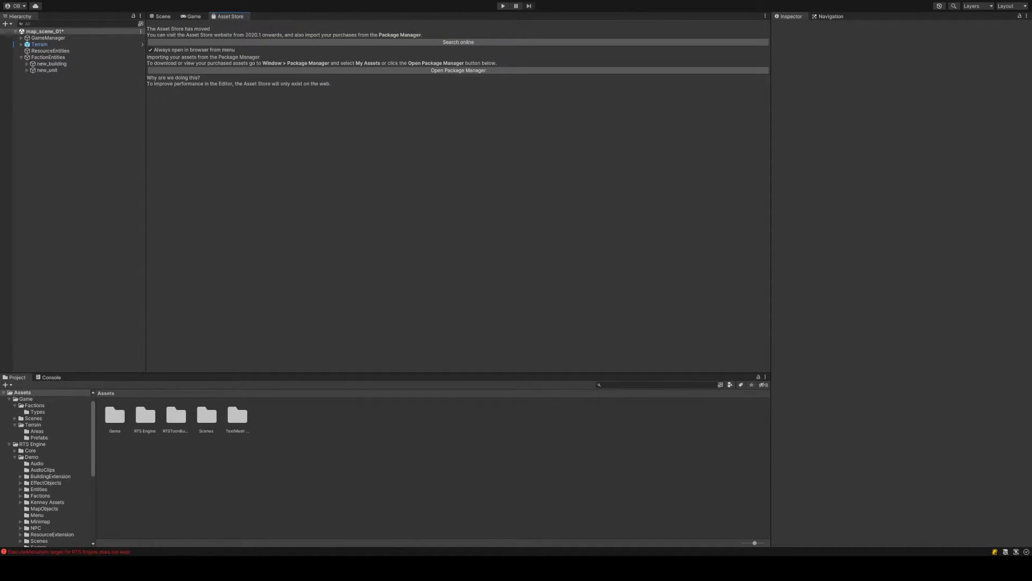
{"action": "left_click", "coordinate": [51, 376]}
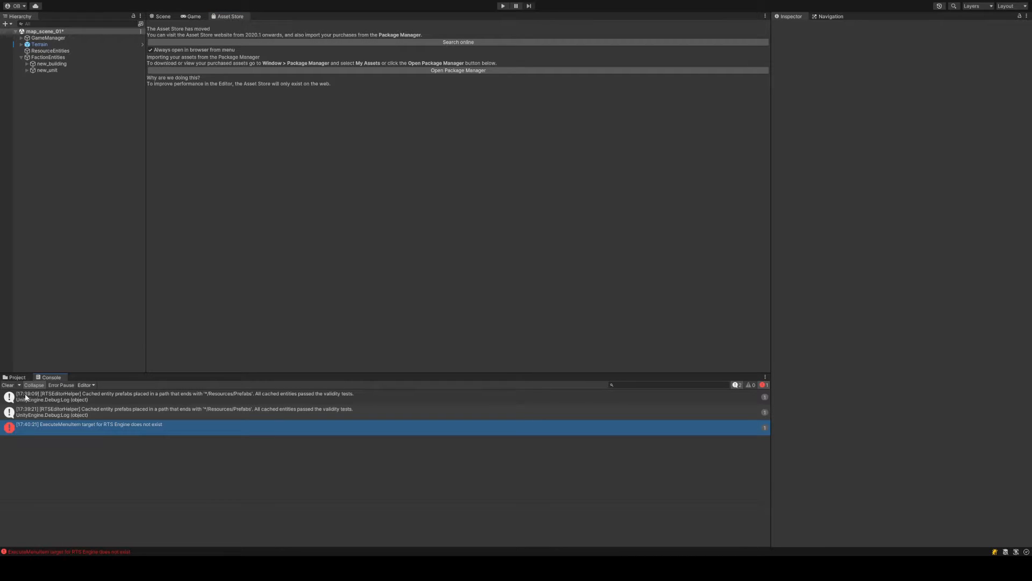
{"action": "left_click", "coordinate": [8, 385]}
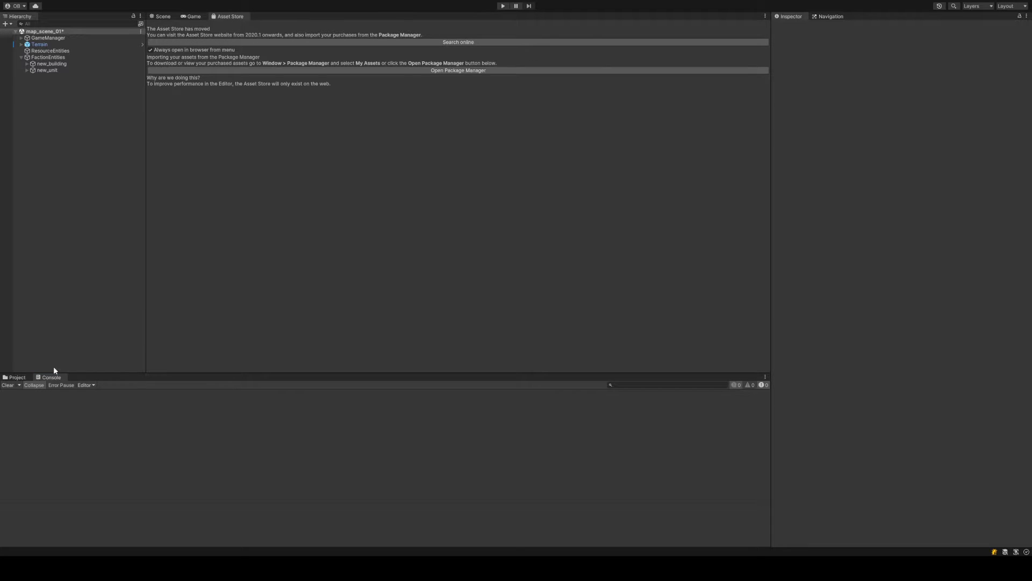
{"action": "left_click", "coordinate": [17, 377]}
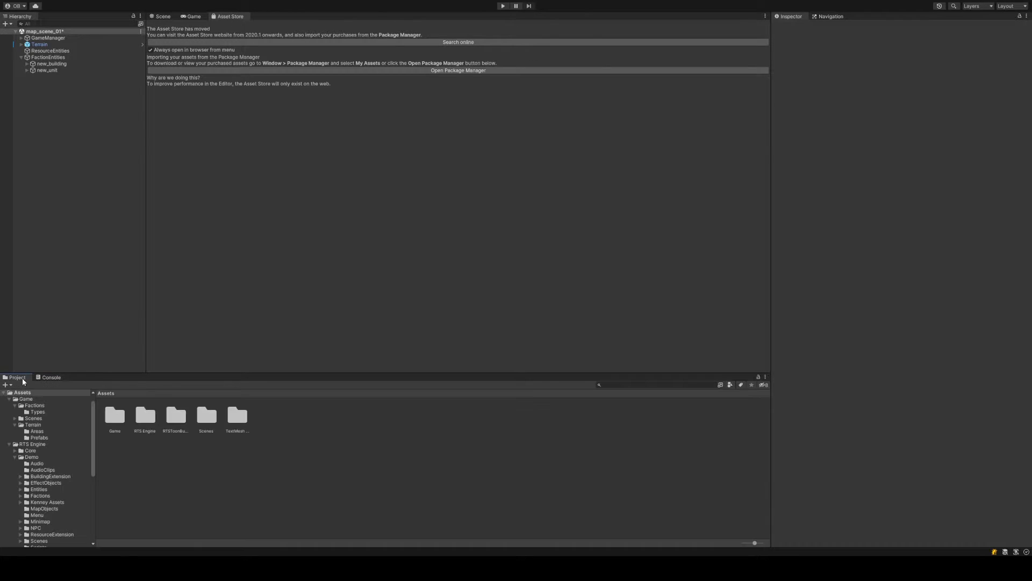
{"action": "left_click", "coordinate": [167, 16]}
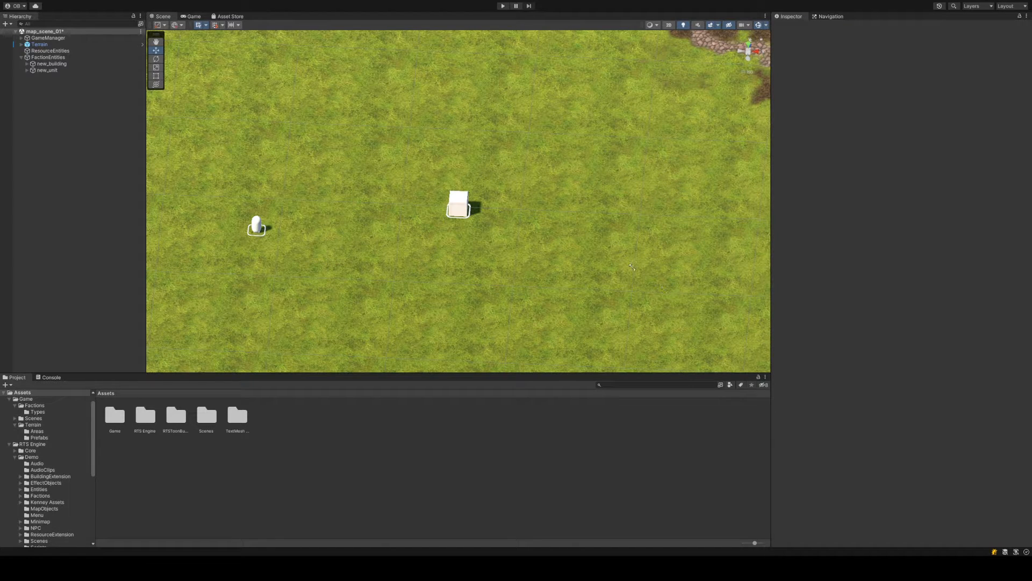
Open the RTS Engine Editor and review the unit entries from archer_level1 to orc, expanding the orc's free_entity category representatives
{"action": "left_click", "coordinate": [287, 23]}
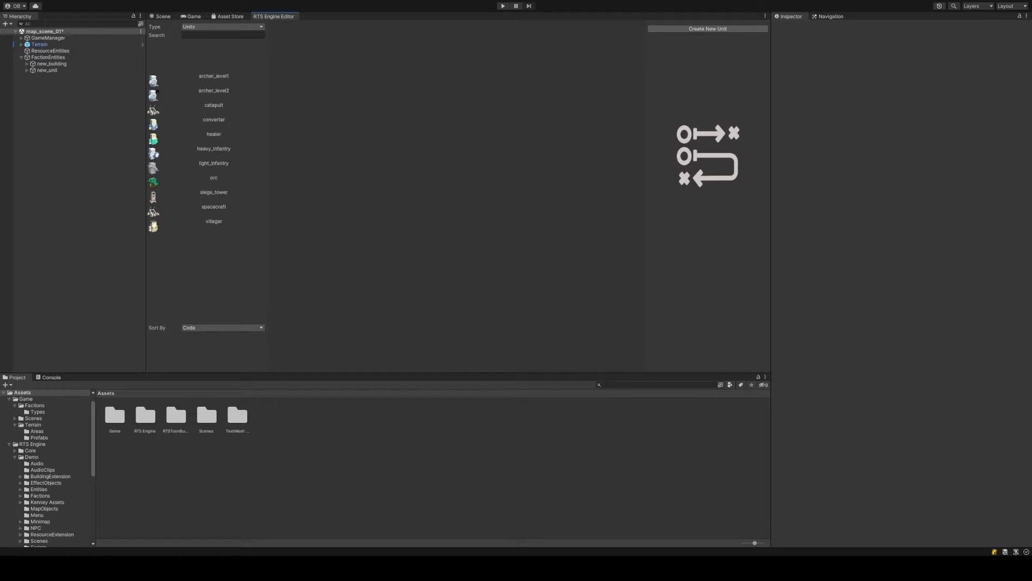
{"action": "left_click", "coordinate": [223, 85]}
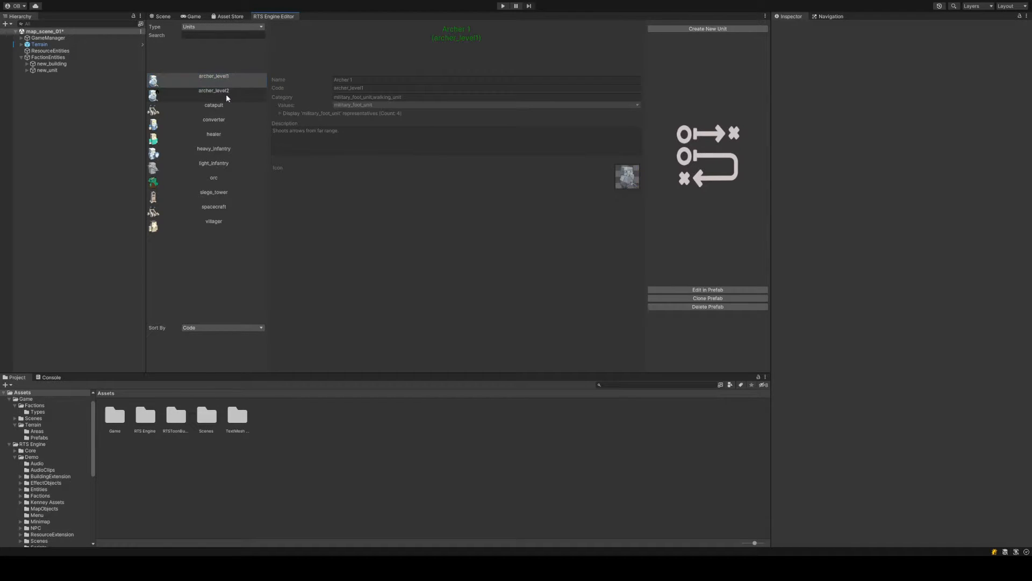
{"action": "left_click", "coordinate": [228, 98]}
{"action": "left_click", "coordinate": [222, 108]}
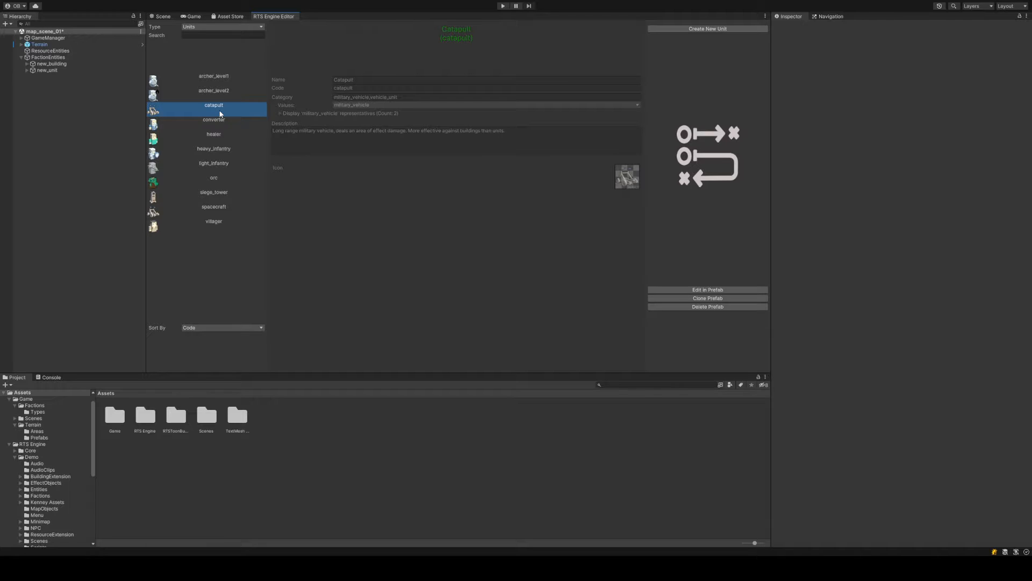
{"action": "left_click", "coordinate": [226, 123]}
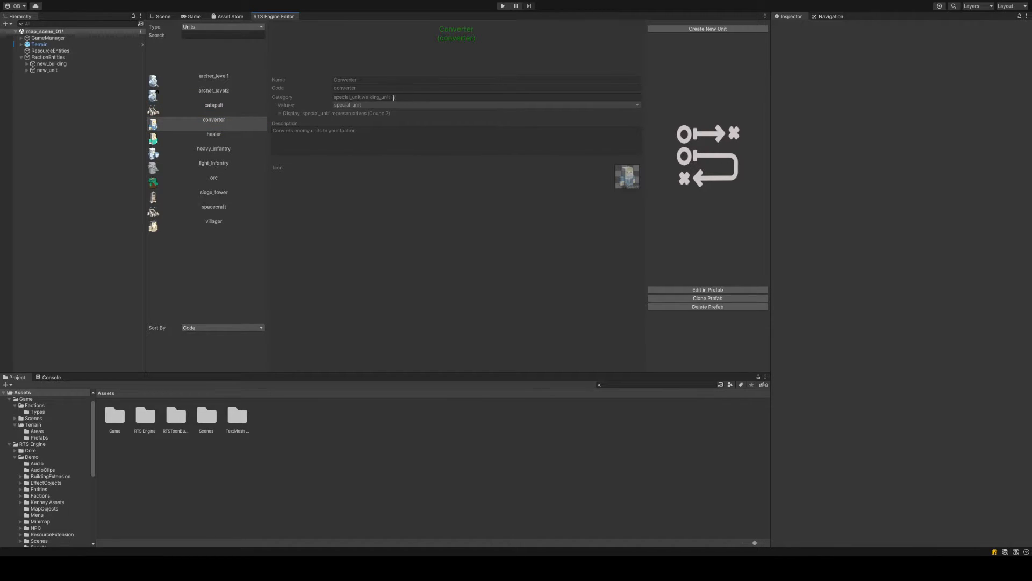
{"action": "left_click", "coordinate": [207, 127]}
{"action": "left_click", "coordinate": [211, 137]}
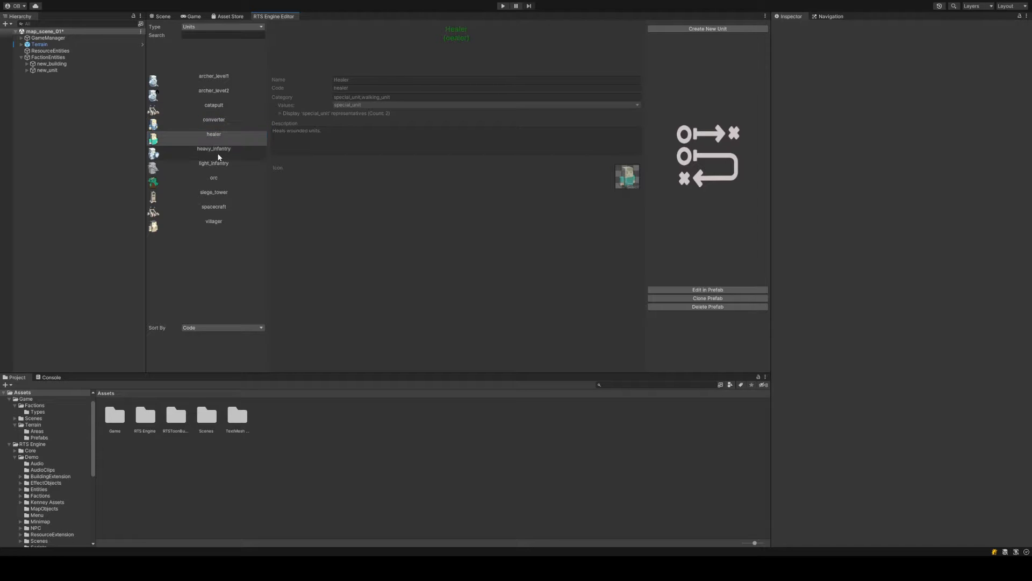
{"action": "left_click", "coordinate": [217, 152]}
{"action": "left_click", "coordinate": [221, 169]}
{"action": "left_click", "coordinate": [221, 183]}
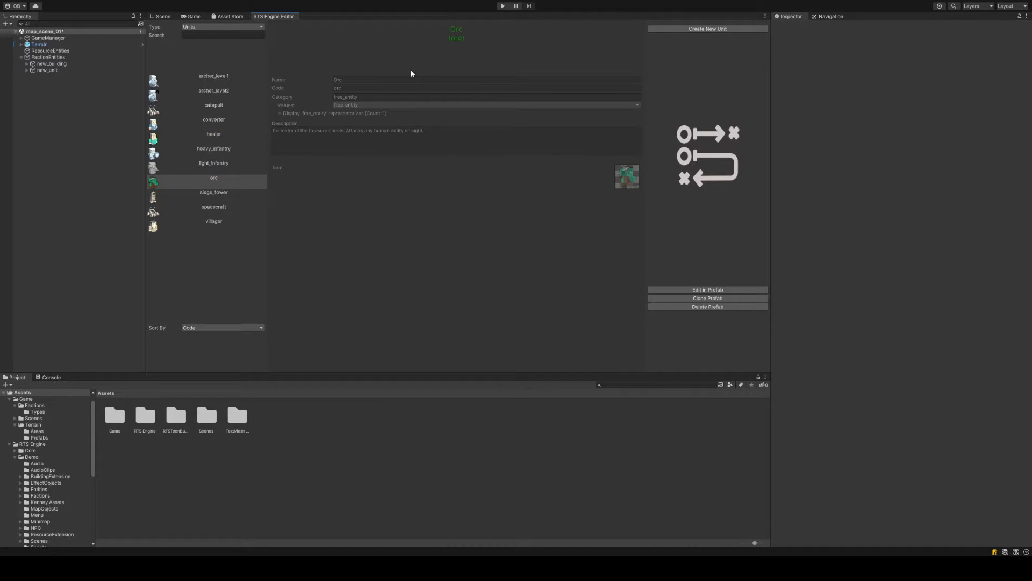
{"action": "left_click", "coordinate": [280, 114]}
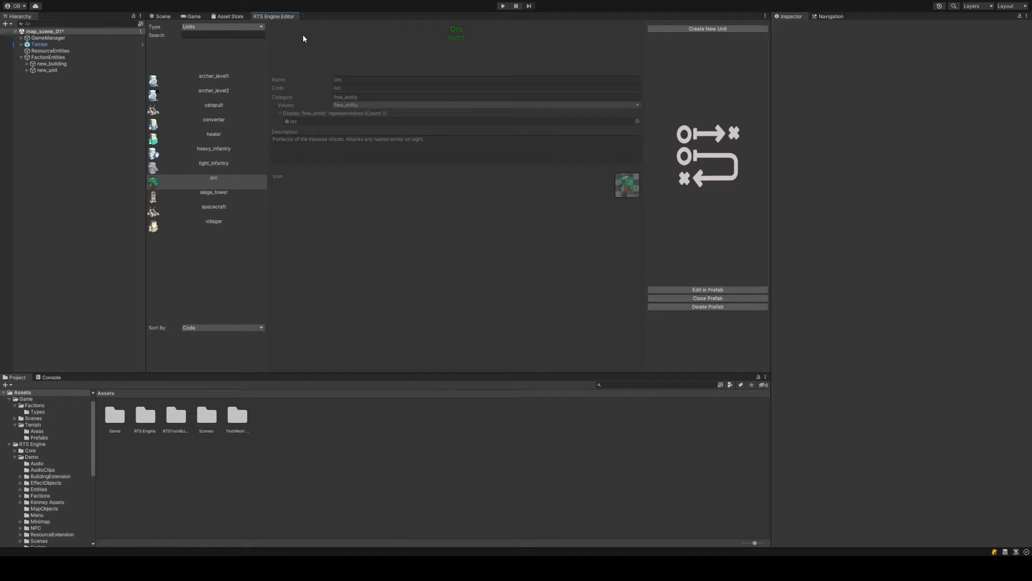
Search the unit list for "ar" and clear the search
{"action": "left_click", "coordinate": [235, 35]}
{"action": "type", "text": "ar"}
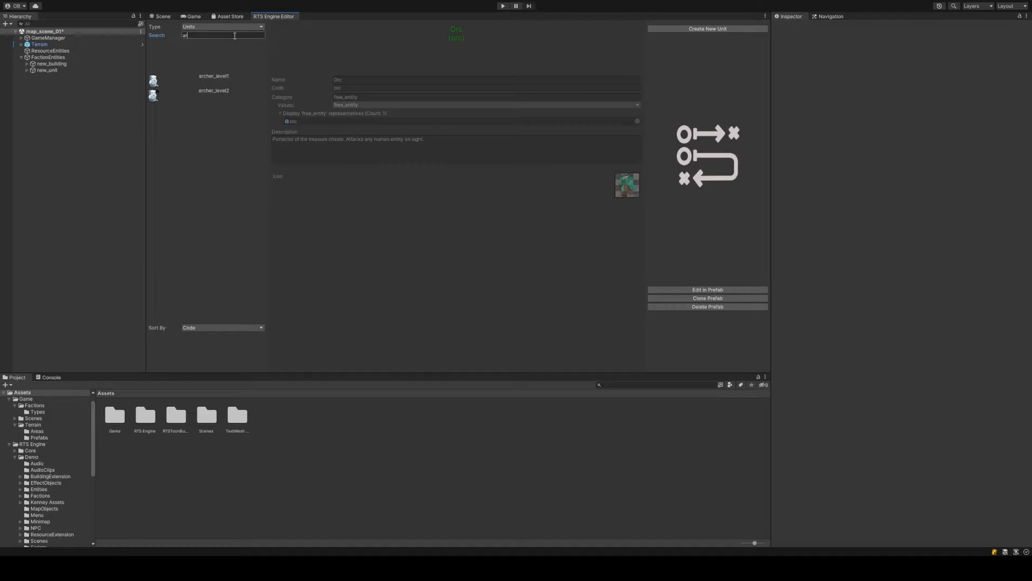
{"action": "key", "text": "BackSpace"}
{"action": "key", "text": "BackSpace"}
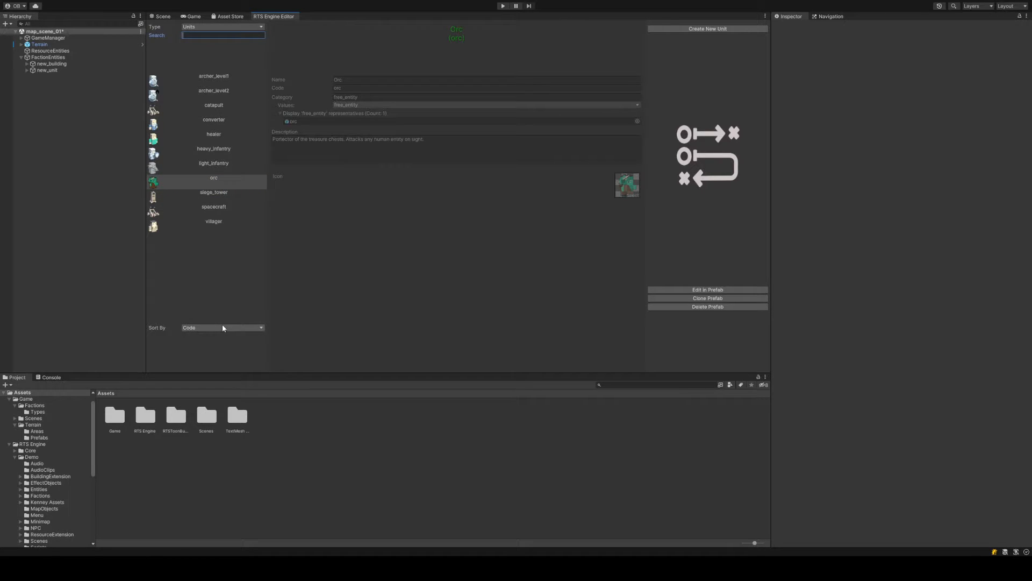
Sort the unit list by Category, view spacecraft, restore sorting by Code, and select archer_level1
{"action": "left_click", "coordinate": [225, 346]}
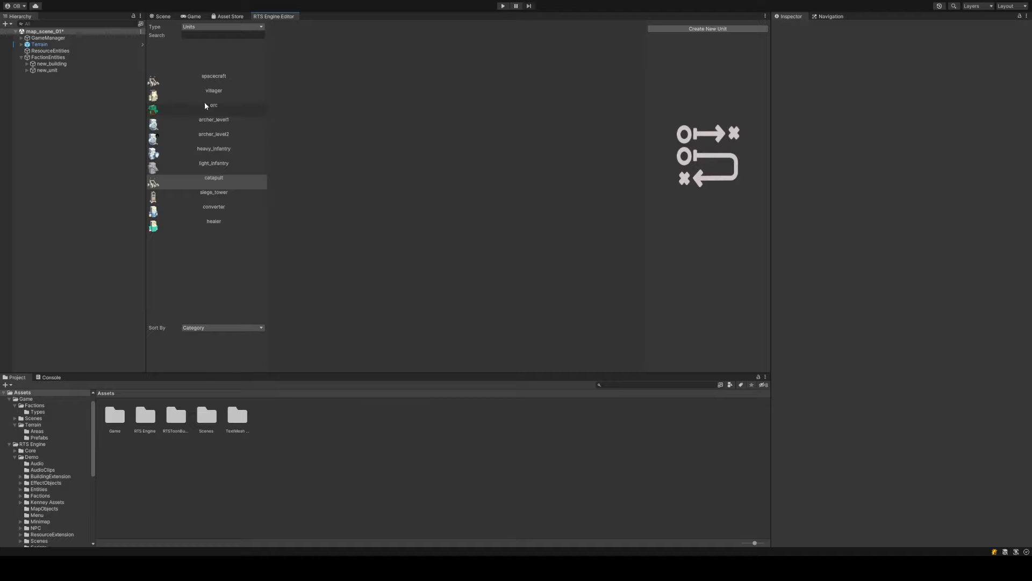
{"action": "left_click", "coordinate": [214, 77]}
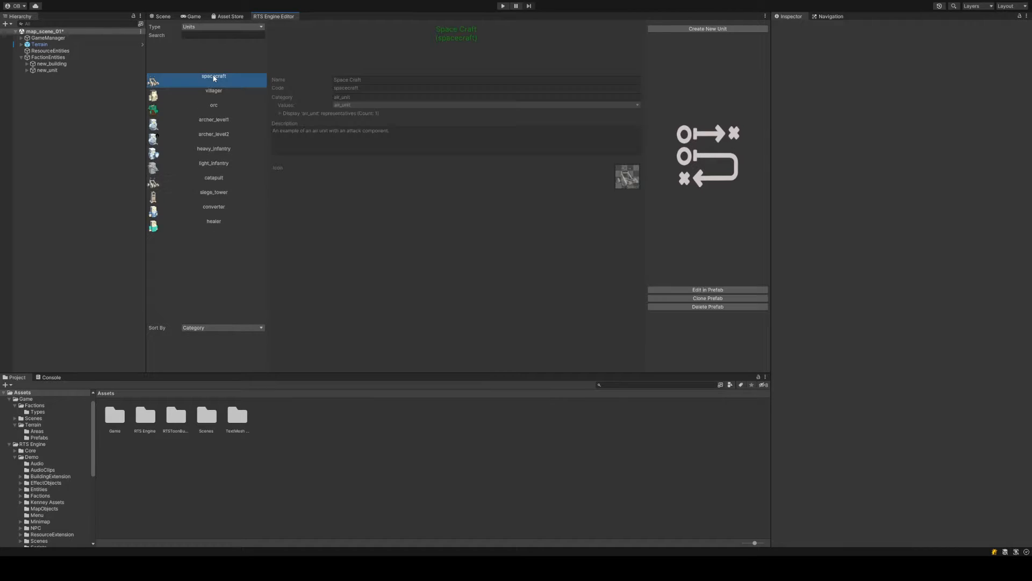
{"action": "left_click", "coordinate": [223, 328]}
{"action": "left_click", "coordinate": [224, 340]}
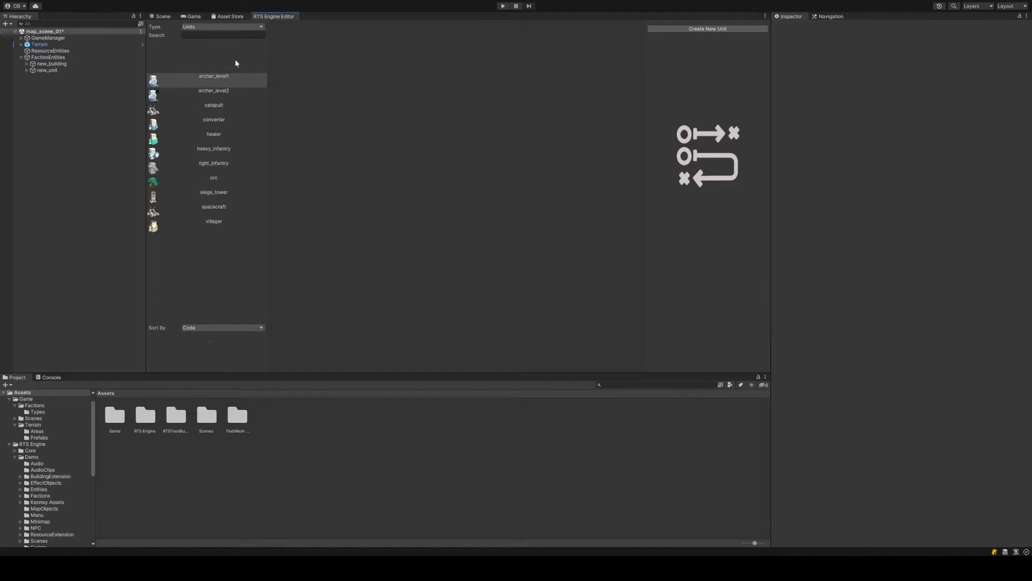
{"action": "left_click", "coordinate": [232, 80]}
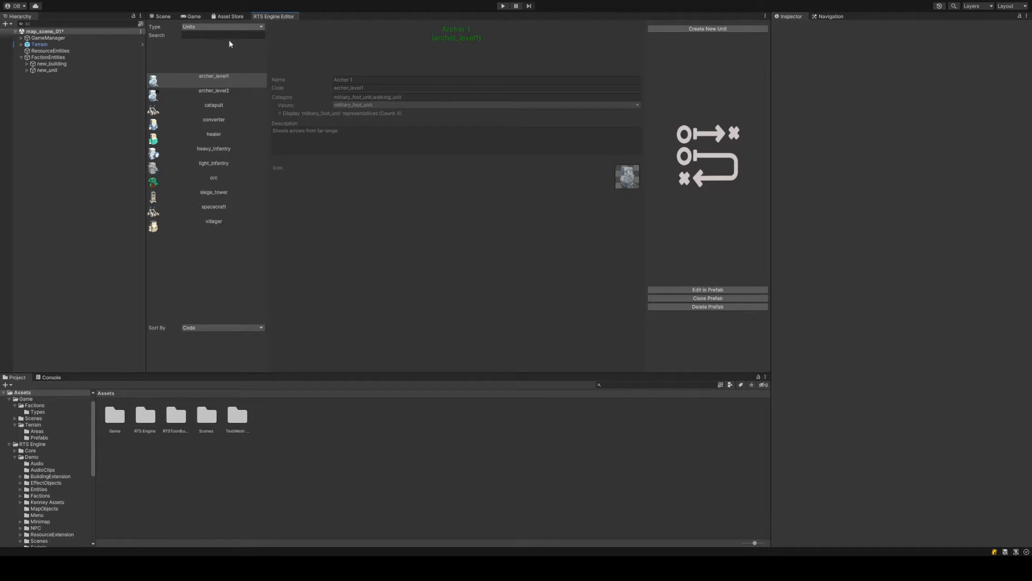
Switch the entity type to Buildings and review the barracks_level1, farm, granary and house entries
{"action": "left_click", "coordinate": [227, 45]}
{"action": "left_click", "coordinate": [223, 80]}
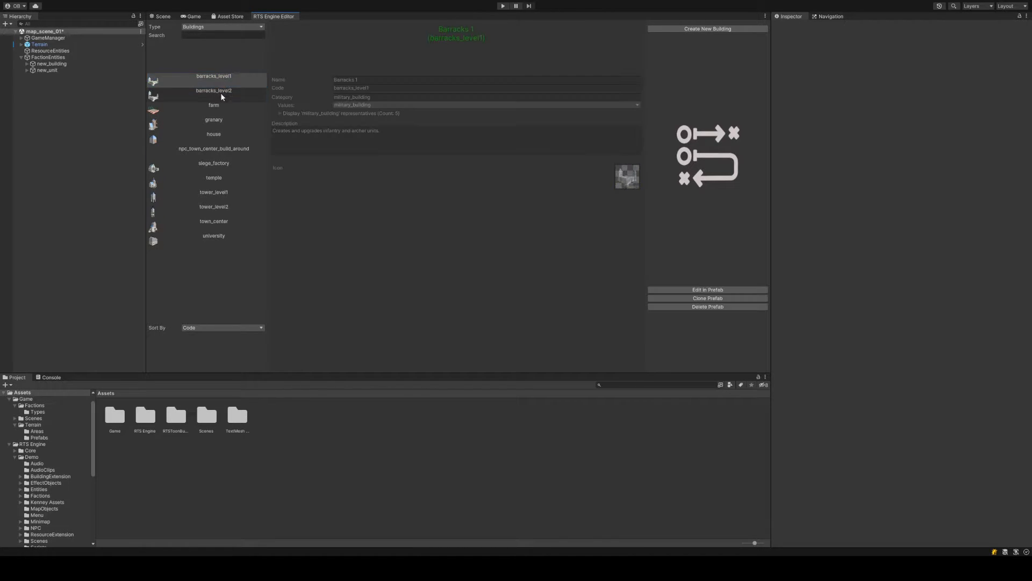
{"action": "left_click", "coordinate": [220, 108]}
{"action": "left_click", "coordinate": [215, 127]}
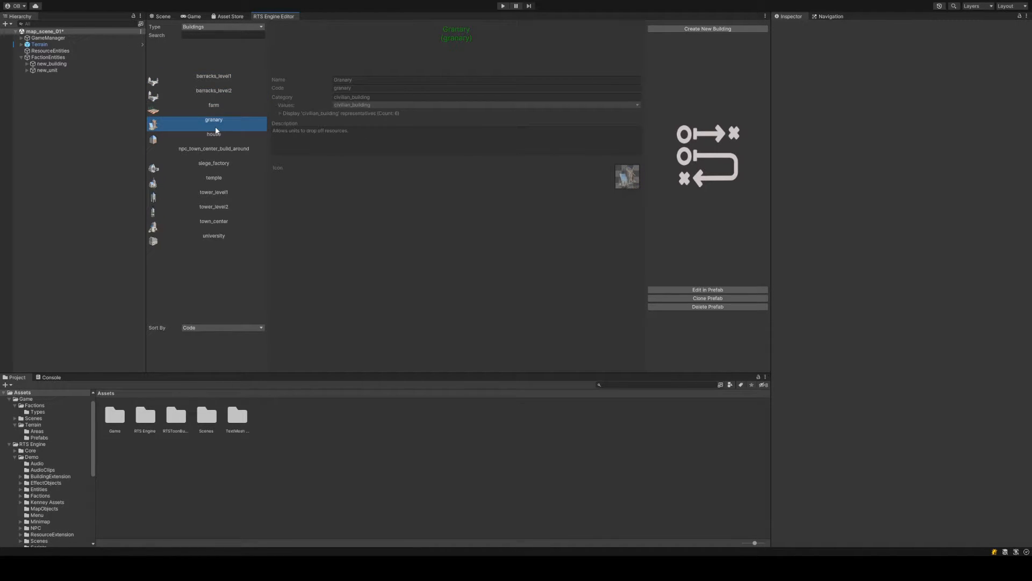
{"action": "left_click", "coordinate": [221, 137]}
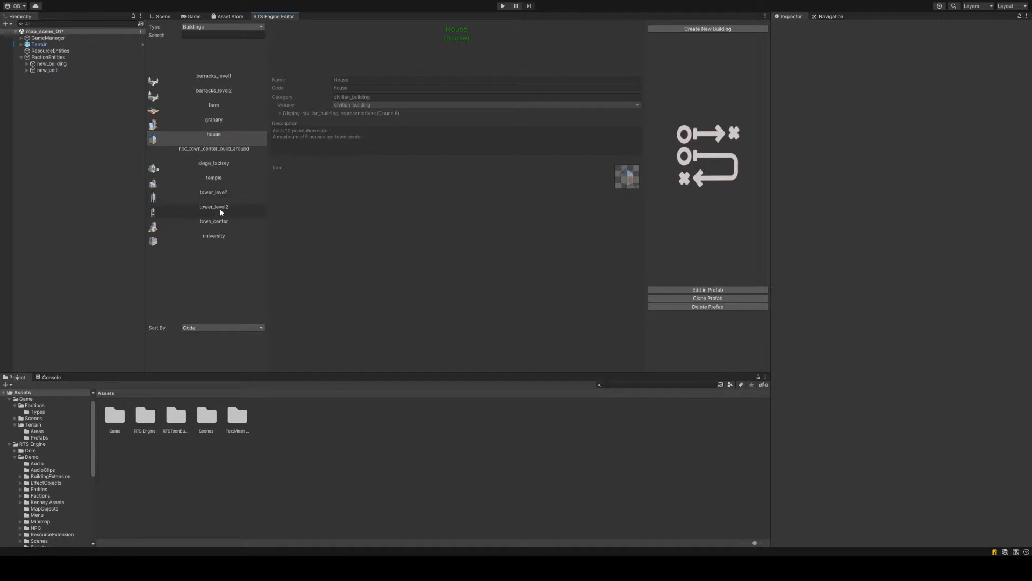
{"action": "left_click", "coordinate": [227, 78]}
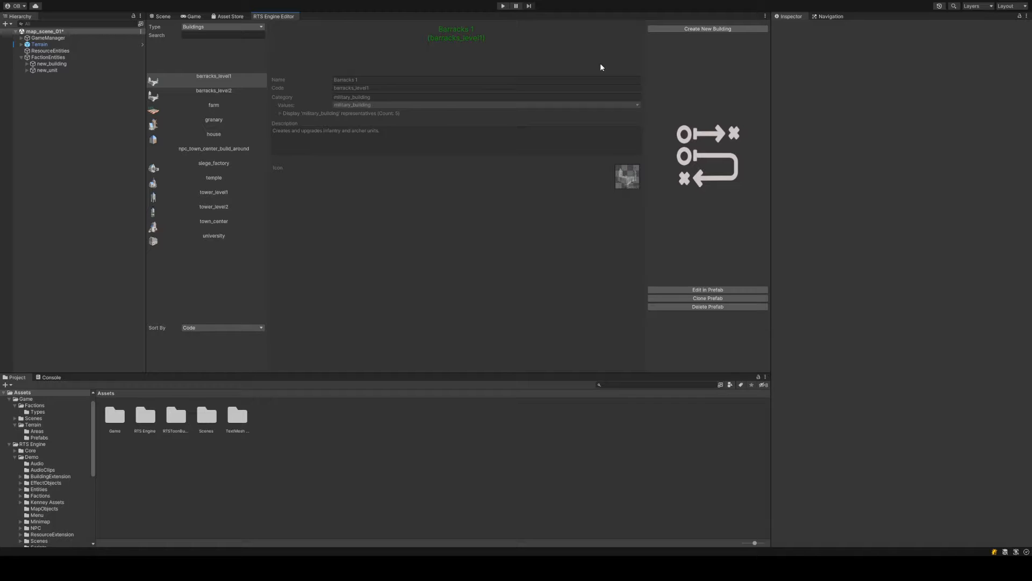
Start creating a new building and set its name to Town Center
{"action": "left_click", "coordinate": [727, 29]}
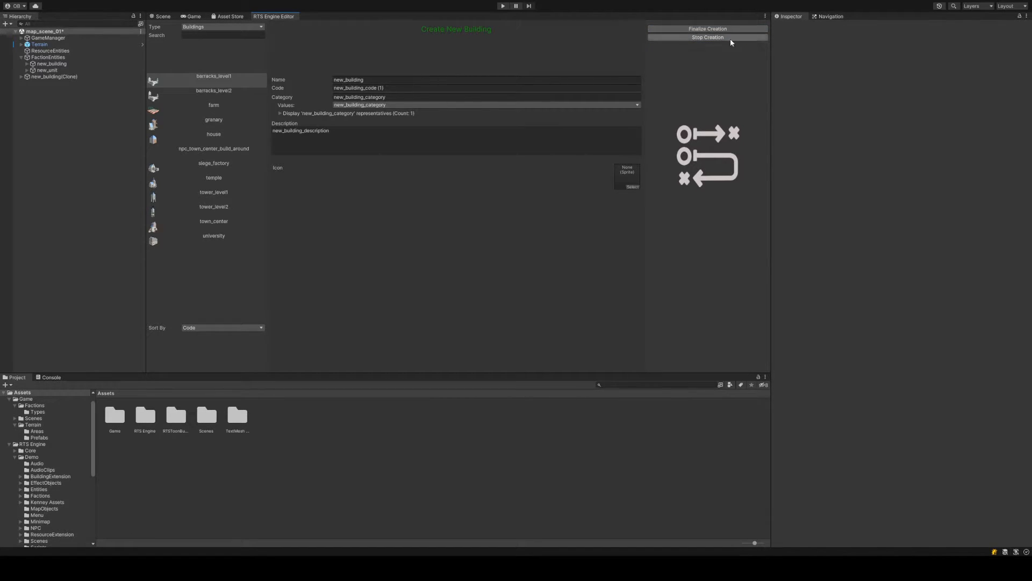
{"action": "left_click", "coordinate": [448, 83]}
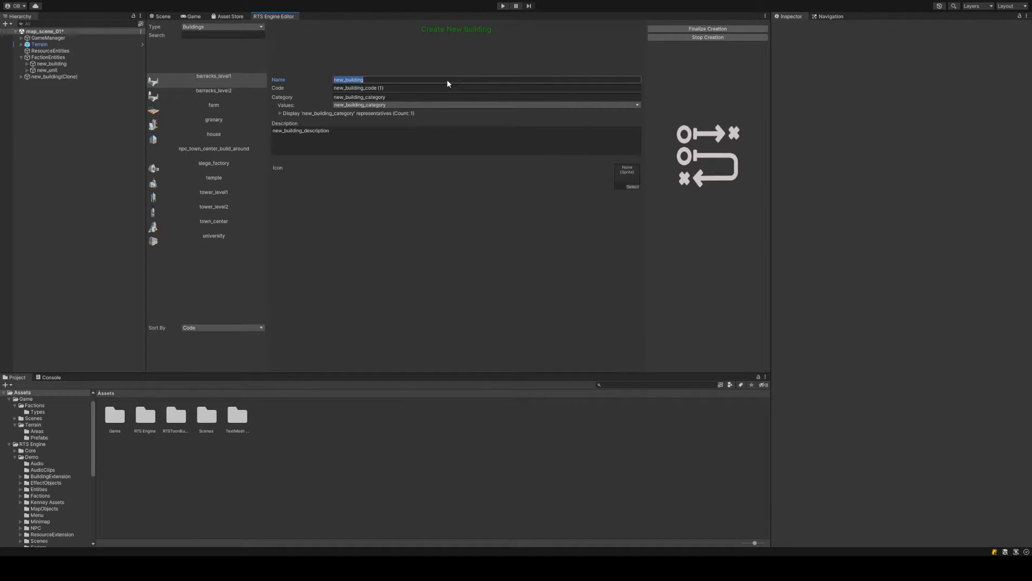
{"action": "type", "text": "Town C"}
{"action": "key", "text": "Tab"}
{"action": "type", "text": "en"}
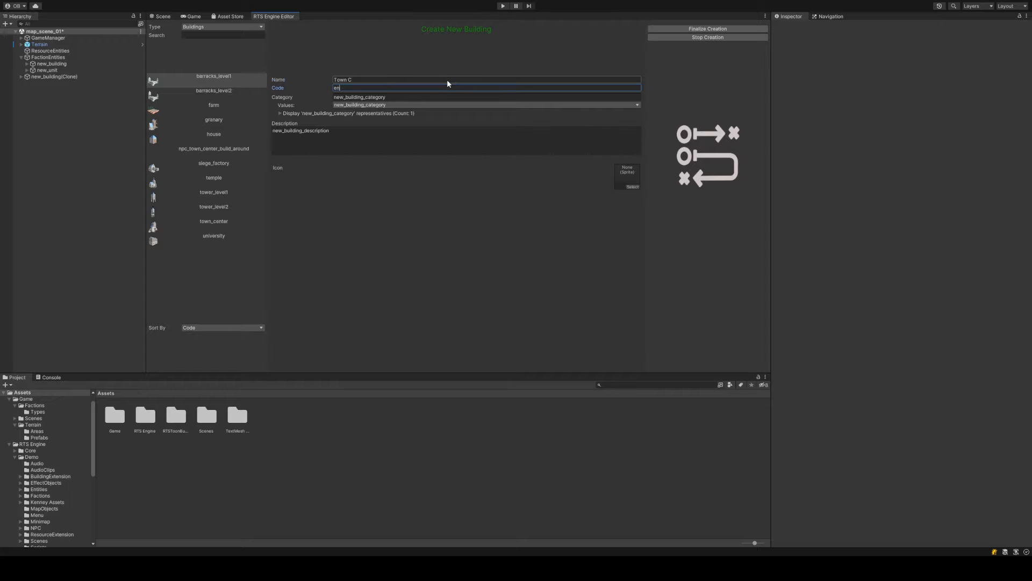
{"action": "left_click", "coordinate": [459, 80]}
{"action": "left_click", "coordinate": [463, 80]}
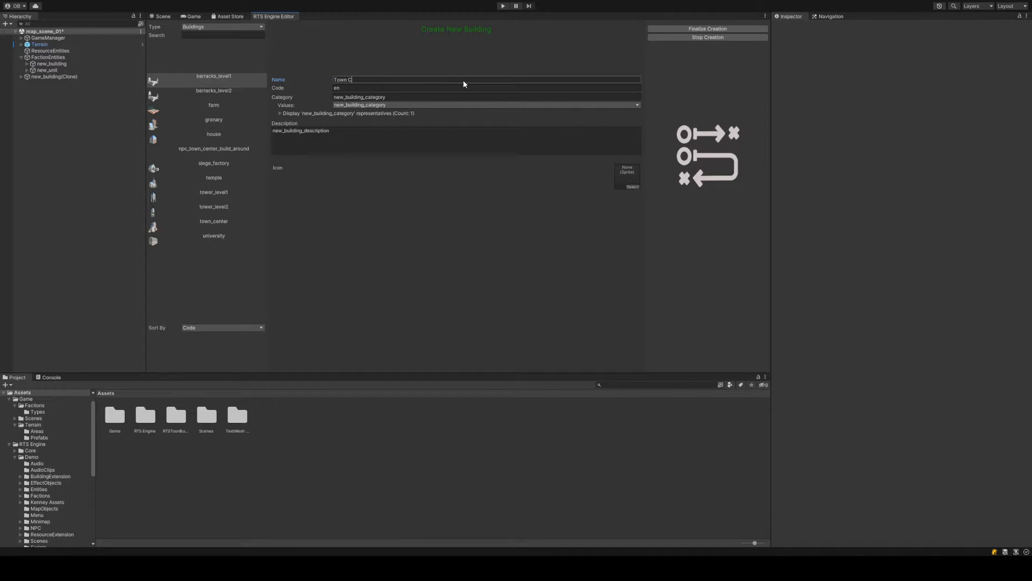
{"action": "type", "text": "enter"}
{"action": "key", "text": "Tab"}
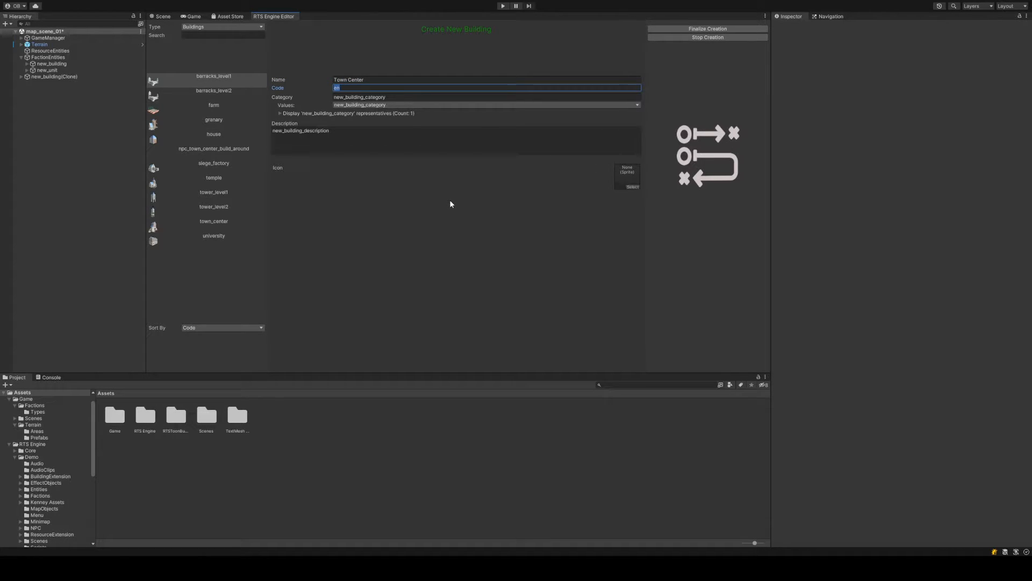
Set the new building's code to demo_town_center
{"action": "type", "text": "town_center"}
{"action": "key", "text": "BackSpace"}
{"action": "key", "text": "BackSpace"}
{"action": "key", "text": "BackSpace"}
{"action": "key", "text": "BackSpace"}
{"action": "key", "text": "BackSpace"}
{"action": "key", "text": "BackSpace"}
{"action": "key", "text": "BackSpace"}
{"action": "key", "text": "BackSpace"}
{"action": "key", "text": "BackSpace"}
{"action": "key", "text": "BackSpace"}
{"action": "type", "text": "demo_town_center"}
{"action": "key", "text": "Tab"}
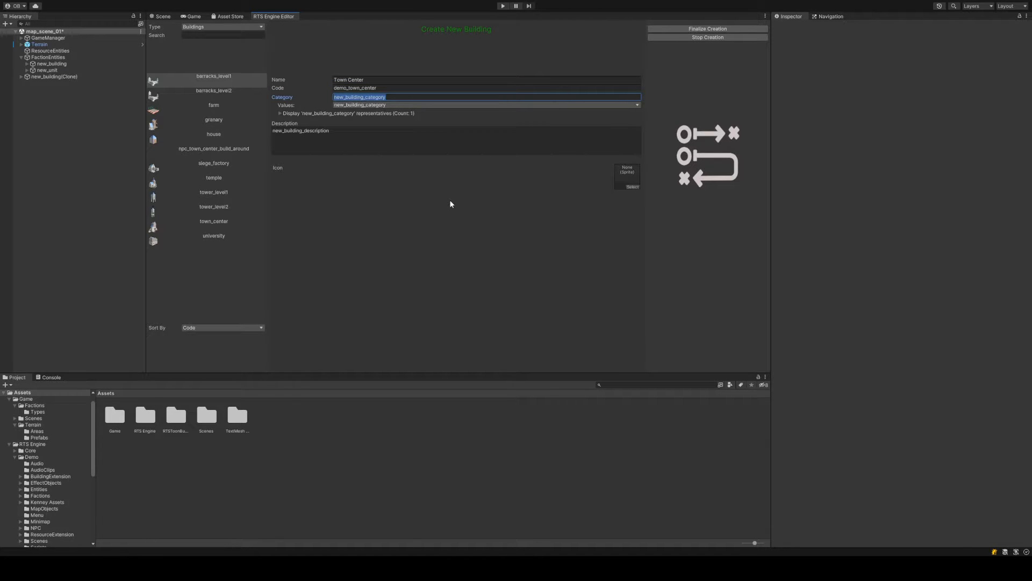
Set the building's category to civilian_building and expand the list of that category's representatives
{"action": "type", "text": "ci"}
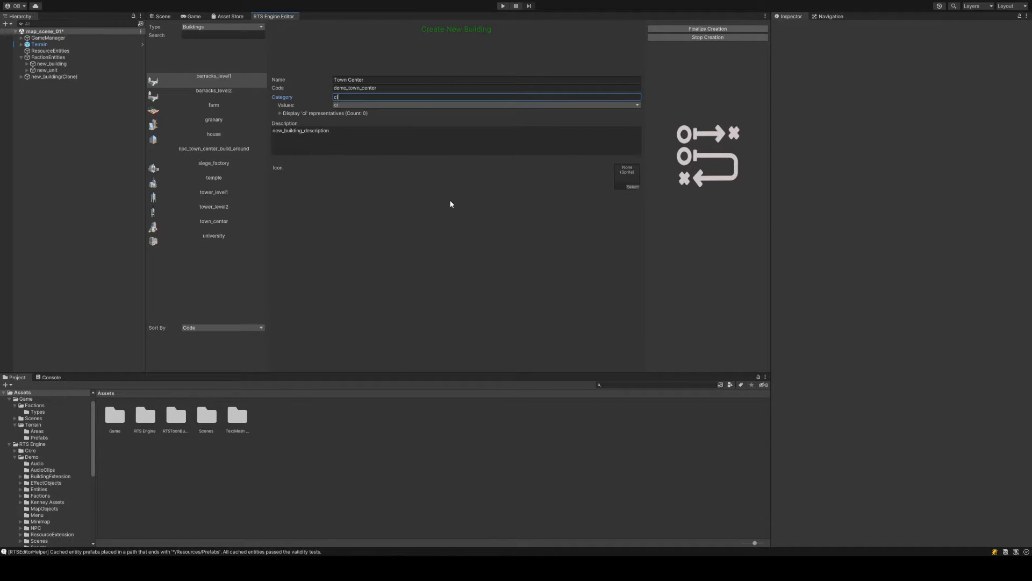
{"action": "type", "text": "vilian_buyi"}
{"action": "key", "text": "BackSpace"}
{"action": "key", "text": "BackSpace"}
{"action": "type", "text": "ilding"}
{"action": "left_click", "coordinate": [280, 113]}
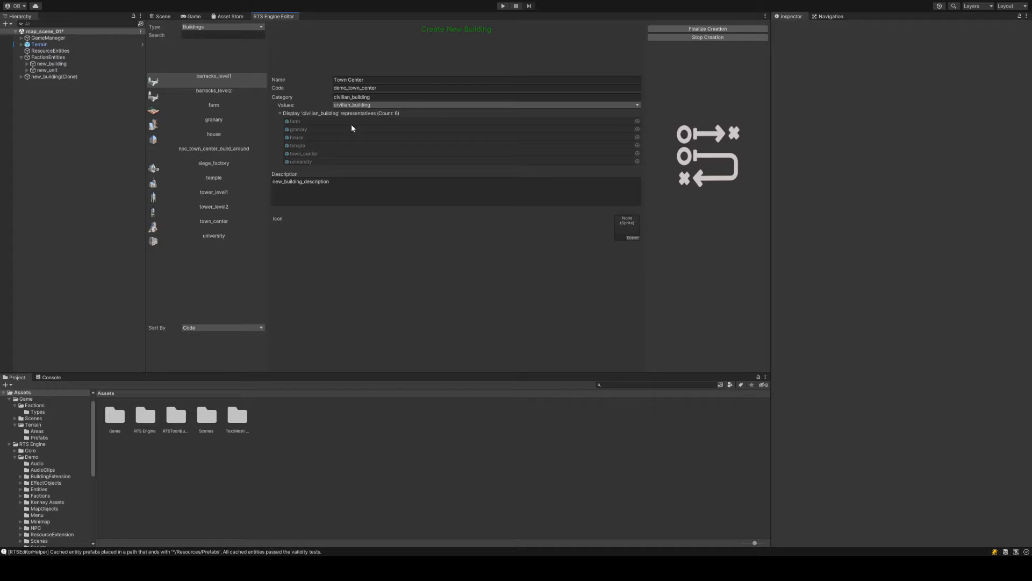
Add military_building as a second, comma-separated category and display its representatives
{"action": "left_click", "coordinate": [397, 97]}
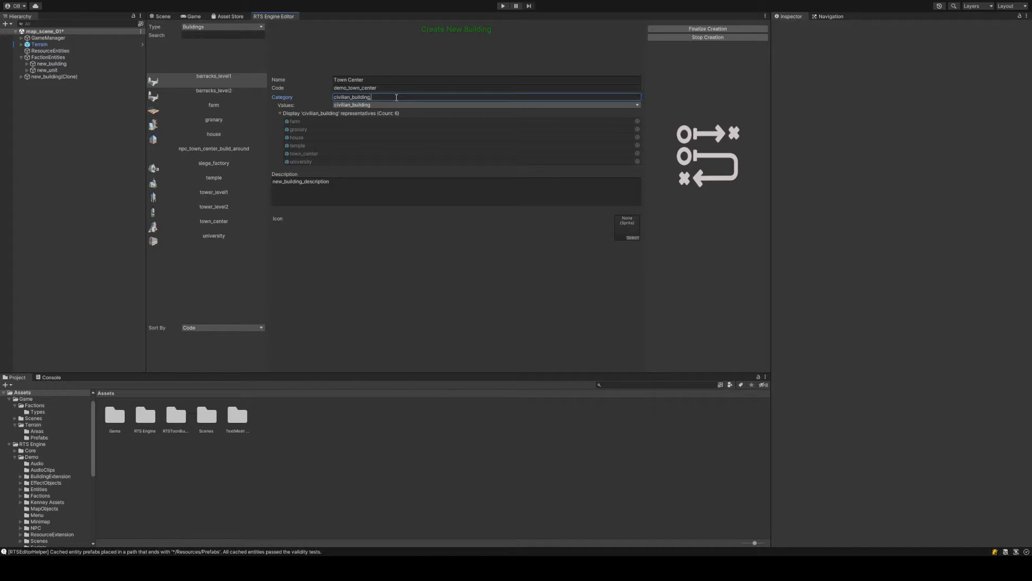
{"action": "type", "text": ",military_building"}
{"action": "left_click", "coordinate": [379, 122]}
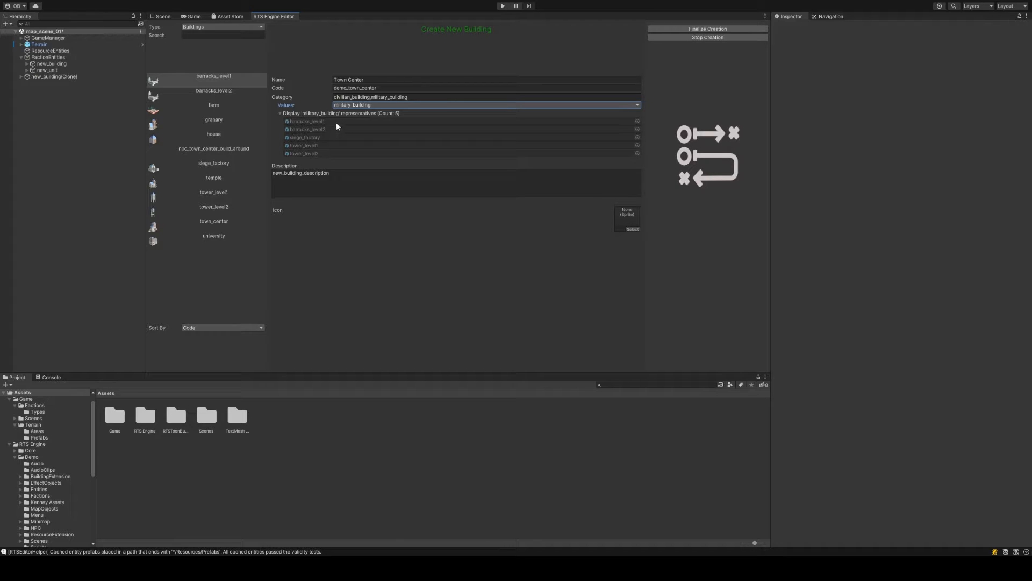
Remove military_building from the category, leaving only civilian_building
{"action": "left_click", "coordinate": [430, 97]}
{"action": "left_click", "coordinate": [435, 95]}
{"action": "key", "text": "BackSpace"}
{"action": "key", "text": "BackSpace"}
{"action": "key", "text": "BackSpace"}
{"action": "key", "text": "BackSpace"}
{"action": "key", "text": "BackSpace"}
{"action": "key", "text": "BackSpace"}
{"action": "key", "text": "BackSpace"}
{"action": "key", "text": "BackSpace"}
{"action": "key", "text": "BackSpace"}
{"action": "key", "text": "BackSpace"}
{"action": "key", "text": "BackSpace"}
{"action": "key", "text": "BackSpace"}
{"action": "key", "text": "BackSpace"}
{"action": "key", "text": "BackSpace"}
{"action": "key", "text": "BackSpace"}
{"action": "key", "text": "BackSpace"}
{"action": "key", "text": "BackSpace"}
{"action": "key", "text": "BackSpace"}
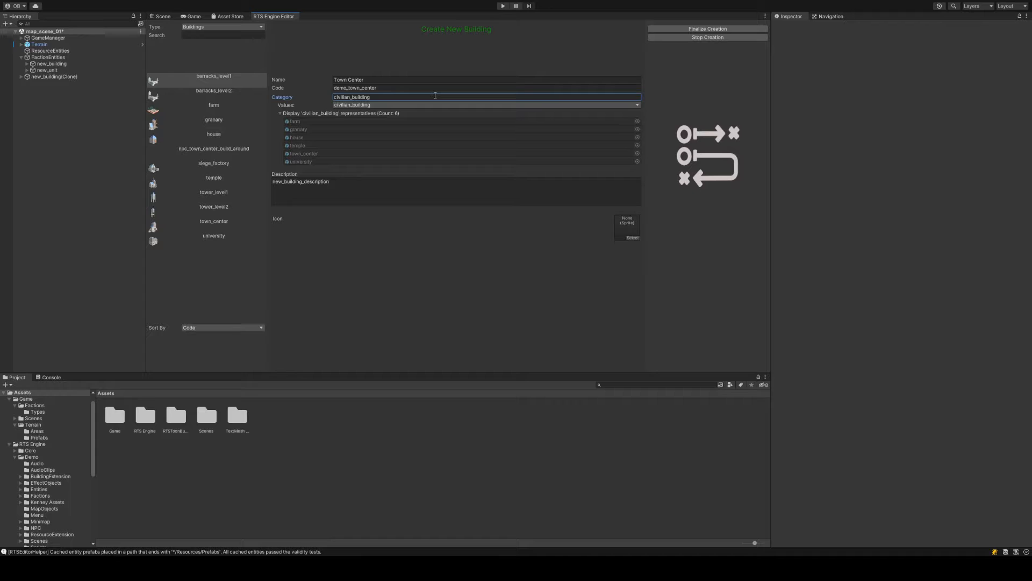
Set the building's description to "The main building of a faction. It creates villagers."
{"action": "left_click", "coordinate": [446, 189]}
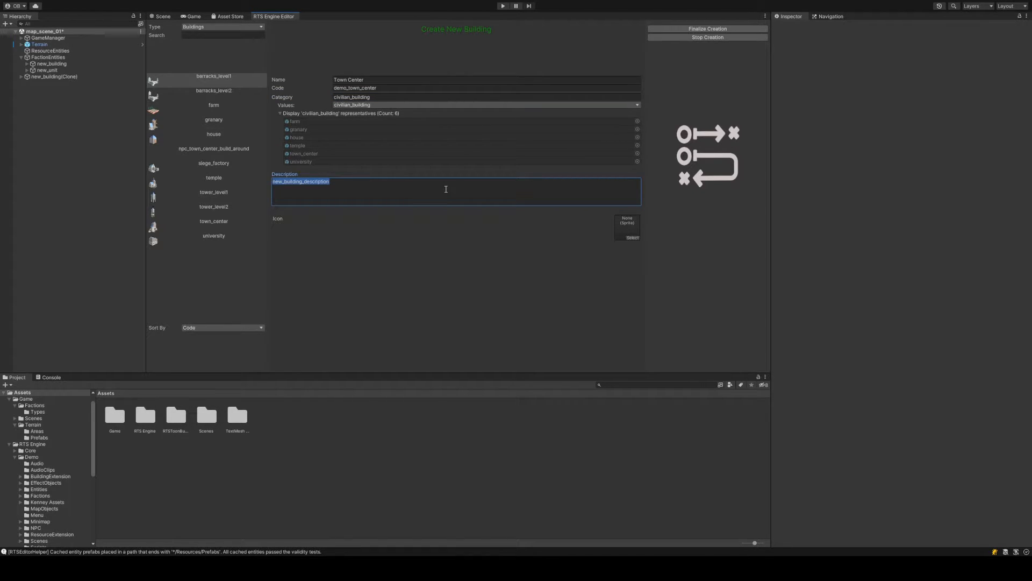
{"action": "type", "text": "This bu"}
{"action": "type", "text": "ilding "}
{"action": "type", "text": "is the main "}
{"action": "type", "text": "building o"}
{"action": "key", "text": "BackSpace"}
{"action": "key", "text": "BackSpace"}
{"action": "key", "text": "BackSpace"}
{"action": "key", "text": "BackSpace"}
{"action": "key", "text": "BackSpace"}
{"action": "key", "text": "BackSpace"}
{"action": "key", "text": "BackSpace"}
{"action": "key", "text": "BackSpace"}
{"action": "key", "text": "BackSpace"}
{"action": "key", "text": "BackSpace"}
{"action": "key", "text": "BackSpace"}
{"action": "key", "text": "BackSpace"}
{"action": "key", "text": "BackSpace"}
{"action": "key", "text": "BackSpace"}
{"action": "key", "text": "BackSpace"}
{"action": "key", "text": "BackSpace"}
{"action": "key", "text": "BackSpace"}
{"action": "key", "text": "BackSpace"}
{"action": "key", "text": "BackSpace"}
{"action": "key", "text": "BackSpace"}
{"action": "type", "text": "e main building of a faction. It creates villagers."}
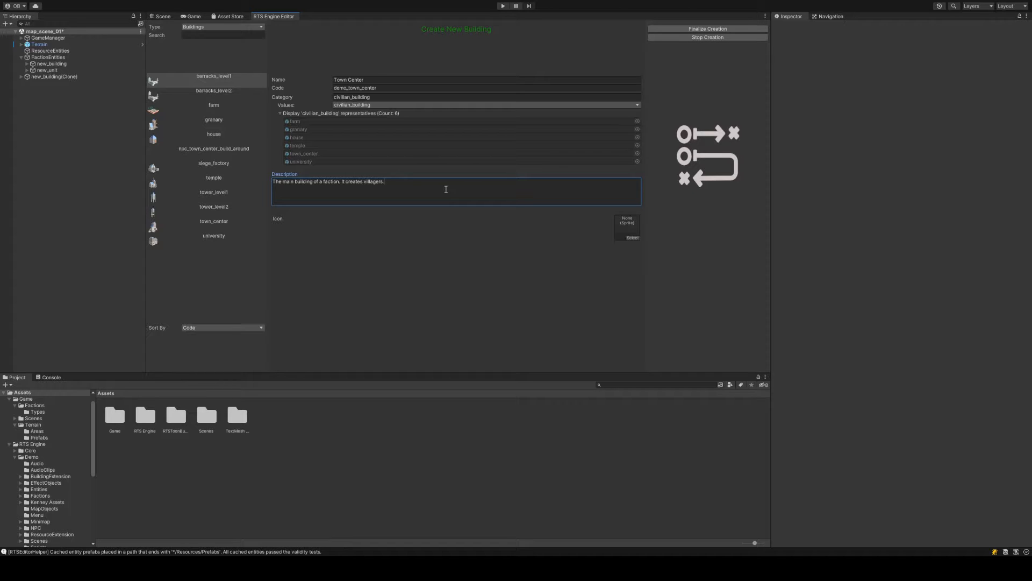
Assign the town center sprite as the building's icon and finalize the building's creation
{"action": "left_click", "coordinate": [633, 237]}
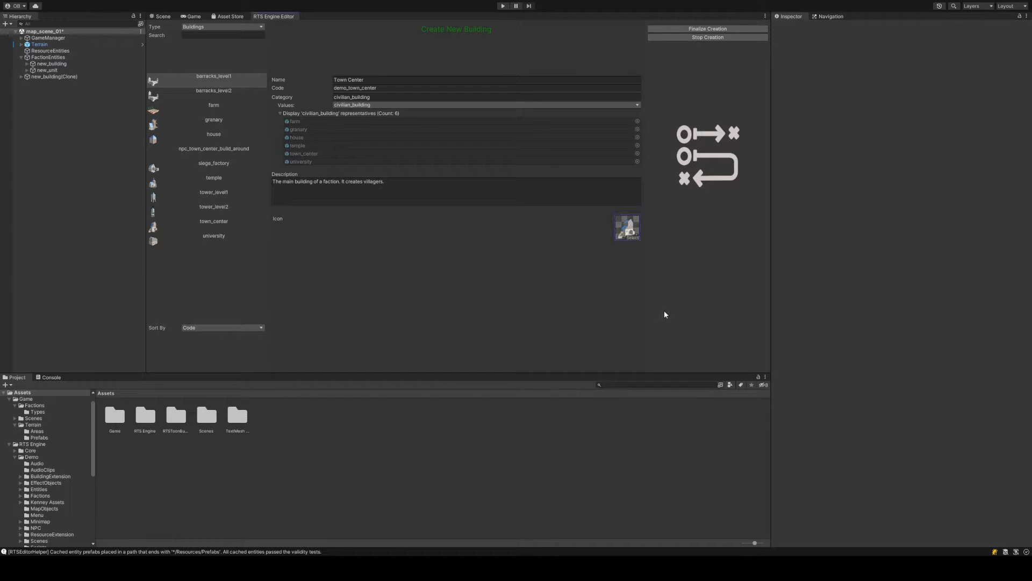
{"action": "left_click", "coordinate": [711, 29]}
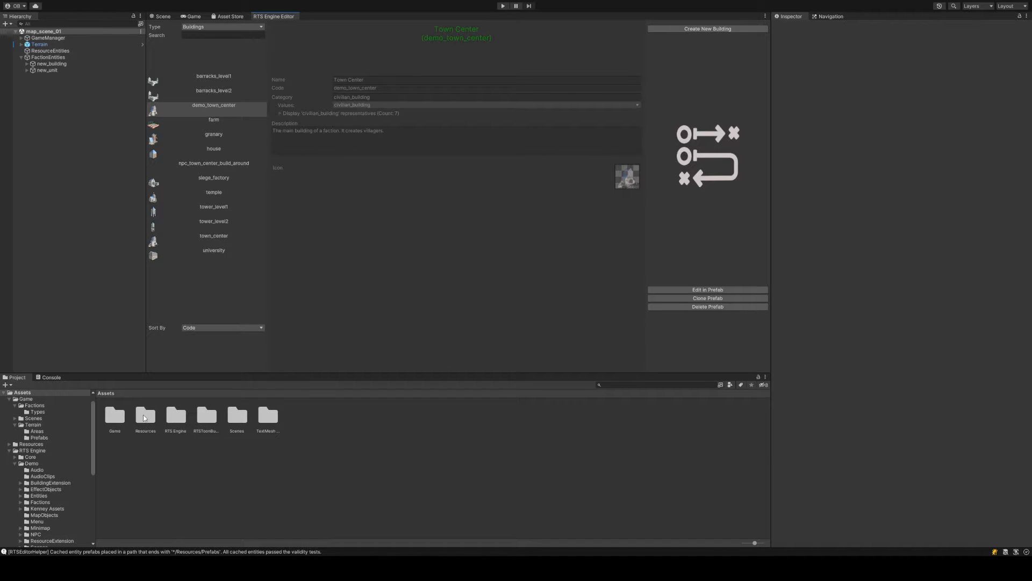
Locate the demo_town_center prefab in Assets/Resources/Prefabs and open it for editing in the Scene view
{"action": "double_click", "coordinate": [144, 417]}
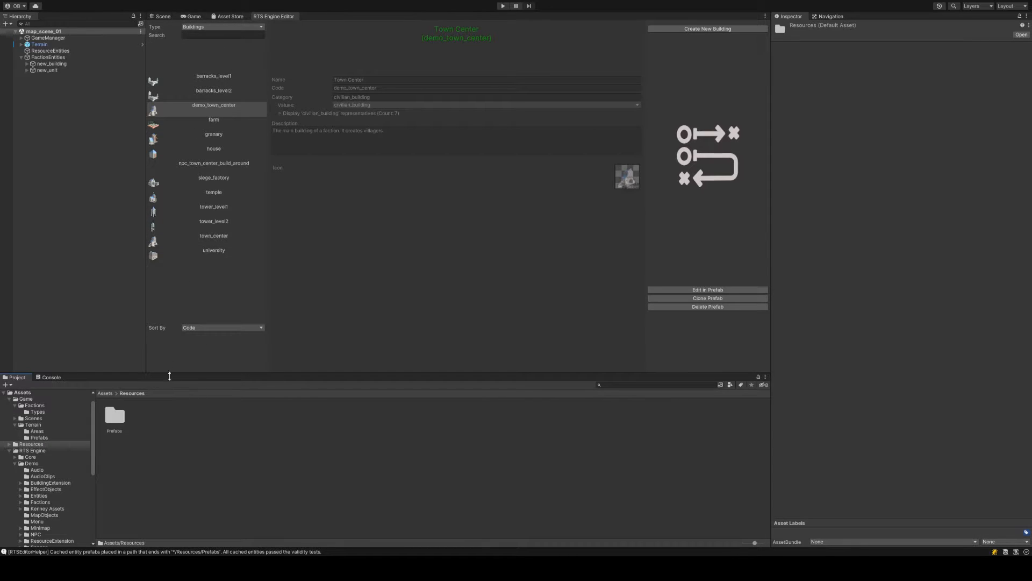
{"action": "double_click", "coordinate": [119, 424]}
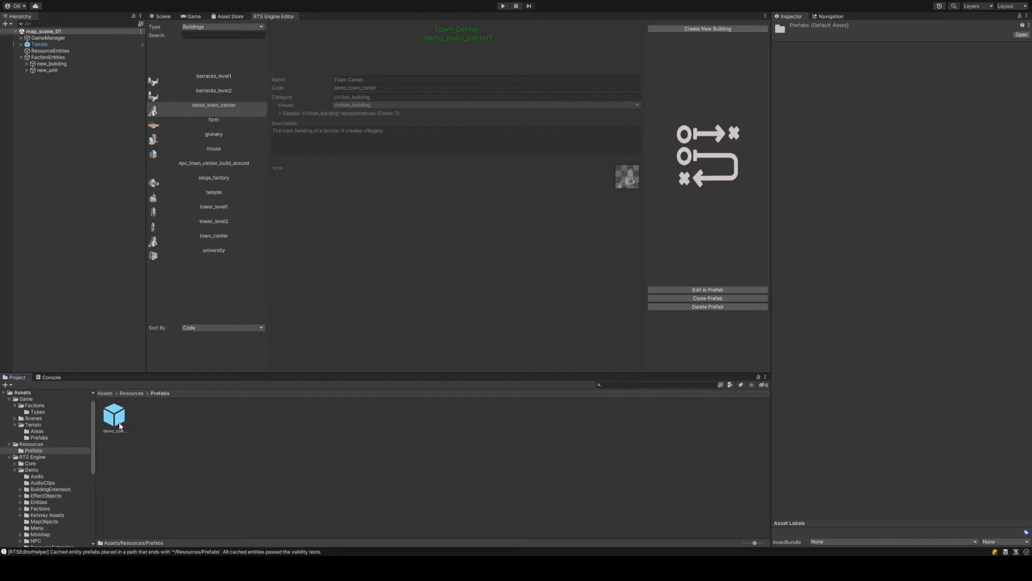
{"action": "left_click_drag", "start_coordinate": [97, 393], "coordinate": [101, 393]}
{"action": "left_click", "coordinate": [105, 394]}
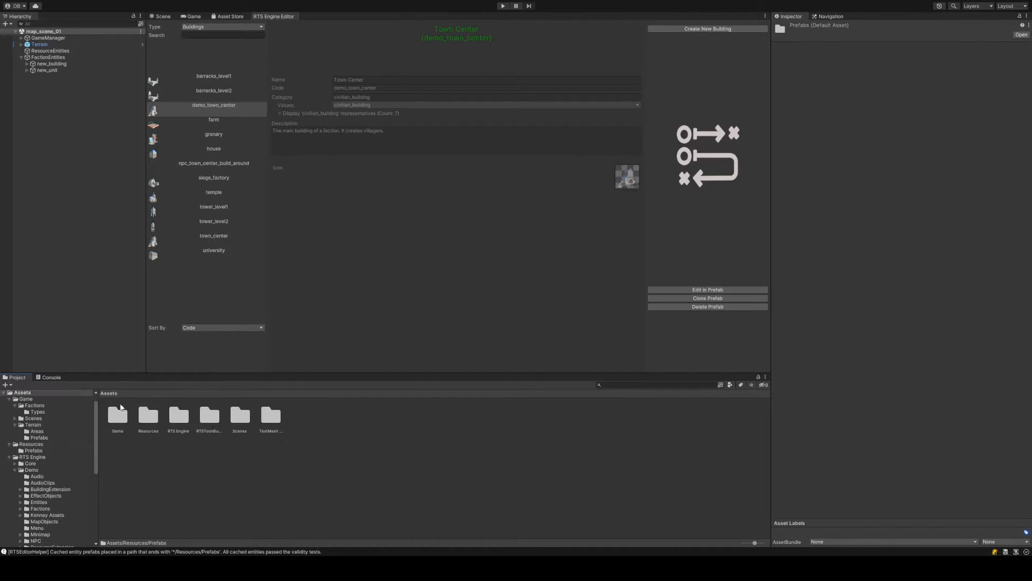
{"action": "double_click", "coordinate": [148, 418]}
{"action": "left_click", "coordinate": [118, 420]}
{"action": "double_click", "coordinate": [118, 421]}
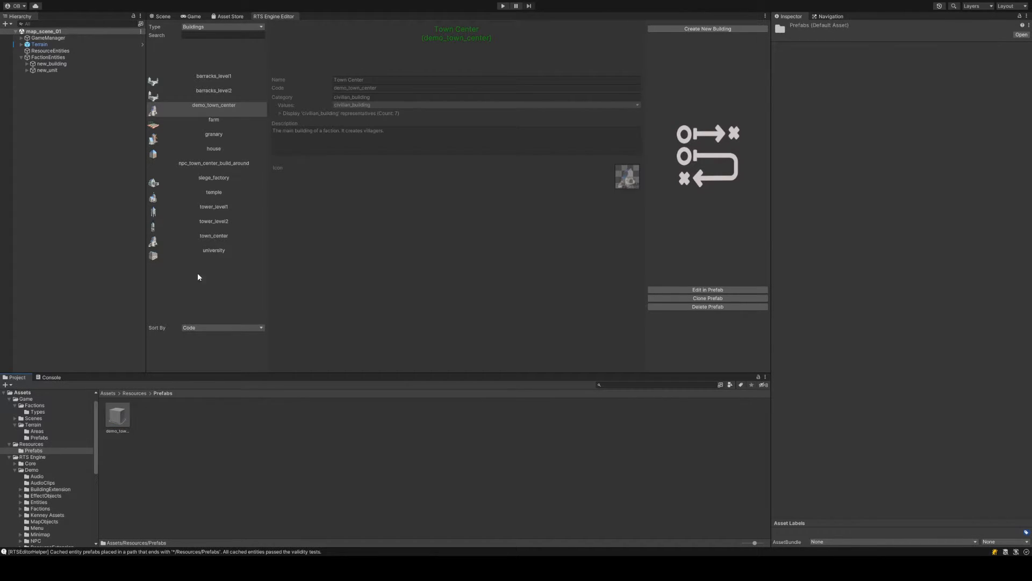
{"action": "left_click", "coordinate": [162, 16]}
{"action": "double_click", "coordinate": [118, 415]}
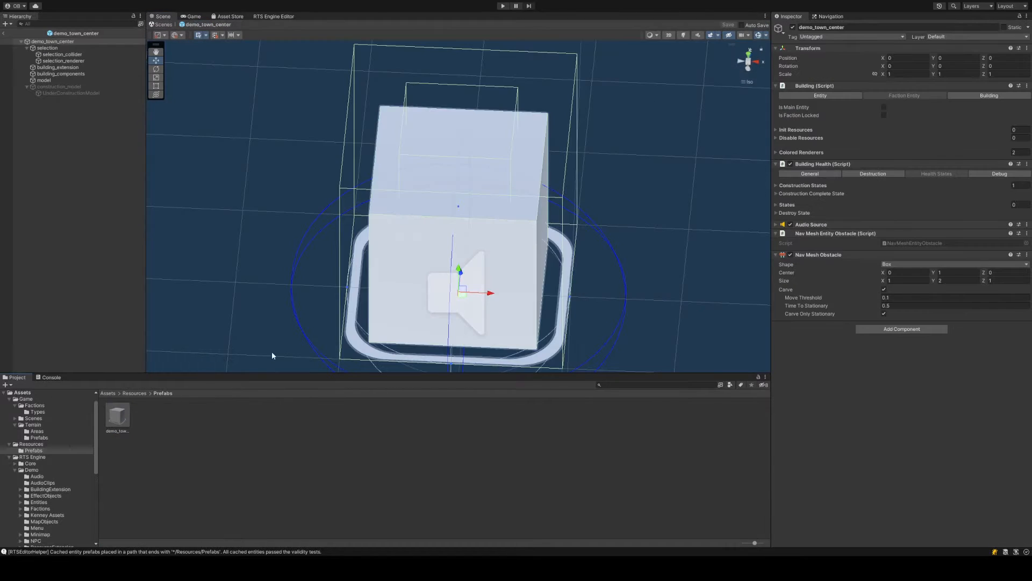
{"action": "scroll", "coordinate": [538, 252], "scroll_direction": "down", "scroll_amount": 10}
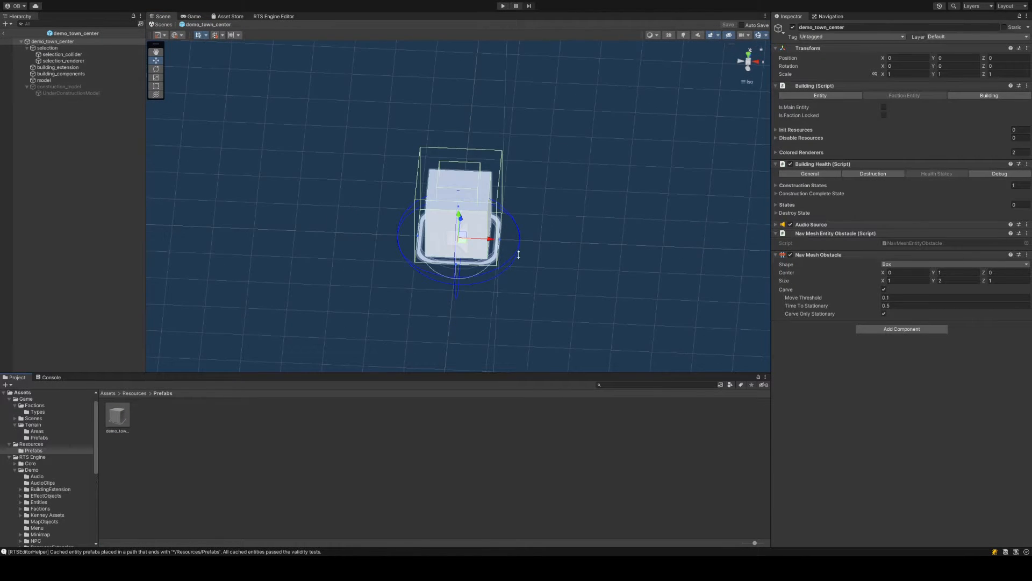
{"action": "right_click_drag", "start_coordinate": [518, 254], "coordinate": [592, 175]}
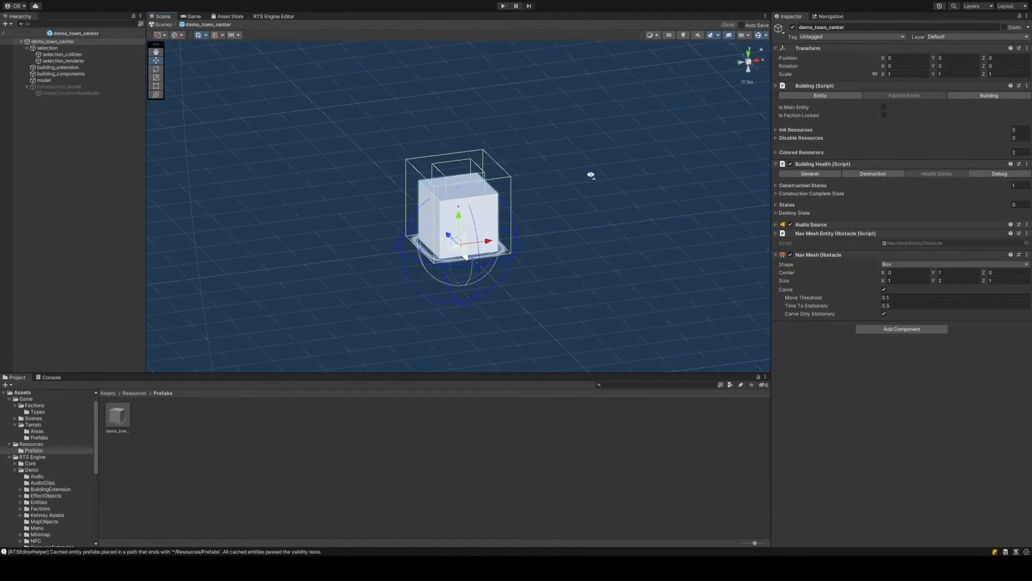
Review the Building script's Entity settings, collapsing the Building Health, Nav Mesh Entity Obstacle and Nav Mesh Obstacle components
{"action": "left_click", "coordinate": [811, 96]}
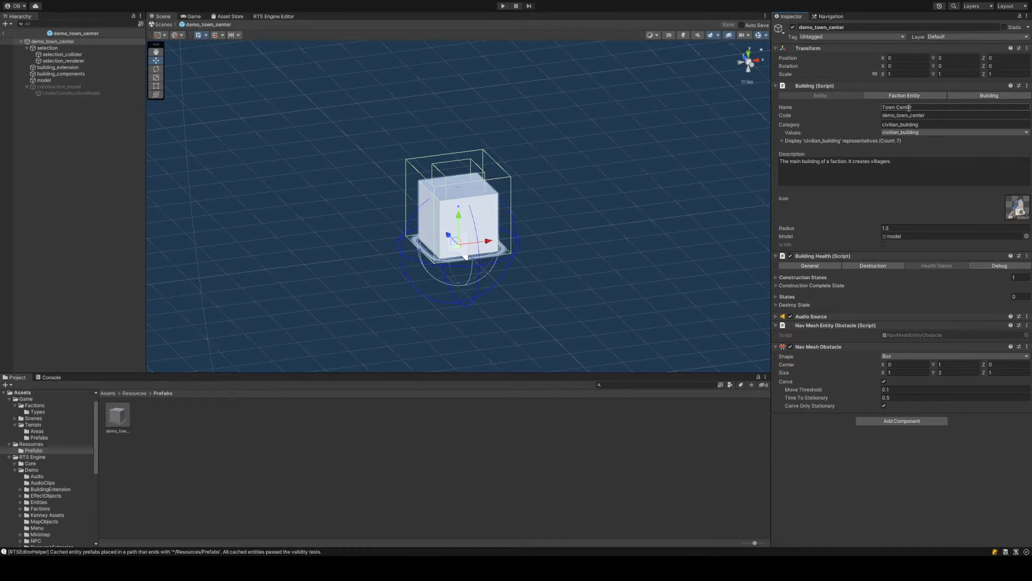
{"action": "left_click", "coordinate": [834, 256]}
{"action": "left_click", "coordinate": [834, 272]}
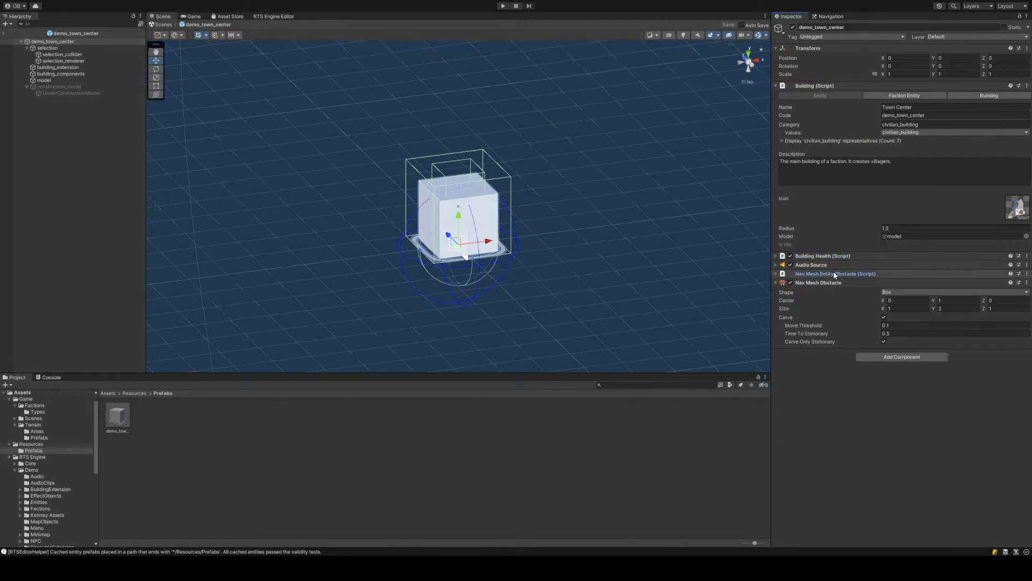
{"action": "left_click", "coordinate": [834, 282]}
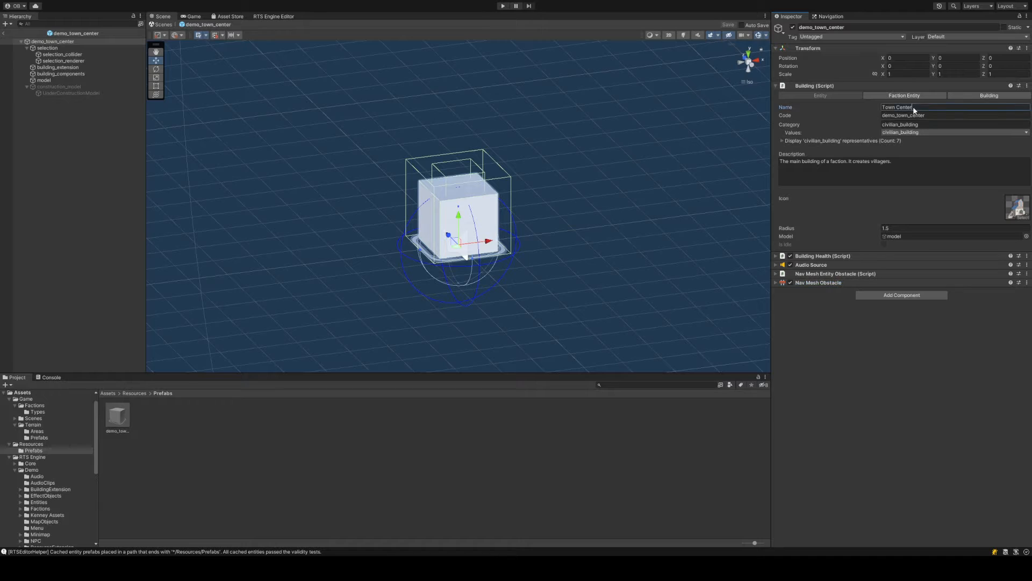
{"action": "left_click", "coordinate": [938, 114]}
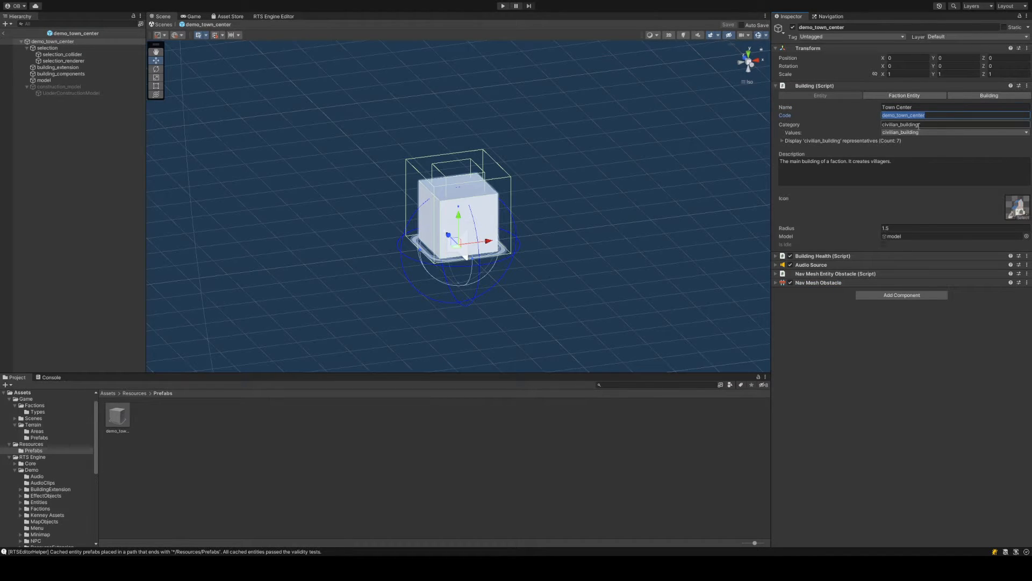
{"action": "left_click", "coordinate": [901, 115]}
{"action": "key", "text": "shift+Tab"}
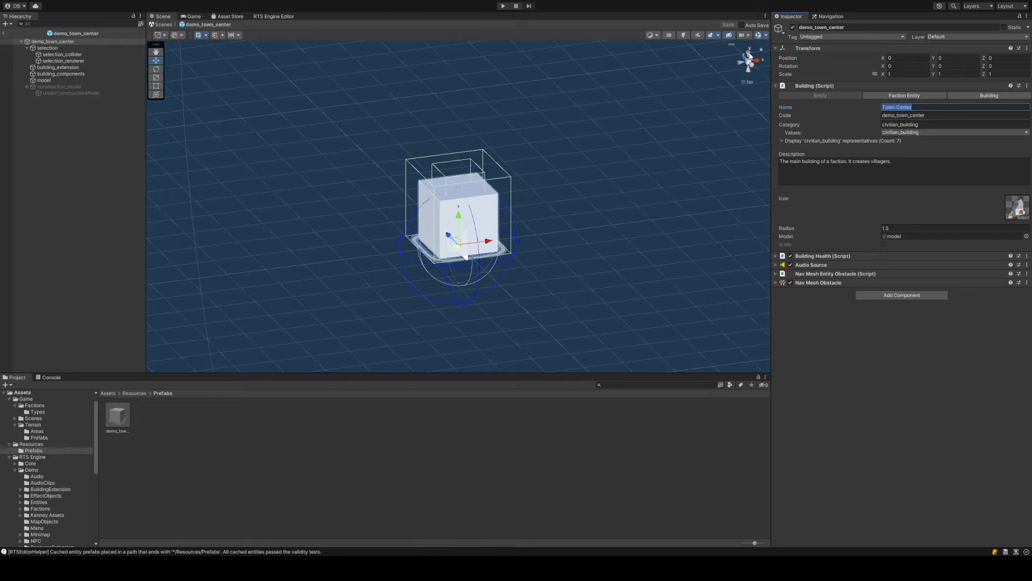
Search the project assets for TownCenter
{"action": "left_click", "coordinate": [622, 385]}
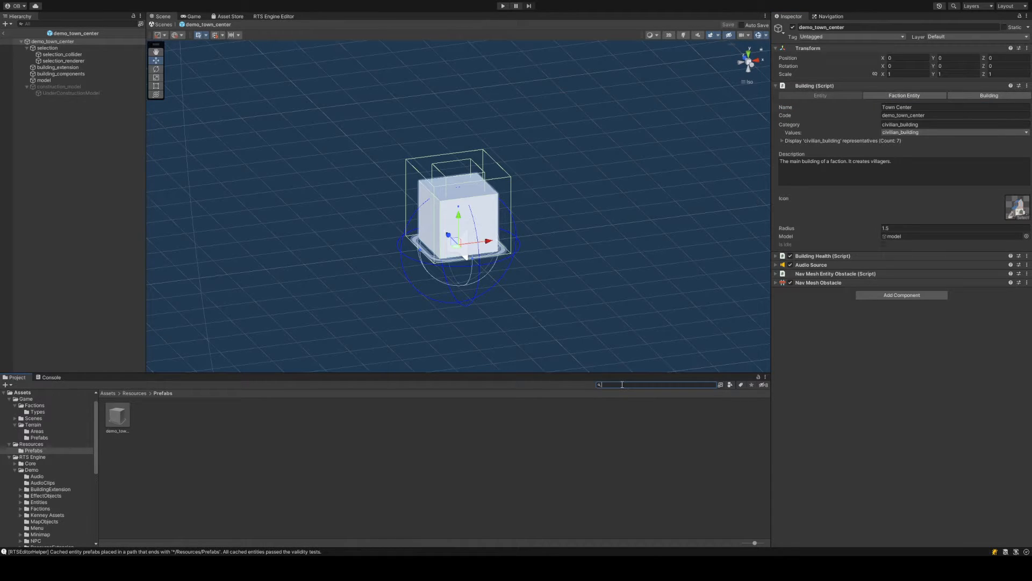
{"action": "type", "text": "Town_c"}
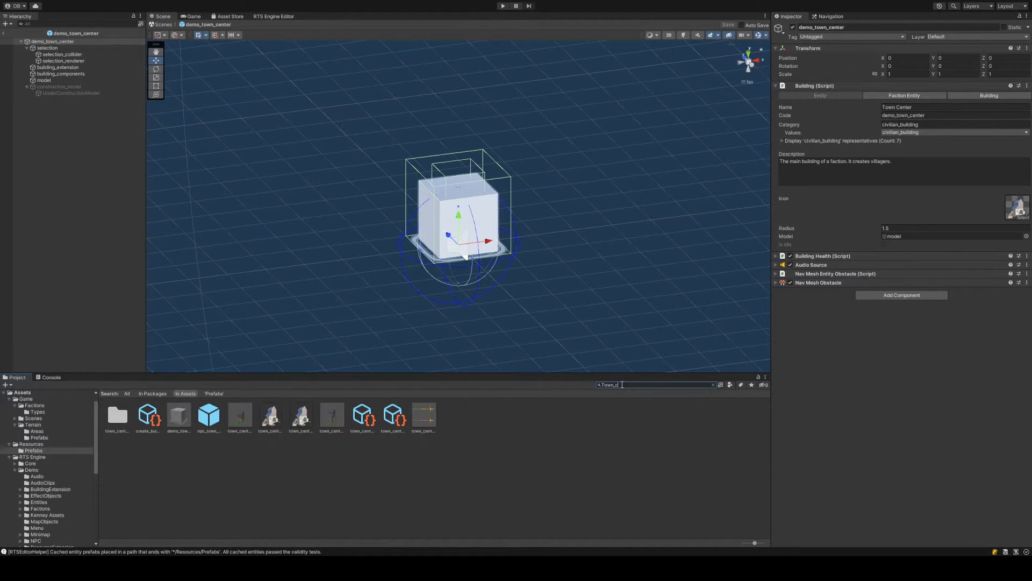
{"action": "key", "text": "BackSpace"}
{"action": "type", "text": "Center"}
{"action": "left_click_drag", "start_coordinate": [638, 386], "coordinate": [595, 384]}
{"action": "type", "text": "Tower"}
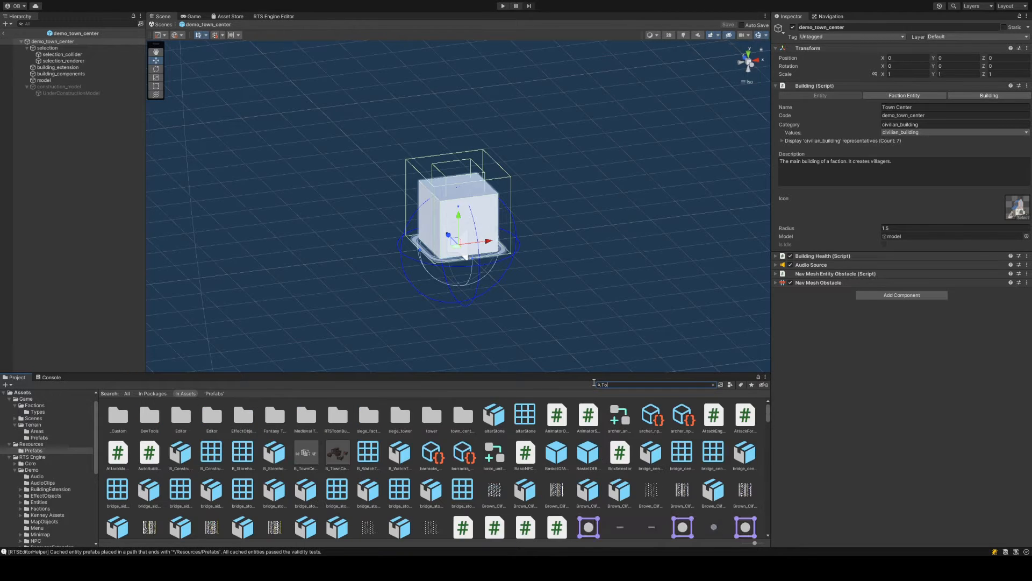
{"action": "key", "text": "BackSpace"}
{"action": "key", "text": "BackSpace"}
{"action": "type", "text": "nCenter"}
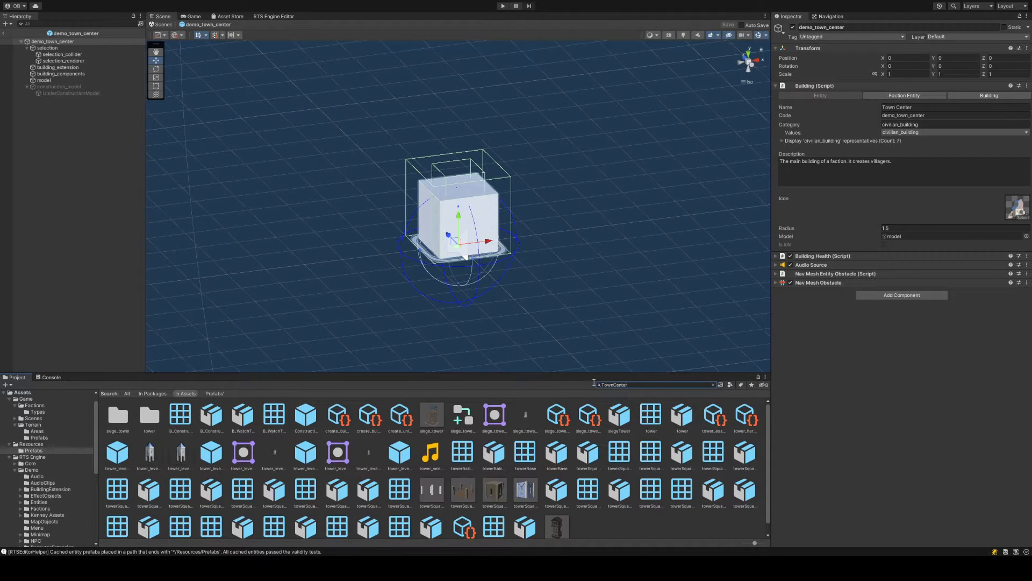
Place the RTSToonBuildings TownCenter prefab in demo_town_center and move it above construction_model in the hierarchy
{"action": "left_click", "coordinate": [189, 418]}
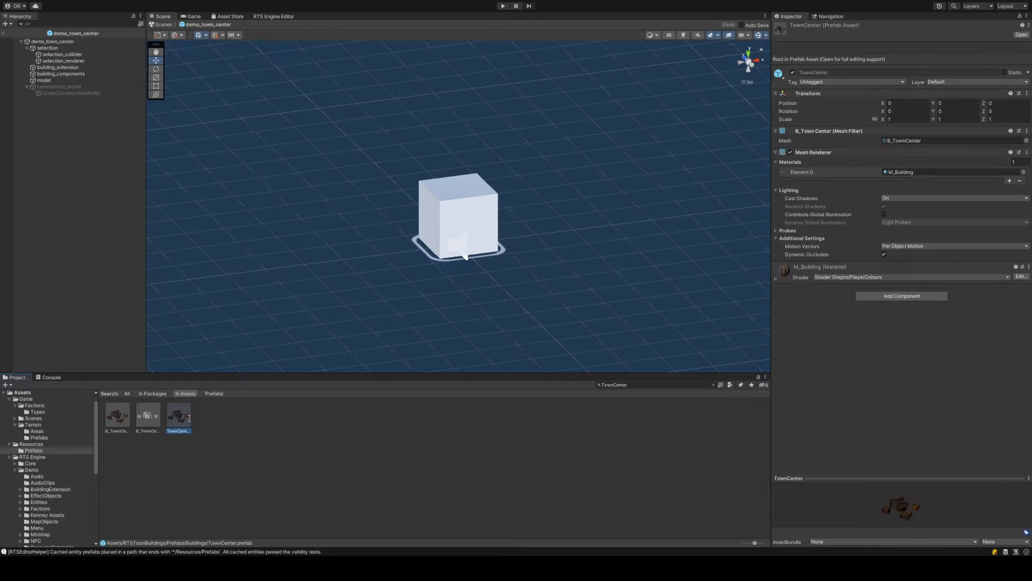
{"action": "left_click_drag", "start_coordinate": [183, 416], "coordinate": [458, 255]}
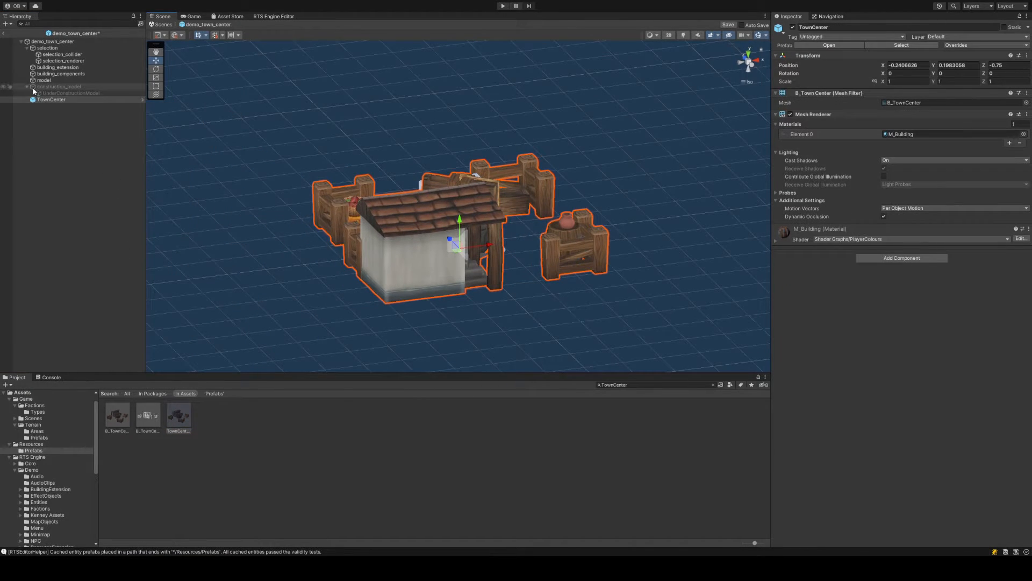
{"action": "left_click", "coordinate": [27, 88]}
{"action": "left_click_drag", "start_coordinate": [59, 94], "coordinate": [59, 83]}
Delete the placeholder cube object named model from the demo_town_center prefab
{"action": "left_click", "coordinate": [56, 81]}
{"action": "right_click_drag", "start_coordinate": [454, 181], "coordinate": [178, 242]}
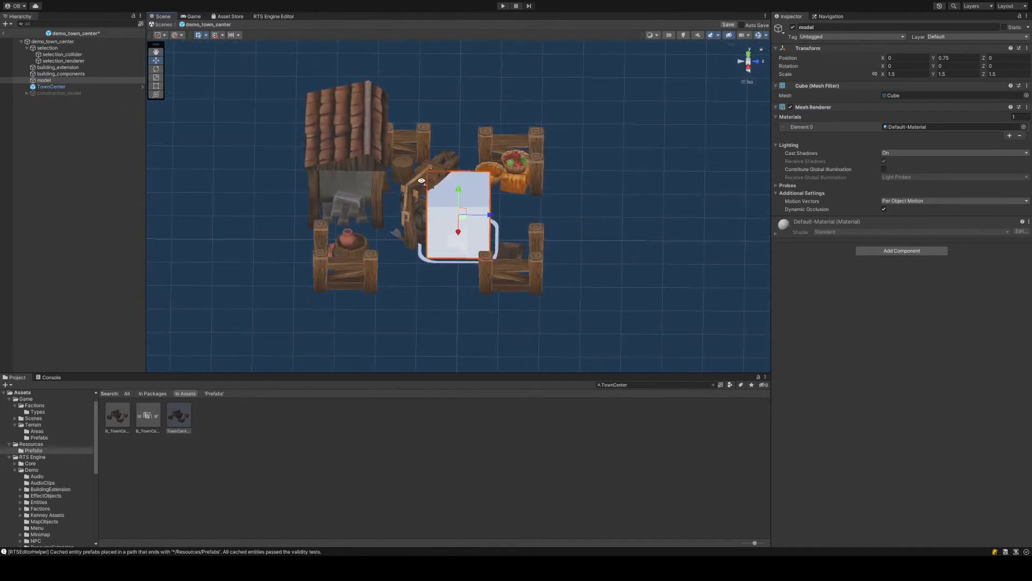
{"action": "left_click", "coordinate": [749, 54]}
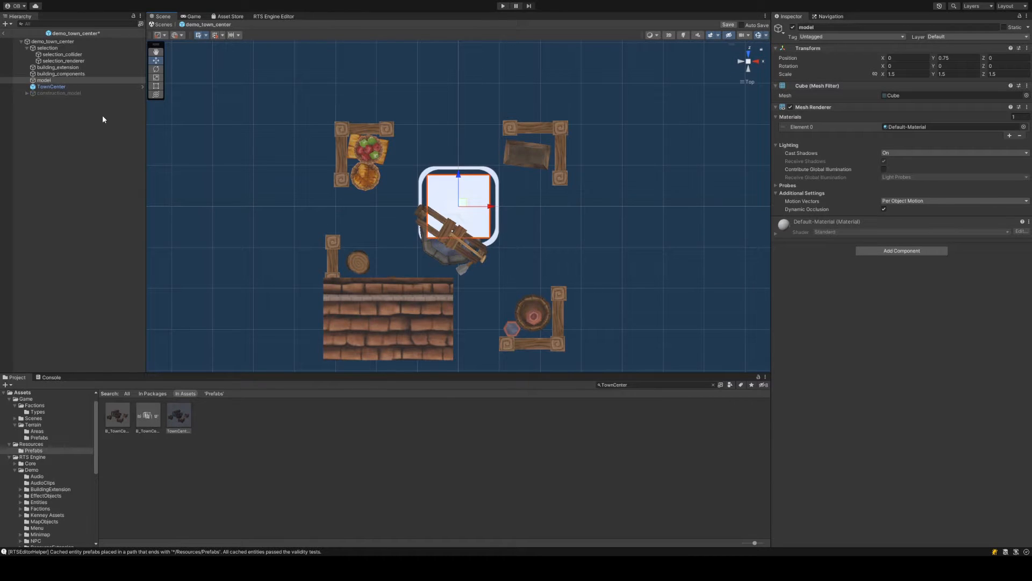
{"action": "left_click", "coordinate": [98, 80]}
{"action": "key", "text": "Delete"}
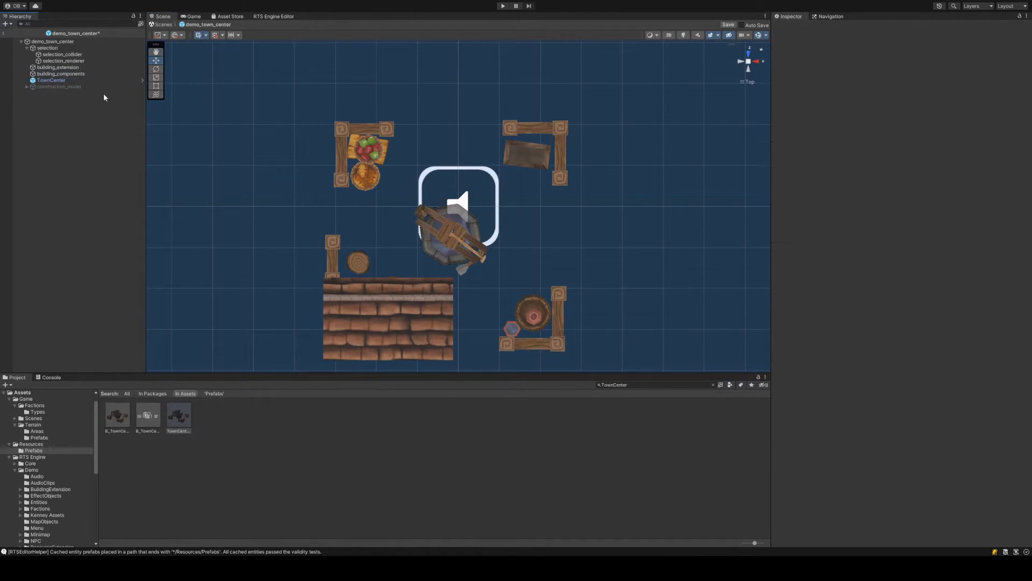
Move TownCenter in the top view so its well sits over the selection square, at about X 0.01 and Z 0.086
{"action": "left_click", "coordinate": [90, 81]}
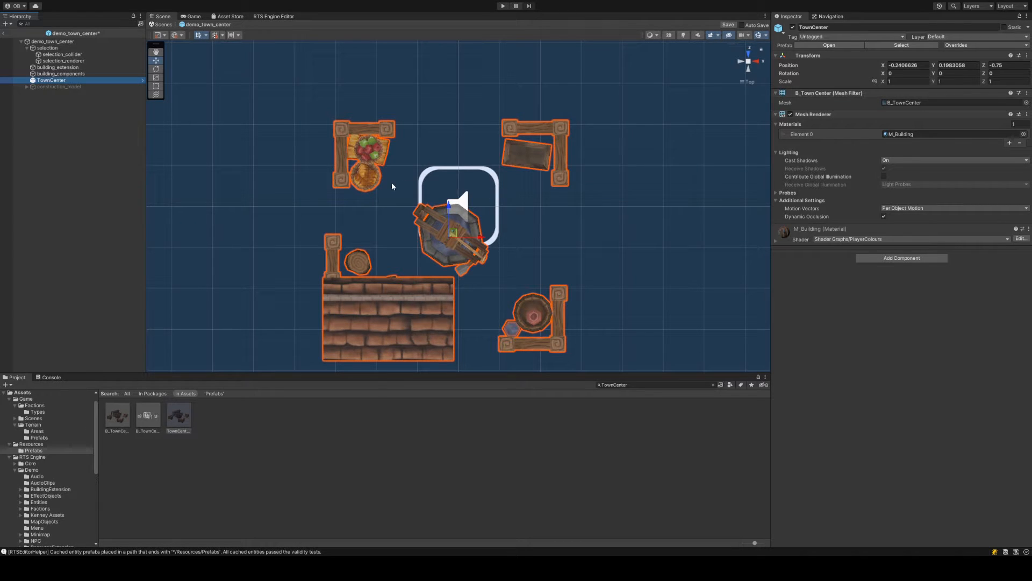
{"action": "left_click_drag", "start_coordinate": [449, 207], "coordinate": [461, 173]}
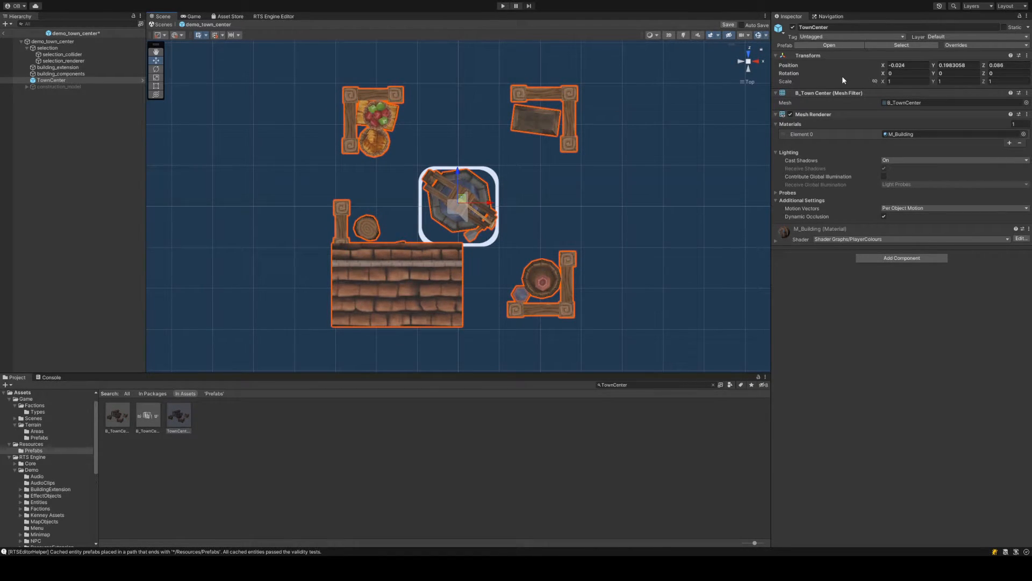
{"action": "left_click", "coordinate": [748, 55]}
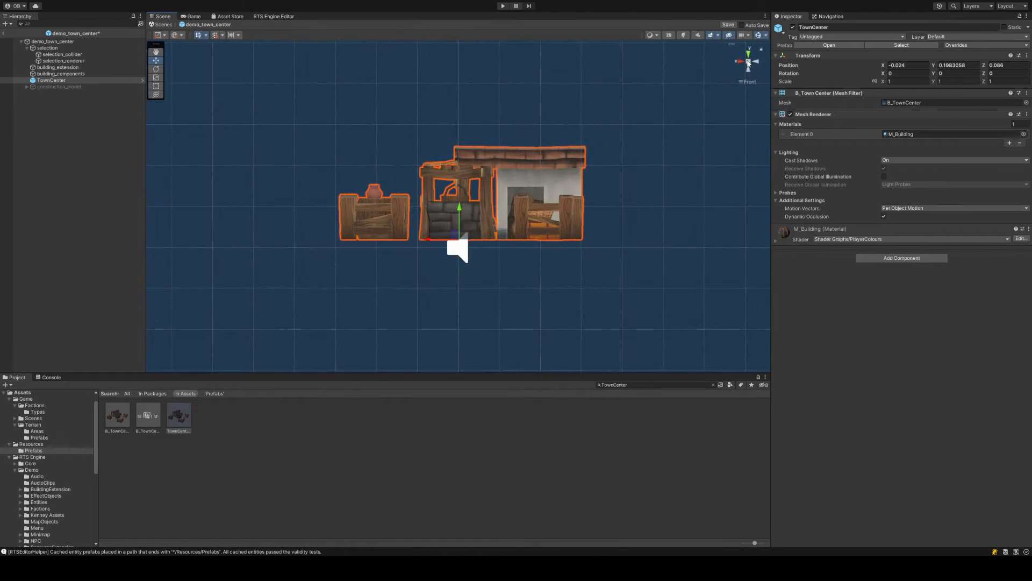
{"action": "left_click", "coordinate": [749, 55]}
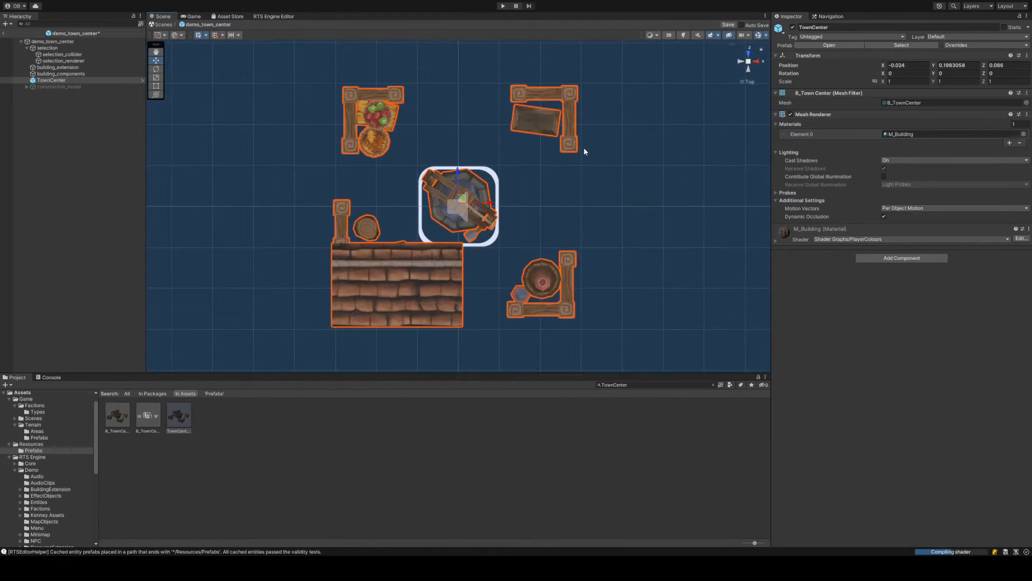
{"action": "scroll", "coordinate": [595, 143], "scroll_direction": "up", "scroll_amount": 4}
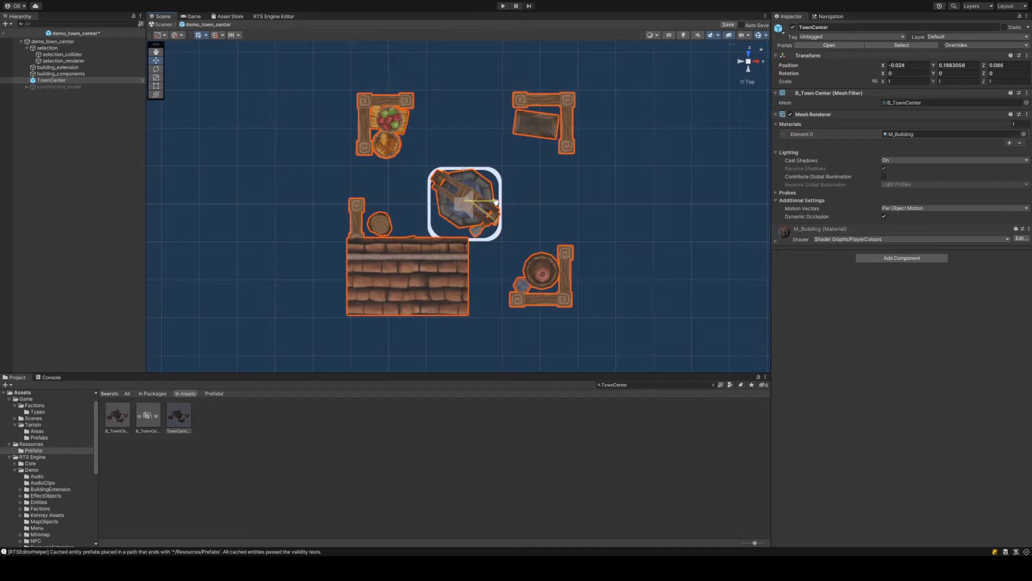
{"action": "left_click_drag", "start_coordinate": [493, 202], "coordinate": [496, 201]}
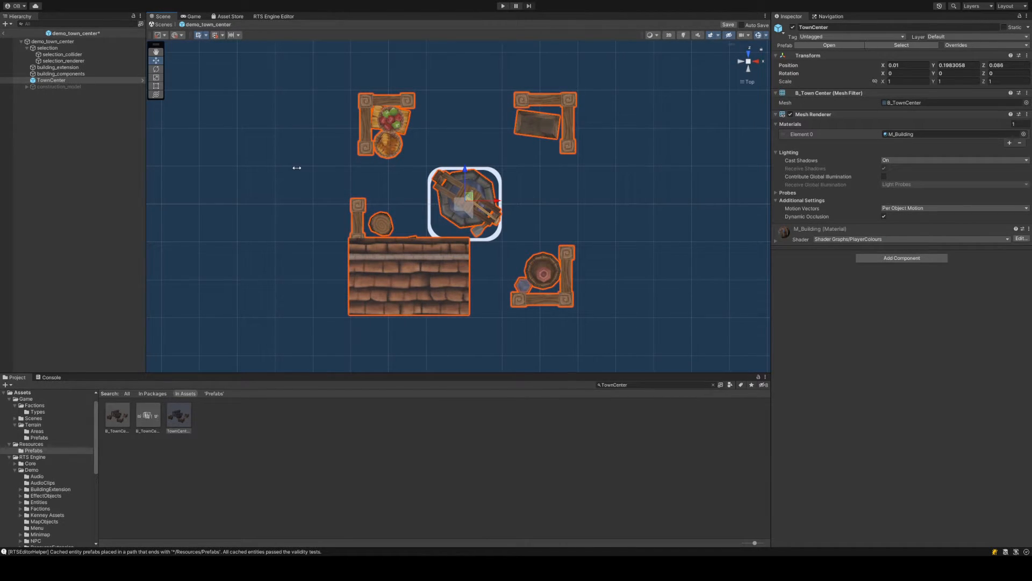
Try assigning TownCenter as the Model of the Building script on demo_town_center, and revert the assignment
{"action": "left_click", "coordinate": [71, 42]}
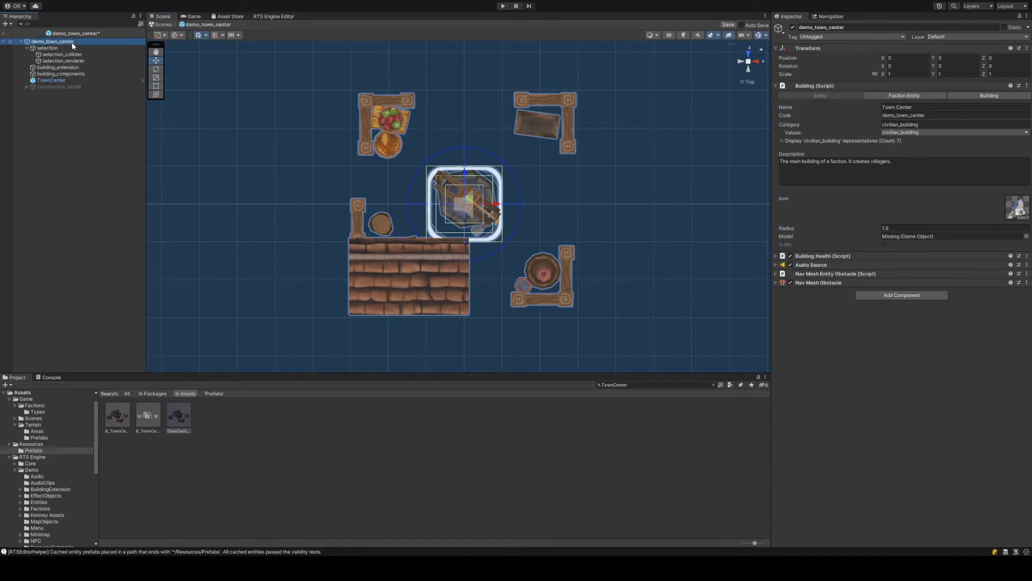
{"action": "key", "text": "ctrl+s"}
{"action": "left_click_drag", "start_coordinate": [118, 81], "coordinate": [898, 243]}
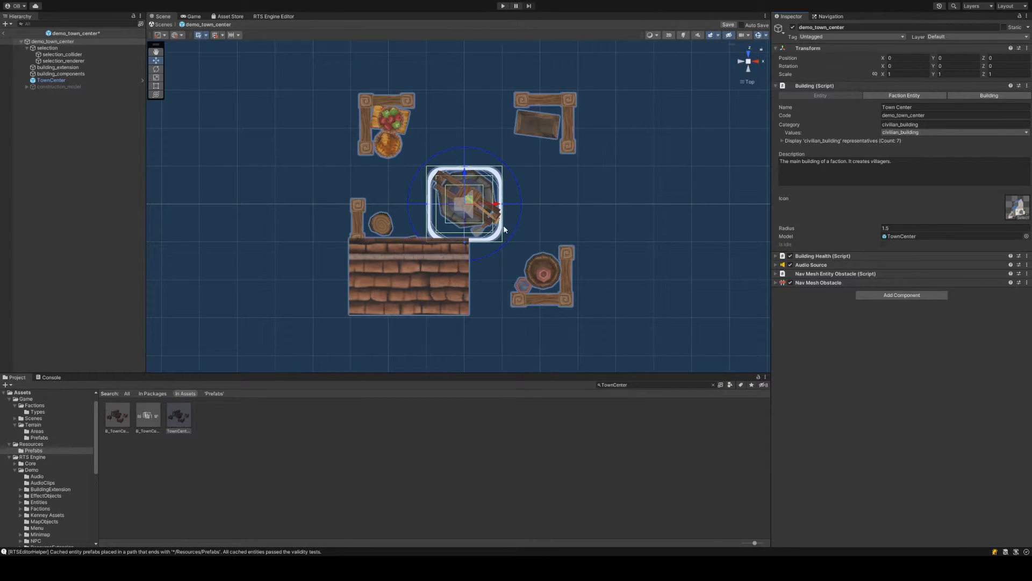
{"action": "key", "text": "ctrl+s"}
Create an empty object named building_model in demo_town_center with its position at 0, 0, 0 and save the prefab
{"action": "right_click", "coordinate": [87, 116]}
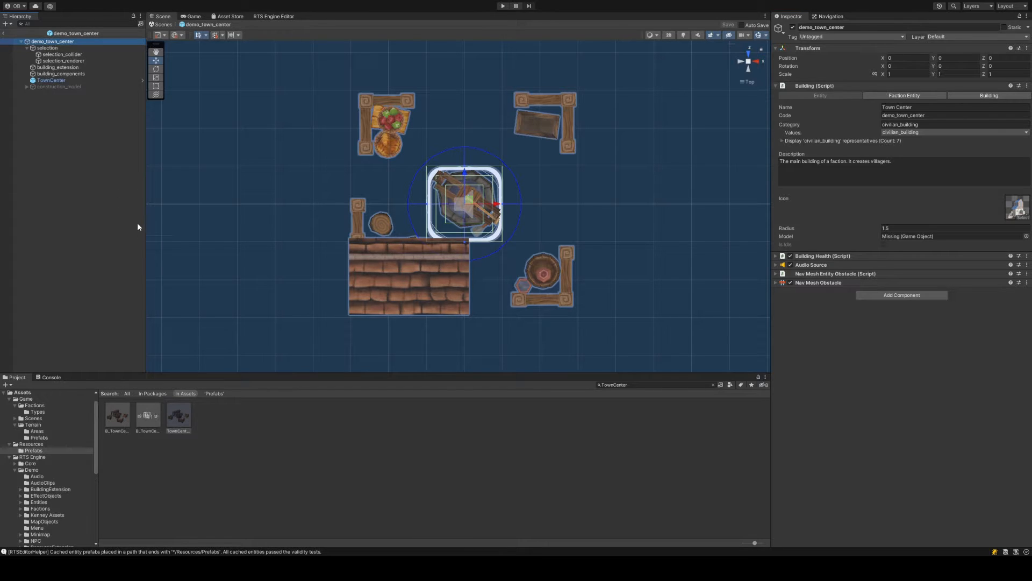
{"action": "key", "text": "ctrl+shift+n"}
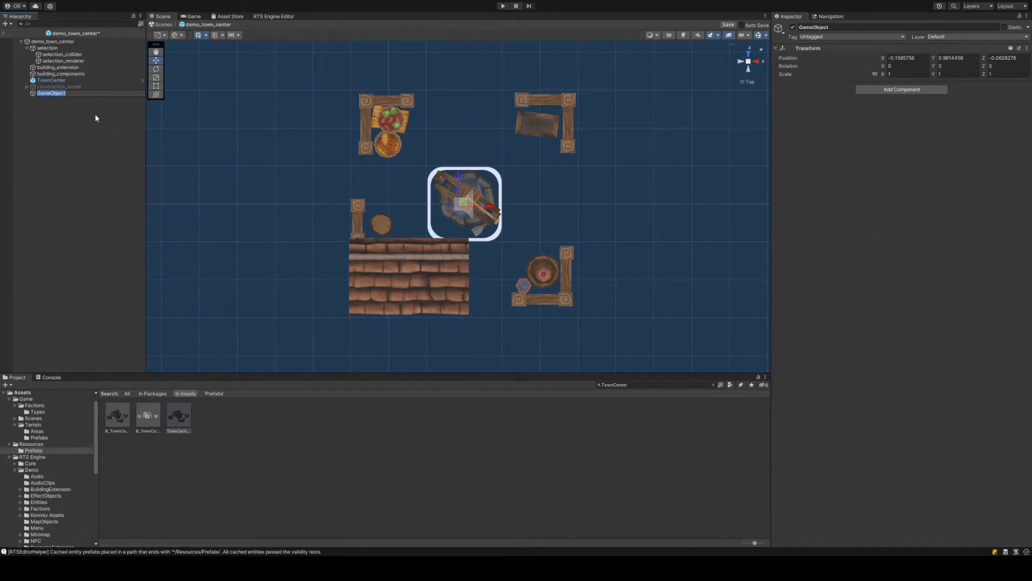
{"action": "type", "text": "building_model"}
{"action": "key", "text": "Return"}
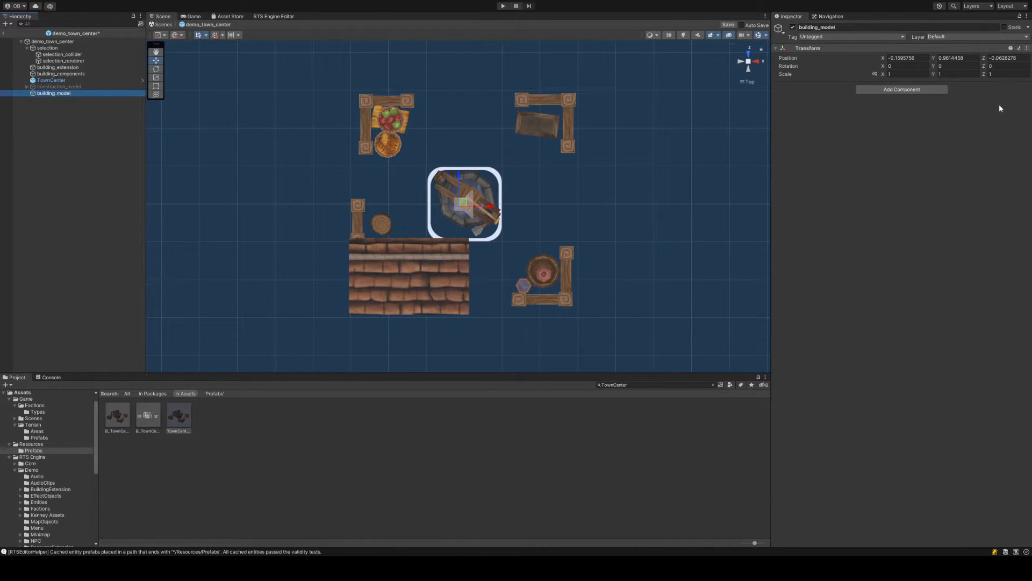
{"action": "left_click", "coordinate": [986, 64]}
{"action": "key", "text": "ctrl+s"}
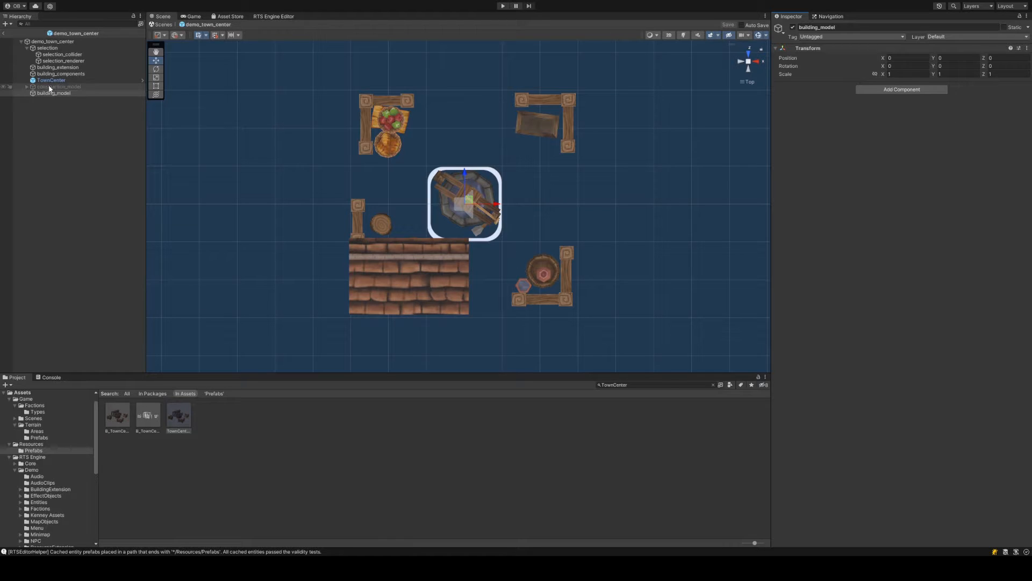
Move building_model above TownCenter in the hierarchy and make TownCenter its child
{"action": "left_click_drag", "start_coordinate": [54, 94], "coordinate": [60, 85]}
{"action": "left_click_drag", "start_coordinate": [61, 88], "coordinate": [54, 81]}
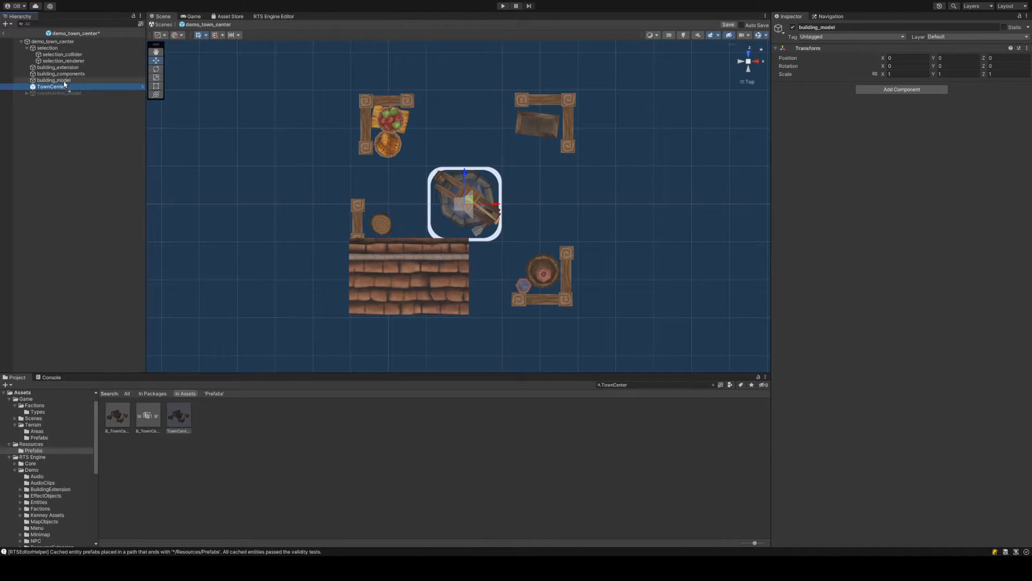
{"action": "left_click_drag", "start_coordinate": [486, 192], "coordinate": [261, 115], "text": "alt"}
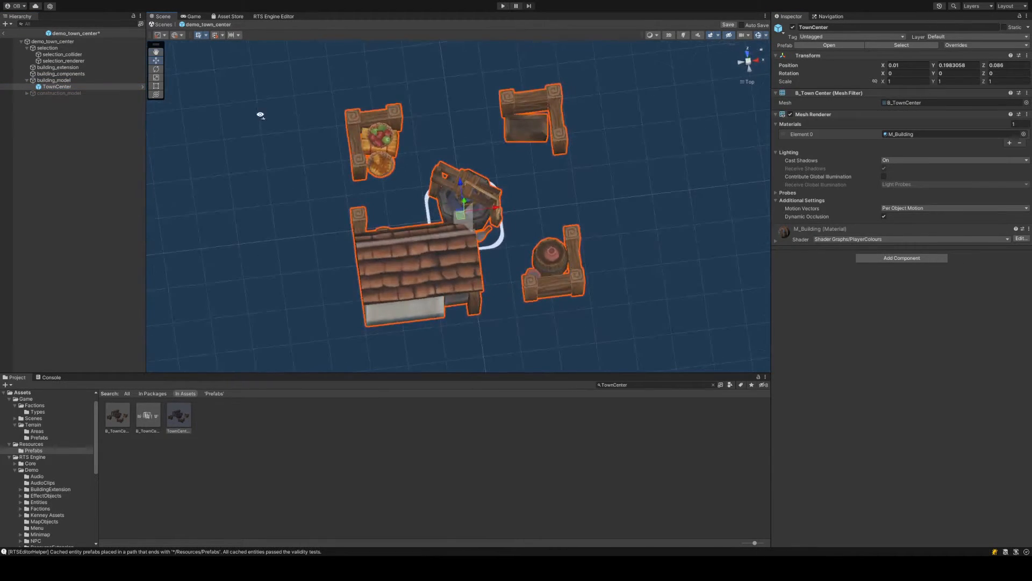
{"action": "key", "text": "ctrl+z"}
Assign building_model as the Model of the Building script on demo_town_center
{"action": "left_click_drag", "start_coordinate": [51, 88], "coordinate": [918, 237]}
{"action": "left_click", "coordinate": [70, 42]}
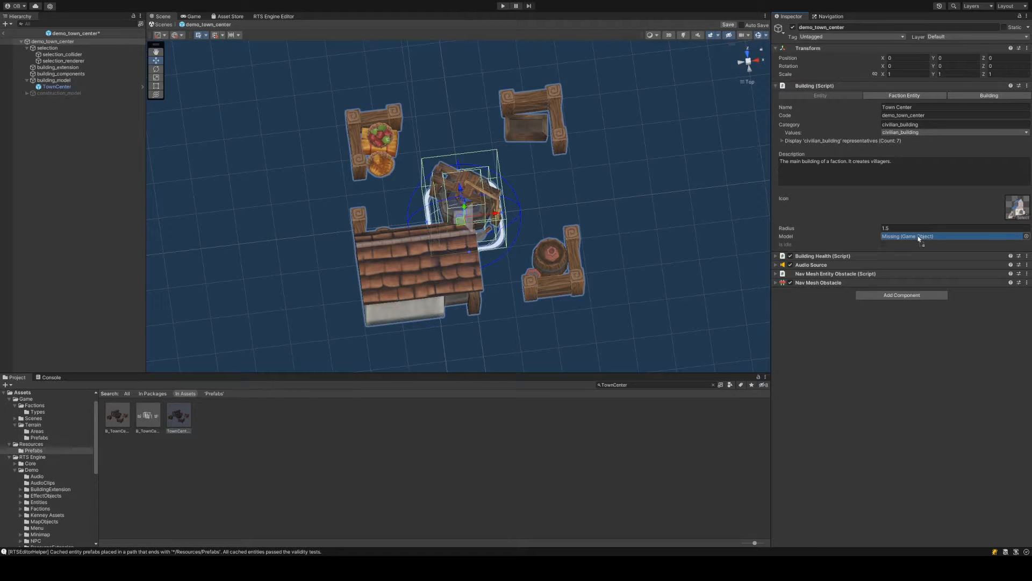
{"action": "left_click_drag", "start_coordinate": [918, 238], "coordinate": [918, 237]}
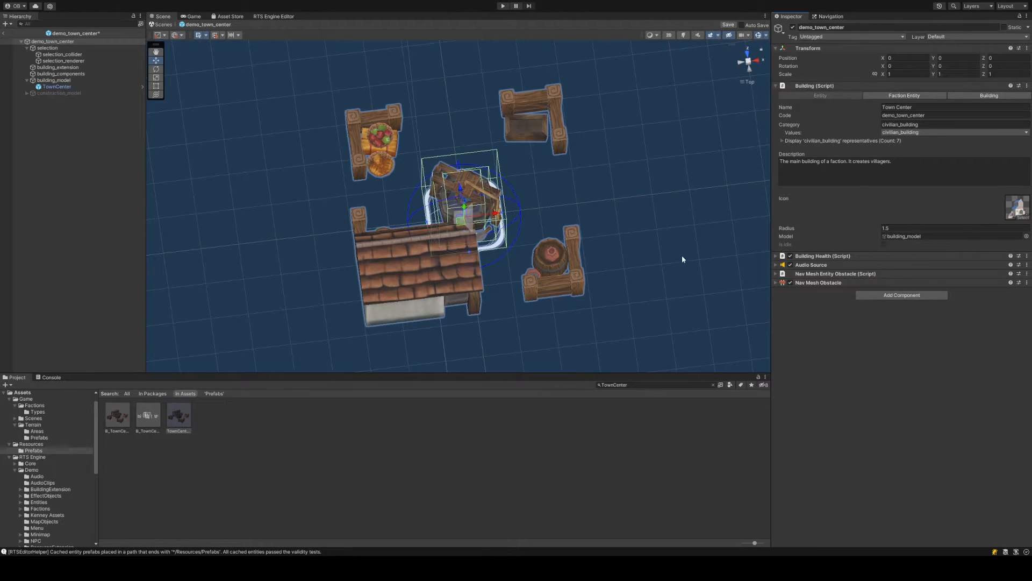
Examine how TownCenter sits within building_model and the prefab root, viewing it from above, below and behind
{"action": "left_click", "coordinate": [131, 86]}
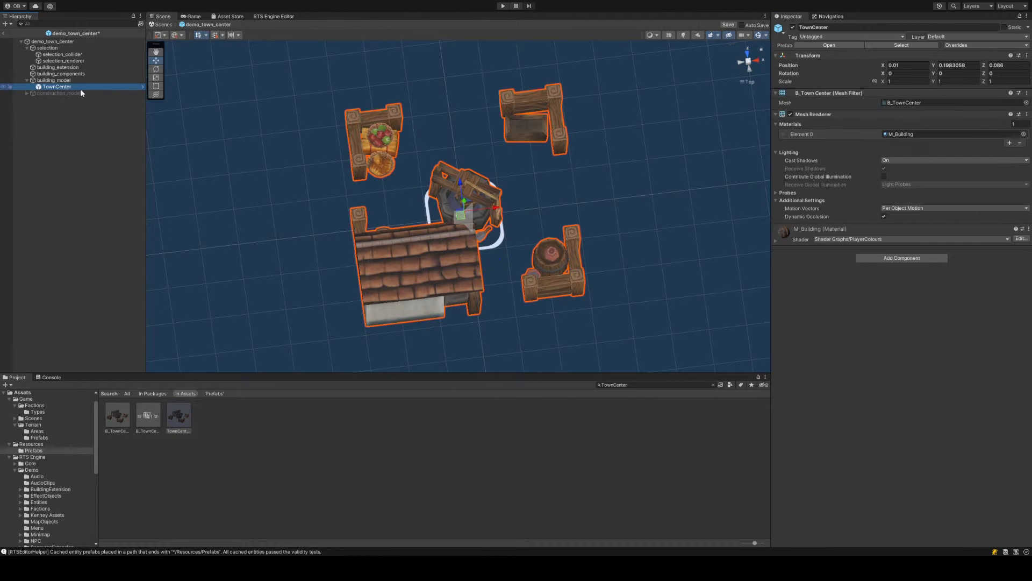
{"action": "left_click", "coordinate": [749, 68]}
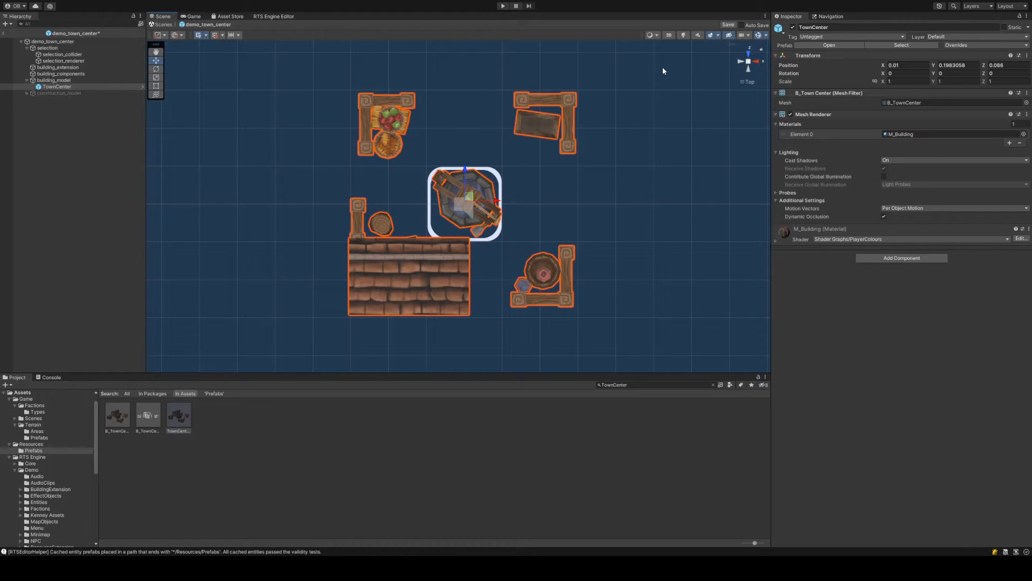
{"action": "left_click", "coordinate": [117, 41]}
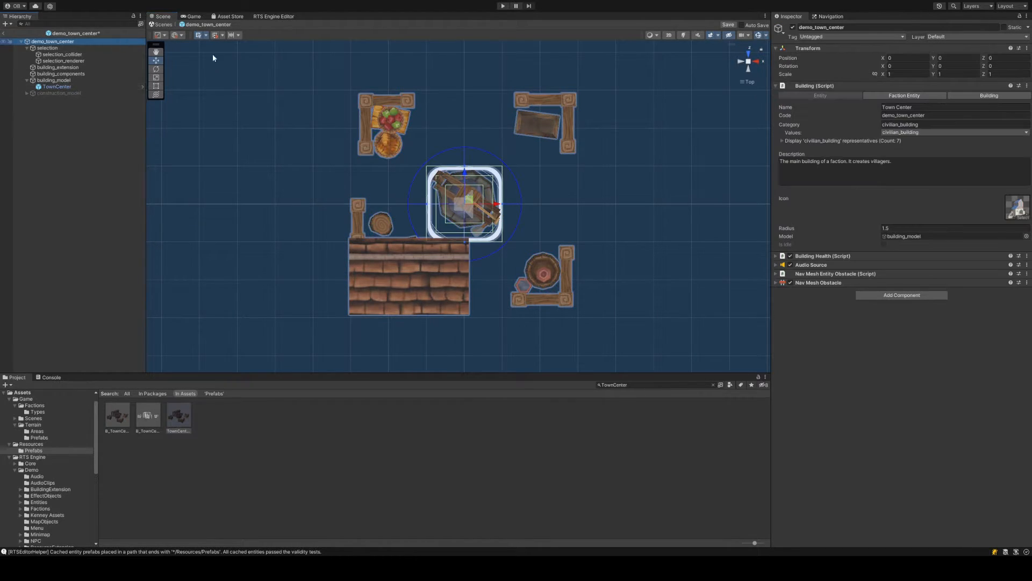
{"action": "left_click", "coordinate": [103, 87]}
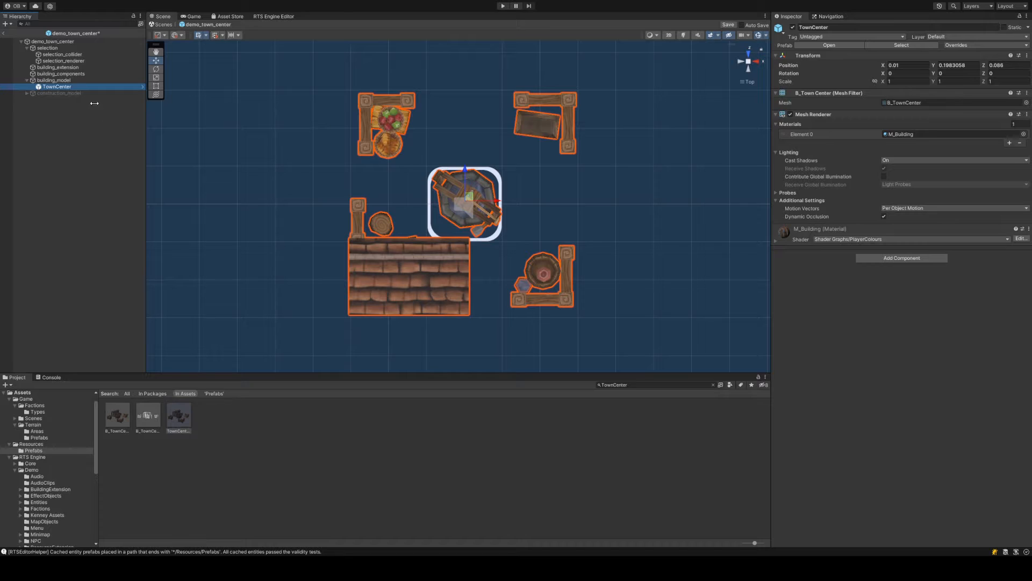
{"action": "left_click", "coordinate": [113, 80]}
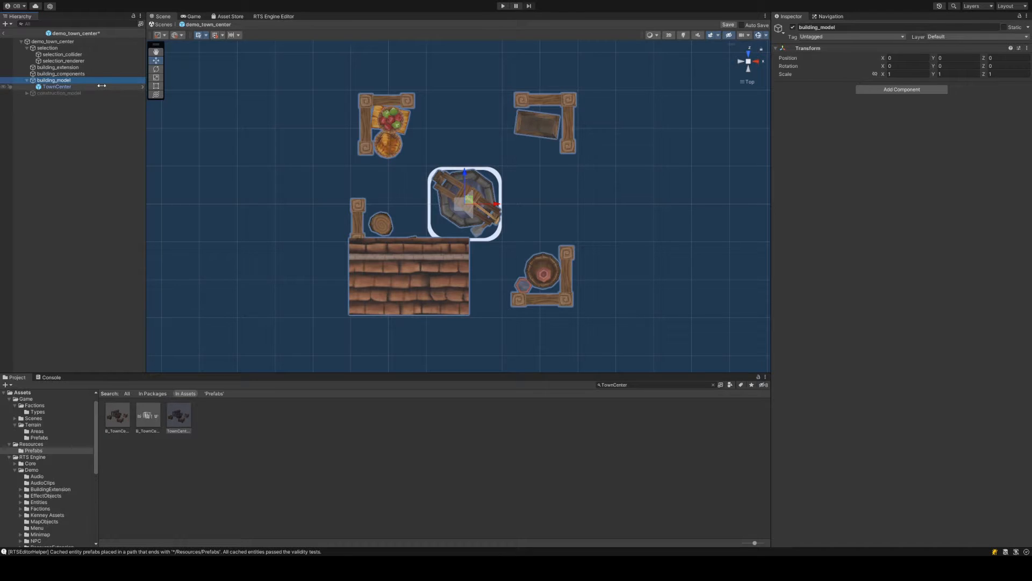
{"action": "left_click", "coordinate": [101, 87]}
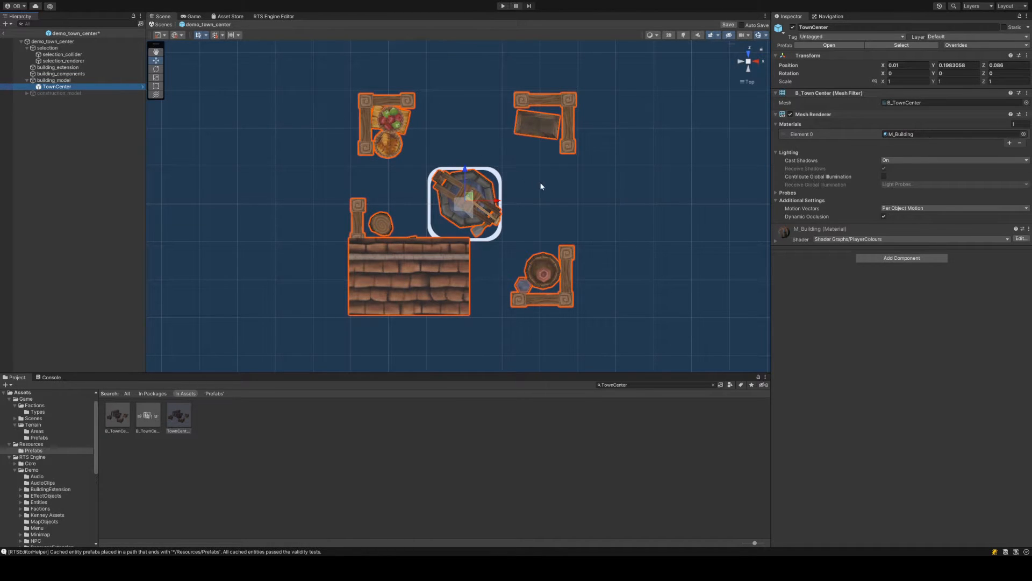
{"action": "left_click_drag", "start_coordinate": [541, 186], "coordinate": [484, 67], "text": "alt"}
{"action": "left_click", "coordinate": [748, 71]}
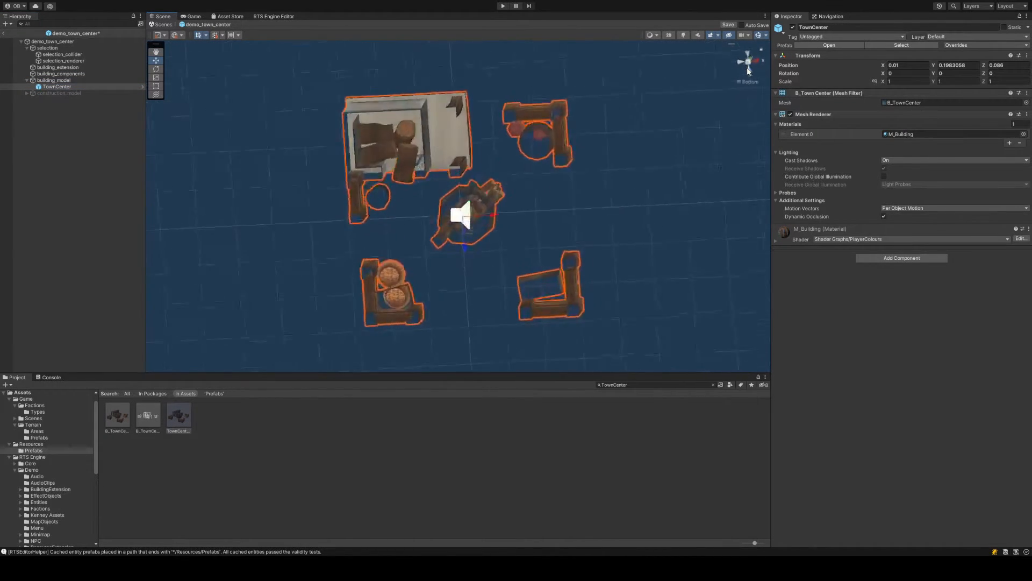
{"action": "left_click", "coordinate": [748, 55]}
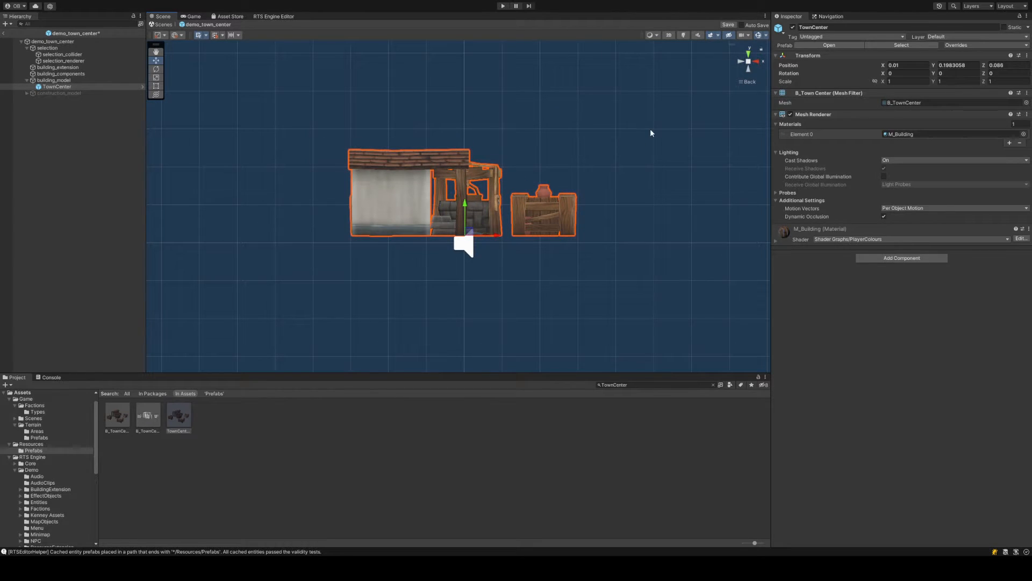
{"action": "left_click", "coordinate": [749, 54]}
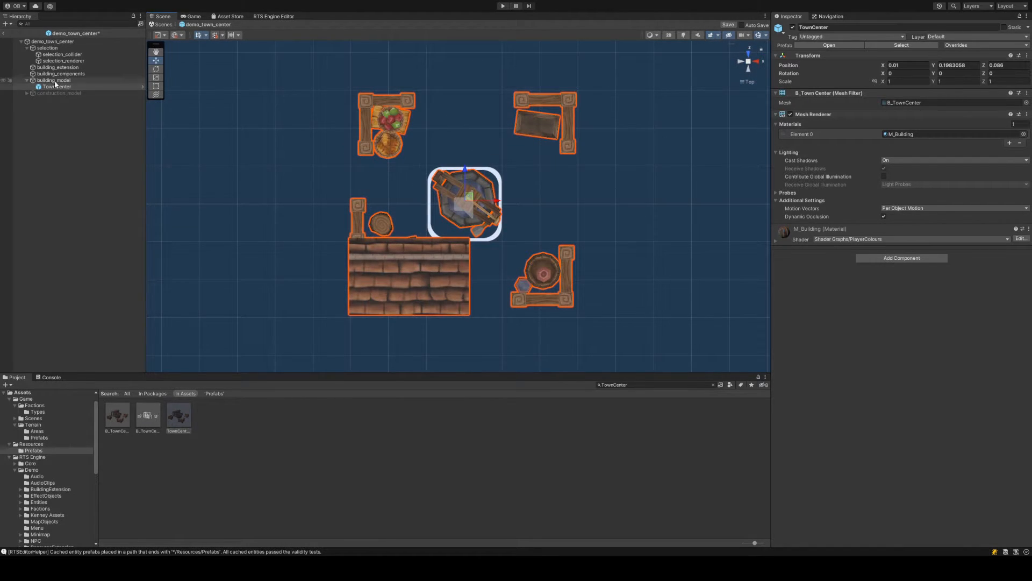
Collapse building_model in the hierarchy and save the demo_town_center prefab
{"action": "left_click", "coordinate": [27, 80]}
{"action": "left_click", "coordinate": [61, 105]}
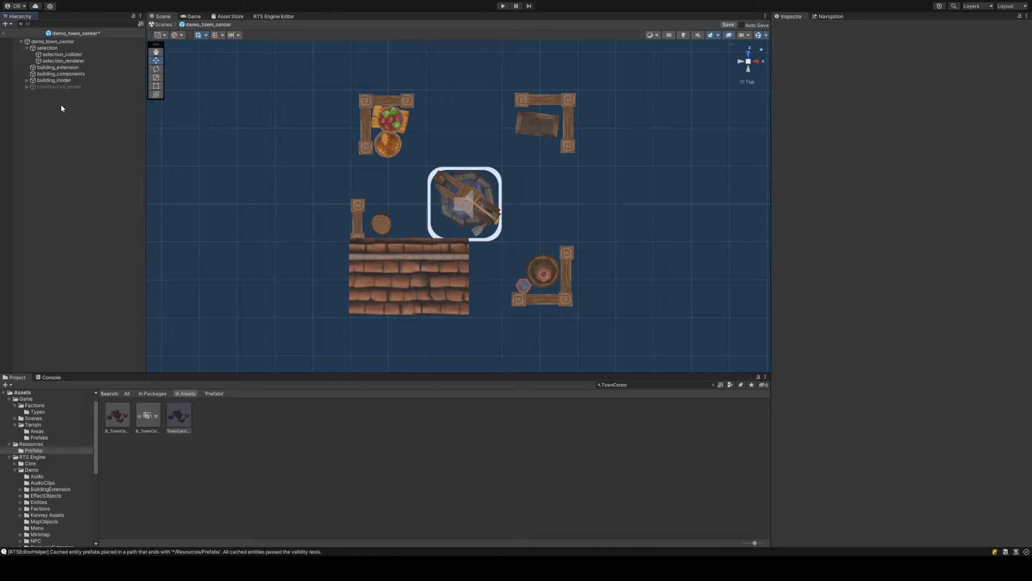
{"action": "key", "text": "ctrl+s"}
Set the Radius of demo_town_center's Building script to 4.2 so it encloses the whole town center
{"action": "left_click", "coordinate": [68, 41]}
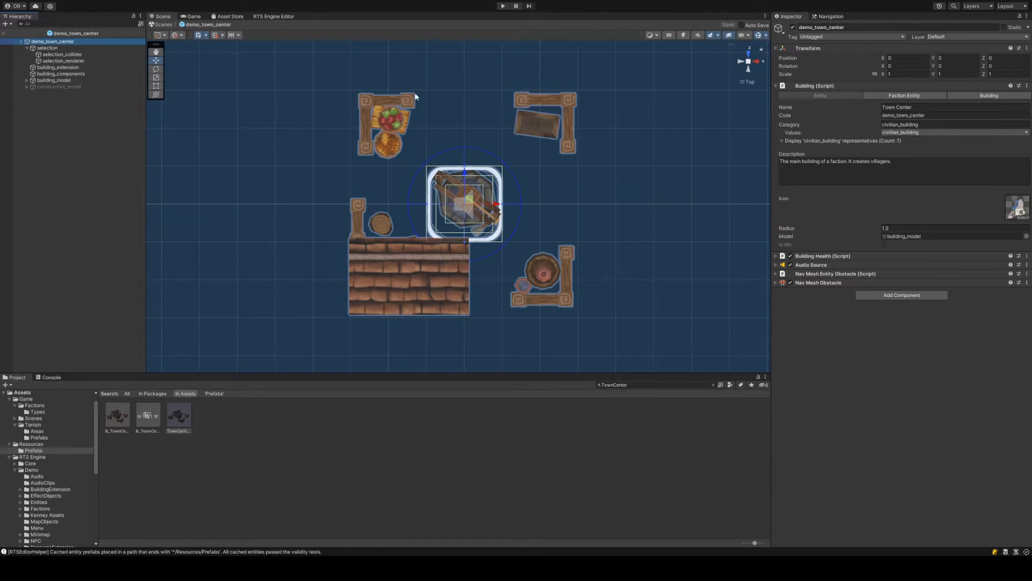
{"action": "left_click", "coordinate": [904, 236]}
{"action": "left_click", "coordinate": [903, 228]}
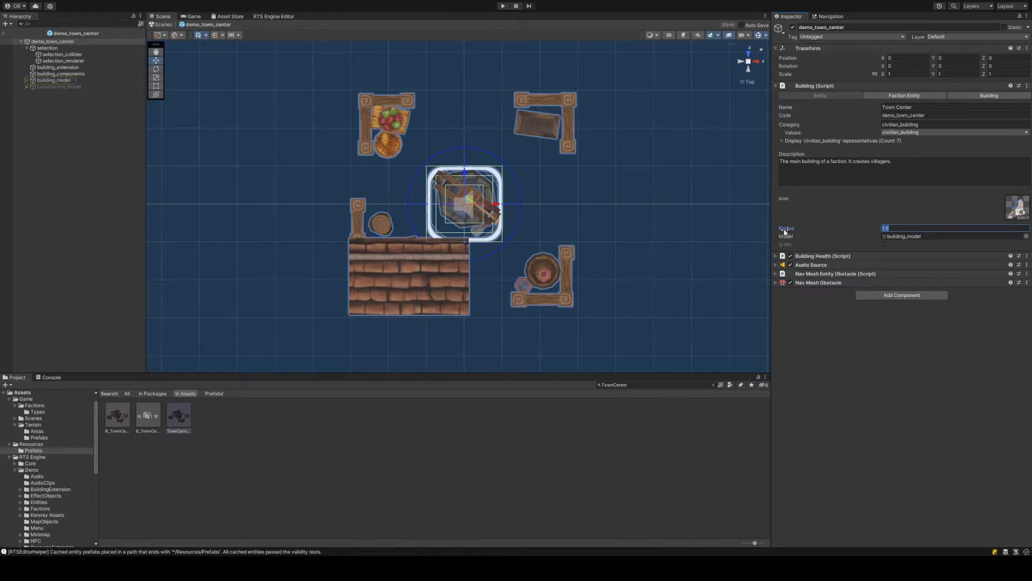
{"action": "left_click_drag", "start_coordinate": [783, 229], "coordinate": [811, 227]}
{"action": "left_click", "coordinate": [906, 228]}
{"action": "type", "text": "4"}
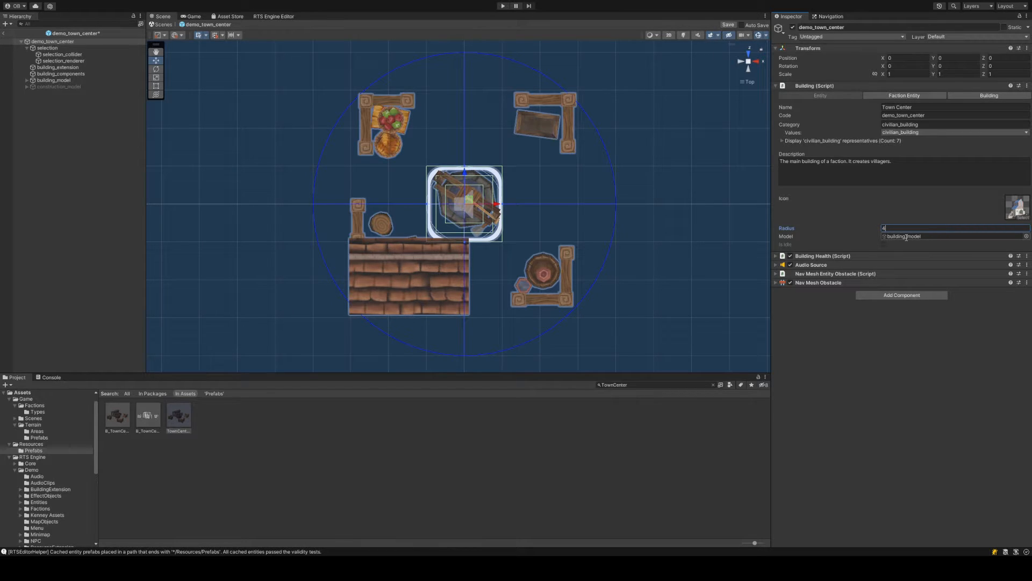
{"action": "type", "text": ".2"}
Set TownCenter's X and Z position to 0 inside building_model
{"action": "left_click", "coordinate": [487, 186]}
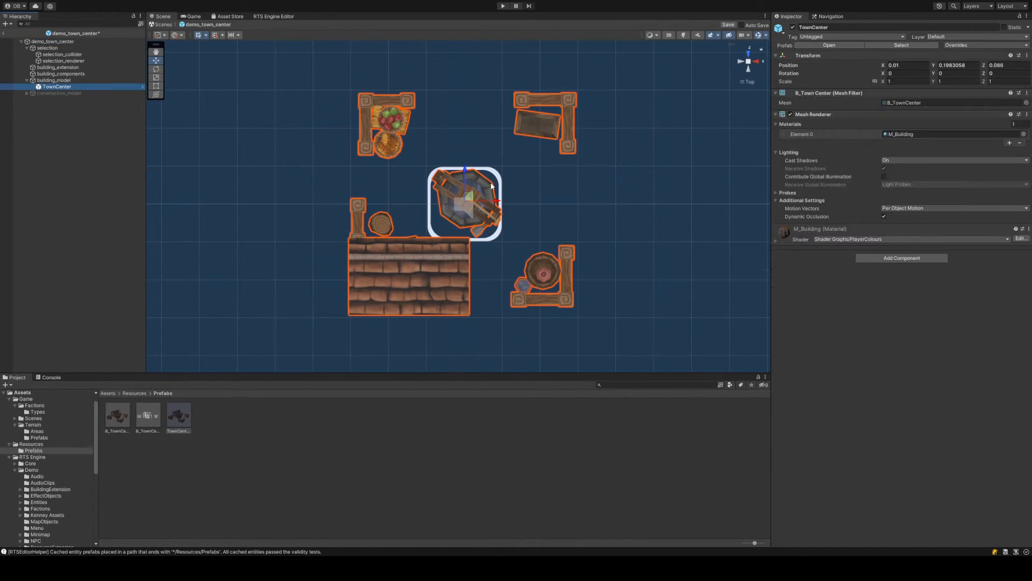
{"action": "left_click_drag", "start_coordinate": [497, 203], "coordinate": [499, 201]}
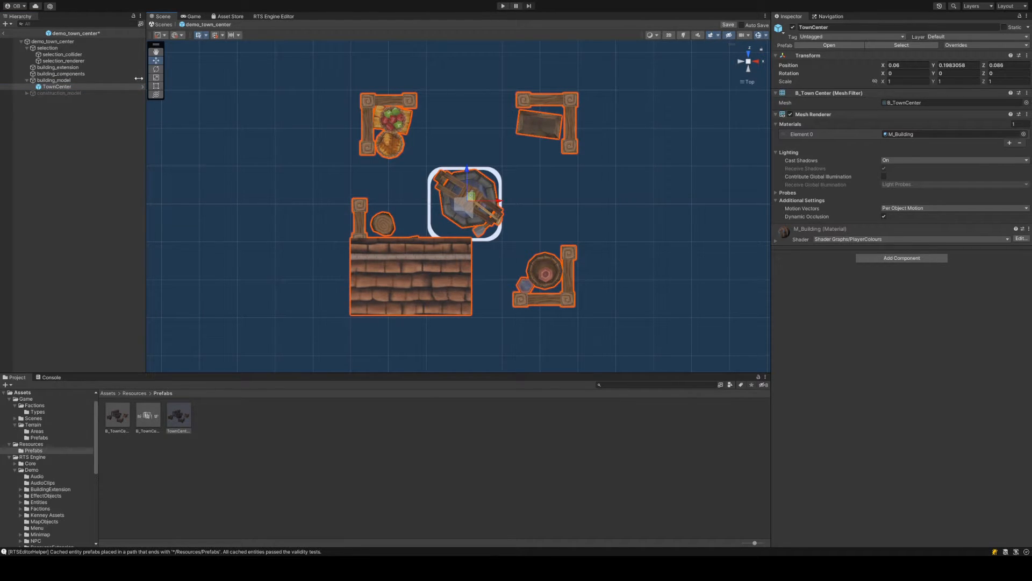
{"action": "left_click", "coordinate": [908, 65]}
{"action": "type", "text": "0"}
{"action": "left_click", "coordinate": [999, 65]}
{"action": "type", "text": "0"}
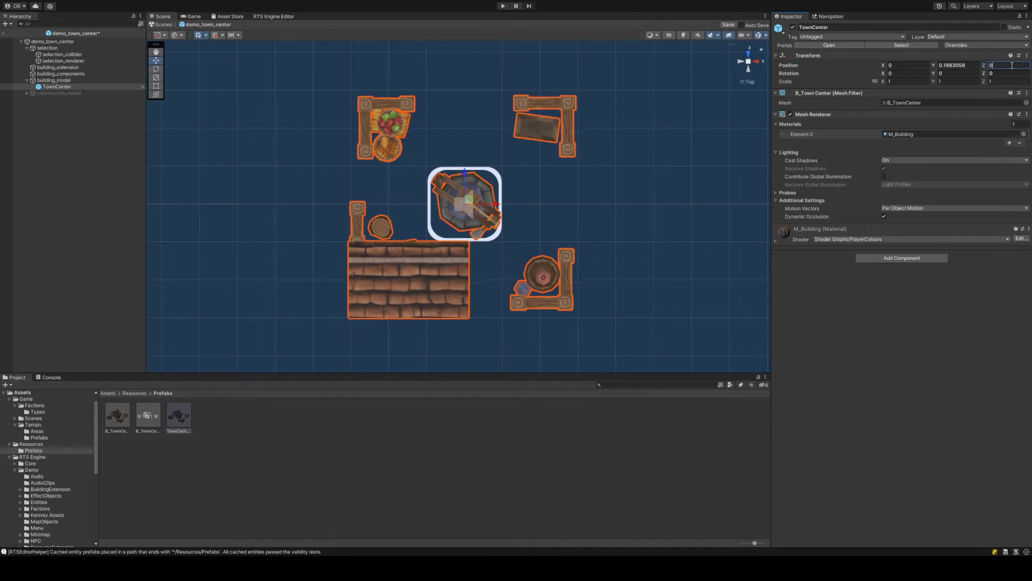
Set TownCenter's Y position to 0 inside building_model and check it against the demo_town_center radius
{"action": "left_click", "coordinate": [954, 66]}
{"action": "type", "text": "0"}
{"action": "left_click", "coordinate": [51, 42]}
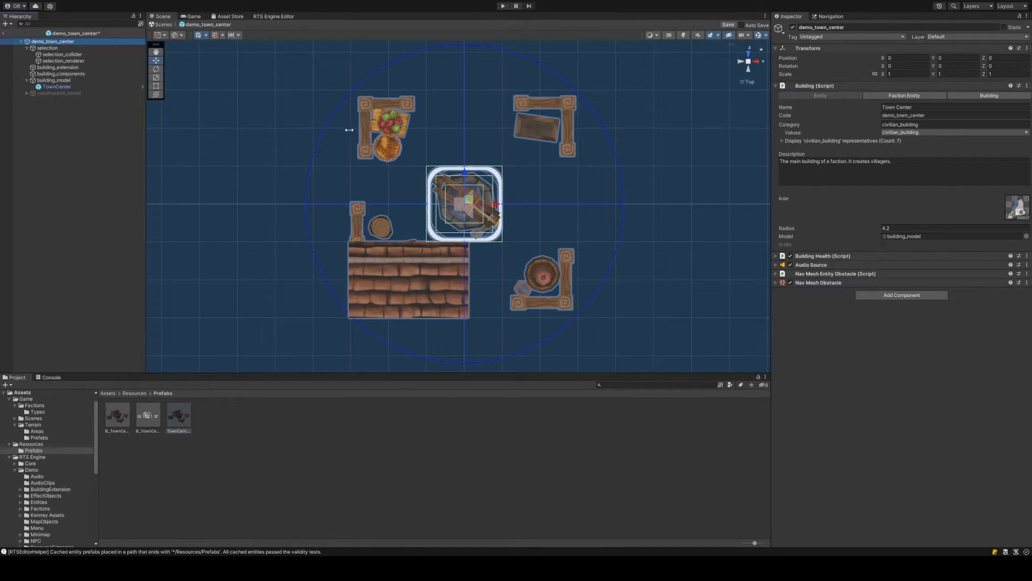
Shift TownCenter along X to 0.16 to centre it in the radius circle, checking the fit from above
{"action": "left_click", "coordinate": [111, 87]}
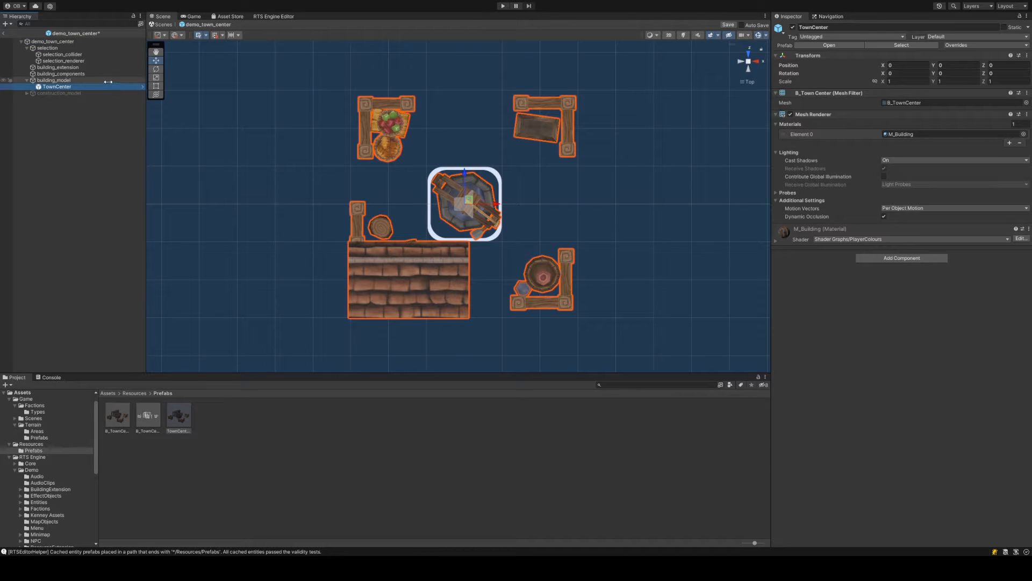
{"action": "left_click", "coordinate": [109, 81]}
{"action": "left_click", "coordinate": [110, 87]}
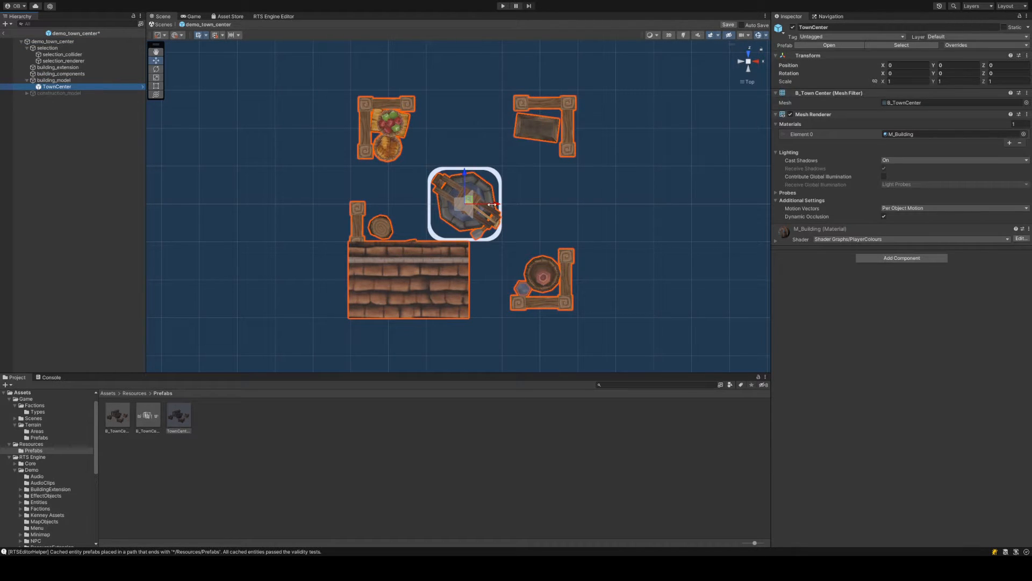
{"action": "left_click_drag", "start_coordinate": [493, 204], "coordinate": [501, 204]}
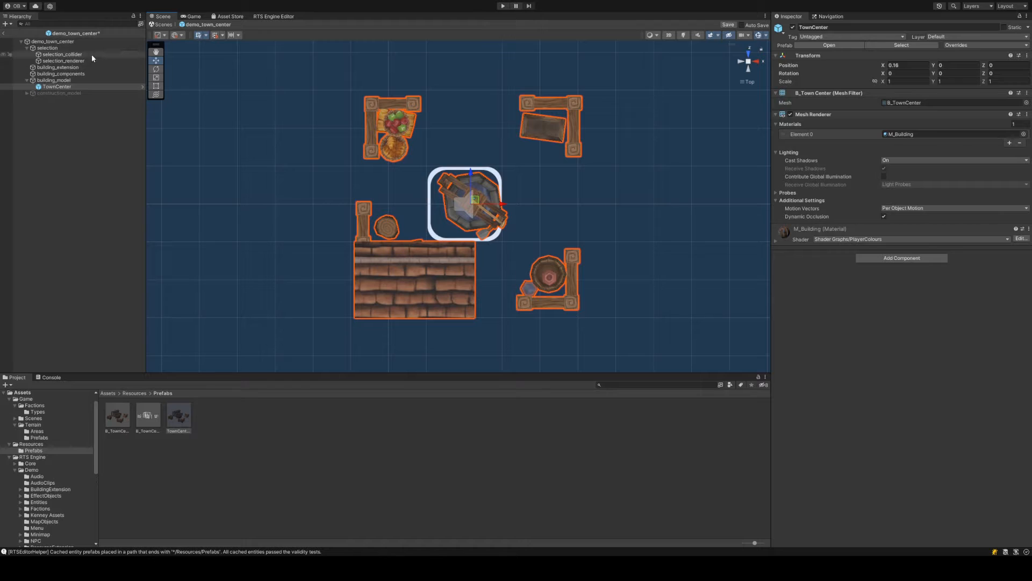
{"action": "left_click", "coordinate": [86, 41]}
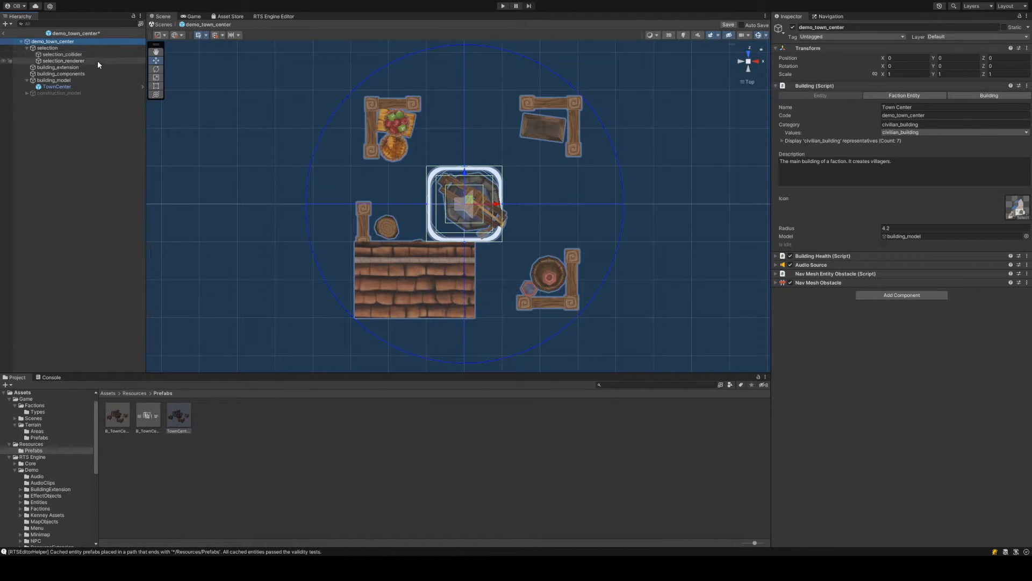
{"action": "left_click_drag", "start_coordinate": [346, 184], "coordinate": [527, 131], "text": "alt"}
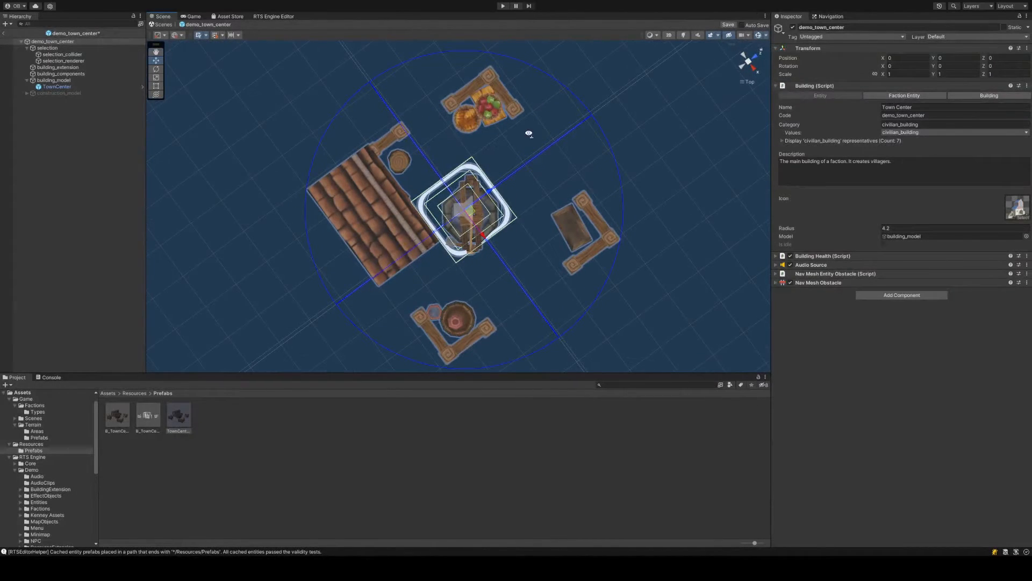
{"action": "left_click", "coordinate": [755, 68]}
{"action": "left_click", "coordinate": [749, 53]}
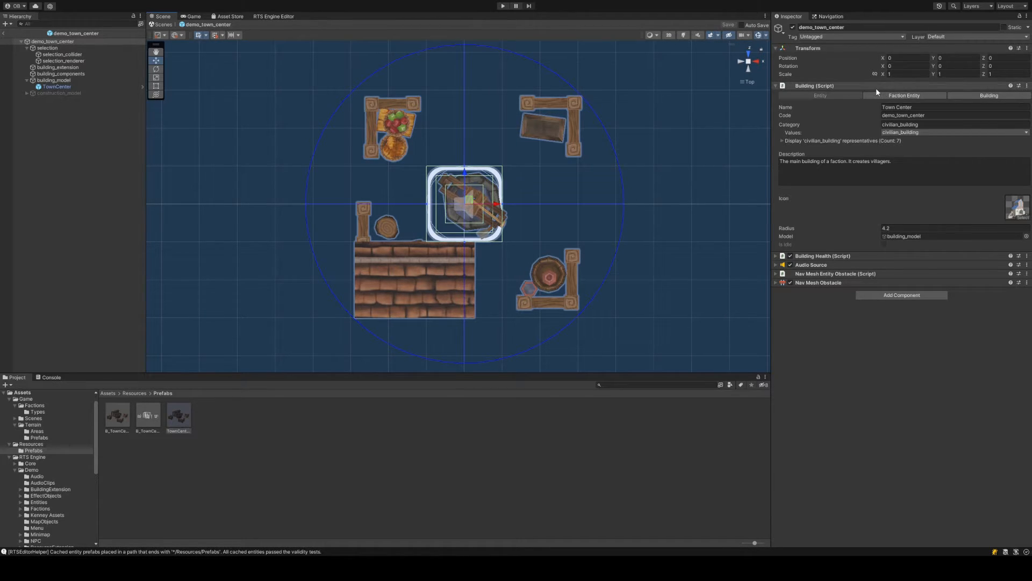
Show the Building script's Faction Entity settings, and return to map_scene_01 to view GameManager's faction slots
{"action": "left_click", "coordinate": [892, 96]}
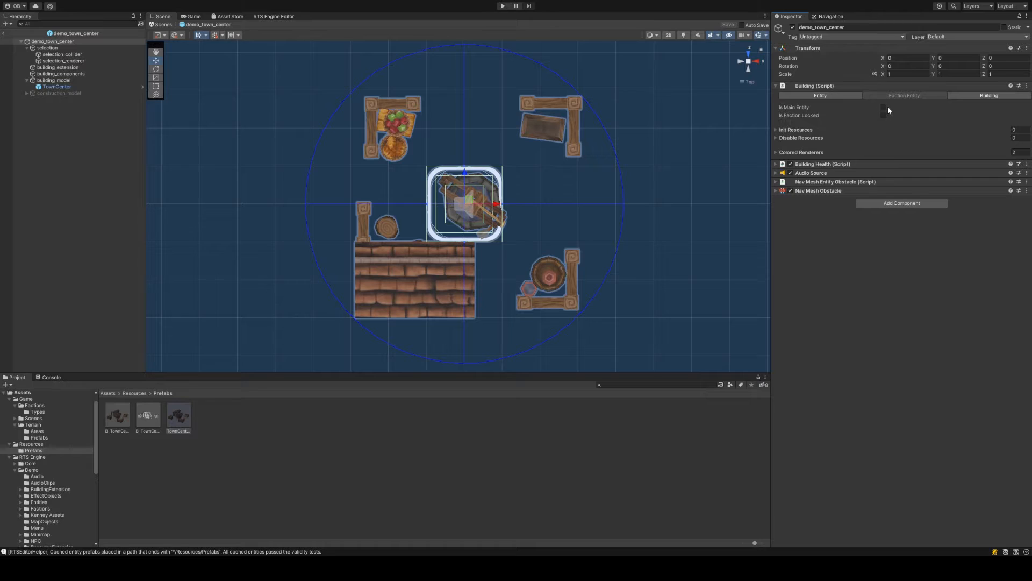
{"action": "left_click", "coordinate": [4, 39]}
{"action": "left_click", "coordinate": [4, 34]}
{"action": "left_click", "coordinate": [5, 37]}
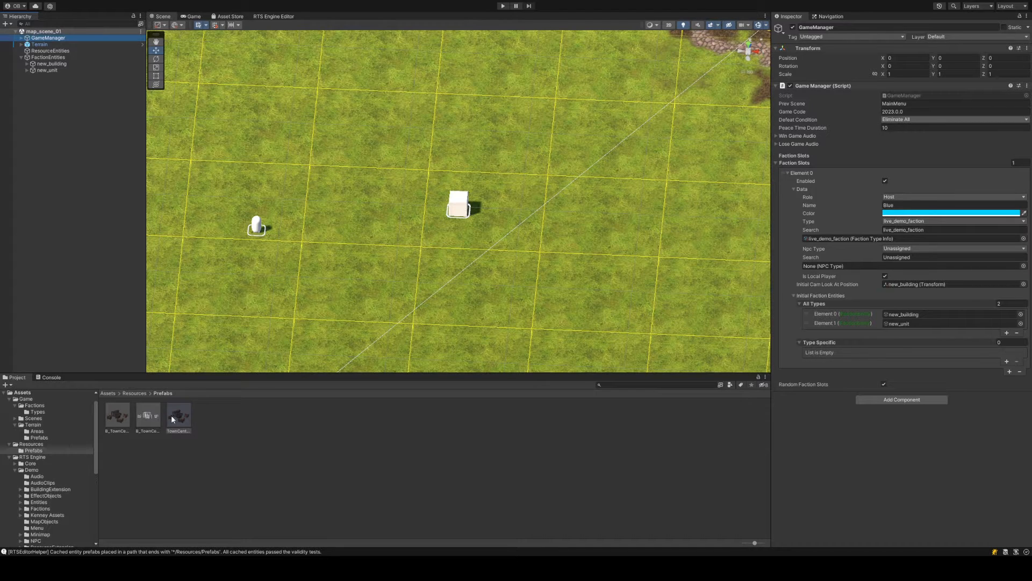
Reopen the demo_town_center prefab from Resources/Prefabs and show its Building script's Faction Entity settings
{"action": "left_click", "coordinate": [129, 393]}
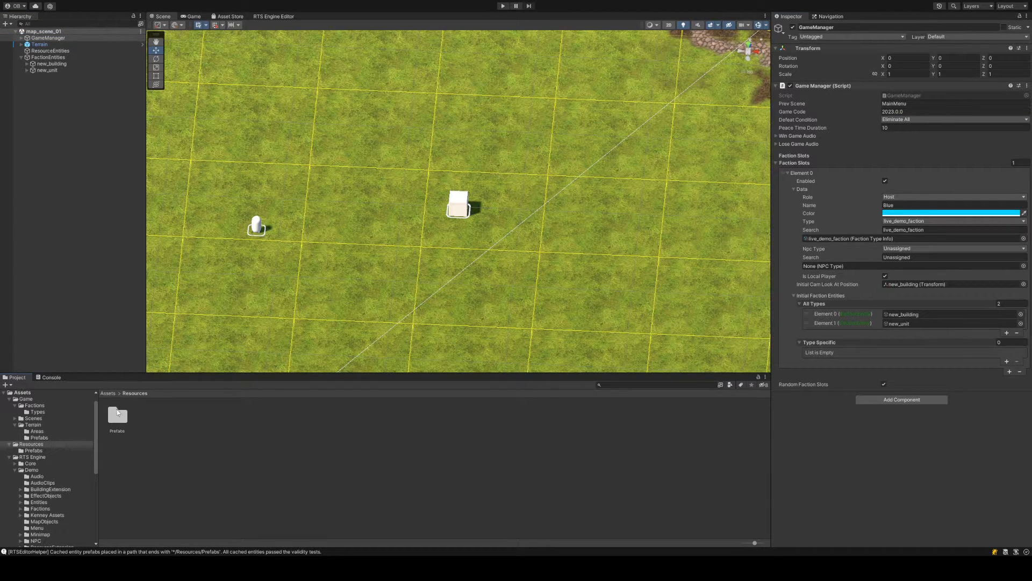
{"action": "double_click", "coordinate": [117, 413]}
{"action": "double_click", "coordinate": [117, 415]}
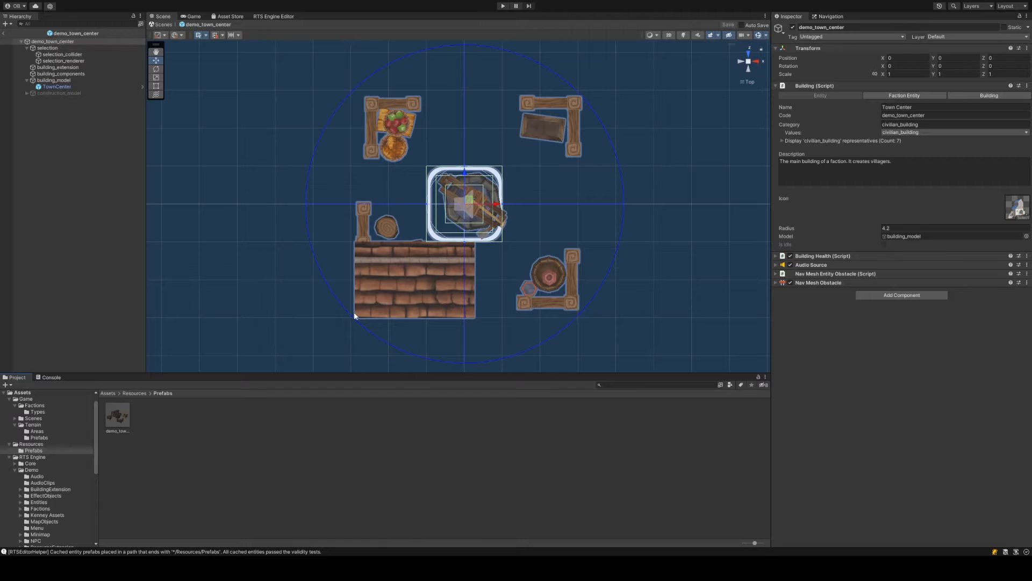
{"action": "left_click", "coordinate": [821, 95]}
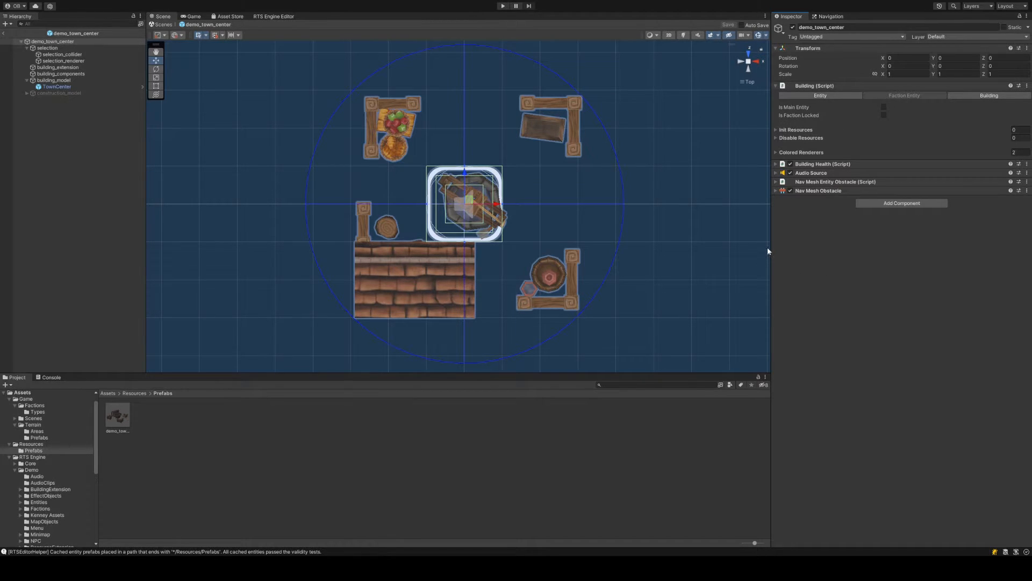
{"action": "left_click_drag", "start_coordinate": [771, 247], "coordinate": [767, 245]}
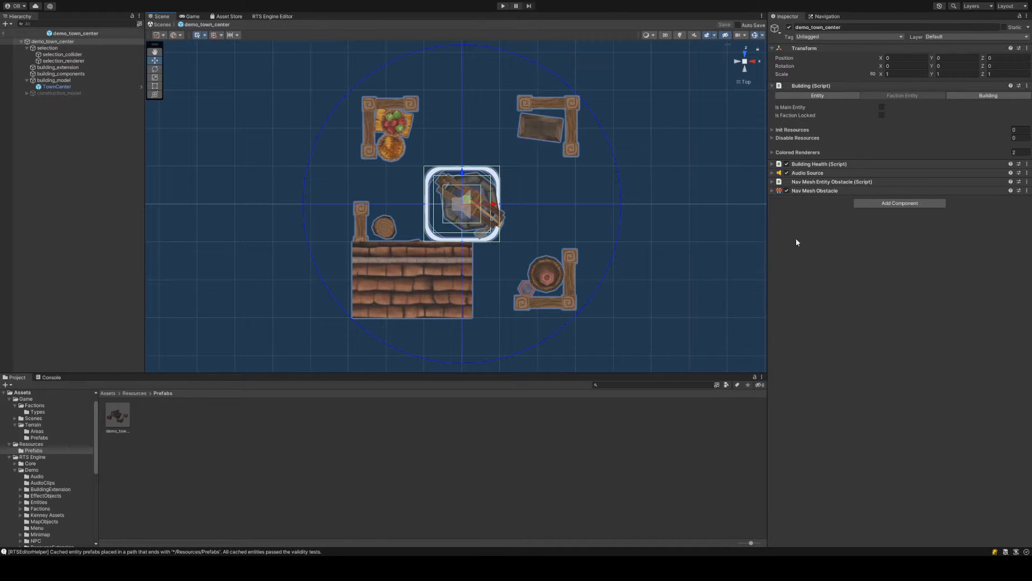
{"action": "mouse_move", "coordinate": [719, 212]}
{"action": "middle_mouse_down"}
{"action": "mouse_move", "coordinate": [705, 214]}
{"action": "mouse_move", "coordinate": [719, 215]}
{"action": "middle_mouse_up"}
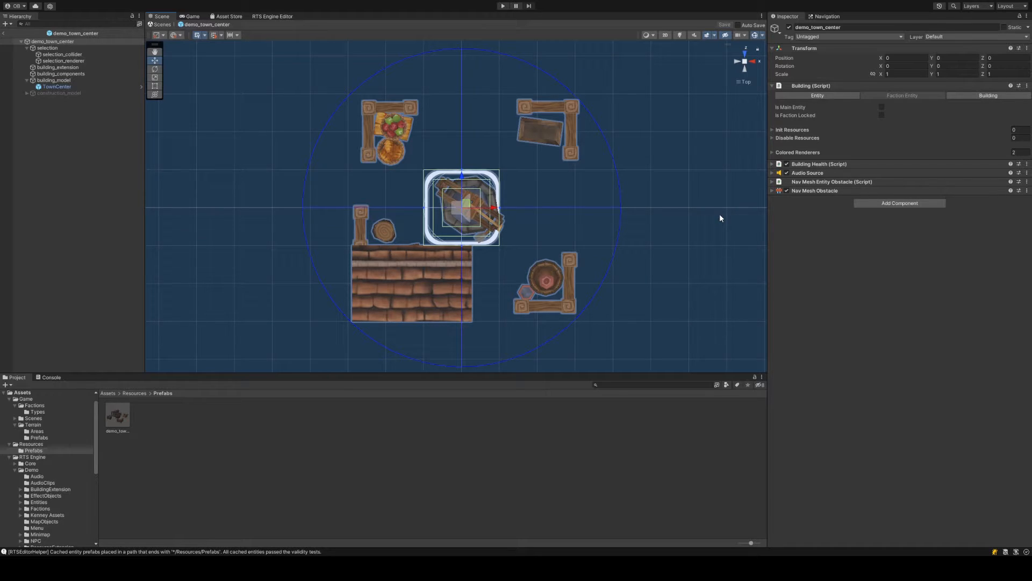
{"action": "middle_click_drag", "start_coordinate": [715, 205], "coordinate": [711, 201]}
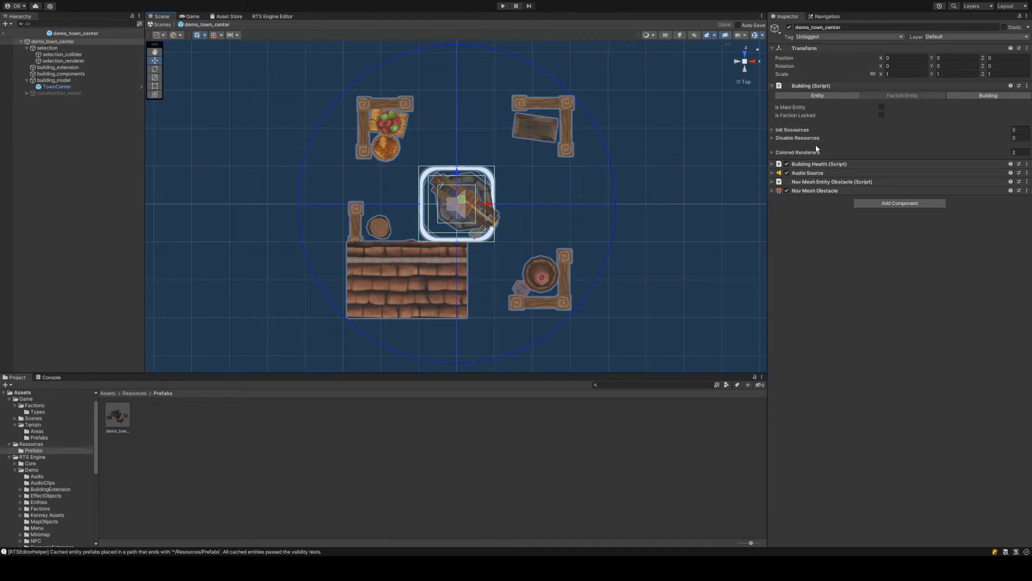
Add an Init Resources entry of type population with a capacity of 10 to the Building script
{"action": "left_click", "coordinate": [805, 129]}
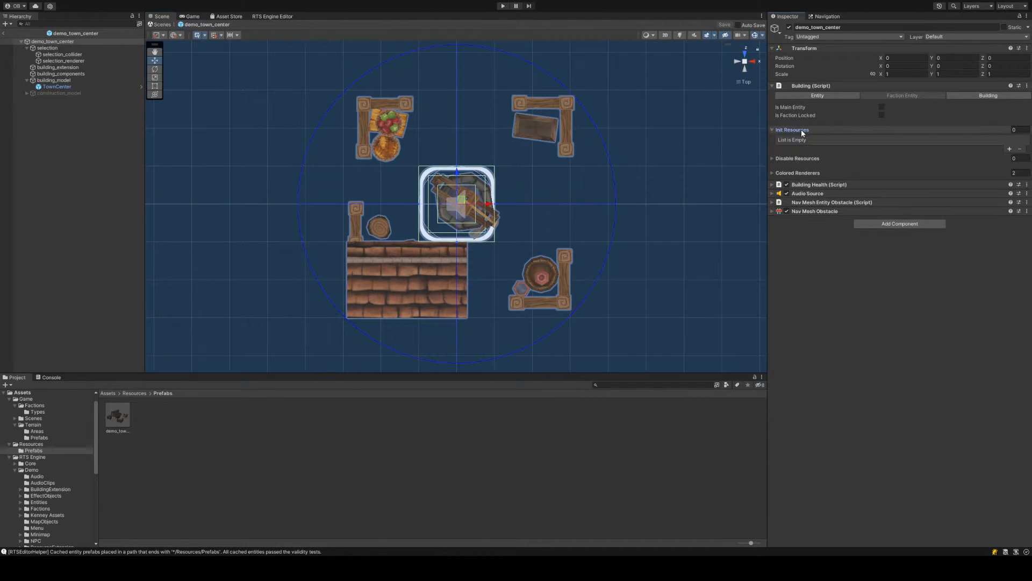
{"action": "left_click", "coordinate": [807, 157]}
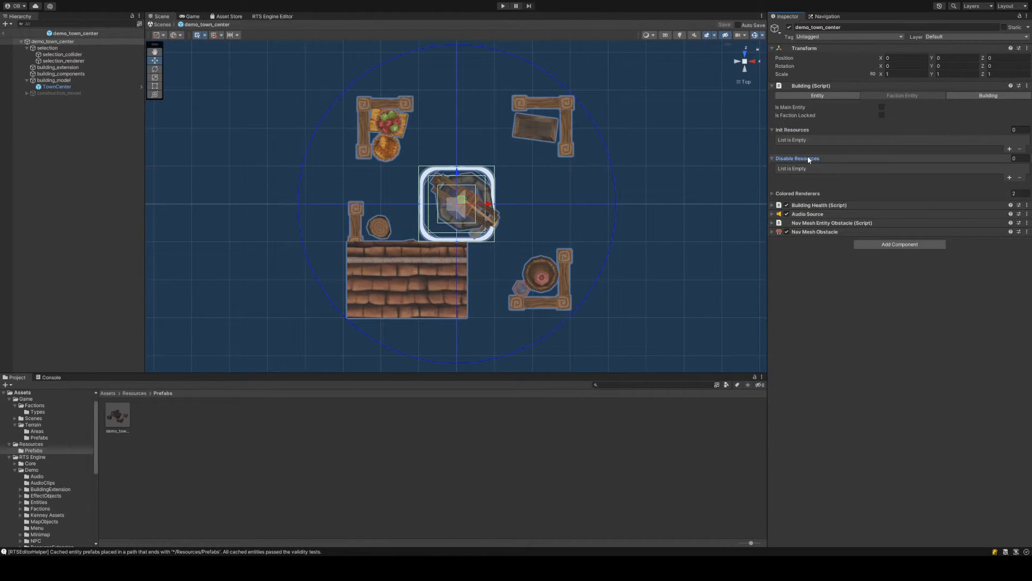
{"action": "left_click", "coordinate": [1010, 149]}
{"action": "left_click", "coordinate": [862, 139]}
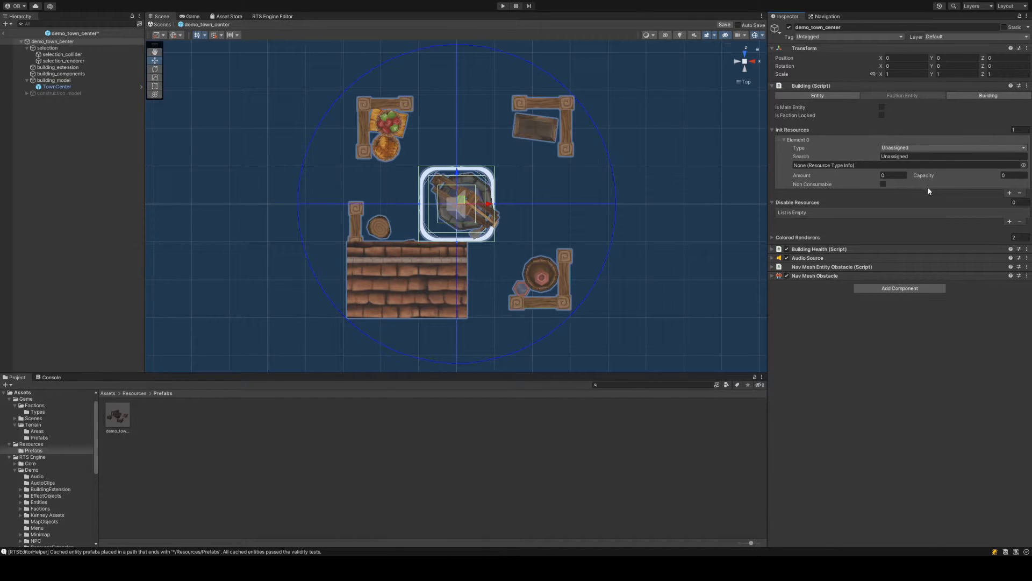
{"action": "left_click", "coordinate": [926, 204]}
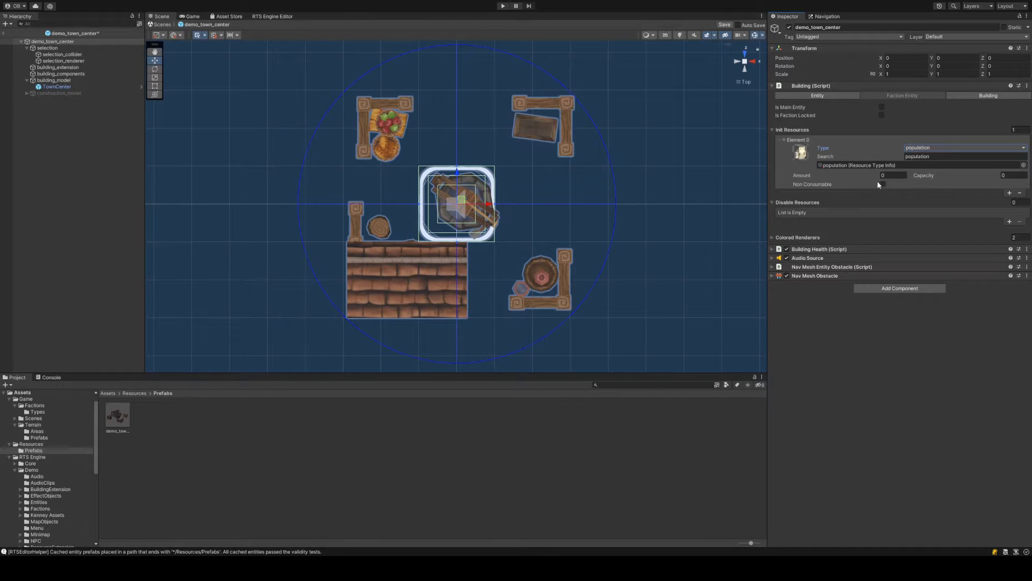
{"action": "left_click", "coordinate": [1011, 176]}
{"action": "type", "text": "10"}
Add a Disable Resources entry of type population with a capacity of -10
{"action": "left_click", "coordinate": [1009, 222]}
{"action": "left_click", "coordinate": [895, 212]}
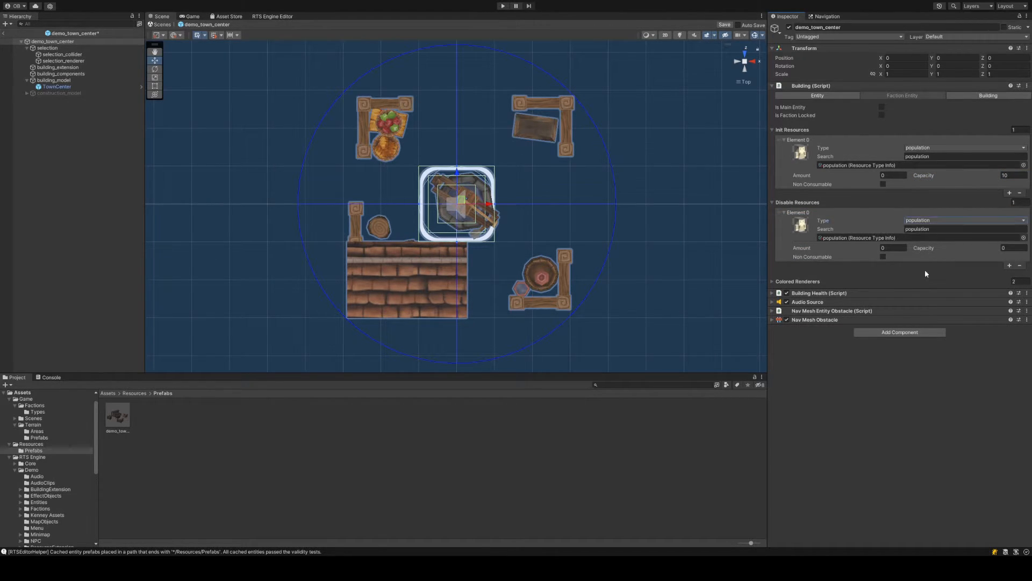
{"action": "left_click", "coordinate": [1016, 246]}
{"action": "type", "text": "-10"}
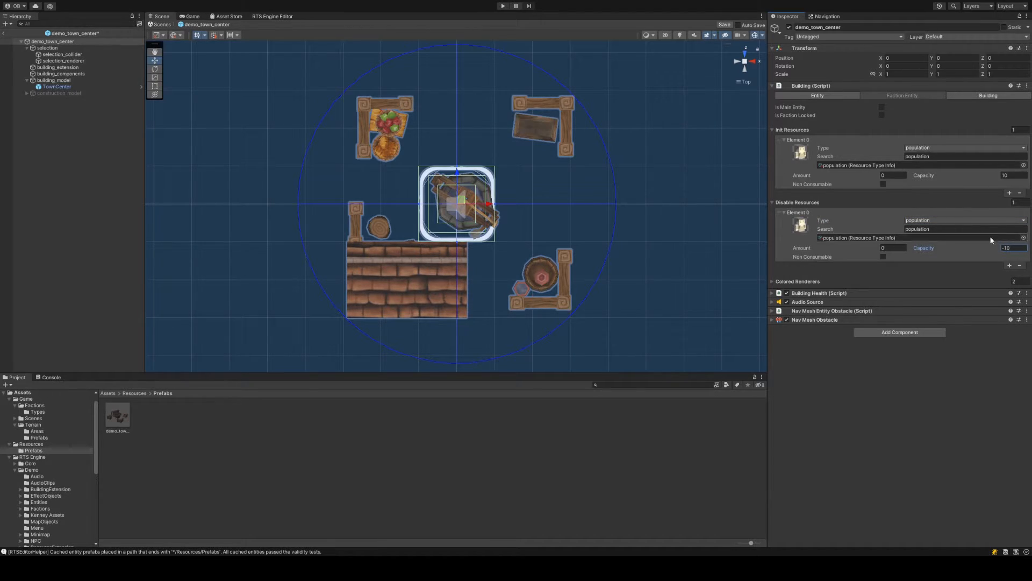
{"action": "left_click", "coordinate": [847, 176]}
Empty the Init Resources and Disable Resources lists by setting their sizes to 0, and collapse both
{"action": "left_click", "coordinate": [1016, 130]}
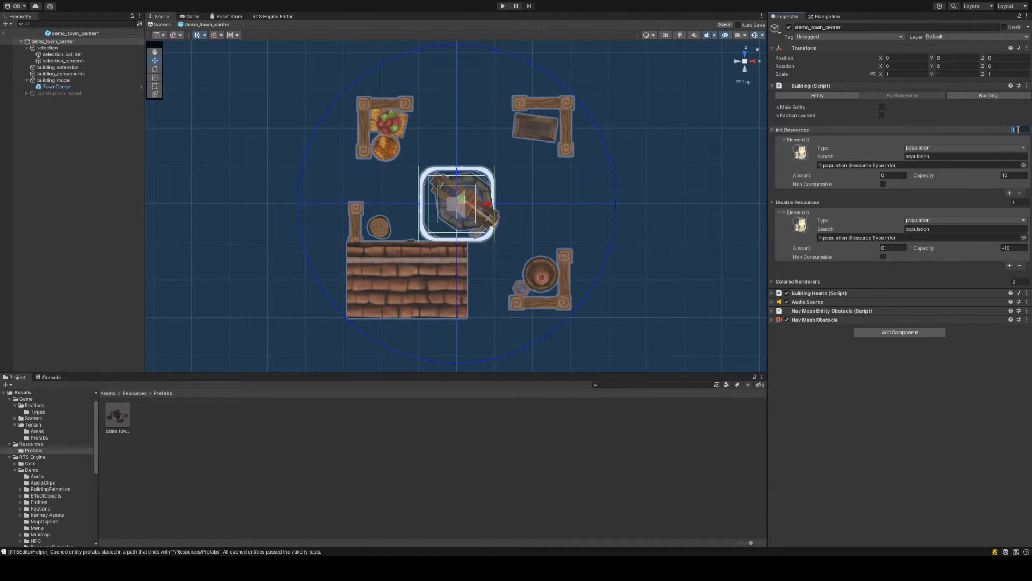
{"action": "key", "text": "Return"}
{"action": "left_click", "coordinate": [1016, 159]}
{"action": "type", "text": "0"}
{"action": "key", "text": "Return"}
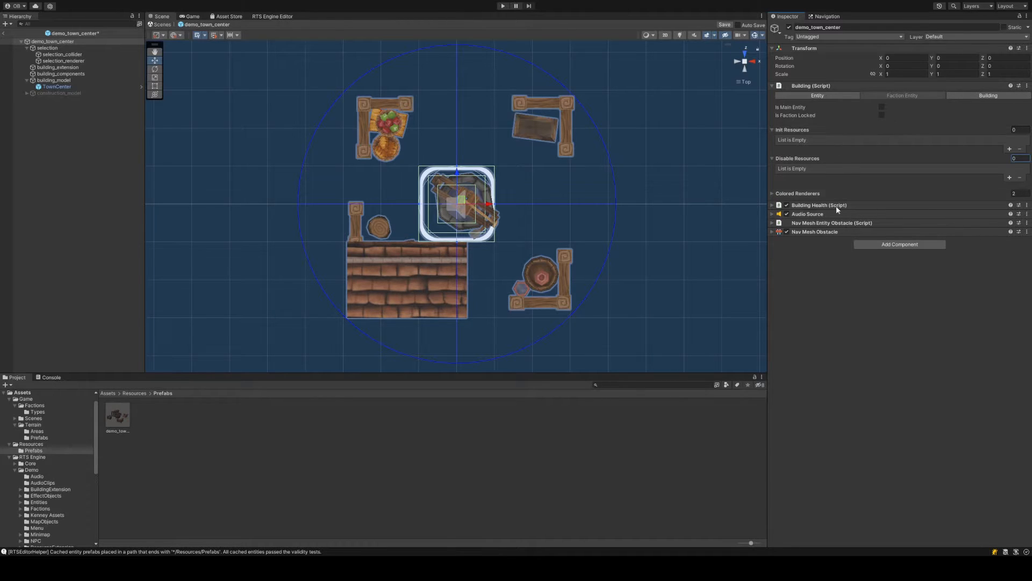
{"action": "left_click", "coordinate": [817, 130]}
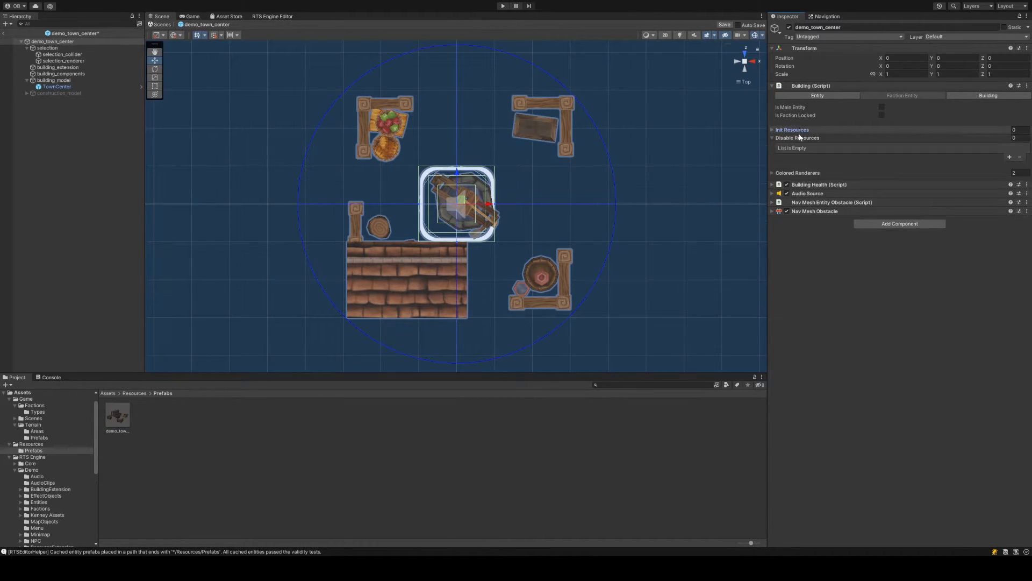
{"action": "left_click", "coordinate": [809, 138]}
Assign the TownCenter mesh renderer to Element 0 of the Building script's Colored Renderers
{"action": "left_click", "coordinate": [804, 153]}
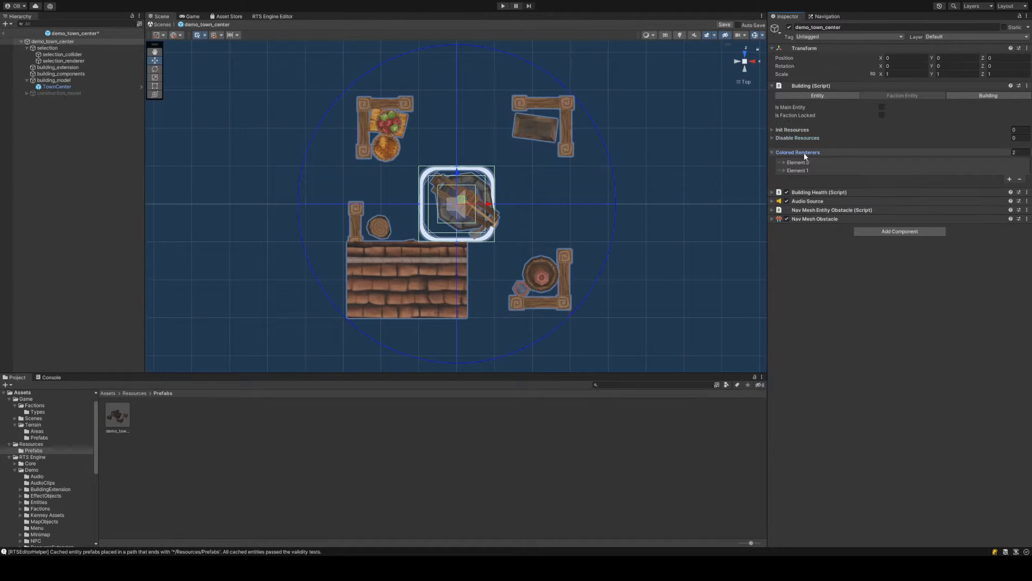
{"action": "left_click", "coordinate": [795, 170]}
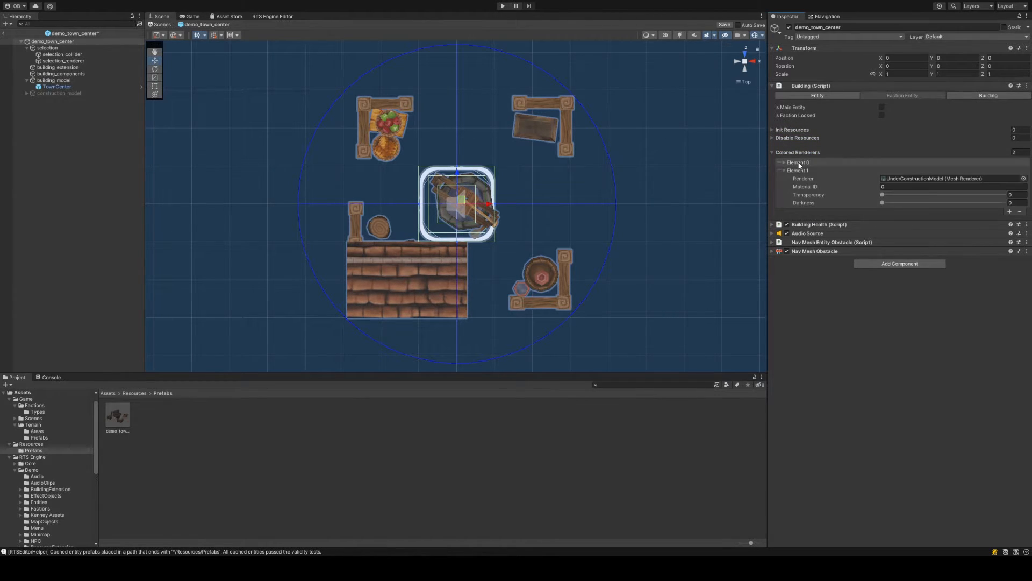
{"action": "left_click", "coordinate": [798, 162]}
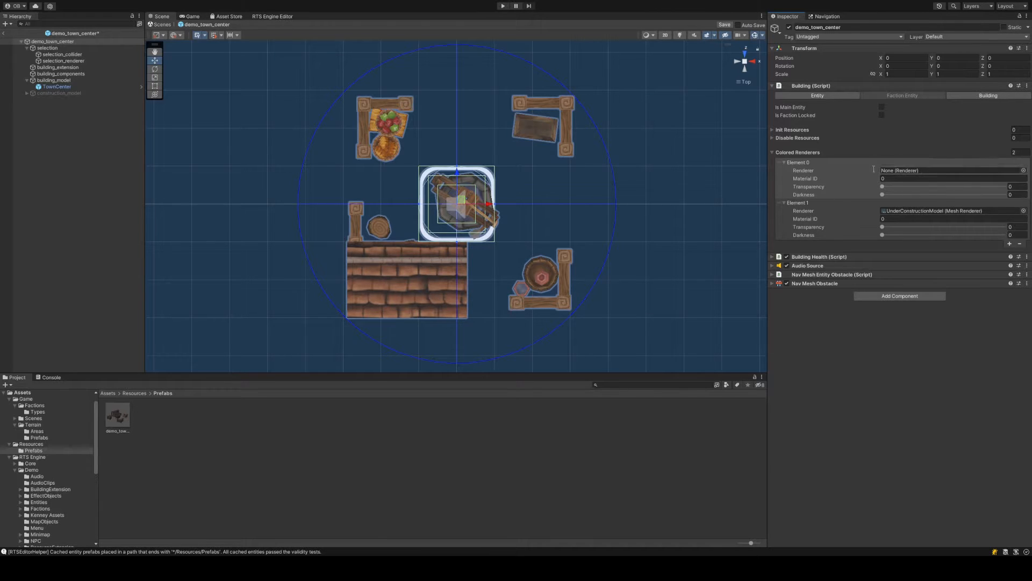
{"action": "left_click_drag", "start_coordinate": [595, 183], "coordinate": [498, 194], "text": "alt"}
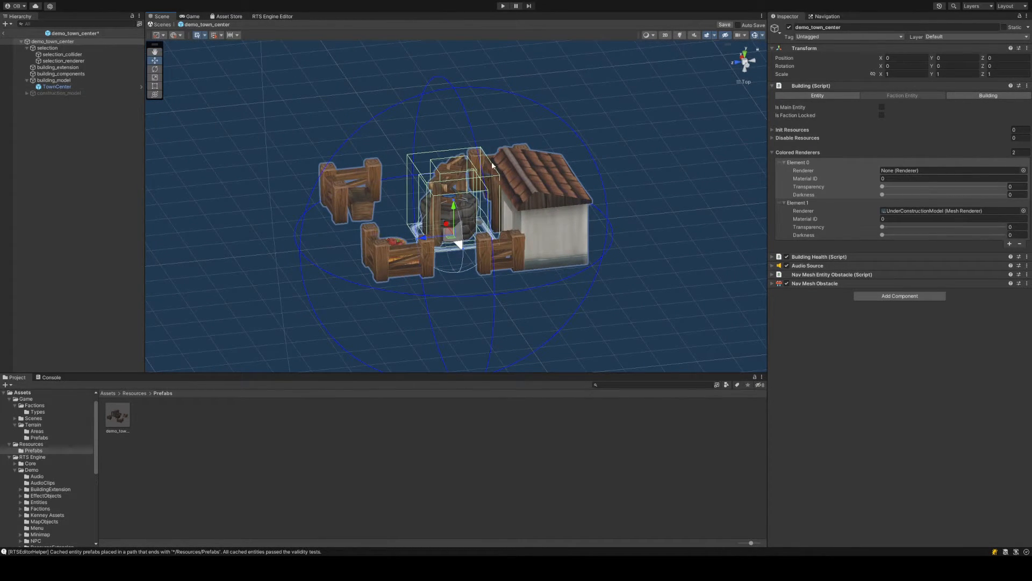
{"action": "left_click_drag", "start_coordinate": [492, 165], "coordinate": [448, 202], "text": "alt"}
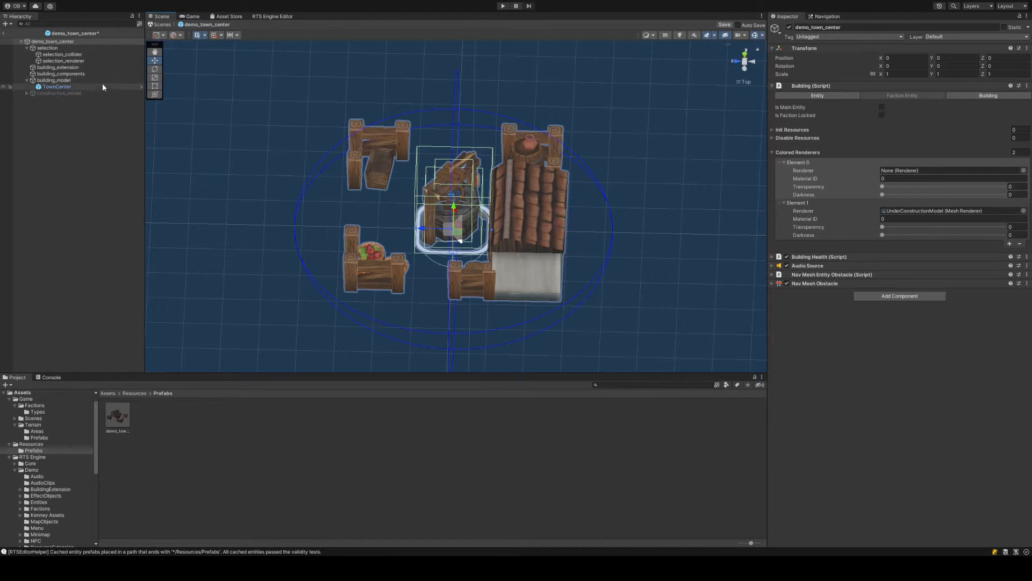
{"action": "left_click_drag", "start_coordinate": [95, 88], "coordinate": [903, 174]}
Preview other PlayerColor values, such as magenta and blue, on TownCenter's M_Building material and inspect the roof
{"action": "left_click", "coordinate": [51, 88]}
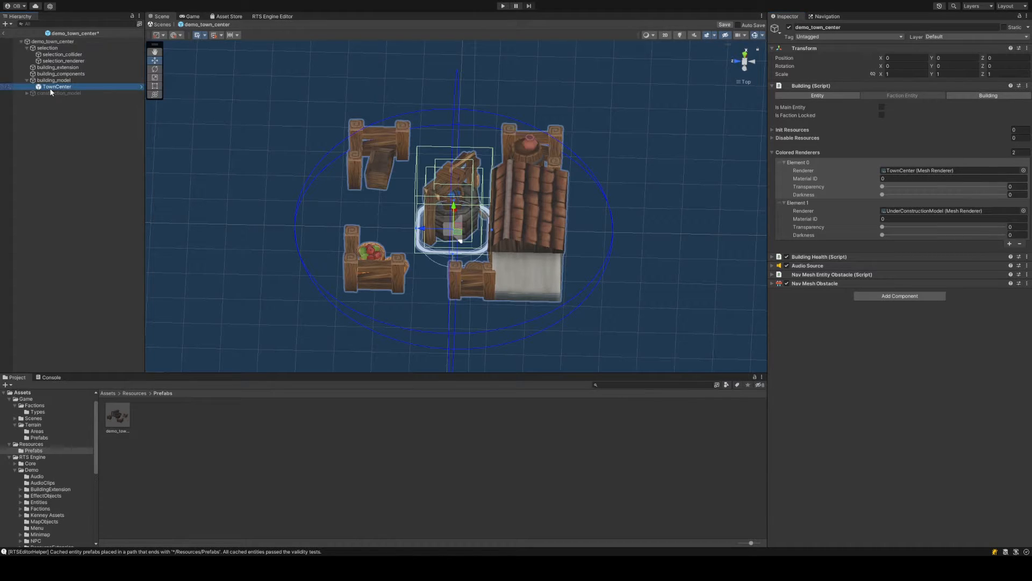
{"action": "left_click", "coordinate": [817, 227]}
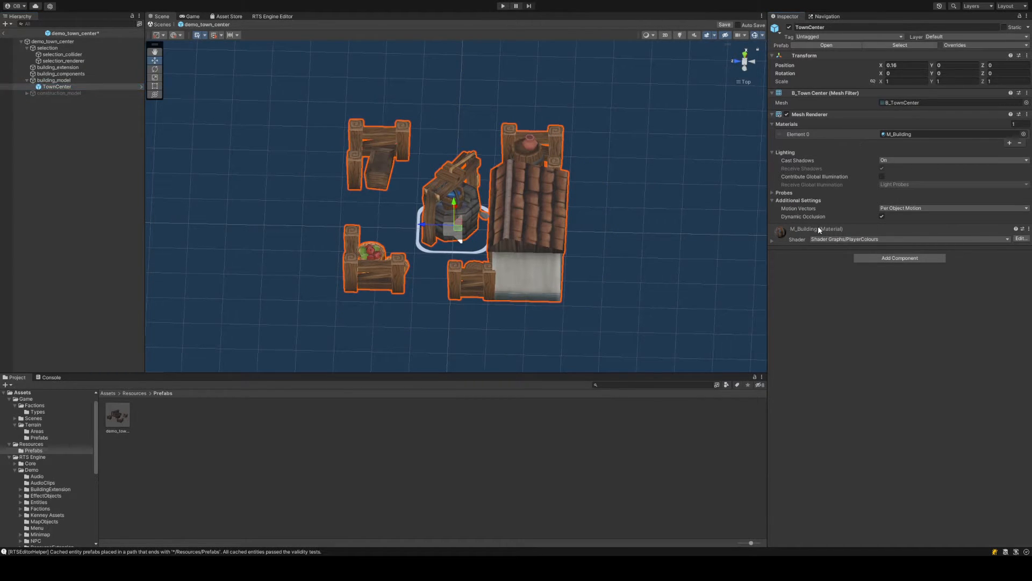
{"action": "left_click", "coordinate": [903, 135]}
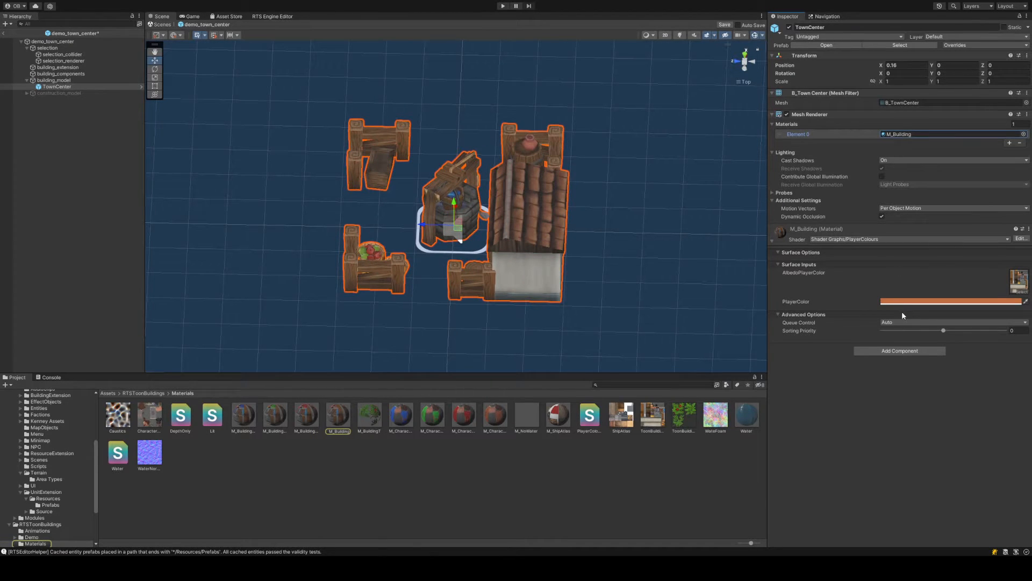
{"action": "left_click", "coordinate": [955, 328]}
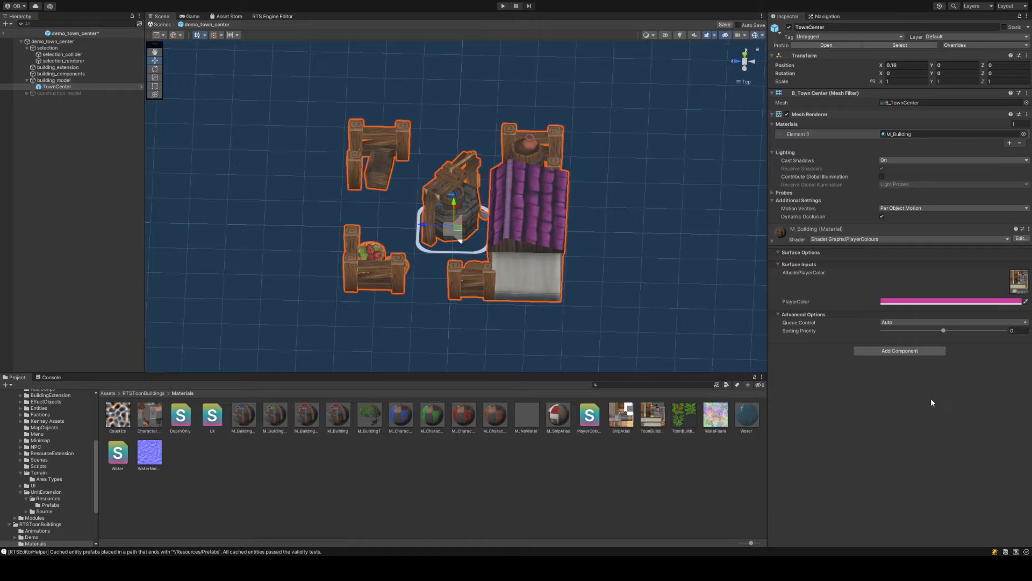
{"action": "left_click_drag", "start_coordinate": [733, 258], "coordinate": [469, 172], "text": "alt"}
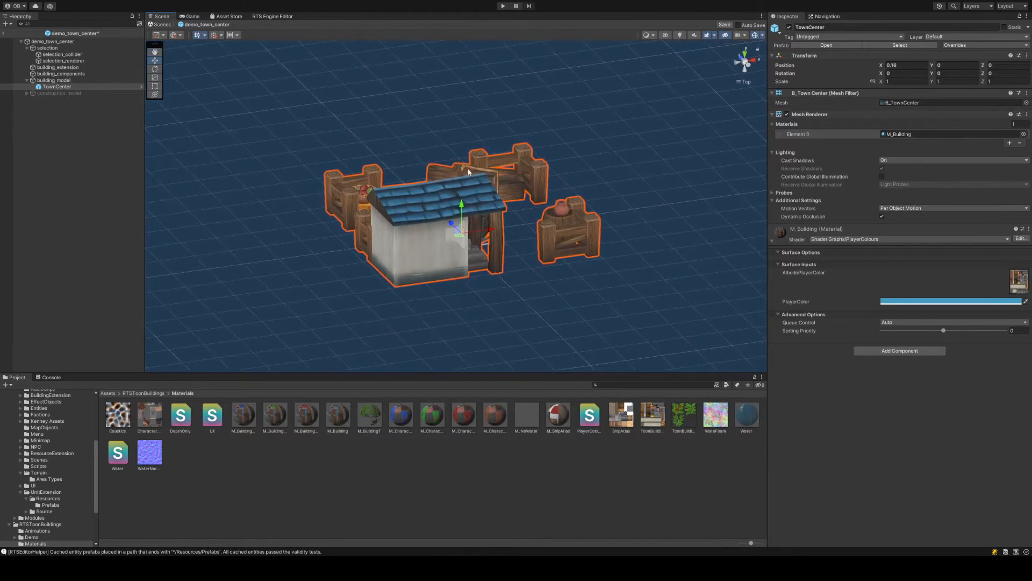
Restore M_Building's PlayerColor to its original orange and save the demo_town_center prefab
{"action": "left_click", "coordinate": [731, 306]}
{"action": "left_click_drag", "start_coordinate": [704, 295], "coordinate": [824, 314], "text": "alt"}
{"action": "key", "text": "ctrl+s"}
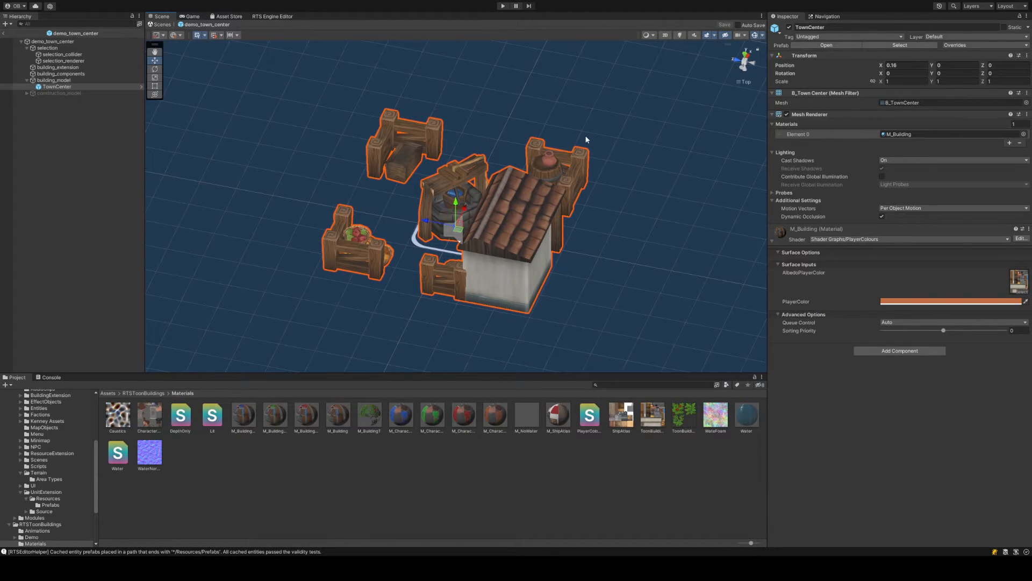
Set Element 0 of demo_town_center's Colored Renderers to Transparency 0 and Darkness 0.5
{"action": "left_click", "coordinate": [93, 41]}
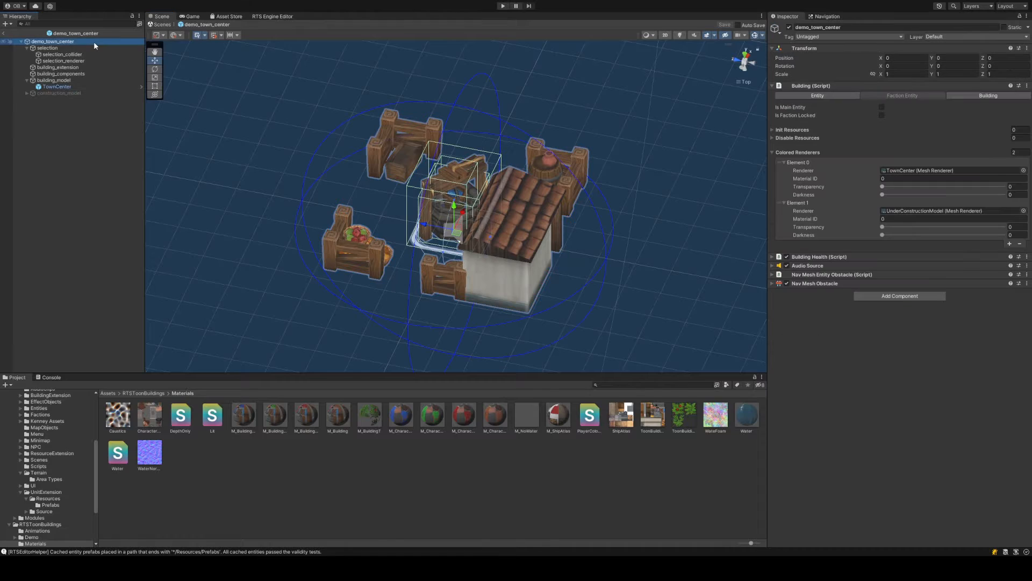
{"action": "left_click", "coordinate": [898, 180]}
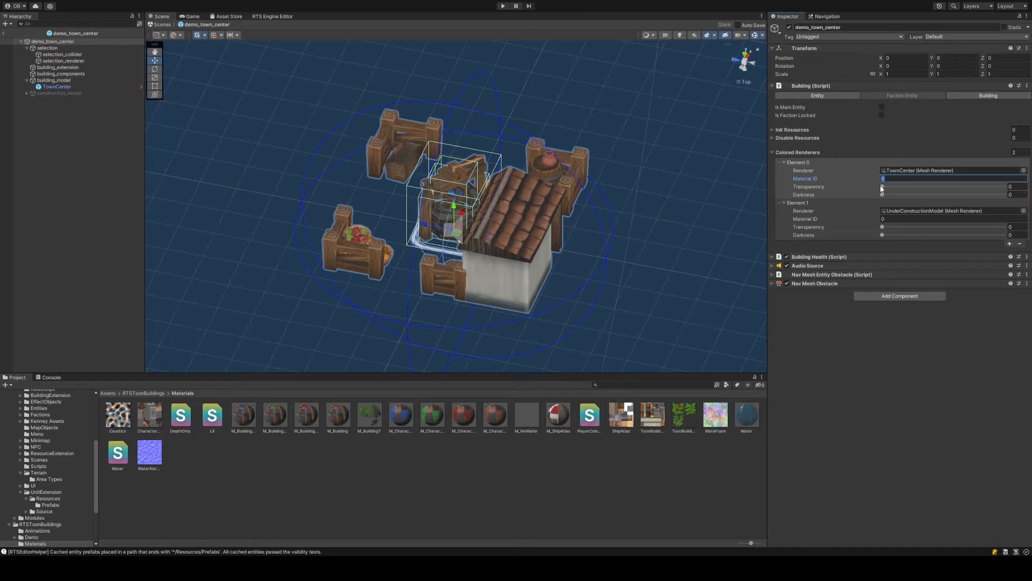
{"action": "left_click_drag", "start_coordinate": [881, 188], "coordinate": [914, 193]}
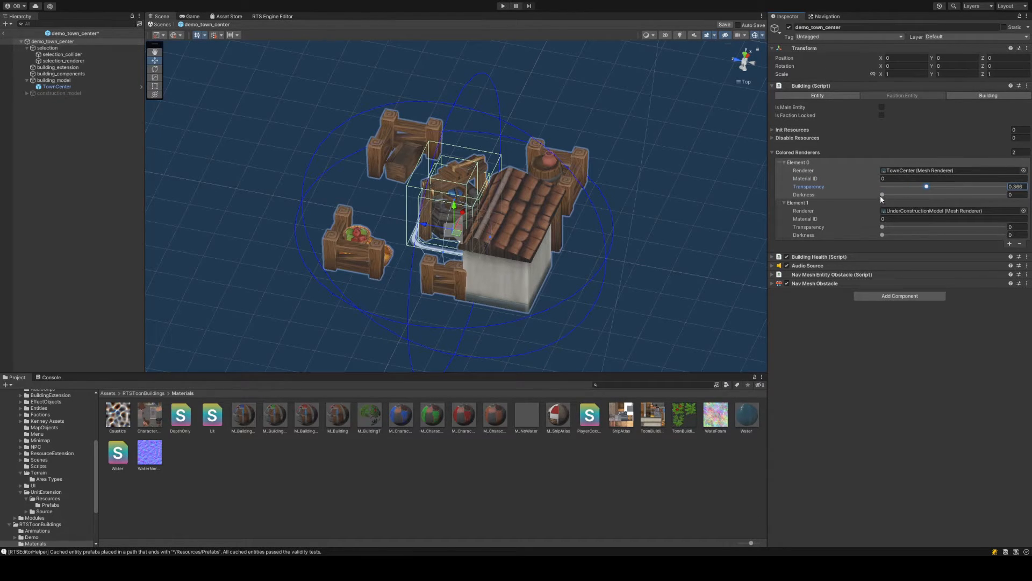
{"action": "left_click_drag", "start_coordinate": [881, 195], "coordinate": [965, 196]}
{"action": "left_click_drag", "start_coordinate": [959, 198], "coordinate": [957, 199]}
{"action": "left_click", "coordinate": [1016, 194]}
{"action": "type", "text": "0"}
{"action": "left_click", "coordinate": [1018, 186]}
{"action": "type", "text": "0"}
{"action": "left_click", "coordinate": [1016, 195]}
Locate Element 1's UnderConstructionModel and temporarily enable construction_model to inspect the placeholder under the well, disabling it again
{"action": "left_click", "coordinate": [903, 211]}
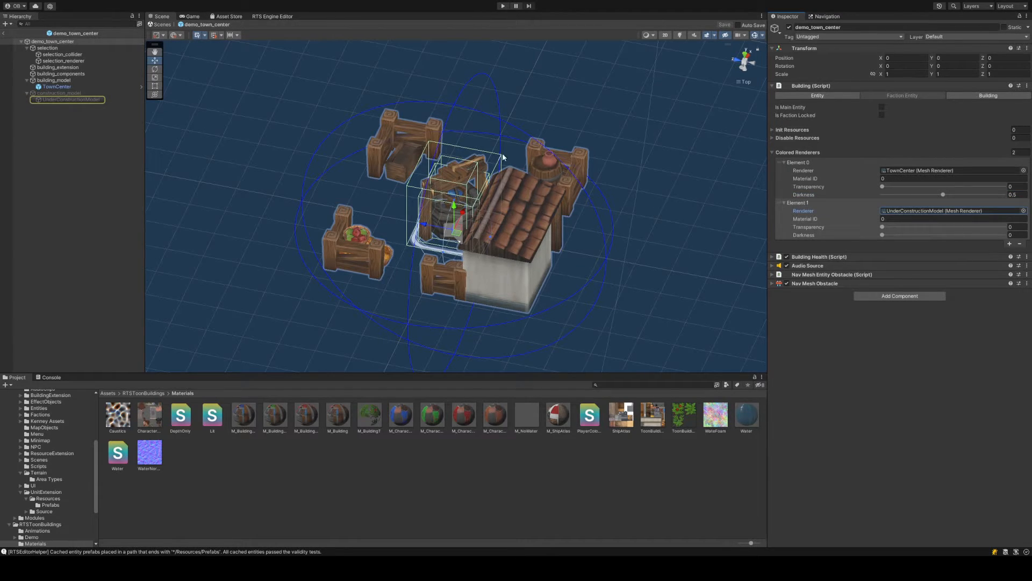
{"action": "left_click", "coordinate": [84, 93]}
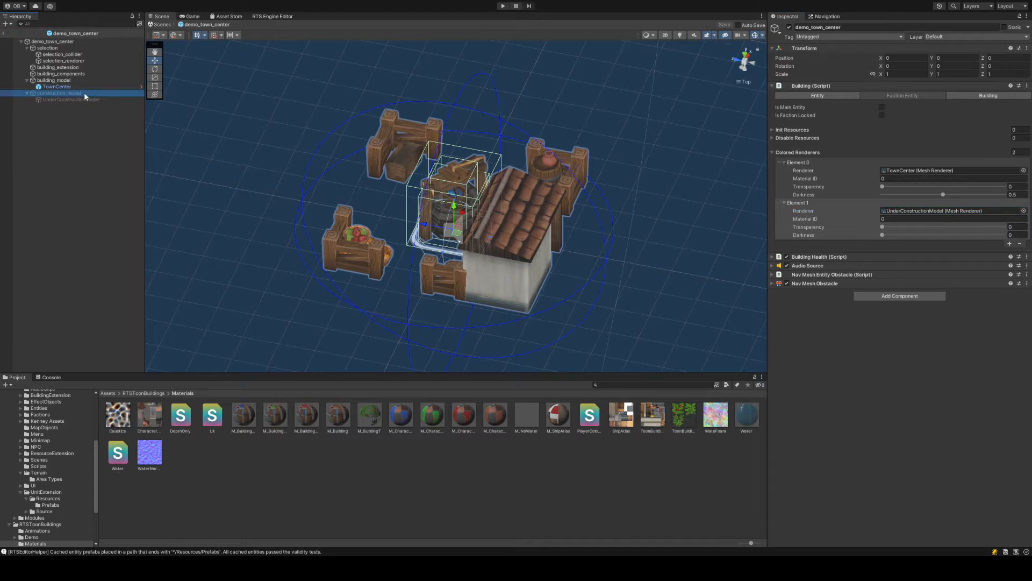
{"action": "left_click", "coordinate": [789, 27]}
{"action": "scroll", "coordinate": [383, 259], "scroll_direction": "up", "scroll_amount": 3}
{"action": "scroll", "coordinate": [383, 259], "scroll_direction": "up", "scroll_amount": 5}
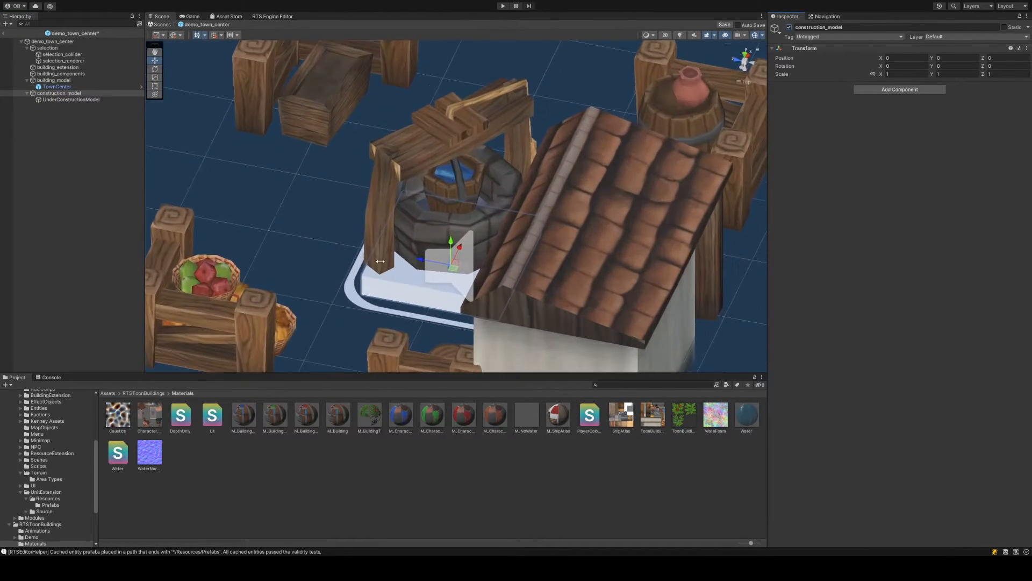
{"action": "middle_click_drag", "start_coordinate": [383, 259], "coordinate": [434, 215]}
{"action": "scroll", "coordinate": [432, 218], "scroll_direction": "up", "scroll_amount": 1}
{"action": "right_click_drag", "start_coordinate": [439, 224], "coordinate": [546, 203]}
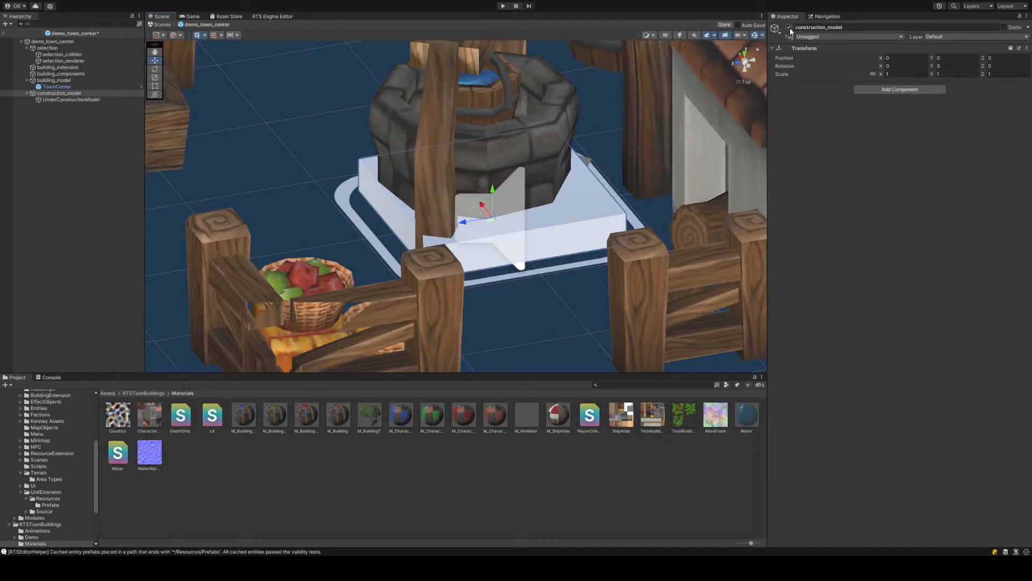
{"action": "left_click", "coordinate": [790, 27]}
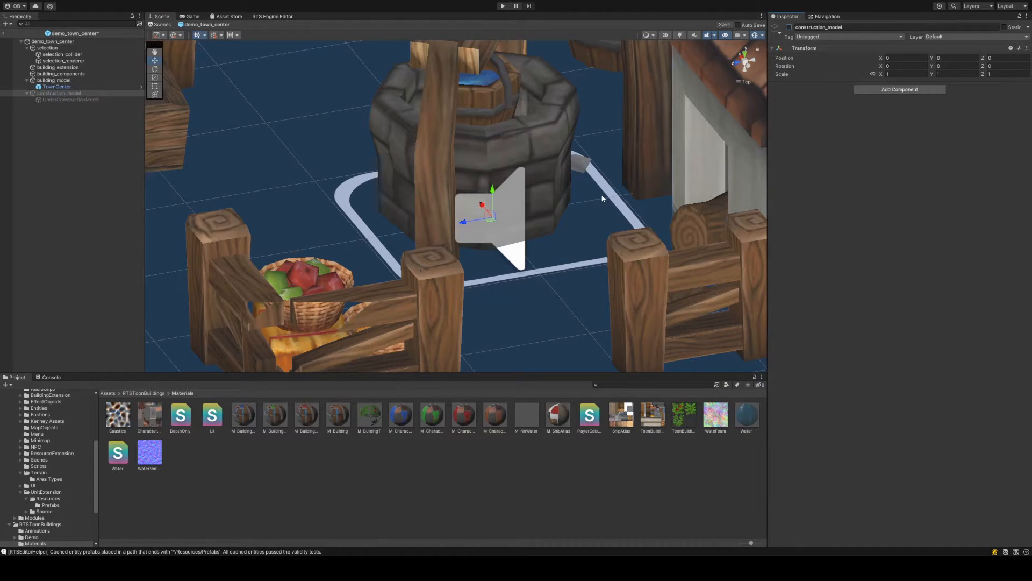
Open the Demo_BuiltIn scene from the RTSToonBuildings Demo folder
{"action": "left_click", "coordinate": [139, 393]}
{"action": "left_click", "coordinate": [209, 415]}
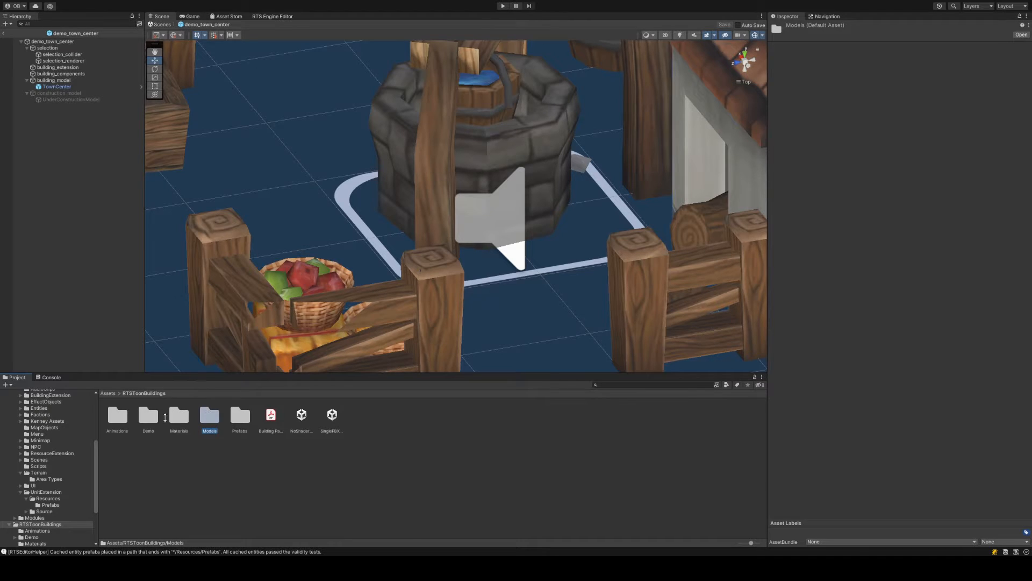
{"action": "double_click", "coordinate": [149, 415]}
{"action": "double_click", "coordinate": [271, 413]}
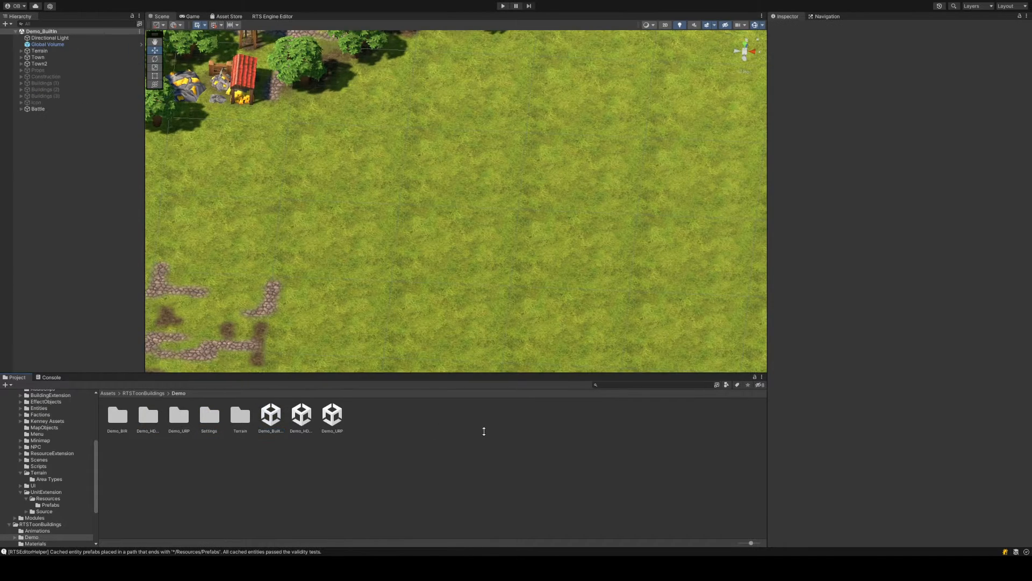
Survey the demo map, search the hierarchy for "constru" and reveal B_Construction1x1_01 inside the Town group
{"action": "scroll", "coordinate": [370, 190], "scroll_direction": "down", "scroll_amount": 5}
{"action": "right_click_drag", "start_coordinate": [370, 190], "coordinate": [382, 221]}
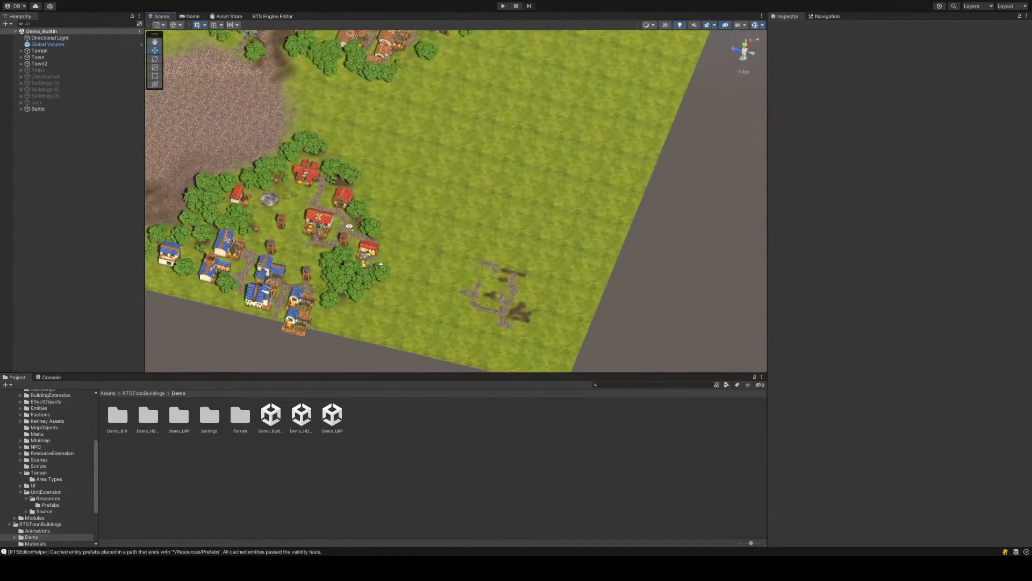
{"action": "middle_click_drag", "start_coordinate": [349, 226], "coordinate": [454, 242]}
{"action": "right_click_drag", "start_coordinate": [387, 237], "coordinate": [425, 242]}
{"action": "scroll", "coordinate": [425, 242], "scroll_direction": "down", "scroll_amount": 5}
{"action": "middle_click_drag", "start_coordinate": [379, 231], "coordinate": [495, 232]}
{"action": "right_click_drag", "start_coordinate": [379, 235], "coordinate": [446, 233]}
{"action": "left_click", "coordinate": [85, 24]}
{"action": "type", "text": "c"}
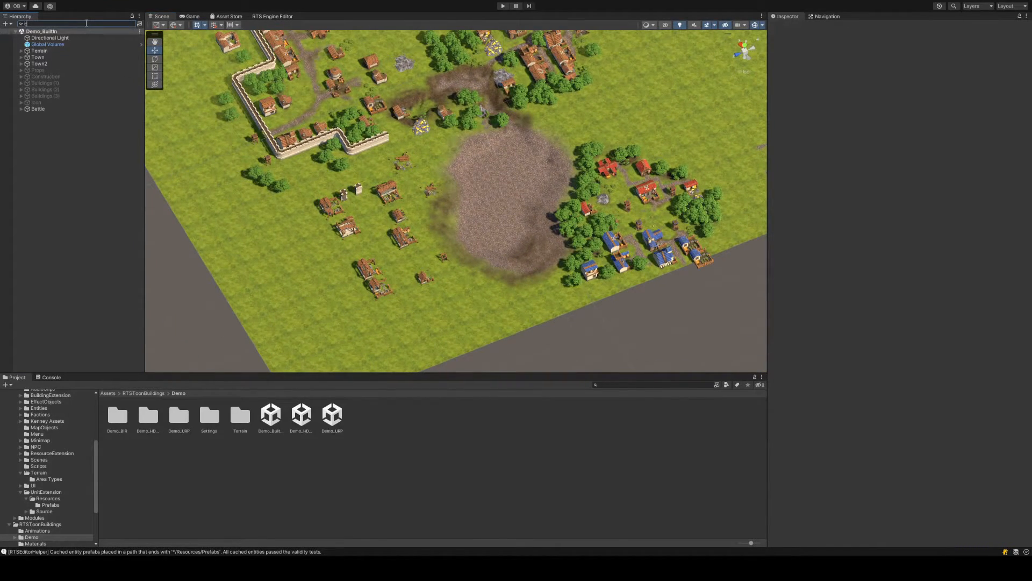
{"action": "type", "text": "onstru"}
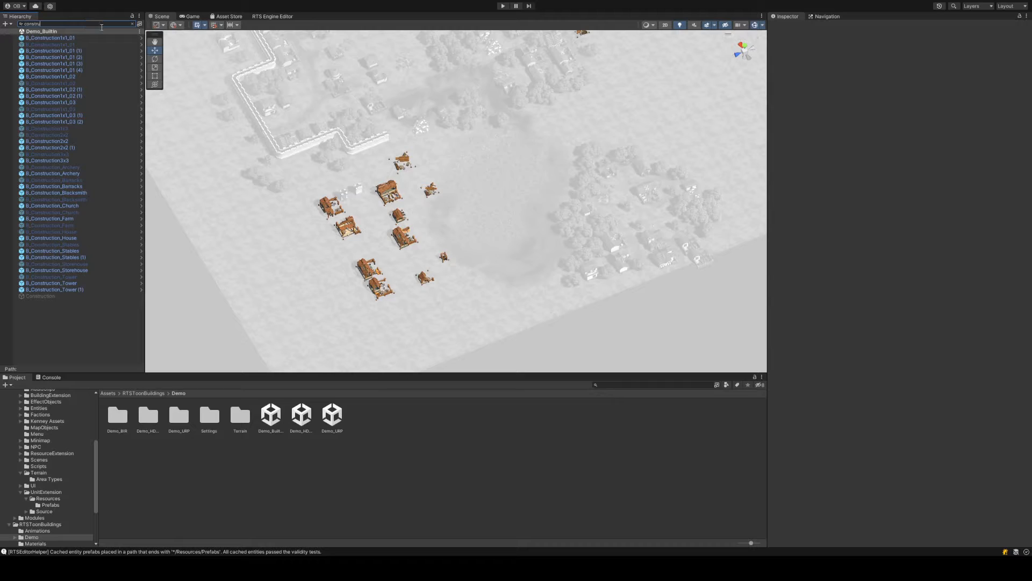
{"action": "left_click", "coordinate": [85, 36]}
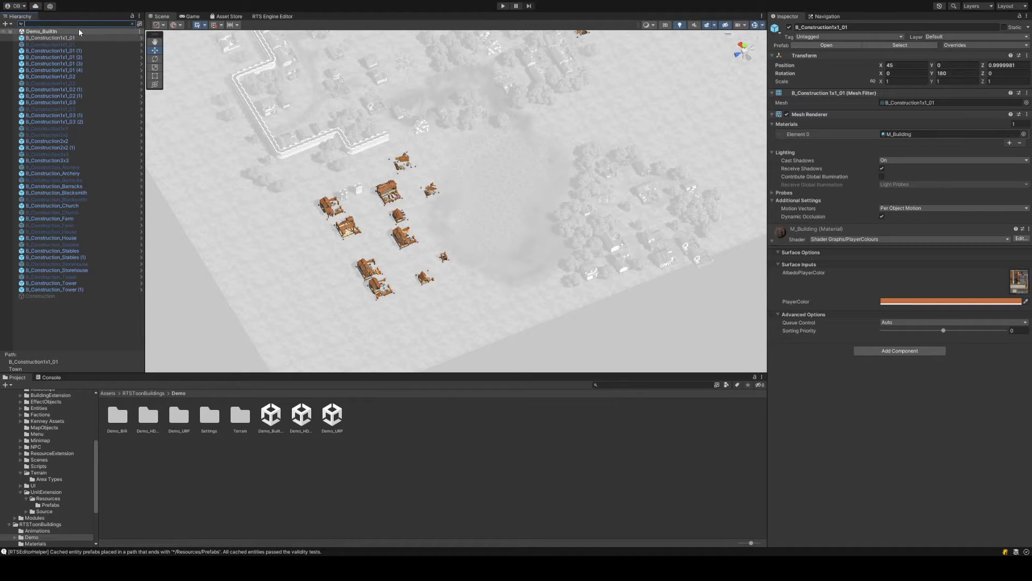
{"action": "key", "text": "Escape"}
Examine the Town group's construction models one by one: the three 1x1 variants, Archery, Tower, Storehouse and House
{"action": "double_click", "coordinate": [74, 96]}
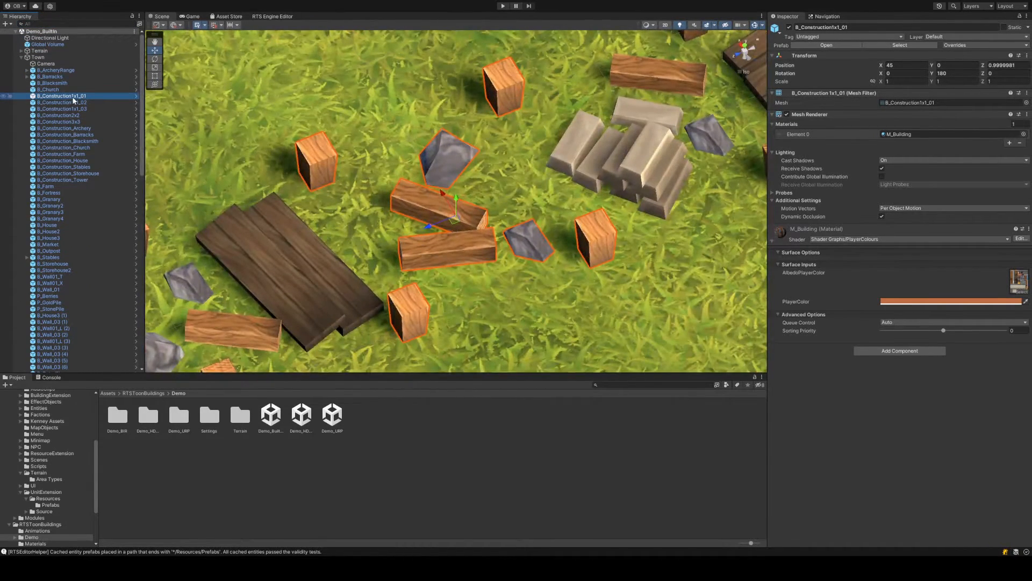
{"action": "left_click", "coordinate": [75, 102]}
{"action": "double_click", "coordinate": [76, 103]}
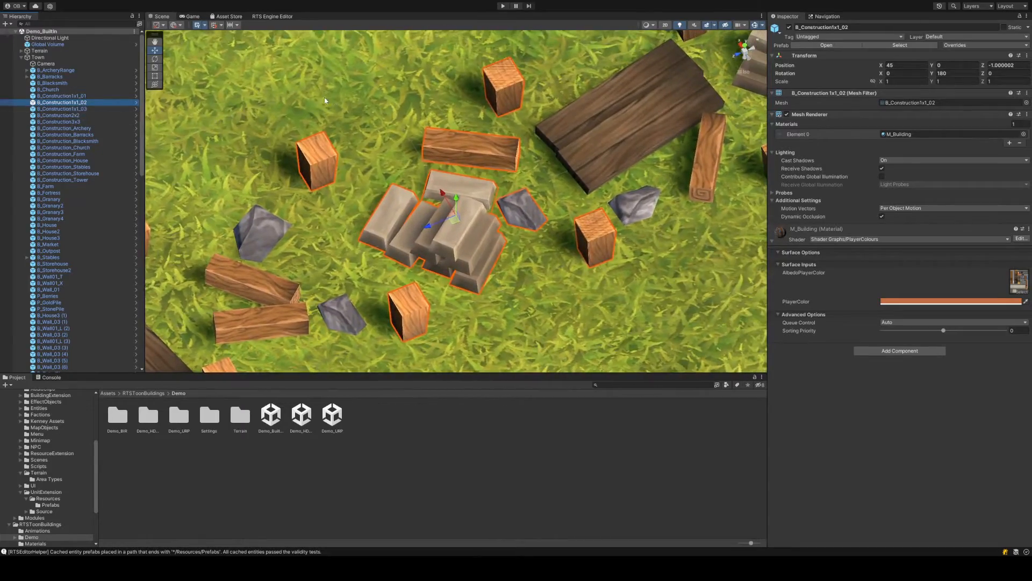
{"action": "scroll", "coordinate": [325, 101], "scroll_direction": "down", "scroll_amount": 5}
{"action": "double_click", "coordinate": [76, 109]}
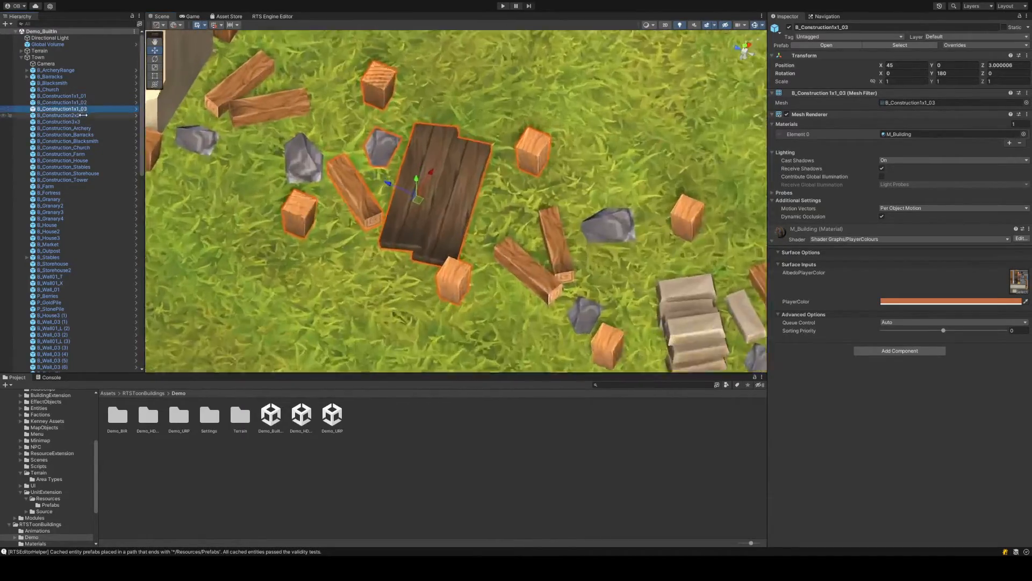
{"action": "left_click", "coordinate": [90, 129]}
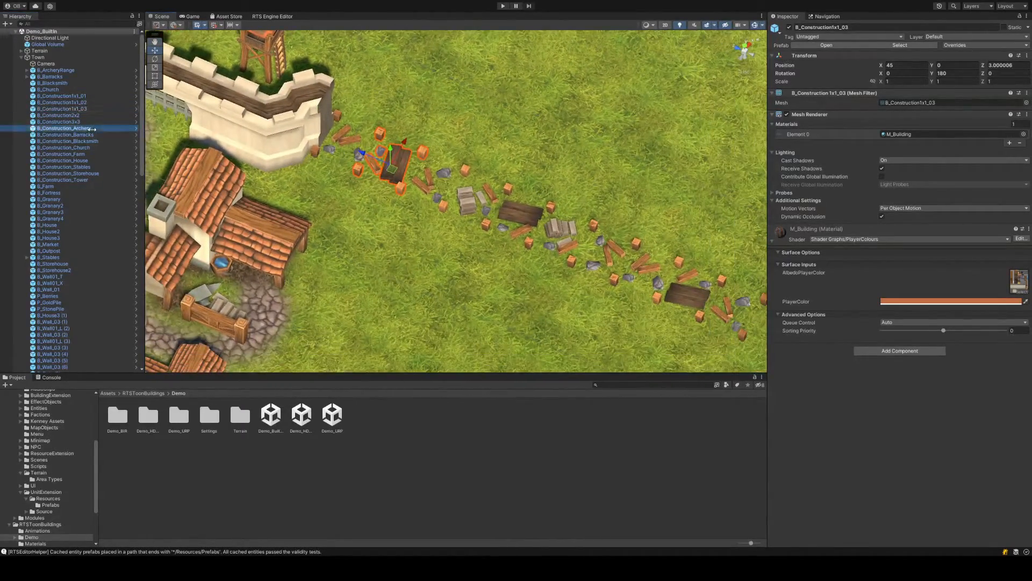
{"action": "double_click", "coordinate": [89, 128]}
{"action": "double_click", "coordinate": [86, 179]}
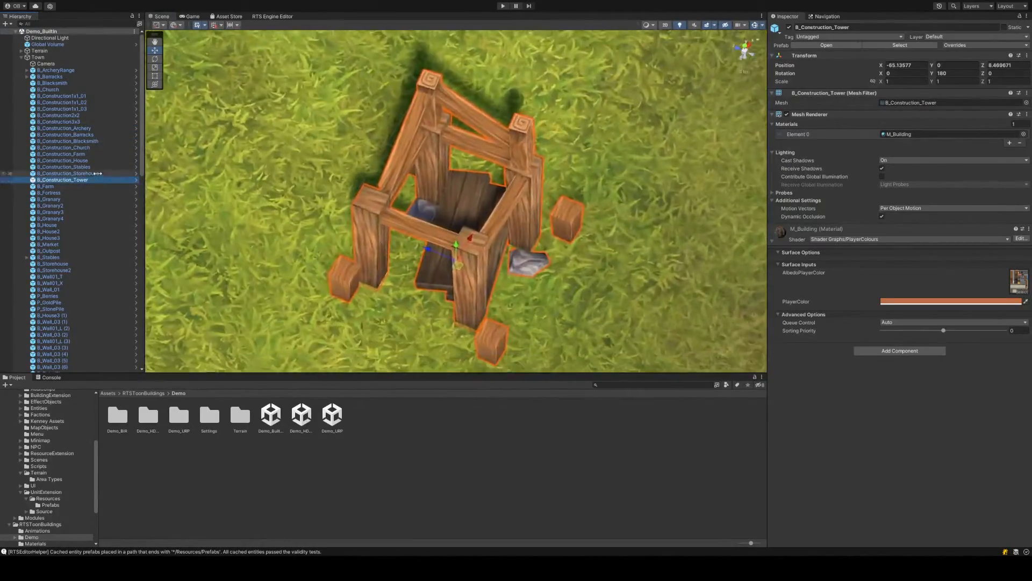
{"action": "double_click", "coordinate": [98, 173]}
{"action": "double_click", "coordinate": [86, 160]}
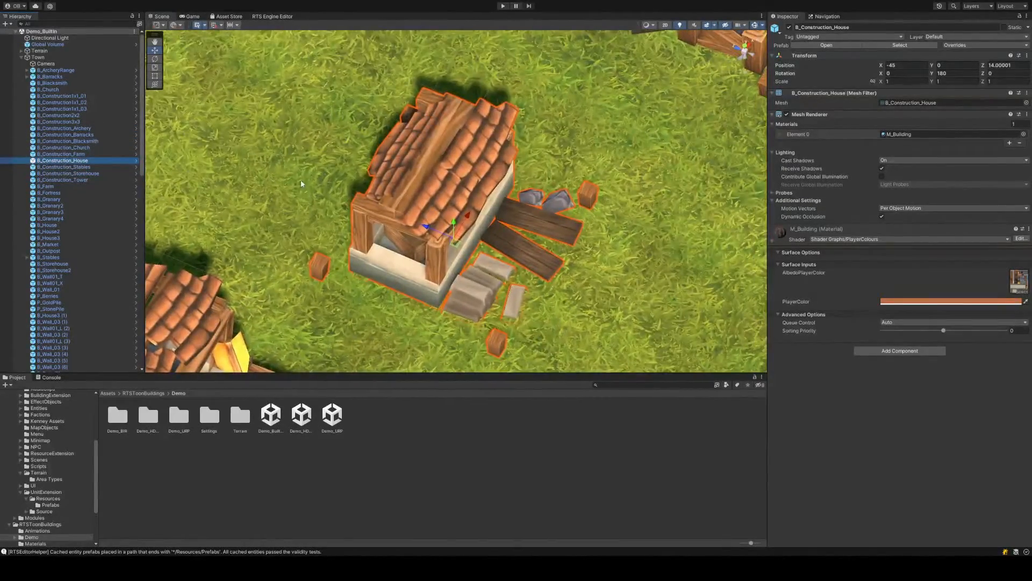
{"action": "scroll", "coordinate": [301, 183], "scroll_direction": "down", "scroll_amount": 8}
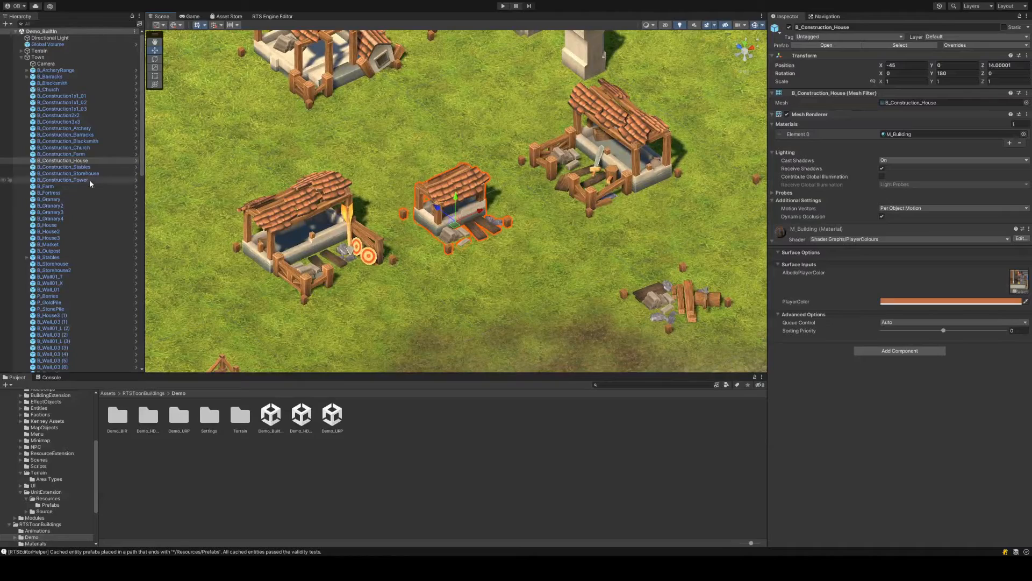
Examine the numbered B_Construction1x1 copies further down the Town group, including 1x1_03 (1) and 1x1_01 (2)
{"action": "scroll", "coordinate": [98, 177], "scroll_direction": "down", "scroll_amount": 15}
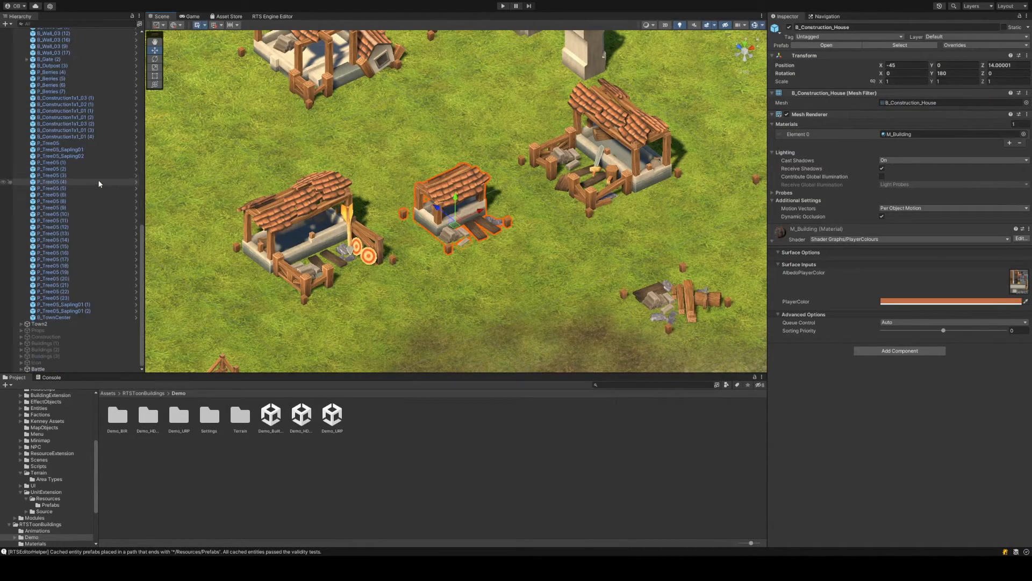
{"action": "scroll", "coordinate": [99, 184], "scroll_direction": "up", "scroll_amount": 3}
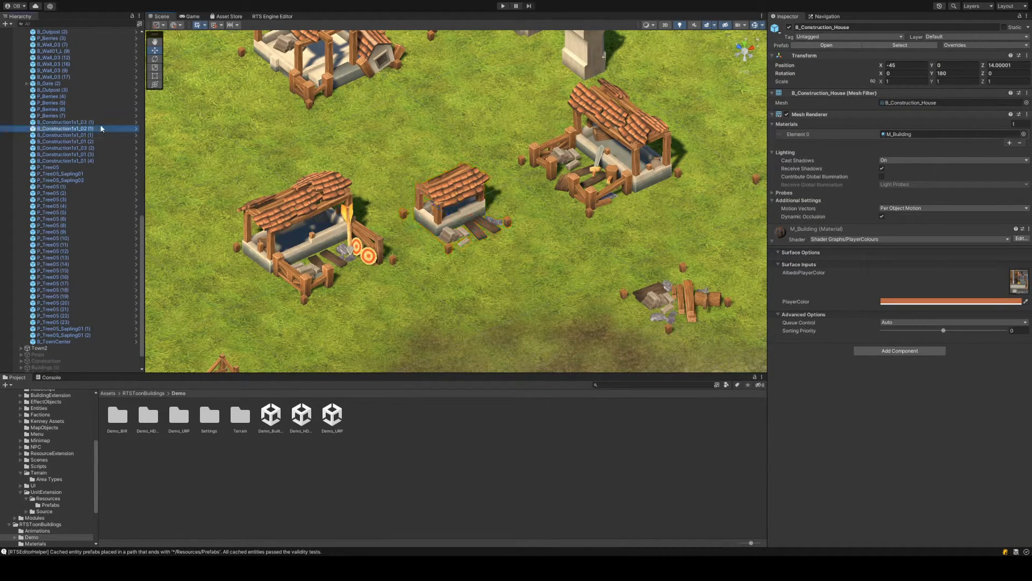
{"action": "double_click", "coordinate": [100, 123]}
{"action": "scroll", "coordinate": [383, 224], "scroll_direction": "down", "scroll_amount": 5}
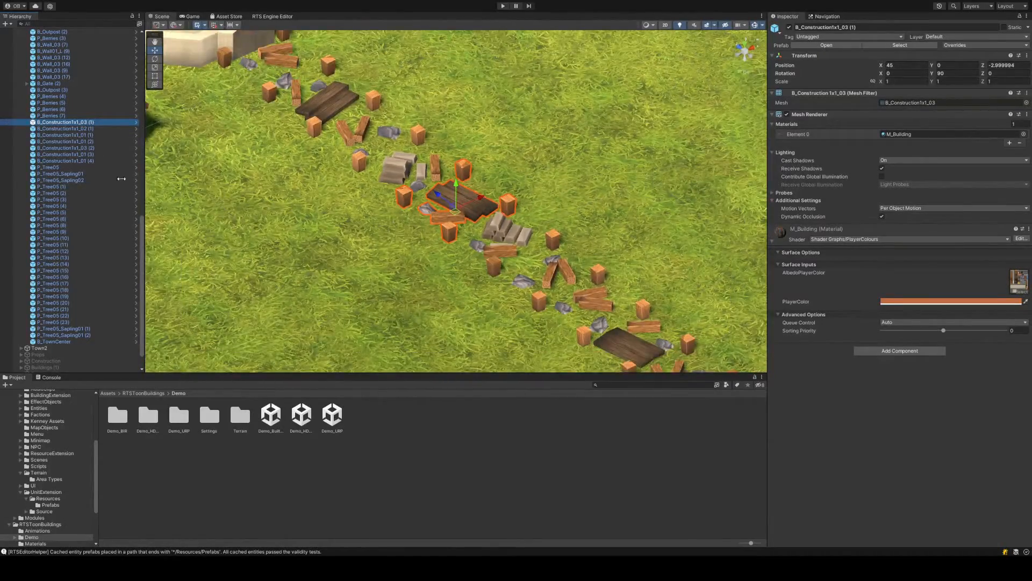
{"action": "left_click", "coordinate": [89, 160]}
{"action": "double_click", "coordinate": [89, 160]}
{"action": "double_click", "coordinate": [97, 154]}
{"action": "double_click", "coordinate": [100, 141]}
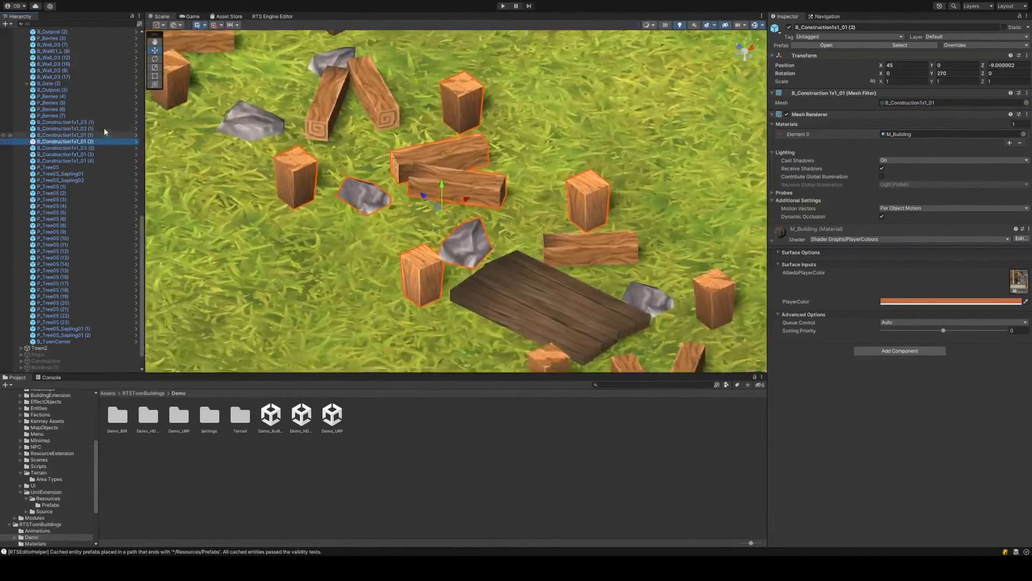
{"action": "double_click", "coordinate": [106, 123]}
{"action": "scroll", "coordinate": [300, 231], "scroll_direction": "down", "scroll_amount": 10}
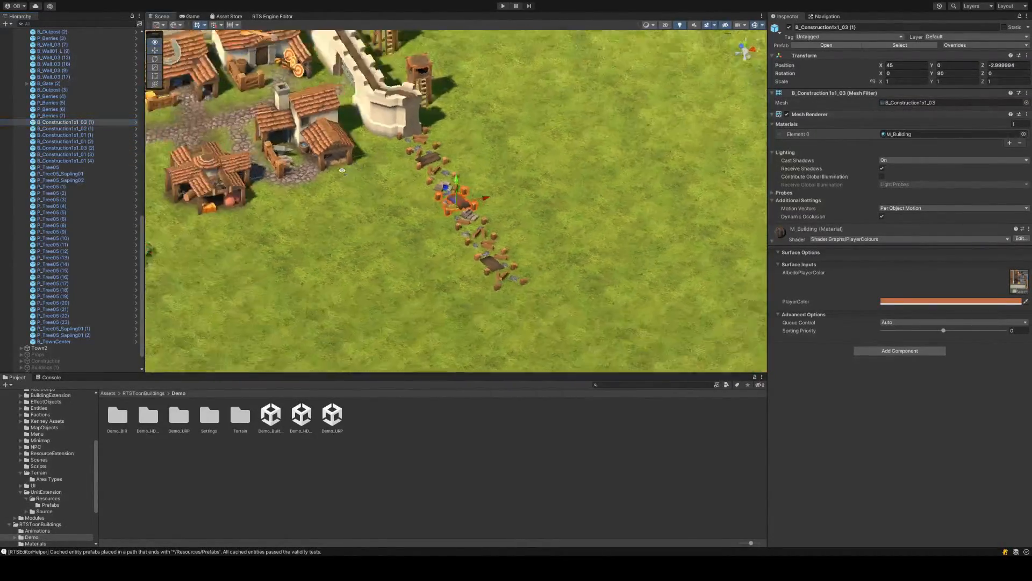
Look over the walled town beside the row of construction pieces and focus on B_Construction1x1_01
{"action": "left_click_drag", "start_coordinate": [300, 232], "coordinate": [318, 183], "text": "alt"}
{"action": "scroll", "coordinate": [317, 183], "scroll_direction": "down", "scroll_amount": 4}
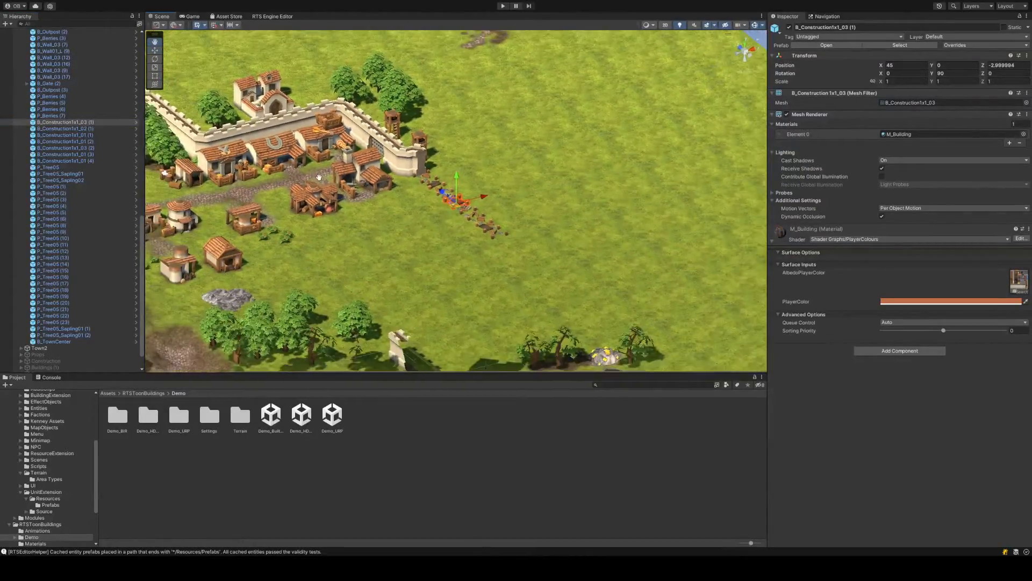
{"action": "middle_click_drag", "start_coordinate": [317, 182], "coordinate": [421, 156]}
{"action": "left_click_drag", "start_coordinate": [421, 156], "coordinate": [546, 174], "text": "alt"}
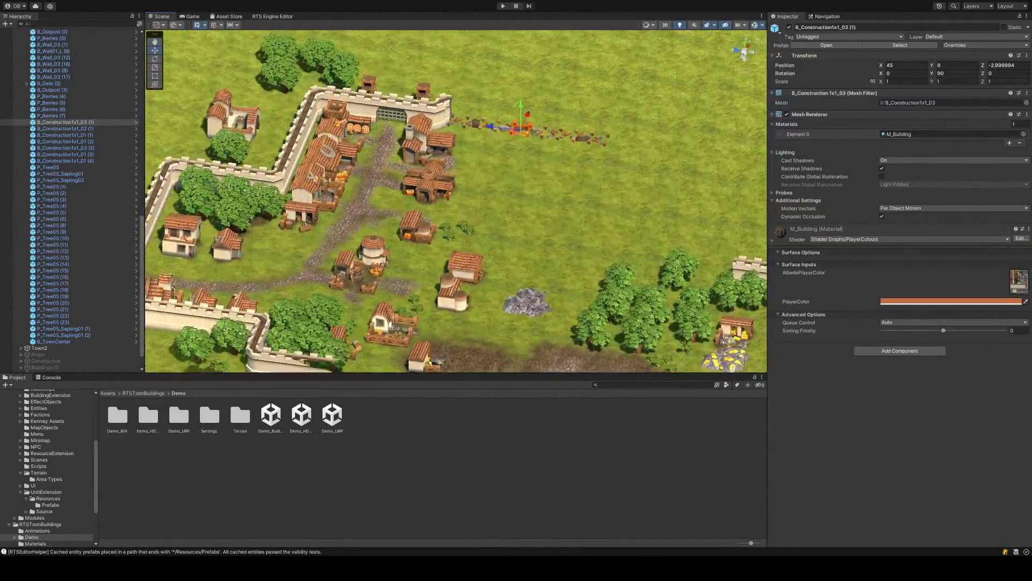
{"action": "scroll", "coordinate": [546, 174], "scroll_direction": "up", "scroll_amount": 5}
{"action": "scroll", "coordinate": [81, 192], "scroll_direction": "up", "scroll_amount": 9}
{"action": "scroll", "coordinate": [82, 192], "scroll_direction": "up", "scroll_amount": 10}
{"action": "left_click", "coordinate": [78, 24]}
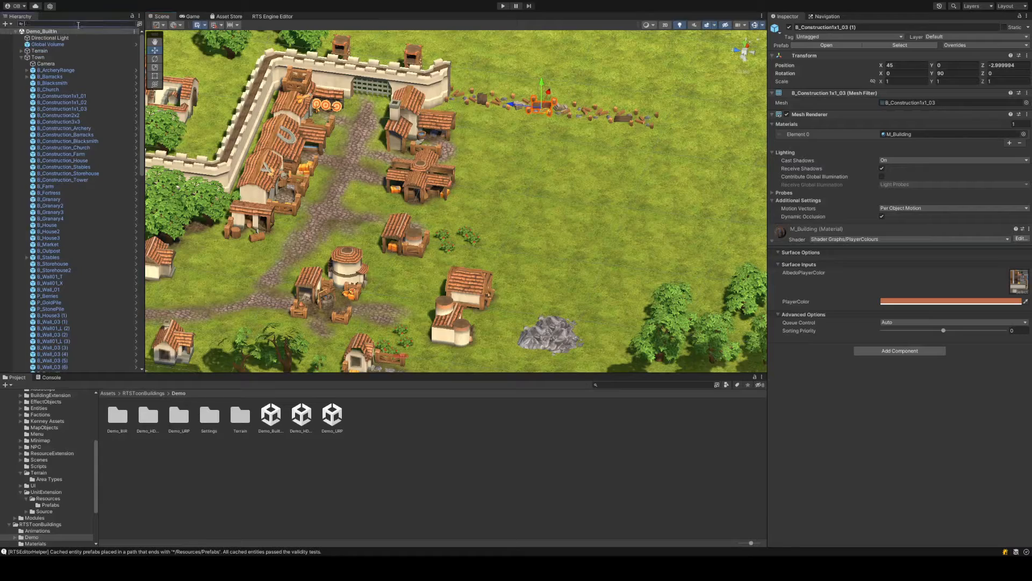
{"action": "type", "text": "C"}
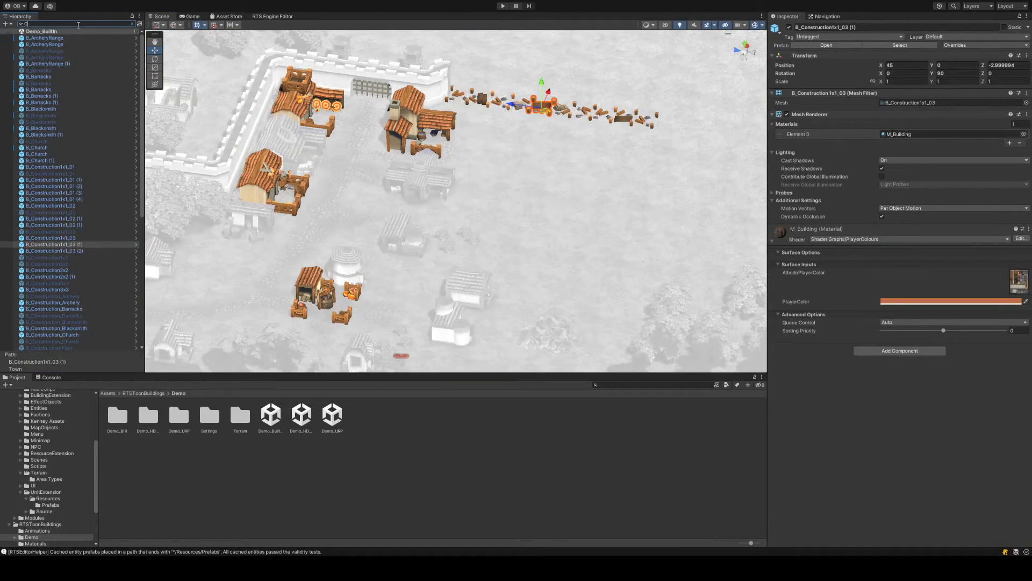
{"action": "key", "text": "BackSpace"}
{"action": "double_click", "coordinate": [83, 97]}
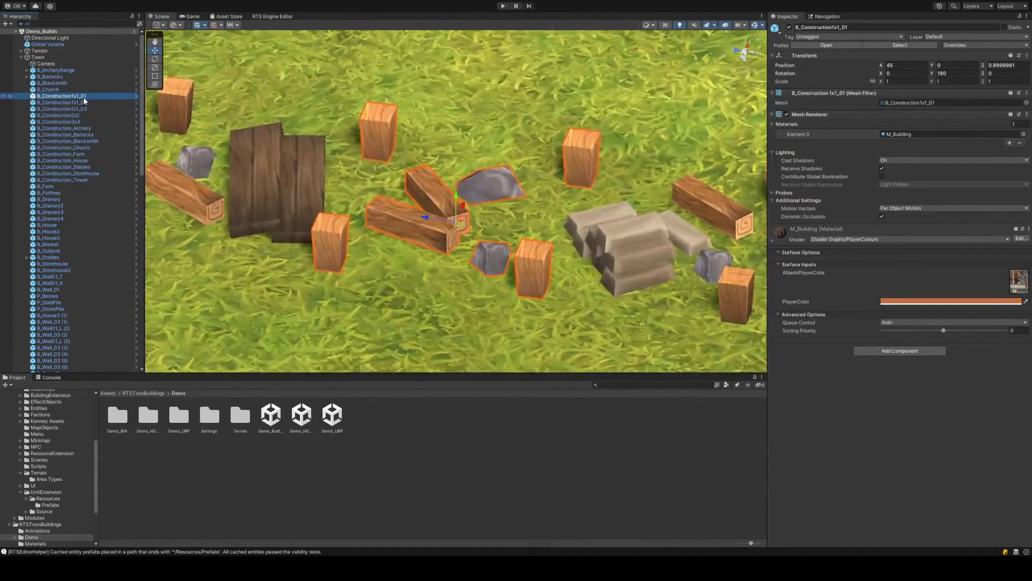
Filter the hierarchy by "Construction" and inspect B_Construction_Storehouse and B_Construction1x1_01 (1)
{"action": "left_click", "coordinate": [80, 25]}
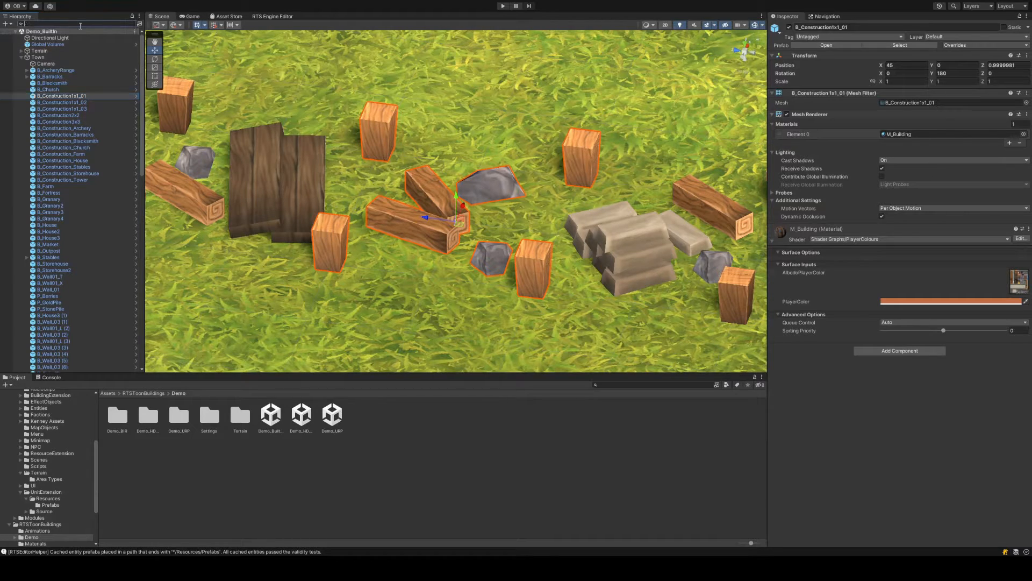
{"action": "type", "text": "Construction"}
{"action": "left_click", "coordinate": [72, 180]}
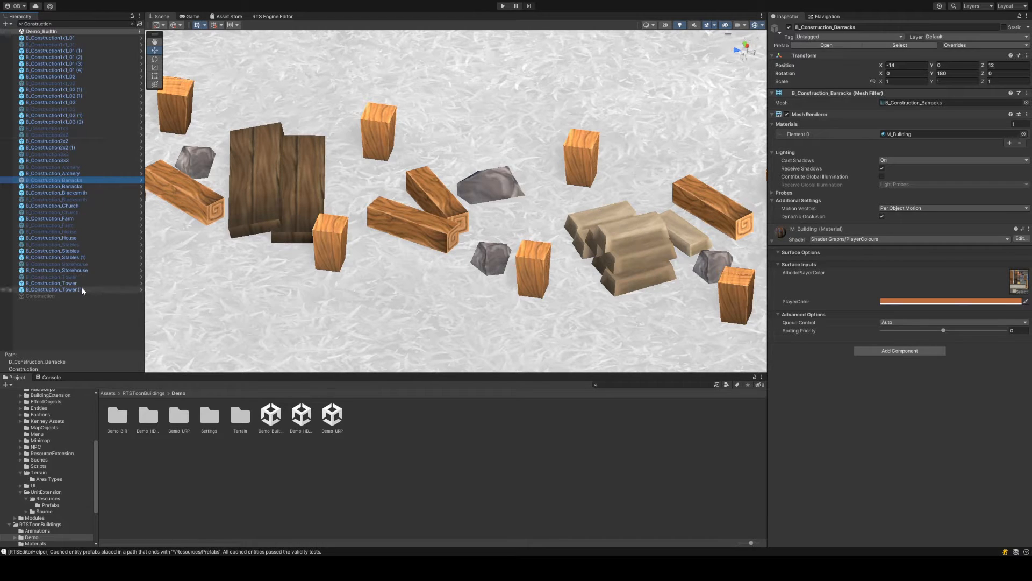
{"action": "double_click", "coordinate": [86, 270]}
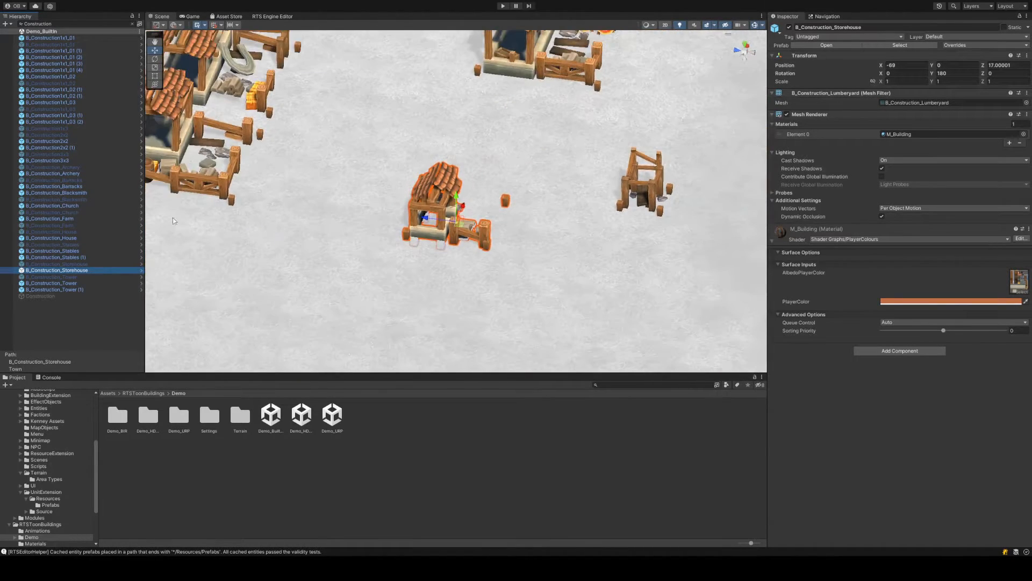
{"action": "double_click", "coordinate": [84, 51]}
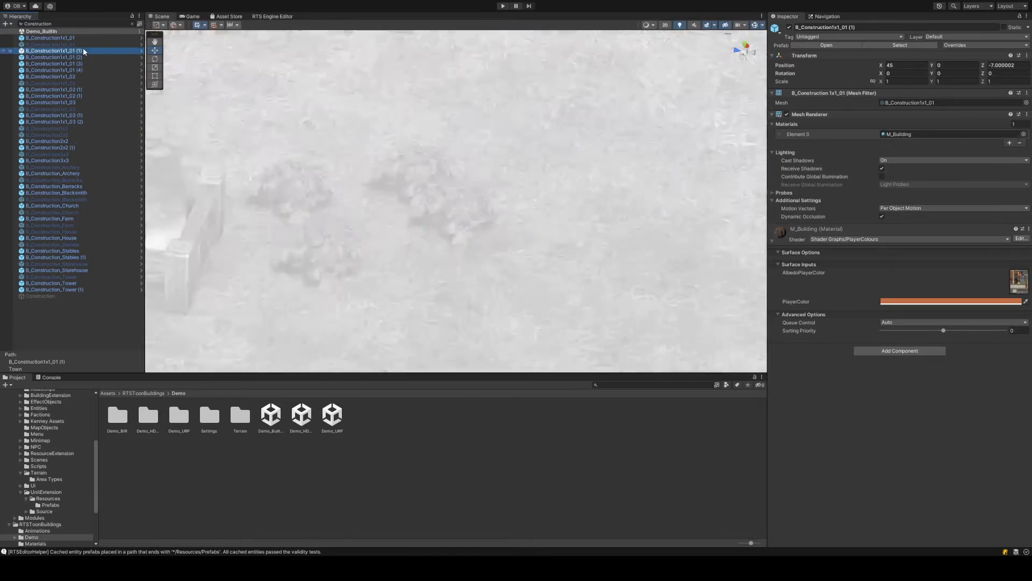
View B_Construction1x1_01 (1) among its neighbouring pieces and locate its source prefab in the project assets
{"action": "scroll", "coordinate": [430, 199], "scroll_direction": "down", "scroll_amount": 5}
{"action": "left_click_drag", "start_coordinate": [498, 220], "coordinate": [404, 185], "text": "alt"}
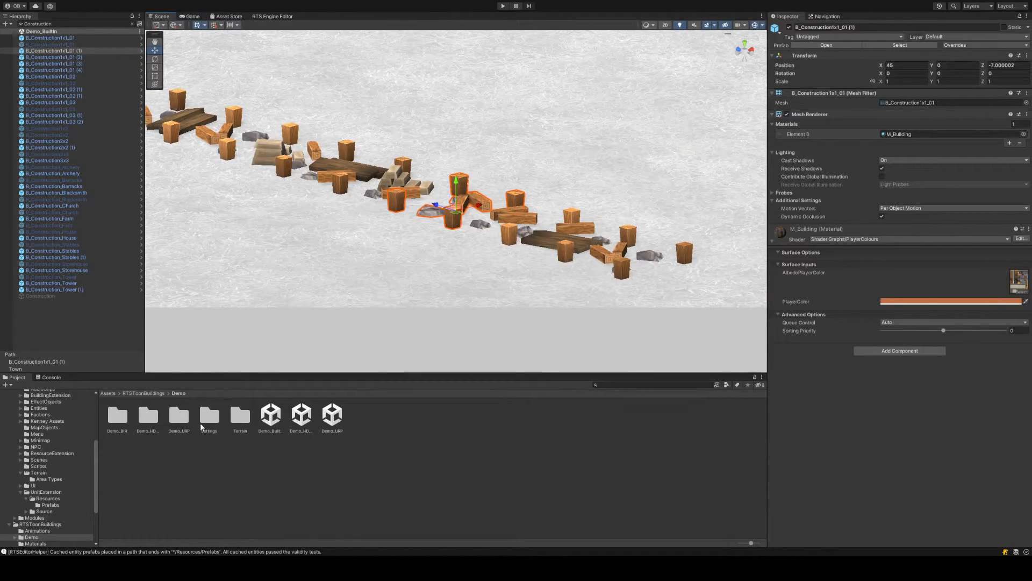
{"action": "left_click", "coordinate": [909, 47]}
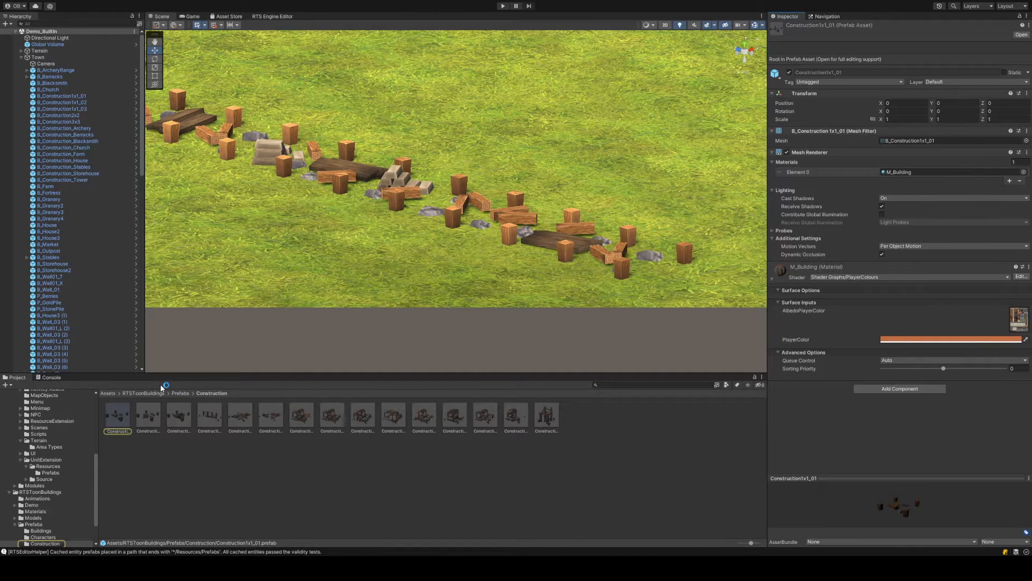
Create a folder named BuildingExtension inside the project's Assets/Game folder
{"action": "left_click", "coordinate": [131, 394]}
{"action": "left_click", "coordinate": [109, 393]}
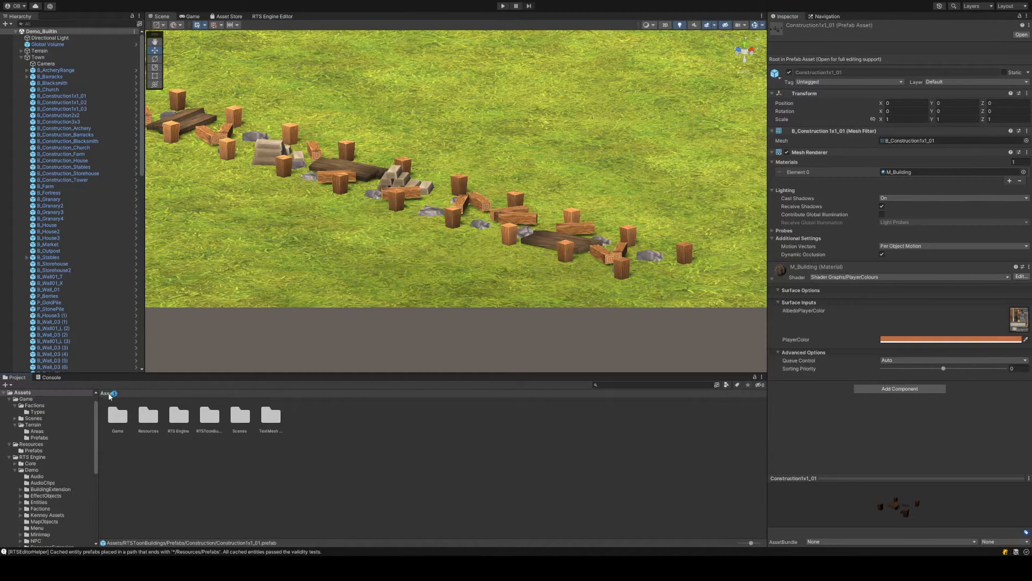
{"action": "double_click", "coordinate": [151, 418]}
{"action": "double_click", "coordinate": [115, 409]}
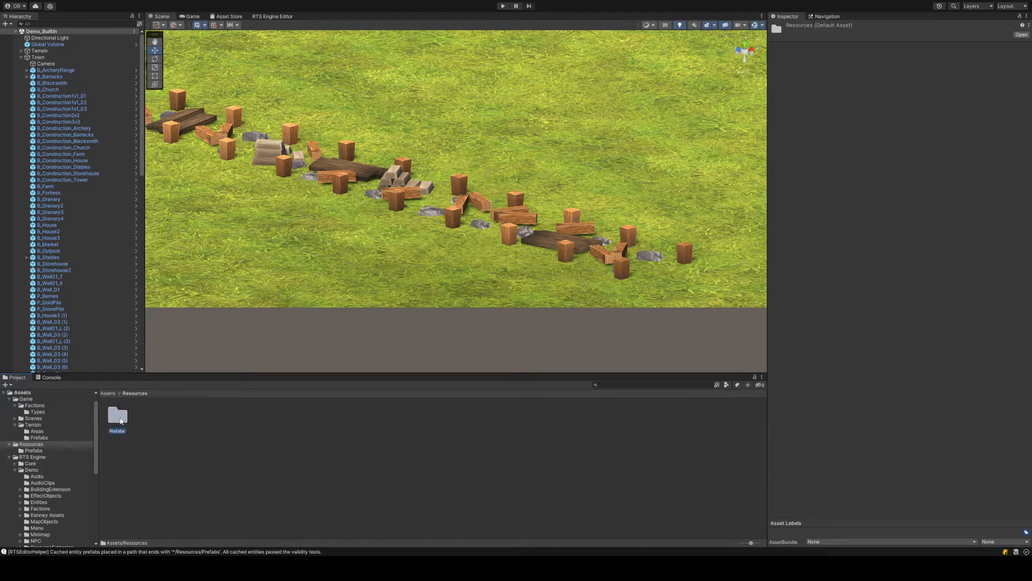
{"action": "left_click", "coordinate": [112, 394]}
{"action": "double_click", "coordinate": [118, 416]}
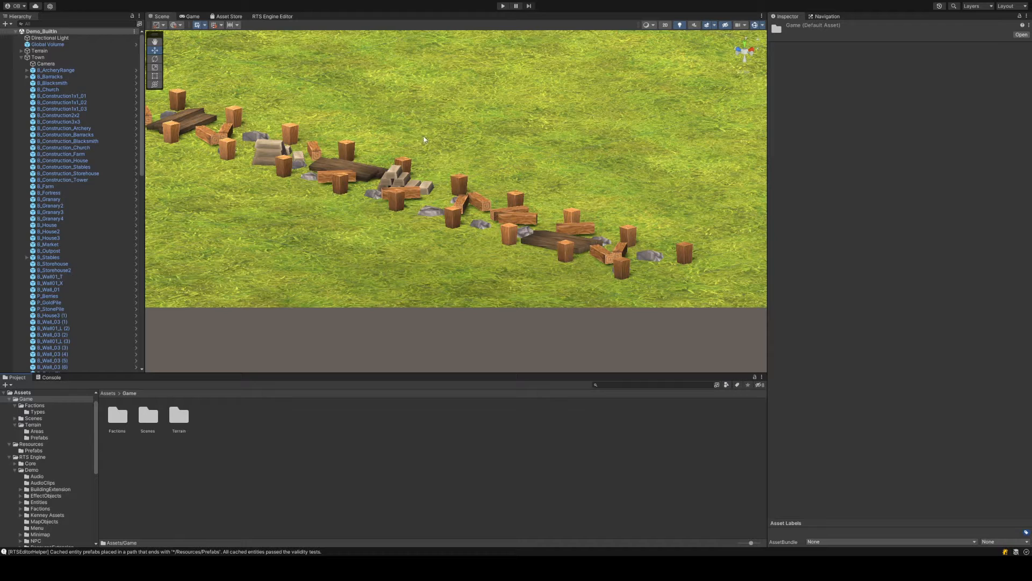
{"action": "key", "text": "ctrl+shift+n"}
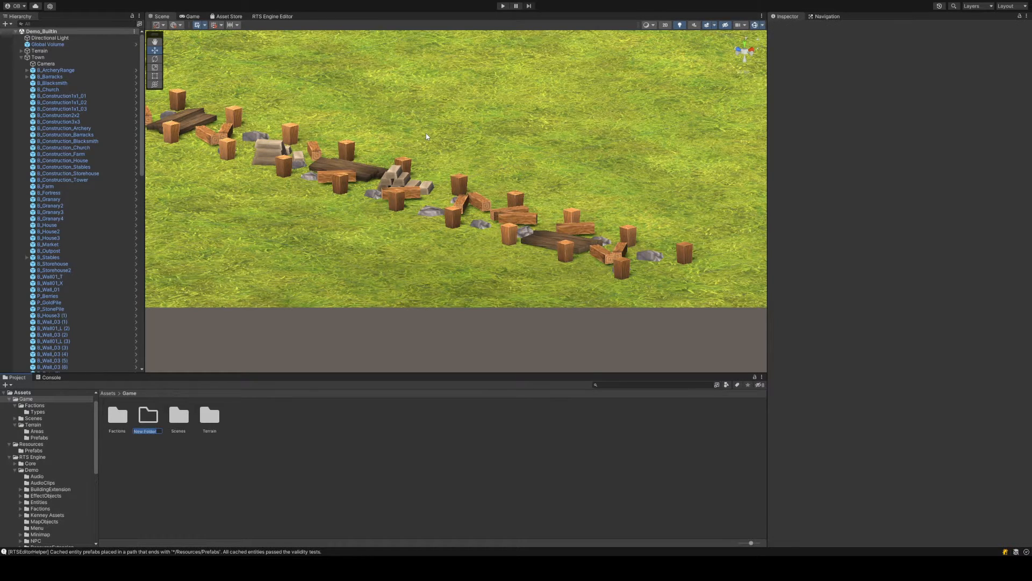
{"action": "type", "text": "Building"}
{"action": "type", "text": "Extensio"}
{"action": "type", "text": "n"}
{"action": "key", "text": "Return"}
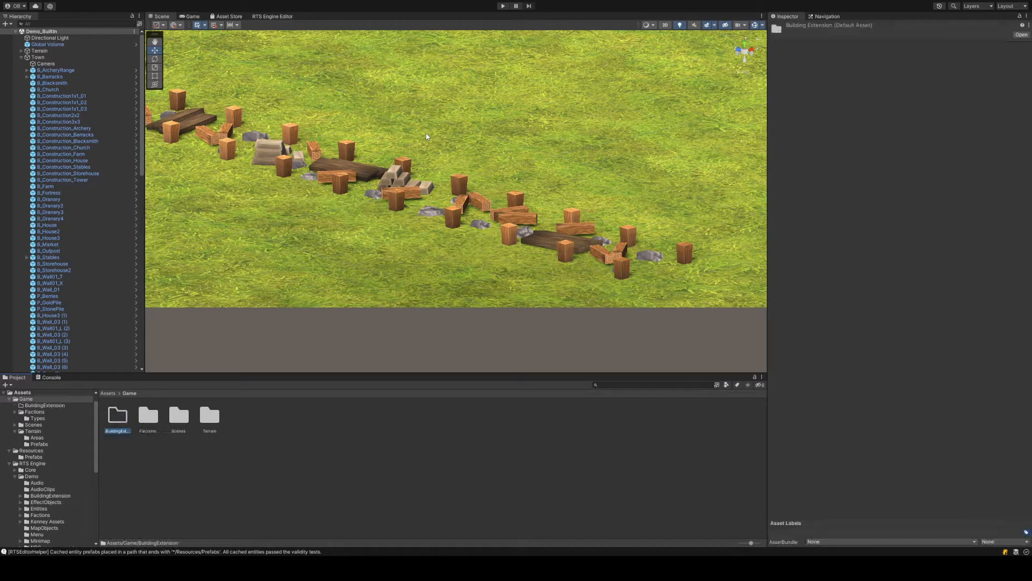
Add a Resources subfolder inside Game/BuildingExtension and open it
{"action": "key", "text": "Return"}
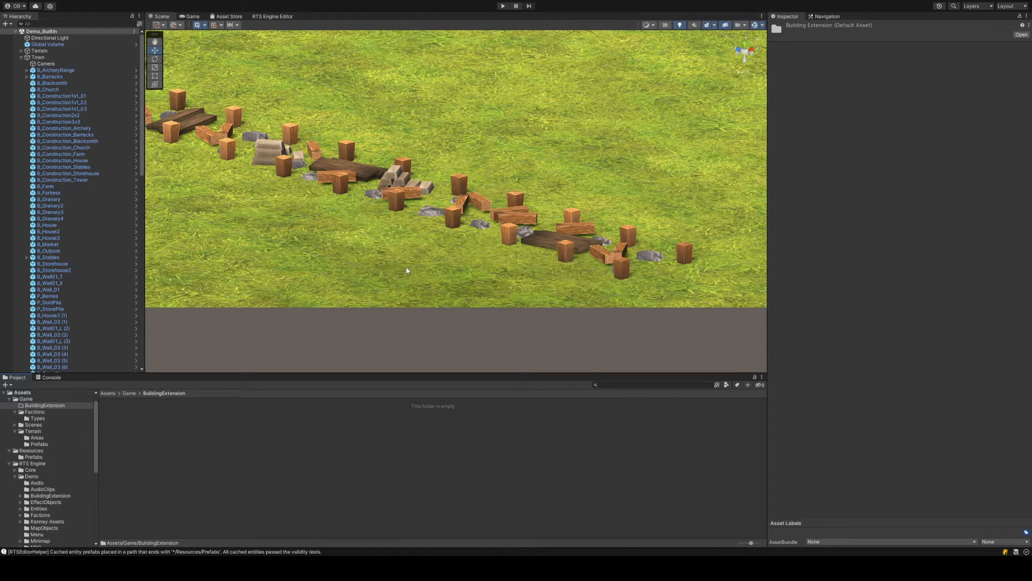
{"action": "key", "text": "ctrl+shift+n"}
{"action": "type", "text": "Resources"}
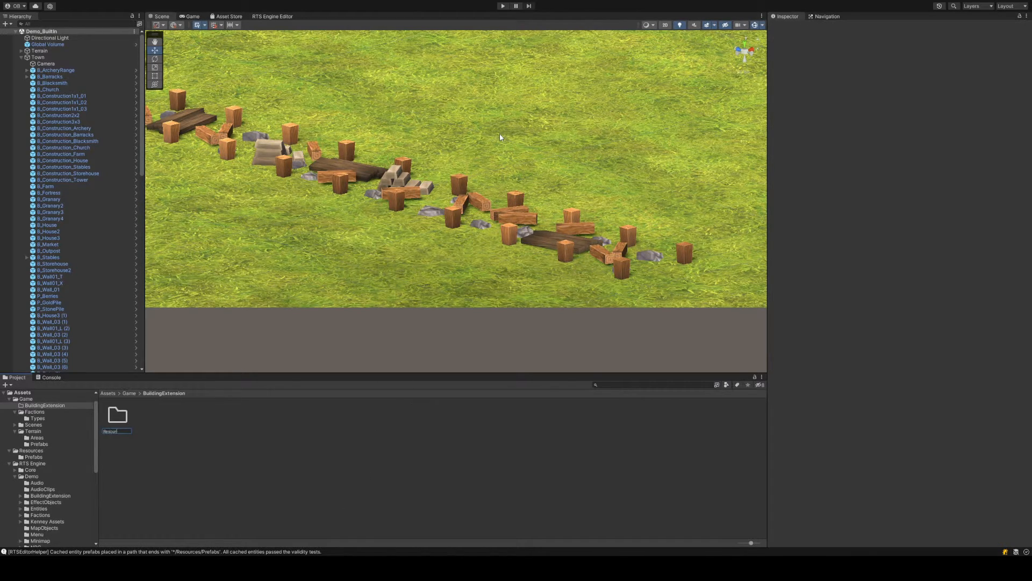
{"action": "key", "text": "Return"}
{"action": "key", "text": "Return"}
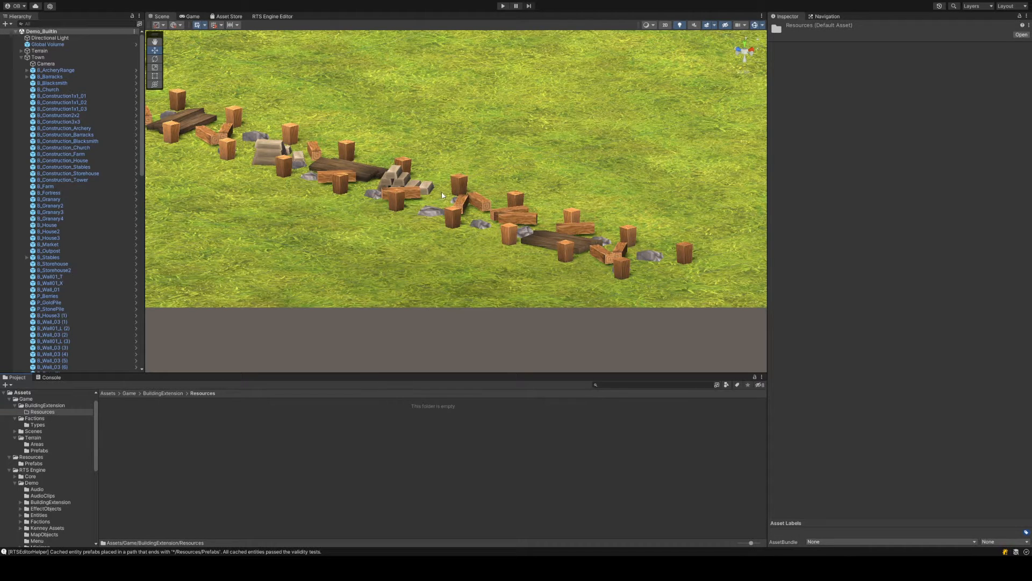
Add a Prefabs subfolder inside Game/BuildingExtension/Resources and open it
{"action": "key", "text": "ctrl+shift+n"}
{"action": "type", "text": "Pre"}
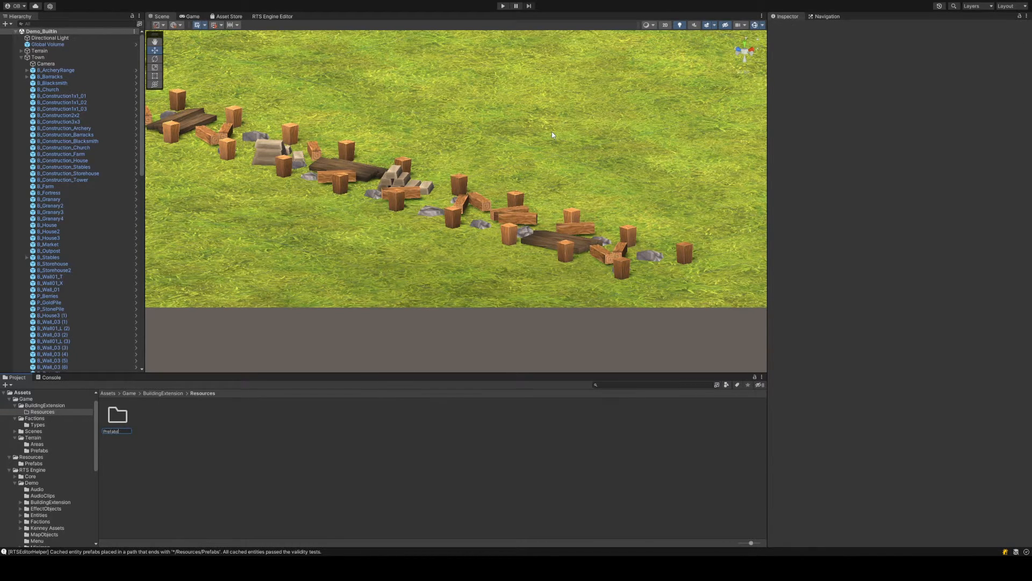
{"action": "type", "text": "fabs"}
{"action": "key", "text": "Return"}
{"action": "key", "text": "Return"}
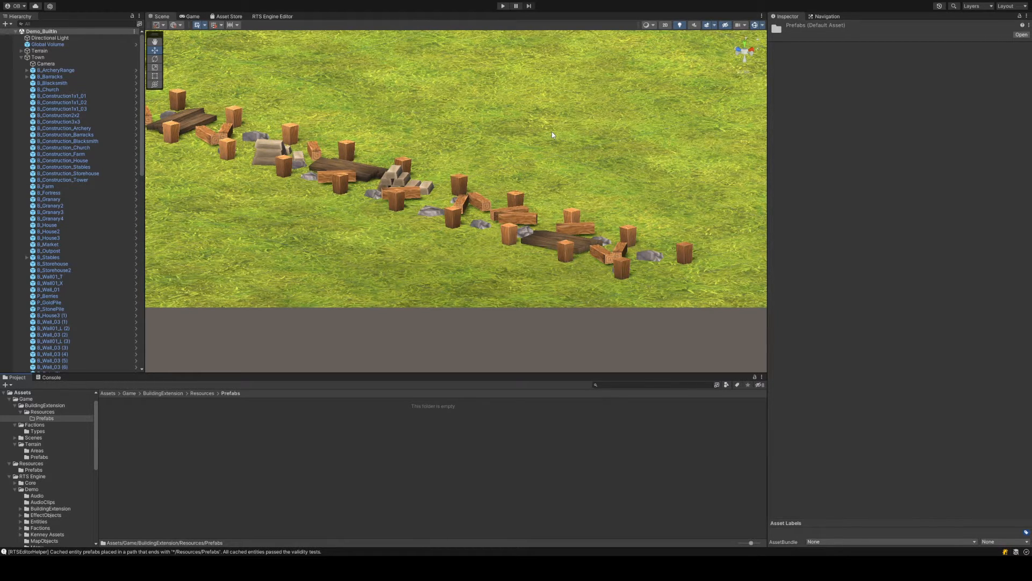
{"action": "left_click", "coordinate": [203, 393]}
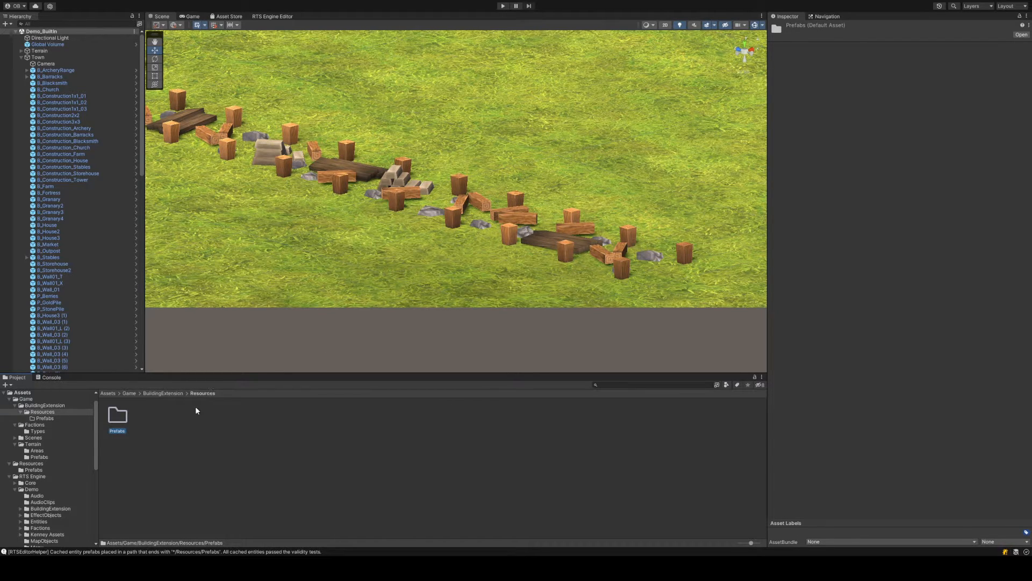
{"action": "double_click", "coordinate": [120, 416]}
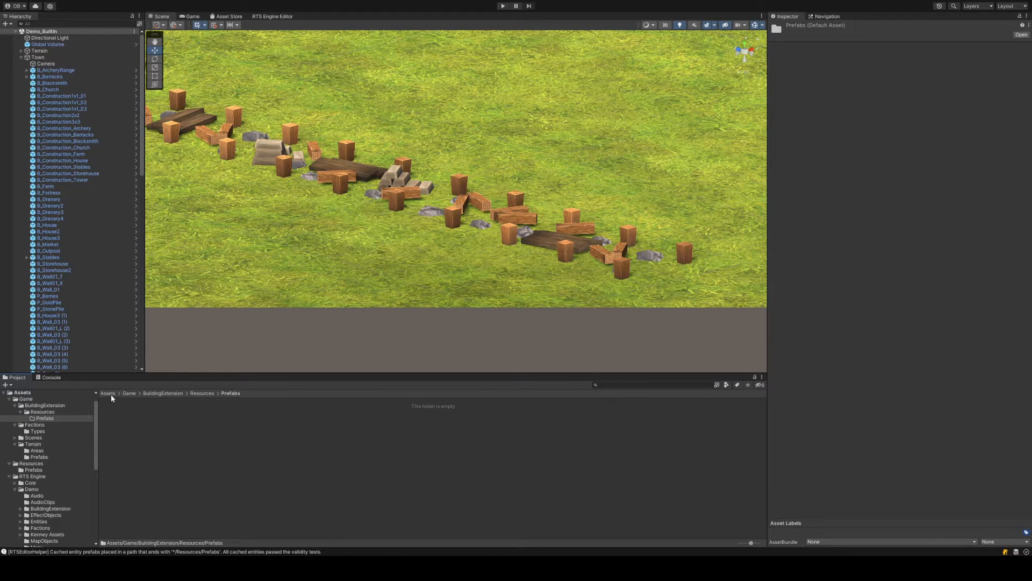
Move the demo_town_center prefab from Assets/Resources/Prefabs into Game/BuildingExtension/Resources/Prefabs and return to the Assets root
{"action": "left_click", "coordinate": [131, 394]}
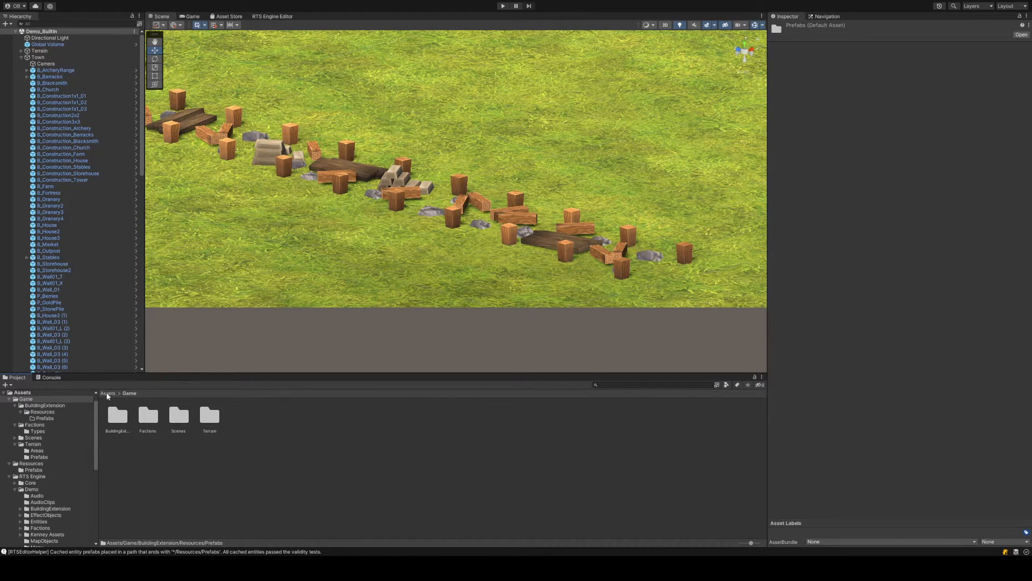
{"action": "left_click", "coordinate": [108, 394]}
{"action": "double_click", "coordinate": [148, 416]}
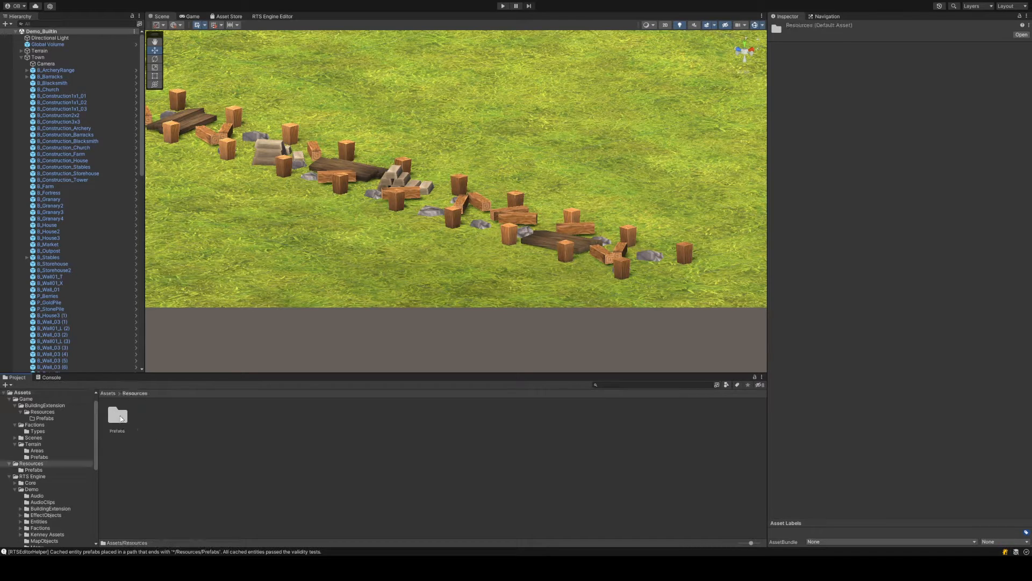
{"action": "double_click", "coordinate": [118, 416]}
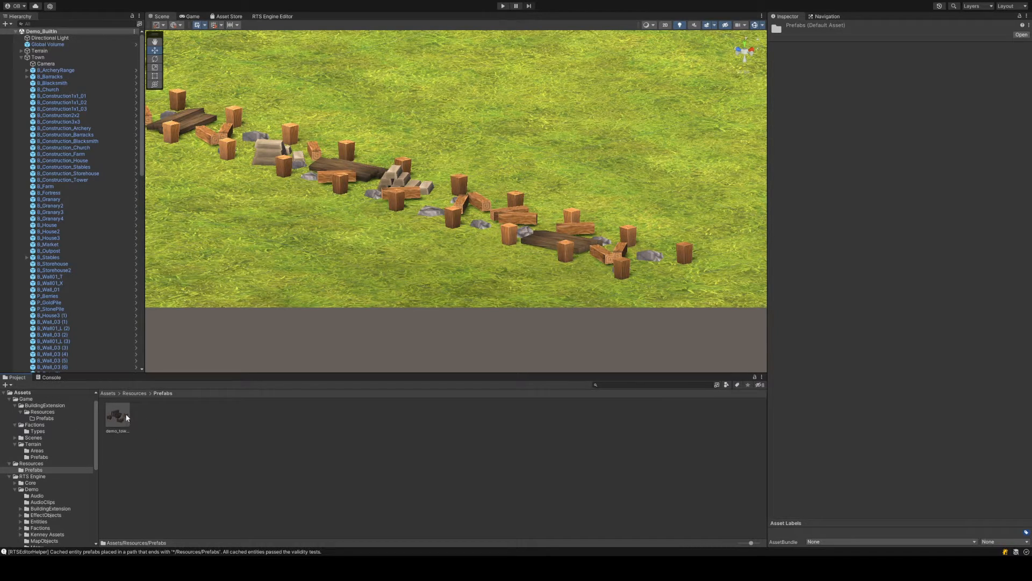
{"action": "left_click_drag", "start_coordinate": [128, 422], "coordinate": [53, 419]}
{"action": "left_click", "coordinate": [135, 394]}
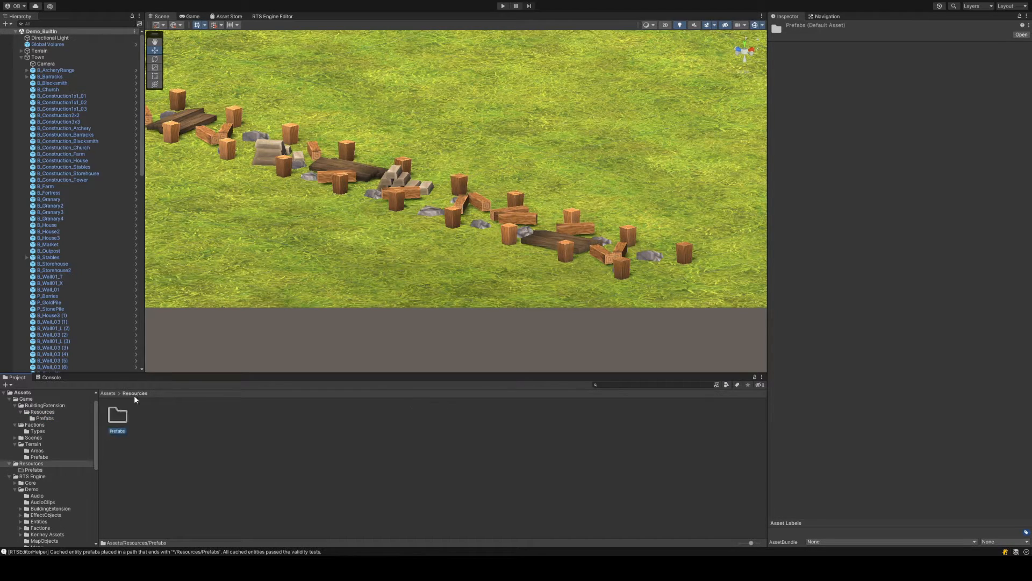
{"action": "left_click", "coordinate": [108, 393]}
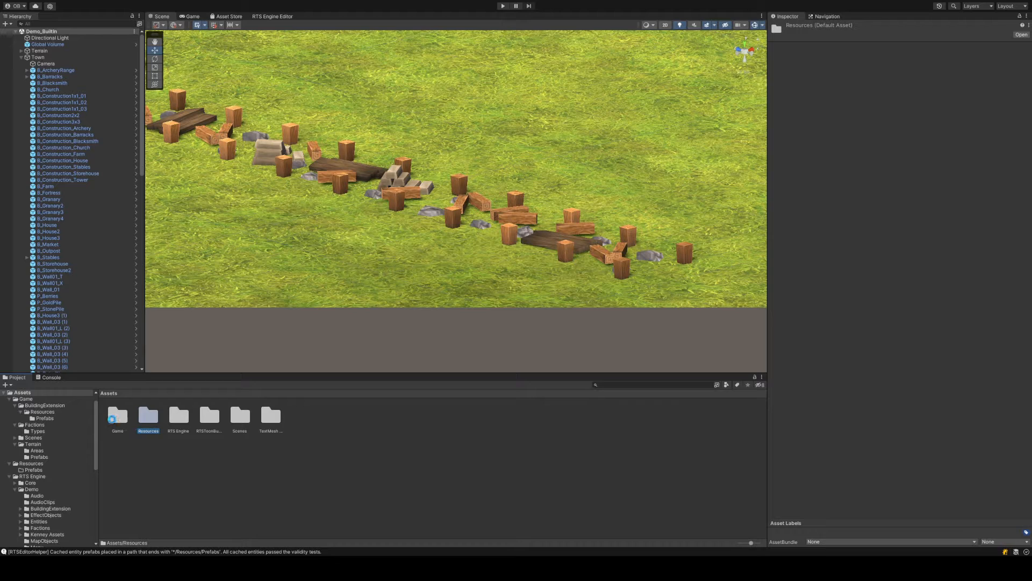
Open the demo_town_center prefab from Game/BuildingExtension/Resources/Prefabs for editing and bring the whole building into view
{"action": "double_click", "coordinate": [114, 419]}
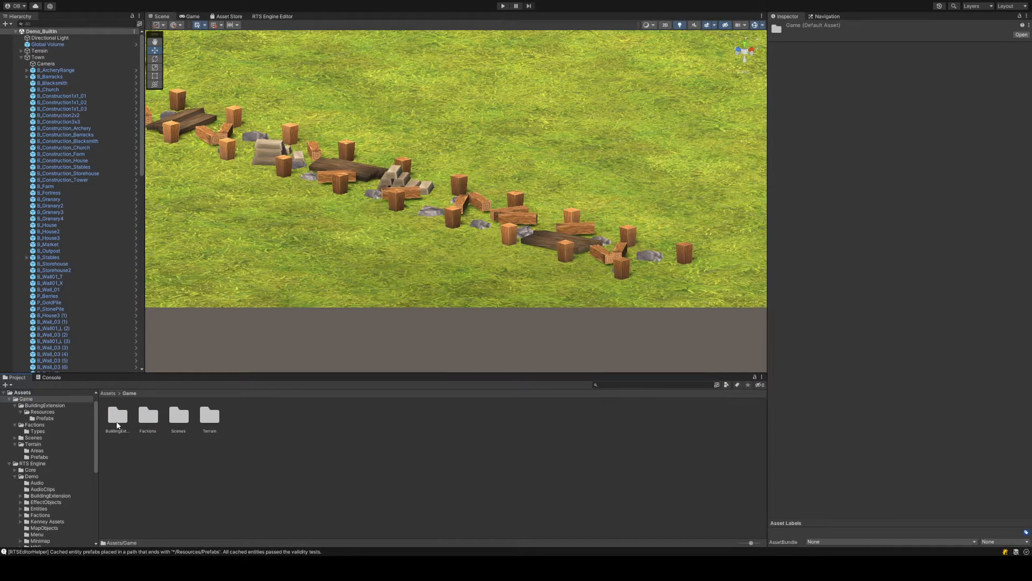
{"action": "double_click", "coordinate": [117, 423]}
{"action": "double_click", "coordinate": [115, 418]}
{"action": "double_click", "coordinate": [115, 418]}
{"action": "double_click", "coordinate": [114, 417]}
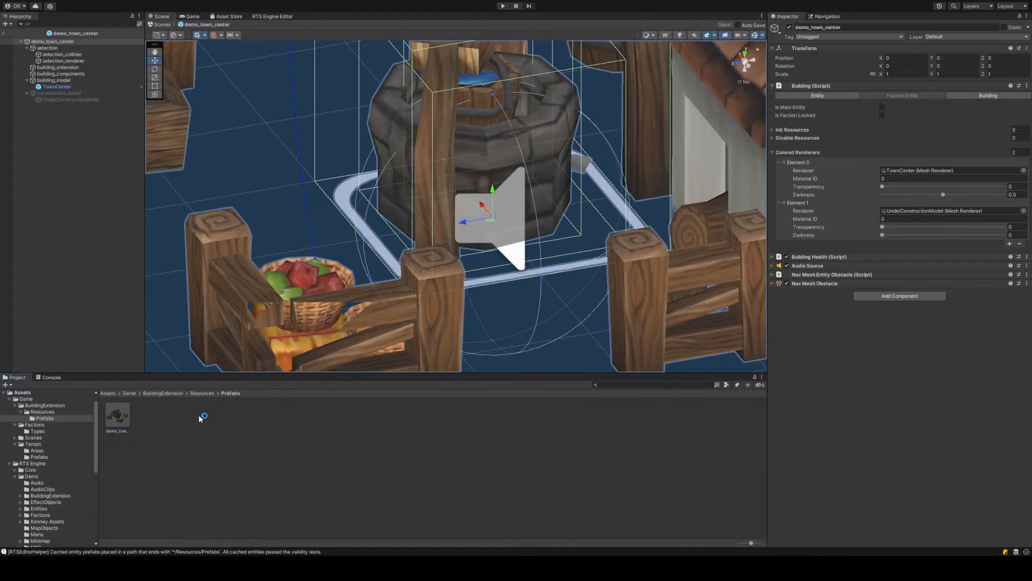
{"action": "scroll", "coordinate": [555, 244], "scroll_direction": "down", "scroll_amount": 12}
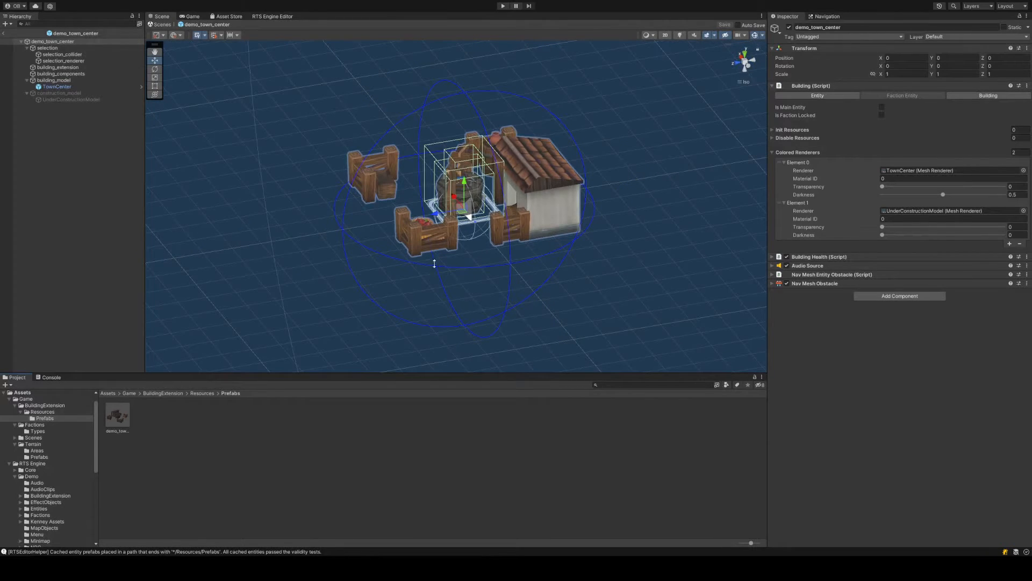
{"action": "left_click_drag", "start_coordinate": [434, 264], "coordinate": [377, 355], "text": "alt"}
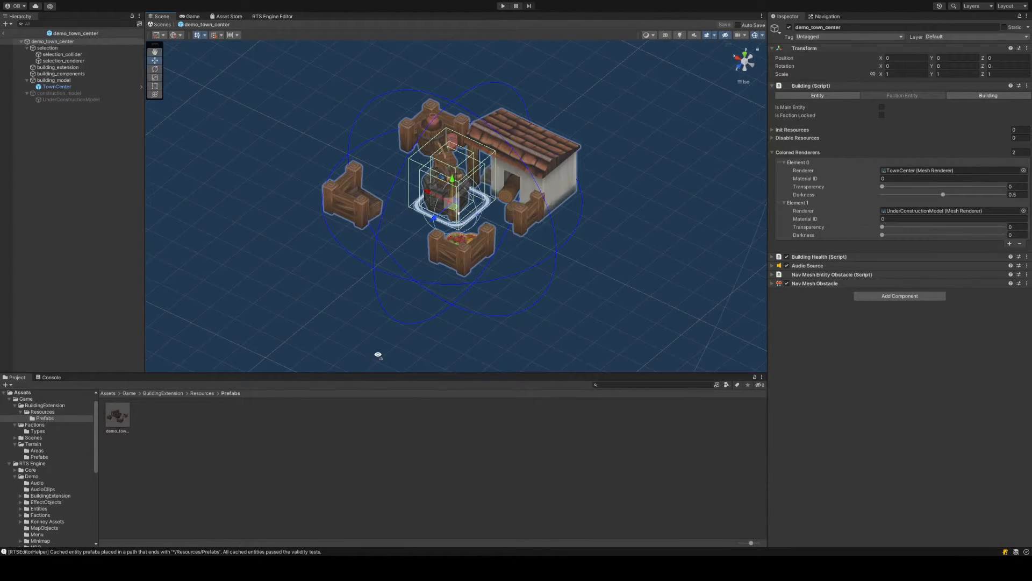
{"action": "left_click", "coordinate": [277, 359]}
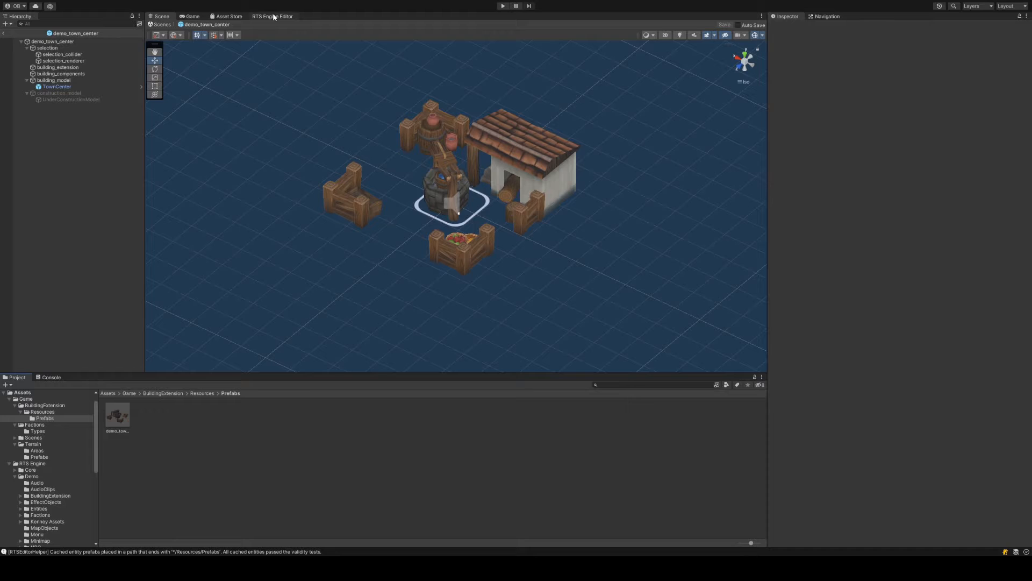
Open the Construction folder inside the RTSToonBuildings Prefabs folder
{"action": "left_click", "coordinate": [43, 412]}
{"action": "left_click", "coordinate": [45, 406]}
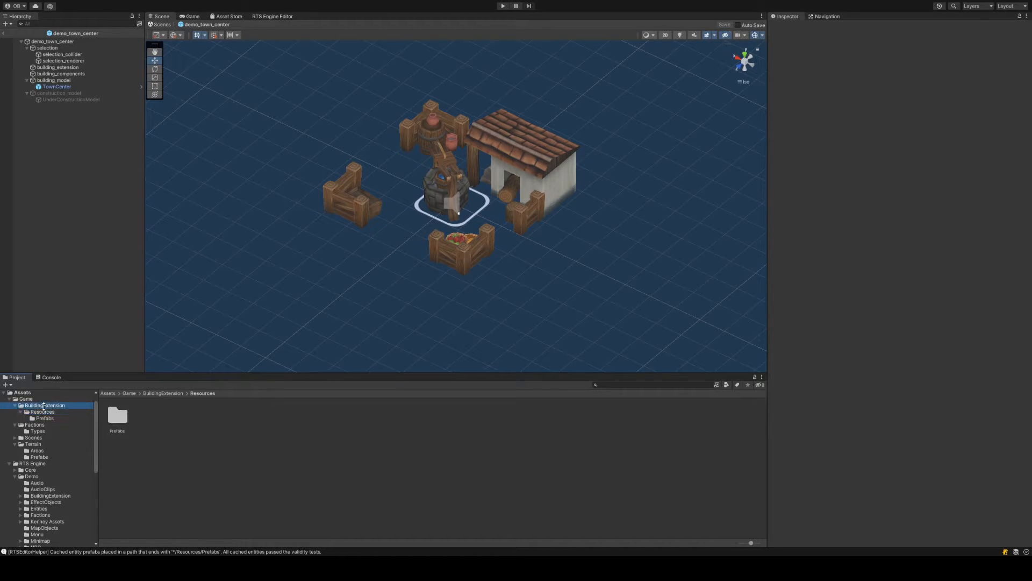
{"action": "left_click", "coordinate": [54, 417]}
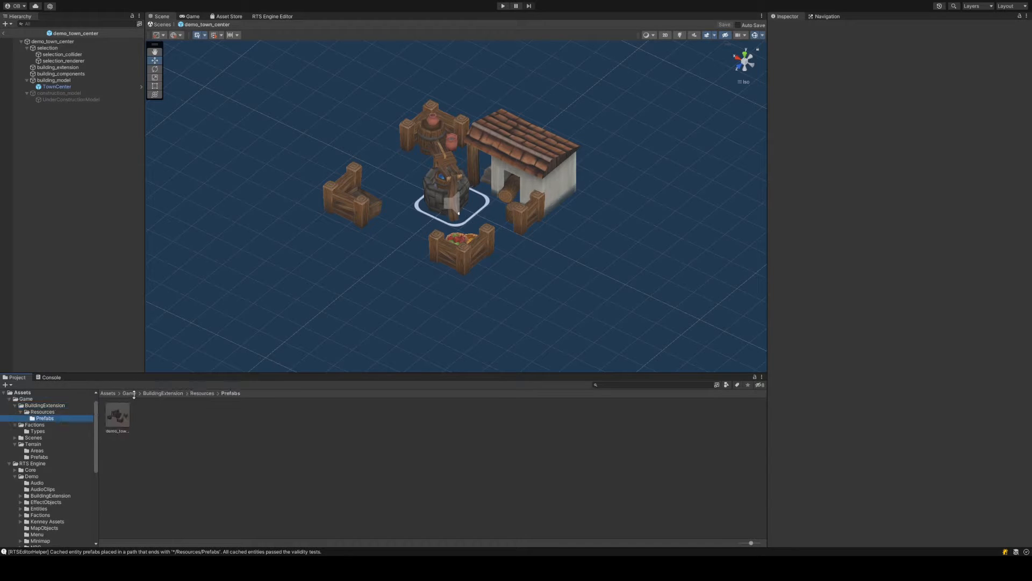
{"action": "left_click", "coordinate": [107, 393]}
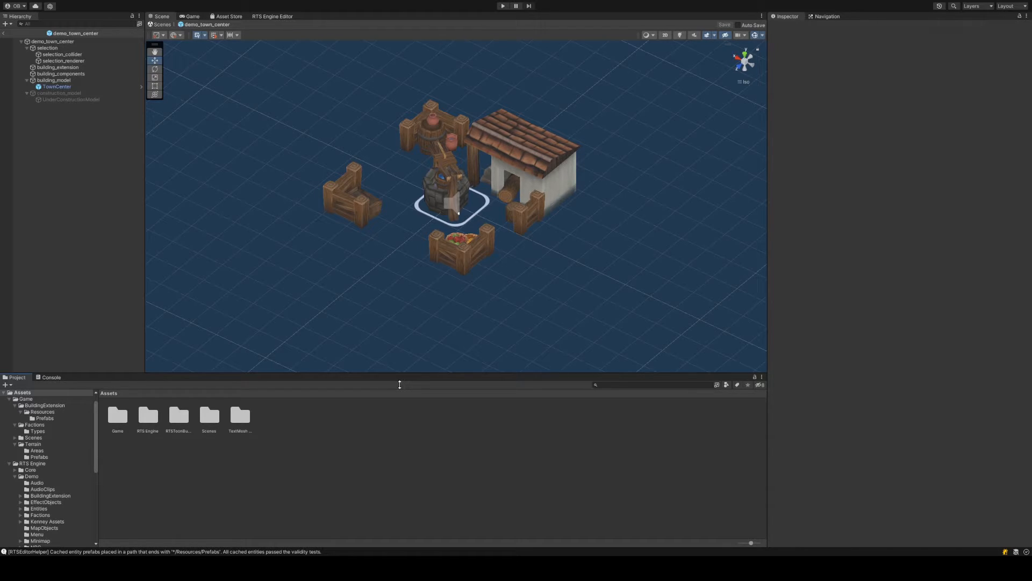
{"action": "double_click", "coordinate": [177, 416]}
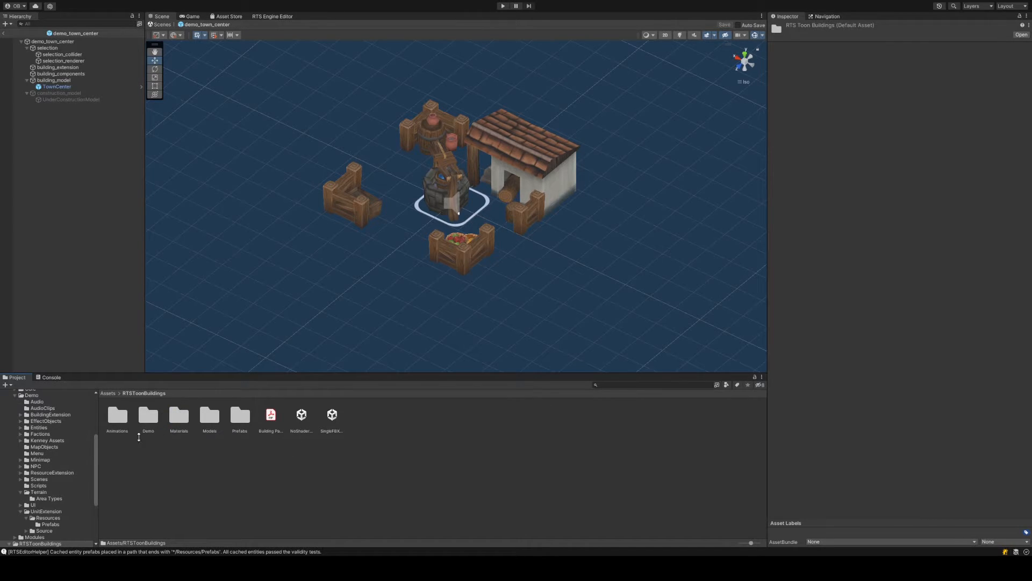
{"action": "double_click", "coordinate": [244, 414]}
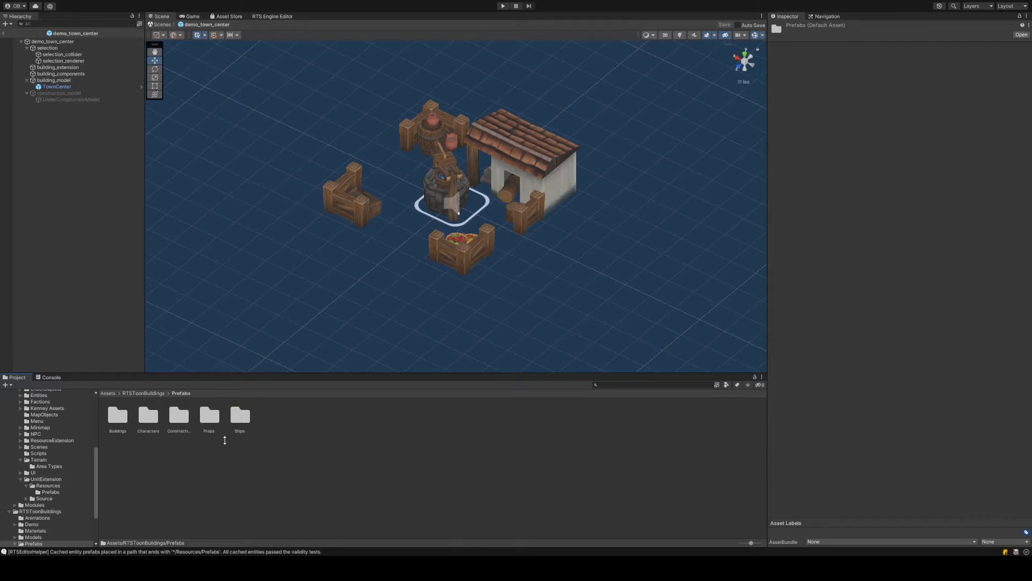
{"action": "double_click", "coordinate": [180, 414]}
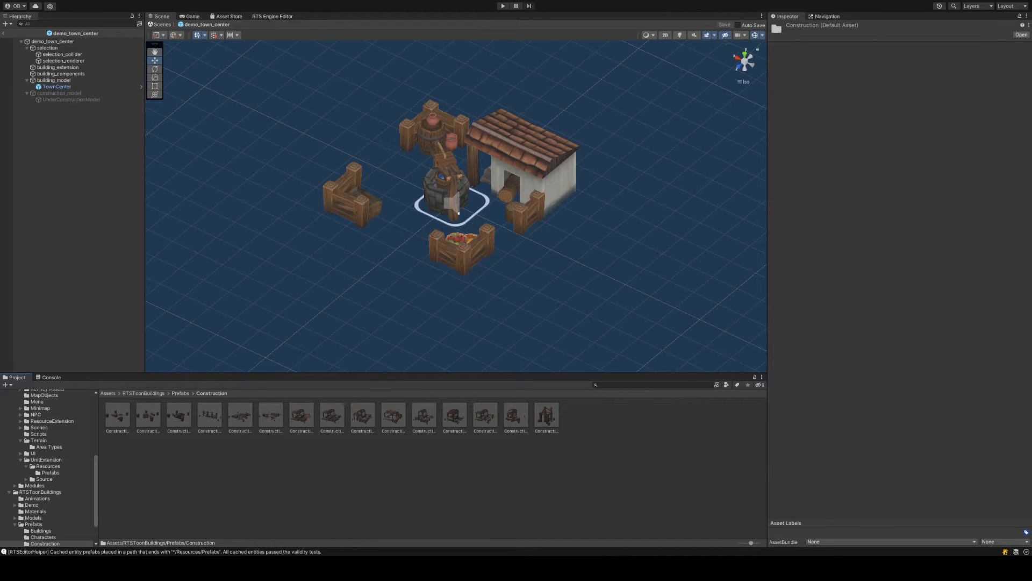
Preview the construction prefabs one by one, from Construction1x1_01 to Construction_Tower and back to Construction3x3, to compare their models
{"action": "left_click", "coordinate": [520, 419]}
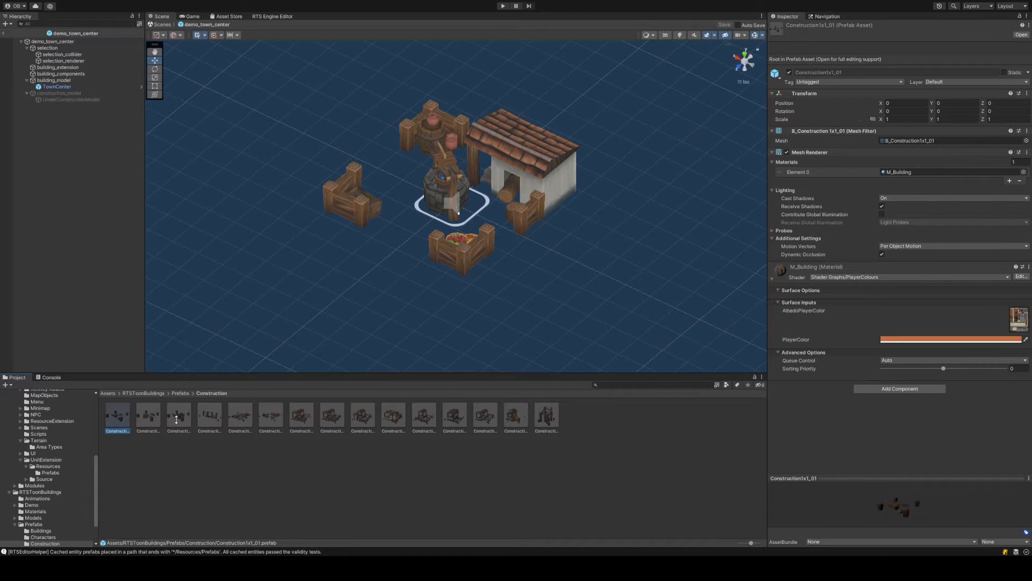
{"action": "left_click", "coordinate": [313, 414]}
{"action": "key", "text": "Right"}
{"action": "key", "text": "Right"}
{"action": "key", "text": "Right"}
{"action": "key", "text": "Right"}
{"action": "key", "text": "Right"}
{"action": "key", "text": "Right"}
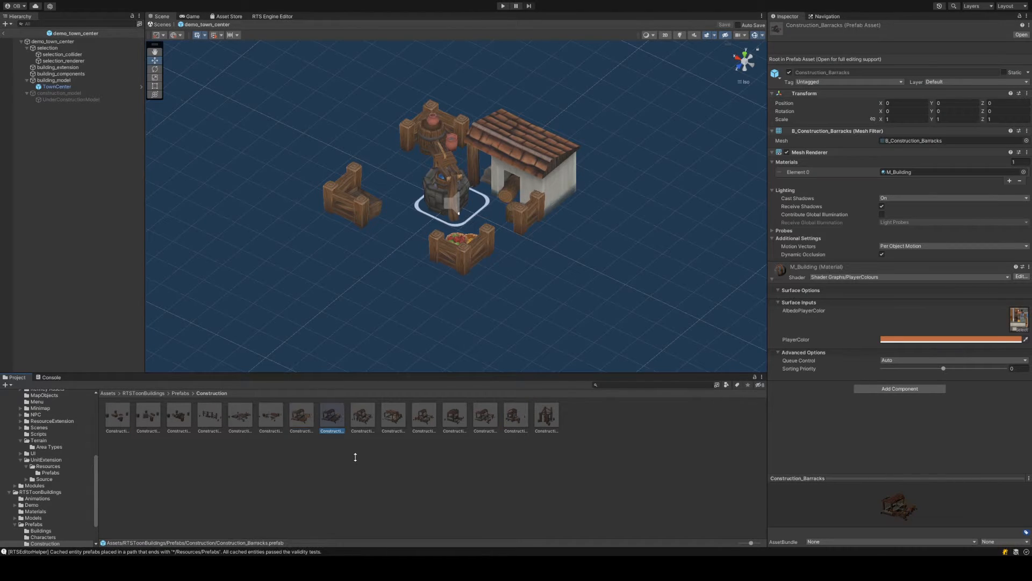
{"action": "key", "text": "Right"}
{"action": "key", "text": "Right"}
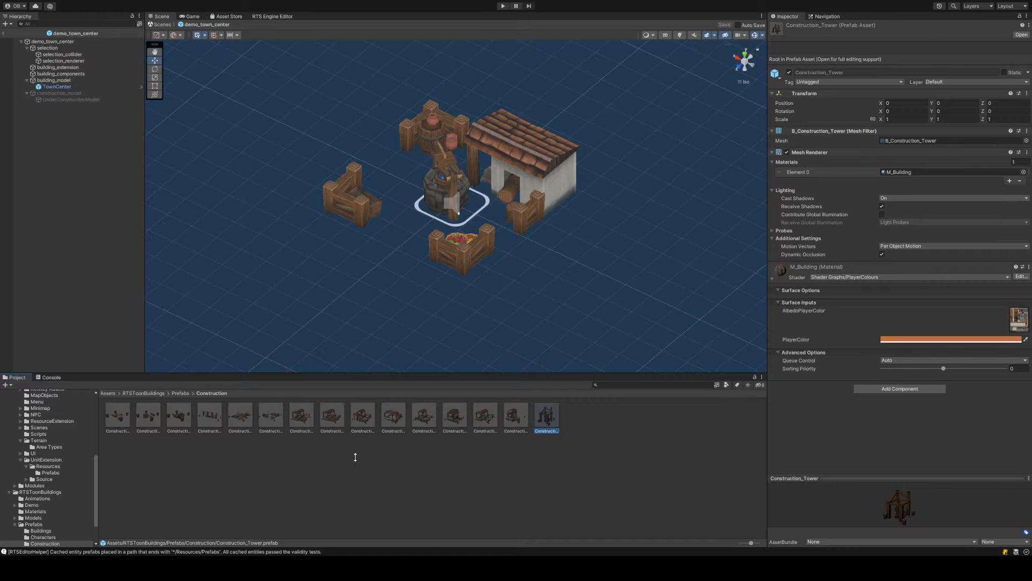
{"action": "key", "text": "Left"}
{"action": "key", "text": "Left"}
{"action": "key", "text": "Left"}
{"action": "key", "text": "Left"}
{"action": "key", "text": "Left"}
{"action": "key", "text": "Left"}
{"action": "key", "text": "Left"}
{"action": "key", "text": "Left"}
{"action": "key", "text": "Left"}
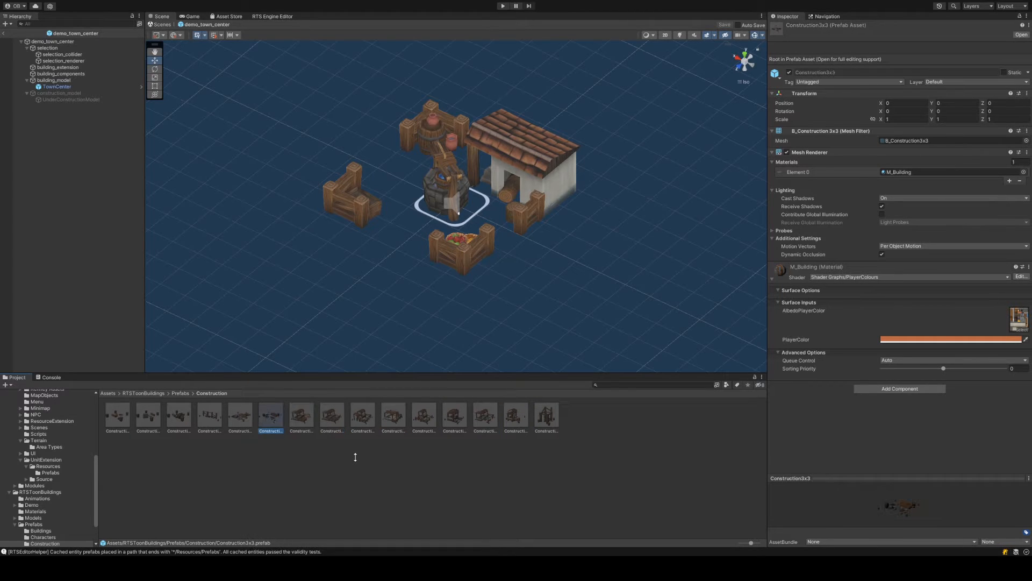
Add the Construction3x3 prefab to demo_town_center and nest it under building_model below TownCenter
{"action": "left_click_drag", "start_coordinate": [306, 411], "coordinate": [440, 210]}
{"action": "left_click", "coordinate": [742, 58]}
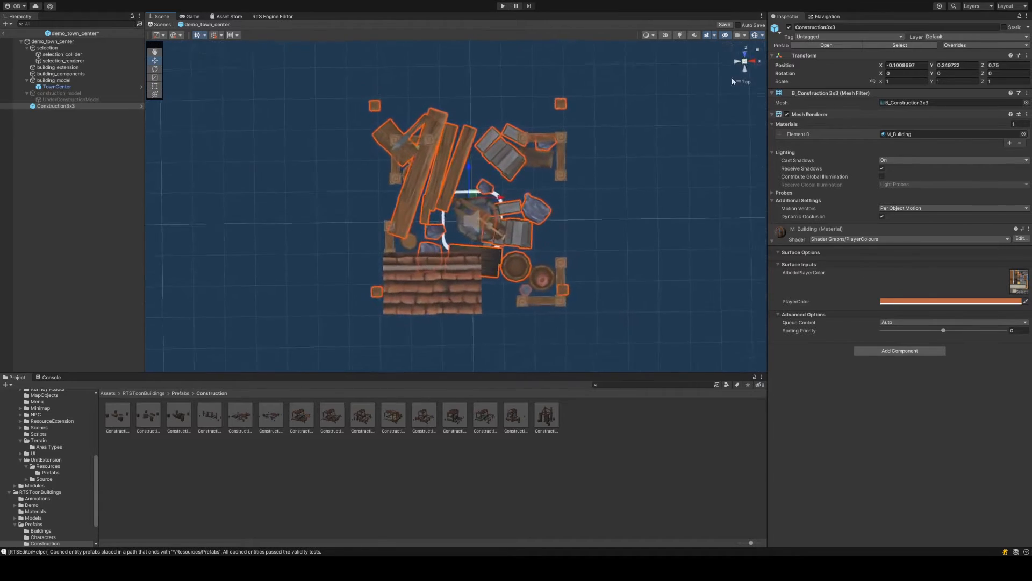
{"action": "left_click", "coordinate": [751, 62]}
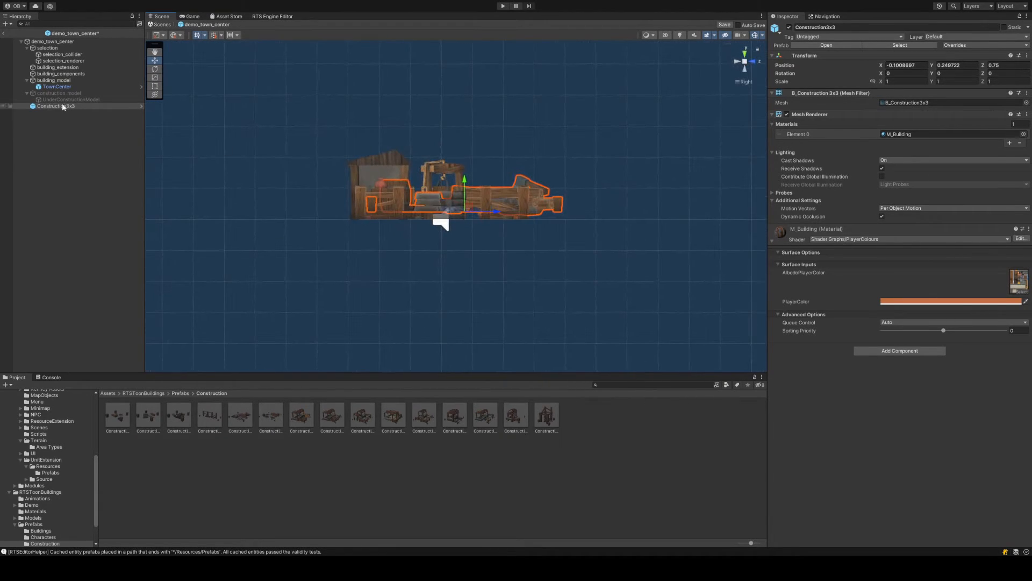
{"action": "left_click_drag", "start_coordinate": [63, 106], "coordinate": [76, 93]}
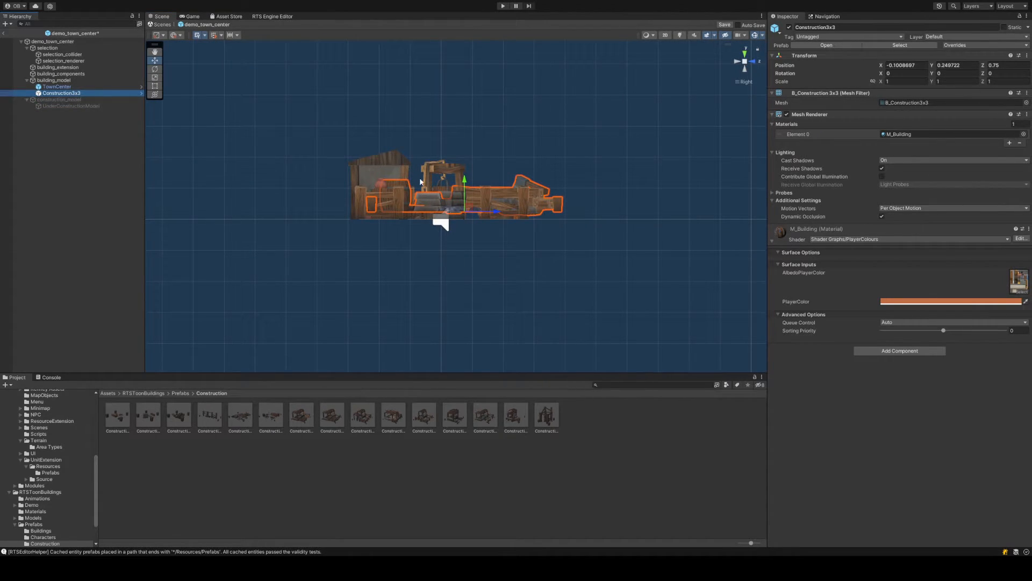
{"action": "left_click", "coordinate": [743, 55]}
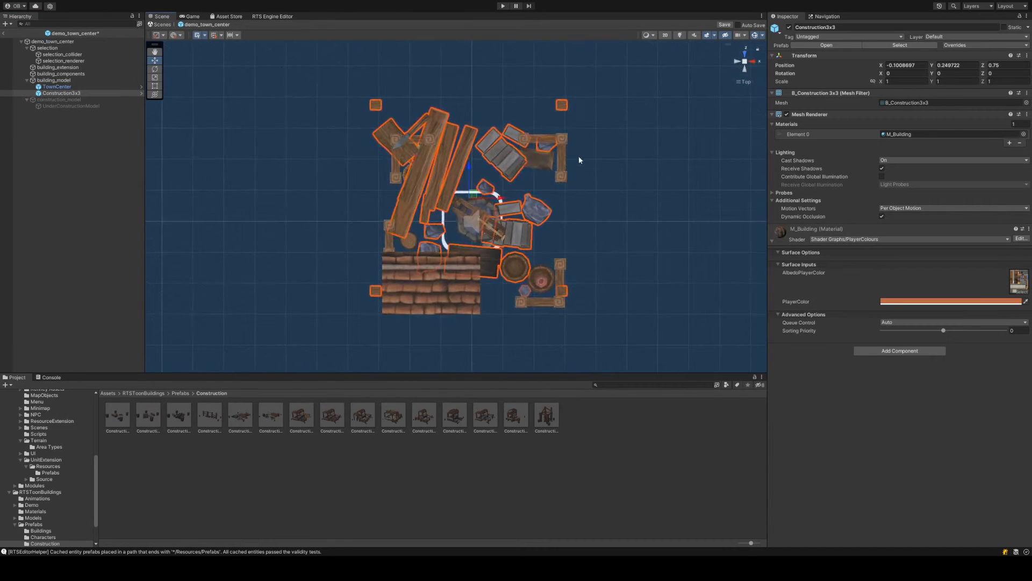
Delete the construction_model object together with its UnderConstructionModel child
{"action": "left_click", "coordinate": [751, 61]}
{"action": "left_click", "coordinate": [106, 99]}
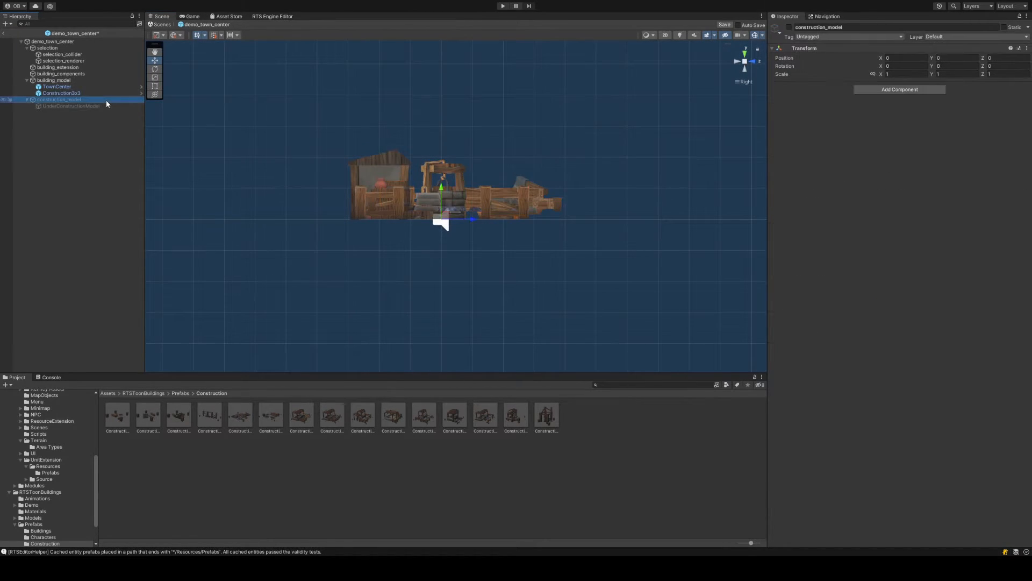
{"action": "key", "text": "Delete"}
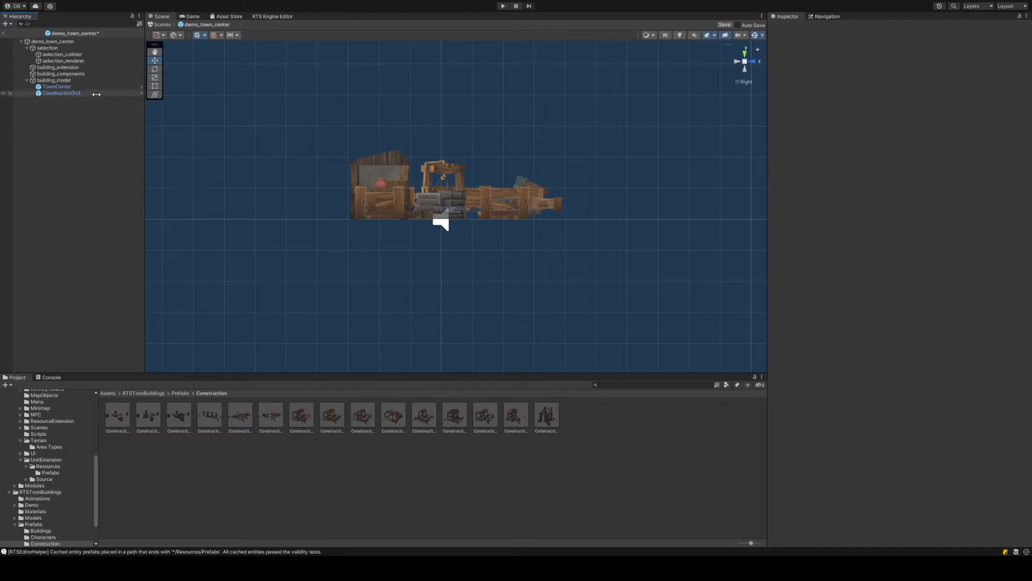
Match Construction3x3's position to TownCenter by setting X to 0.16, Y to 0 and Z to 0
{"action": "left_click", "coordinate": [94, 93]}
{"action": "scroll", "coordinate": [508, 138], "scroll_direction": "up", "scroll_amount": 4}
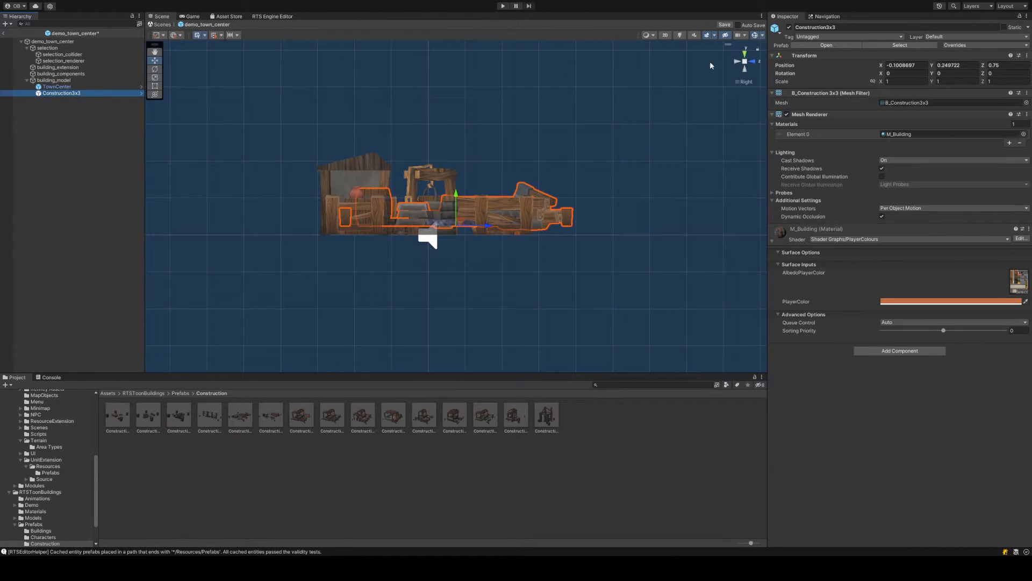
{"action": "left_click", "coordinate": [86, 87]}
{"action": "left_click", "coordinate": [906, 65]}
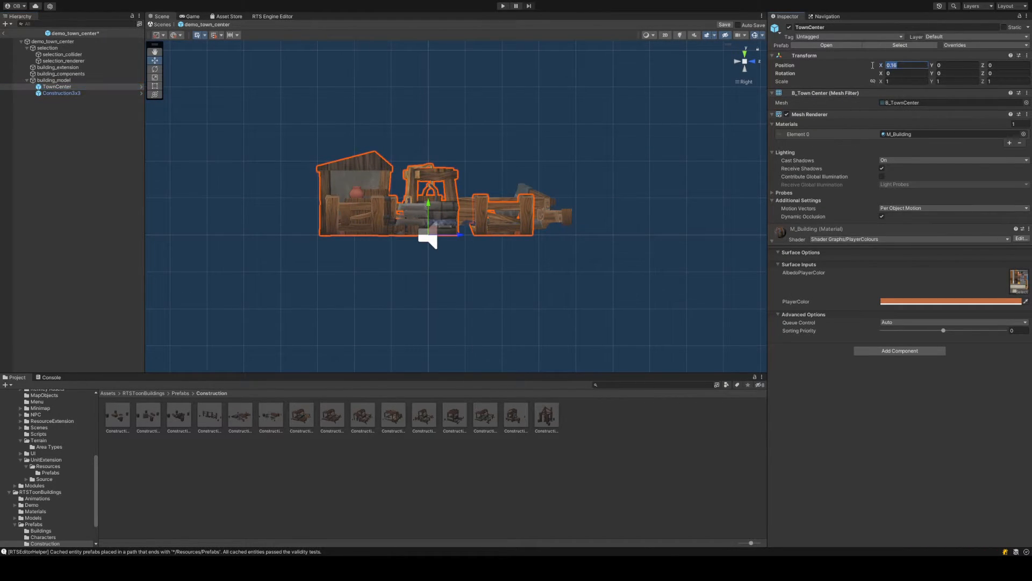
{"action": "left_click", "coordinate": [61, 93]}
{"action": "left_click", "coordinate": [905, 65]}
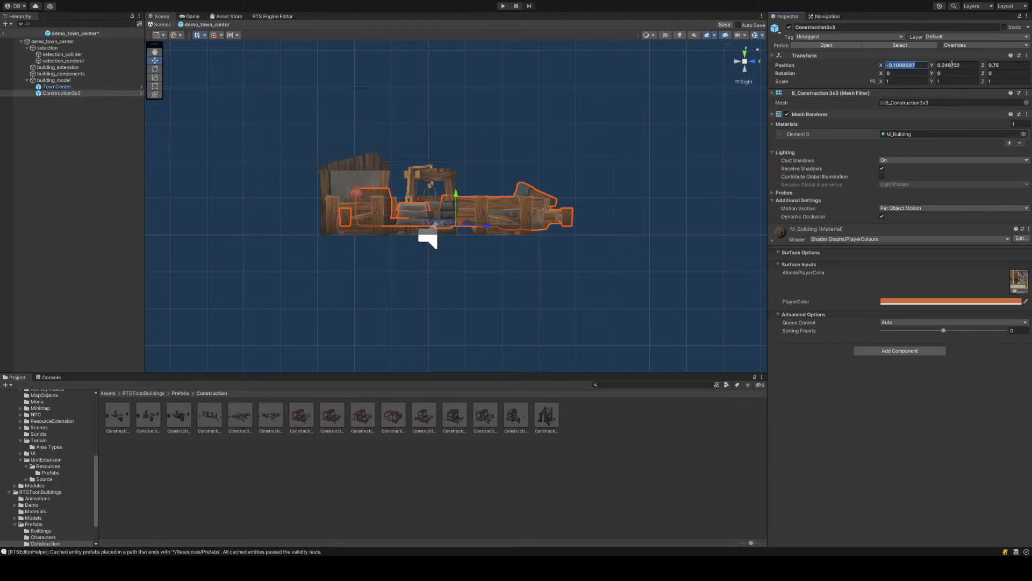
{"action": "left_click", "coordinate": [956, 66]}
{"action": "type", "text": "0"}
{"action": "key", "text": "Tab"}
{"action": "type", "text": "0"}
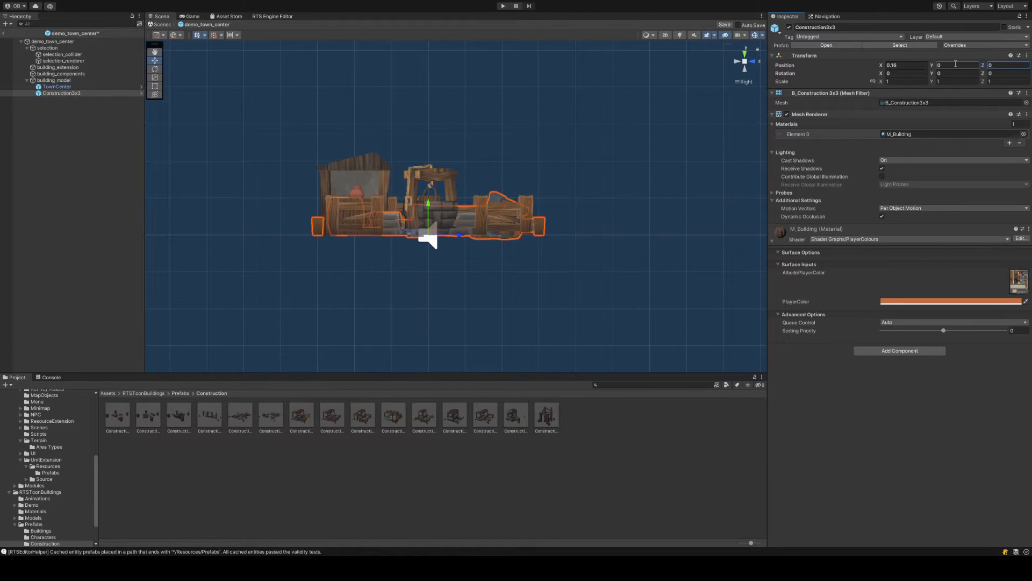
{"action": "left_click", "coordinate": [744, 54]}
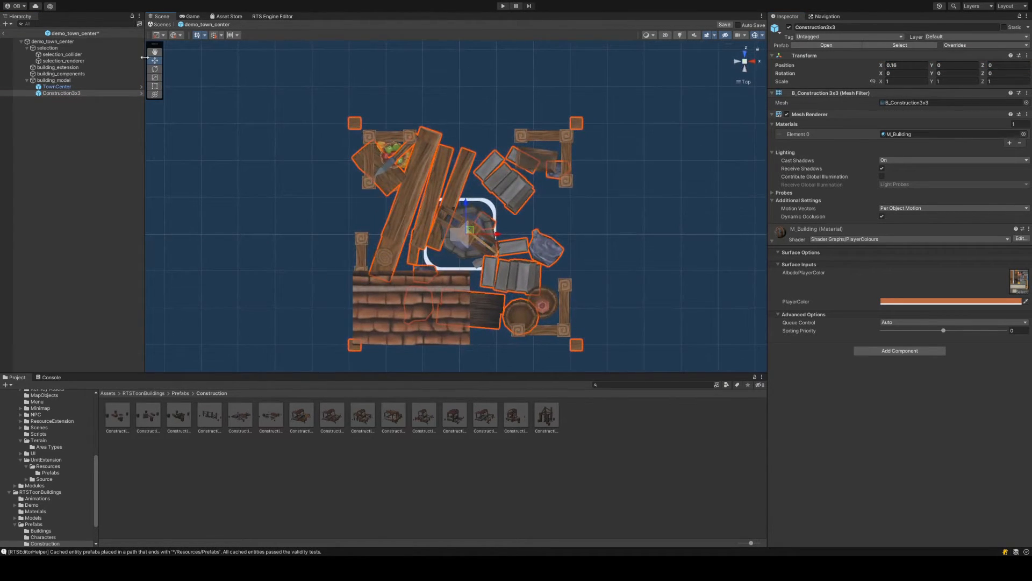
Temporarily deactivate TownCenter to examine the Construction3x3 layout alone from above, and reactivate it
{"action": "left_click", "coordinate": [57, 86]}
{"action": "left_click", "coordinate": [789, 27]}
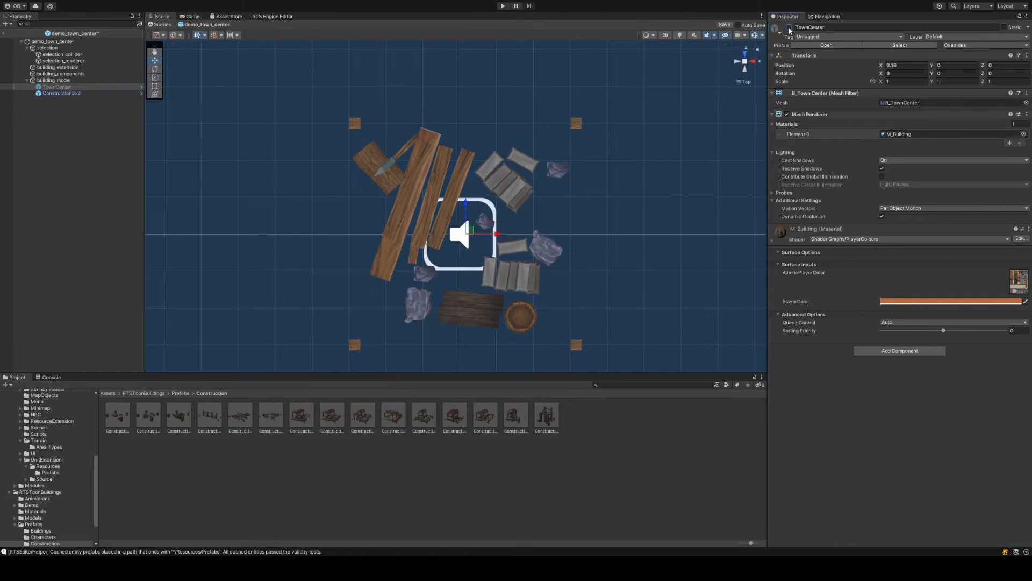
{"action": "left_click", "coordinate": [505, 237]}
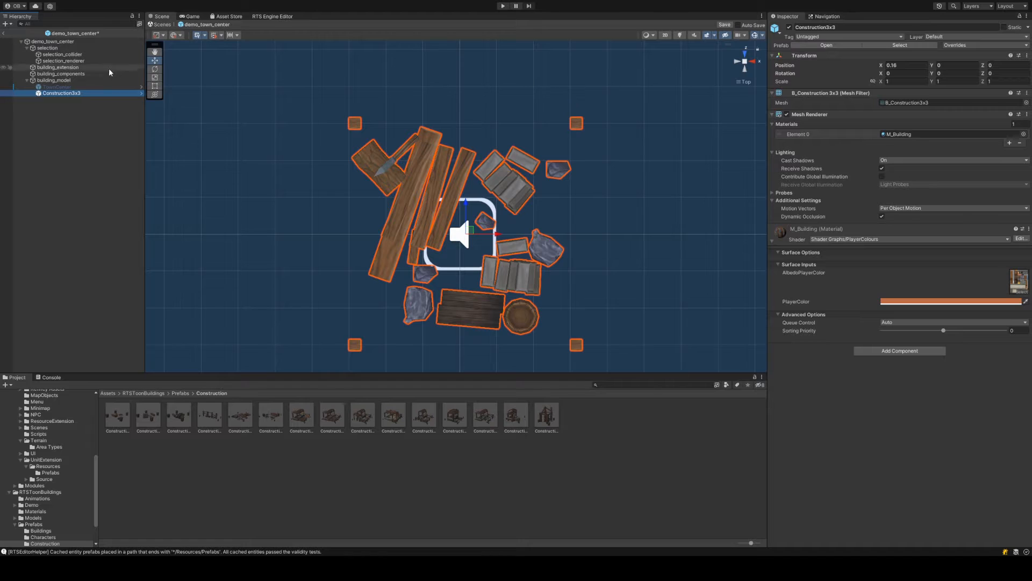
{"action": "left_click", "coordinate": [64, 86]}
{"action": "left_click", "coordinate": [789, 27]}
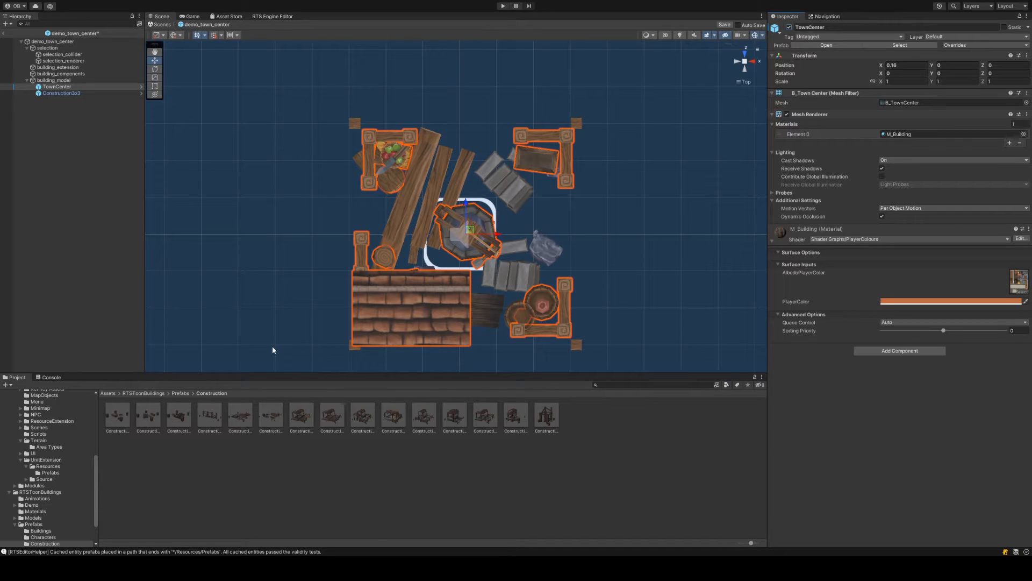
Compare the smaller generic construction prefabs with Construction3x3 in the Construction folder
{"action": "left_click", "coordinate": [209, 415]}
{"action": "left_click", "coordinate": [175, 415]}
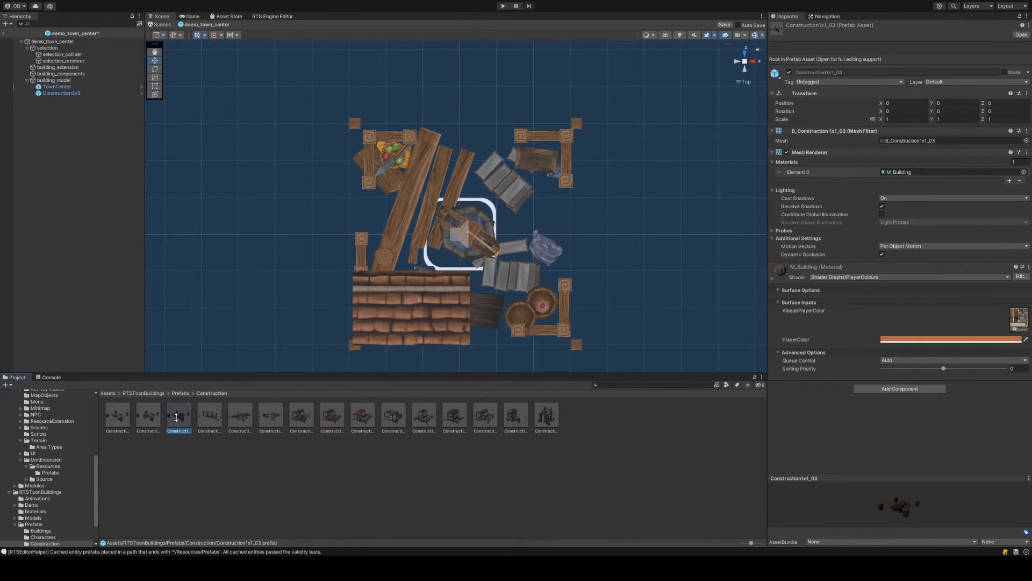
{"action": "left_click", "coordinate": [117, 415]}
{"action": "left_click", "coordinate": [240, 415]}
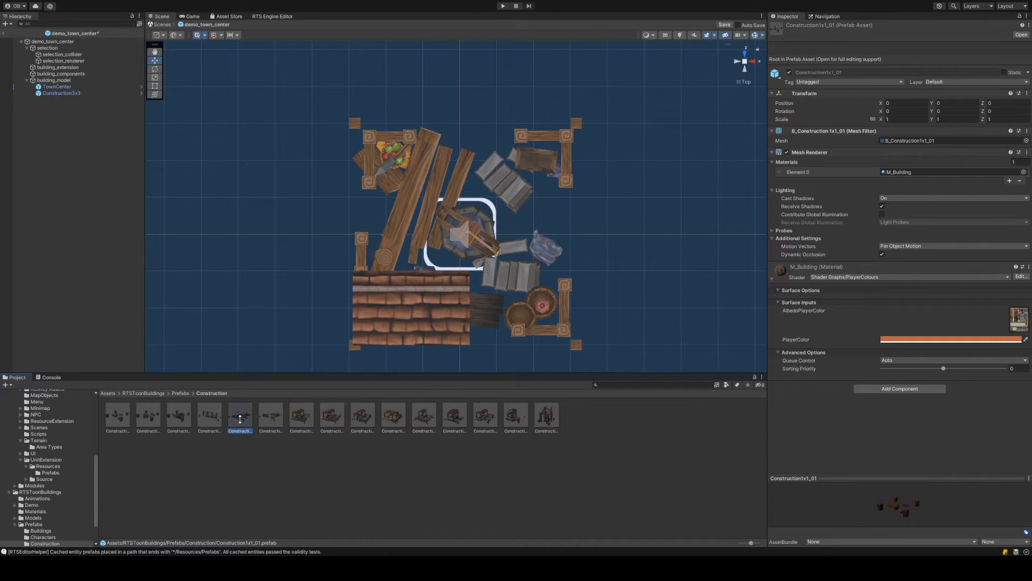
{"action": "left_click", "coordinate": [268, 414]}
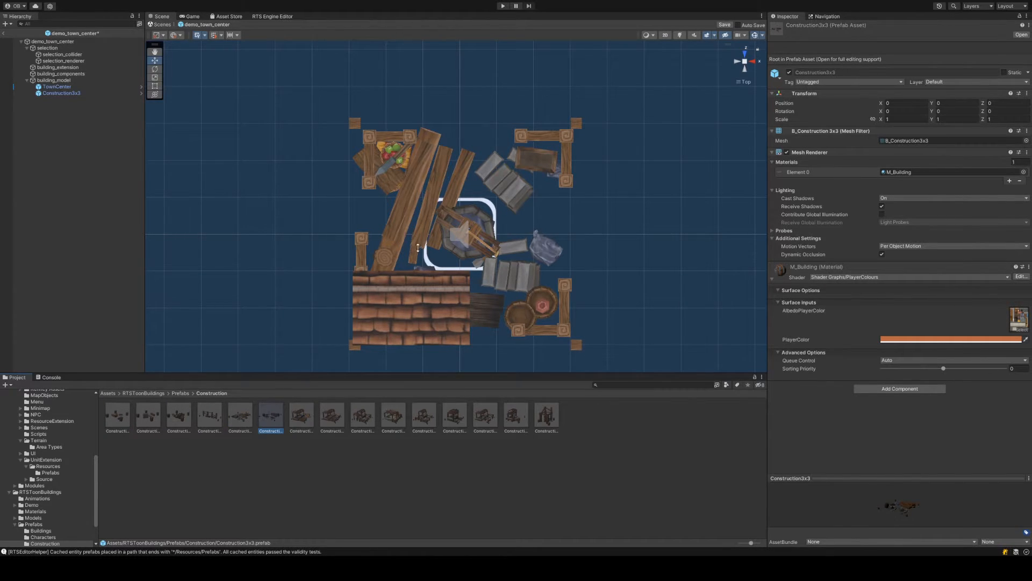
Try a uniform scale of 0.6 on the Construction3x3 object in the town center prefab
{"action": "left_click", "coordinate": [141, 93]}
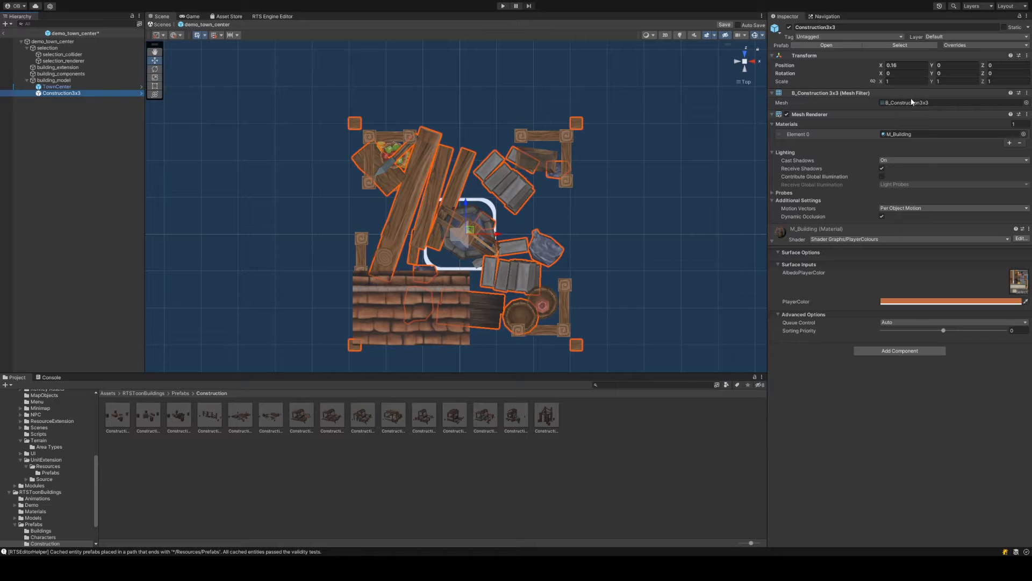
{"action": "left_click", "coordinate": [907, 81]}
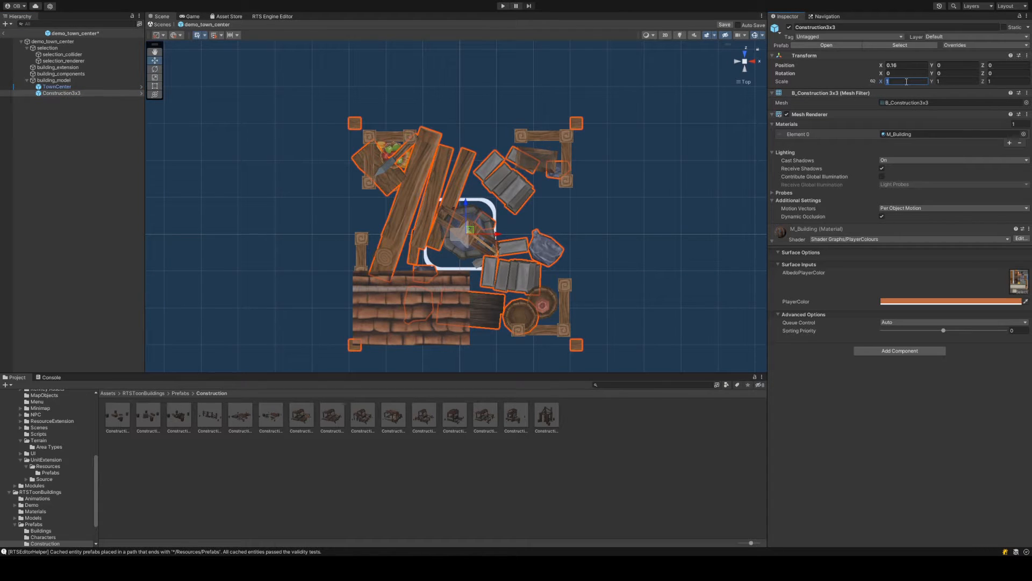
{"action": "type", "text": "0.6"}
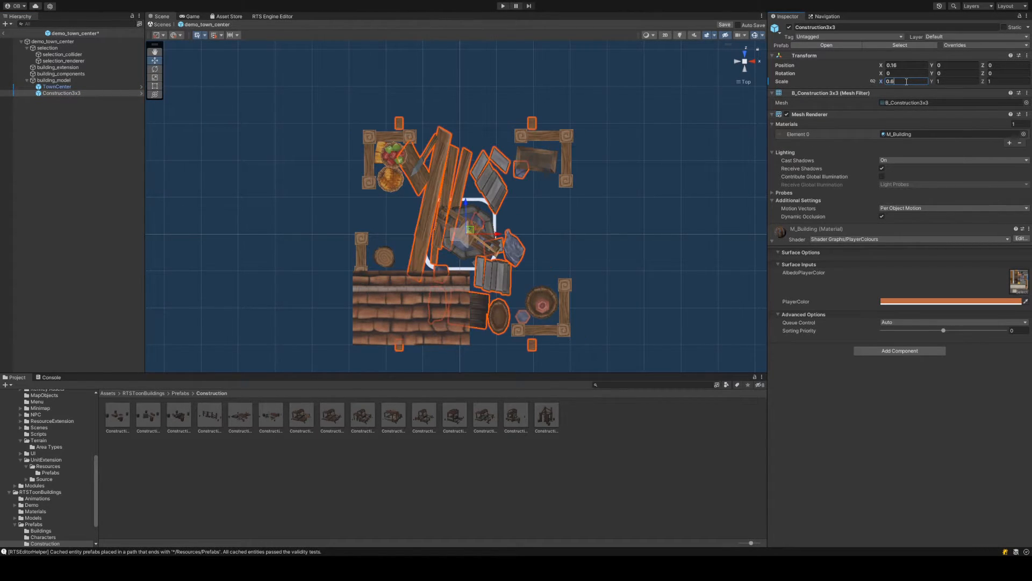
{"action": "key", "text": "ctrl+a"}
{"action": "key", "text": "ctrl+c"}
{"action": "left_click", "coordinate": [956, 82]}
{"action": "key", "text": "ctrl+v"}
{"action": "left_click", "coordinate": [1001, 82]}
{"action": "key", "text": "ctrl+v"}
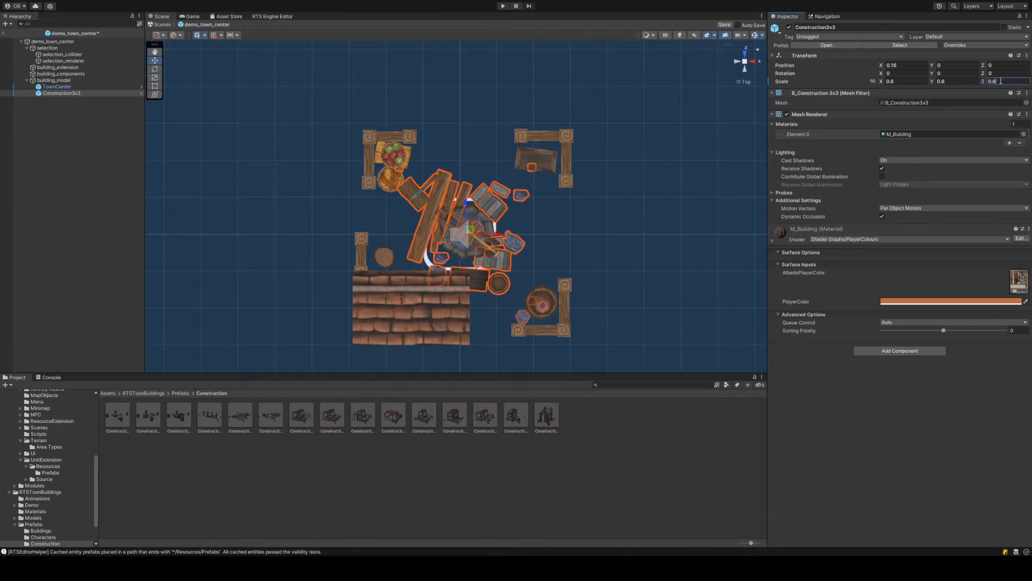
Try a uniform scale of 0.8 on Construction3x3 and check its fit with the town center from the back and above
{"action": "key", "text": "shift+Tab"}
{"action": "key", "text": "shift+Tab"}
{"action": "type", "text": "0.8"}
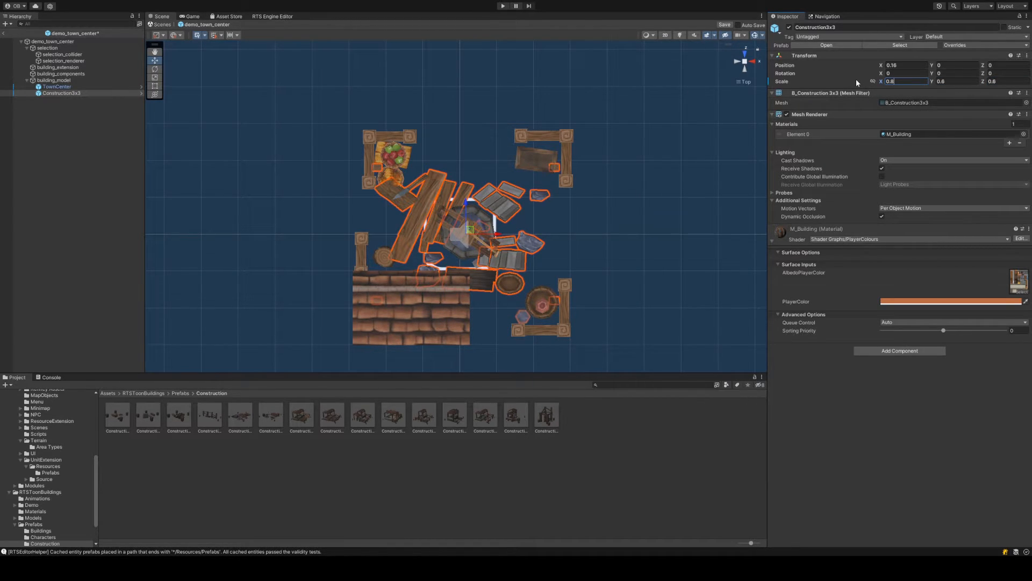
{"action": "key", "text": "ctrl+a"}
{"action": "key", "text": "ctrl+c"}
{"action": "left_click", "coordinate": [949, 83]}
{"action": "key", "text": "ctrl+v"}
{"action": "left_click", "coordinate": [1000, 82]}
{"action": "key", "text": "ctrl+v"}
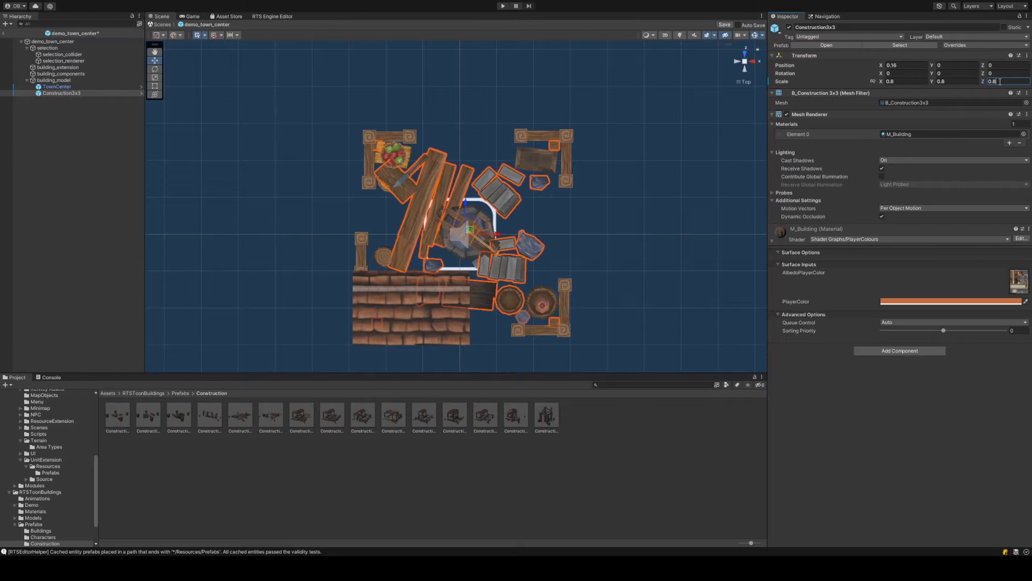
{"action": "left_click_drag", "start_coordinate": [687, 189], "coordinate": [524, 141], "text": "alt"}
{"action": "left_click", "coordinate": [745, 68]}
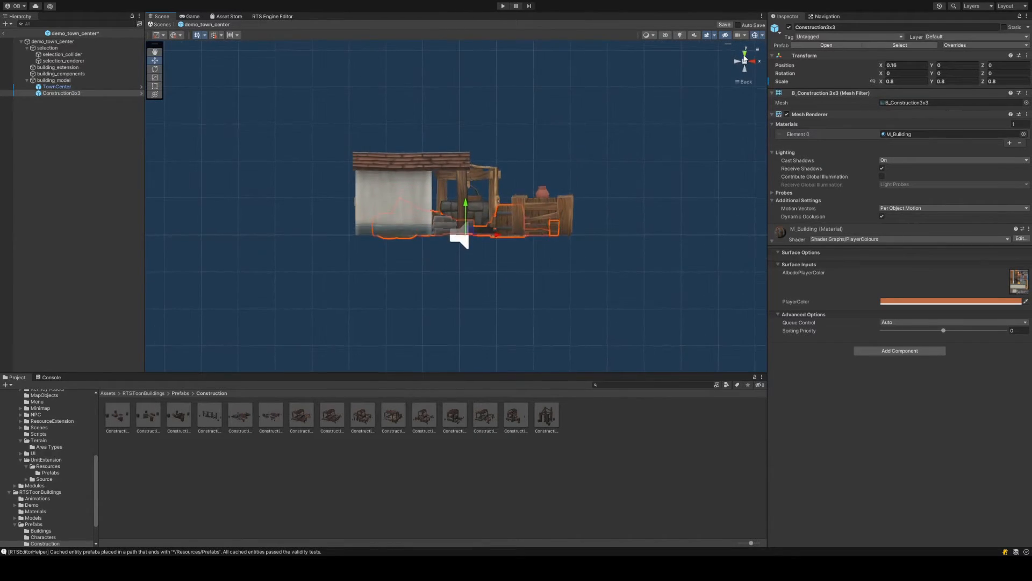
{"action": "left_click", "coordinate": [745, 55]}
{"action": "left_click", "coordinate": [112, 42]}
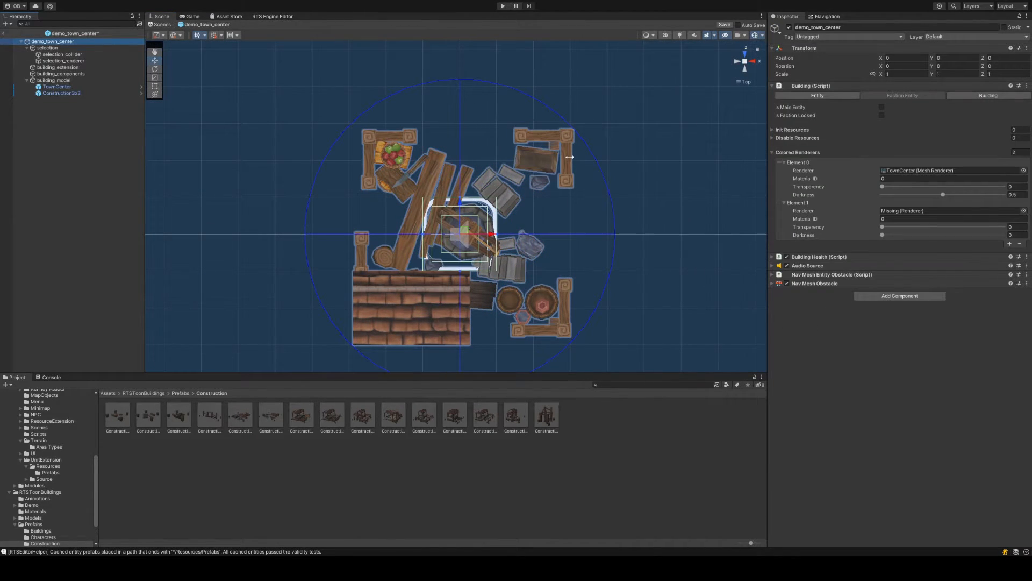
Try a uniform scale of 0.9 on Construction3x3 and compare its footprint with the whole building
{"action": "left_click", "coordinate": [61, 93]}
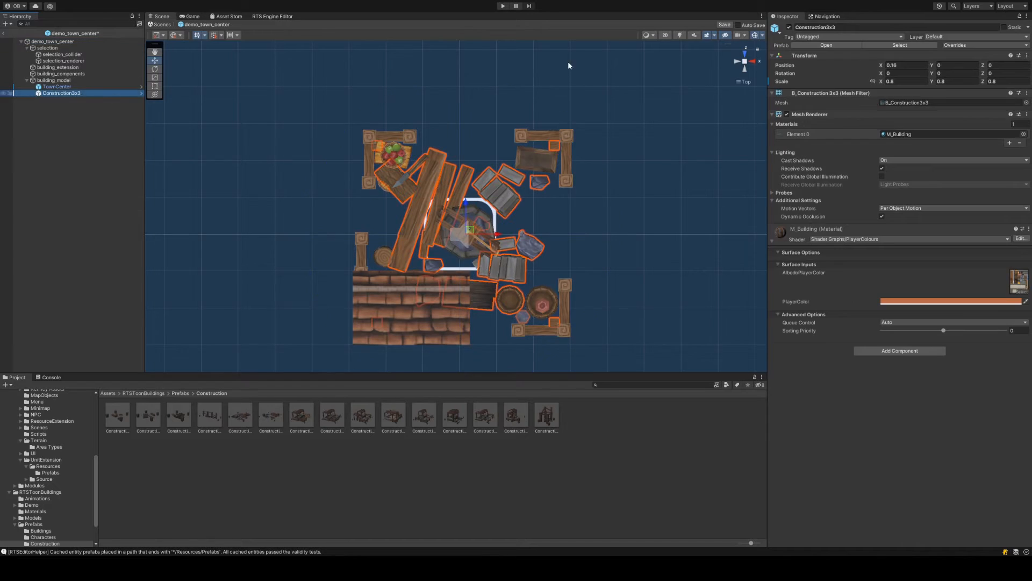
{"action": "left_click", "coordinate": [908, 81]}
{"action": "type", "text": "0.9"}
{"action": "left_click_drag", "start_coordinate": [907, 82], "coordinate": [861, 82]}
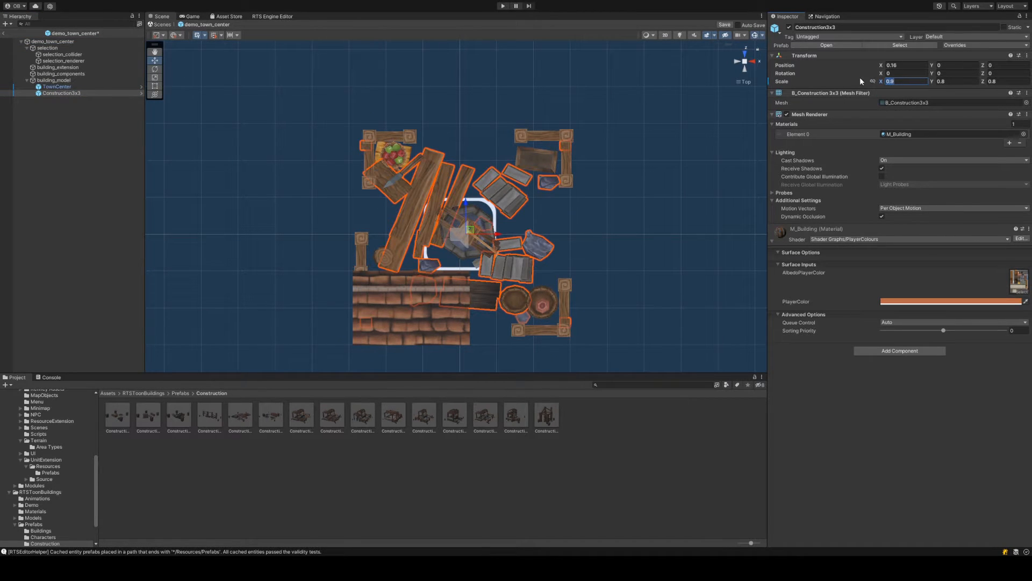
{"action": "key", "text": "ctrl+c"}
{"action": "left_click", "coordinate": [969, 82]}
{"action": "key", "text": "ctrl+v"}
{"action": "left_click", "coordinate": [1004, 83]}
{"action": "key", "text": "ctrl+v"}
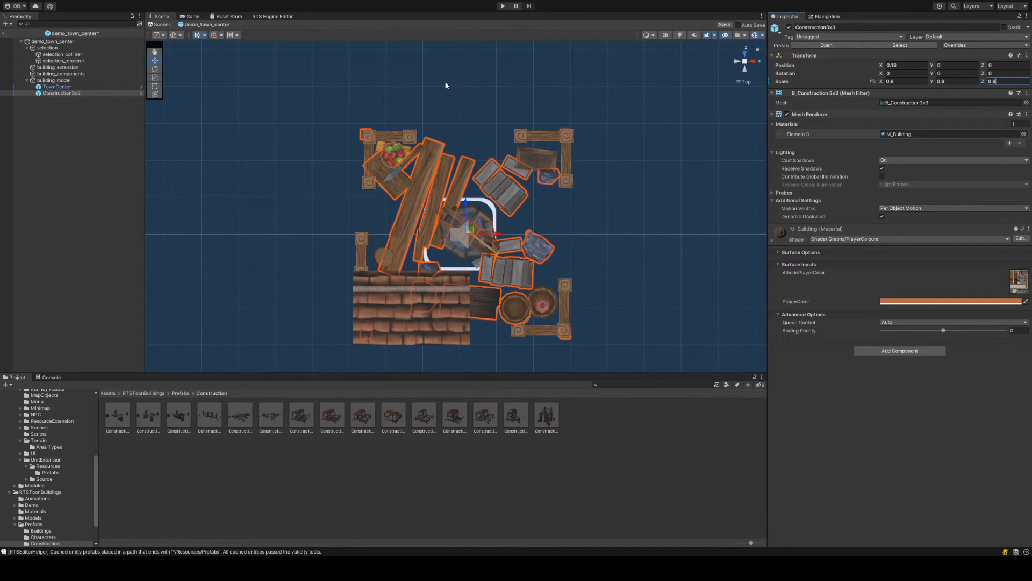
{"action": "left_click", "coordinate": [101, 42]}
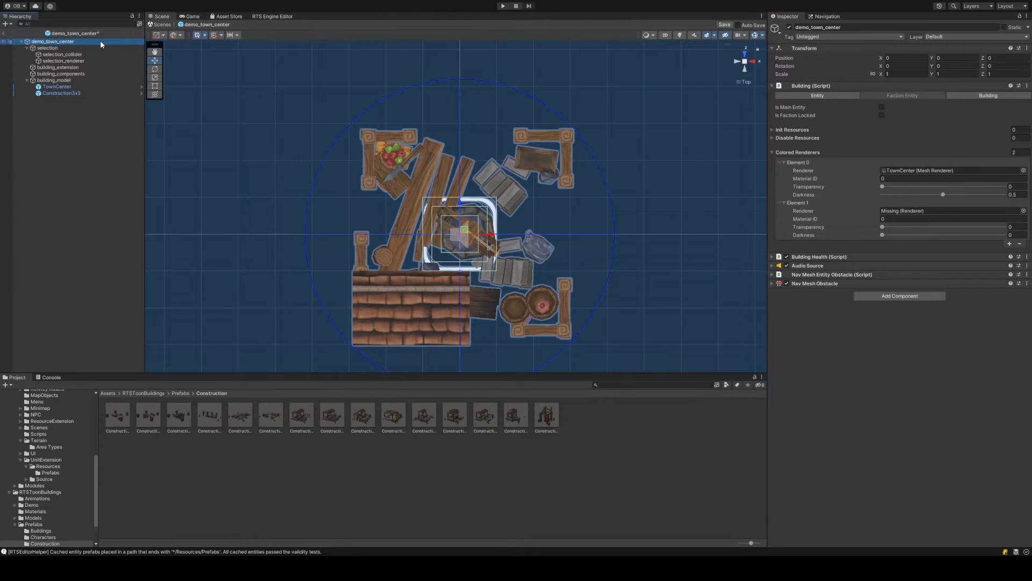
Return Construction3x3's scale to 1 on all three axes and check it against the whole building
{"action": "left_click", "coordinate": [91, 92]}
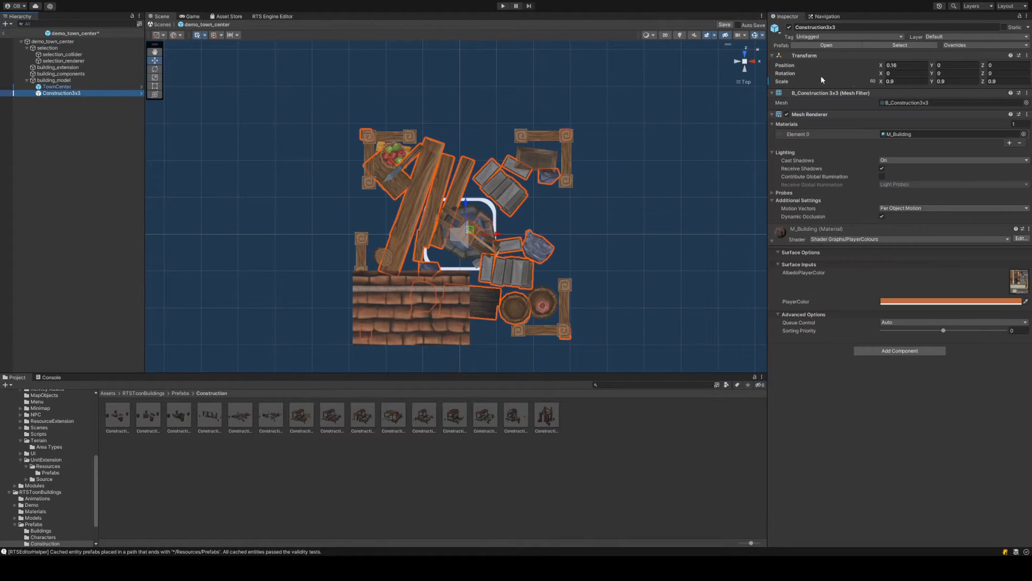
{"action": "left_click", "coordinate": [902, 81]}
{"action": "type", "text": "1"}
{"action": "key", "text": "Tab"}
{"action": "type", "text": "1"}
{"action": "key", "text": "Tab"}
{"action": "type", "text": "1"}
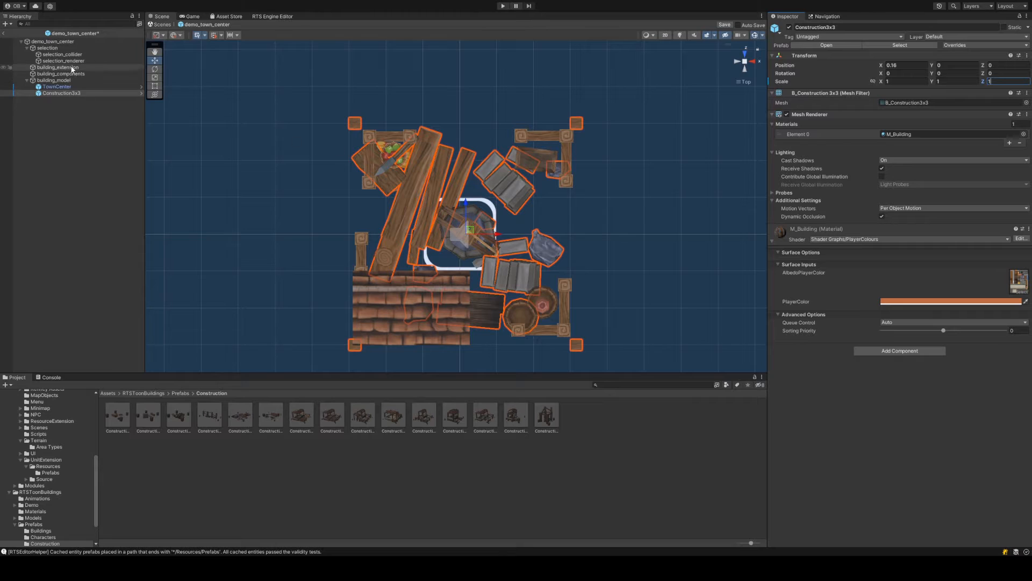
{"action": "left_click", "coordinate": [61, 43]}
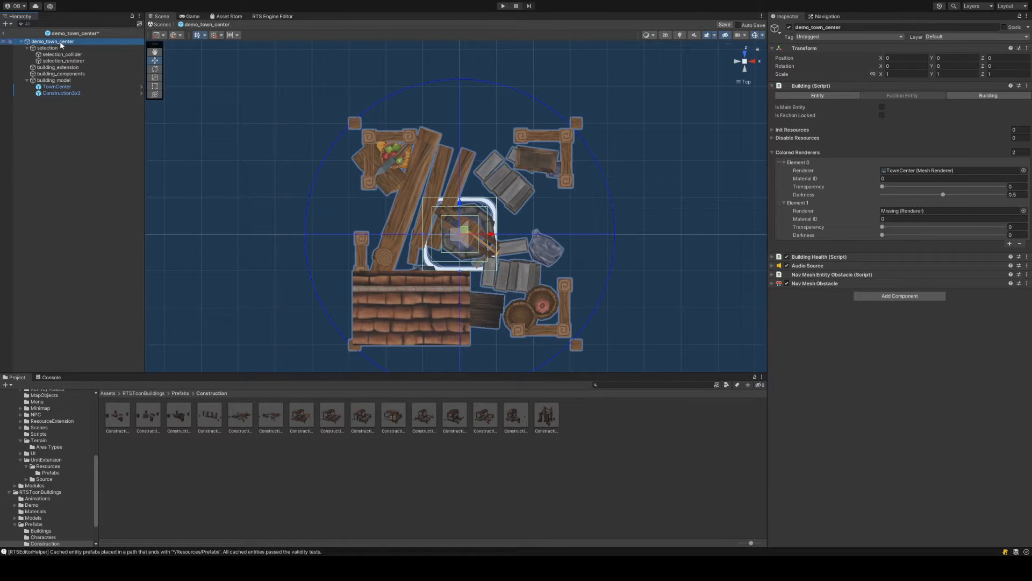
Set Construction3x3's scale to 0.95 on all three axes, save the prefab and compare its footprint with TownCenter
{"action": "left_click", "coordinate": [61, 93]}
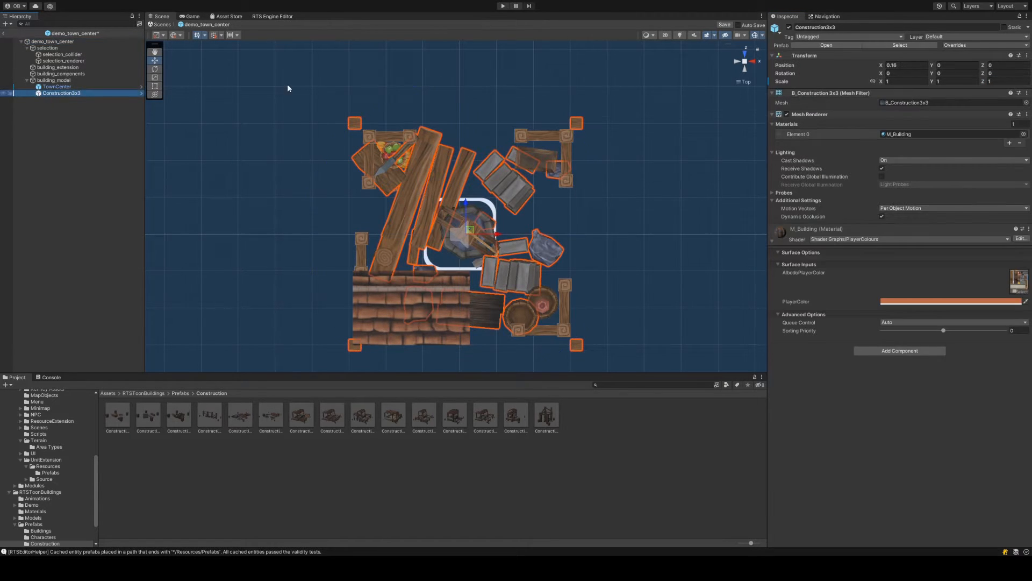
{"action": "left_click", "coordinate": [917, 81]}
{"action": "type", "text": "0.95"}
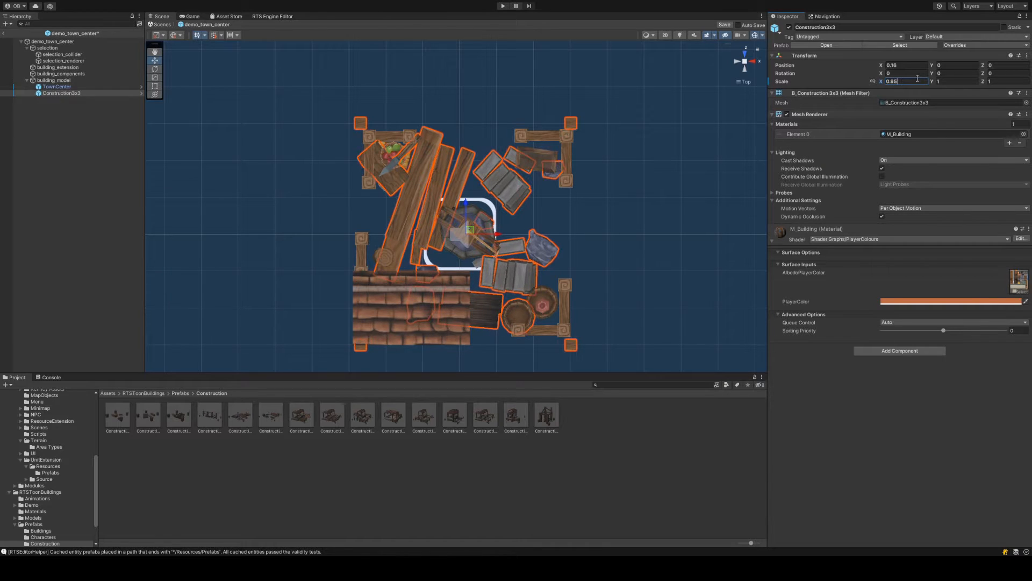
{"action": "left_click", "coordinate": [941, 82]}
{"action": "type", "text": "0.95"}
{"action": "left_click", "coordinate": [1004, 82]}
{"action": "type", "text": "0.95"}
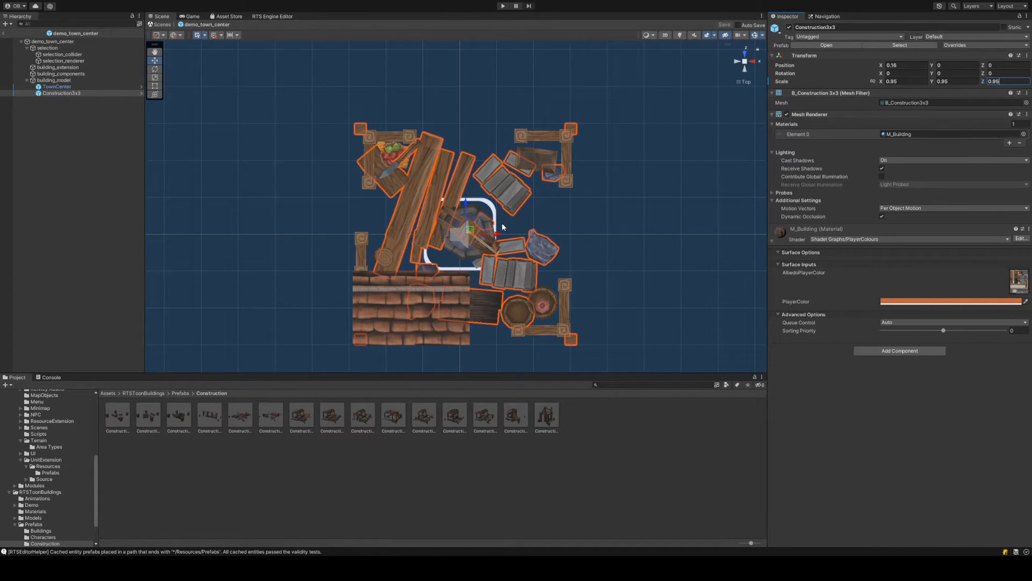
{"action": "left_click", "coordinate": [121, 40]}
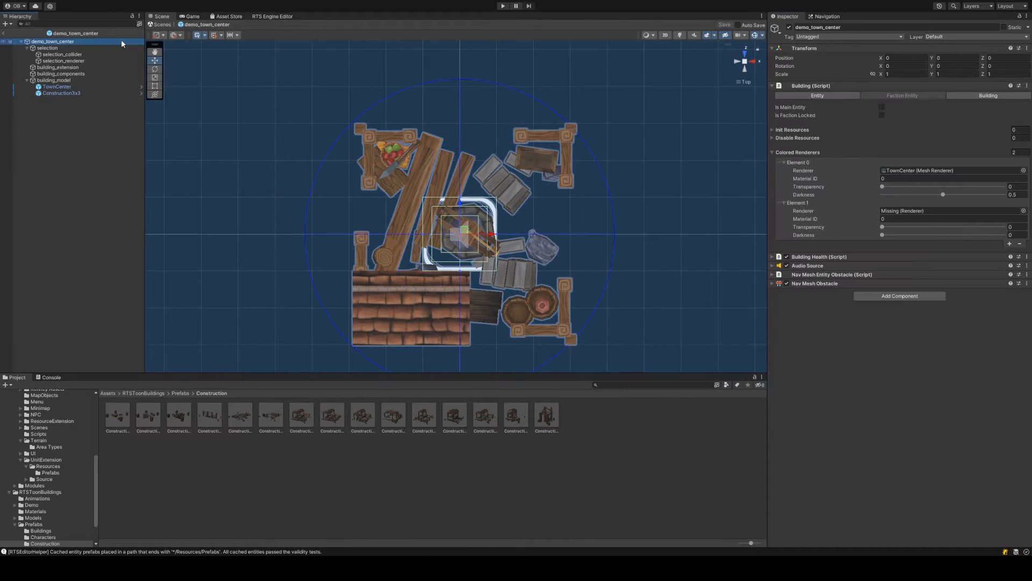
{"action": "left_click", "coordinate": [105, 87]}
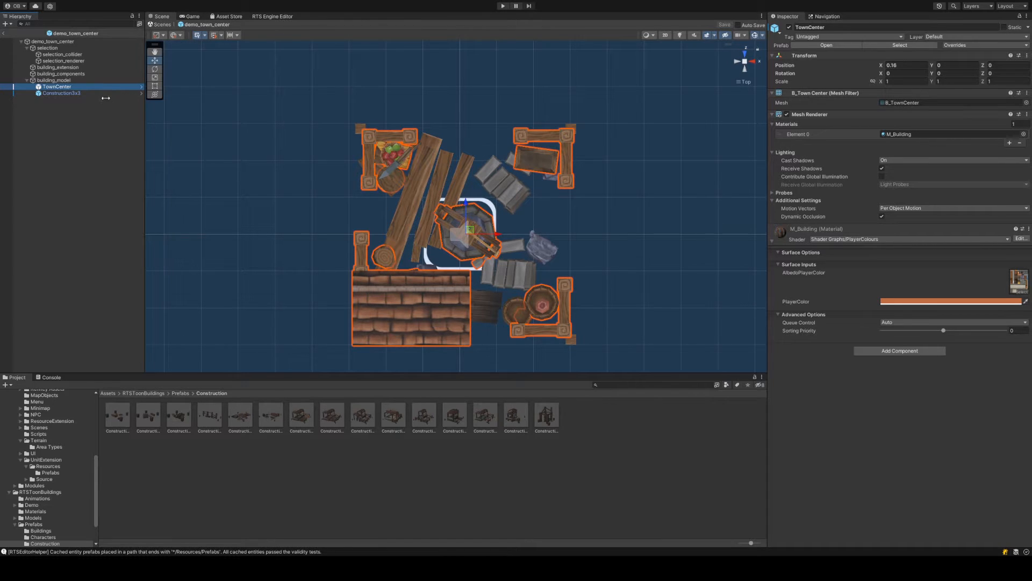
{"action": "left_click", "coordinate": [106, 42]}
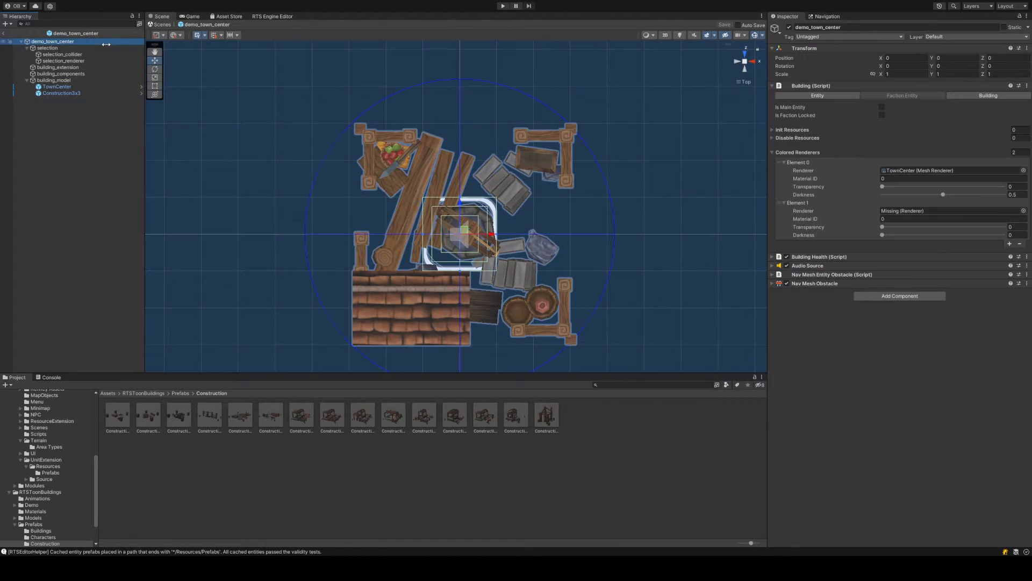
Change the M_Building material's PlayerColor to blue and deactivate TownCenter to check which parts of Construction3x3 take the player colour
{"action": "left_click", "coordinate": [119, 92]}
{"action": "left_click", "coordinate": [915, 303]}
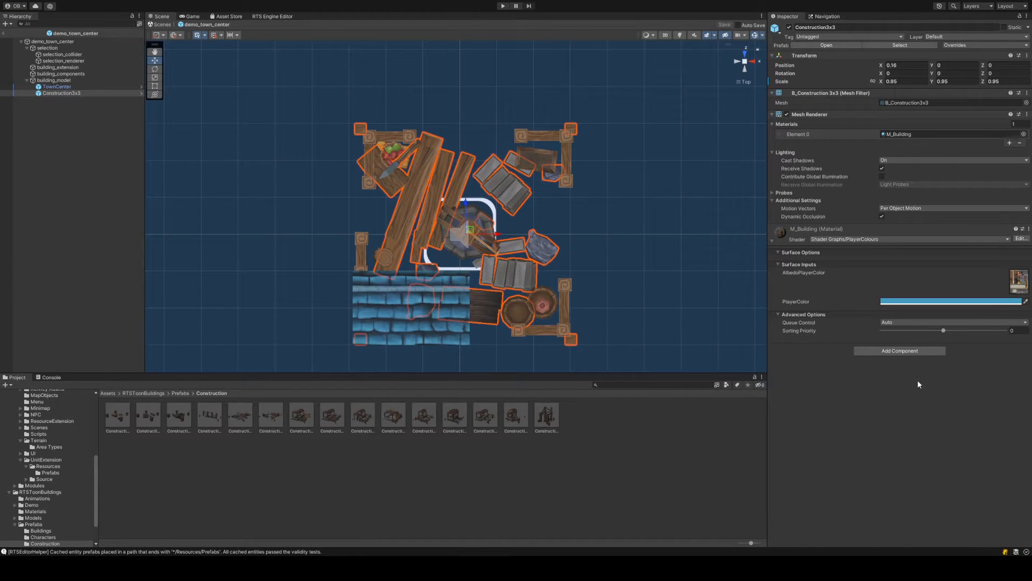
{"action": "left_click_drag", "start_coordinate": [715, 247], "coordinate": [196, 68], "text": "alt"}
{"action": "left_click", "coordinate": [56, 86]}
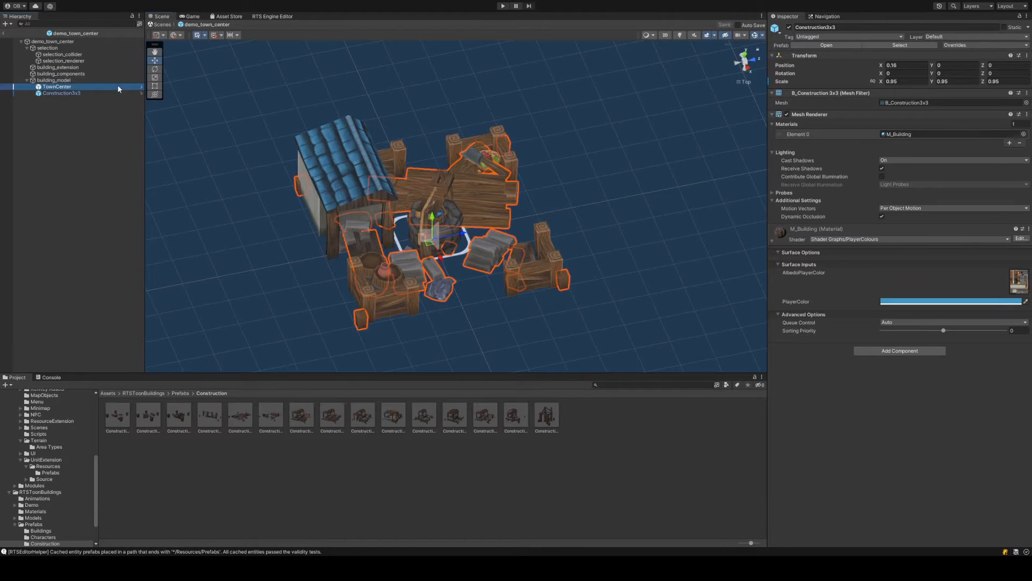
{"action": "left_click", "coordinate": [788, 27]}
{"action": "left_click_drag", "start_coordinate": [335, 168], "coordinate": [511, 160], "text": "alt"}
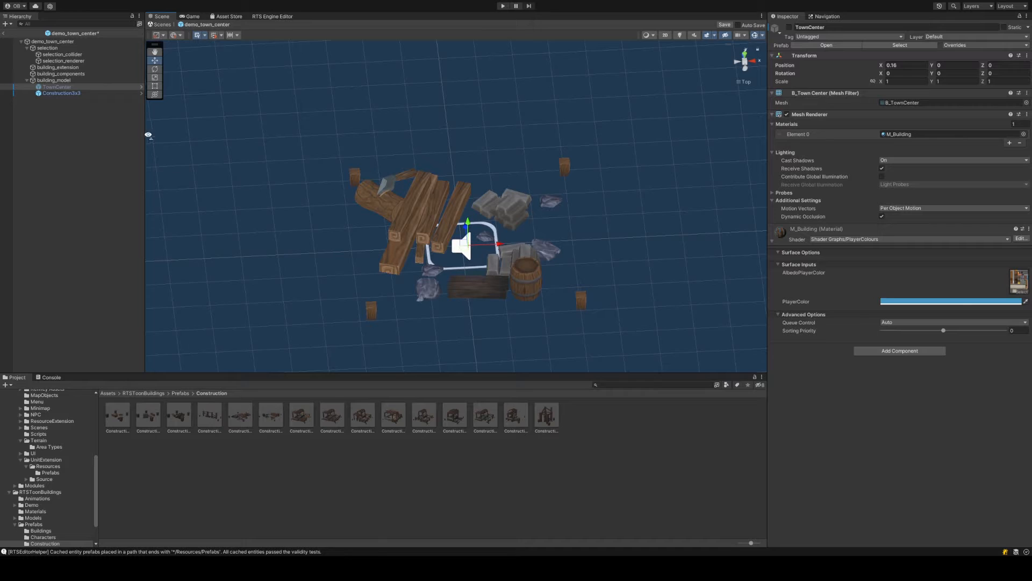
{"action": "left_click", "coordinate": [120, 93]}
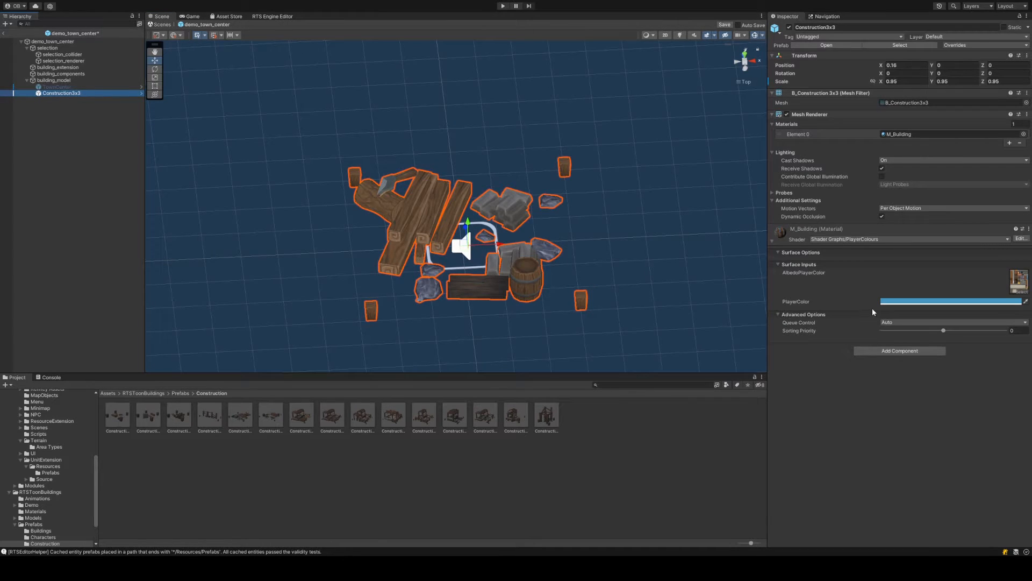
Undo the TownCenter deactivation and the M_Building player colour change
{"action": "key", "text": "ctrl+z"}
{"action": "key", "text": "ctrl+z"}
{"action": "key", "text": "ctrl+z"}
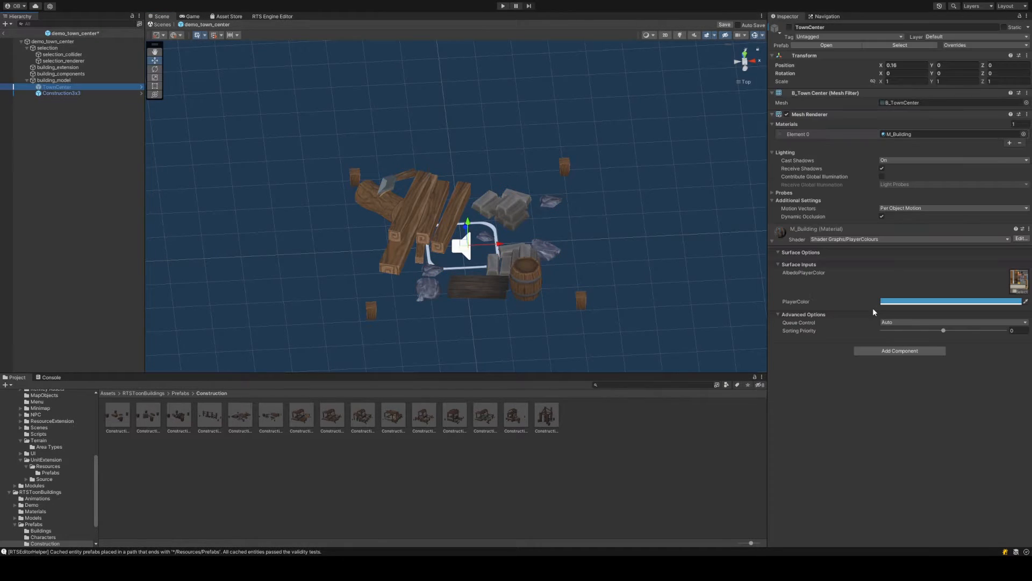
{"action": "key", "text": "ctrl+z"}
{"action": "key", "text": "ctrl+z"}
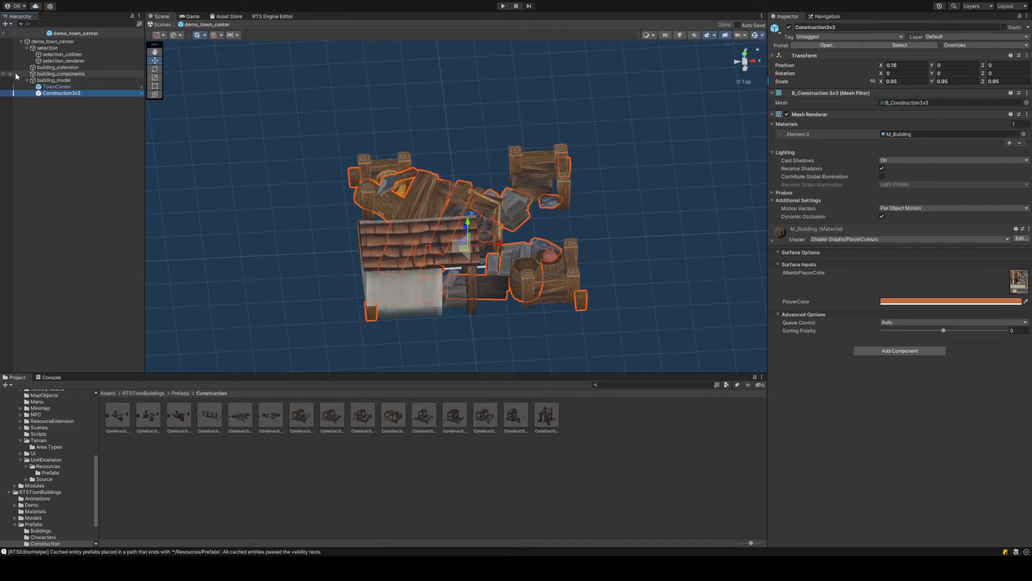
Assign Construction3x3's mesh renderer to the missing Renderer of Element 1 in demo_town_center's Colored Renderers
{"action": "left_click", "coordinate": [57, 43]}
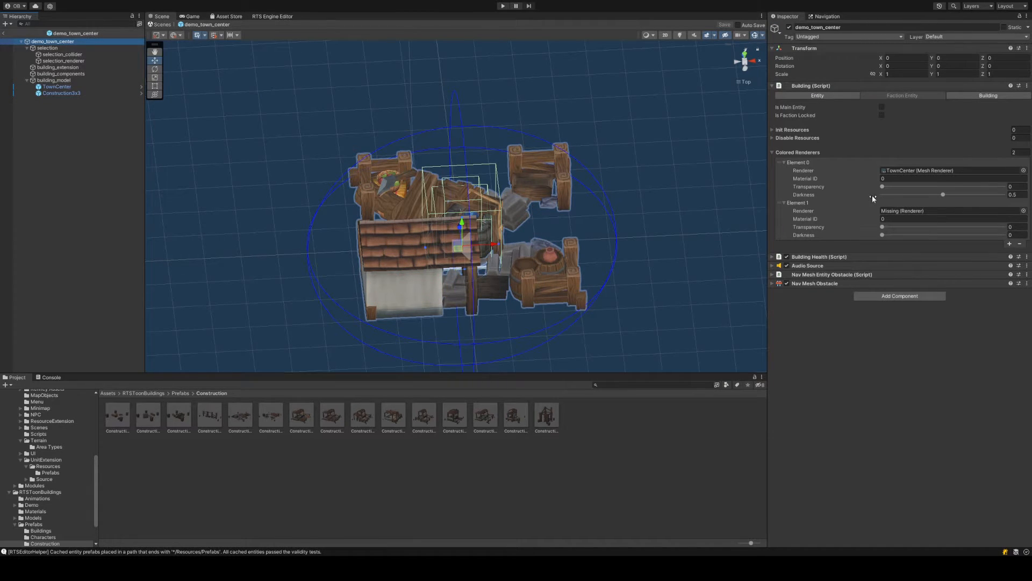
{"action": "left_click_drag", "start_coordinate": [100, 94], "coordinate": [442, 139]}
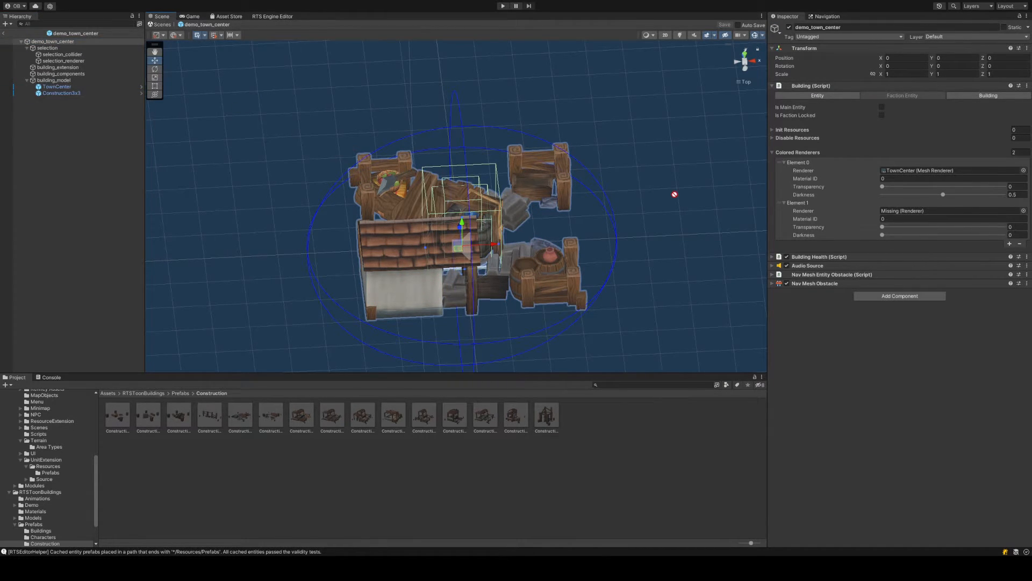
{"action": "left_click_drag", "start_coordinate": [812, 200], "coordinate": [915, 214]}
Set the Darkness of Element 1 in demo_town_center's Colored Renderers to 0.8 and save the prefab
{"action": "left_click", "coordinate": [72, 95]}
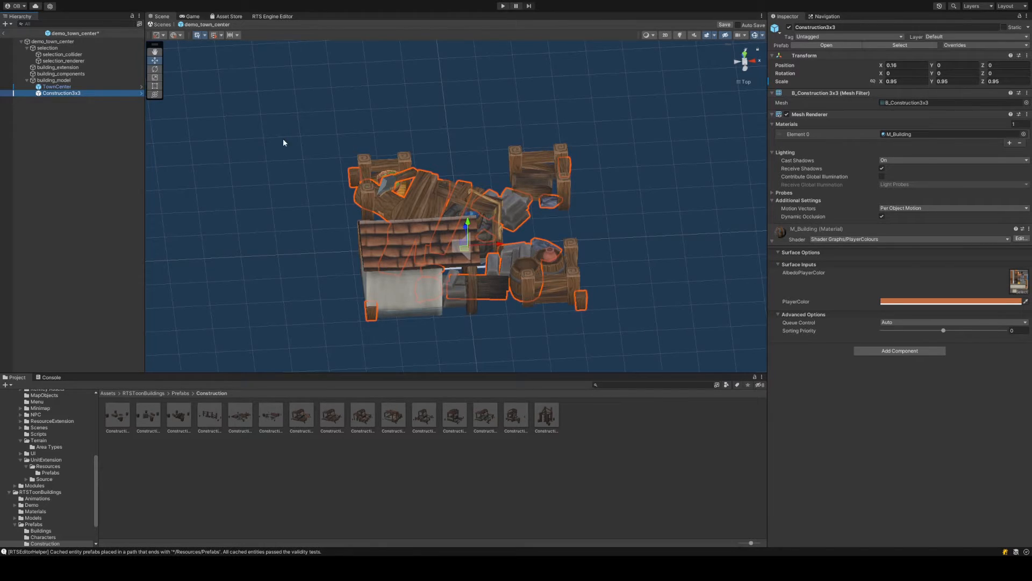
{"action": "left_click", "coordinate": [97, 42]}
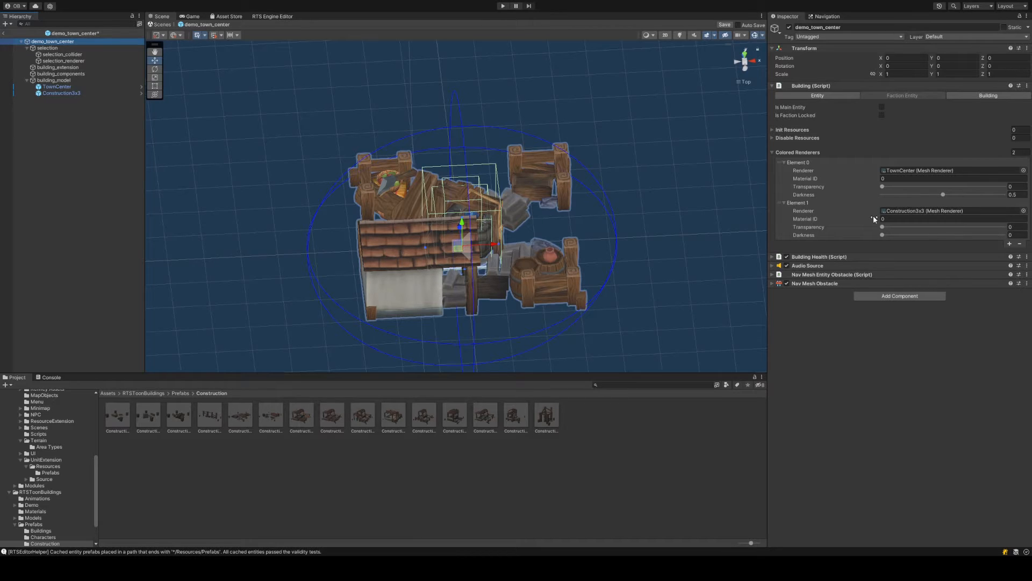
{"action": "left_click", "coordinate": [1016, 235]}
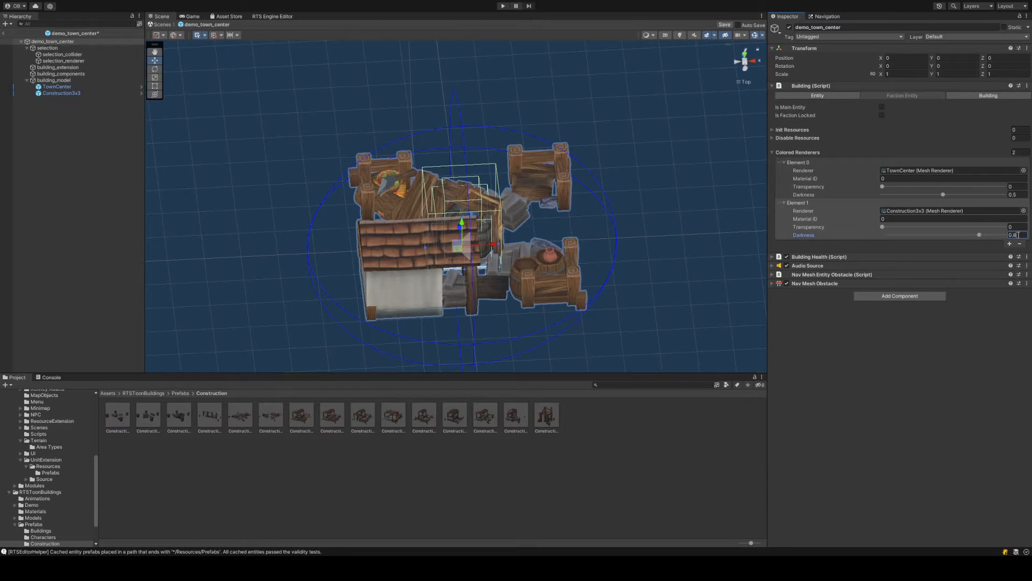
{"action": "key", "text": "ctrl+s"}
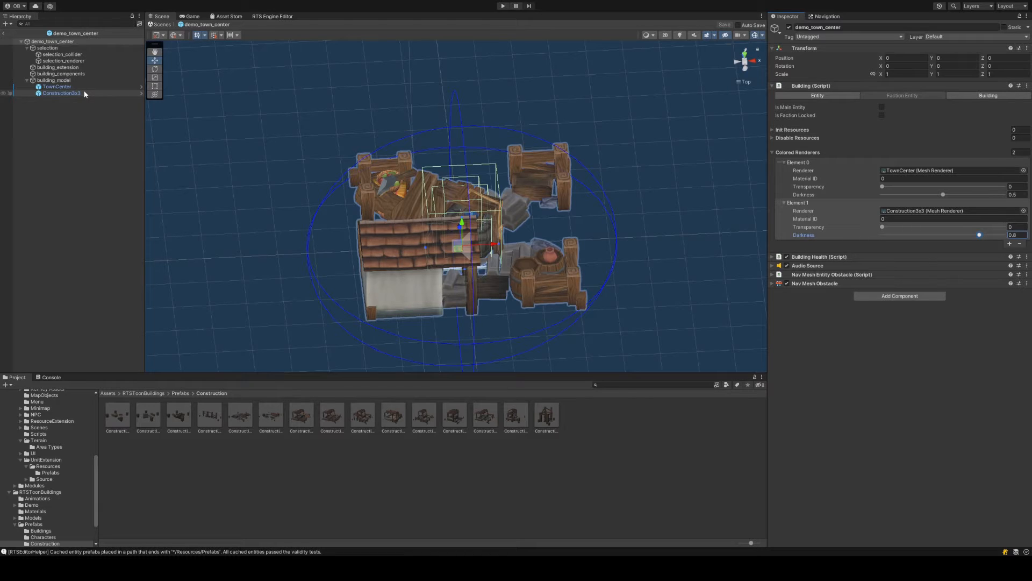
Deactivate the Construction3x3 object in the town center prefab
{"action": "left_click", "coordinate": [62, 93]}
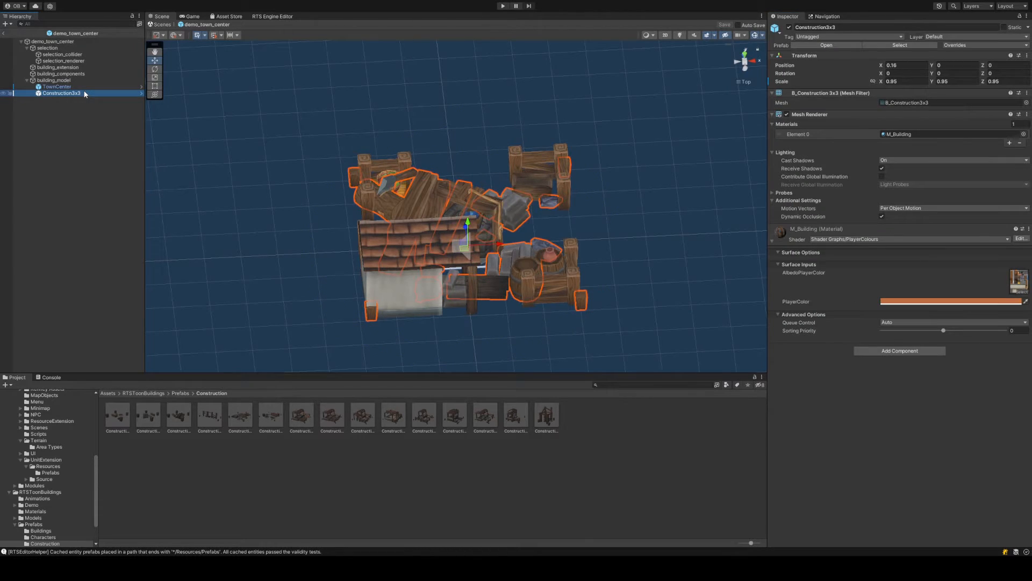
{"action": "left_click", "coordinate": [789, 27]}
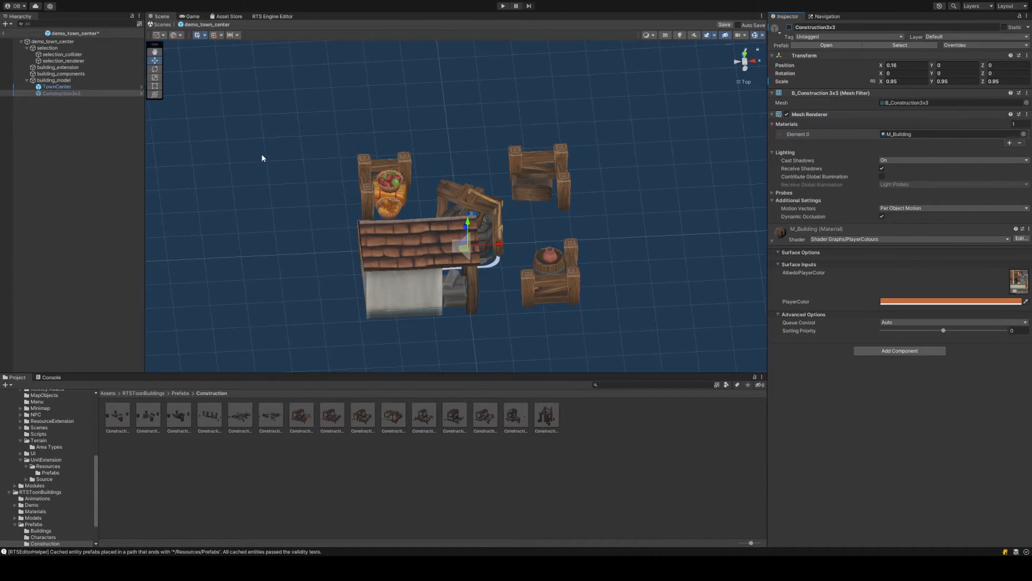
Open the general settings of demo_town_center's Building Health component and clear the console
{"action": "left_click", "coordinate": [53, 41]}
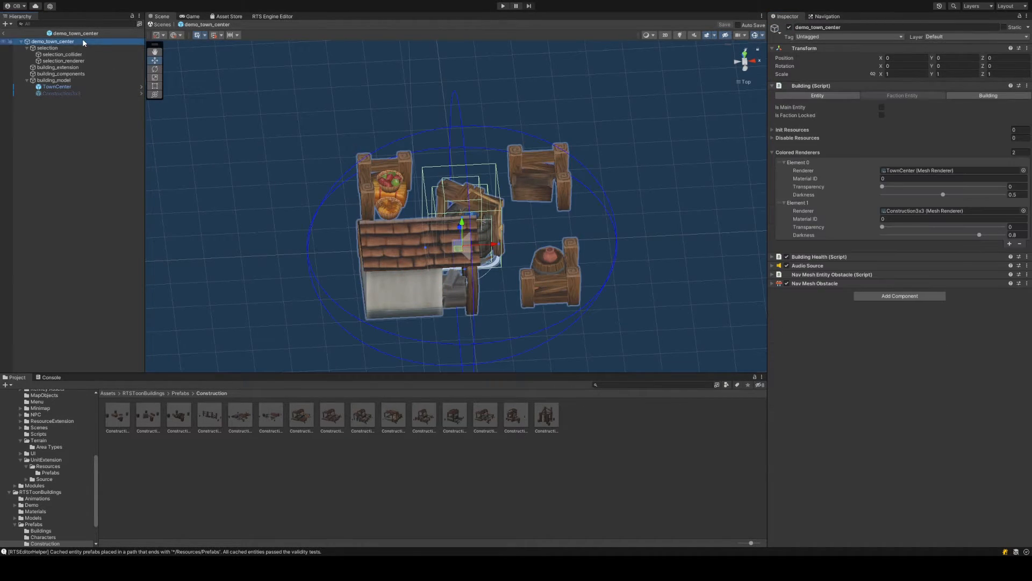
{"action": "left_click", "coordinate": [969, 94]}
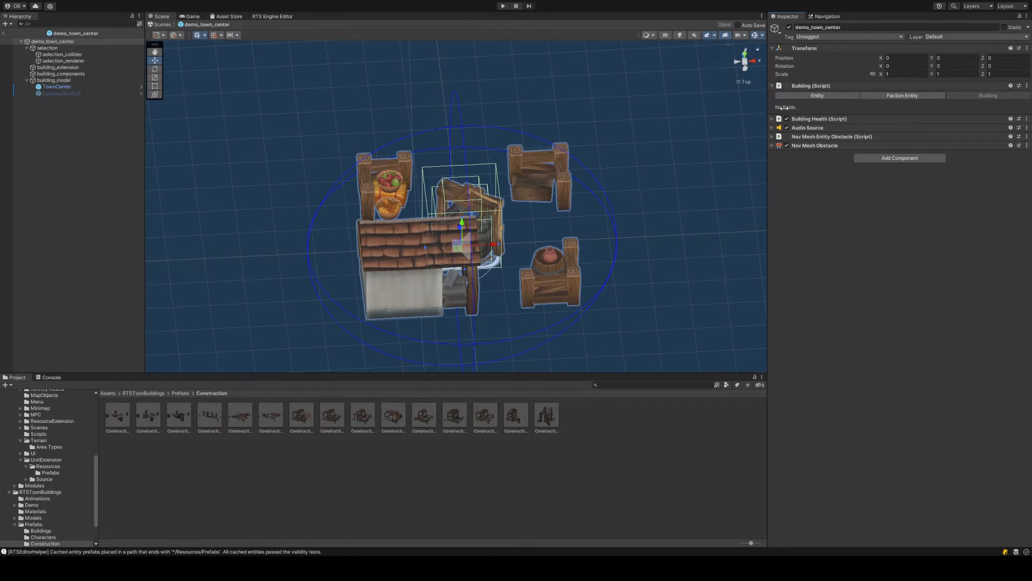
{"action": "left_click", "coordinate": [825, 86]}
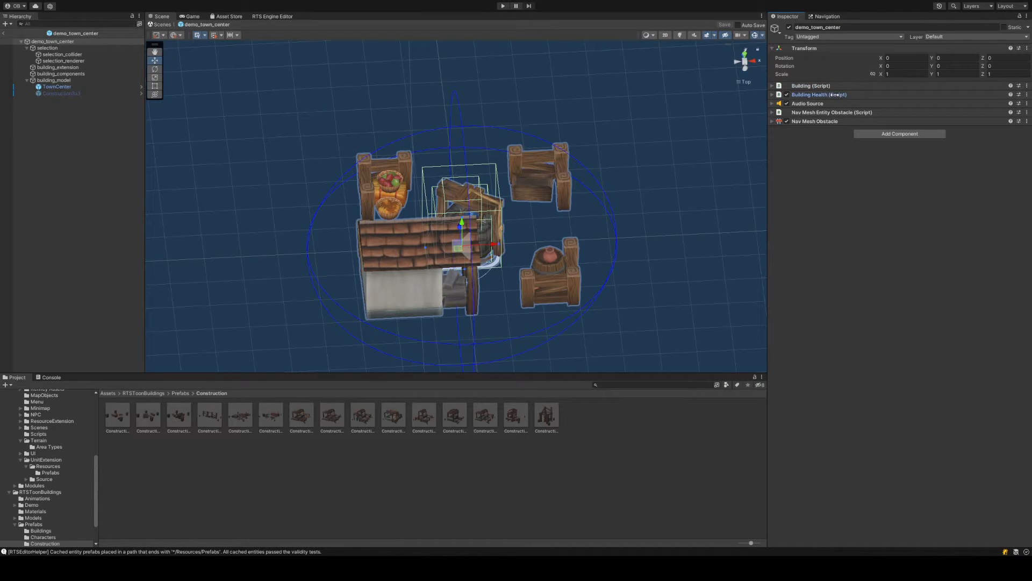
{"action": "left_click", "coordinate": [834, 95]}
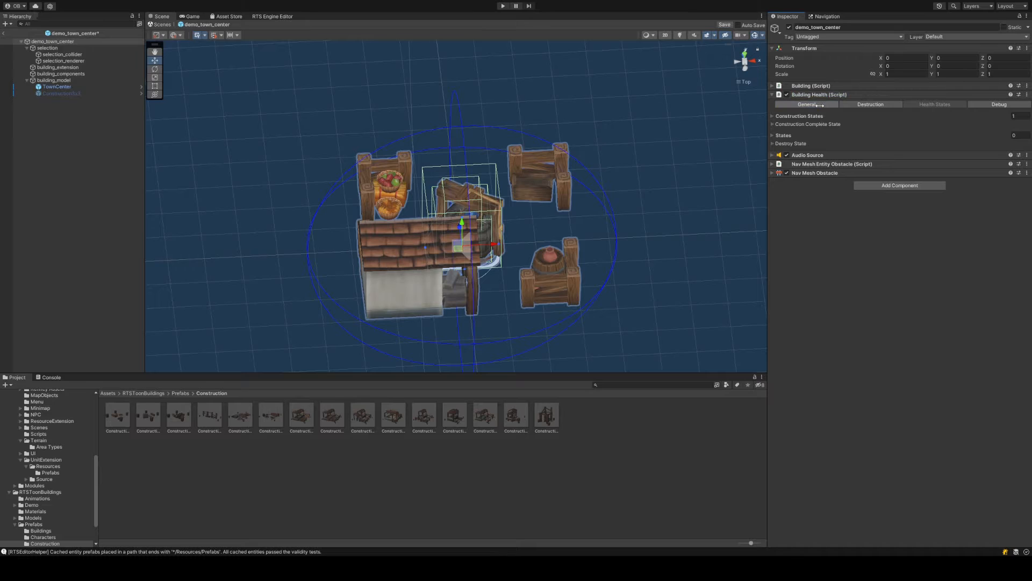
{"action": "left_click", "coordinate": [815, 104]}
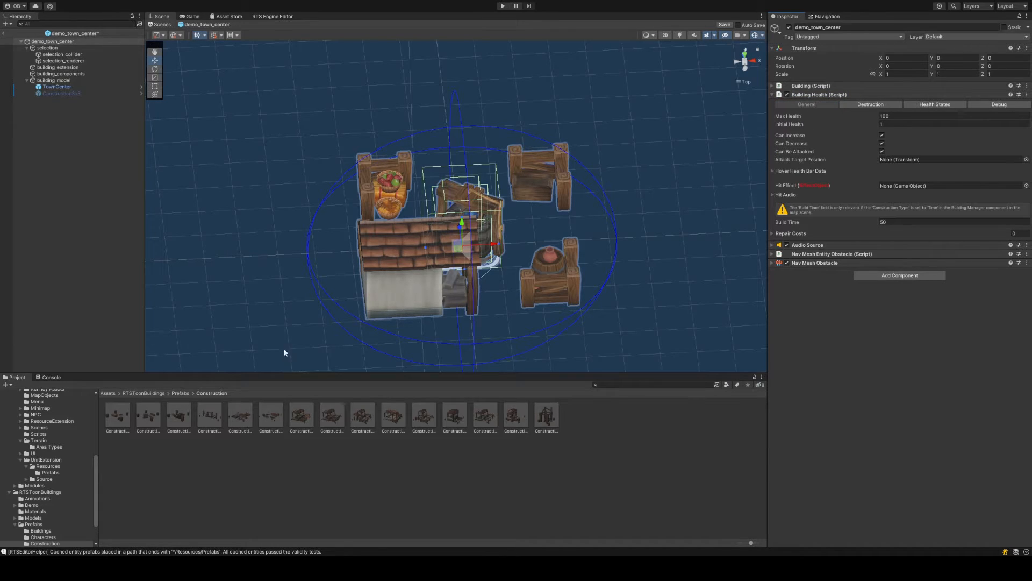
{"action": "left_click", "coordinate": [52, 377]}
{"action": "left_click", "coordinate": [8, 385]}
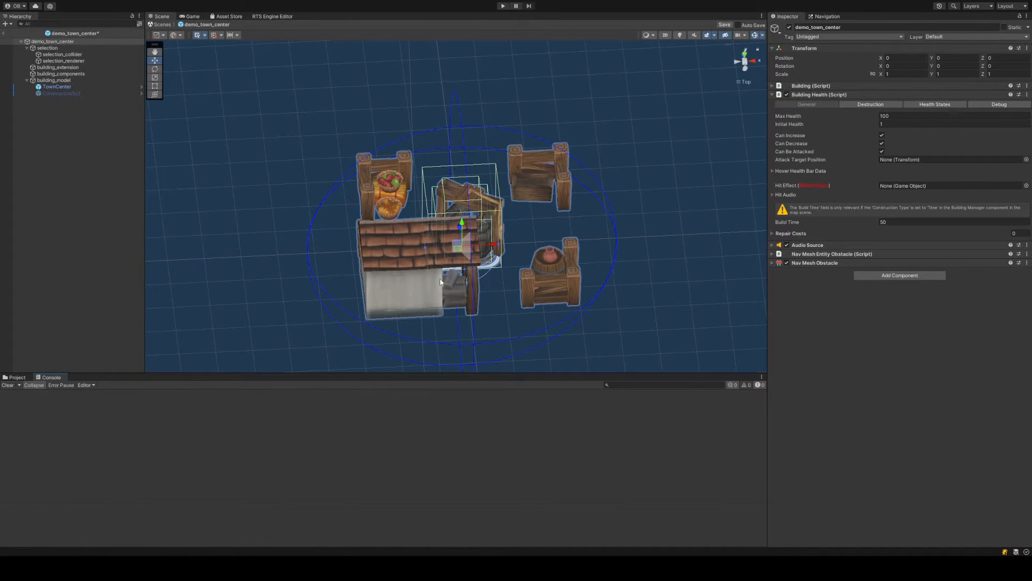
Set Max Health in demo_town_center's Building Health settings to 2000 and save the prefab
{"action": "left_click", "coordinate": [831, 85]}
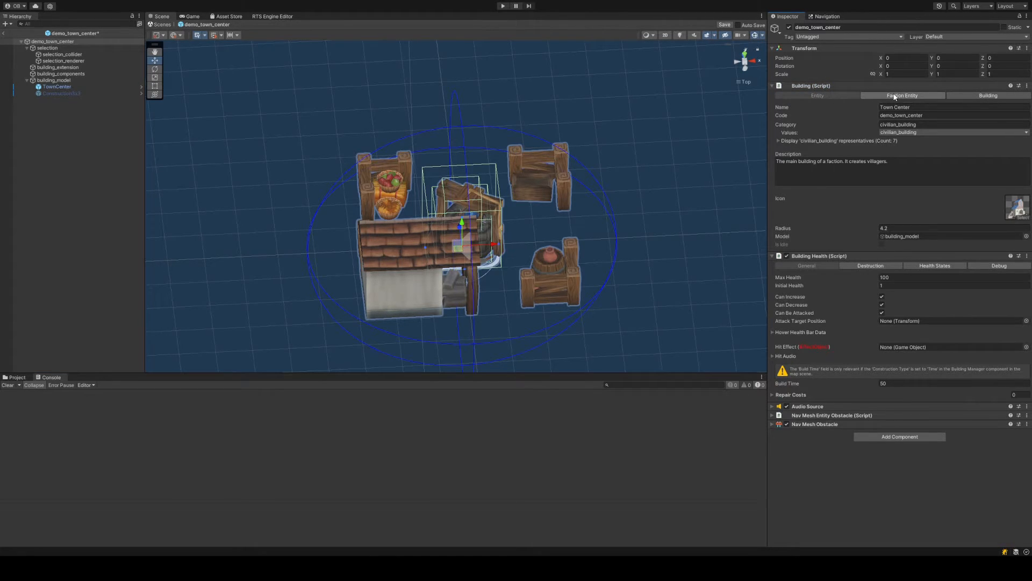
{"action": "left_click", "coordinate": [895, 96]}
{"action": "left_click", "coordinate": [885, 86]}
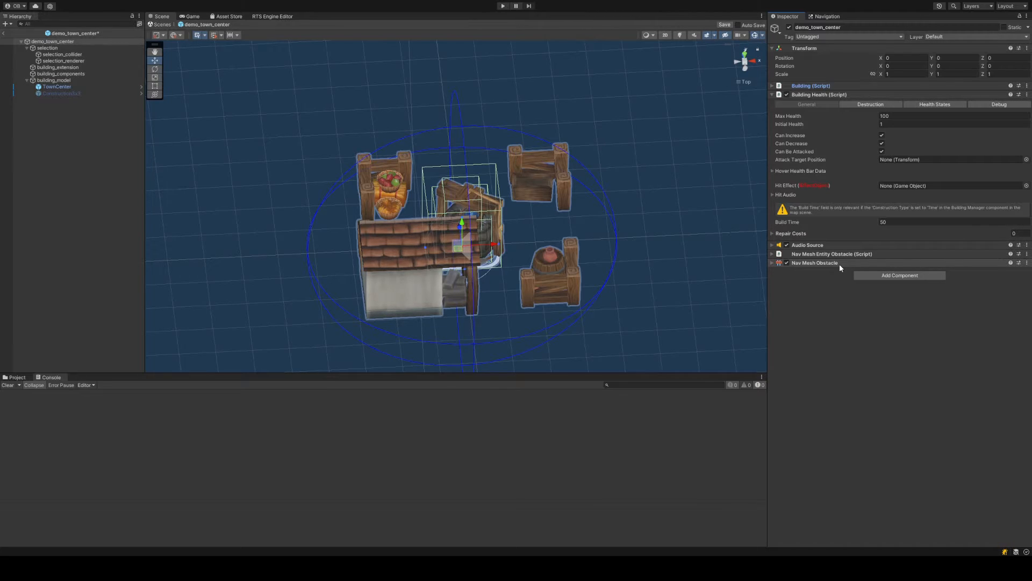
{"action": "left_click", "coordinate": [902, 115]}
{"action": "type", "text": "2"}
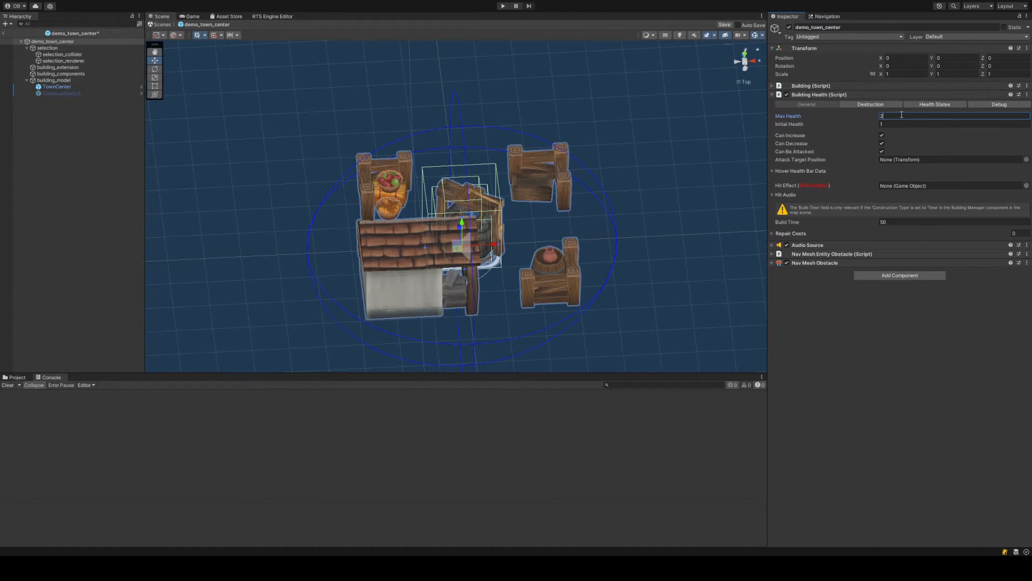
{"action": "type", "text": "000"}
{"action": "left_click", "coordinate": [894, 124]}
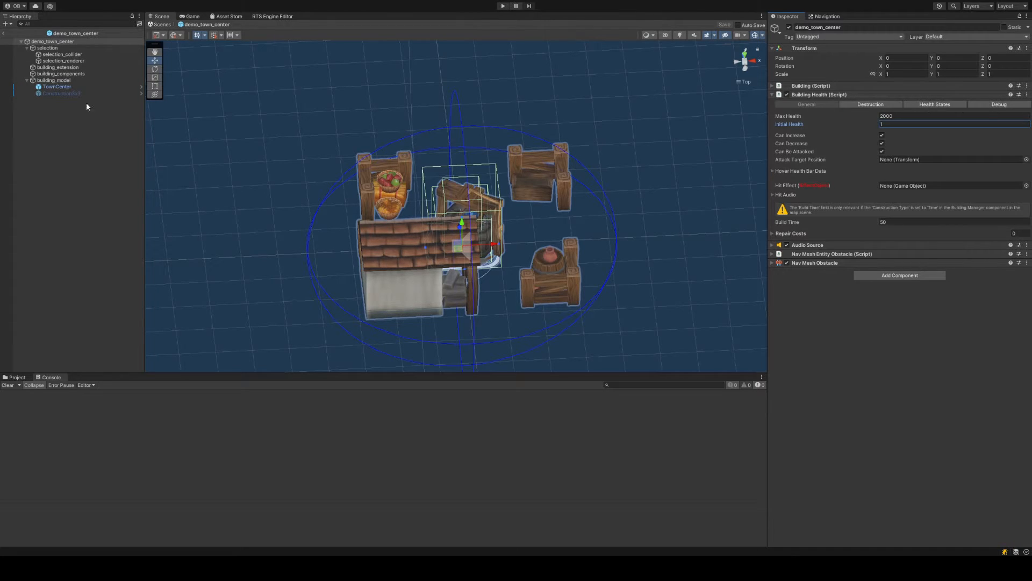
Add an empty GameObject to the prefab at Y position 4 to gauge the height of the Hover Health Bar offset
{"action": "left_click", "coordinate": [815, 169]}
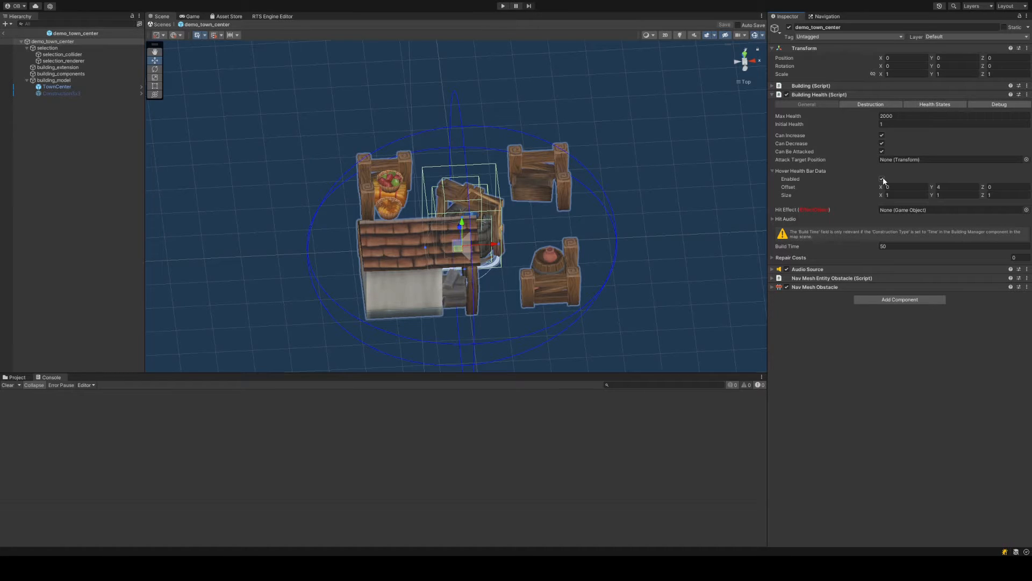
{"action": "left_click", "coordinate": [954, 187]}
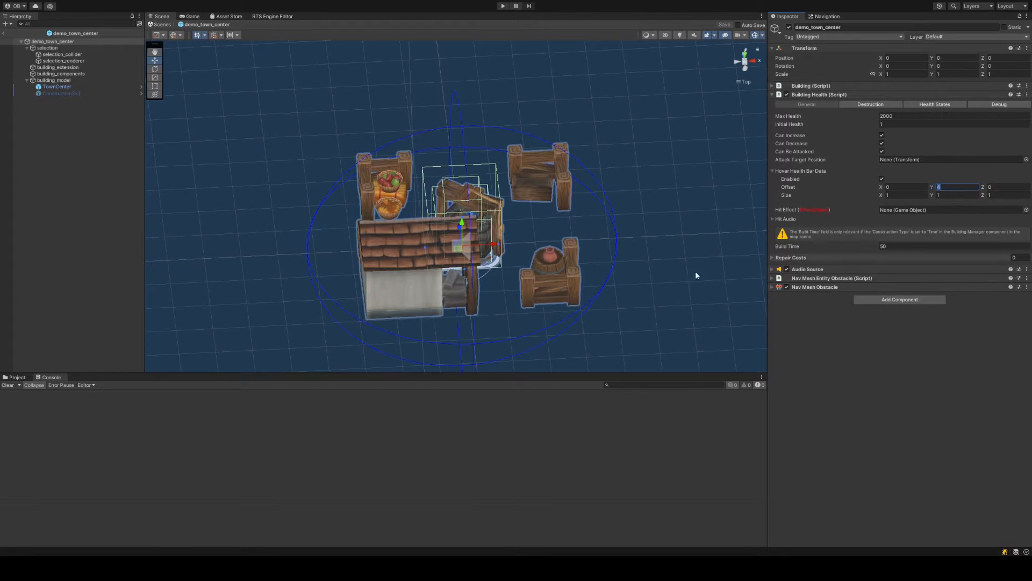
{"action": "left_click_drag", "start_coordinate": [696, 277], "coordinate": [288, 87], "text": "alt"}
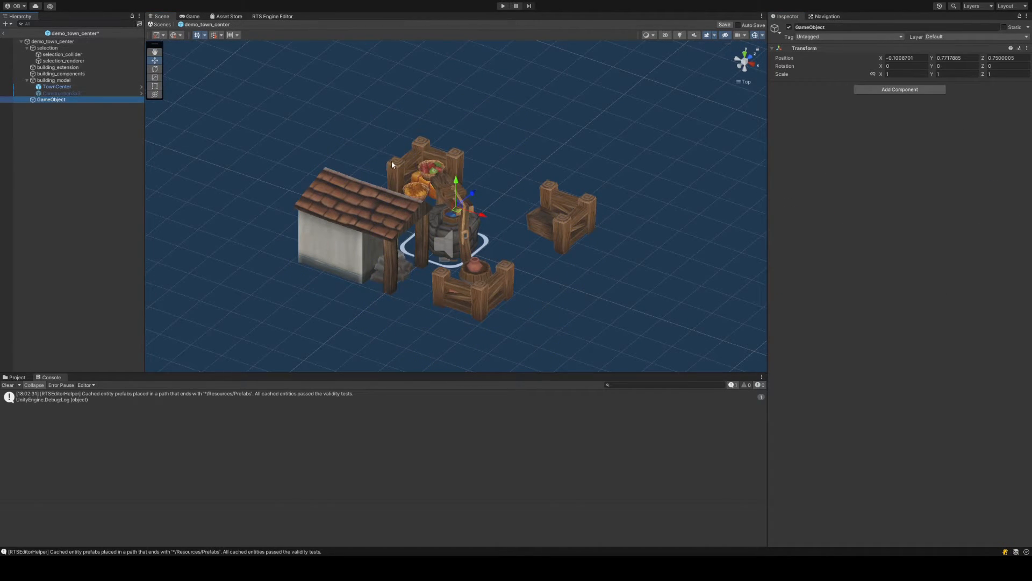
{"action": "left_click", "coordinate": [969, 57]}
{"action": "type", "text": "4"}
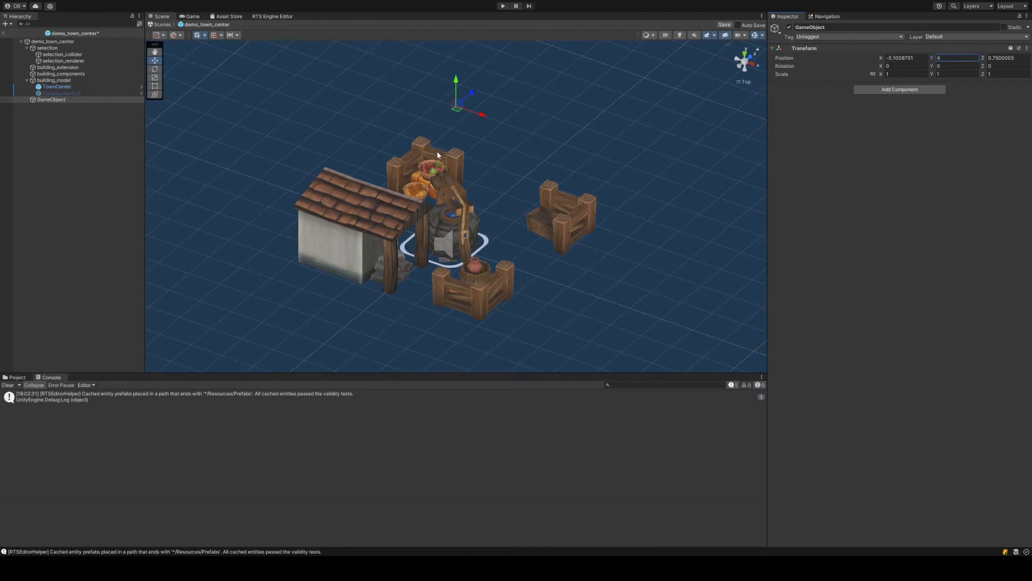
{"action": "left_click_drag", "start_coordinate": [436, 150], "coordinate": [448, 184], "text": "alt"}
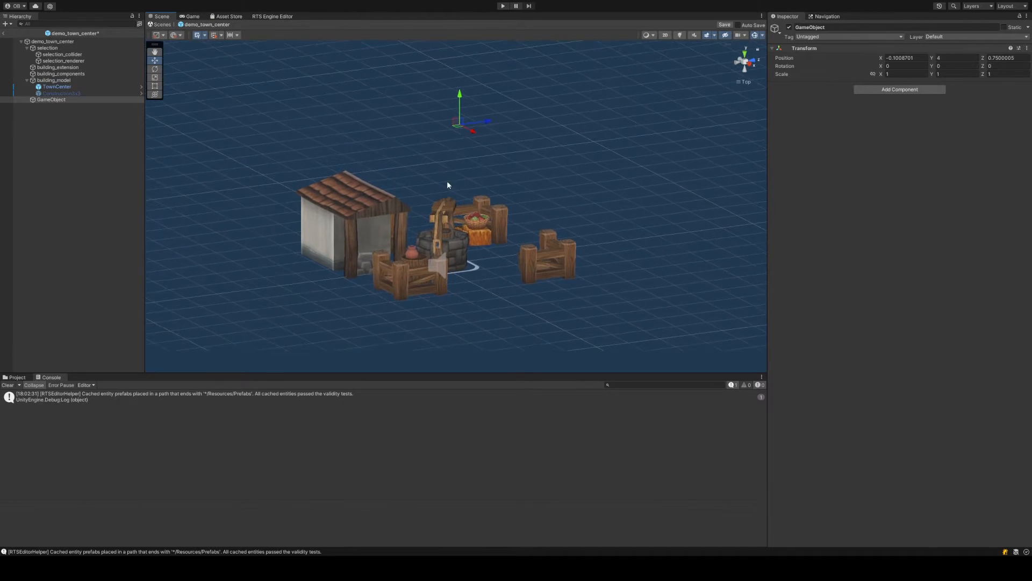
Set the Hover Health Bar Size of demo_town_center to X 4 and Y 2 and save the prefab
{"action": "left_click", "coordinate": [57, 41]}
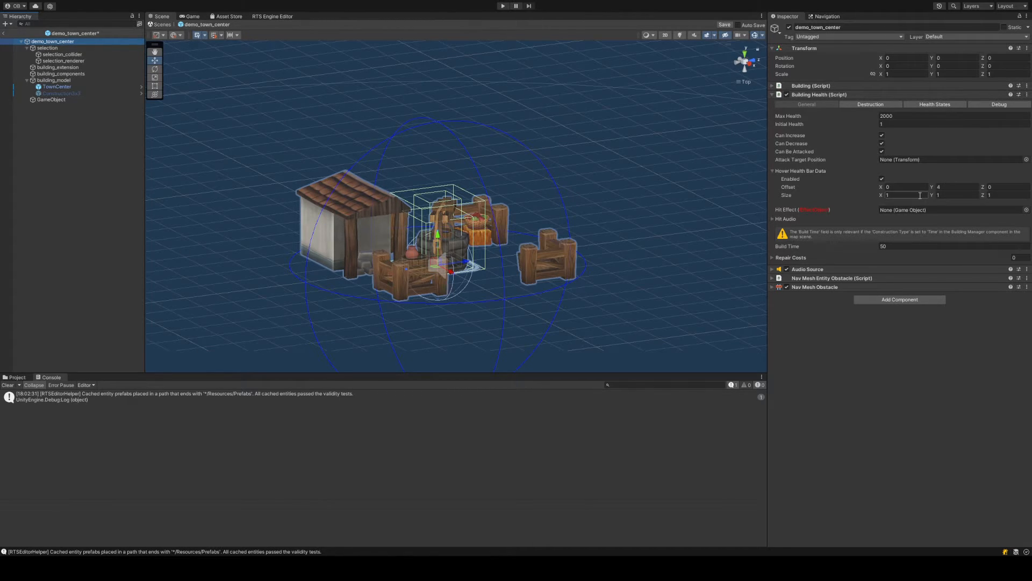
{"action": "left_click", "coordinate": [975, 194]}
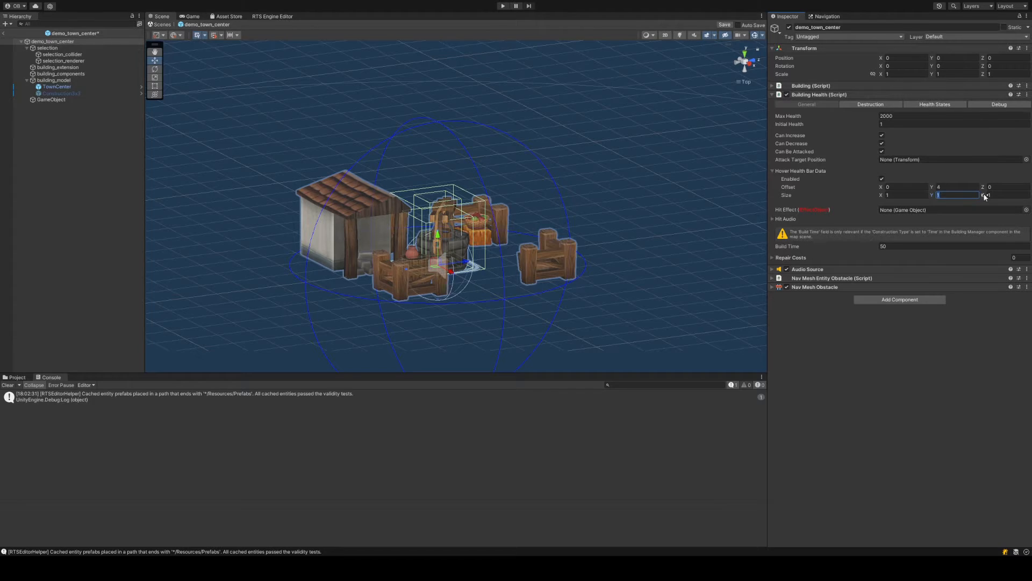
{"action": "left_click", "coordinate": [909, 195]}
{"action": "left_click", "coordinate": [949, 195]}
{"action": "type", "text": "2"}
{"action": "left_click", "coordinate": [907, 196]}
{"action": "type", "text": "3"}
{"action": "key", "text": "ctrl+s"}
{"action": "left_click", "coordinate": [903, 196]}
{"action": "type", "text": "4"}
{"action": "key", "text": "ctrl+s"}
Examine the Hit Audio settings of Building Health, including its fetch type, items and cooldown
{"action": "left_click", "coordinate": [795, 172]}
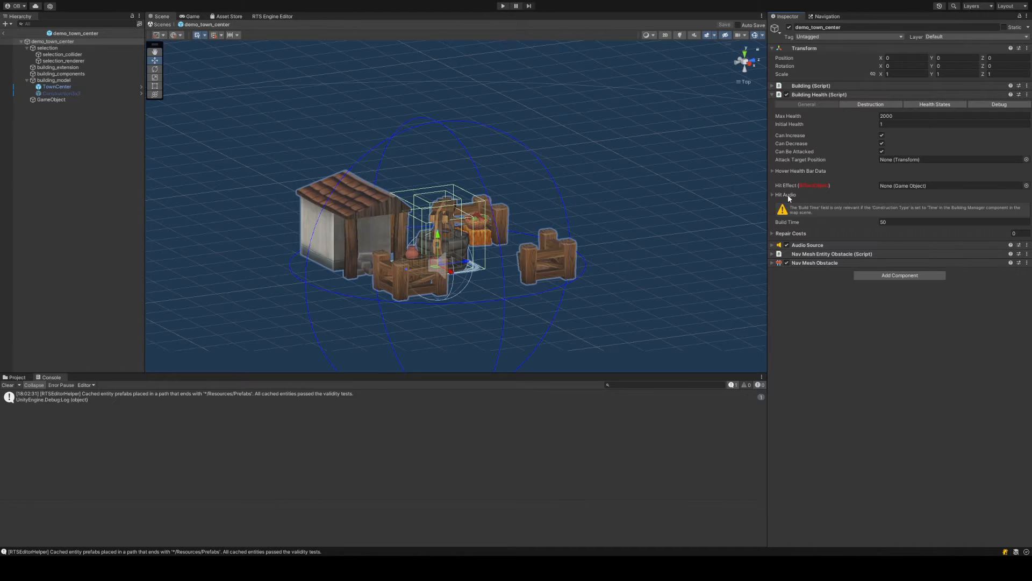
{"action": "left_click", "coordinate": [789, 197]}
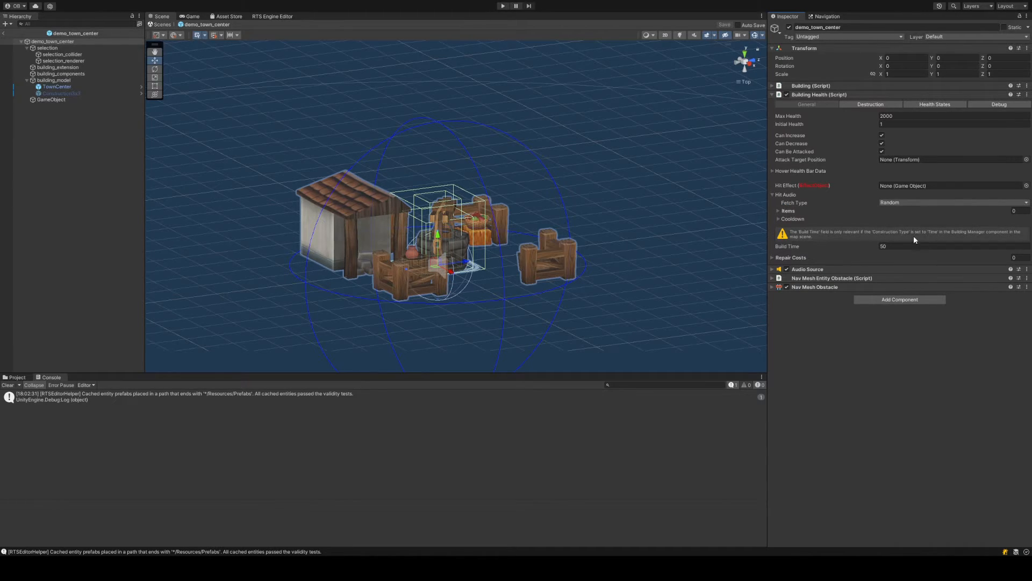
{"action": "left_click", "coordinate": [788, 211]}
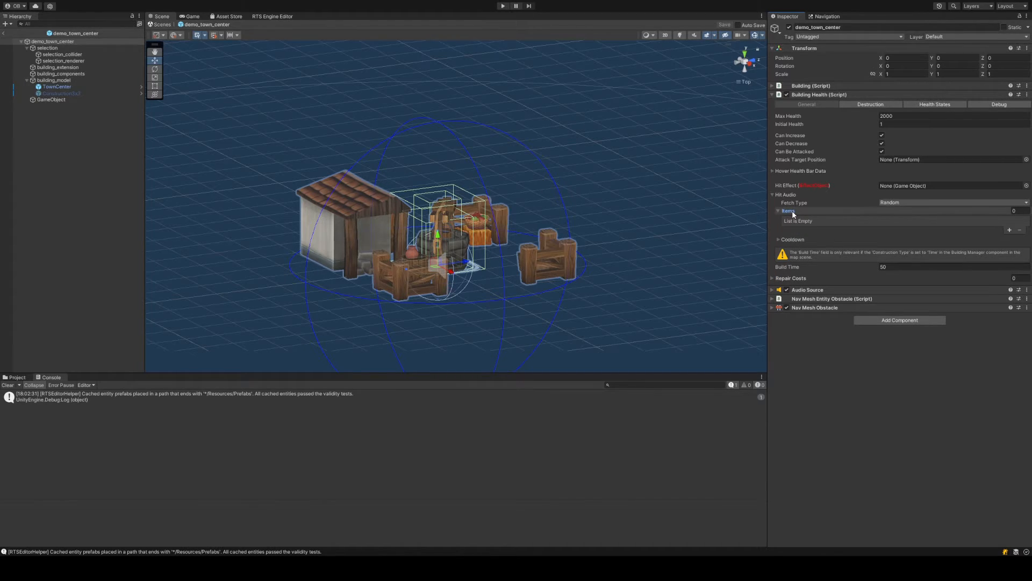
{"action": "left_click", "coordinate": [791, 211]}
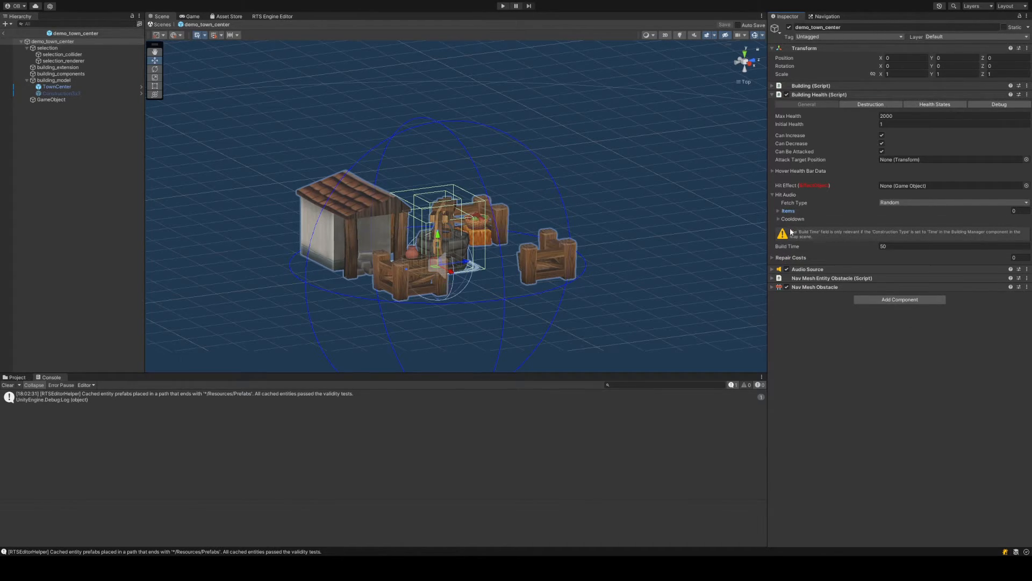
{"action": "left_click", "coordinate": [792, 220]}
{"action": "left_click", "coordinate": [793, 221]}
{"action": "left_click", "coordinate": [792, 196]}
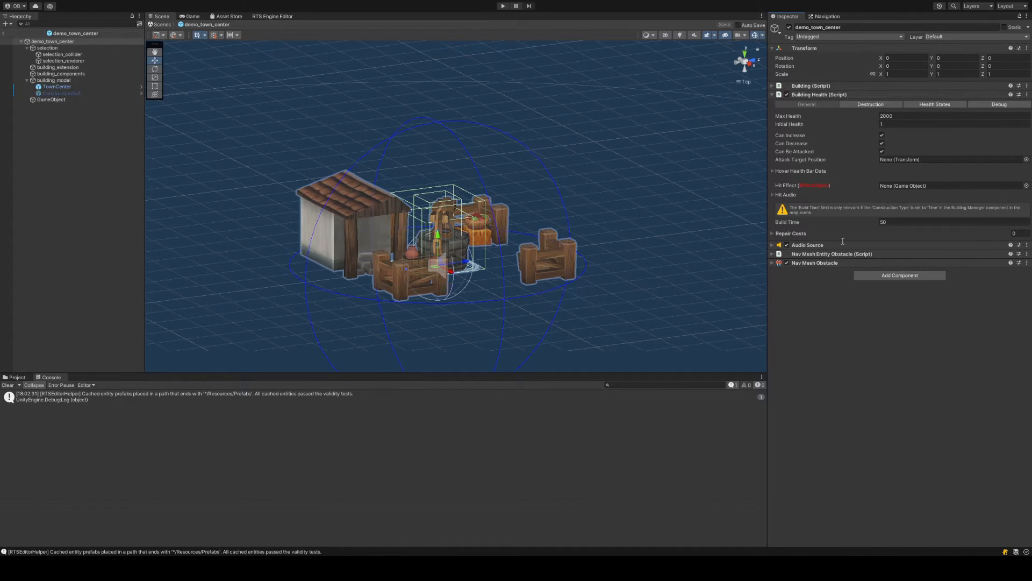
Add a Repair Costs entry of type wood with an amount of 100 to Building Health
{"action": "left_click", "coordinate": [990, 233]}
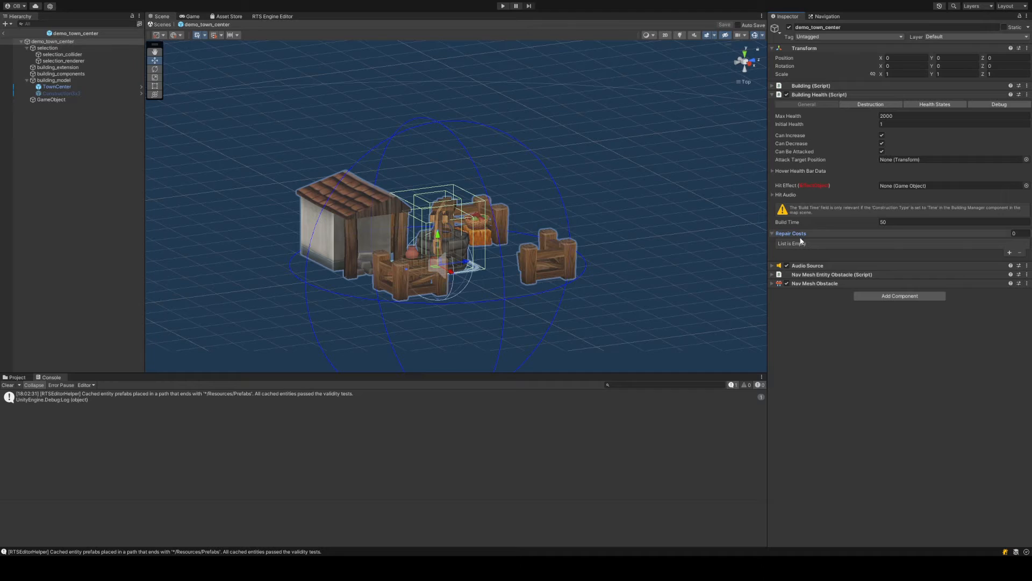
{"action": "left_click", "coordinate": [1009, 252]}
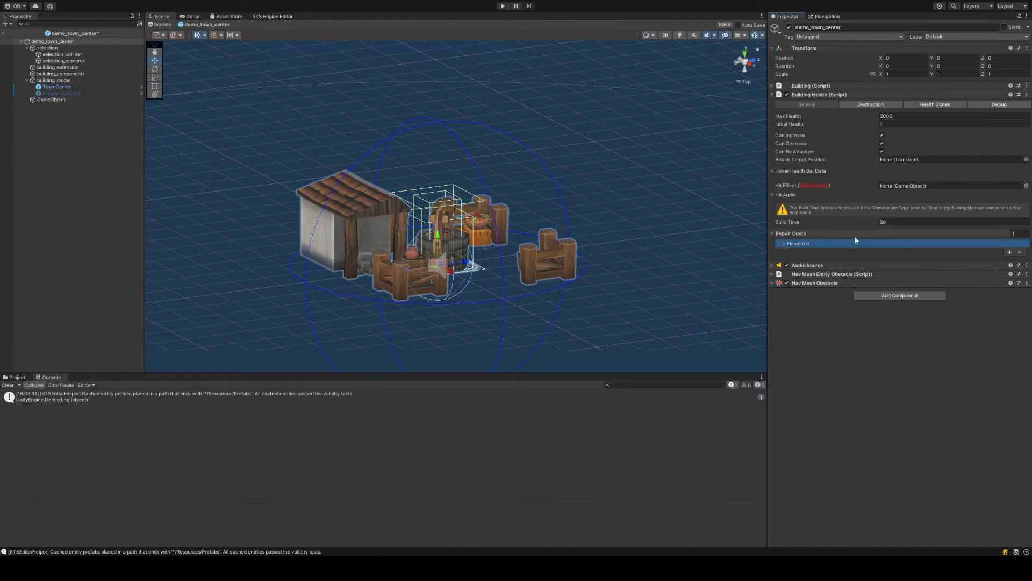
{"action": "left_click", "coordinate": [808, 243]}
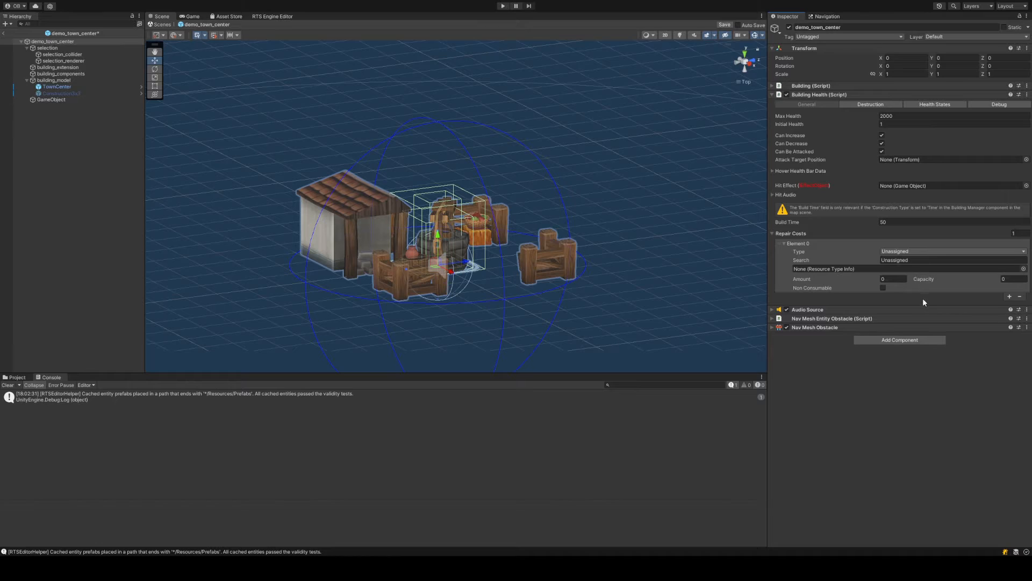
{"action": "left_click", "coordinate": [921, 319]}
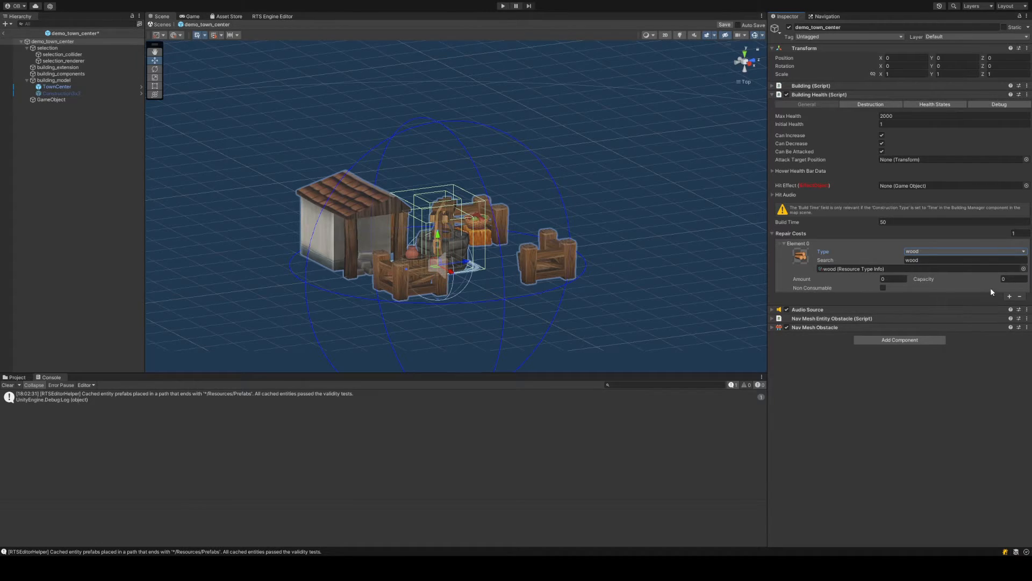
{"action": "left_click", "coordinate": [903, 279]}
Remove the wood entry by setting the number of Repair Costs elements to 0, and save the prefab
{"action": "left_click", "coordinate": [1022, 233]}
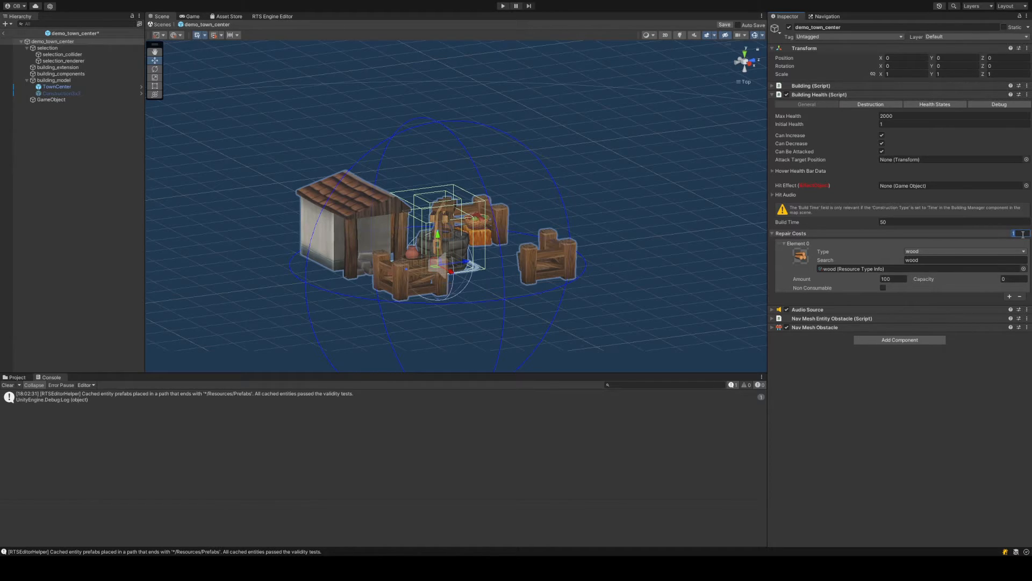
{"action": "type", "text": "0"}
{"action": "key", "text": "Return"}
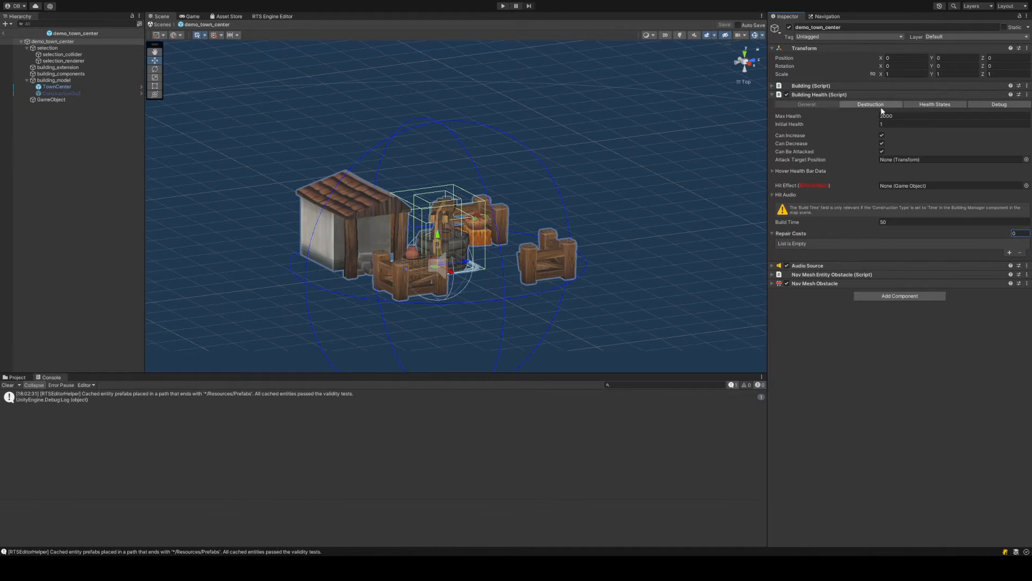
Add a Destroy Award element of type food with an amount of 50 to Building Health's destruction settings
{"action": "left_click", "coordinate": [871, 105]}
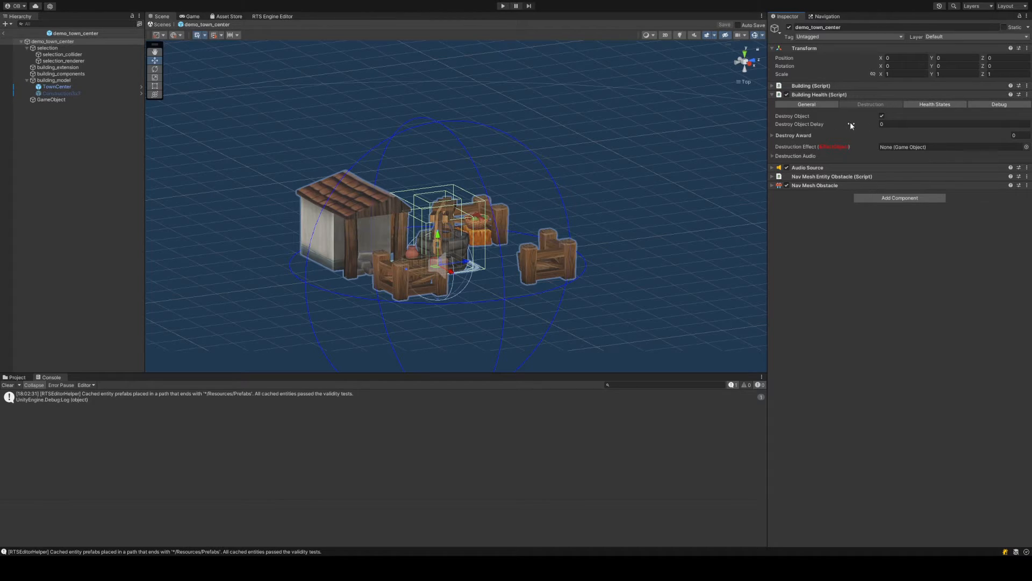
{"action": "left_click", "coordinate": [804, 136]}
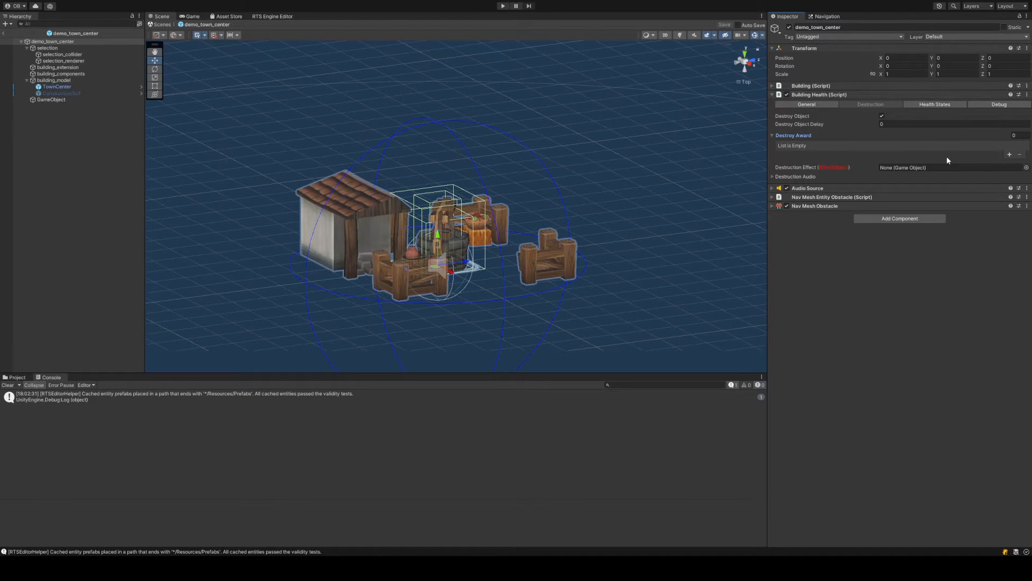
{"action": "left_click", "coordinate": [1008, 155]}
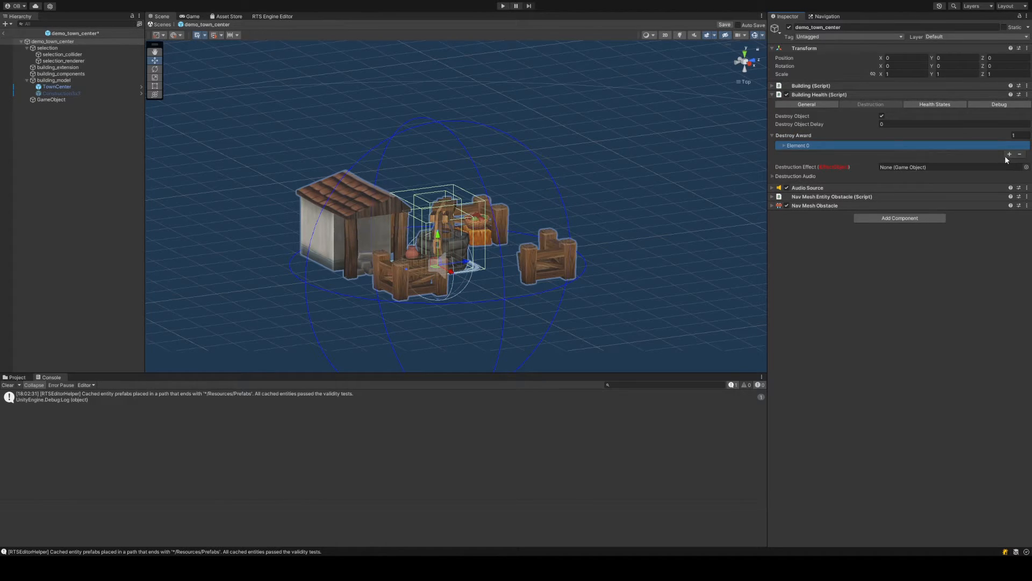
{"action": "left_click", "coordinate": [908, 147]}
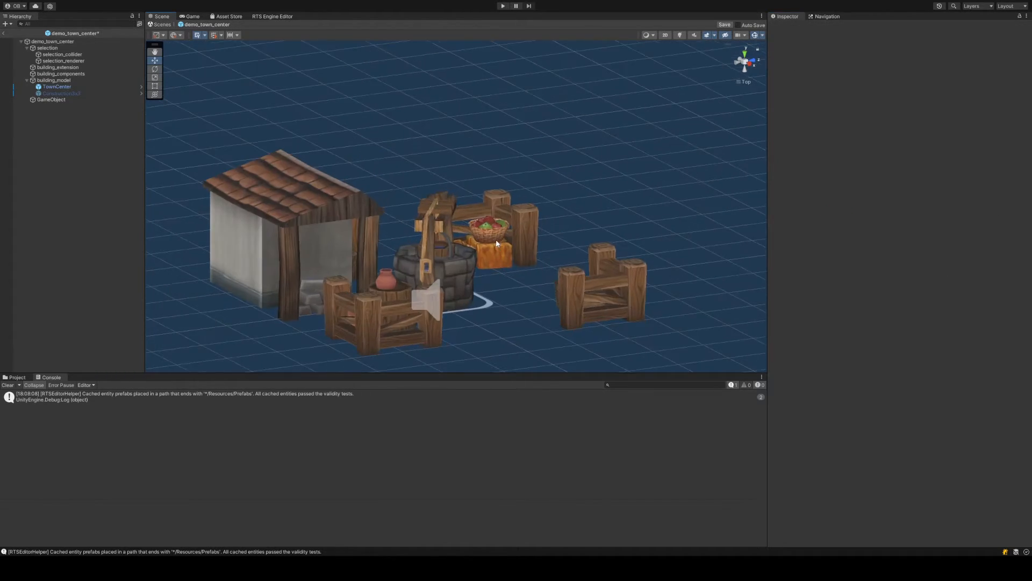
{"action": "scroll", "coordinate": [512, 251], "scroll_direction": "up", "scroll_amount": 3}
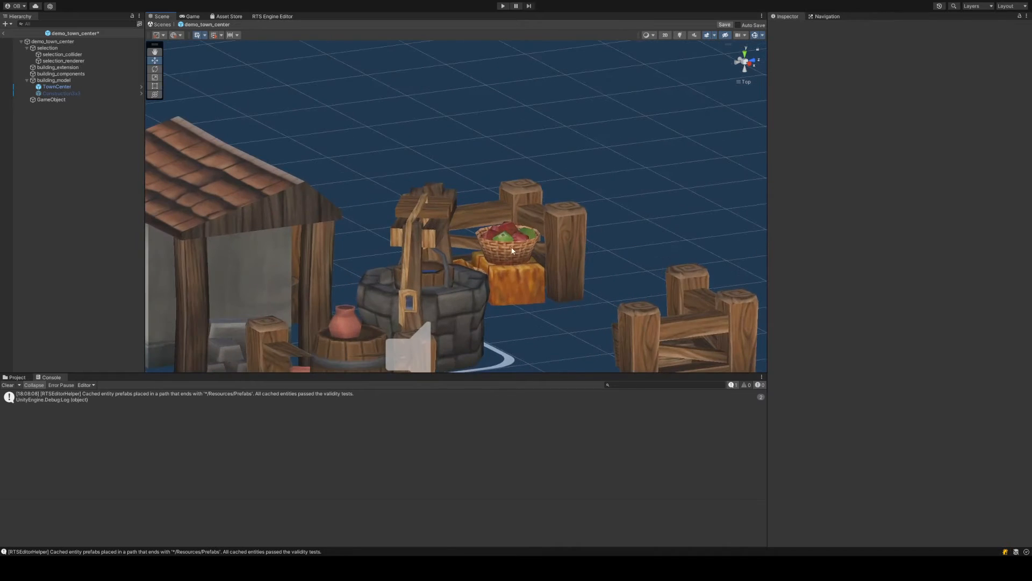
{"action": "left_click", "coordinate": [117, 41]}
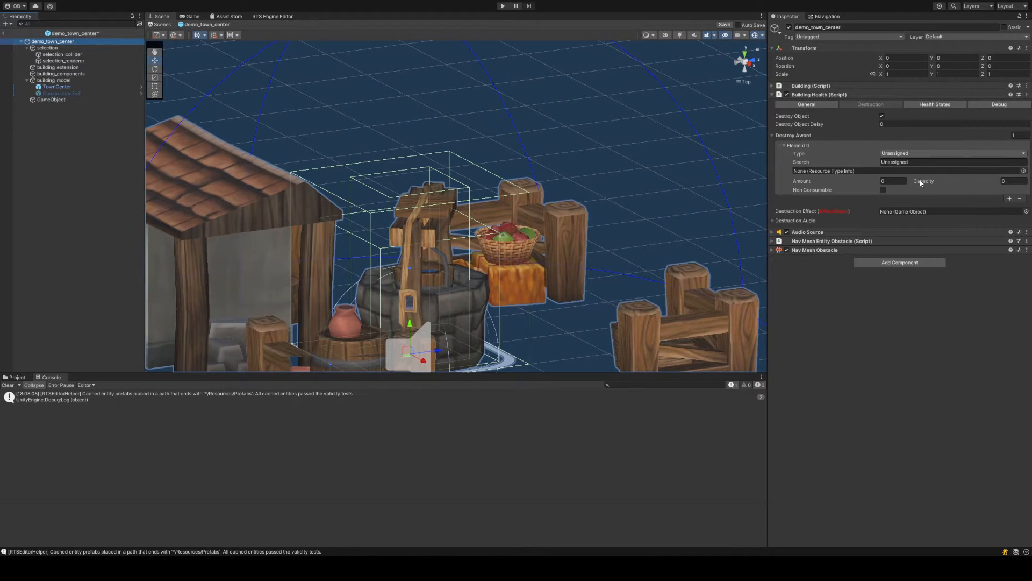
{"action": "left_click", "coordinate": [893, 181]}
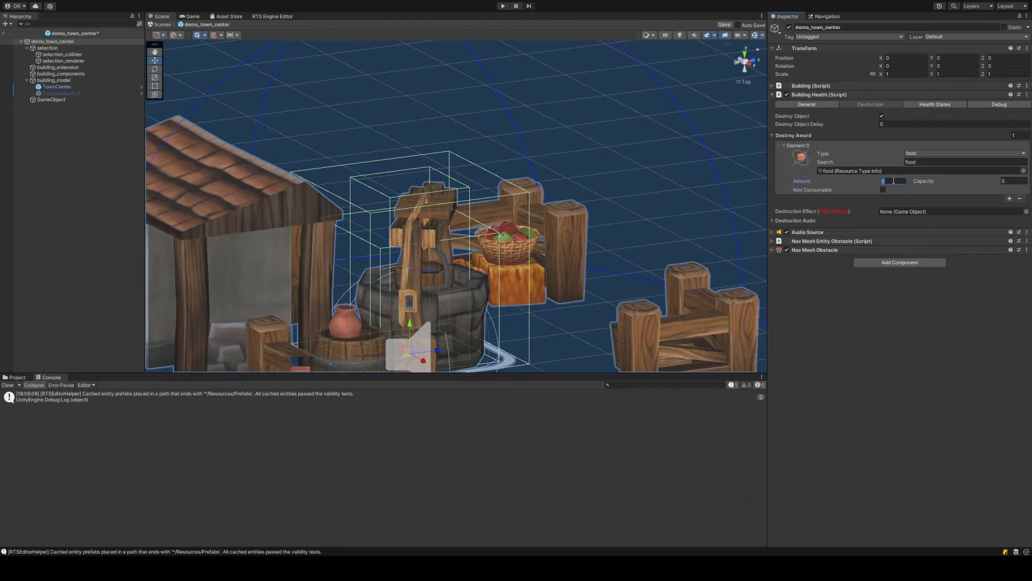
{"action": "type", "text": "50"}
Remove the food entry by setting the number of Destroy Award elements to 0
{"action": "left_click", "coordinate": [1020, 135]}
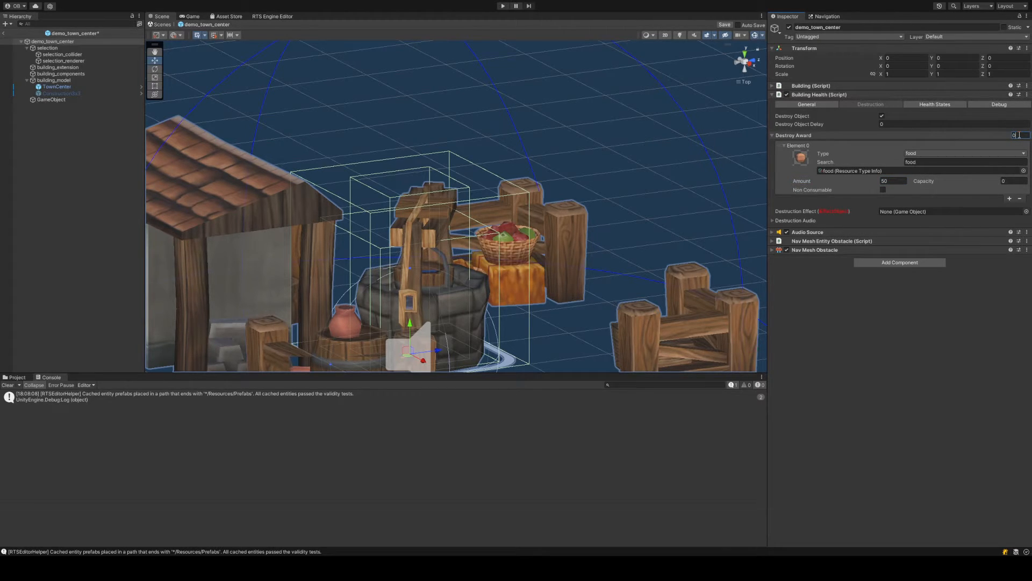
{"action": "key", "text": "Return"}
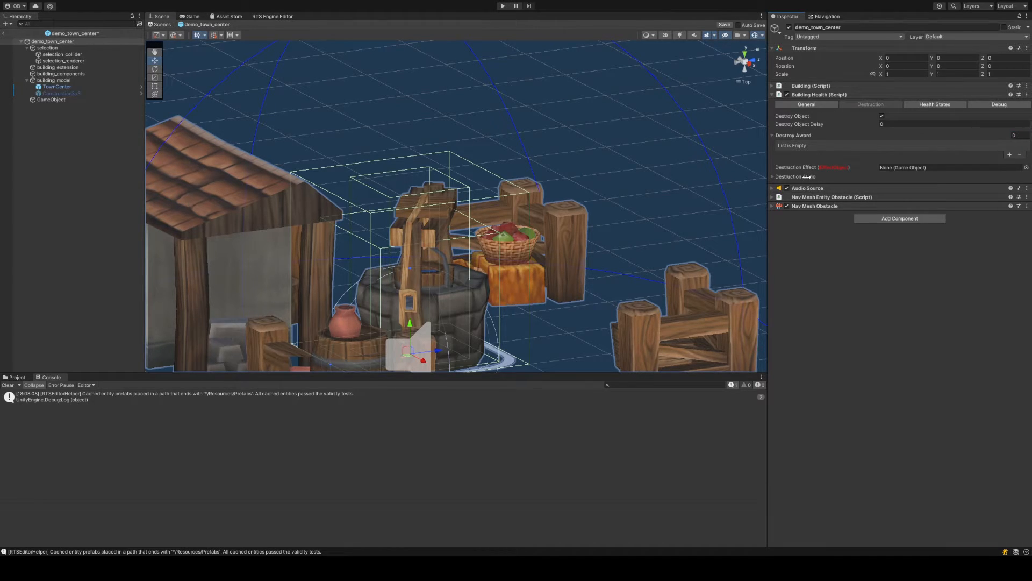
Examine the Destruction Audio settings of Building Health, including its fetch type and items
{"action": "left_click", "coordinate": [807, 176]}
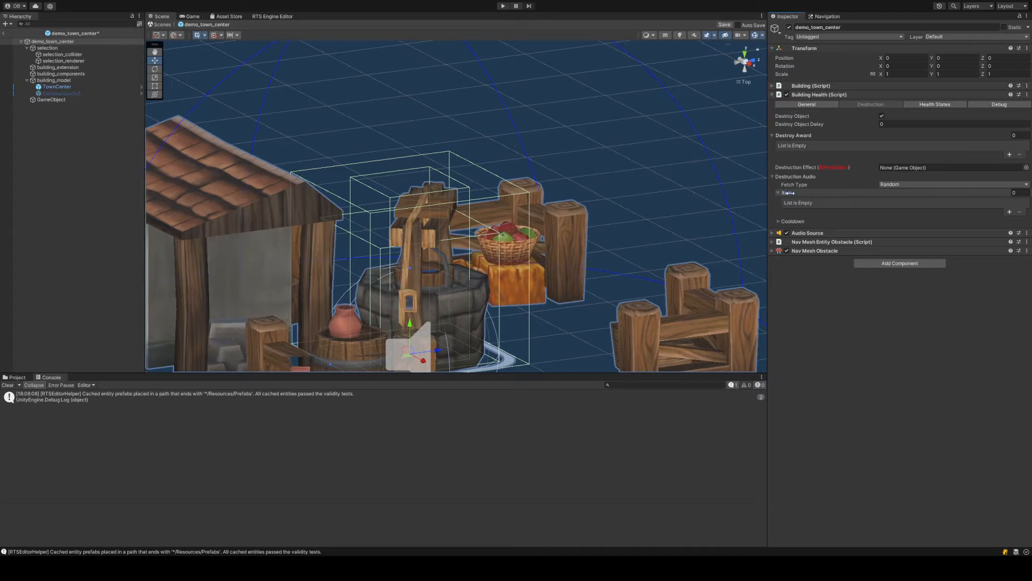
{"action": "left_click", "coordinate": [788, 193]}
{"action": "left_click", "coordinate": [788, 193]}
{"action": "left_click", "coordinate": [788, 193]}
{"action": "left_click", "coordinate": [796, 176]}
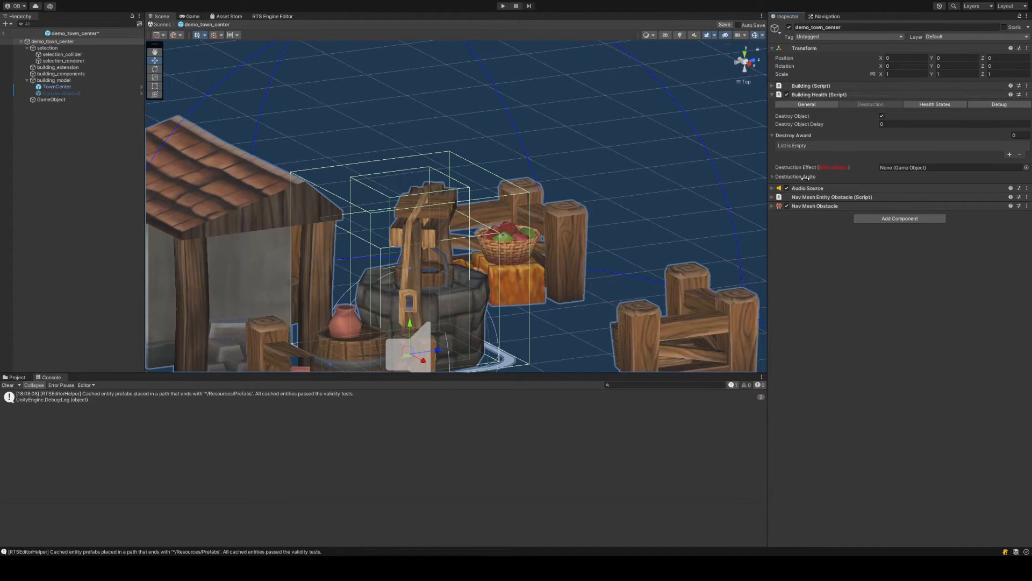
Examine the Construction States in Building Health's health states and check the building's Initial Health in the general settings
{"action": "left_click", "coordinate": [930, 105]}
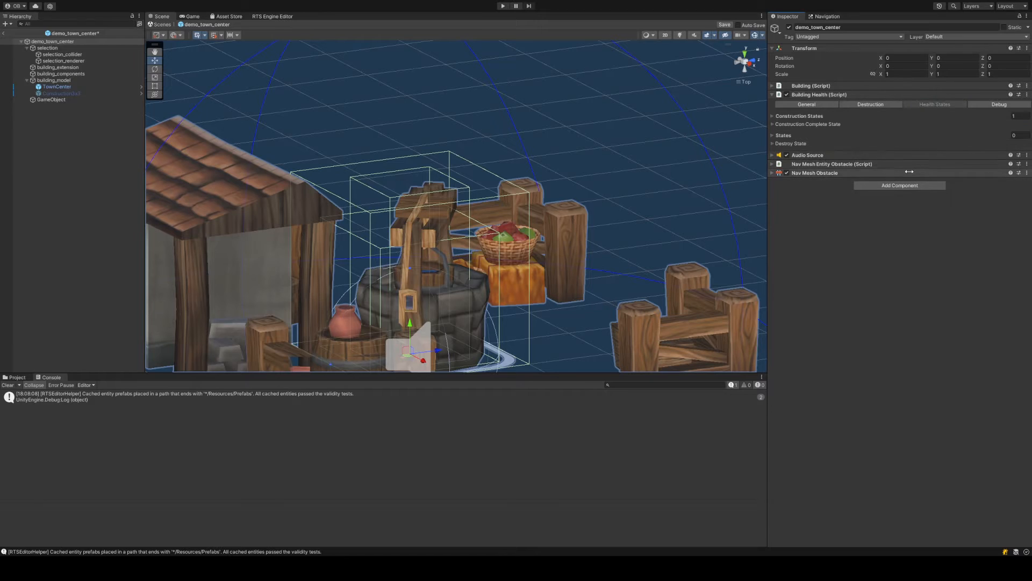
{"action": "left_click", "coordinate": [806, 116]}
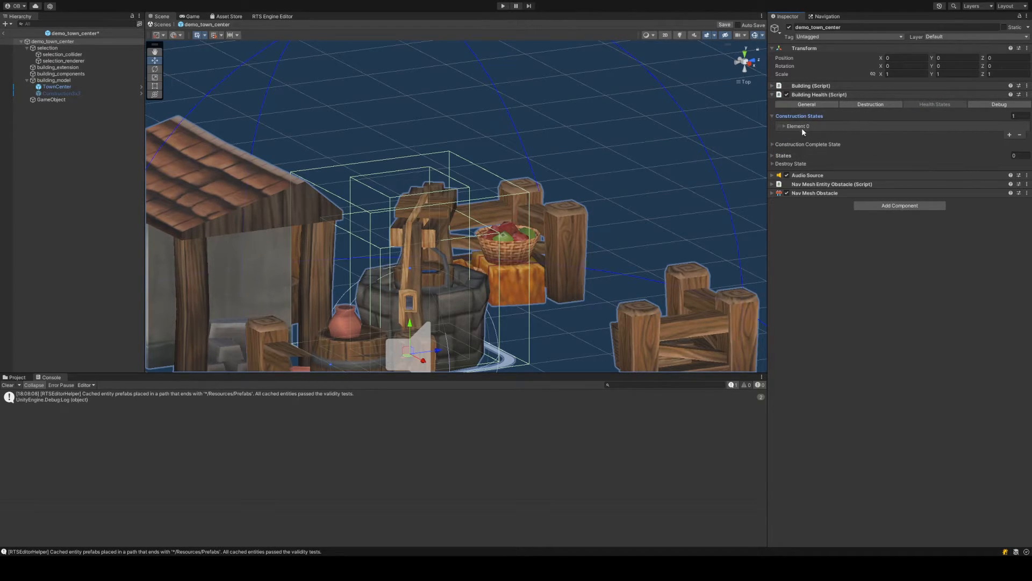
{"action": "scroll", "coordinate": [623, 185], "scroll_direction": "down", "scroll_amount": 5}
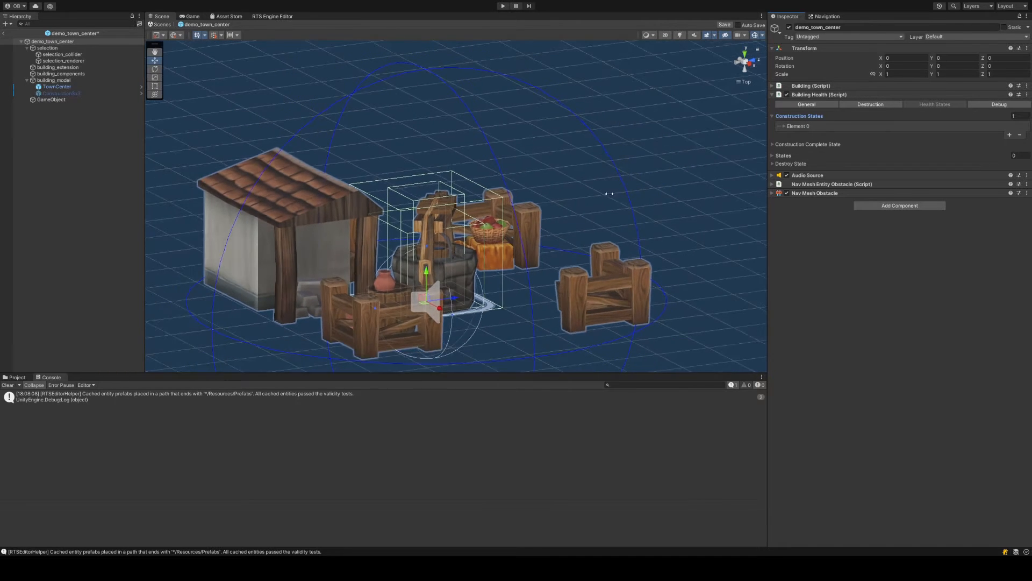
{"action": "left_click_drag", "start_coordinate": [633, 186], "coordinate": [546, 198], "text": "alt"}
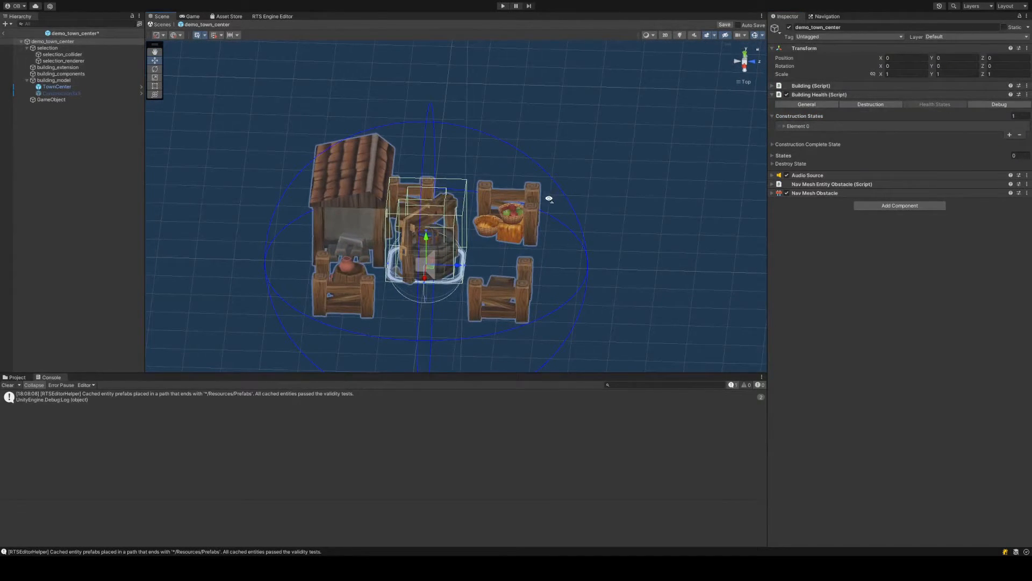
{"action": "left_click", "coordinate": [804, 106]}
{"action": "left_click", "coordinate": [898, 124]}
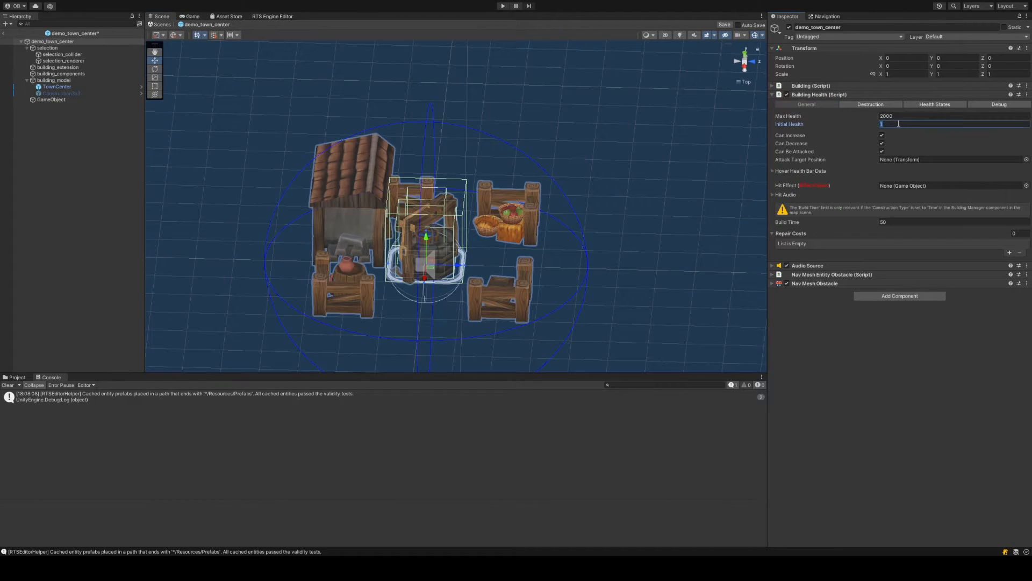
{"action": "left_click", "coordinate": [930, 105]}
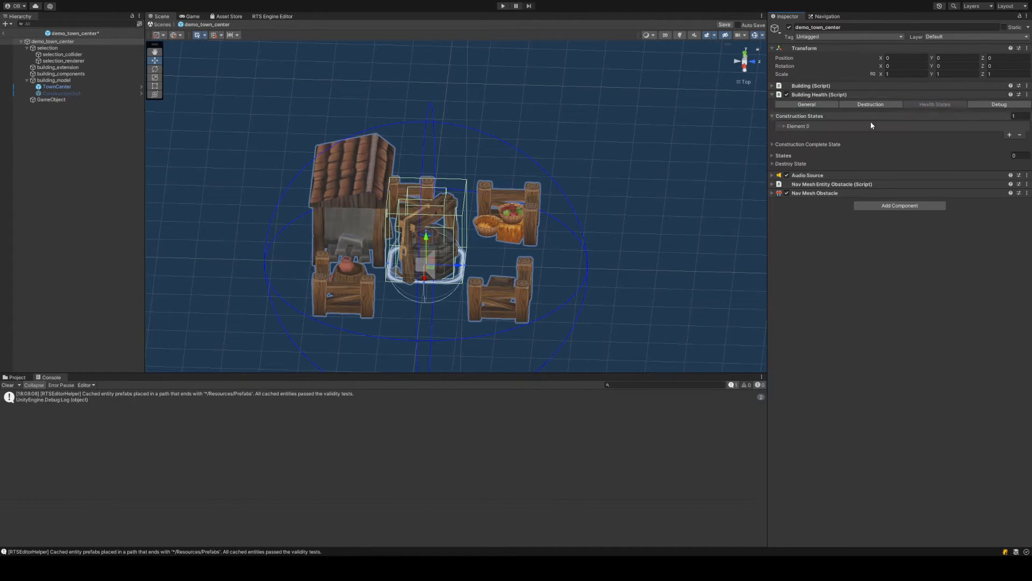
{"action": "left_click", "coordinate": [796, 127]}
{"action": "left_click", "coordinate": [812, 116]}
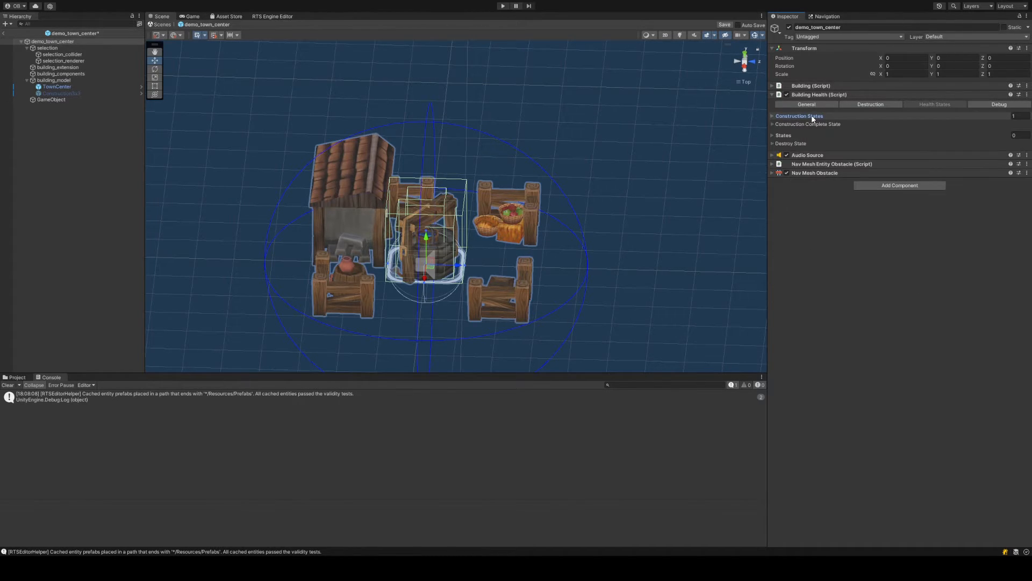
Set the number of Construction States elements to 3
{"action": "left_click", "coordinate": [804, 116]}
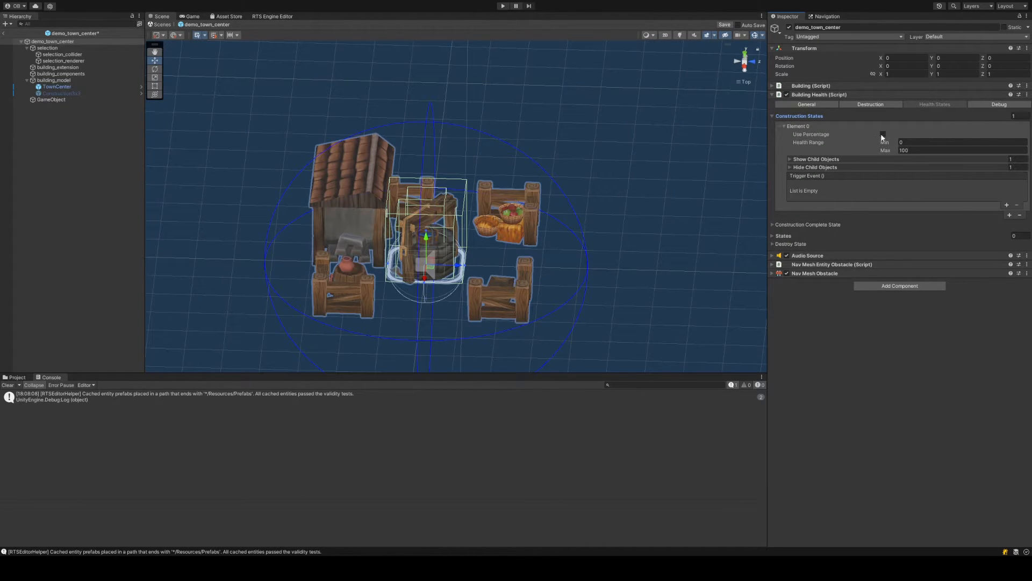
{"action": "left_click", "coordinate": [1016, 116]}
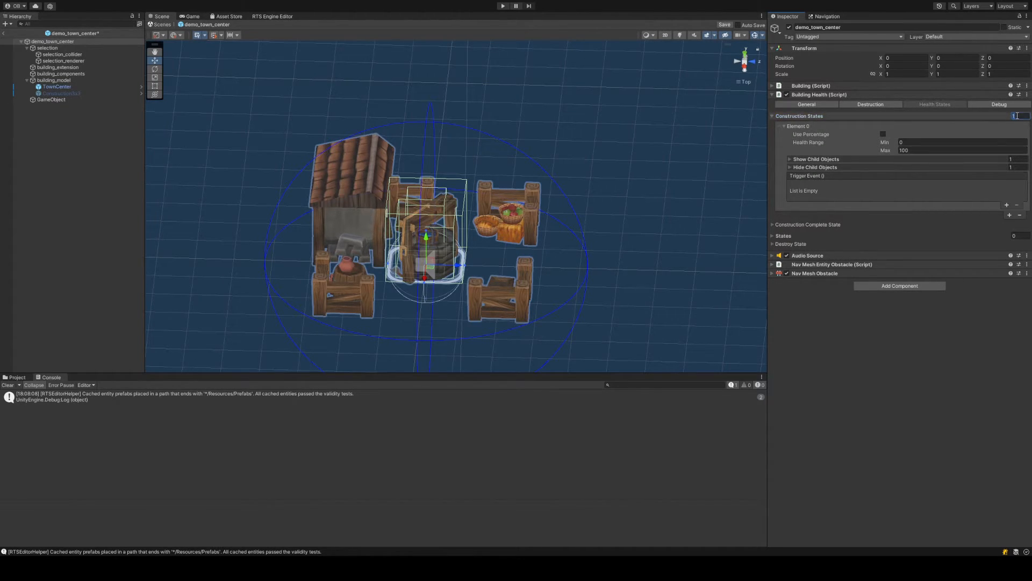
{"action": "type", "text": "3"}
{"action": "key", "text": "Return"}
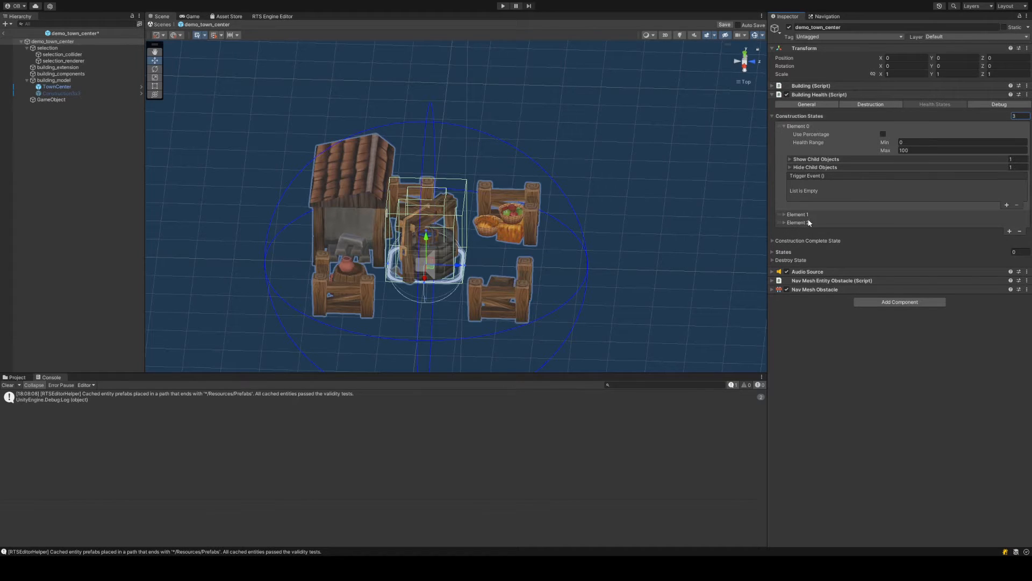
Set the health range of construction state Element 0 to Min 1 and Max 700
{"action": "left_click", "coordinate": [914, 143]}
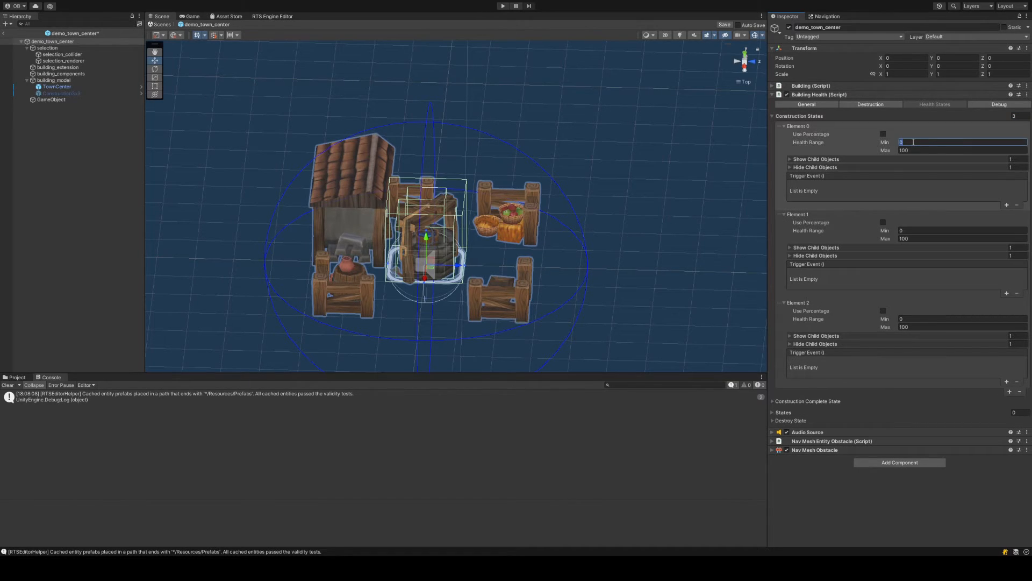
{"action": "type", "text": "1"}
{"action": "key", "text": "Tab"}
{"action": "type", "text": "70"}
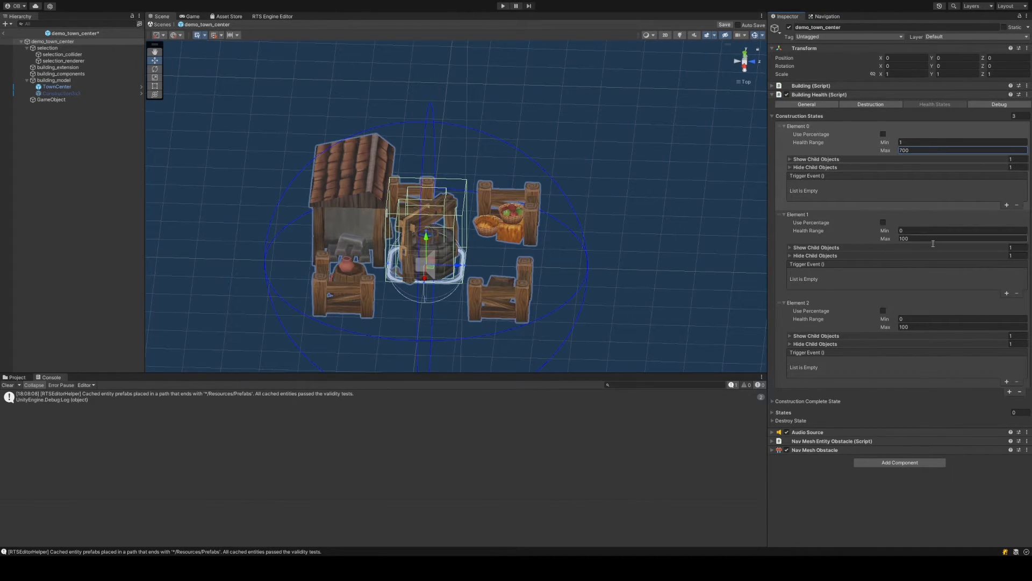
Set the health range of construction state Element 1 to Min 700 and Max 1400
{"action": "left_click", "coordinate": [922, 231]}
{"action": "type", "text": "700"}
{"action": "key", "text": "Tab"}
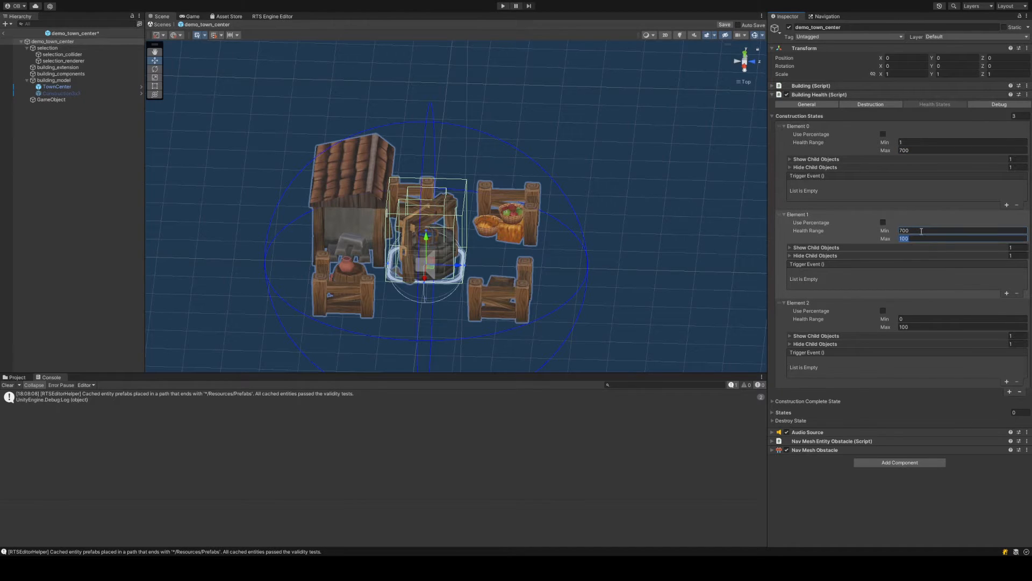
{"action": "type", "text": "1400"}
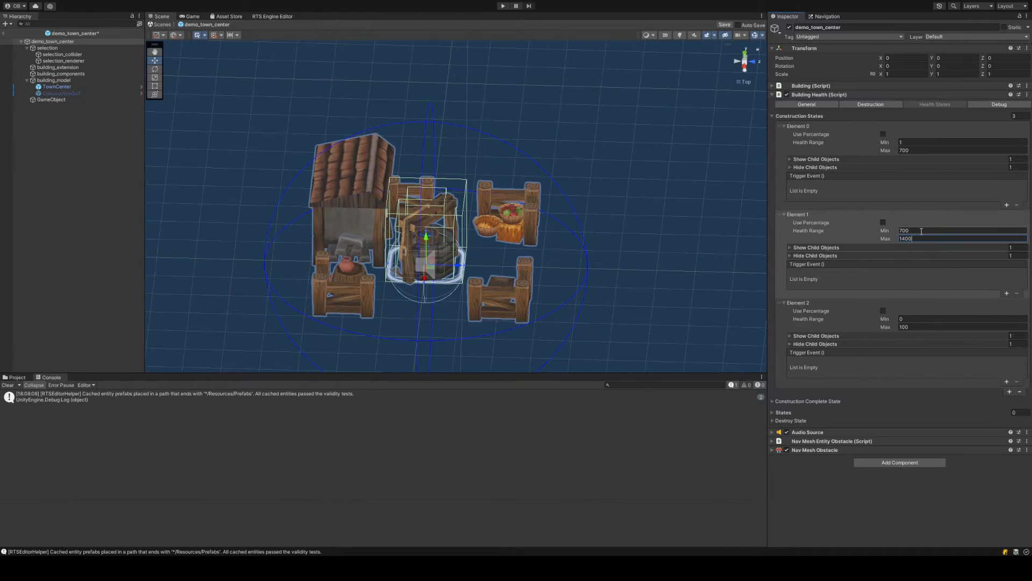
Set the health range of construction state Element 2 to Min 1400 and Max 2000, and save the prefab
{"action": "left_click", "coordinate": [905, 319]}
{"action": "type", "text": "400"}
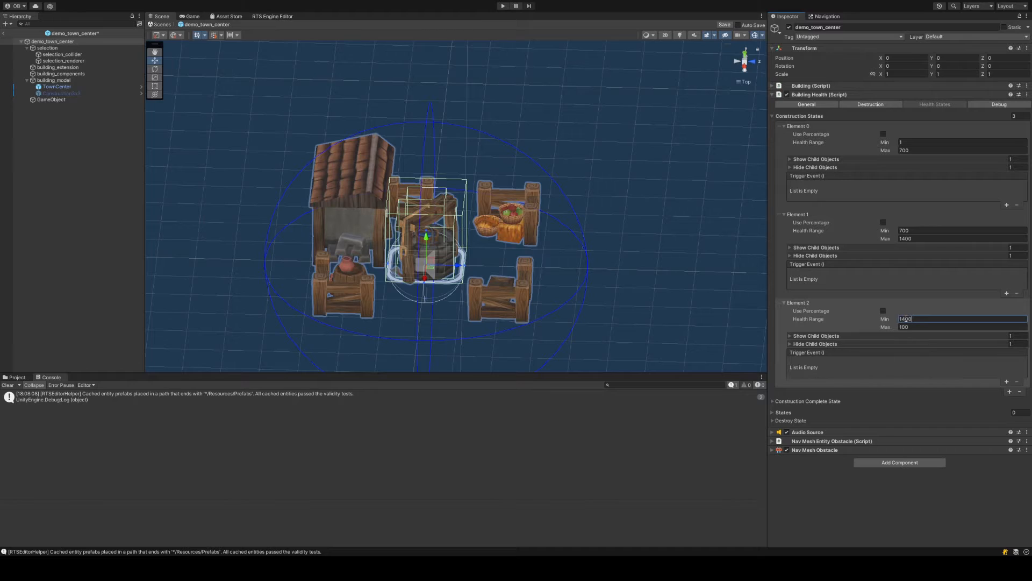
{"action": "key", "text": "Tab"}
{"action": "type", "text": "200"}
{"action": "key", "text": "ctrl+s"}
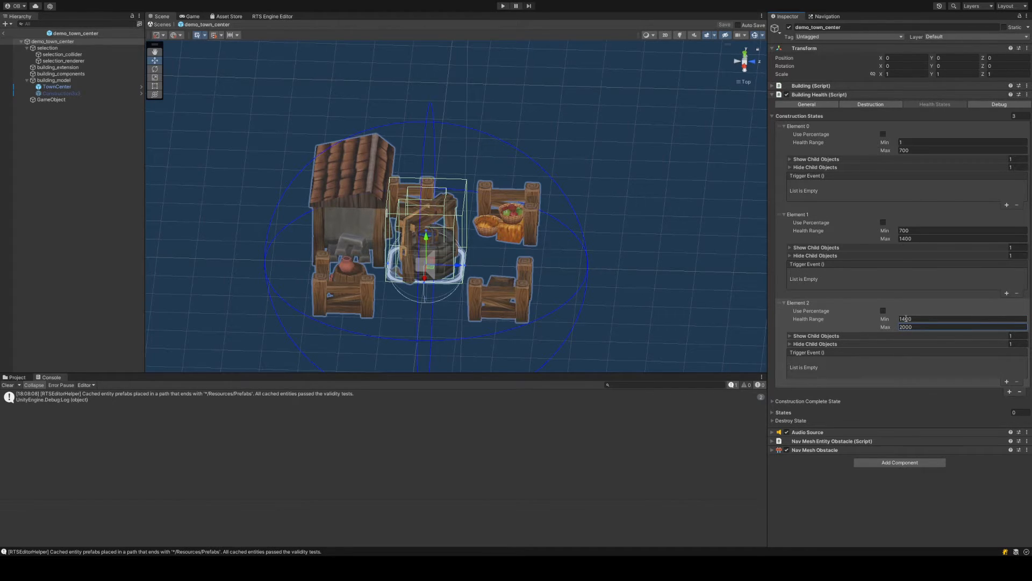
Enable Use Percentage for construction state Element 0 and set its health range to Min 0 and Max 40
{"action": "left_click", "coordinate": [883, 135]}
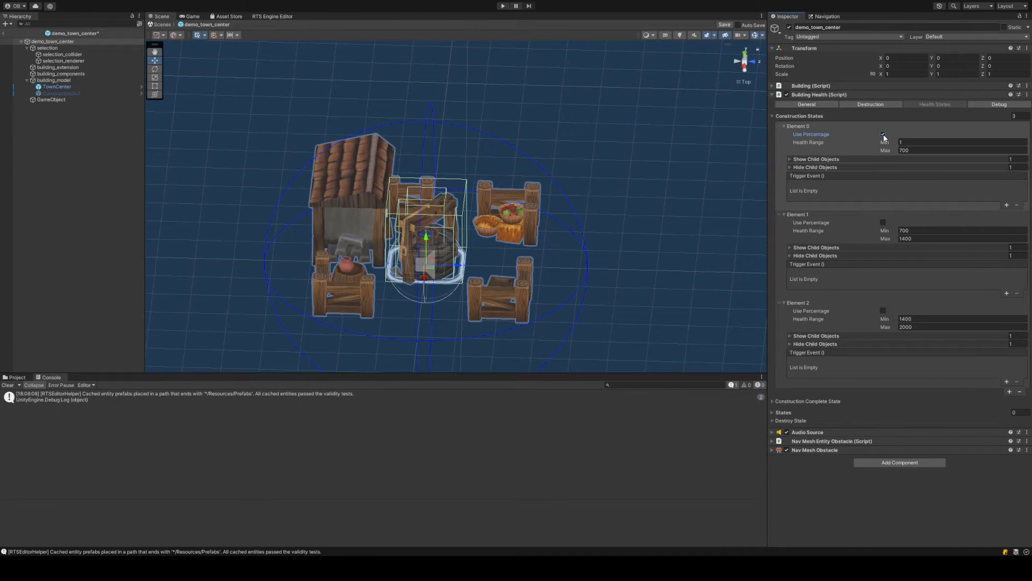
{"action": "left_click", "coordinate": [921, 142]}
{"action": "left_click", "coordinate": [907, 150]}
{"action": "type", "text": "4"}
{"action": "type", "text": "40"}
Set the health range of construction state Element 1 to Min 40 and Max 80
{"action": "left_click", "coordinate": [918, 230]}
{"action": "type", "text": "40"}
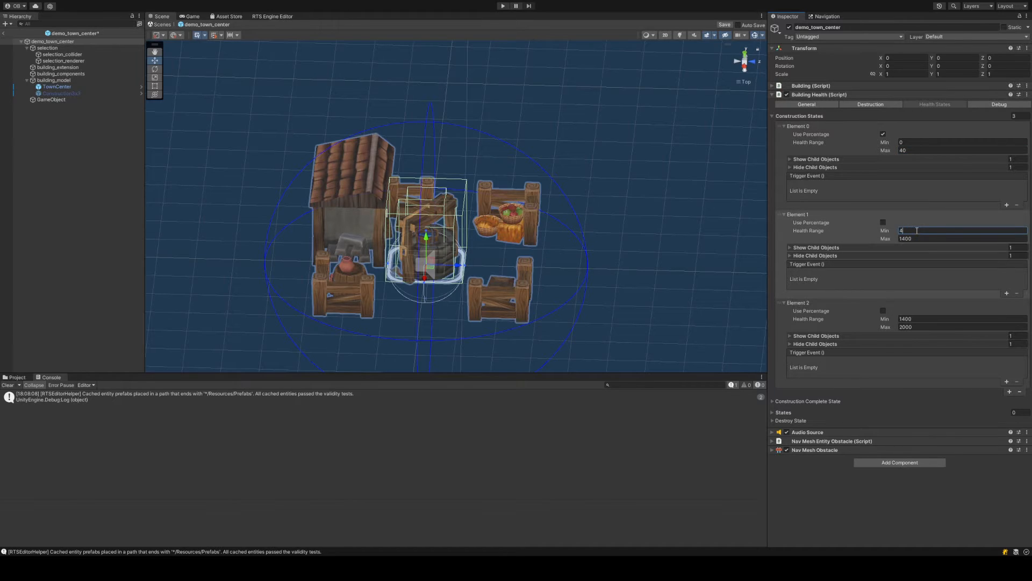
{"action": "key", "text": "Tab"}
{"action": "type", "text": "80"}
{"action": "left_click", "coordinate": [907, 321]}
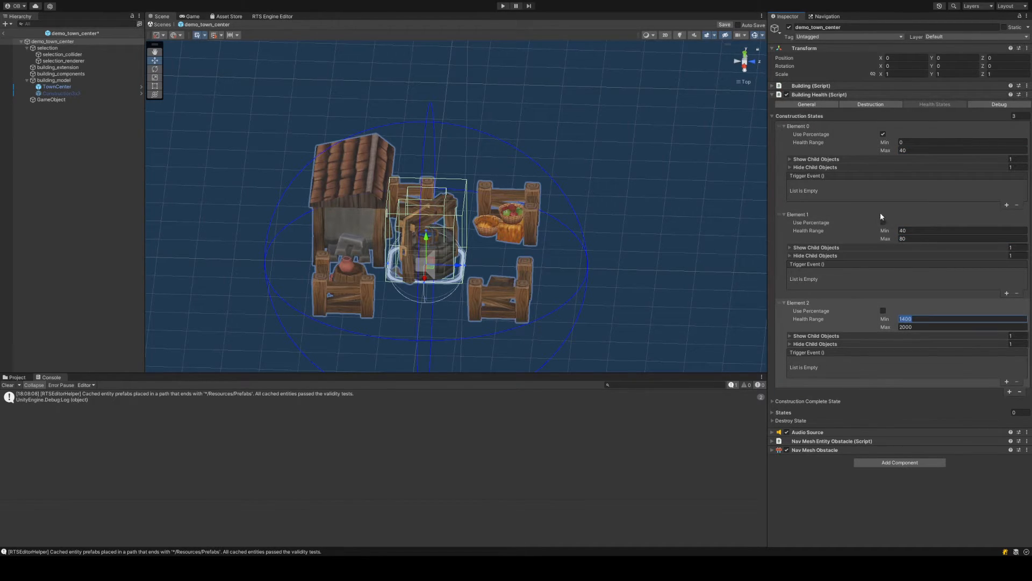
Undo the percentage-based range edits, turn off Use Percentage for Element 0, and save the prefab
{"action": "left_click", "coordinate": [883, 134]}
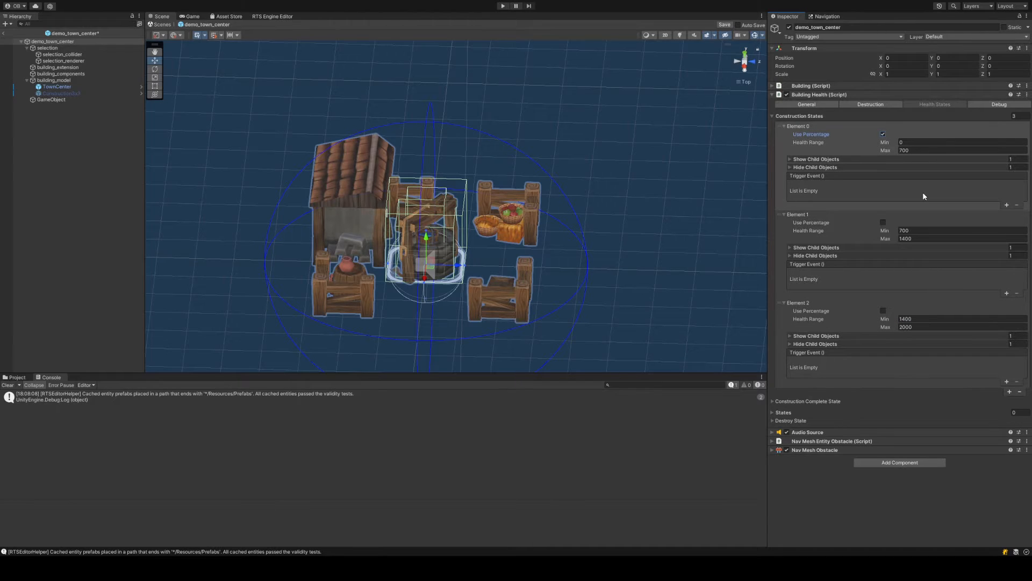
{"action": "left_click", "coordinate": [883, 134]}
{"action": "key", "text": "ctrl+s"}
Show the contents of the Show Child Objects and Hide Child Objects lists of construction state Element 0
{"action": "left_click", "coordinate": [832, 160]}
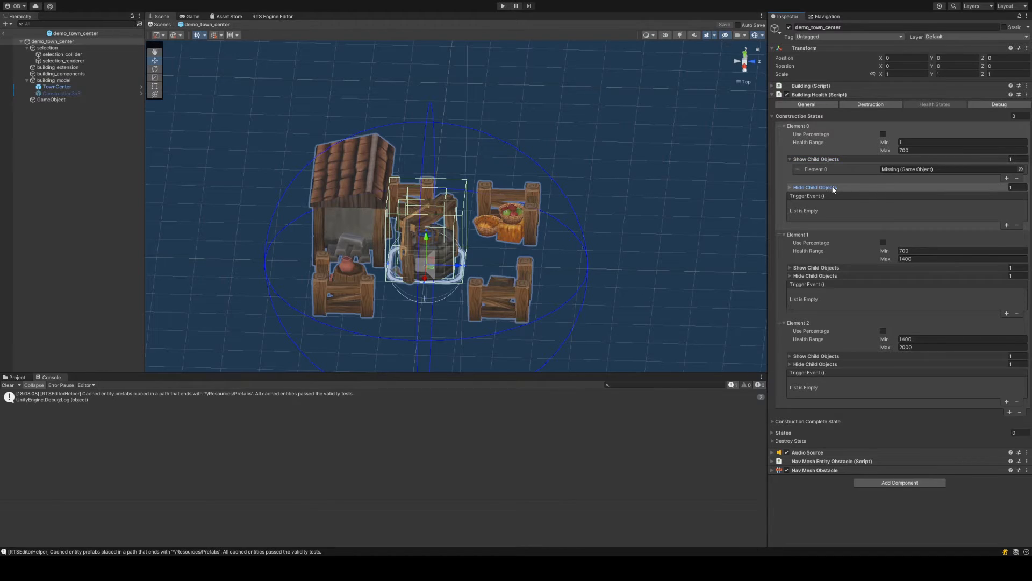
{"action": "left_click", "coordinate": [832, 187]}
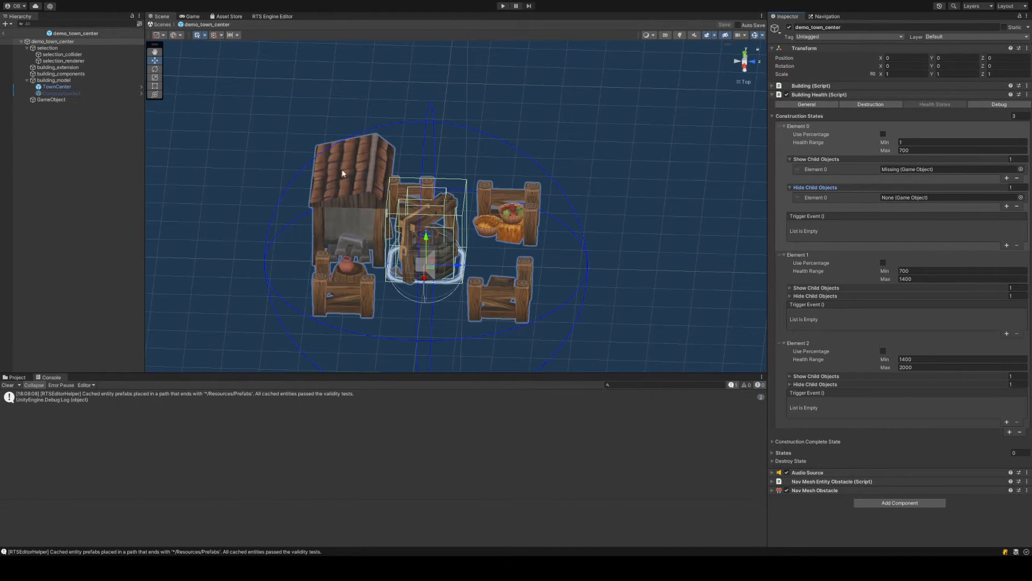
Deactivate the TownCenter model and activate the Construction3x3 model under building_model
{"action": "left_click", "coordinate": [80, 86]}
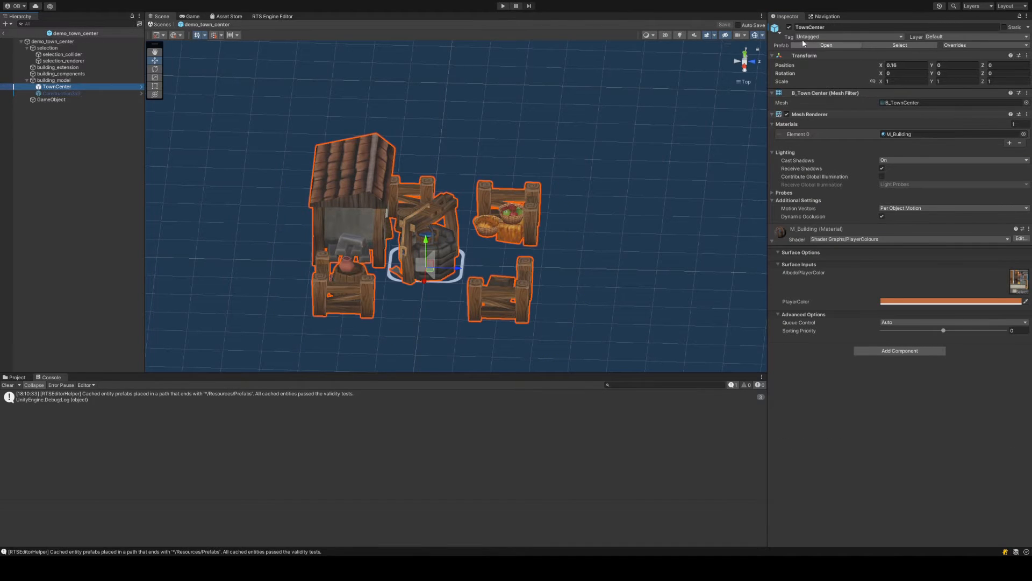
{"action": "left_click", "coordinate": [788, 27]}
{"action": "left_click", "coordinate": [86, 93]}
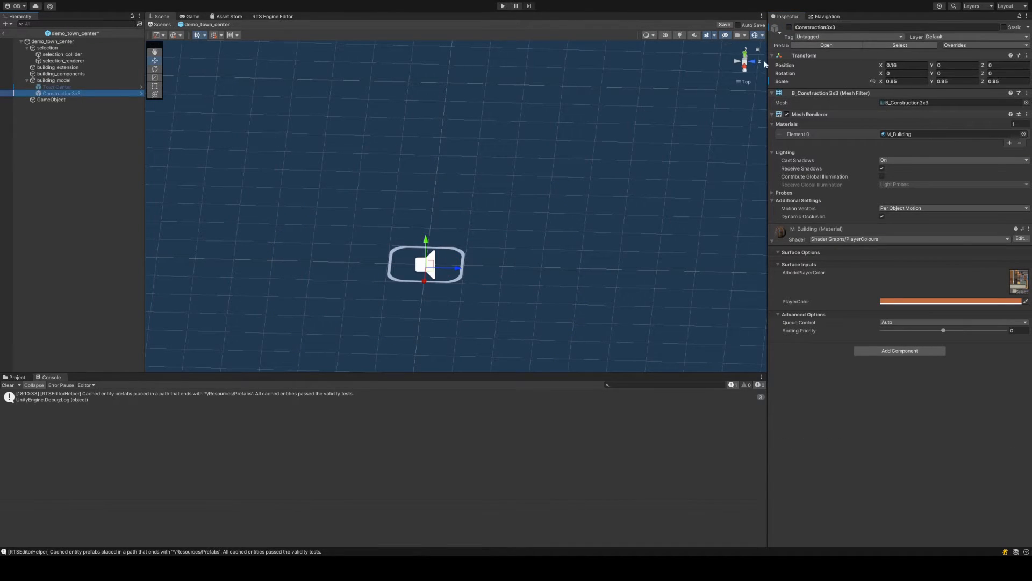
{"action": "left_click", "coordinate": [789, 28]}
{"action": "left_click", "coordinate": [790, 28]}
{"action": "left_click_drag", "start_coordinate": [399, 227], "coordinate": [450, 255], "text": "alt"}
Temporarily activate TownCenter to compare it with the Construction3x3 model in the scene, and deactivate it again
{"action": "left_click", "coordinate": [88, 93]}
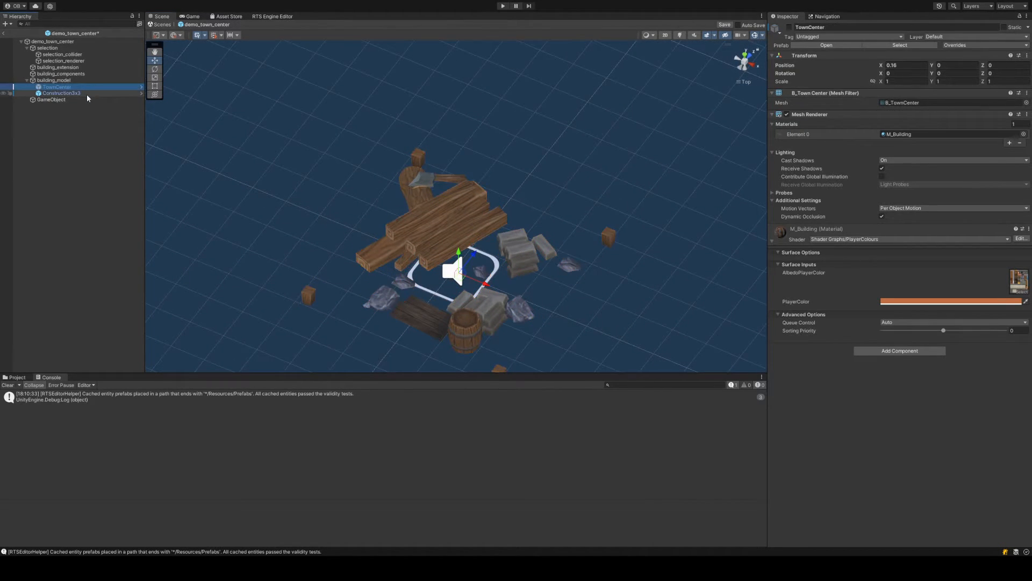
{"action": "left_click_drag", "start_coordinate": [454, 129], "coordinate": [433, 243], "text": "alt"}
{"action": "left_click", "coordinate": [97, 87]}
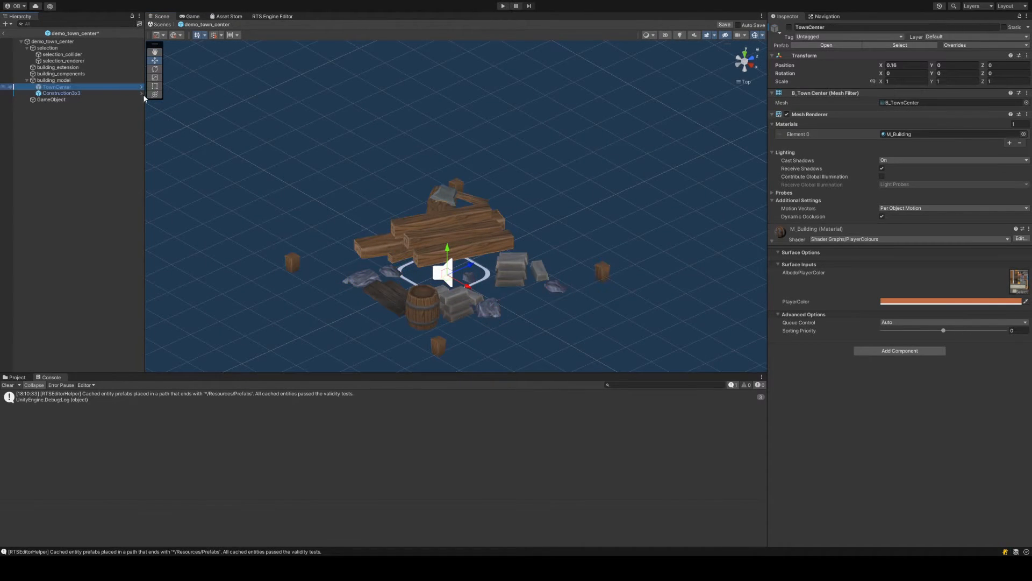
{"action": "left_click", "coordinate": [789, 27]}
{"action": "left_click_drag", "start_coordinate": [540, 224], "coordinate": [486, 267], "text": "alt"}
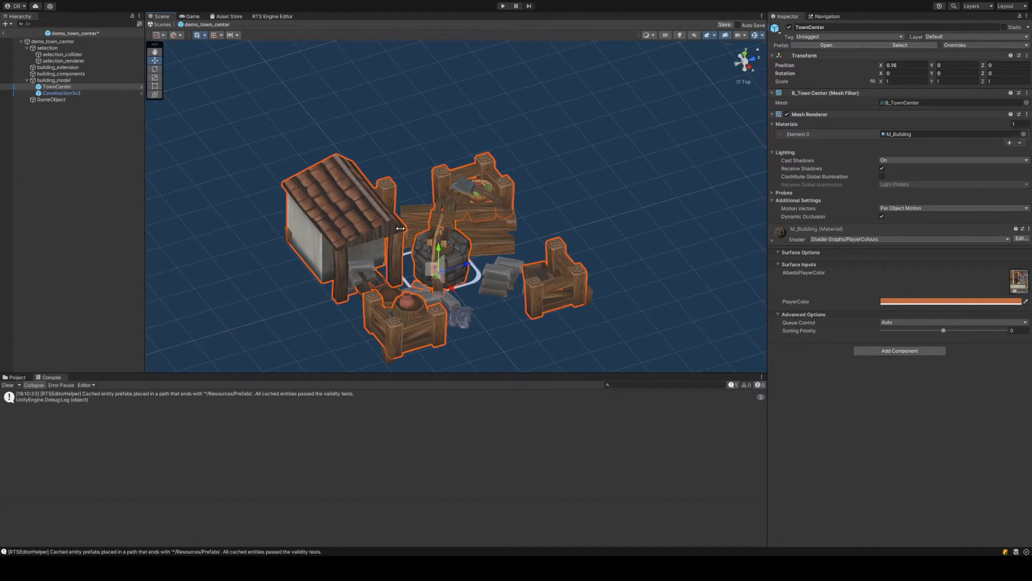
{"action": "left_click_drag", "start_coordinate": [333, 221], "coordinate": [482, 260], "text": "alt"}
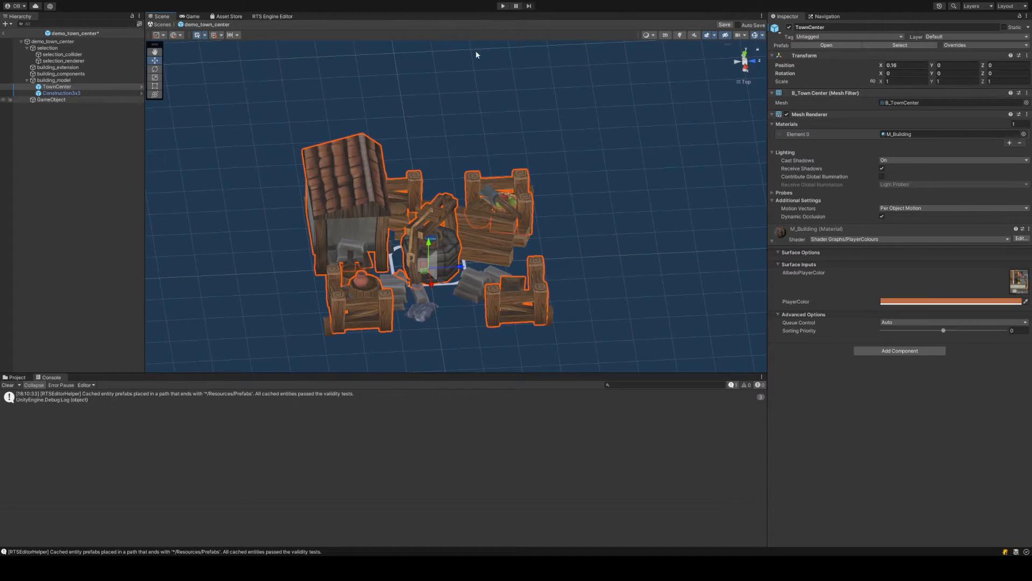
{"action": "left_click", "coordinate": [789, 27]}
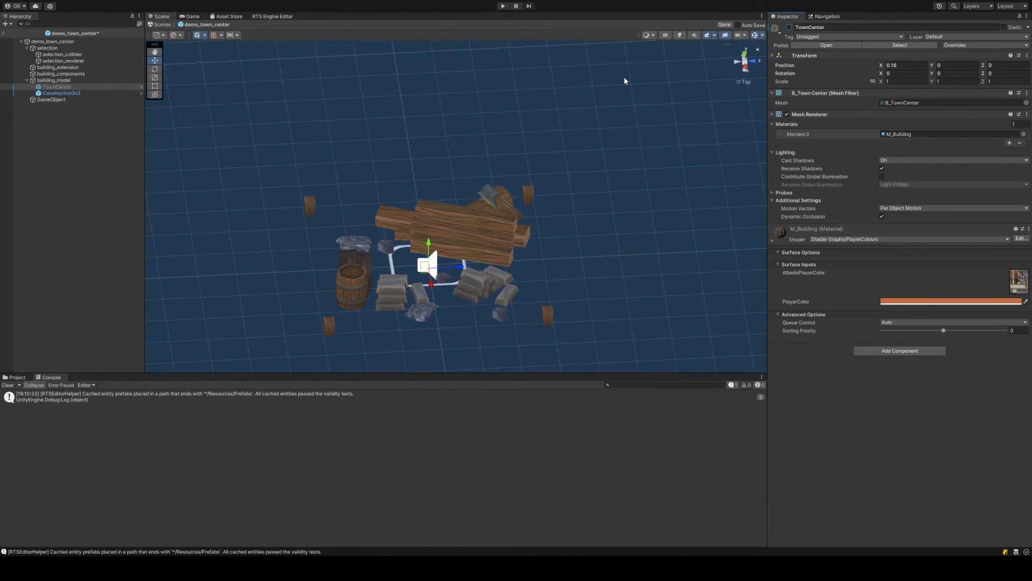
Reduce the demo_town_center prefab's Construction States list to 1 element
{"action": "left_click", "coordinate": [80, 93]}
{"action": "left_click", "coordinate": [121, 42]}
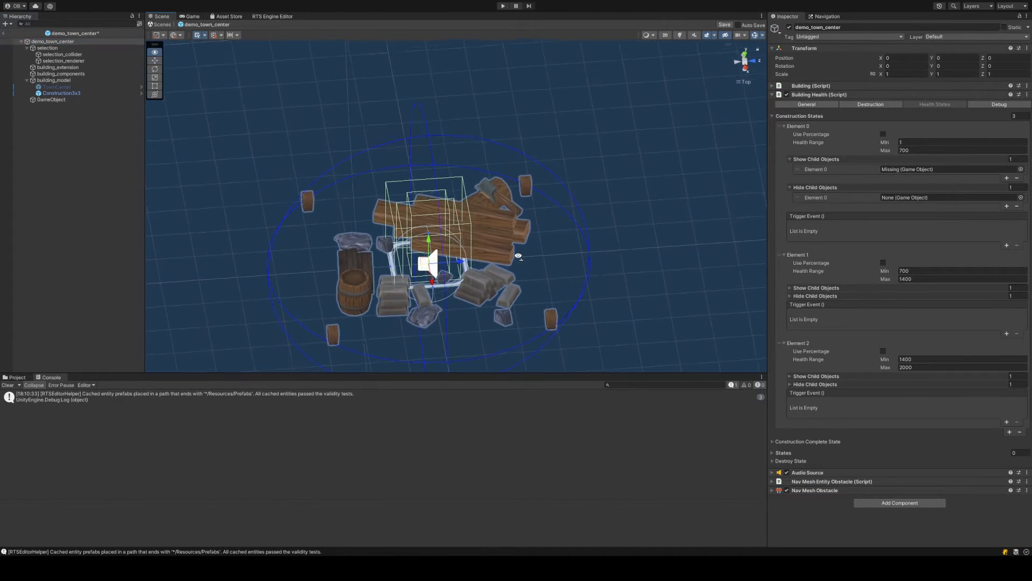
{"action": "left_click", "coordinate": [918, 142]}
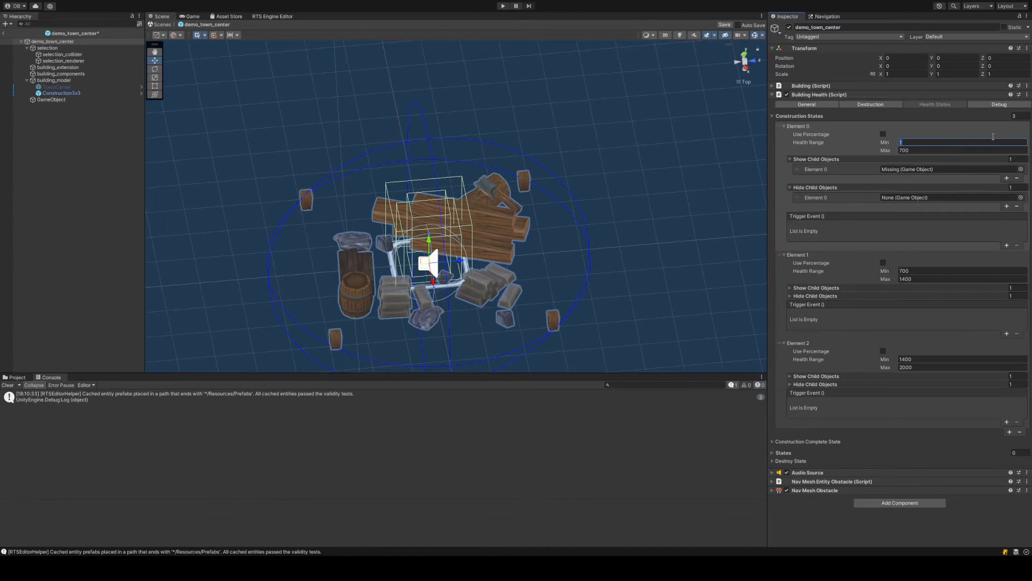
{"action": "left_click", "coordinate": [1024, 117]}
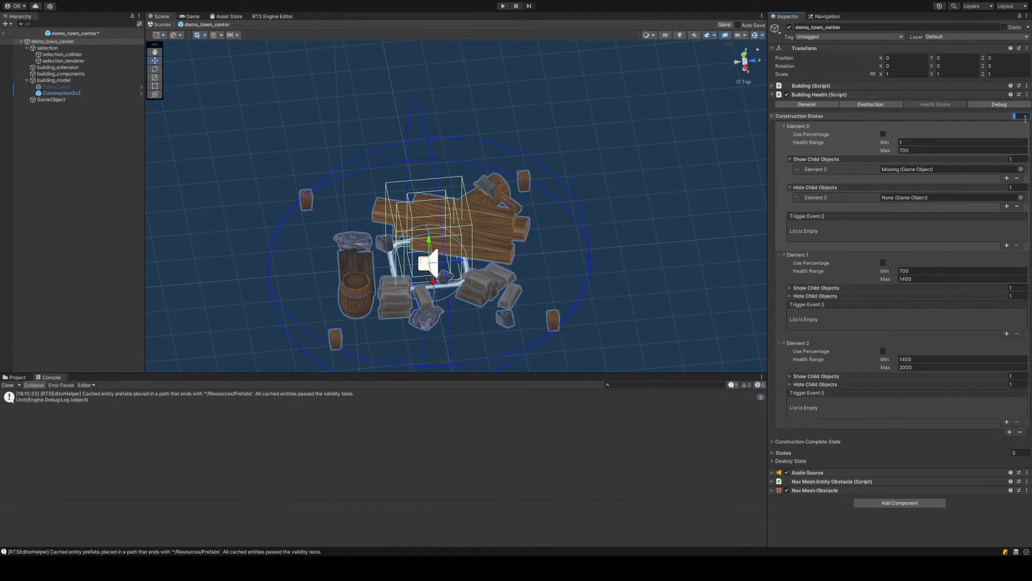
{"action": "key", "text": "Return"}
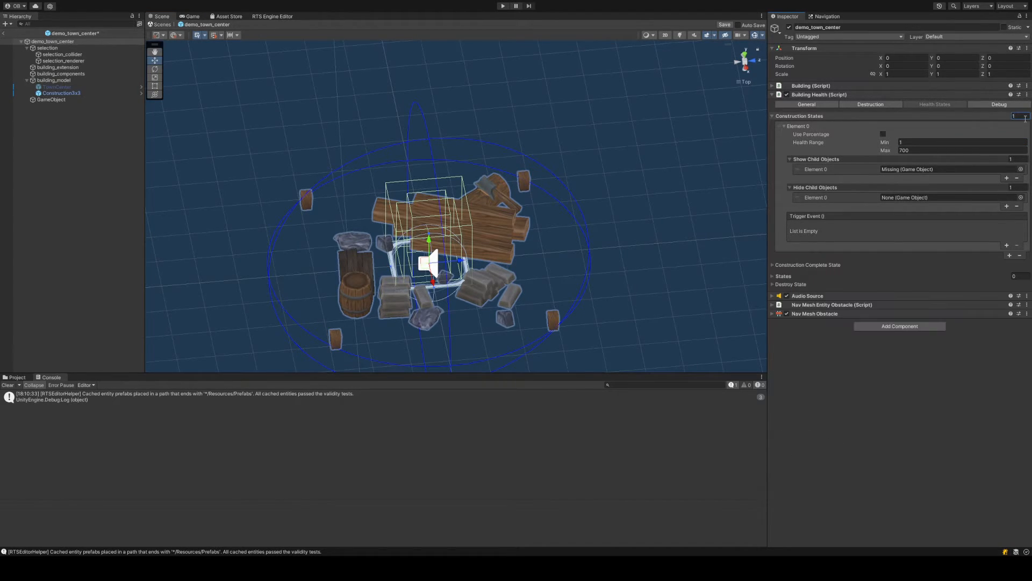
Set the health range of construction state Element 0 to Min 0 and Max 2000, and save the prefab
{"action": "left_click", "coordinate": [918, 151]}
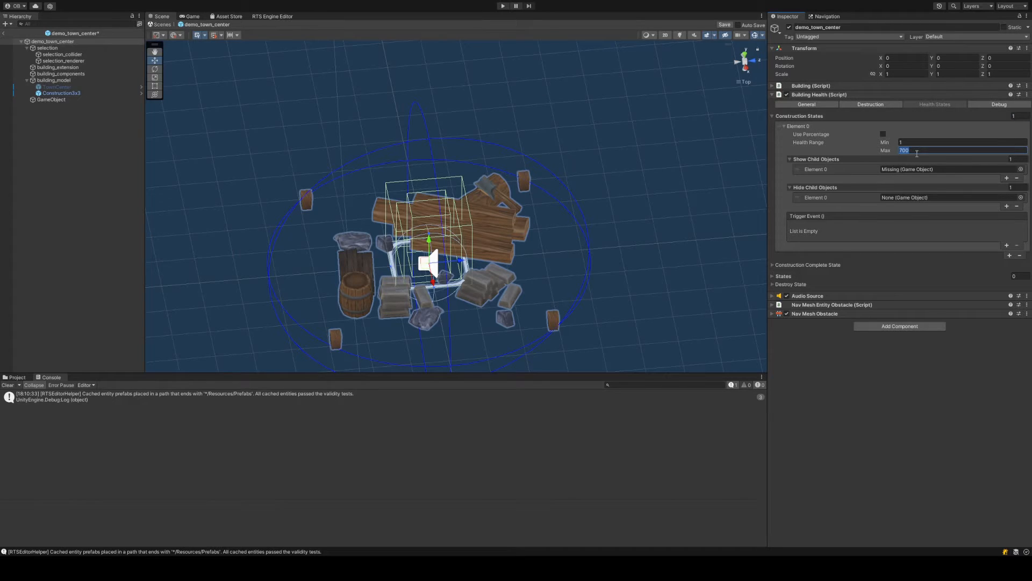
{"action": "type", "text": "20"}
{"action": "left_click", "coordinate": [912, 143]}
{"action": "key", "text": "Tab"}
{"action": "key", "text": "ctrl+s"}
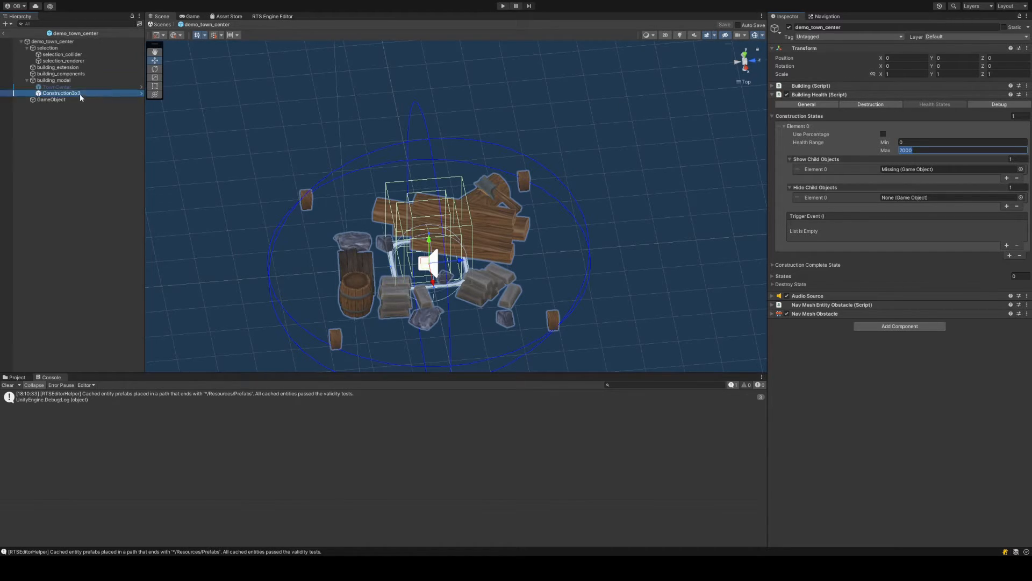
Assign Construction3x3 to Show Child Objects and TownCenter to Hide Child Objects of construction state Element 0
{"action": "left_click_drag", "start_coordinate": [79, 93], "coordinate": [938, 170]}
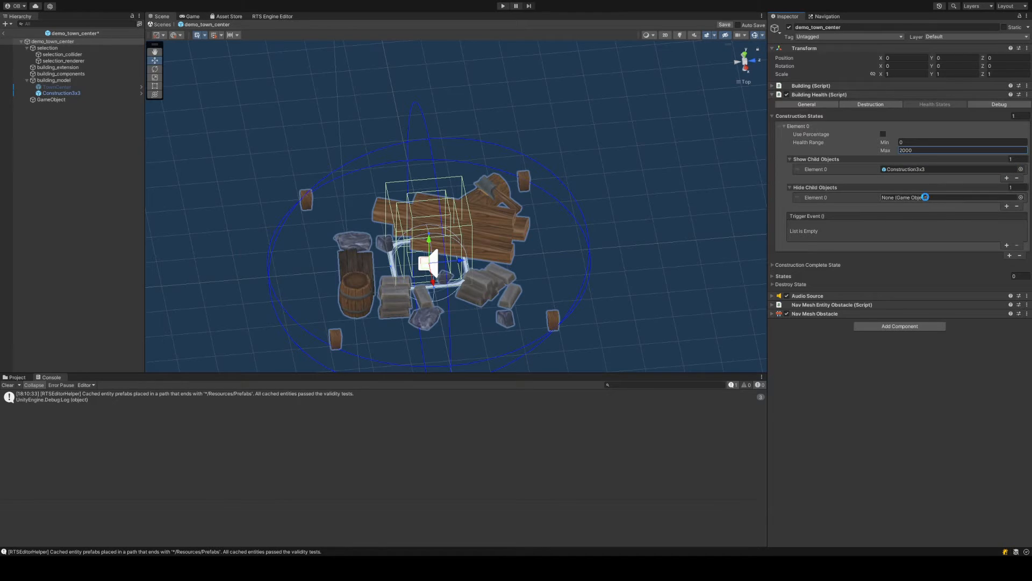
{"action": "key", "text": "ctrl+s"}
{"action": "left_click", "coordinate": [101, 86]}
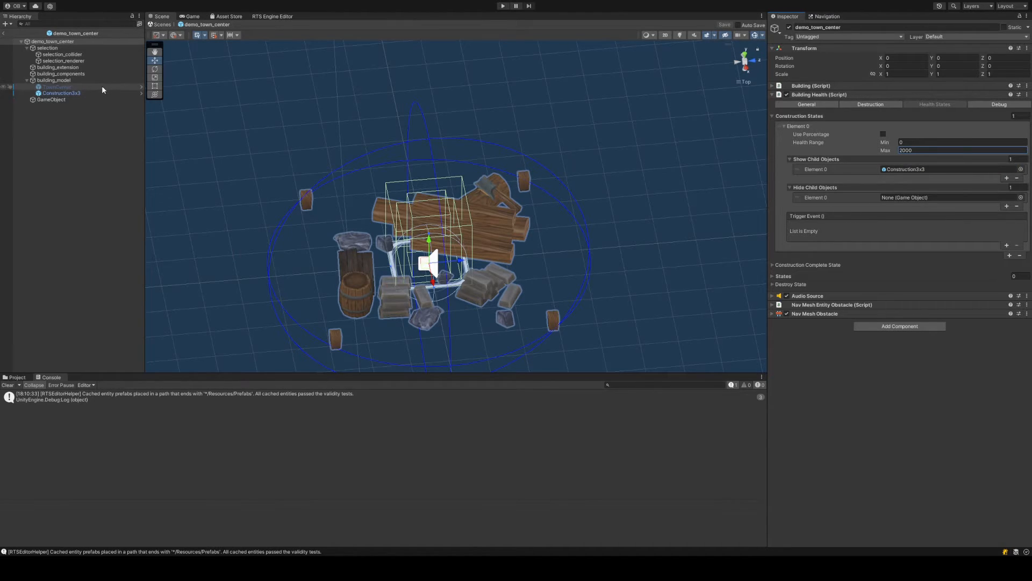
{"action": "left_click", "coordinate": [80, 42]}
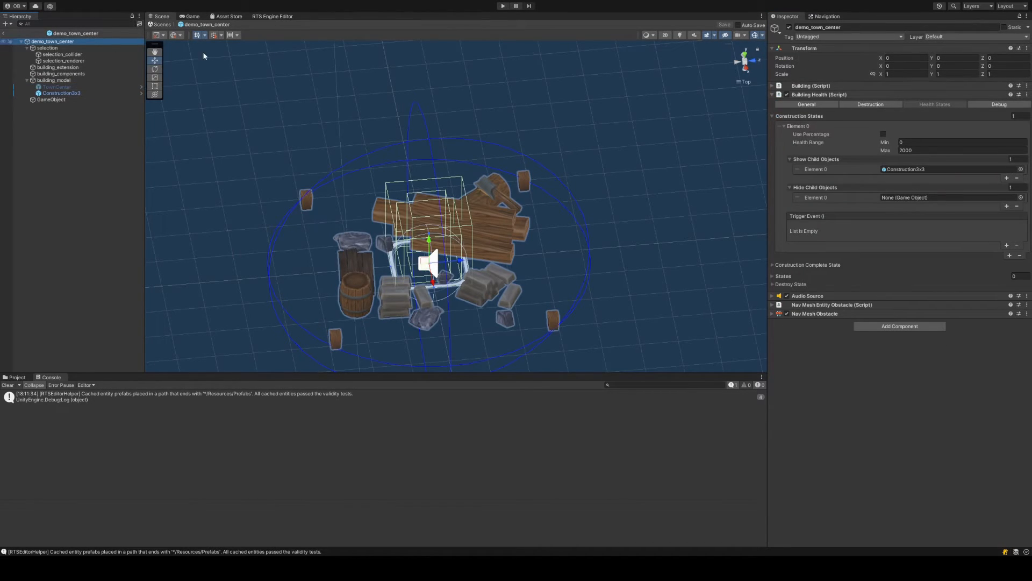
{"action": "left_click", "coordinate": [815, 116]}
{"action": "left_click", "coordinate": [819, 124]}
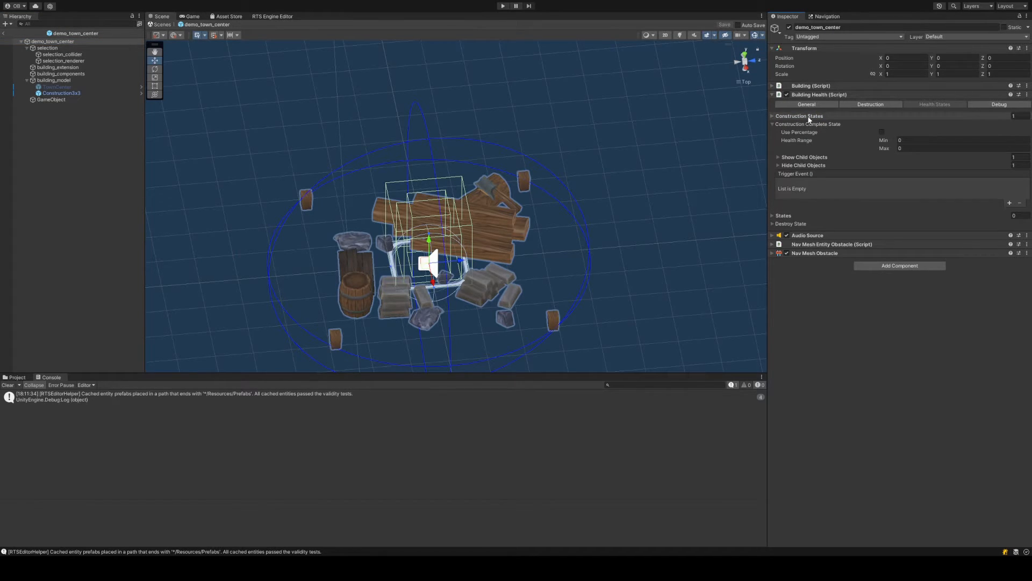
{"action": "left_click", "coordinate": [809, 116]}
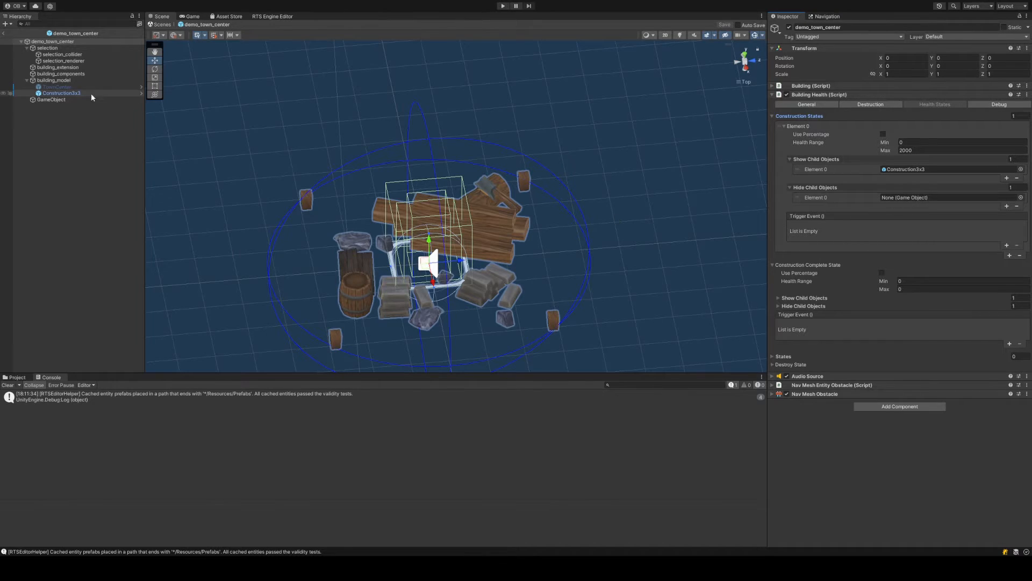
{"action": "left_click_drag", "start_coordinate": [68, 87], "coordinate": [948, 201]}
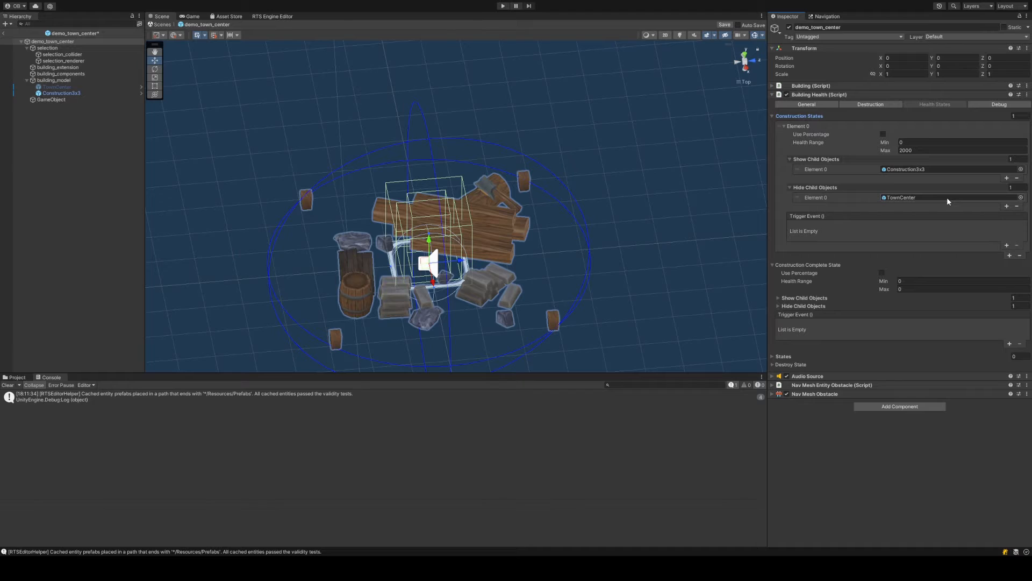
In Construction Complete State, assign Construction3x3 to Hide Child Objects and TownCenter to Show Child Objects, leaving the Trigger Event list empty
{"action": "left_click", "coordinate": [805, 115]}
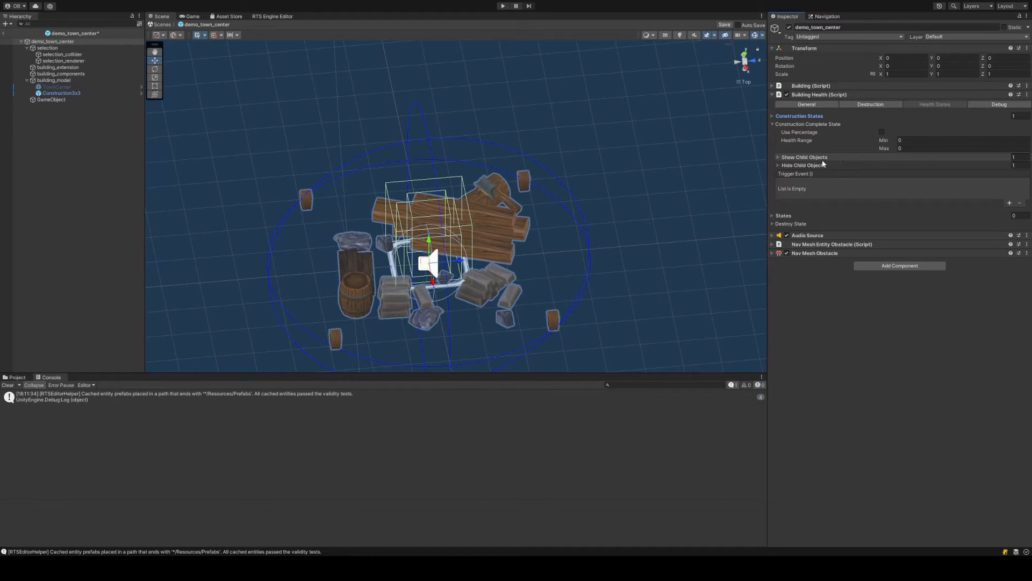
{"action": "left_click", "coordinate": [806, 157]}
{"action": "left_click", "coordinate": [819, 185]}
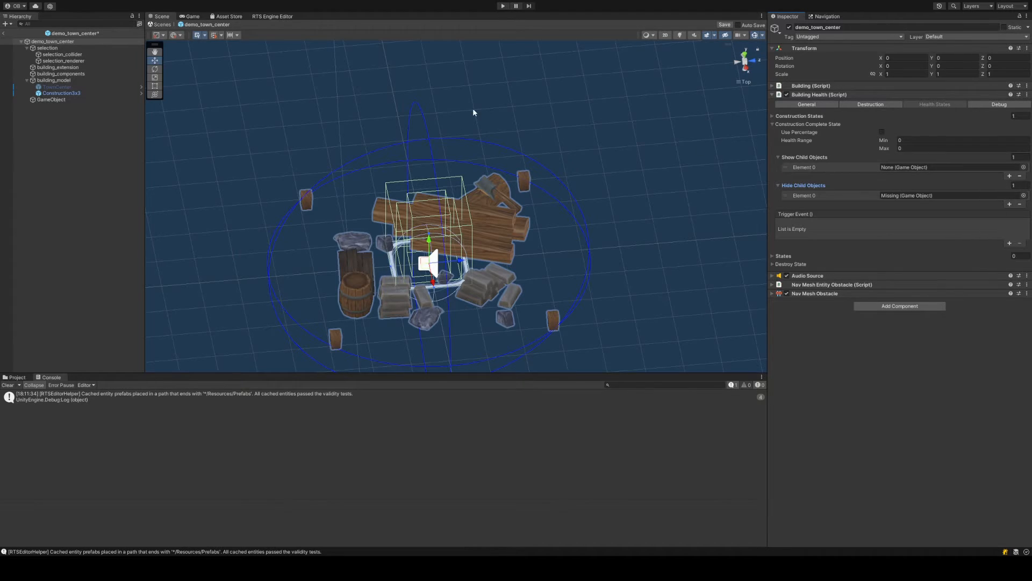
{"action": "left_click_drag", "start_coordinate": [127, 93], "coordinate": [921, 197]}
{"action": "left_click_drag", "start_coordinate": [58, 86], "coordinate": [925, 173]}
{"action": "left_click", "coordinate": [1007, 242]}
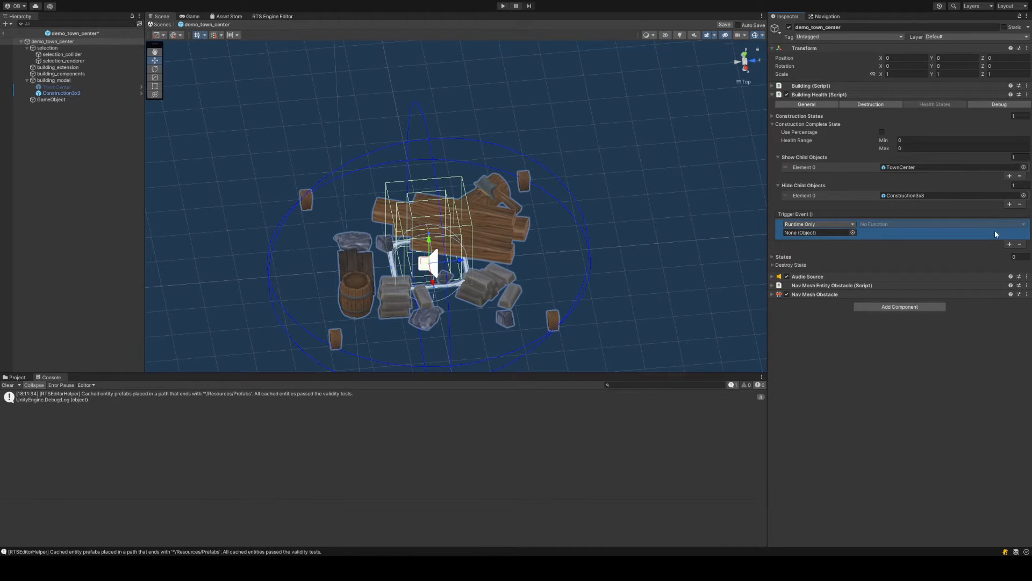
{"action": "left_click", "coordinate": [1020, 244]}
Review the settings of Construction States, Construction Complete State and the general States list in Building Health
{"action": "left_click", "coordinate": [817, 116]}
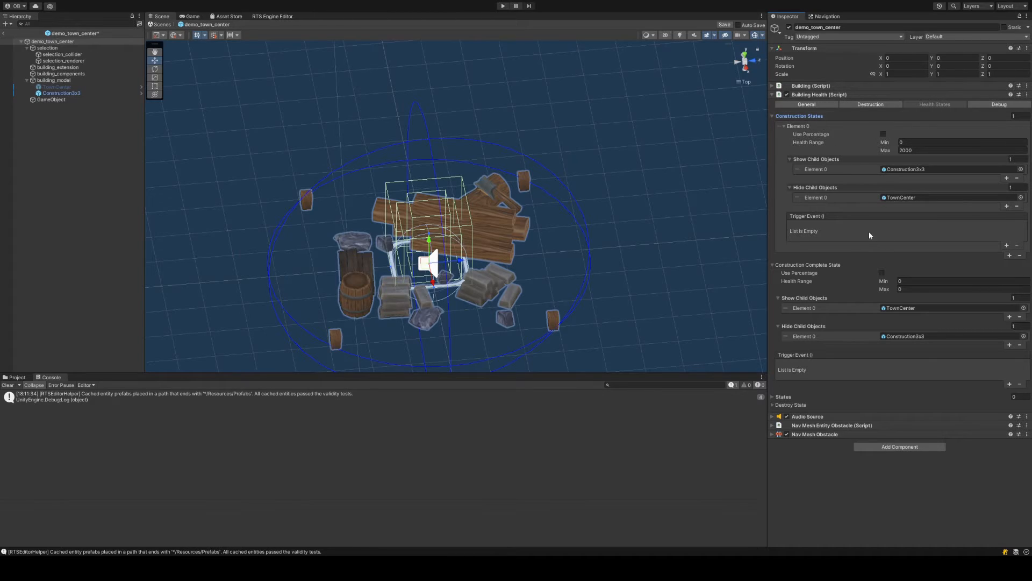
{"action": "left_click", "coordinate": [988, 239]}
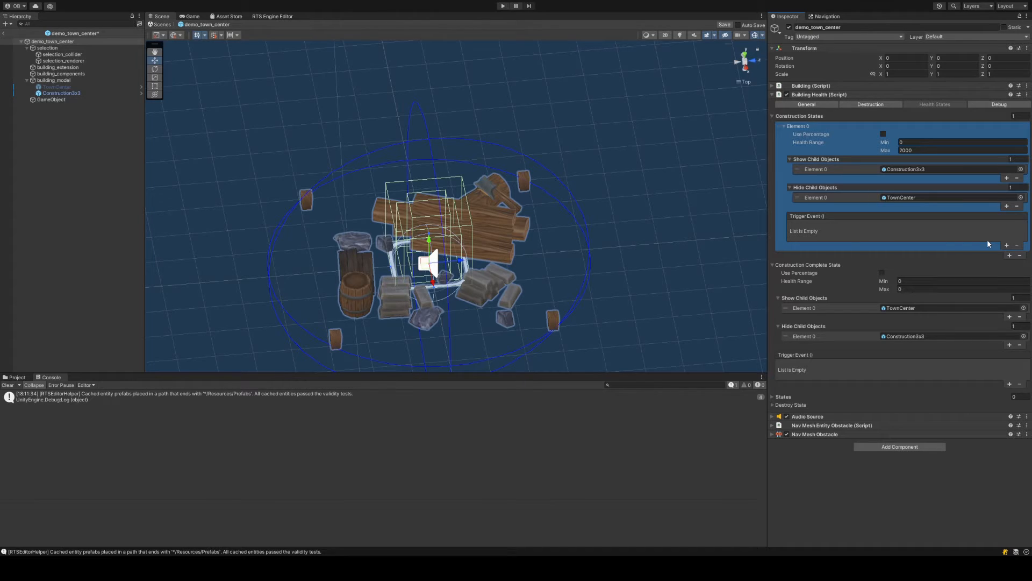
{"action": "left_click", "coordinate": [818, 115]}
{"action": "left_click", "coordinate": [818, 125]}
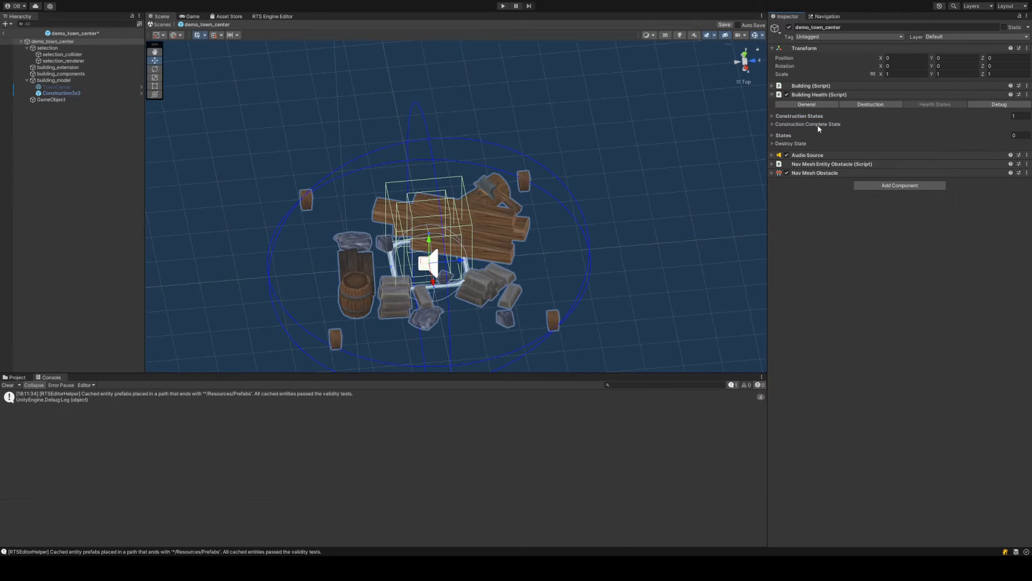
{"action": "left_click", "coordinate": [789, 136]}
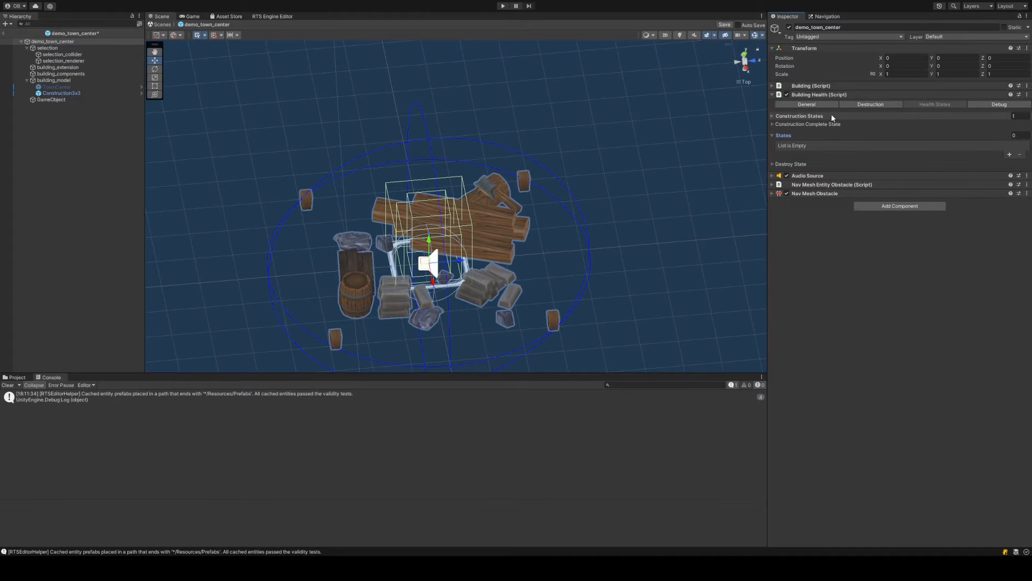
{"action": "left_click", "coordinate": [804, 116]}
{"action": "left_click", "coordinate": [793, 125]}
{"action": "left_click", "coordinate": [796, 116]}
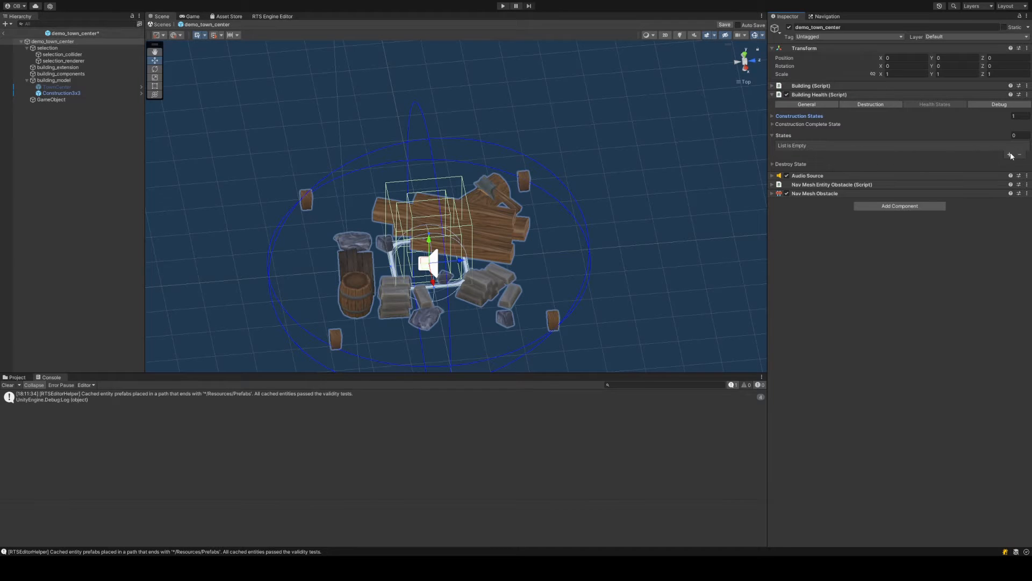
Deactivate the Construction3x3 model and activate the TownCenter model under building_model
{"action": "left_click", "coordinate": [62, 93]}
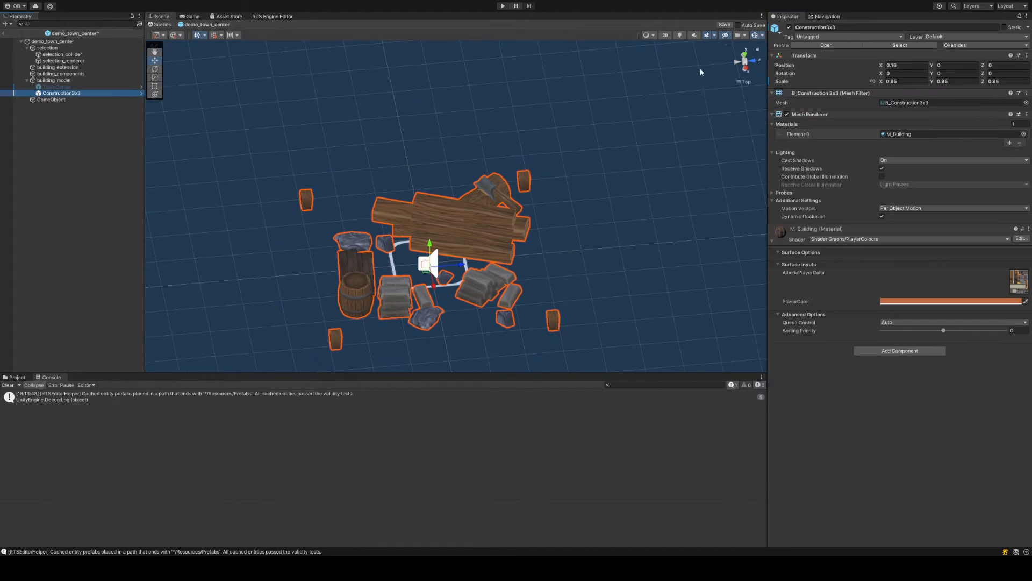
{"action": "left_click", "coordinate": [788, 27]}
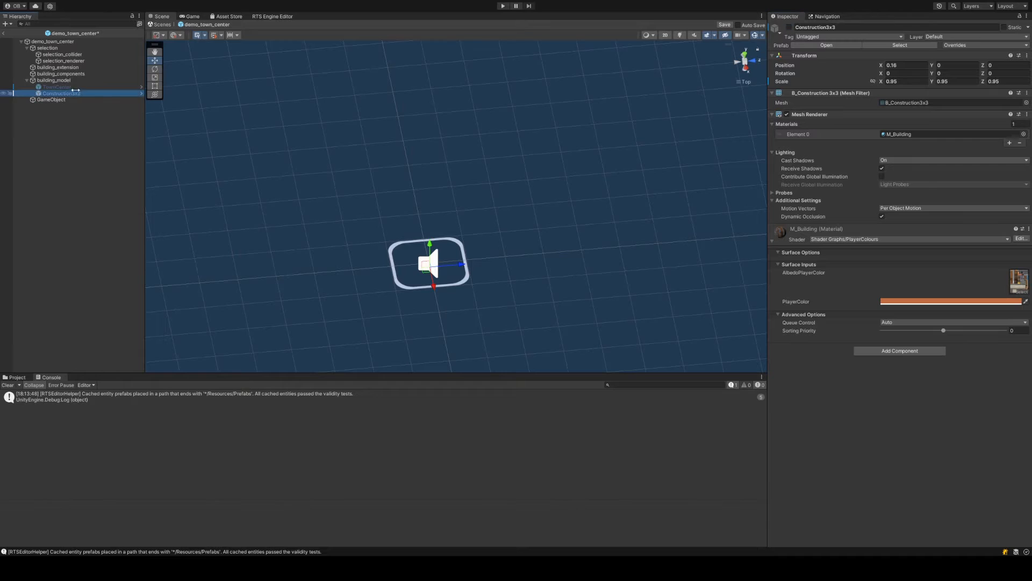
{"action": "left_click", "coordinate": [57, 87]}
{"action": "left_click", "coordinate": [789, 27]}
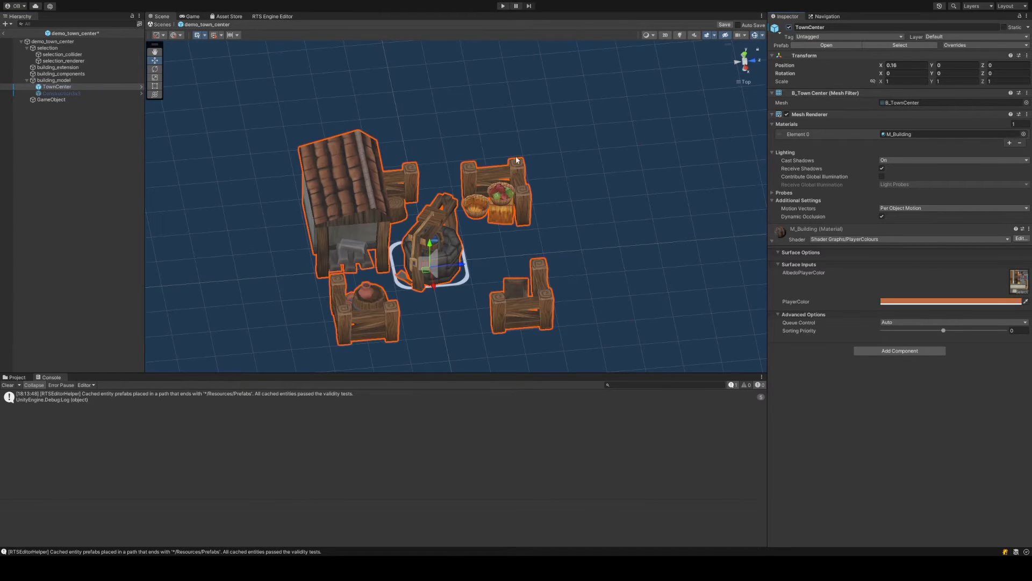
Add an element to the States list of the demo_town_center root's Building Health, with a Health Range of 0 to 400
{"action": "left_click", "coordinate": [79, 42]}
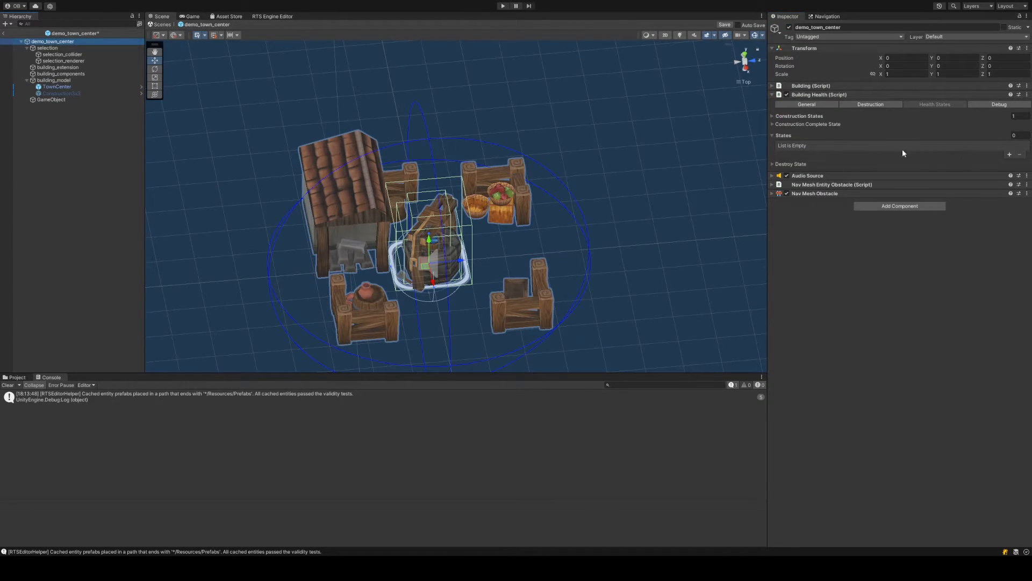
{"action": "left_click", "coordinate": [1009, 156]}
{"action": "left_click", "coordinate": [796, 145]}
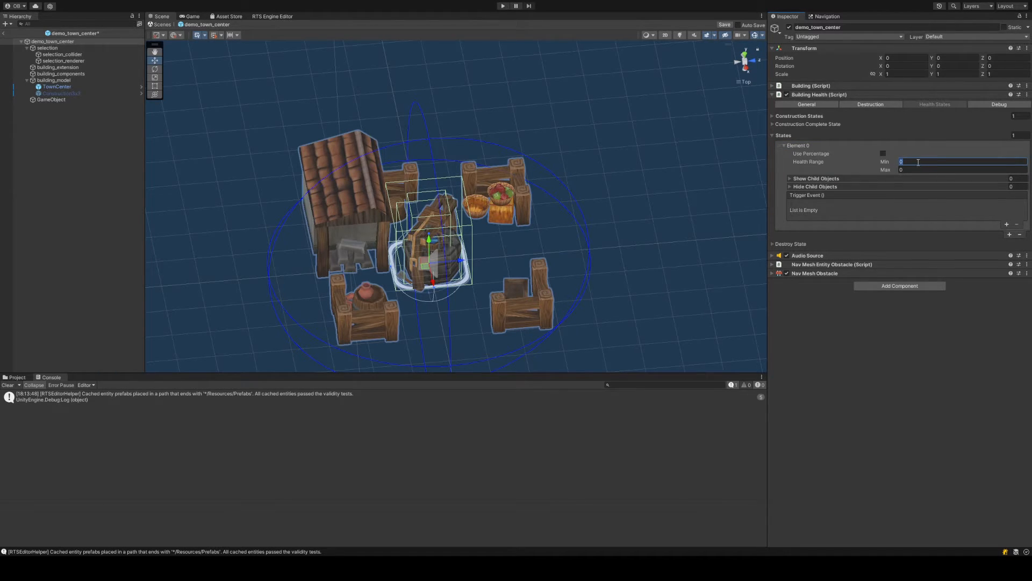
{"action": "left_click", "coordinate": [919, 163]}
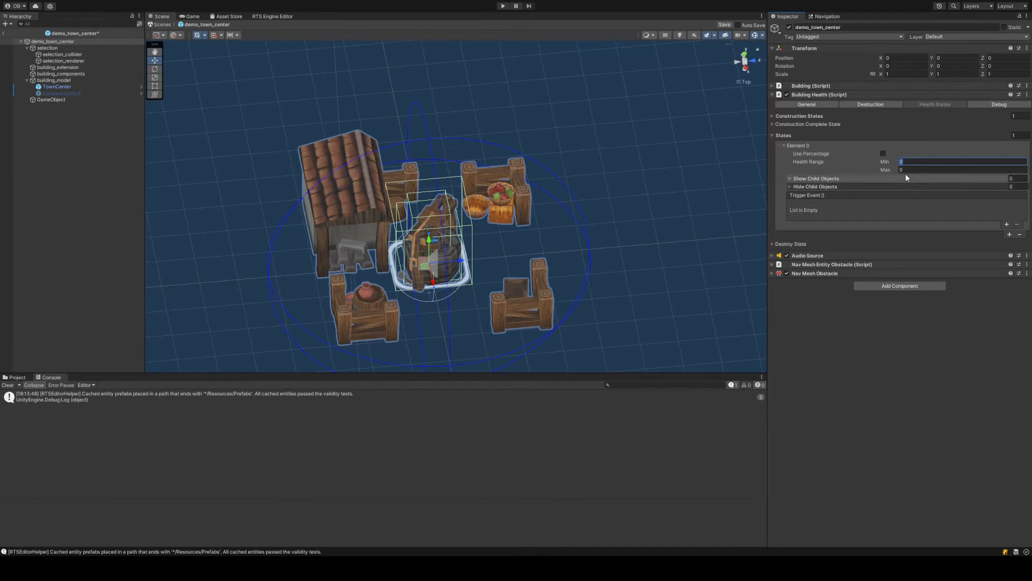
{"action": "left_click", "coordinate": [908, 169]}
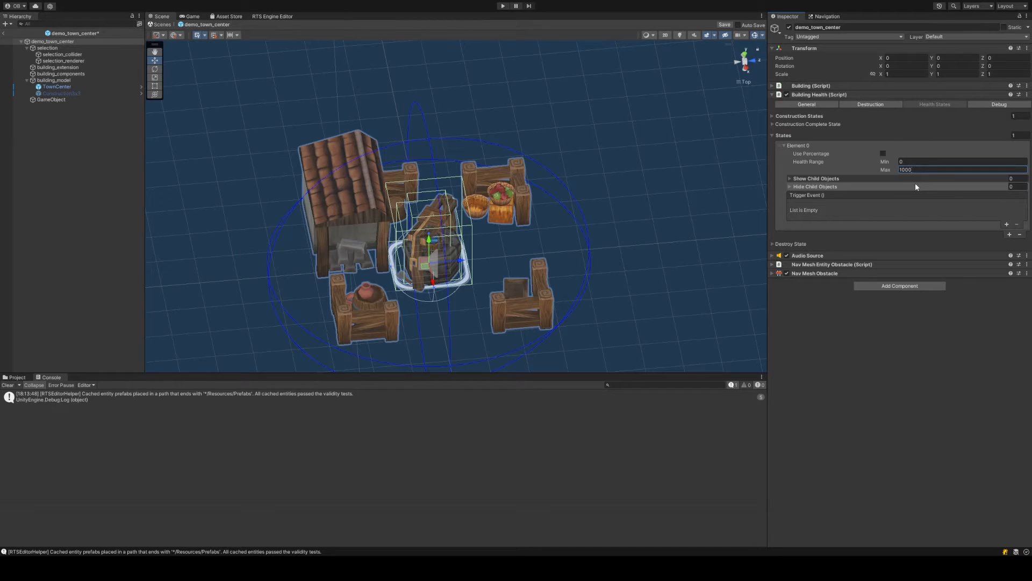
{"action": "left_click", "coordinate": [935, 178]}
{"action": "left_click", "coordinate": [935, 170]}
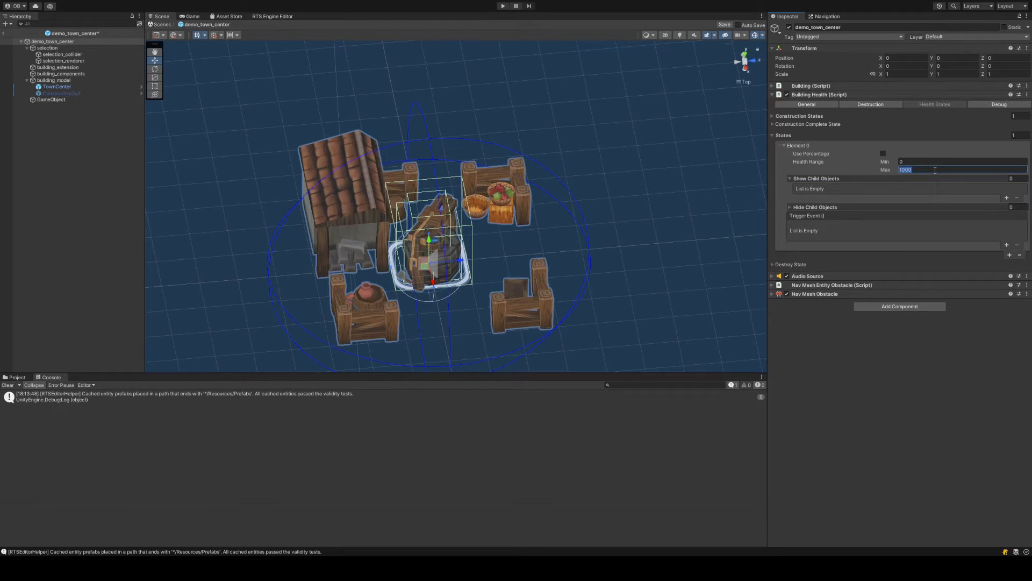
{"action": "type", "text": "400"}
Set the size of the Building Health States list to 3 and expand Element 1 and Element 2
{"action": "left_click", "coordinate": [1014, 135]}
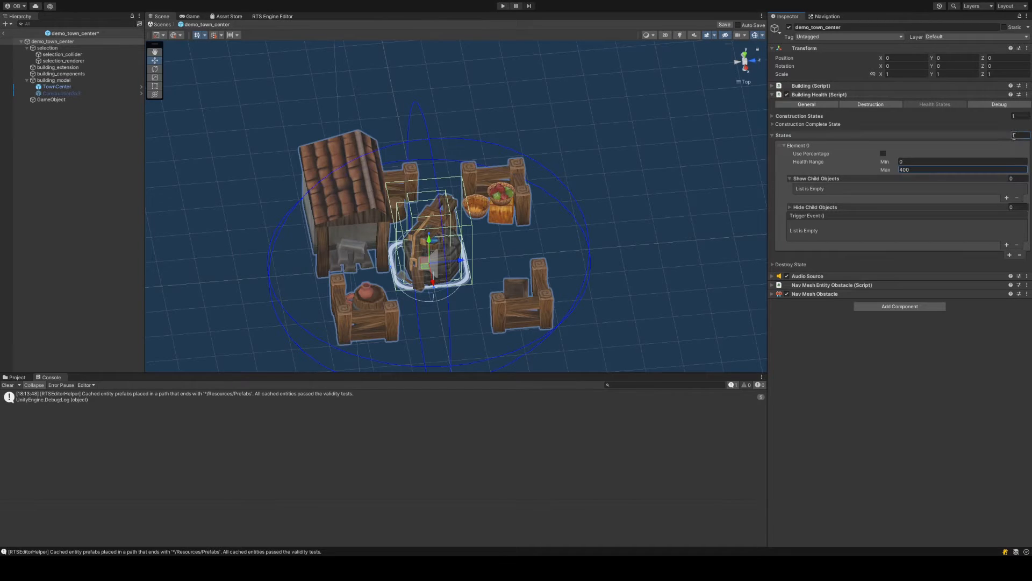
{"action": "type", "text": "3"}
{"action": "key", "text": "Return"}
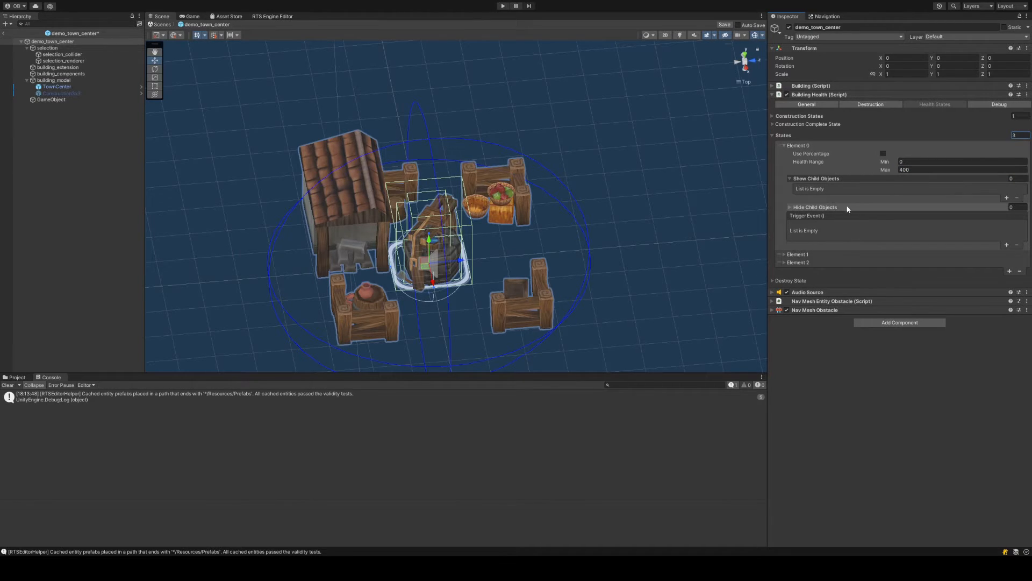
{"action": "left_click", "coordinate": [801, 255]}
{"action": "left_click", "coordinate": [807, 342]}
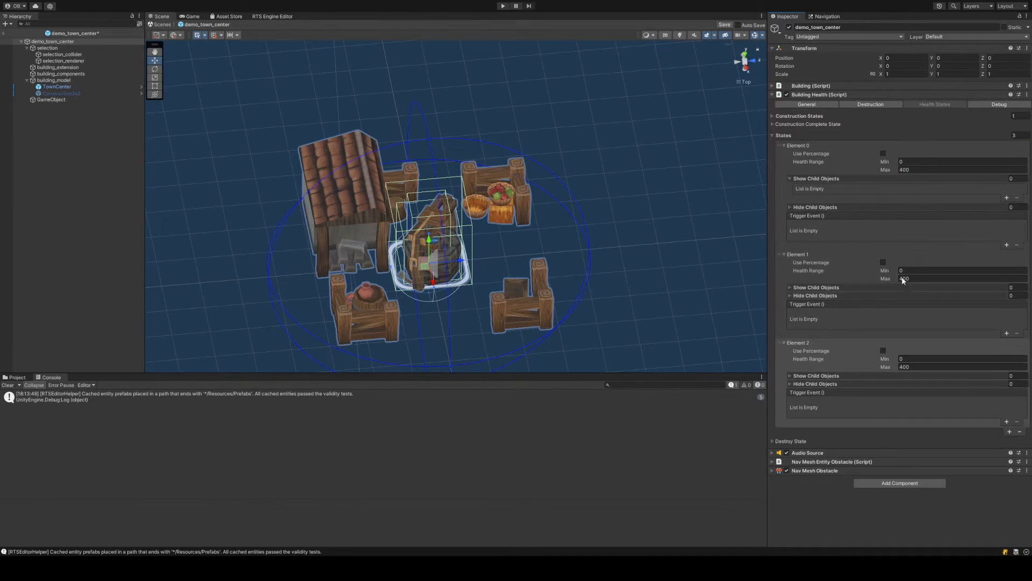
Set the Health Range of Element 1 in States to Min 400 and Max 1500
{"action": "left_click", "coordinate": [929, 270]}
{"action": "type", "text": "400"}
{"action": "key", "text": "Tab"}
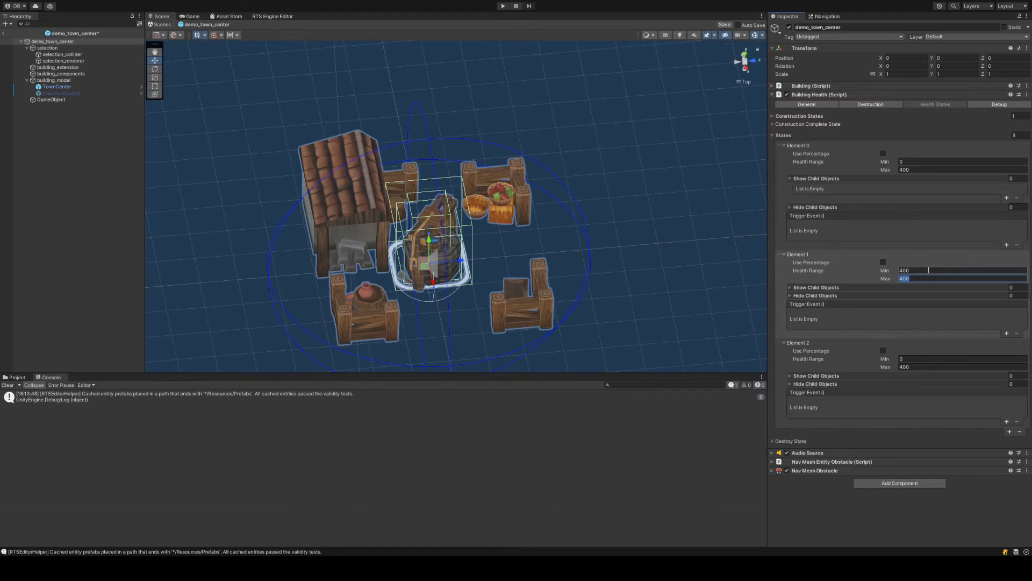
{"action": "type", "text": "1500"}
{"action": "key", "text": "Tab"}
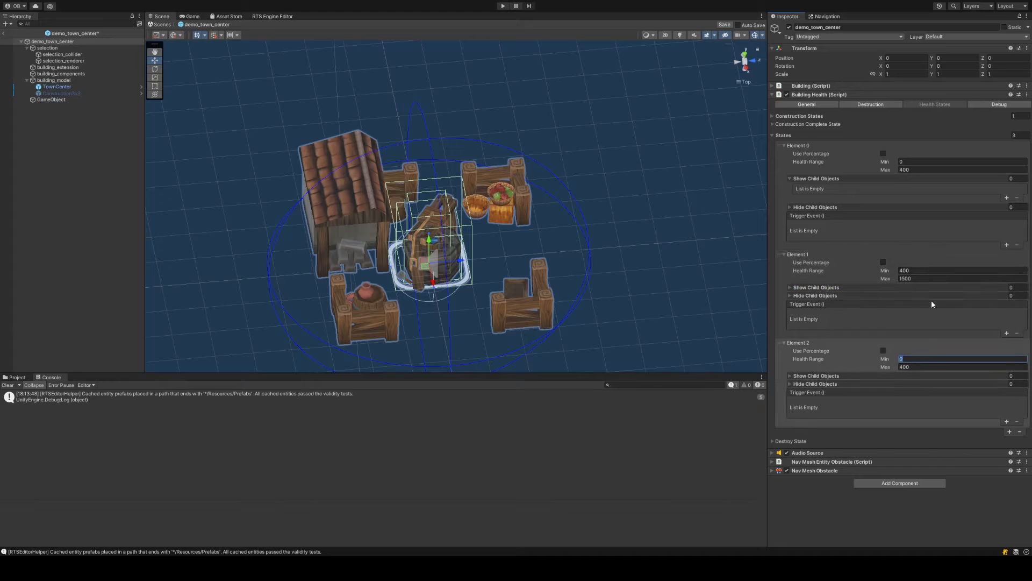
Set the Health Range of Element 1 to 700–1700 and the Max of Element 0 to 700
{"action": "left_click", "coordinate": [905, 279]}
{"action": "left_click", "coordinate": [914, 169]}
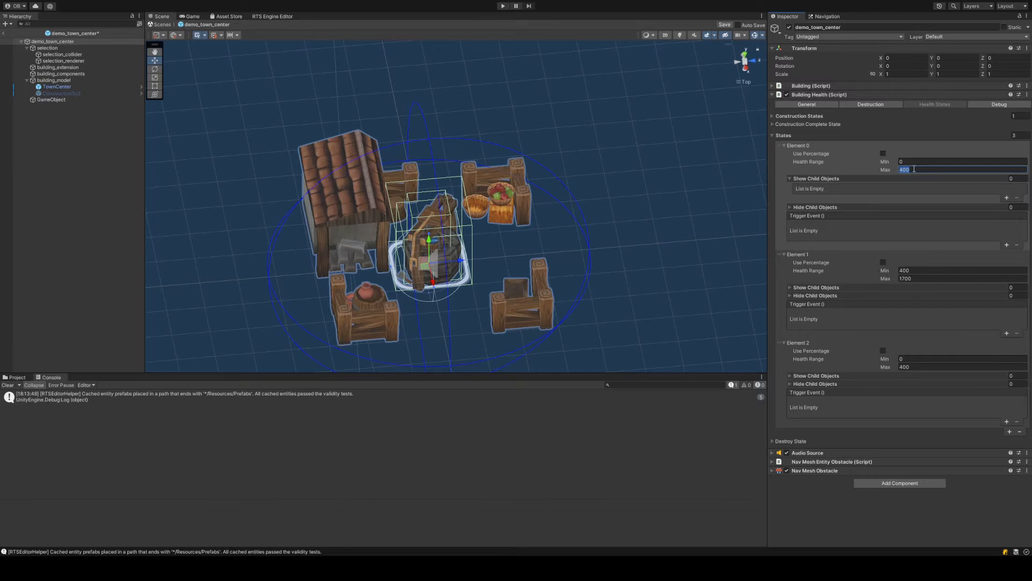
{"action": "type", "text": "700"}
{"action": "left_click", "coordinate": [920, 271]}
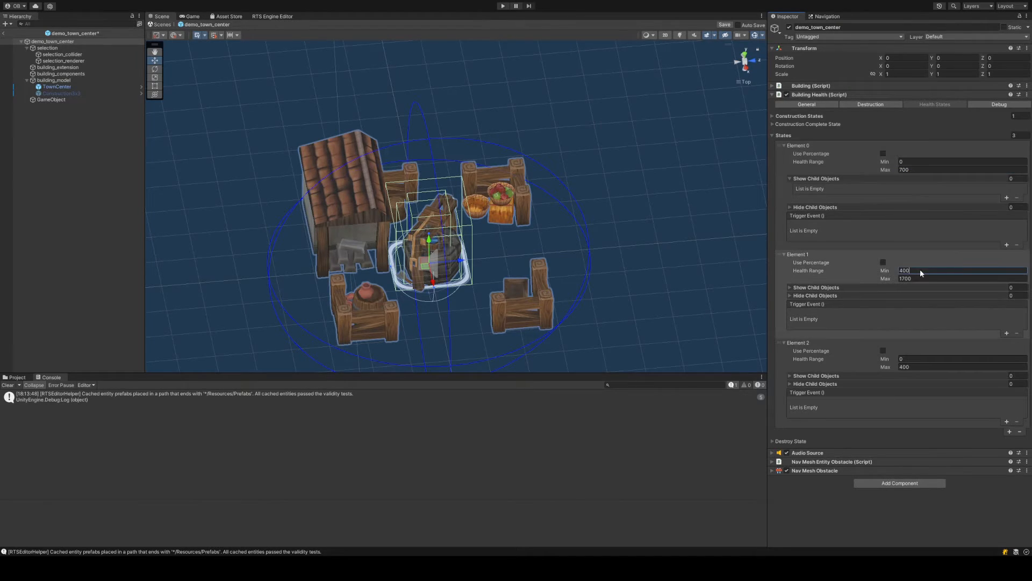
Set the Health Range of Element 2 to Min 1700 and Max 2000, and save the prefab
{"action": "left_click", "coordinate": [915, 358]}
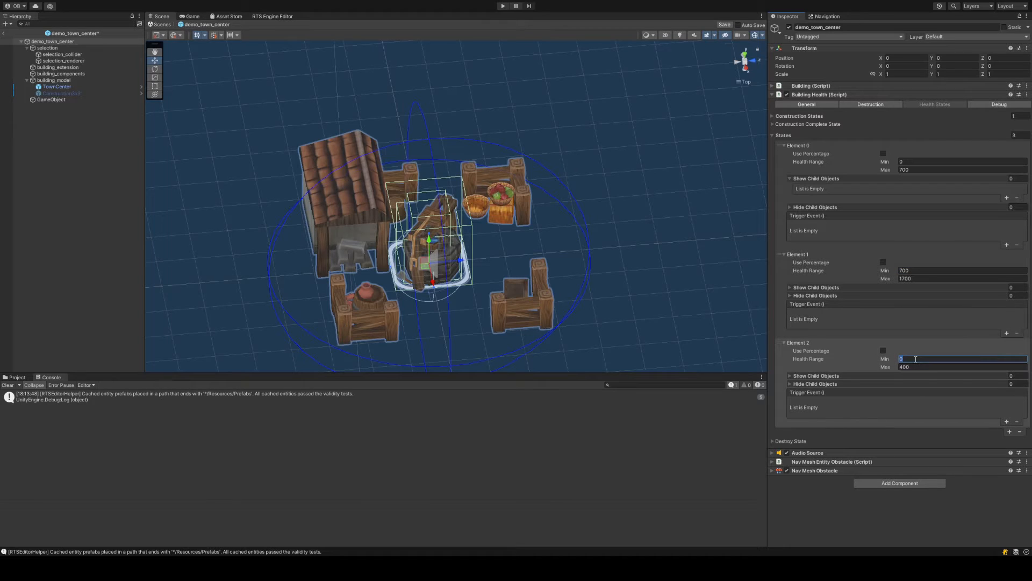
{"action": "type", "text": "1700"}
{"action": "key", "text": "Tab"}
{"action": "type", "text": "2000"}
{"action": "key", "text": "ctrl+s"}
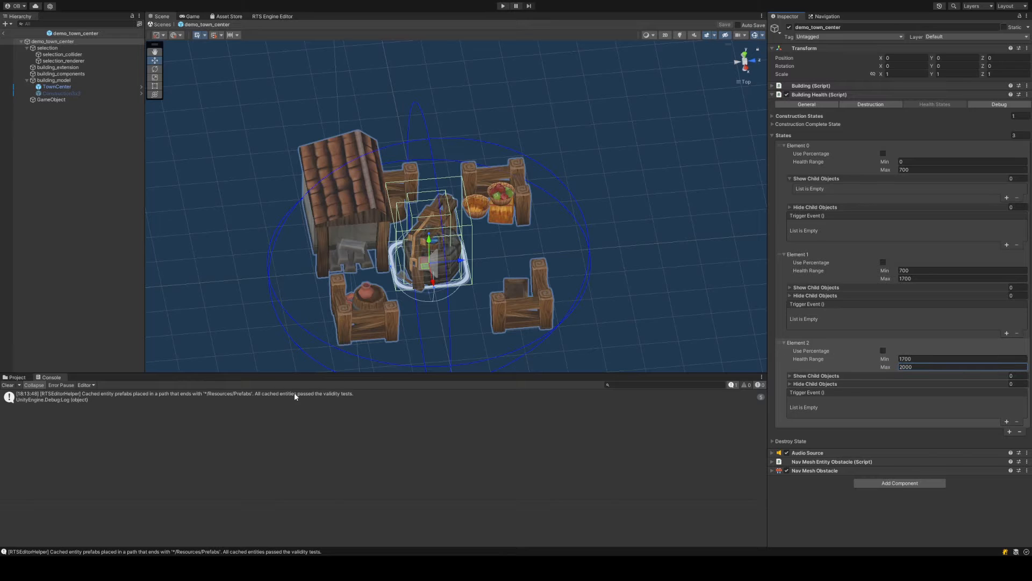
Clear the logged messages from the console
{"action": "left_click", "coordinate": [6, 384]}
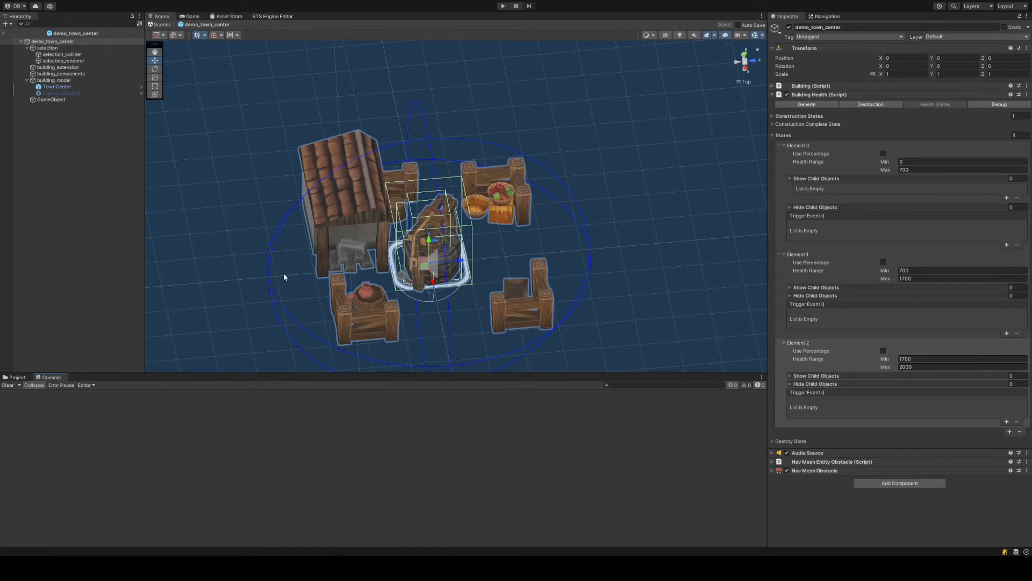
{"action": "left_click_drag", "start_coordinate": [283, 276], "coordinate": [387, 250], "text": "alt"}
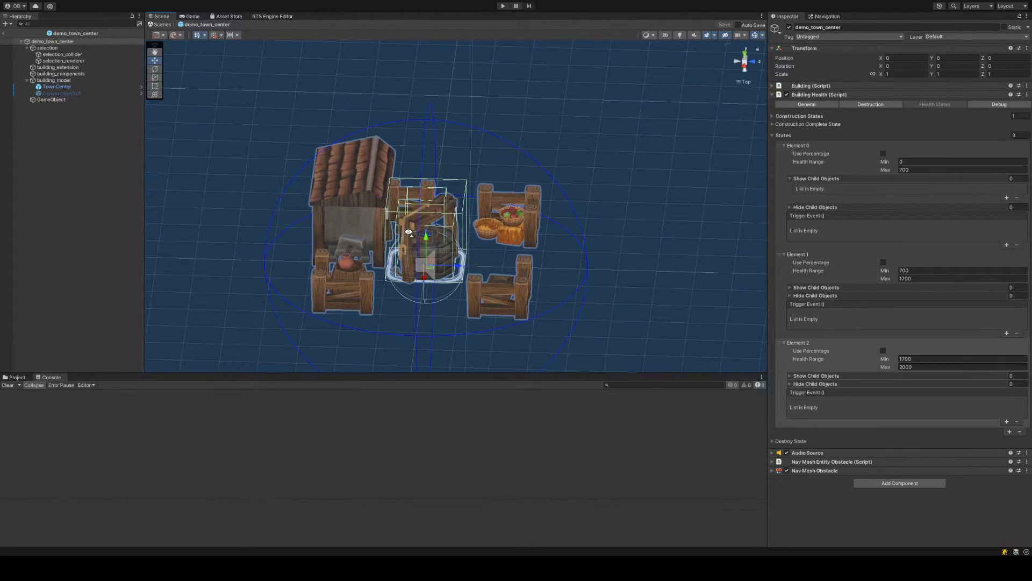
{"action": "mouse_move", "coordinate": [484, 217]}
{"action": "left_mouse_down", "text": "alt"}
{"action": "mouse_move", "coordinate": [564, 201]}
{"action": "mouse_move", "coordinate": [504, 215]}
{"action": "left_mouse_up", "text": "alt"}
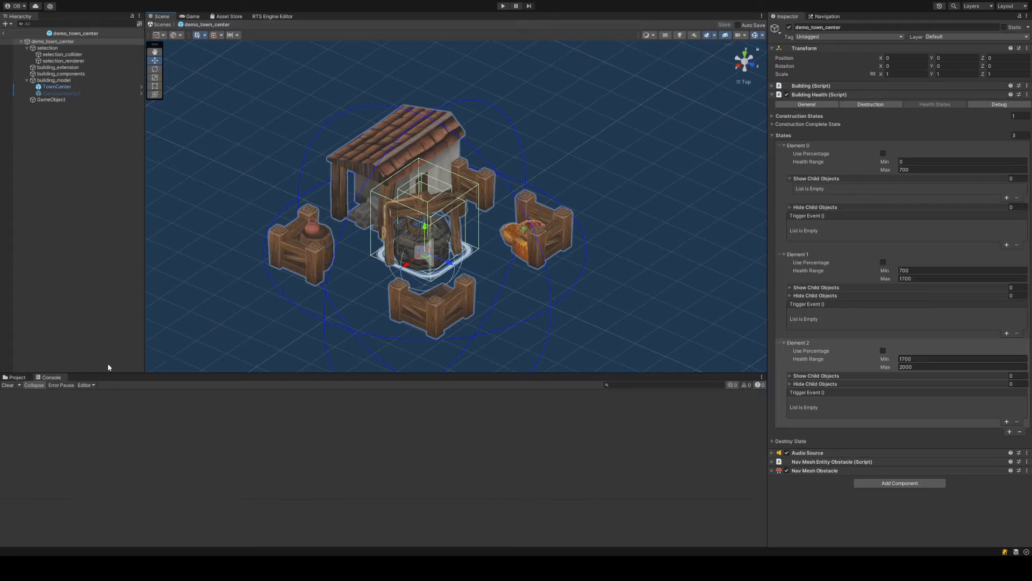
Search the whole Assets folder for "fire" to find an effect for the damaged building
{"action": "left_click", "coordinate": [16, 377]}
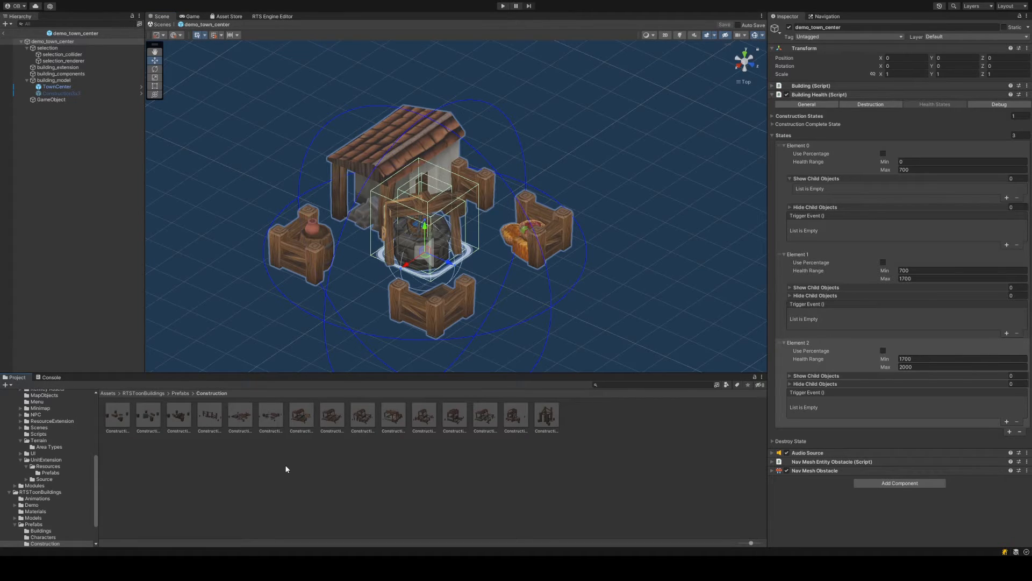
{"action": "left_click", "coordinate": [161, 392]}
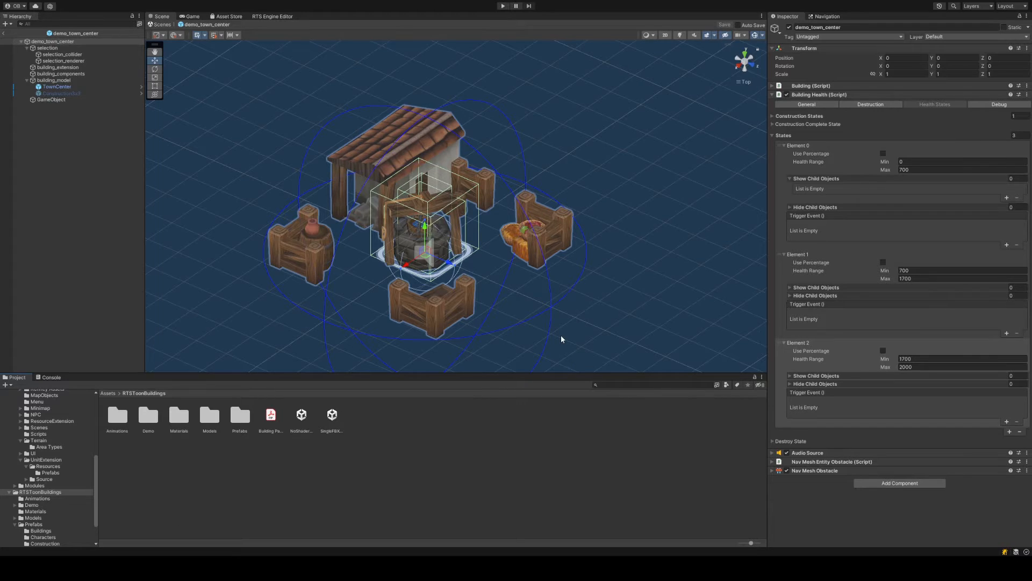
{"action": "left_click", "coordinate": [108, 393]}
{"action": "left_click", "coordinate": [612, 385]}
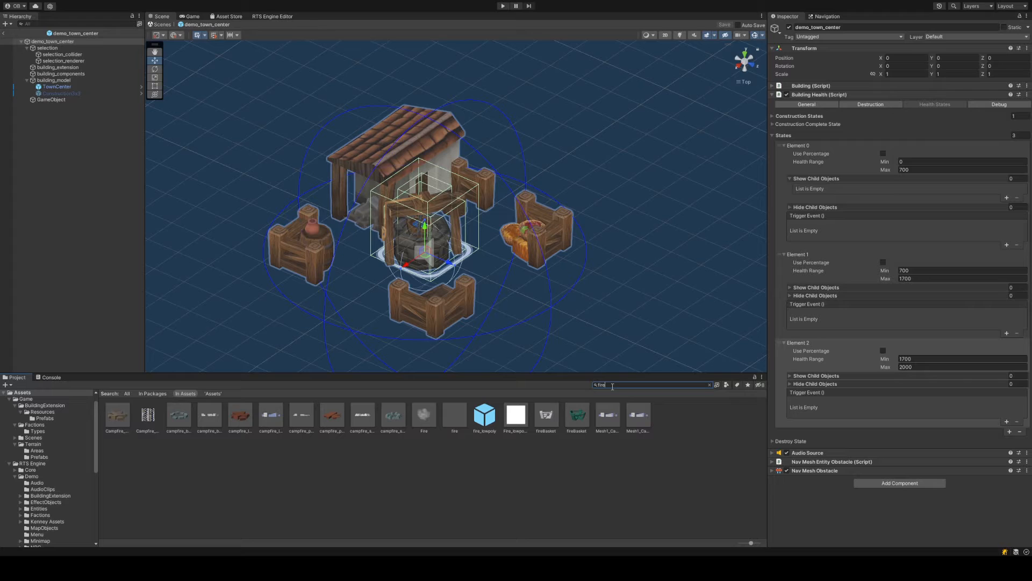
Examine the fire and fire_lowpoly effect prefabs, previewing the fire particle system, and clear the asset search
{"action": "left_click", "coordinate": [457, 414]}
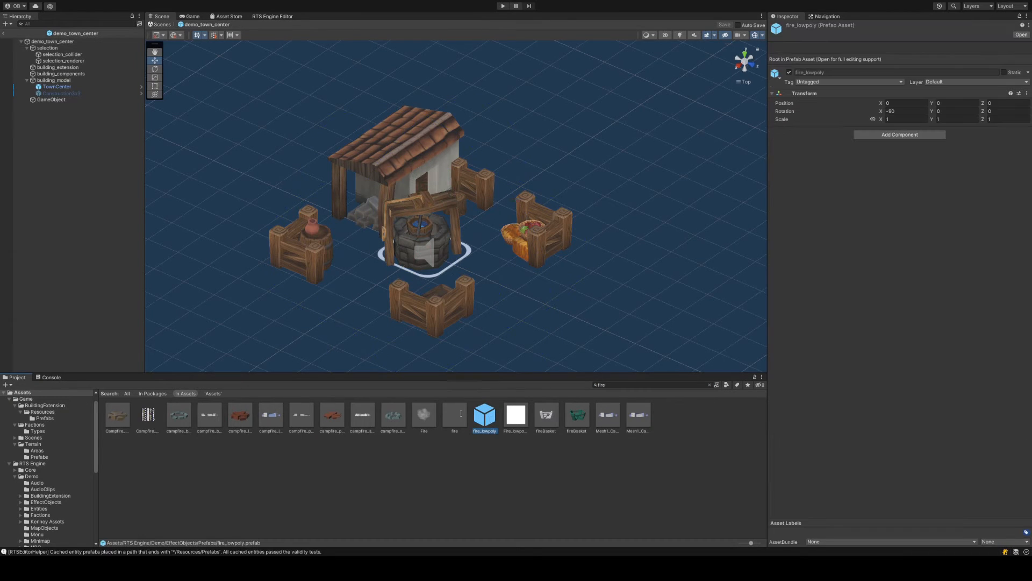
{"action": "scroll", "coordinate": [837, 357], "scroll_direction": "down", "scroll_amount": 2}
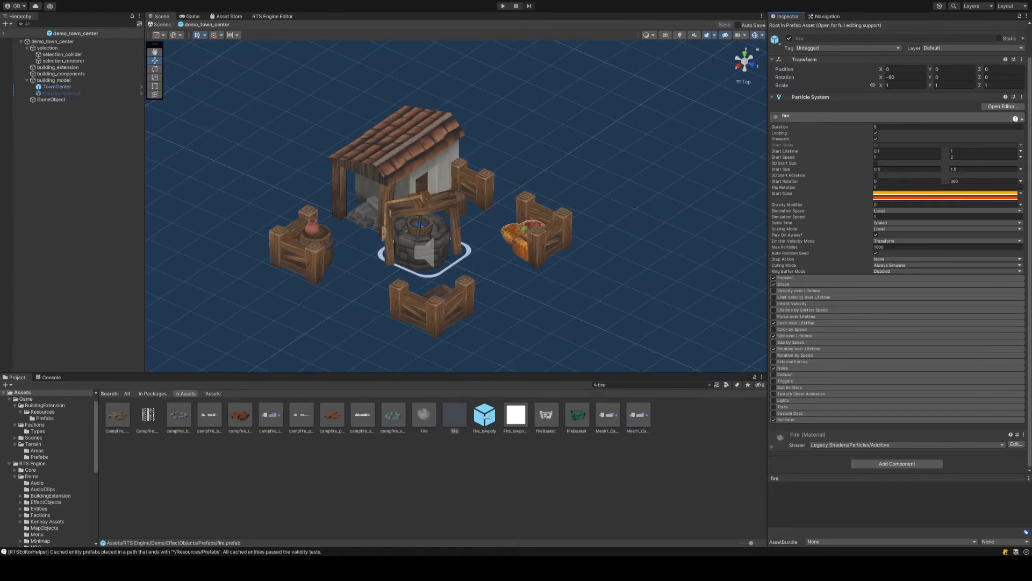
{"action": "double_click", "coordinate": [455, 414]}
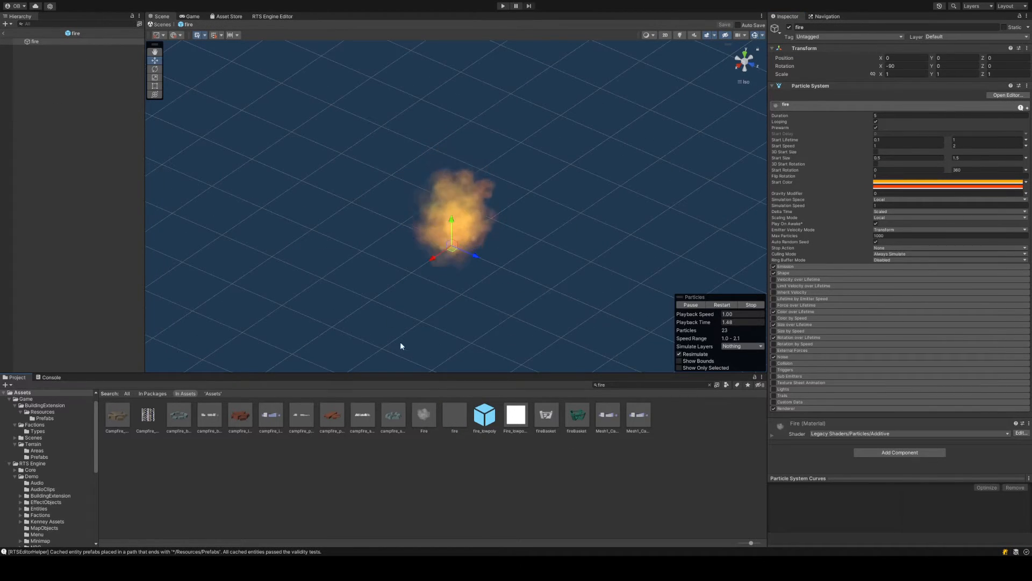
{"action": "left_click", "coordinate": [485, 417]}
{"action": "left_click", "coordinate": [613, 385]}
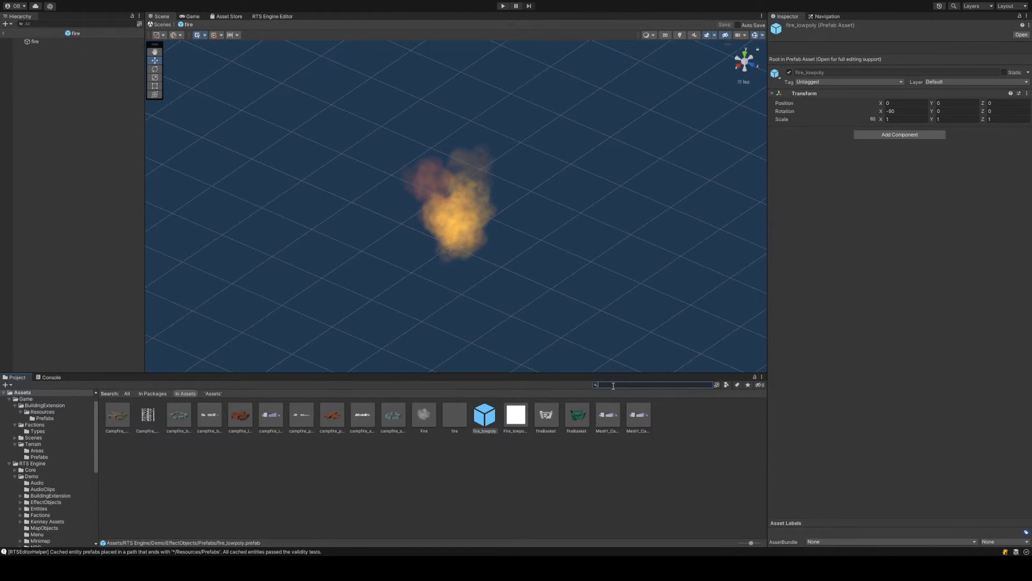
{"action": "key", "text": "Escape"}
Leave the fire prefab and reopen the demo_town_center prefab from Assets/Game/BuildingExtension/Resources/Prefabs
{"action": "left_click", "coordinate": [4, 34]}
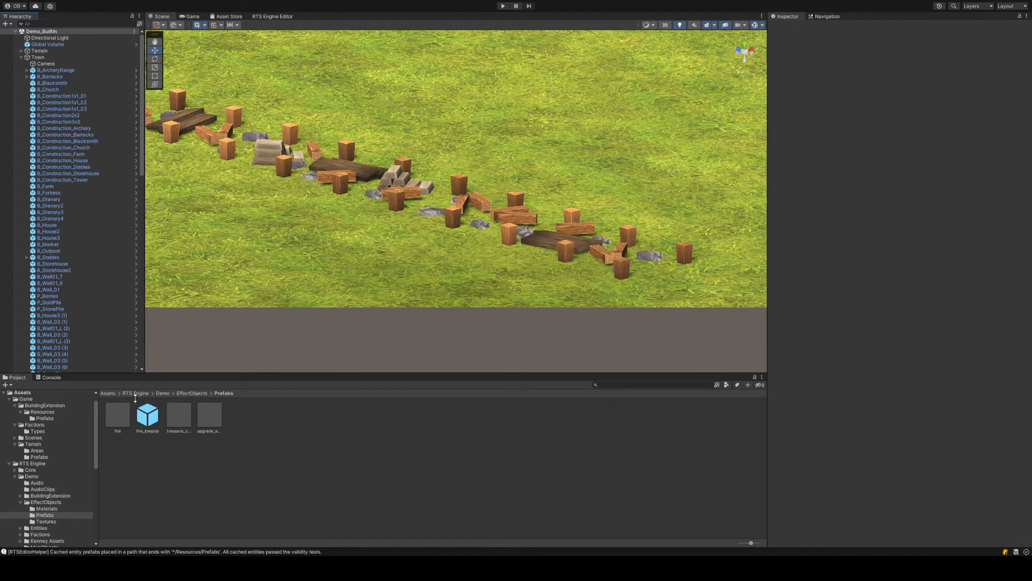
{"action": "left_click", "coordinate": [109, 393]}
{"action": "double_click", "coordinate": [113, 410]}
{"action": "double_click", "coordinate": [120, 413]}
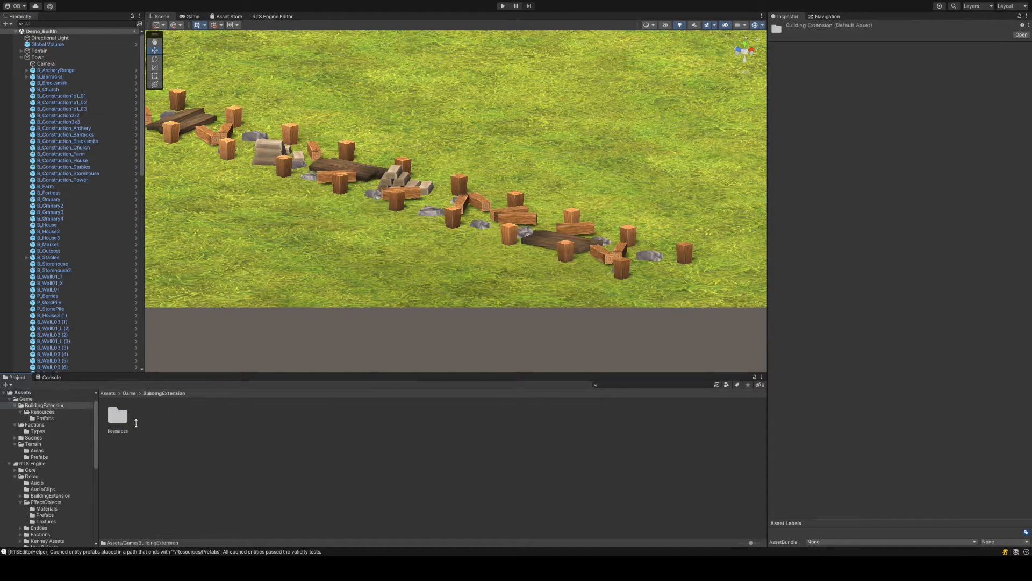
{"action": "double_click", "coordinate": [118, 417]}
{"action": "double_click", "coordinate": [119, 418]}
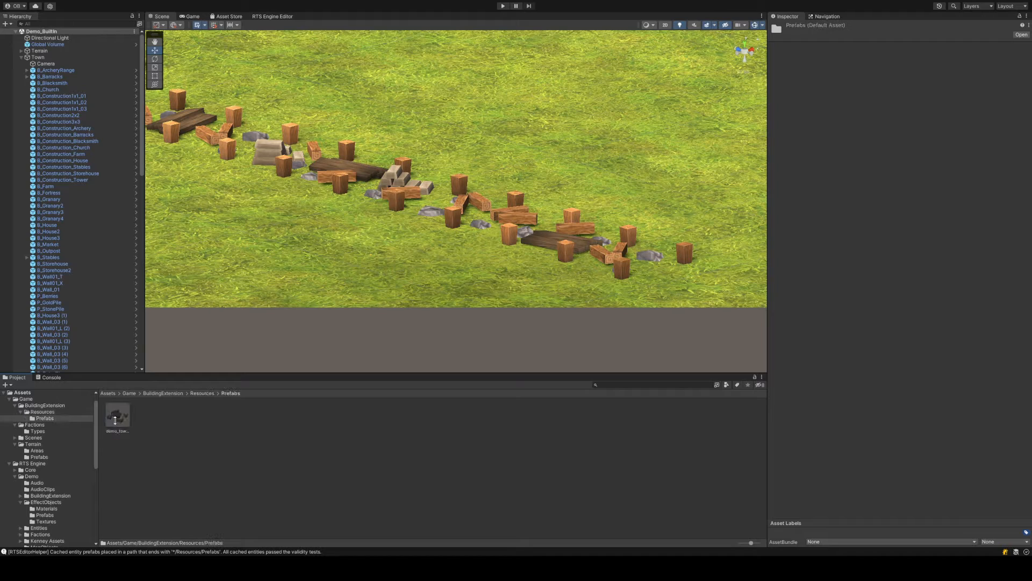
{"action": "double_click", "coordinate": [118, 416]}
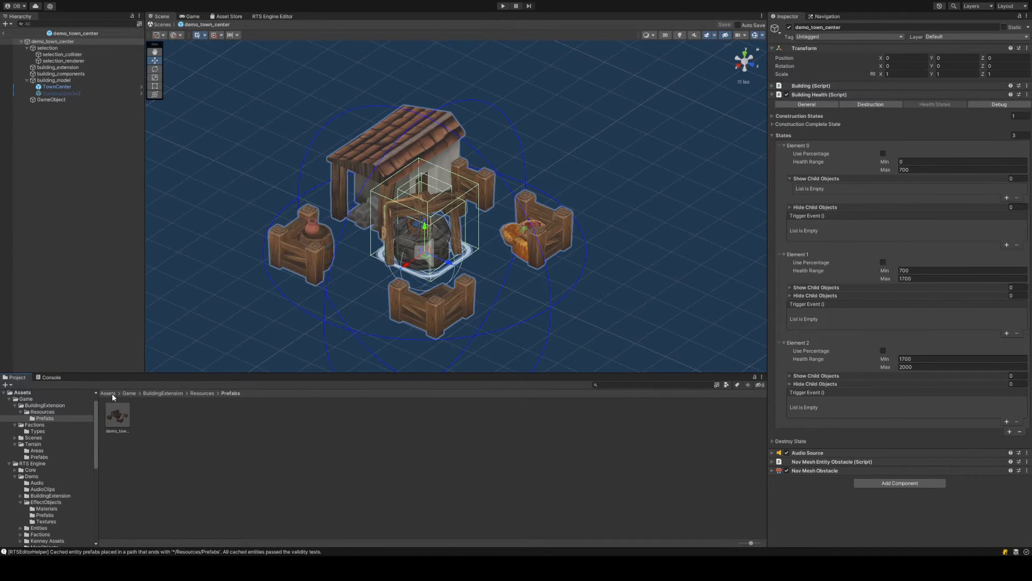
Search the assets for "fire" and add the fire_lowpoly prefab as a child of building_model
{"action": "left_click", "coordinate": [626, 388]}
{"action": "type", "text": "fire"}
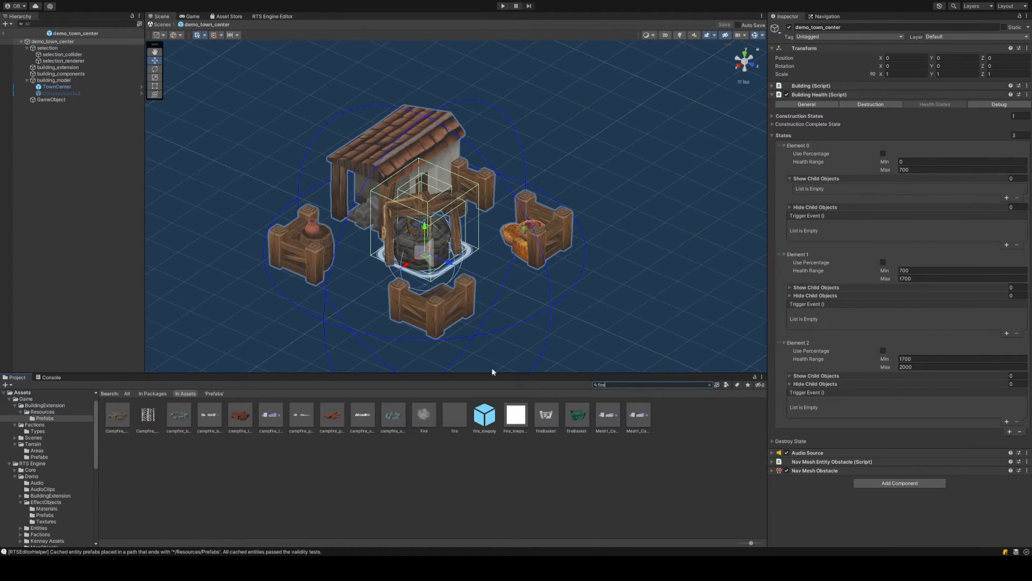
{"action": "left_click_drag", "start_coordinate": [477, 430], "coordinate": [104, 102]}
Delete the empty GameObject from the demo_town_center prefab and save the prefab
{"action": "double_click", "coordinate": [93, 108]}
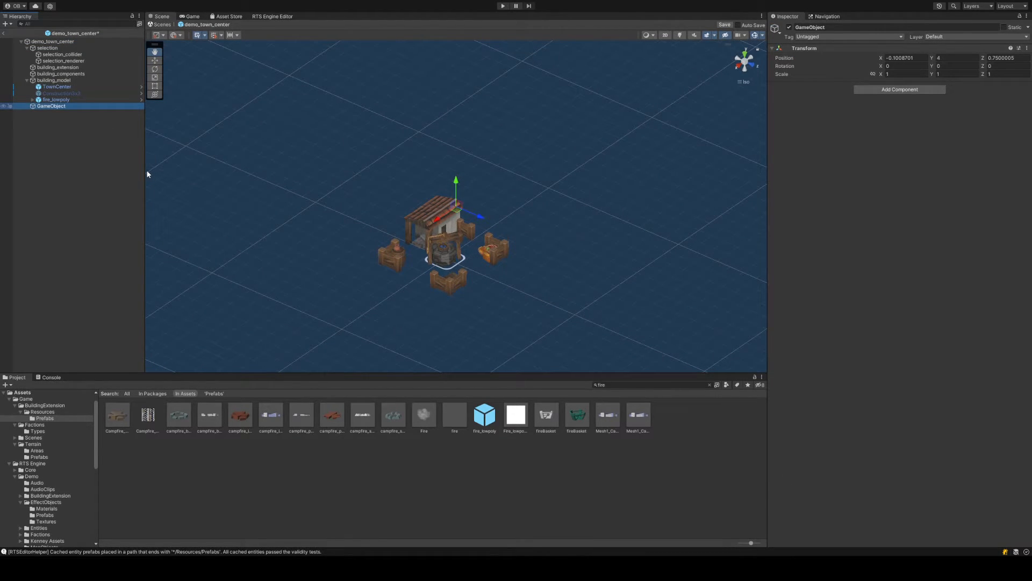
{"action": "key", "text": "Delete"}
{"action": "scroll", "coordinate": [376, 182], "scroll_direction": "up", "scroll_amount": 5}
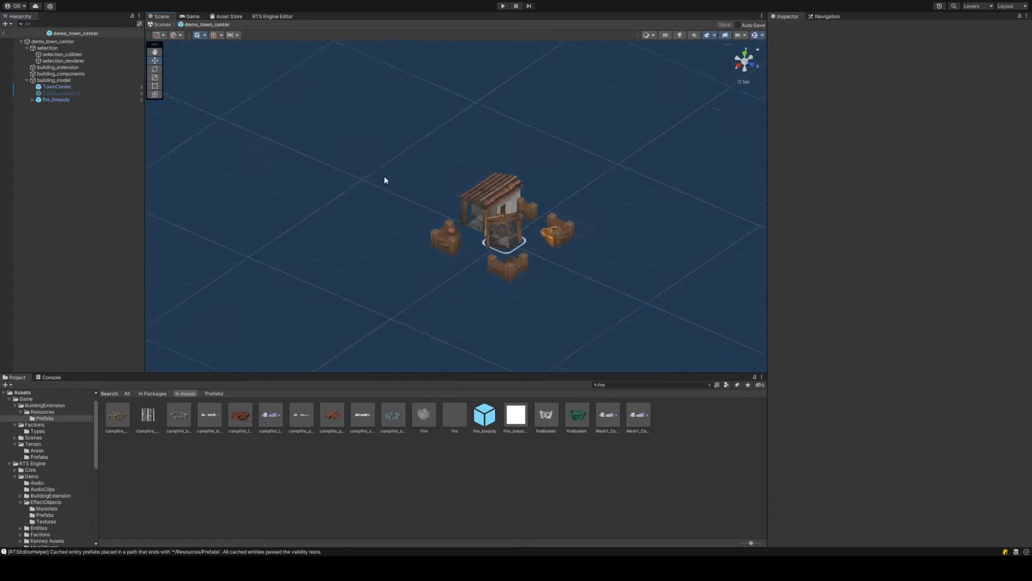
{"action": "scroll", "coordinate": [417, 186], "scroll_direction": "up", "scroll_amount": 3}
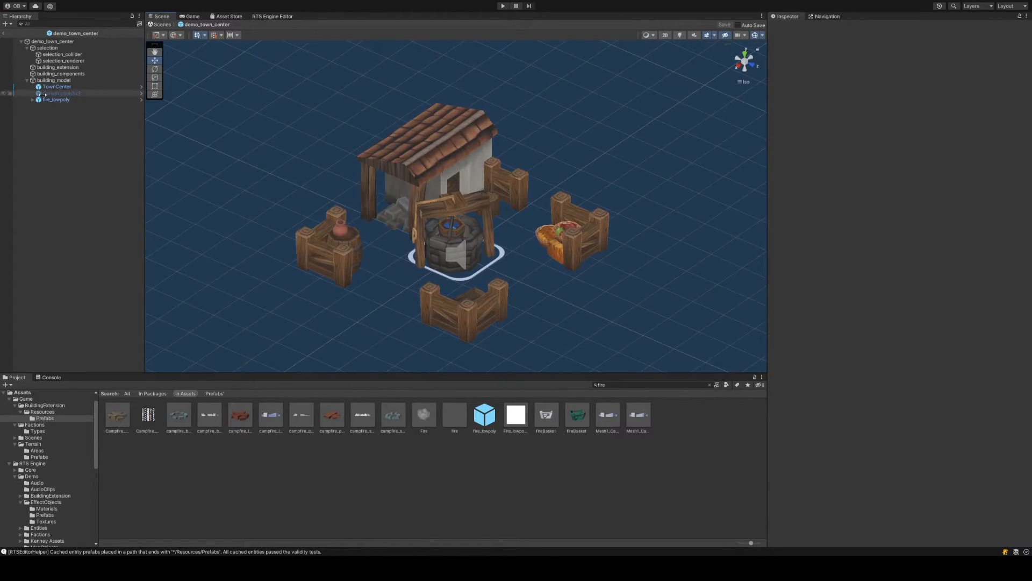
Inspect the fire_lowpoly object under building_model and its Fire02 child
{"action": "left_click", "coordinate": [66, 100]}
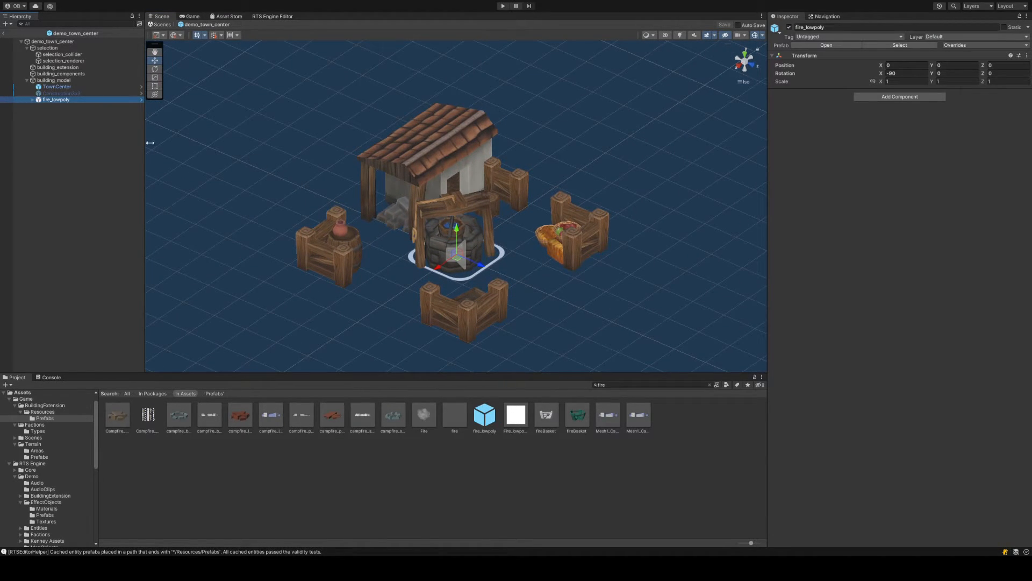
{"action": "left_click", "coordinate": [33, 99]}
{"action": "left_click", "coordinate": [54, 106]}
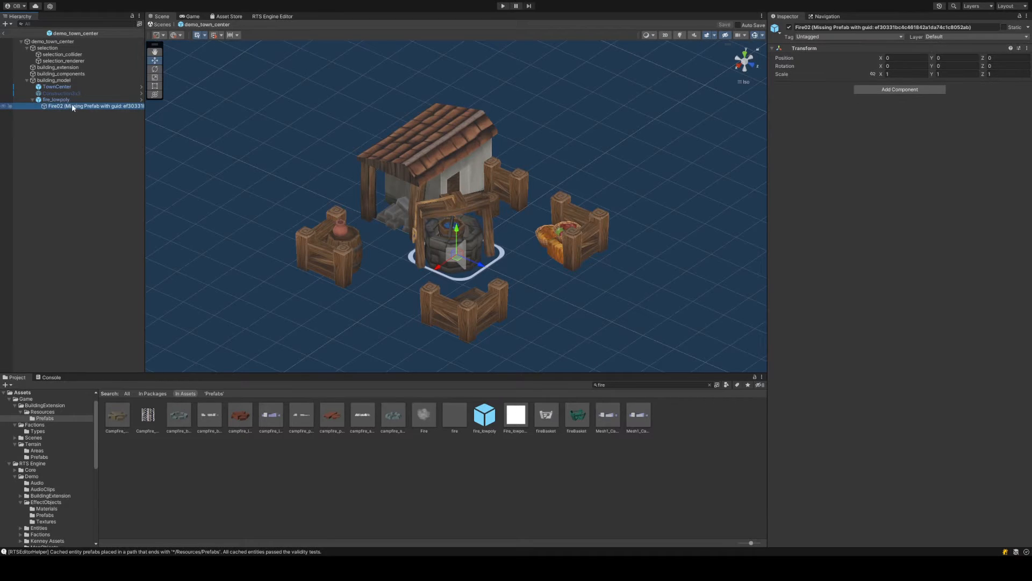
{"action": "left_click", "coordinate": [69, 100]}
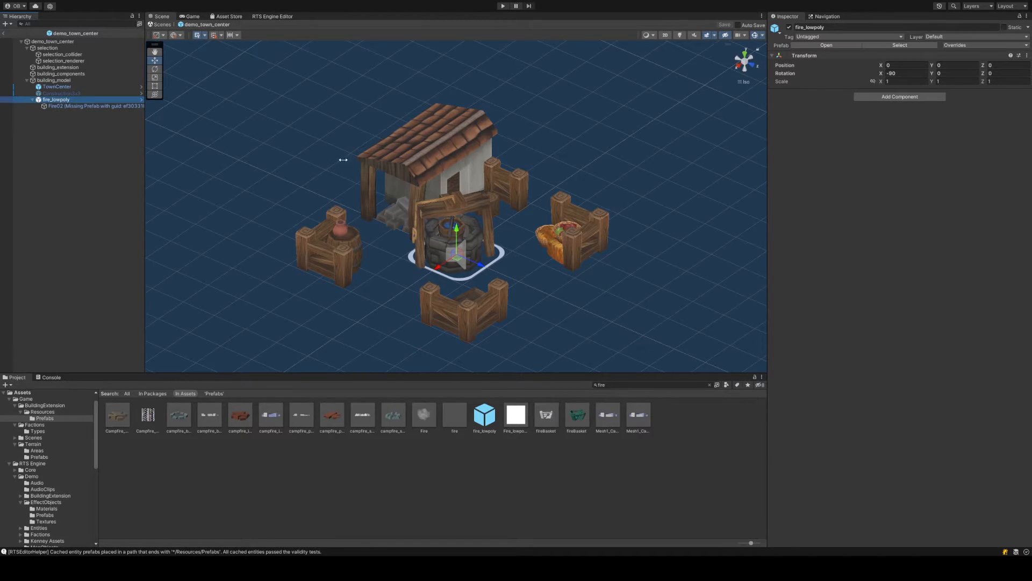
Add the fire particle asset under building_model and delete the fire_lowpoly object
{"action": "left_click_drag", "start_coordinate": [456, 415], "coordinate": [83, 100]}
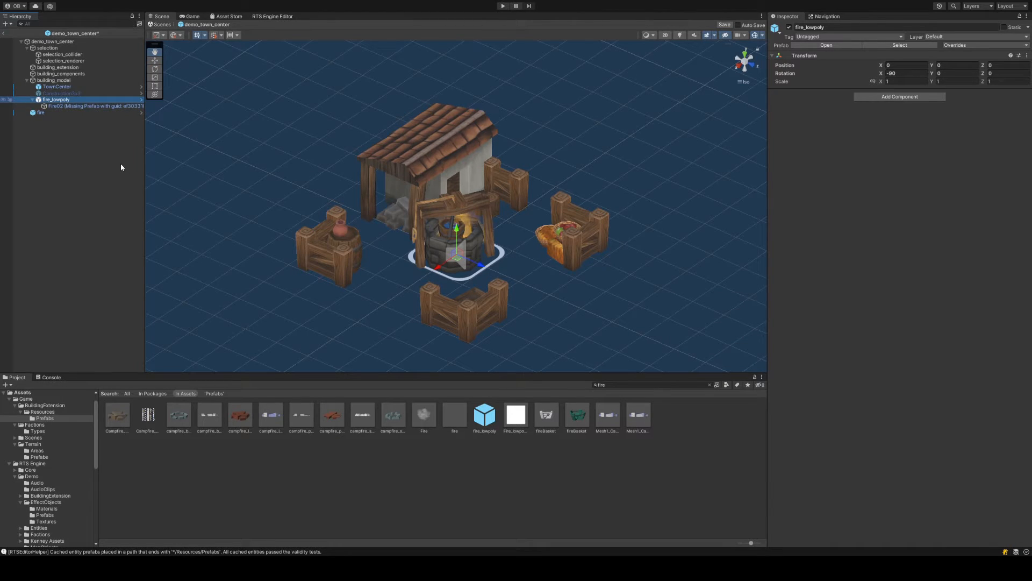
{"action": "key", "text": "Delete"}
{"action": "left_click", "coordinate": [49, 100]}
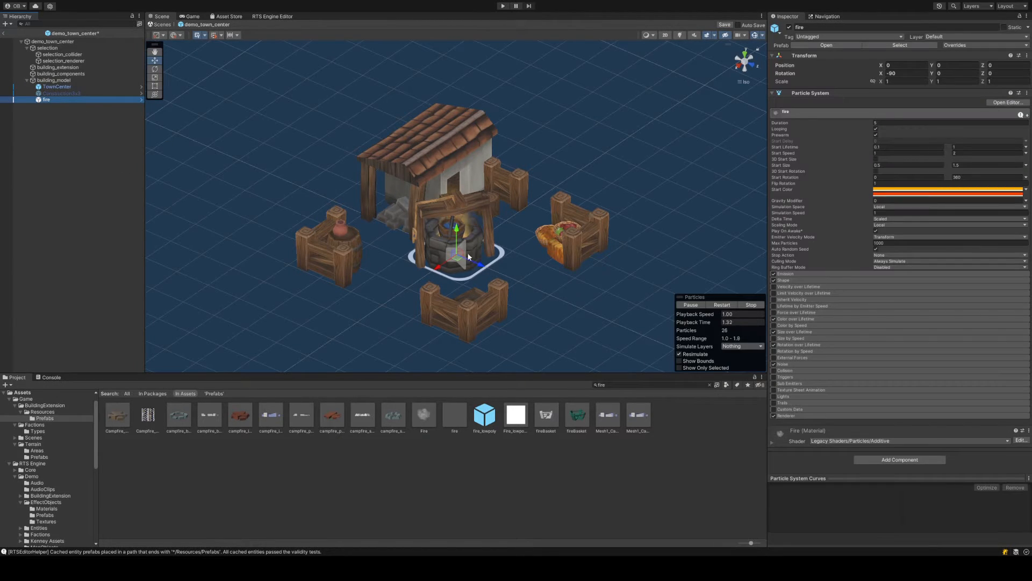
Move the fire object onto the hut's roof, at about X -1.05, Y 1.75, Z -2.08
{"action": "left_click_drag", "start_coordinate": [457, 236], "coordinate": [453, 131]}
{"action": "left_click_drag", "start_coordinate": [479, 169], "coordinate": [461, 162]}
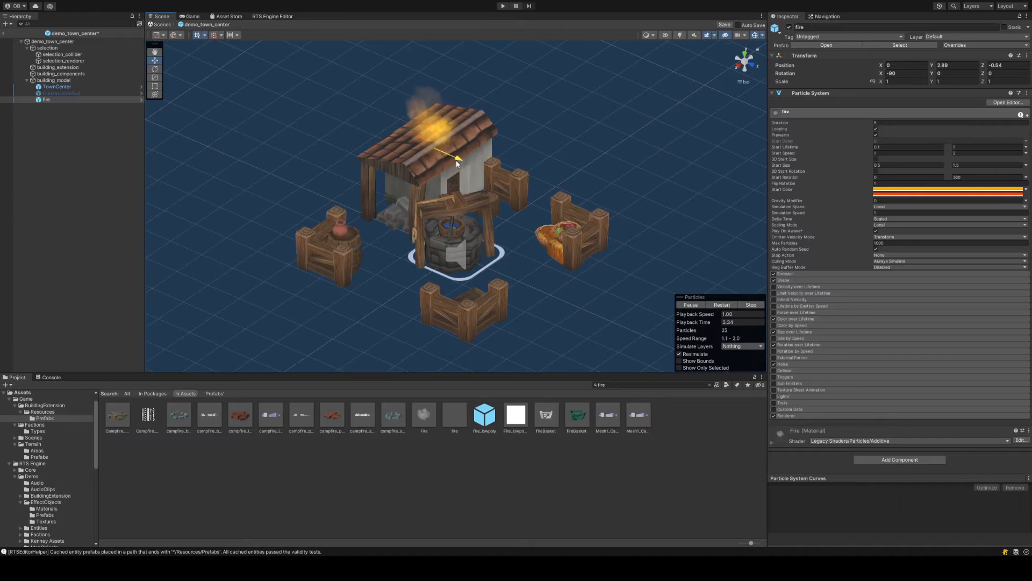
{"action": "right_click_drag", "start_coordinate": [517, 152], "coordinate": [455, 173]}
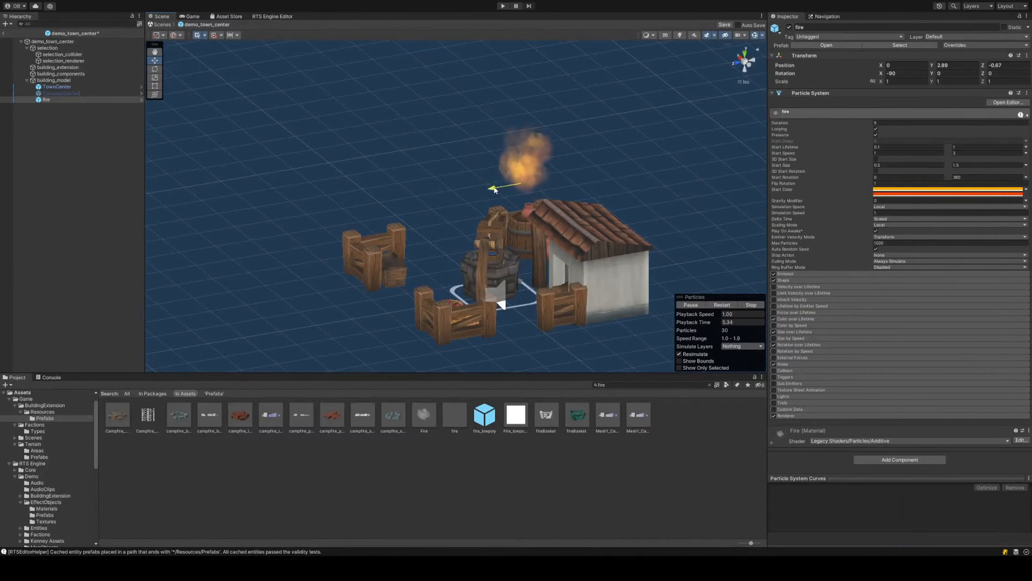
{"action": "left_click_drag", "start_coordinate": [530, 171], "coordinate": [579, 198]}
{"action": "right_click_drag", "start_coordinate": [556, 196], "coordinate": [595, 190]}
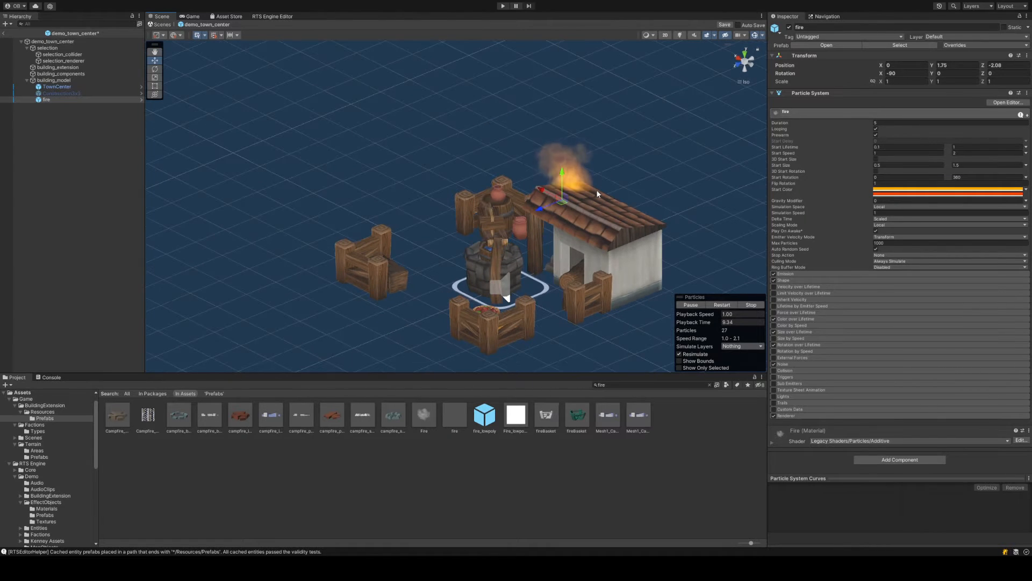
{"action": "left_click", "coordinate": [745, 59]}
{"action": "left_click", "coordinate": [745, 53]}
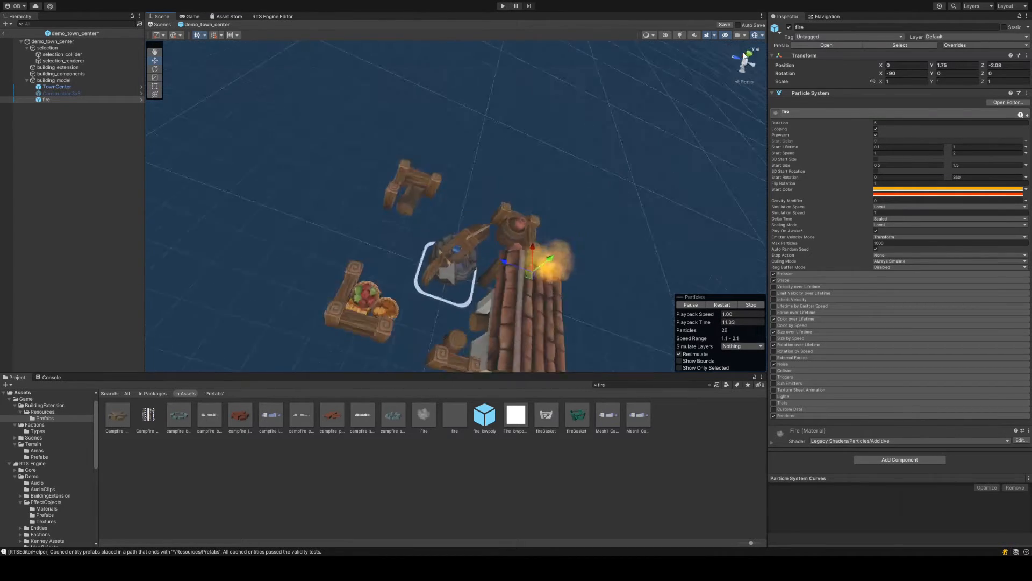
{"action": "middle_click_drag", "start_coordinate": [542, 246], "coordinate": [573, 194]}
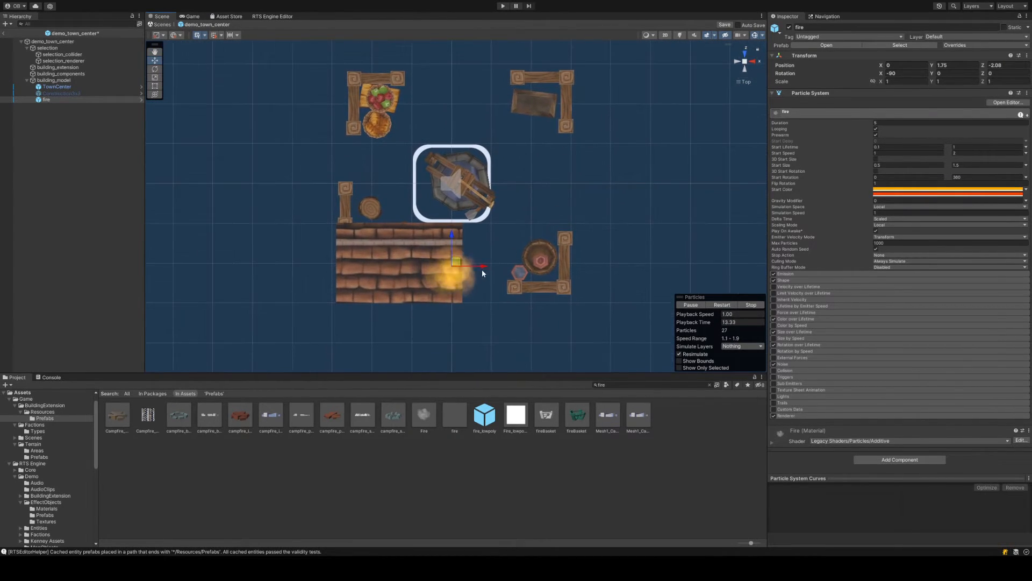
{"action": "left_click_drag", "start_coordinate": [485, 268], "coordinate": [443, 266]}
{"action": "mouse_move", "coordinate": [507, 280]}
{"action": "left_mouse_down", "text": "alt"}
{"action": "mouse_move", "coordinate": [429, 179]}
{"action": "mouse_move", "coordinate": [415, 237]}
{"action": "left_mouse_up", "text": "alt"}
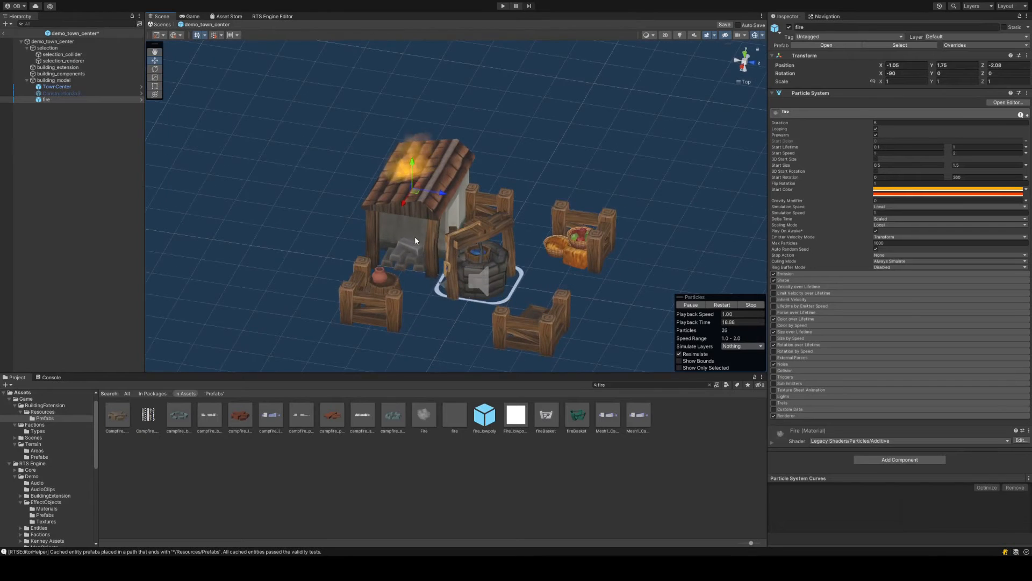
Duplicate the roof fire and place the copy in the empty wooden corner at about X 2.24, Y 0.57, Z 2.1
{"action": "key", "text": "ctrl+d"}
{"action": "left_click_drag", "start_coordinate": [446, 186], "coordinate": [451, 316]}
{"action": "left_click_drag", "start_coordinate": [407, 272], "coordinate": [316, 337], "text": "alt"}
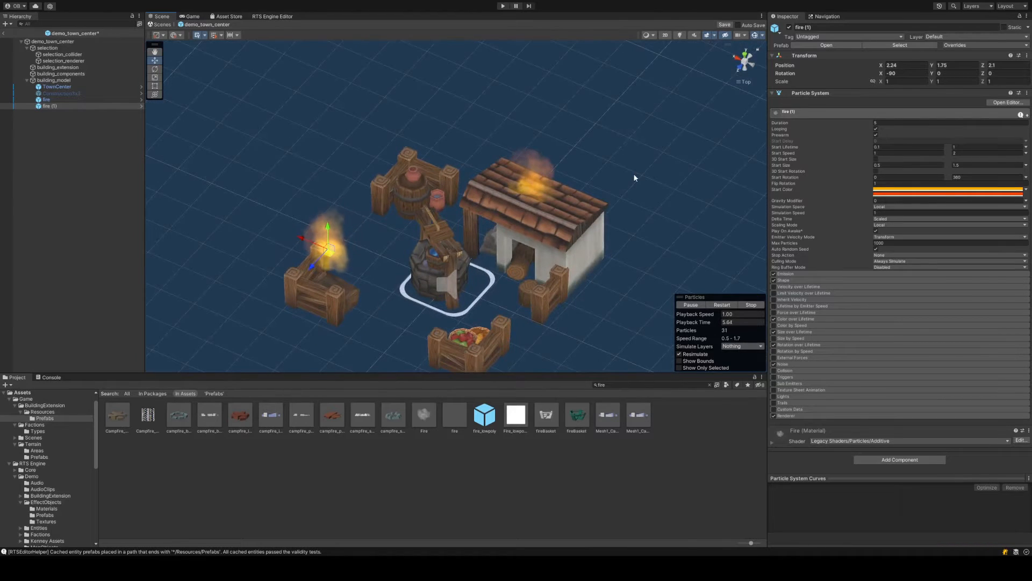
{"action": "left_click", "coordinate": [737, 57]}
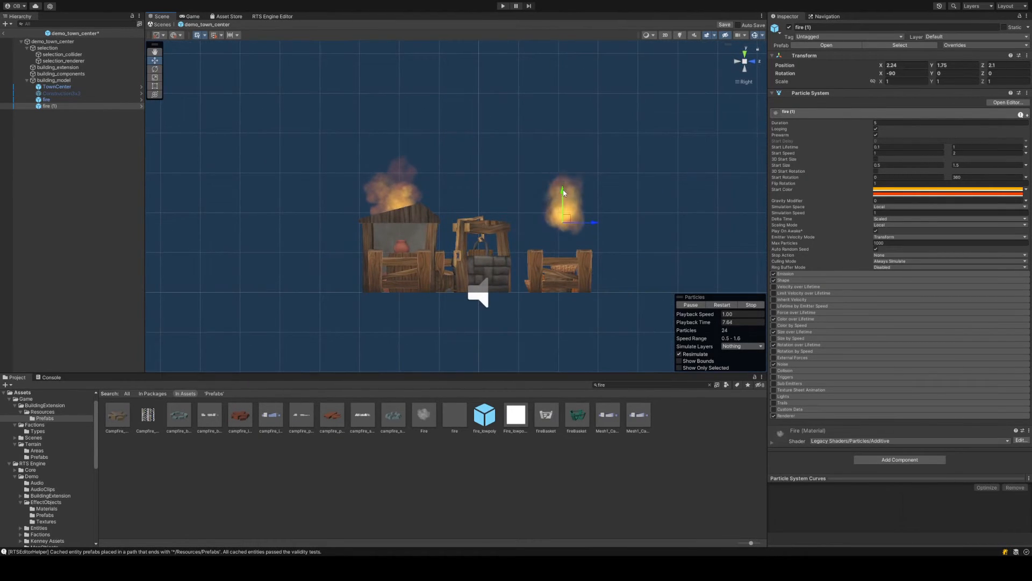
{"action": "left_click_drag", "start_coordinate": [562, 201], "coordinate": [562, 249]}
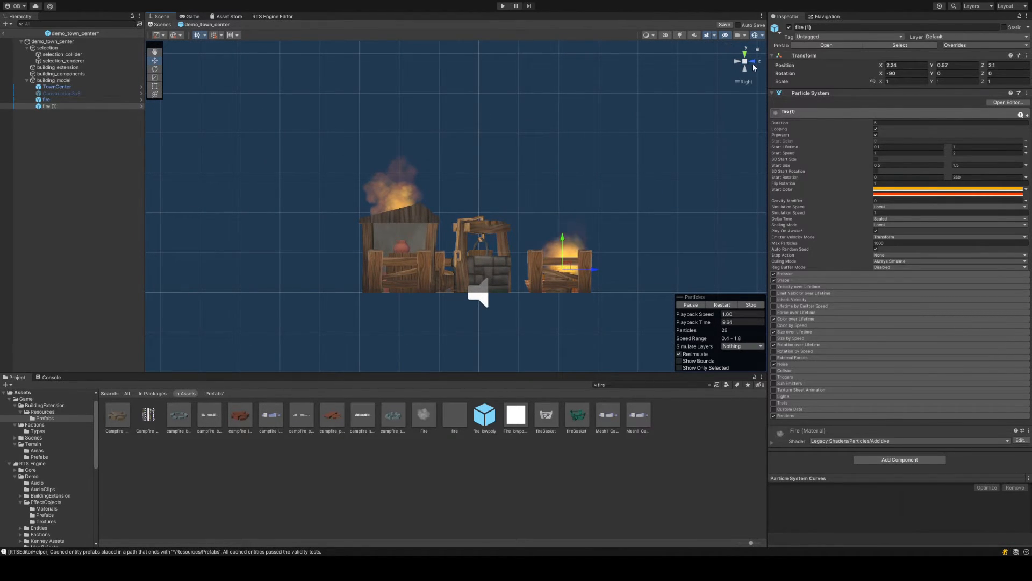
{"action": "left_click_drag", "start_coordinate": [602, 156], "coordinate": [683, 197], "text": "alt"}
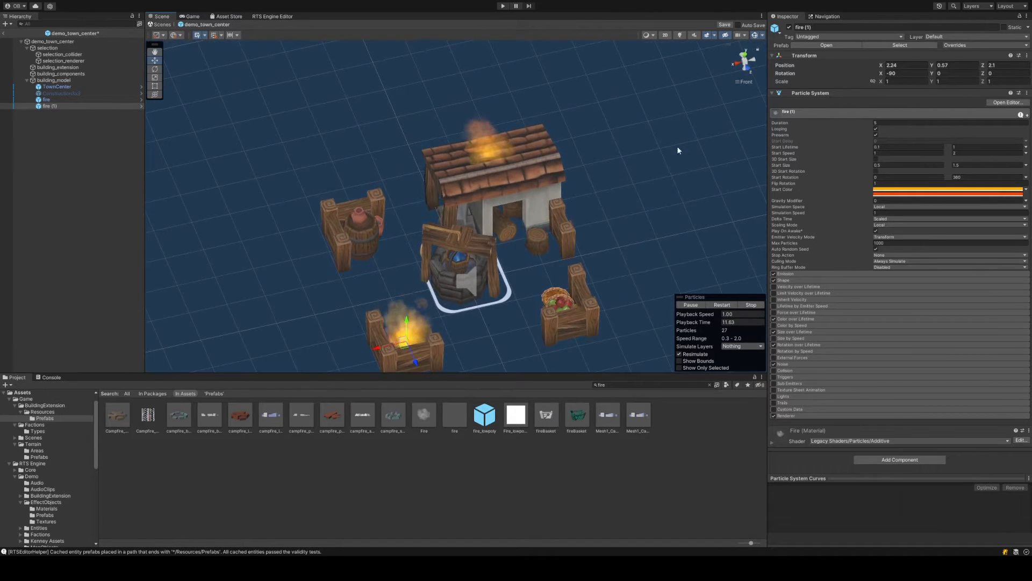
{"action": "left_click_drag", "start_coordinate": [677, 150], "coordinate": [662, 157], "text": "alt"}
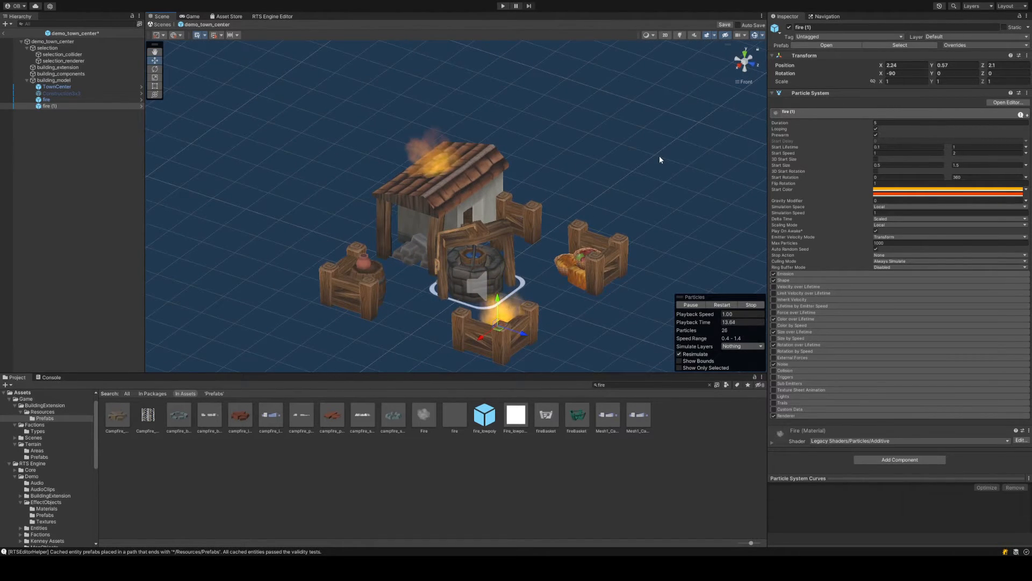
{"action": "middle_click_drag", "start_coordinate": [541, 270], "coordinate": [537, 240]}
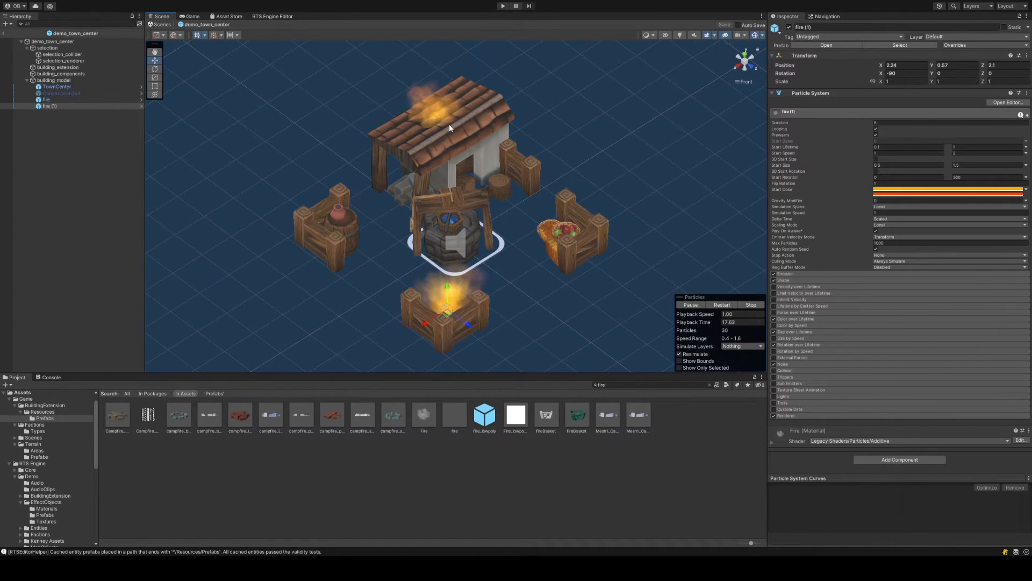
Rename the fire object on the hut's roof as fire_hut
{"action": "left_click", "coordinate": [70, 100]}
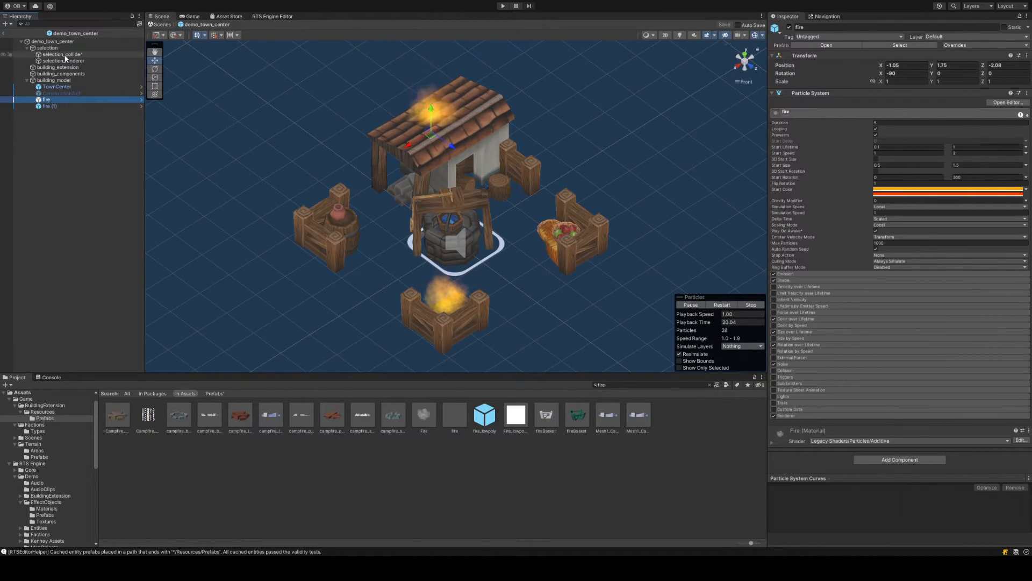
{"action": "left_click", "coordinate": [59, 105]}
{"action": "left_click", "coordinate": [73, 43]}
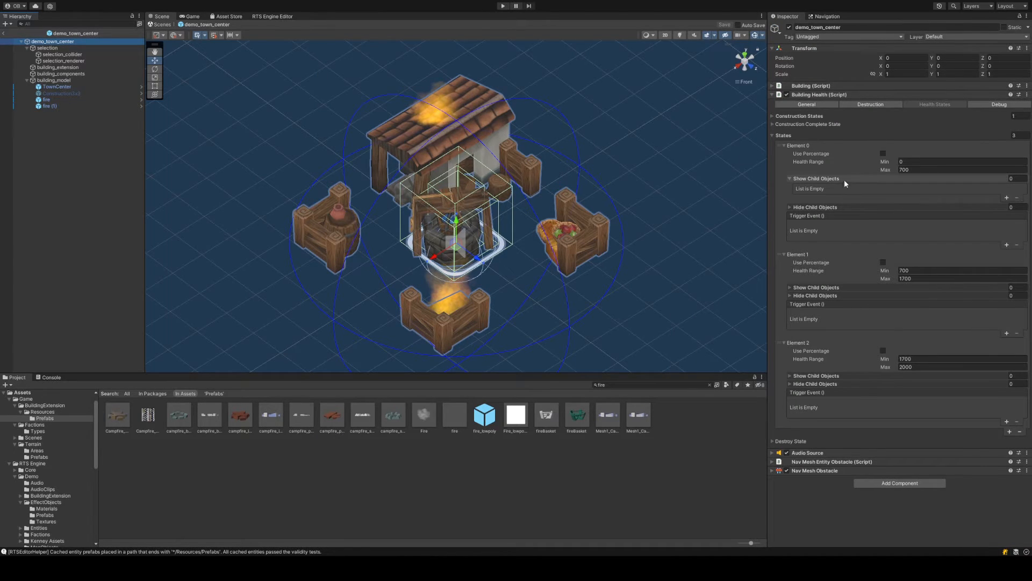
{"action": "left_click", "coordinate": [69, 101]}
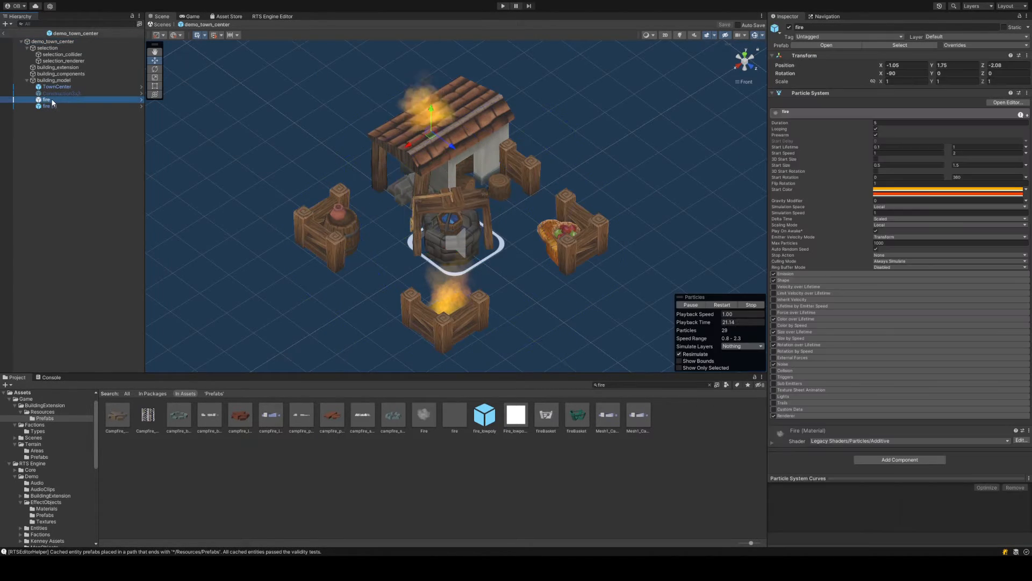
{"action": "left_click", "coordinate": [53, 100]}
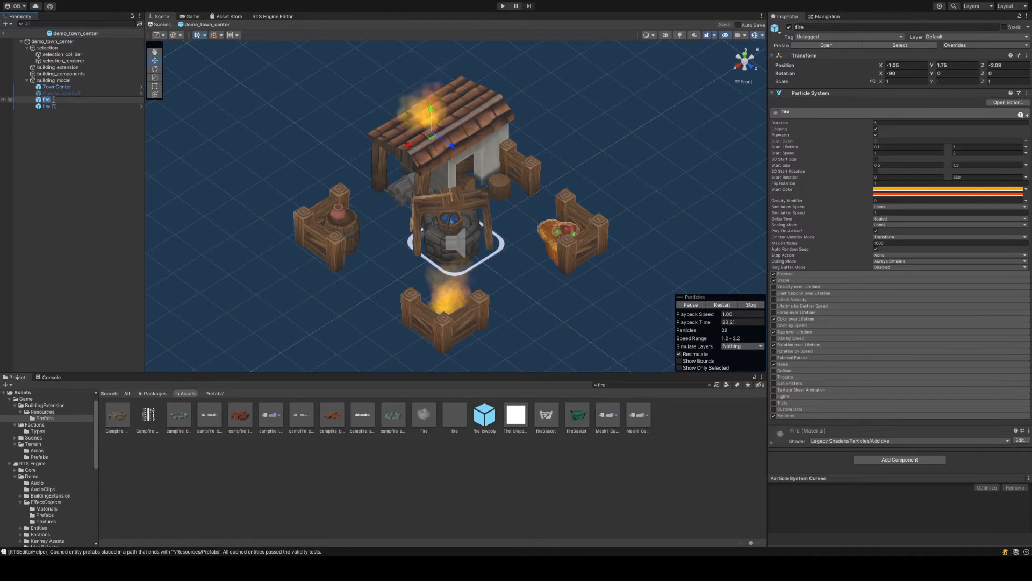
{"action": "type", "text": "fire_hut"}
{"action": "key", "text": "Return"}
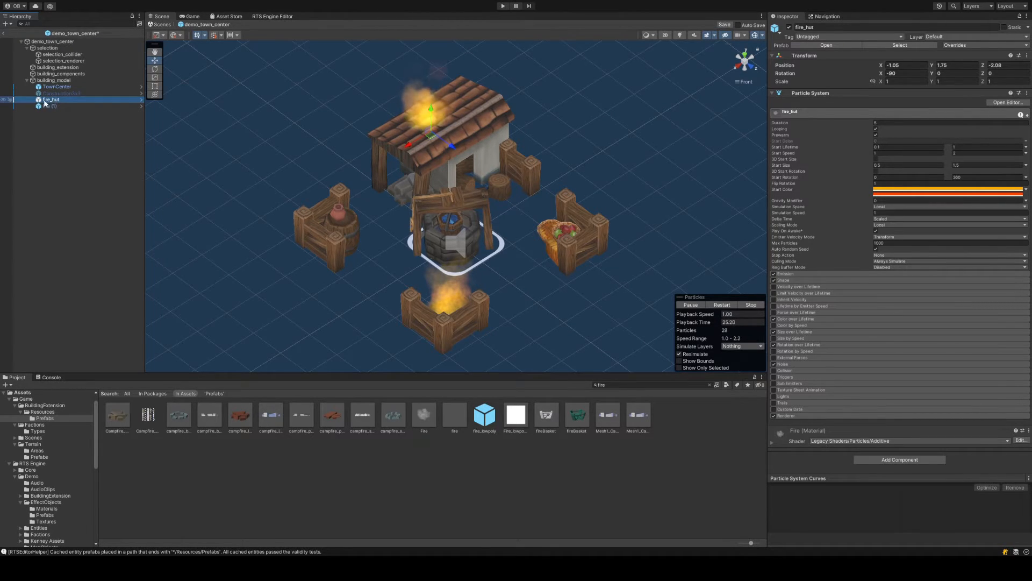
Rename the fire in the wooden corner as fire_corner
{"action": "left_click", "coordinate": [56, 105]}
{"action": "type", "text": "fire"}
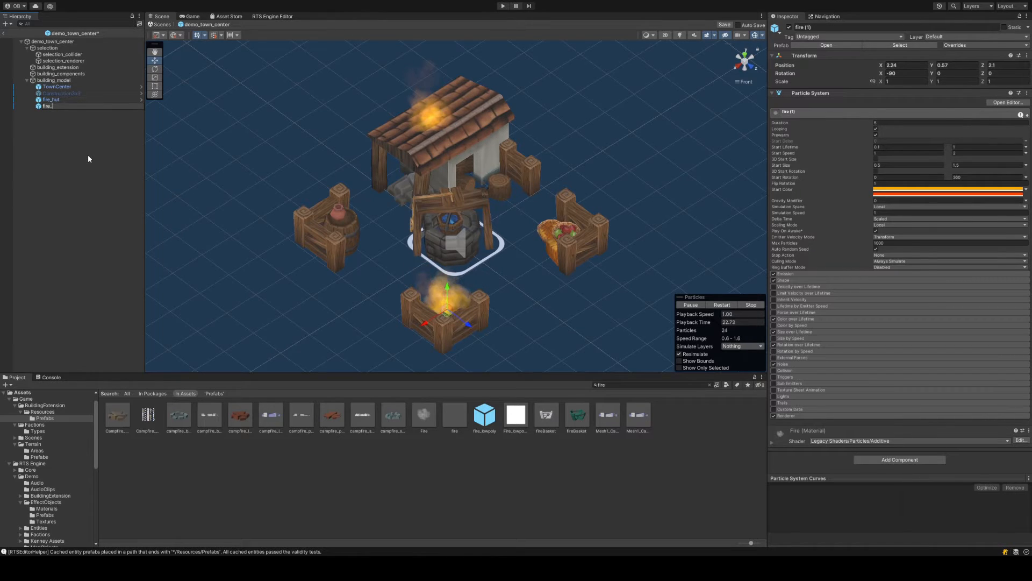
{"action": "type", "text": "_corner"}
{"action": "key", "text": "Return"}
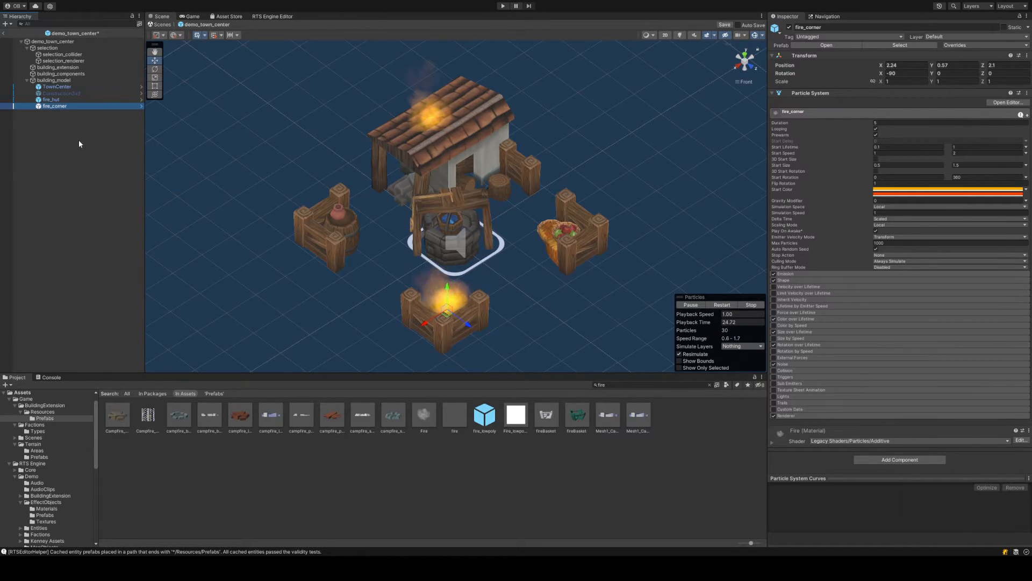
Duplicate fire_corner and rename the original as fire_corner_1
{"action": "key", "text": "ctrl+d"}
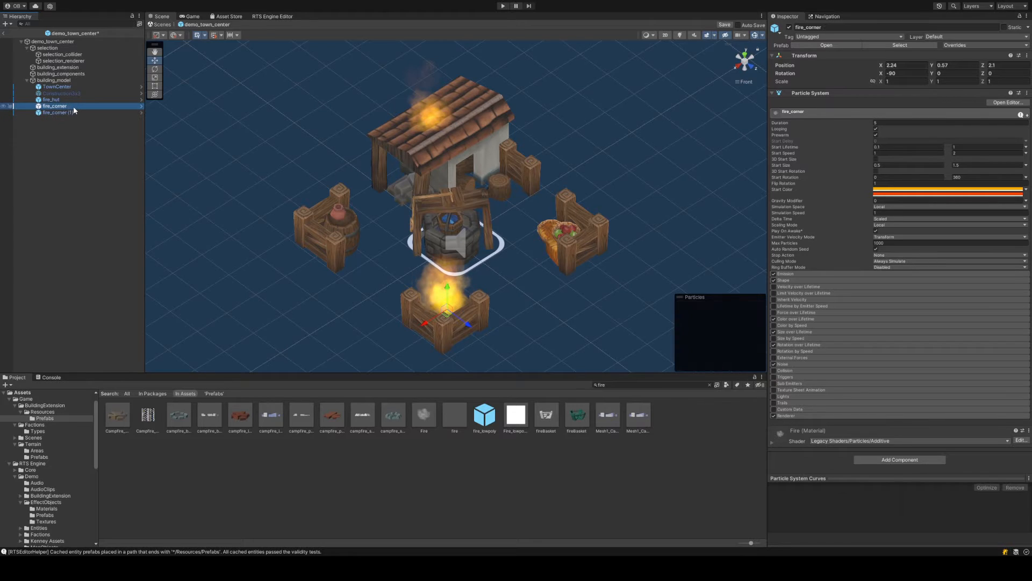
{"action": "left_click", "coordinate": [73, 105]}
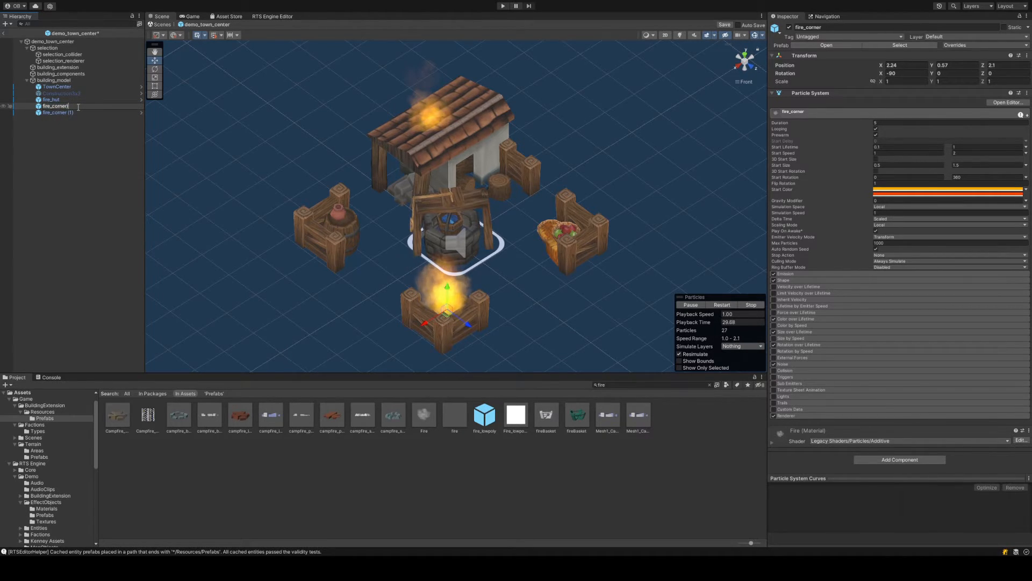
{"action": "type", "text": "_1"}
{"action": "key", "text": "Return"}
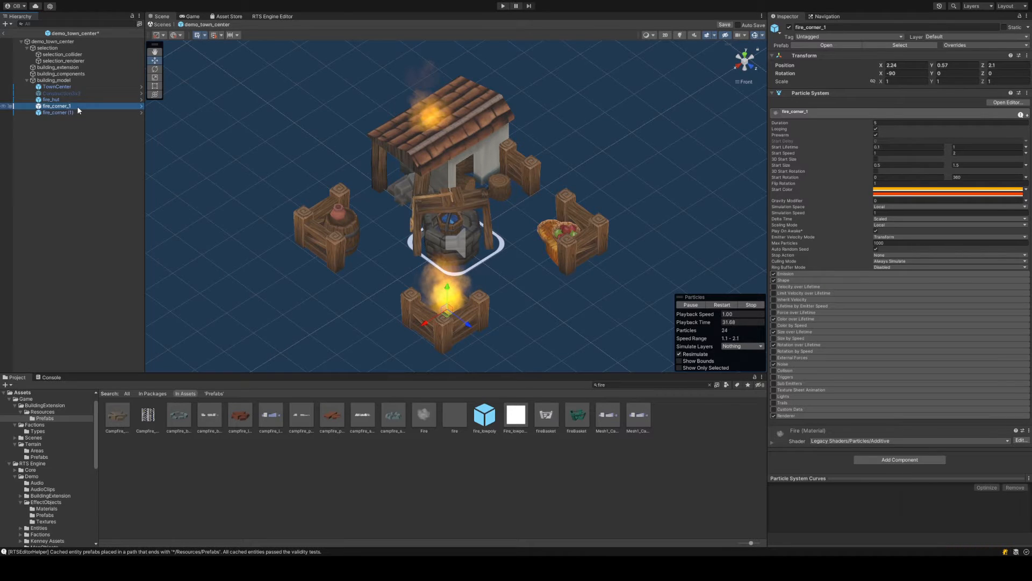
Rename the duplicated corner fire as fire_corner_2
{"action": "left_click", "coordinate": [79, 112]}
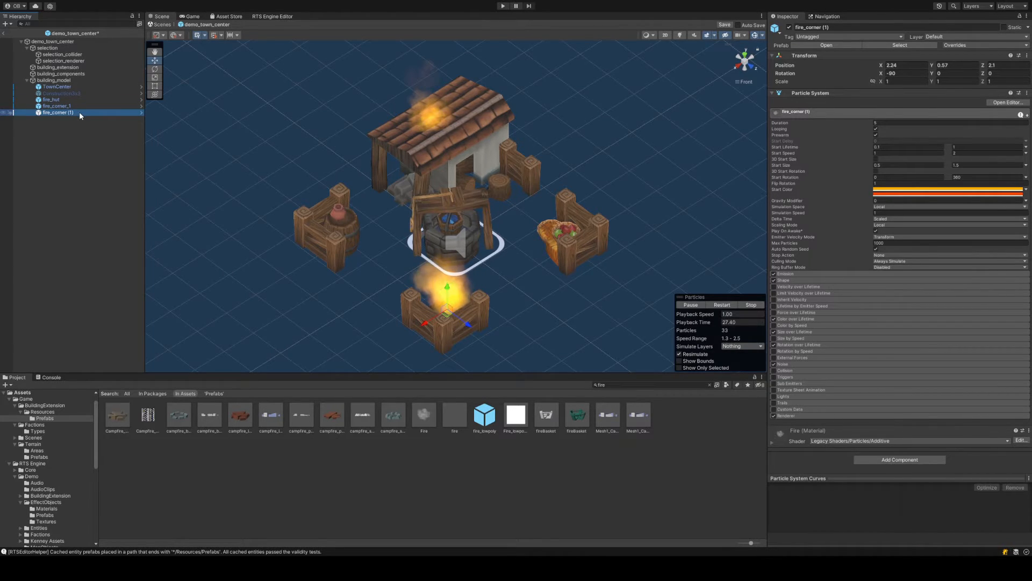
{"action": "left_click", "coordinate": [79, 112]}
{"action": "left_click", "coordinate": [79, 112]}
{"action": "key", "text": "BackSpace"}
{"action": "key", "text": "BackSpace"}
{"action": "key", "text": "BackSpace"}
{"action": "key", "text": "BackSpace"}
{"action": "type", "text": ")"}
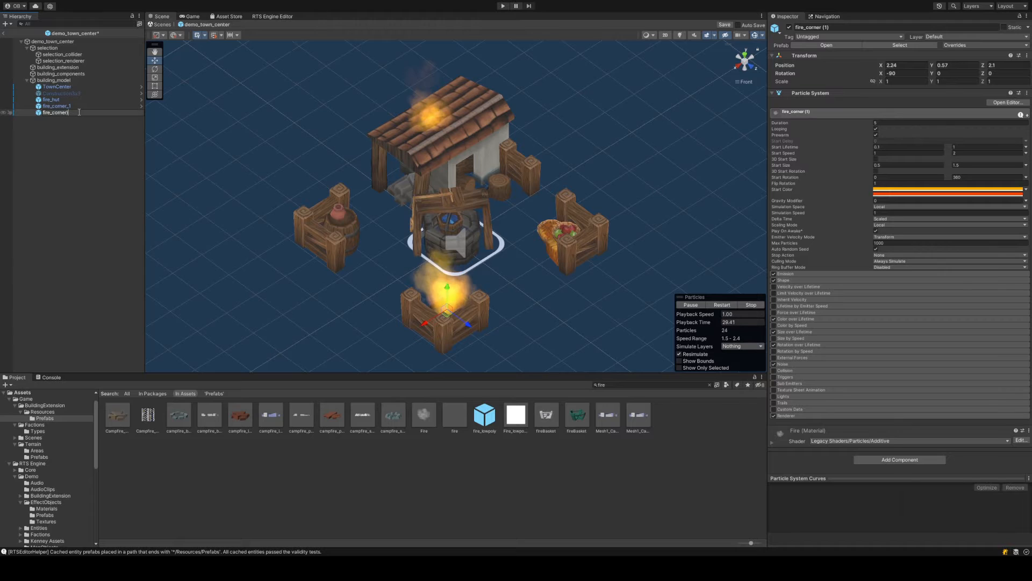
{"action": "type", "text": "_2"}
{"action": "key", "text": "Return"}
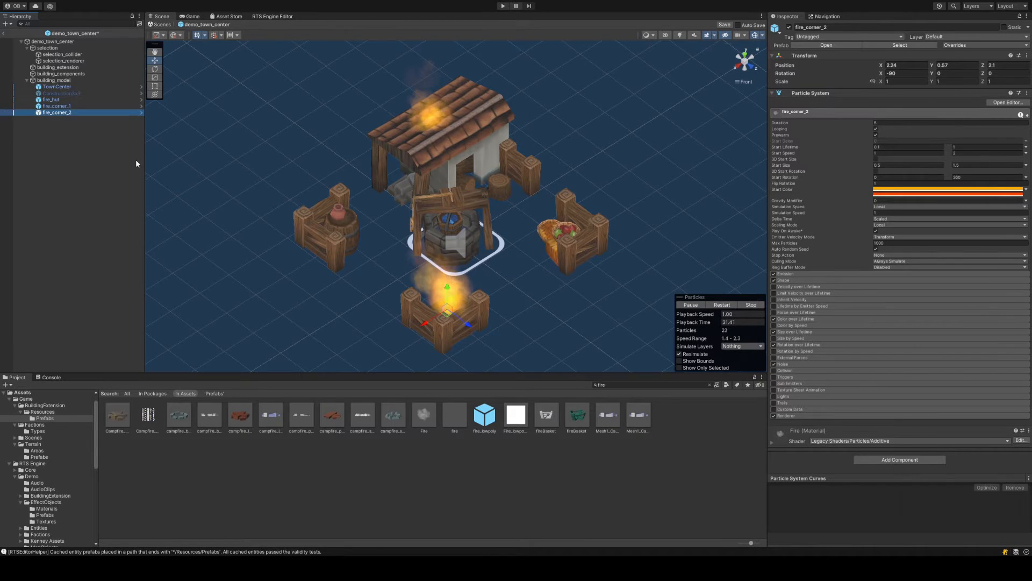
Move fire_corner_2 along X to about -1.68, over the corner with the fruit baskets, and save the prefab
{"action": "left_click_drag", "start_coordinate": [427, 324], "coordinate": [487, 265]}
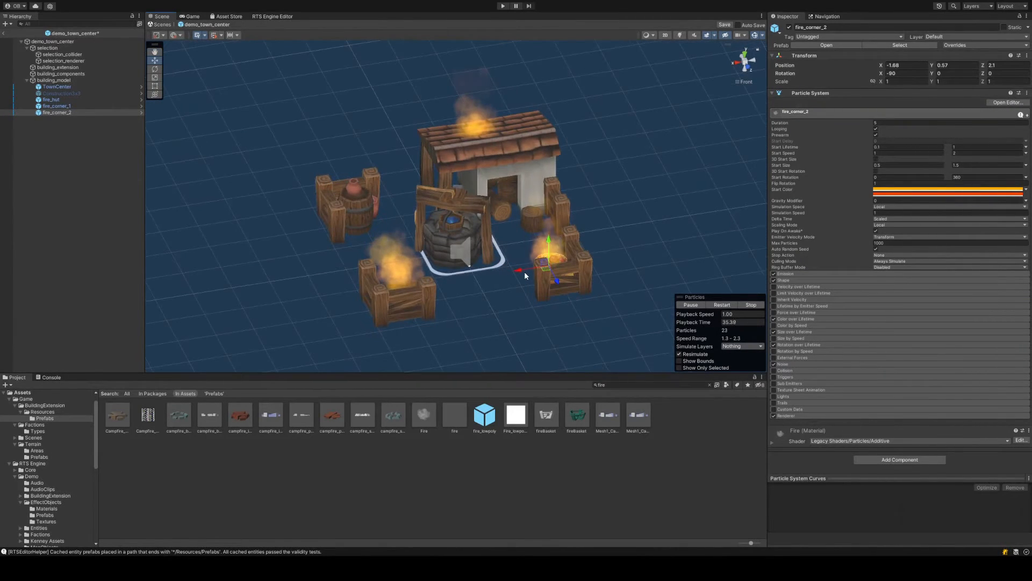
{"action": "key", "text": "ctrl+s"}
In demo_town_center's 1700–2000 health state, add fire_hut, fire_corner_1 and fire_corner_2 to the Hide Child Objects
{"action": "left_click", "coordinate": [60, 42]}
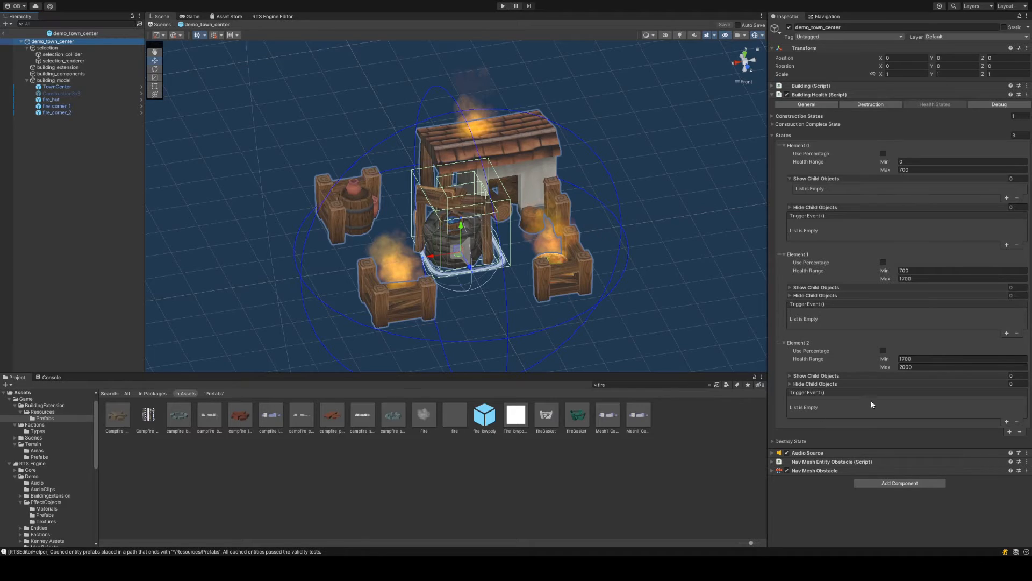
{"action": "left_click", "coordinate": [831, 384]}
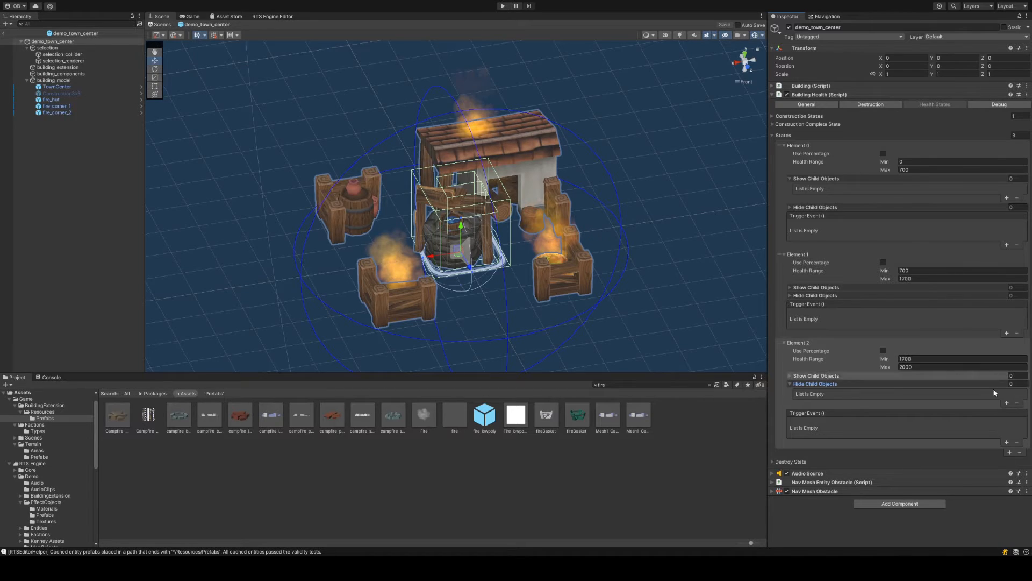
{"action": "left_click", "coordinate": [1007, 403]}
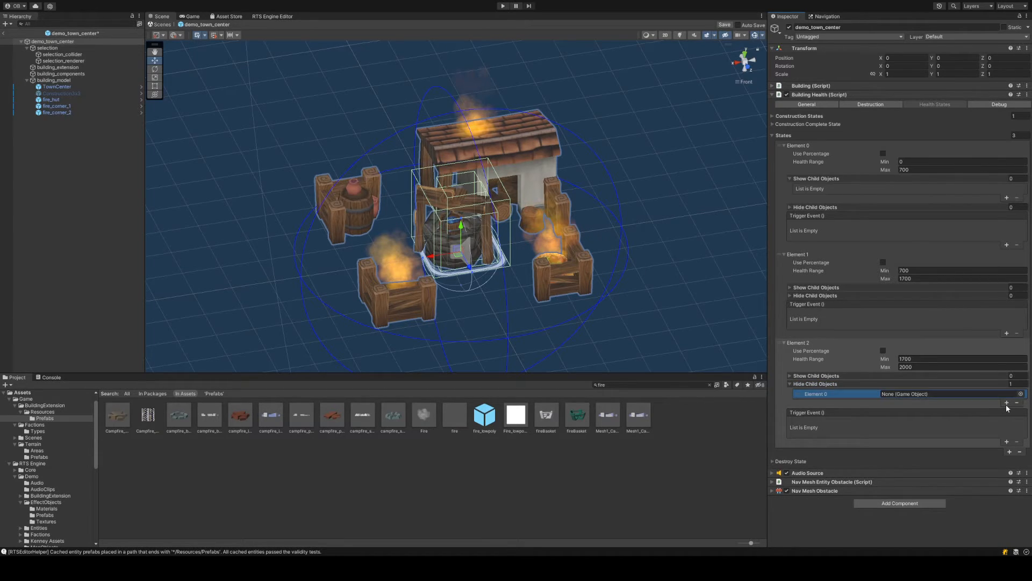
{"action": "left_click", "coordinate": [1007, 402]}
{"action": "left_click", "coordinate": [1007, 411]}
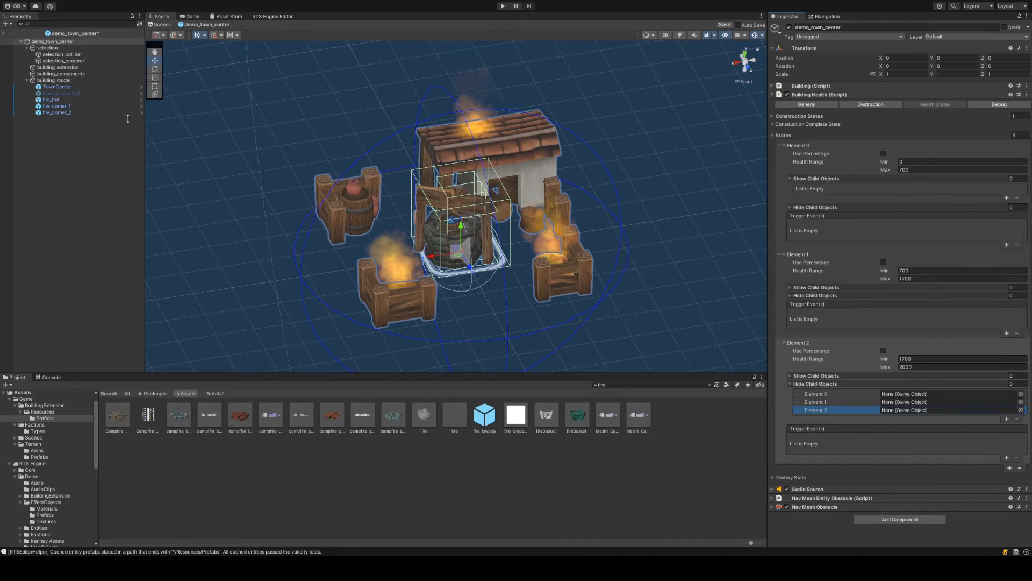
{"action": "left_click", "coordinate": [907, 394]}
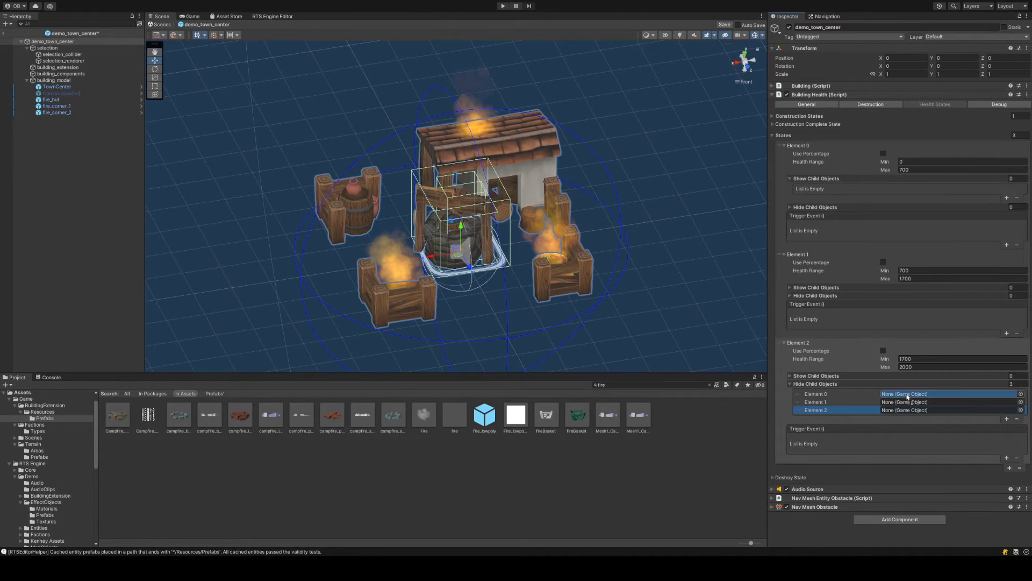
{"action": "left_click_drag", "start_coordinate": [51, 100], "coordinate": [909, 394]}
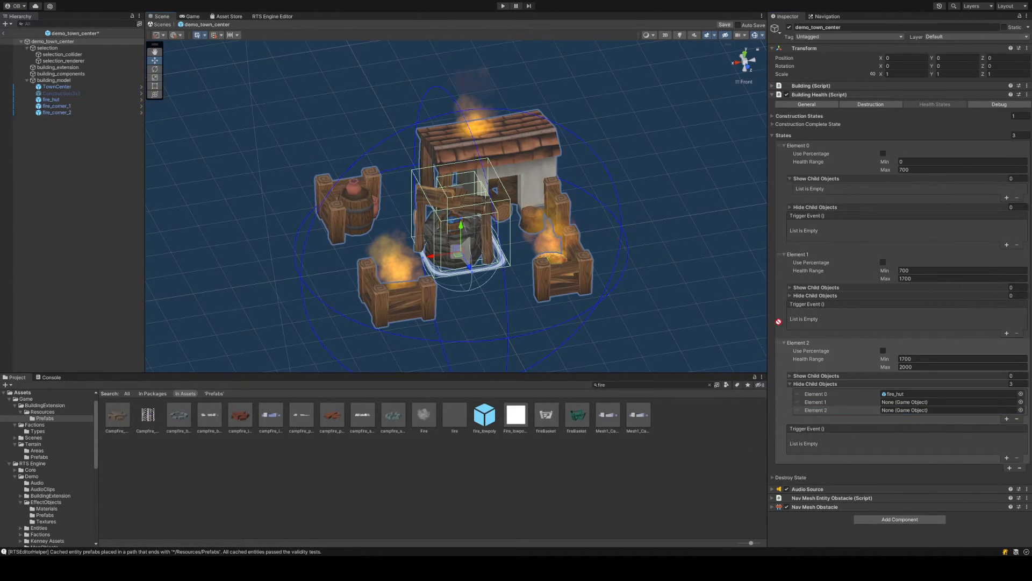
{"action": "left_click_drag", "start_coordinate": [778, 322], "coordinate": [909, 403]}
{"action": "left_click_drag", "start_coordinate": [521, 225], "coordinate": [907, 410]}
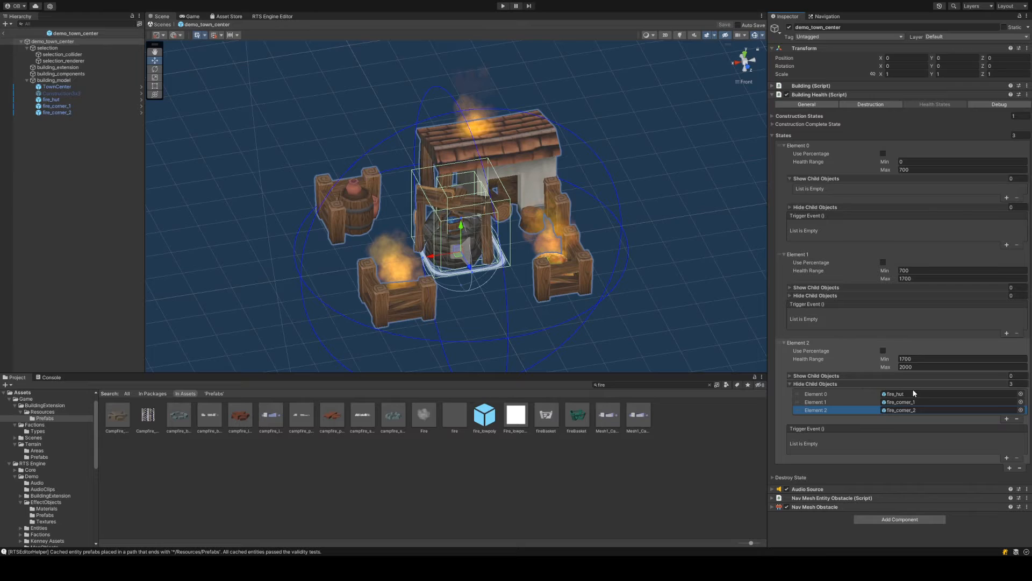
In the 700–1700 health state, show fire_corner_1 and fire_corner_2 and hide fire_hut
{"action": "left_click", "coordinate": [848, 295]}
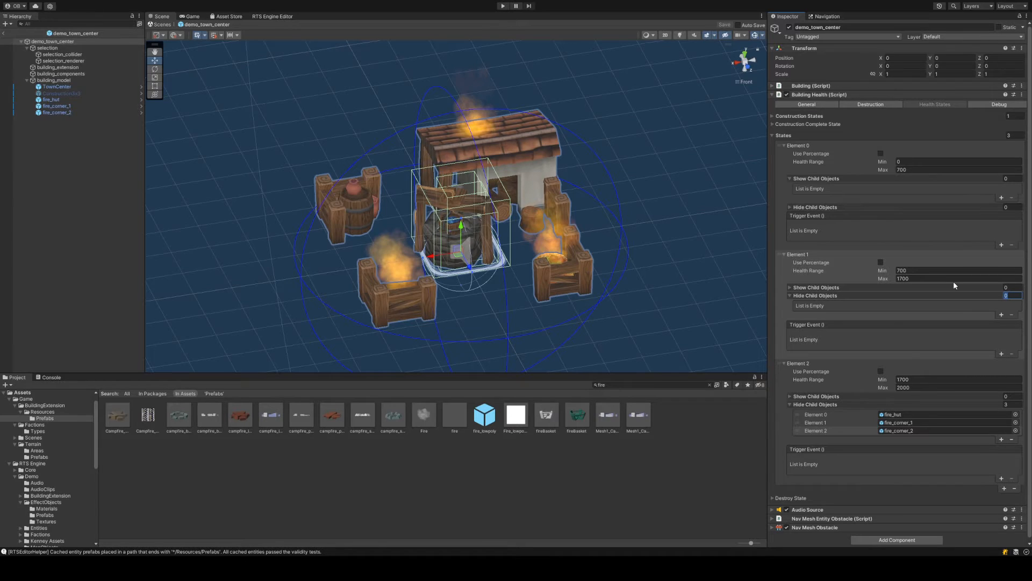
{"action": "key", "text": "Return"}
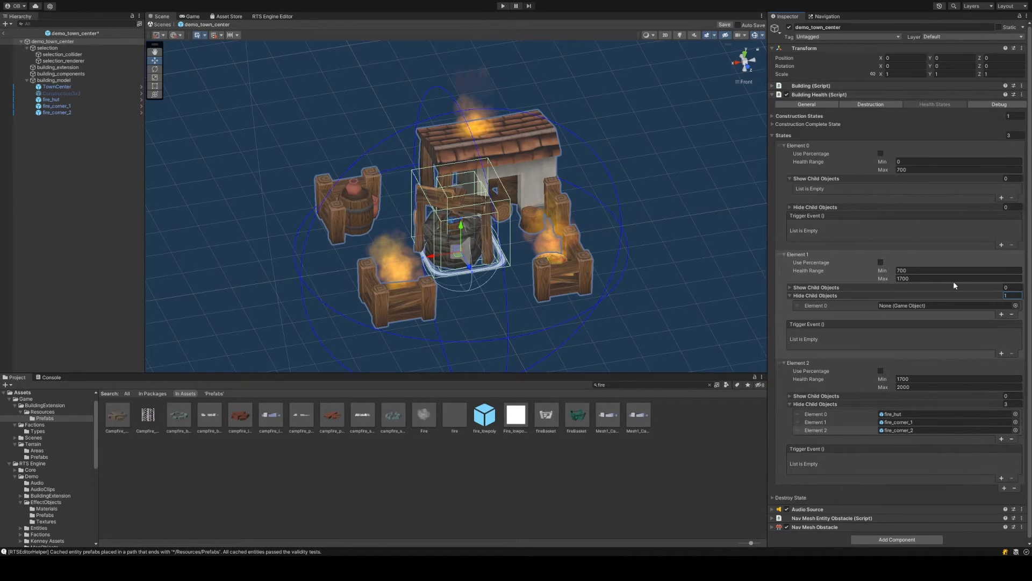
{"action": "left_click", "coordinate": [1009, 286]}
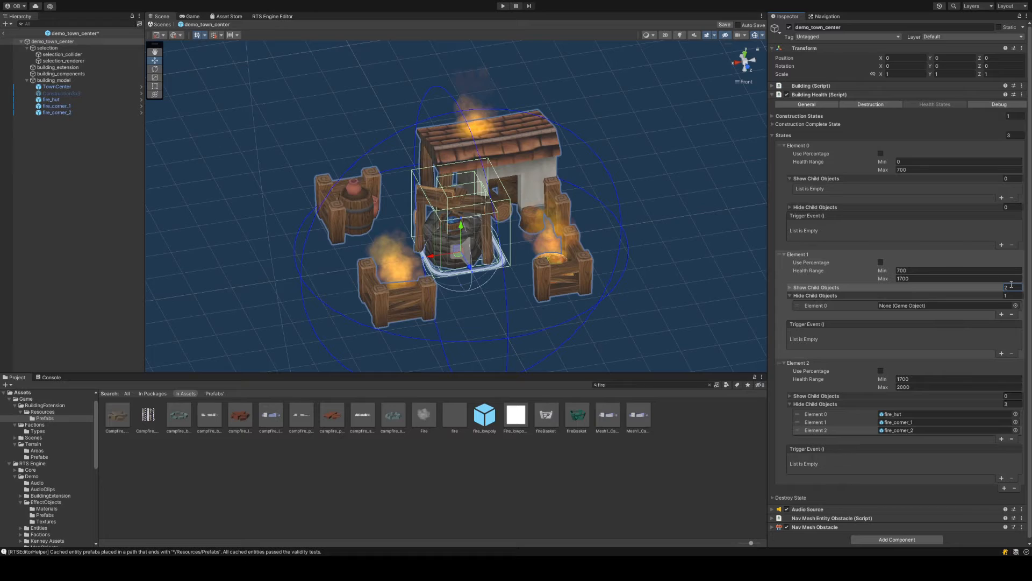
{"action": "type", "text": "2"}
{"action": "key", "text": "Return"}
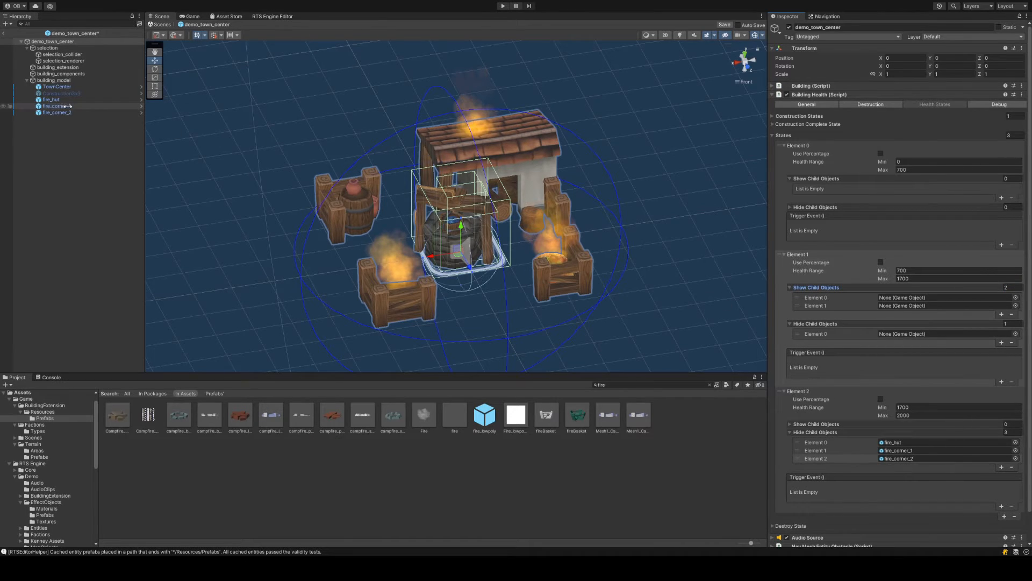
{"action": "left_click_drag", "start_coordinate": [67, 106], "coordinate": [946, 298]}
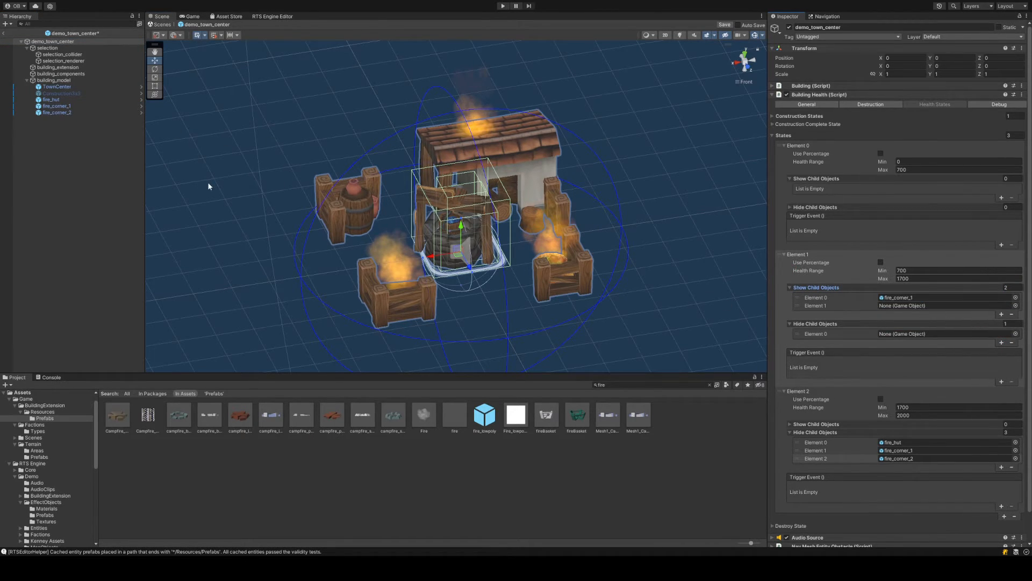
{"action": "left_click_drag", "start_coordinate": [56, 113], "coordinate": [915, 307]}
{"action": "left_click_drag", "start_coordinate": [51, 99], "coordinate": [890, 334]}
In the 0–700 health state, add fire_hut, fire_corner_1 and fire_corner_2 to the Show Child Objects
{"action": "left_click", "coordinate": [814, 208]}
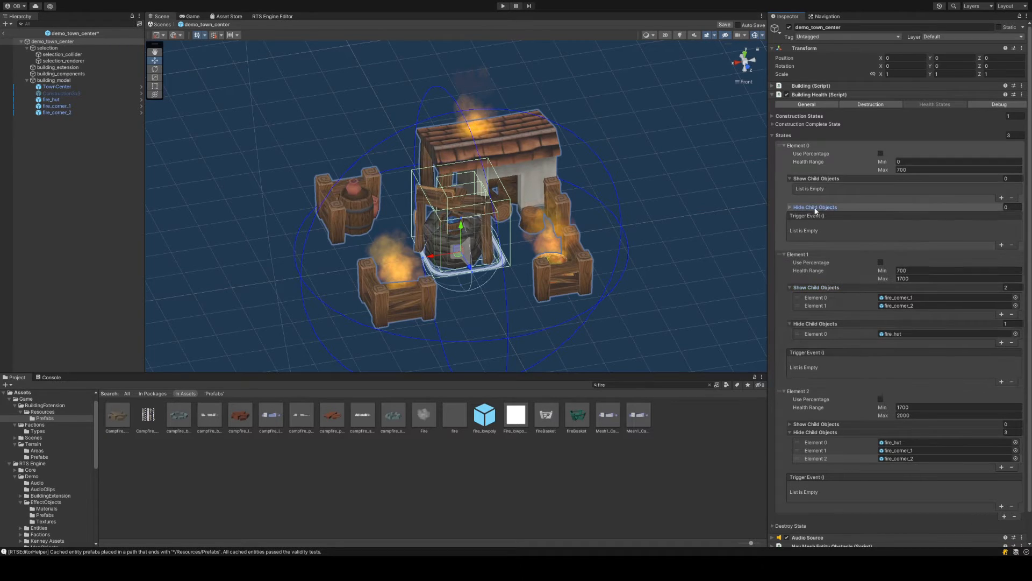
{"action": "left_click", "coordinate": [1010, 179]}
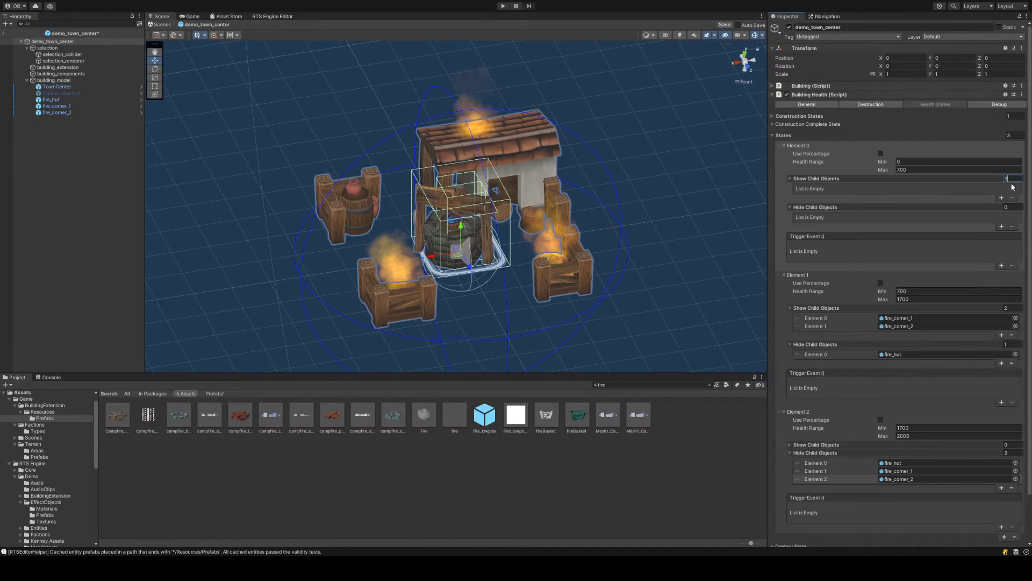
{"action": "type", "text": "3"}
{"action": "key", "text": "Return"}
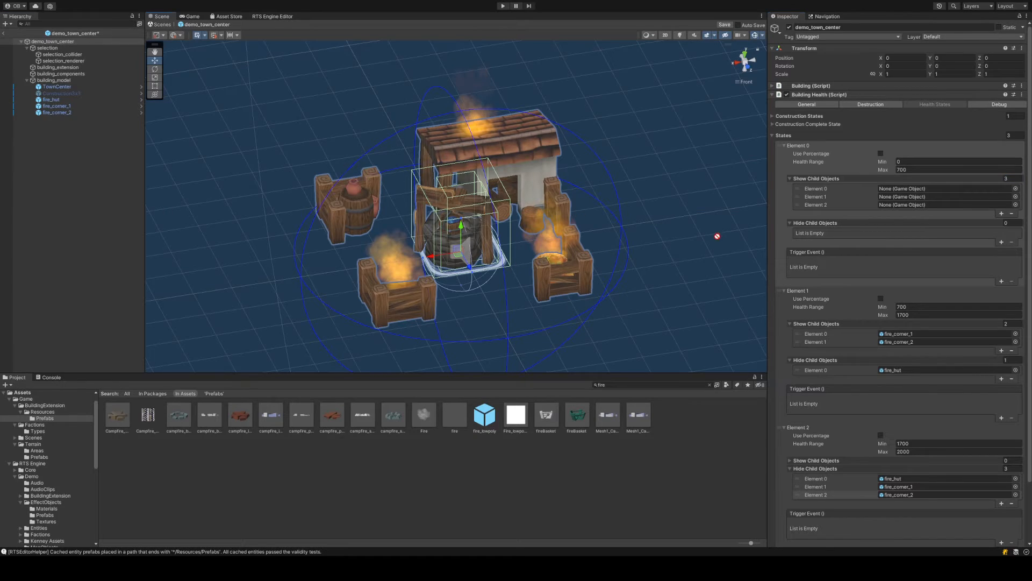
{"action": "left_click_drag", "start_coordinate": [717, 236], "coordinate": [913, 189]}
{"action": "left_click_drag", "start_coordinate": [54, 106], "coordinate": [914, 197]}
{"action": "left_click_drag", "start_coordinate": [56, 112], "coordinate": [934, 205]}
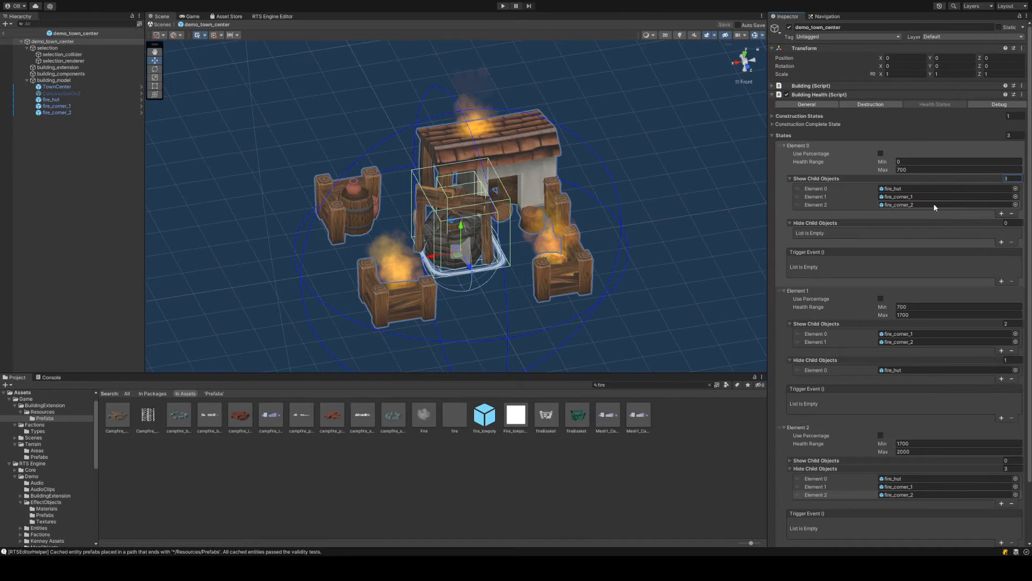
Add an empty Trigger Event entry to the 0–700 health state and remove it again
{"action": "left_click_drag", "start_coordinate": [484, 162], "coordinate": [362, 127], "text": "alt"}
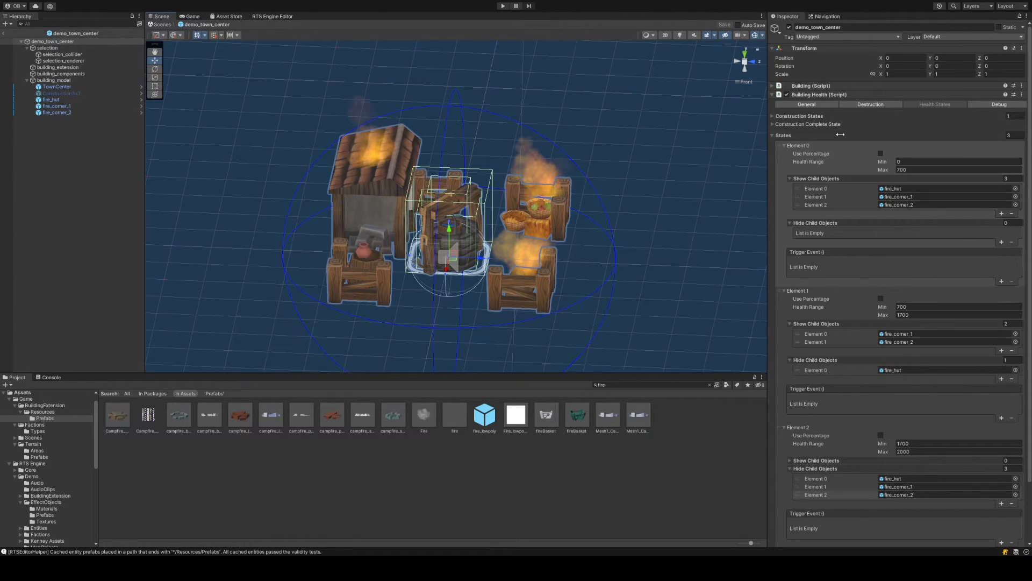
{"action": "left_click", "coordinate": [1001, 281]}
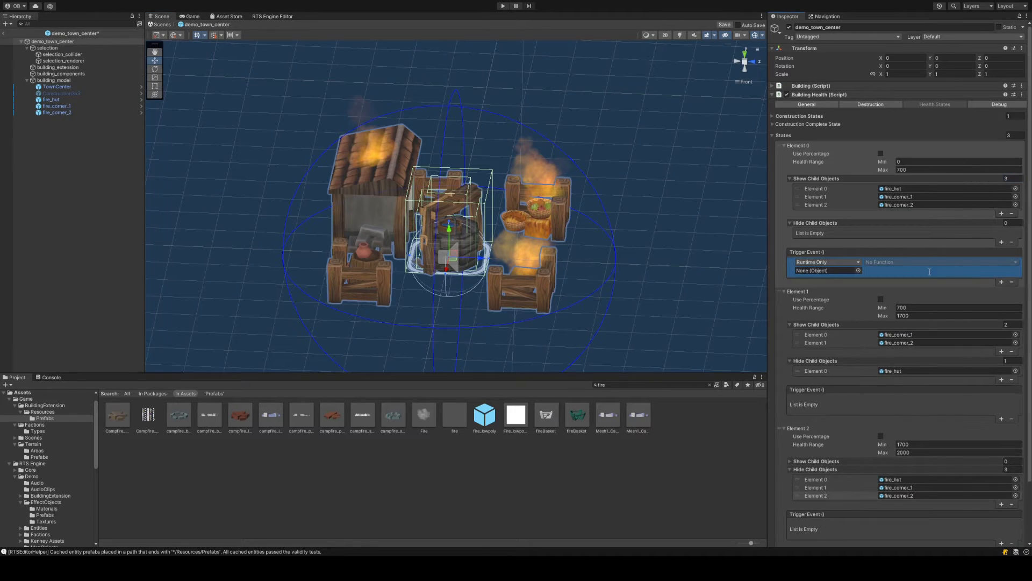
{"action": "left_click", "coordinate": [1012, 282]}
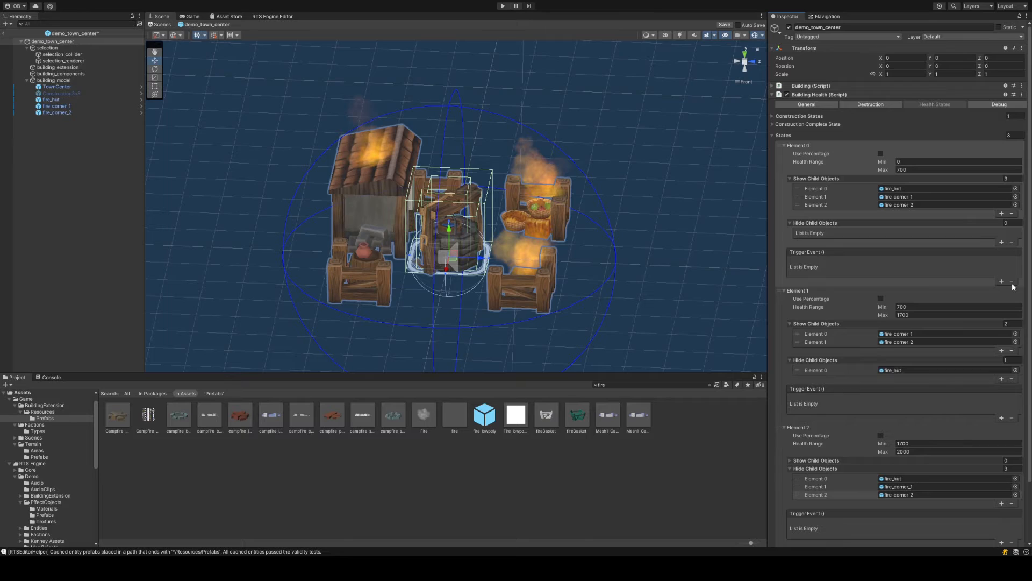
Examine Building Health's Destroy State along with its Destruction, Debug and General settings
{"action": "left_click", "coordinate": [798, 146]}
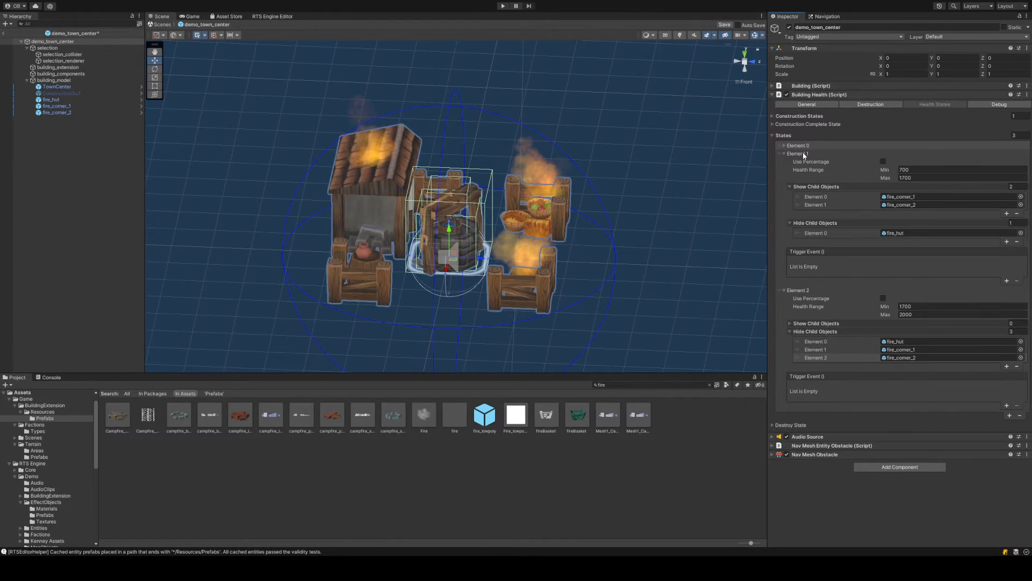
{"action": "left_click", "coordinate": [801, 154]}
{"action": "left_click", "coordinate": [800, 161]}
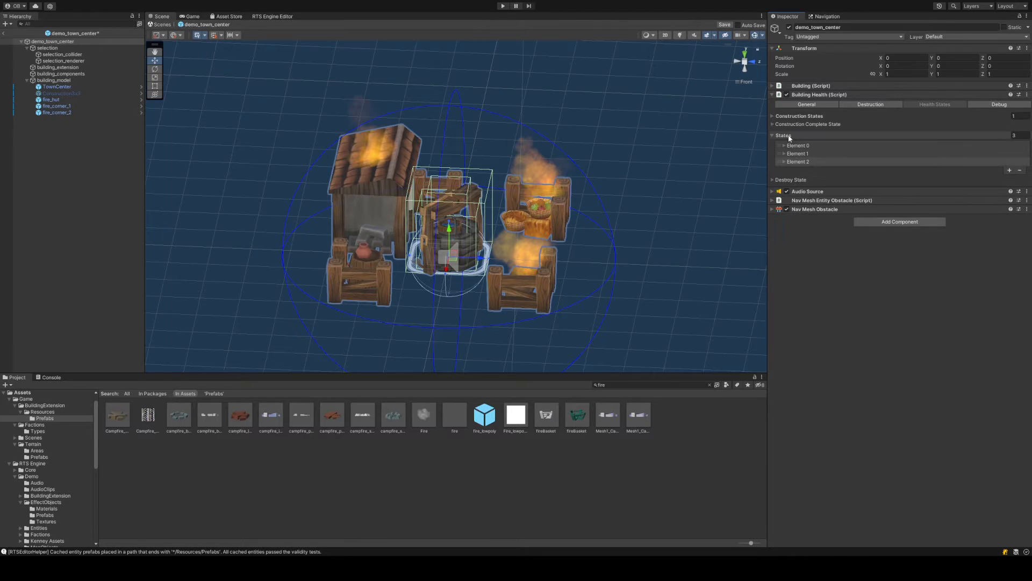
{"action": "left_click", "coordinate": [807, 136]}
{"action": "left_click", "coordinate": [796, 143]}
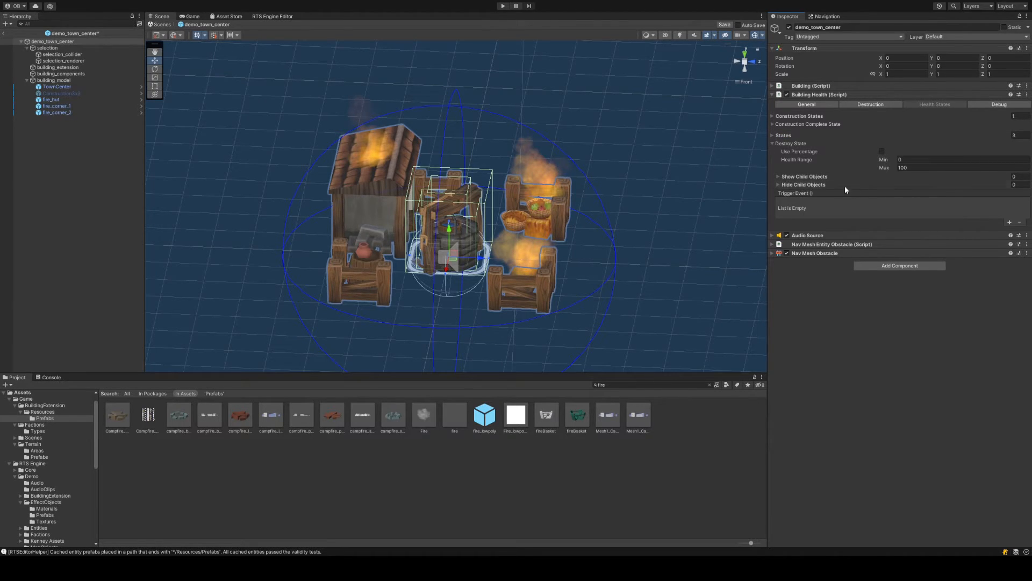
{"action": "left_click", "coordinate": [819, 177]}
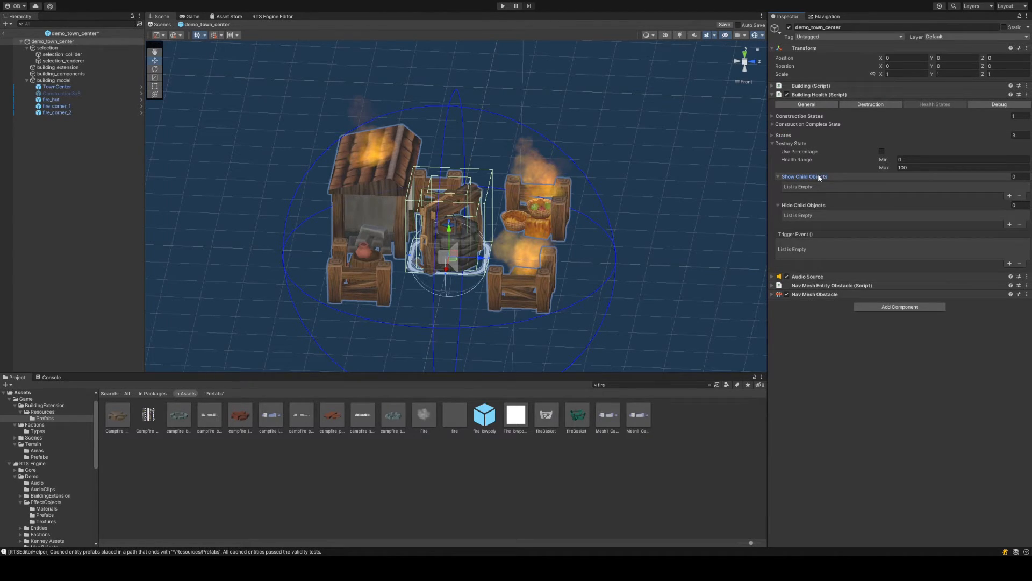
{"action": "left_click", "coordinate": [879, 105]}
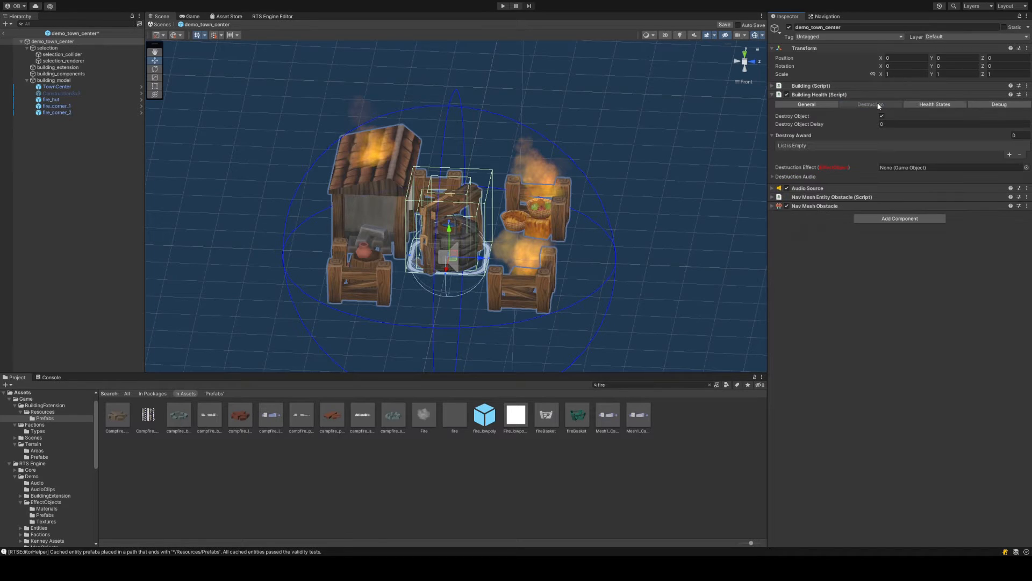
{"action": "left_click", "coordinate": [939, 105]}
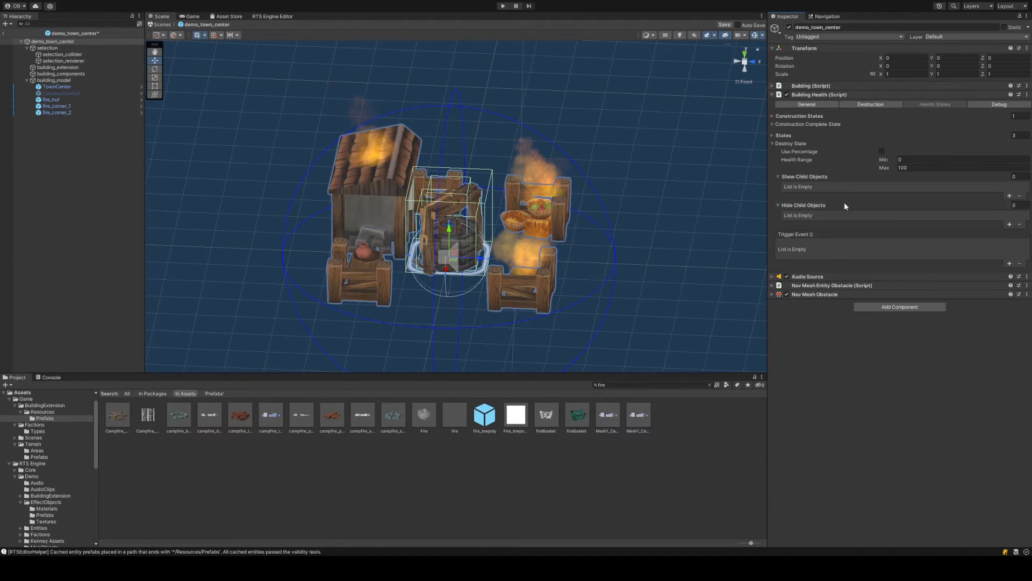
{"action": "left_click", "coordinate": [804, 144]}
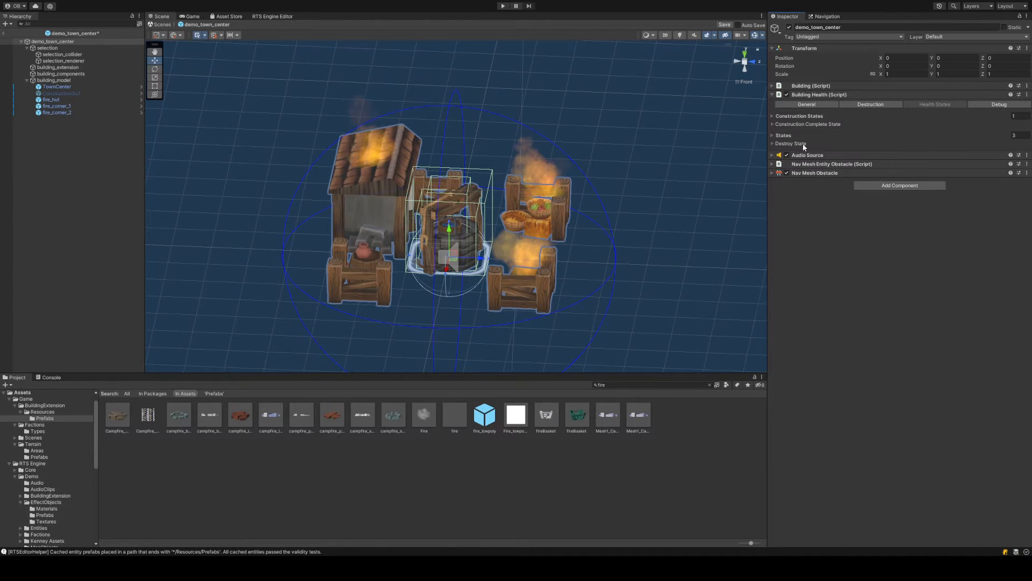
{"action": "left_click", "coordinate": [934, 105]}
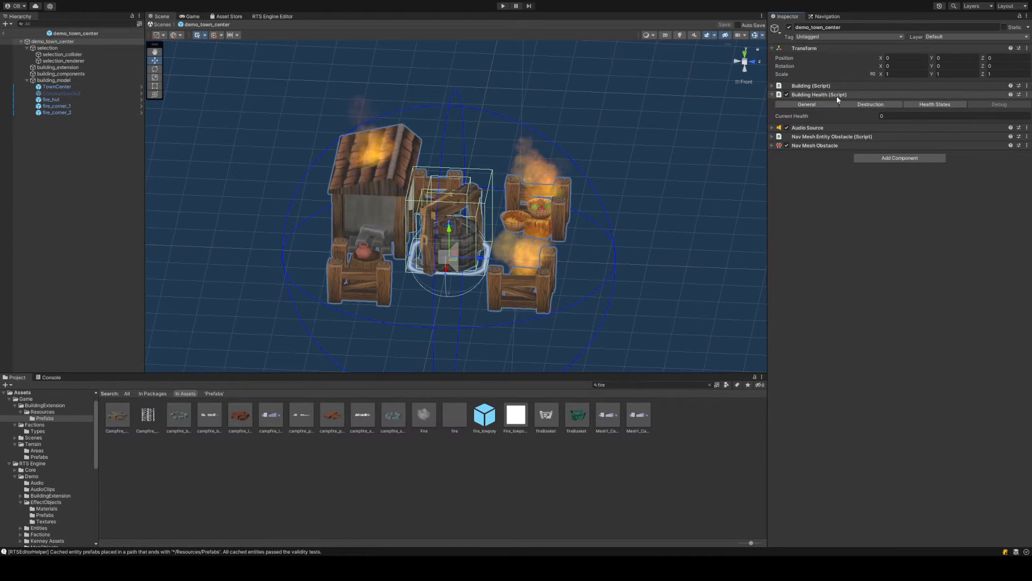
{"action": "left_click", "coordinate": [808, 104]}
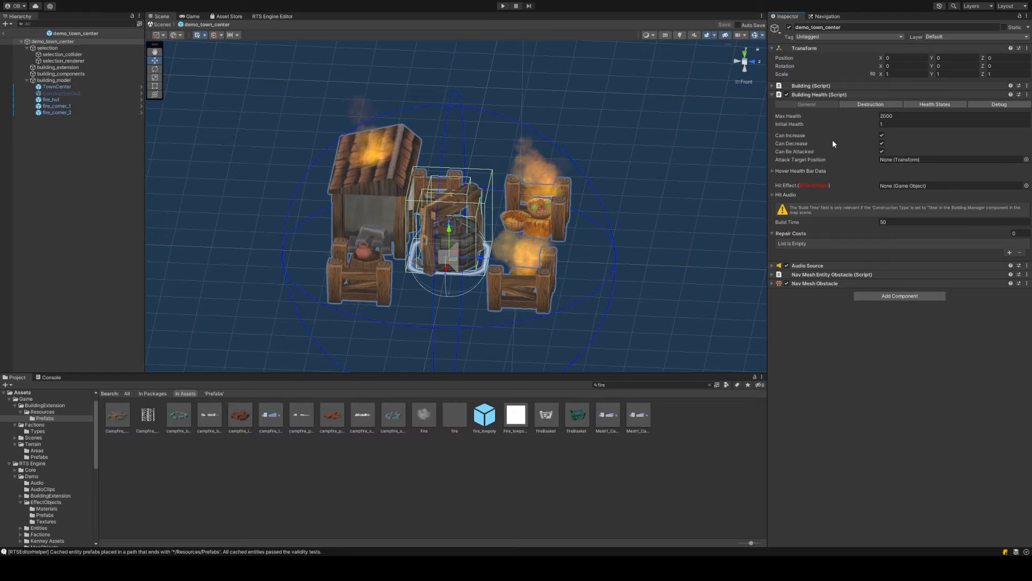
Deactivate fire_hut, fire_corner_1 and fire_corner_2 so they start hidden, and collapse building_model in the hierarchy
{"action": "left_click", "coordinate": [62, 113]}
{"action": "left_click", "coordinate": [75, 99], "text": "shift"}
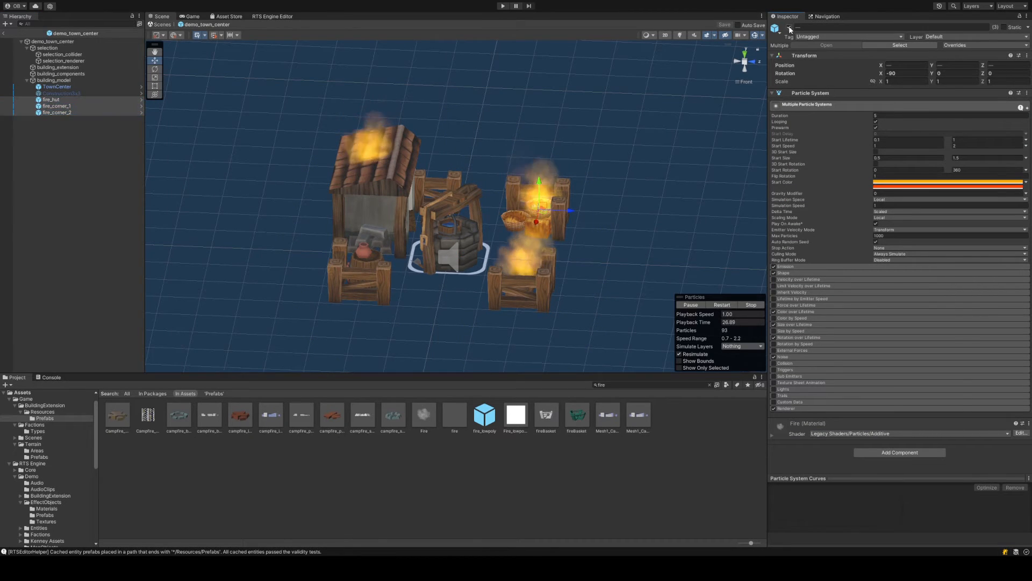
{"action": "left_click", "coordinate": [788, 27]}
{"action": "left_click", "coordinate": [79, 86]}
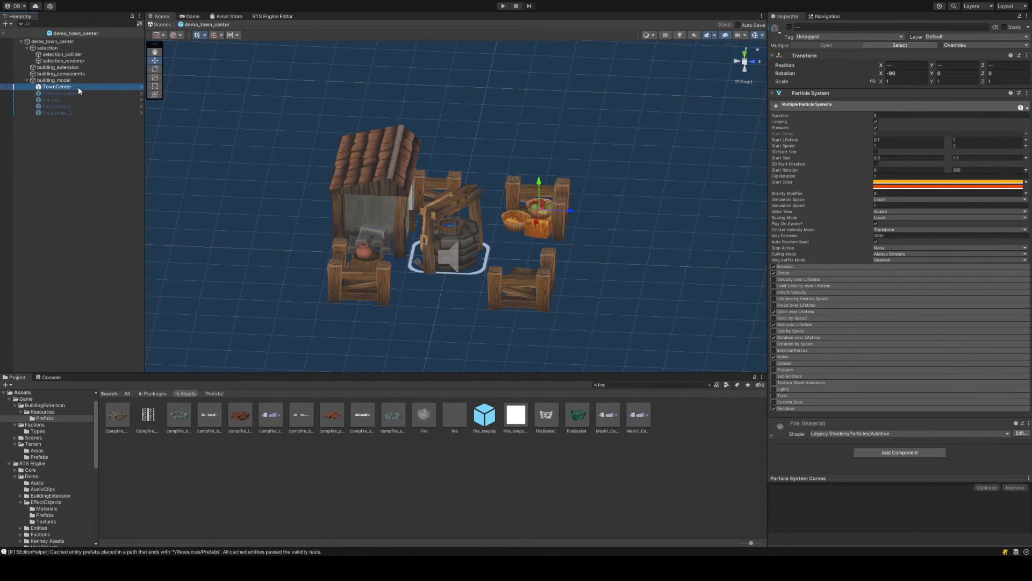
{"action": "left_click", "coordinate": [27, 80]}
Select the demo_town_center root object and review its Building, Building Health and Audio Source components
{"action": "left_click", "coordinate": [53, 41]}
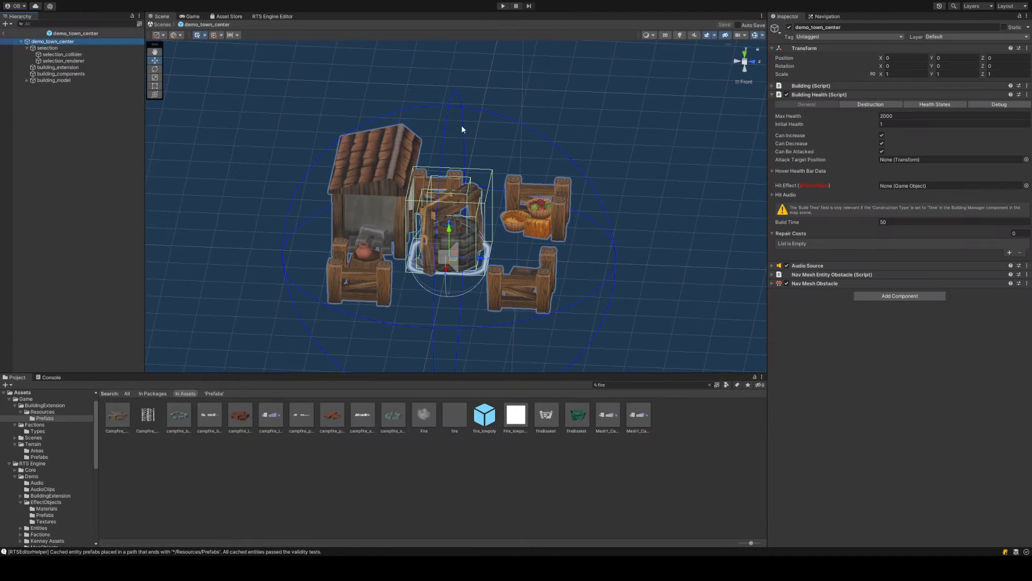
{"action": "left_click", "coordinate": [842, 95]}
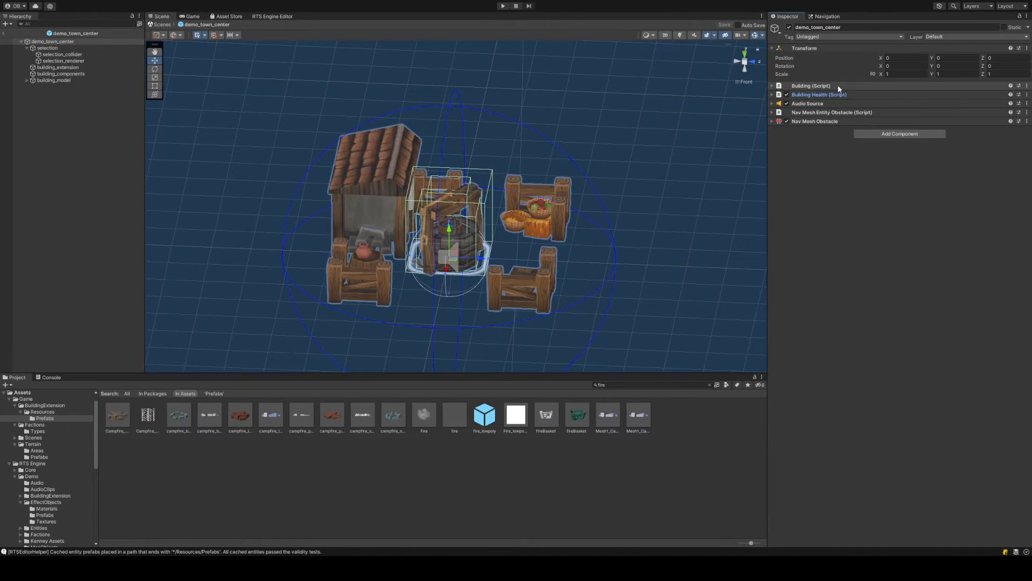
{"action": "left_click", "coordinate": [840, 94]}
{"action": "left_click", "coordinate": [839, 94]}
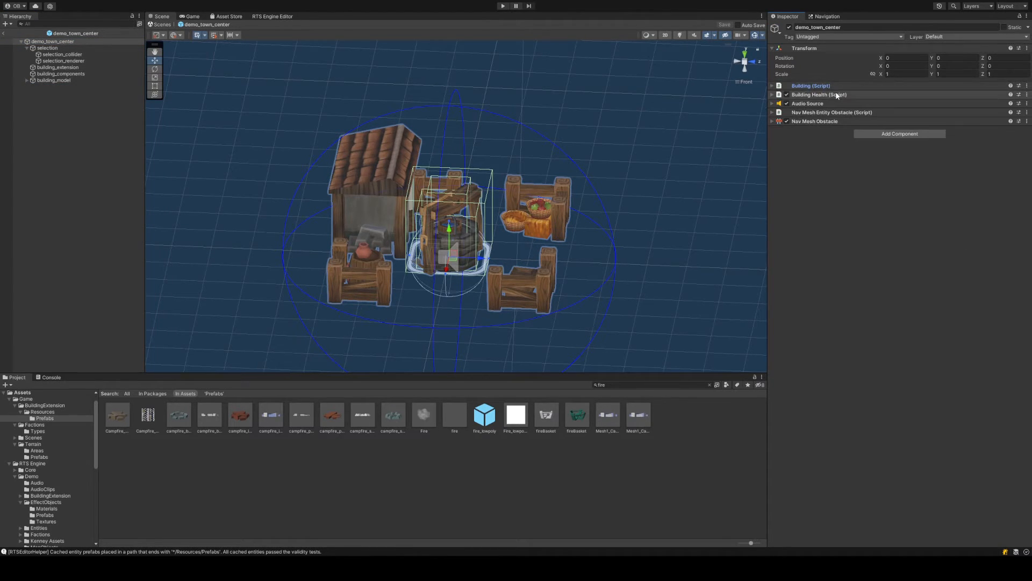
{"action": "left_click", "coordinate": [837, 94]}
{"action": "left_click", "coordinate": [837, 94]}
{"action": "left_click", "coordinate": [845, 104]}
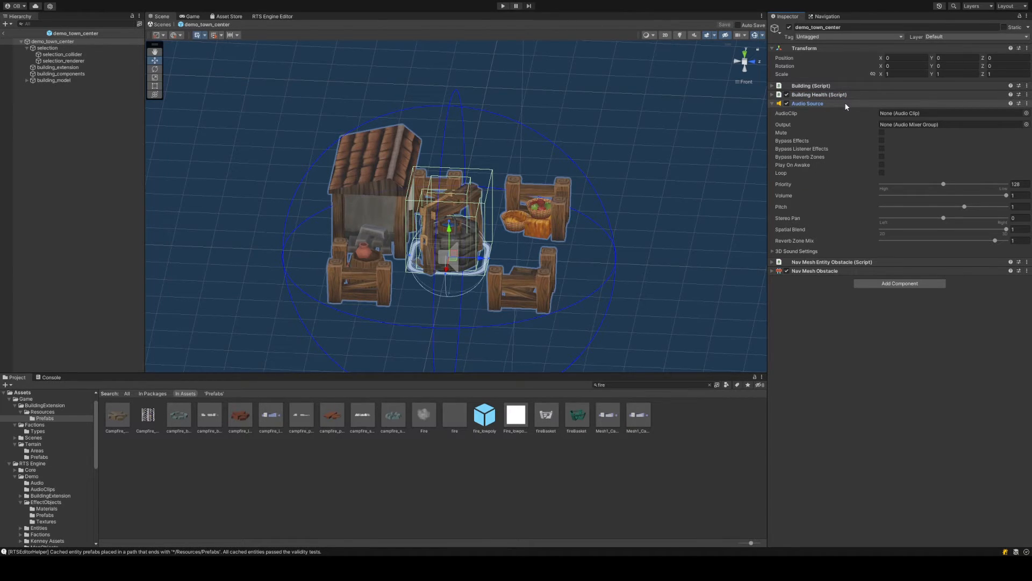
{"action": "left_click", "coordinate": [845, 103]}
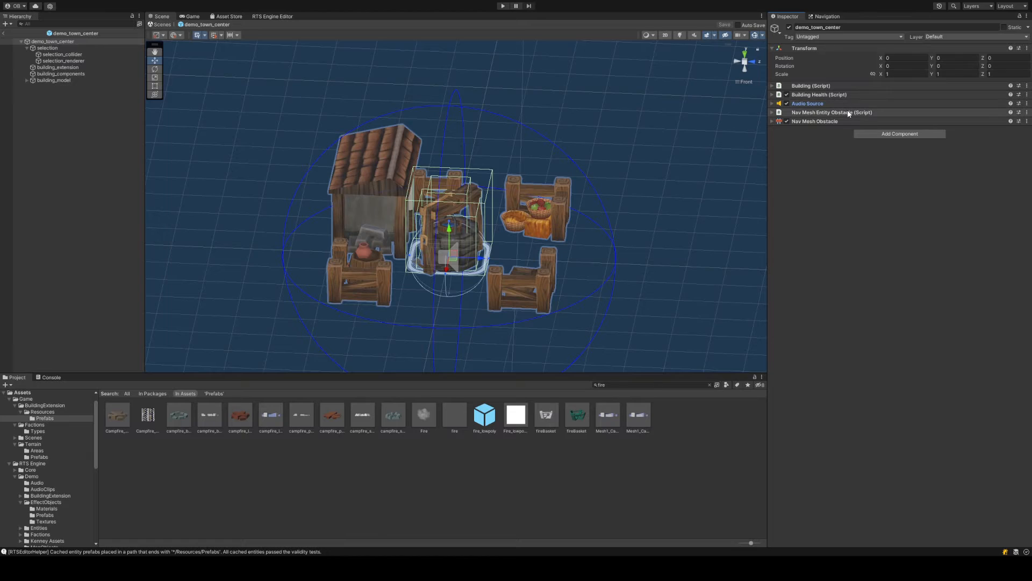
Expand the Nav Mesh Entity Obstacle and Nav Mesh Obstacle components and examine the obstacle box against the building from above
{"action": "left_click", "coordinate": [849, 113]}
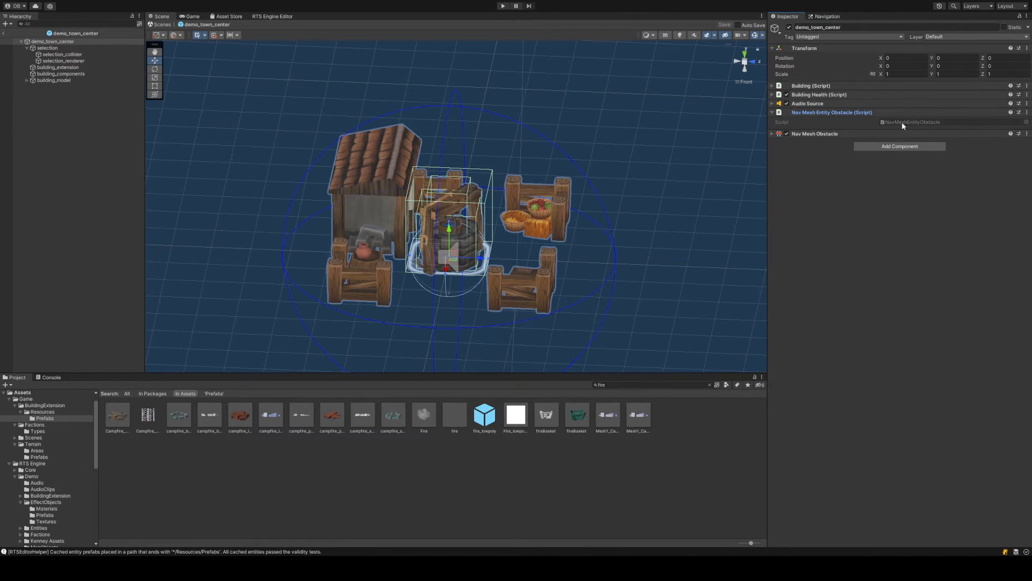
{"action": "left_click", "coordinate": [869, 133]}
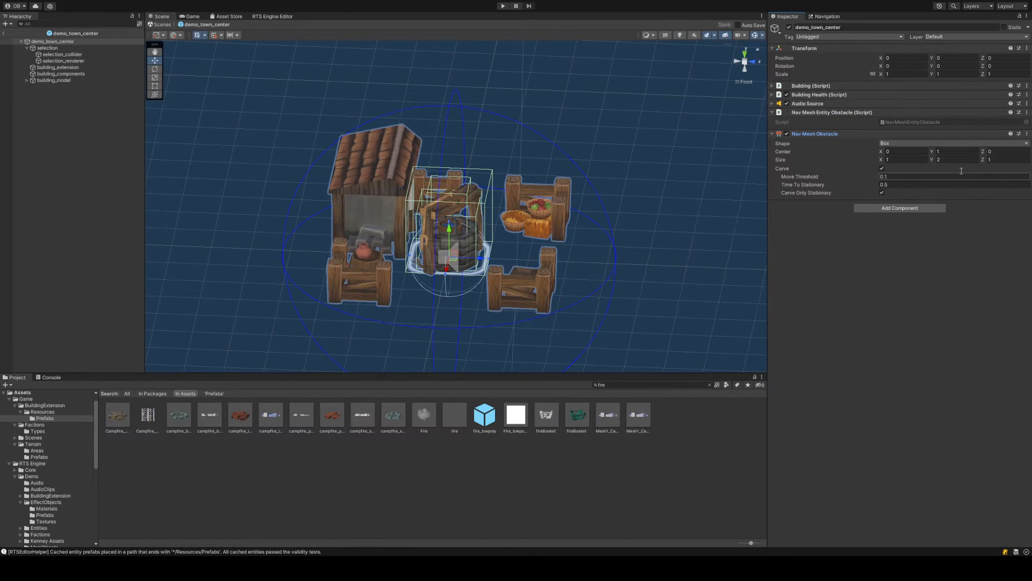
{"action": "left_click", "coordinate": [745, 56]}
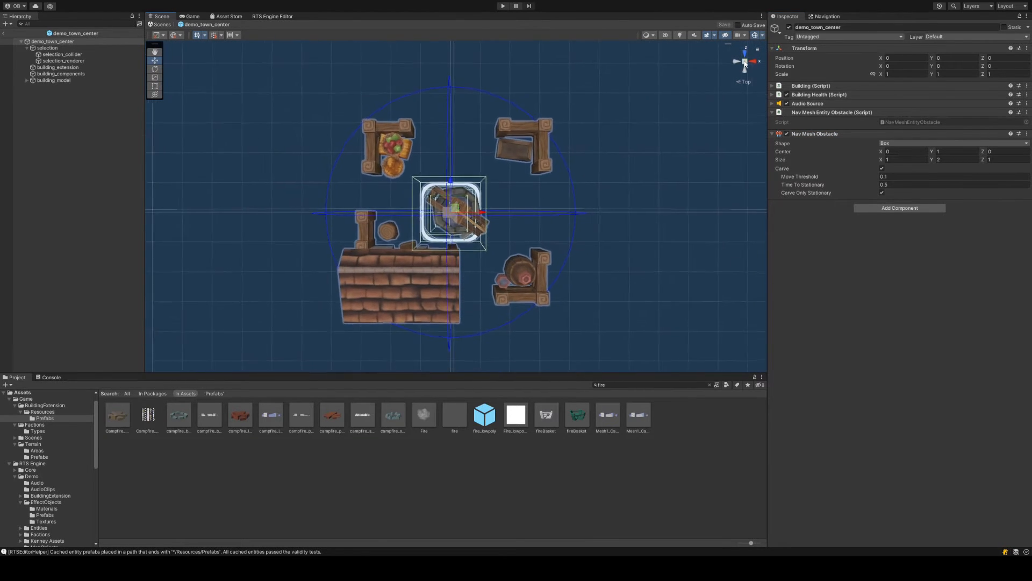
{"action": "middle_click_drag", "start_coordinate": [629, 136], "coordinate": [672, 126]}
{"action": "scroll", "coordinate": [672, 126], "scroll_direction": "down", "scroll_amount": 3}
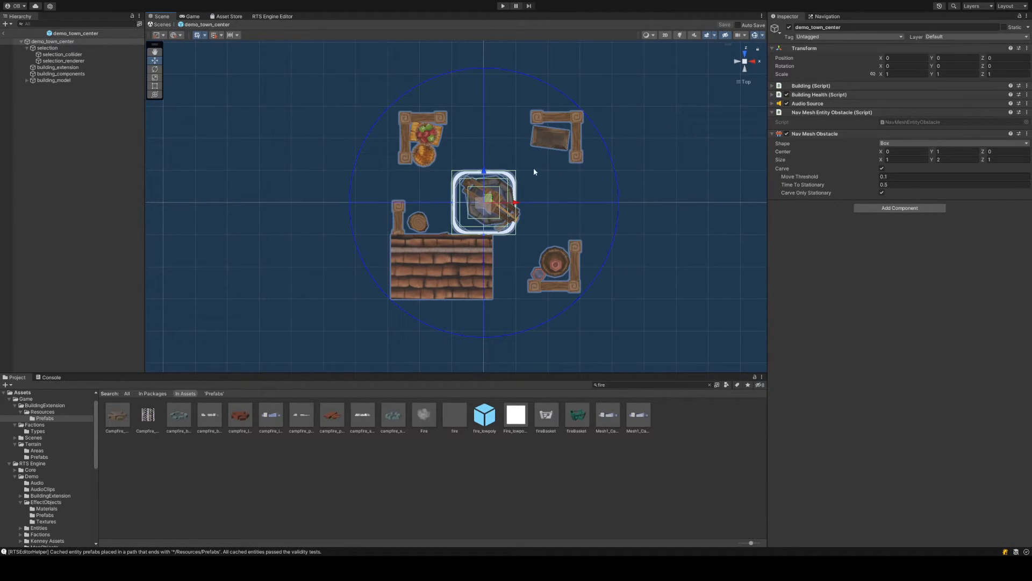
{"action": "scroll", "coordinate": [534, 171], "scroll_direction": "up", "scroll_amount": 4}
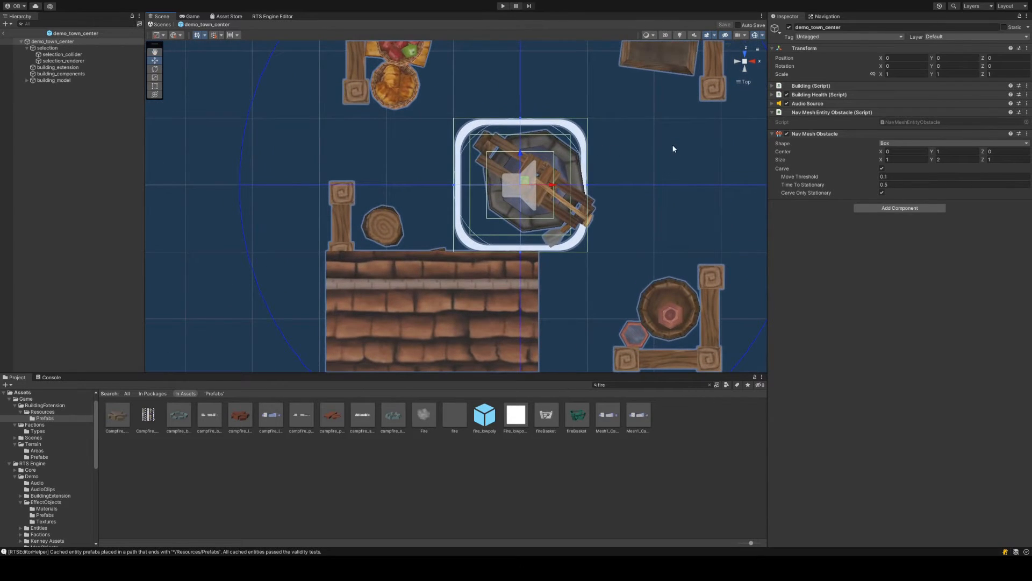
{"action": "scroll", "coordinate": [638, 141], "scroll_direction": "down", "scroll_amount": 1}
{"action": "scroll", "coordinate": [643, 148], "scroll_direction": "down", "scroll_amount": 3}
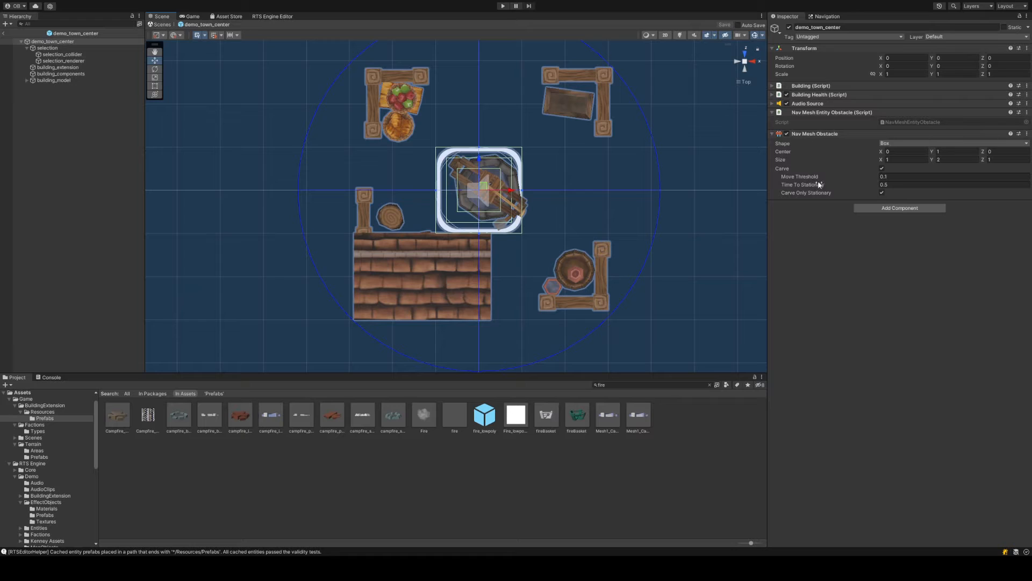
Set the Nav Mesh Obstacle's size to 6 on X and 6 on Z to cover the whole building
{"action": "left_click", "coordinate": [896, 159]}
{"action": "type", "text": "1.7"}
{"action": "left_click_drag", "start_coordinate": [895, 160], "coordinate": [947, 164]}
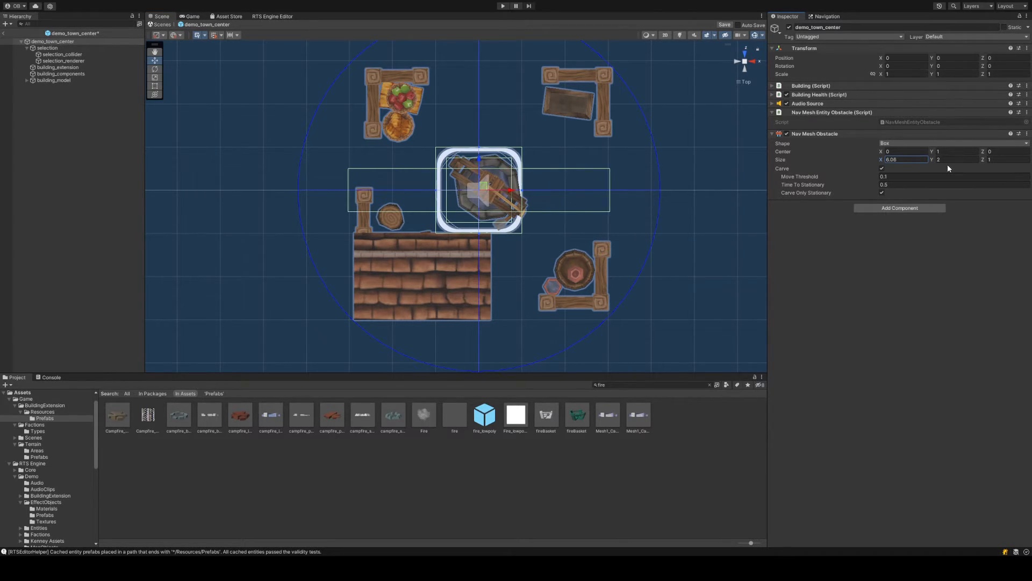
{"action": "left_click", "coordinate": [911, 159]}
{"action": "type", "text": "6"}
{"action": "left_click_drag", "start_coordinate": [983, 160], "coordinate": [28, 165]}
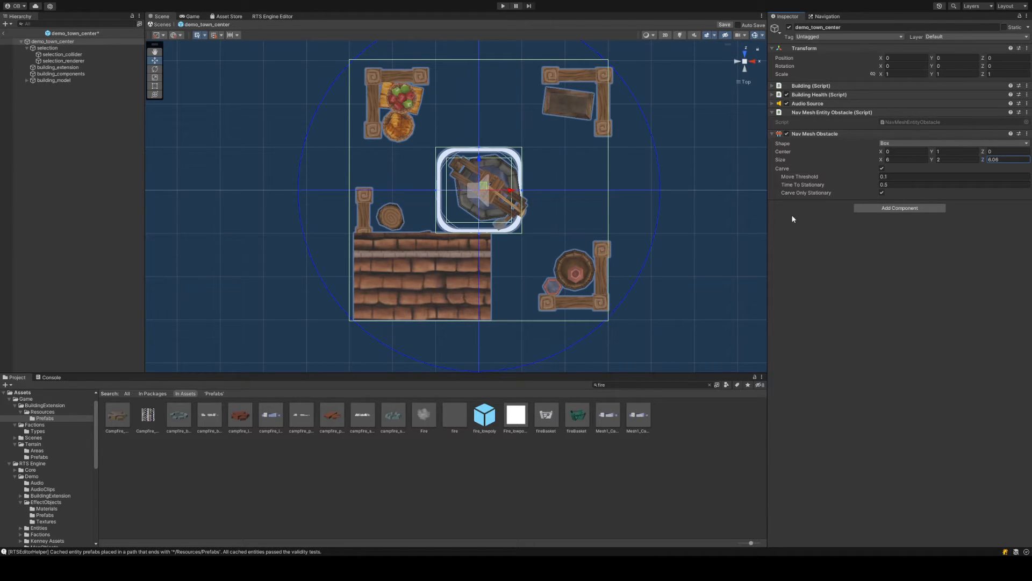
{"action": "left_click", "coordinate": [998, 159]}
{"action": "type", "text": "6"}
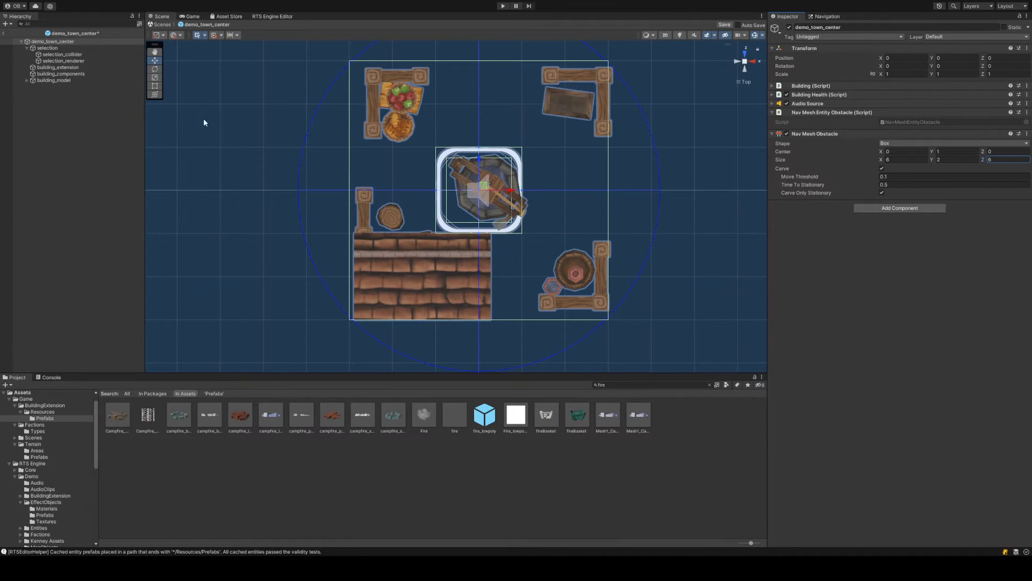
Shift the TownCenter model along X to about 0.039 so it sits inside the obstacle box, and save the prefab
{"action": "left_click", "coordinate": [530, 199]}
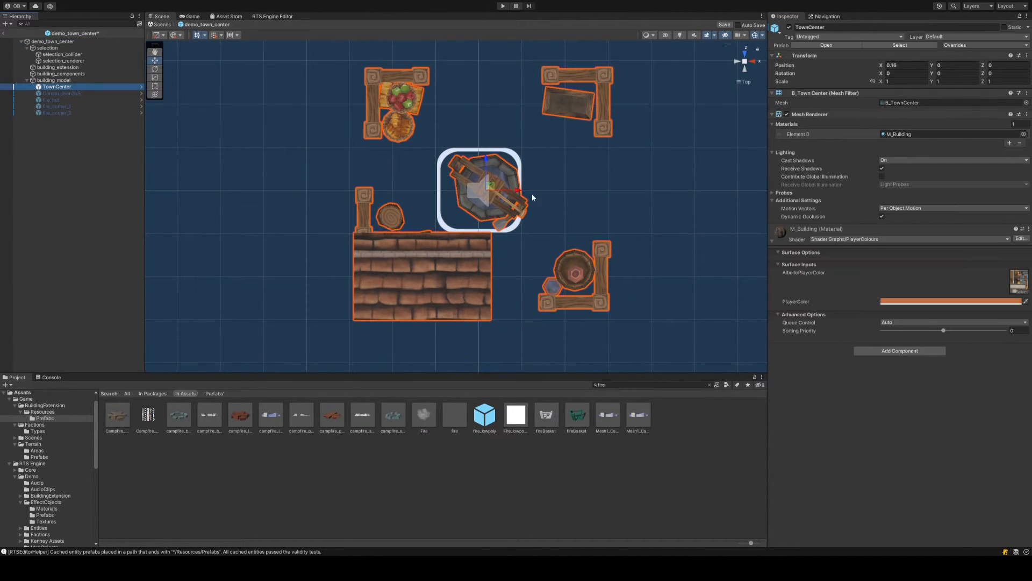
{"action": "left_click_drag", "start_coordinate": [517, 190], "coordinate": [514, 191]}
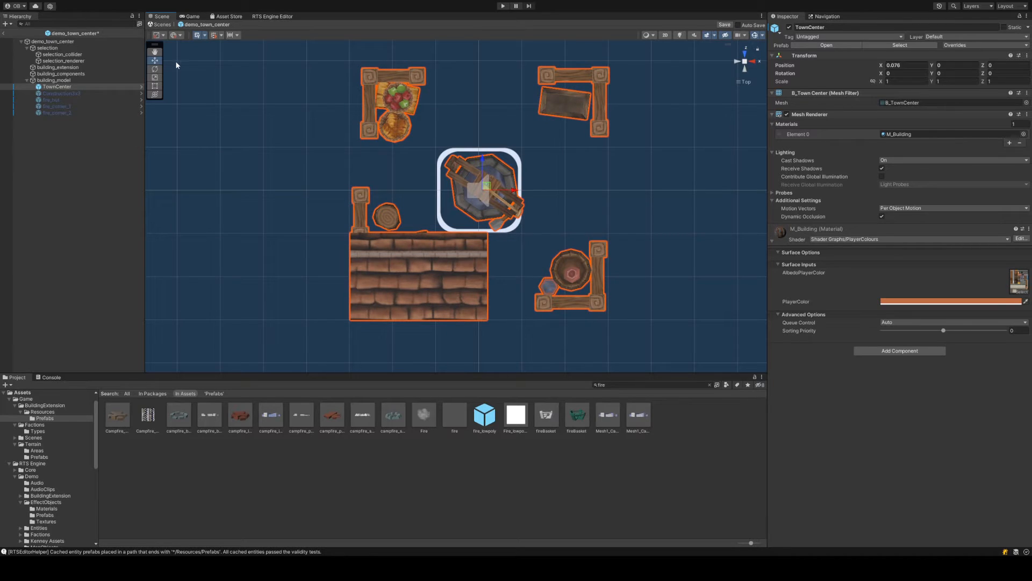
{"action": "left_click", "coordinate": [97, 79]}
{"action": "left_click", "coordinate": [87, 43]}
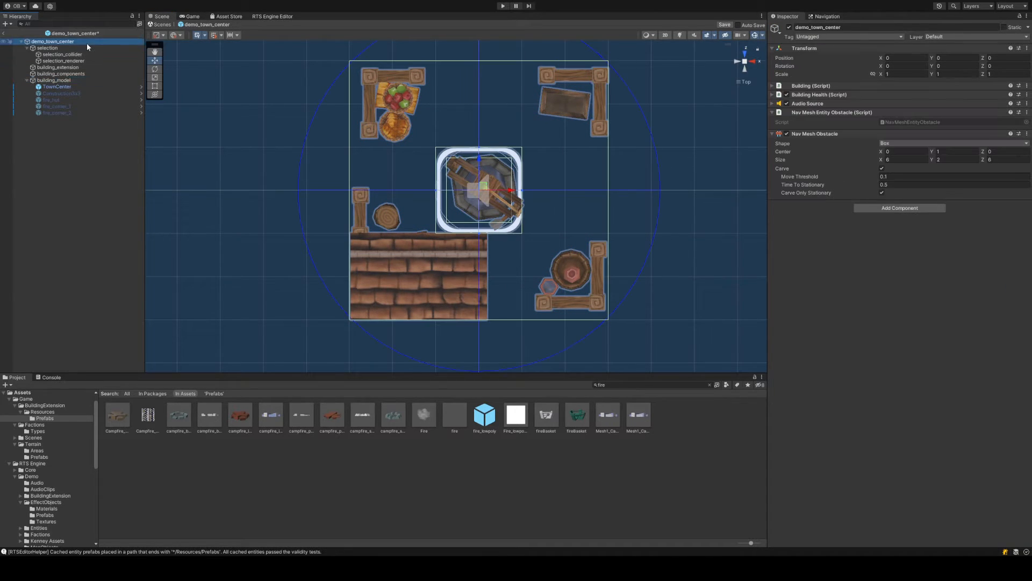
{"action": "left_click", "coordinate": [76, 87]}
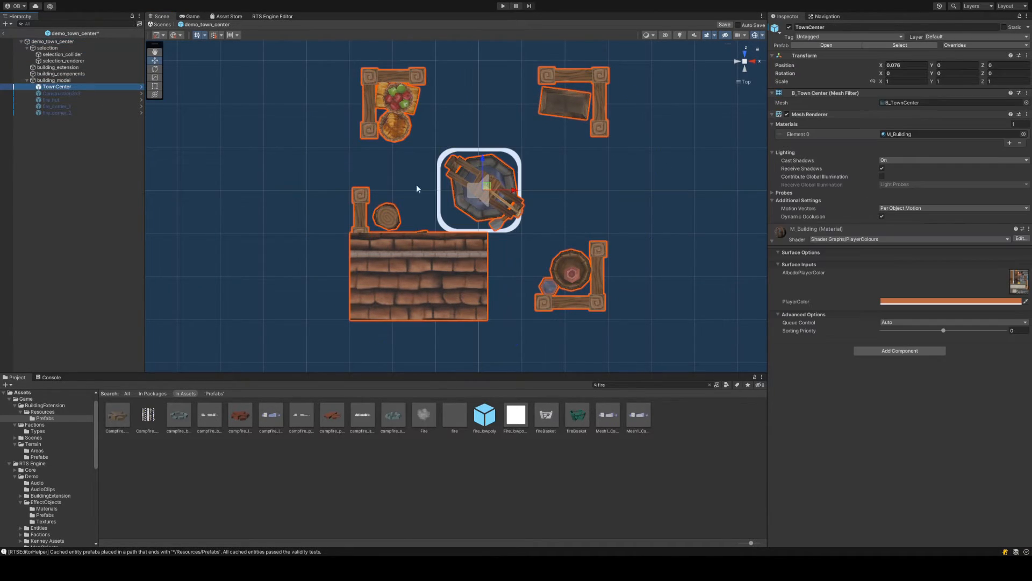
{"action": "left_click_drag", "start_coordinate": [512, 190], "coordinate": [511, 191]}
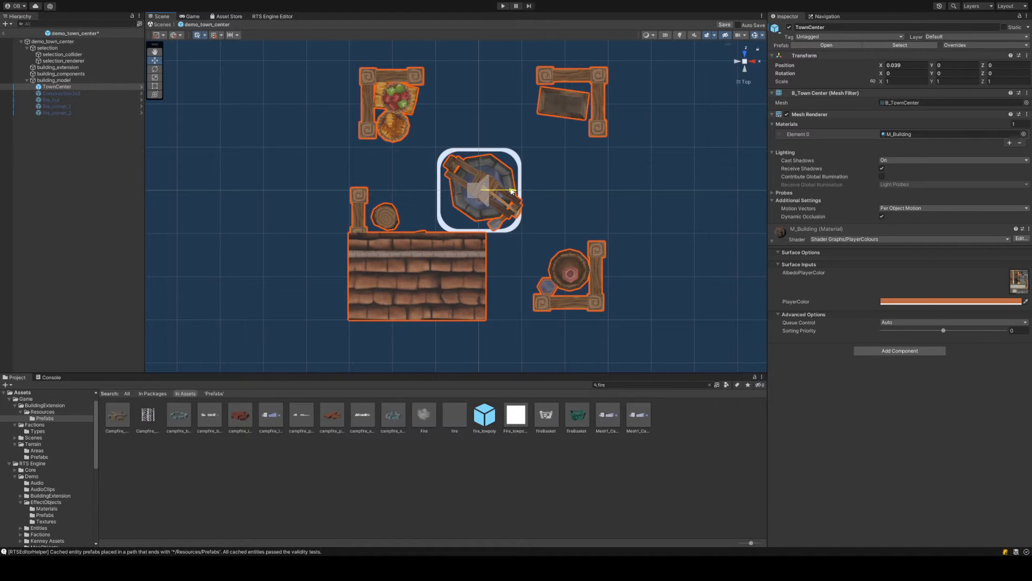
{"action": "left_click", "coordinate": [63, 42]}
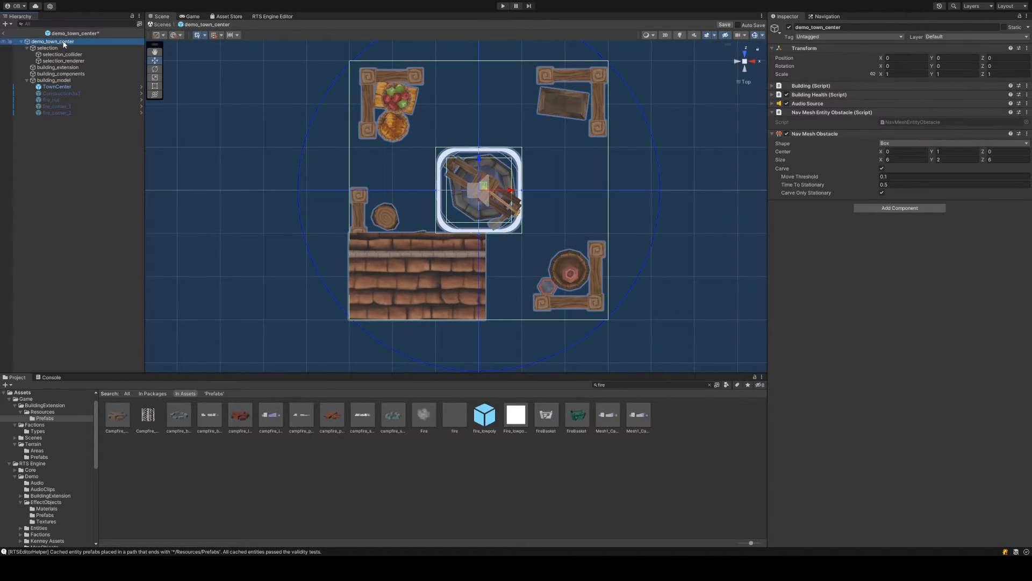
{"action": "left_click", "coordinate": [63, 43]}
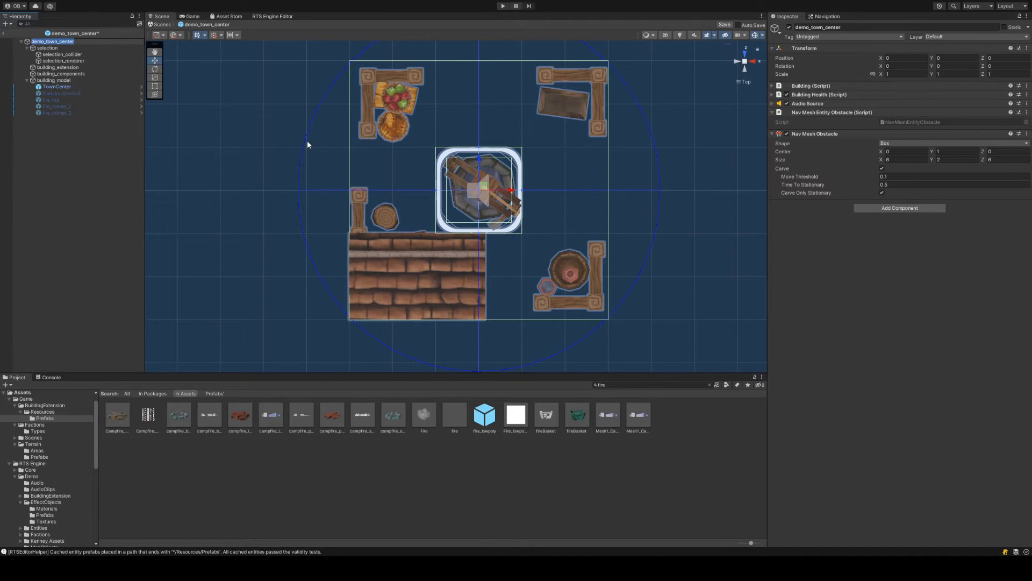
{"action": "key", "text": "ctrl+s"}
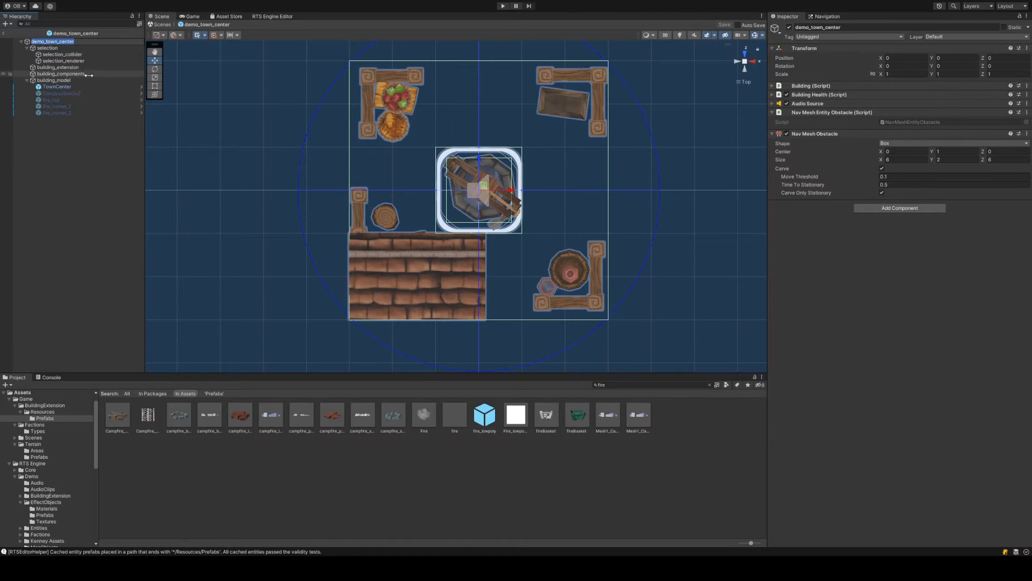
Inspect demo_town_center's obstacle box from an angled view and return to the top view
{"action": "left_click", "coordinate": [78, 47]}
{"action": "left_click", "coordinate": [78, 42]}
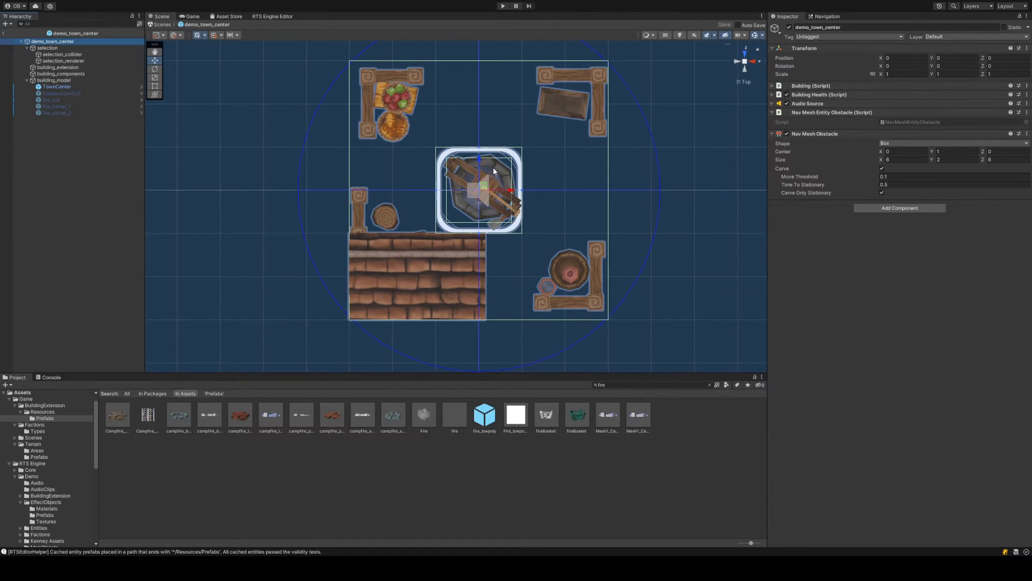
{"action": "left_click_drag", "start_coordinate": [493, 166], "coordinate": [681, 169], "text": "alt"}
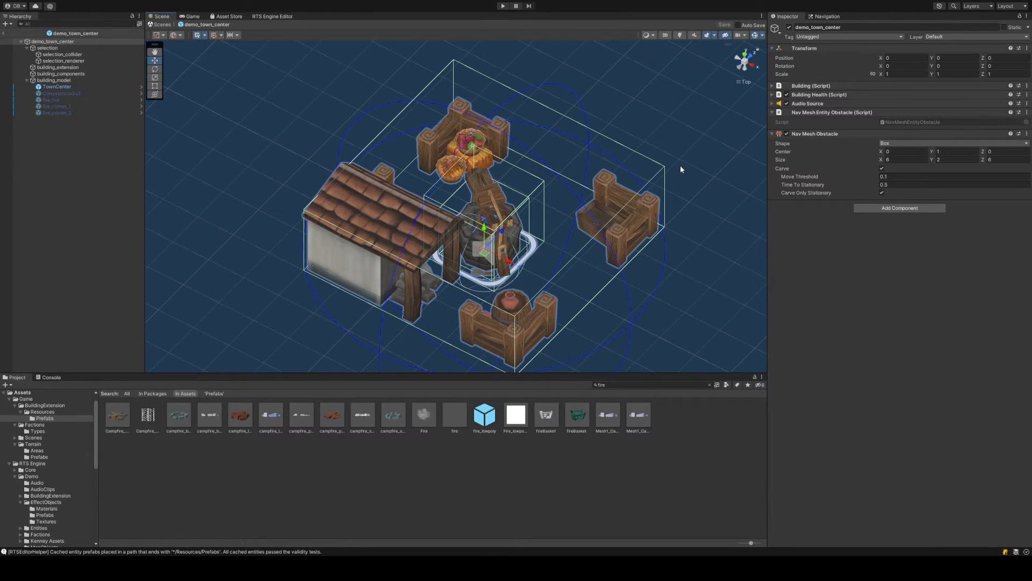
{"action": "left_click", "coordinate": [747, 54]}
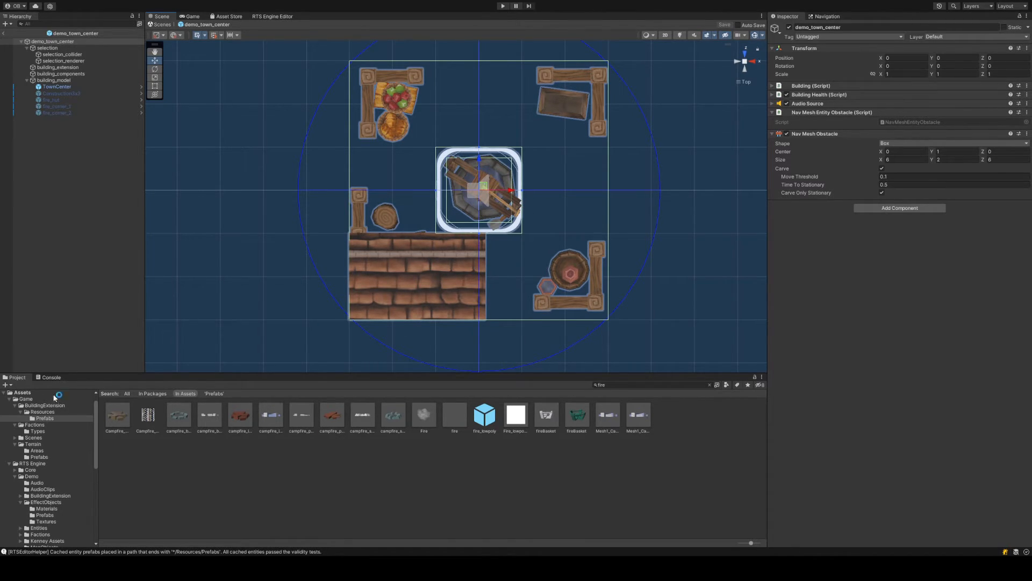
Leave prefab editing and open the map_scene_01 scene from Assets/Game/Scenes
{"action": "left_click", "coordinate": [53, 419]}
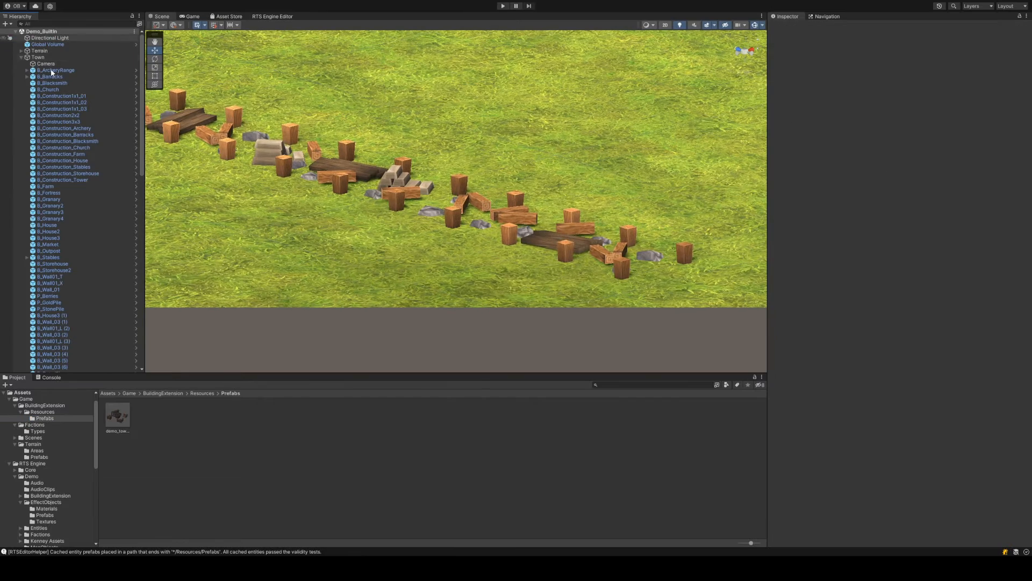
{"action": "left_click", "coordinate": [4, 33]}
{"action": "scroll", "coordinate": [295, 314], "scroll_direction": "down", "scroll_amount": 4}
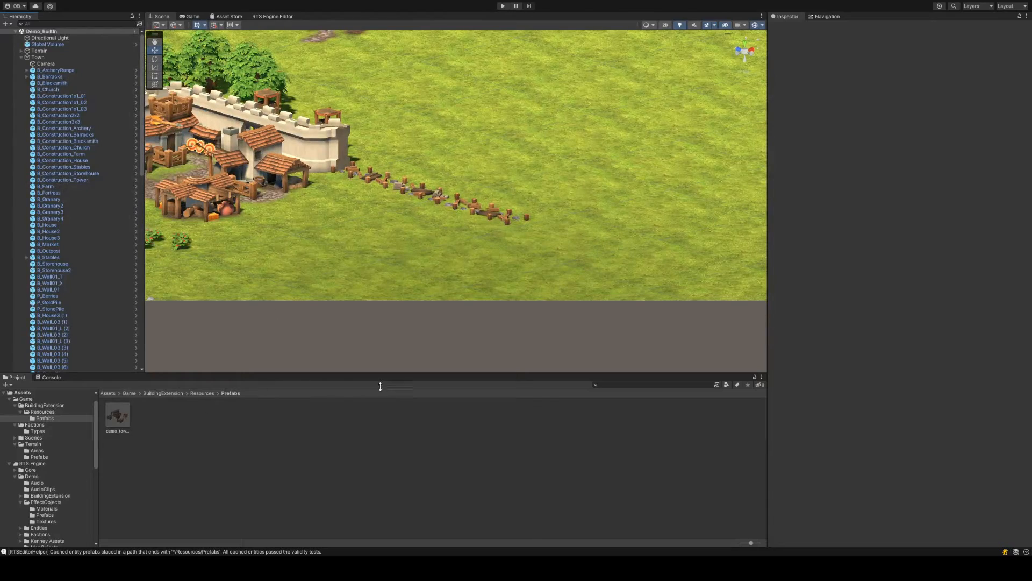
{"action": "left_click", "coordinate": [108, 393]}
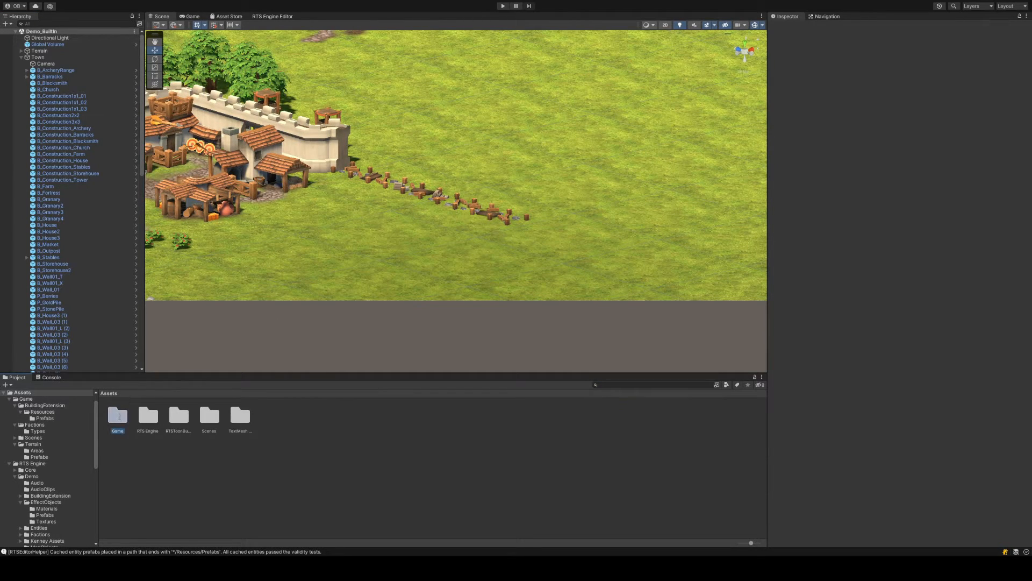
{"action": "double_click", "coordinate": [118, 415]}
{"action": "double_click", "coordinate": [178, 415]}
{"action": "left_click", "coordinate": [148, 415]}
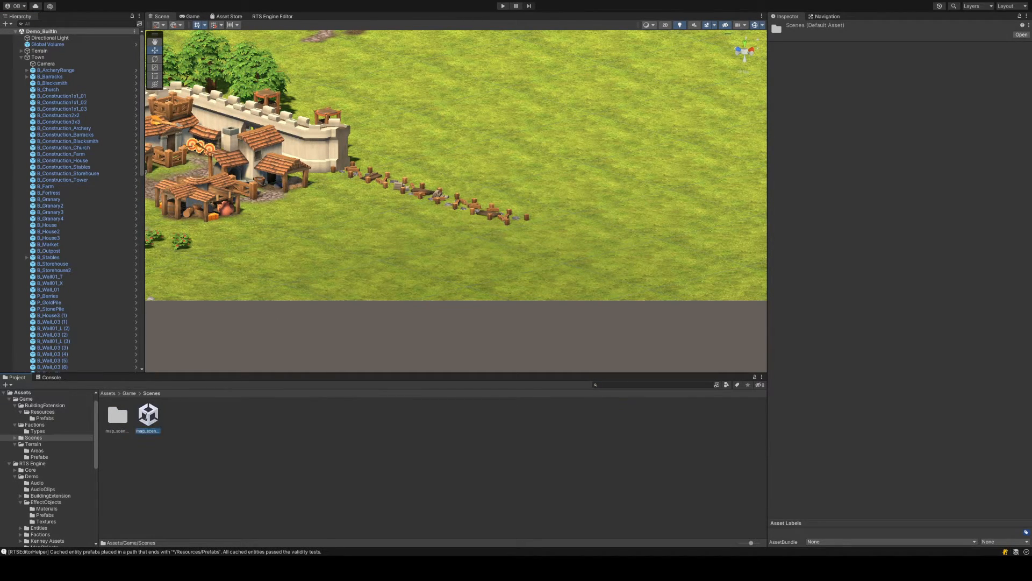
{"action": "double_click", "coordinate": [147, 415]}
Open the Game/BuildingExtension/Resources/Prefabs folder in the project assets
{"action": "left_click", "coordinate": [128, 393]}
{"action": "double_click", "coordinate": [119, 416]}
{"action": "double_click", "coordinate": [119, 416]}
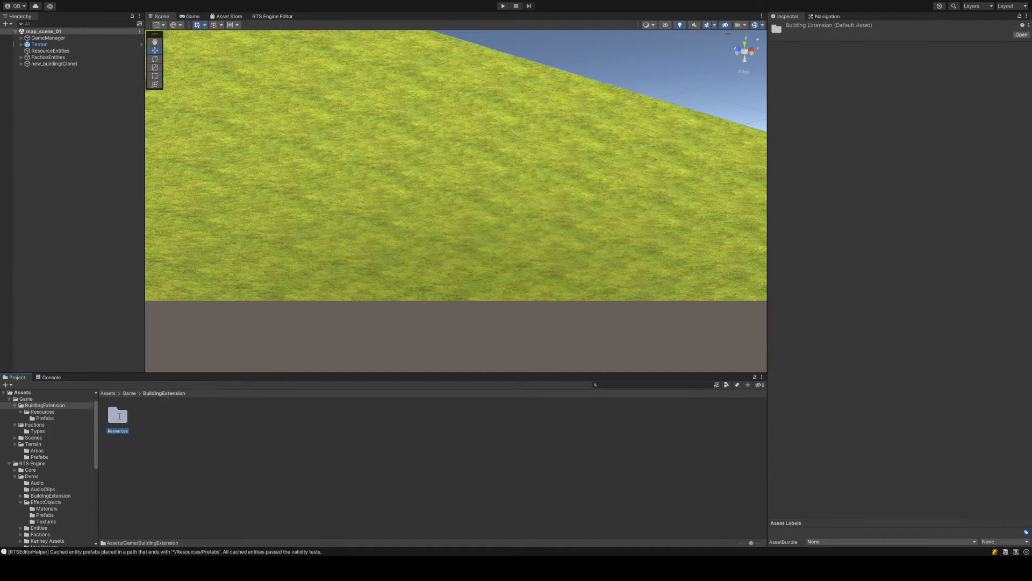
{"action": "double_click", "coordinate": [120, 416]}
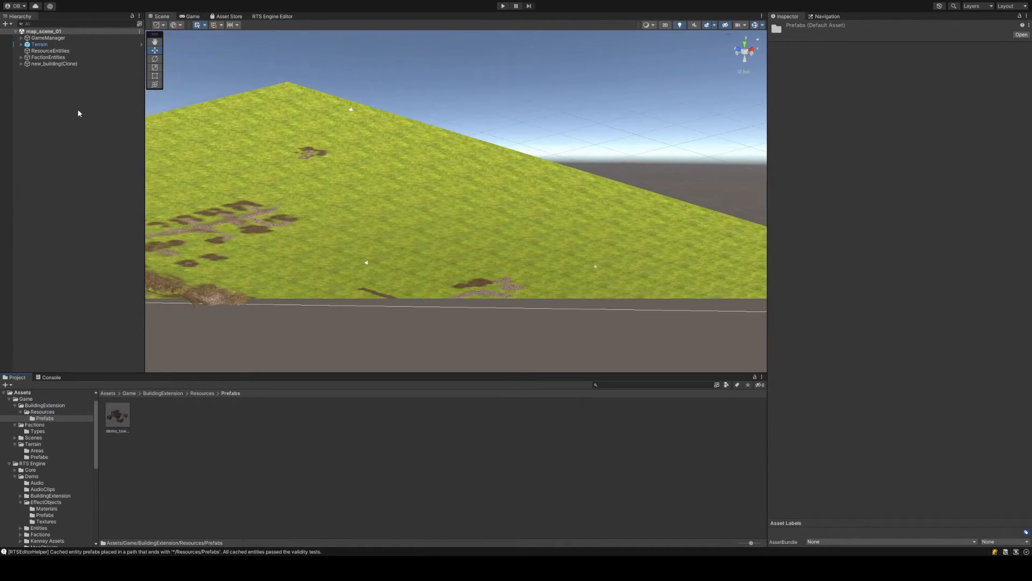
Delete new_building(Clone) from the scene and place the demo_town_center prefab on the terrain near new_building
{"action": "double_click", "coordinate": [60, 63]}
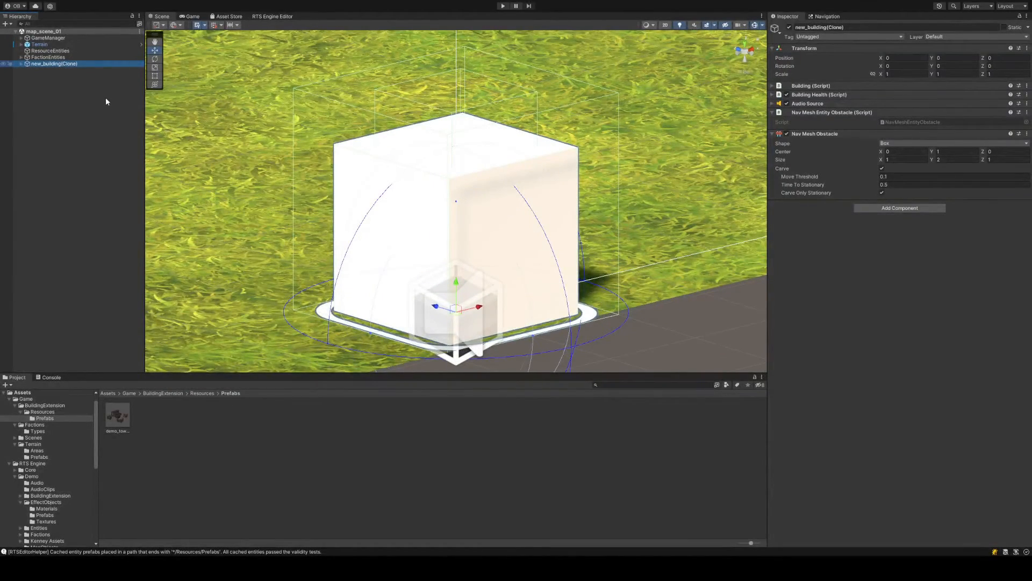
{"action": "key", "text": "Delete"}
{"action": "left_click", "coordinate": [21, 57]}
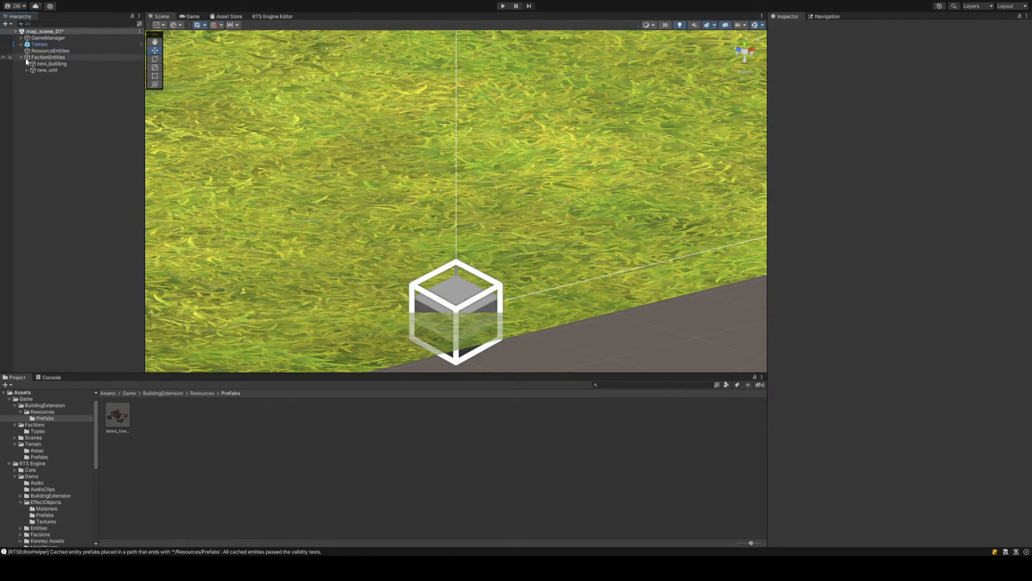
{"action": "double_click", "coordinate": [97, 64]}
{"action": "scroll", "coordinate": [324, 301], "scroll_direction": "down", "scroll_amount": 6}
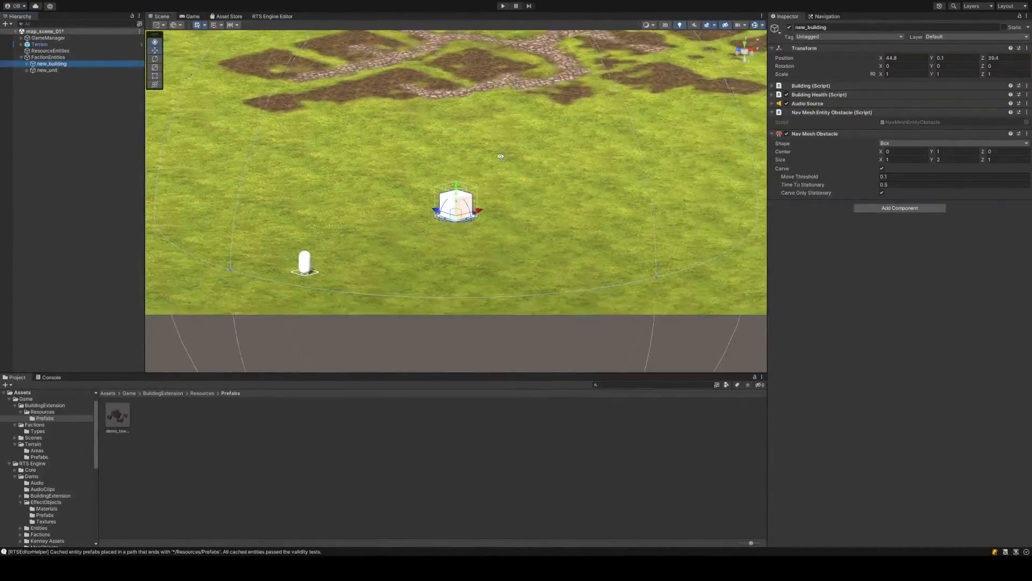
{"action": "left_click_drag", "start_coordinate": [118, 416], "coordinate": [504, 267]}
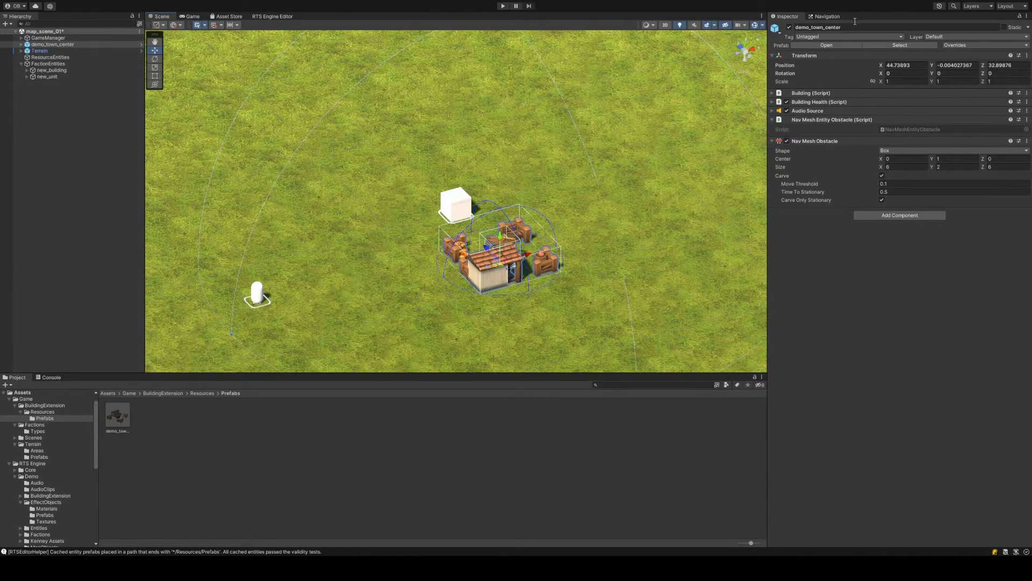
Display the nav mesh and examine from above the area carved around demo_town_center, then return to its component properties
{"action": "left_click", "coordinate": [824, 16]}
{"action": "left_click_drag", "start_coordinate": [600, 94], "coordinate": [589, 161], "text": "alt"}
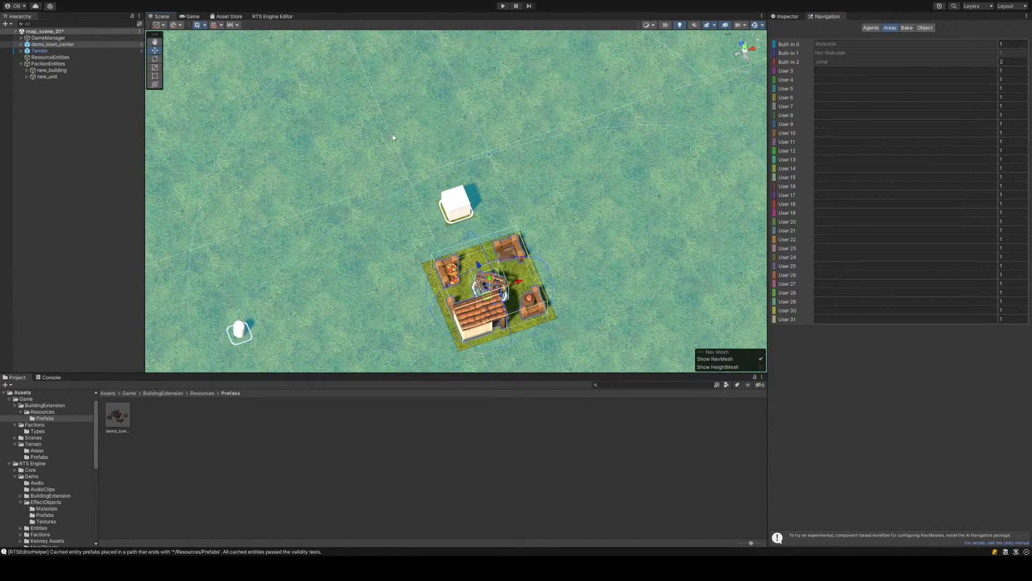
{"action": "left_click_drag", "start_coordinate": [393, 134], "coordinate": [390, 234], "text": "alt"}
{"action": "scroll", "coordinate": [481, 231], "scroll_direction": "up", "scroll_amount": 6}
{"action": "scroll", "coordinate": [482, 231], "scroll_direction": "down", "scroll_amount": 6}
{"action": "middle_click_drag", "start_coordinate": [685, 129], "coordinate": [689, 79]}
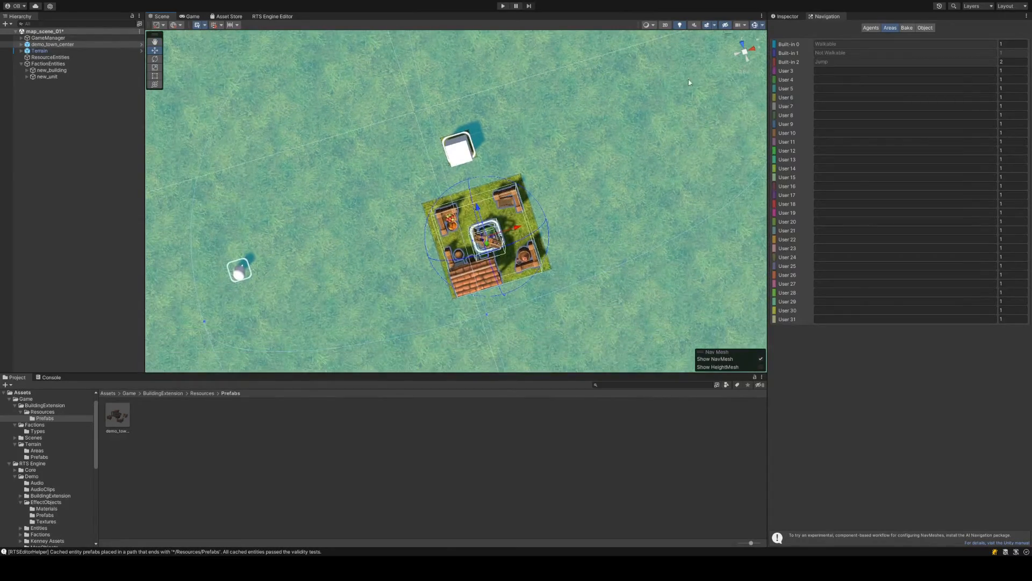
{"action": "left_click", "coordinate": [745, 52]}
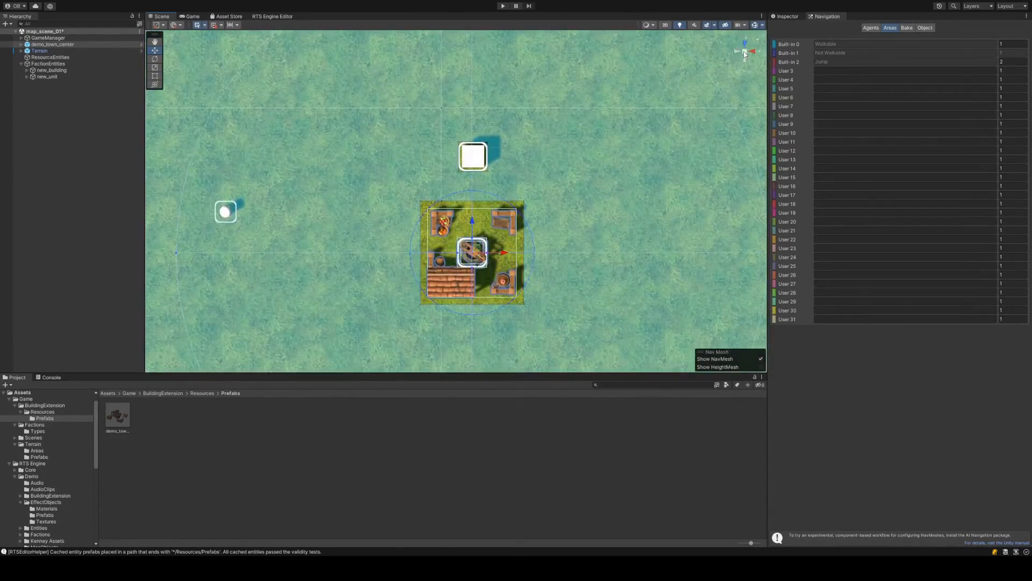
{"action": "left_click", "coordinate": [745, 52]}
{"action": "left_click", "coordinate": [745, 52]}
{"action": "scroll", "coordinate": [621, 191], "scroll_direction": "up", "scroll_amount": 5}
{"action": "middle_click_drag", "start_coordinate": [621, 191], "coordinate": [602, 112]}
{"action": "scroll", "coordinate": [627, 156], "scroll_direction": "up", "scroll_amount": 3}
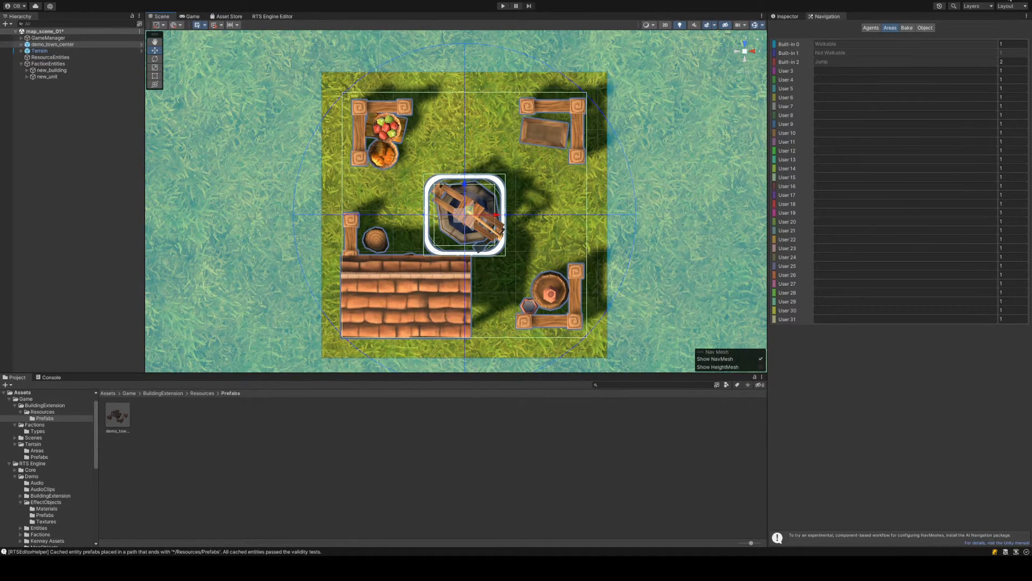
{"action": "left_click", "coordinate": [829, 17]}
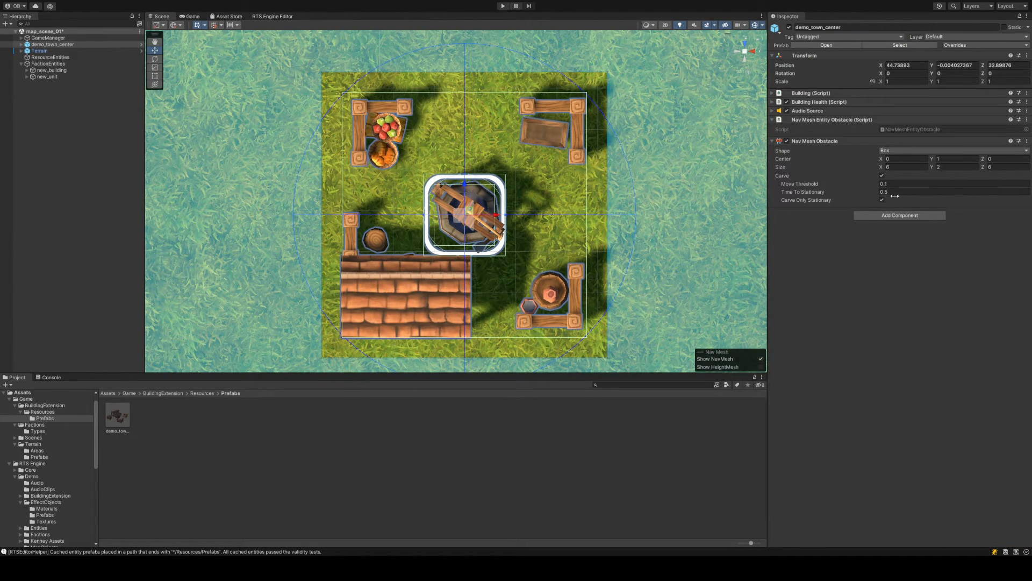
Set the Nav Mesh Obstacle size of demo_town_center to 5 on X and 5 on Z, and save the scene
{"action": "left_click_drag", "start_coordinate": [846, 185], "coordinate": [814, 186]}
{"action": "left_click_drag", "start_coordinate": [883, 167], "coordinate": [865, 168]}
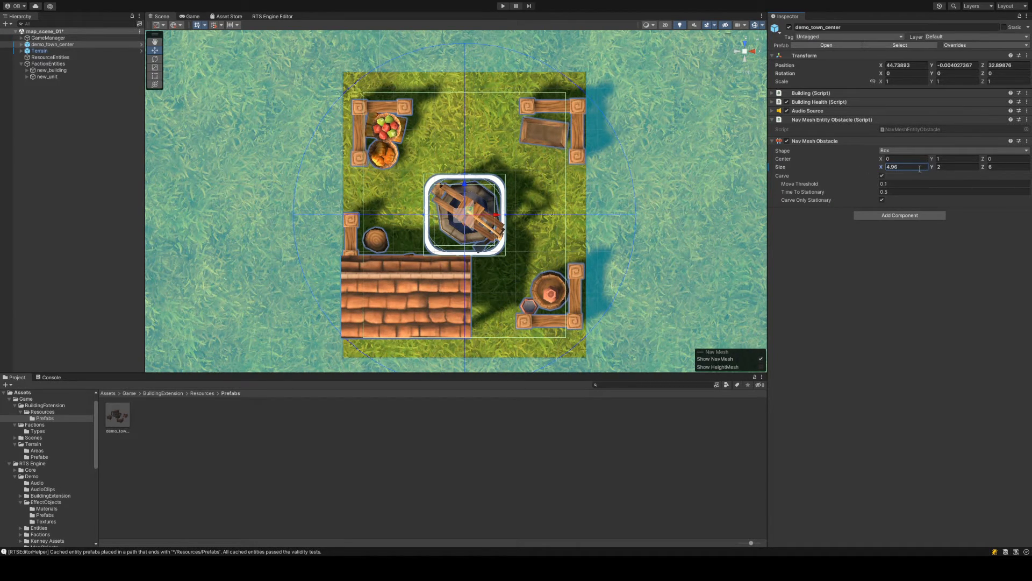
{"action": "type", "text": "5"}
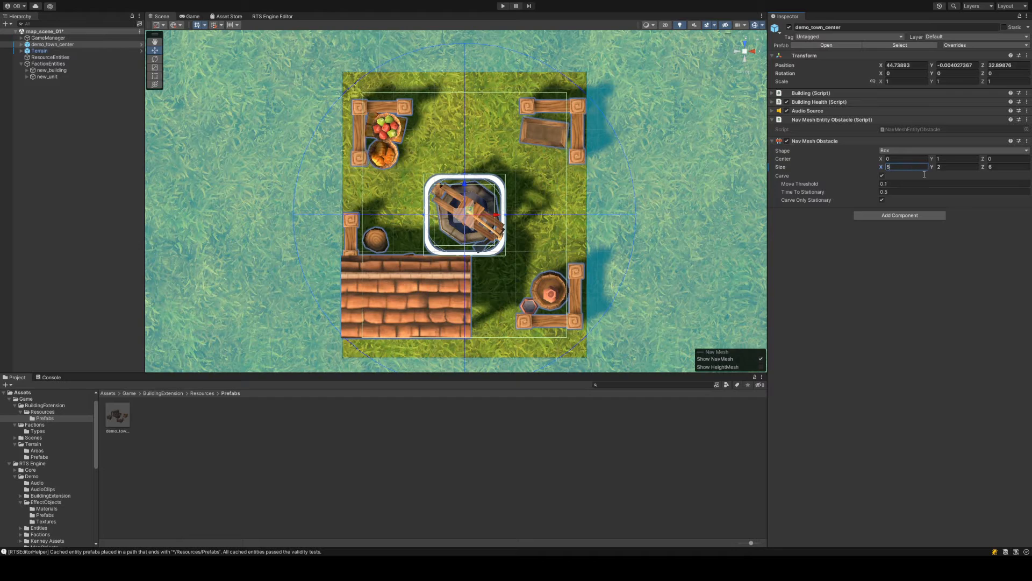
{"action": "left_click", "coordinate": [994, 166]}
{"action": "type", "text": "5"}
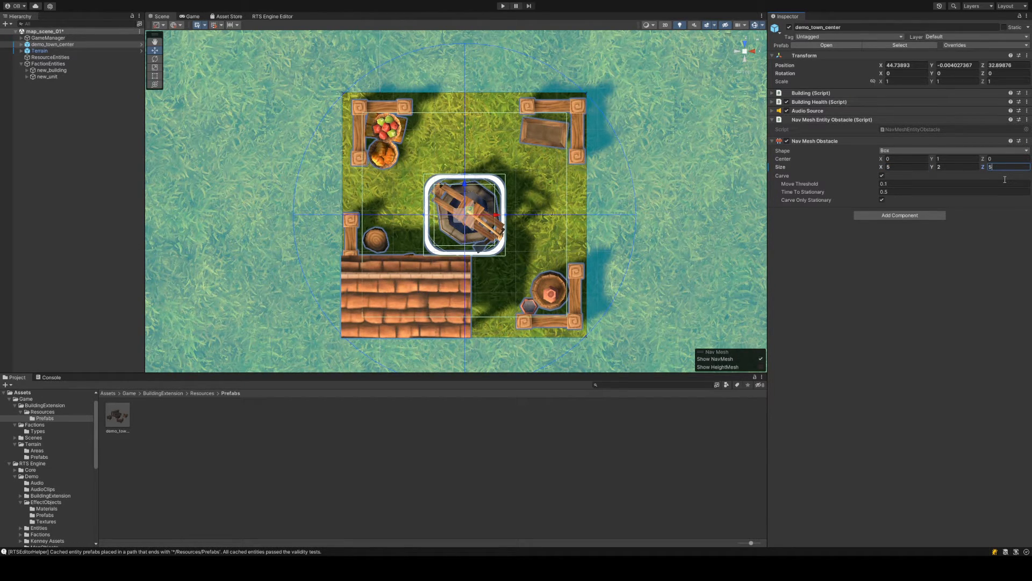
{"action": "left_click_drag", "start_coordinate": [664, 344], "coordinate": [691, 203], "text": "alt"}
{"action": "key", "text": "ctrl+s"}
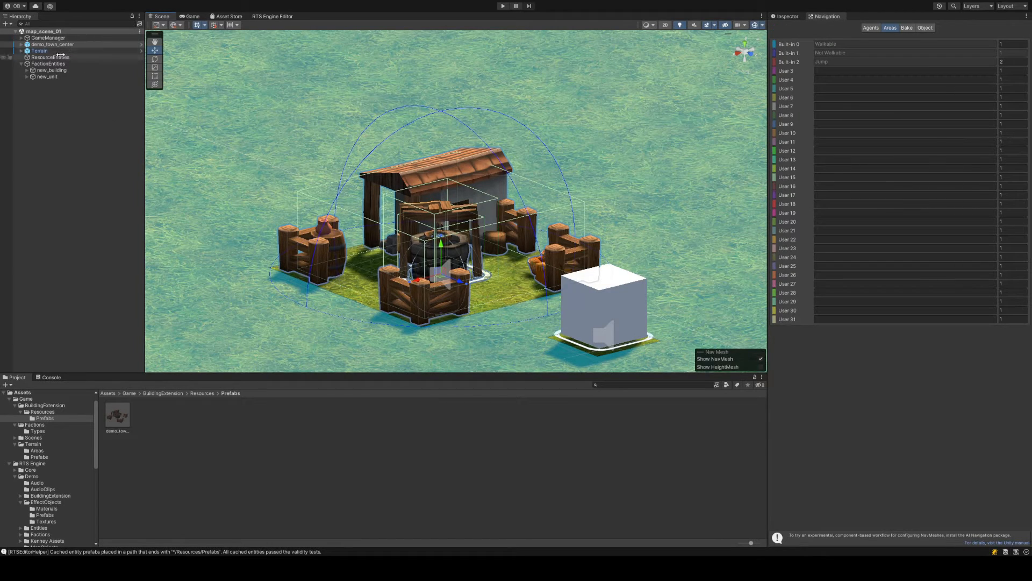
Apply the demo_town_center instance's changes to its prefab and open the prefab in context
{"action": "left_click", "coordinate": [801, 18]}
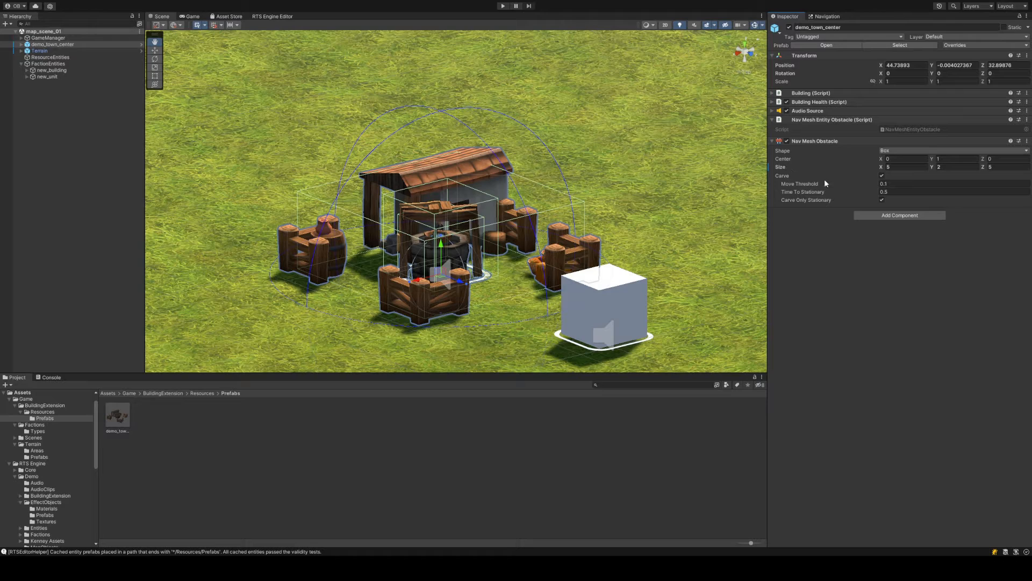
{"action": "key", "text": "ctrl+alt+a"}
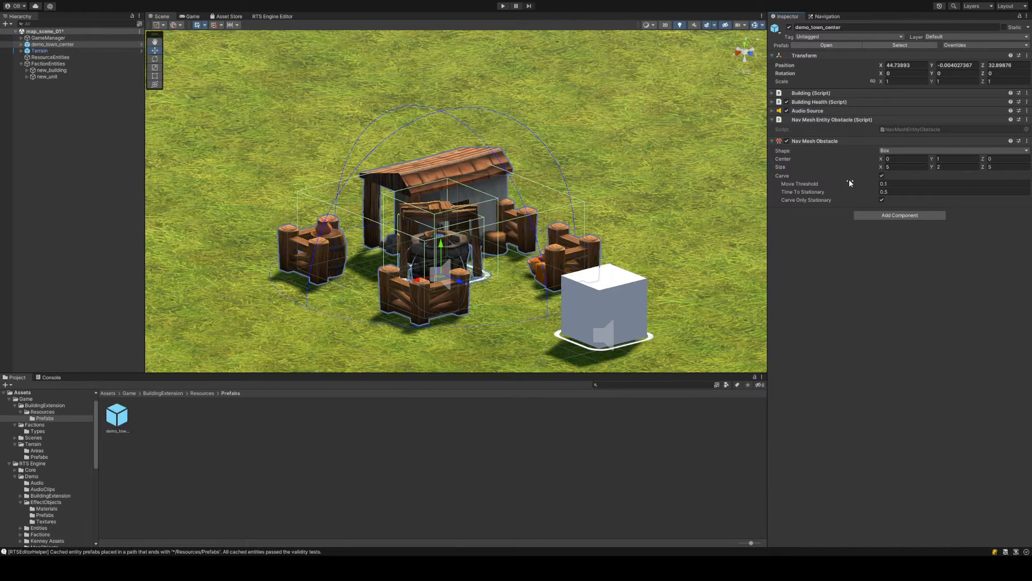
{"action": "left_click", "coordinate": [839, 43]}
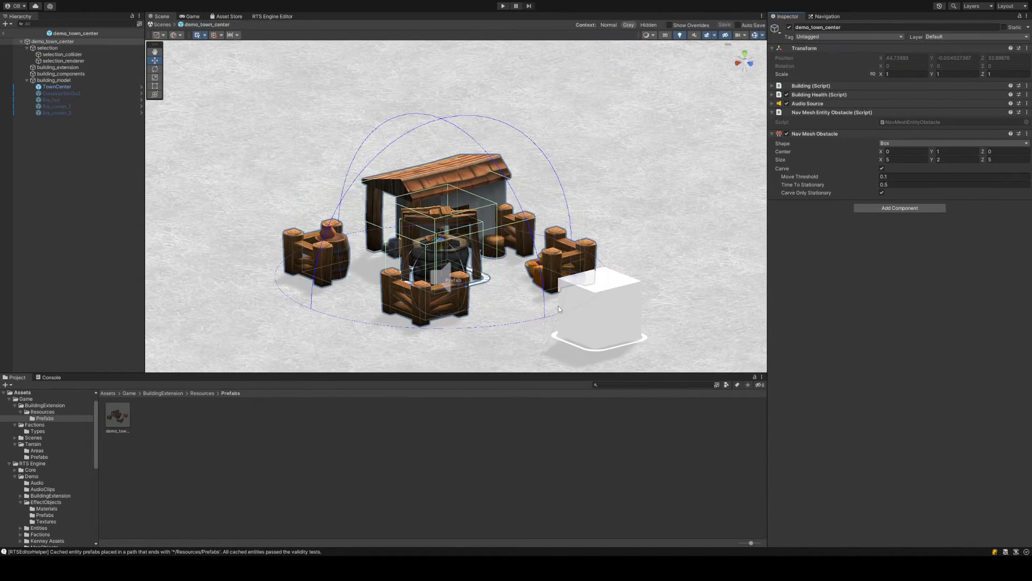
Remove the demo_town_center instance from the map scene and open its prefab asset on its own for editing
{"action": "left_click", "coordinate": [4, 34]}
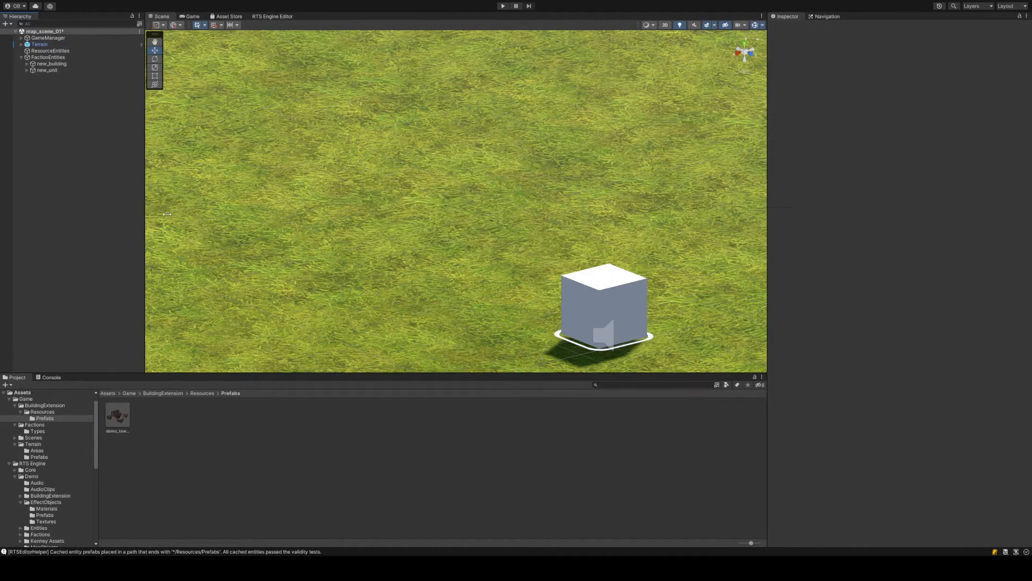
{"action": "double_click", "coordinate": [119, 415]}
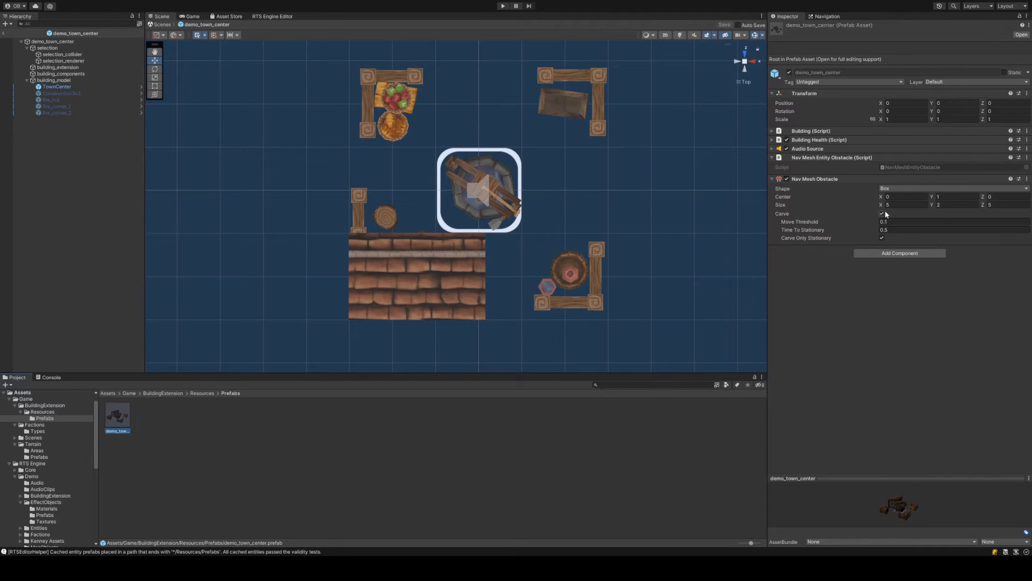
{"action": "left_click_drag", "start_coordinate": [635, 203], "coordinate": [570, 129], "text": "alt"}
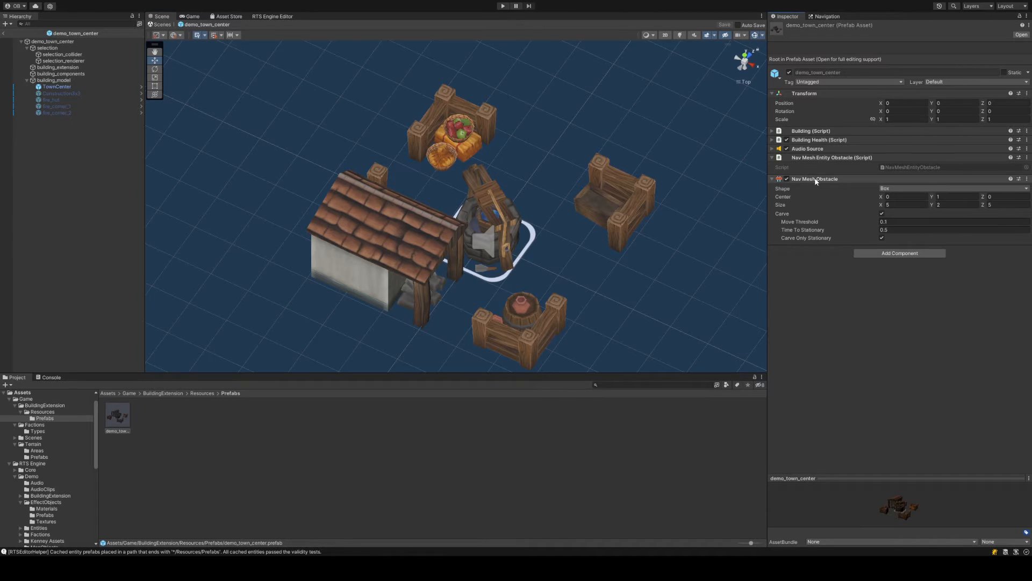
Collapse the Nav Mesh Entity Obstacle and Nav Mesh Obstacle components and the building_model children
{"action": "left_click", "coordinate": [777, 179]}
{"action": "left_click", "coordinate": [834, 157]}
{"action": "left_click", "coordinate": [859, 206]}
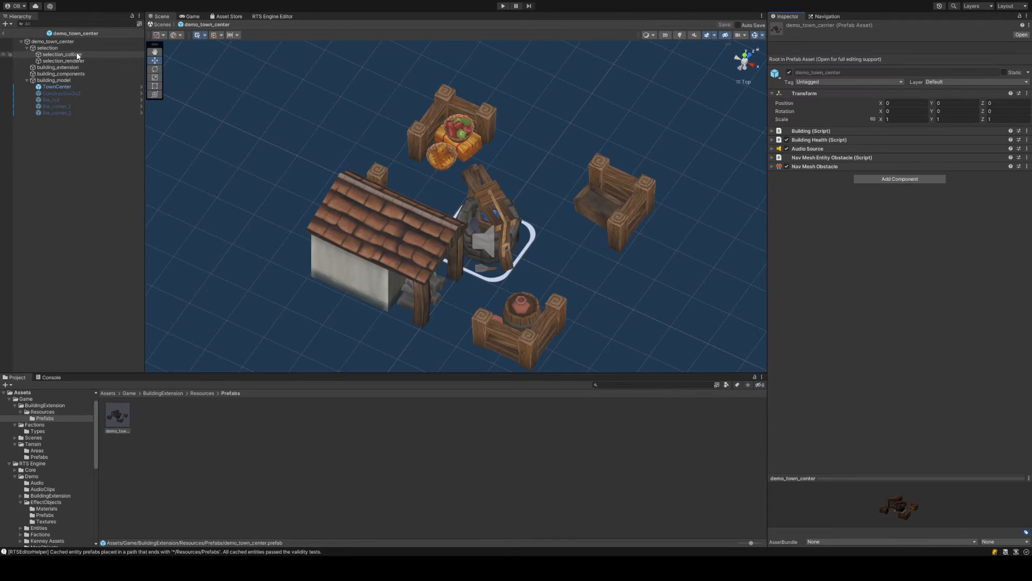
{"action": "left_click", "coordinate": [27, 80]}
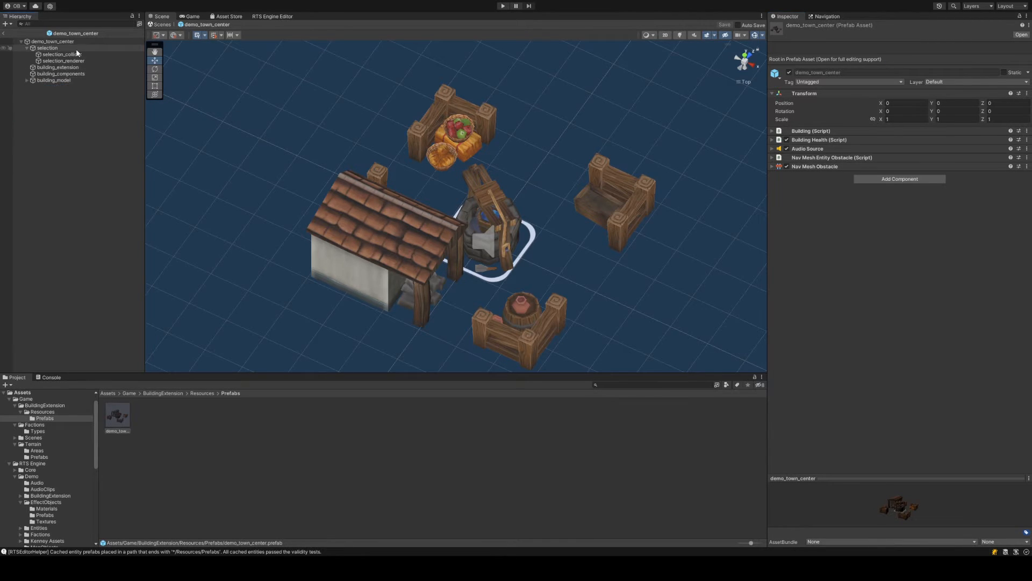
Examine the selection object from above and locate the collider referenced in its Selection Colliders list
{"action": "left_click", "coordinate": [47, 48]}
{"action": "key", "text": "f"}
{"action": "scroll", "coordinate": [473, 163], "scroll_direction": "down", "scroll_amount": 6}
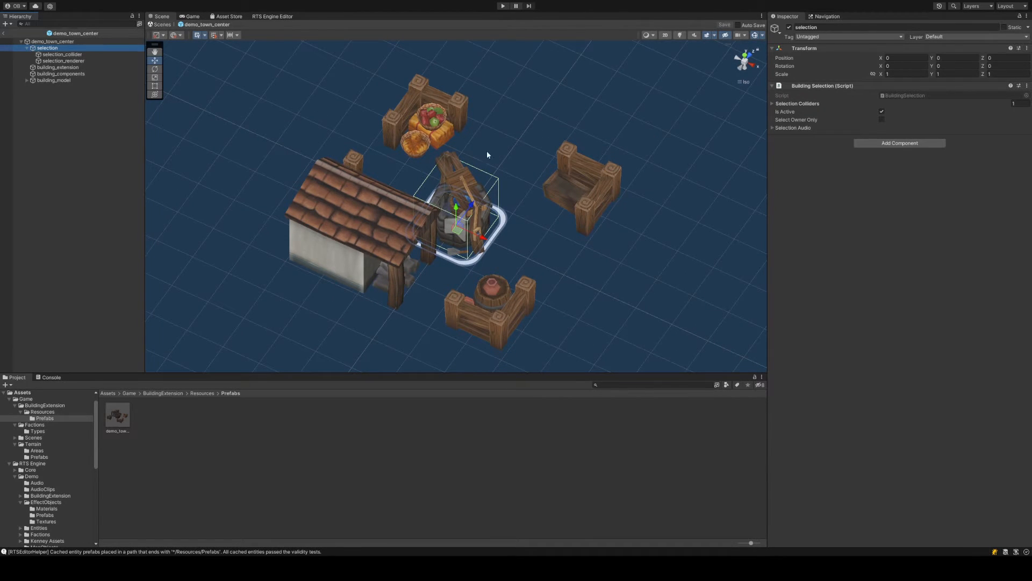
{"action": "left_click", "coordinate": [745, 54]}
{"action": "scroll", "coordinate": [481, 219], "scroll_direction": "down", "scroll_amount": 4}
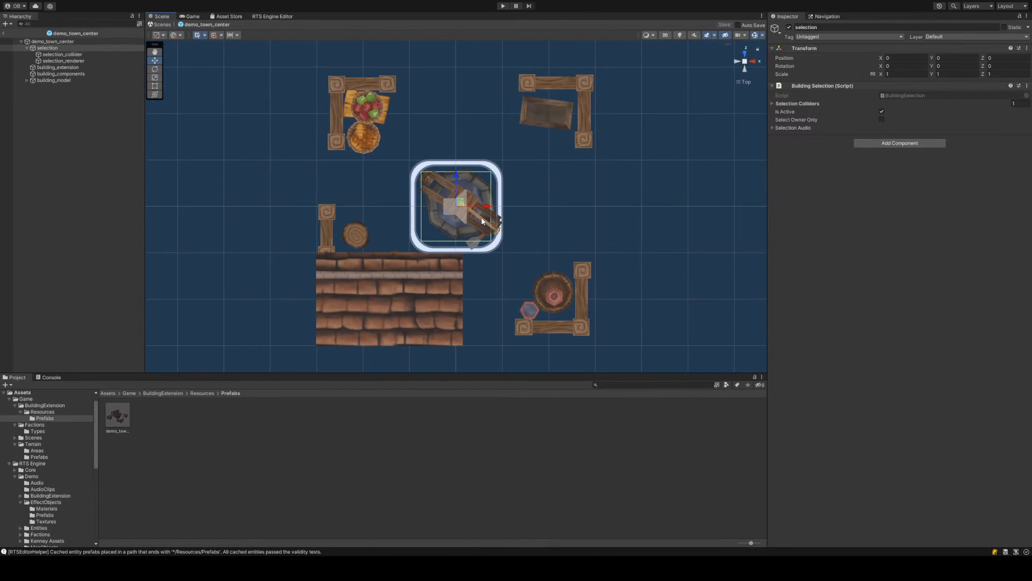
{"action": "middle_click_drag", "start_coordinate": [485, 218], "coordinate": [509, 202]}
{"action": "scroll", "coordinate": [514, 203], "scroll_direction": "up", "scroll_amount": 8}
{"action": "scroll", "coordinate": [514, 202], "scroll_direction": "down", "scroll_amount": 6}
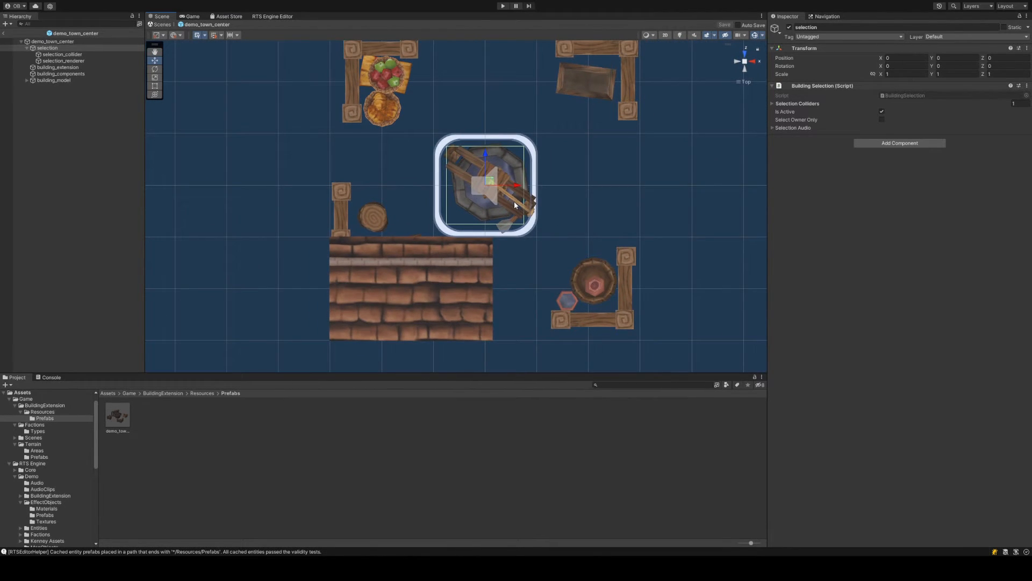
{"action": "scroll", "coordinate": [514, 205], "scroll_direction": "down", "scroll_amount": 1}
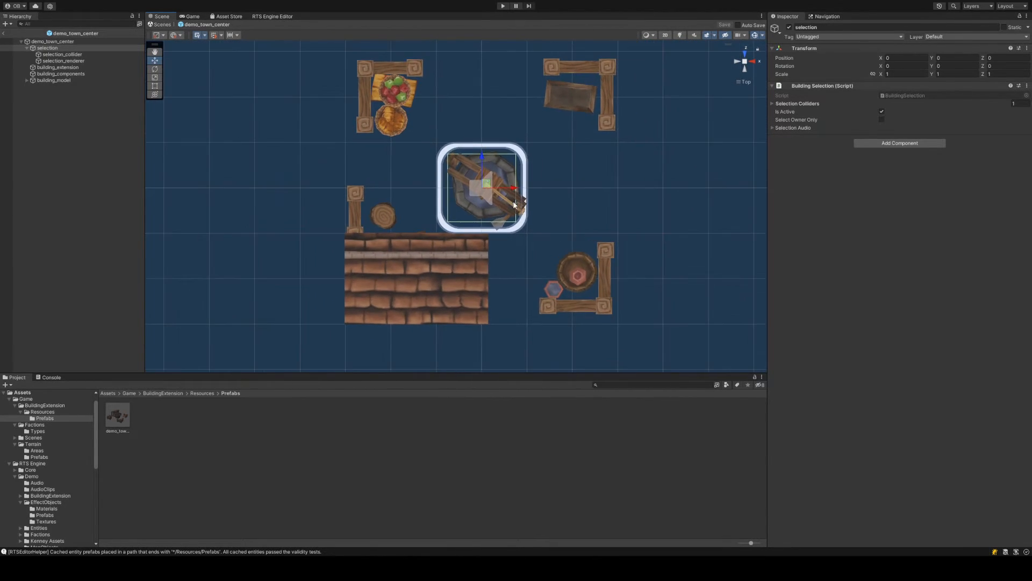
{"action": "left_click", "coordinate": [801, 103]}
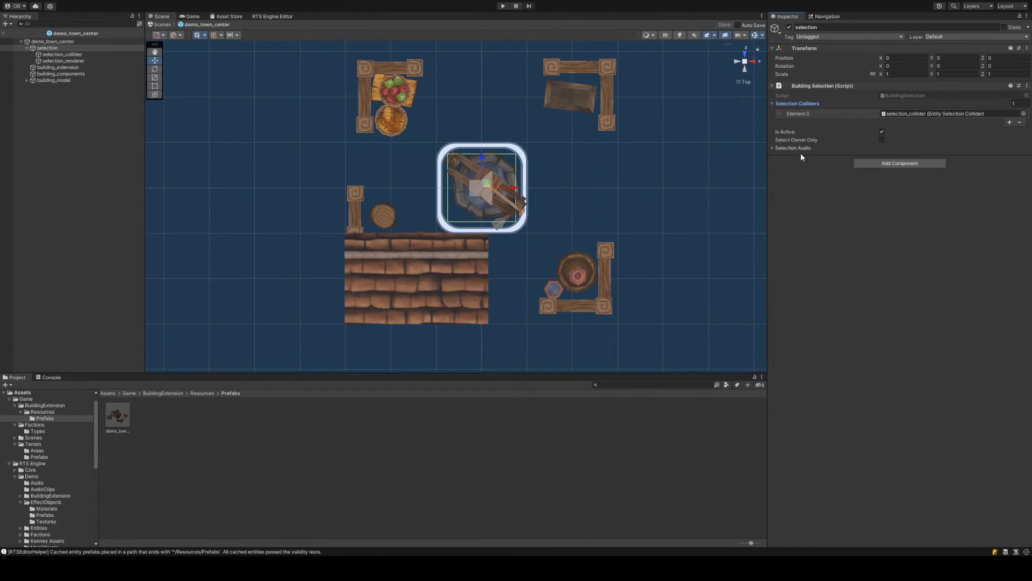
{"action": "left_click", "coordinate": [920, 114]}
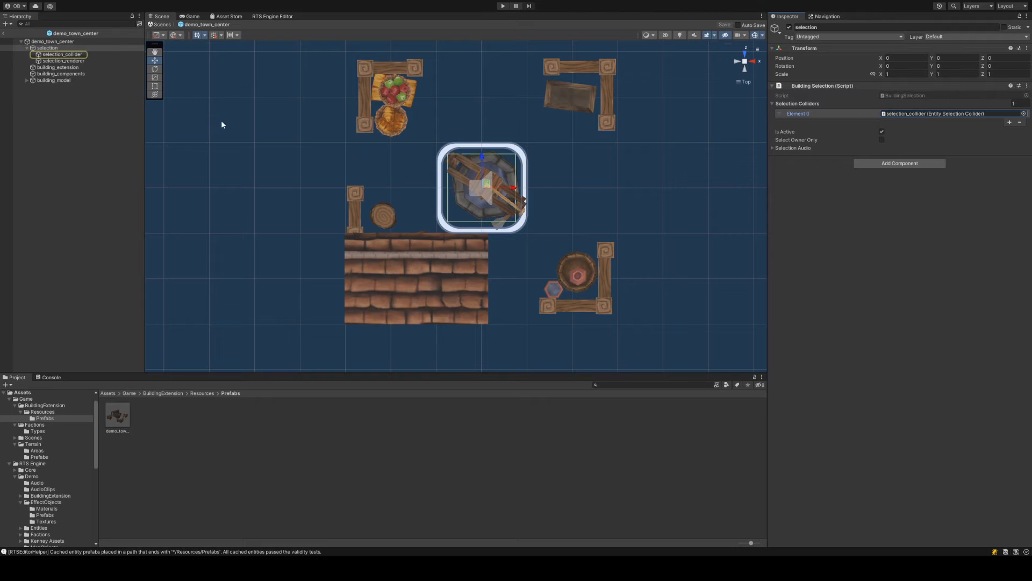
Examine the extent of selection_collider's box around the building and check its reference in the selection object's Building Selection component
{"action": "double_click", "coordinate": [93, 54]}
{"action": "scroll", "coordinate": [362, 156], "scroll_direction": "down", "scroll_amount": 6}
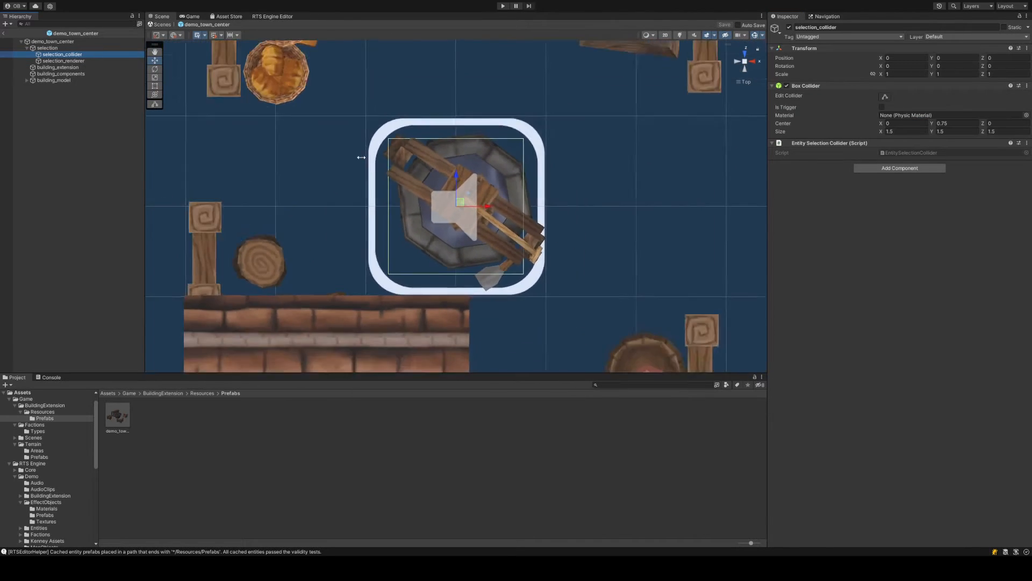
{"action": "left_click_drag", "start_coordinate": [349, 226], "coordinate": [534, 133], "text": "alt"}
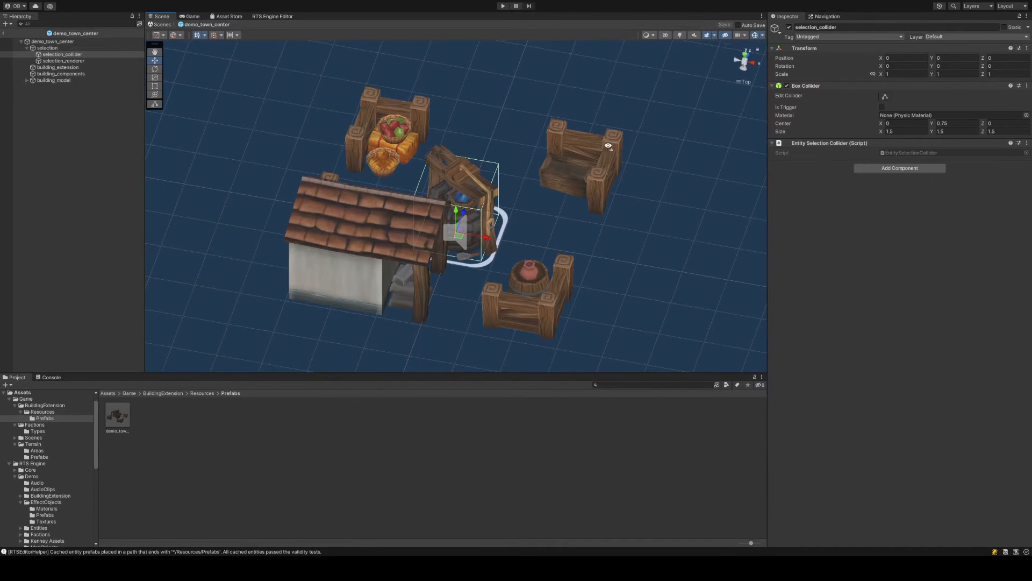
{"action": "left_click", "coordinate": [745, 55]}
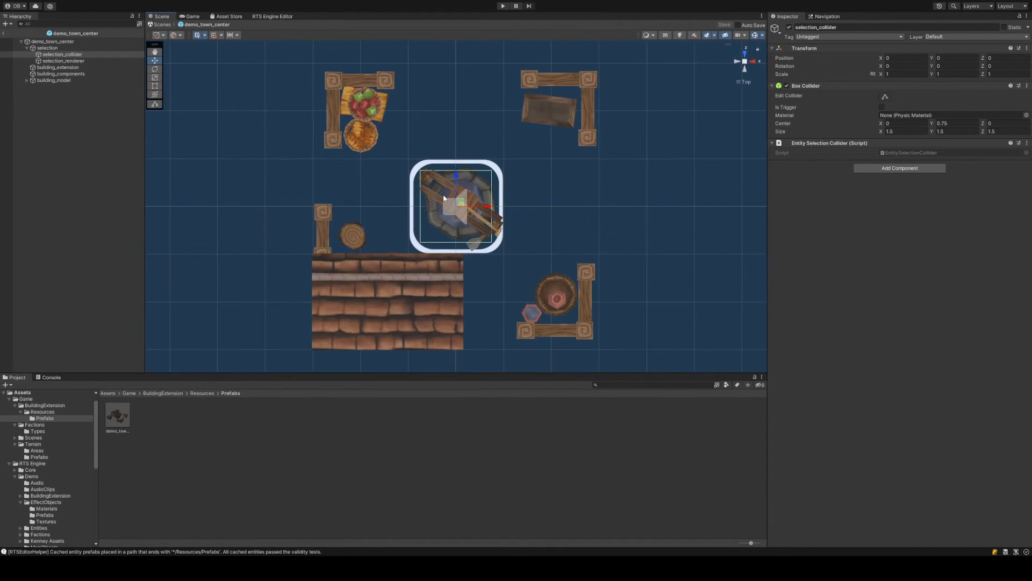
{"action": "left_click", "coordinate": [47, 48]}
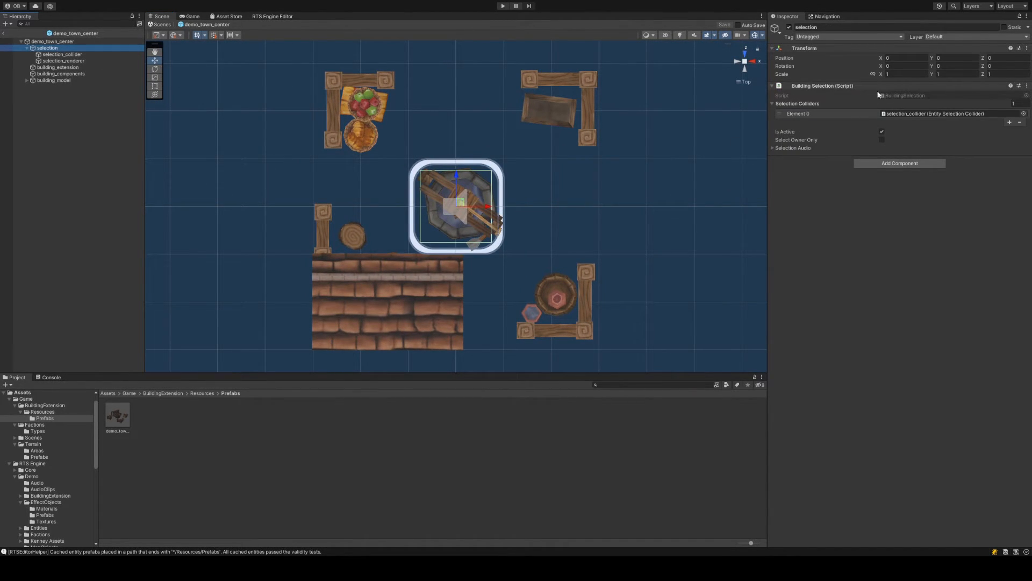
{"action": "left_click", "coordinate": [64, 43]}
{"action": "left_click", "coordinate": [63, 49]}
{"action": "left_click", "coordinate": [914, 114]}
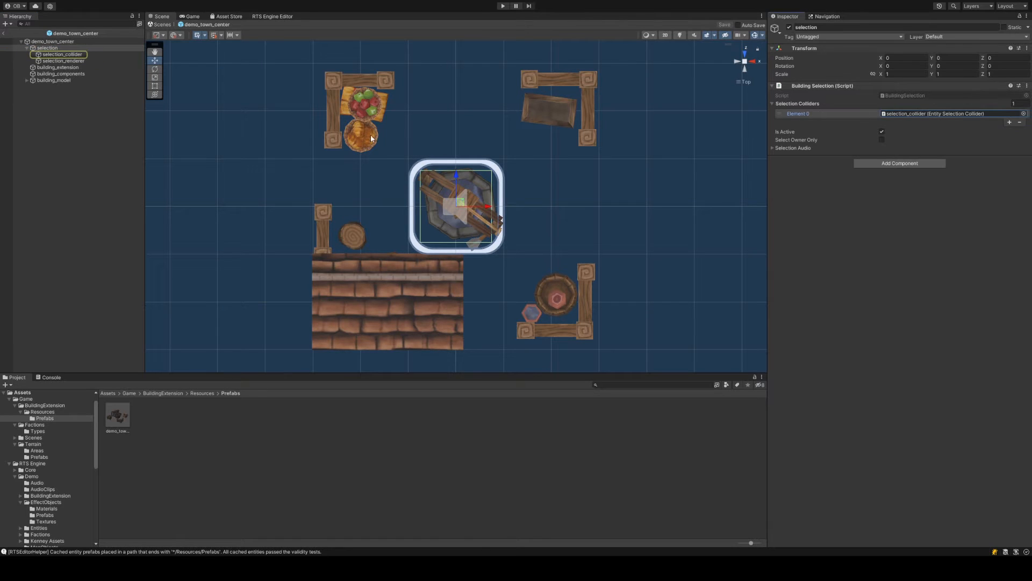
Set the Box Collider size of selection_collider to 6 on X and 6 on Z, and save the prefab
{"action": "double_click", "coordinate": [90, 55]}
{"action": "scroll", "coordinate": [489, 122], "scroll_direction": "down", "scroll_amount": 4}
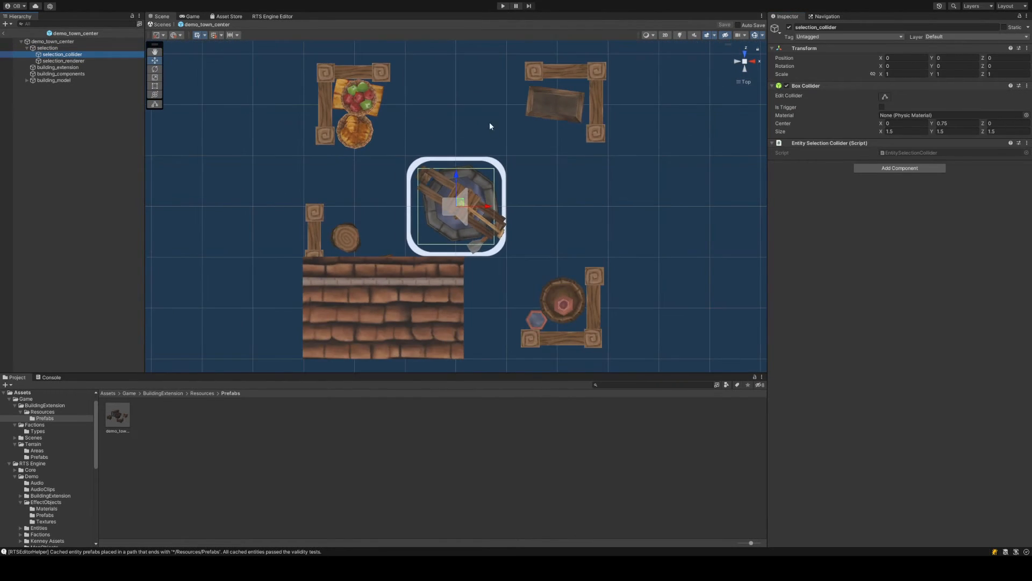
{"action": "left_click_drag", "start_coordinate": [882, 133], "coordinate": [909, 130]}
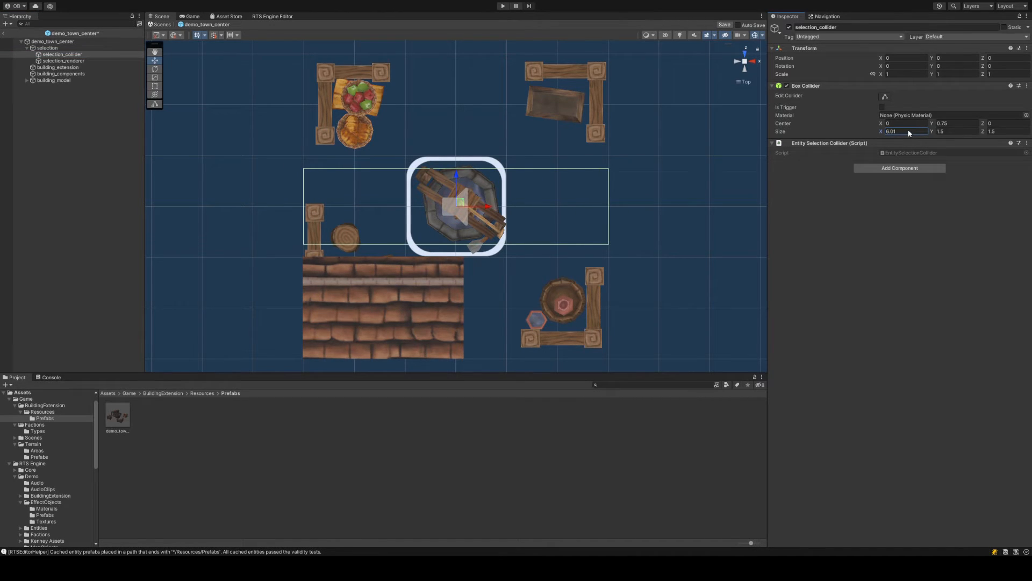
{"action": "left_click", "coordinate": [908, 132]}
{"action": "type", "text": "6"}
{"action": "left_click", "coordinate": [1005, 131]}
{"action": "type", "text": "6"}
{"action": "key", "text": "ctrl+s"}
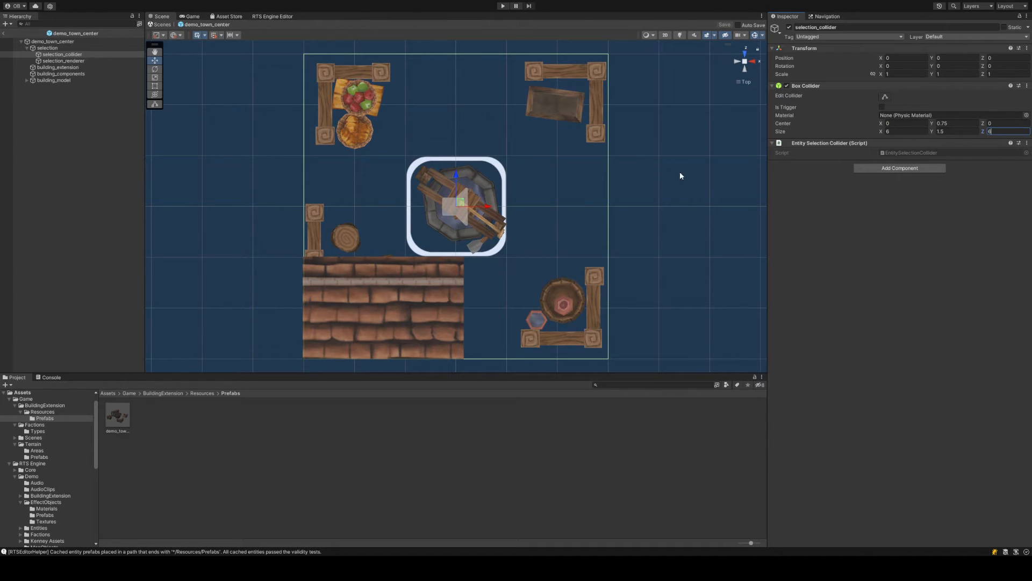
From the side view, set selection_collider's Box Collider height to 2 on Y and its center Y to 1
{"action": "left_click", "coordinate": [753, 61]}
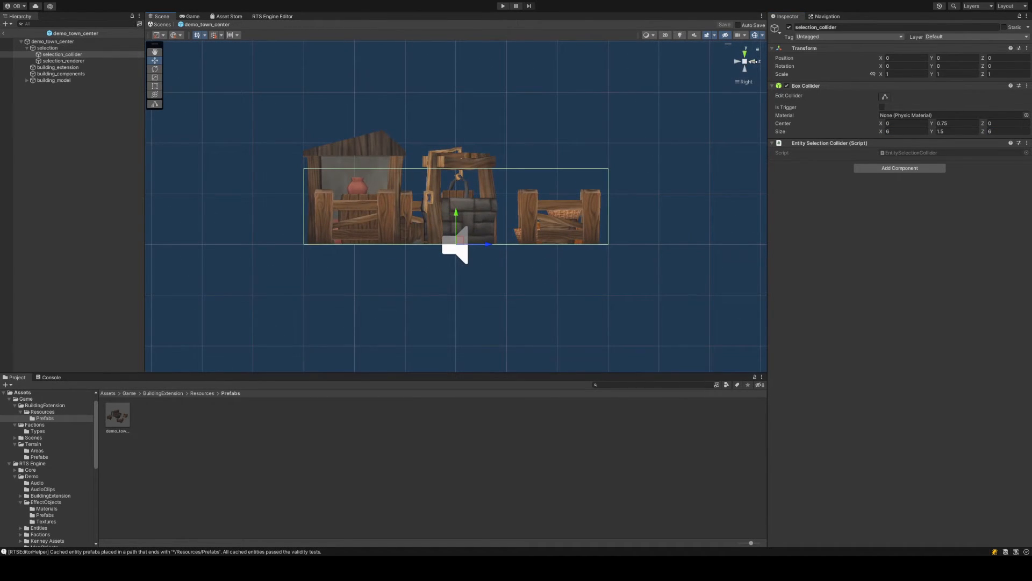
{"action": "left_click_drag", "start_coordinate": [932, 132], "coordinate": [943, 134]}
{"action": "left_click", "coordinate": [957, 132]}
{"action": "type", "text": "2"}
{"action": "left_click", "coordinate": [955, 123]}
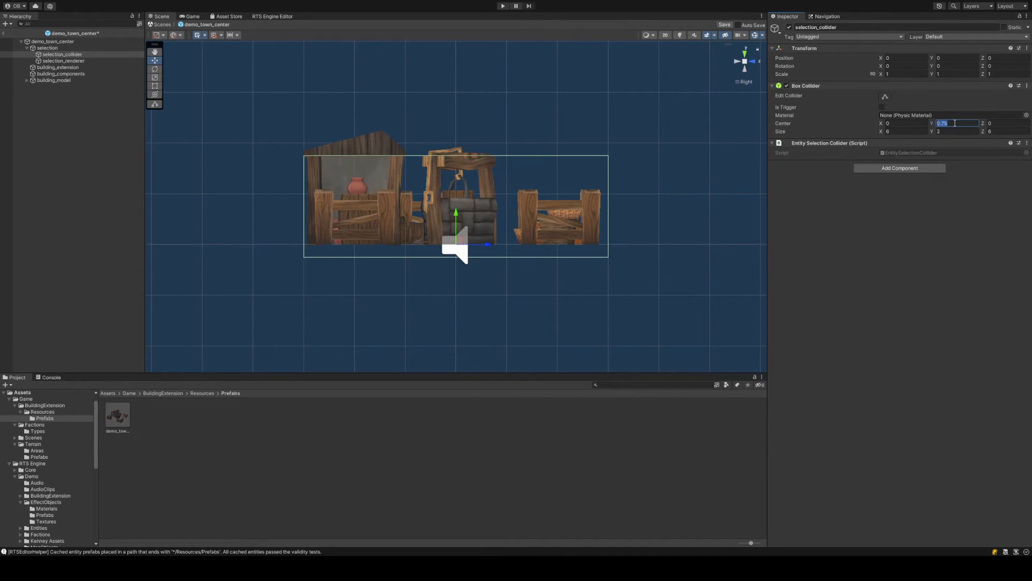
{"action": "type", "text": "1"}
Examine from several angles how the resized selection_collider box encloses the town center model, and save the prefab
{"action": "left_click_drag", "start_coordinate": [616, 171], "coordinate": [402, 168], "text": "alt"}
{"action": "scroll", "coordinate": [430, 177], "scroll_direction": "down", "scroll_amount": 5}
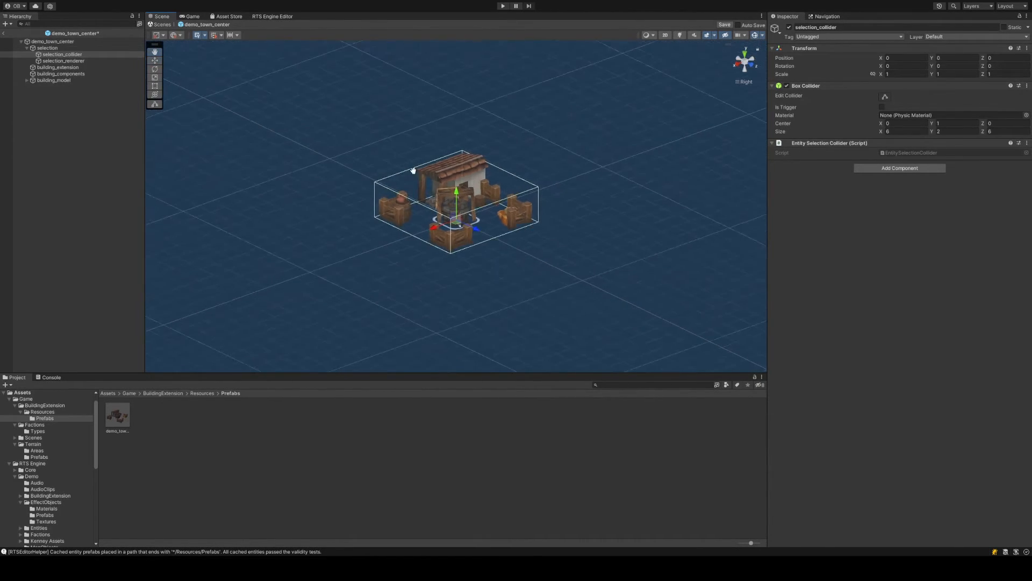
{"action": "scroll", "coordinate": [476, 194], "scroll_direction": "up", "scroll_amount": 2}
{"action": "scroll", "coordinate": [475, 193], "scroll_direction": "up", "scroll_amount": 1}
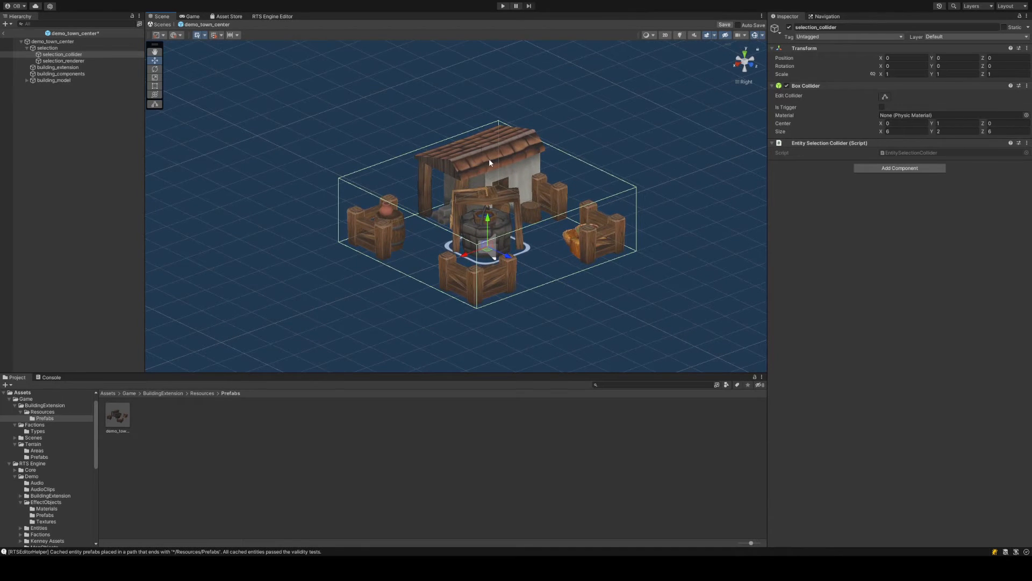
{"action": "scroll", "coordinate": [483, 156], "scroll_direction": "up", "scroll_amount": 1}
{"action": "scroll", "coordinate": [536, 130], "scroll_direction": "up", "scroll_amount": 1}
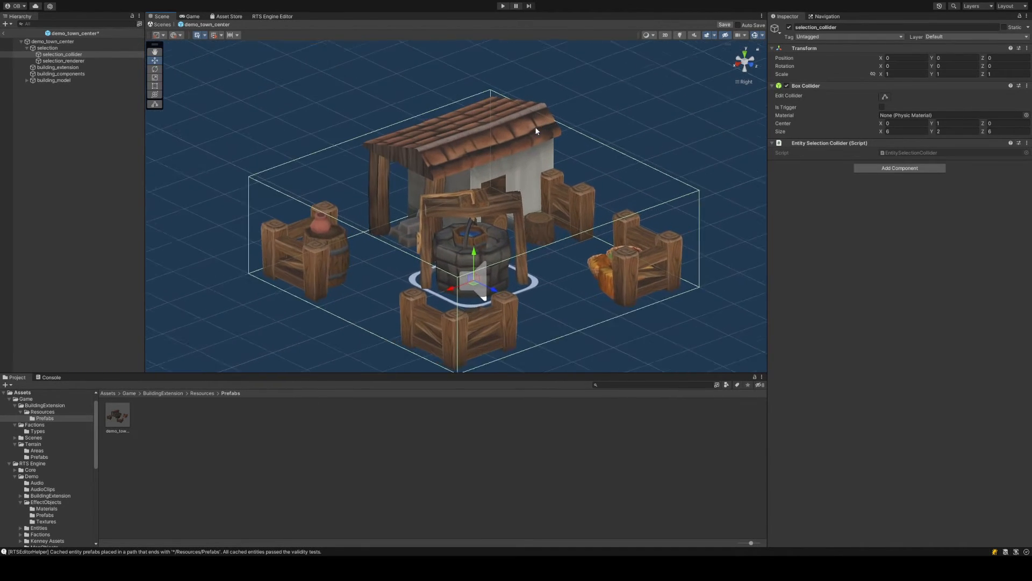
{"action": "scroll", "coordinate": [542, 116], "scroll_direction": "up", "scroll_amount": 1}
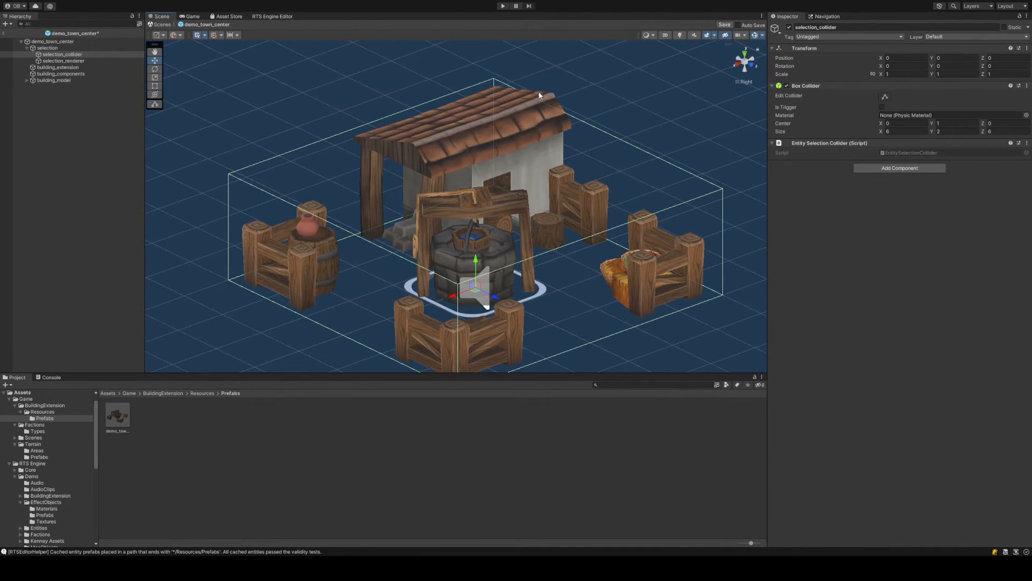
{"action": "middle_click_drag", "start_coordinate": [554, 108], "coordinate": [512, 117]}
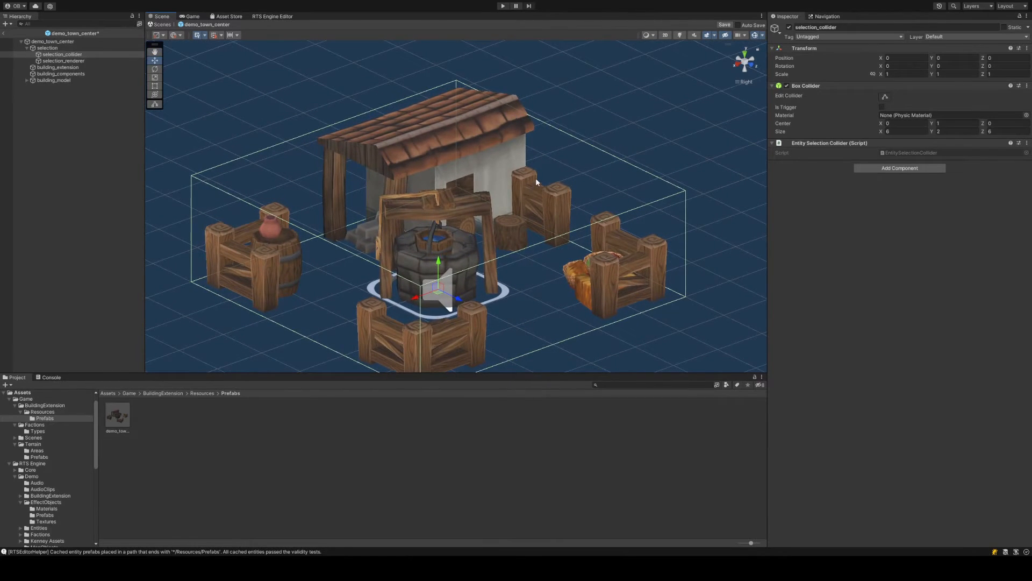
{"action": "left_click_drag", "start_coordinate": [536, 180], "coordinate": [379, 128], "text": "alt"}
{"action": "key", "text": "ctrl+s"}
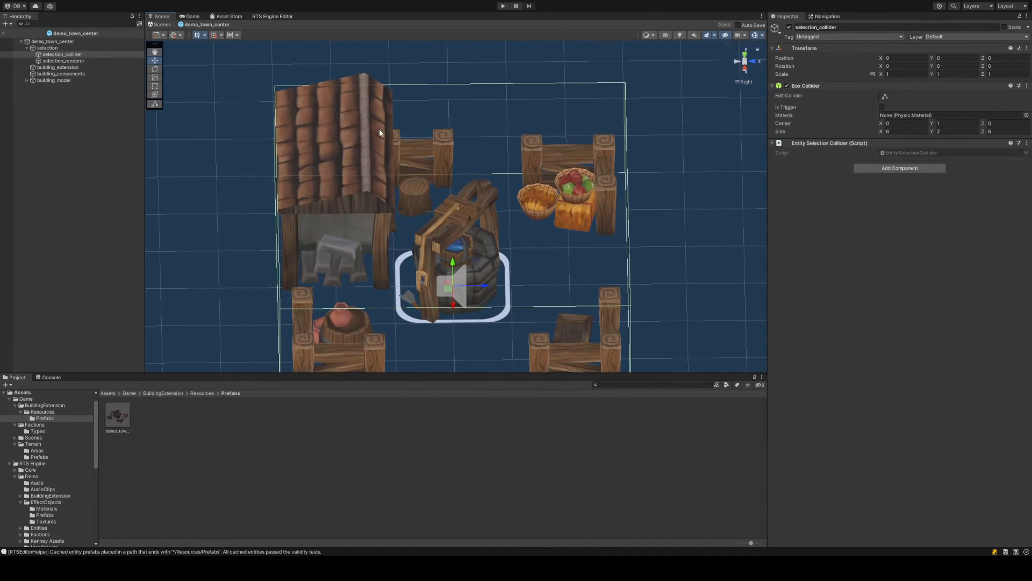
Duplicate selection_collider, place the copy directly beneath it under selection, and deactivate the original
{"action": "left_click", "coordinate": [87, 55]}
{"action": "key", "text": "ctrl+d"}
{"action": "left_click_drag", "start_coordinate": [83, 68], "coordinate": [84, 58]}
{"action": "left_click", "coordinate": [83, 55]}
{"action": "left_click", "coordinate": [790, 27]}
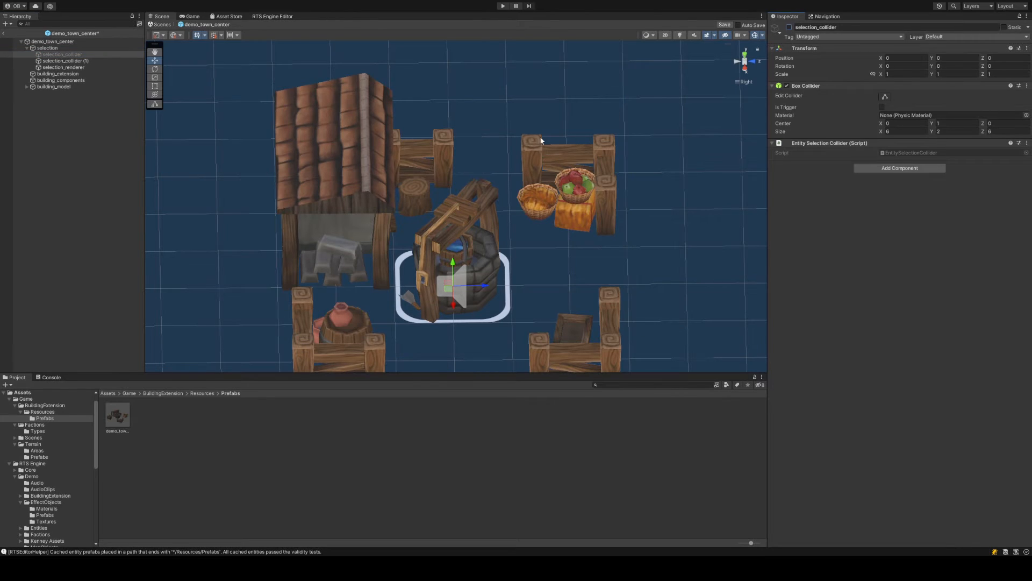
Open the name of the duplicate selection_collider (1) for editing
{"action": "left_click", "coordinate": [92, 61]}
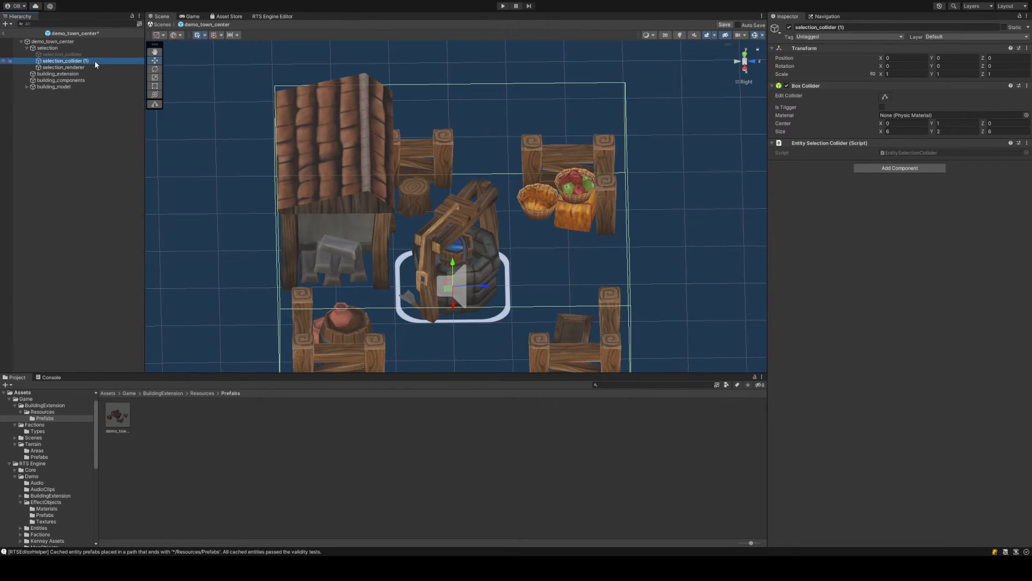
{"action": "left_click", "coordinate": [95, 60]}
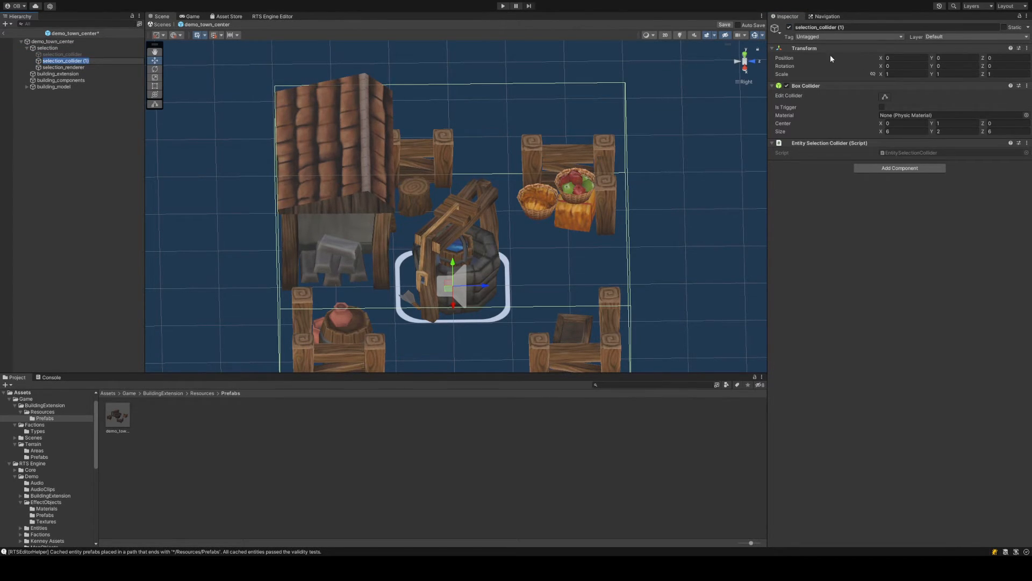
Set the duplicated selection collider's Z size to 1.98 and its Z position to -1.98
{"action": "left_click", "coordinate": [744, 54]}
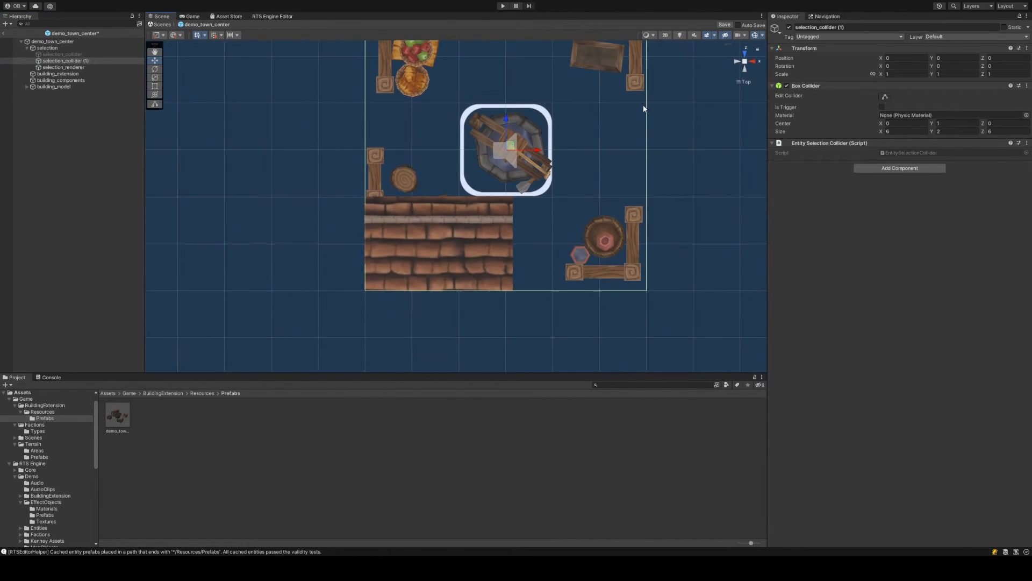
{"action": "mouse_move", "coordinate": [881, 132]}
{"action": "left_mouse_down"}
{"action": "mouse_move", "coordinate": [853, 129]}
{"action": "mouse_move", "coordinate": [879, 127]}
{"action": "left_mouse_up"}
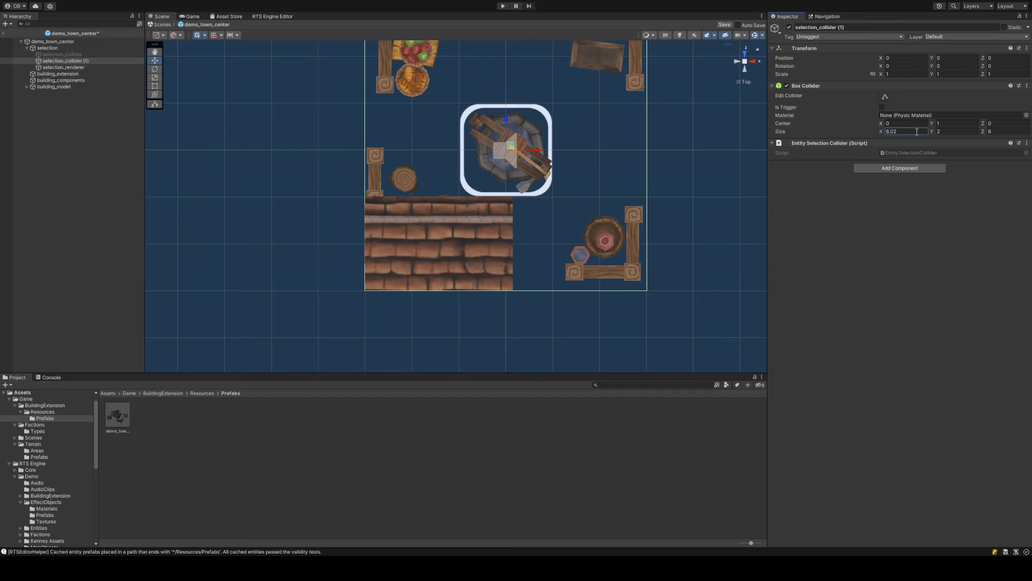
{"action": "key", "text": "ctrl+z"}
{"action": "left_click_drag", "start_coordinate": [984, 132], "coordinate": [954, 131]}
{"action": "left_click_drag", "start_coordinate": [882, 123], "coordinate": [878, 125]}
{"action": "mouse_move", "coordinate": [879, 57]}
{"action": "left_mouse_down"}
{"action": "mouse_move", "coordinate": [887, 56]}
{"action": "mouse_move", "coordinate": [877, 56]}
{"action": "left_mouse_up"}
{"action": "left_click_drag", "start_coordinate": [984, 57], "coordinate": [953, 57]}
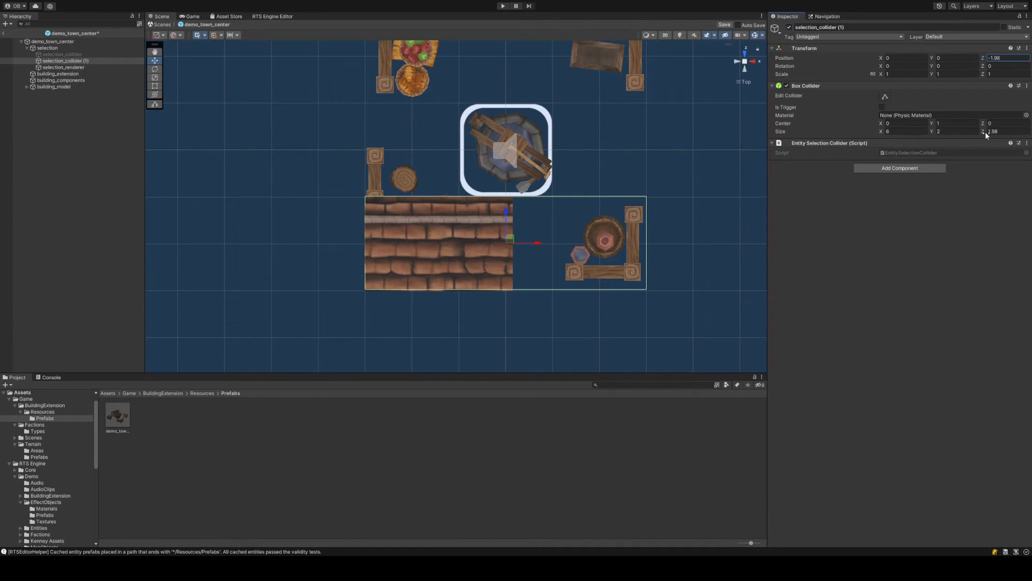
Fit the collider around the tiled-roof hut with X size 3.34 and X position -1.4
{"action": "left_click_drag", "start_coordinate": [985, 131], "coordinate": [976, 131]}
{"action": "left_click_drag", "start_coordinate": [883, 131], "coordinate": [850, 135]}
{"action": "left_click", "coordinate": [880, 58]}
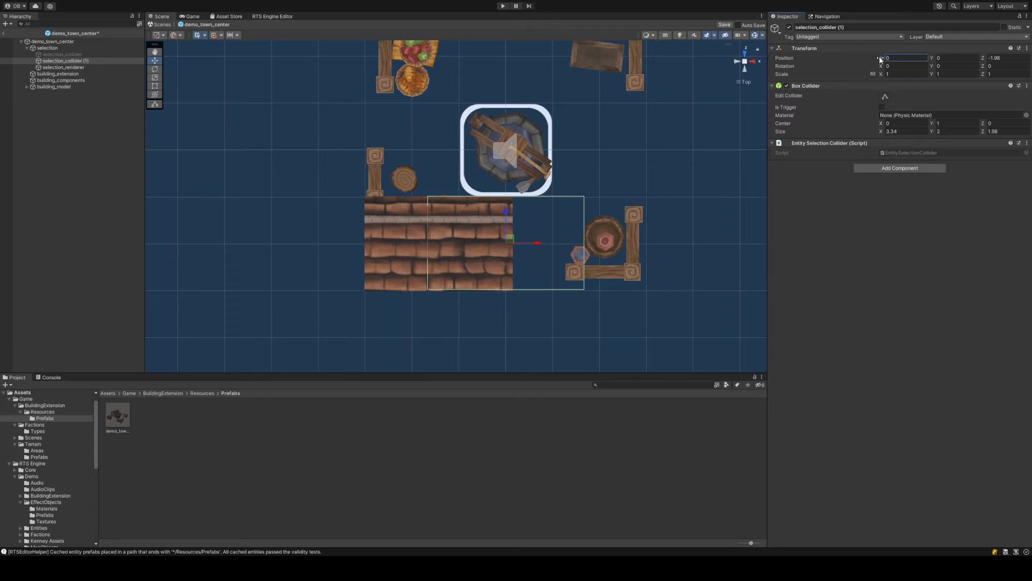
{"action": "left_click_drag", "start_coordinate": [881, 59], "coordinate": [873, 59]}
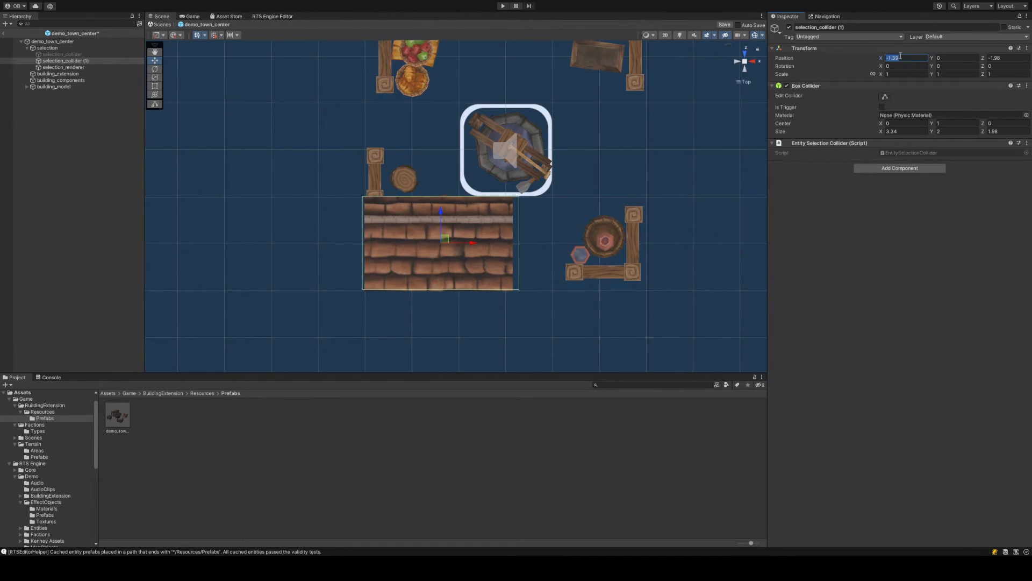
{"action": "type", "text": "-1"}
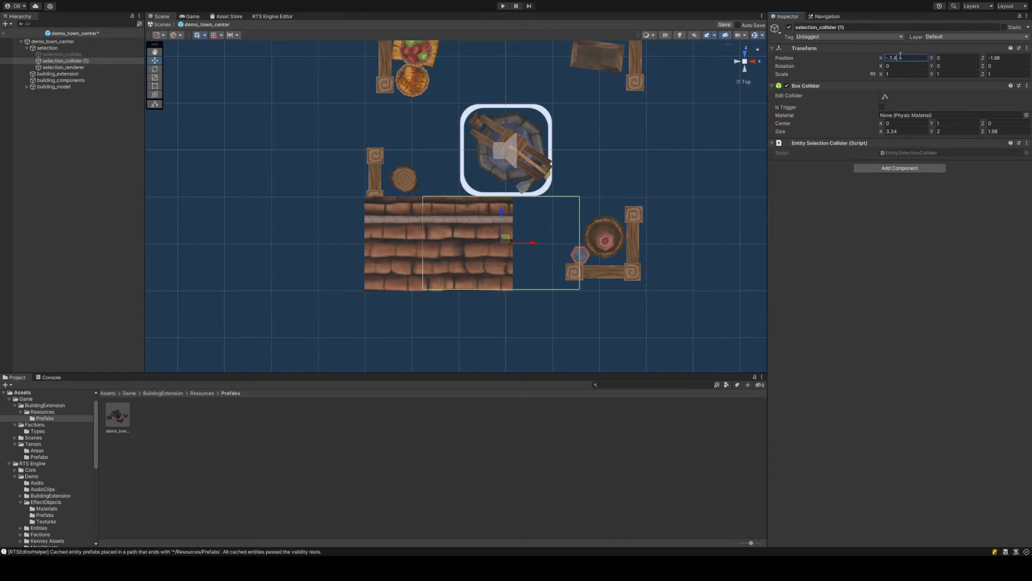
{"action": "type", "text": ".4"}
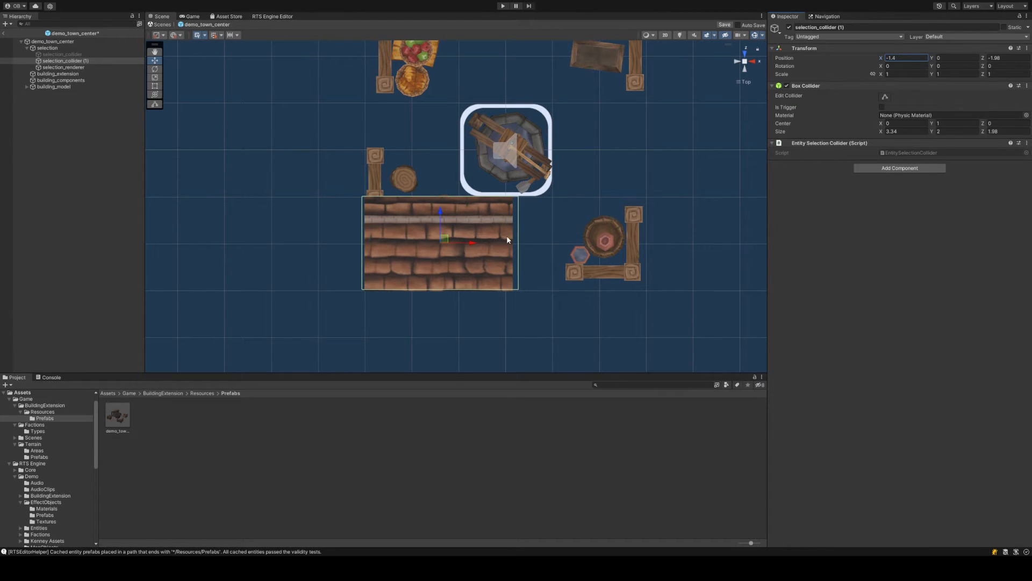
Duplicate the hut's collider and fit the copy around the barrel corner by adjusting its position and its X and Z size
{"action": "left_click_drag", "start_coordinate": [472, 244], "coordinate": [682, 233]}
{"action": "key", "text": "ctrl+d"}
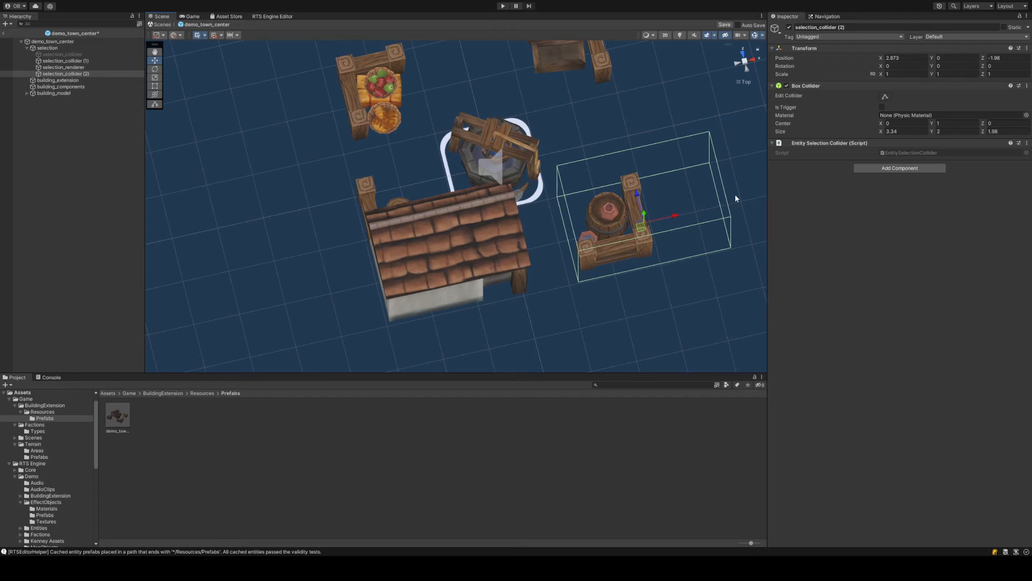
{"action": "left_click_drag", "start_coordinate": [881, 130], "coordinate": [845, 130]}
{"action": "left_click", "coordinate": [743, 53]}
{"action": "left_click", "coordinate": [745, 54]}
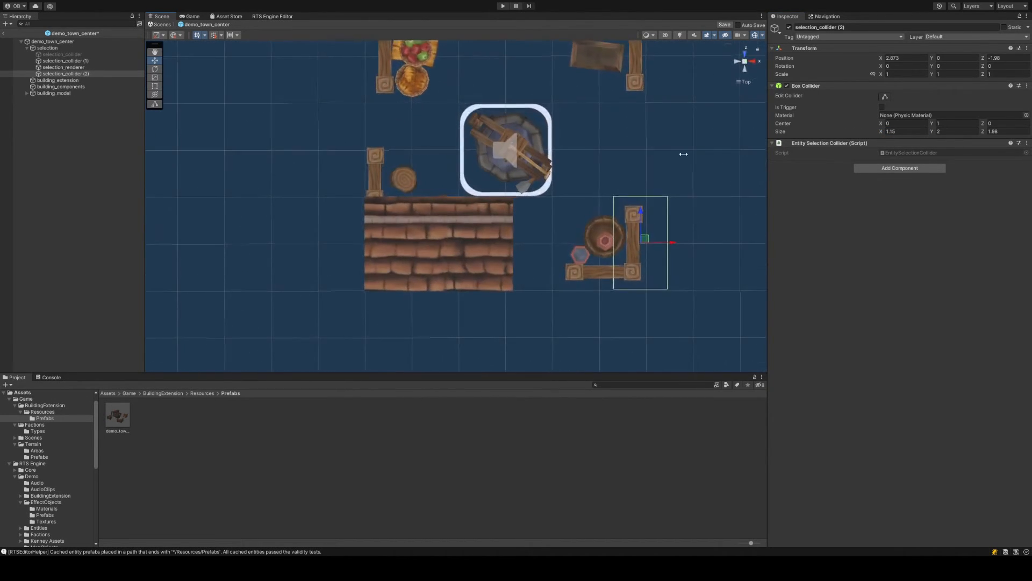
{"action": "middle_click_drag", "start_coordinate": [684, 154], "coordinate": [650, 137]}
{"action": "left_click_drag", "start_coordinate": [982, 131], "coordinate": [979, 130]}
{"action": "left_click_drag", "start_coordinate": [881, 58], "coordinate": [871, 57]}
{"action": "left_click_drag", "start_coordinate": [881, 133], "coordinate": [884, 132]}
Duplicate the barrel corner's collider three times and place the copies over the well, the fruit basket corner and the crate corner
{"action": "left_click_drag", "start_coordinate": [649, 226], "coordinate": [595, 160], "text": "alt"}
{"action": "key", "text": "ctrl+d"}
{"action": "key", "text": "ctrl+d"}
{"action": "key", "text": "ctrl+d"}
{"action": "left_click_drag", "start_coordinate": [621, 127], "coordinate": [563, 235]}
{"action": "left_click_drag", "start_coordinate": [562, 233], "coordinate": [634, 301], "text": "alt"}
{"action": "left_click_drag", "start_coordinate": [539, 179], "coordinate": [457, 115]}
Duplicate one more collider and shrink it in X and Z to fit around the tree stump and fence post beside the hut
{"action": "key", "text": "ctrl+d"}
{"action": "left_click_drag", "start_coordinate": [447, 72], "coordinate": [440, 83]}
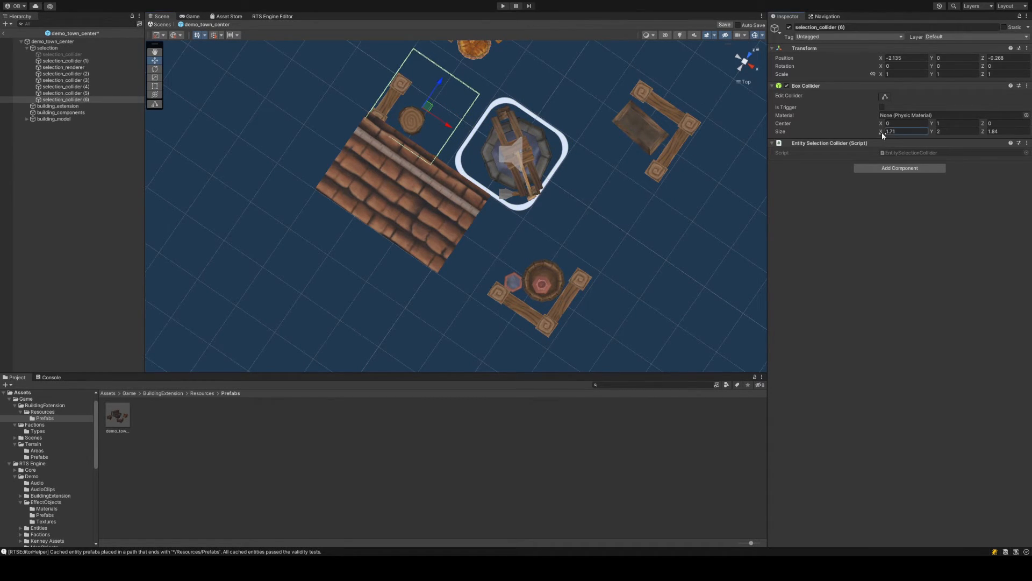
{"action": "left_click_drag", "start_coordinate": [882, 132], "coordinate": [871, 133]}
{"action": "left_click_drag", "start_coordinate": [983, 131], "coordinate": [973, 132]}
{"action": "left_click_drag", "start_coordinate": [450, 125], "coordinate": [436, 116]}
{"action": "left_click_drag", "start_coordinate": [429, 78], "coordinate": [421, 82]}
{"action": "key", "text": "ctrl+z"}
{"action": "left_click_drag", "start_coordinate": [426, 124], "coordinate": [428, 125]}
Lock the Inspector on the selection object and add selection_collider (1) through (6) to its Selection Colliders list
{"action": "left_click", "coordinate": [93, 48]}
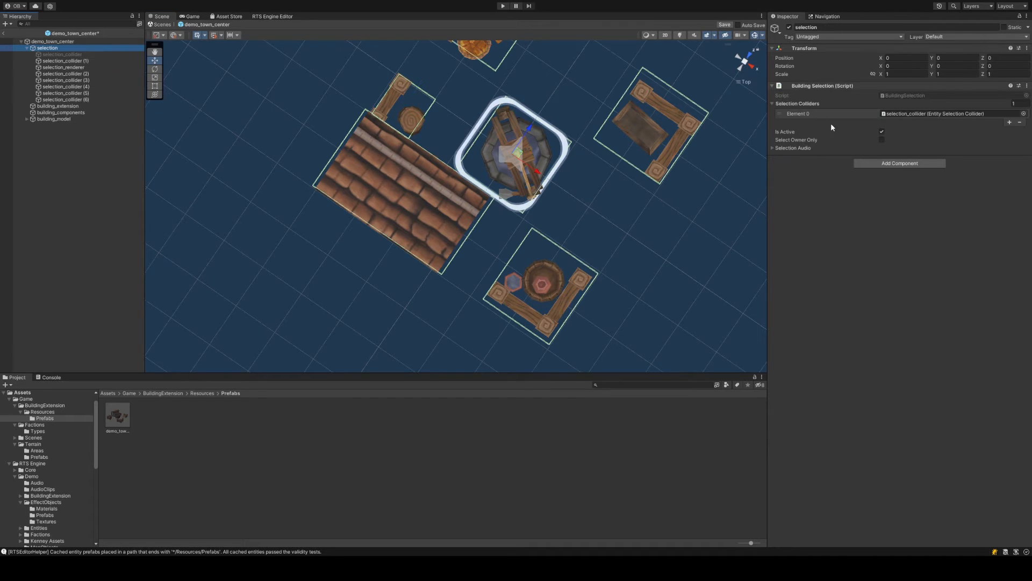
{"action": "left_click", "coordinate": [1016, 103]}
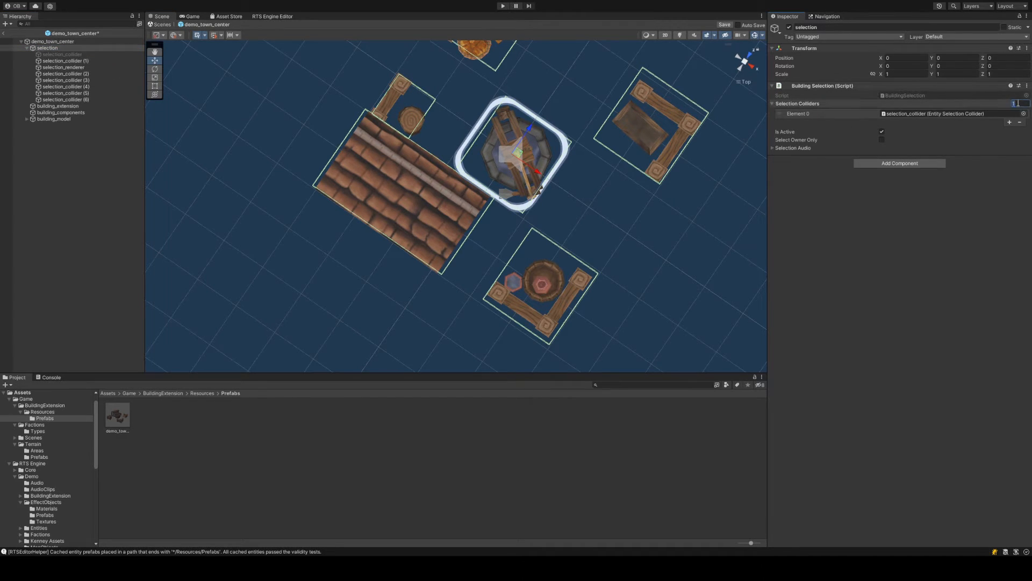
{"action": "left_click", "coordinate": [1019, 17]}
{"action": "left_click", "coordinate": [64, 99]}
{"action": "left_click", "coordinate": [65, 74], "text": "shift"}
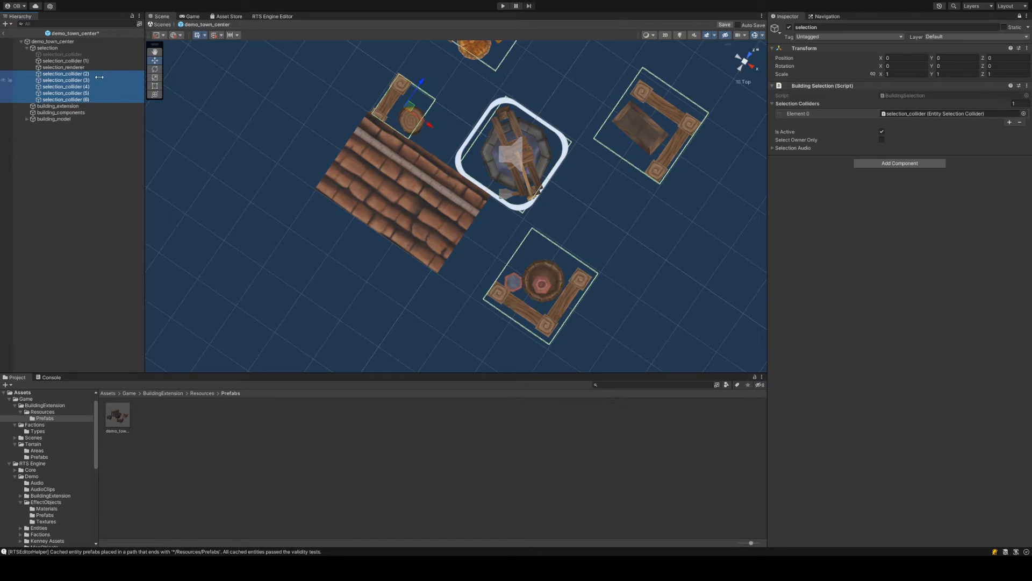
{"action": "left_click_drag", "start_coordinate": [64, 74], "coordinate": [639, 86]}
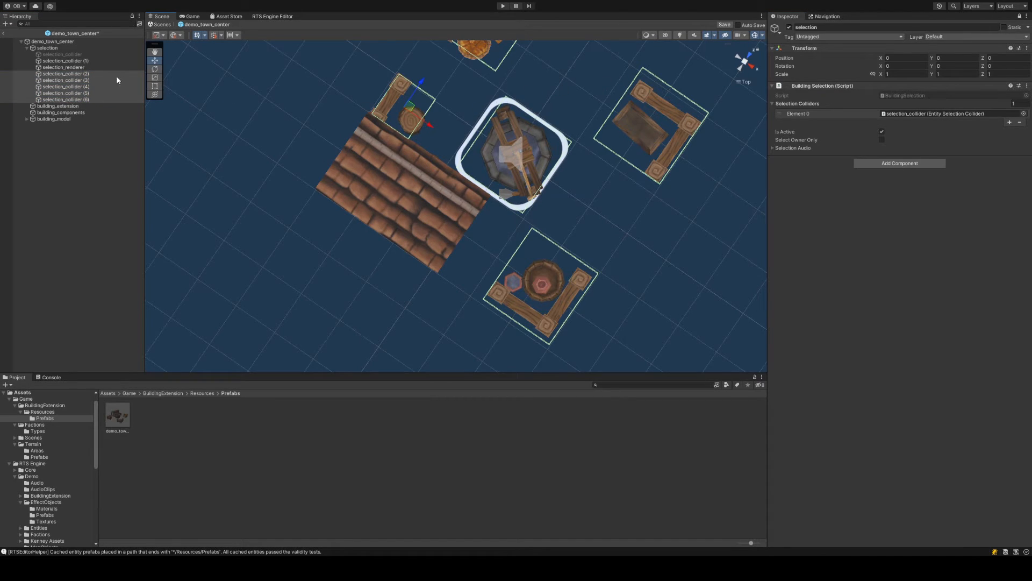
{"action": "left_click", "coordinate": [102, 61], "text": "shift"}
{"action": "left_click", "coordinate": [93, 67], "text": "ctrl"}
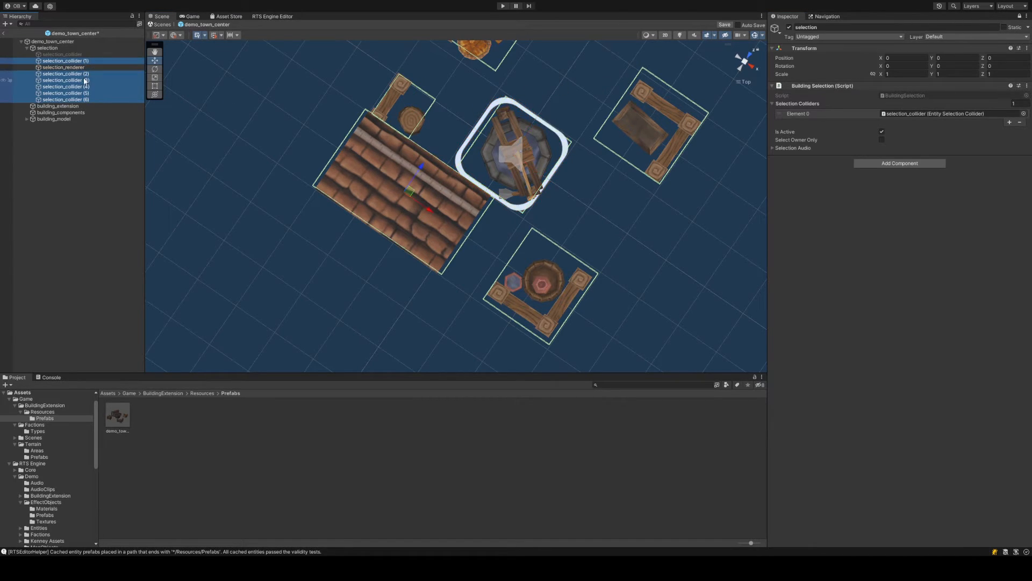
{"action": "left_click", "coordinate": [94, 61]}
{"action": "left_click_drag", "start_coordinate": [95, 61], "coordinate": [890, 109]}
{"action": "left_click", "coordinate": [92, 100], "text": "shift"}
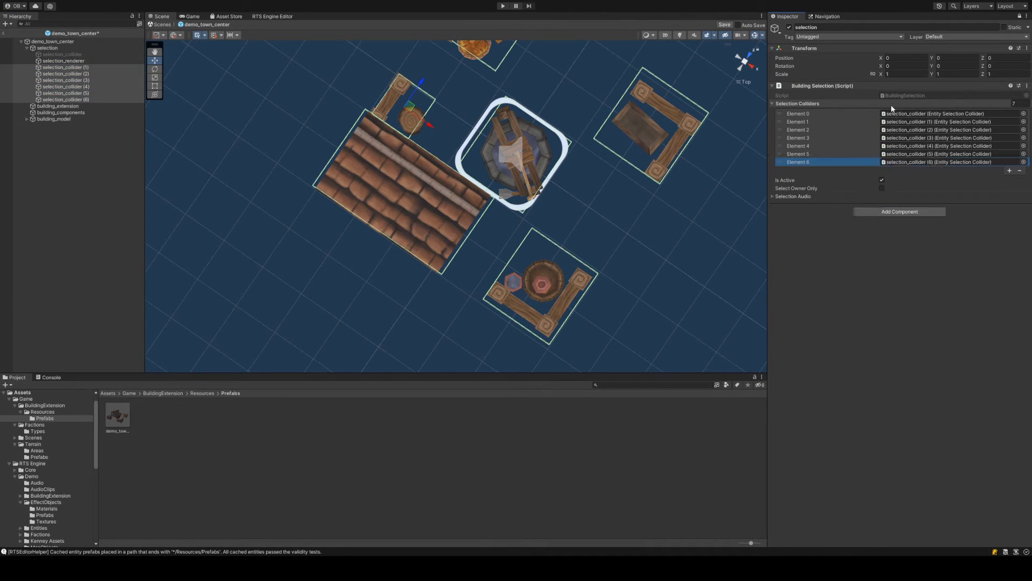
Reduce the Selection Colliders list to 1 element and delete selection_collider (1) through (6) from the prefab
{"action": "left_click_drag", "start_coordinate": [624, 219], "coordinate": [612, 131], "text": "alt"}
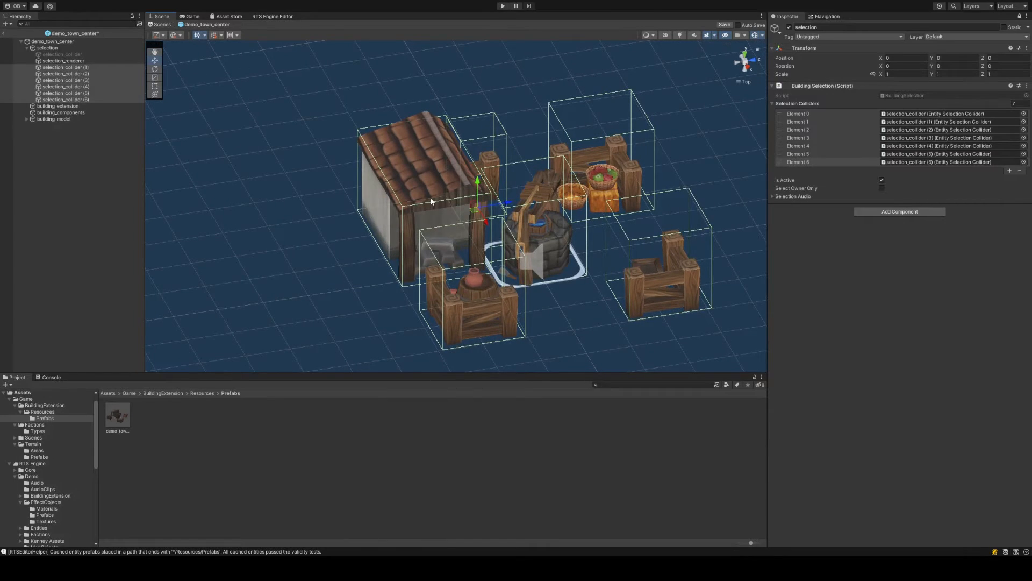
{"action": "left_click_drag", "start_coordinate": [553, 185], "coordinate": [344, 191], "text": "alt"}
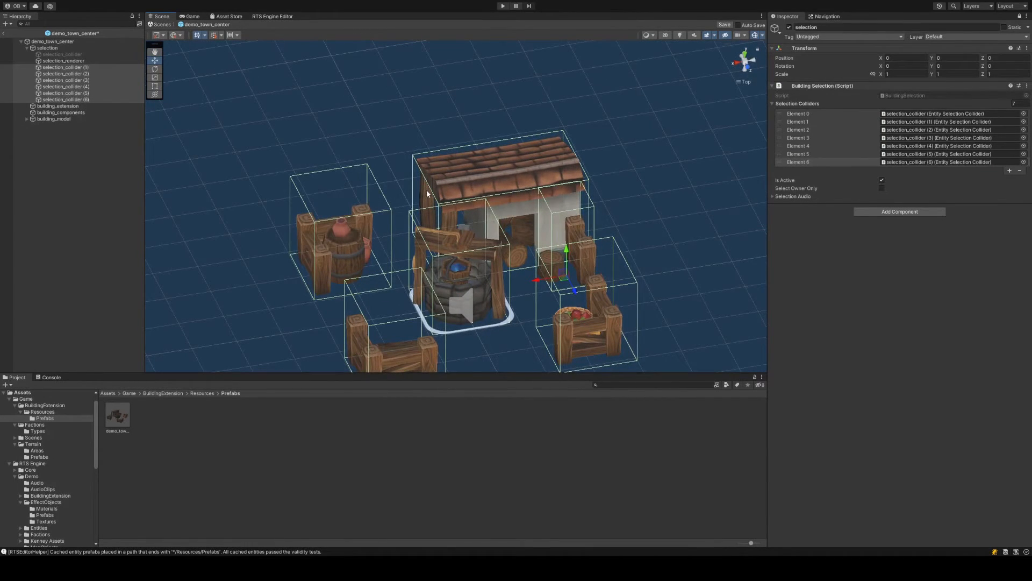
{"action": "left_click_drag", "start_coordinate": [427, 189], "coordinate": [560, 250], "text": "alt"}
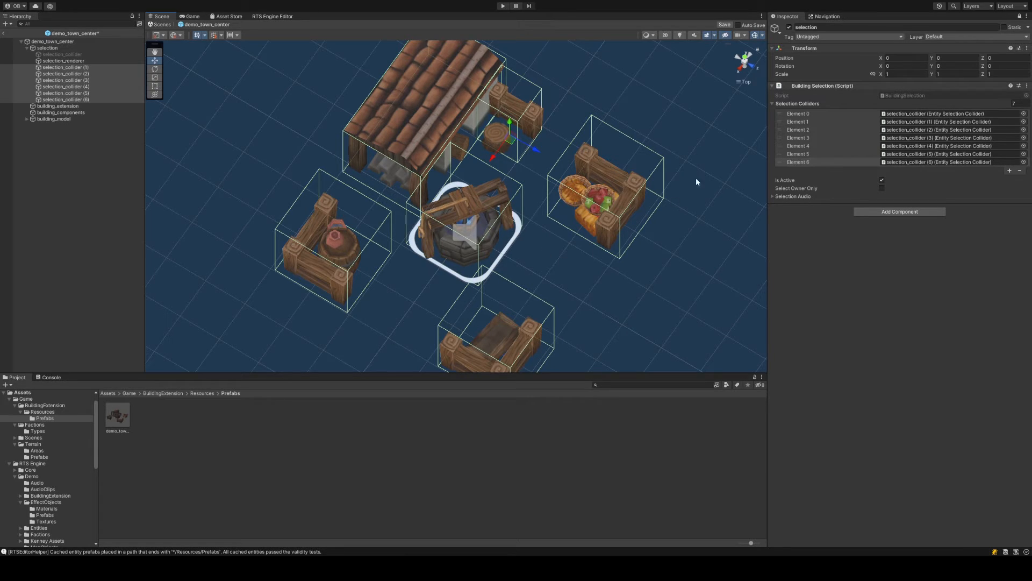
{"action": "key", "text": "Return"}
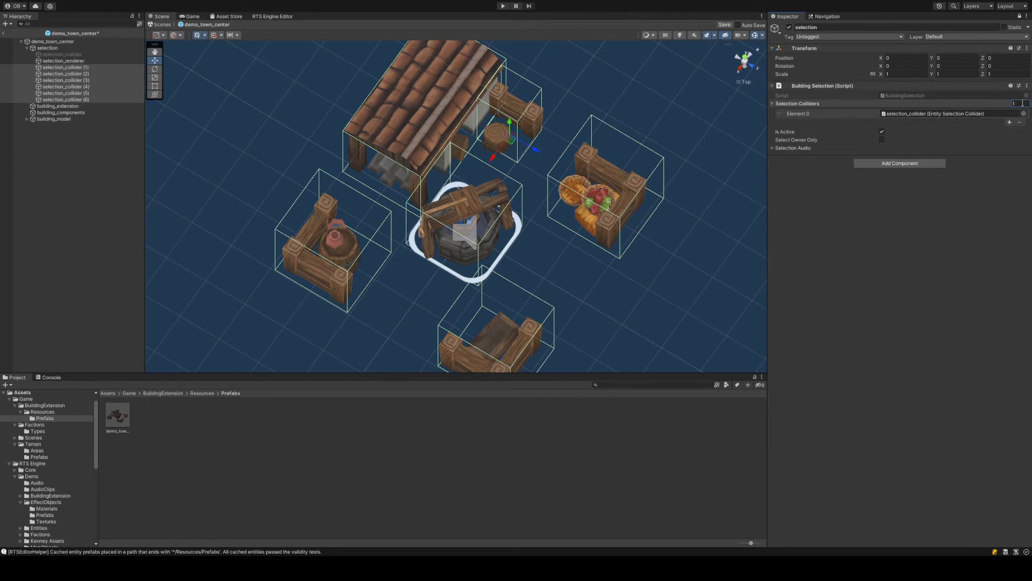
{"action": "left_click", "coordinate": [65, 67]}
{"action": "left_click", "coordinate": [101, 101], "text": "shift"}
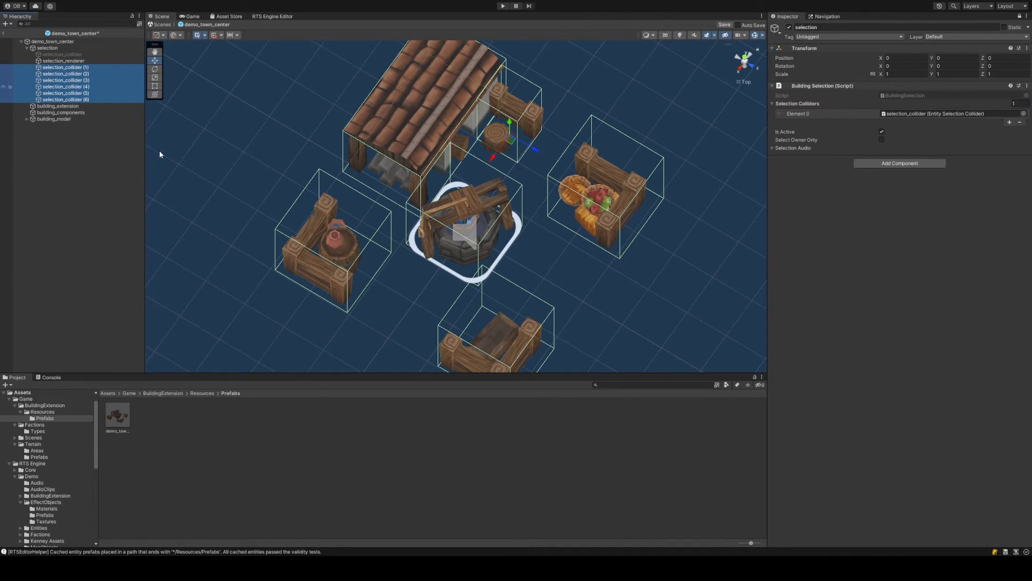
{"action": "key", "text": "Delete"}
Unlock the Inspector, reactivate the original selection_collider object and save the prefab
{"action": "left_click", "coordinate": [88, 55]}
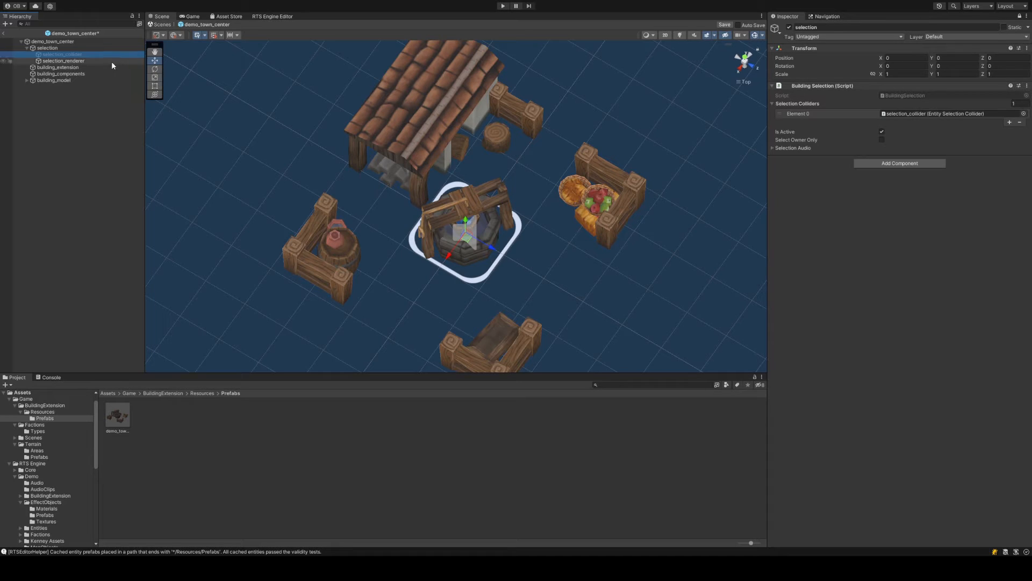
{"action": "left_click", "coordinate": [1019, 16]}
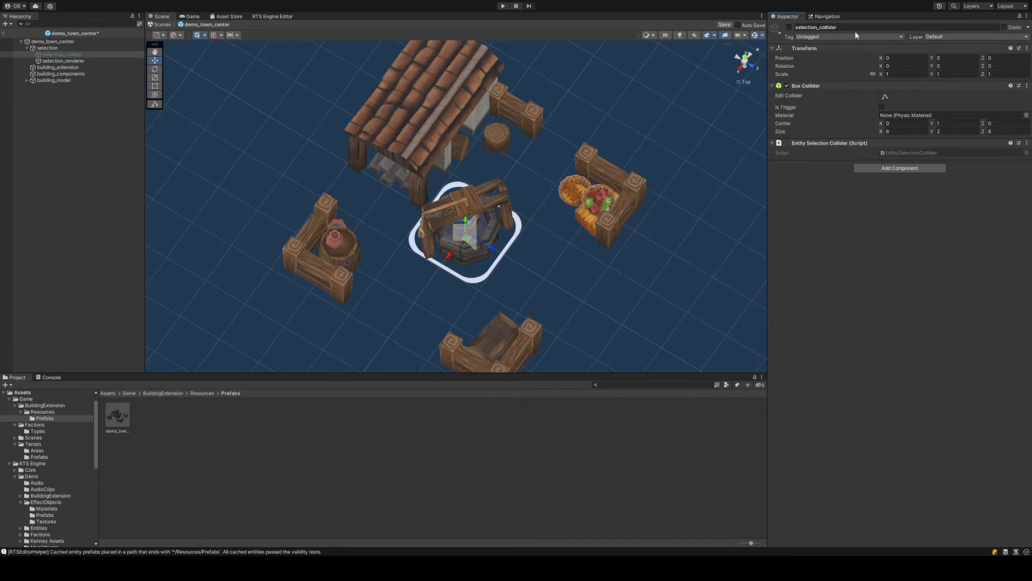
{"action": "left_click_drag", "start_coordinate": [564, 183], "coordinate": [441, 91], "text": "alt"}
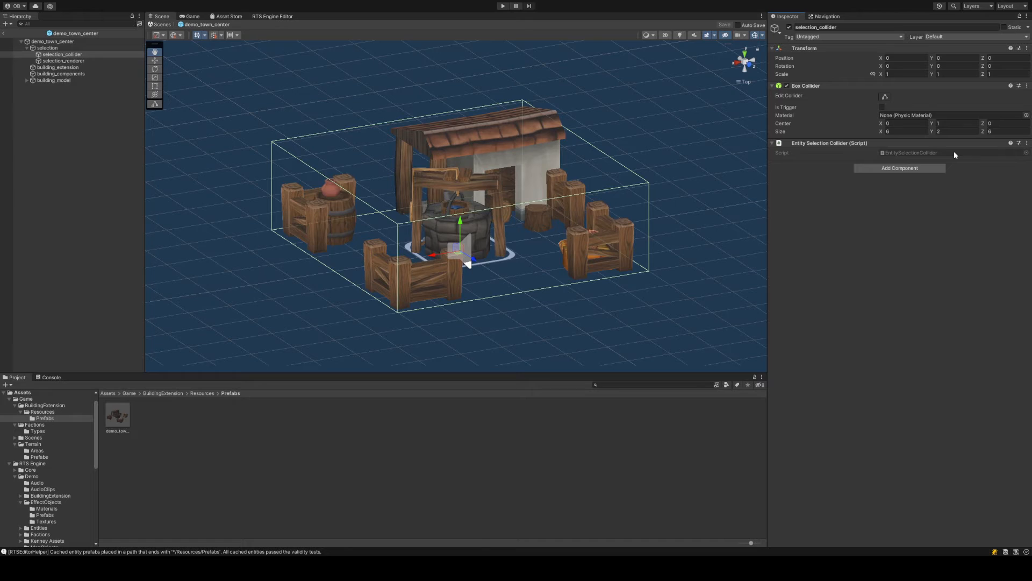
Add the town_center_selection_audio clip as a Selection Audio item on the selection object and save the prefab
{"action": "left_click", "coordinate": [47, 48]}
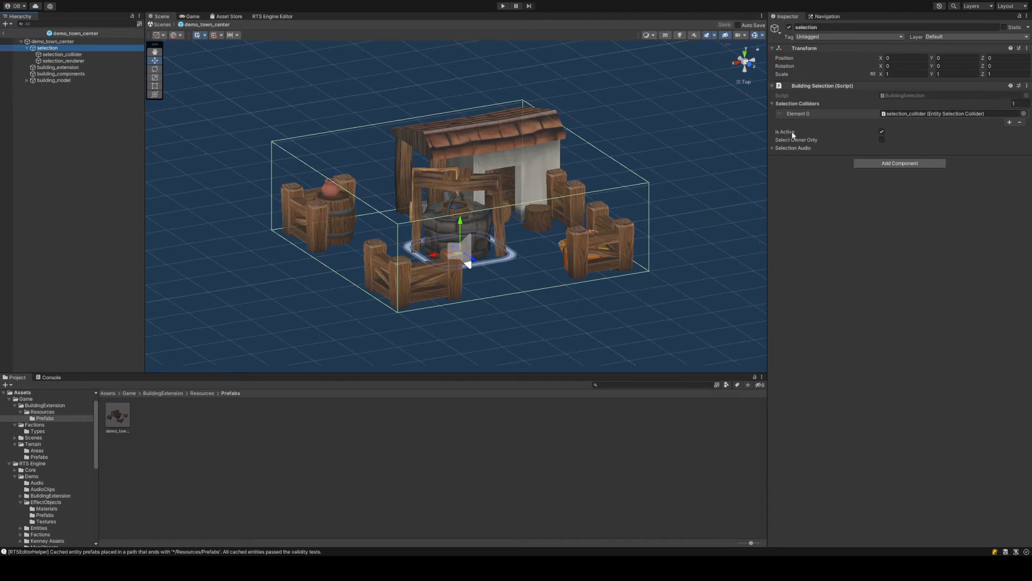
{"action": "left_click", "coordinate": [882, 132]}
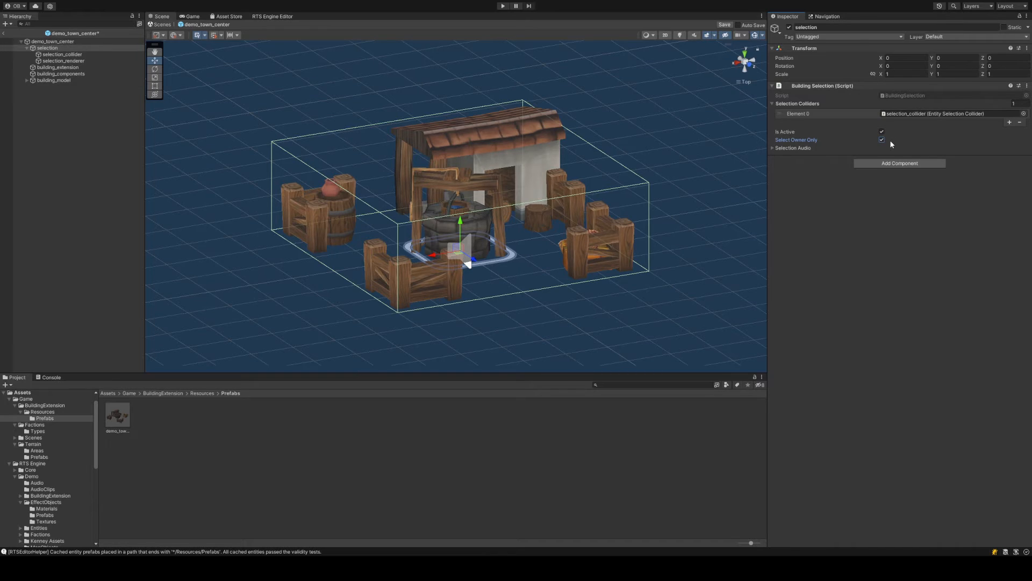
{"action": "left_click", "coordinate": [796, 148]}
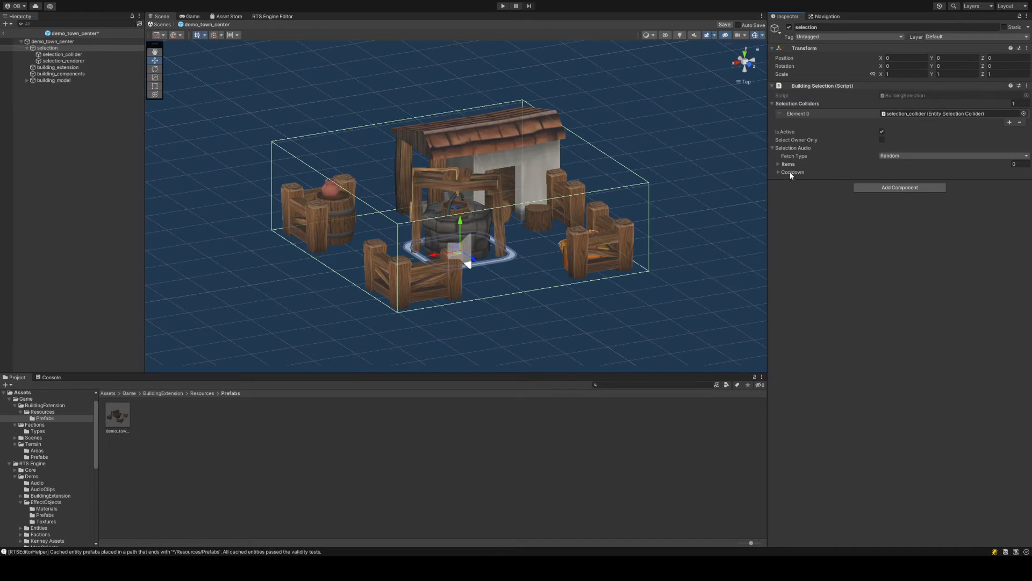
{"action": "left_click", "coordinate": [791, 164]}
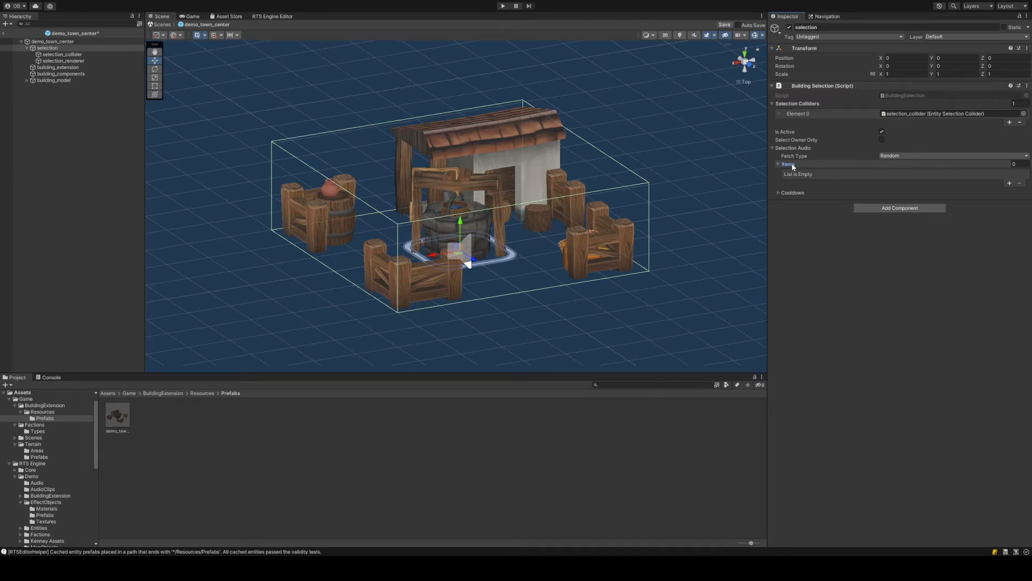
{"action": "left_click", "coordinate": [1009, 184]}
{"action": "left_click", "coordinate": [1021, 175]}
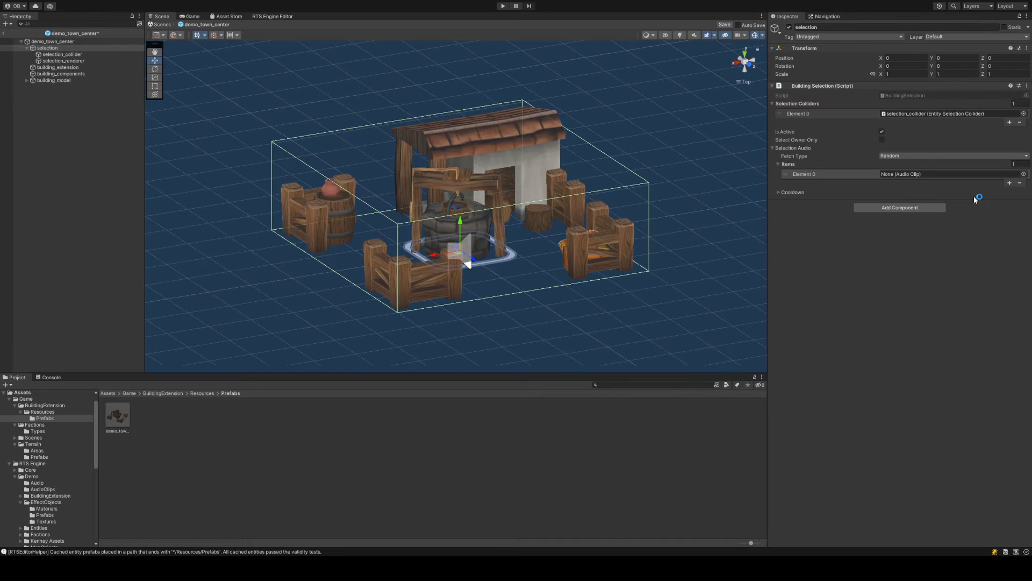
{"action": "double_click", "coordinate": [852, 206]}
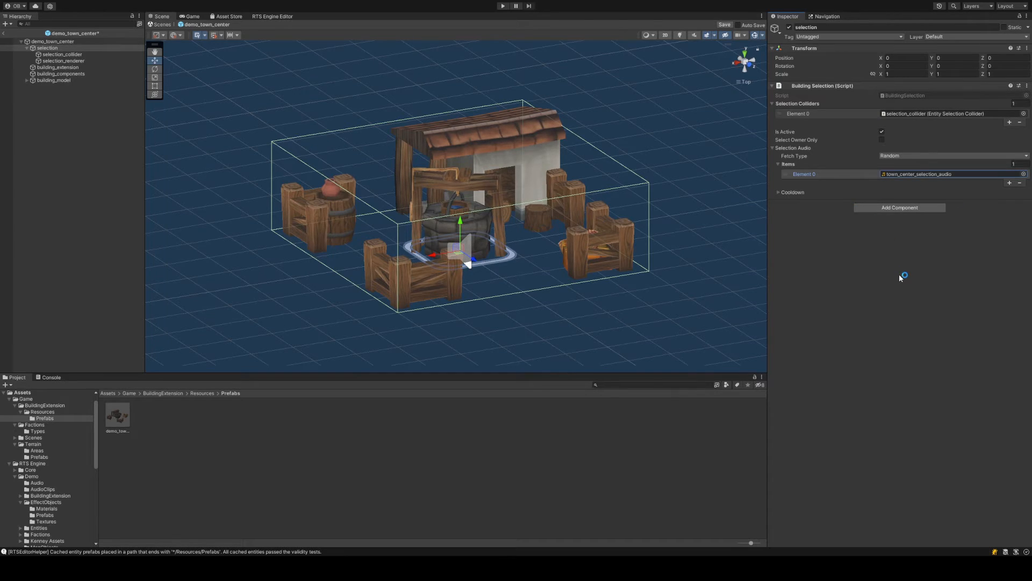
{"action": "key", "text": "ctrl+s"}
{"action": "left_click", "coordinate": [797, 165]}
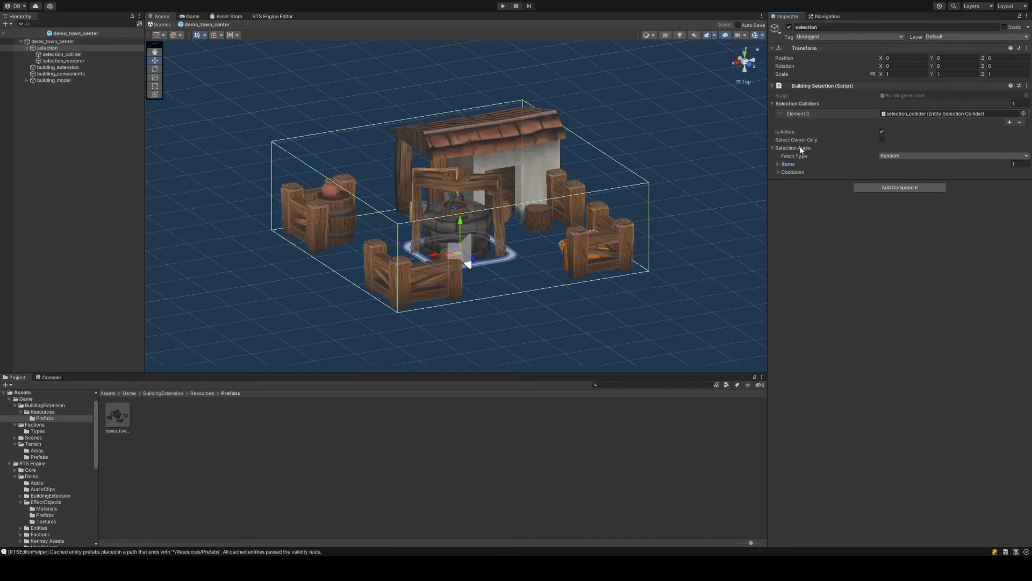
{"action": "left_click", "coordinate": [803, 149]}
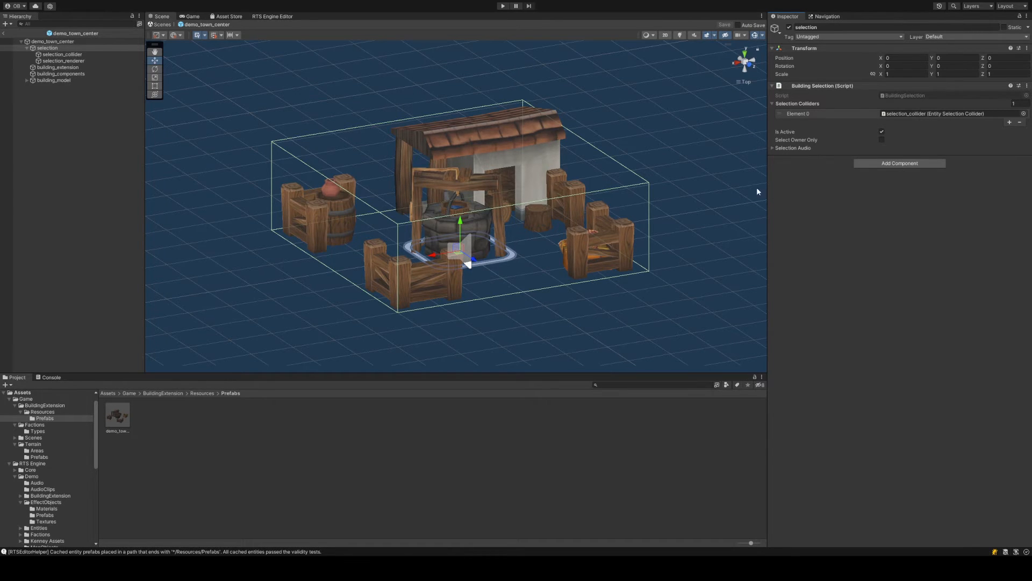
Select the selection_renderer object and collapse its Plane (Mesh Filter) and Mesh Renderer components
{"action": "left_click_drag", "start_coordinate": [760, 189], "coordinate": [637, 119], "text": "alt"}
{"action": "left_click", "coordinate": [747, 56]}
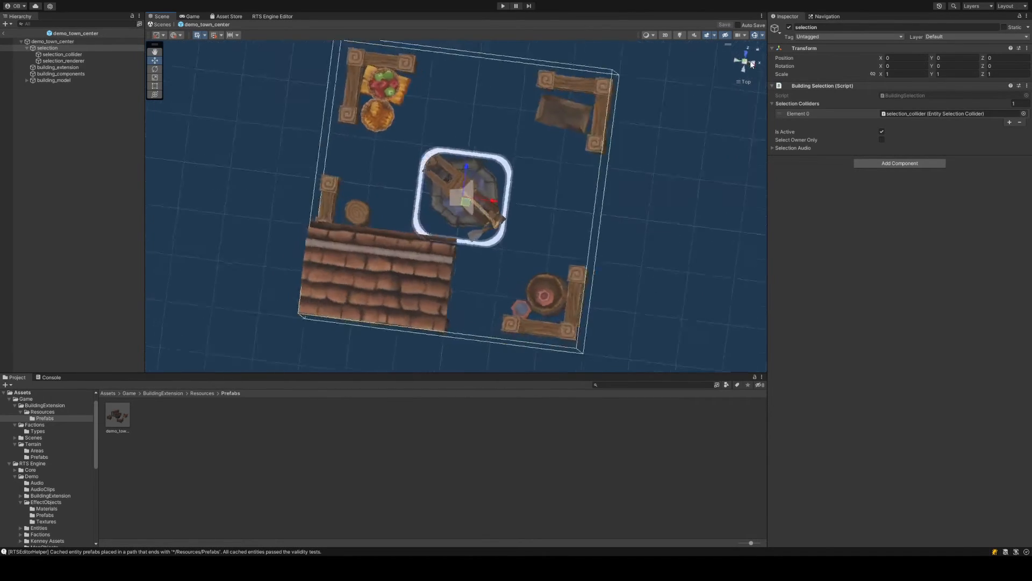
{"action": "left_click", "coordinate": [106, 61]}
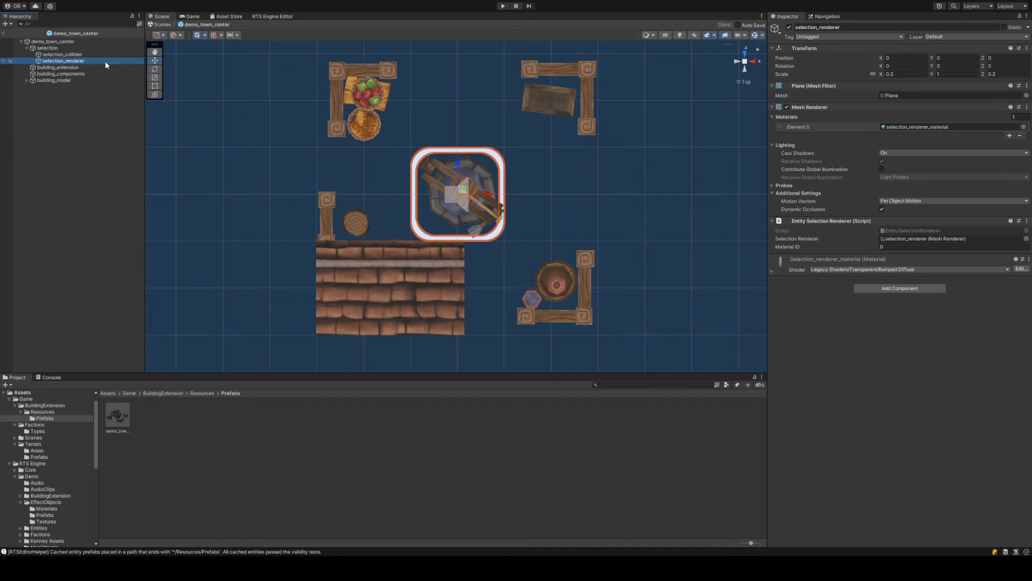
{"action": "left_click", "coordinate": [814, 86]}
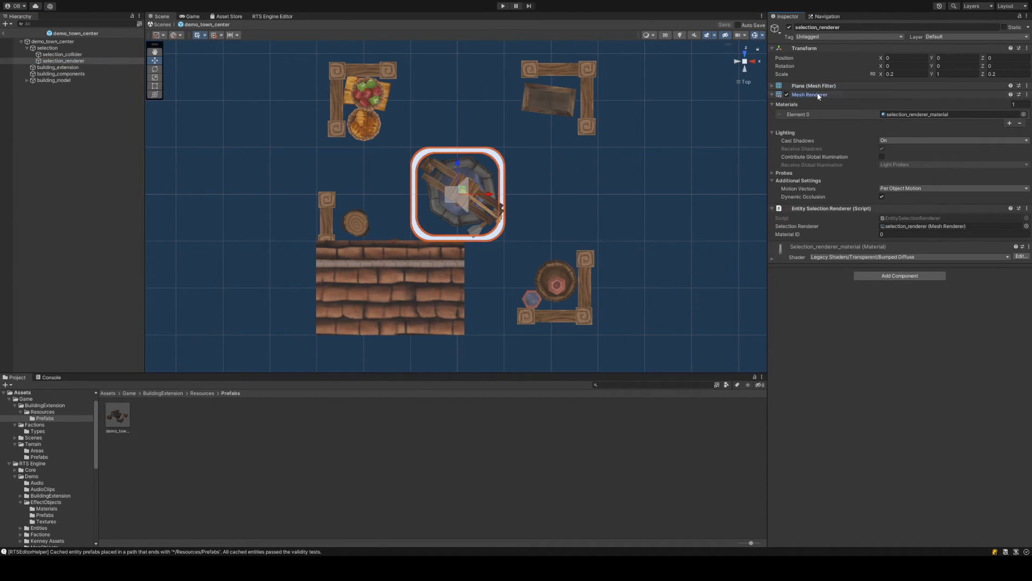
{"action": "left_click", "coordinate": [815, 95]}
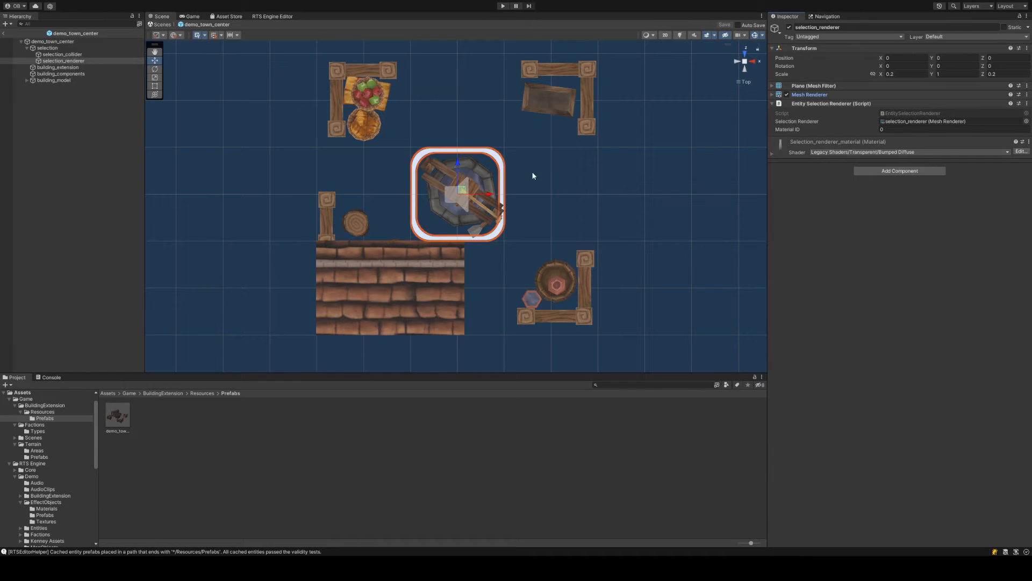
{"action": "left_click_drag", "start_coordinate": [741, 124], "coordinate": [619, 102], "text": "alt"}
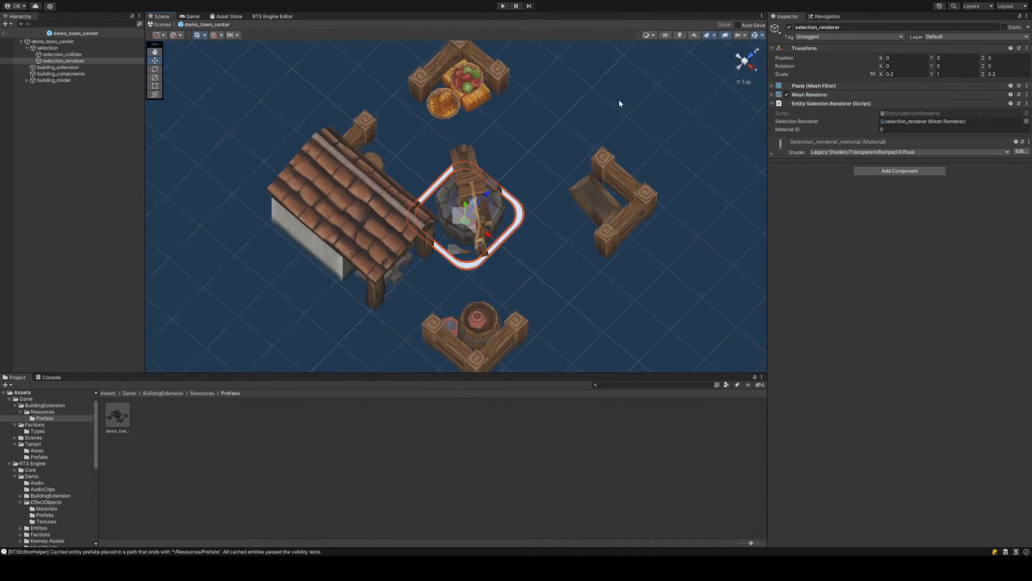
{"action": "left_click", "coordinate": [831, 94]}
{"action": "left_click", "coordinate": [830, 95]}
Enlarge the selection_renderer ring around the building by setting its Scale to 0.7 on X and 0.7 on Z
{"action": "left_click", "coordinate": [751, 66]}
{"action": "left_click", "coordinate": [746, 54]}
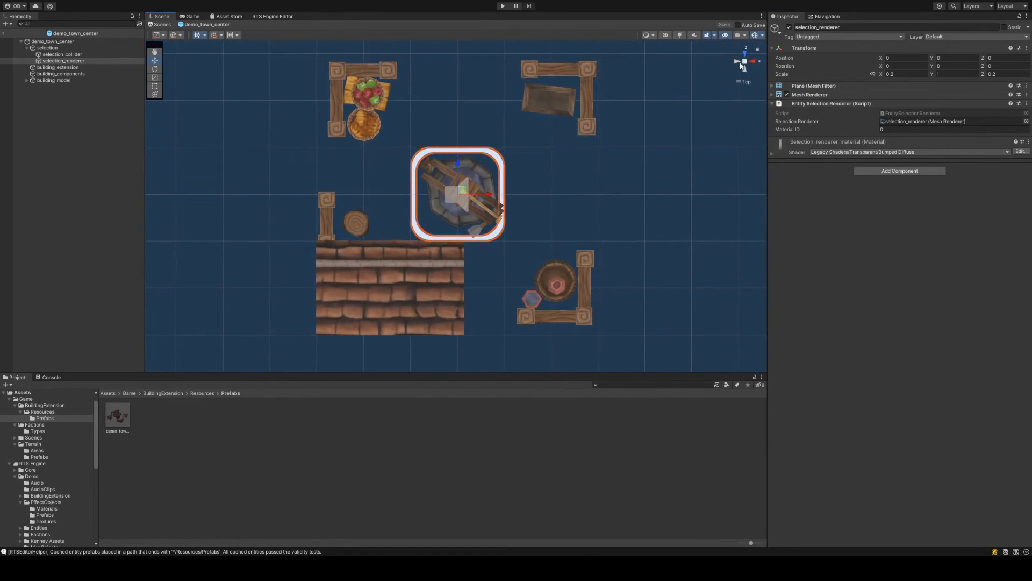
{"action": "middle_click_drag", "start_coordinate": [511, 163], "coordinate": [536, 157]}
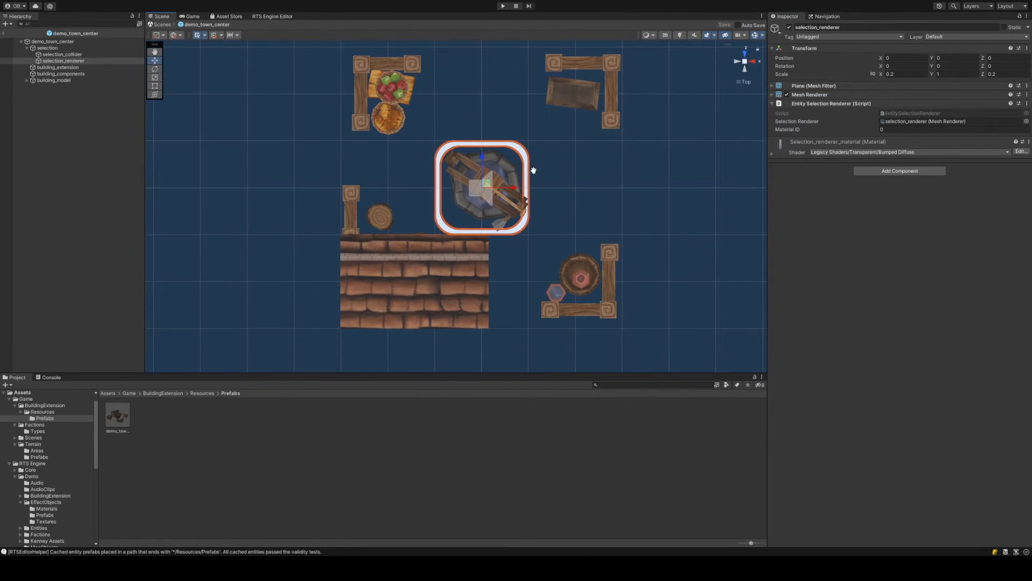
{"action": "right_click_drag", "start_coordinate": [532, 168], "coordinate": [539, 172]}
{"action": "left_click", "coordinate": [746, 63]}
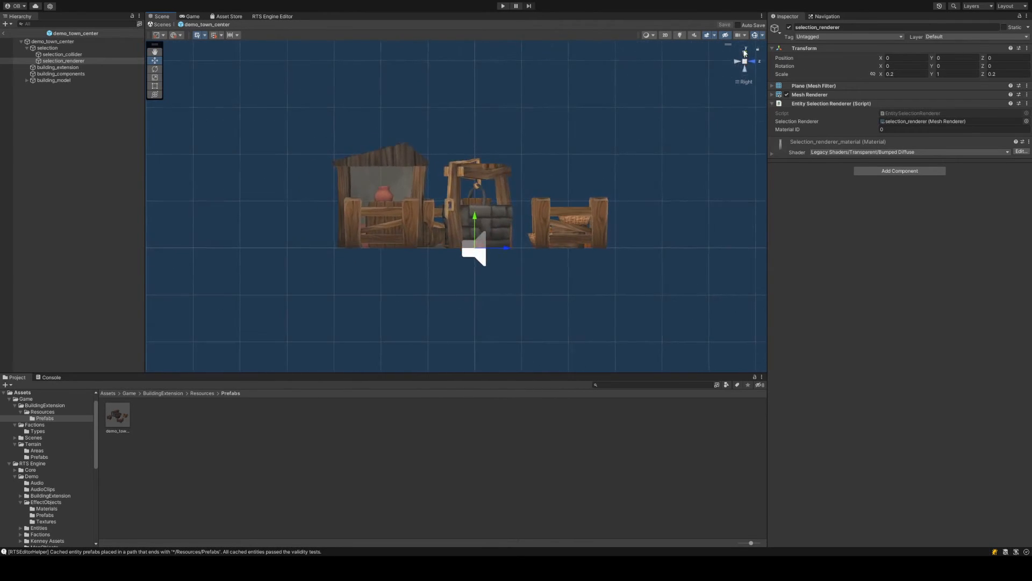
{"action": "left_click", "coordinate": [745, 54]}
{"action": "left_click", "coordinate": [745, 61]}
{"action": "left_click", "coordinate": [745, 61]}
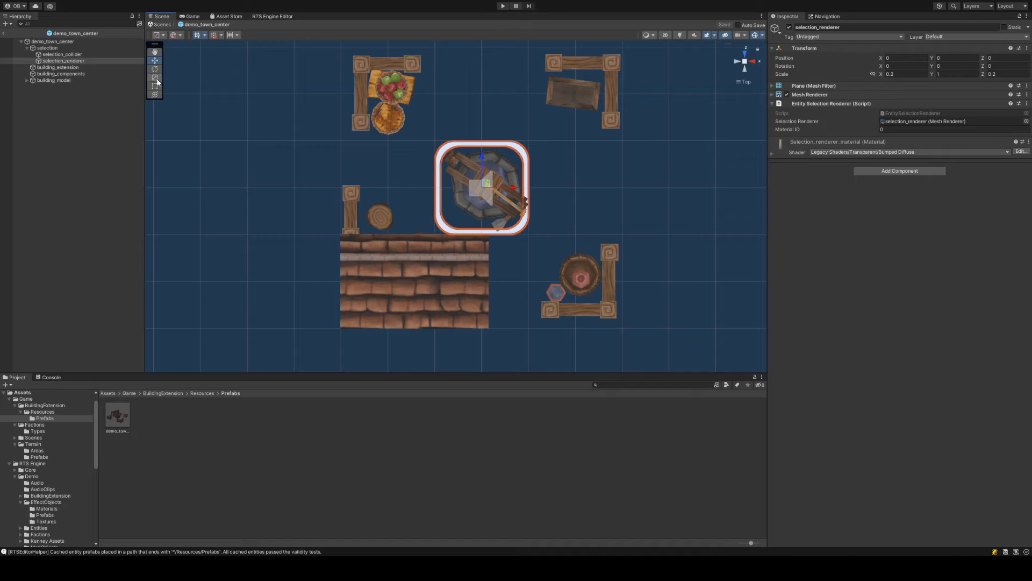
{"action": "left_click", "coordinate": [904, 74]}
{"action": "type", "text": "0.68"}
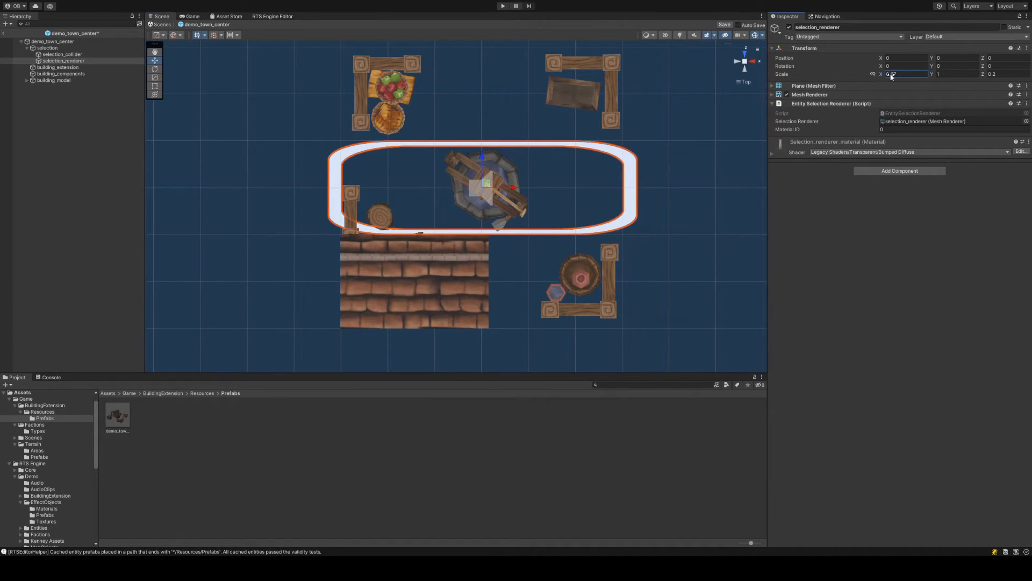
{"action": "left_click_drag", "start_coordinate": [891, 77], "coordinate": [891, 77]}
{"action": "left_click", "coordinate": [922, 76]}
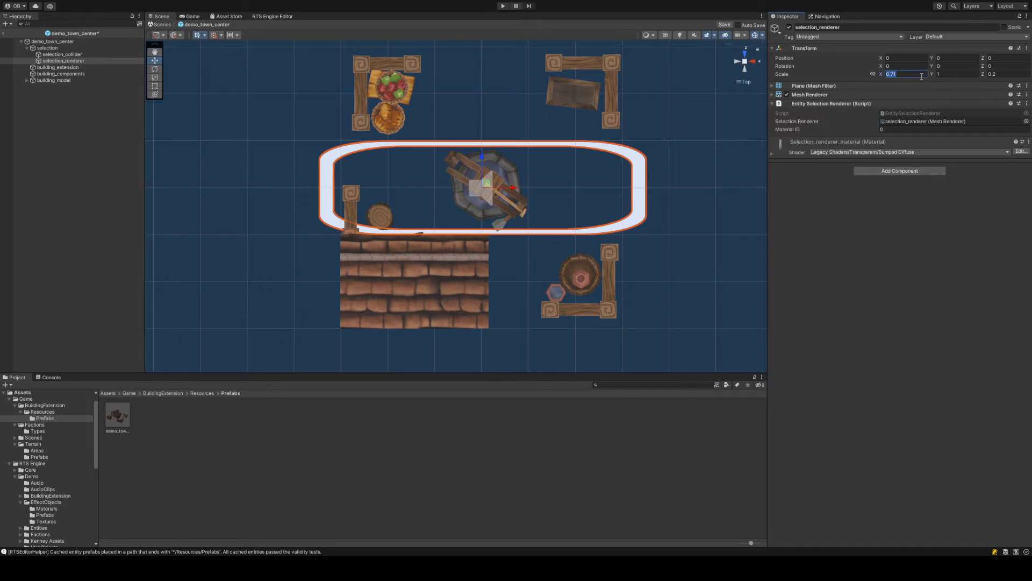
{"action": "type", "text": "0.7"}
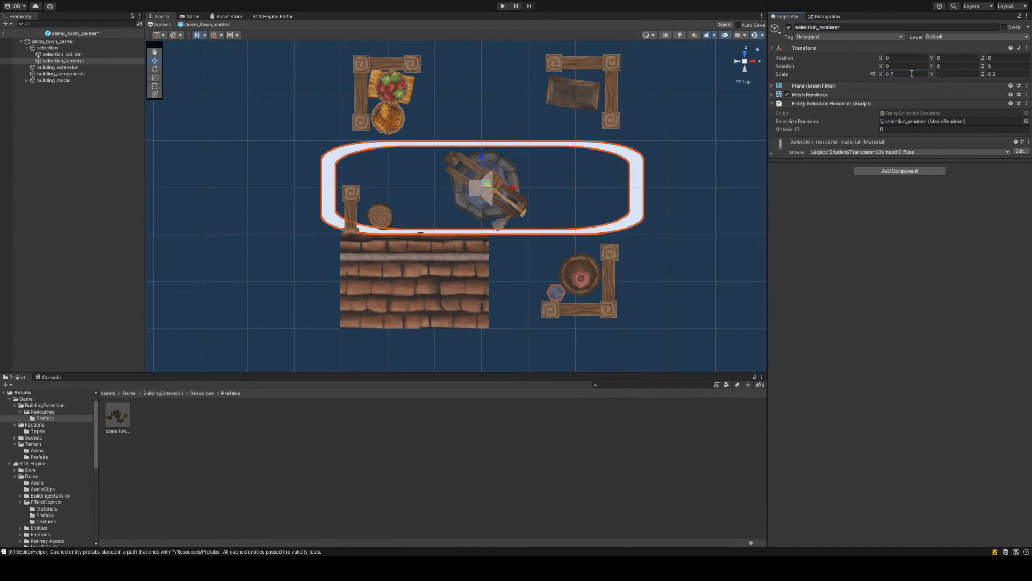
{"action": "left_click", "coordinate": [1006, 74]}
{"action": "type", "text": "0.7"}
{"action": "mouse_move", "coordinate": [630, 183]}
{"action": "left_mouse_down", "text": "alt"}
{"action": "mouse_move", "coordinate": [675, 156]}
{"action": "mouse_move", "coordinate": [575, 194]}
{"action": "mouse_move", "coordinate": [664, 166]}
{"action": "mouse_move", "coordinate": [730, 219]}
{"action": "mouse_move", "coordinate": [662, 200]}
{"action": "mouse_move", "coordinate": [596, 202]}
{"action": "mouse_move", "coordinate": [629, 202]}
{"action": "left_mouse_up", "text": "alt"}
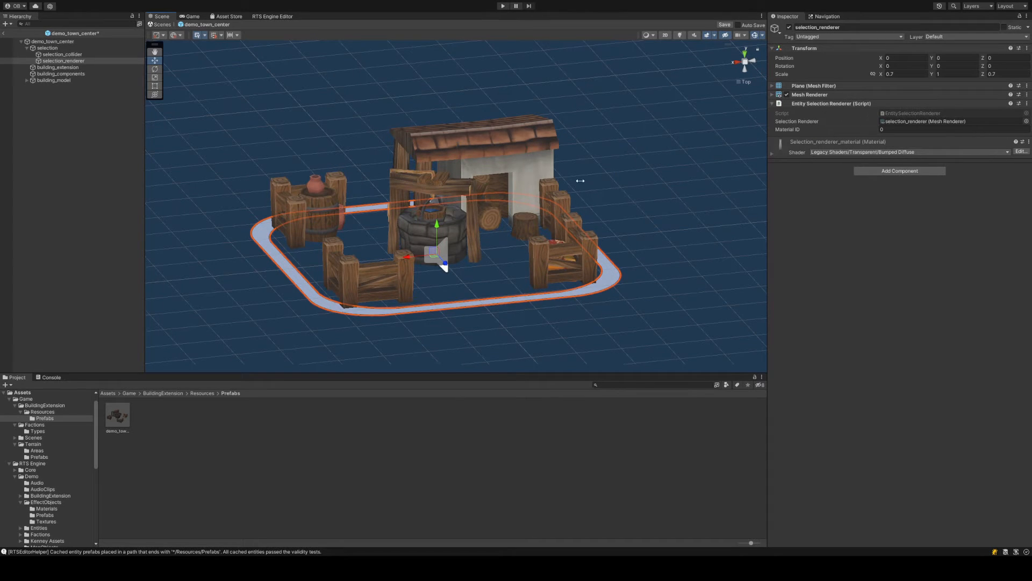
{"action": "left_click_drag", "start_coordinate": [581, 181], "coordinate": [621, 229], "text": "alt"}
Try a blue Main Color on the selection_renderer_material and undo it
{"action": "left_click", "coordinate": [853, 141]}
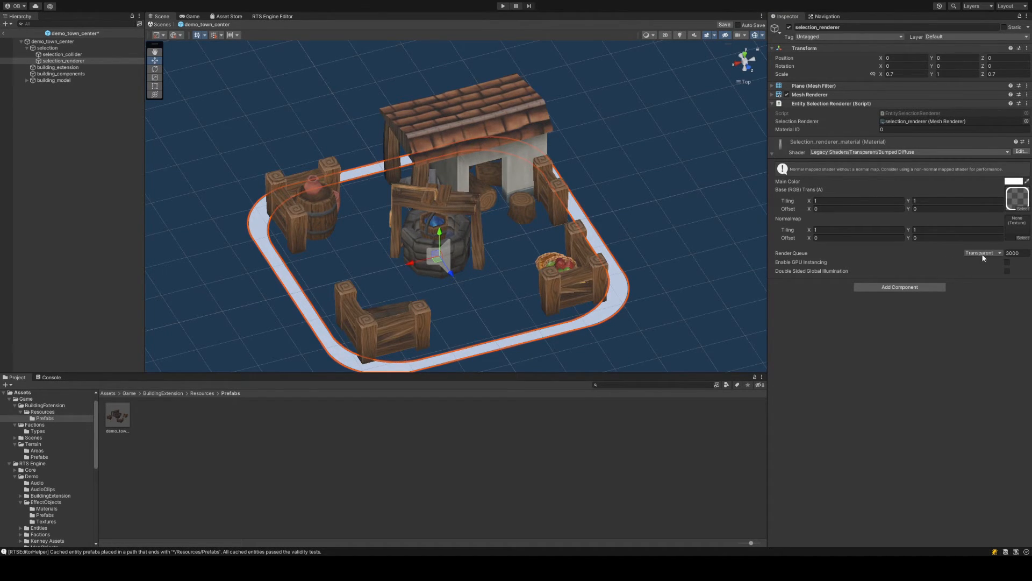
{"action": "left_click", "coordinate": [993, 237]}
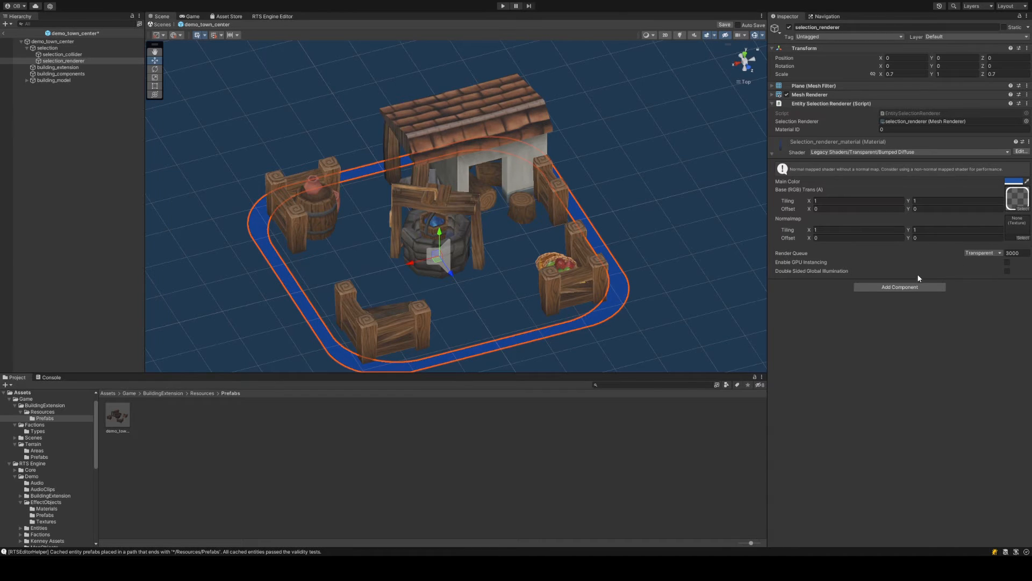
{"action": "left_click_drag", "start_coordinate": [653, 283], "coordinate": [659, 255], "text": "alt"}
{"action": "key", "text": "ctrl+z"}
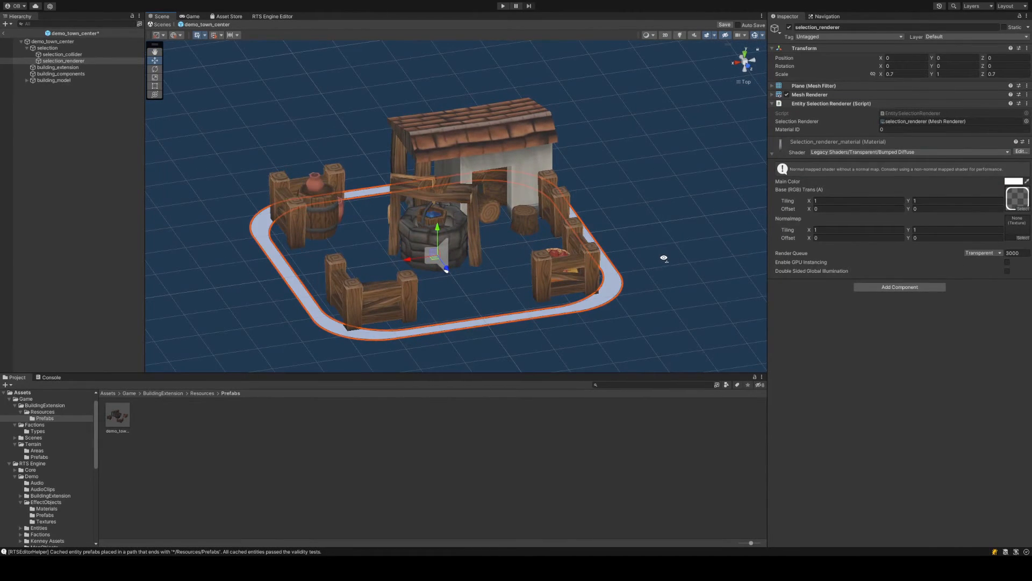
Add a Projector component to selection_renderer and raise the object above the building to a Y position of about 5.04
{"action": "left_click", "coordinate": [909, 129]}
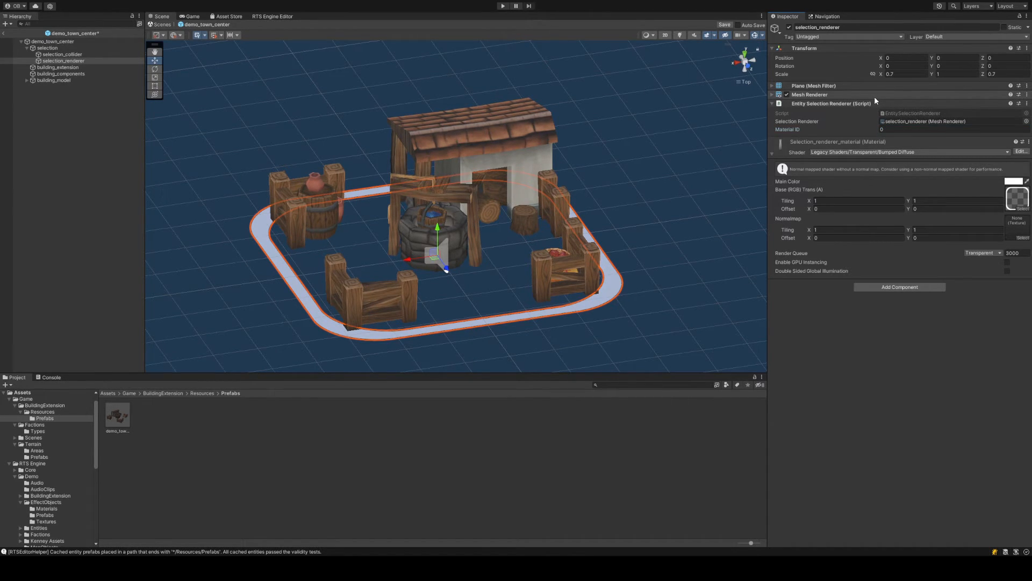
{"action": "left_click", "coordinate": [830, 94]}
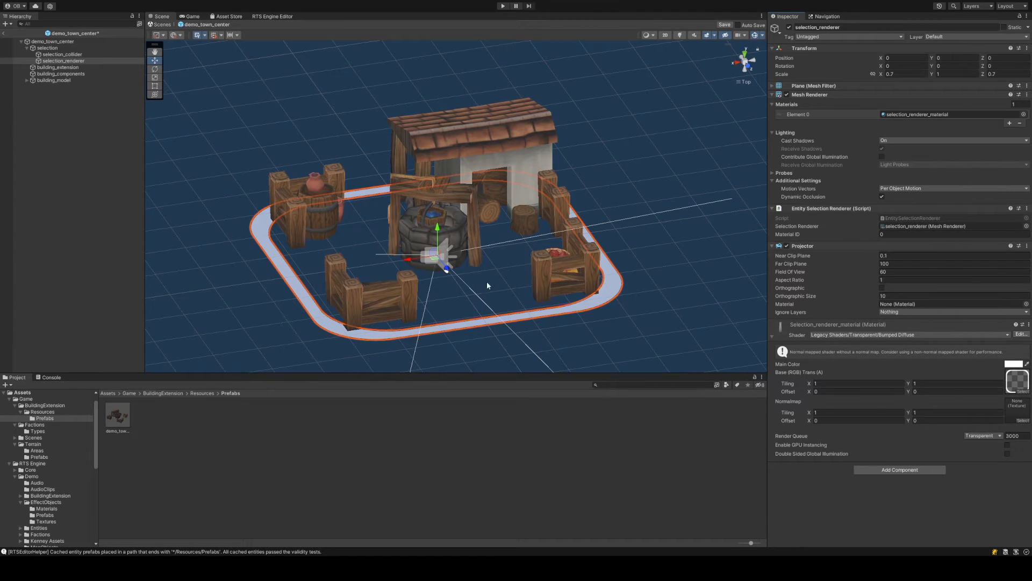
{"action": "left_click_drag", "start_coordinate": [436, 235], "coordinate": [672, 177]}
{"action": "scroll", "coordinate": [629, 221], "scroll_direction": "down", "scroll_amount": 4}
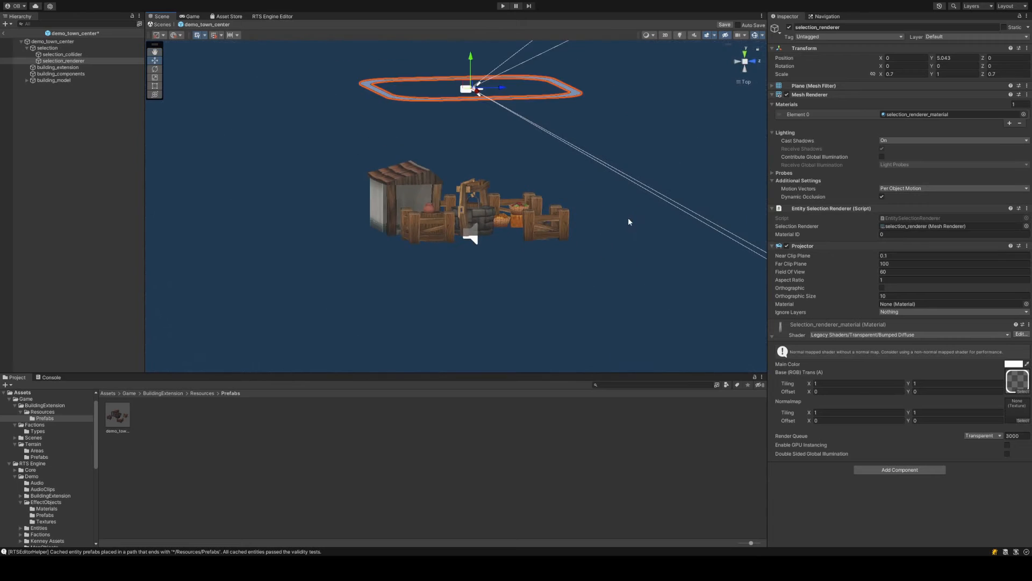
{"action": "middle_click_drag", "start_coordinate": [629, 221], "coordinate": [533, 217]}
{"action": "scroll", "coordinate": [525, 222], "scroll_direction": "down", "scroll_amount": 8}
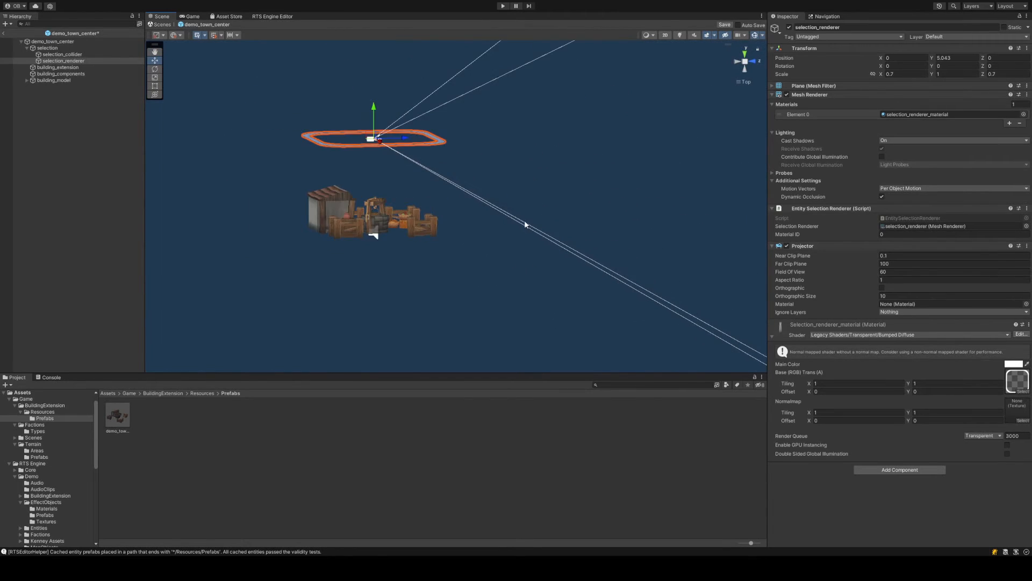
Aim the projector downward by setting selection_renderer's X rotation to 90 and raise it to a Y position of about 8.86
{"action": "left_click", "coordinate": [936, 64]}
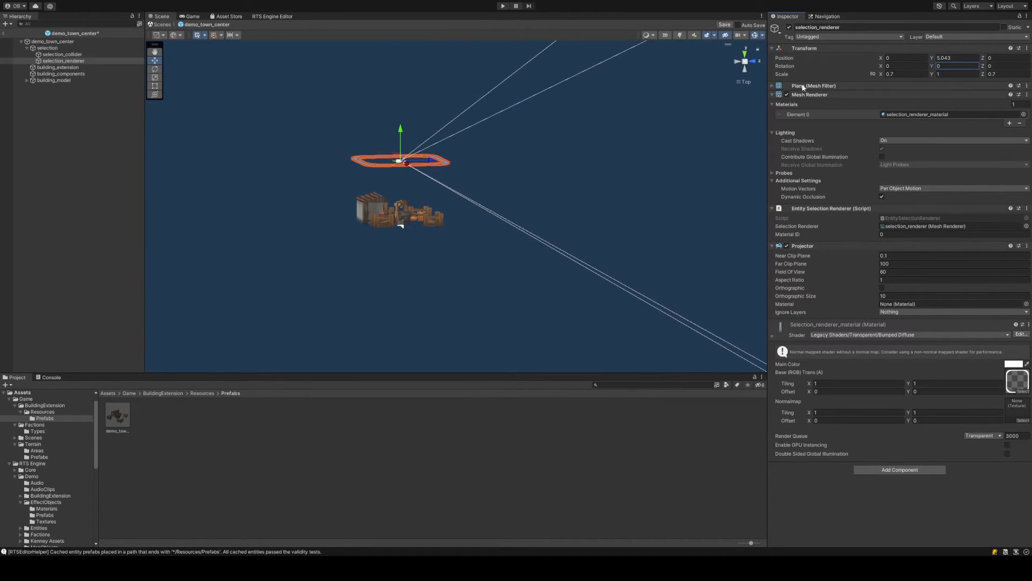
{"action": "left_click_drag", "start_coordinate": [880, 66], "coordinate": [911, 67]}
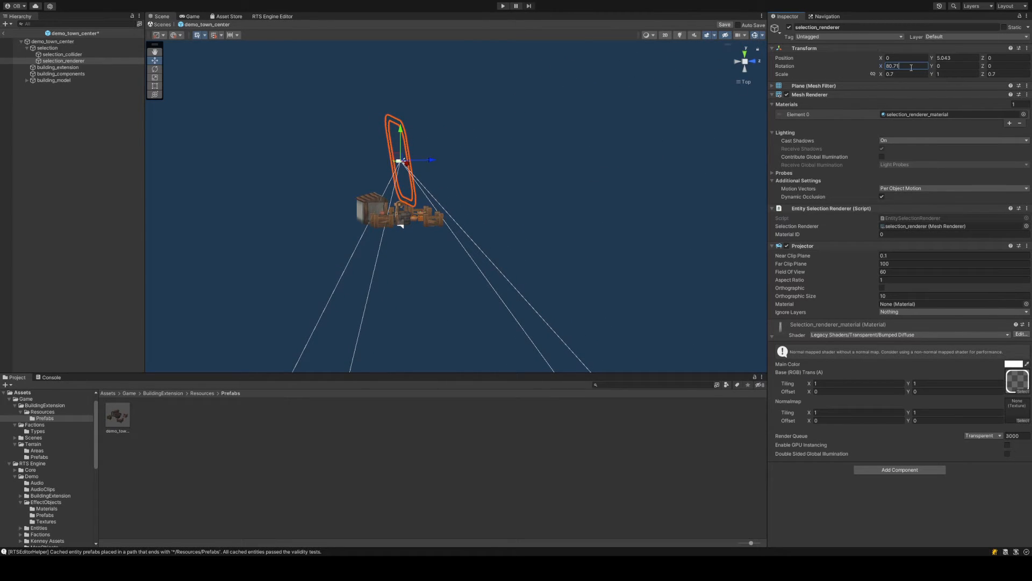
{"action": "type", "text": "90"}
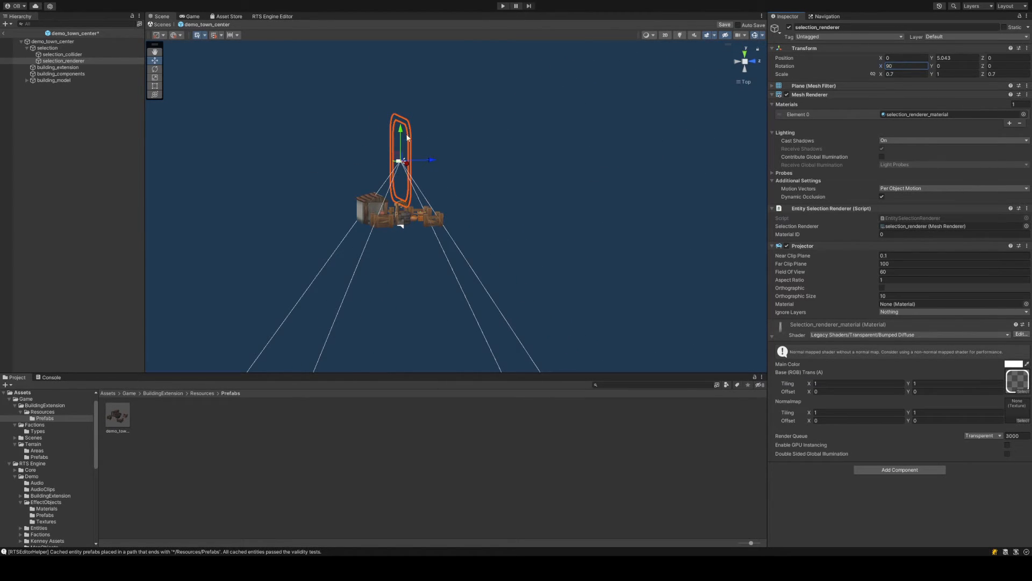
{"action": "left_click_drag", "start_coordinate": [401, 132], "coordinate": [401, 81]}
{"action": "left_click_drag", "start_coordinate": [415, 94], "coordinate": [265, 201], "text": "alt"}
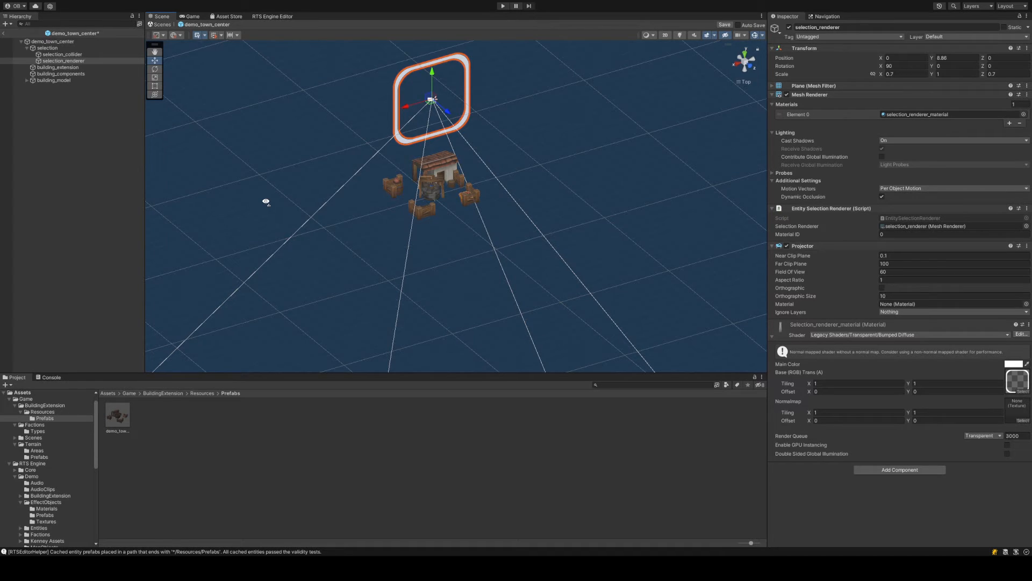
Undo the position and rotation changes on selection_renderer and the added Projector component
{"action": "key", "text": "ctrl+z"}
{"action": "key", "text": "ctrl+z"}
{"action": "key", "text": "ctrl+z"}
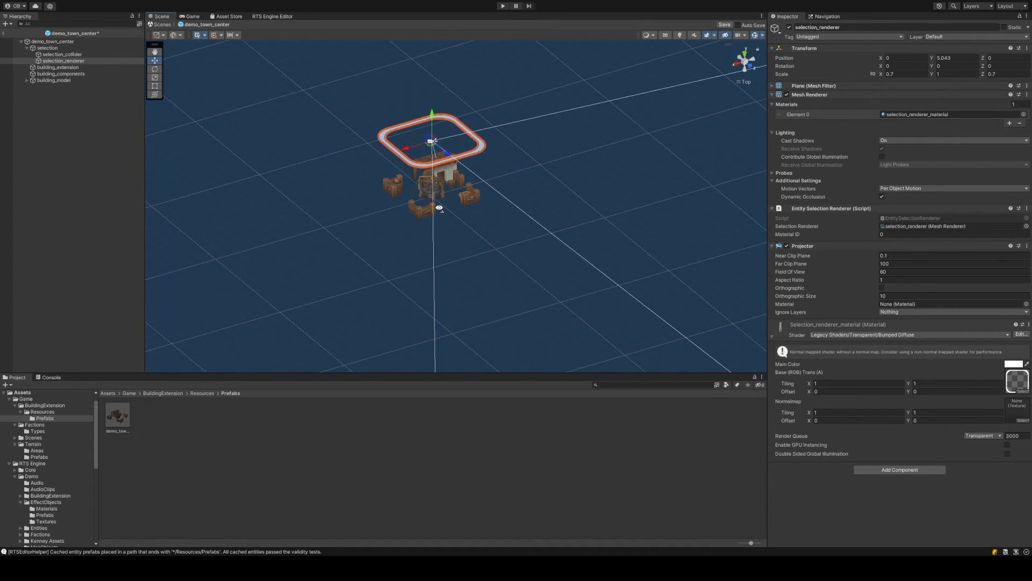
{"action": "key", "text": "ctrl+z"}
{"action": "key", "text": "ctrl+z"}
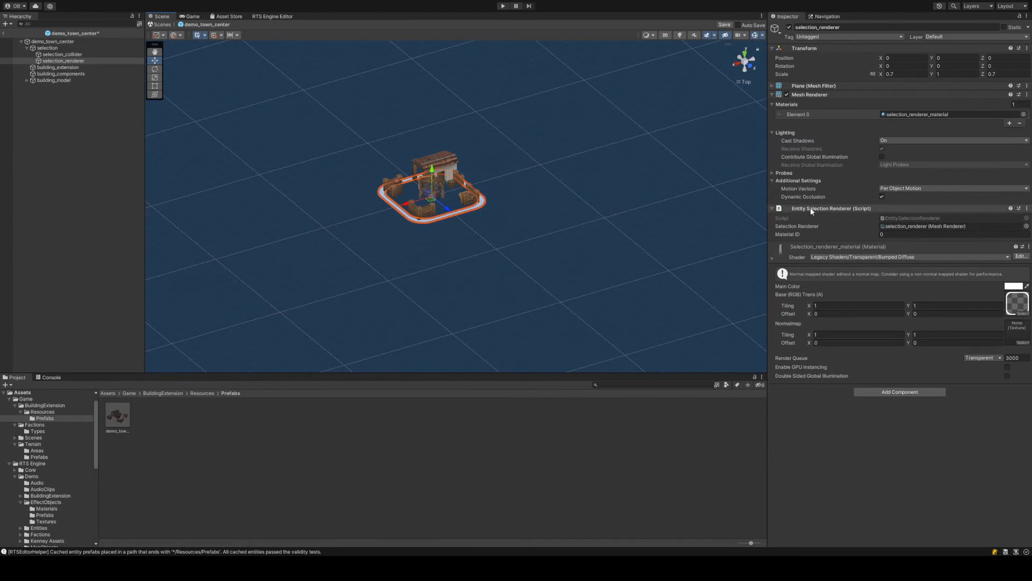
Collapse the Mesh Renderer, Entity Selection Renderer and material sections of selection_renderer and save the prefab
{"action": "left_click", "coordinate": [817, 94]}
{"action": "left_click", "coordinate": [840, 103]}
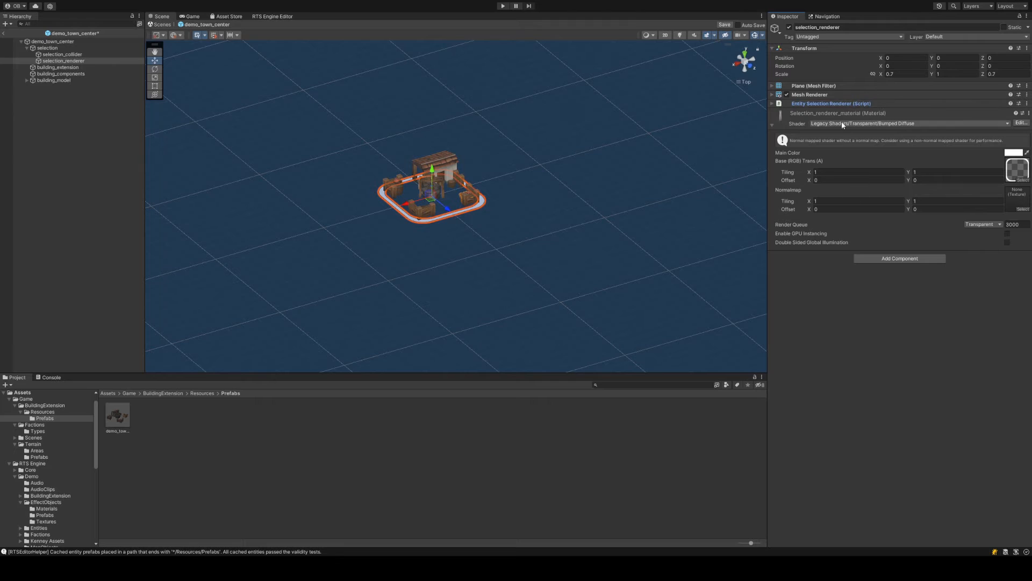
{"action": "left_click", "coordinate": [839, 116]}
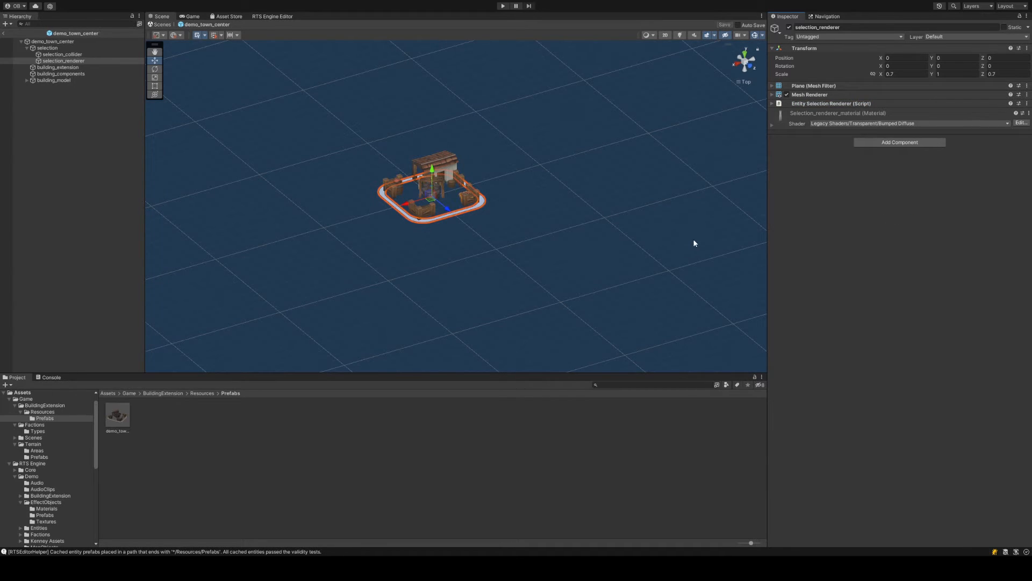
Add live_demo_ground to the Placable Terrain Areas of building_extension's Building Placer and save the prefab
{"action": "left_click", "coordinate": [26, 47]}
{"action": "left_click", "coordinate": [50, 49]}
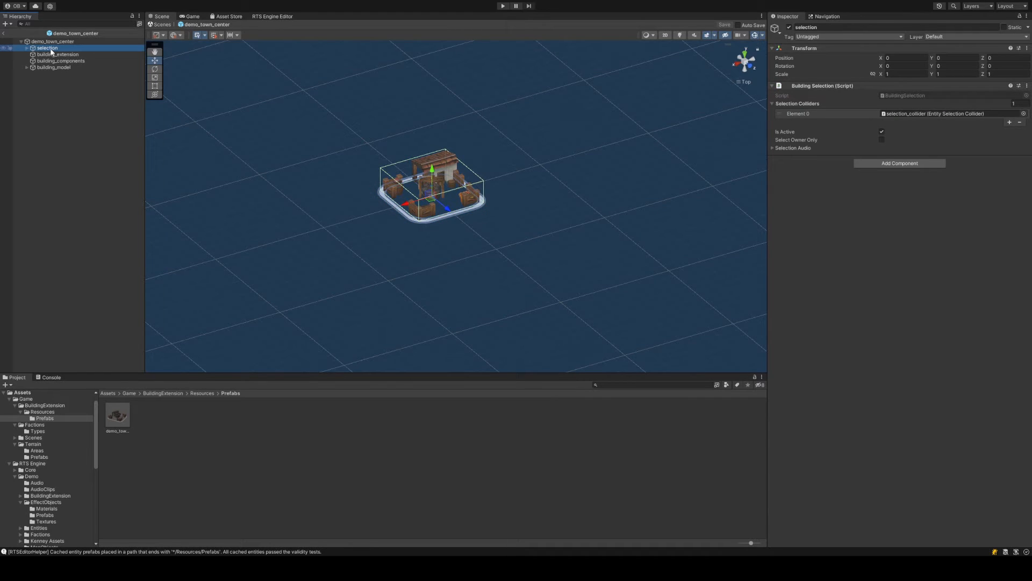
{"action": "left_click", "coordinate": [59, 54]}
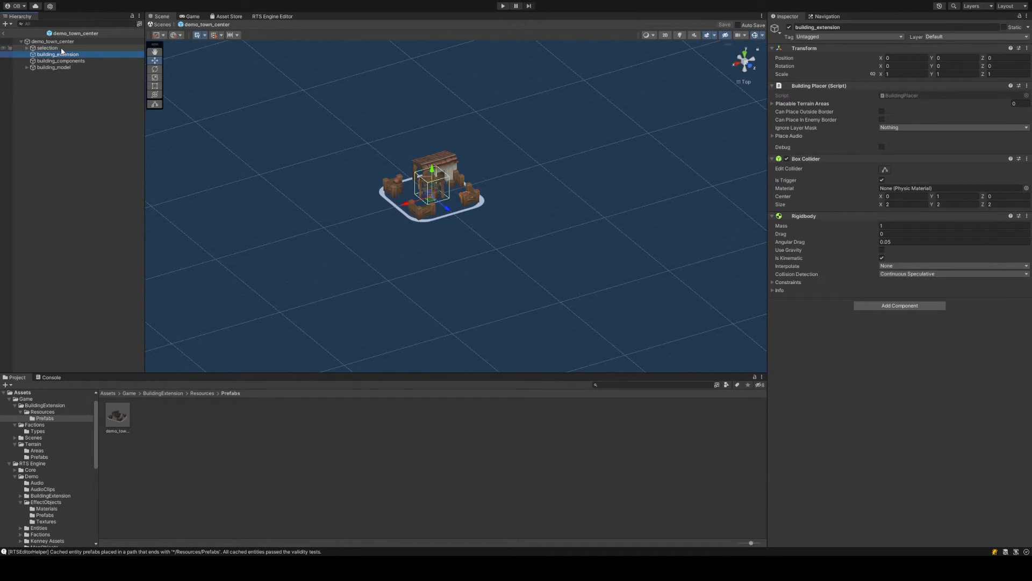
{"action": "scroll", "coordinate": [343, 145], "scroll_direction": "up", "scroll_amount": 3}
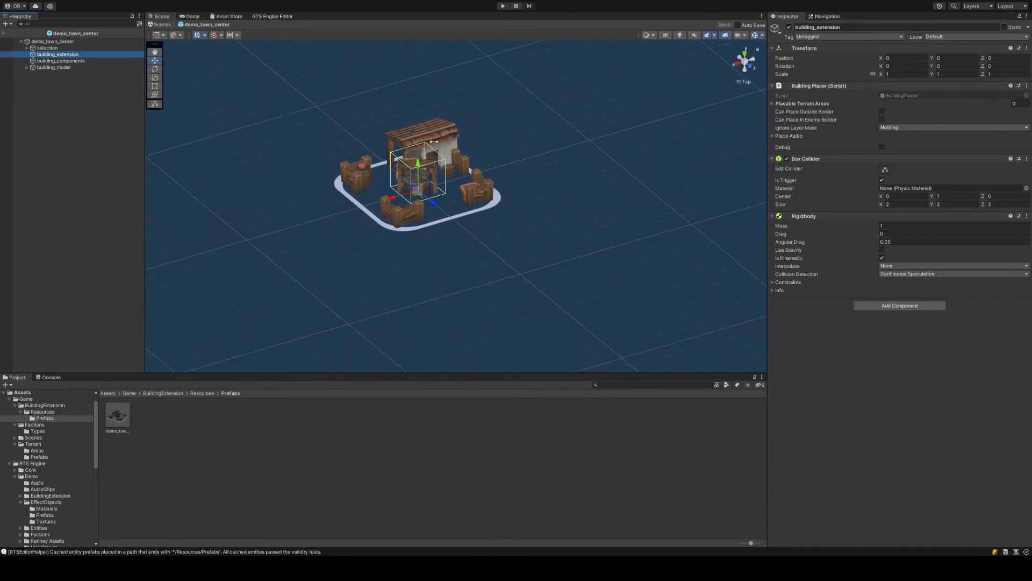
{"action": "left_click", "coordinate": [747, 56]}
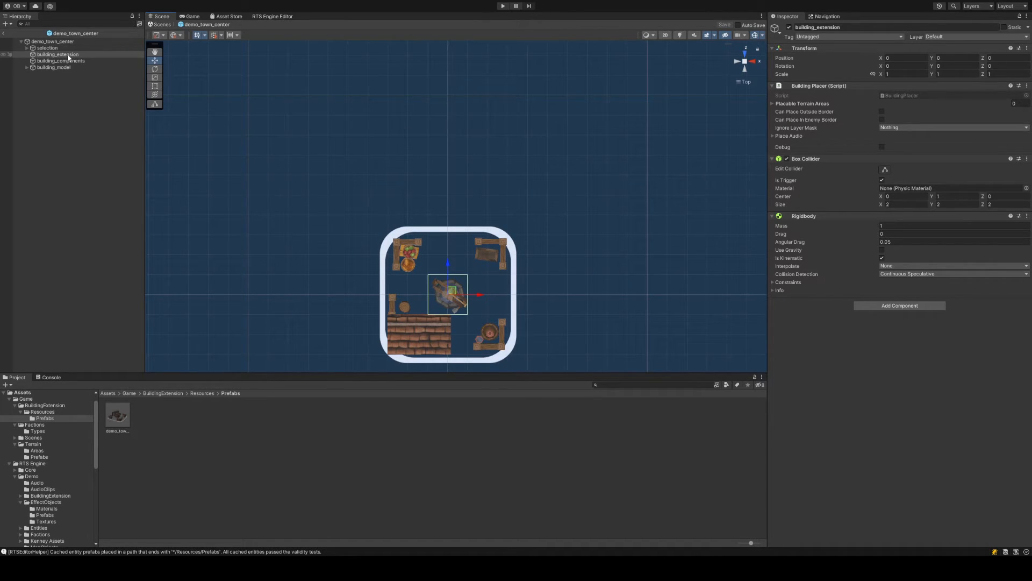
{"action": "middle_click_drag", "start_coordinate": [496, 290], "coordinate": [480, 230]}
{"action": "scroll", "coordinate": [500, 221], "scroll_direction": "up", "scroll_amount": 9}
{"action": "scroll", "coordinate": [481, 230], "scroll_direction": "up", "scroll_amount": 4}
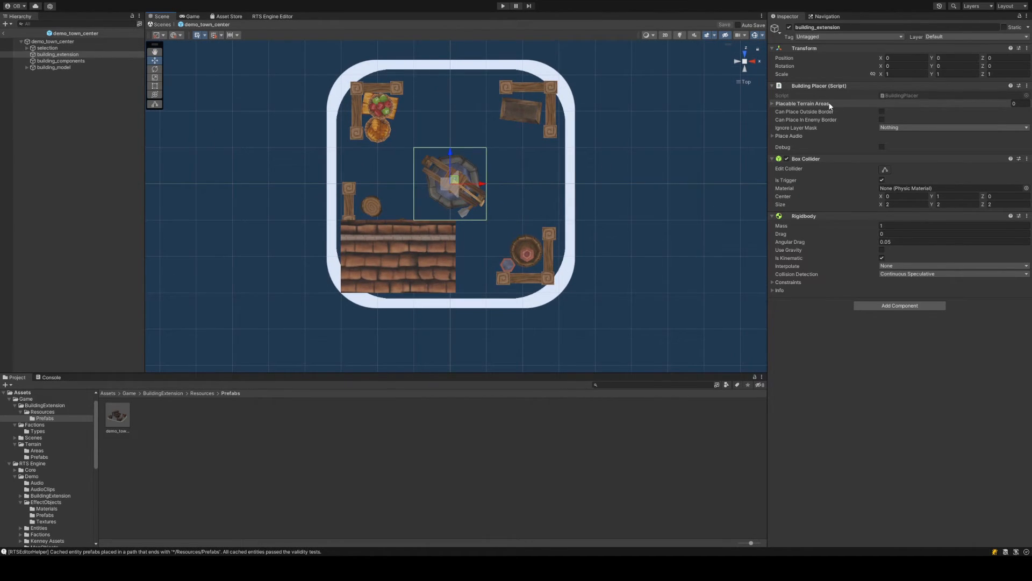
{"action": "left_click", "coordinate": [808, 104]}
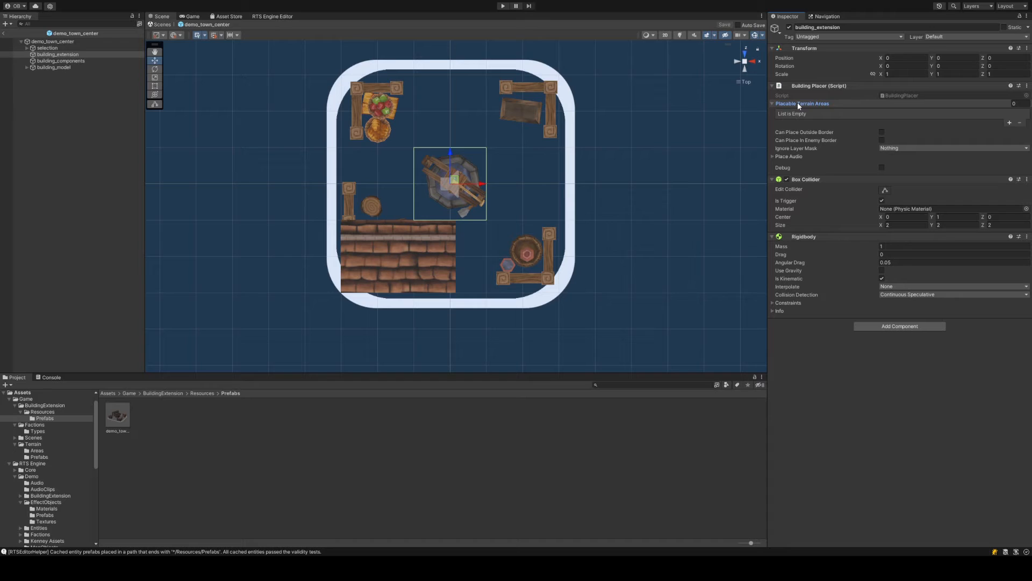
{"action": "left_click", "coordinate": [1009, 123]}
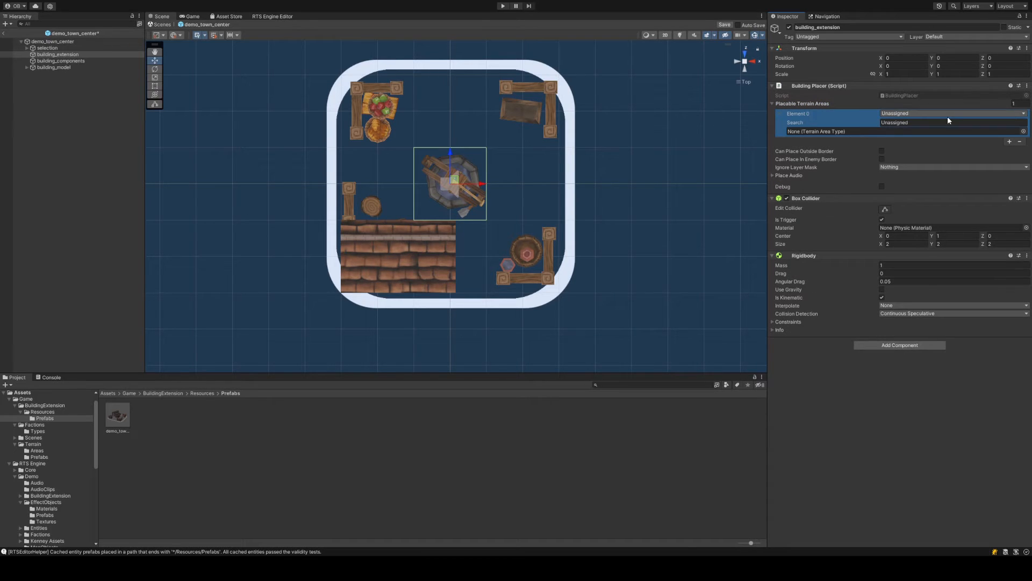
{"action": "left_click", "coordinate": [942, 134]}
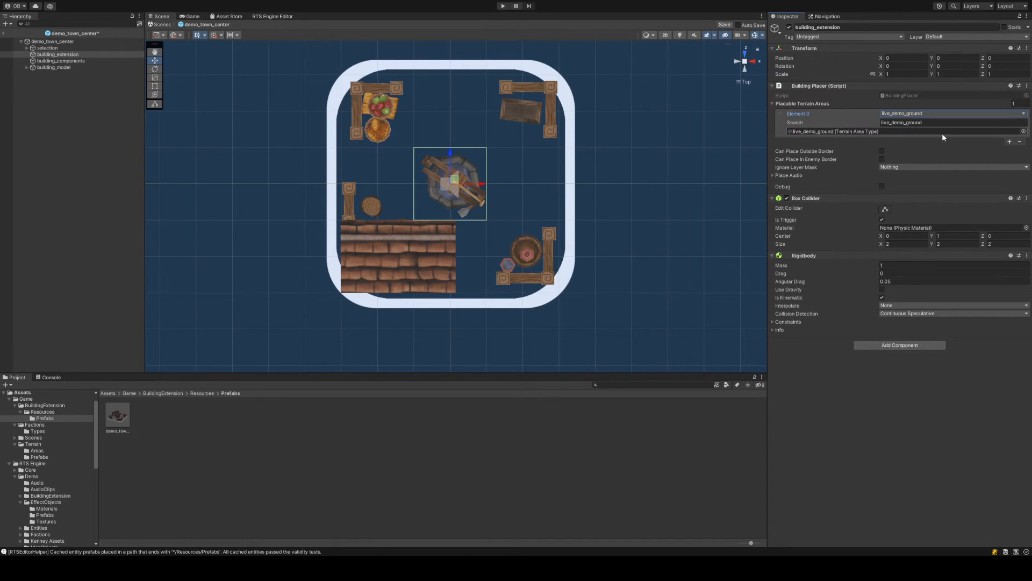
{"action": "key", "text": "ctrl+s"}
Enable Can Place Outside Border on the Building Placer and check its Place Audio settings
{"action": "left_click", "coordinate": [882, 151]}
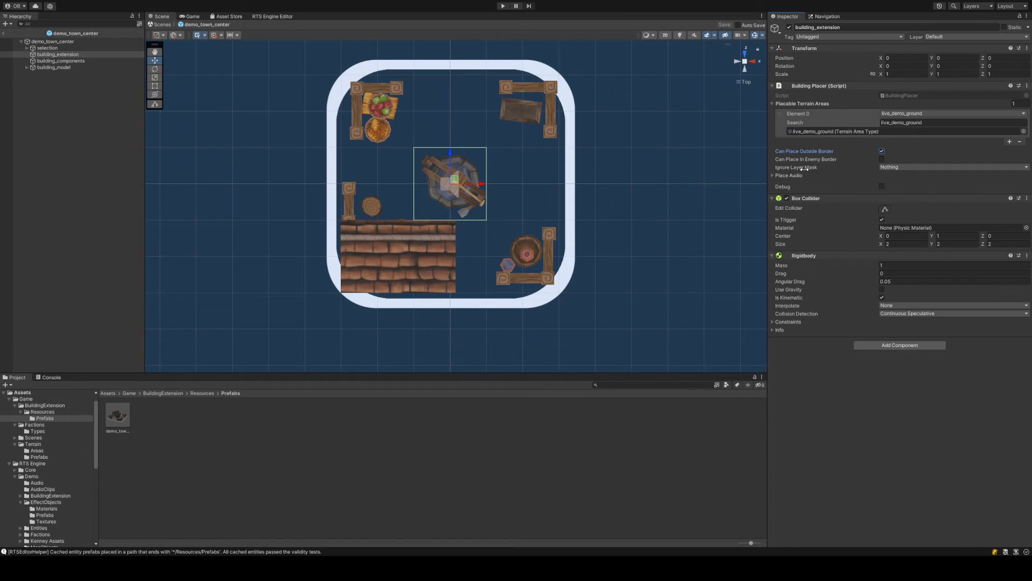
{"action": "left_click", "coordinate": [789, 176]}
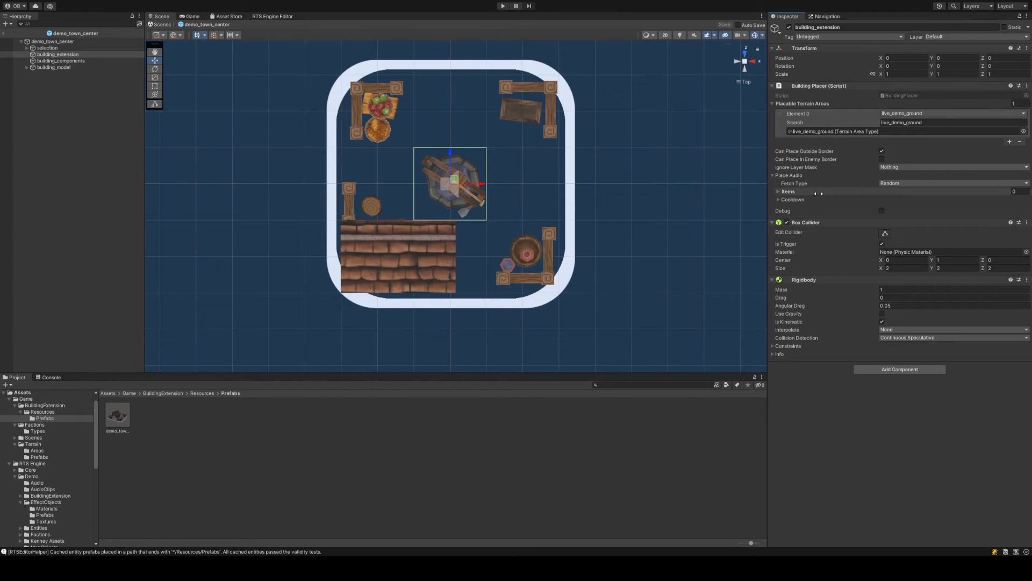
{"action": "left_click", "coordinate": [790, 176]}
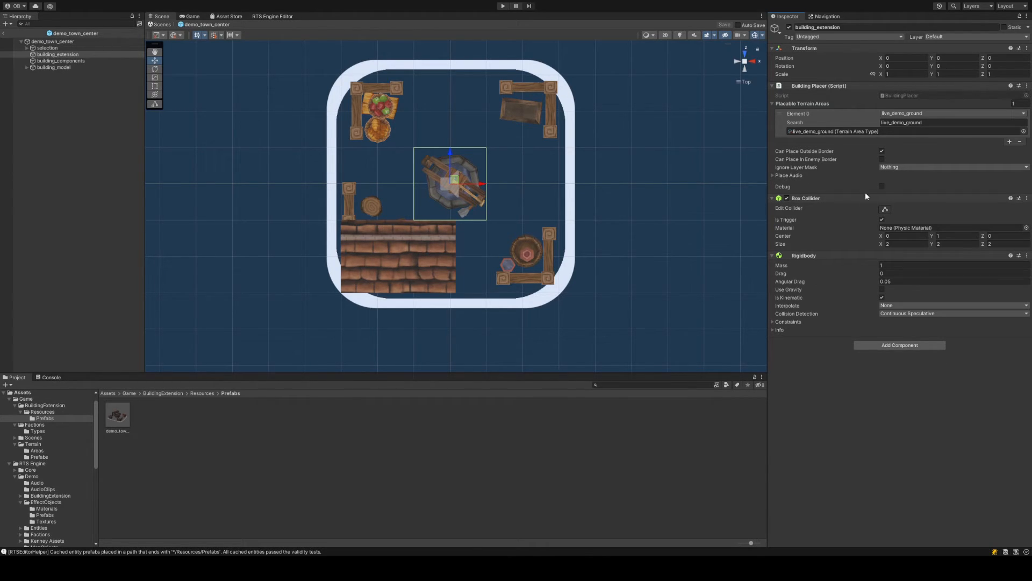
Enable Debug on the Building Placer with the Console shown, and save the prefab
{"action": "left_click", "coordinate": [882, 187]}
{"action": "left_click", "coordinate": [51, 378]}
{"action": "left_click", "coordinate": [7, 385]}
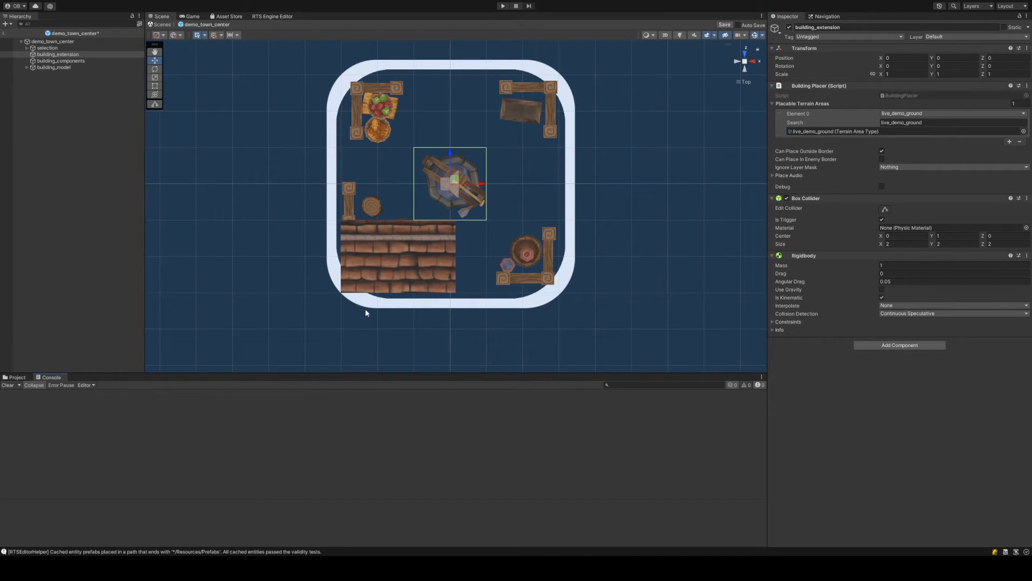
{"action": "left_click", "coordinate": [881, 186]}
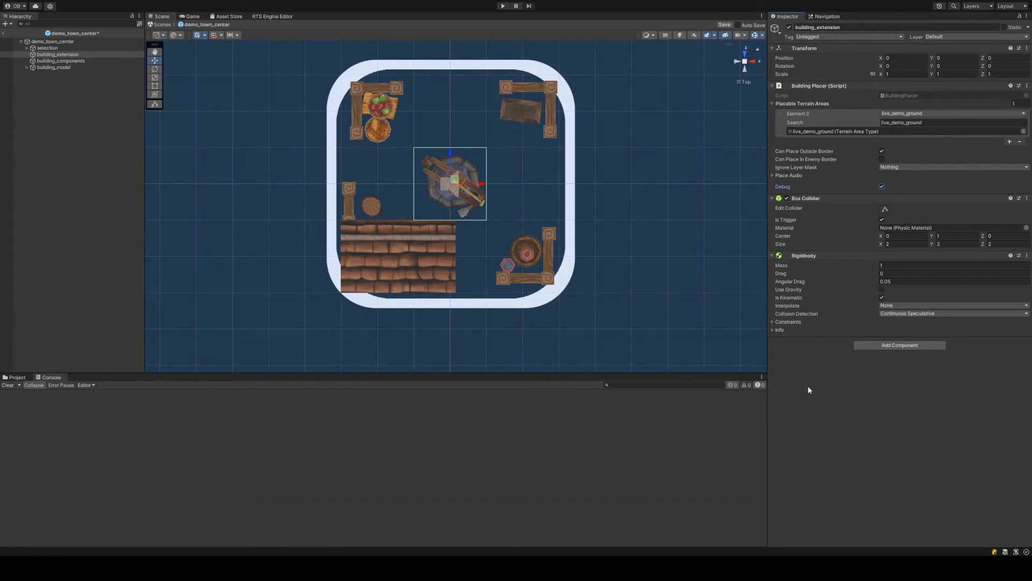
{"action": "key", "text": "ctrl+s"}
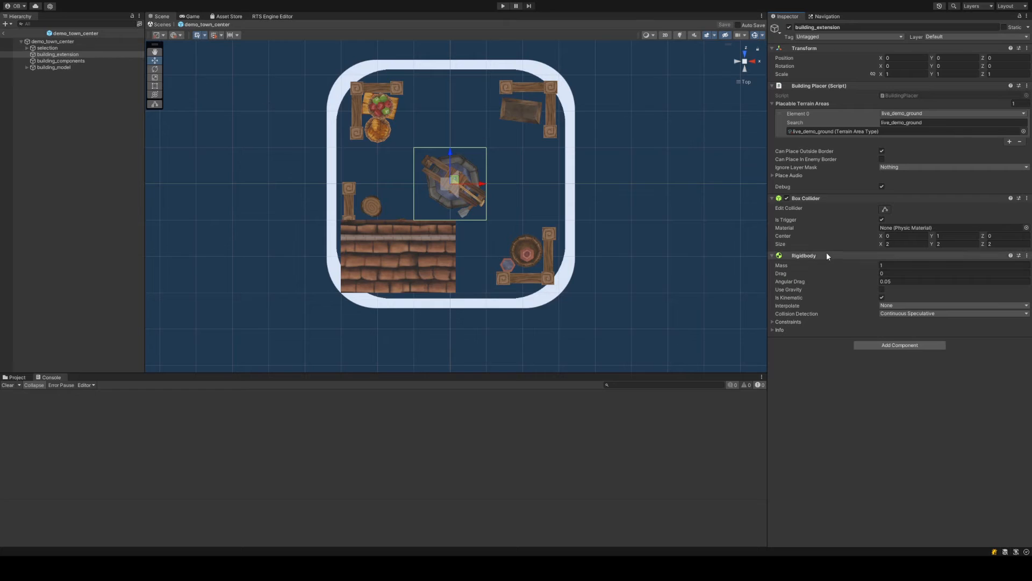
Set the X and Z sizes of building_extension's Box Collider to 7
{"action": "left_click", "coordinate": [903, 243]}
{"action": "type", "text": "6"}
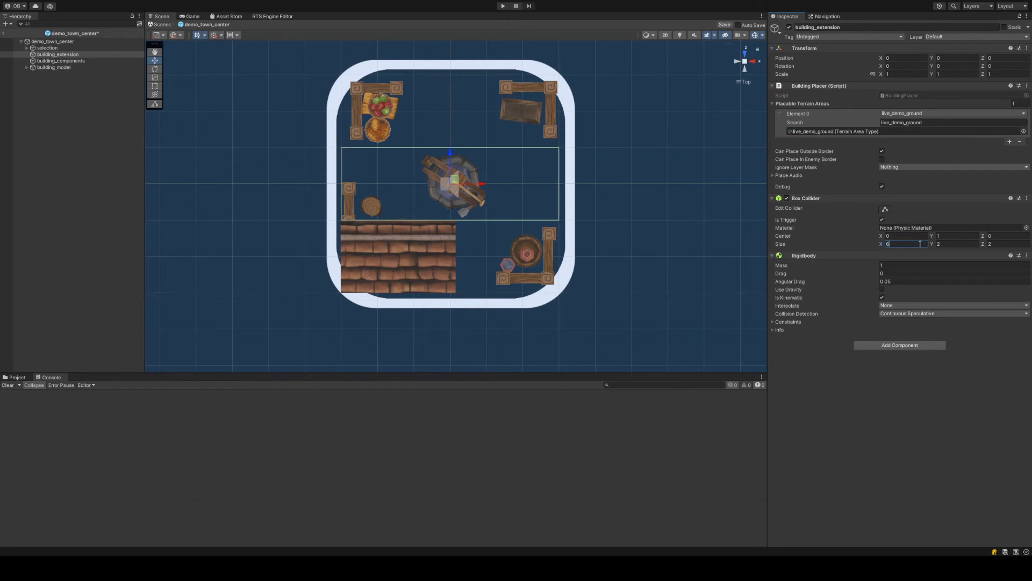
{"action": "key", "text": "BackSpace"}
{"action": "type", "text": "7"}
{"action": "key", "text": "Tab"}
{"action": "key", "text": "Tab"}
{"action": "type", "text": "7"}
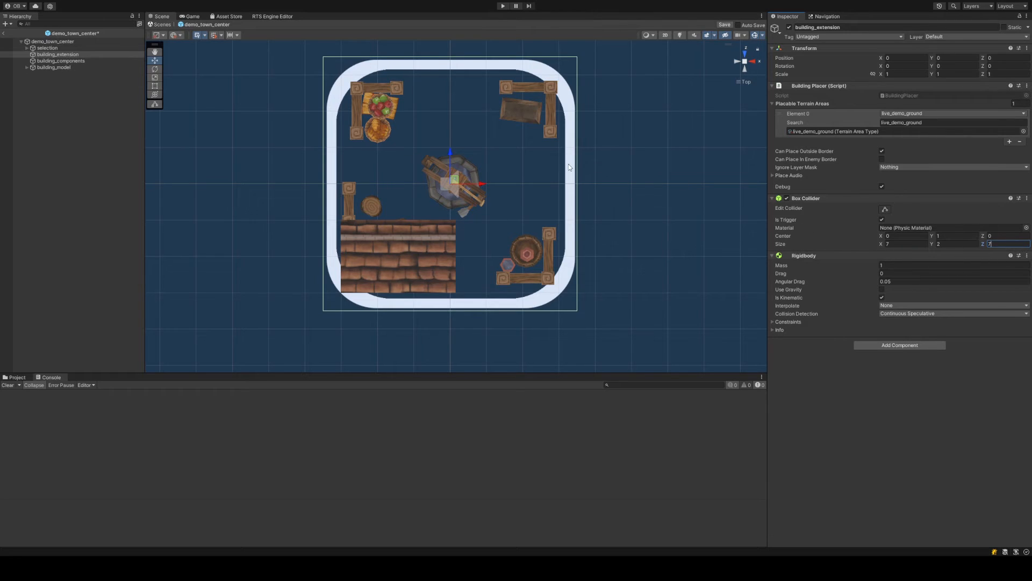
Compare the placement collider of building_extension with the selection collider around the building from above
{"action": "left_click", "coordinate": [49, 48], "text": "ctrl"}
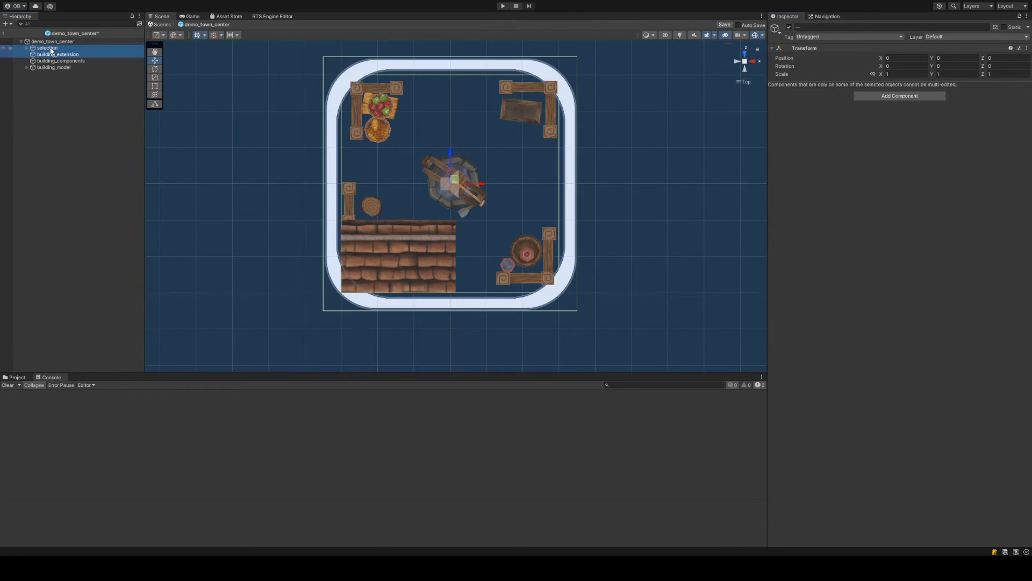
{"action": "scroll", "coordinate": [592, 155], "scroll_direction": "up", "scroll_amount": 5}
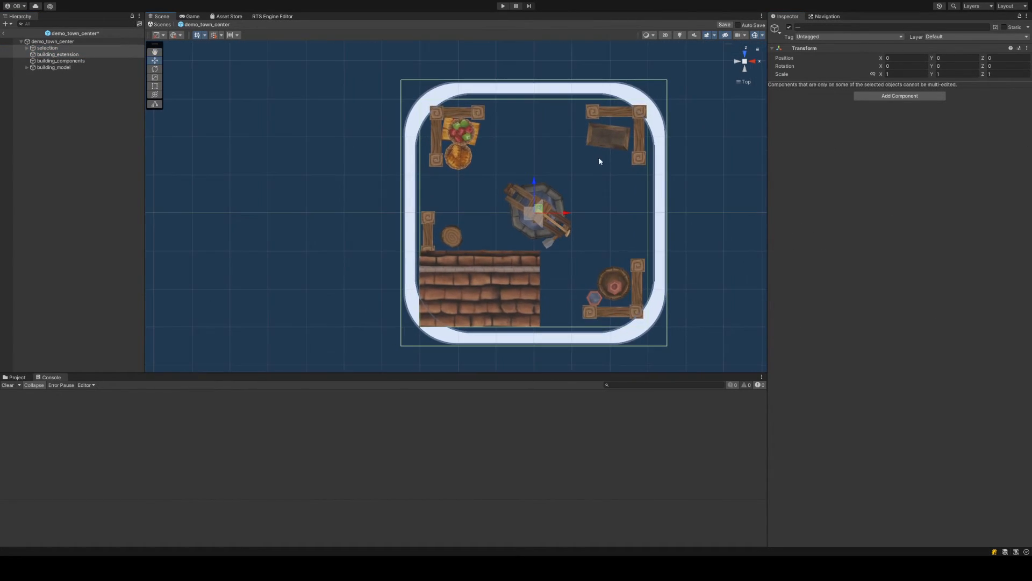
{"action": "middle_click_drag", "start_coordinate": [576, 154], "coordinate": [505, 123]}
{"action": "scroll", "coordinate": [602, 329], "scroll_direction": "down", "scroll_amount": 2}
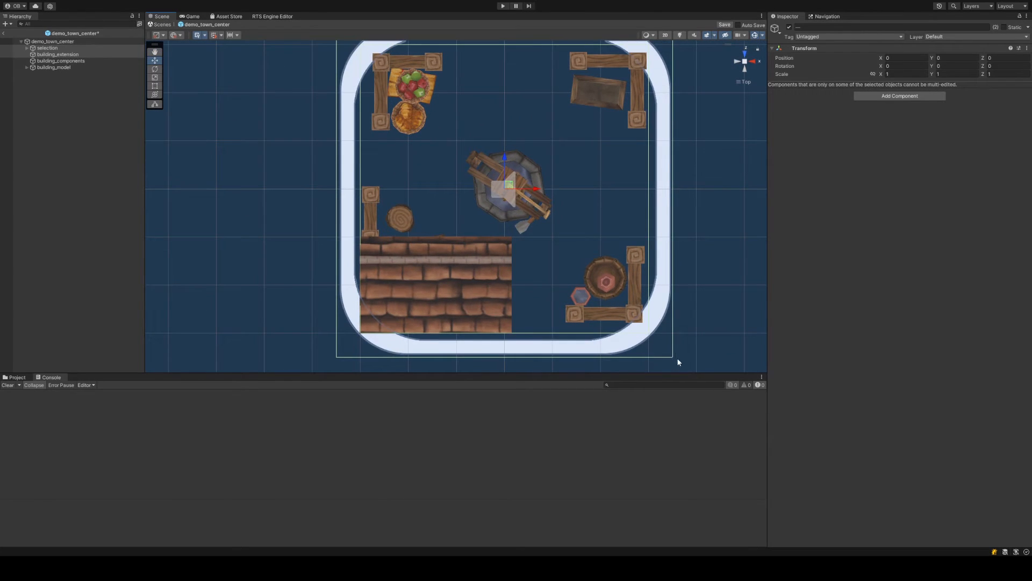
{"action": "scroll", "coordinate": [505, 220], "scroll_direction": "down", "scroll_amount": 2}
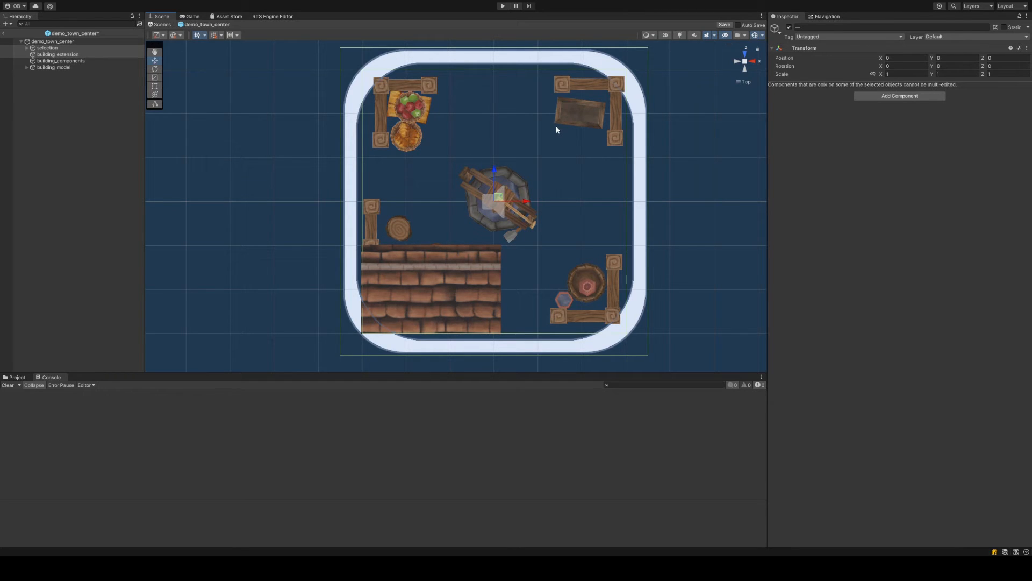
{"action": "scroll", "coordinate": [607, 140], "scroll_direction": "up", "scroll_amount": 6}
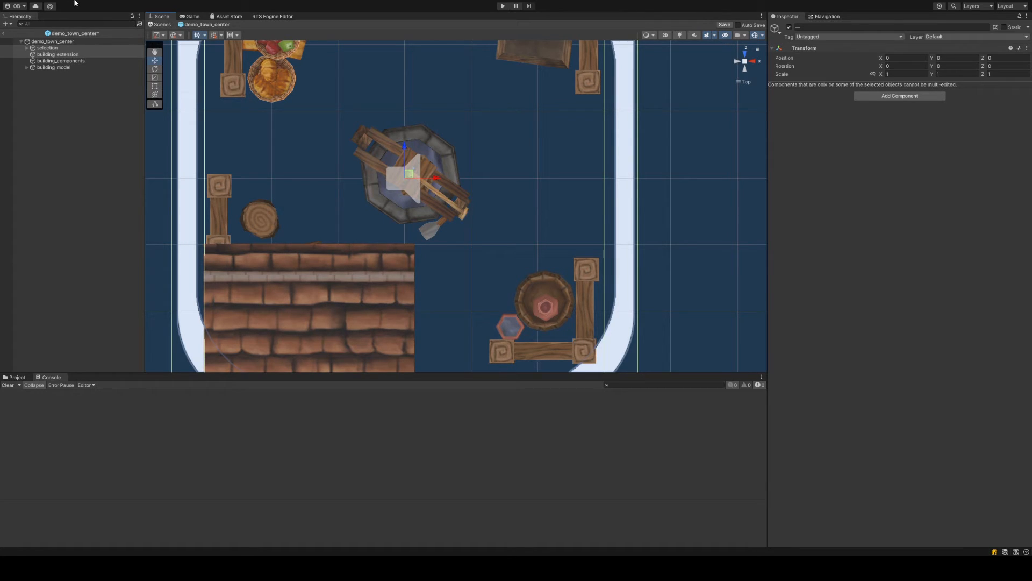
Place an empty object on the selection ring's edge at about X 3.31 and remove it again
{"action": "key", "text": "ctrl+shift+n"}
{"action": "left_click_drag", "start_coordinate": [488, 206], "coordinate": [631, 148]}
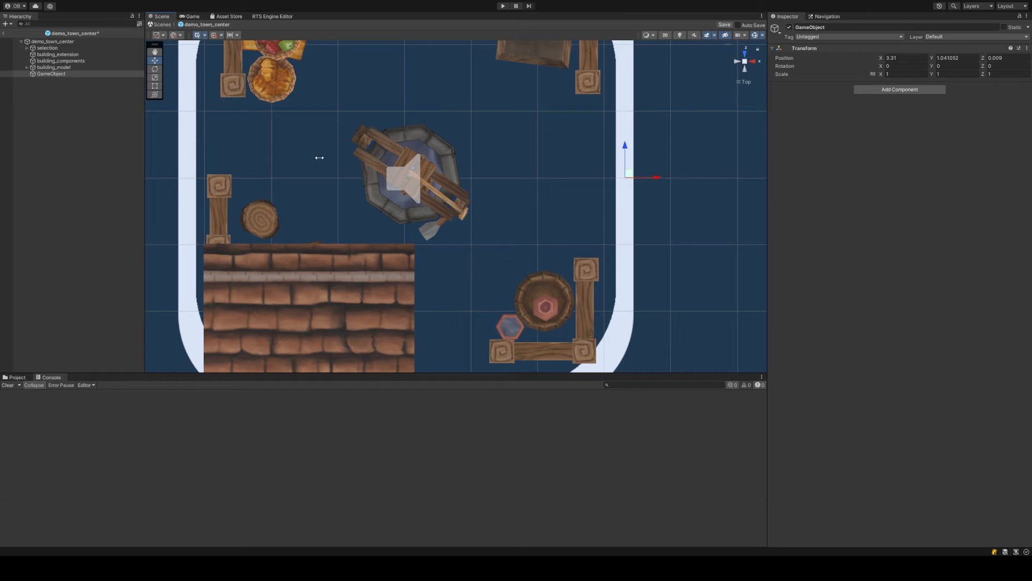
{"action": "key", "text": "ctrl+z"}
{"action": "left_click", "coordinate": [79, 73]}
{"action": "key", "text": "Delete"}
Set building_extension's Box Collider height to 3 and its center Y to 1.5, and save the prefab
{"action": "left_click", "coordinate": [81, 54]}
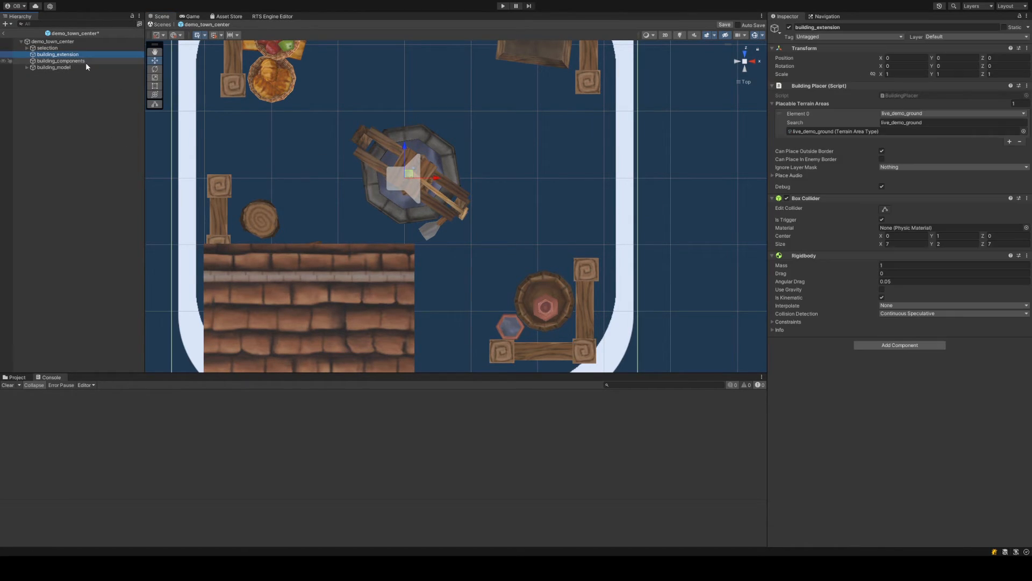
{"action": "key", "text": "f"}
{"action": "scroll", "coordinate": [350, 175], "scroll_direction": "down", "scroll_amount": 3}
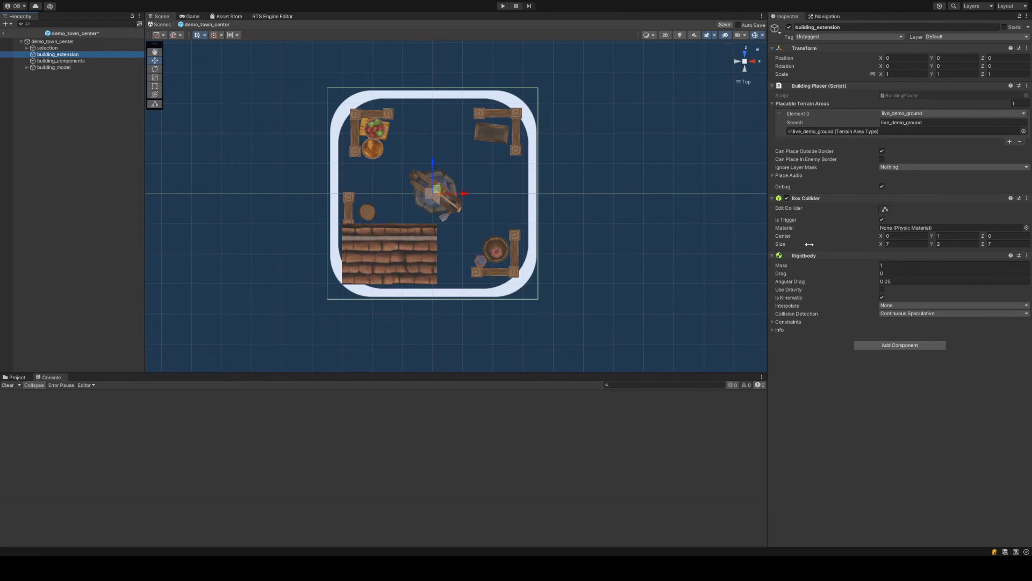
{"action": "left_click_drag", "start_coordinate": [680, 237], "coordinate": [566, 199], "text": "alt"}
{"action": "left_click", "coordinate": [946, 245]}
{"action": "type", "text": "3"}
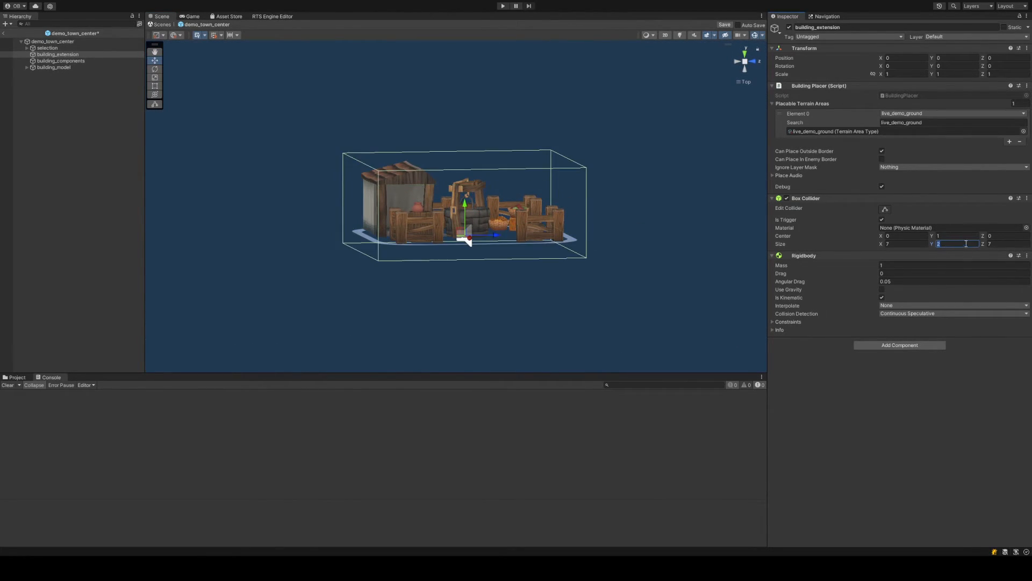
{"action": "left_click", "coordinate": [961, 237]}
{"action": "type", "text": ".5"}
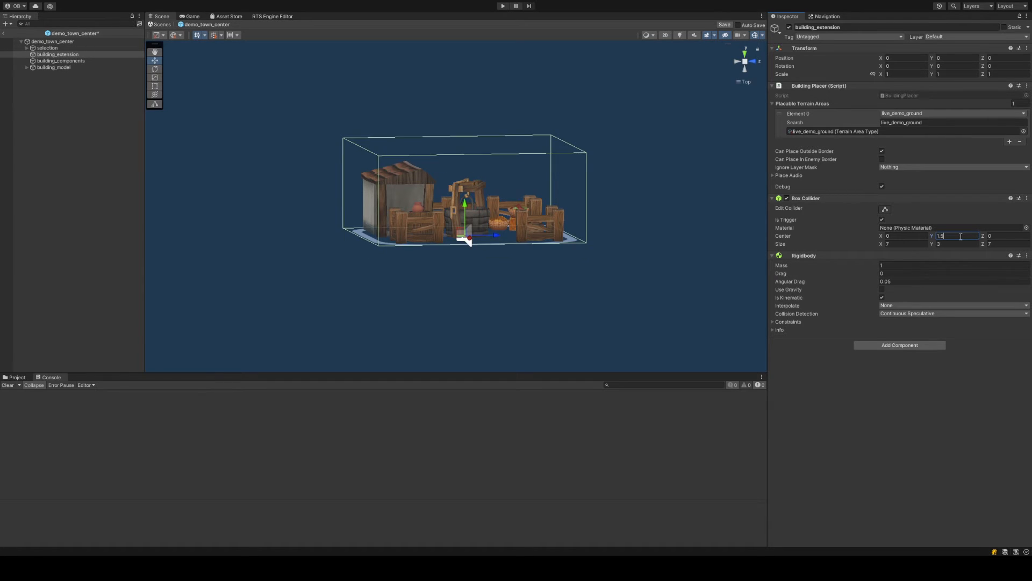
{"action": "key", "text": "ctrl+s"}
{"action": "left_click", "coordinate": [882, 296]}
{"action": "left_click", "coordinate": [881, 219]}
Add a Rallypoint component to building_components, remove it again and save the prefab
{"action": "left_click", "coordinate": [97, 65]}
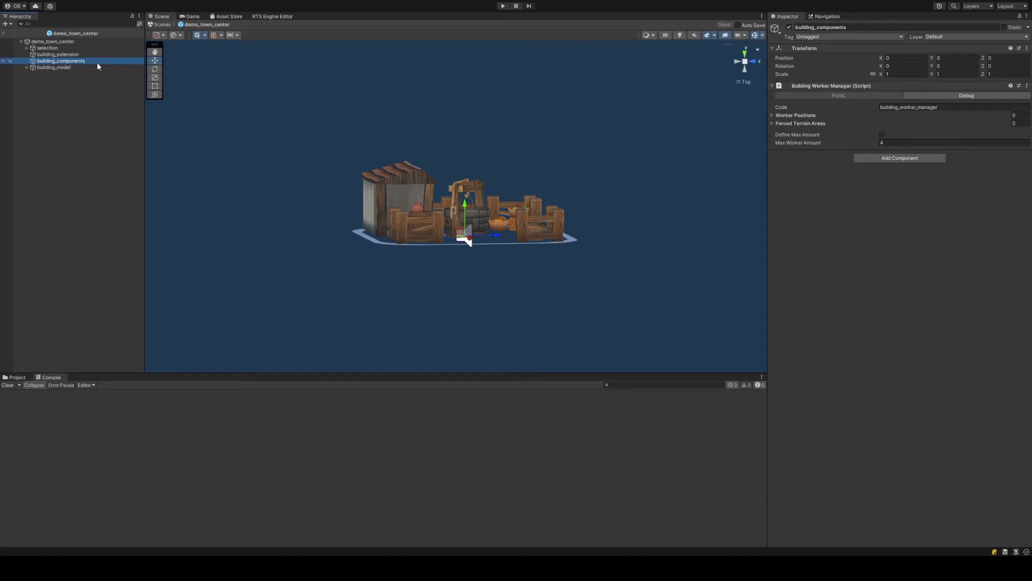
{"action": "left_click_drag", "start_coordinate": [637, 162], "coordinate": [488, 207], "text": "alt"}
{"action": "middle_click_drag", "start_coordinate": [592, 180], "coordinate": [547, 176]}
{"action": "scroll", "coordinate": [549, 173], "scroll_direction": "down", "scroll_amount": 2}
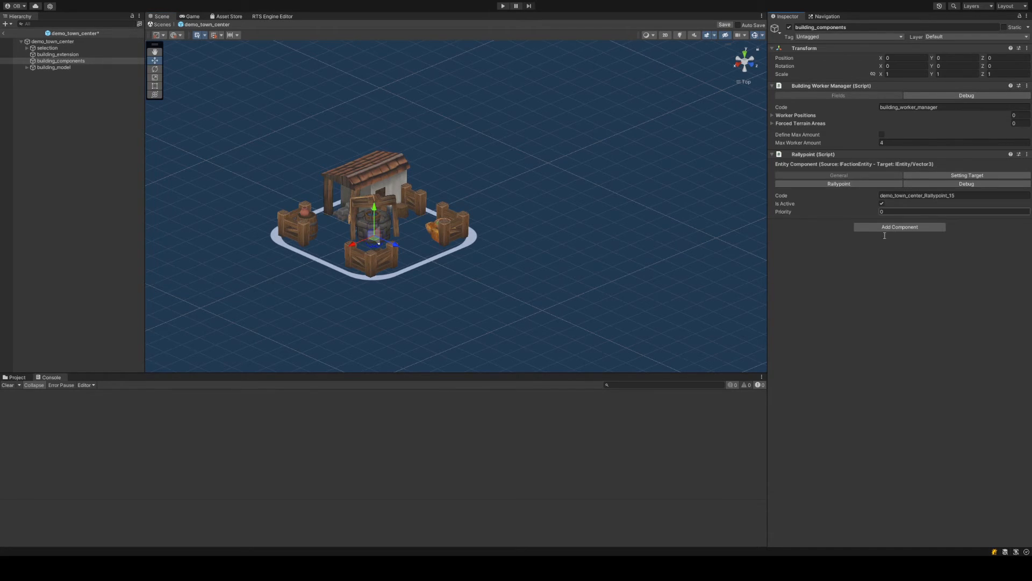
{"action": "left_click", "coordinate": [1008, 190]}
{"action": "key", "text": "ctrl+s"}
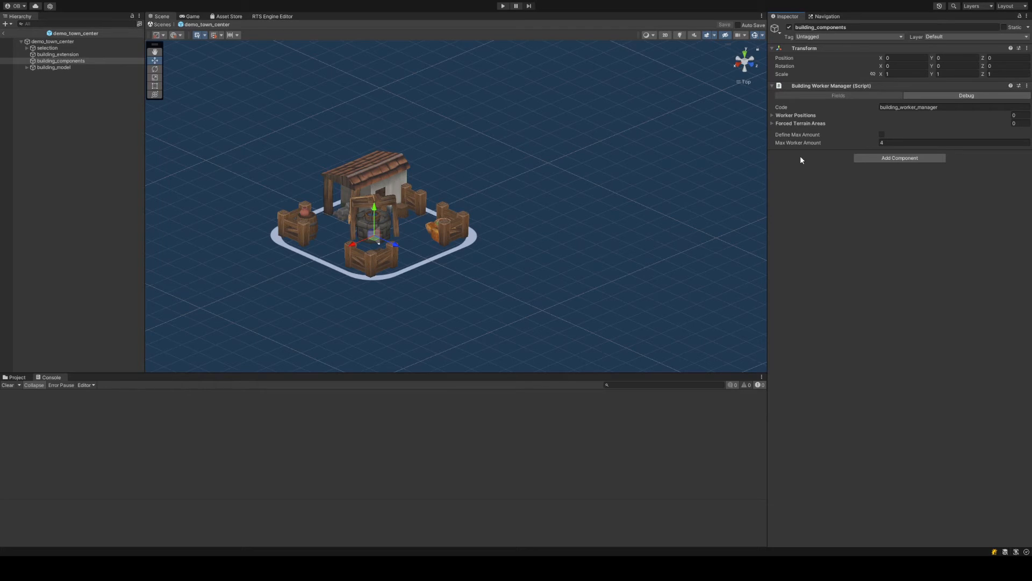
Expand the Worker Positions and Forced Terrain Areas lists of the Building Worker Manager and examine its Code field
{"action": "left_click", "coordinate": [797, 124]}
{"action": "left_click", "coordinate": [798, 115]}
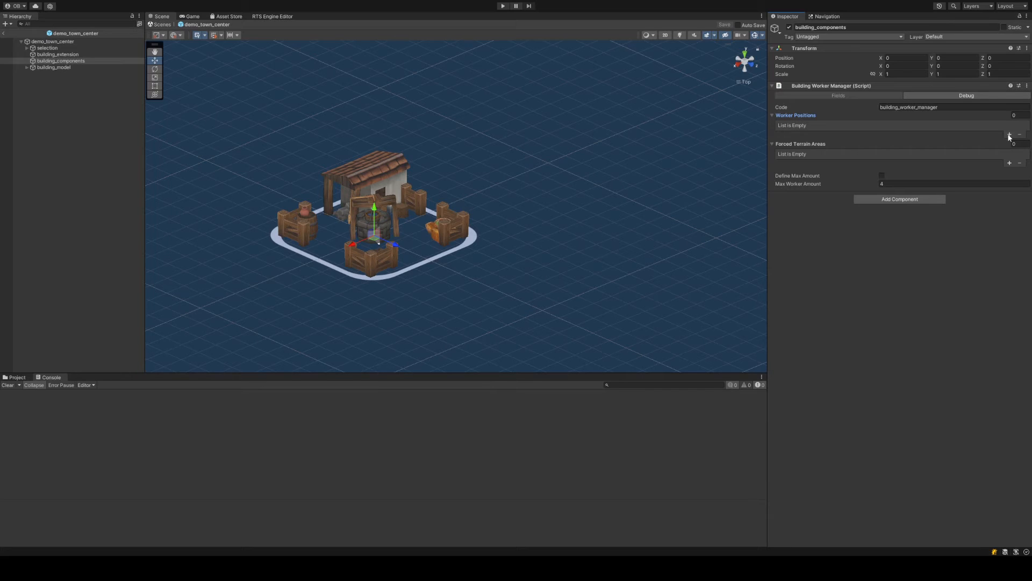
{"action": "left_click", "coordinate": [916, 97]}
{"action": "left_click", "coordinate": [876, 96]}
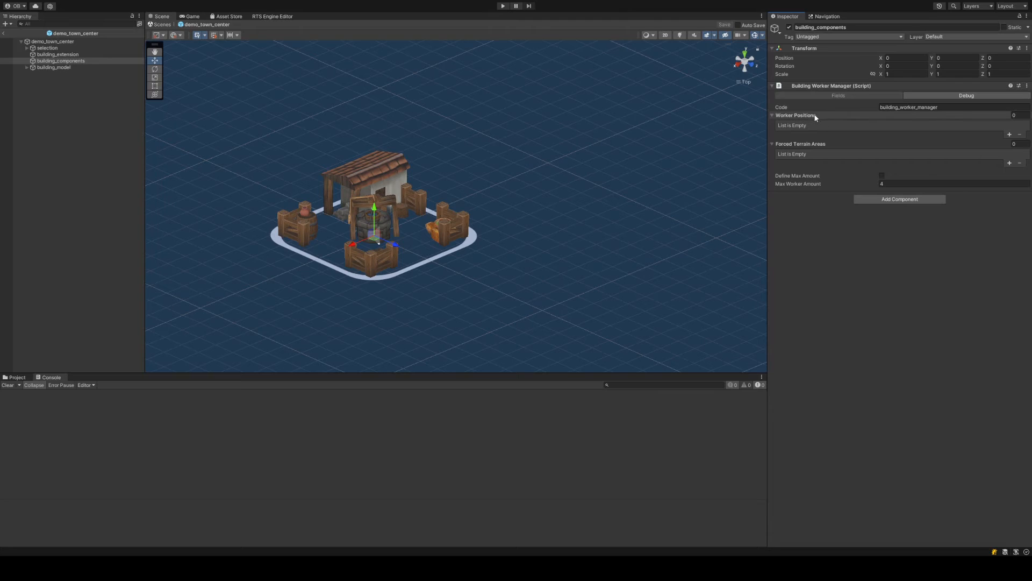
{"action": "left_click", "coordinate": [930, 107]}
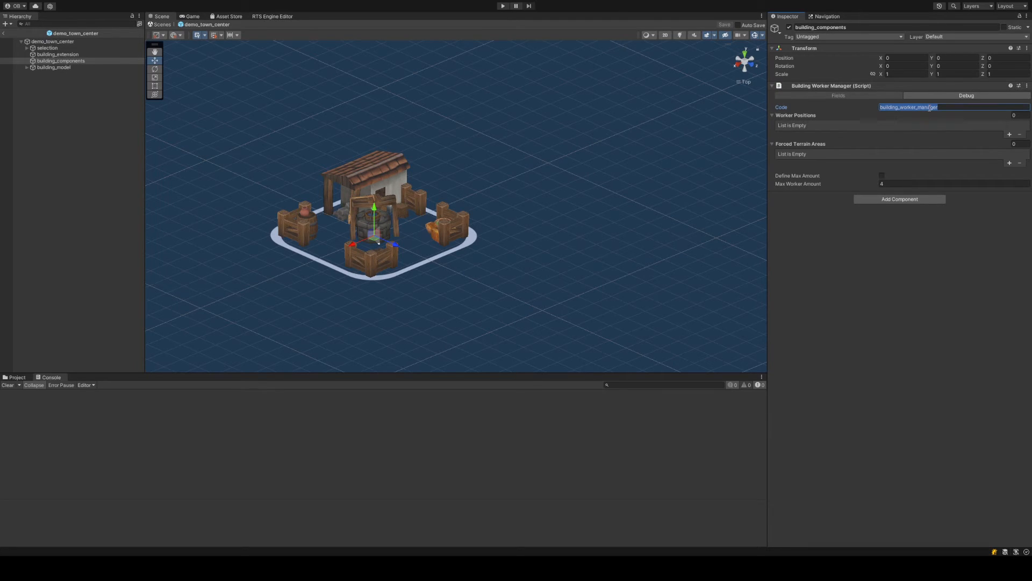
{"action": "left_click", "coordinate": [908, 263]}
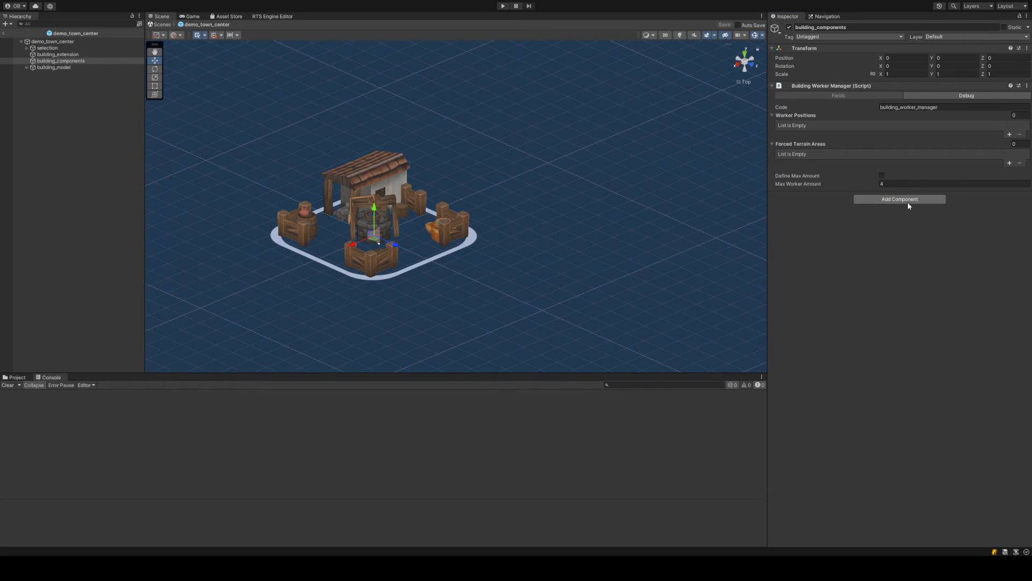
Try the Code value code on the Building Worker Manager and on a newly added Unit Creator component, then remove that component and restore the original code
{"action": "key", "text": "Return"}
{"action": "left_click", "coordinate": [898, 228]}
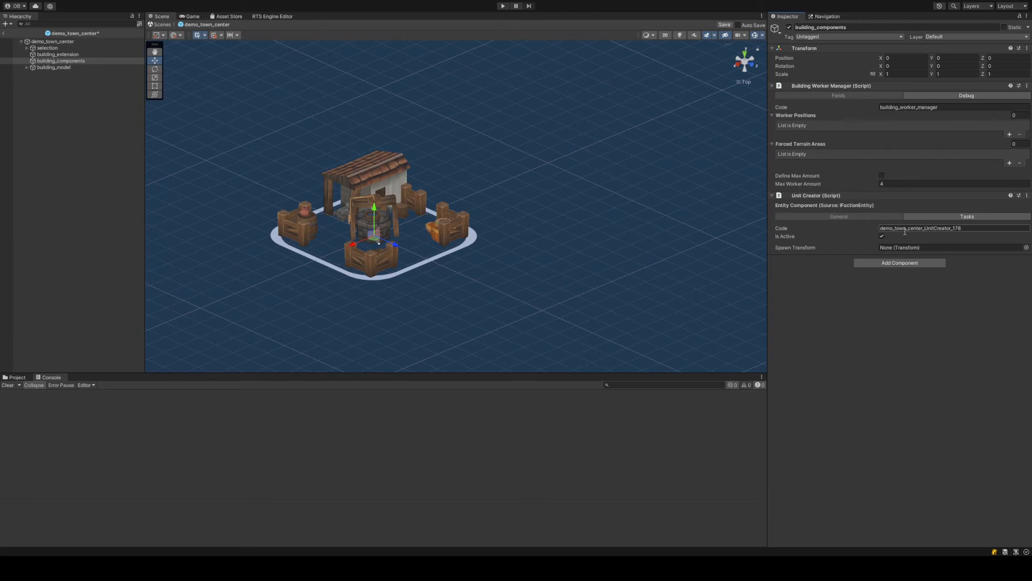
{"action": "left_click", "coordinate": [915, 108]}
{"action": "type", "text": "code"}
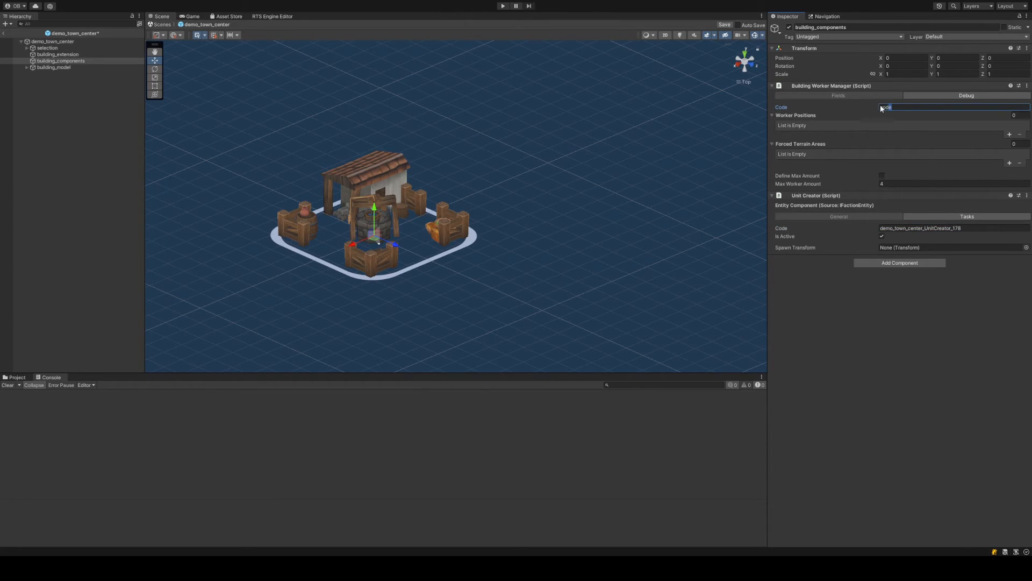
{"action": "left_click", "coordinate": [929, 228]}
{"action": "type", "text": "code"}
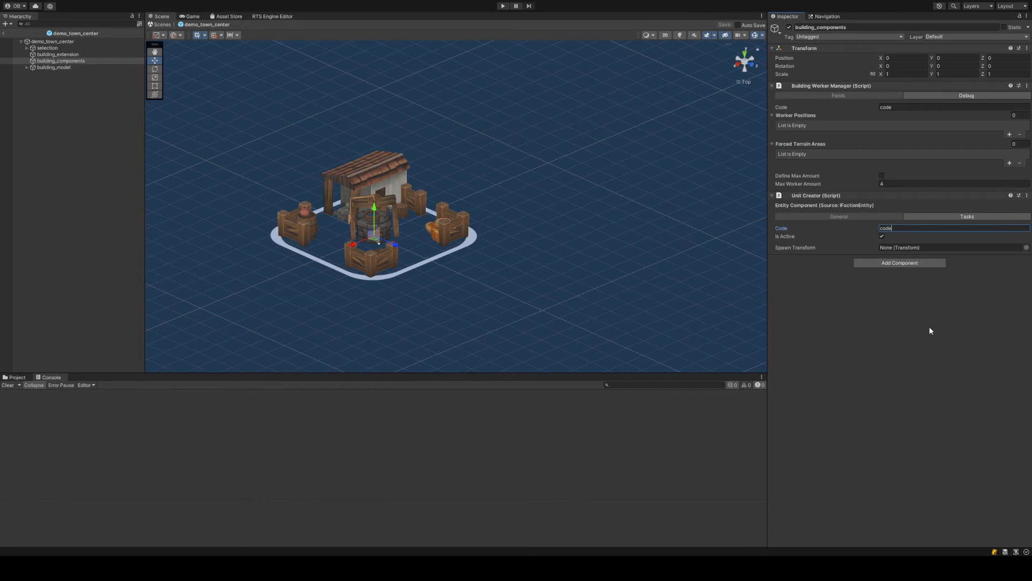
{"action": "left_click", "coordinate": [929, 329]}
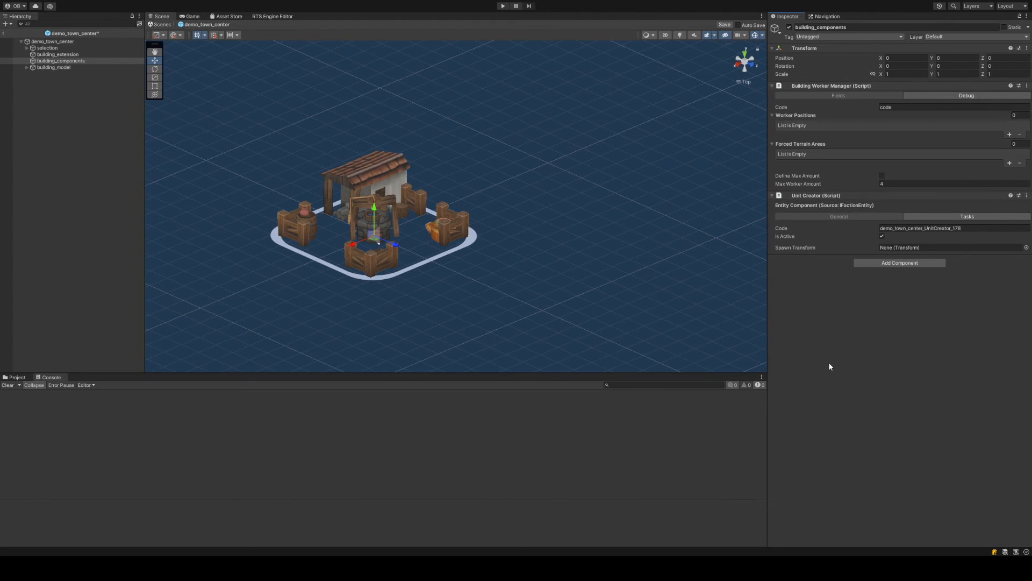
{"action": "left_click", "coordinate": [1027, 196]}
{"action": "left_click", "coordinate": [1010, 222]}
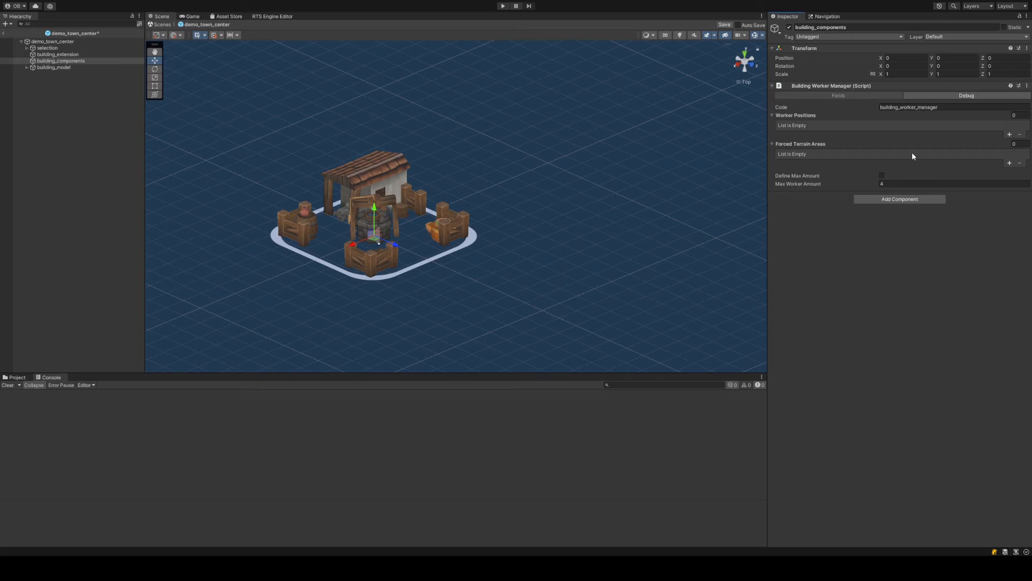
Set the Building Worker Manager's Worker Positions list to 4 elements
{"action": "left_click", "coordinate": [1009, 135]}
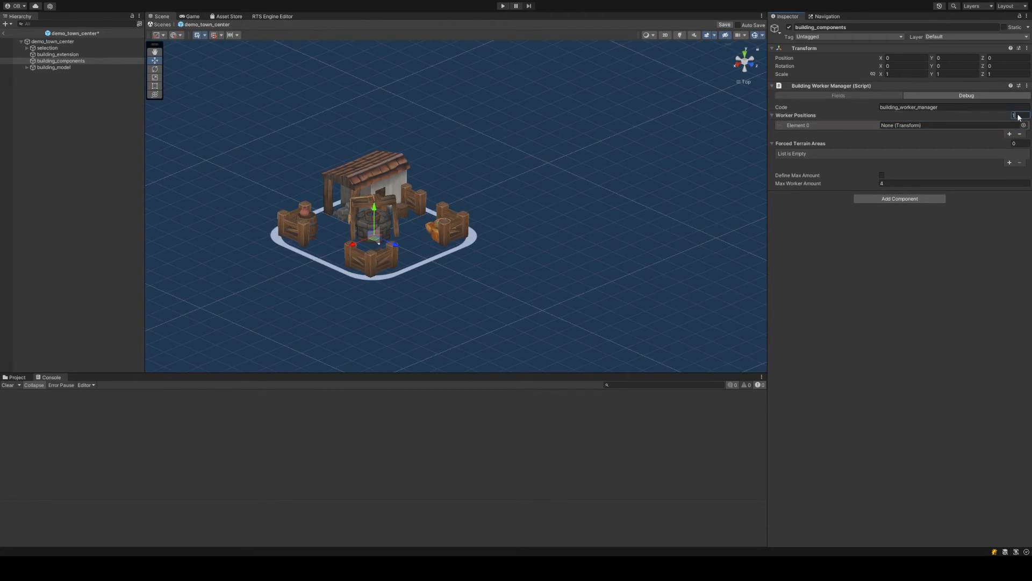
{"action": "left_click", "coordinate": [1018, 116]}
{"action": "key", "text": "BackSpace"}
{"action": "type", "text": "4"}
{"action": "key", "text": "Return"}
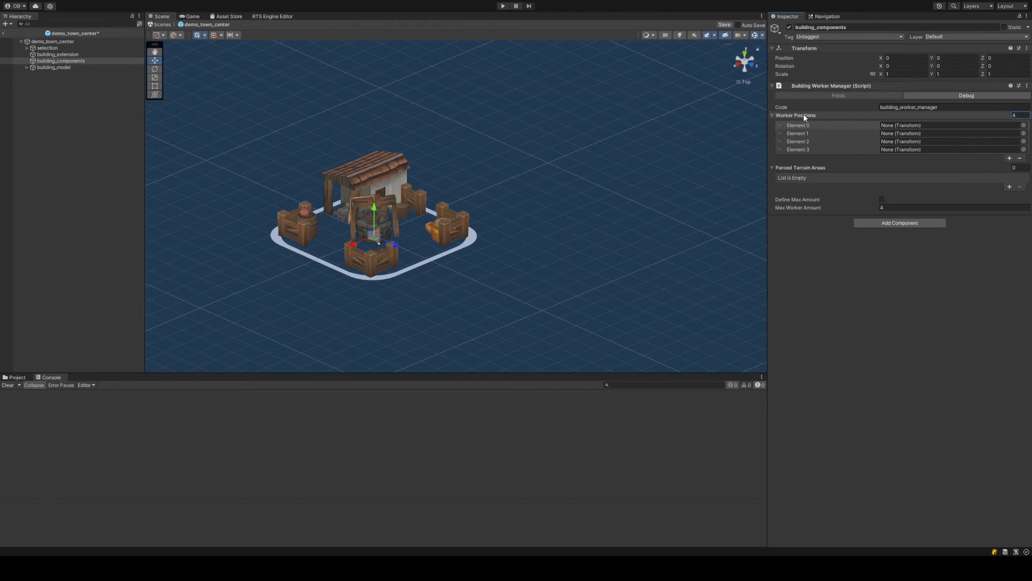
Create an empty object named worker_position_1 in the prefab and move it beside the building to about X 3.95
{"action": "left_click", "coordinate": [745, 51]}
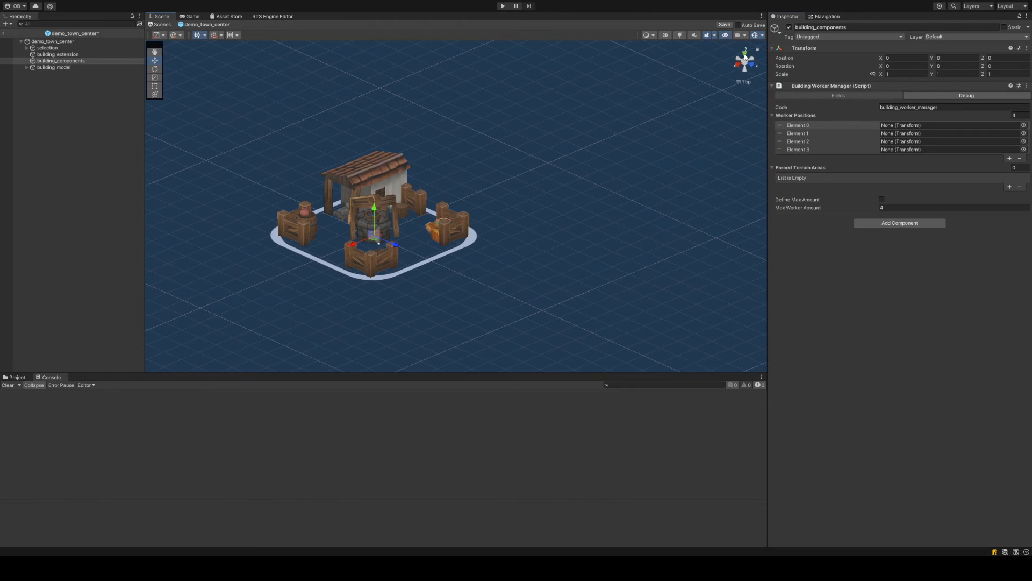
{"action": "middle_click_drag", "start_coordinate": [415, 155], "coordinate": [394, 128]}
{"action": "left_click", "coordinate": [120, 41]}
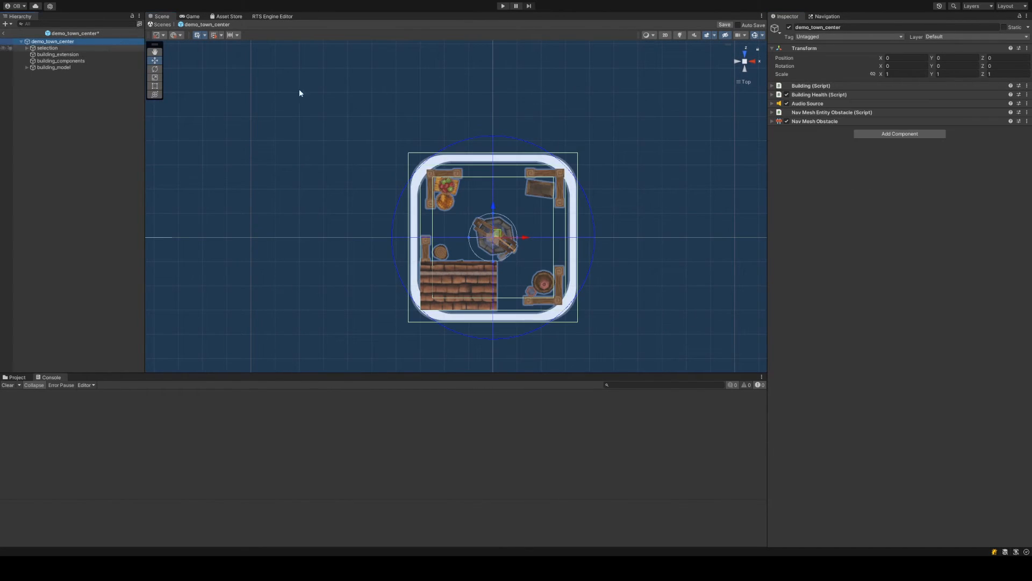
{"action": "middle_click_drag", "start_coordinate": [562, 183], "coordinate": [499, 154]}
{"action": "scroll", "coordinate": [499, 155], "scroll_direction": "up", "scroll_amount": 3}
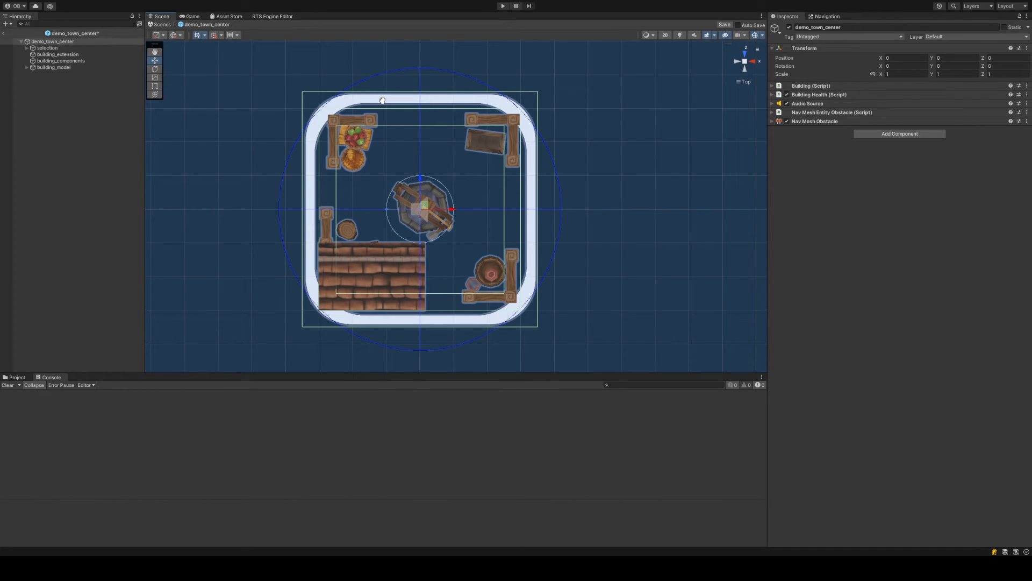
{"action": "left_click", "coordinate": [97, 60]}
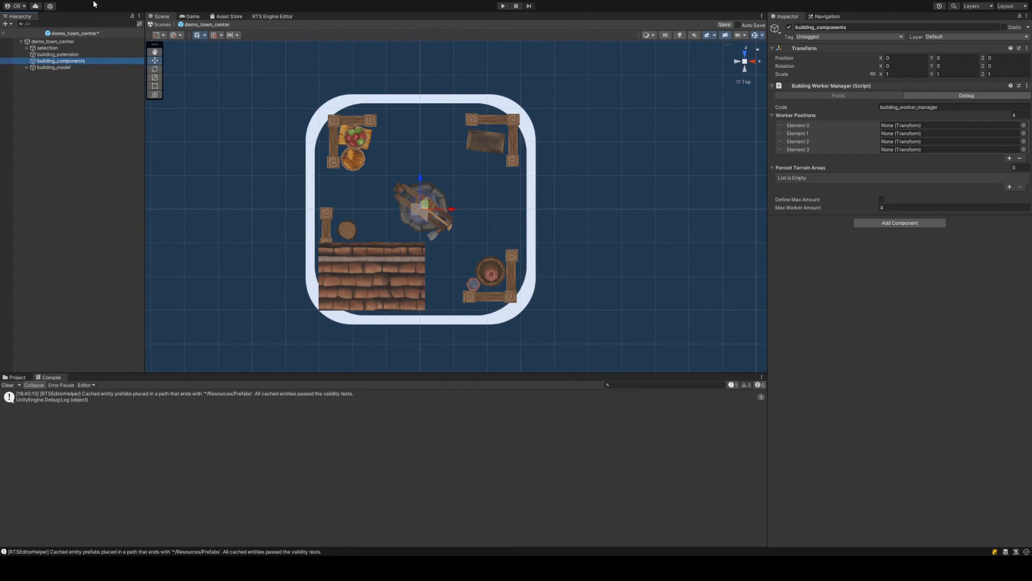
{"action": "key", "text": "ctrl+shift+n"}
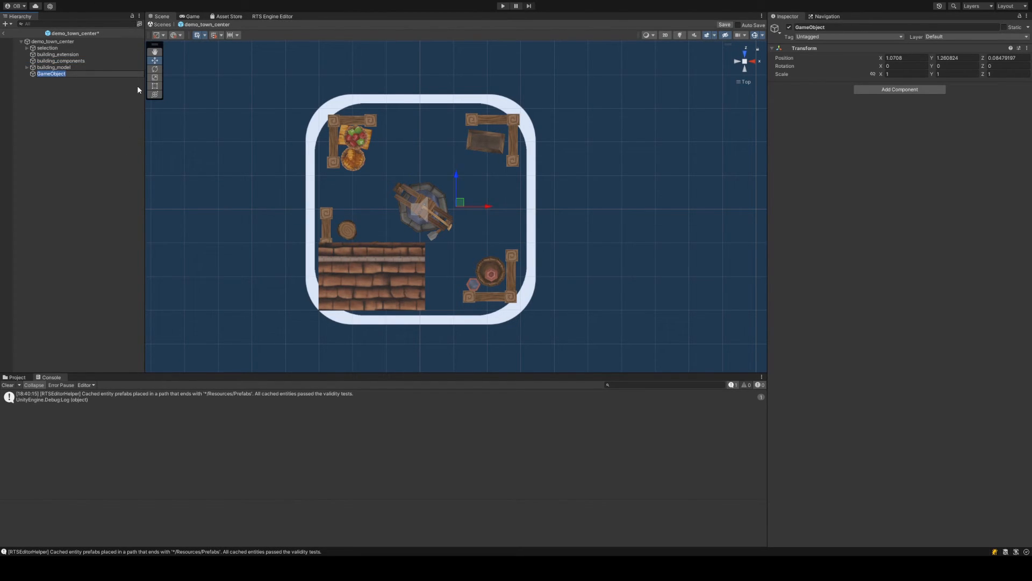
{"action": "type", "text": "worker_position_1"}
{"action": "key", "text": "Return"}
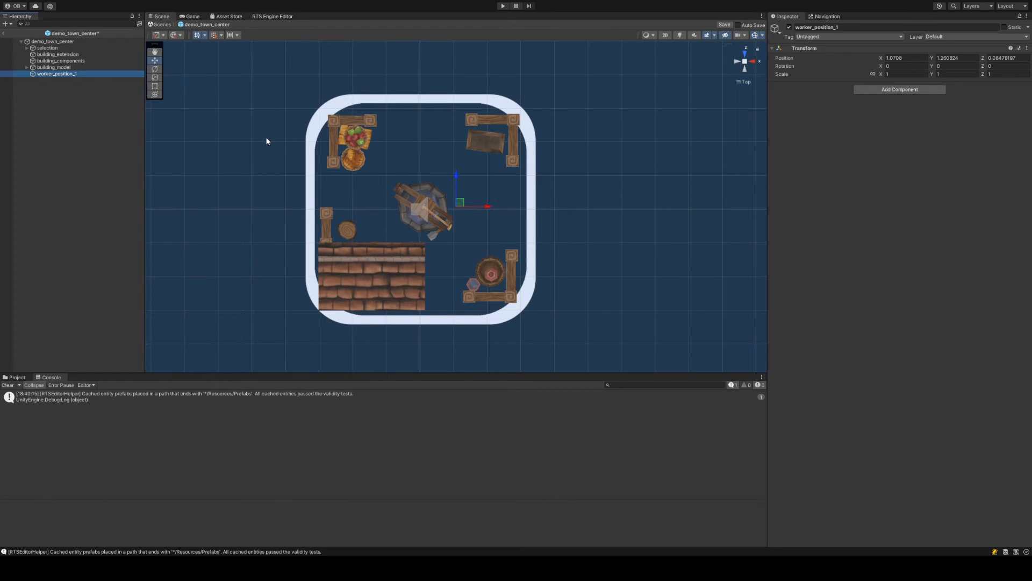
{"action": "left_click_drag", "start_coordinate": [487, 207], "coordinate": [586, 208]}
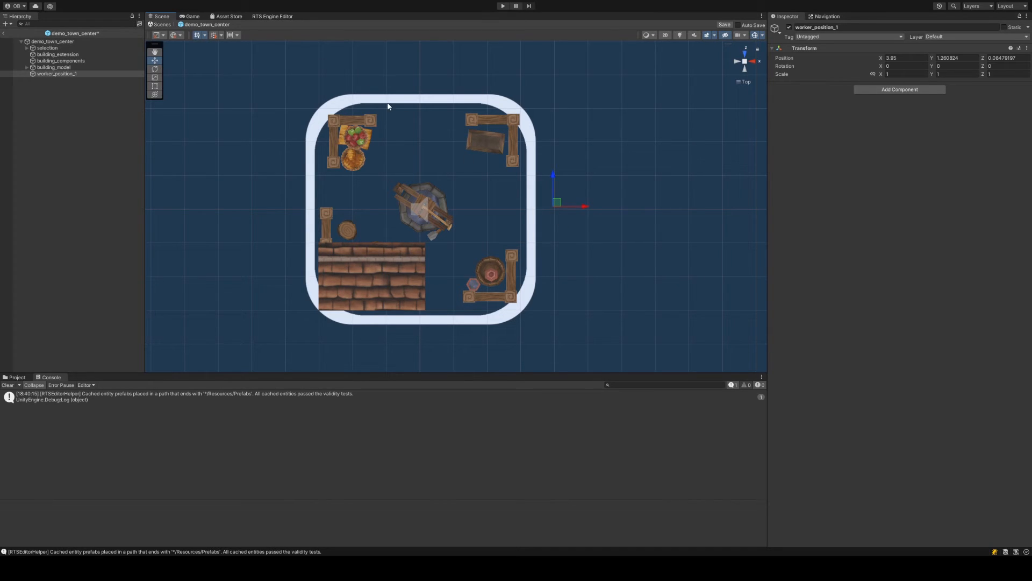
Assign worker_position_1 to Element 0 of Worker Positions and nudge it slightly closer to the selection ring
{"action": "left_click", "coordinate": [61, 61]}
{"action": "left_click_drag", "start_coordinate": [56, 74], "coordinate": [924, 125]}
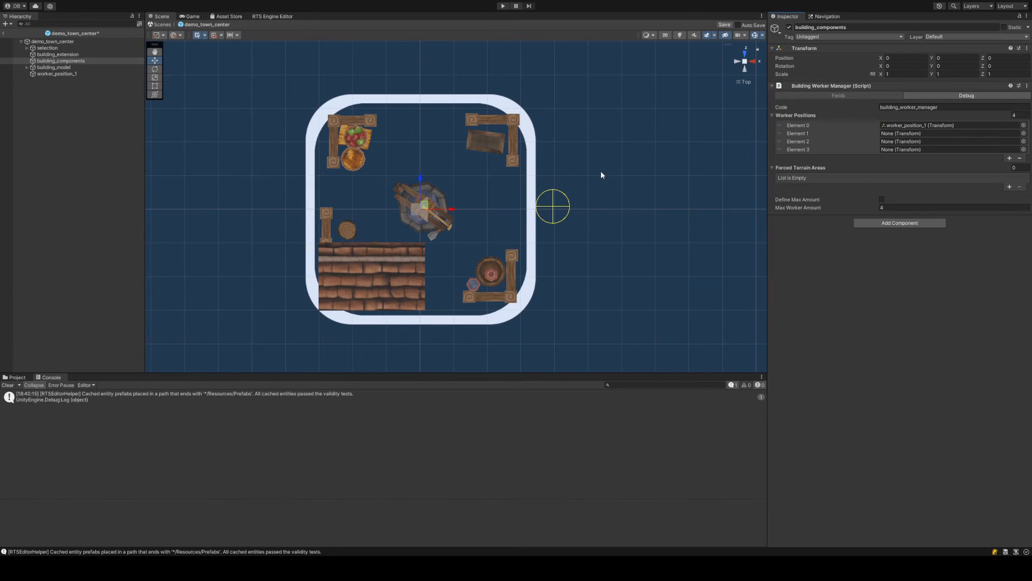
{"action": "left_click", "coordinate": [57, 74]}
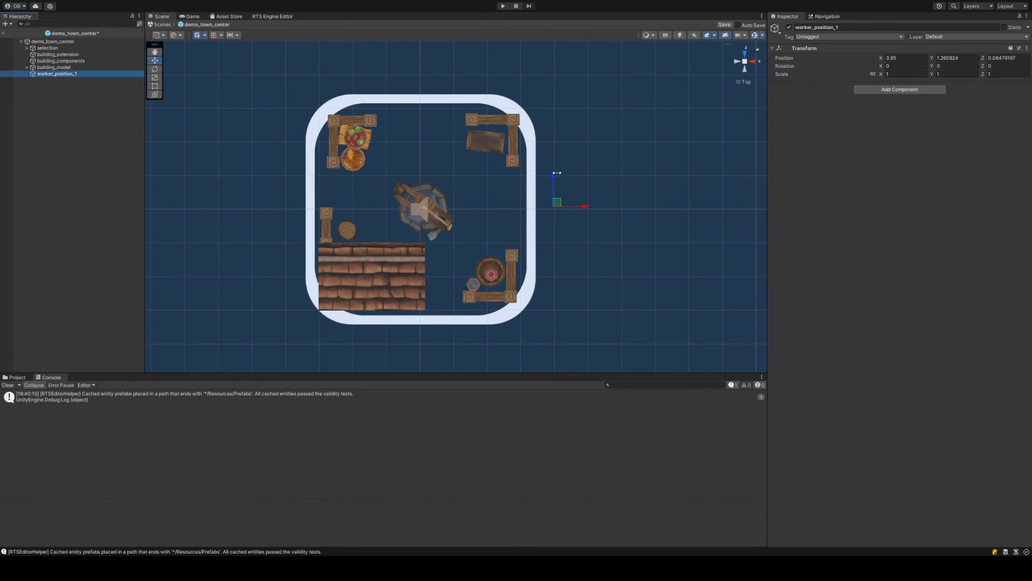
{"action": "left_click_drag", "start_coordinate": [554, 180], "coordinate": [553, 179]}
{"action": "left_click_drag", "start_coordinate": [585, 210], "coordinate": [581, 209]}
Examine the gizmo that marks worker_position_1 next to the building's boundary with building_components selected
{"action": "left_click", "coordinate": [89, 41]}
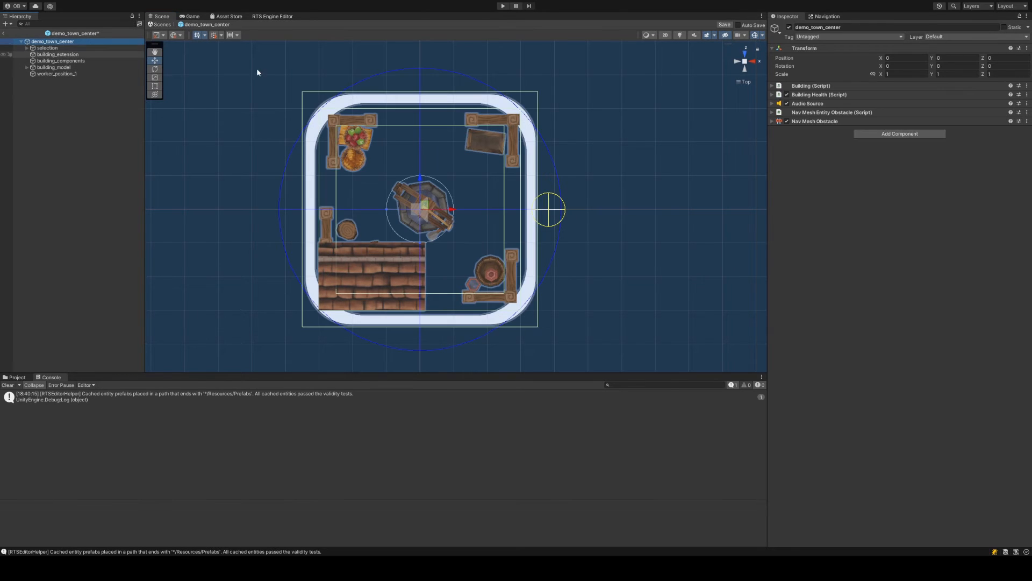
{"action": "left_click", "coordinate": [77, 67]}
{"action": "left_click", "coordinate": [77, 62]}
{"action": "left_click", "coordinate": [83, 56]}
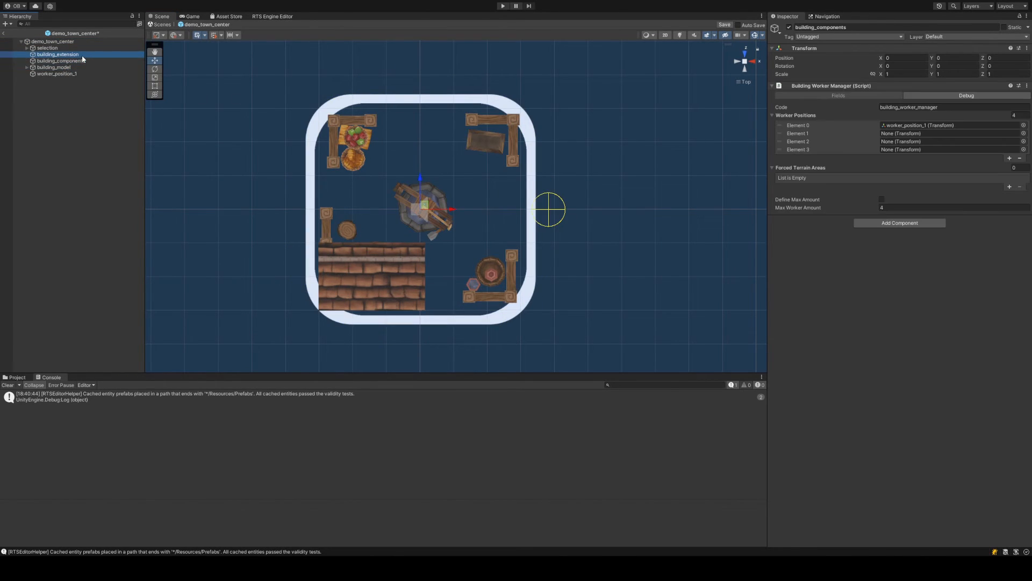
{"action": "left_click", "coordinate": [83, 62]}
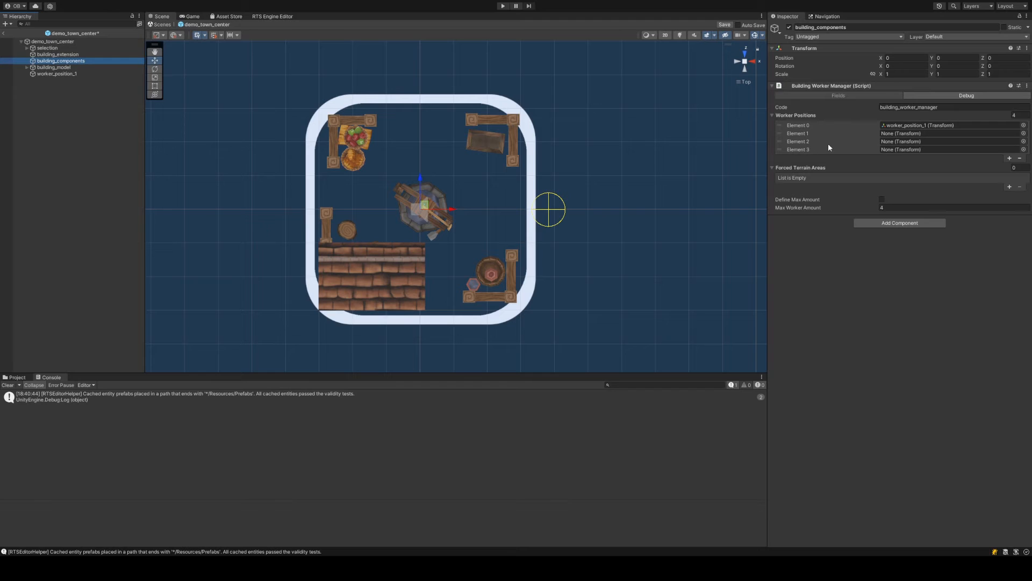
{"action": "scroll", "coordinate": [641, 208], "scroll_direction": "up", "scroll_amount": 9}
{"action": "middle_click_drag", "start_coordinate": [641, 208], "coordinate": [535, 190]}
{"action": "scroll", "coordinate": [535, 191], "scroll_direction": "up", "scroll_amount": 3}
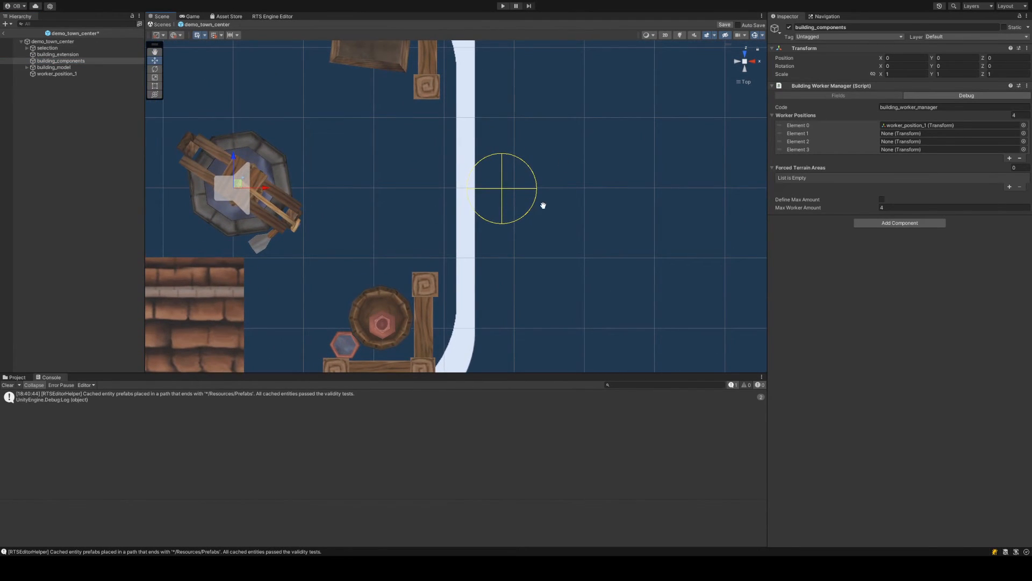
Turn the Building Worker Manager's debug gizmo display options off and on again, then return to its regular fields
{"action": "left_click", "coordinate": [962, 95]}
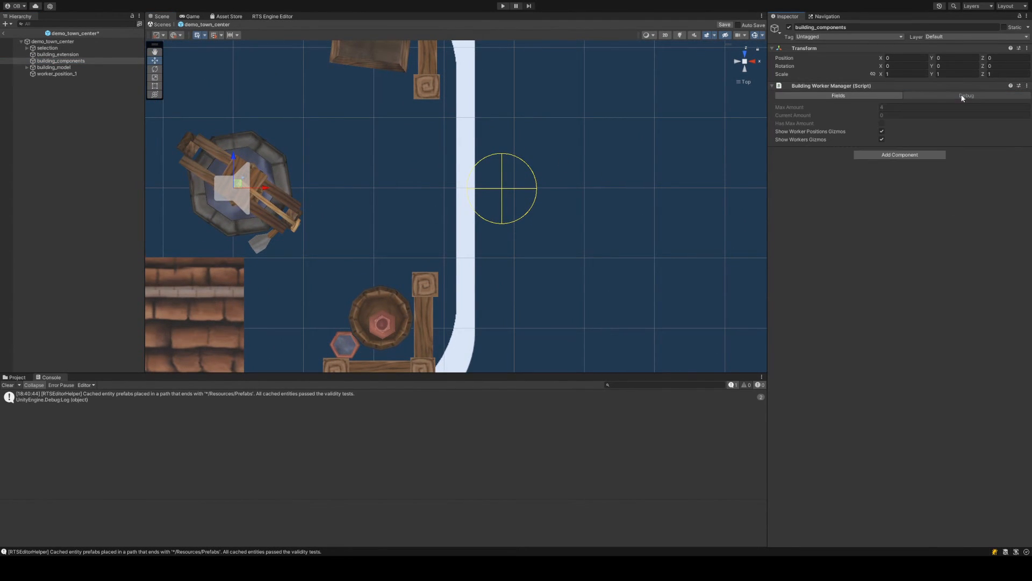
{"action": "left_click", "coordinate": [882, 131]}
{"action": "left_click", "coordinate": [882, 132]}
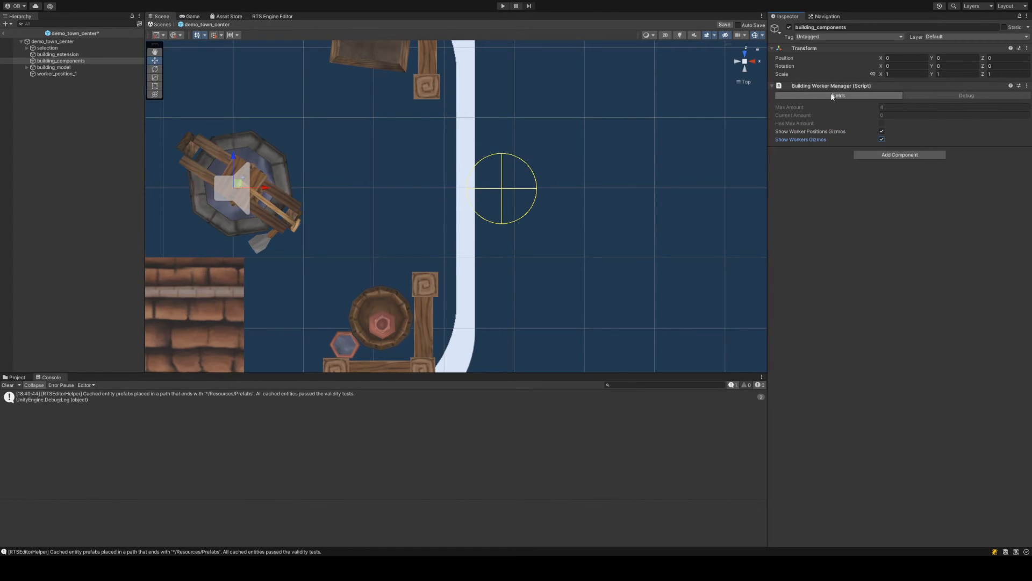
{"action": "left_click", "coordinate": [966, 96]}
Clear Element 0 of Worker Positions and delete worker_position_1 from the prefab
{"action": "left_click", "coordinate": [987, 128]}
{"action": "key", "text": "Delete"}
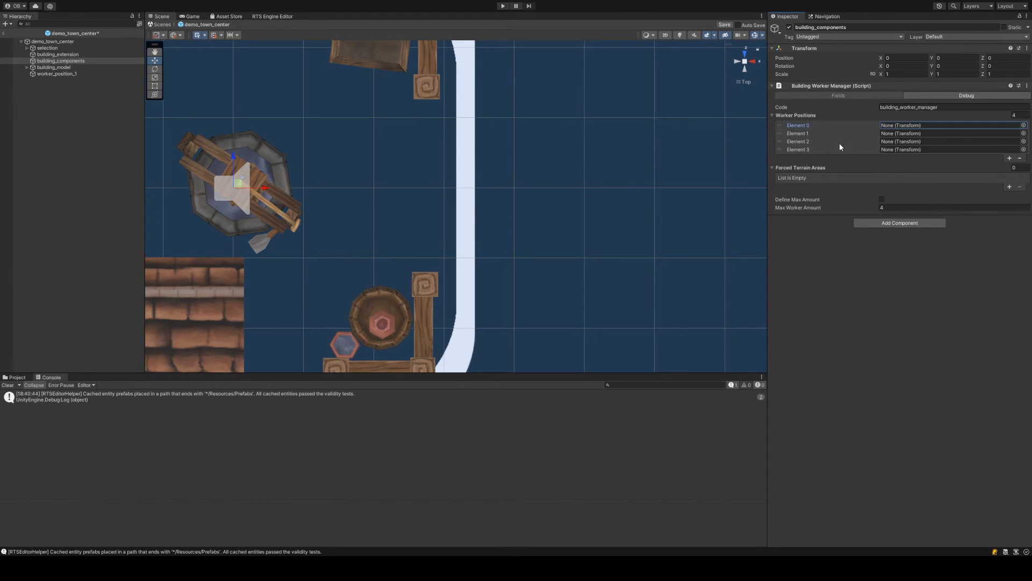
{"action": "key", "text": "f"}
{"action": "middle_click_drag", "start_coordinate": [561, 159], "coordinate": [622, 151]}
{"action": "scroll", "coordinate": [621, 151], "scroll_direction": "up", "scroll_amount": 1}
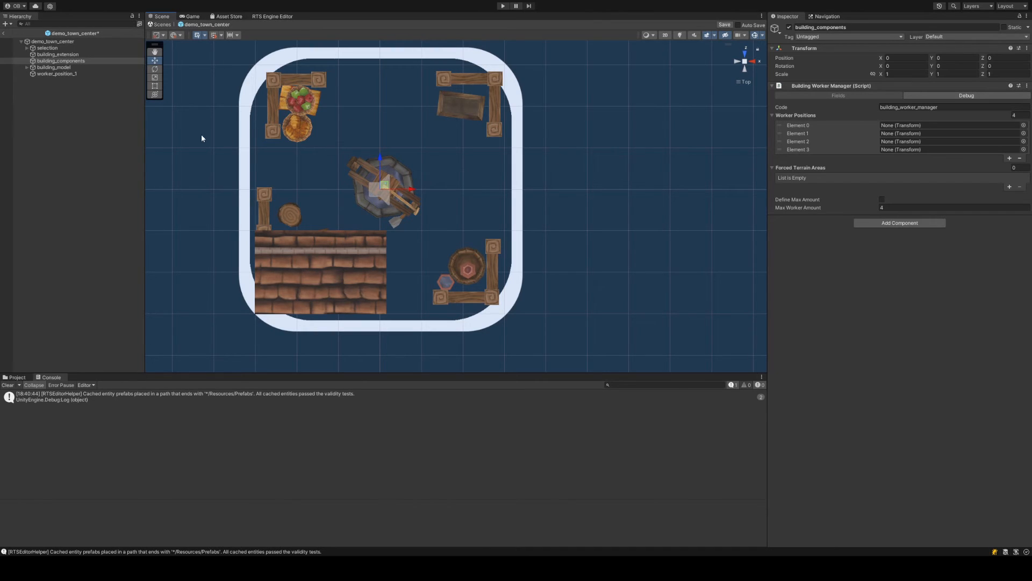
{"action": "left_click", "coordinate": [89, 73]}
{"action": "key", "text": "ctrl+z"}
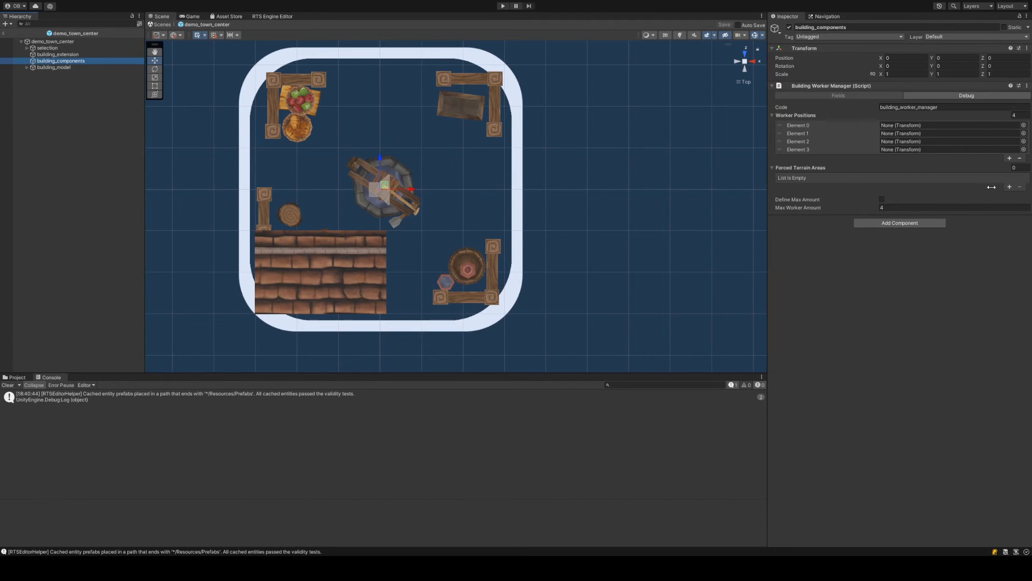
Add a Forced Terrain Areas entry set to live_demo_ground and save the prefab
{"action": "left_click", "coordinate": [1010, 186]}
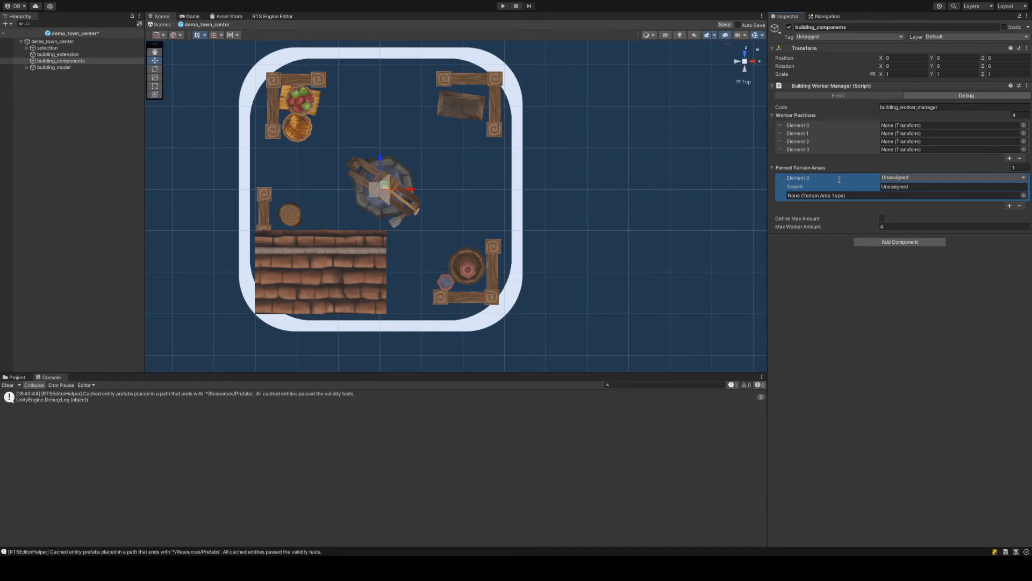
{"action": "left_click", "coordinate": [917, 201]}
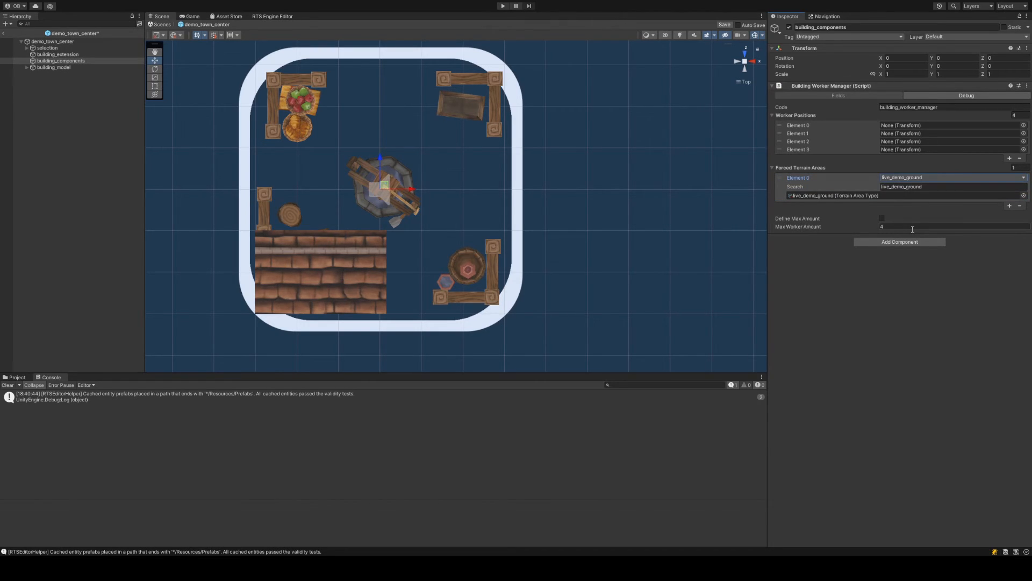
{"action": "key", "text": "ctrl+s"}
{"action": "left_click", "coordinate": [873, 280]}
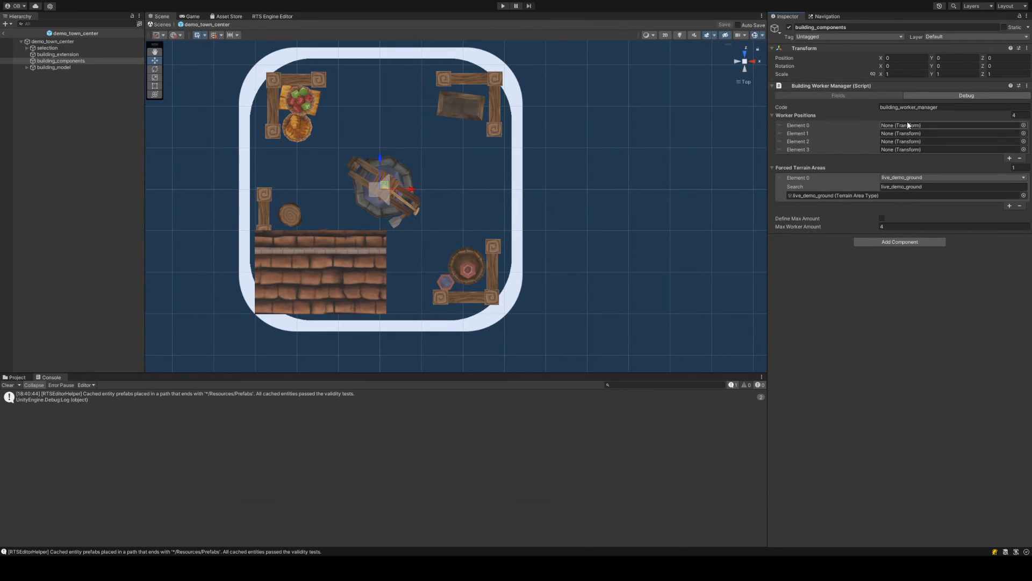
Try enabling Define Max Amount with a Max Worker Amount of 2, and undo both changes
{"action": "left_click", "coordinate": [882, 219]}
{"action": "left_click", "coordinate": [890, 227]}
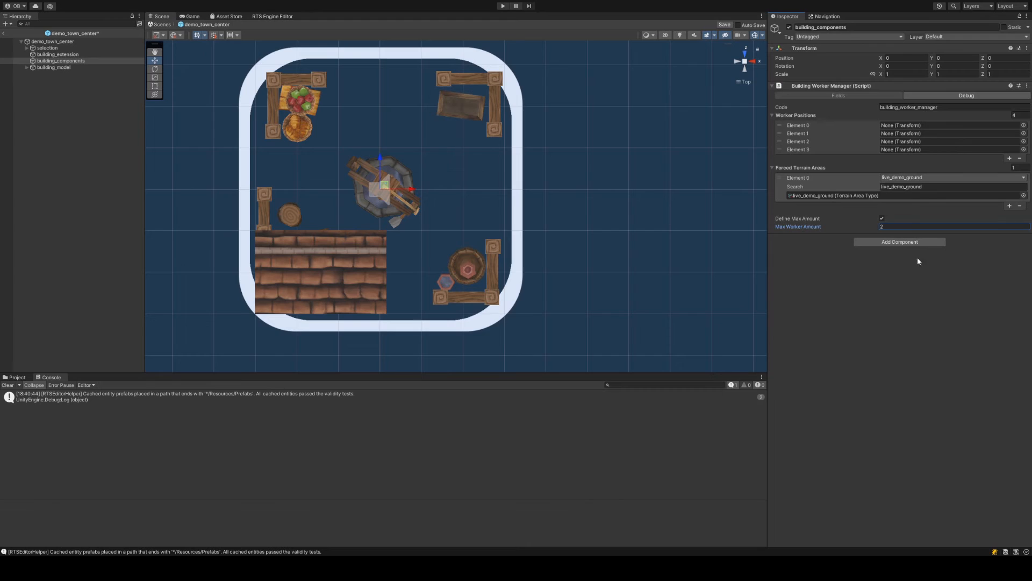
{"action": "key", "text": "ctrl+z"}
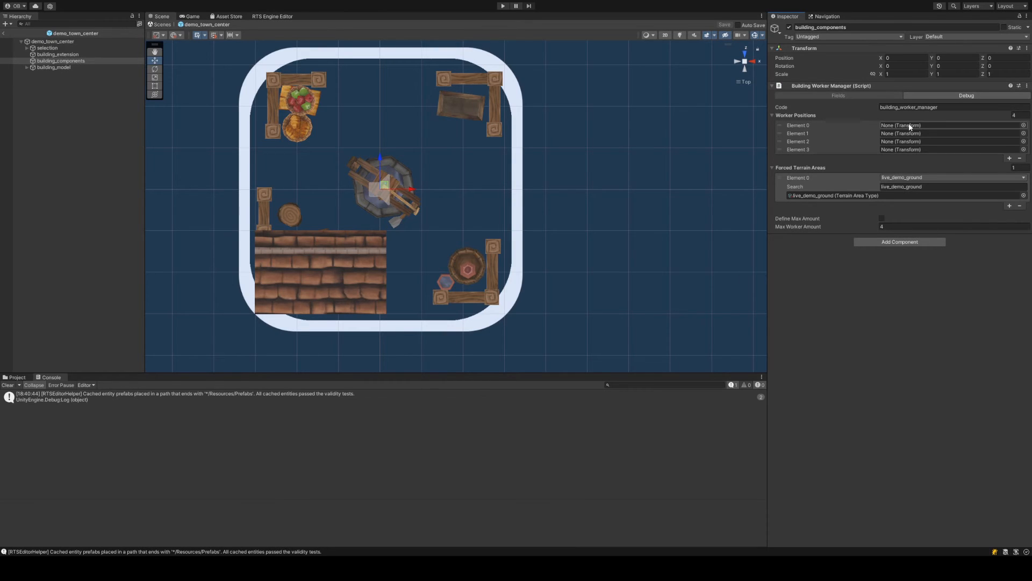
Check the objects inside building_model, then collapse the hierarchy and leave the demo_town_center prefab to return to map_scene_01
{"action": "left_click", "coordinate": [59, 67]}
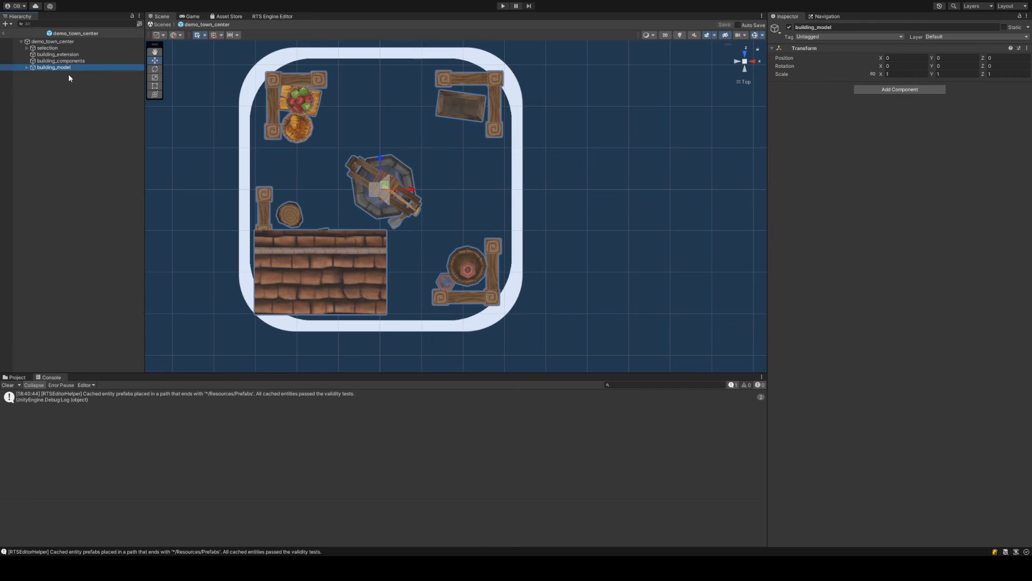
{"action": "left_click", "coordinate": [25, 66]}
{"action": "left_click", "coordinate": [85, 139]}
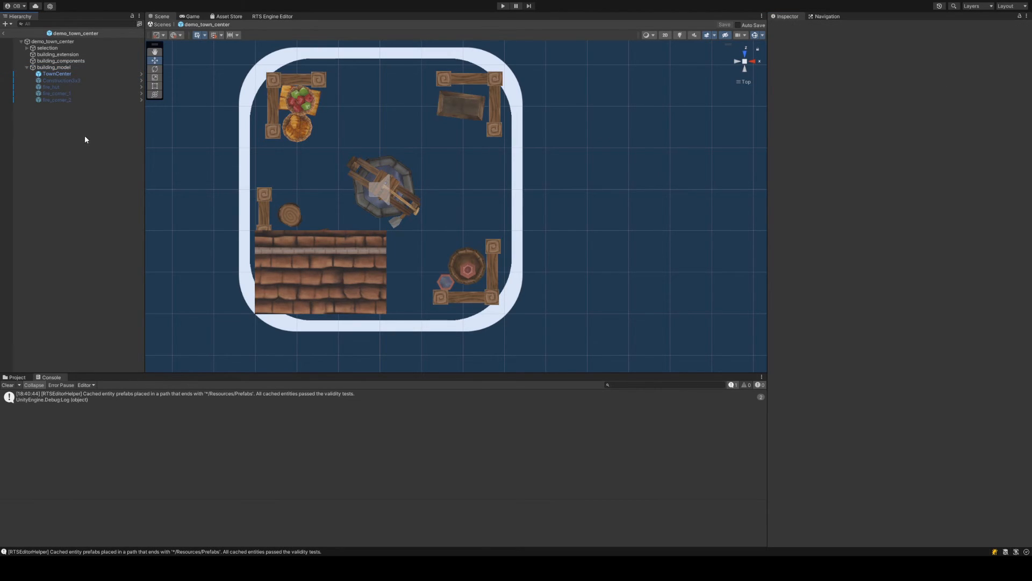
{"action": "left_click", "coordinate": [36, 42]}
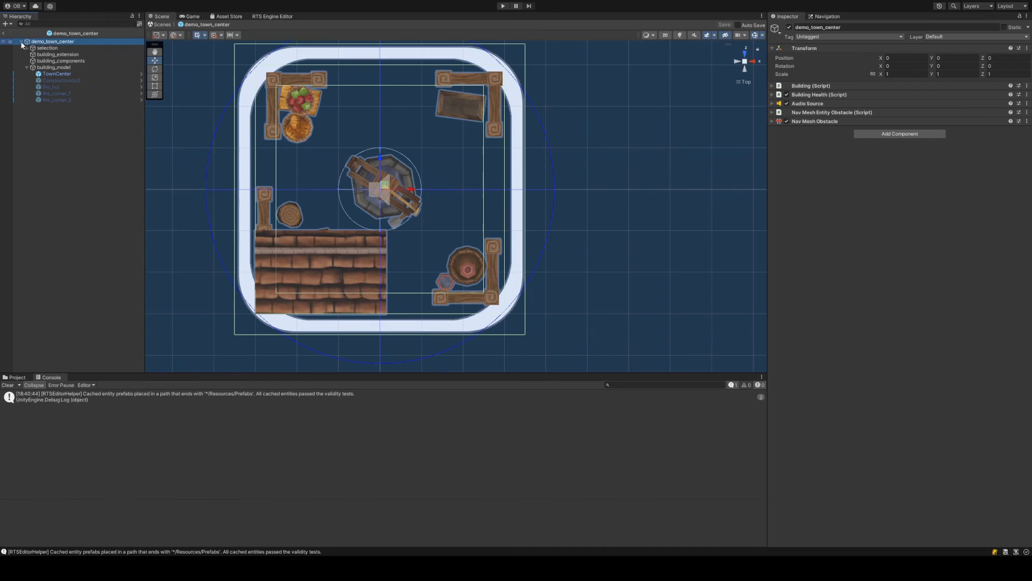
{"action": "key", "text": "Left"}
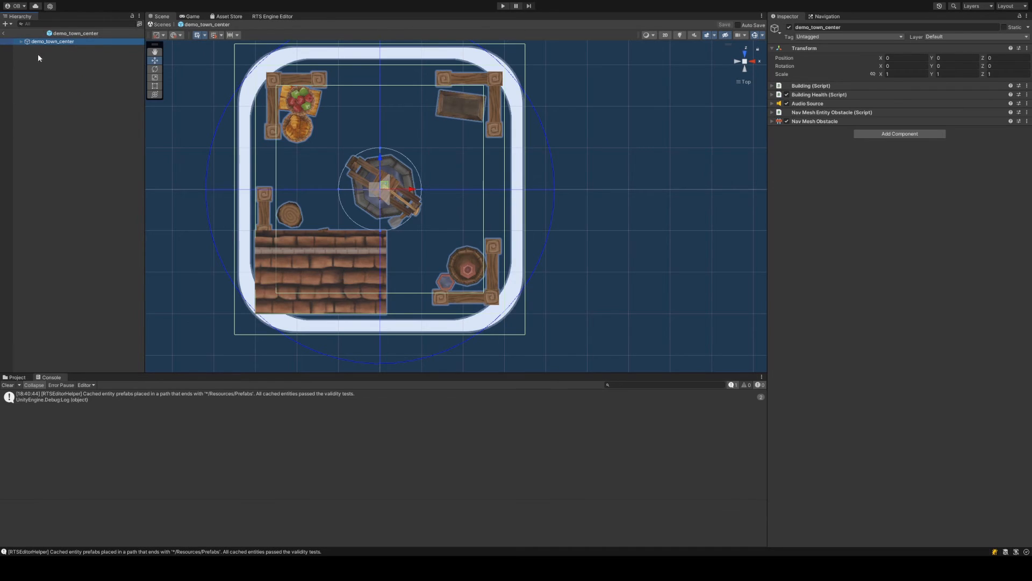
{"action": "left_click", "coordinate": [4, 34]}
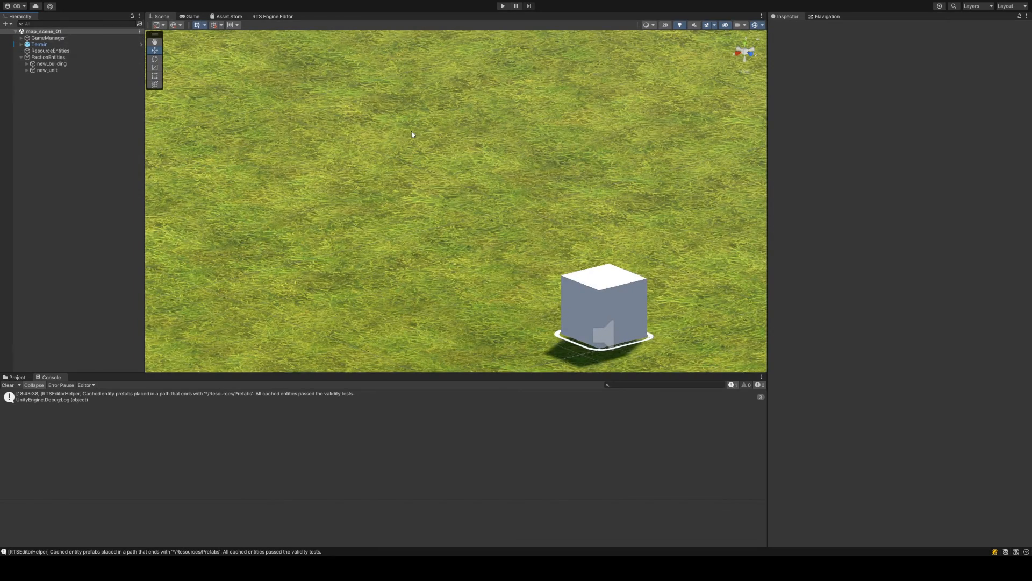
Place the demo_town_center prefab on the terrain beside new_building, set its Y position to 0 and save the scene
{"action": "mouse_move", "coordinate": [608, 168]}
{"action": "left_mouse_down", "text": "alt"}
{"action": "mouse_move", "coordinate": [585, 140]}
{"action": "mouse_move", "coordinate": [578, 144]}
{"action": "mouse_move", "coordinate": [614, 182]}
{"action": "left_mouse_up", "text": "alt"}
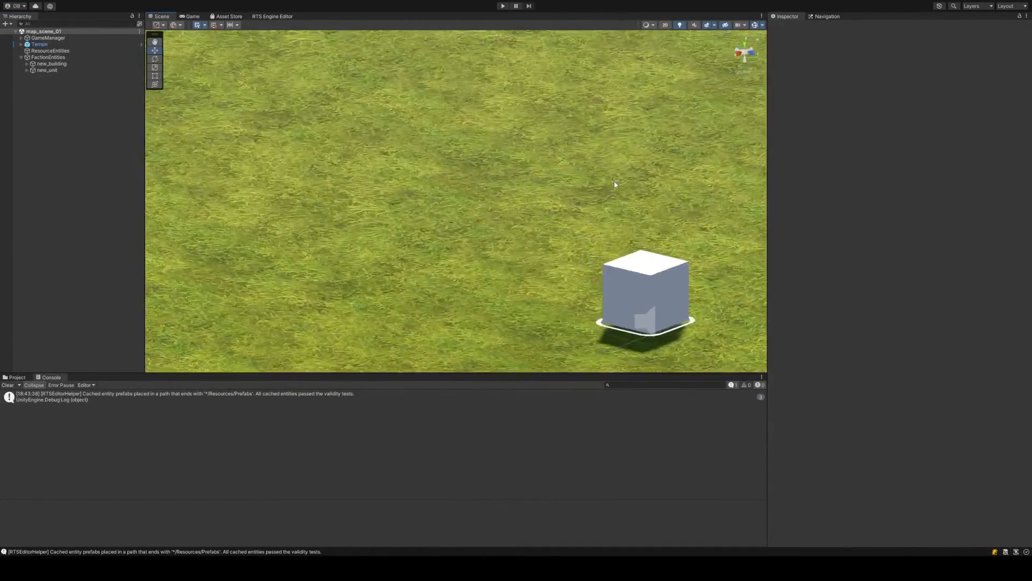
{"action": "scroll", "coordinate": [614, 182], "scroll_direction": "down", "scroll_amount": 3}
{"action": "middle_click_drag", "start_coordinate": [614, 182], "coordinate": [575, 129]}
{"action": "left_click_drag", "start_coordinate": [575, 133], "coordinate": [590, 189], "text": "alt"}
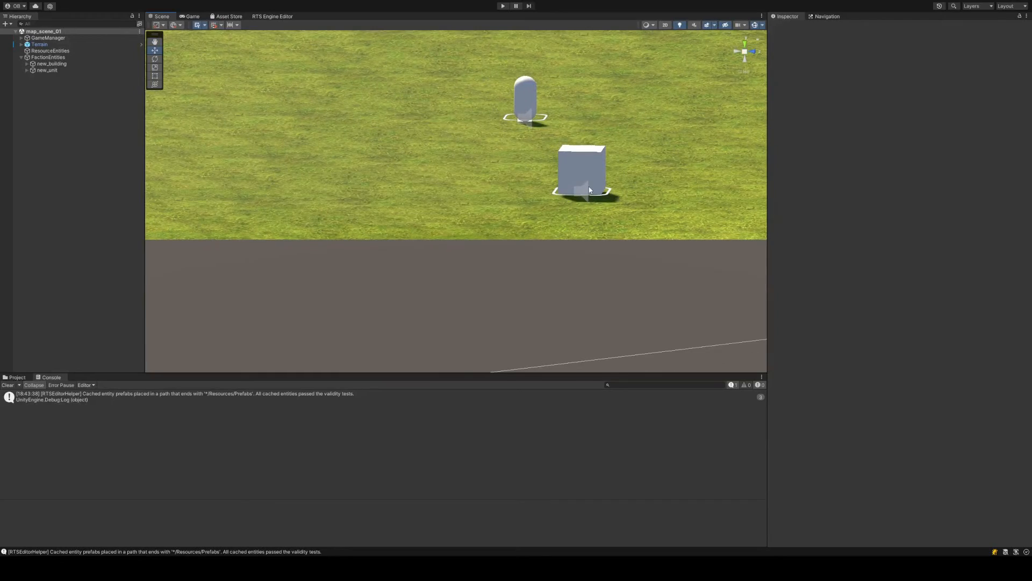
{"action": "left_click", "coordinate": [17, 377]}
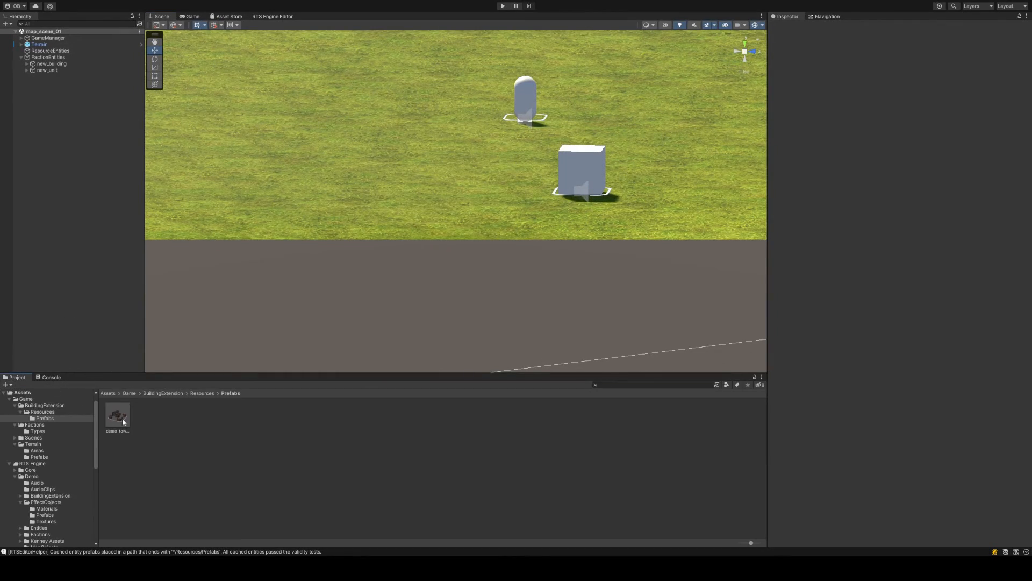
{"action": "left_click_drag", "start_coordinate": [117, 414], "coordinate": [304, 228]}
{"action": "left_click", "coordinate": [957, 65]}
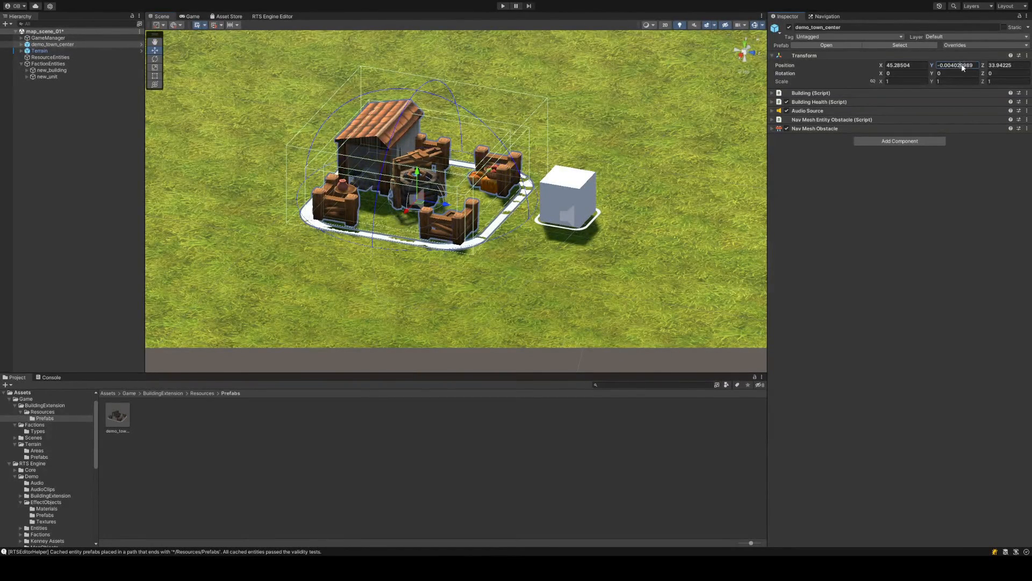
{"action": "type", "text": "0"}
{"action": "key", "text": "ctrl+s"}
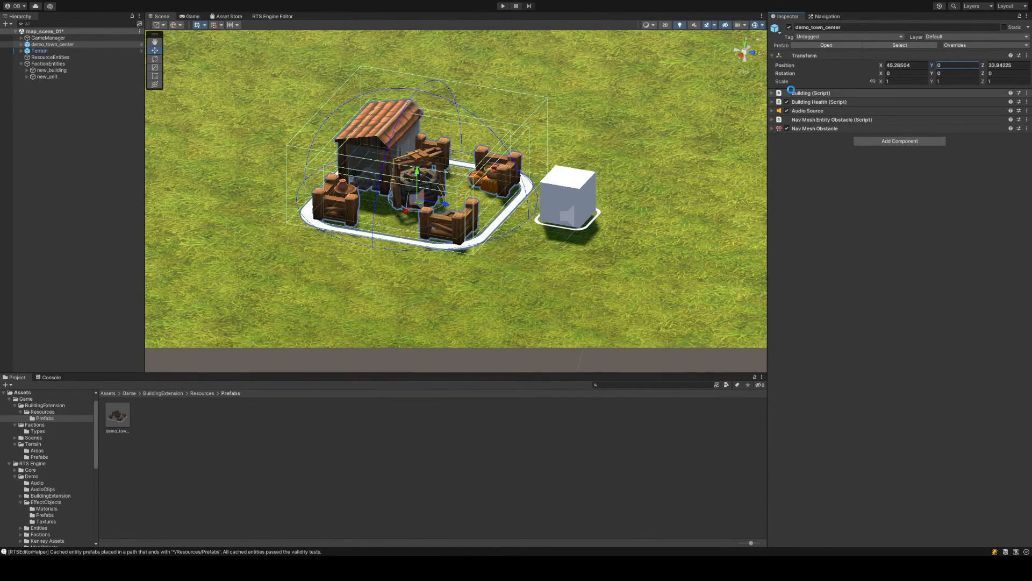
Parent demo_town_center to FactionEntities and delete new_building from the scene
{"action": "left_click_drag", "start_coordinate": [60, 45], "coordinate": [70, 64]}
{"action": "left_click", "coordinate": [52, 70]}
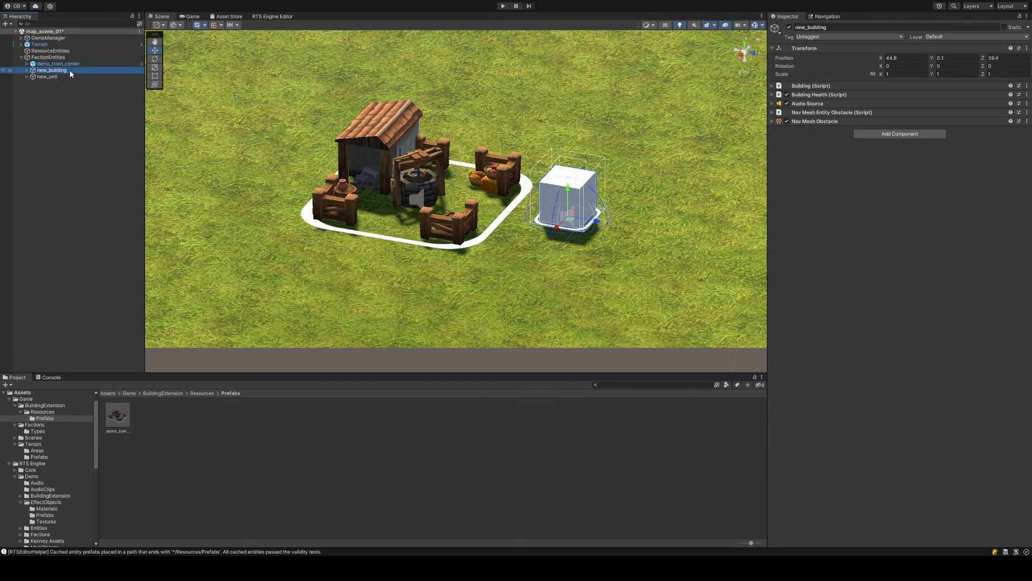
{"action": "key", "text": "Delete"}
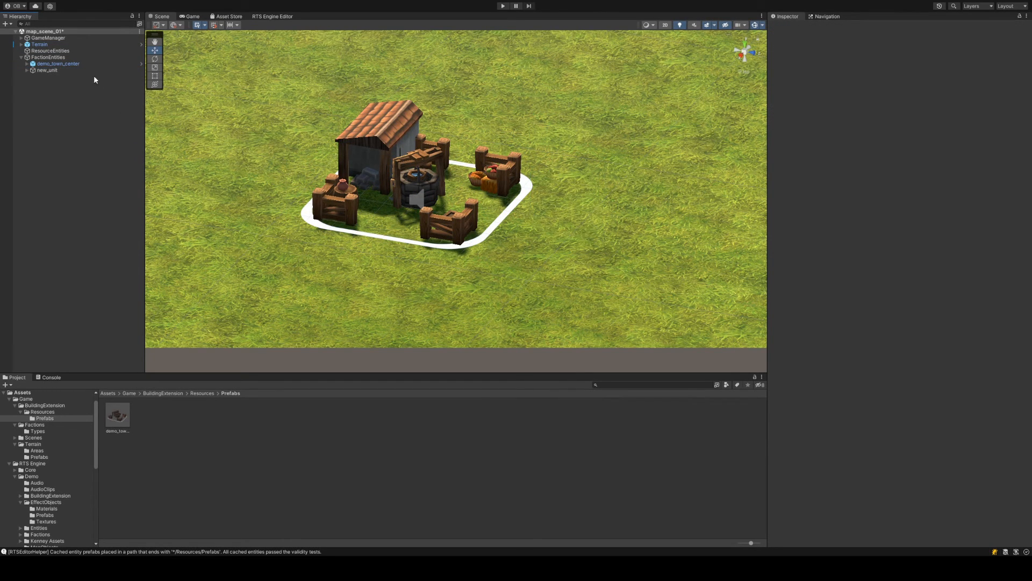
Check how the placed demo_town_center faces, then open its prefab for editing and expand building_model
{"action": "left_click", "coordinate": [59, 64]}
{"action": "scroll", "coordinate": [494, 132], "scroll_direction": "down", "scroll_amount": 5}
{"action": "right_click_drag", "start_coordinate": [495, 133], "coordinate": [573, 168]}
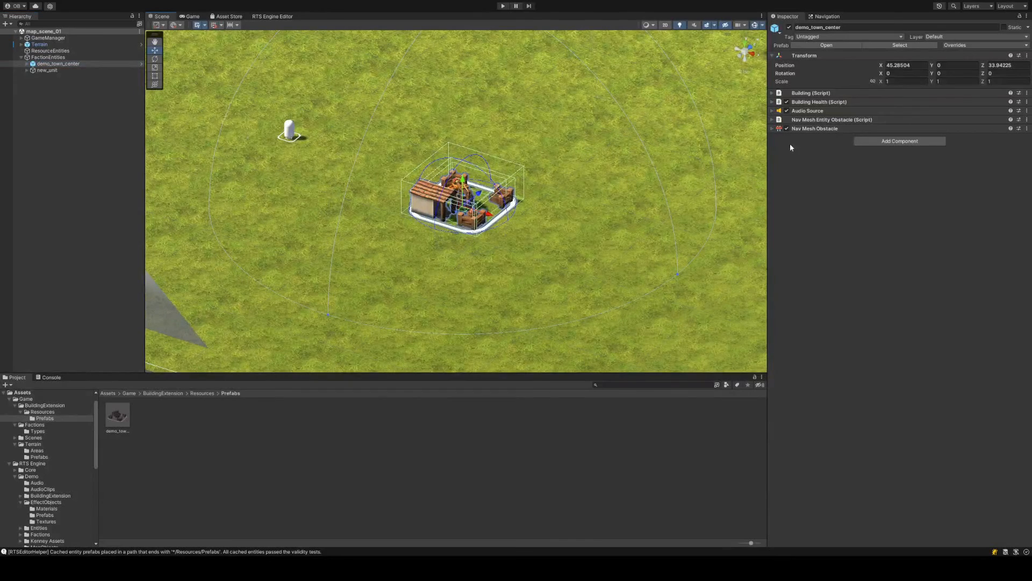
{"action": "left_click", "coordinate": [912, 65]}
{"action": "right_click_drag", "start_coordinate": [539, 233], "coordinate": [505, 250]}
{"action": "left_click_drag", "start_coordinate": [478, 196], "coordinate": [504, 181]}
{"action": "double_click", "coordinate": [116, 414]}
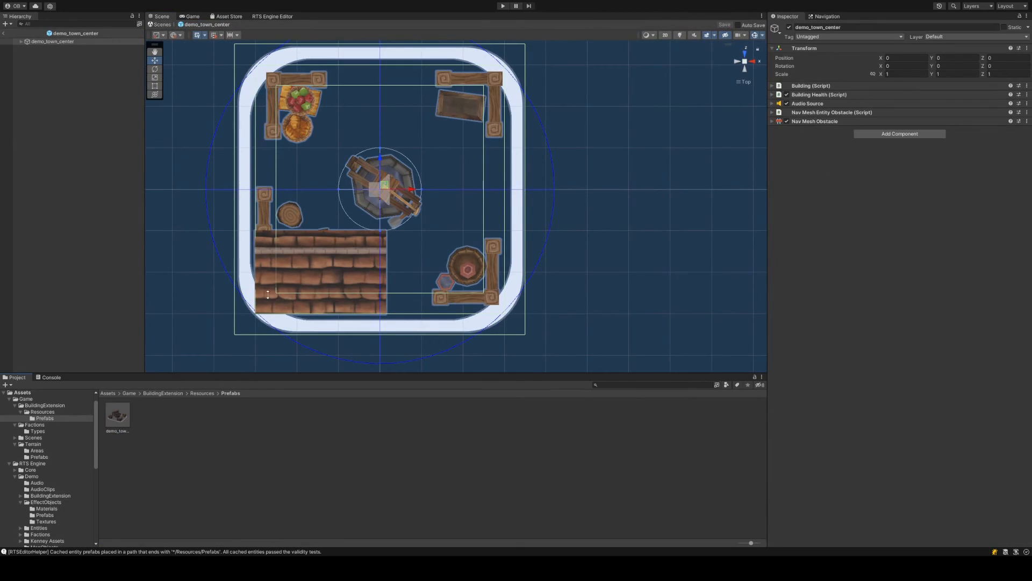
{"action": "left_click", "coordinate": [21, 42]}
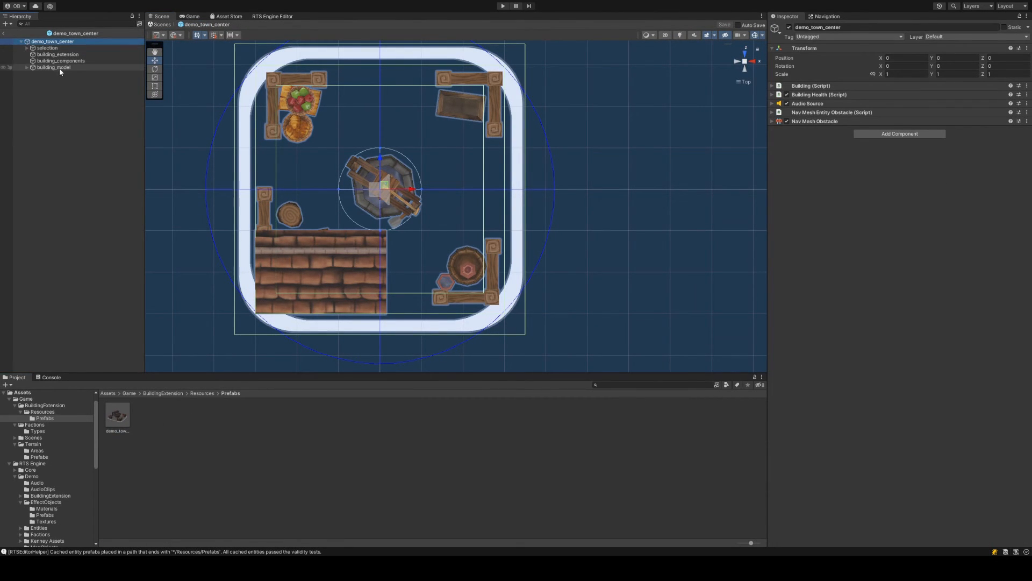
{"action": "left_click", "coordinate": [32, 68]}
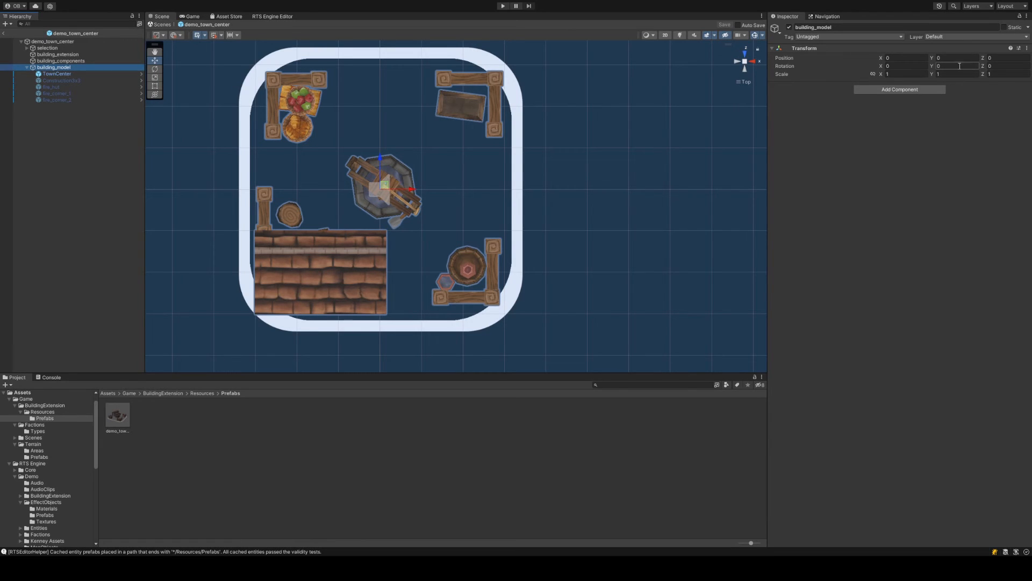
Activate Construction3x3, fire_hut, fire_corner_1 and fire_corner_2 together under building_model
{"action": "left_click", "coordinate": [105, 73]}
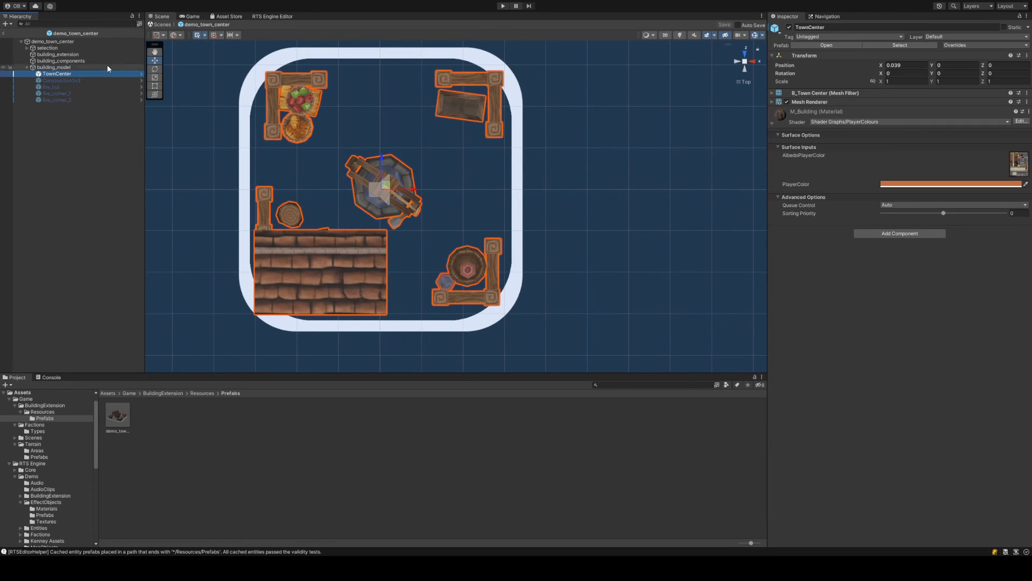
{"action": "left_click", "coordinate": [105, 42]}
{"action": "left_click", "coordinate": [104, 81]}
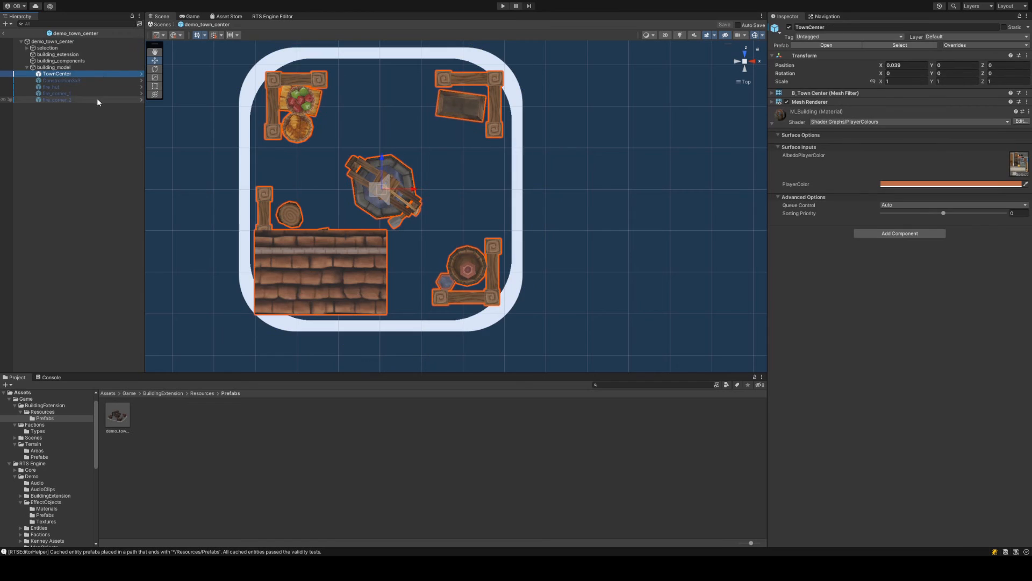
{"action": "left_click", "coordinate": [97, 100], "text": "shift"}
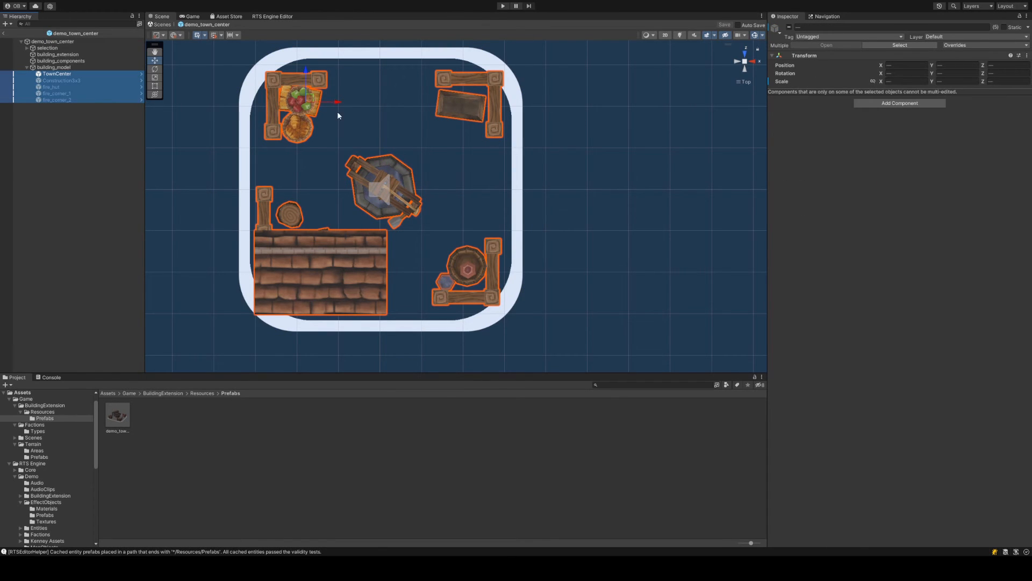
{"action": "left_click", "coordinate": [98, 79]}
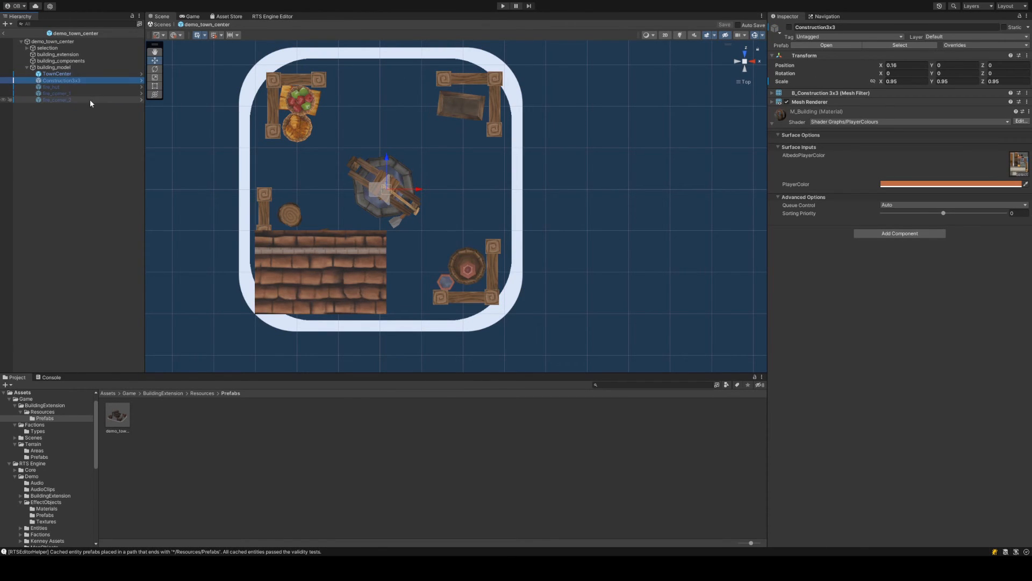
{"action": "left_click", "coordinate": [90, 100], "text": "shift"}
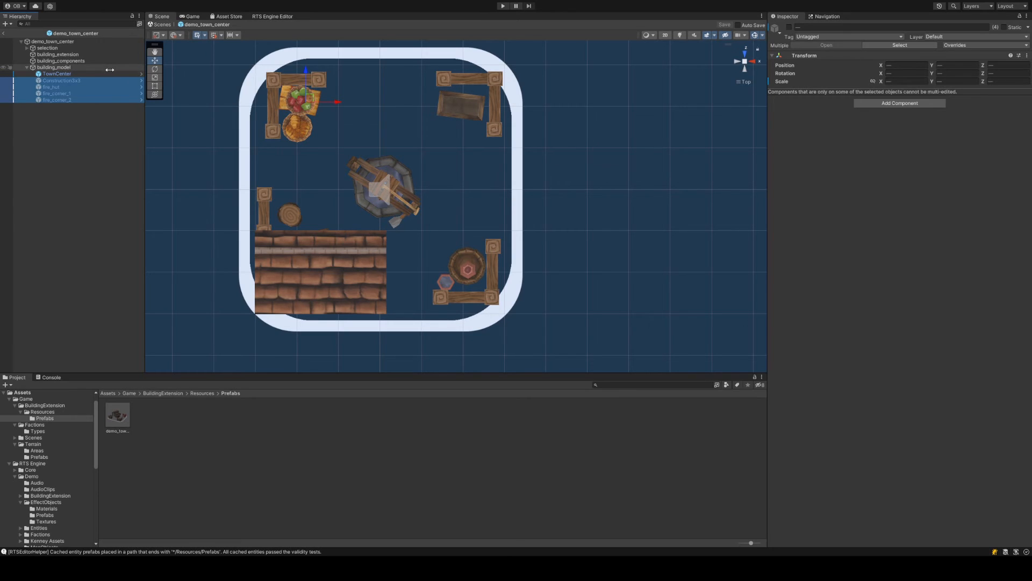
{"action": "left_click", "coordinate": [789, 26]}
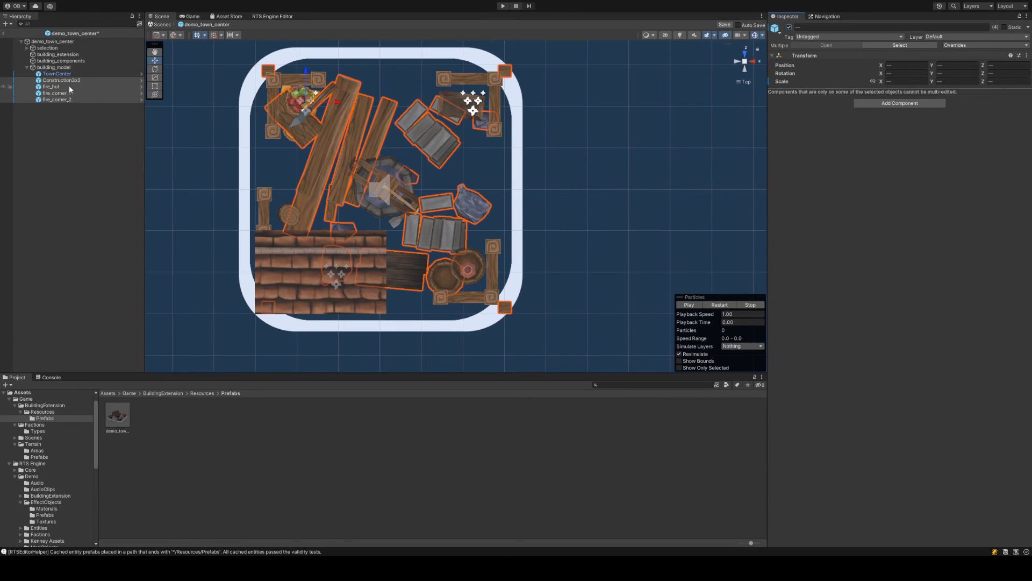
Set the Y rotation of building_model to 180
{"action": "left_click", "coordinate": [70, 99]}
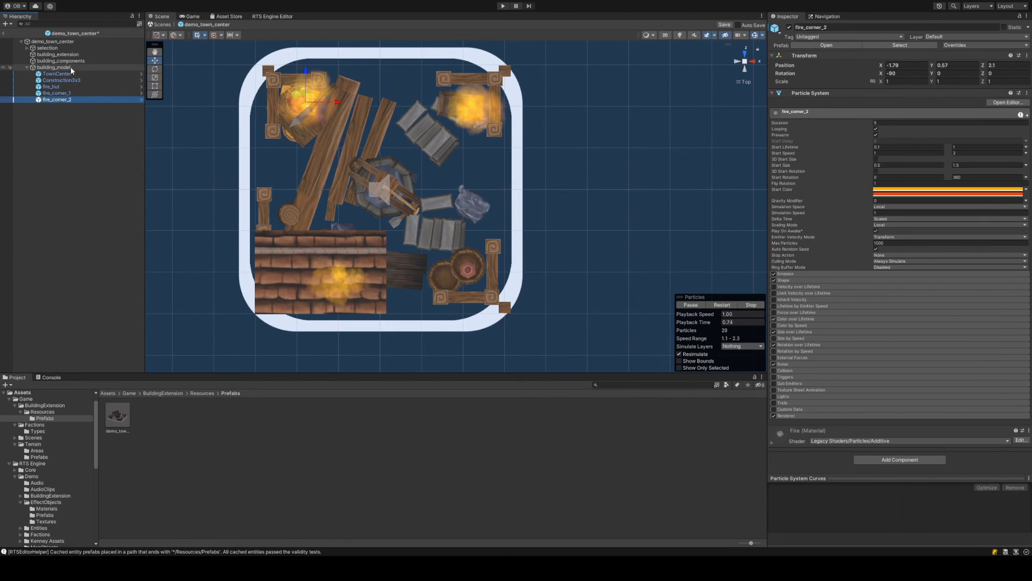
{"action": "left_click", "coordinate": [71, 68]}
{"action": "left_click_drag", "start_coordinate": [932, 66], "coordinate": [965, 69]}
{"action": "left_click", "coordinate": [966, 66]}
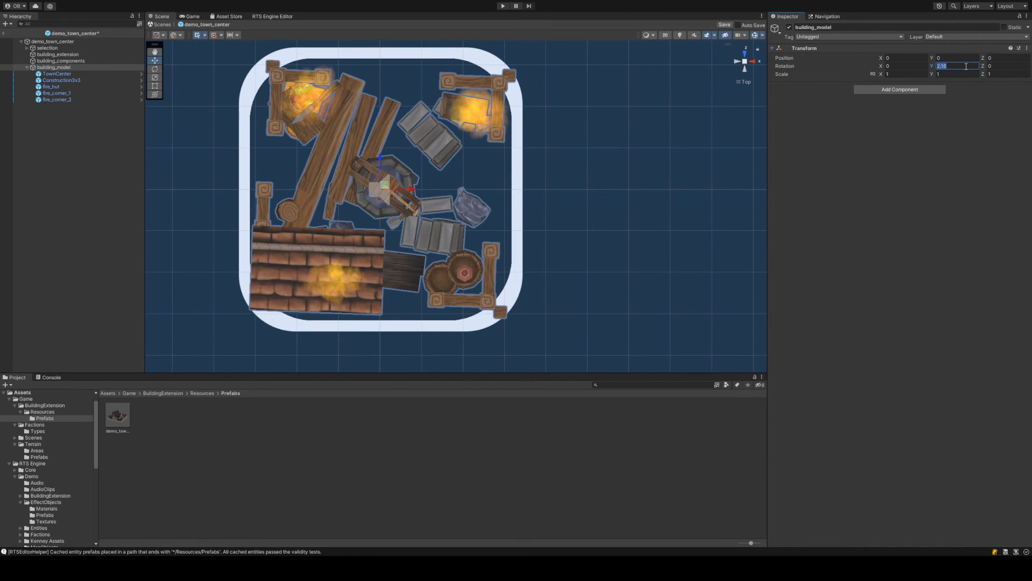
{"action": "type", "text": "90"}
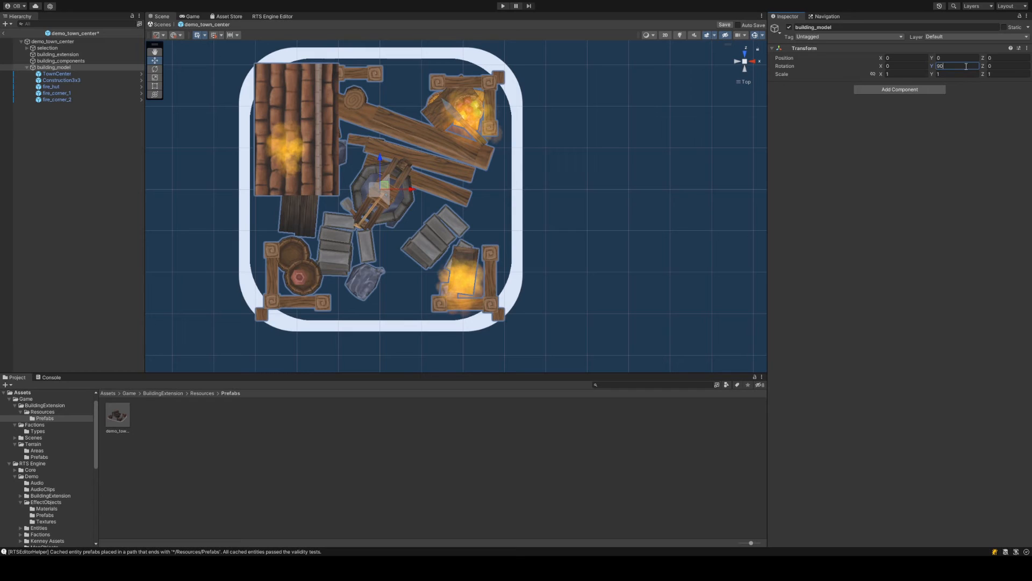
{"action": "key", "text": "BackSpace"}
{"action": "key", "text": "BackSpace"}
{"action": "type", "text": "1"}
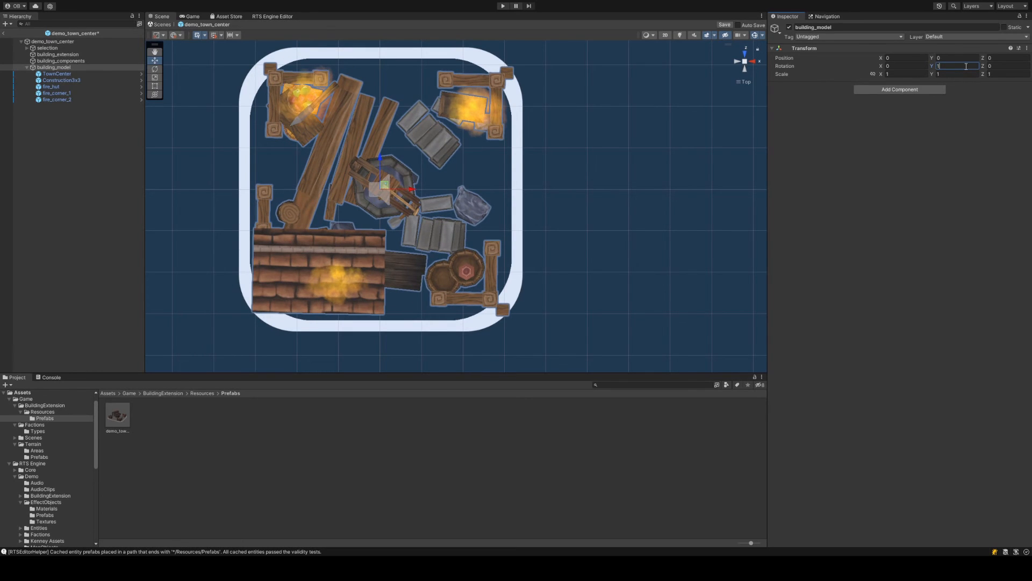
{"action": "type", "text": "80"}
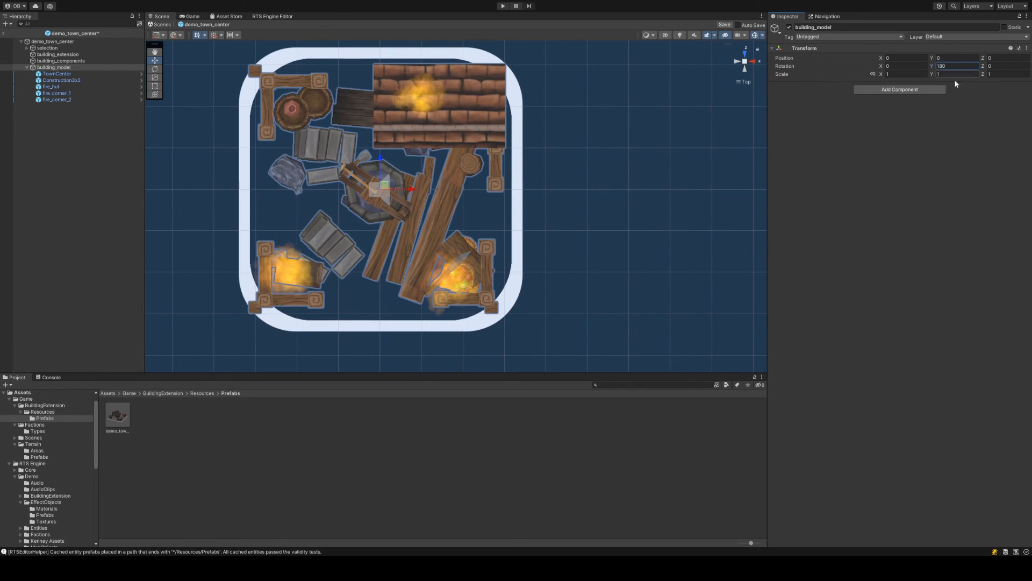
Deactivate Construction3x3 and the three fire objects, then leave the prefab and return to map_scene_01
{"action": "left_click", "coordinate": [83, 99]}
{"action": "left_click", "coordinate": [87, 86], "text": "shift"}
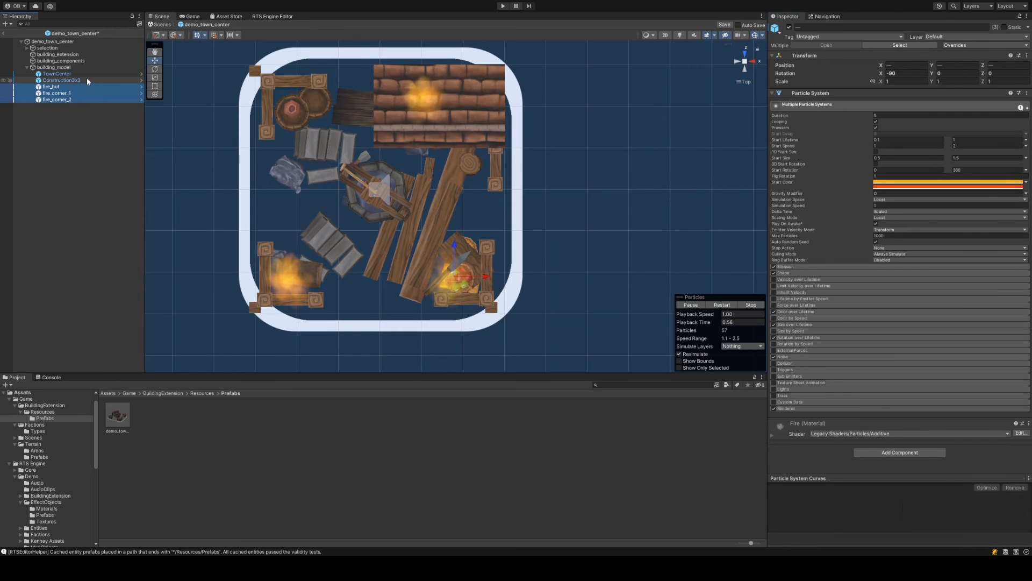
{"action": "left_click", "coordinate": [86, 79], "text": "shift"}
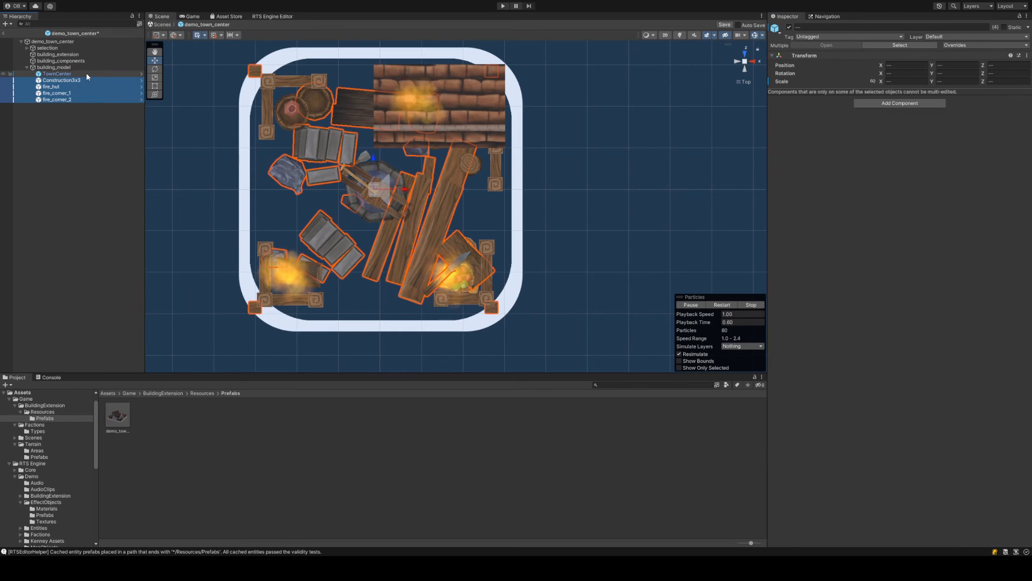
{"action": "left_click", "coordinate": [789, 27]}
{"action": "left_click", "coordinate": [4, 34]}
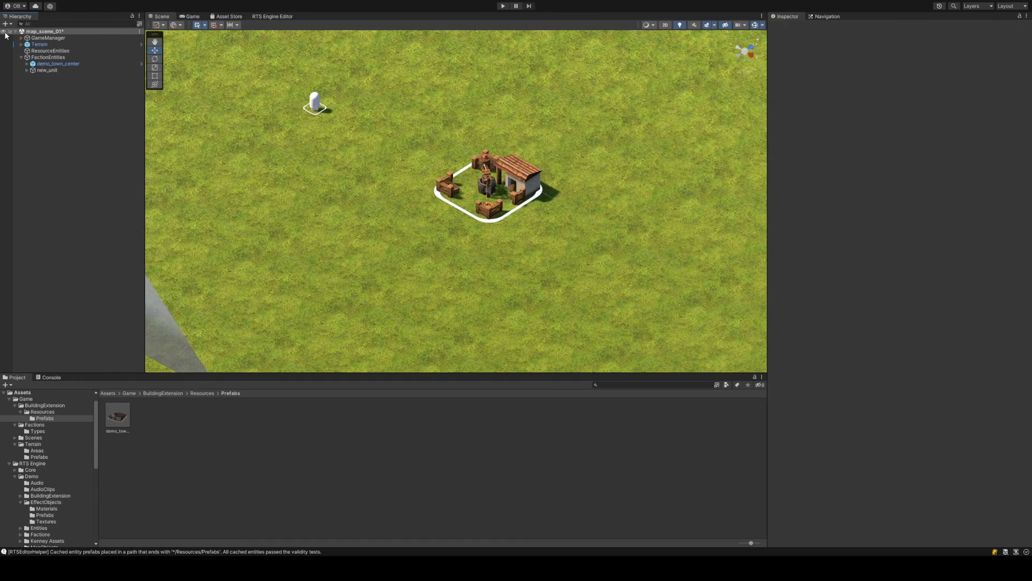
Examine the rotated town center model in the scene from several sides and distances
{"action": "left_click_drag", "start_coordinate": [384, 175], "coordinate": [487, 162], "text": "alt"}
{"action": "scroll", "coordinate": [487, 167], "scroll_direction": "up", "scroll_amount": 4}
{"action": "middle_click_drag", "start_coordinate": [491, 186], "coordinate": [496, 199]}
{"action": "scroll", "coordinate": [496, 199], "scroll_direction": "up", "scroll_amount": 3}
{"action": "left_click_drag", "start_coordinate": [436, 197], "coordinate": [470, 198], "text": "alt"}
{"action": "middle_click_drag", "start_coordinate": [500, 159], "coordinate": [472, 212]}
{"action": "scroll", "coordinate": [469, 199], "scroll_direction": "down", "scroll_amount": 4}
{"action": "scroll", "coordinate": [495, 178], "scroll_direction": "down", "scroll_amount": 2}
{"action": "scroll", "coordinate": [473, 213], "scroll_direction": "up", "scroll_amount": 1}
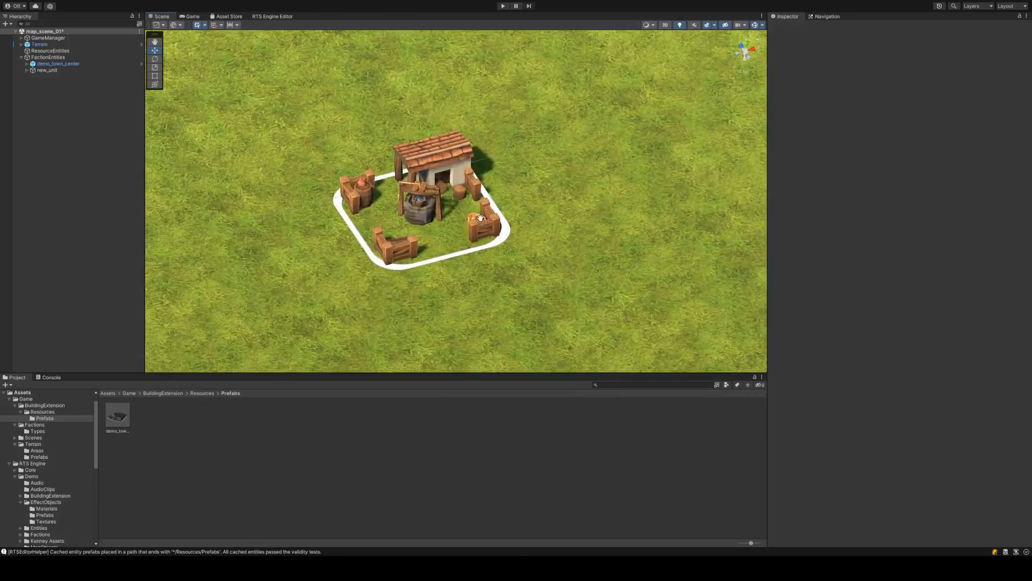
{"action": "left_click_drag", "start_coordinate": [491, 232], "coordinate": [388, 231], "text": "alt"}
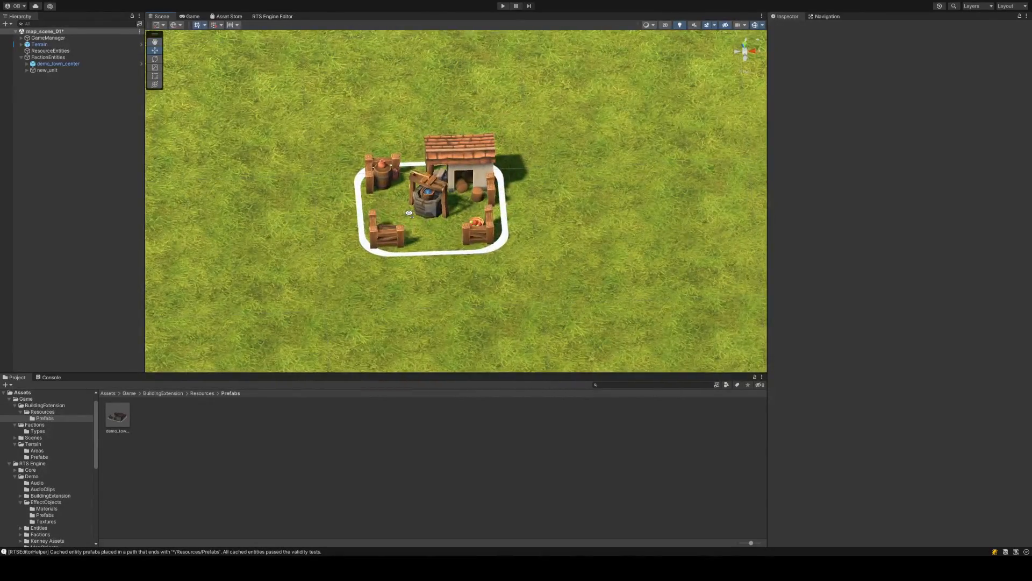
Assign demo_town_center as Element 0 of All Types and as Initial Cam Look At Position in the GameManager, then save the scene
{"action": "left_click", "coordinate": [52, 38]}
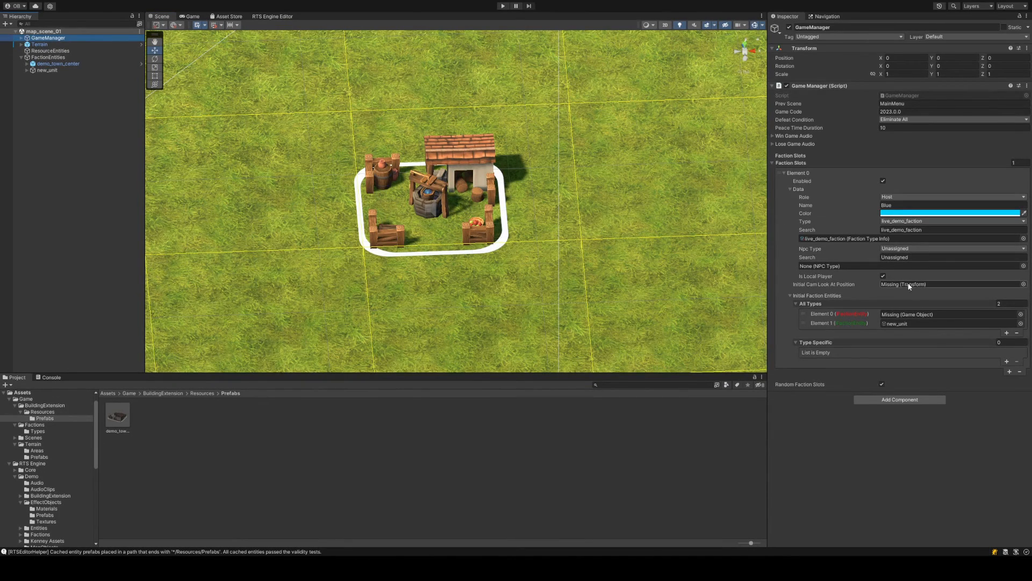
{"action": "left_click", "coordinate": [64, 64]}
{"action": "left_click_drag", "start_coordinate": [66, 67], "coordinate": [911, 318]}
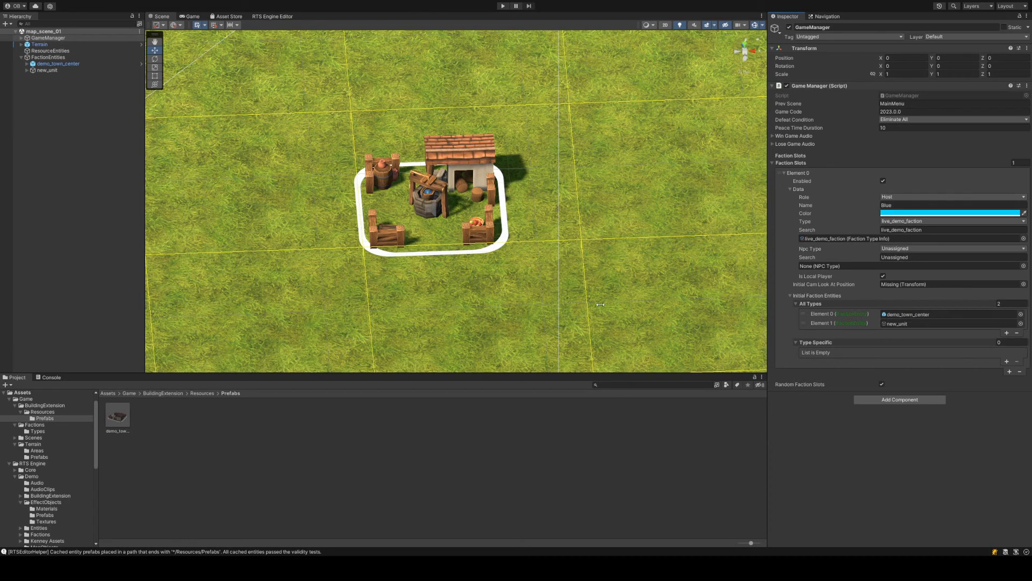
{"action": "left_click_drag", "start_coordinate": [78, 64], "coordinate": [929, 289]}
{"action": "key", "text": "ctrl+s"}
Play the scene, move the game camera around the town center's construction site, and select the building to view its details
{"action": "left_click", "coordinate": [502, 6]}
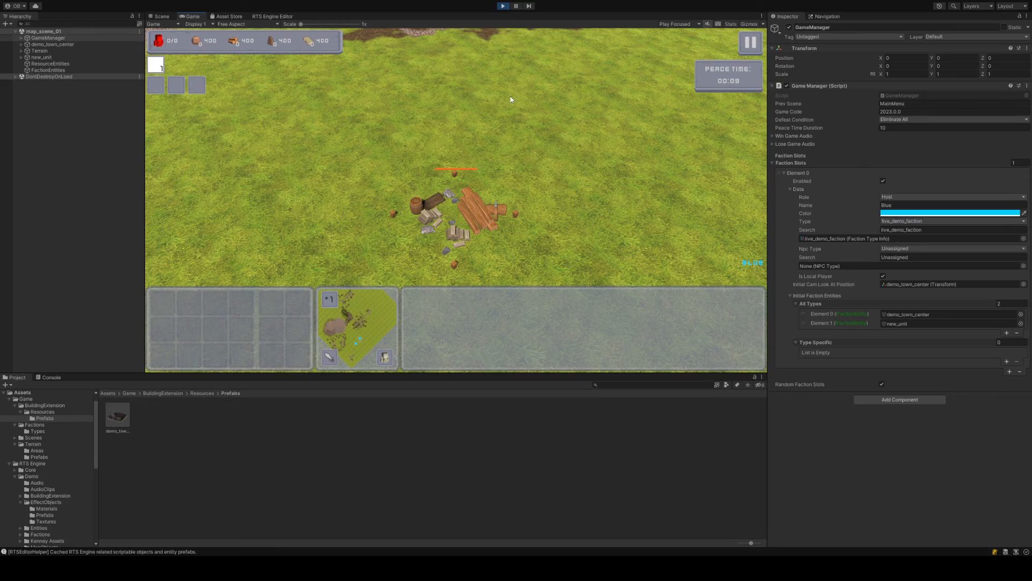
{"action": "key", "text": "s"}
{"action": "key", "text": "a"}
{"action": "key", "text": "d"}
{"action": "key", "text": "w"}
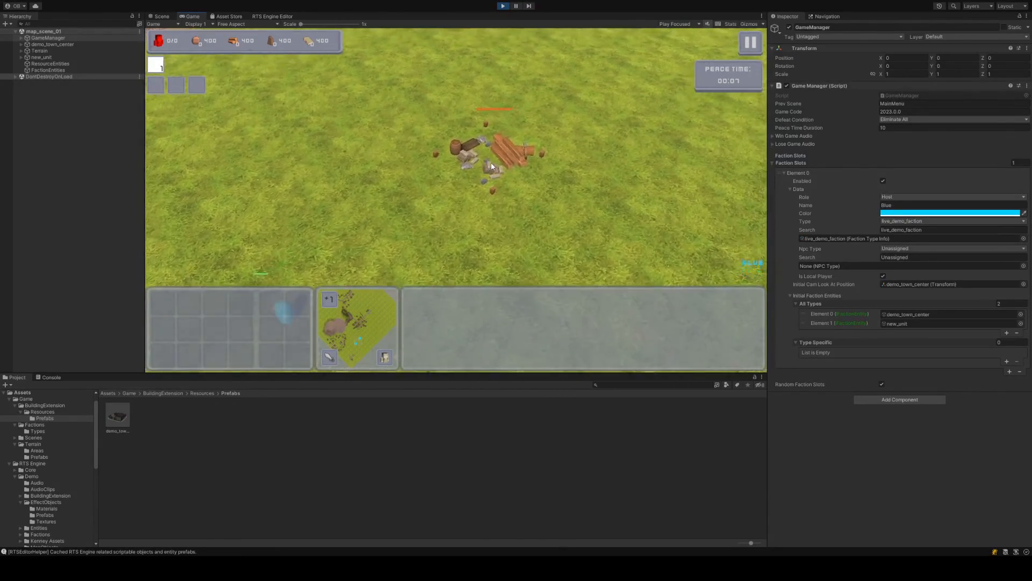
{"action": "scroll", "coordinate": [420, 111], "scroll_direction": "up", "scroll_amount": 3}
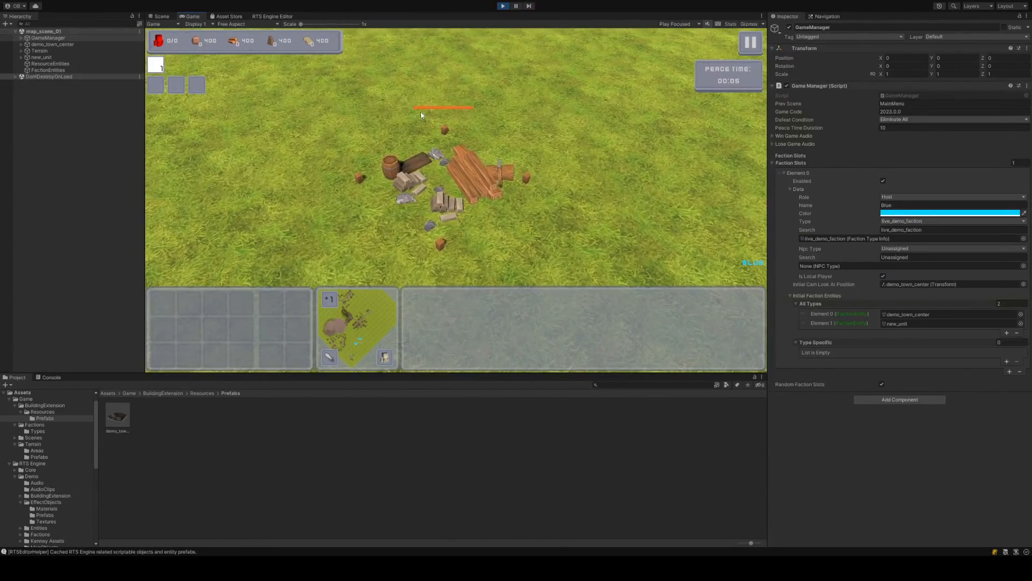
{"action": "key", "text": "a"}
{"action": "key", "text": "d"}
{"action": "key", "text": "s"}
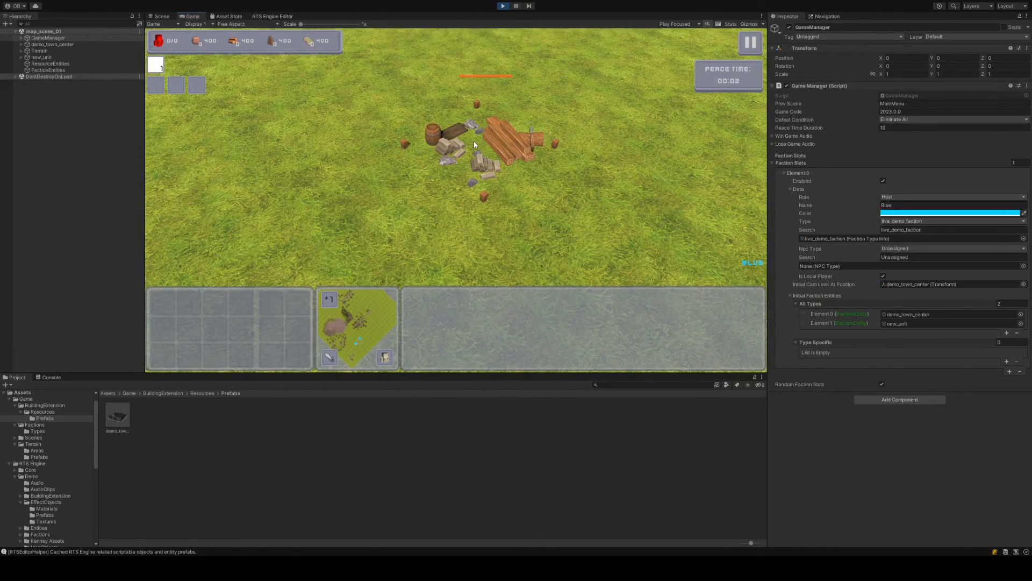
{"action": "left_click", "coordinate": [474, 144]}
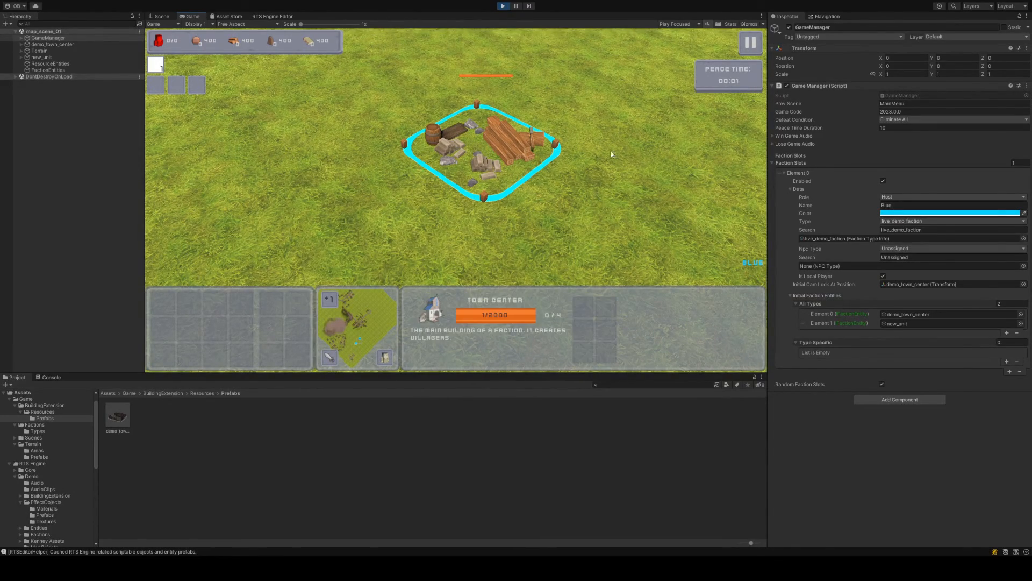
{"action": "scroll", "coordinate": [645, 155], "scroll_direction": "up", "scroll_amount": 3}
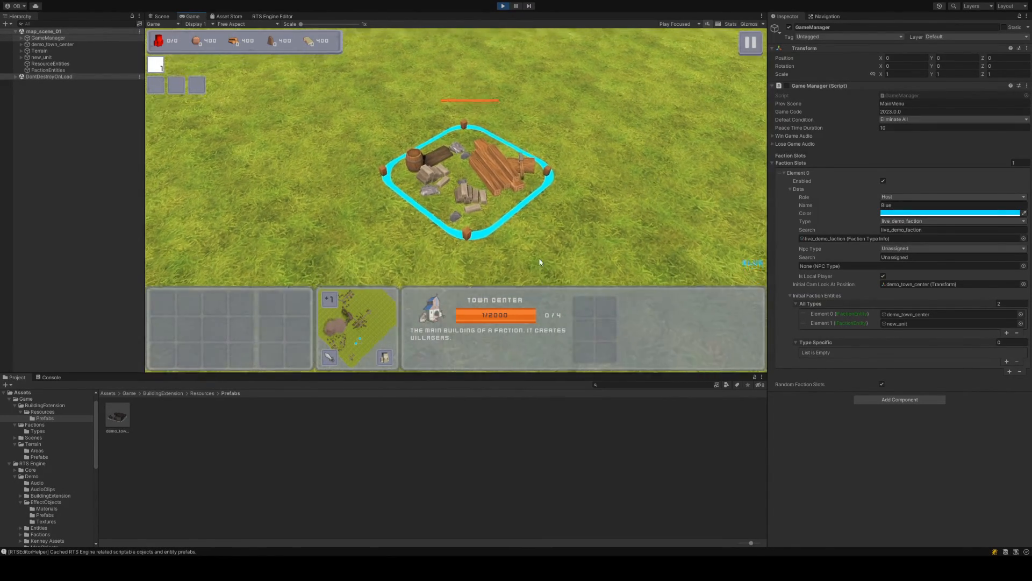
Move the game camera around the town center's construction site and over to the blue capsule unit
{"action": "key", "text": "w"}
{"action": "key", "text": "s"}
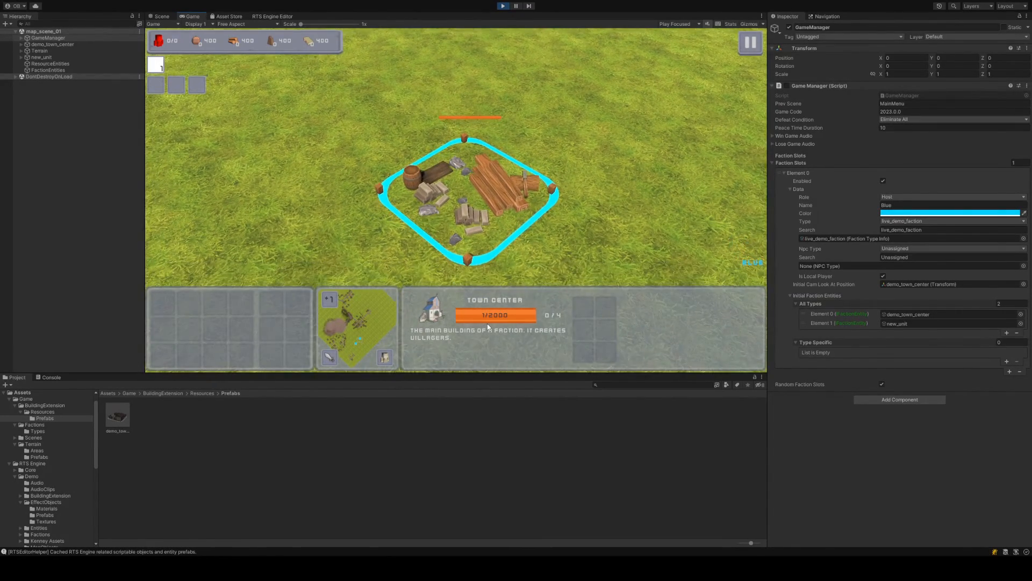
{"action": "left_click", "coordinate": [558, 230]}
{"action": "key", "text": "d"}
{"action": "key", "text": "w"}
{"action": "left_click", "coordinate": [480, 222]}
{"action": "key", "text": "s"}
{"action": "key", "text": "a"}
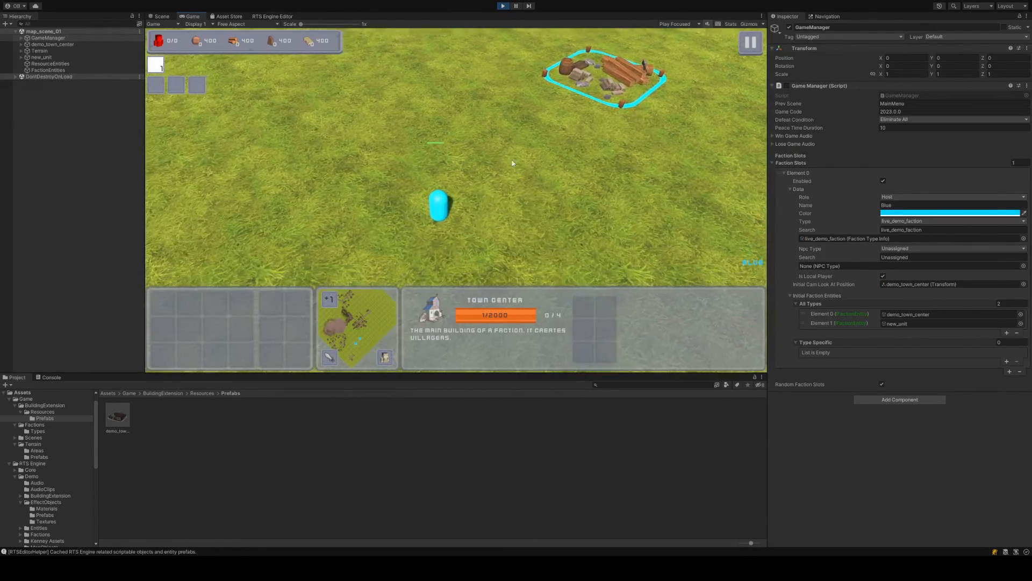
Select the blue capsule unit and order it to move over to the construction site
{"action": "left_click", "coordinate": [438, 206]}
{"action": "key", "text": "d"}
{"action": "key", "text": "w"}
{"action": "right_click", "coordinate": [597, 189]}
{"action": "right_click", "coordinate": [602, 163]}
{"action": "key", "text": "d"}
{"action": "key", "text": "w"}
{"action": "left_click", "coordinate": [532, 117]}
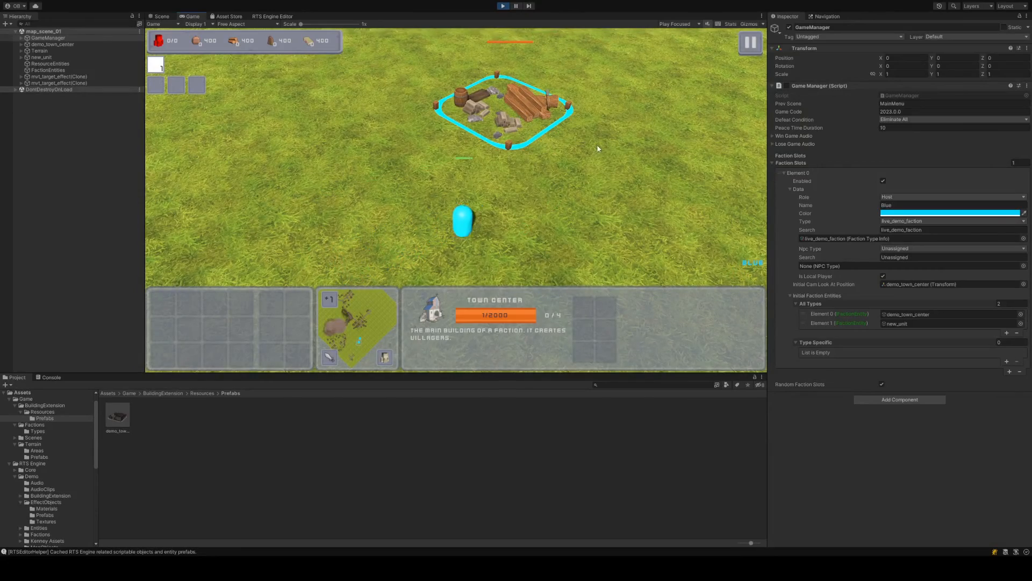
{"action": "key", "text": "d"}
{"action": "key", "text": "w"}
{"action": "left_click_drag", "start_coordinate": [593, 154], "coordinate": [395, 263]}
{"action": "right_click", "coordinate": [572, 190]}
Compare the details of the town center and the capsule unit by selecting each, then stop play mode
{"action": "key", "text": "w"}
{"action": "left_click", "coordinate": [473, 135]}
{"action": "key", "text": "s"}
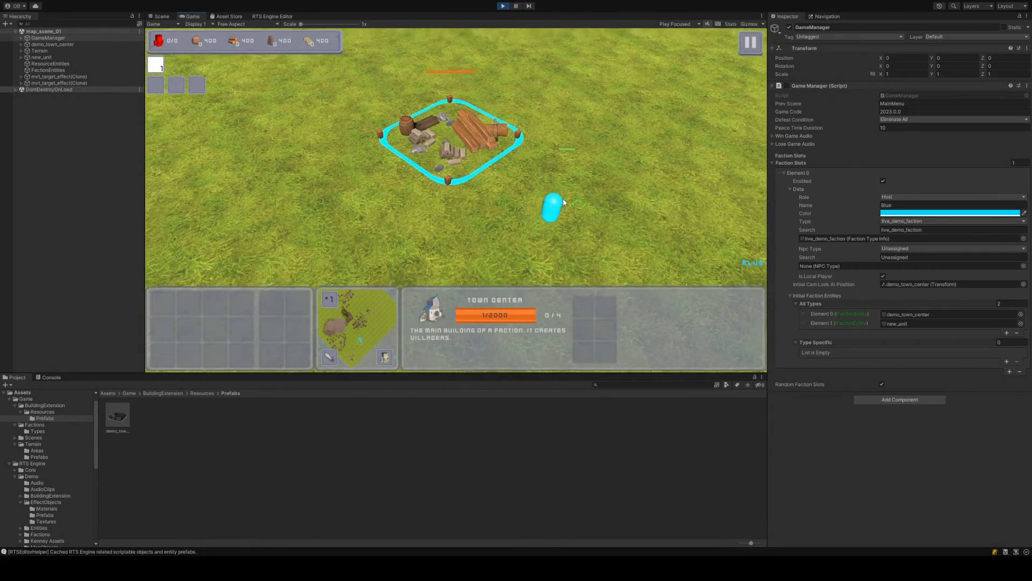
{"action": "key", "text": "w"}
{"action": "key", "text": "d"}
{"action": "left_click", "coordinate": [519, 191]}
{"action": "left_click", "coordinate": [483, 167]}
{"action": "left_click_drag", "start_coordinate": [588, 228], "coordinate": [516, 269]}
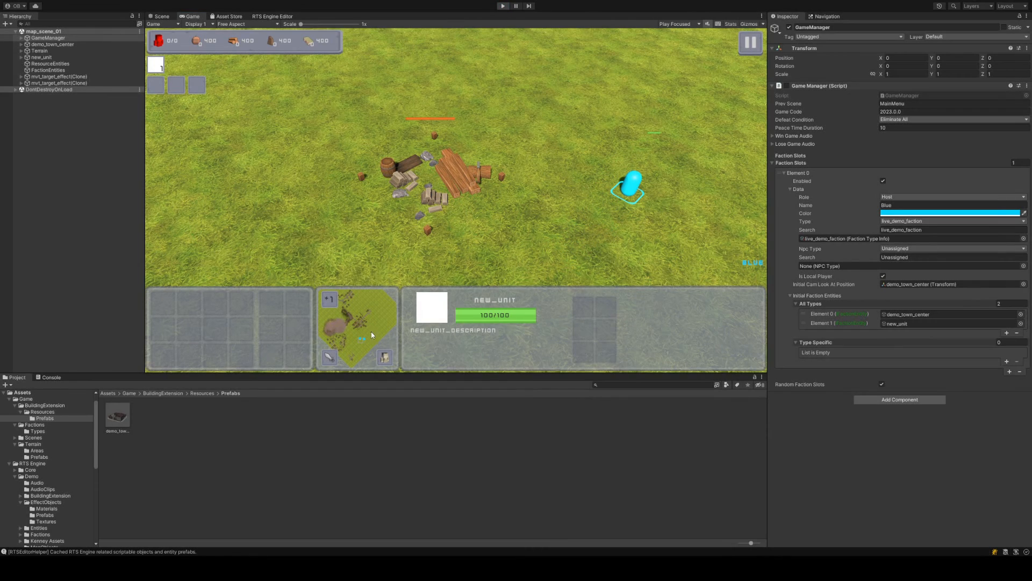
{"action": "key", "text": "ctrl+p"}
Search the project for villager, place the villager prefab beside the town center, and duplicate it twice to form a row
{"action": "left_click", "coordinate": [638, 384]}
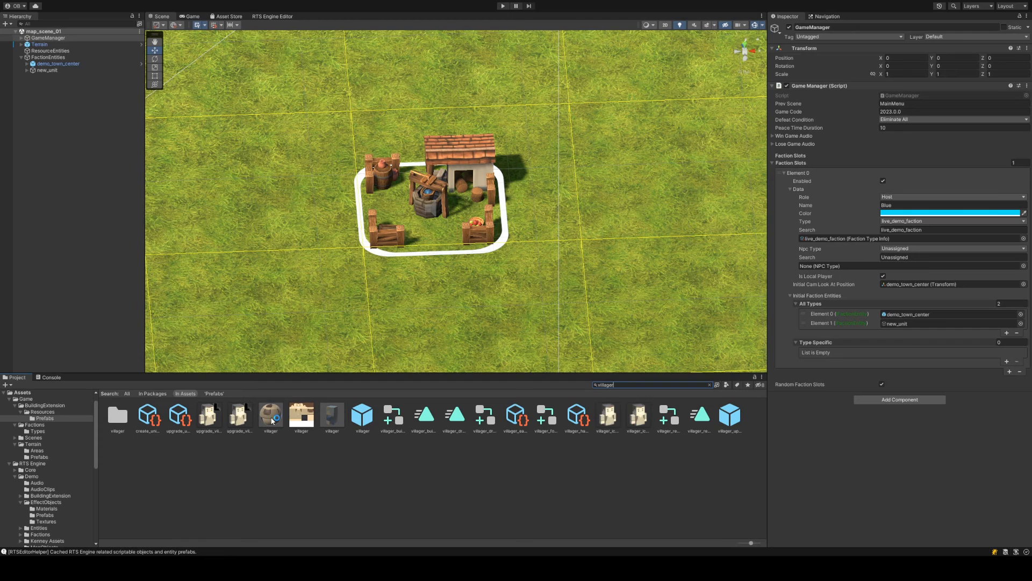
{"action": "left_click_drag", "start_coordinate": [363, 422], "coordinate": [608, 251]}
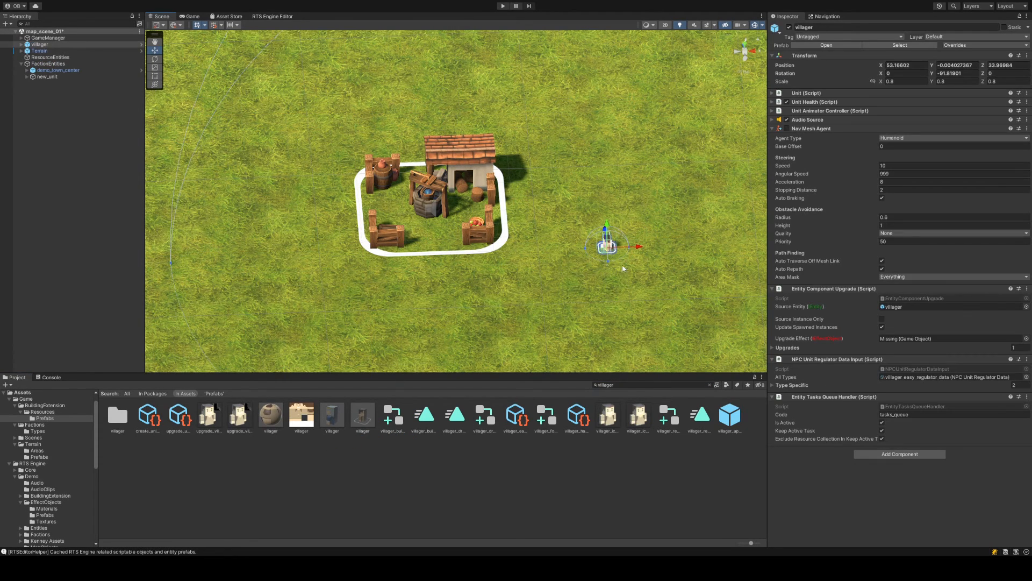
{"action": "key", "text": "ctrl+d"}
{"action": "right_click_drag", "start_coordinate": [621, 266], "coordinate": [479, 282]}
{"action": "mouse_move", "coordinate": [530, 286]}
{"action": "left_mouse_down"}
{"action": "mouse_move", "coordinate": [500, 299]}
{"action": "mouse_move", "coordinate": [527, 283]}
{"action": "left_mouse_up"}
{"action": "key", "text": "ctrl+d"}
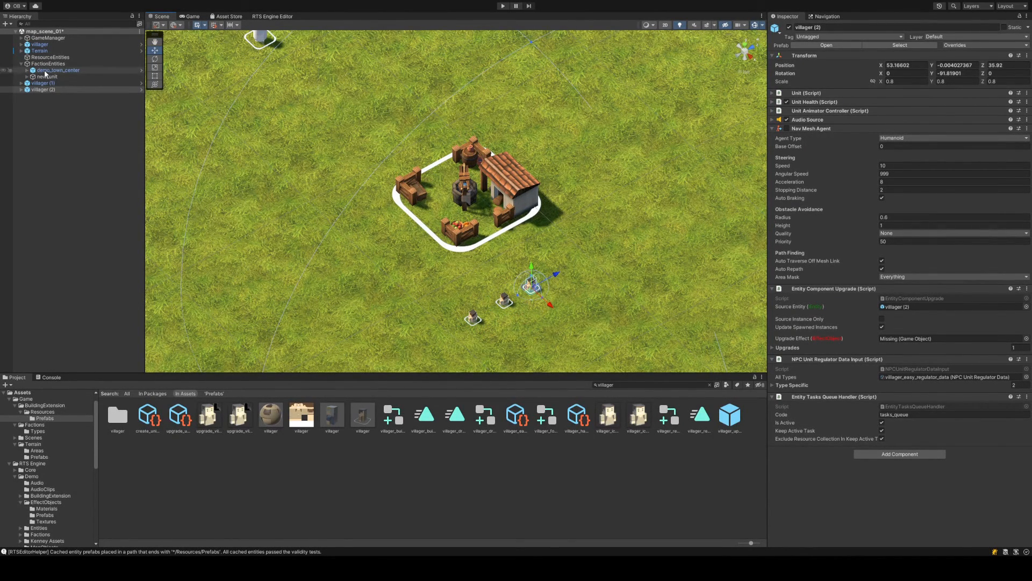
Group the three villagers in the hierarchy, add them to All Types in the GameManager's initial faction entities, and save the scene
{"action": "left_click_drag", "start_coordinate": [40, 44], "coordinate": [60, 102]}
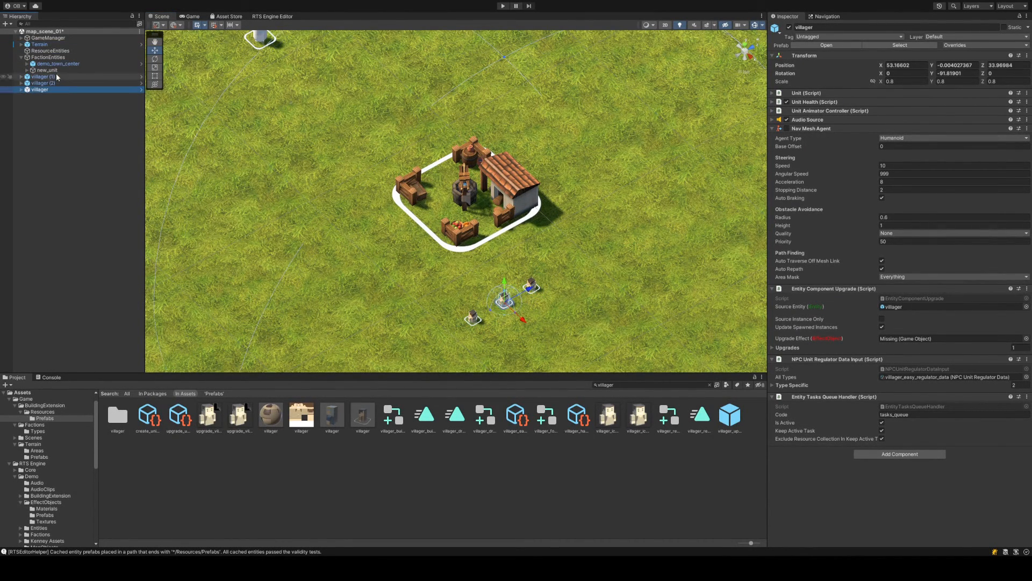
{"action": "left_click", "coordinate": [48, 37]}
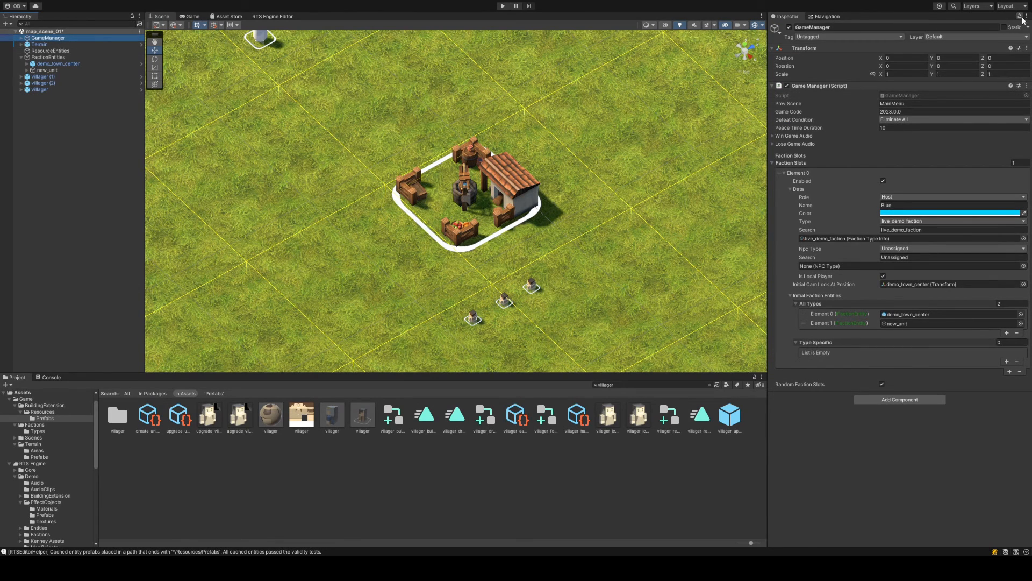
{"action": "left_click", "coordinate": [70, 86], "text": "shift"}
{"action": "left_click", "coordinate": [69, 77], "text": "shift"}
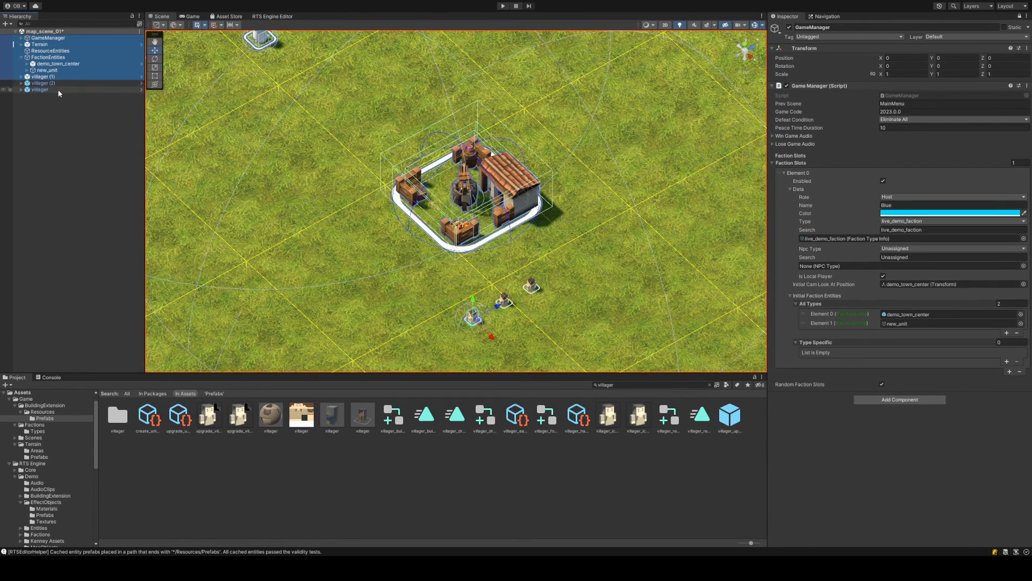
{"action": "left_click", "coordinate": [60, 90]}
{"action": "left_click", "coordinate": [60, 78], "text": "shift"}
{"action": "left_click_drag", "start_coordinate": [60, 79], "coordinate": [910, 314]}
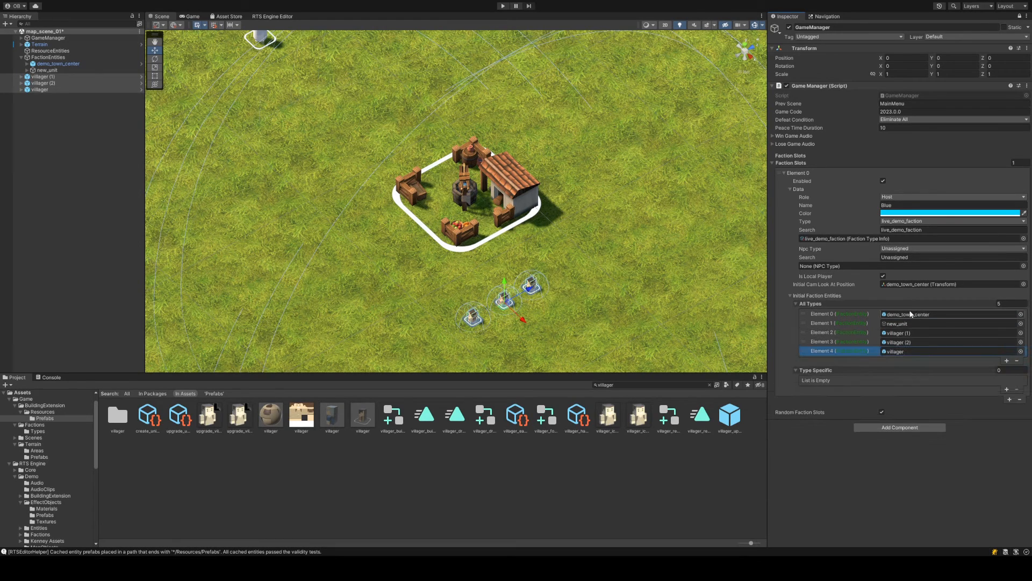
{"action": "key", "text": "ctrl+s"}
Play the scene with the villagers, inspect the UnitMovement and terrain area errors, stop playing, and clear the console
{"action": "left_click", "coordinate": [504, 6]}
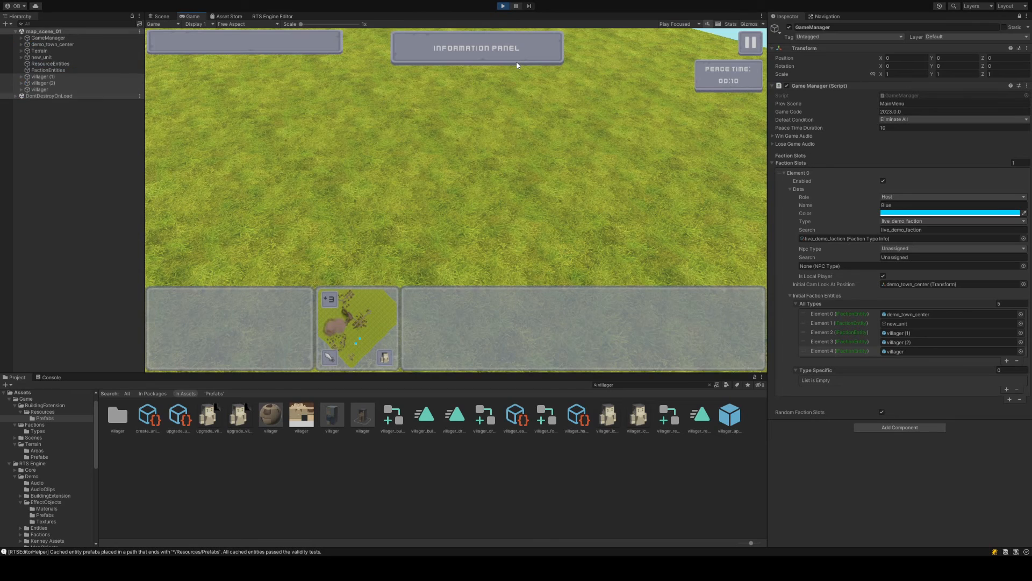
{"action": "left_click", "coordinate": [273, 547]}
{"action": "left_click", "coordinate": [454, 442]}
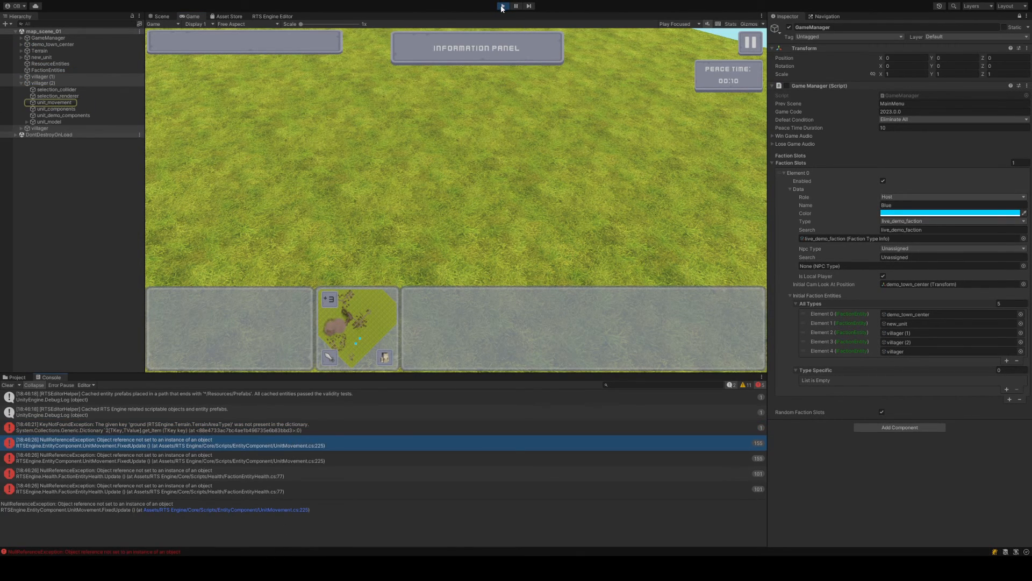
{"action": "left_click", "coordinate": [502, 6]}
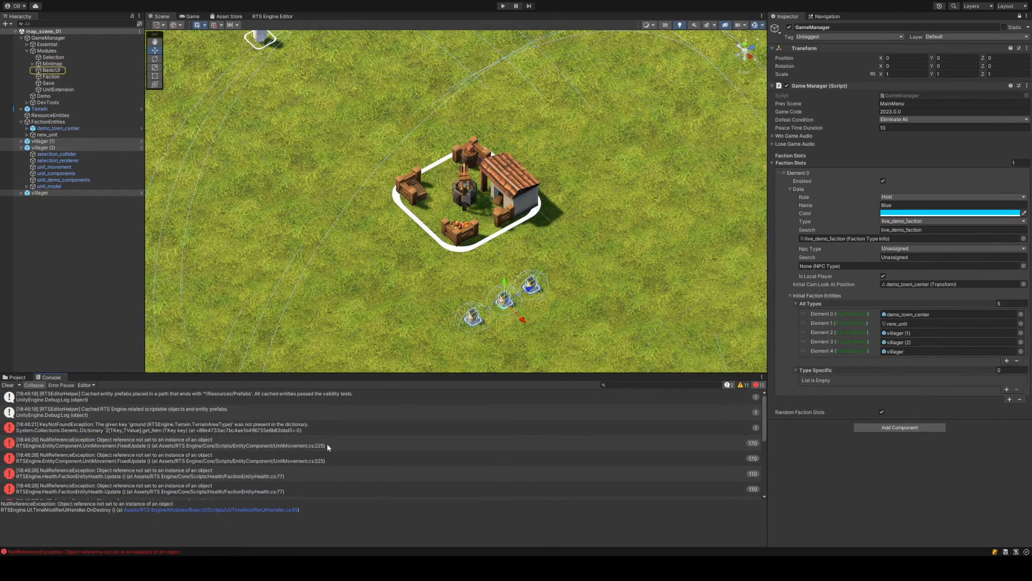
{"action": "left_click", "coordinate": [306, 428]}
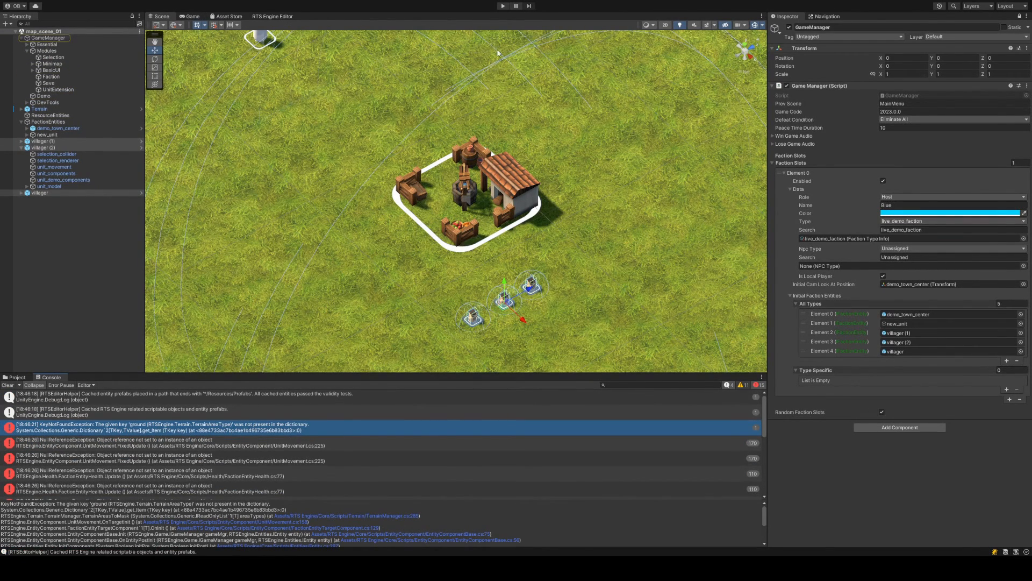
{"action": "left_click", "coordinate": [10, 385]}
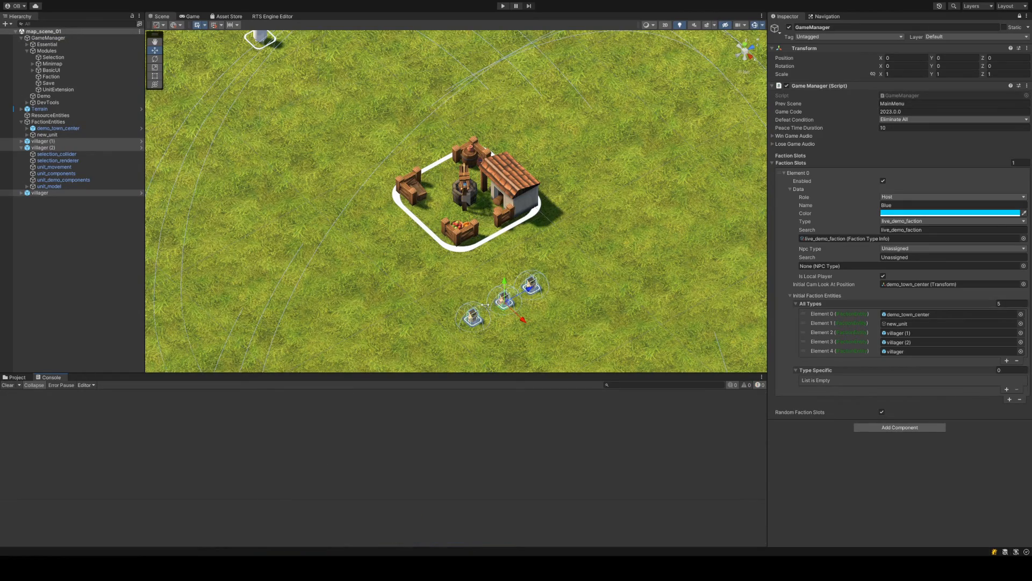
Add a second area to the Terrain Manager on the Essential Terrain object, set it to ground, and save the scene
{"action": "mouse_move", "coordinate": [481, 302]}
{"action": "left_mouse_down", "text": "alt"}
{"action": "mouse_move", "coordinate": [553, 276]}
{"action": "mouse_move", "coordinate": [521, 290]}
{"action": "mouse_move", "coordinate": [491, 287]}
{"action": "left_mouse_up", "text": "alt"}
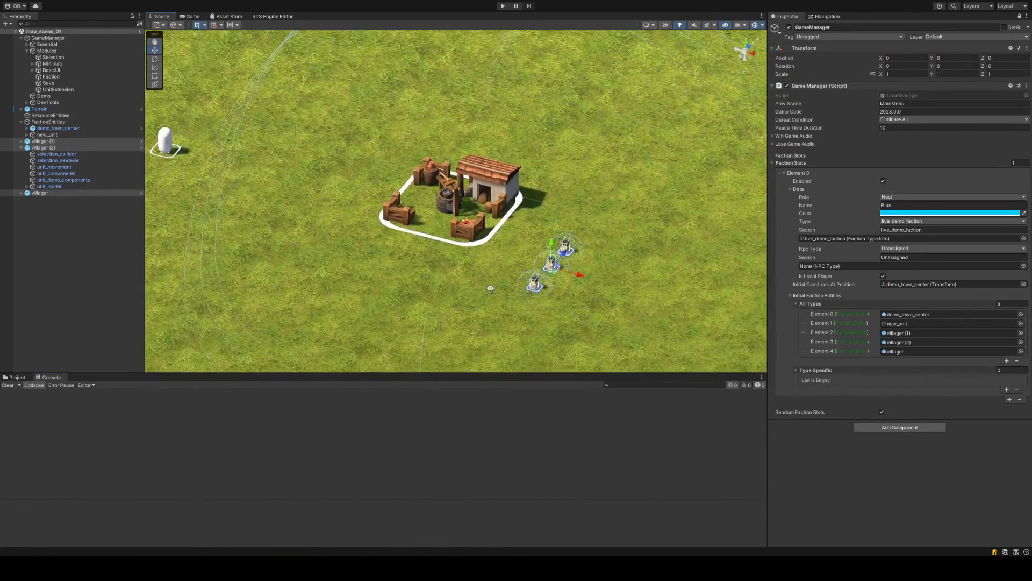
{"action": "left_click", "coordinate": [27, 44]}
{"action": "left_click", "coordinate": [69, 121]}
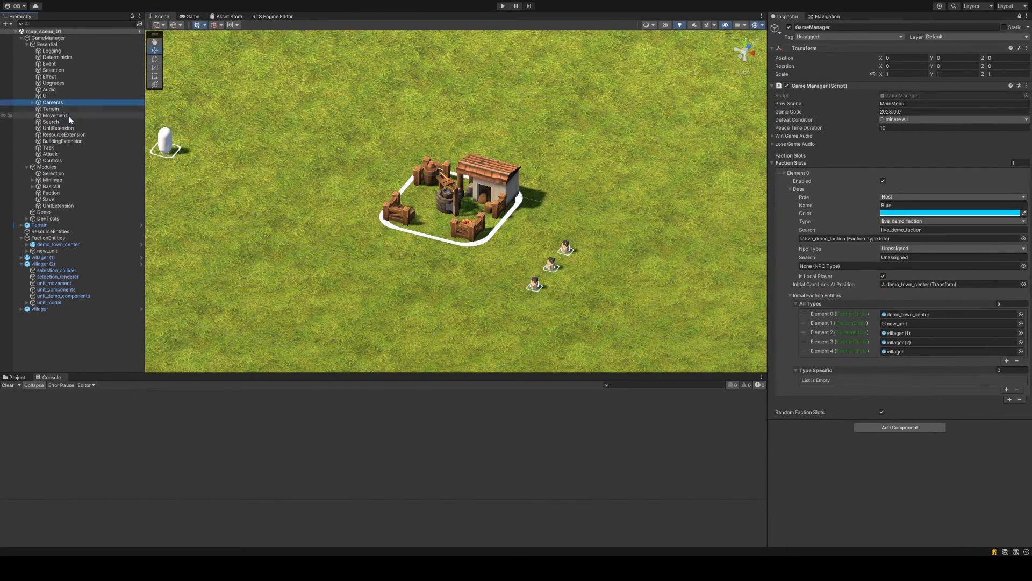
{"action": "left_click", "coordinate": [59, 109]}
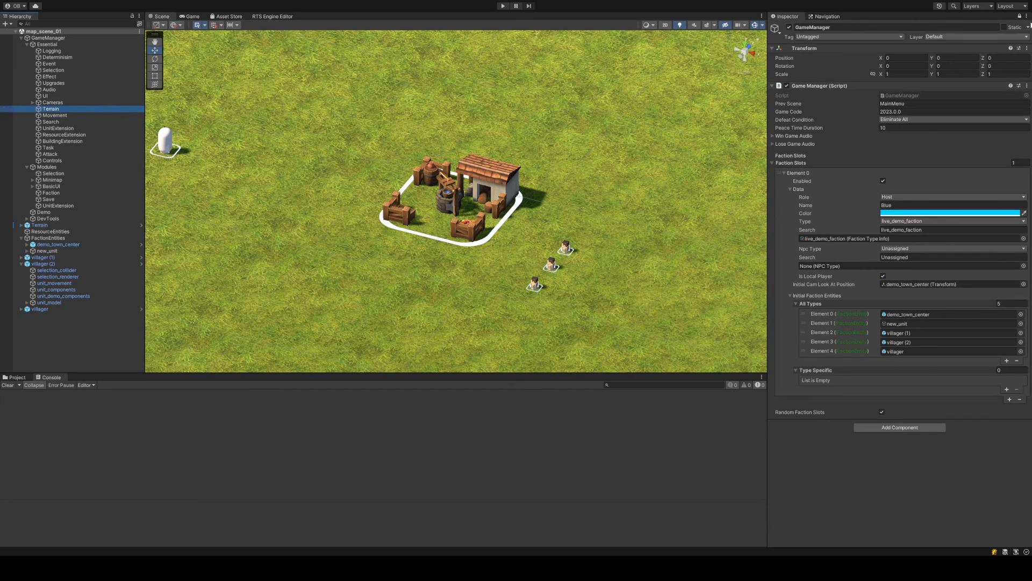
{"action": "left_click", "coordinate": [51, 109]}
{"action": "left_click", "coordinate": [62, 114]}
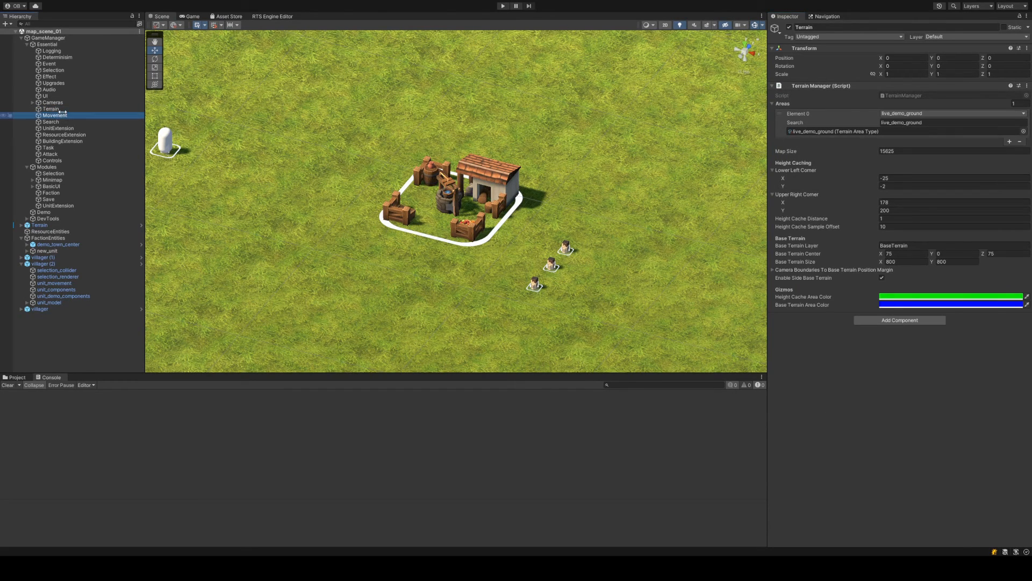
{"action": "left_click", "coordinate": [1009, 141]}
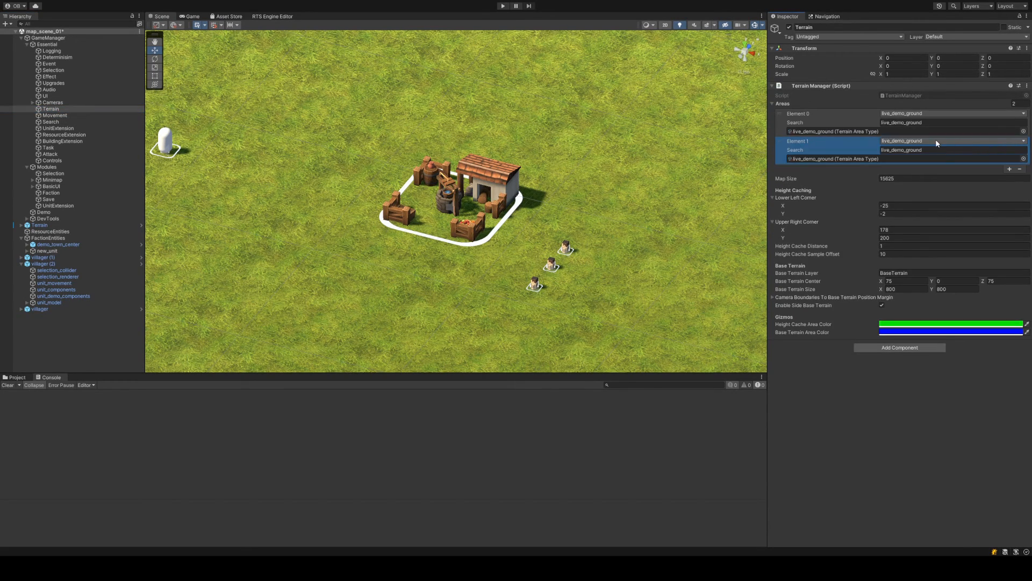
{"action": "left_click", "coordinate": [919, 177]}
{"action": "key", "text": "ctrl+s"}
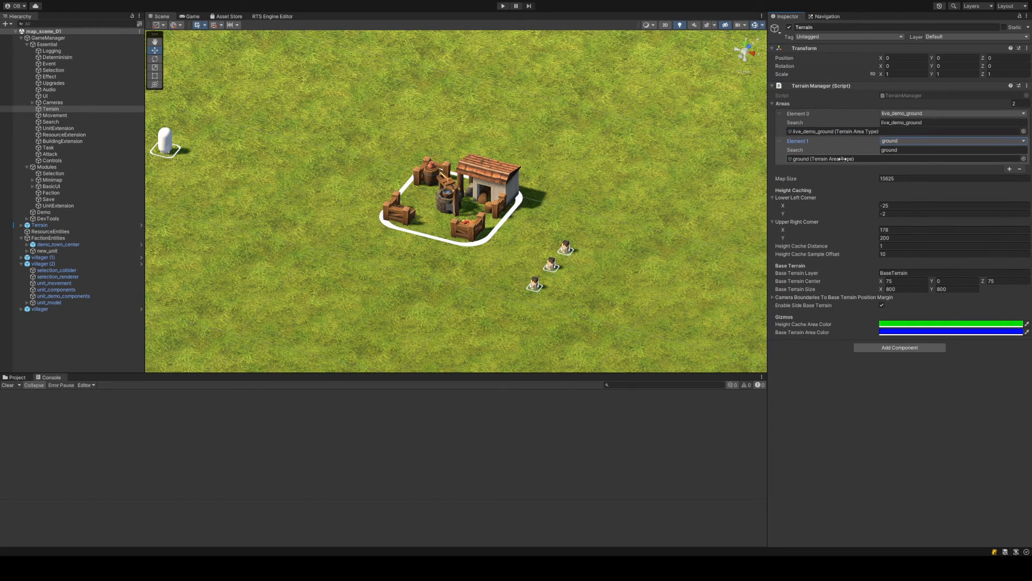
Locate the live_demo_ground and ground terrain area type assets in the project
{"action": "left_click", "coordinate": [837, 130]}
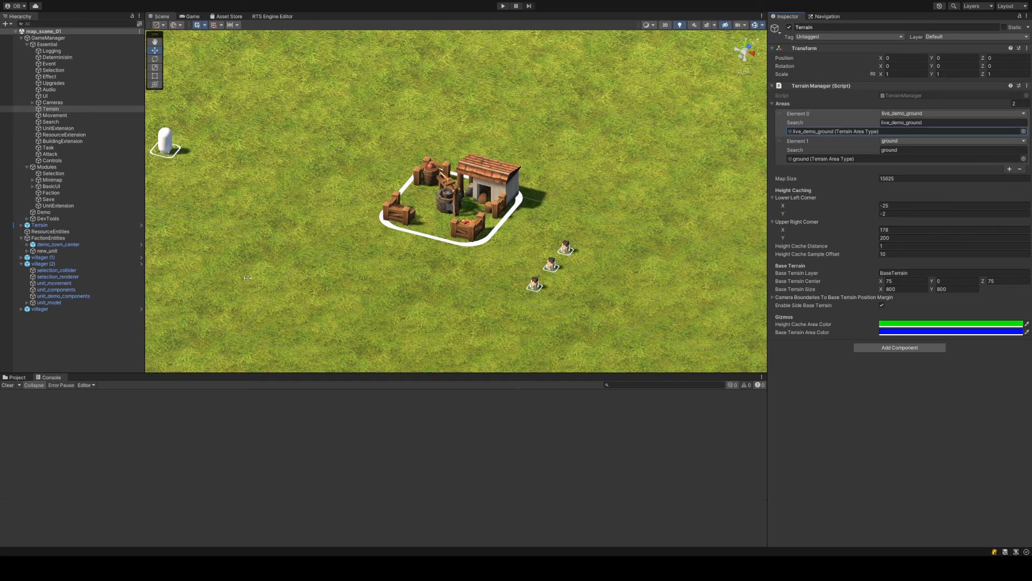
{"action": "left_click", "coordinate": [11, 376]}
{"action": "left_click", "coordinate": [836, 132]}
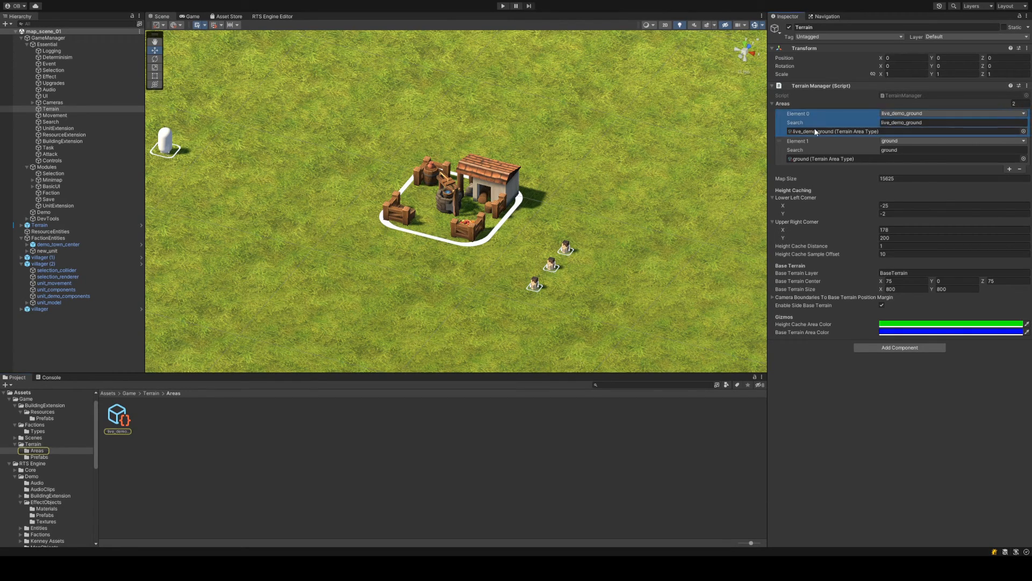
{"action": "left_click", "coordinate": [812, 159]}
Play the scene, check and clear the console, and follow the town center's construction by the villagers through its details
{"action": "left_click", "coordinate": [503, 6]}
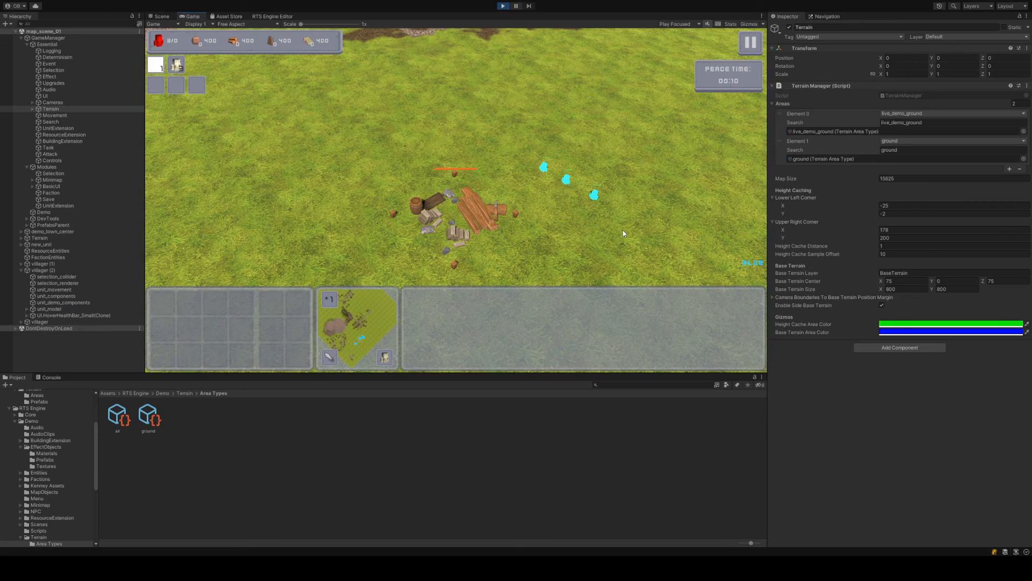
{"action": "left_click", "coordinate": [49, 376]}
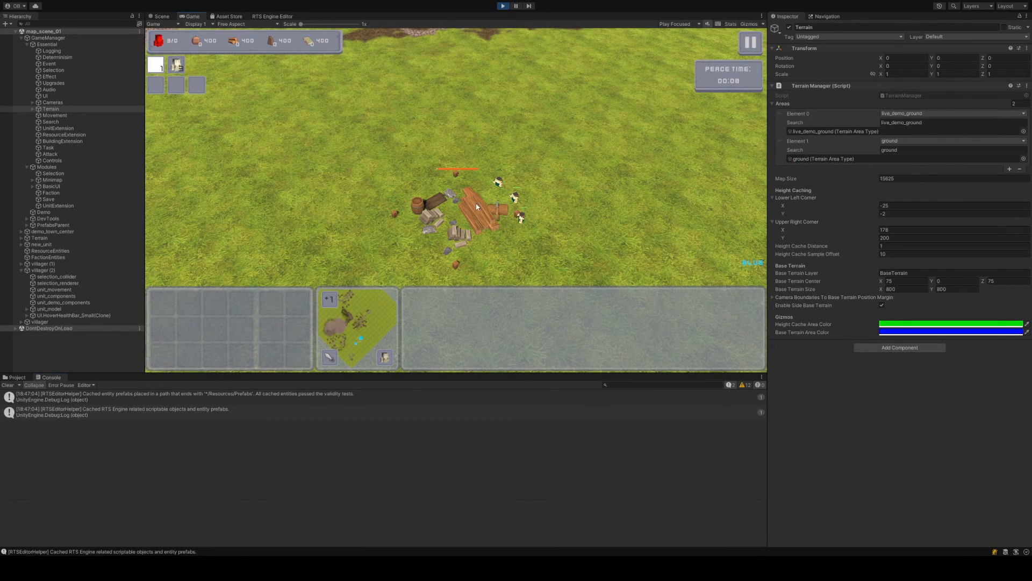
{"action": "scroll", "coordinate": [476, 207], "scroll_direction": "up", "scroll_amount": 5}
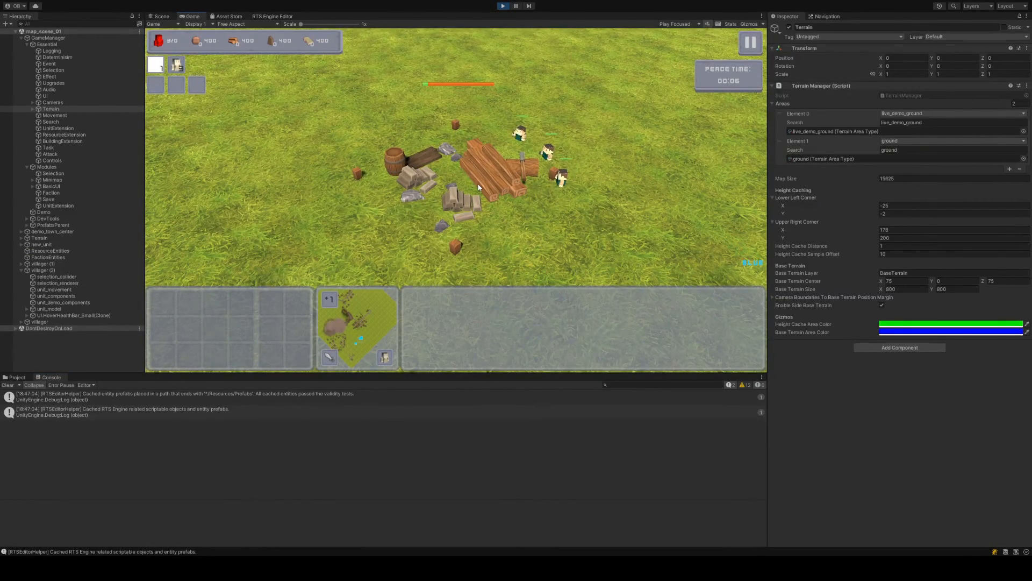
{"action": "left_click", "coordinate": [479, 187]}
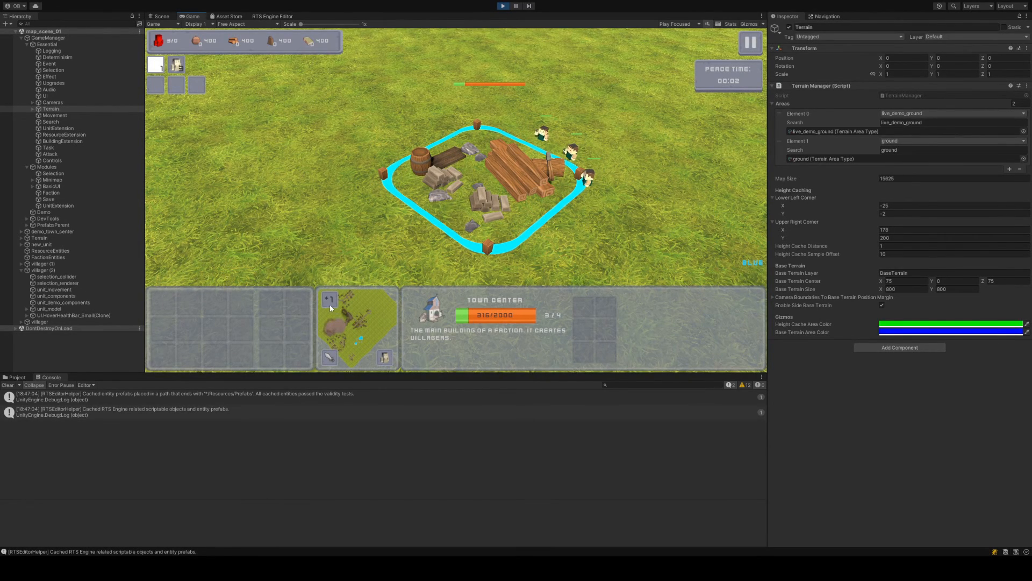
{"action": "left_click", "coordinate": [6, 386]}
{"action": "left_click", "coordinate": [569, 243]}
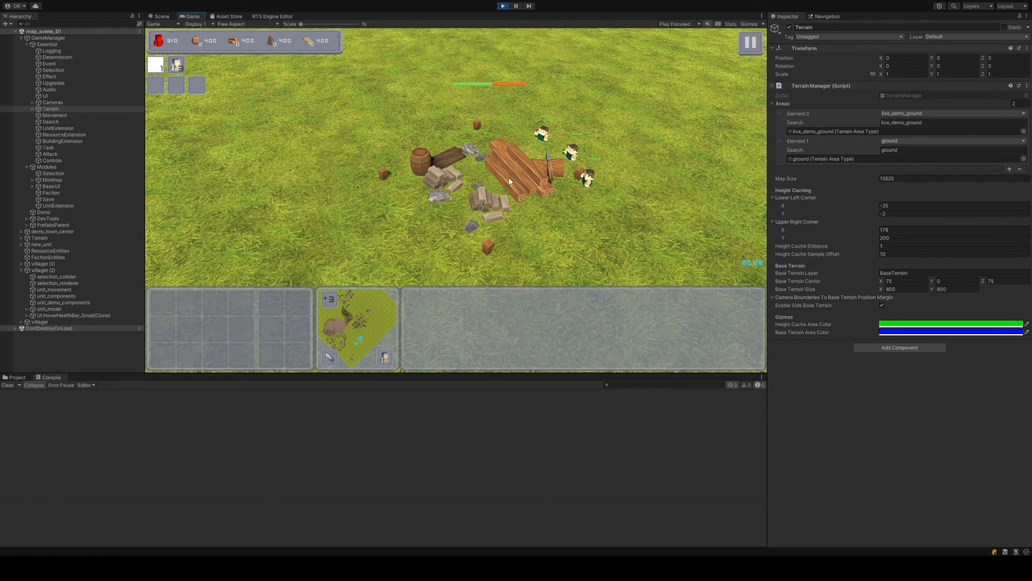
{"action": "left_click", "coordinate": [505, 210]}
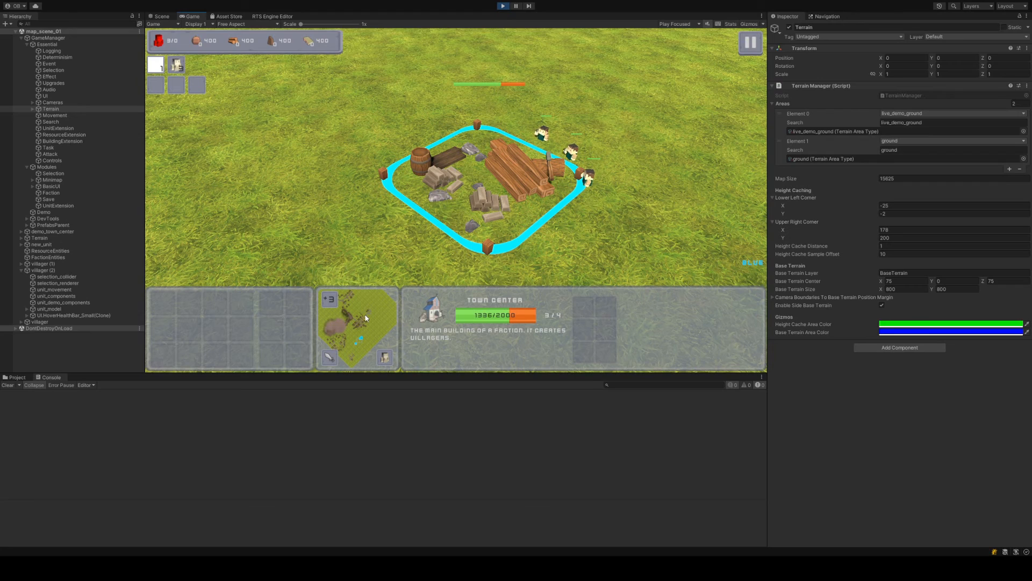
{"action": "left_click", "coordinate": [583, 236]}
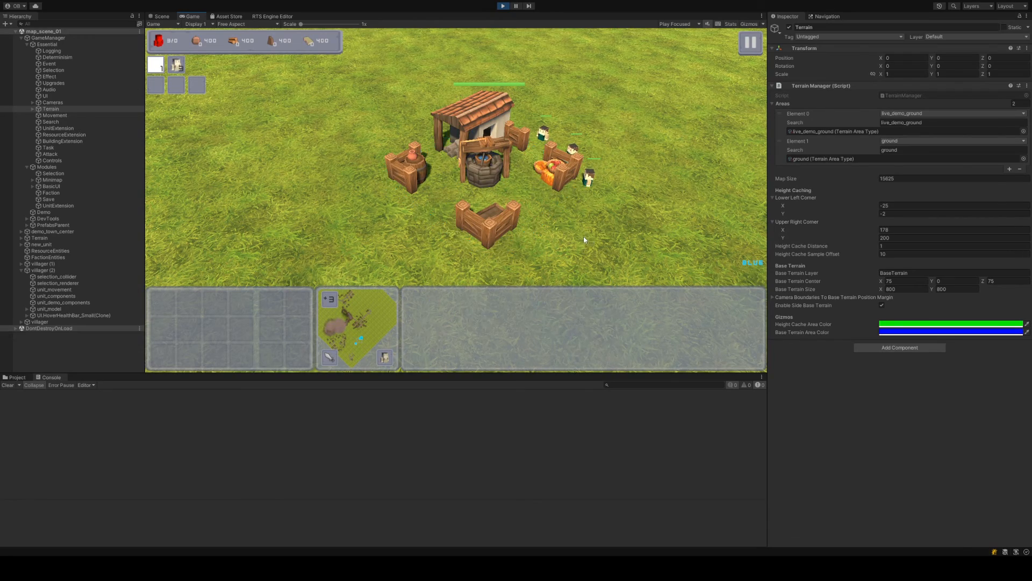
View the completed town center's details, then select the three villagers and send them to open ground beside it
{"action": "key", "text": "d"}
{"action": "left_click", "coordinate": [379, 172]}
{"action": "key", "text": "a"}
{"action": "scroll", "coordinate": [595, 162], "scroll_direction": "up", "scroll_amount": 2}
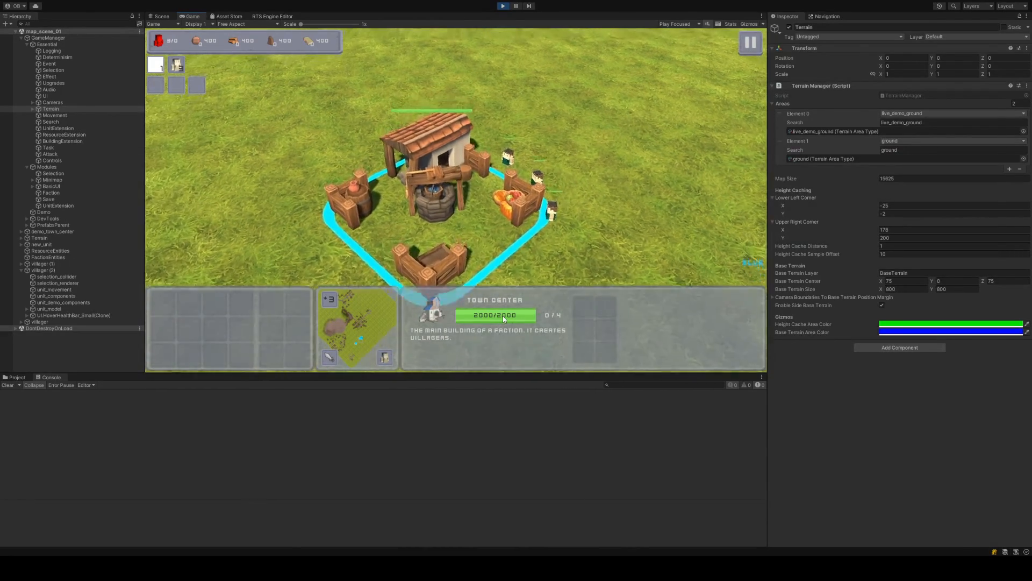
{"action": "left_click_drag", "start_coordinate": [624, 132], "coordinate": [497, 277]}
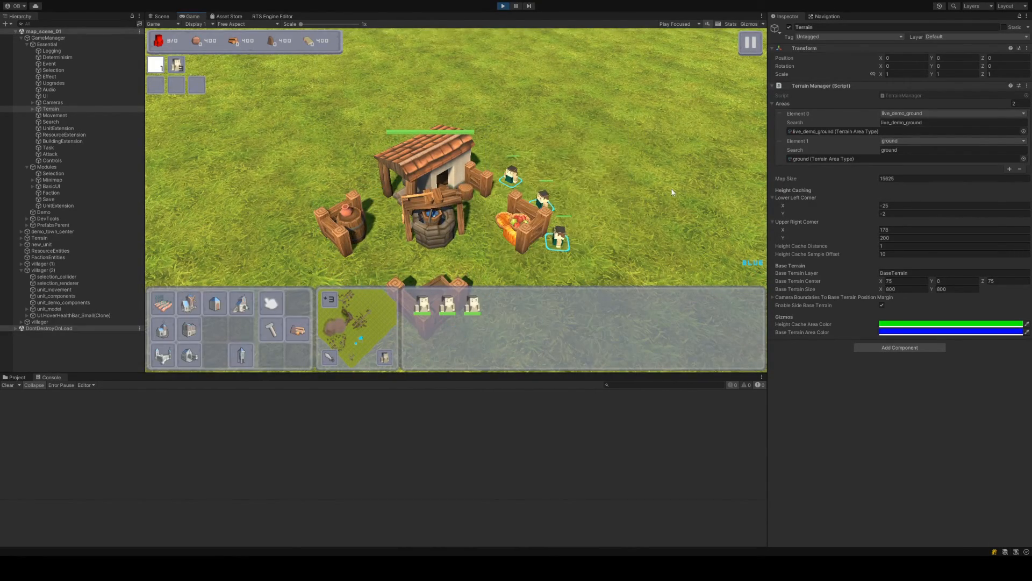
{"action": "right_click", "coordinate": [672, 192]}
{"action": "scroll", "coordinate": [489, 272], "scroll_direction": "down", "scroll_amount": 2}
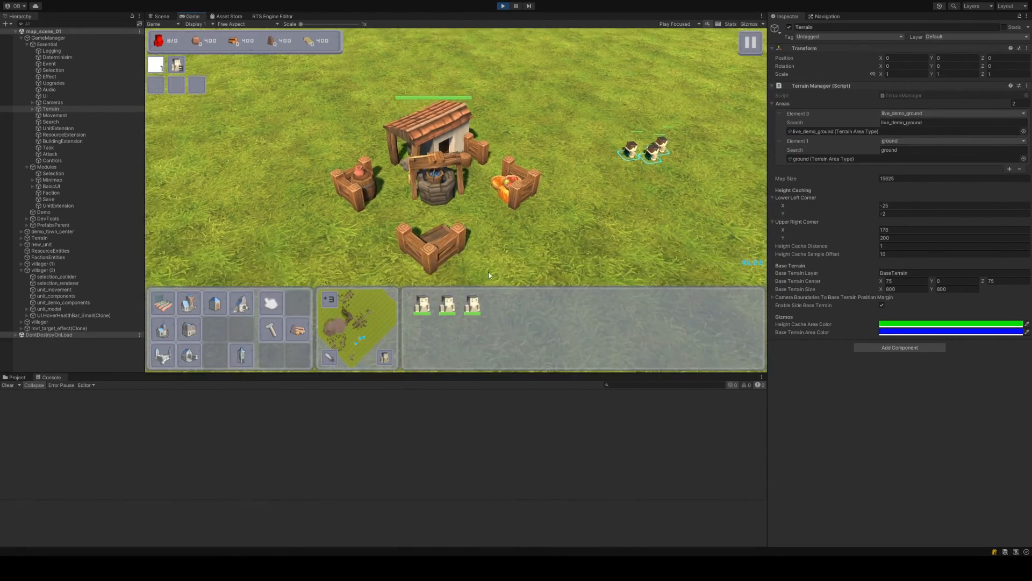
Deselect the villagers, view the completed town center's details and surroundings in the running game, and stop play mode
{"action": "left_click", "coordinate": [602, 227]}
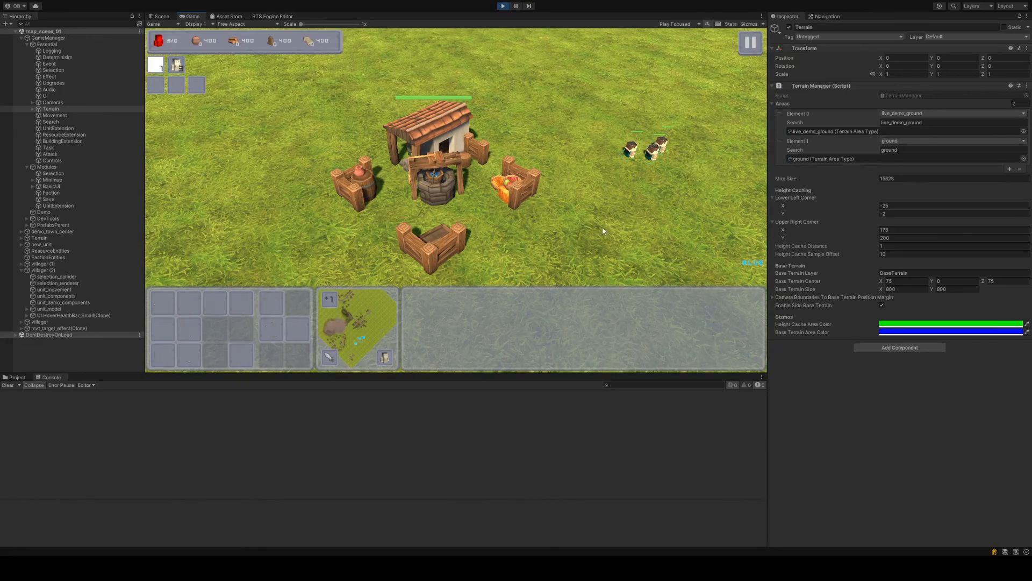
{"action": "left_click", "coordinate": [514, 211]}
{"action": "scroll", "coordinate": [546, 232], "scroll_direction": "down", "scroll_amount": 2}
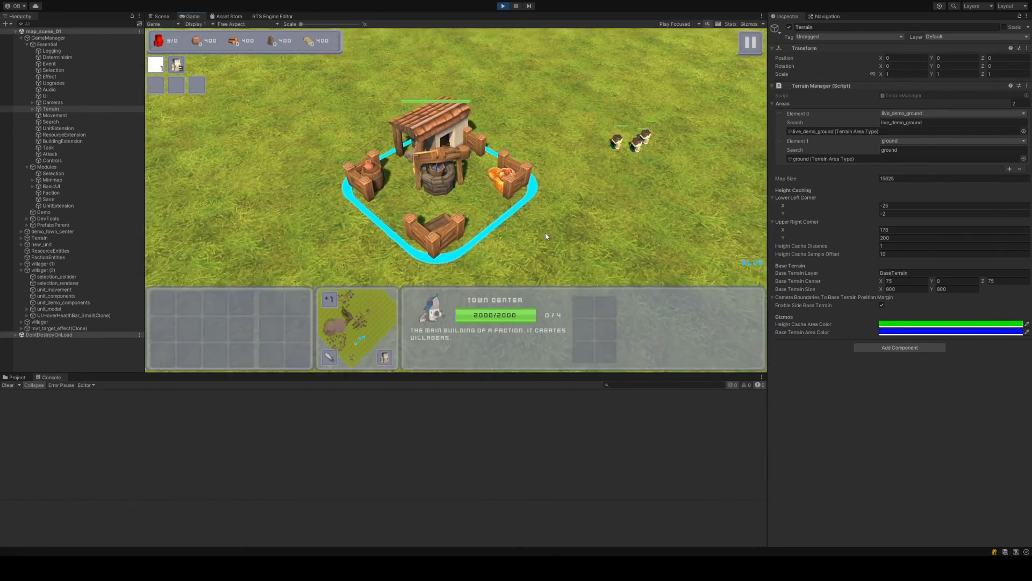
{"action": "key", "text": "a"}
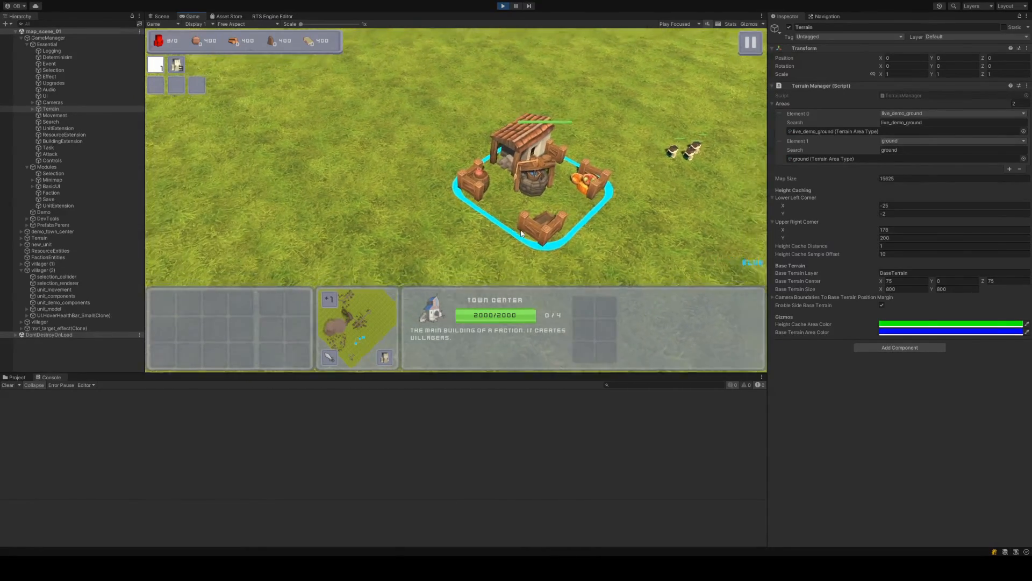
{"action": "key", "text": "d"}
{"action": "scroll", "coordinate": [525, 233], "scroll_direction": "down", "scroll_amount": 2}
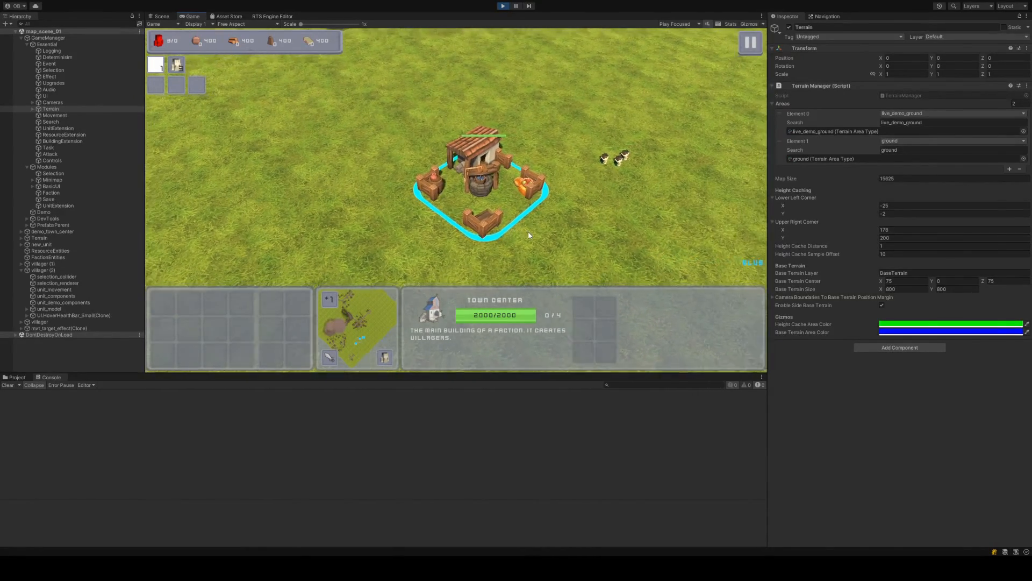
{"action": "scroll", "coordinate": [531, 239], "scroll_direction": "up", "scroll_amount": 2}
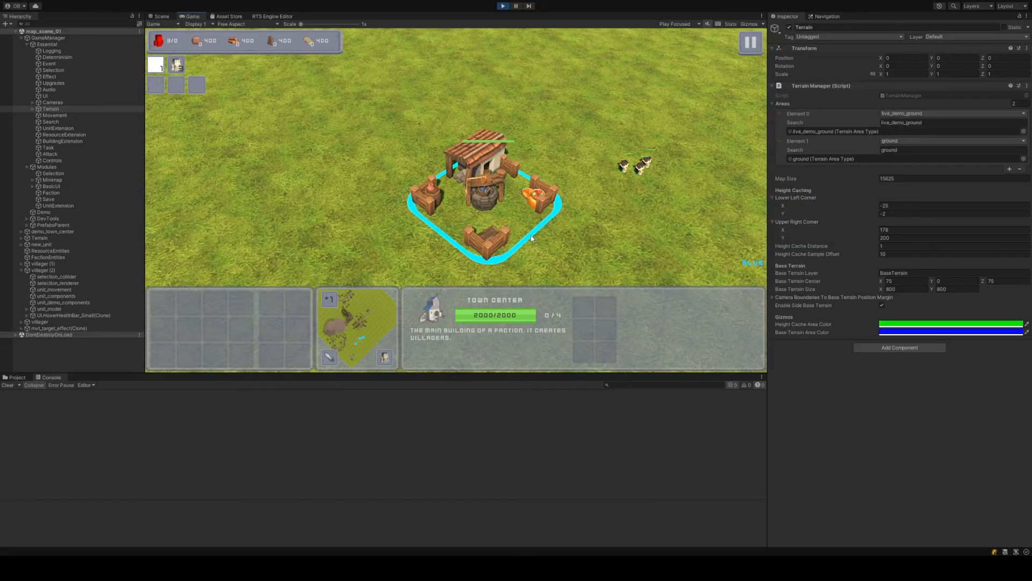
{"action": "key", "text": "s"}
{"action": "left_click", "coordinate": [503, 7]}
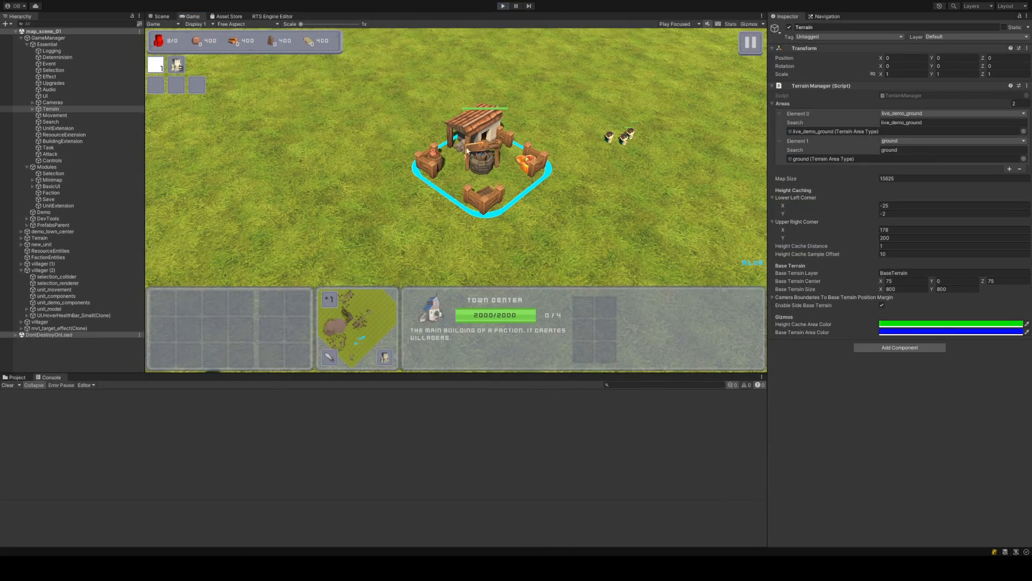
Set the Building Health initial health of demo_town_center under FactionEntities to 2000
{"action": "left_click", "coordinate": [27, 44]}
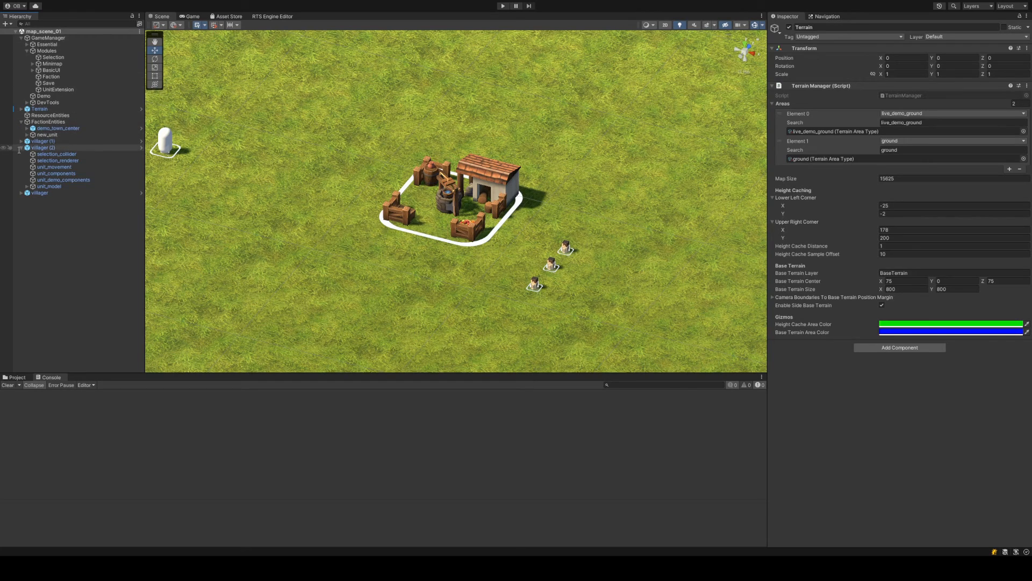
{"action": "left_click", "coordinate": [59, 128]}
{"action": "left_click", "coordinate": [828, 101]}
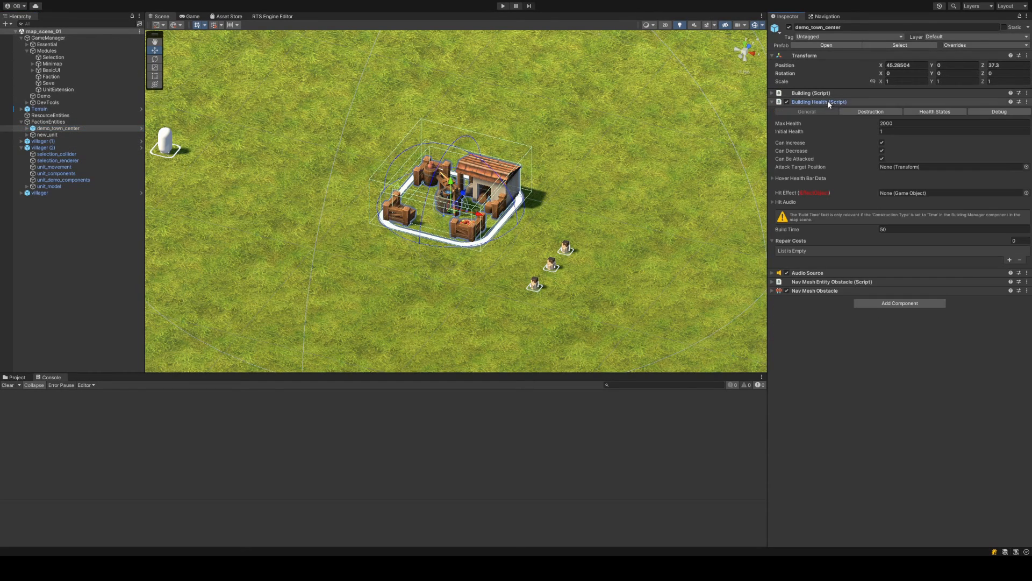
{"action": "left_click", "coordinate": [893, 130]}
{"action": "type", "text": "20"}
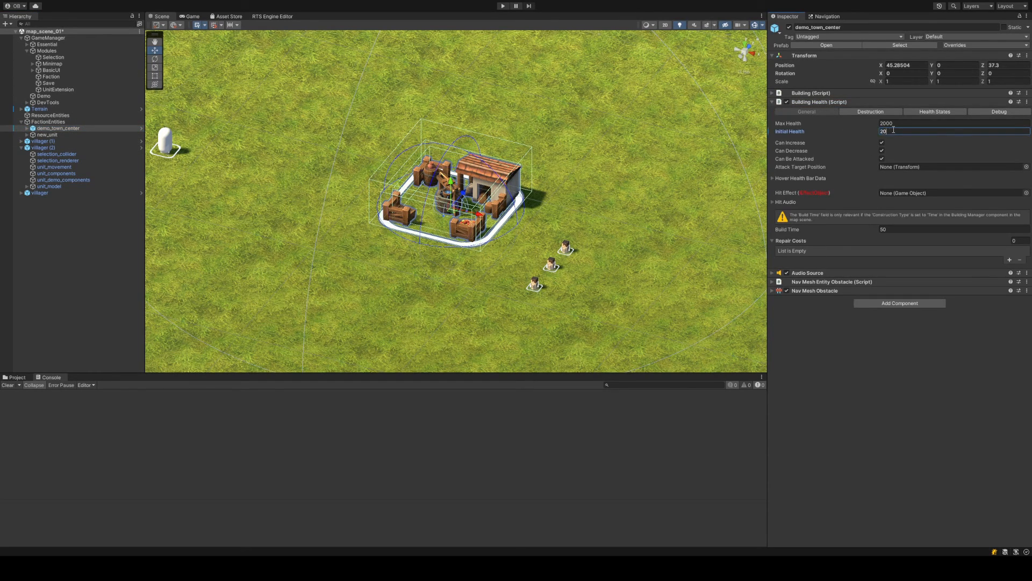
{"action": "type", "text": "00"}
Play the scene, select the three villagers, send them to two spots of open ground beside the town center, and stop play mode
{"action": "left_click", "coordinate": [504, 7]}
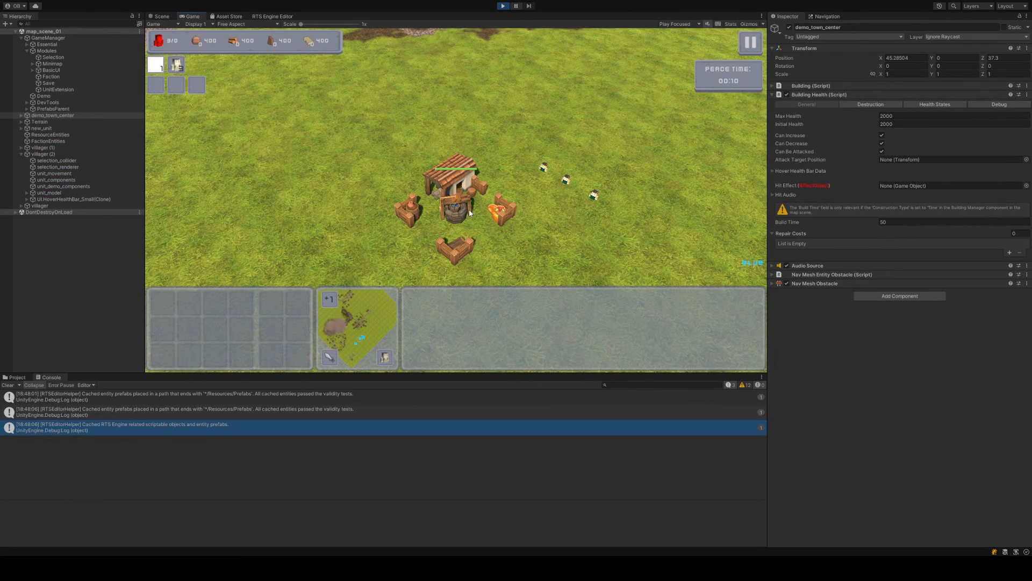
{"action": "left_click", "coordinate": [547, 240]}
{"action": "left_click_drag", "start_coordinate": [620, 150], "coordinate": [525, 225]}
{"action": "right_click", "coordinate": [627, 168]}
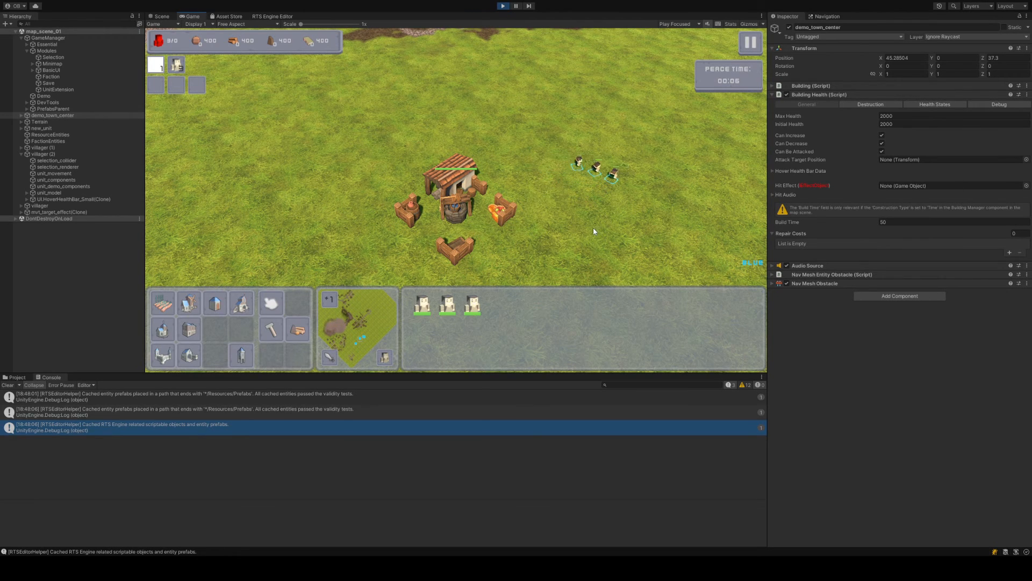
{"action": "right_click", "coordinate": [590, 233]}
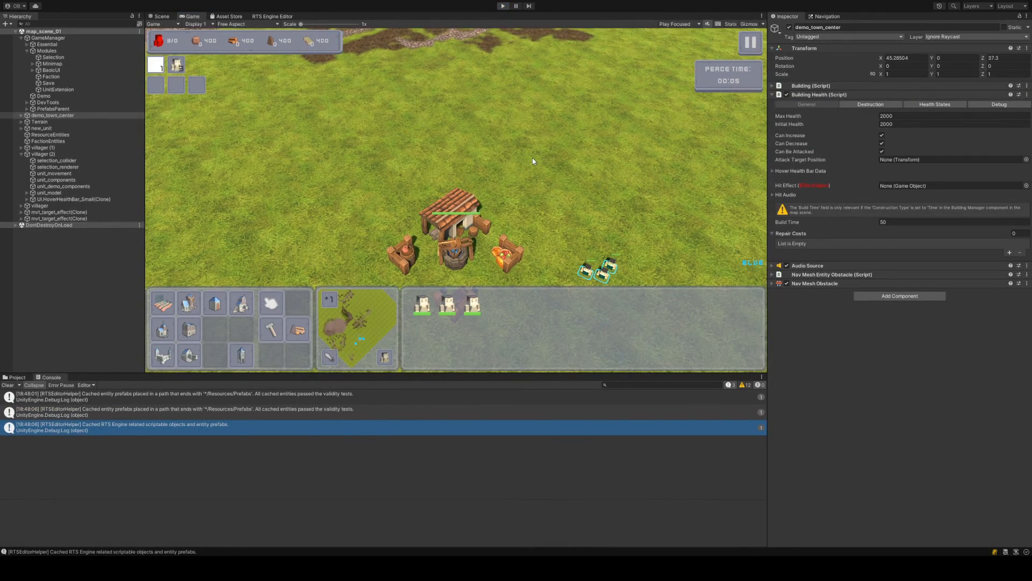
Delete the three villager objects from the scene hierarchy
{"action": "left_click", "coordinate": [21, 147]}
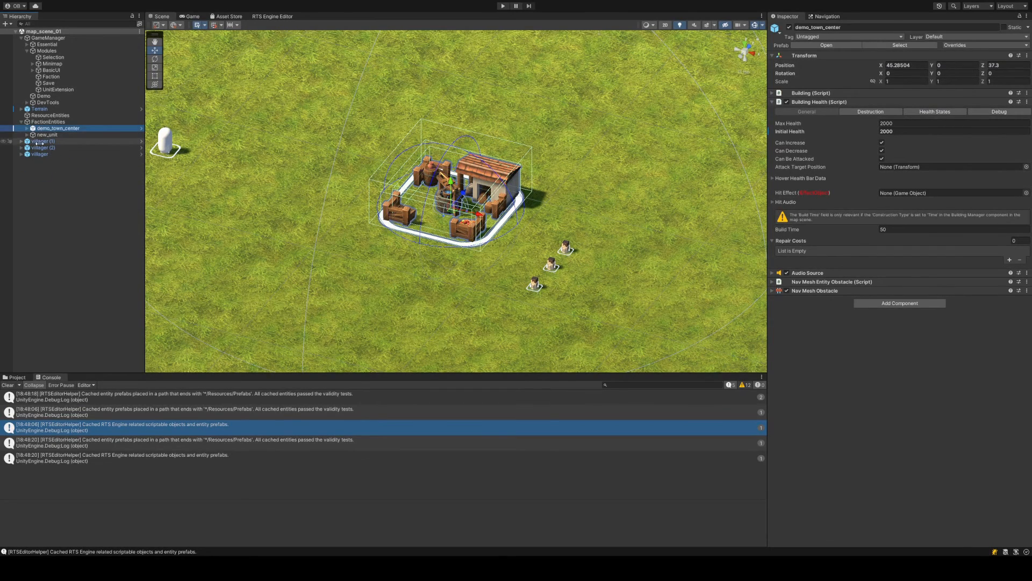
{"action": "left_click", "coordinate": [40, 143]}
{"action": "left_click", "coordinate": [49, 155]}
{"action": "left_click", "coordinate": [54, 142], "text": "shift"}
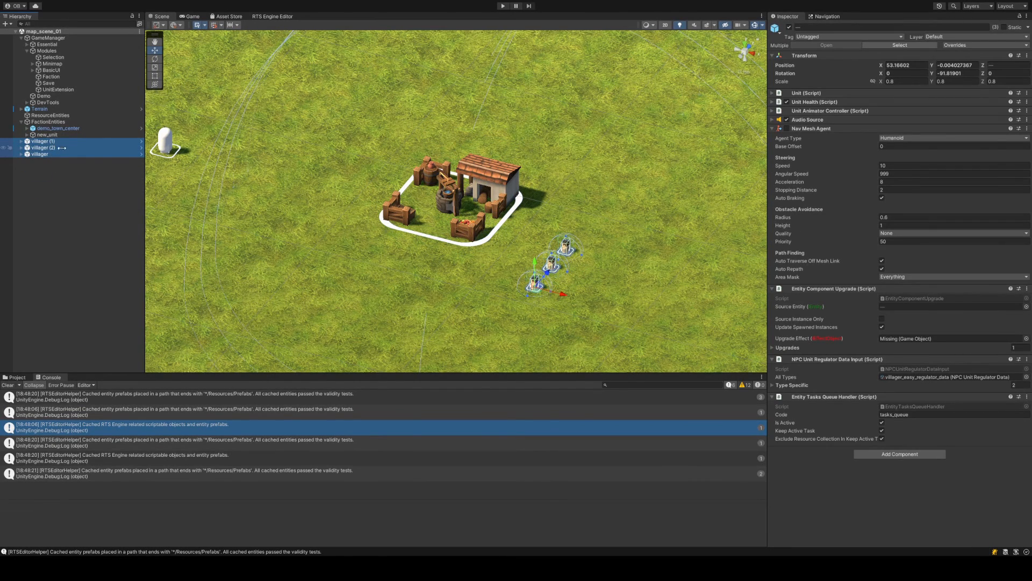
{"action": "key", "text": "Delete"}
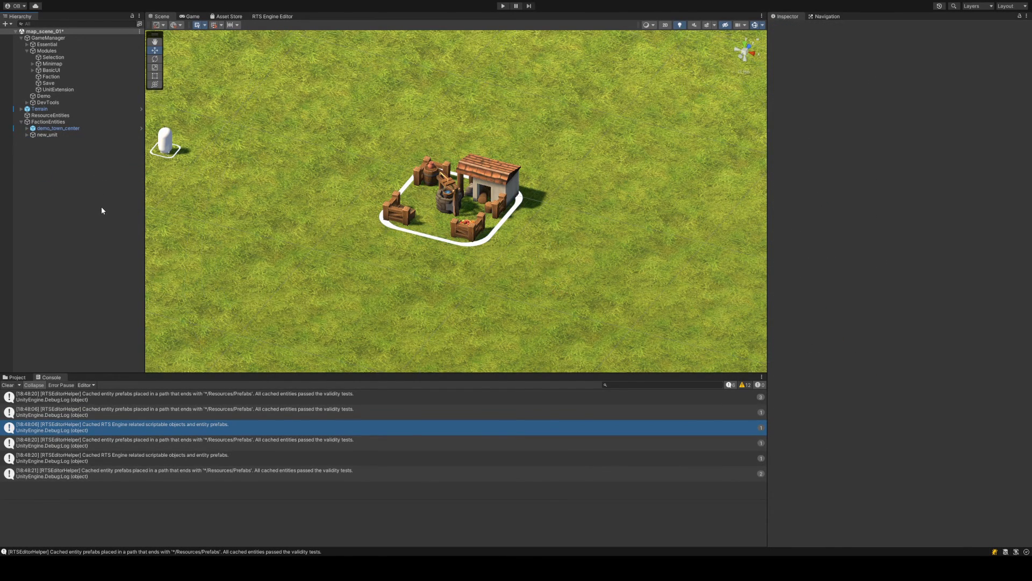
Reduce the GameManager's All Types list of initial faction entities to 2 elements, keeping only demo_town_center and new_unit
{"action": "left_click", "coordinate": [53, 38]}
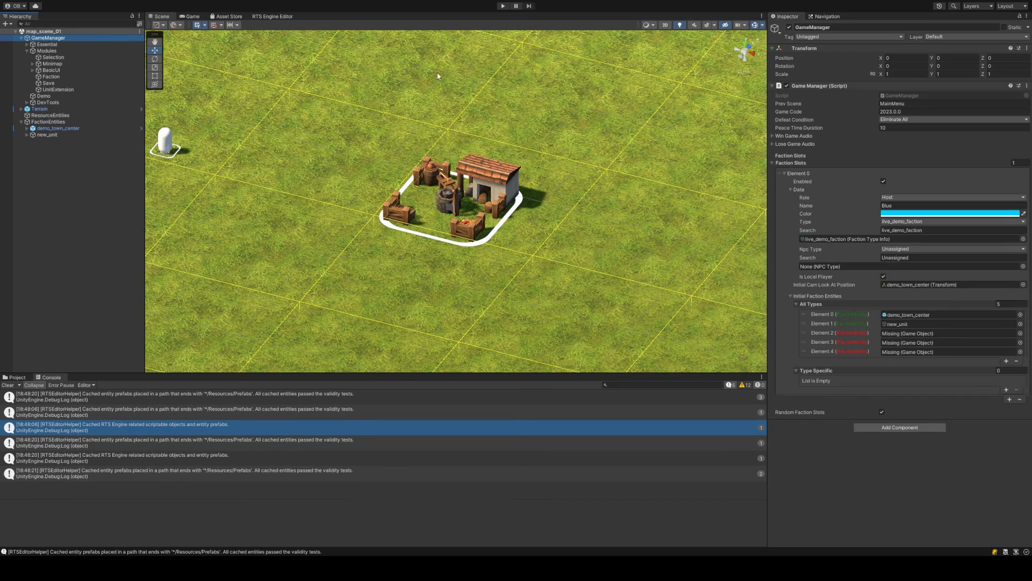
{"action": "left_click", "coordinate": [1012, 304]}
{"action": "key", "text": "Return"}
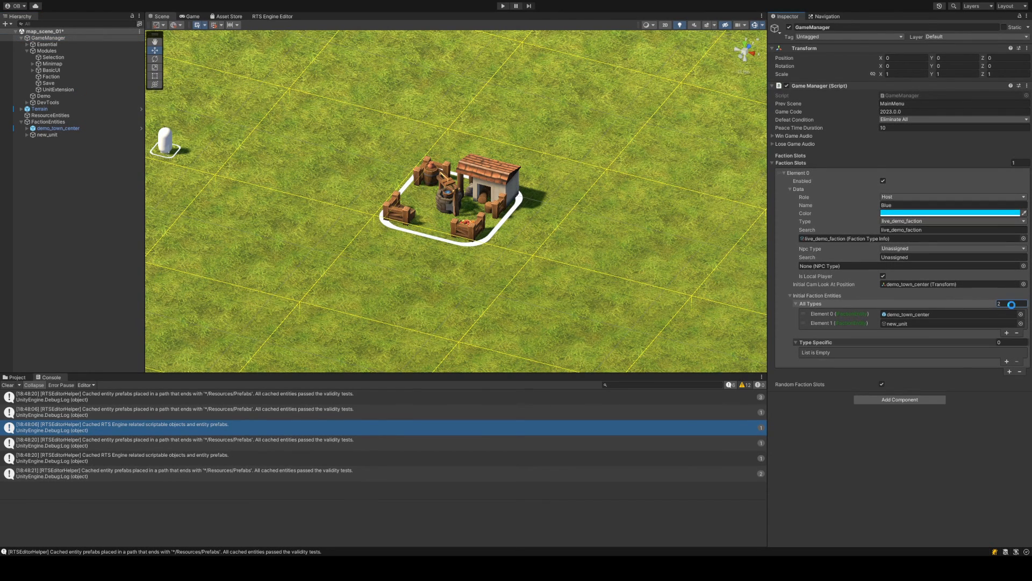
Search the project for archer_level1, place its prefab on open ground beside the town center, and list it below FactionEntities in the hierarchy
{"action": "left_click_drag", "start_coordinate": [400, 236], "coordinate": [489, 219], "text": "alt"}
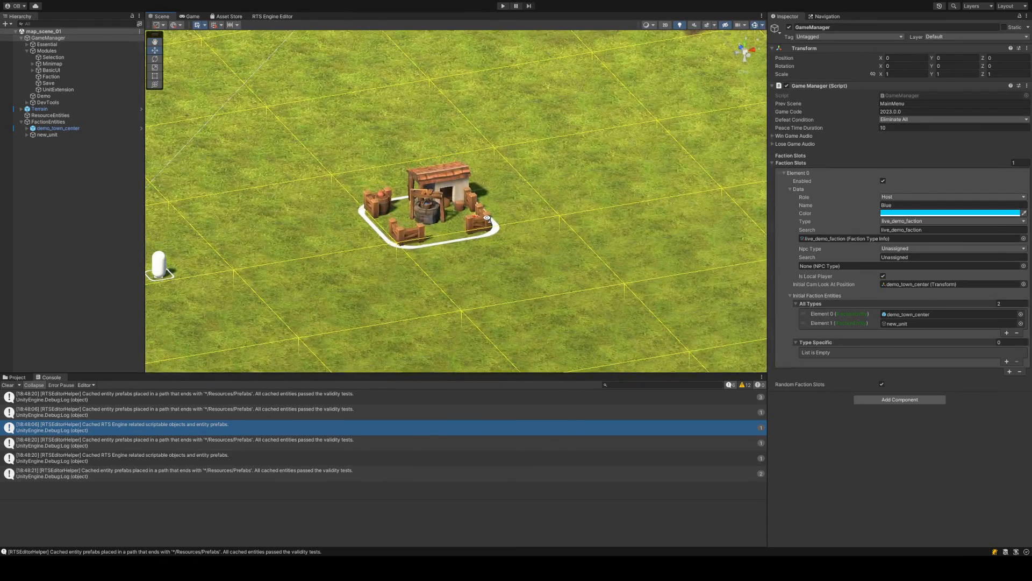
{"action": "left_click", "coordinate": [19, 377]}
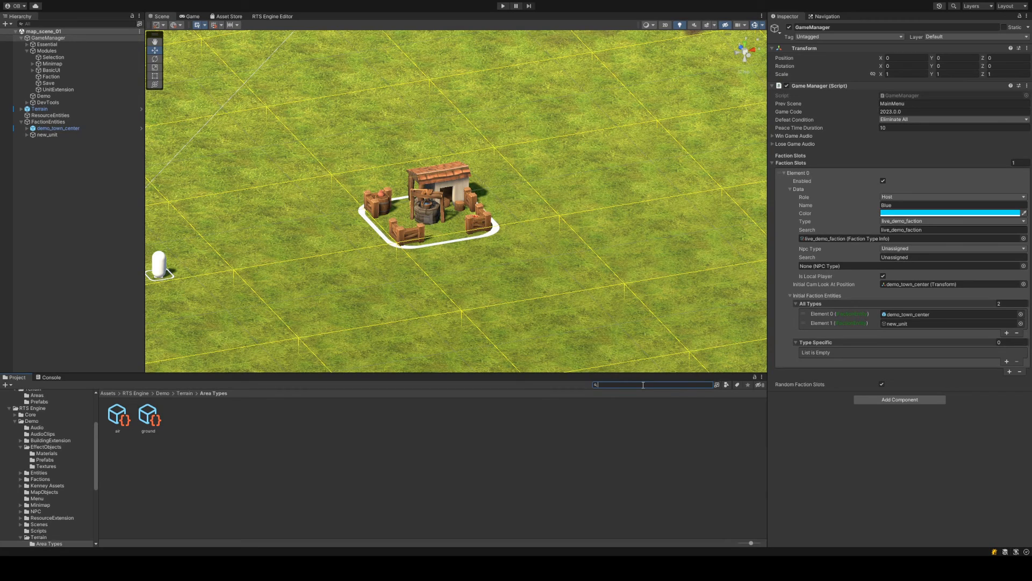
{"action": "left_click", "coordinate": [643, 385]}
{"action": "type", "text": "archer_level1"}
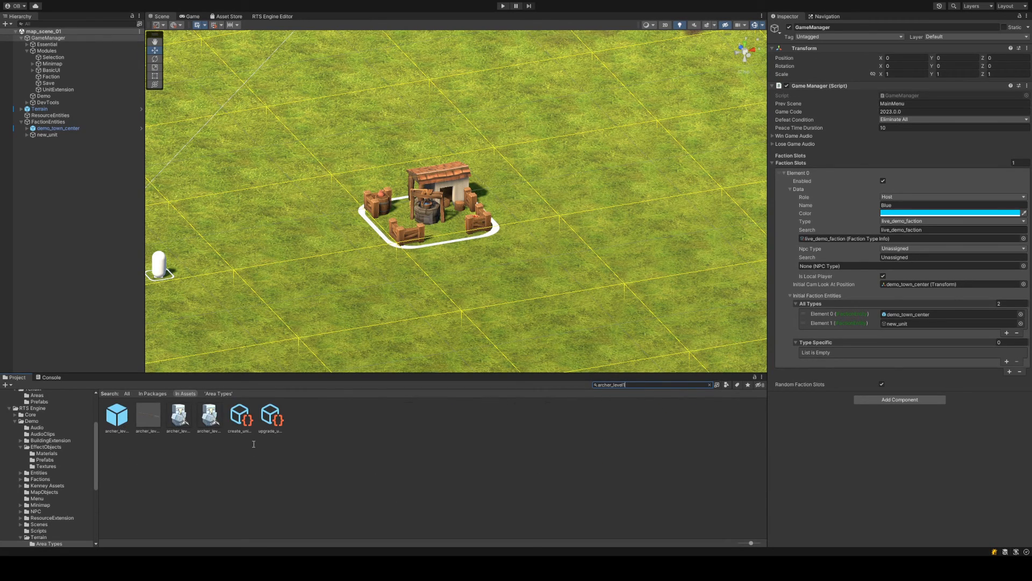
{"action": "left_click_drag", "start_coordinate": [145, 426], "coordinate": [624, 228]}
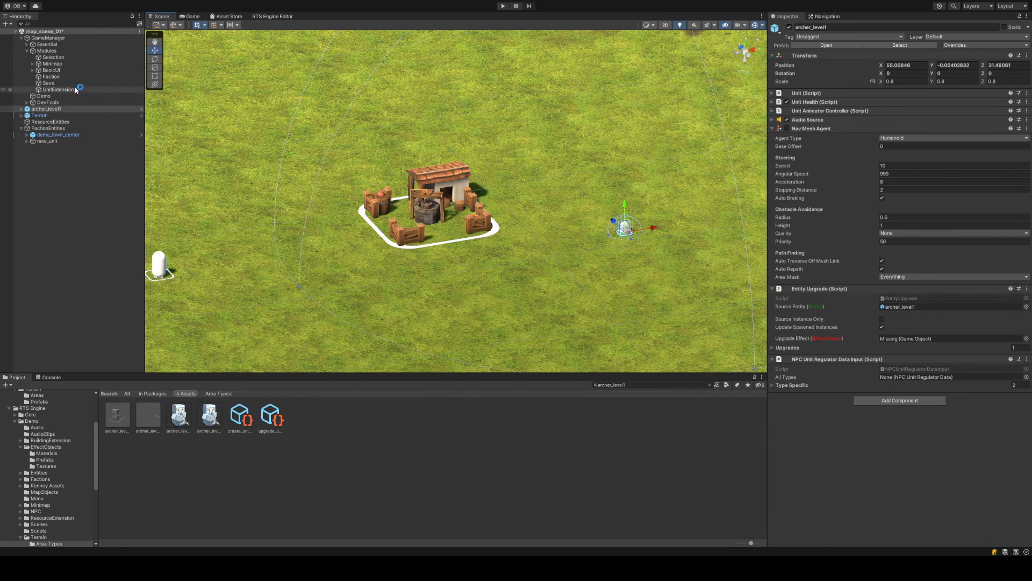
{"action": "left_click", "coordinate": [73, 109]}
{"action": "left_click_drag", "start_coordinate": [73, 164], "coordinate": [76, 161]}
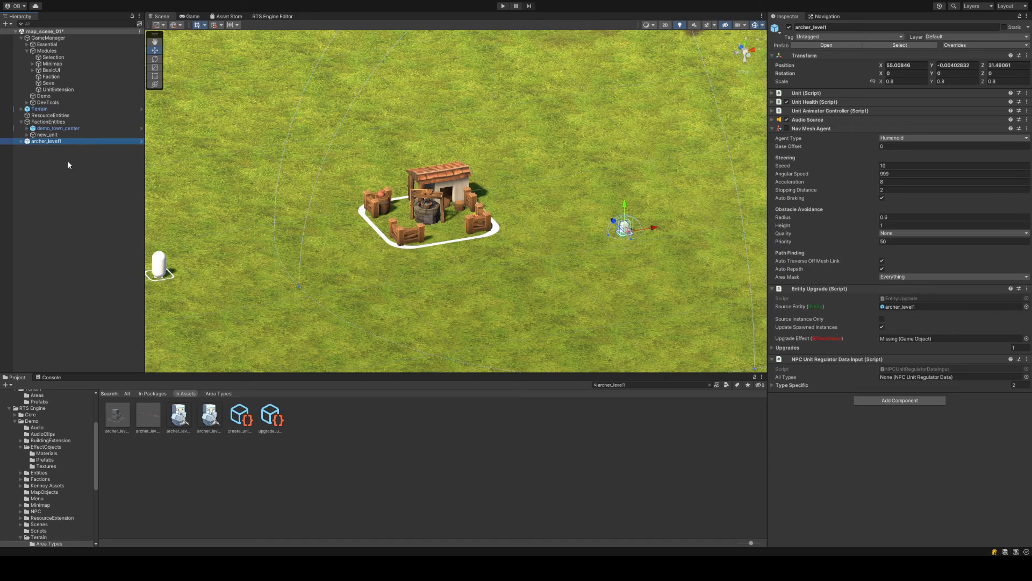
{"action": "left_click", "coordinate": [21, 122]}
{"action": "key", "text": "ctrl+d"}
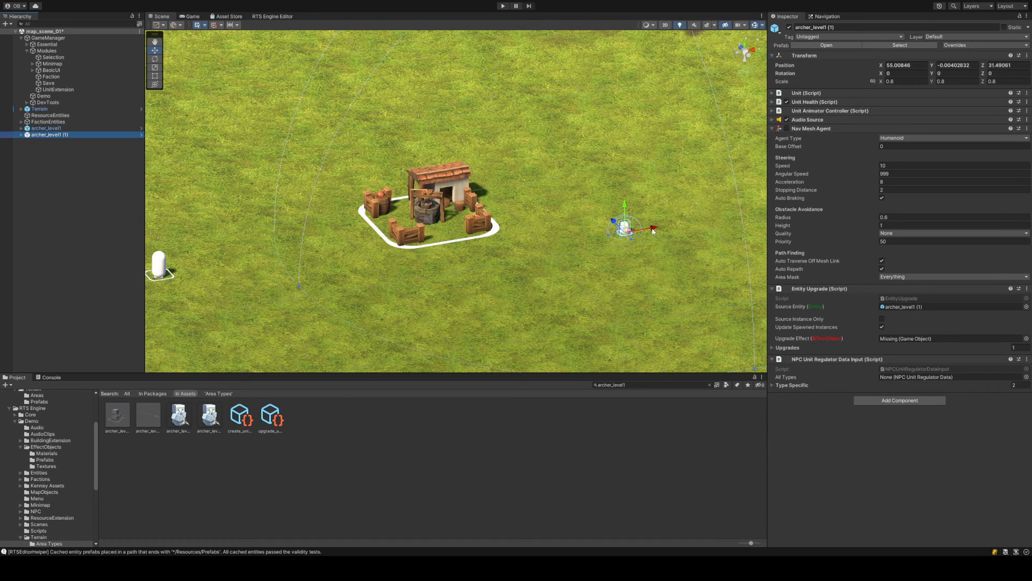
{"action": "left_click_drag", "start_coordinate": [653, 228], "coordinate": [632, 235]}
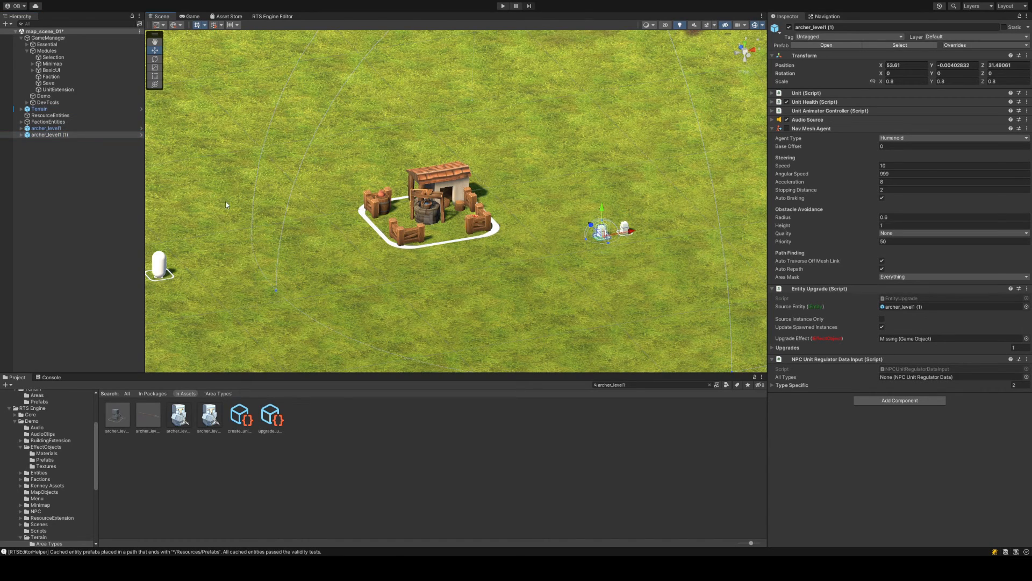
{"action": "left_click", "coordinate": [69, 135]}
{"action": "key", "text": "ctrl+d"}
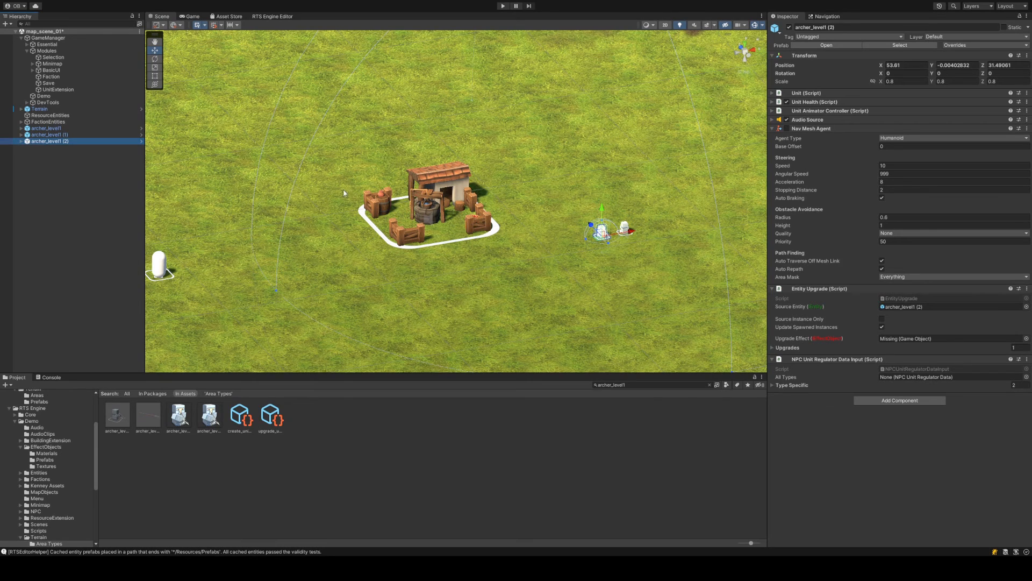
{"action": "left_click_drag", "start_coordinate": [633, 232], "coordinate": [619, 239]}
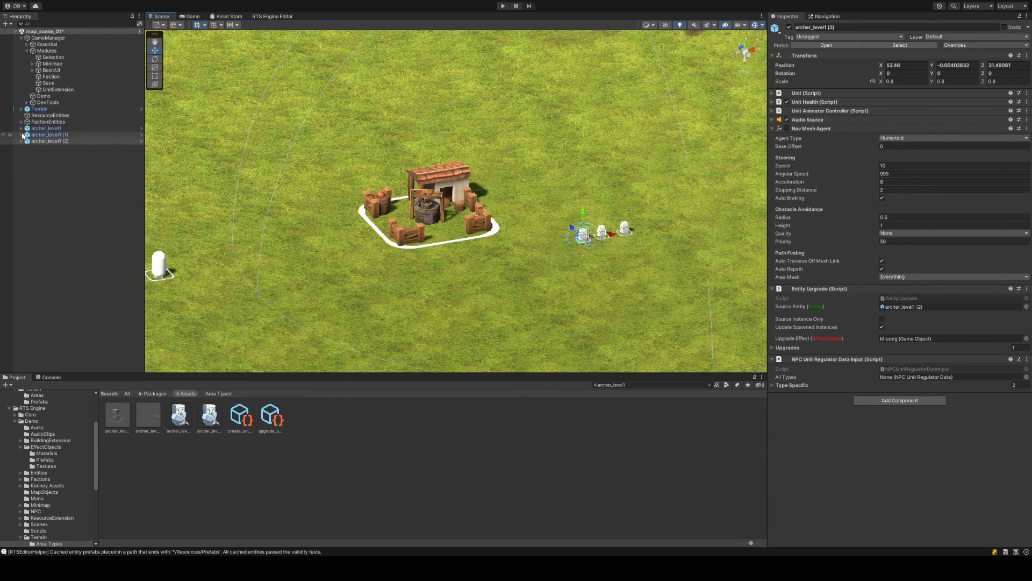
{"action": "left_click", "coordinate": [39, 135], "text": "shift"}
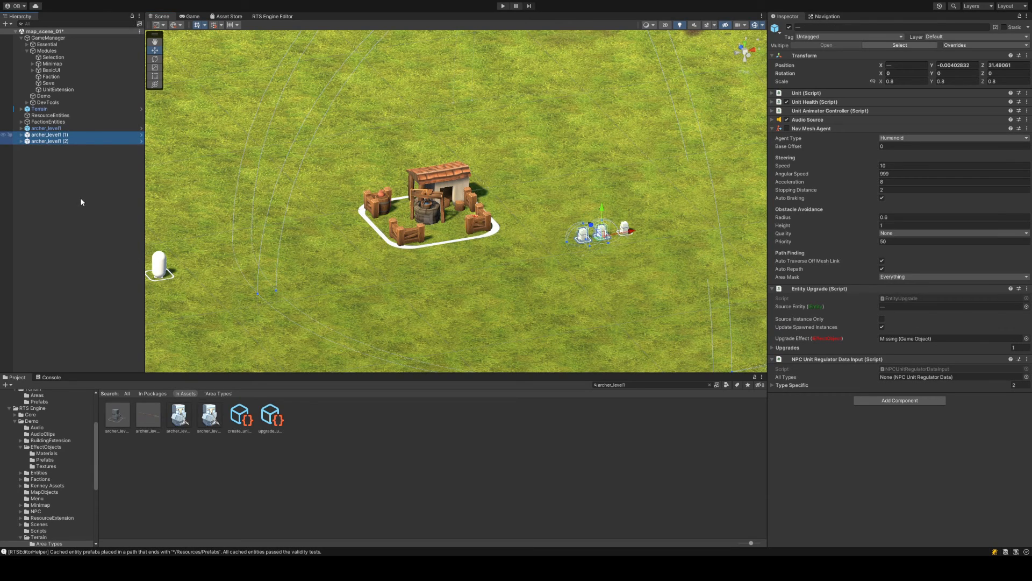
{"action": "key", "text": "Delete"}
Set the unit and building damage to 100 on the archer's unit_attack component and save the scene
{"action": "left_click", "coordinate": [21, 129]}
{"action": "left_click", "coordinate": [49, 153]}
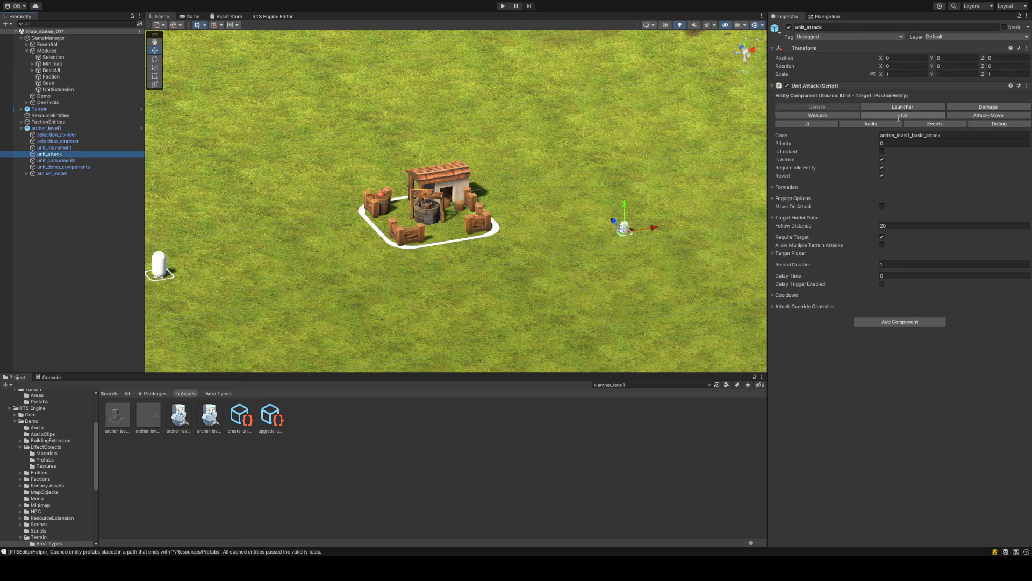
{"action": "left_click", "coordinate": [988, 106]}
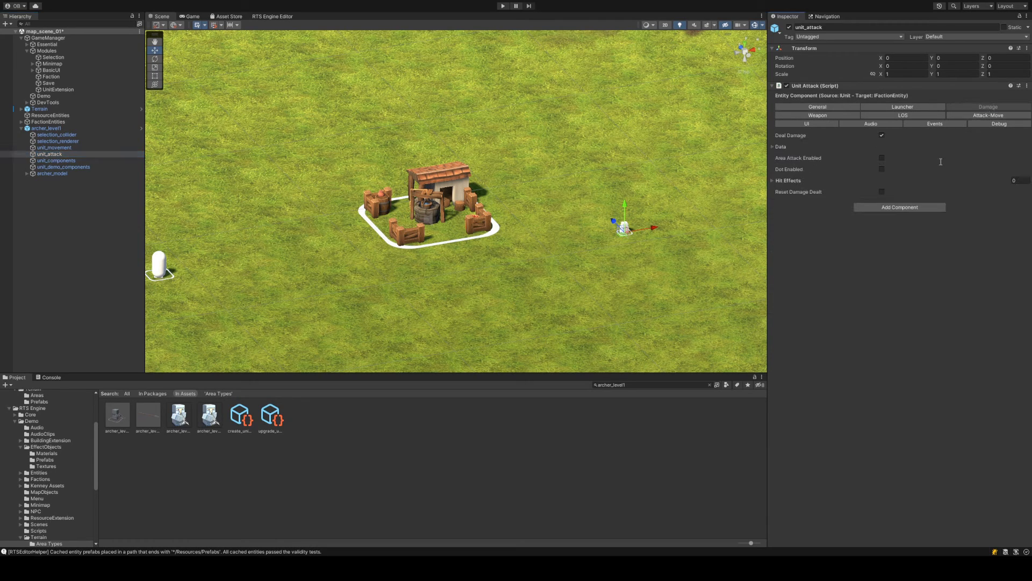
{"action": "left_click", "coordinate": [779, 148]}
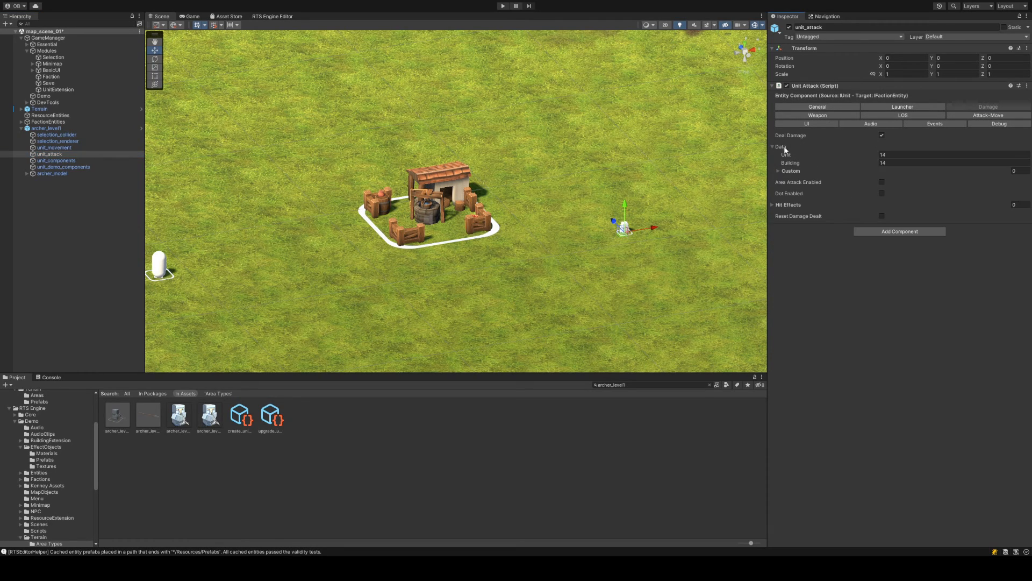
{"action": "left_click", "coordinate": [908, 154]}
{"action": "type", "text": "100"}
{"action": "key", "text": "Tab"}
{"action": "type", "text": "100"}
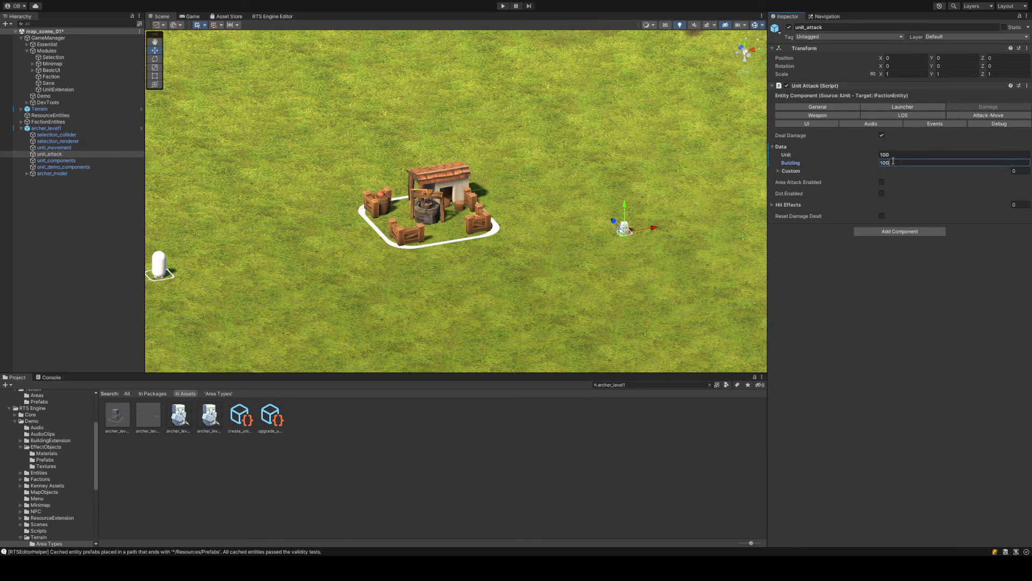
{"action": "key", "text": "ctrl+s"}
{"action": "left_click", "coordinate": [865, 281]}
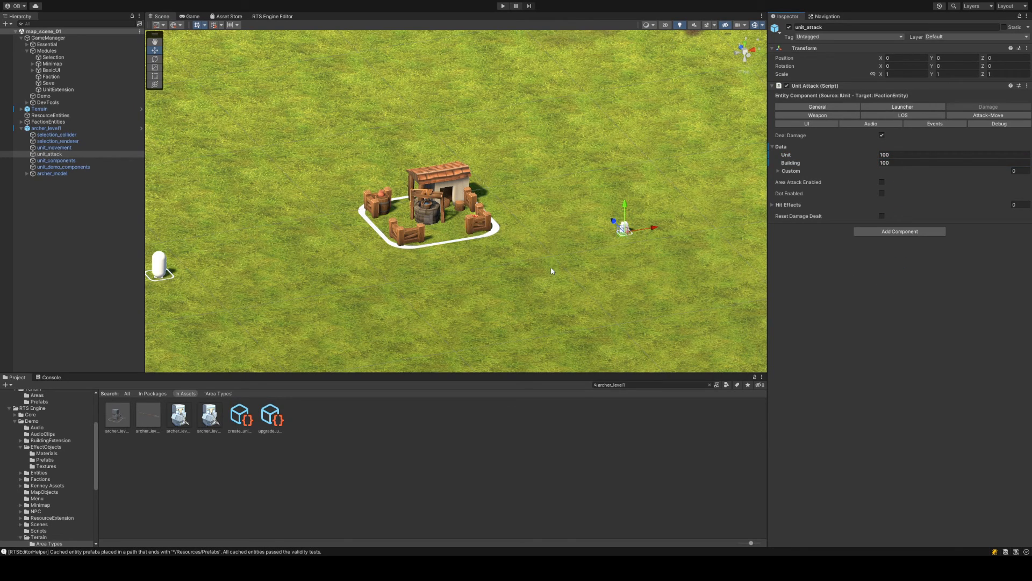
{"action": "left_click", "coordinate": [21, 129]}
{"action": "left_click", "coordinate": [46, 129]}
{"action": "key", "text": "ctrl+d"}
{"action": "key", "text": "ctrl+d"}
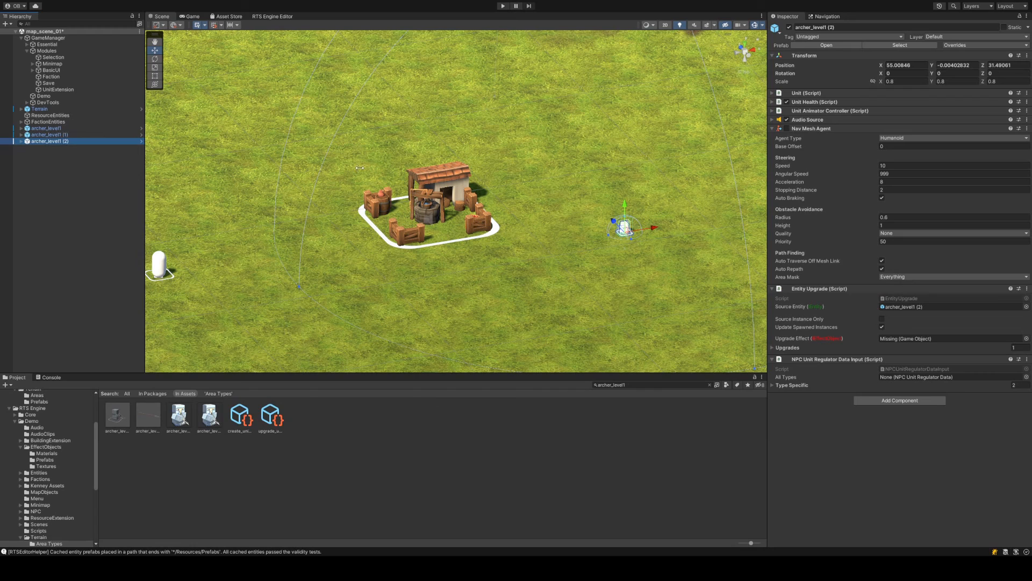
{"action": "left_click_drag", "start_coordinate": [660, 229], "coordinate": [179, 162]}
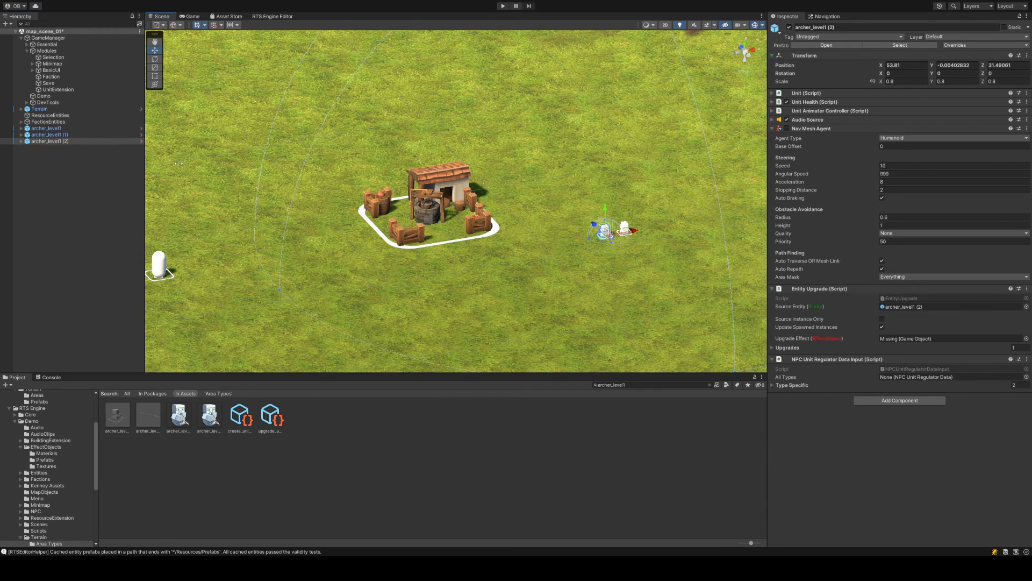
{"action": "key", "text": "ctrl+z"}
{"action": "left_click", "coordinate": [87, 137], "text": "ctrl"}
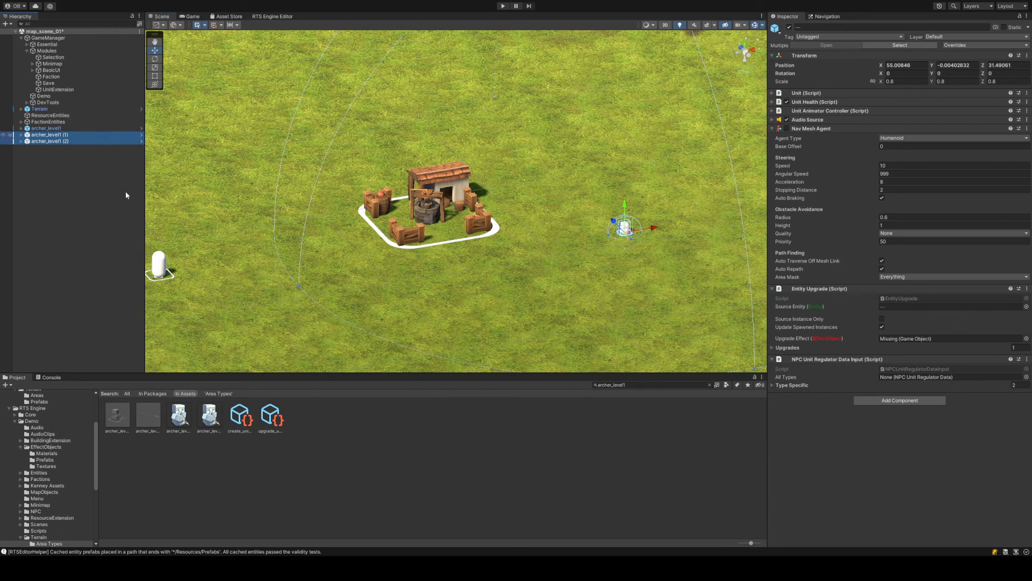
{"action": "key", "text": "Delete"}
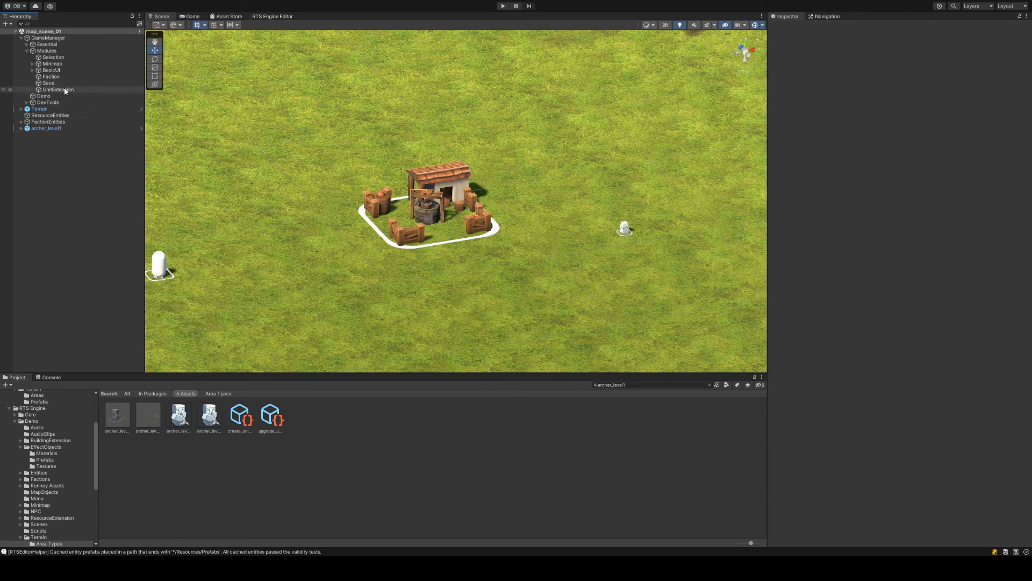
Add archer_level1 to the Pre Spawned Free Units list of the UnitExtension object under GameManager's Essential group
{"action": "left_click", "coordinate": [38, 39]}
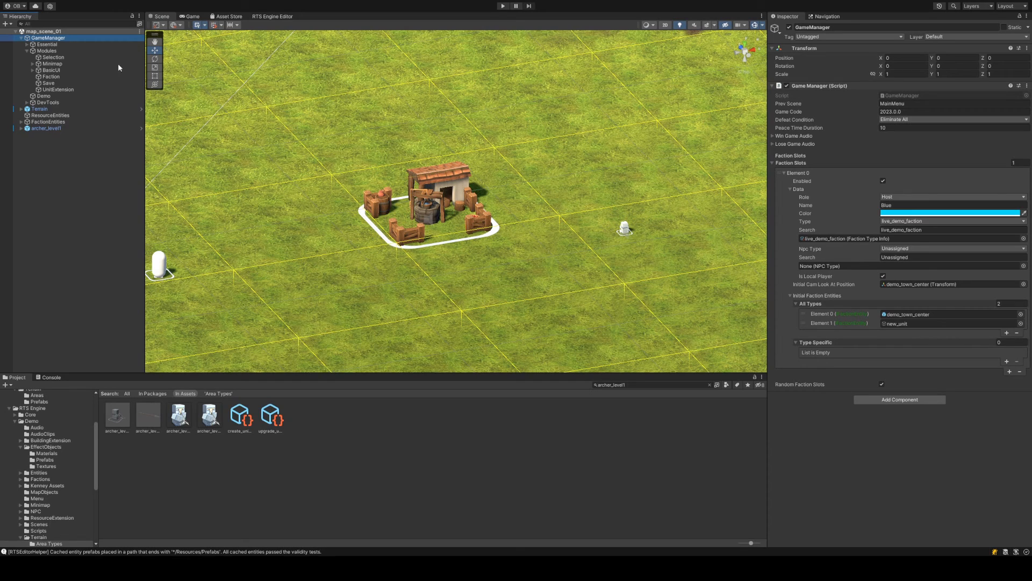
{"action": "left_click", "coordinate": [27, 51]}
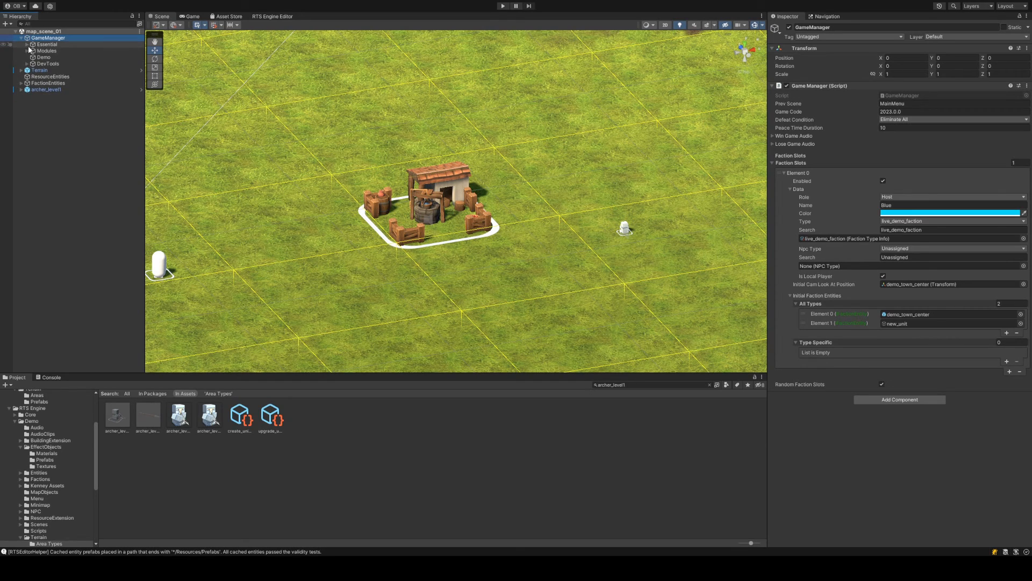
{"action": "left_click", "coordinate": [26, 44]}
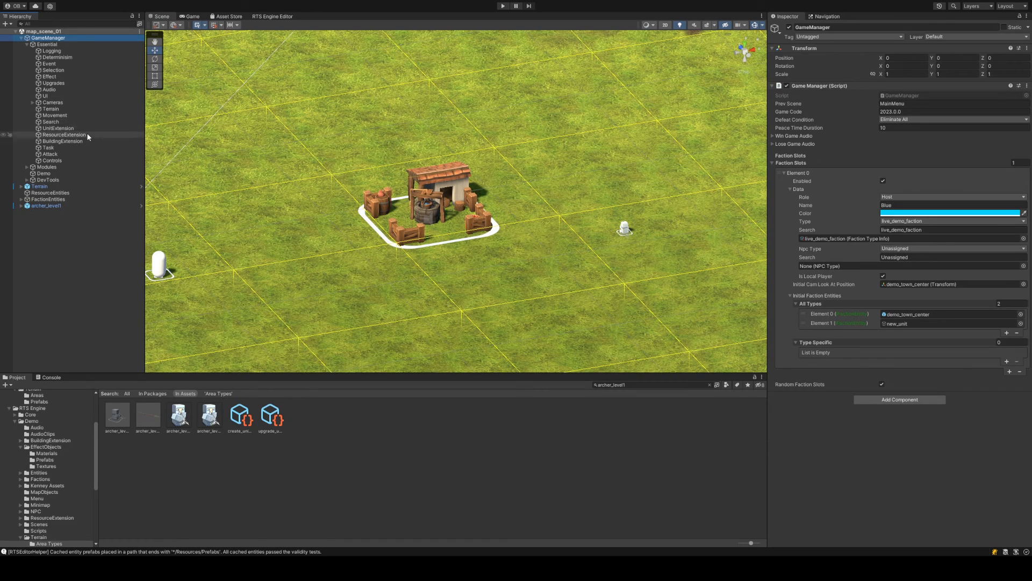
{"action": "left_click", "coordinate": [76, 44]}
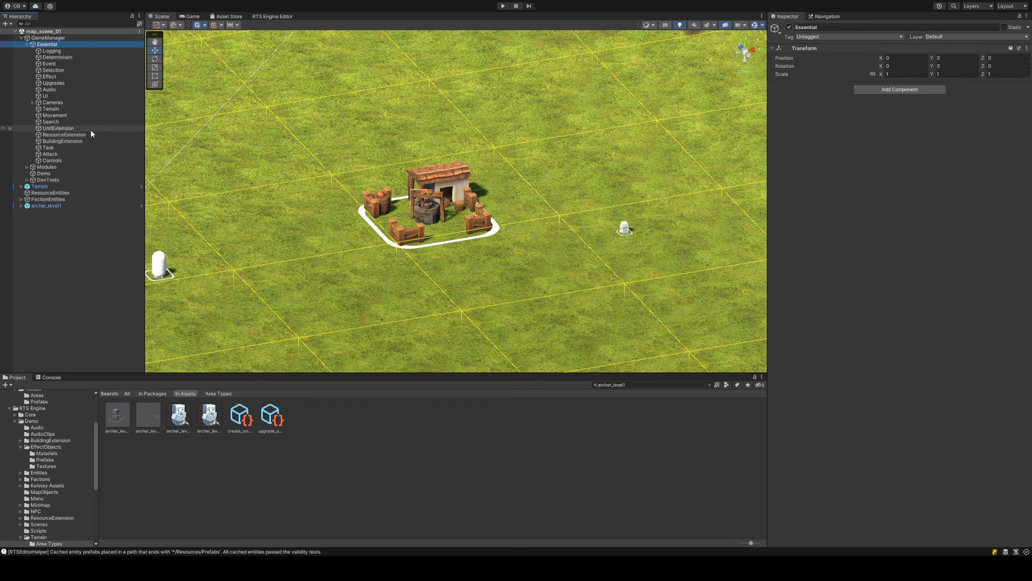
{"action": "left_click", "coordinate": [91, 129]}
{"action": "left_click", "coordinate": [828, 104]}
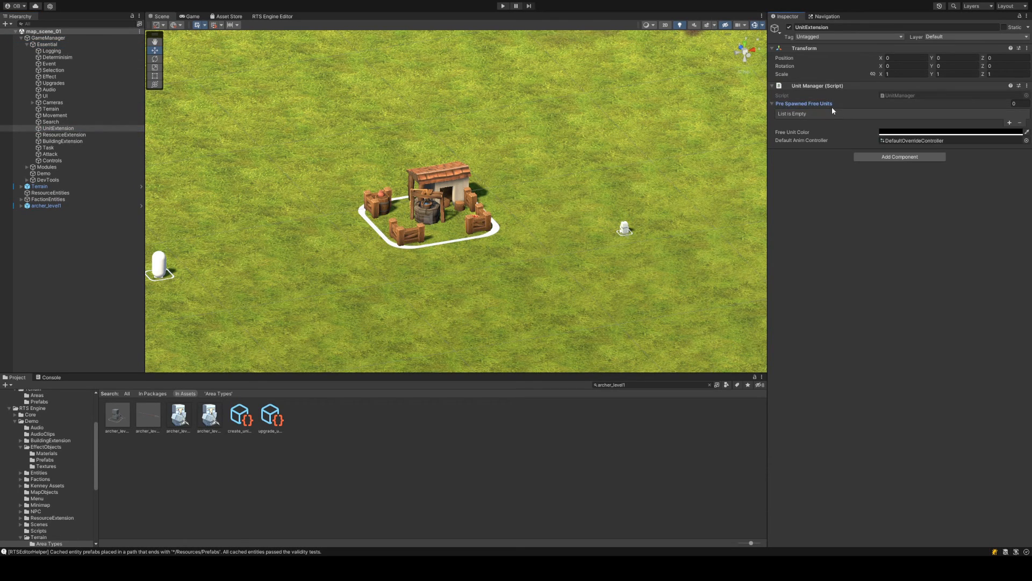
{"action": "left_click", "coordinate": [1010, 123]}
{"action": "left_click_drag", "start_coordinate": [46, 206], "coordinate": [914, 115]}
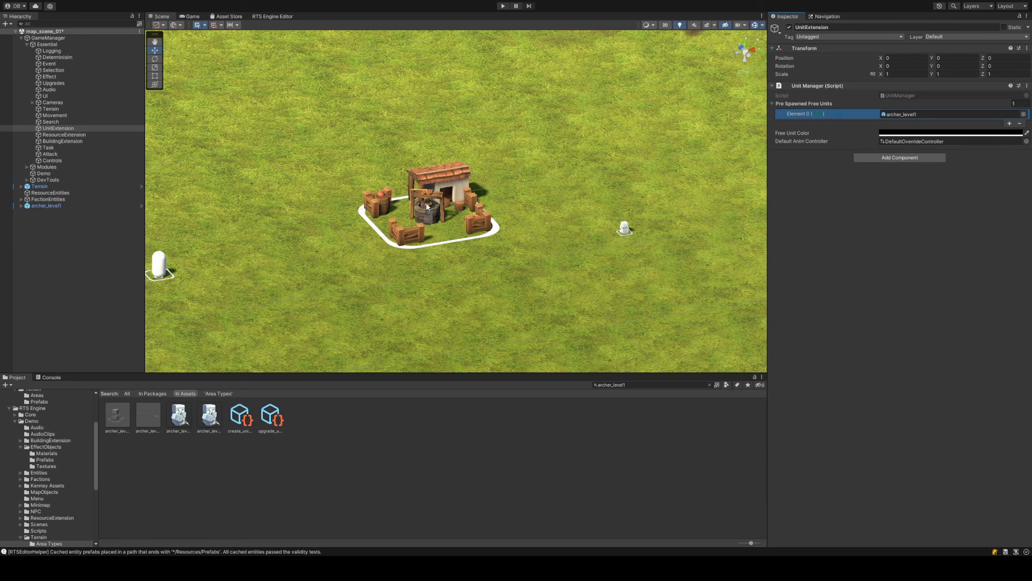
Run the scene in play mode, select the town center and watch the free archer's attack on it
{"action": "left_click", "coordinate": [502, 6]}
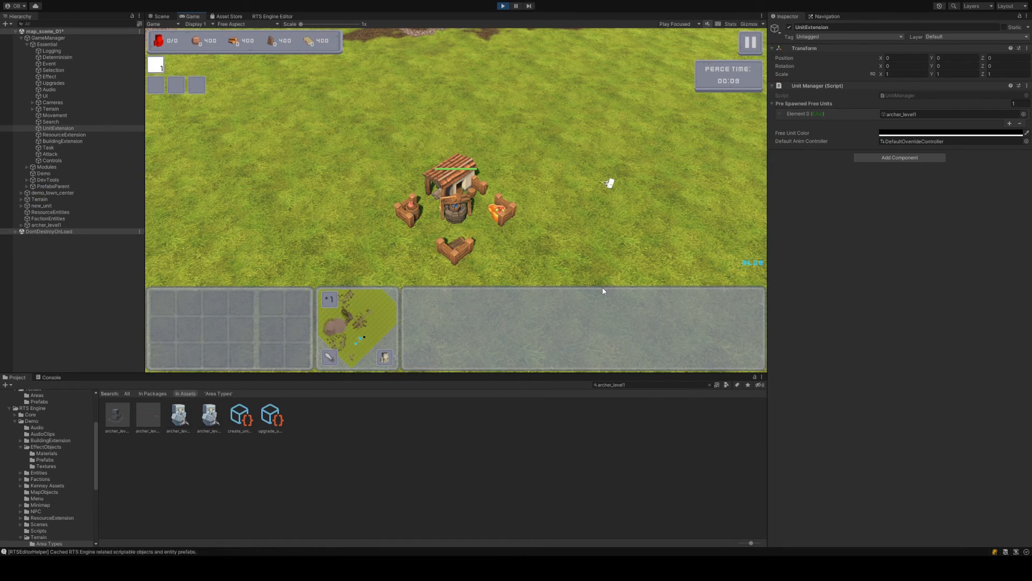
{"action": "scroll", "coordinate": [578, 230], "scroll_direction": "up", "scroll_amount": 2}
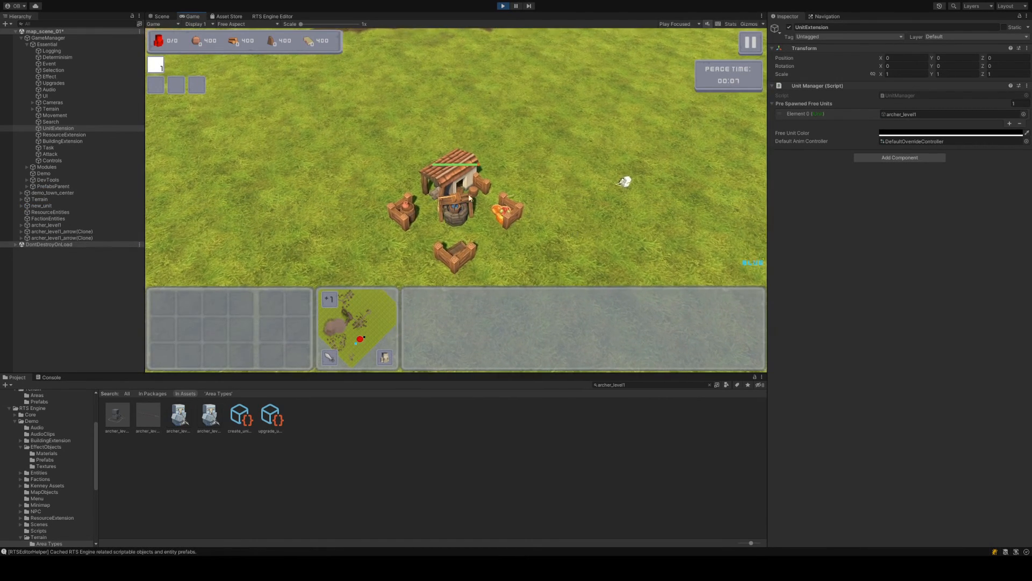
{"action": "left_click", "coordinate": [497, 216]}
{"action": "key", "text": "Right"}
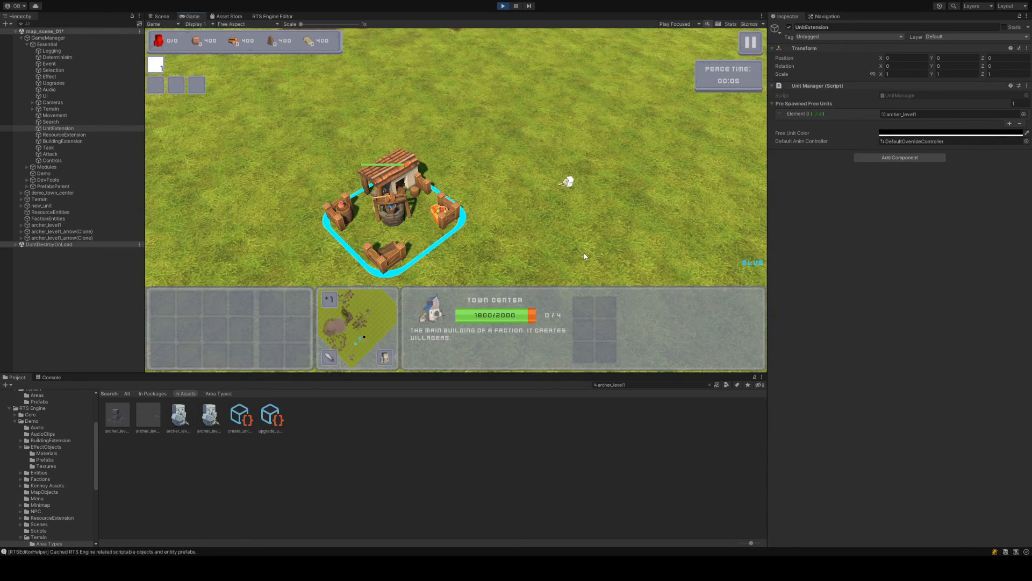
{"action": "key", "text": "Left"}
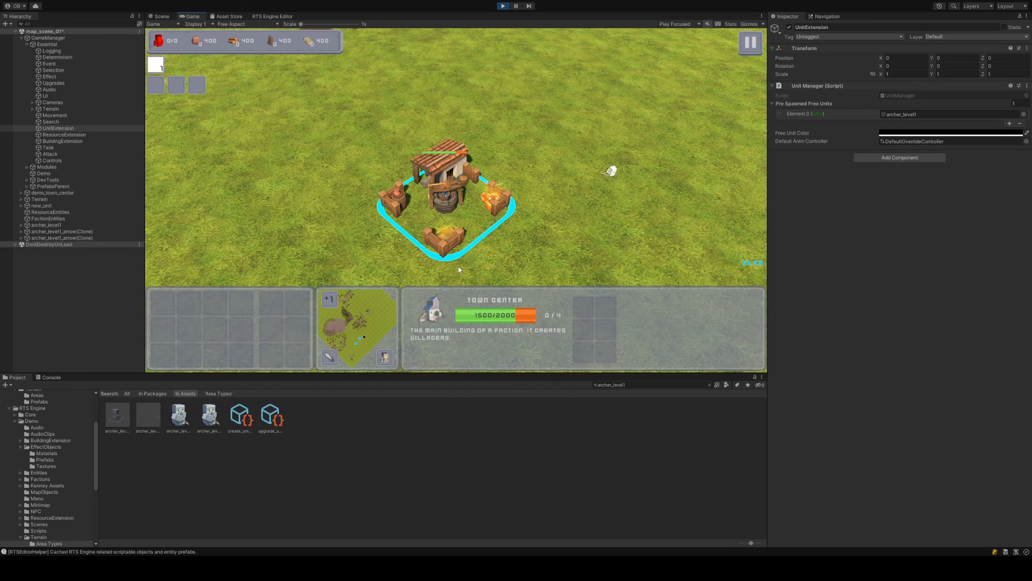
{"action": "scroll", "coordinate": [488, 219], "scroll_direction": "up", "scroll_amount": 5}
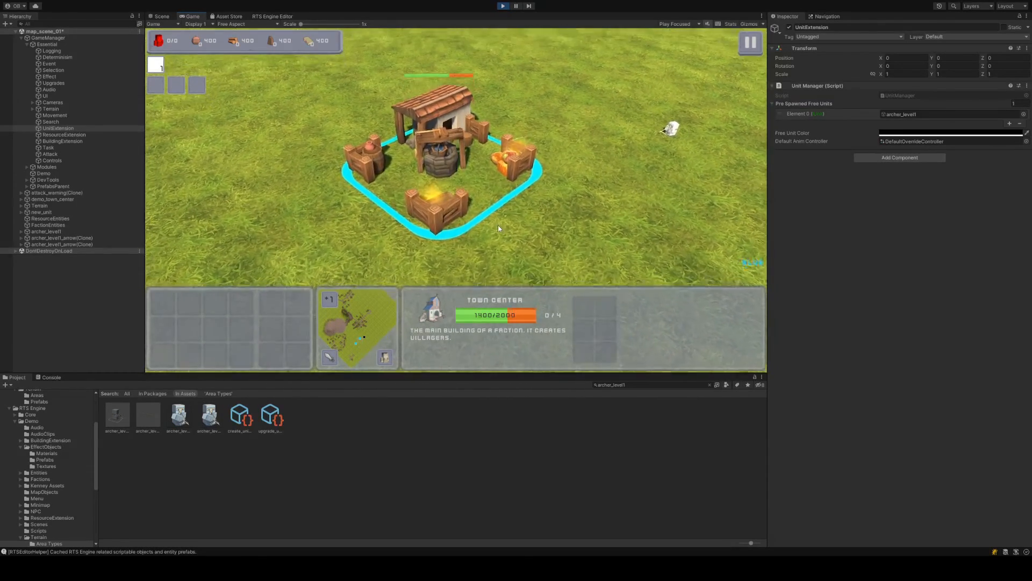
{"action": "scroll", "coordinate": [499, 229], "scroll_direction": "down", "scroll_amount": 5}
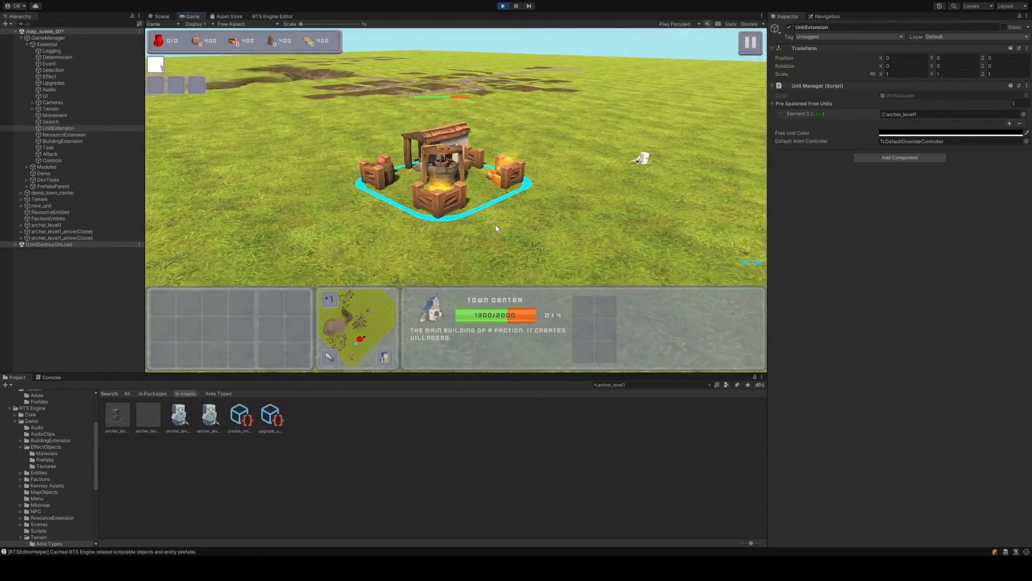
{"action": "scroll", "coordinate": [501, 230], "scroll_direction": "up", "scroll_amount": 3}
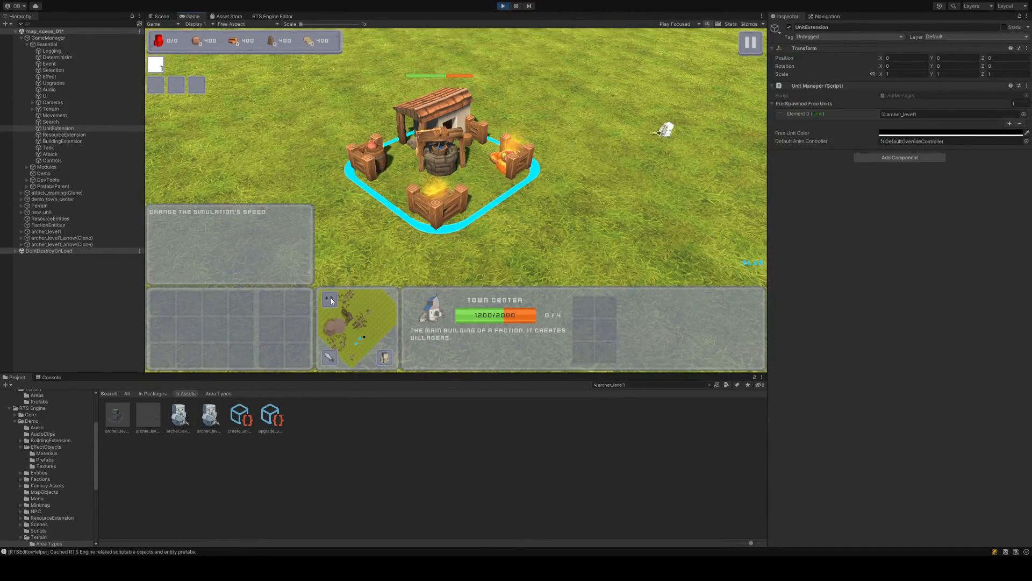
Change the simulation speed while the archer brings down the town center, and exit play mode
{"action": "left_click", "coordinate": [331, 301]}
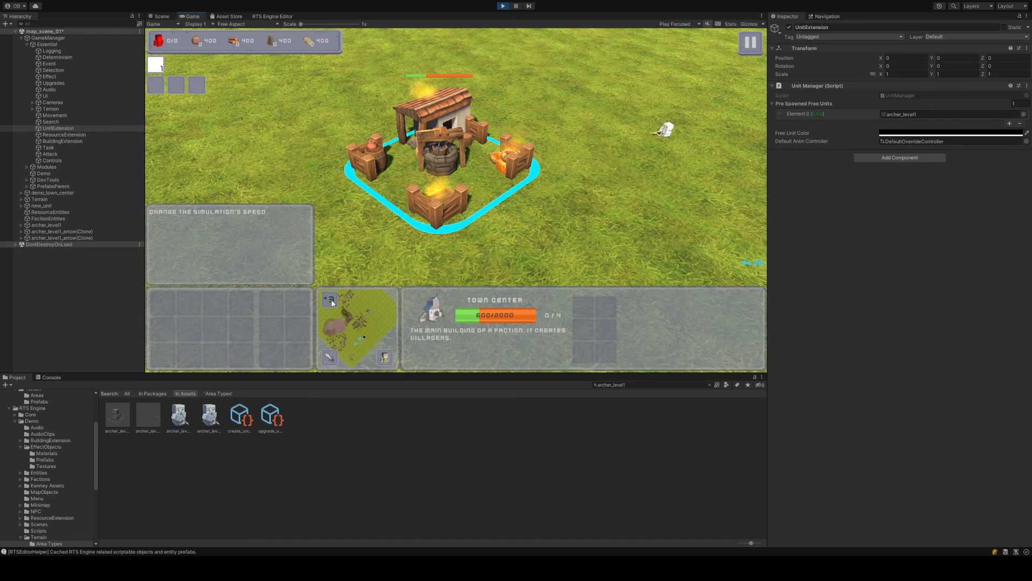
{"action": "left_click", "coordinate": [330, 301]}
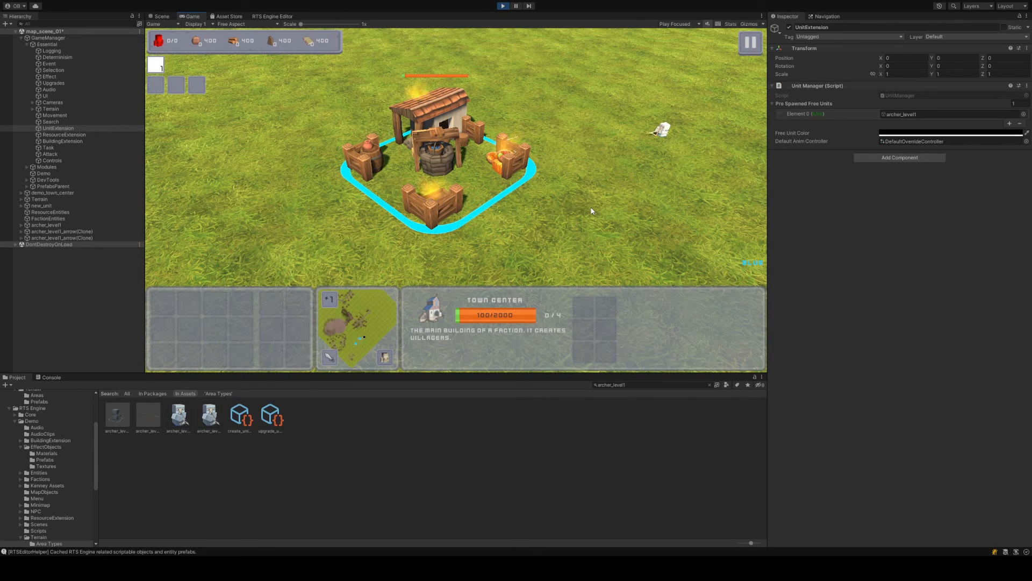
{"action": "scroll", "coordinate": [542, 228], "scroll_direction": "down", "scroll_amount": 2}
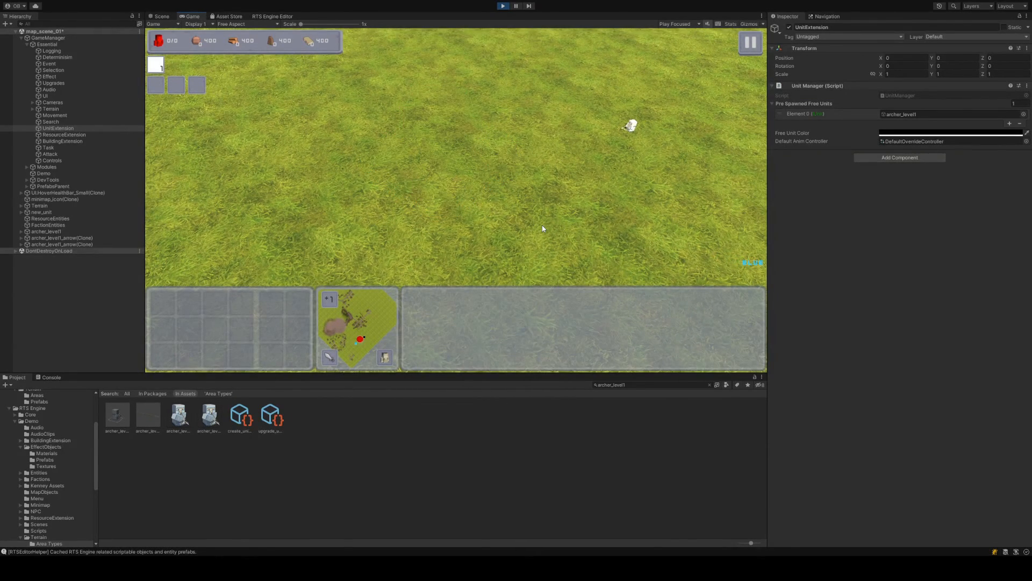
{"action": "left_click", "coordinate": [502, 7]}
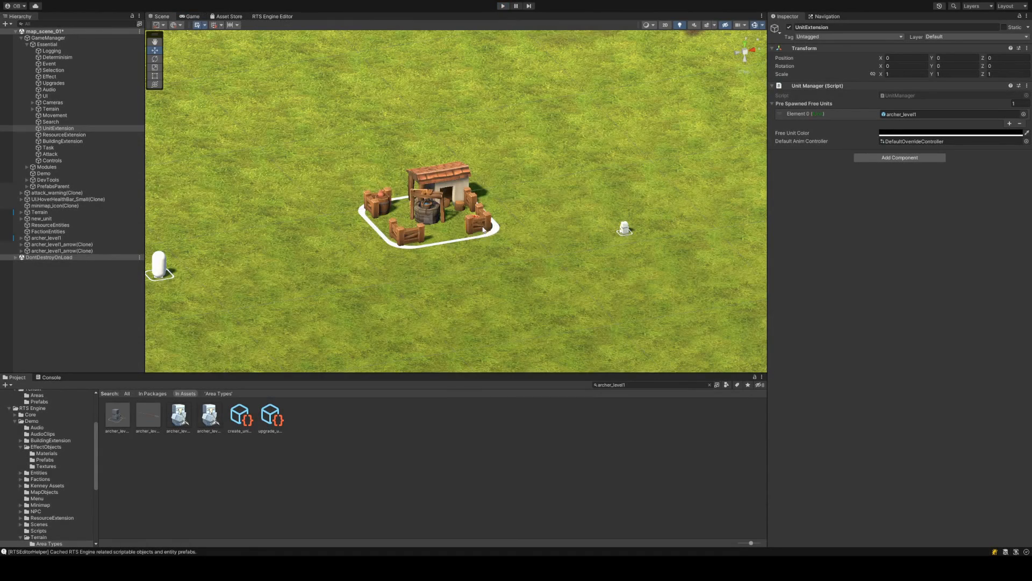
Enable Is Main Entity in demo_town_center's Building component and save the scene
{"action": "left_click", "coordinate": [53, 206]}
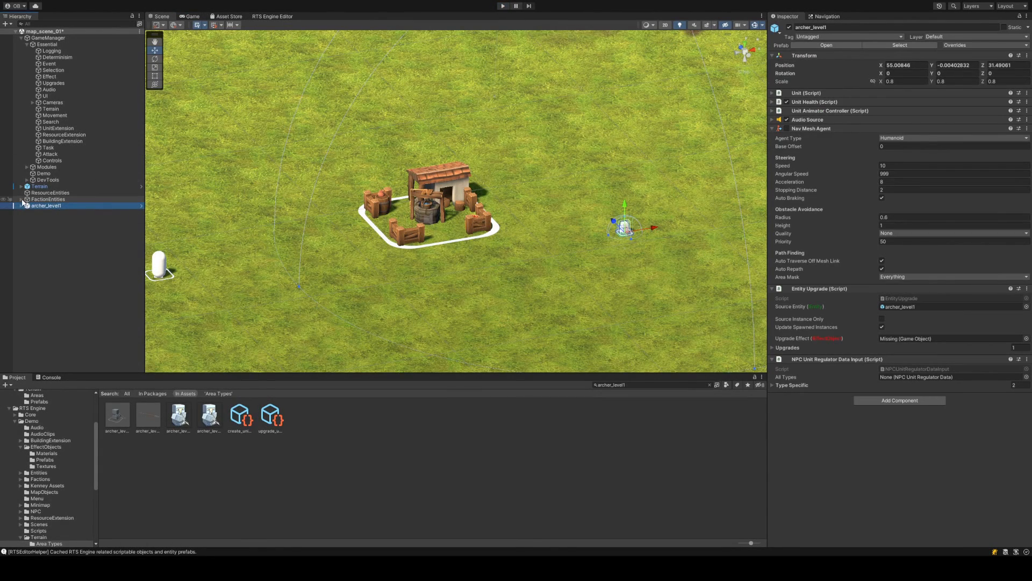
{"action": "left_click", "coordinate": [58, 206]}
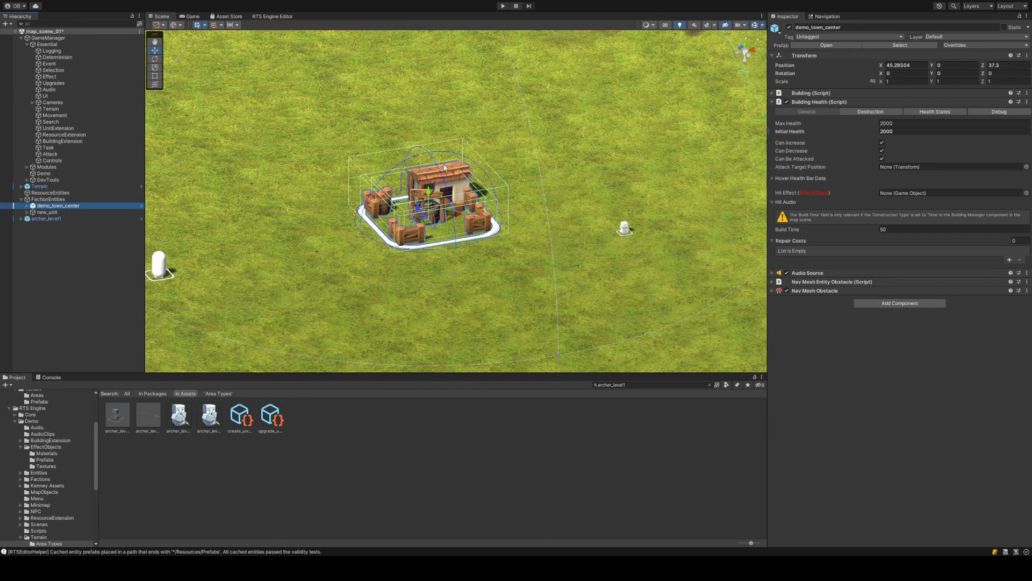
{"action": "left_click", "coordinate": [846, 102]}
{"action": "left_click", "coordinate": [860, 93]}
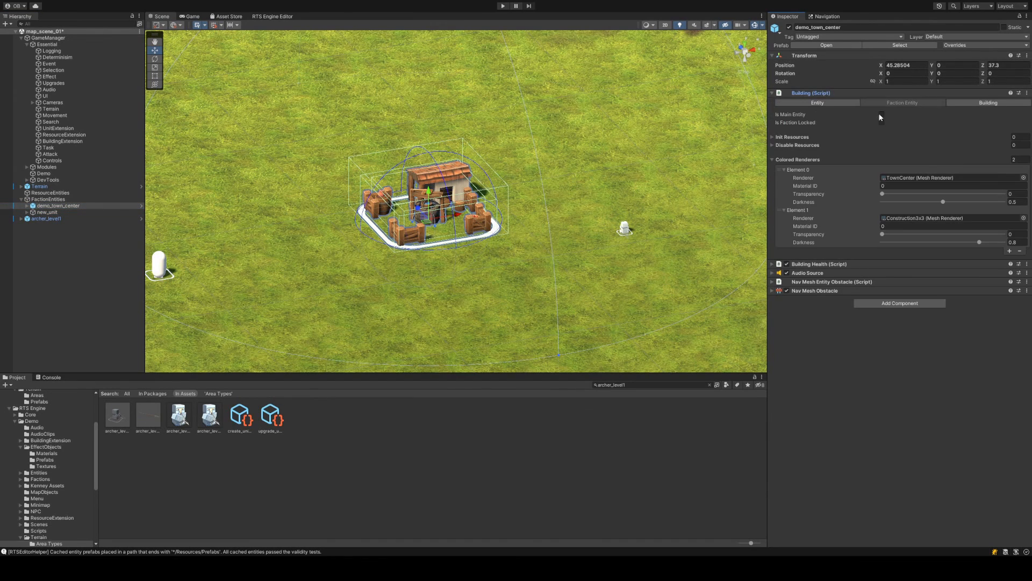
{"action": "left_click", "coordinate": [881, 114]}
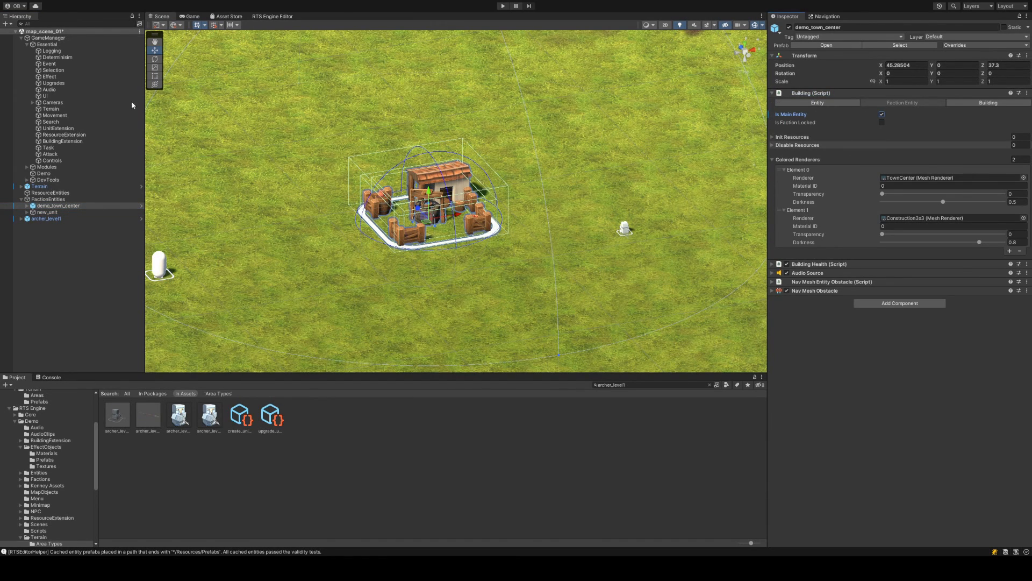
{"action": "key", "text": "ctrl+s"}
Set the GameManager's defeat condition to Eliminate Main
{"action": "left_click", "coordinate": [80, 38]}
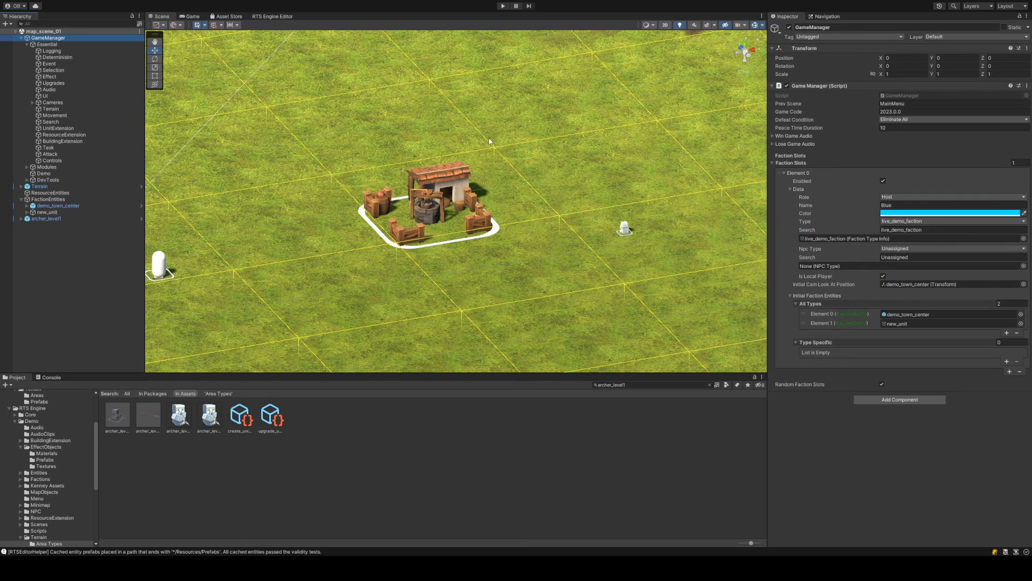
{"action": "left_click", "coordinate": [924, 121]}
{"action": "left_click", "coordinate": [921, 129]}
Test the defeat condition in play mode by selecting the town center and watching the archer attack it, and exit play mode
{"action": "left_click", "coordinate": [504, 6]}
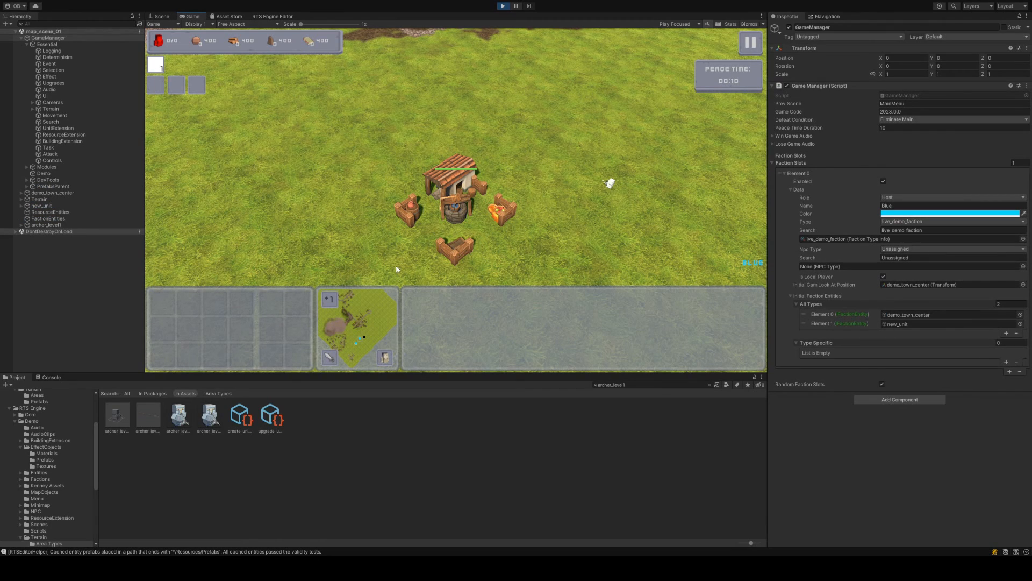
{"action": "left_click", "coordinate": [446, 225]}
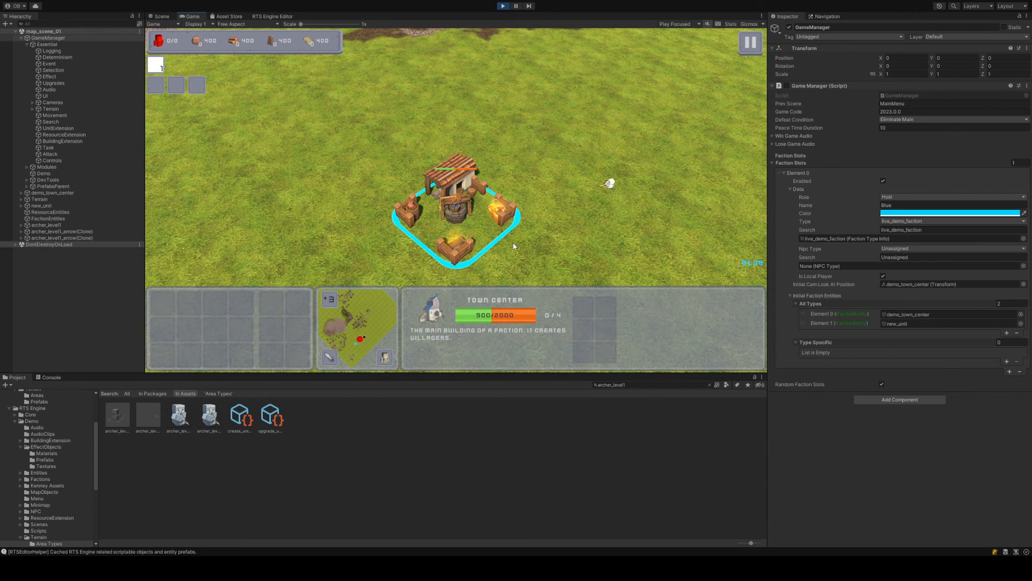
{"action": "key", "text": "s"}
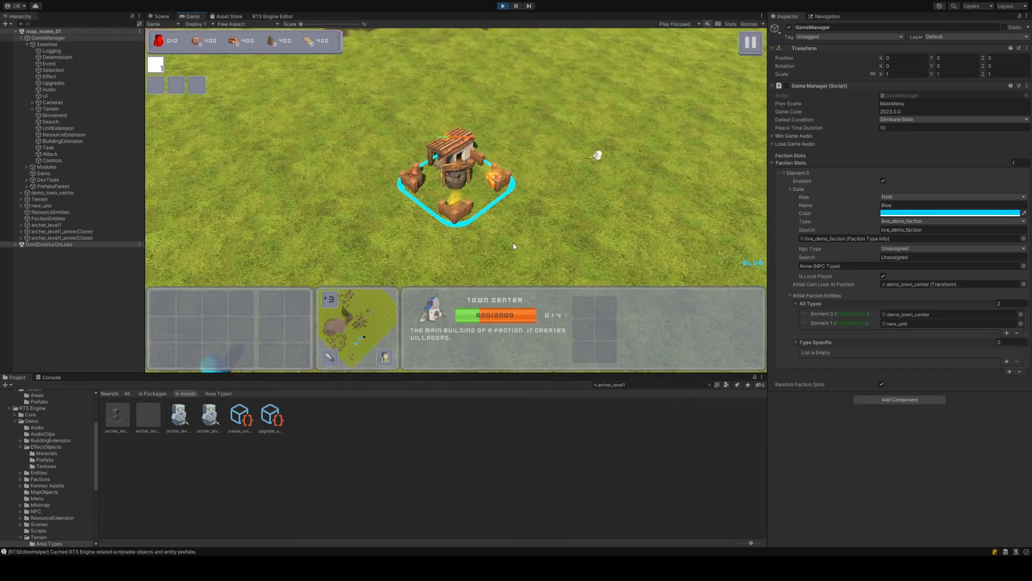
{"action": "key", "text": "w"}
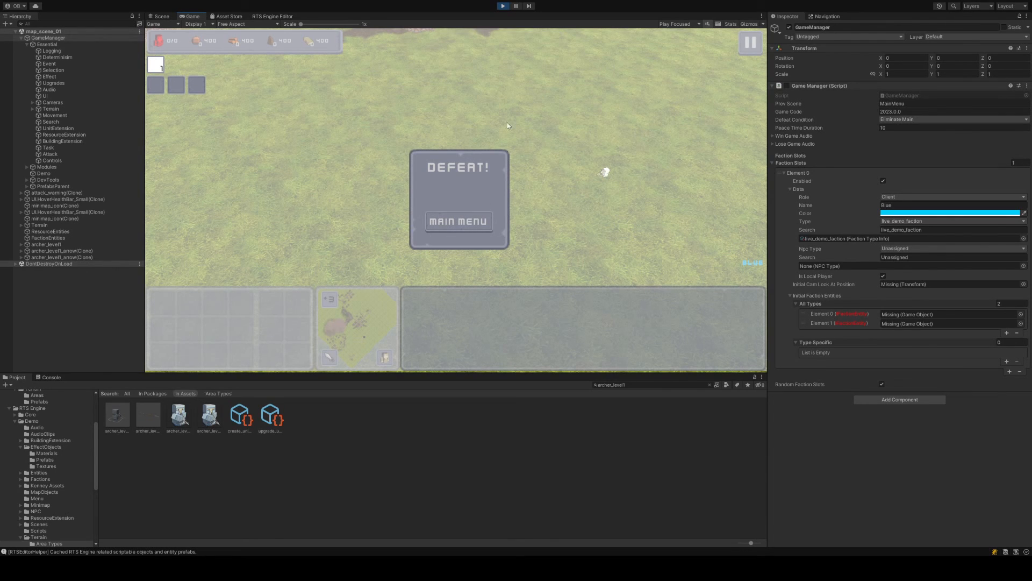
{"action": "left_click", "coordinate": [504, 6]}
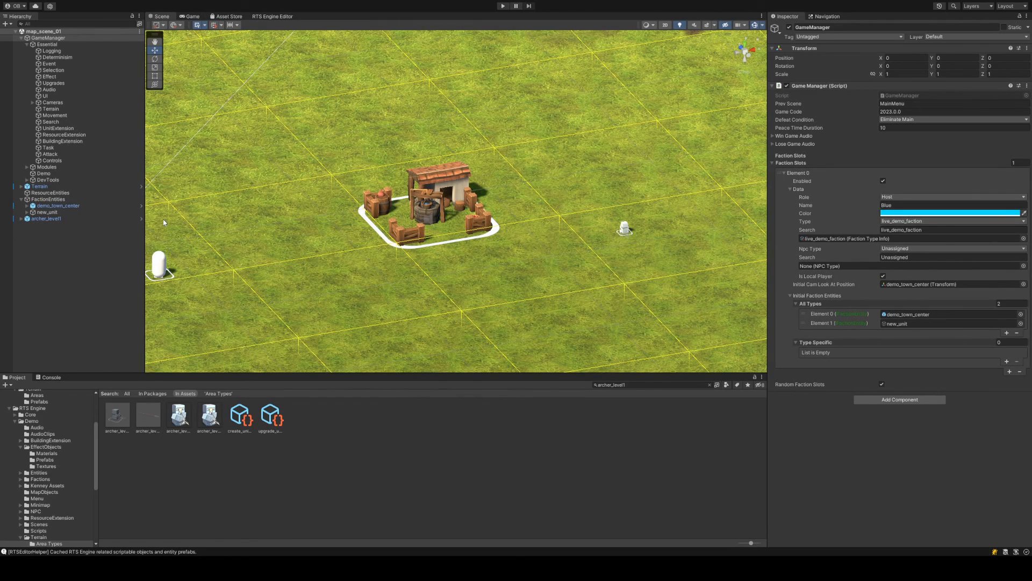
Examine demo_town_center's child objects and their components, including building_extension and building_components
{"action": "left_click", "coordinate": [51, 219]}
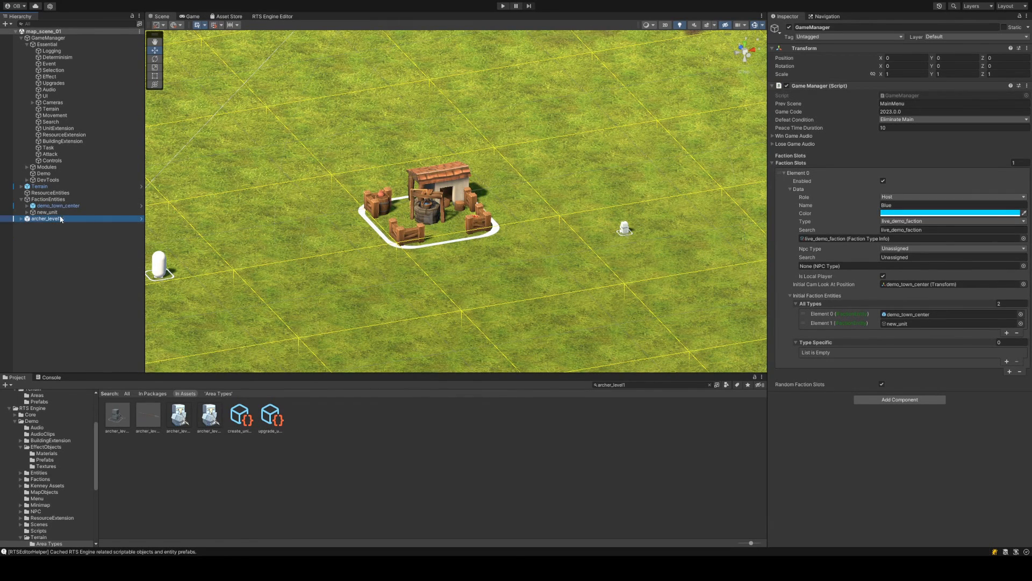
{"action": "left_click", "coordinate": [65, 207]}
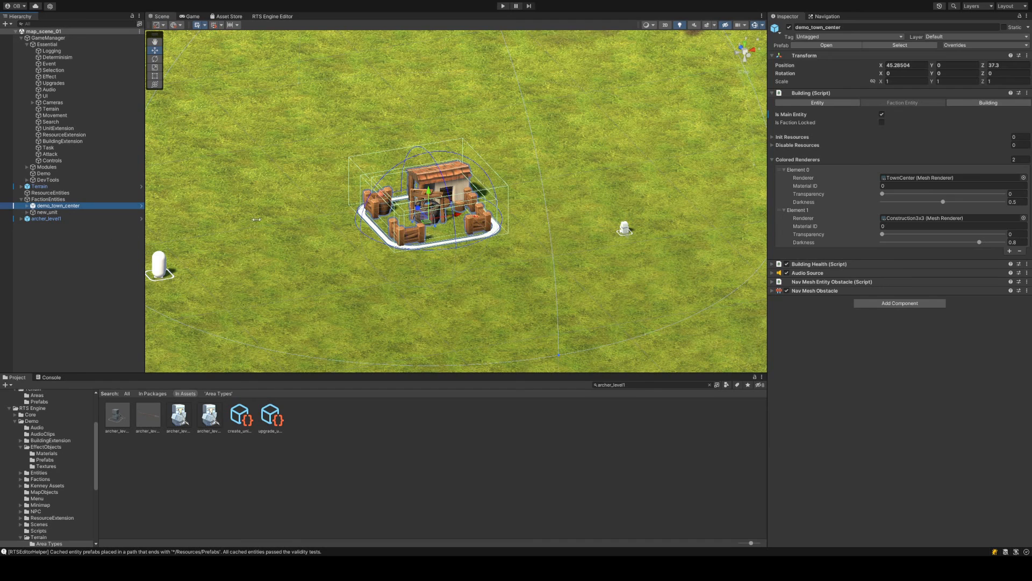
{"action": "left_click", "coordinate": [26, 205]}
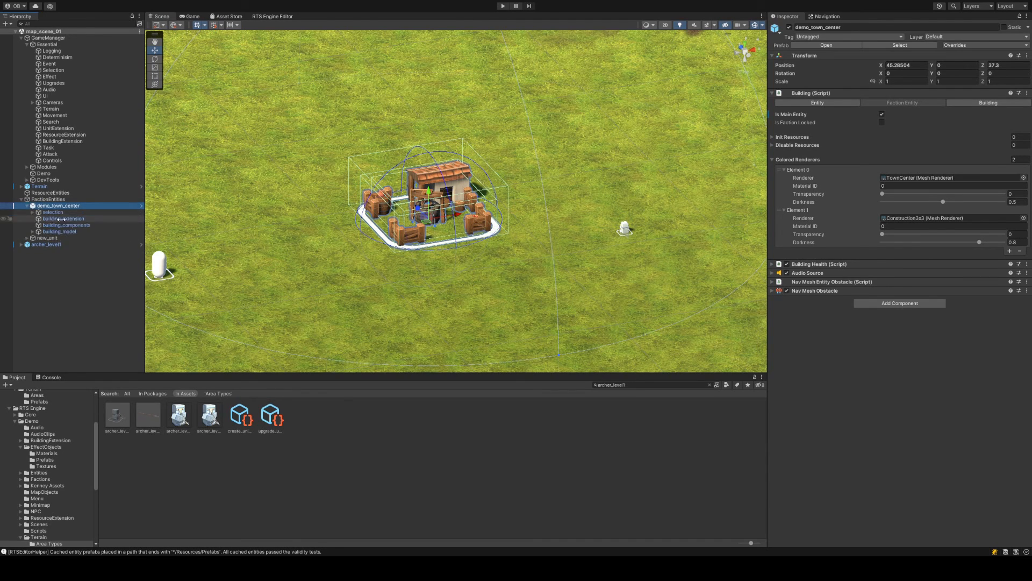
{"action": "left_click", "coordinate": [64, 219]}
{"action": "left_click", "coordinate": [66, 225]}
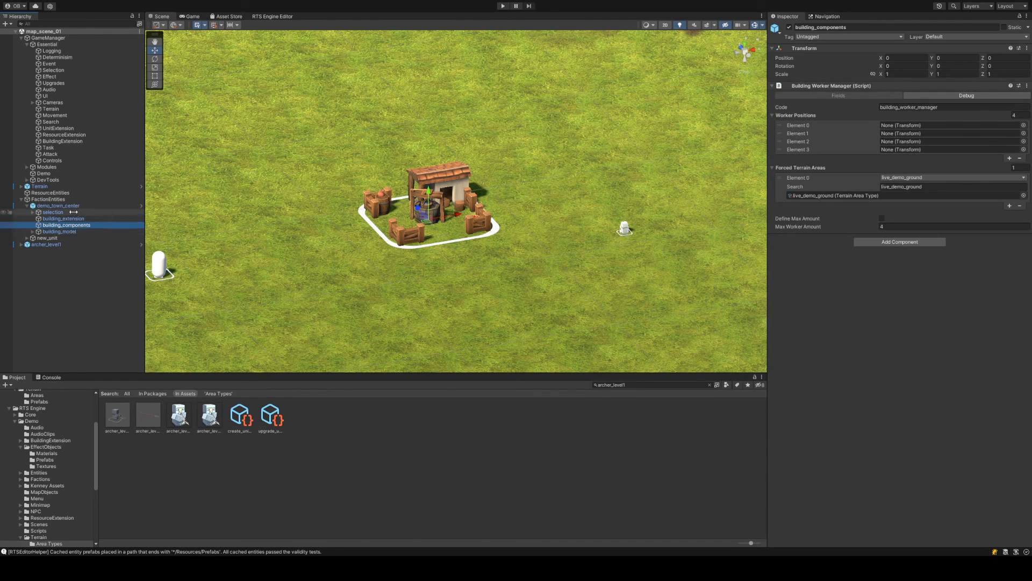
{"action": "left_click", "coordinate": [58, 205]}
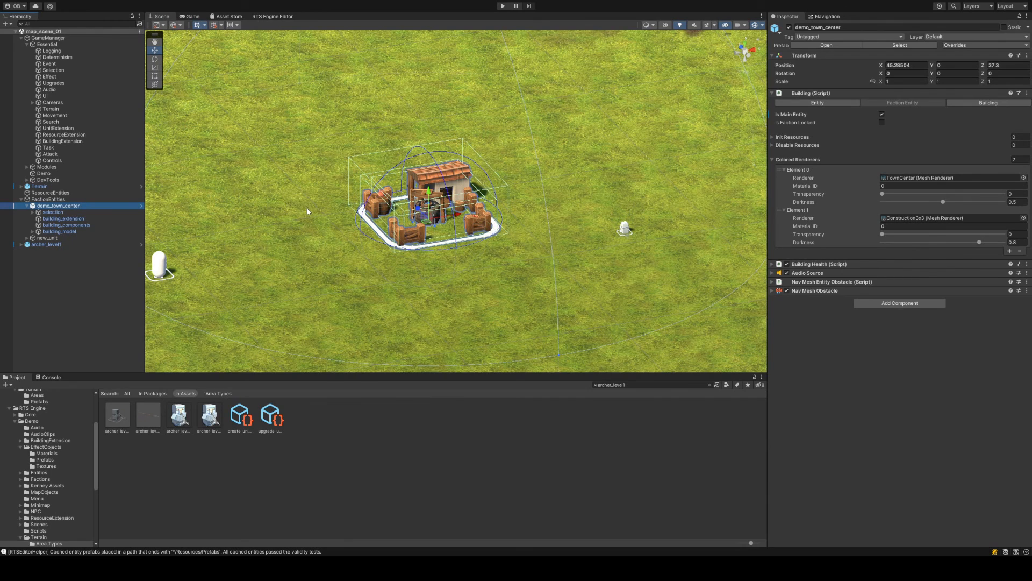
{"action": "left_click", "coordinate": [26, 205]}
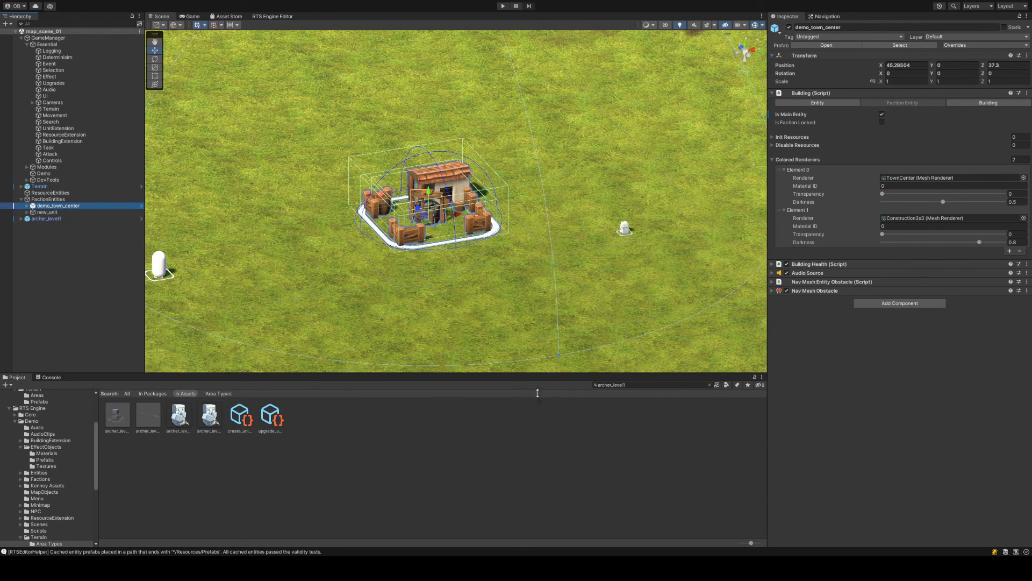
{"action": "left_click", "coordinate": [656, 386]}
Delete archer_level1 from the scene and set the size of UnitExtension's Pre Spawned Free Units list to 0
{"action": "left_click", "coordinate": [49, 219]}
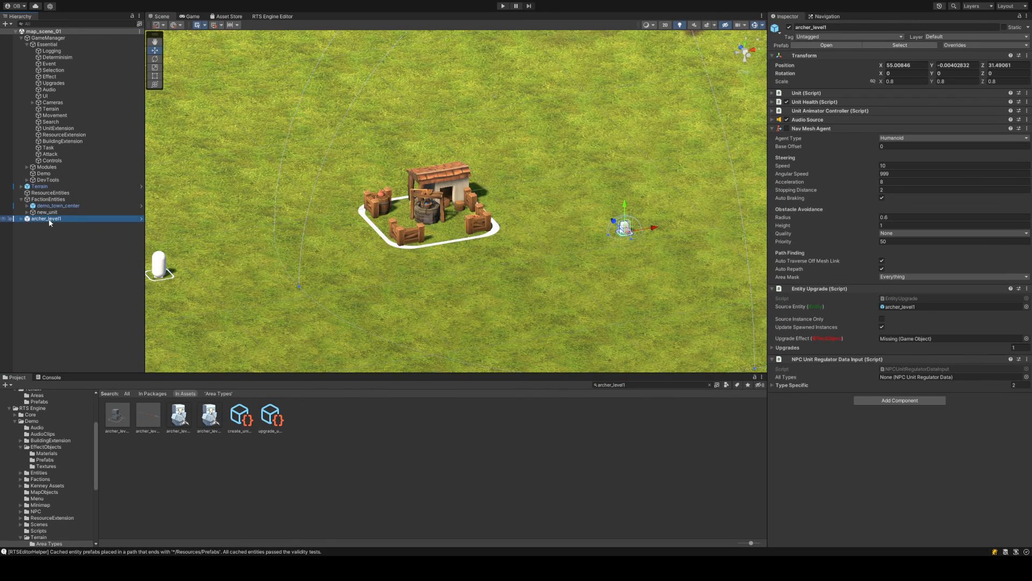
{"action": "key", "text": "Delete"}
{"action": "left_click", "coordinate": [78, 141]}
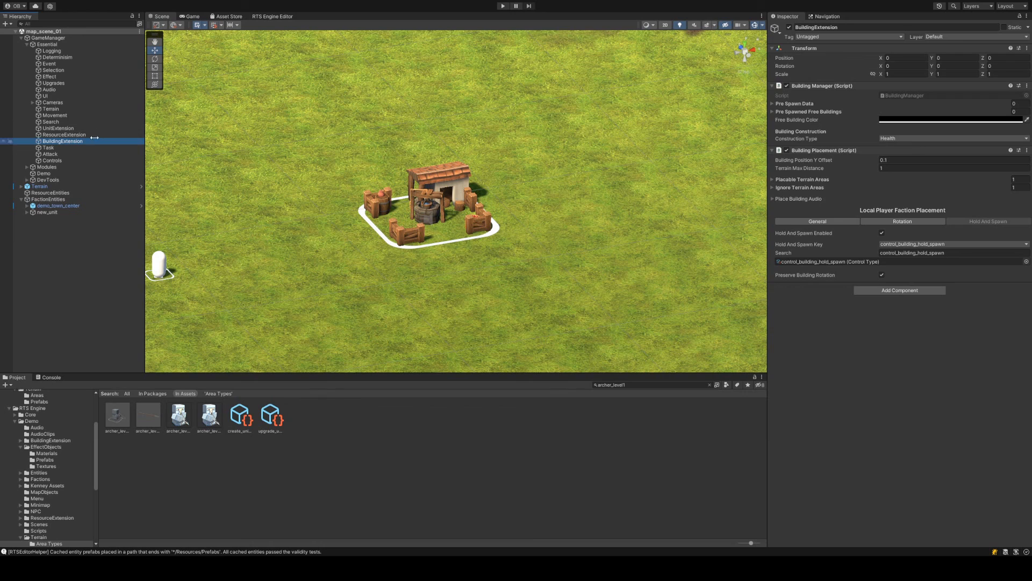
{"action": "left_click", "coordinate": [81, 128]}
{"action": "left_click", "coordinate": [1023, 104]}
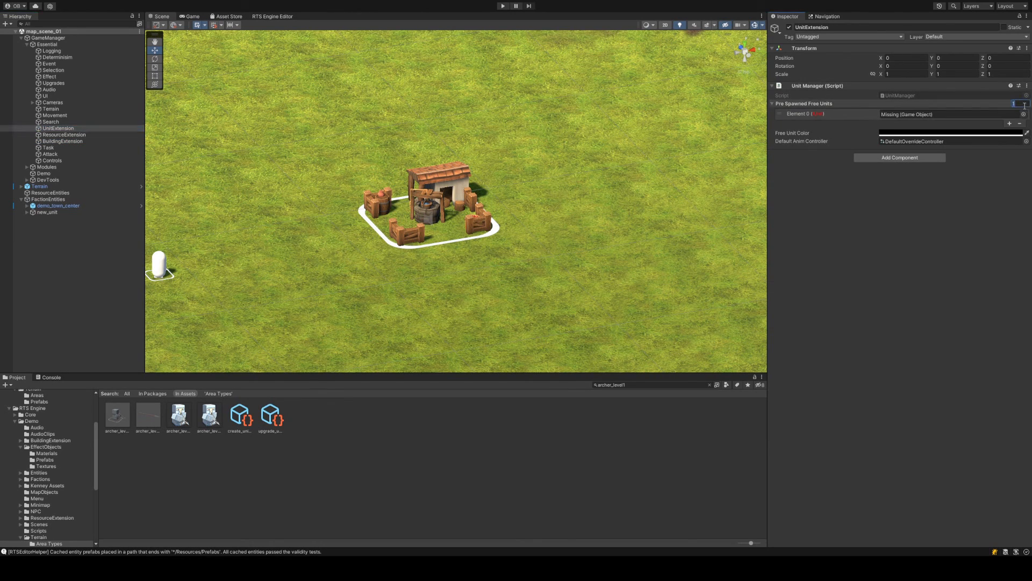
{"action": "type", "text": "0"}
{"action": "key", "text": "Return"}
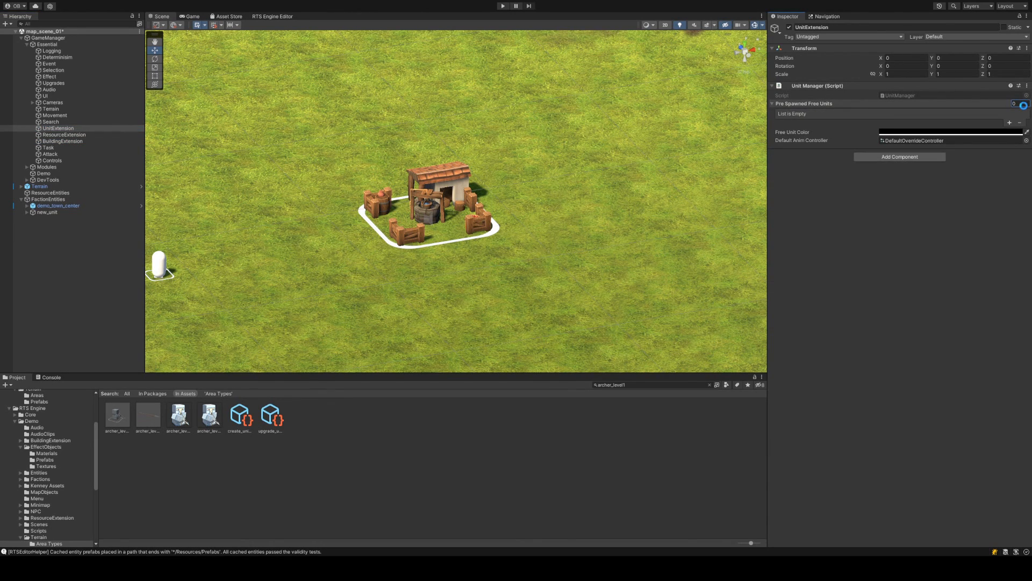
Find the villager prefab, place it in the scene, and add it to the GameManager's All Types list of initial faction entities
{"action": "left_click", "coordinate": [88, 206]}
{"action": "left_click", "coordinate": [81, 214]}
{"action": "left_click", "coordinate": [76, 208]}
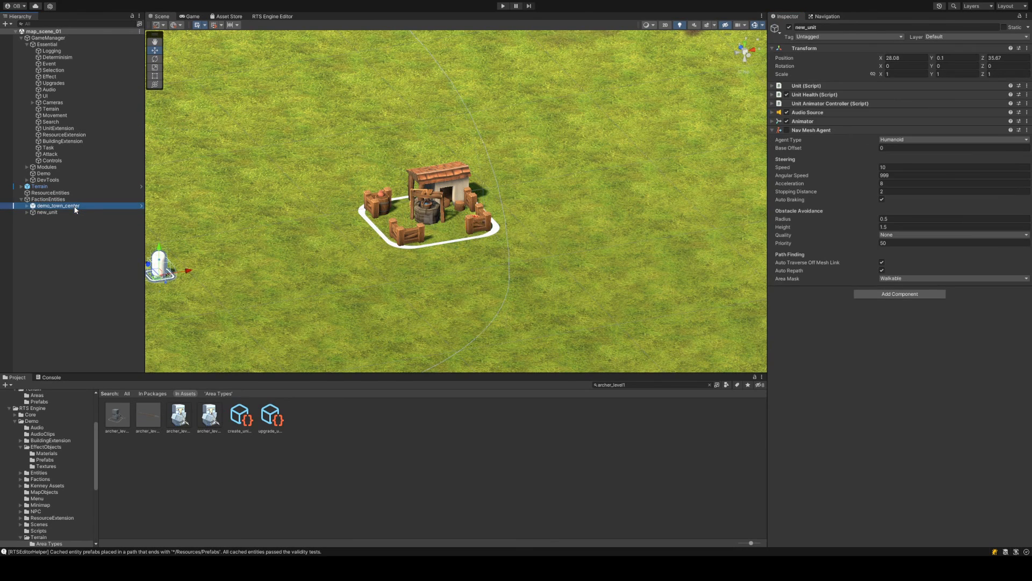
{"action": "left_click", "coordinate": [72, 212]}
{"action": "left_click", "coordinate": [409, 424]}
{"action": "left_click", "coordinate": [629, 384]}
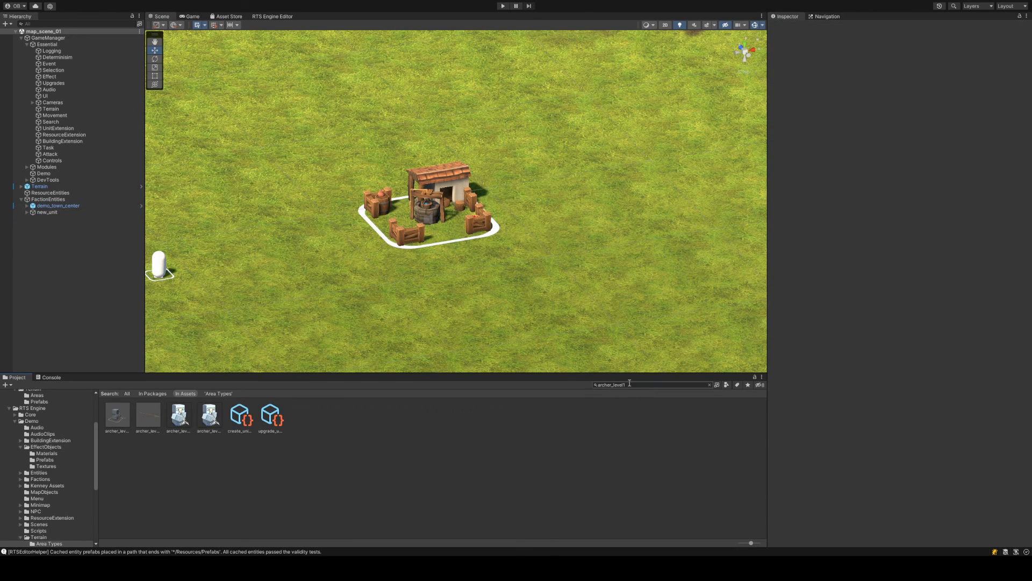
{"action": "type", "text": "villager"}
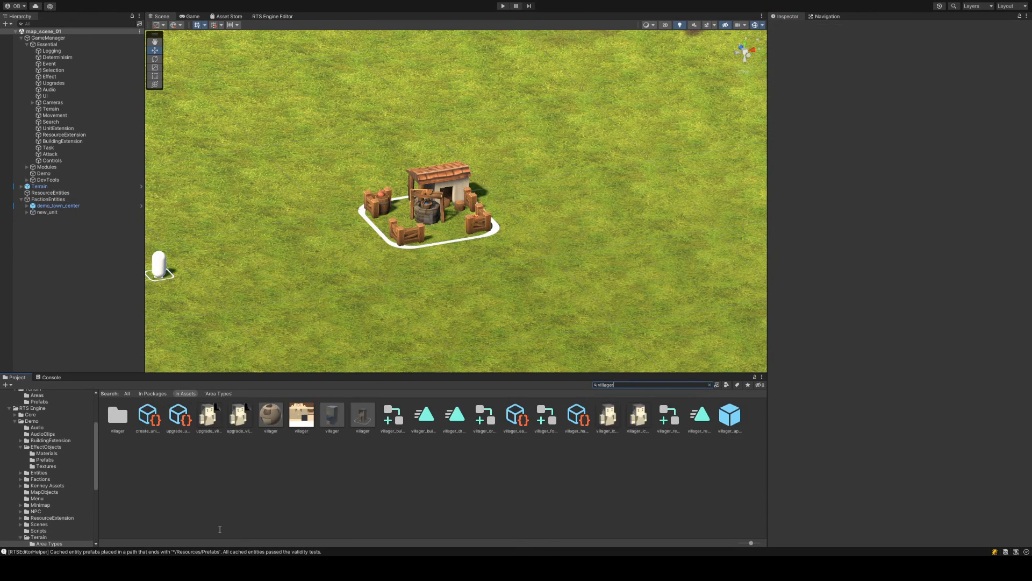
{"action": "left_click_drag", "start_coordinate": [352, 424], "coordinate": [103, 240]}
{"action": "left_click", "coordinate": [67, 38]}
{"action": "left_click_drag", "start_coordinate": [43, 219], "coordinate": [898, 305]}
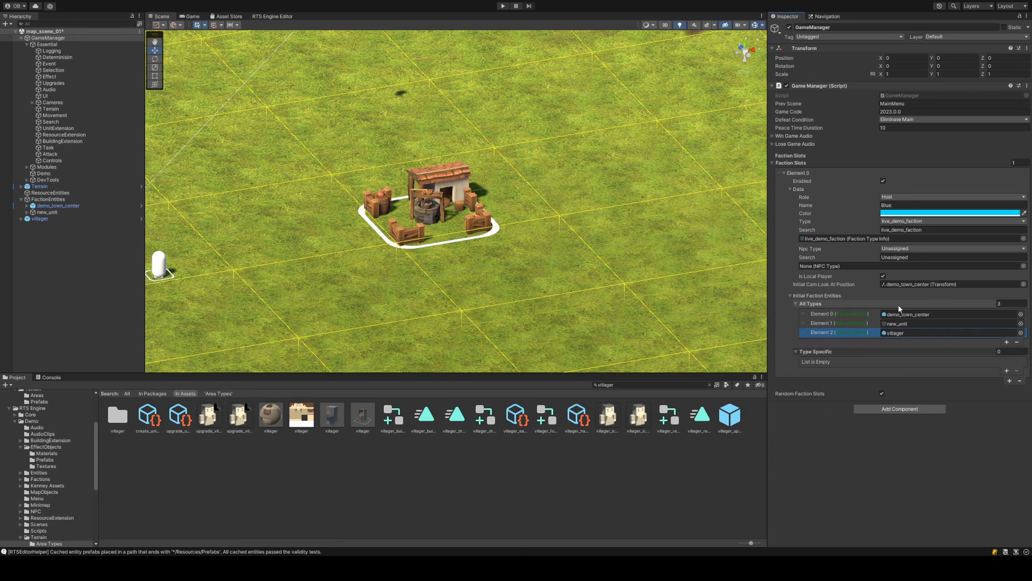
Open the creation tasks under Placement Tasks in the Builder component of the villager's unit_components
{"action": "left_click", "coordinate": [40, 219]}
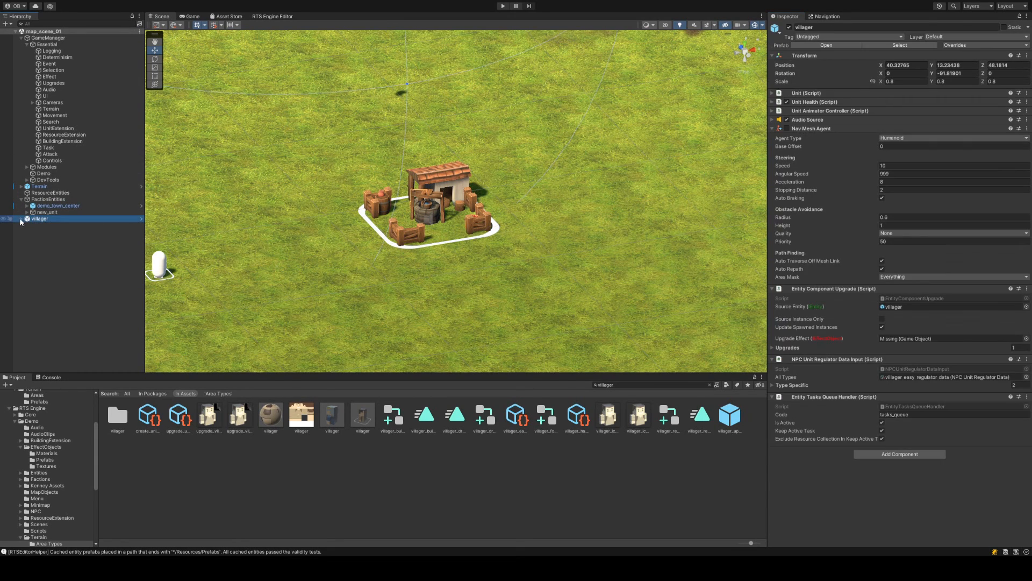
{"action": "left_click", "coordinate": [21, 219]}
{"action": "left_click", "coordinate": [49, 238]}
{"action": "left_click", "coordinate": [52, 245]}
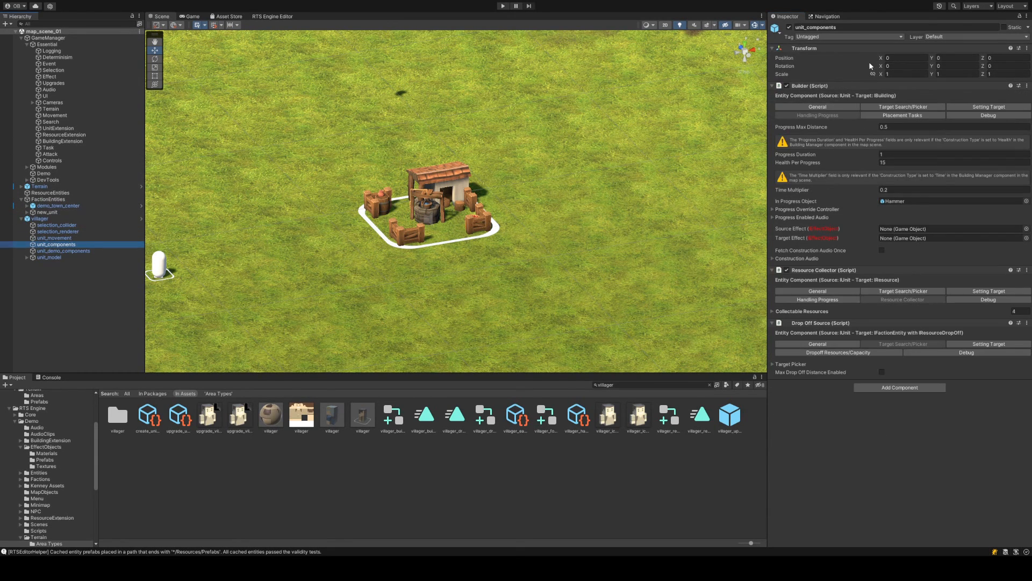
{"action": "left_click", "coordinate": [815, 270]}
{"action": "left_click", "coordinate": [817, 279]}
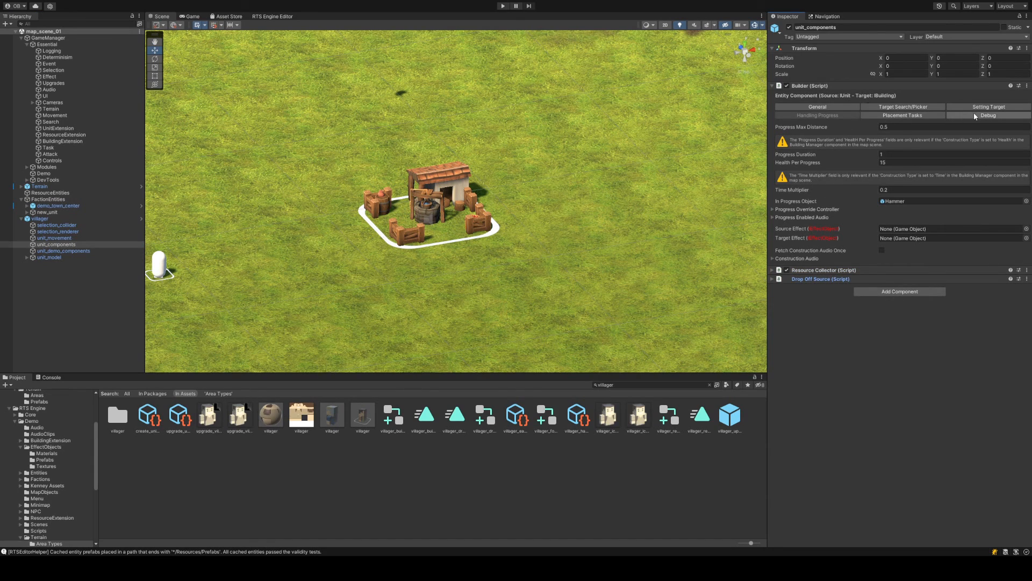
{"action": "left_click", "coordinate": [902, 116]}
{"action": "left_click", "coordinate": [871, 138]}
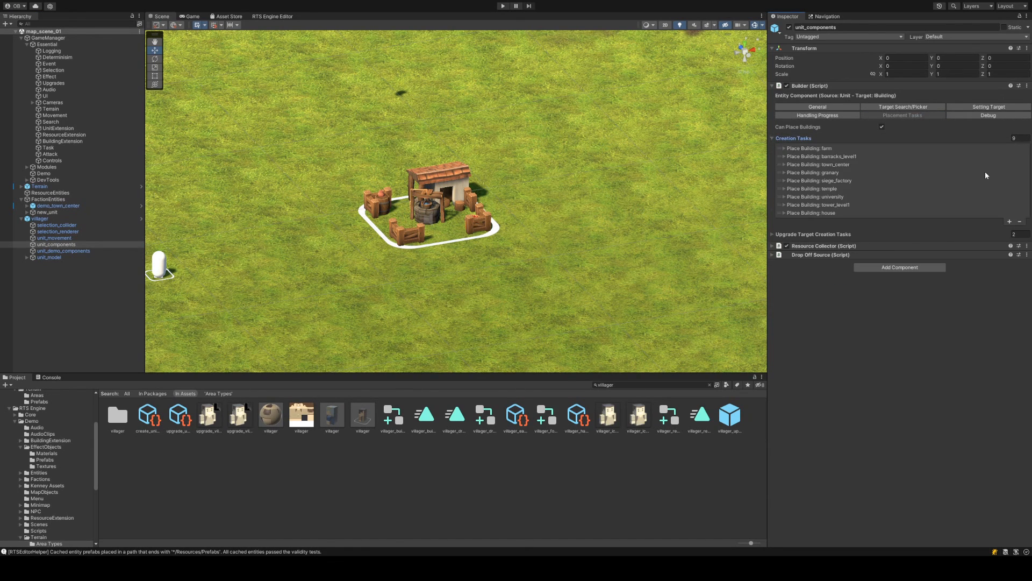
Expand the Builder's creation tasks to 10 and assign the demo_town_center prefab to the added task
{"action": "left_click", "coordinate": [1016, 138]}
{"action": "type", "text": "10"}
{"action": "key", "text": "Return"}
{"action": "left_click", "coordinate": [860, 221]}
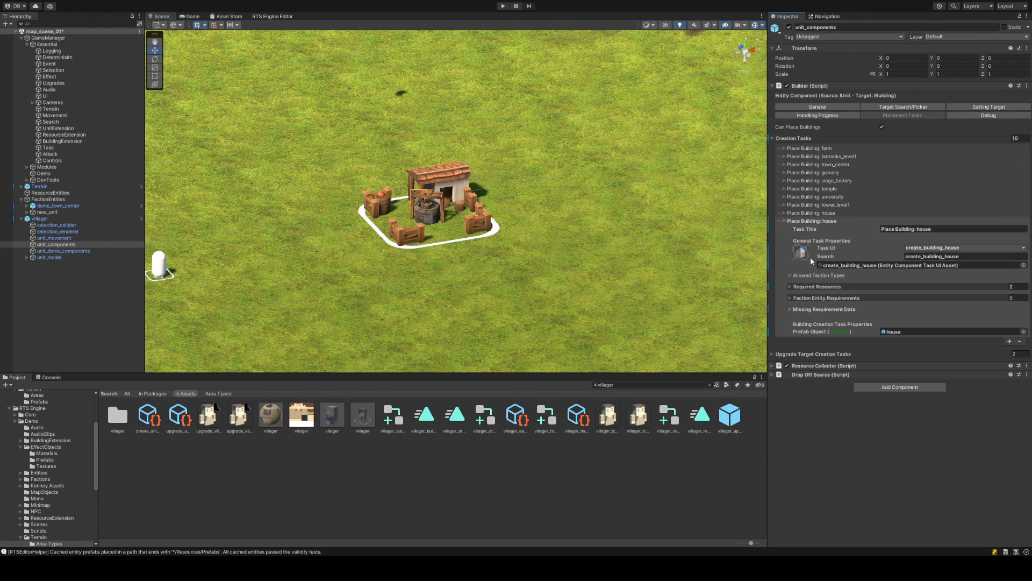
{"action": "scroll", "coordinate": [41, 424], "scroll_direction": "up", "scroll_amount": 3}
{"action": "left_click", "coordinate": [46, 431]}
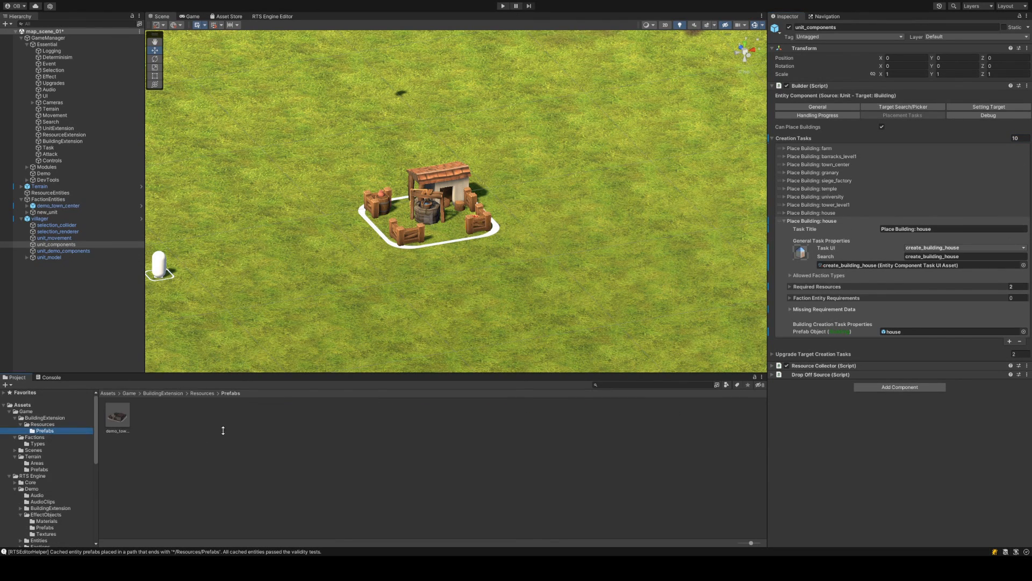
{"action": "left_click_drag", "start_coordinate": [127, 421], "coordinate": [901, 332]}
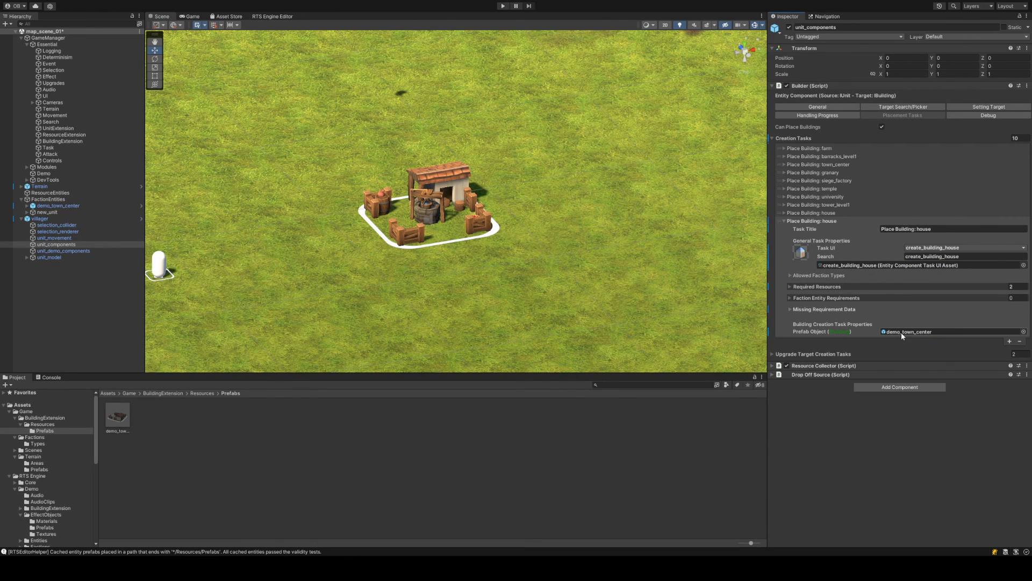
Set the tenth creation task's required resources to 0 and check its other requirement settings
{"action": "left_click", "coordinate": [844, 309]}
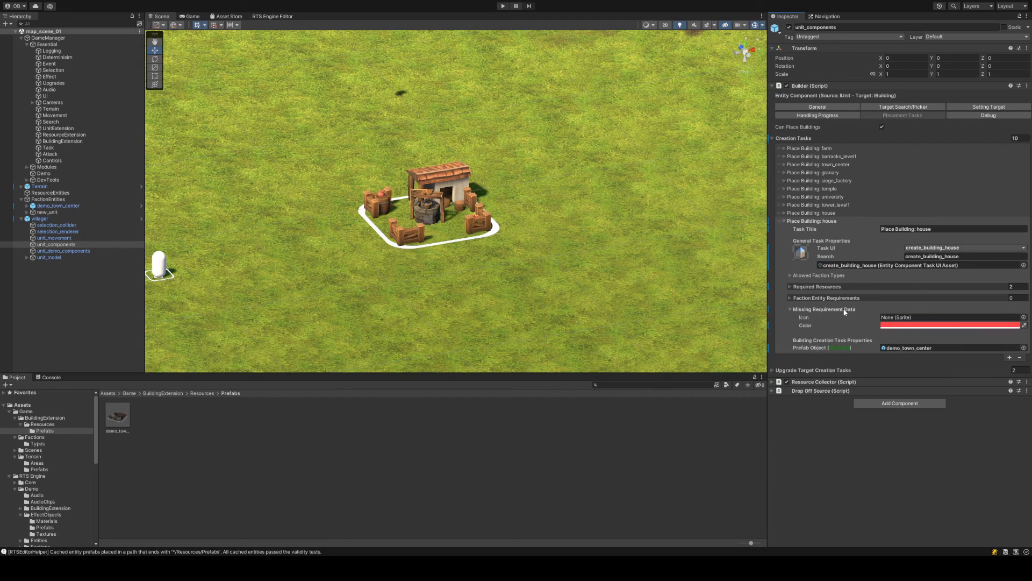
{"action": "left_click", "coordinate": [844, 311]}
{"action": "left_click", "coordinate": [832, 287]}
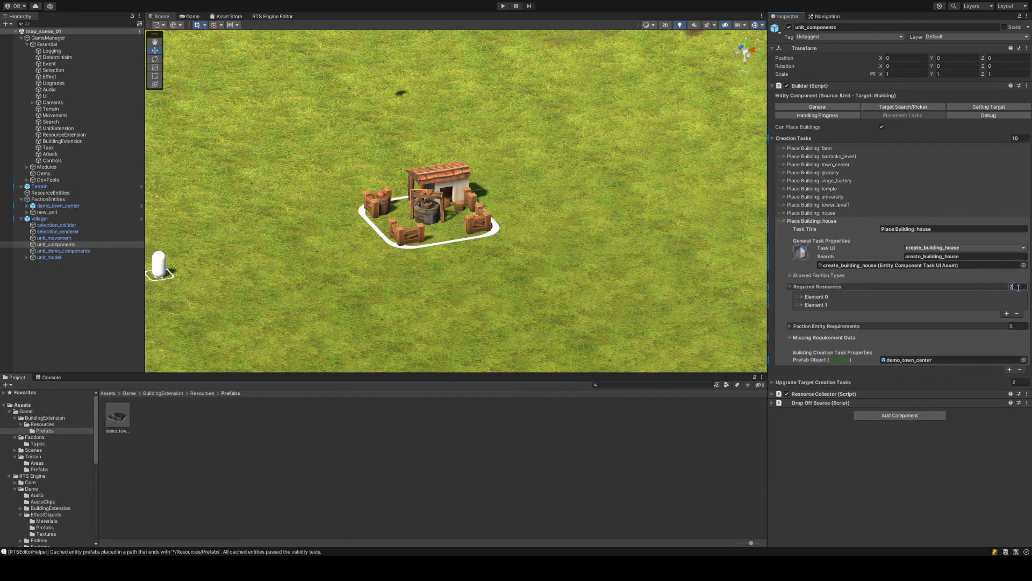
{"action": "left_click", "coordinate": [1017, 288]}
{"action": "key", "text": "Return"}
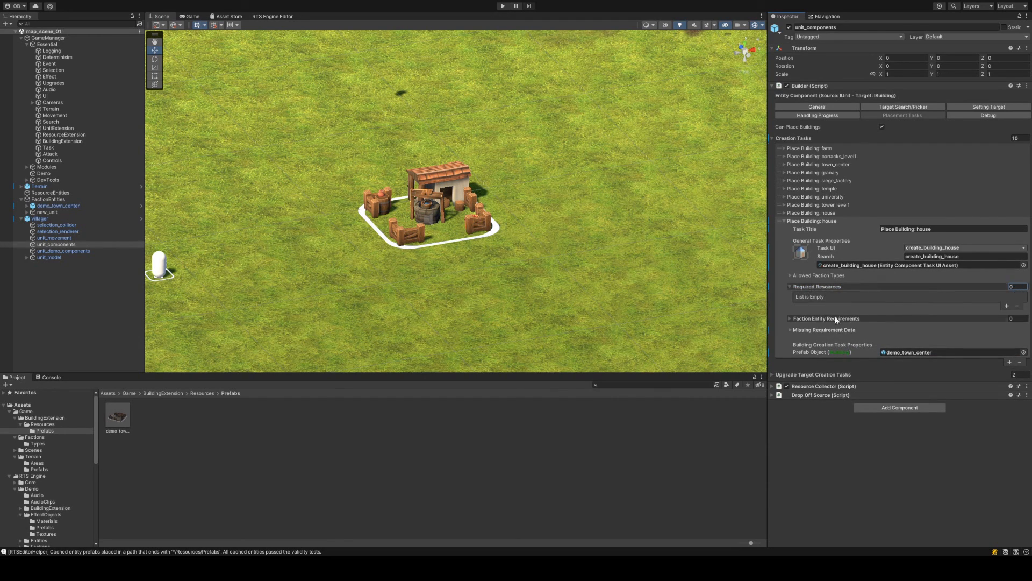
{"action": "left_click", "coordinate": [815, 288]}
{"action": "left_click", "coordinate": [821, 275]}
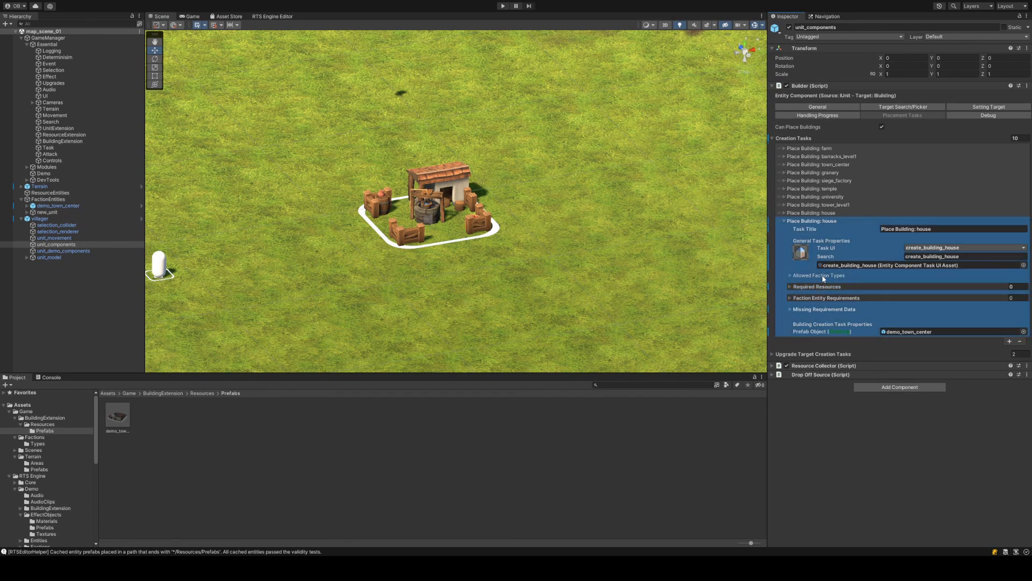
{"action": "left_click", "coordinate": [822, 275]}
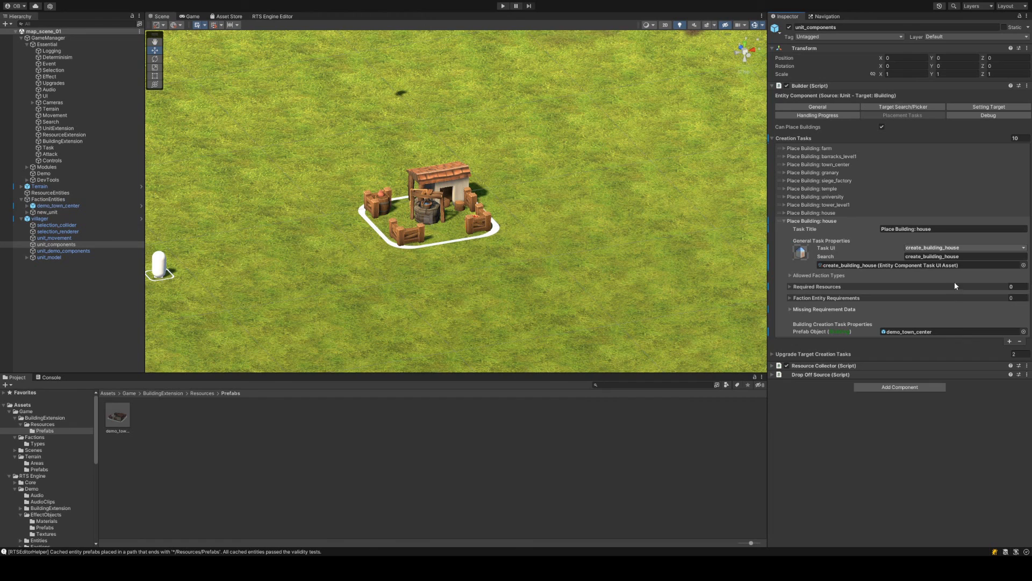
{"action": "left_click", "coordinate": [843, 247]}
Reduce the Builder's creation tasks to 1 and assign the demo_town_center prefab to the remaining task
{"action": "left_click", "coordinate": [1015, 138]}
{"action": "type", "text": "1"}
{"action": "key", "text": "Return"}
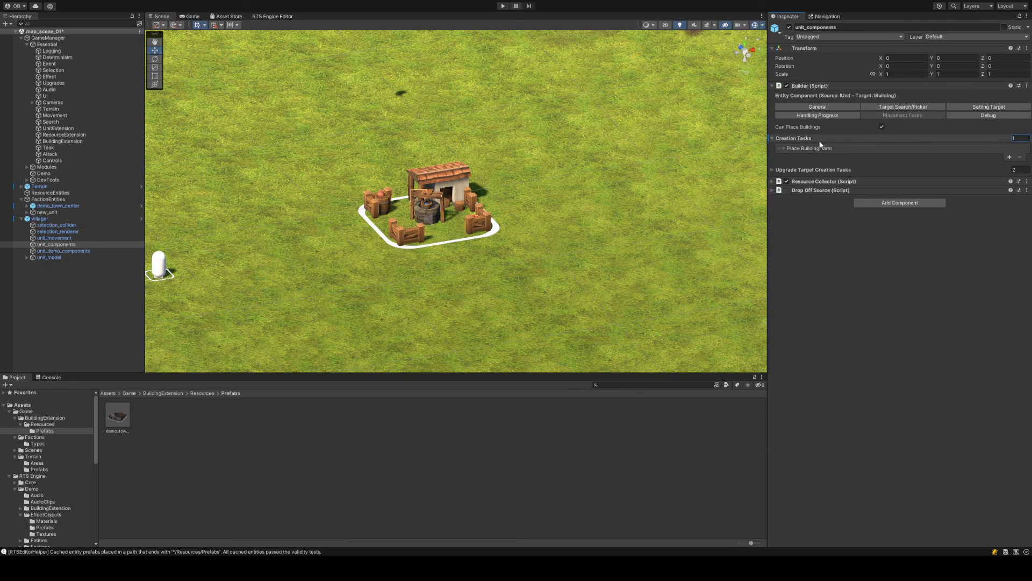
{"action": "left_click", "coordinate": [849, 148]}
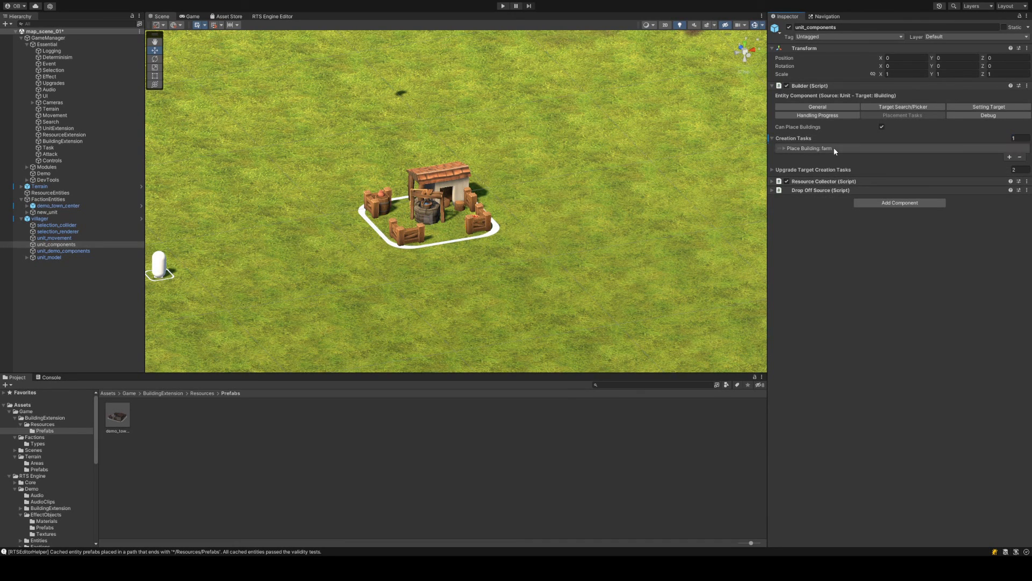
{"action": "left_click_drag", "start_coordinate": [109, 415], "coordinate": [914, 259]}
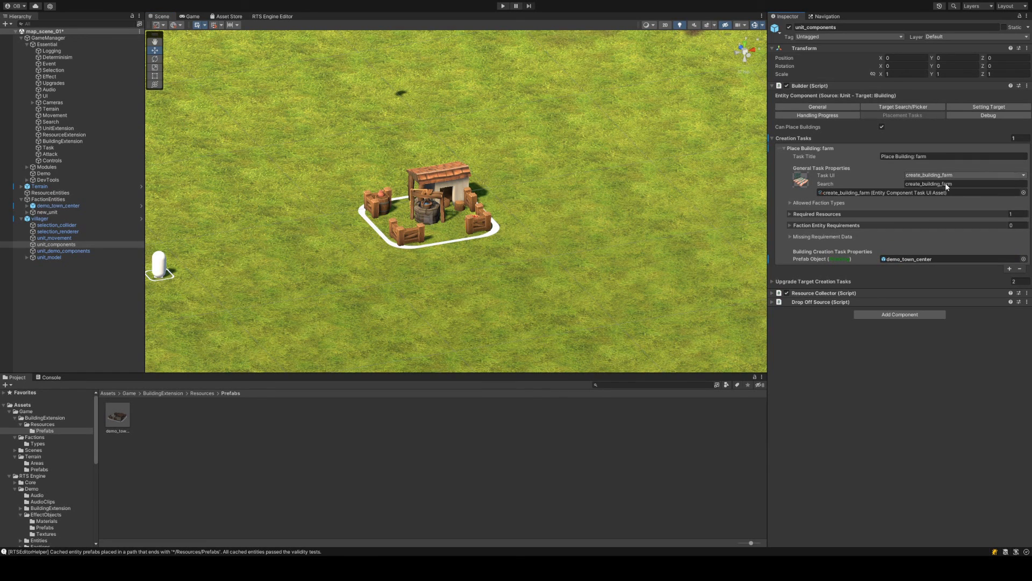
Configure the task with UI create_building_town_center, title Place Town Center and 0 required resources, and save the scene
{"action": "left_click", "coordinate": [979, 479]}
{"action": "key", "text": "ctrl+s"}
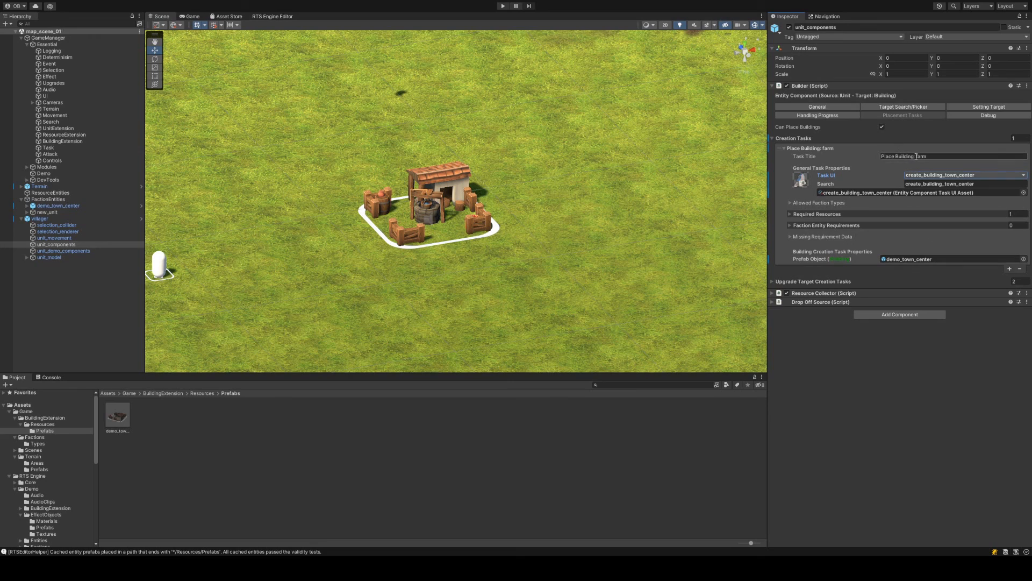
{"action": "left_click", "coordinate": [945, 156]}
{"action": "type", "text": "Place Town Center"}
{"action": "left_click", "coordinate": [1021, 213]}
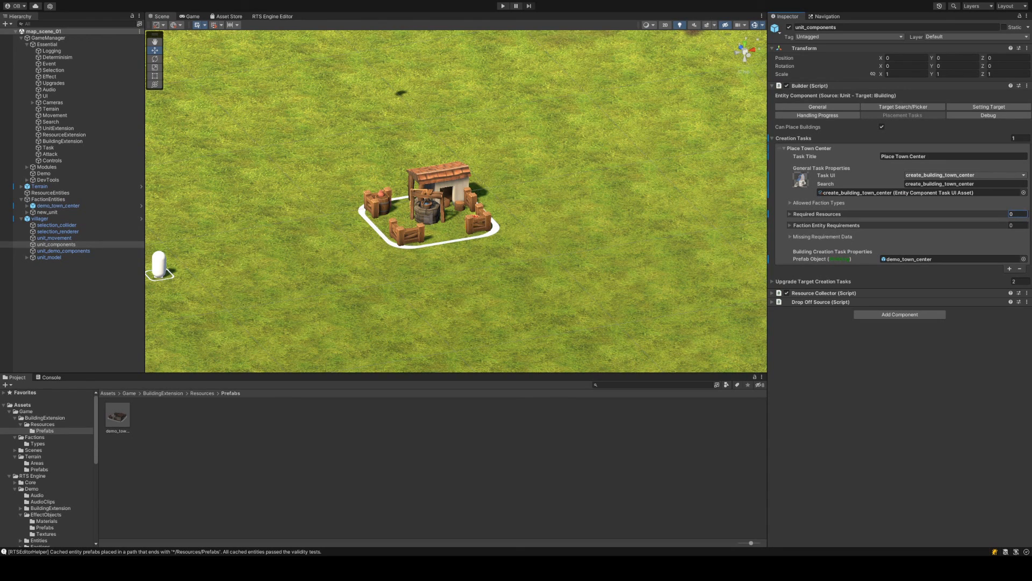
Run the scene in play mode to check the villager around the town center, and exit play mode
{"action": "left_click", "coordinate": [504, 6]}
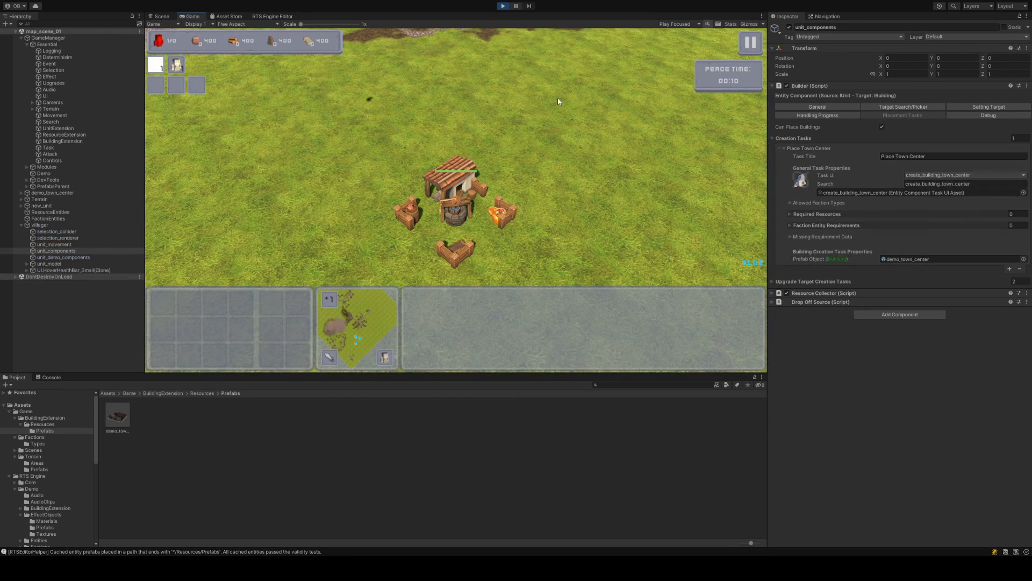
{"action": "key", "text": "Down"}
{"action": "key", "text": "Up"}
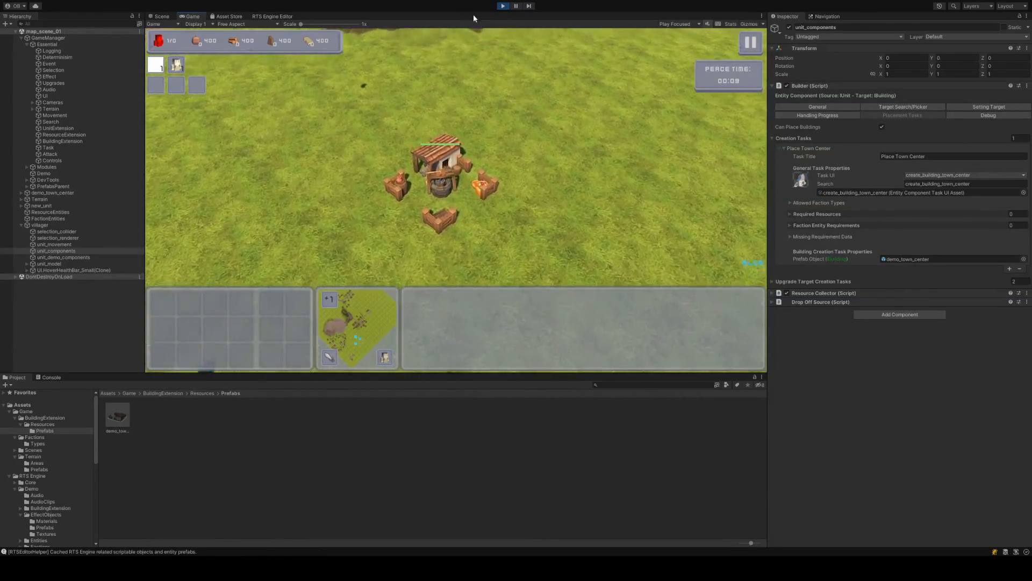
{"action": "left_click", "coordinate": [503, 6]}
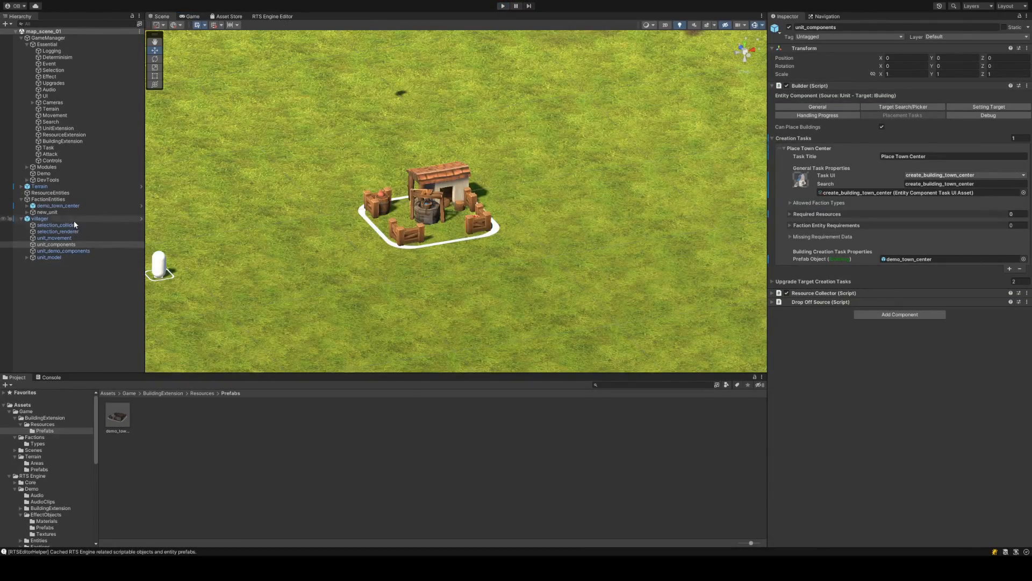
Move the villager beside demo_town_center, at about Z 18.89, set its Y position to 0 and frame it in view
{"action": "left_click", "coordinate": [74, 219]}
{"action": "scroll", "coordinate": [314, 236], "scroll_direction": "down", "scroll_amount": 10}
{"action": "scroll", "coordinate": [321, 234], "scroll_direction": "up", "scroll_amount": 6}
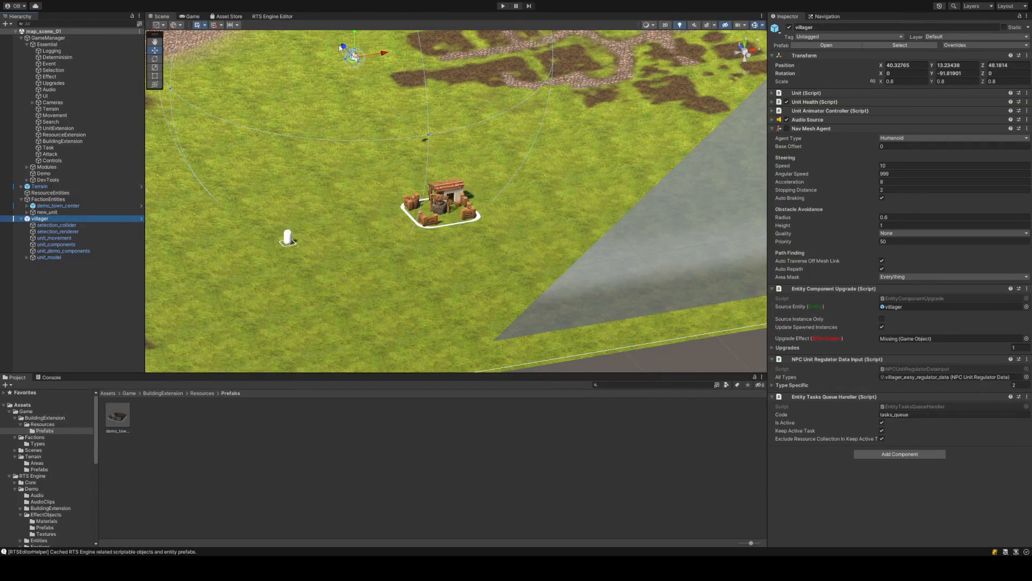
{"action": "left_click_drag", "start_coordinate": [343, 45], "coordinate": [492, 250]}
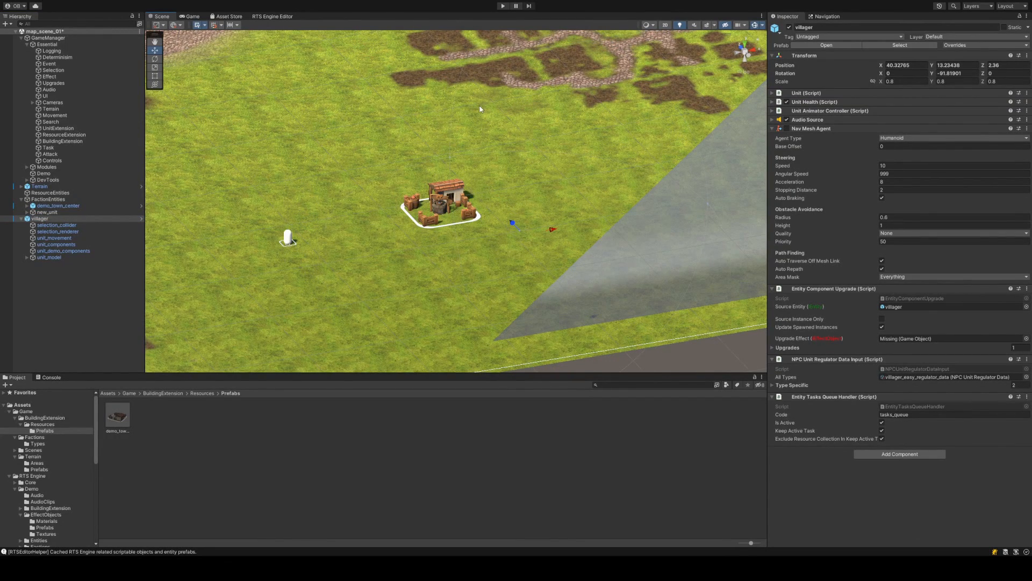
{"action": "right_click_drag", "start_coordinate": [482, 109], "coordinate": [543, 186]}
{"action": "left_click_drag", "start_coordinate": [653, 223], "coordinate": [524, 170]}
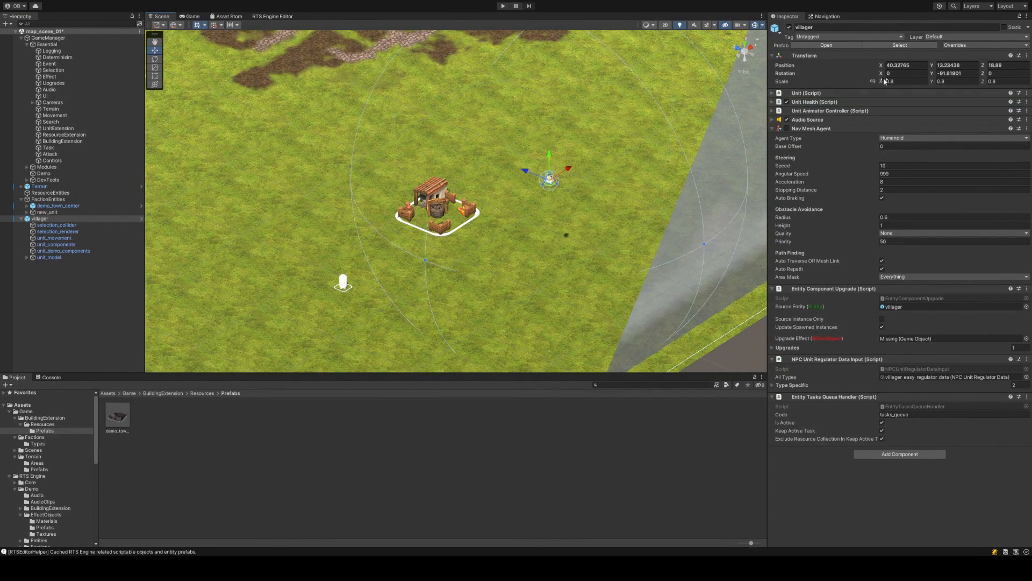
{"action": "left_click", "coordinate": [947, 65]}
{"action": "type", "text": "0"}
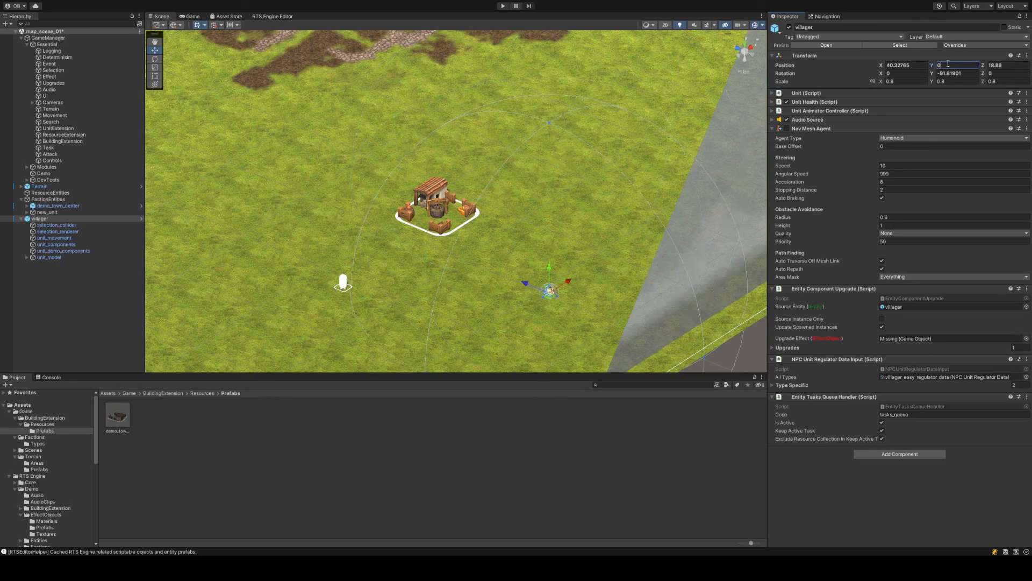
{"action": "double_click", "coordinate": [66, 218]}
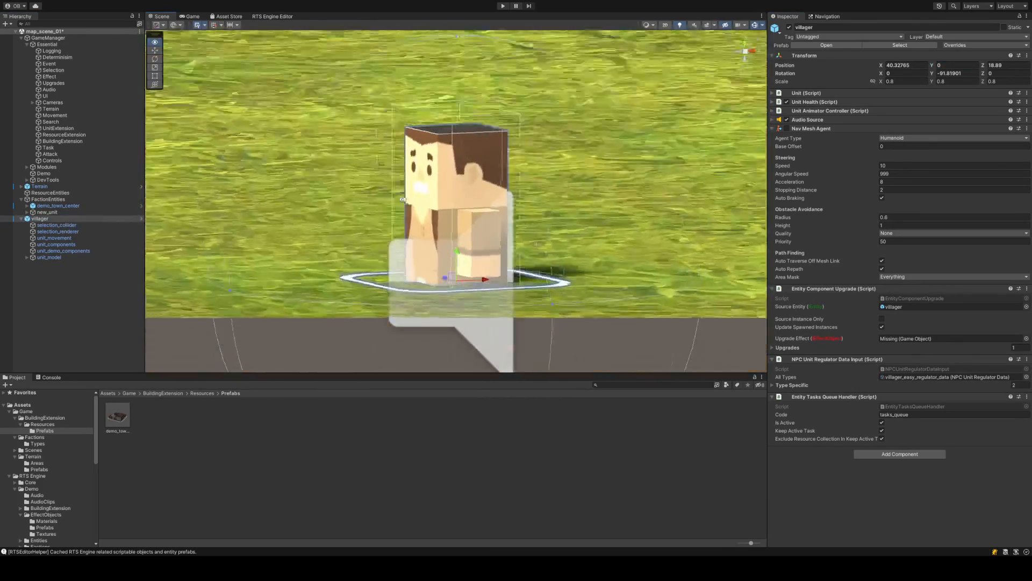
Run the scene in play mode and have the villager place a new town center beside the existing one
{"action": "left_click", "coordinate": [503, 6]}
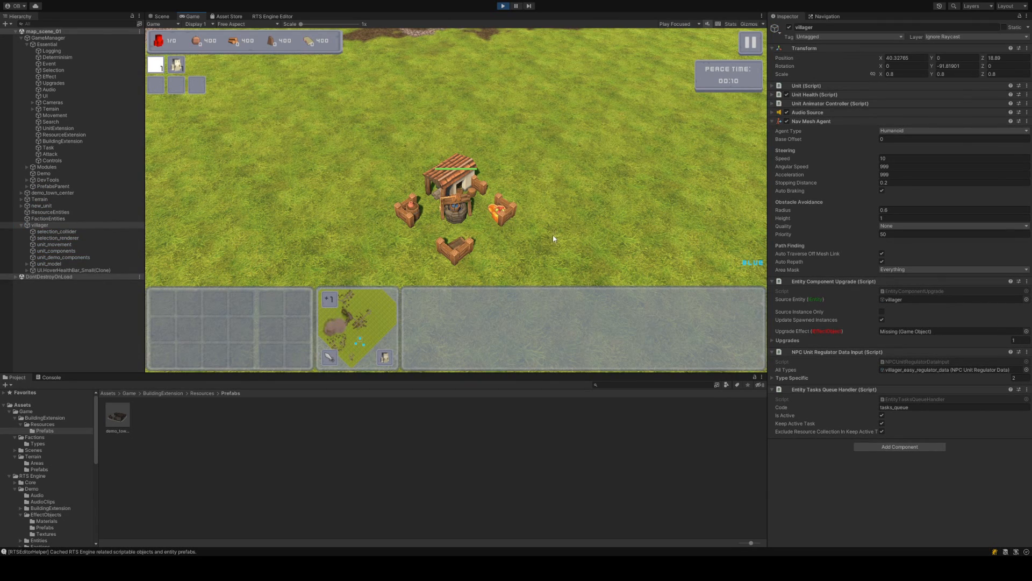
{"action": "key", "text": "d"}
{"action": "key", "text": "s"}
{"action": "key", "text": "a"}
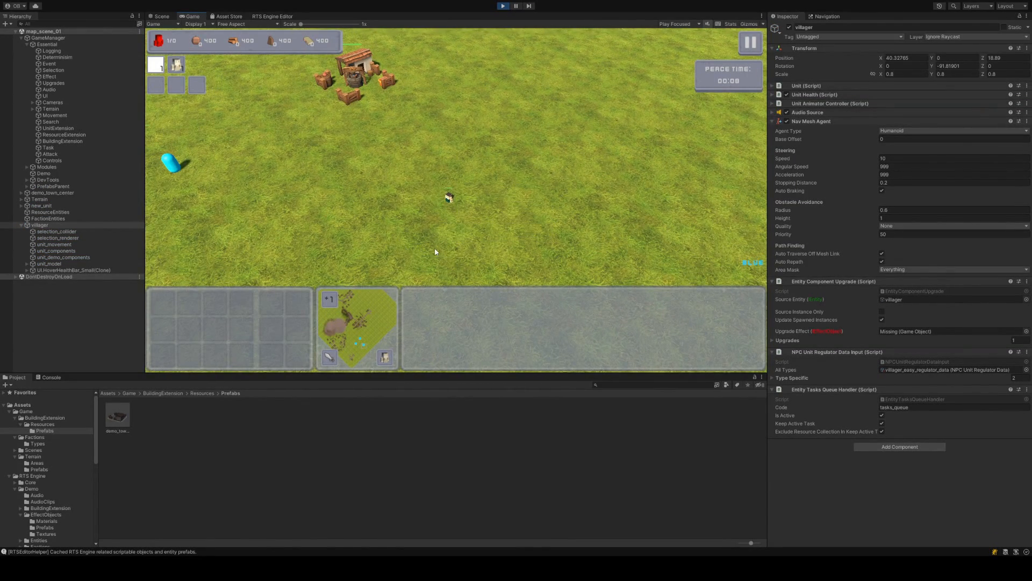
{"action": "left_click", "coordinate": [449, 197]}
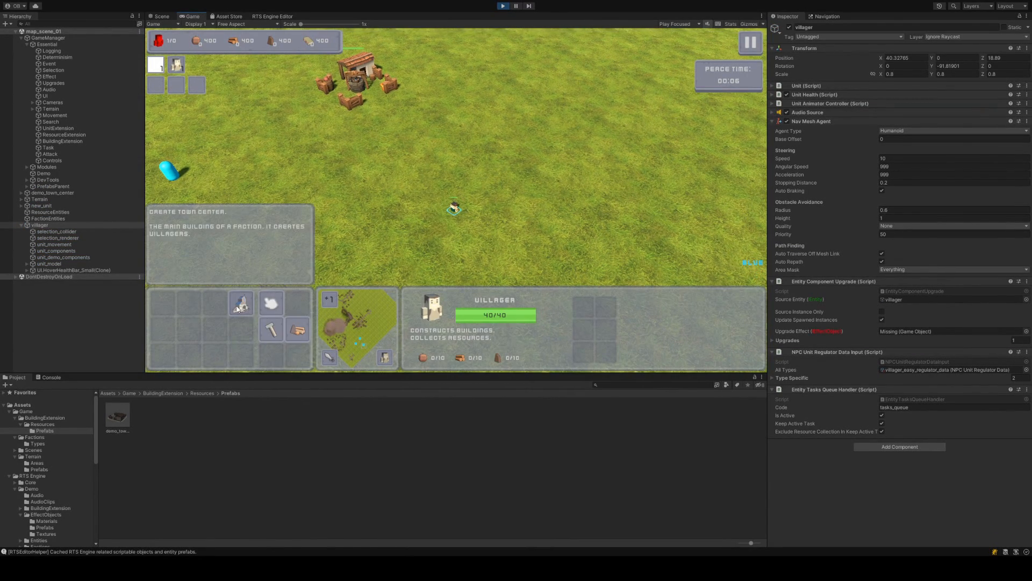
{"action": "left_click", "coordinate": [237, 307]}
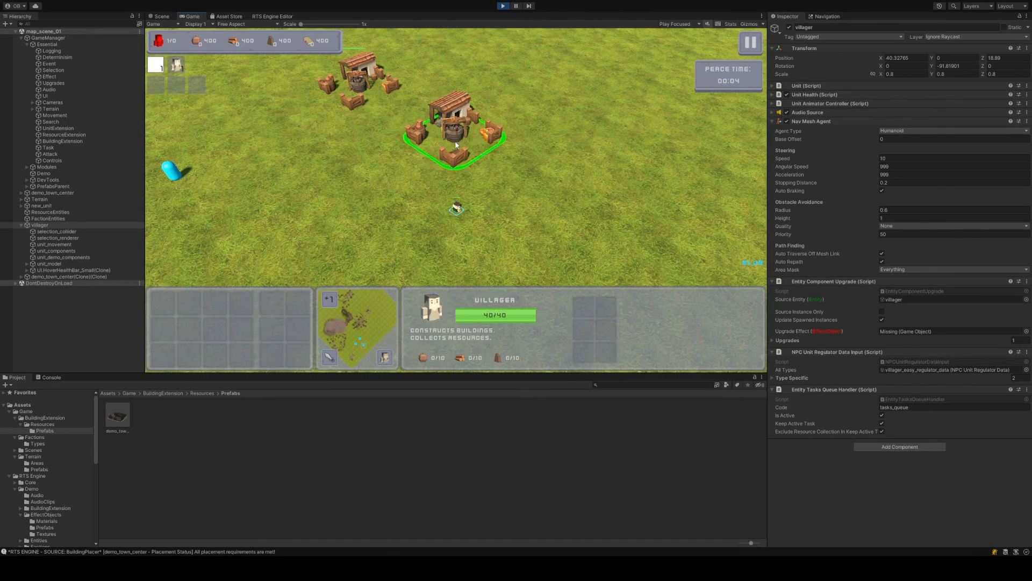
{"action": "key", "text": "a"}
{"action": "key", "text": "w"}
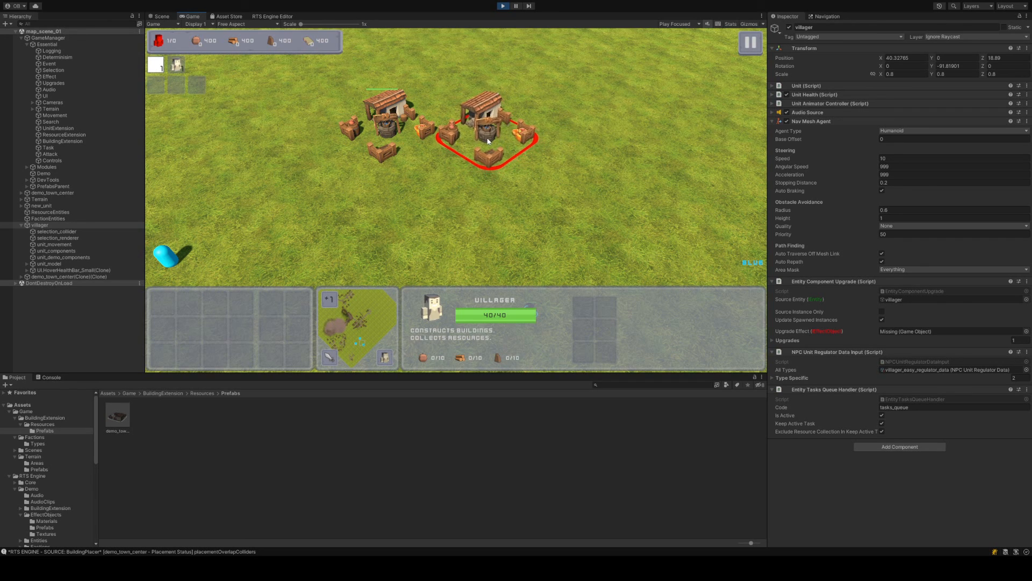
{"action": "left_click", "coordinate": [454, 102]}
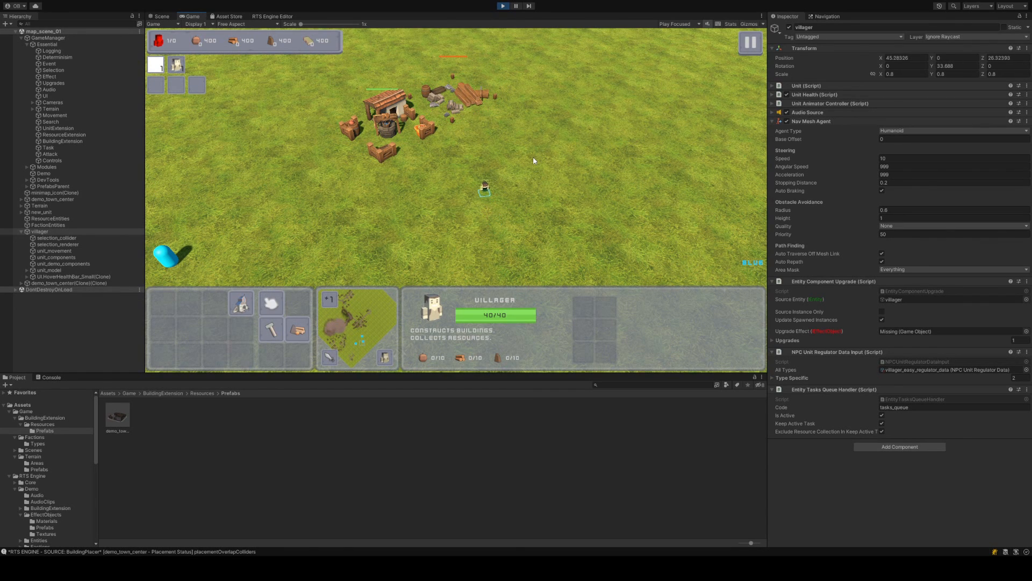
Inspect and select the new town center's construction site, clear the selection, and exit play mode
{"action": "scroll", "coordinate": [473, 157], "scroll_direction": "up", "scroll_amount": 2}
{"action": "scroll", "coordinate": [531, 161], "scroll_direction": "up", "scroll_amount": 5}
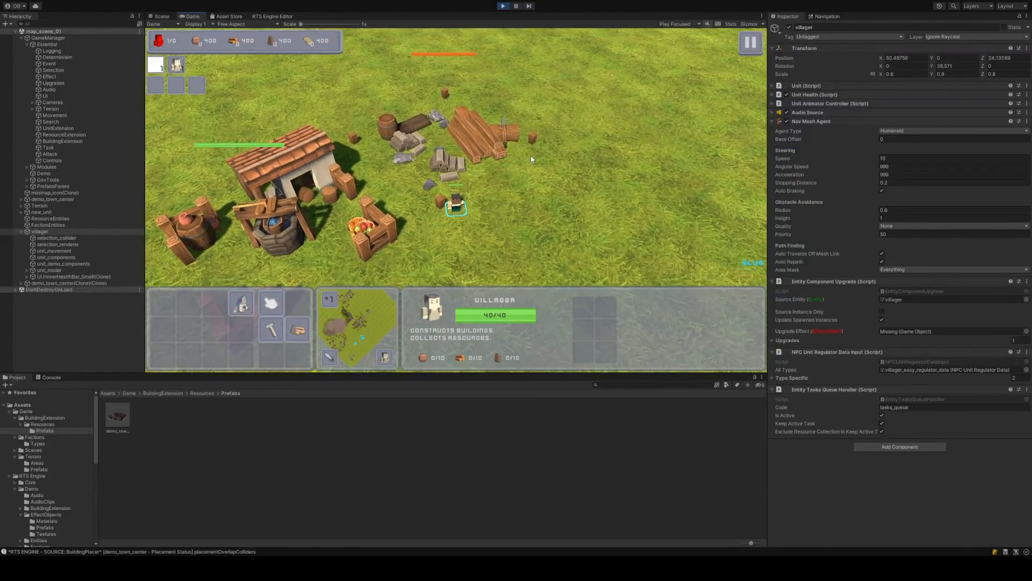
{"action": "left_click", "coordinate": [493, 149]}
{"action": "scroll", "coordinate": [566, 191], "scroll_direction": "down", "scroll_amount": 4}
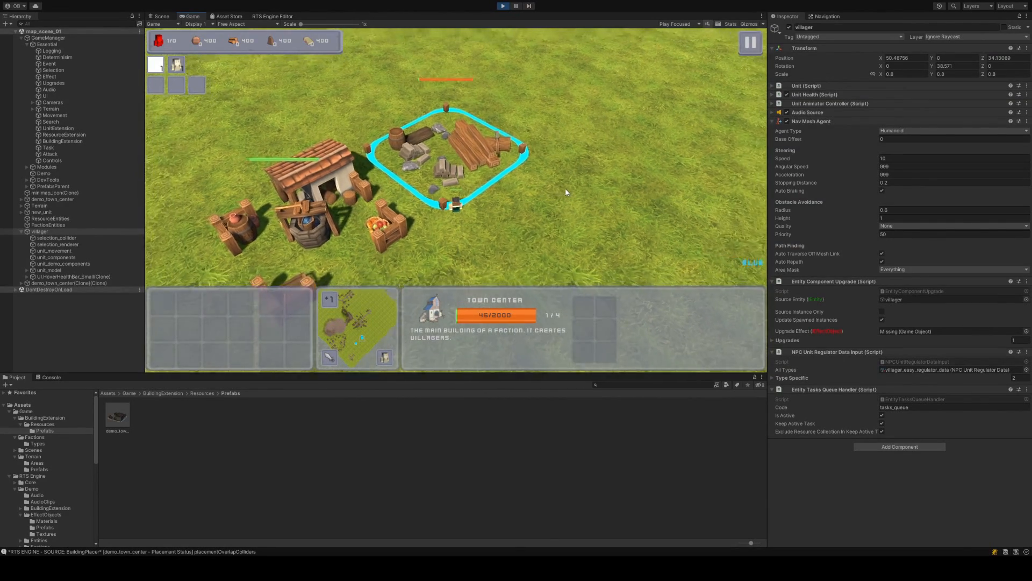
{"action": "left_click", "coordinate": [566, 191]}
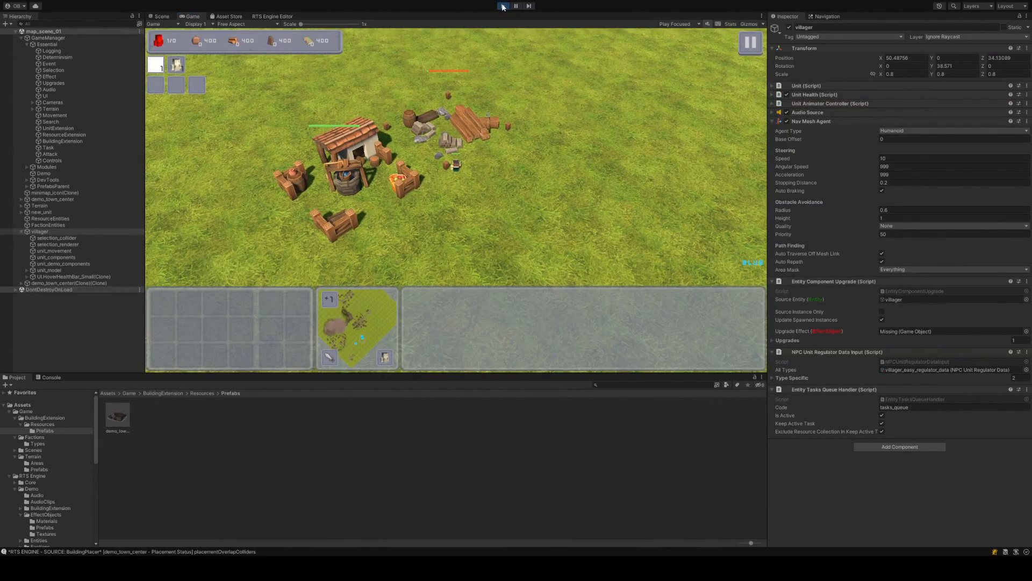
{"action": "left_click", "coordinate": [503, 6]}
Run the scene again, select the starting town center to check its appearance and task panel, and exit play mode
{"action": "left_click", "coordinate": [503, 6]}
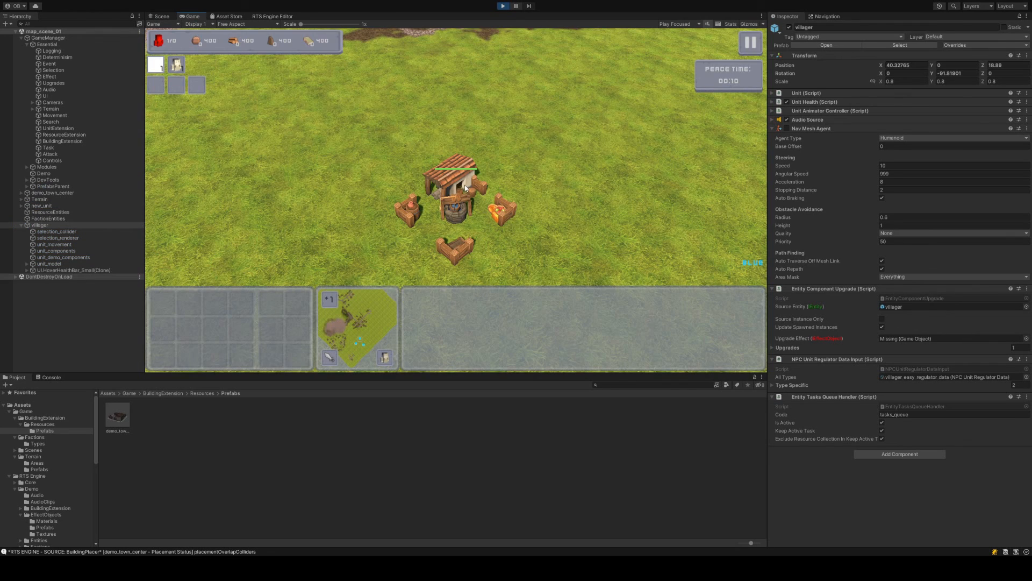
{"action": "left_click", "coordinate": [455, 202]}
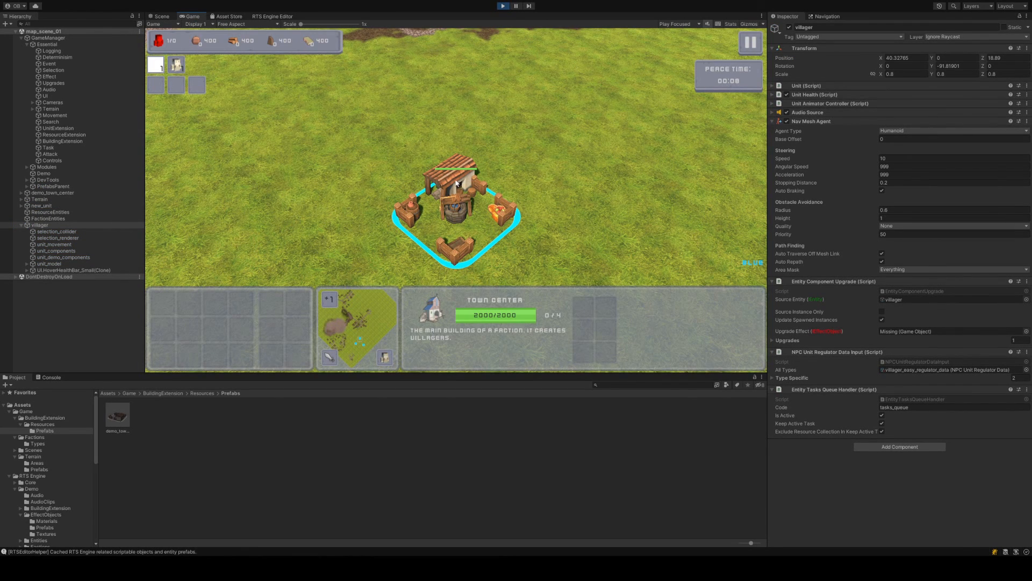
{"action": "left_click", "coordinate": [504, 7]}
Open the demo_town_center prefab, locate its first colored renderer and examine the TownCenter model's Mesh Renderer and material settings
{"action": "double_click", "coordinate": [125, 414]}
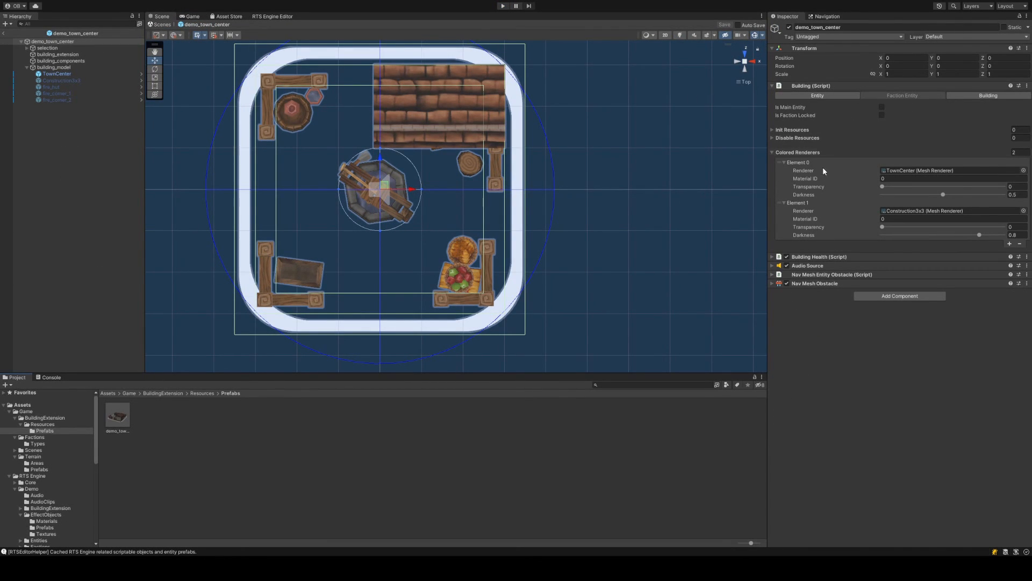
{"action": "left_click", "coordinate": [933, 170]}
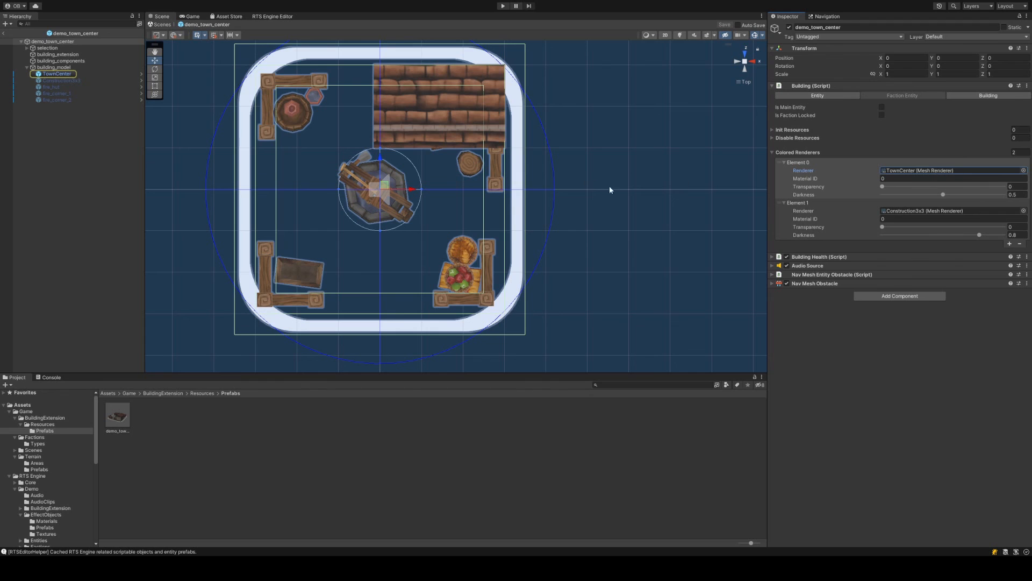
{"action": "left_click_drag", "start_coordinate": [611, 191], "coordinate": [401, 118], "text": "alt"}
{"action": "left_click", "coordinate": [75, 73]}
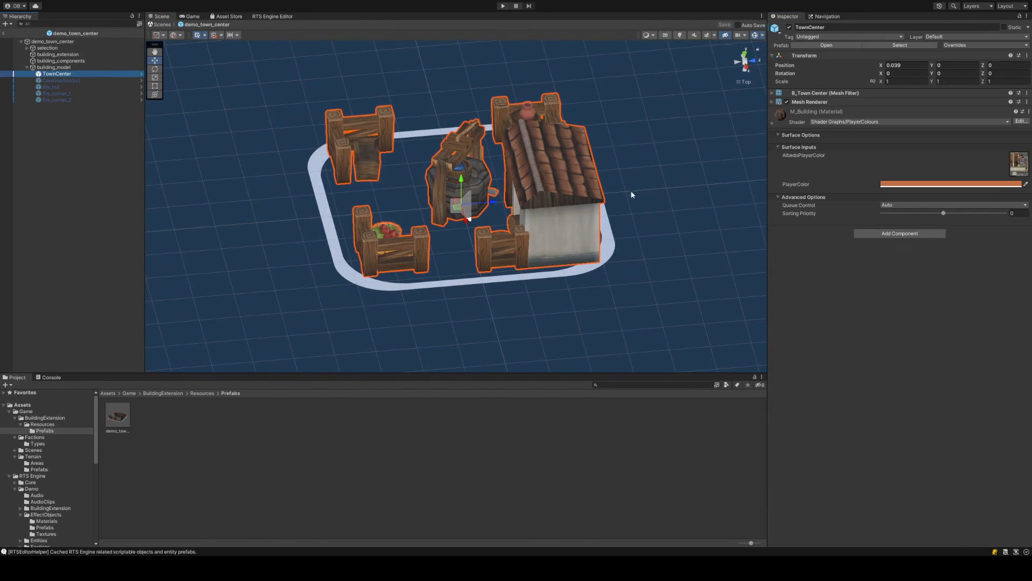
{"action": "left_click", "coordinate": [842, 102]}
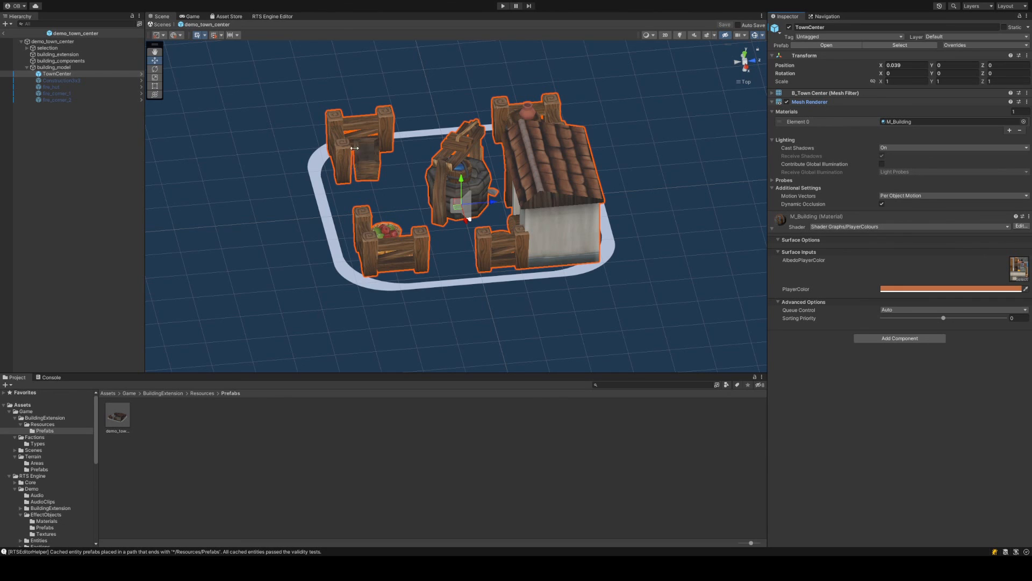
Review the Building component's Colored Renderers on the demo_town_center root from another angle, and return to map_scene_01
{"action": "left_click", "coordinate": [86, 42]}
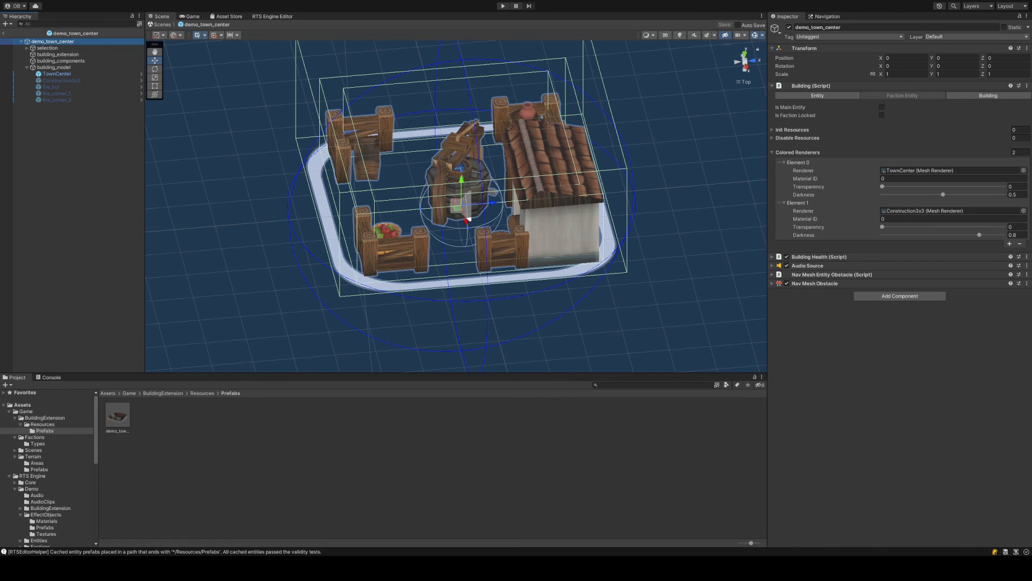
{"action": "left_click", "coordinate": [840, 364]}
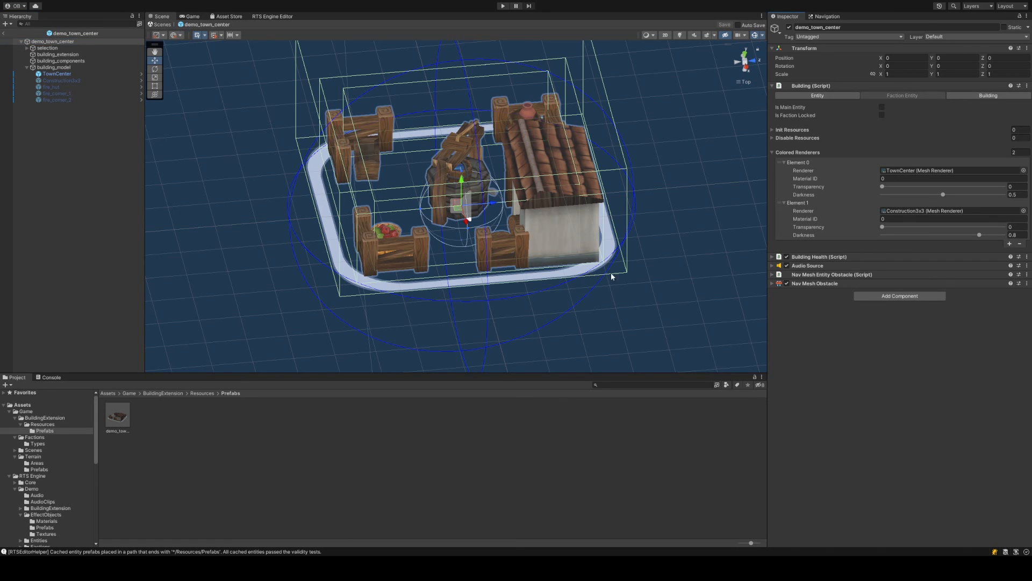
{"action": "left_click_drag", "start_coordinate": [443, 194], "coordinate": [535, 164], "text": "alt"}
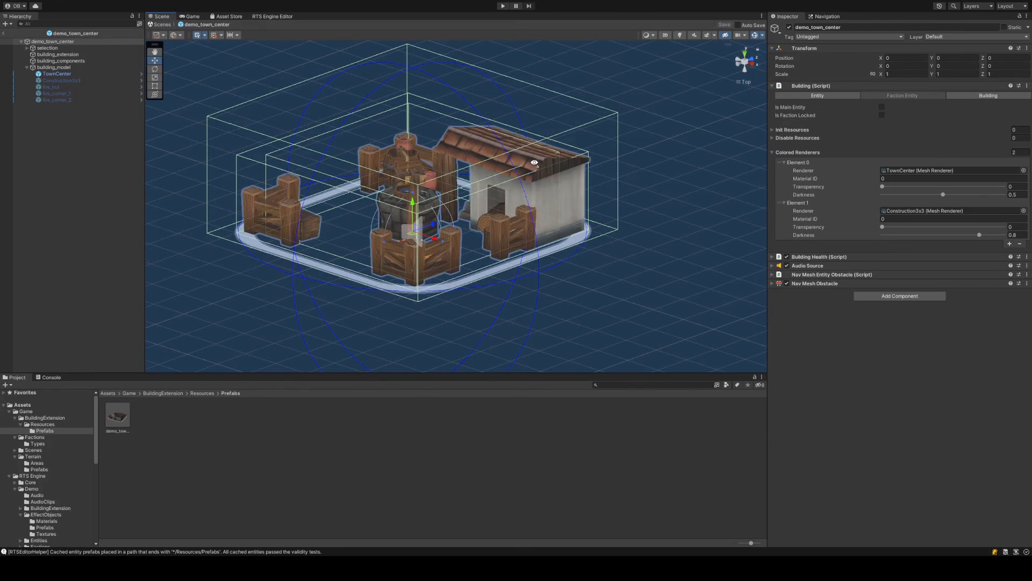
{"action": "left_click", "coordinate": [4, 33]}
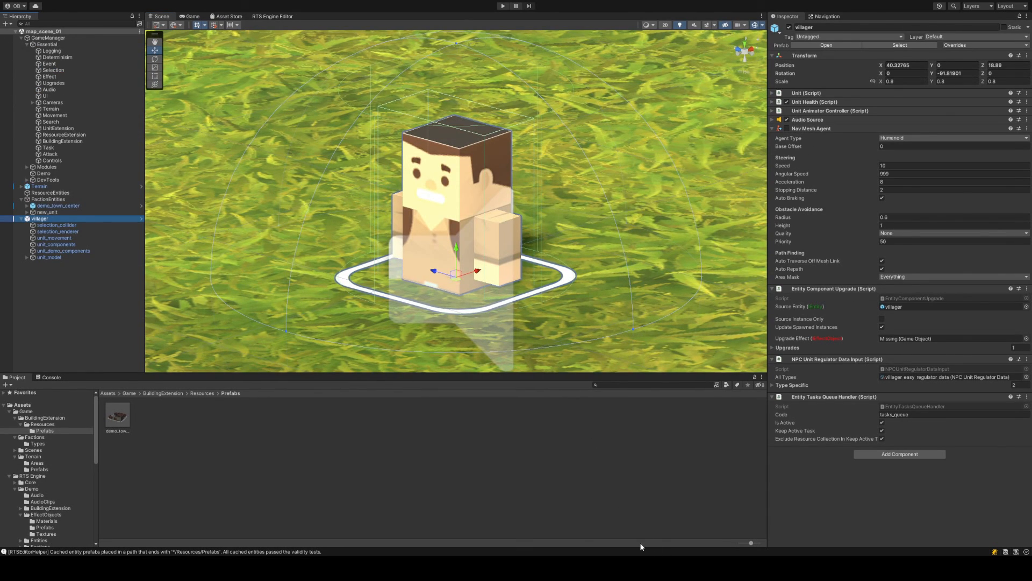
Collapse the villager's Nav Mesh Agent, Entity Component Upgrade, NPC Unit Regulator Data Input and Entity Tasks Queue Handler components
{"action": "left_click", "coordinate": [857, 128]}
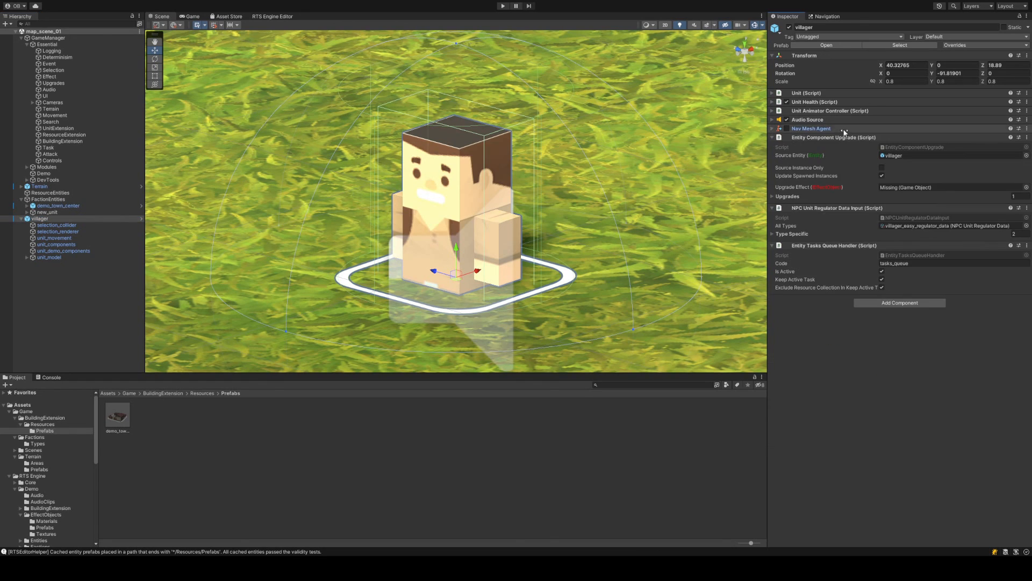
{"action": "left_click", "coordinate": [824, 138]}
{"action": "left_click", "coordinate": [823, 146]}
{"action": "left_click", "coordinate": [831, 155]}
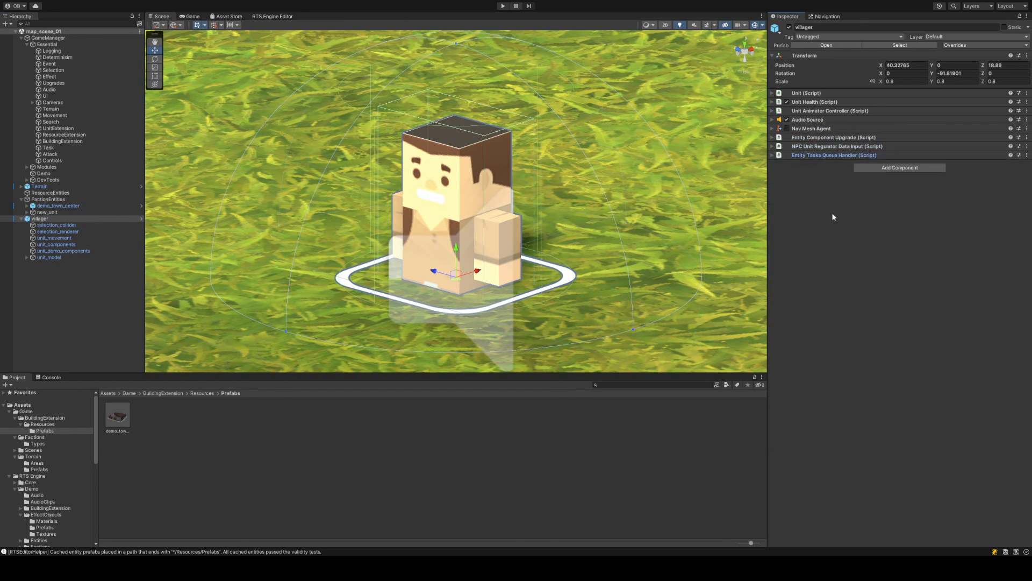
Examine the GameManager's Terrain settings and the Search object's grid cells across the map around the town center
{"action": "left_click", "coordinate": [56, 278]}
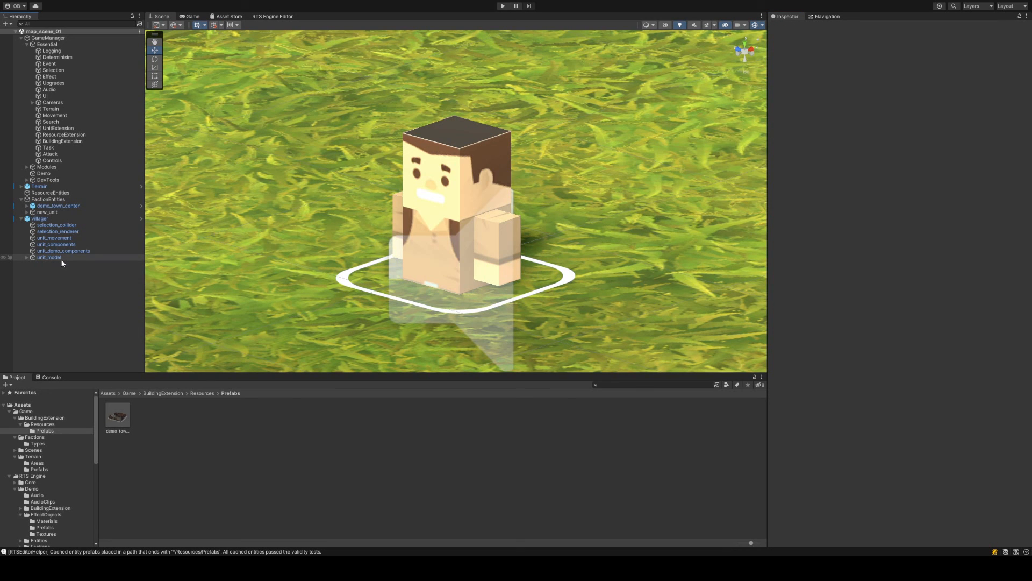
{"action": "scroll", "coordinate": [216, 226], "scroll_direction": "down", "scroll_amount": 10}
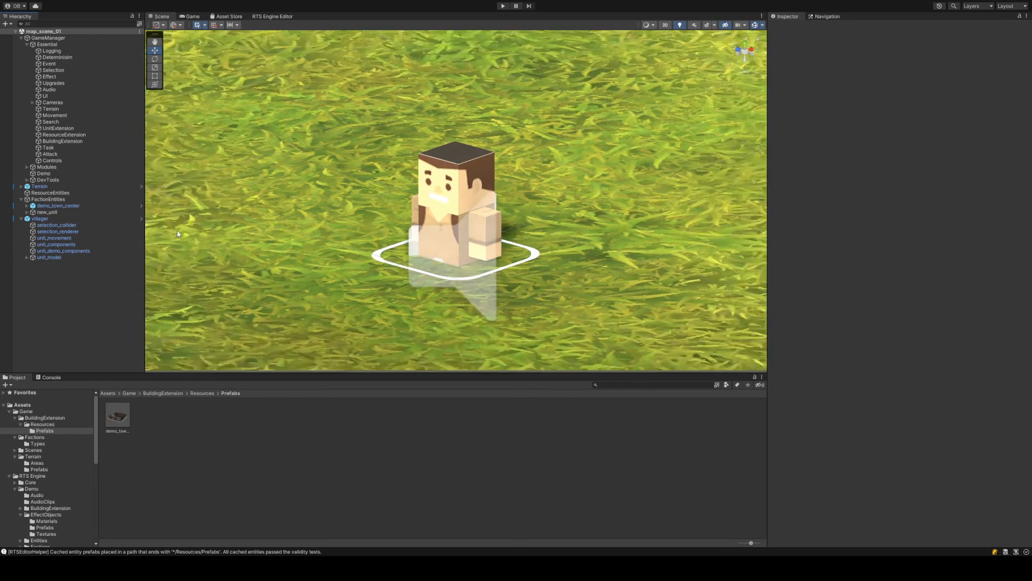
{"action": "scroll", "coordinate": [216, 225], "scroll_direction": "down", "scroll_amount": 3}
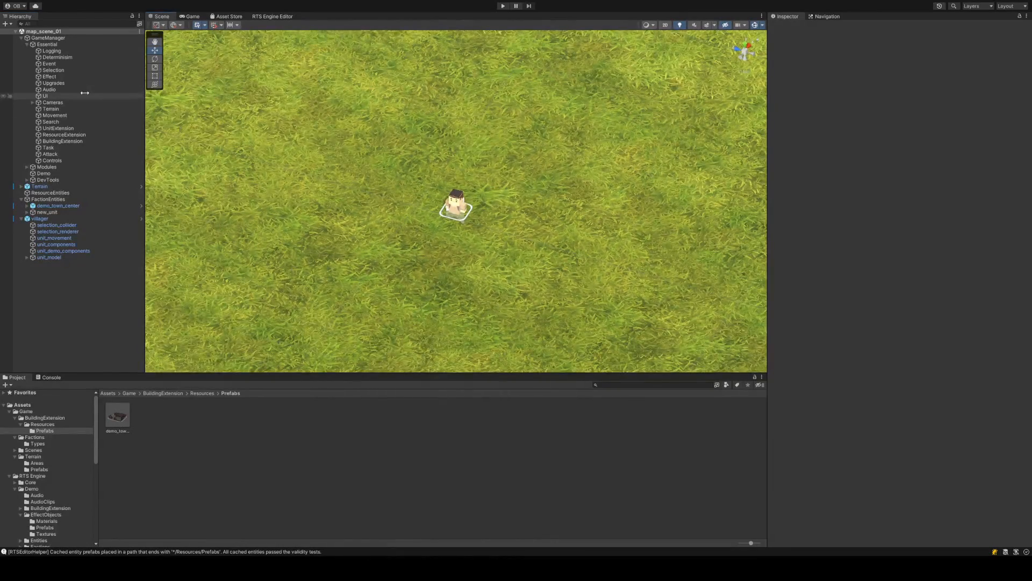
{"action": "left_click", "coordinate": [65, 109]}
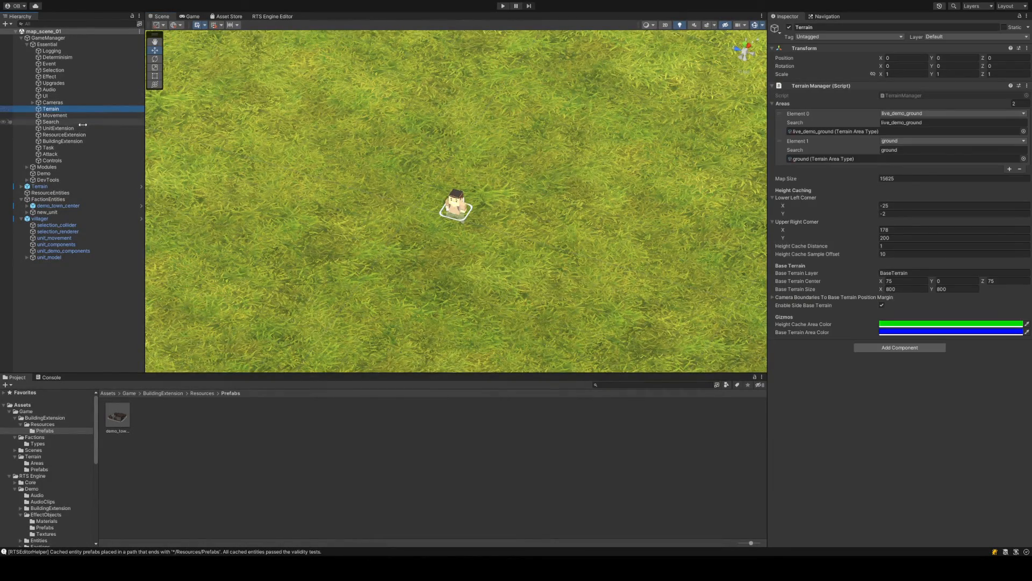
{"action": "left_click", "coordinate": [75, 123]}
{"action": "scroll", "coordinate": [334, 233], "scroll_direction": "down", "scroll_amount": 12}
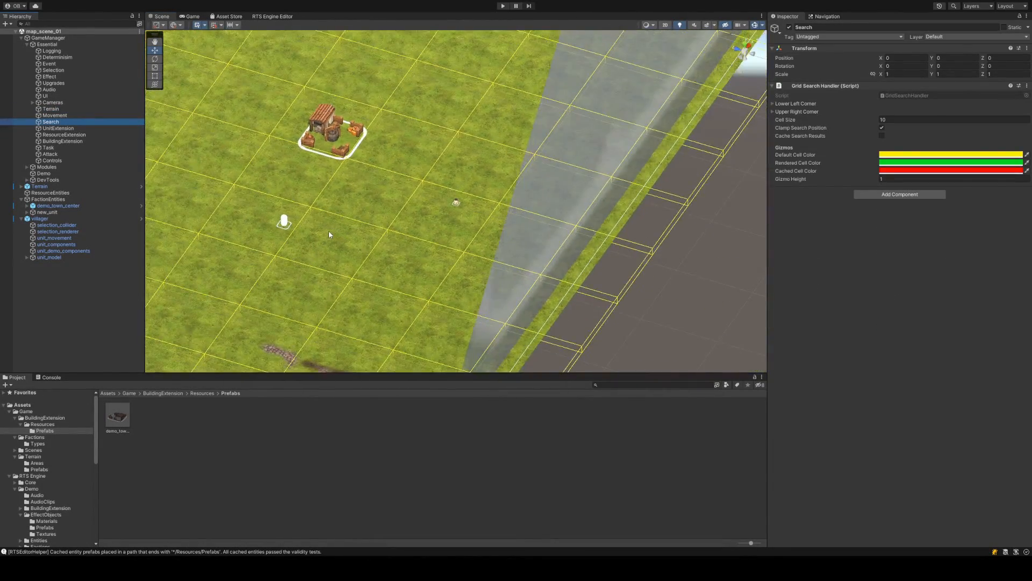
{"action": "middle_click_drag", "start_coordinate": [286, 199], "coordinate": [395, 157]}
{"action": "left_click_drag", "start_coordinate": [396, 157], "coordinate": [256, 186], "text": "alt"}
{"action": "scroll", "coordinate": [255, 186], "scroll_direction": "down", "scroll_amount": 10}
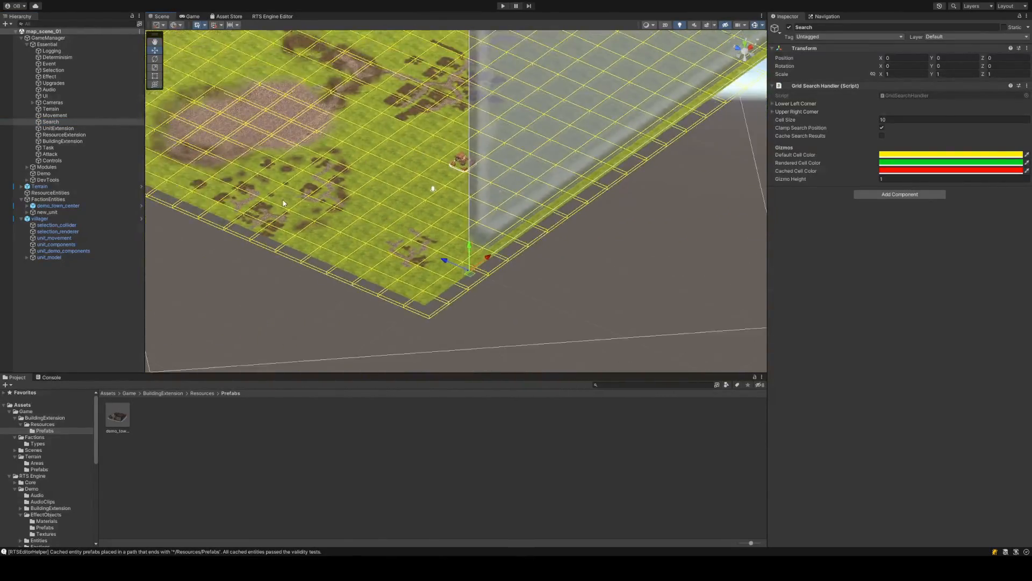
{"action": "middle_click_drag", "start_coordinate": [256, 186], "coordinate": [307, 196]}
{"action": "scroll", "coordinate": [317, 199], "scroll_direction": "up", "scroll_amount": 5}
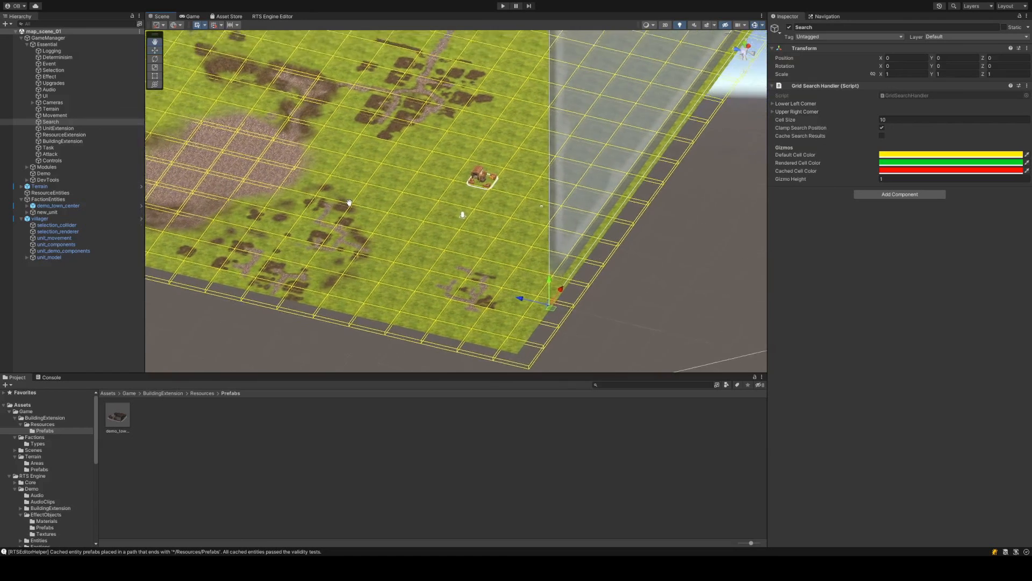